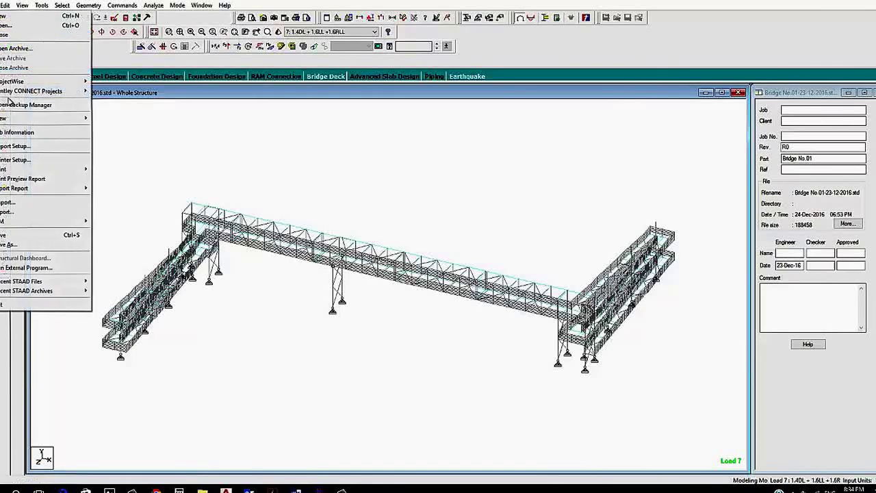
# Export the STAAD.Pro model as 3D DXF 'Bridge No.dxf' into Wire Frame, replacing the old copy.
pyautogui.click(34, 210)
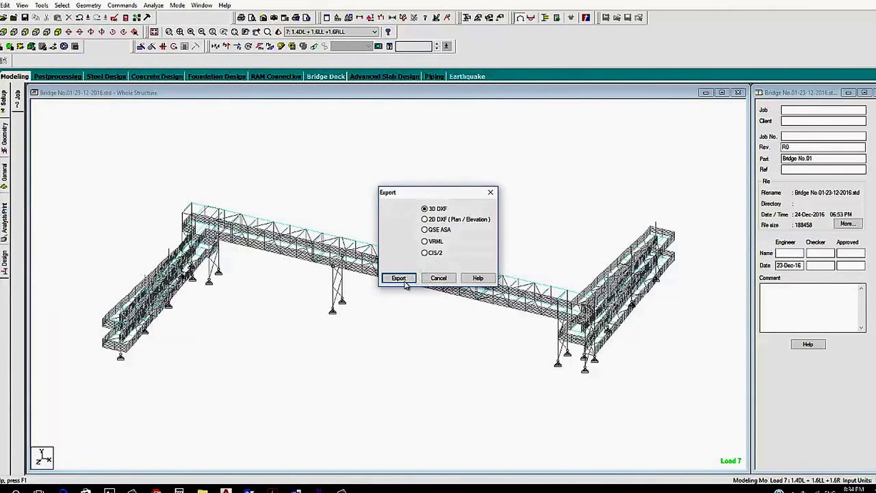
pyautogui.click(399, 278)
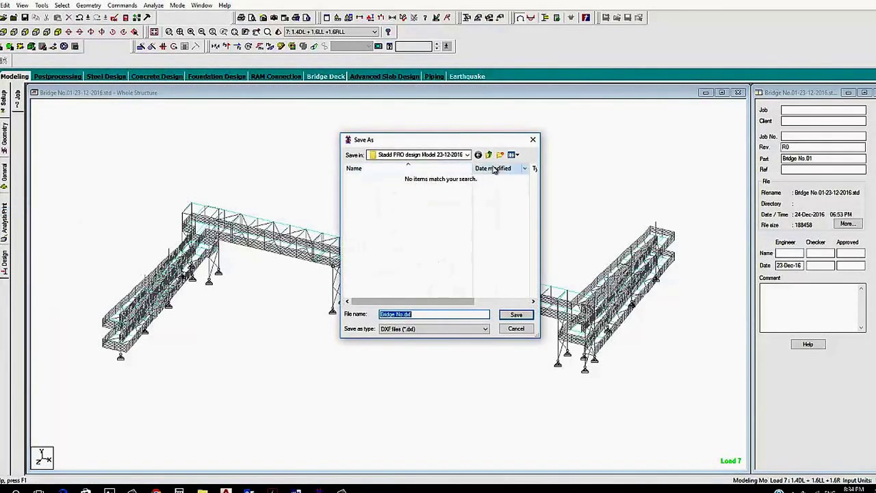
pyautogui.click(490, 156)
pyautogui.scroll(-1, 410, 241)
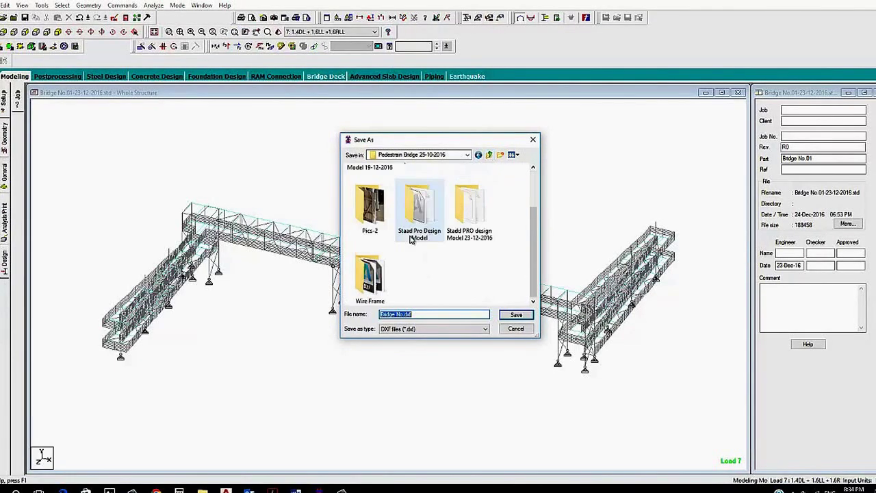
pyautogui.doubleClick(381, 276)
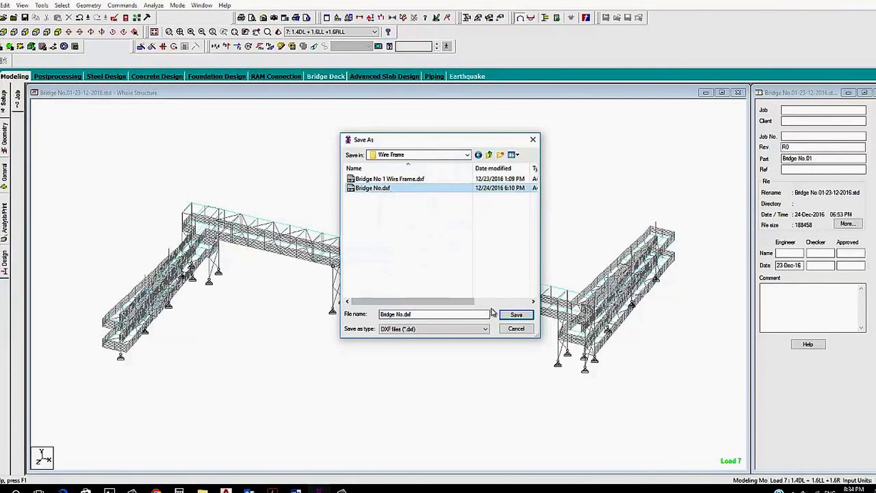
pyautogui.click(516, 315)
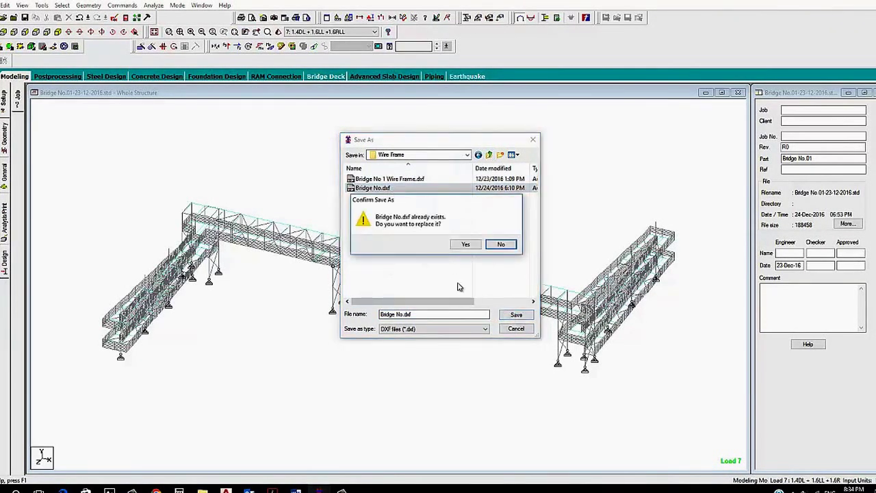
pyautogui.click(463, 245)
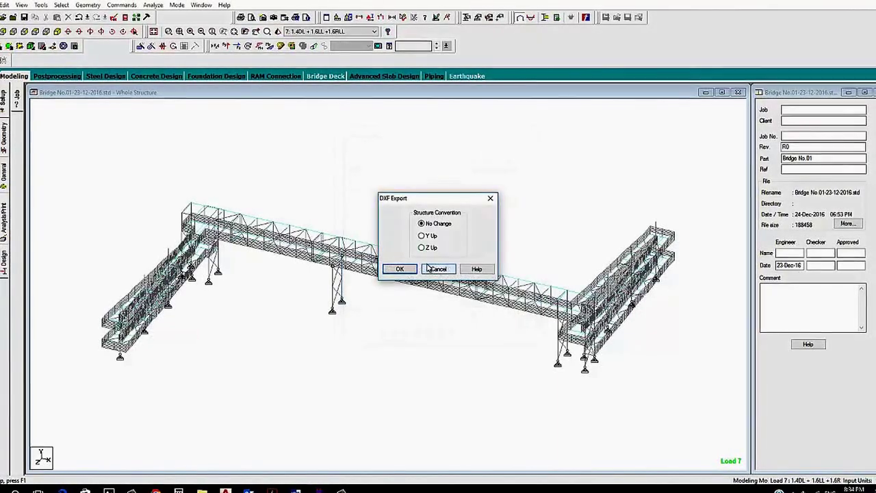
pyautogui.click(400, 269)
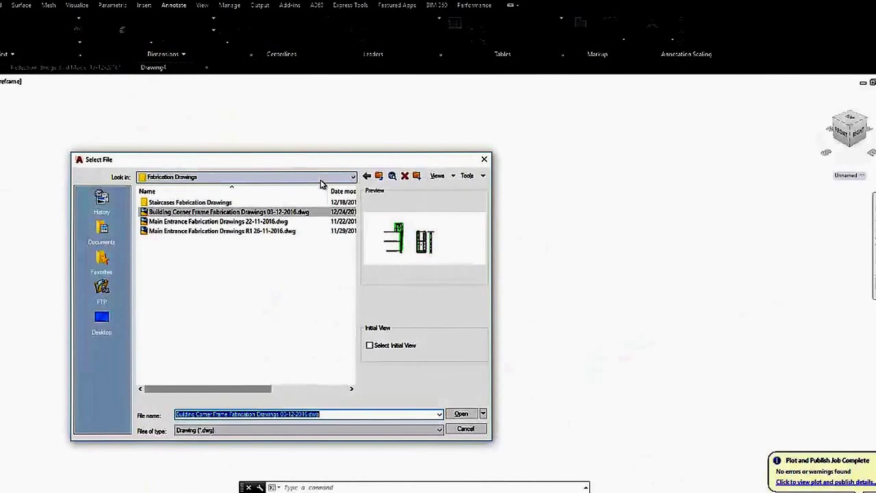
# Open Bridge No.dxf from the Wire Frame folder, listing DXF files.
pyautogui.click(440, 429)
pyautogui.click(205, 449)
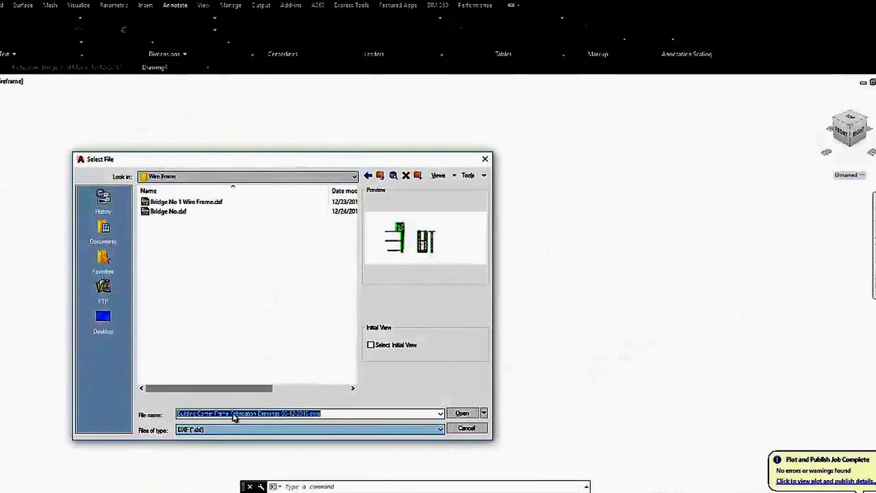
pyautogui.doubleClick(180, 212)
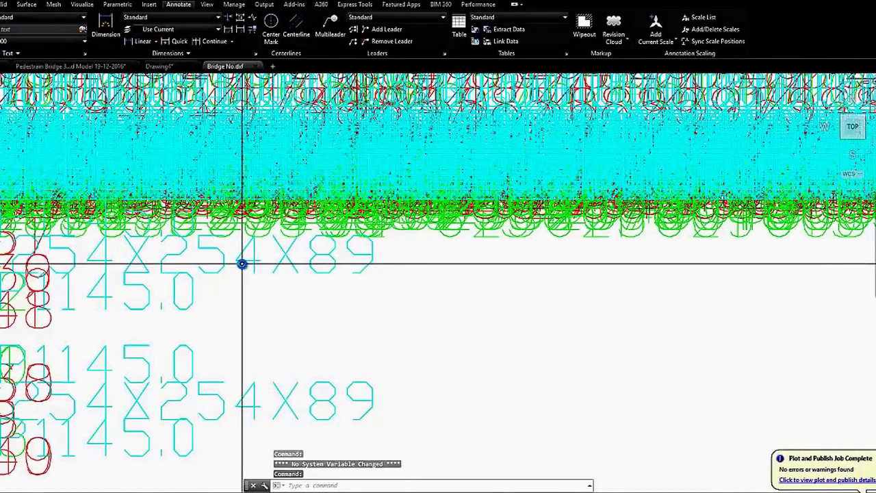
# Switch the bridge drawing to plan view.
pyautogui.scroll(-5, 360, 271)
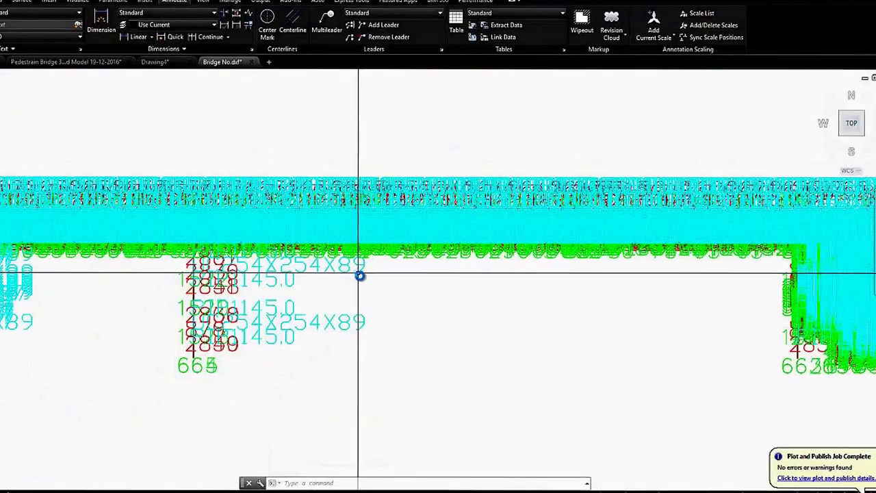
pyautogui.scroll(-5, 360, 276)
pyautogui.scroll(2, 355, 282)
pyautogui.scroll(4, 354, 282)
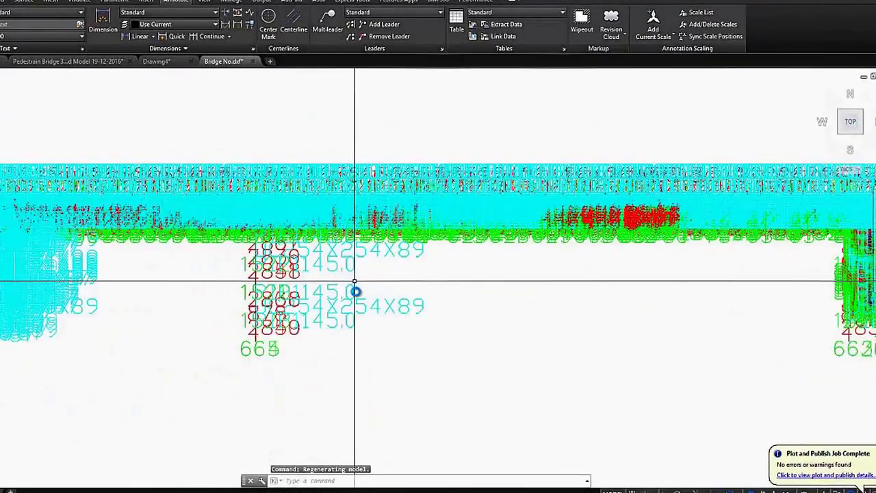
pyautogui.write('plan')
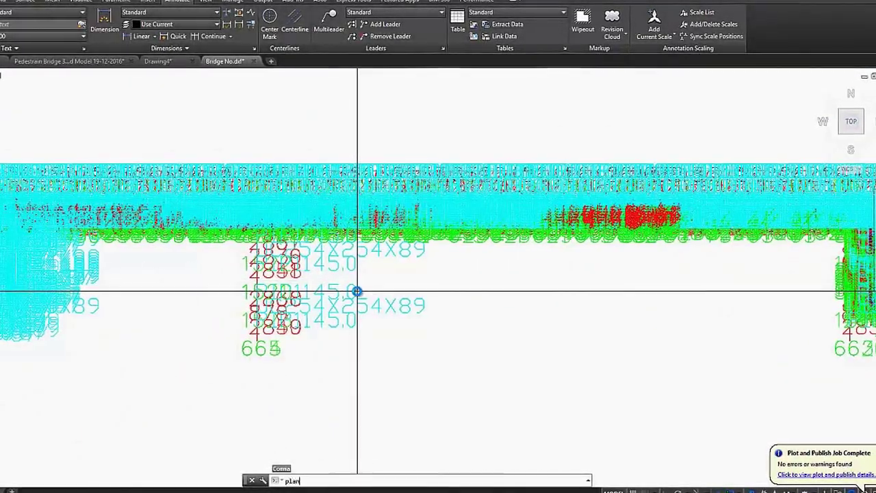
pyautogui.press('Return')
pyautogui.press('Return')
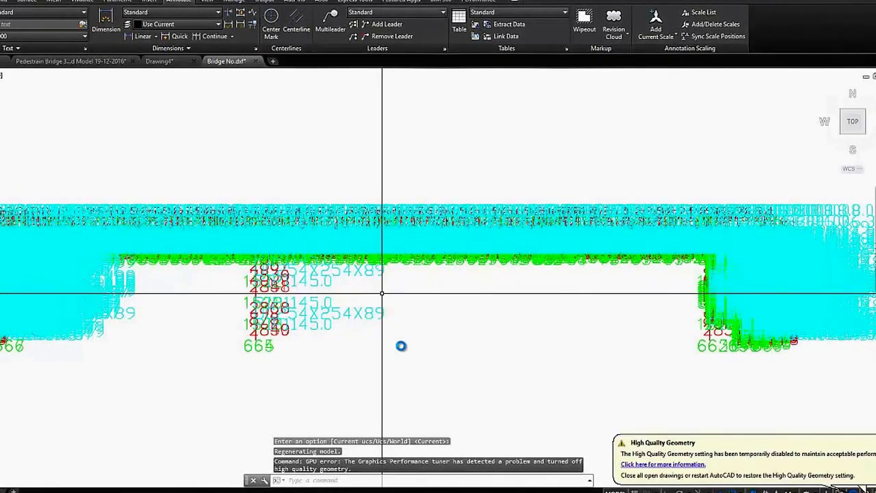
# Erase a window of 17 objects, then bring up the Layer Properties Manager.
pyautogui.write('e')
pyautogui.press('Return')
pyautogui.click(376, 356)
pyautogui.click(348, 336)
pyautogui.scroll(-3, 403, 312)
pyautogui.scroll(6, 278, 326)
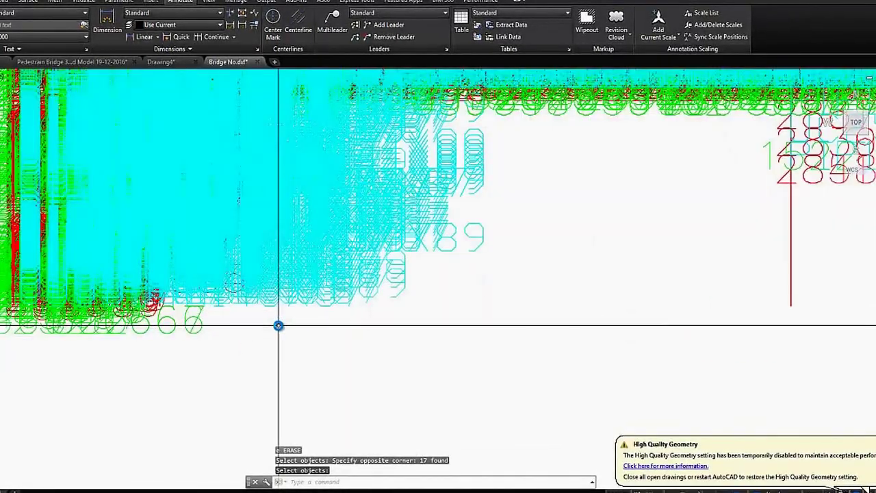
pyautogui.press('Return')
pyautogui.write('la')
pyautogui.press('Return')
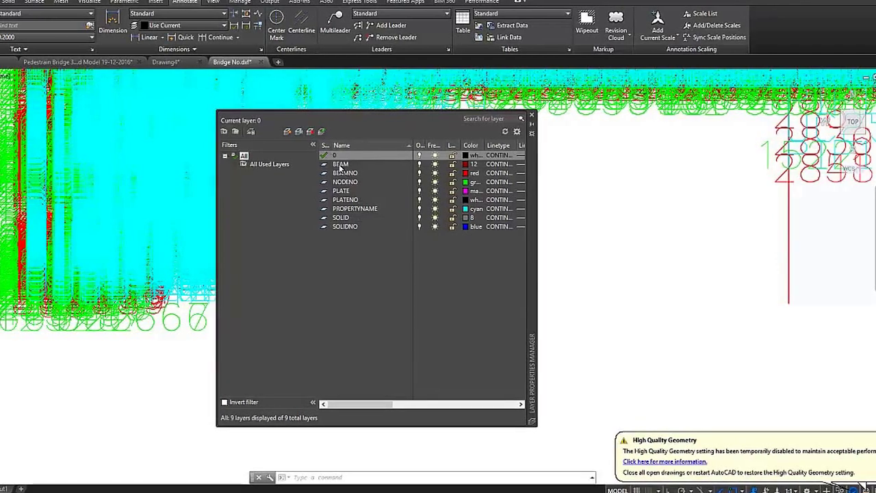
# Erase the cyan and green labels, leaving only the red member lines.
pyautogui.click(340, 165)
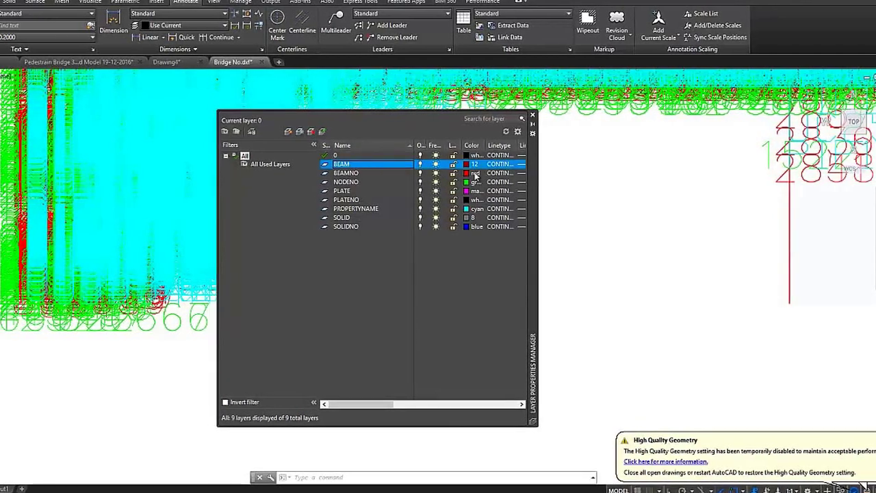
pyautogui.click(535, 116)
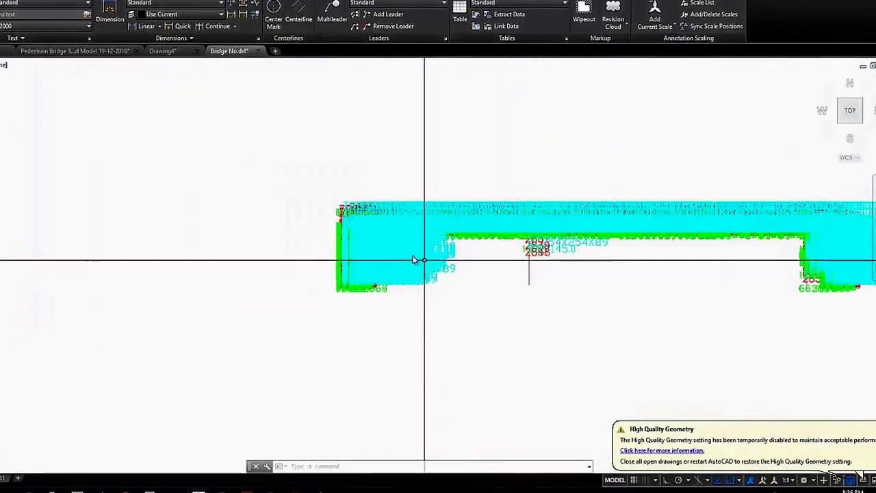
pyautogui.write('e')
pyautogui.press('Return')
pyautogui.scroll(-2, 184, 156)
pyautogui.click(180, 150)
pyautogui.click(711, 303)
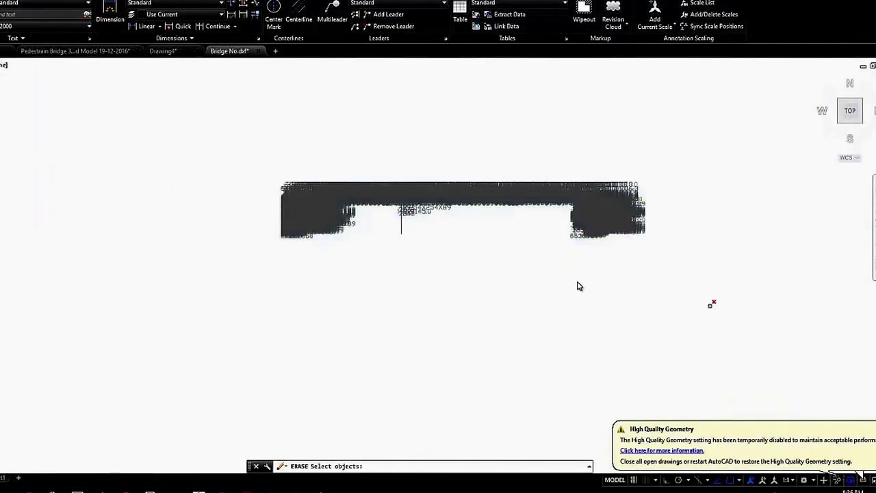
pyautogui.press('Return')
pyautogui.scroll(4, 416, 236)
pyautogui.scroll(-2, 417, 234)
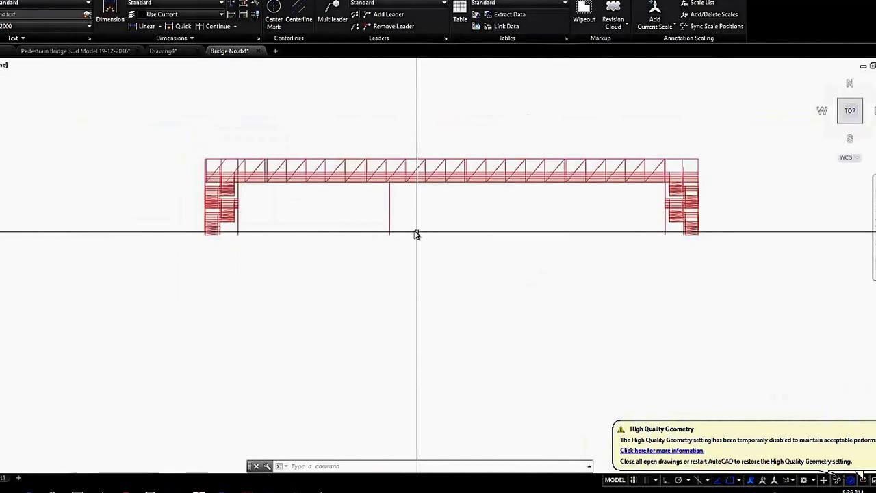
pyautogui.write('la')
# Make BEAM the current layer and start copying the bridge frame.
pyautogui.press('Return')
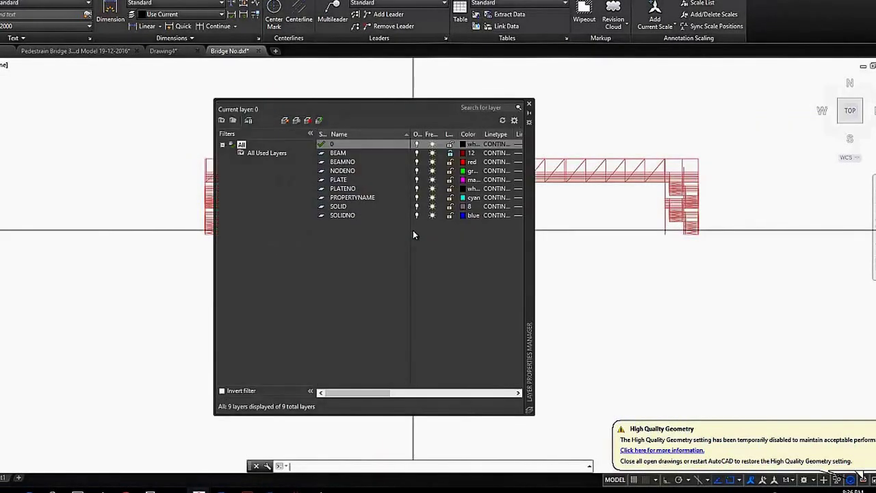
pyautogui.click(450, 153)
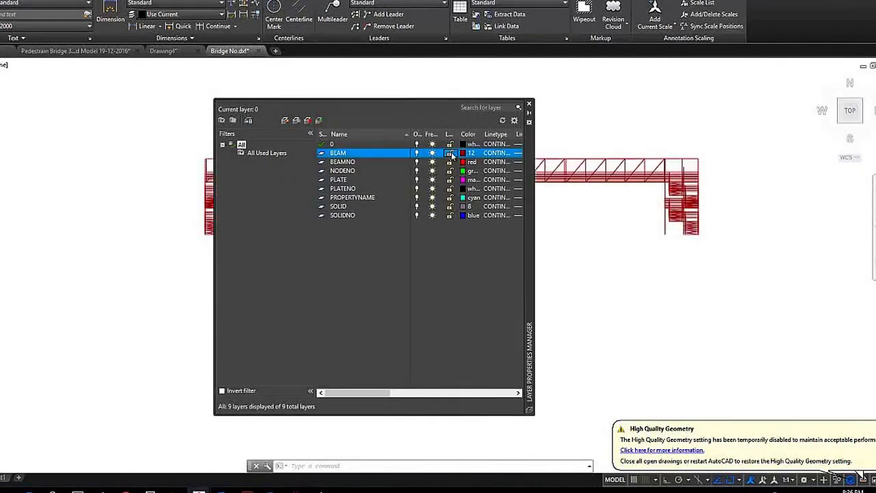
pyautogui.doubleClick(383, 153)
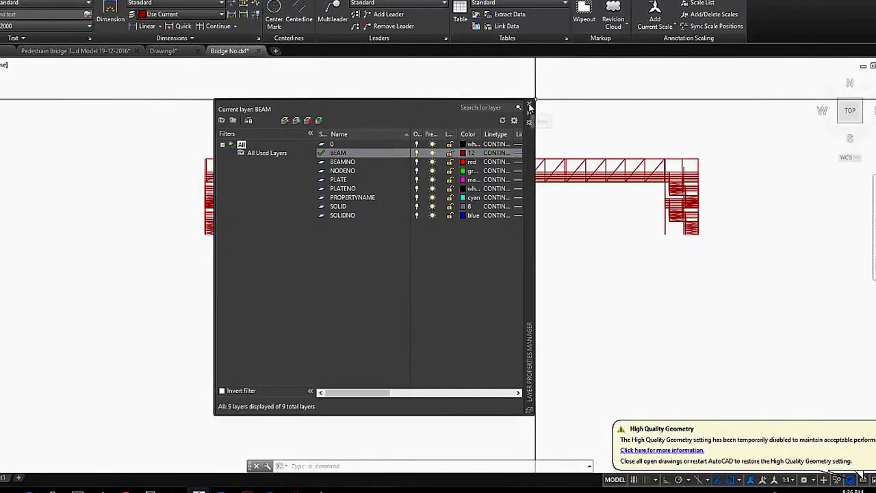
pyautogui.click(528, 103)
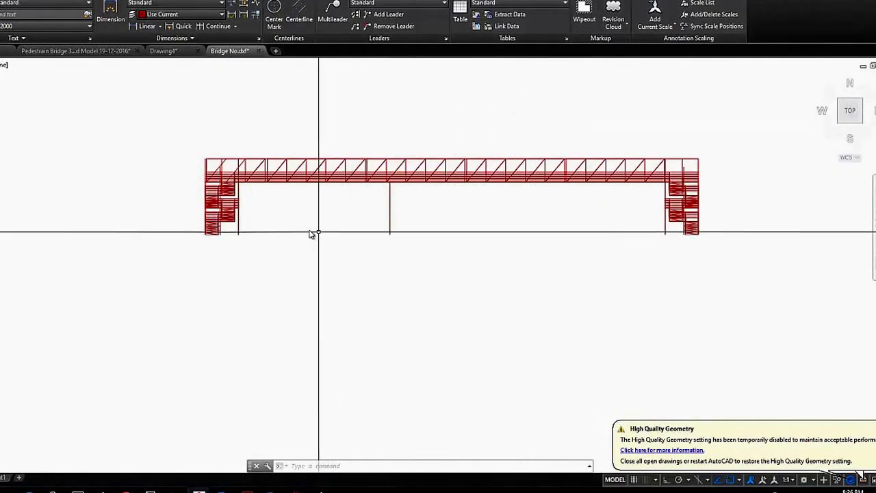
pyautogui.hotkey('ctrl', 'c')
# Cut the whole bridge frame to the clipboard.
pyautogui.hotkey('ctrl', 'x')
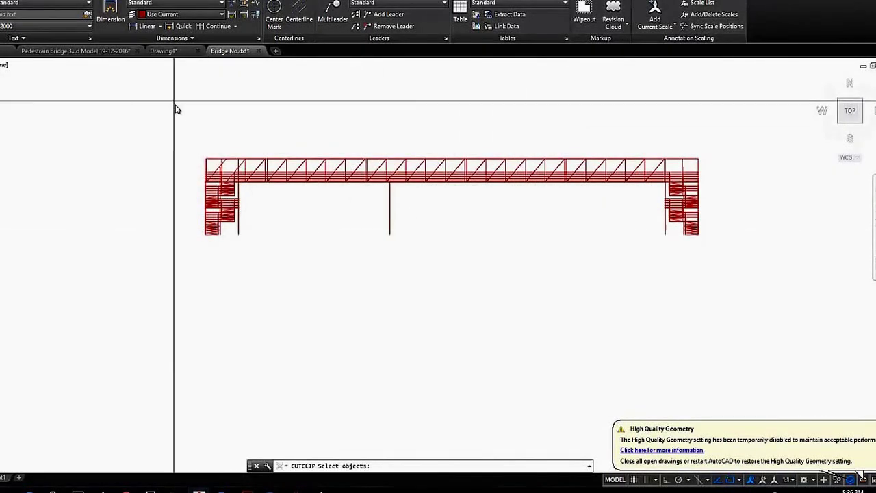
pyautogui.click(173, 102)
pyautogui.click(737, 320)
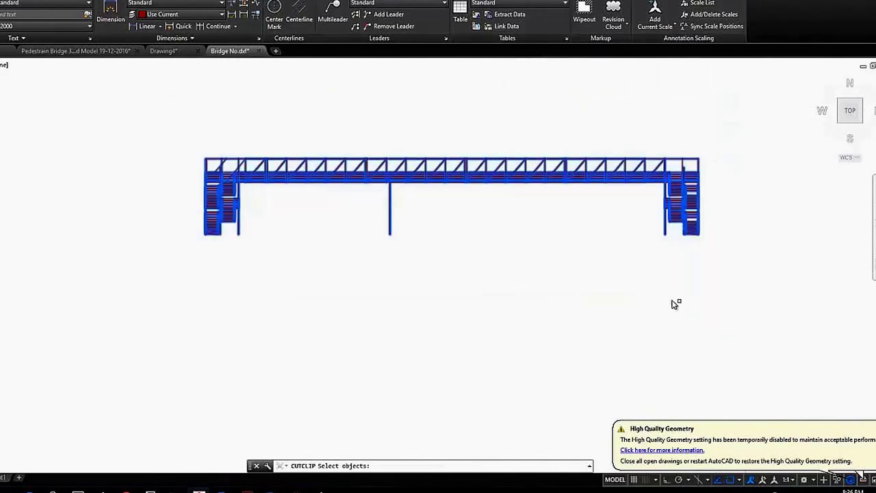
pyautogui.press('Return')
# Set the UCS origin to 0,0,0.
pyautogui.write('ucs')
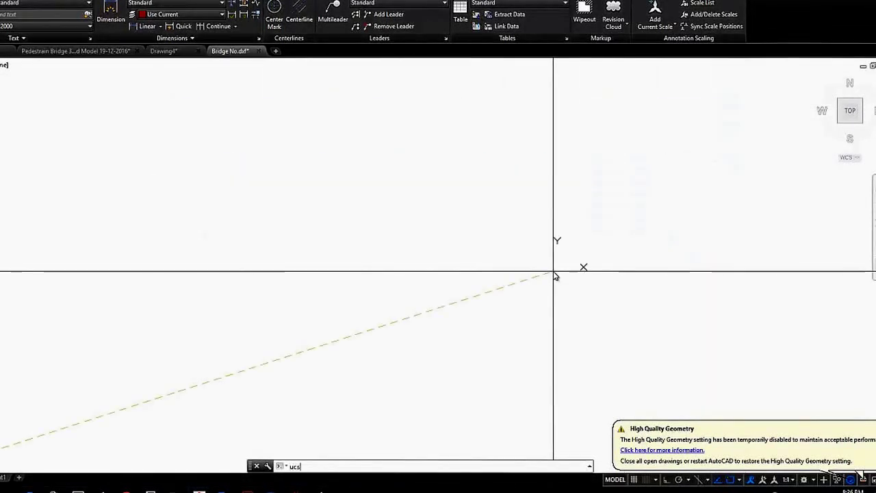
pyautogui.press('Return')
pyautogui.write('o')
pyautogui.press('Return')
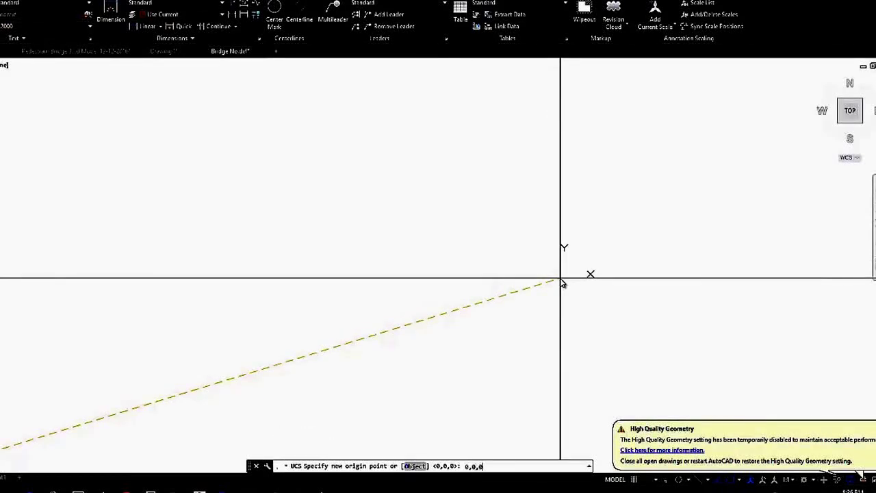
pyautogui.press('Return')
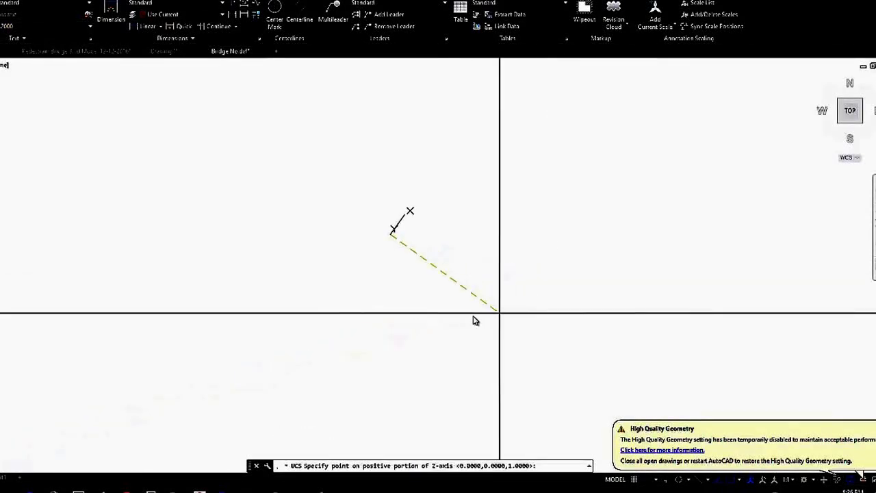
pyautogui.click(407, 335)
pyautogui.write('pl')
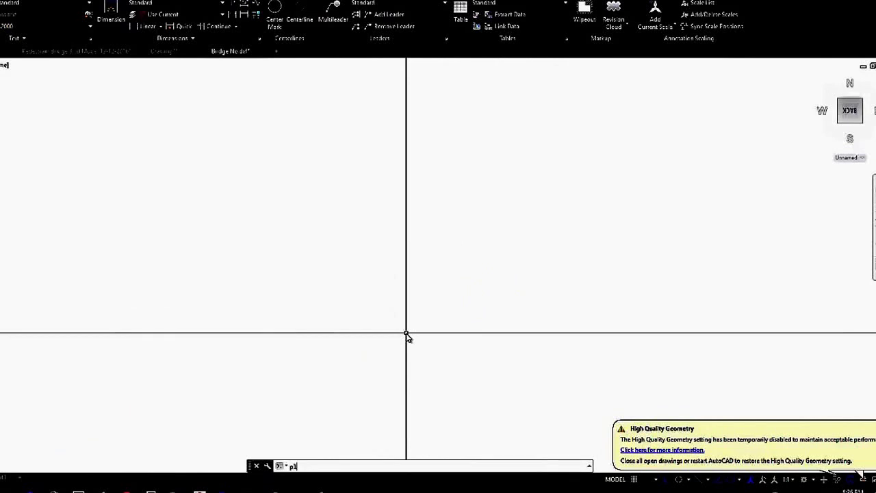
# Switch to plan view and paste the bridge at insertion point 0,0,0.
pyautogui.write('an')
pyautogui.press('Return')
pyautogui.press('Return')
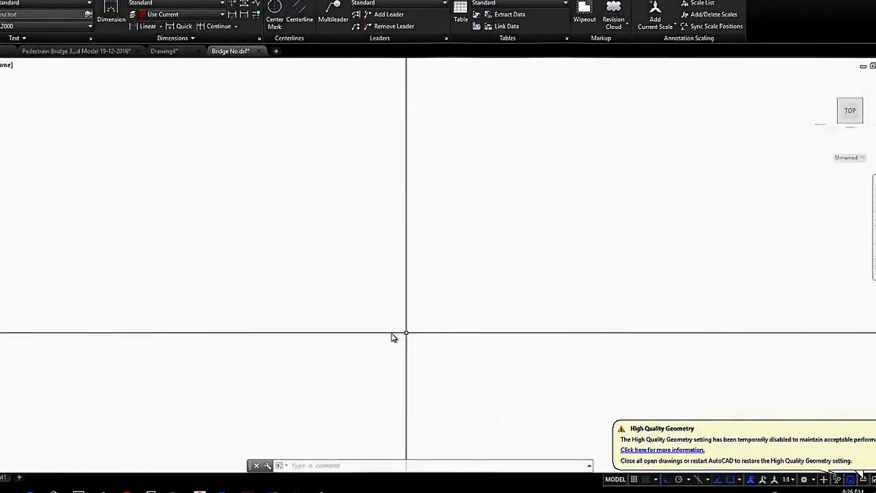
pyautogui.hotkey('ctrl', 'v')
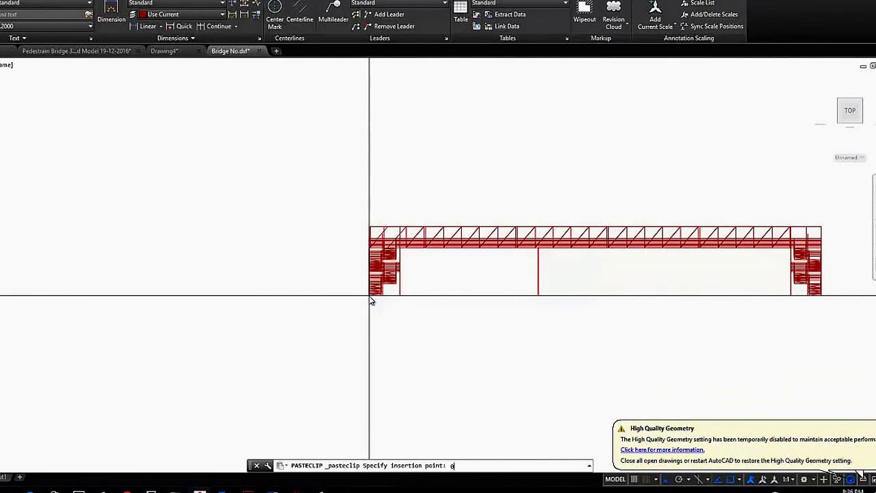
pyautogui.press('Return')
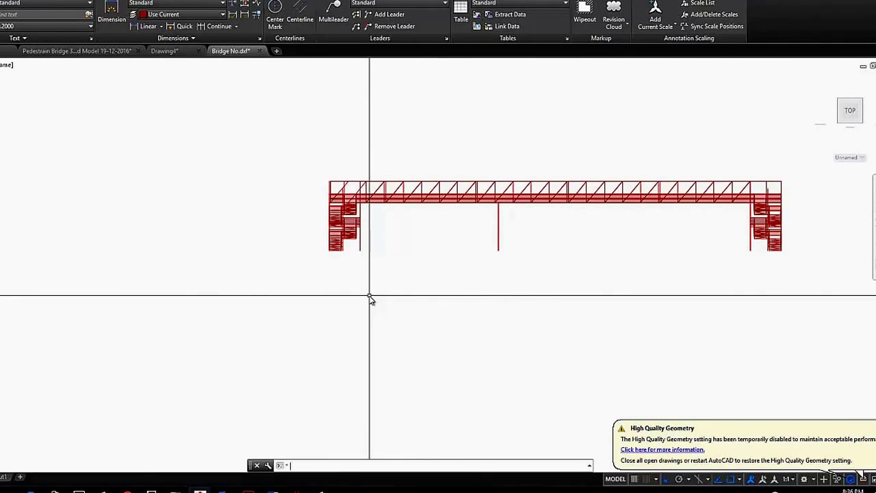
# Zoom to the extents of the whole bridge.
pyautogui.write('z')
pyautogui.press('Return')
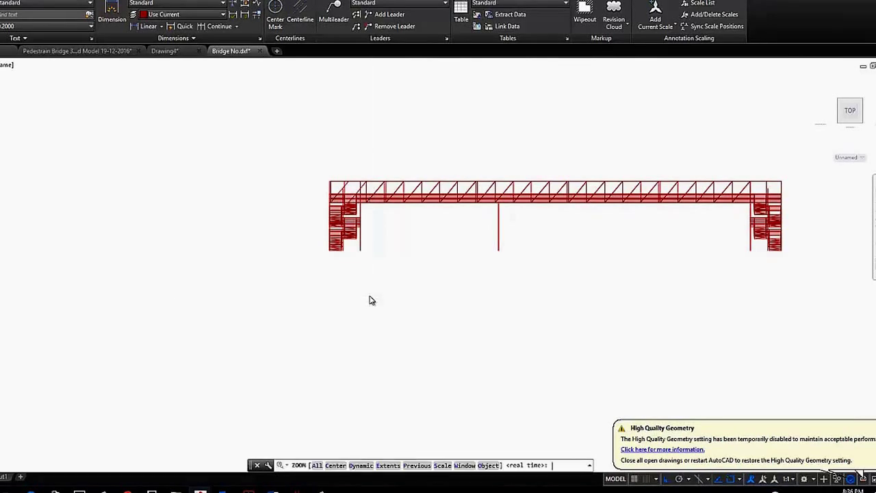
pyautogui.write('e')
pyautogui.press('Return')
pyautogui.scroll(-2, 424, 229)
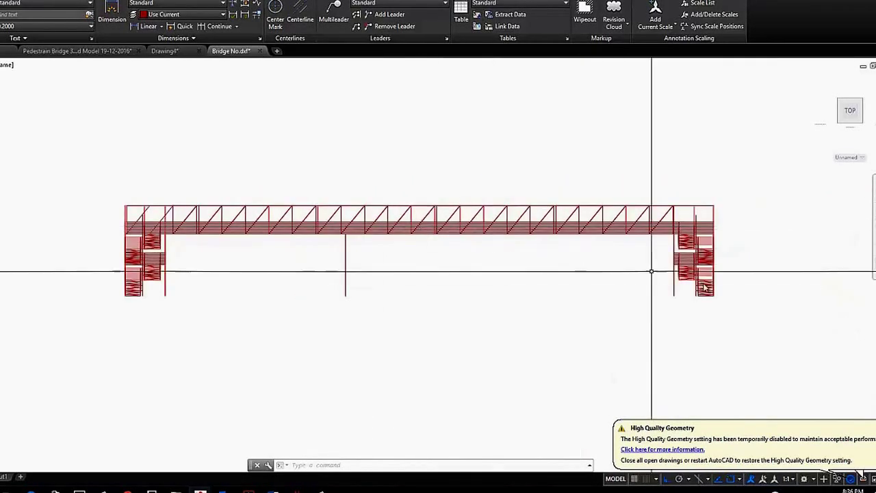
# Orbit into an isometric view and zoom to inspect the trusses, piers and stair towers.
pyautogui.moveTo(545, 246)
pyautogui.keyDown('shift'); pyautogui.mouseDown(button='middle')
pyautogui.moveTo(480, 301)
pyautogui.moveTo(449, 276)
pyautogui.mouseUp(button='middle'); pyautogui.keyUp('shift')
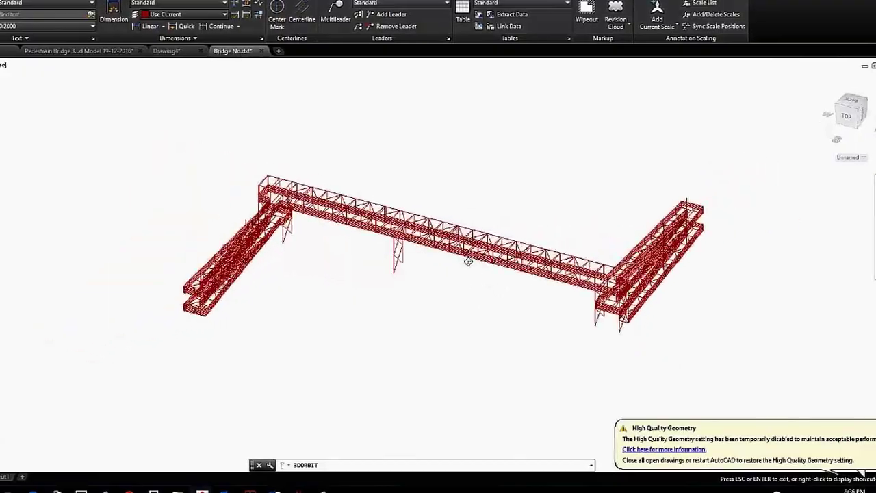
pyautogui.scroll(3, 425, 236)
pyautogui.scroll(2, 424, 236)
pyautogui.scroll(2, 424, 236)
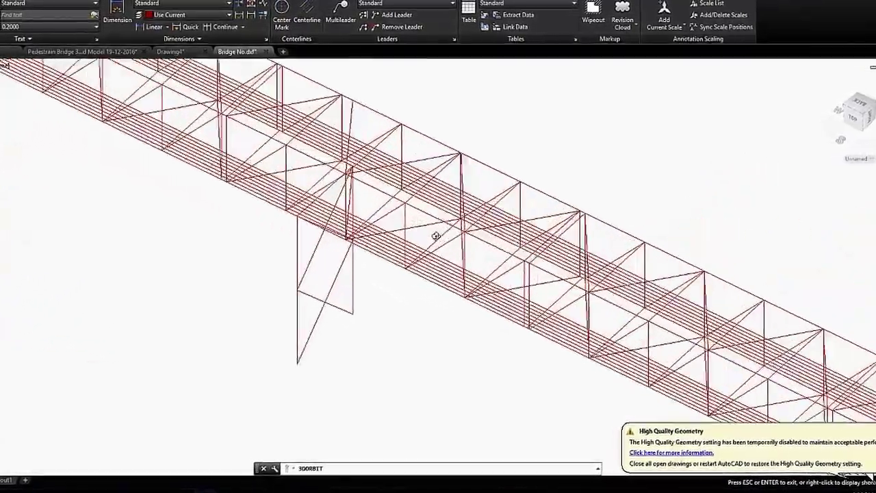
pyautogui.scroll(1, 431, 237)
pyautogui.scroll(1, 442, 239)
pyautogui.scroll(-1, 448, 240)
pyautogui.scroll(-3, 488, 258)
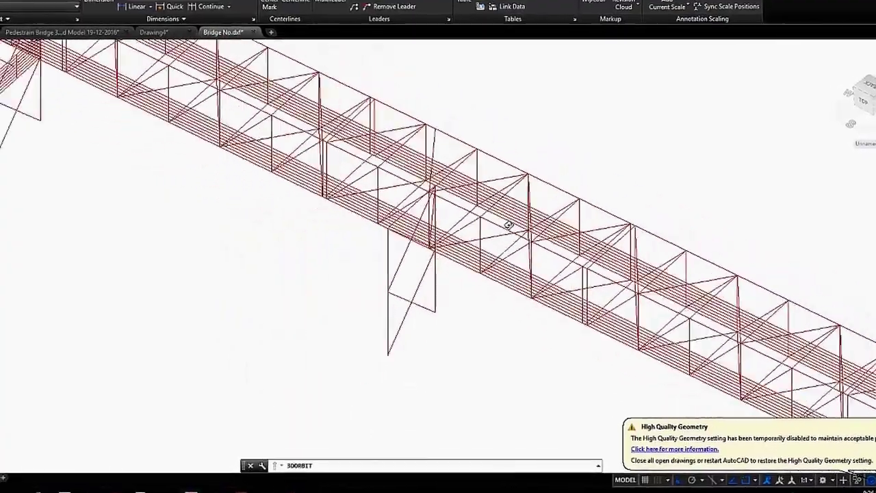
pyautogui.scroll(-2, 504, 221)
pyautogui.rightClick(501, 230)
pyautogui.click(502, 231)
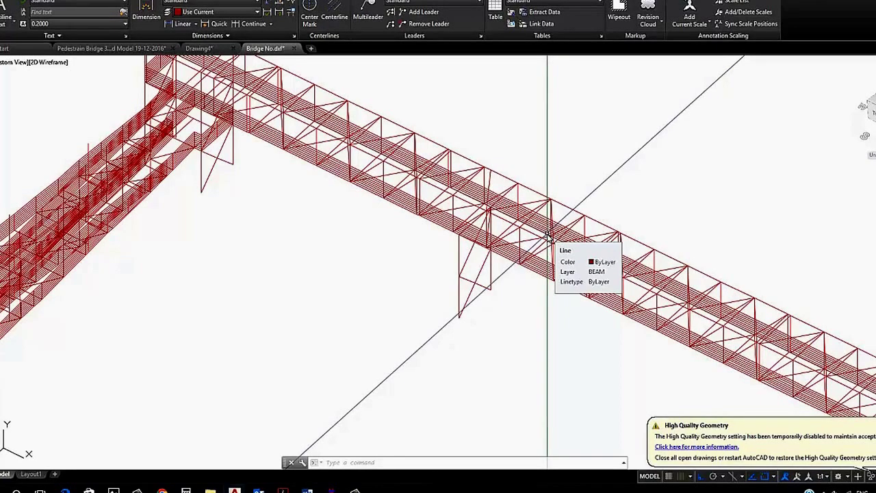
pyautogui.scroll(-1, 547, 225)
pyautogui.scroll(-3, 479, 153)
pyautogui.scroll(-2, 430, 180)
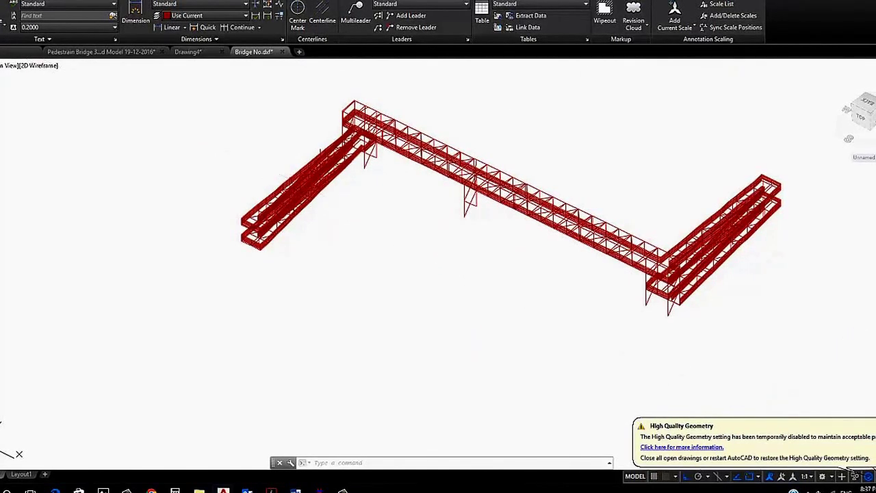
pyautogui.scroll(2, 812, 168)
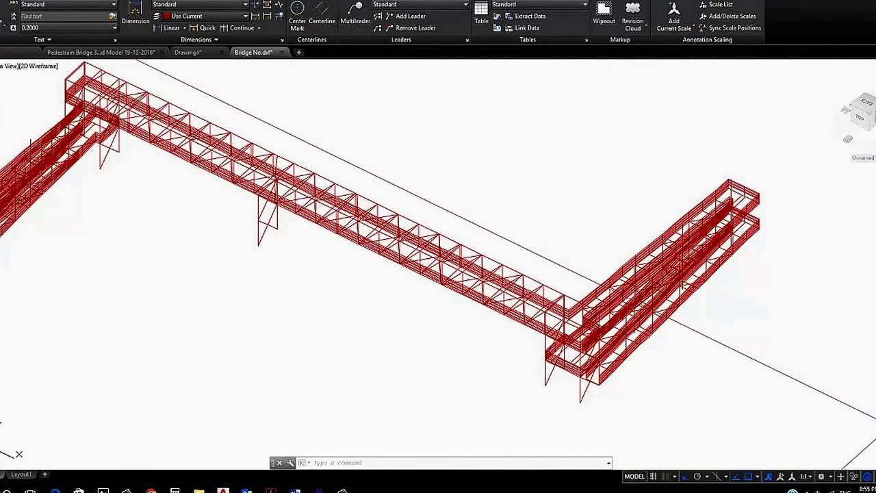
# Purge All unused layers, styles and linetypes, keeping only layers 0 and BEAM.
pyautogui.write('la')
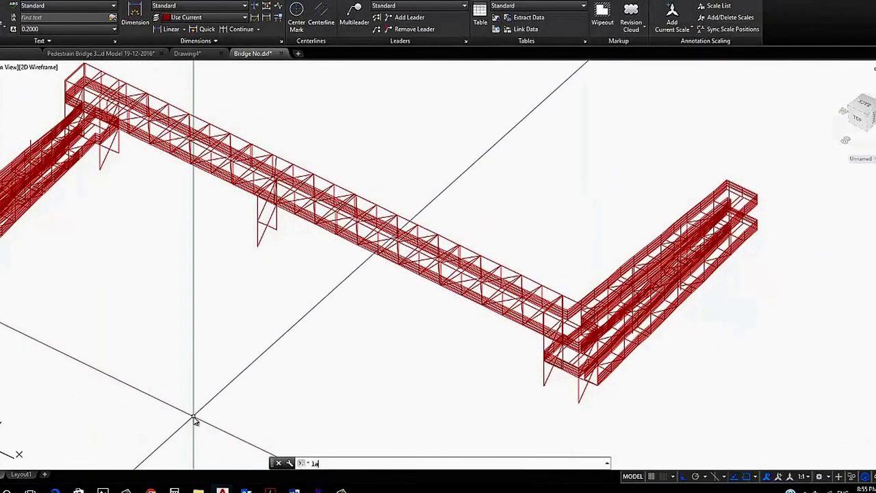
pyautogui.press('Return')
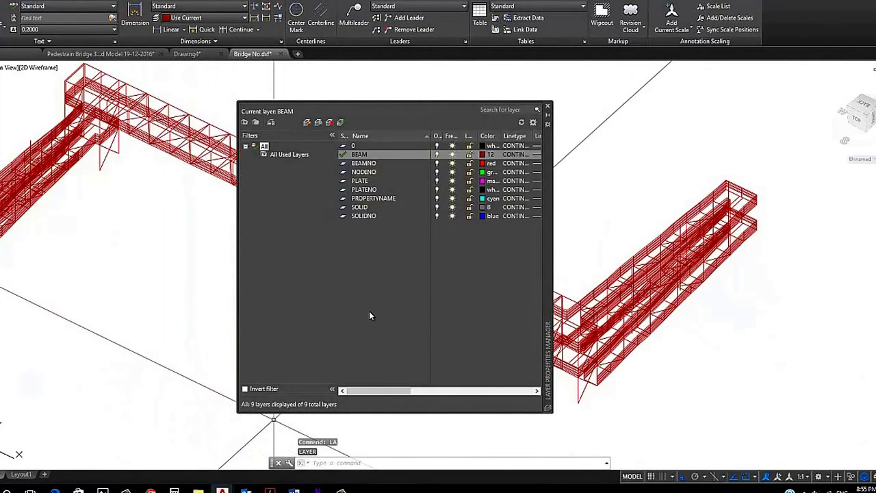
pyautogui.write('purge')
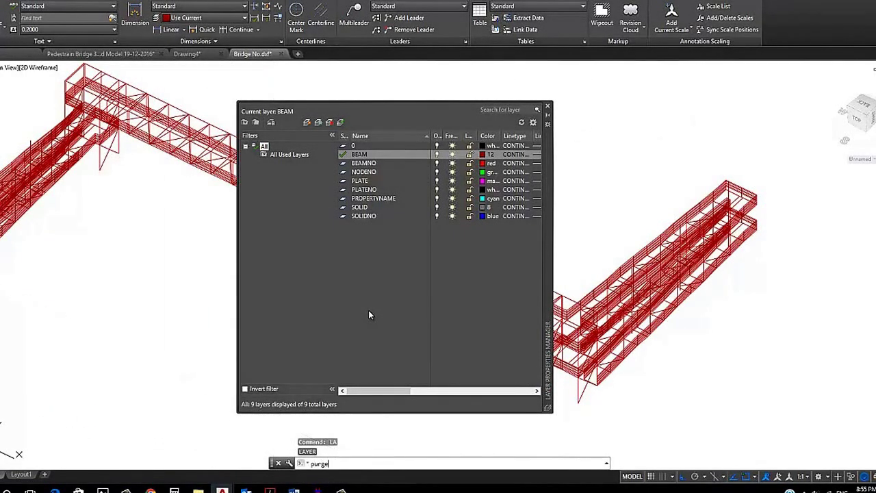
pyautogui.press('Return')
pyautogui.click(416, 355)
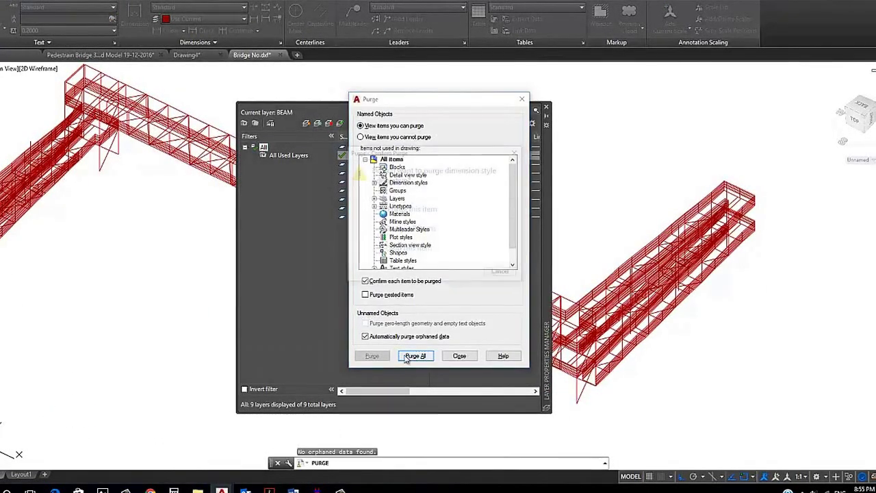
pyautogui.click(411, 231)
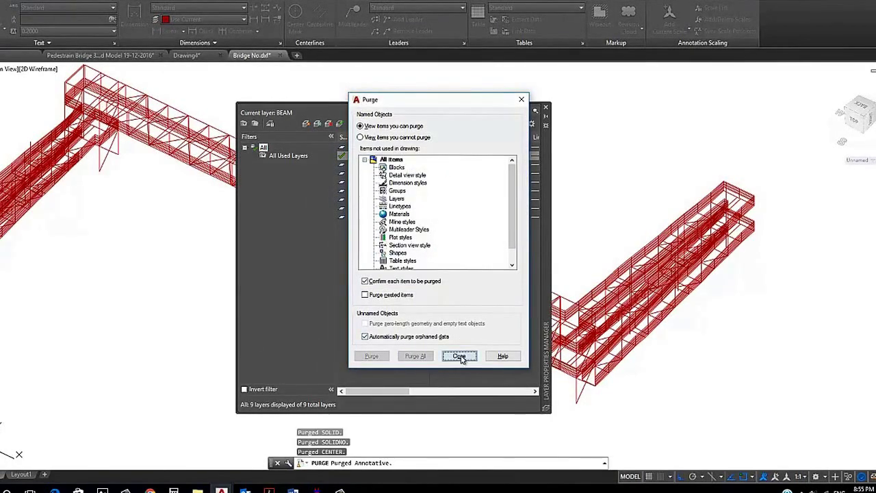
pyautogui.click(459, 356)
pyautogui.rightClick(387, 237)
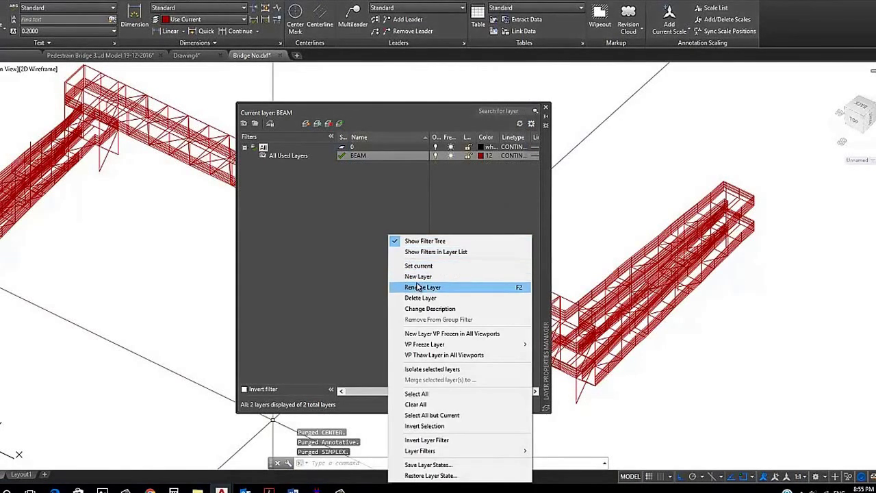
# Create a new layer named UC245x254x89.
pyautogui.click(417, 277)
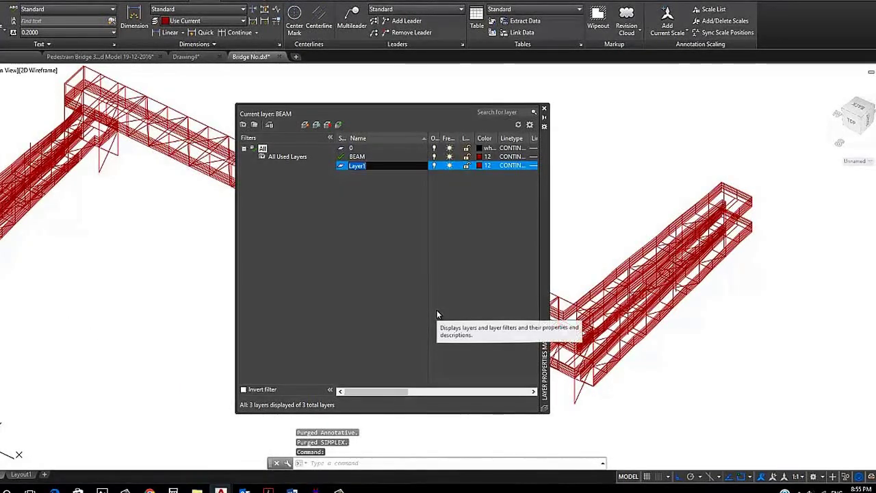
pyautogui.write('UC')
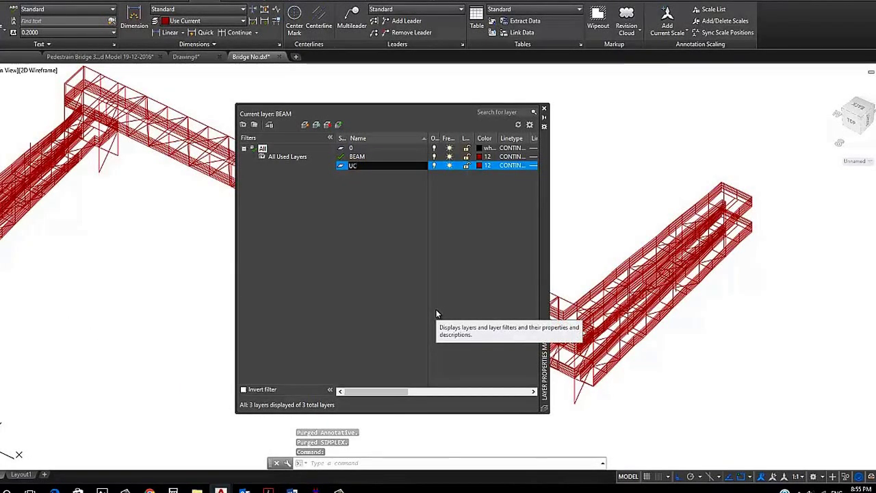
pyautogui.write('245x')
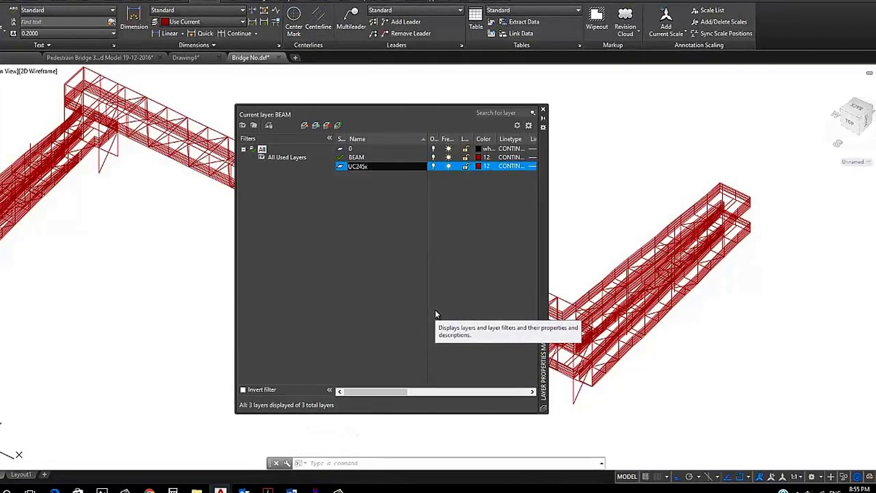
pyautogui.write('254x89')
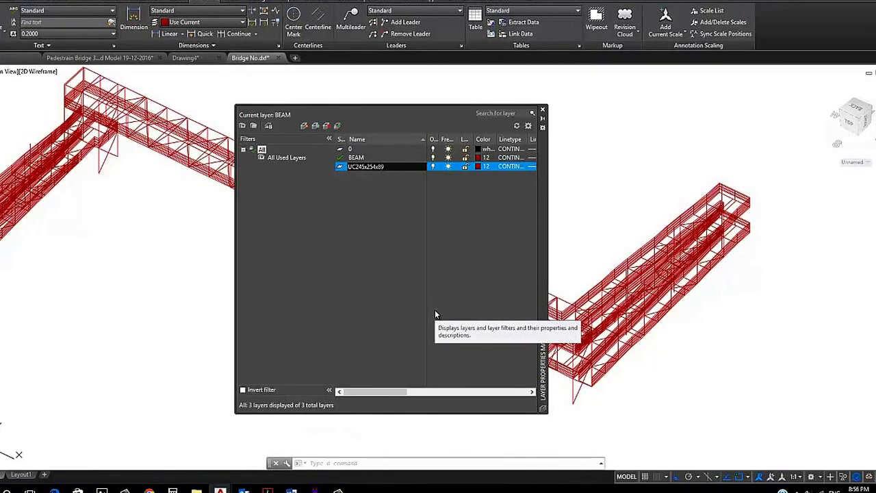
pyautogui.press('Return')
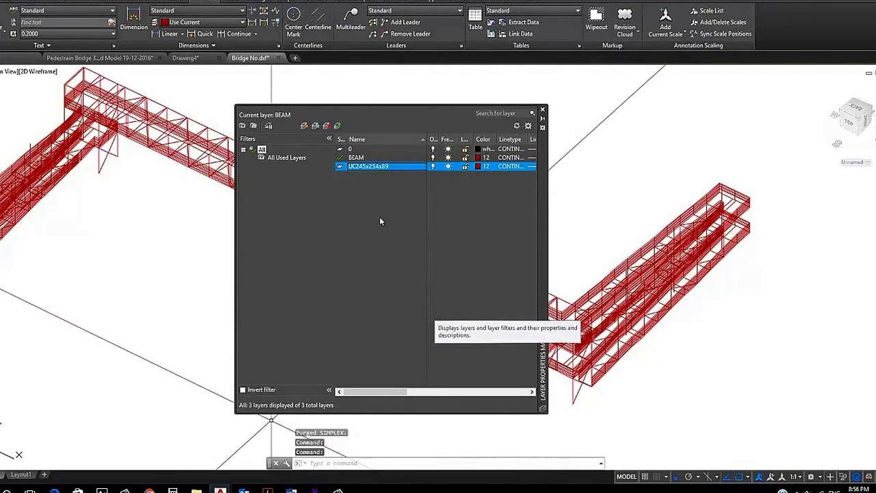
# Create a second layer named UB457x191x98, correcting the mistyped digits.
pyautogui.rightClick(378, 211)
pyautogui.click(391, 249)
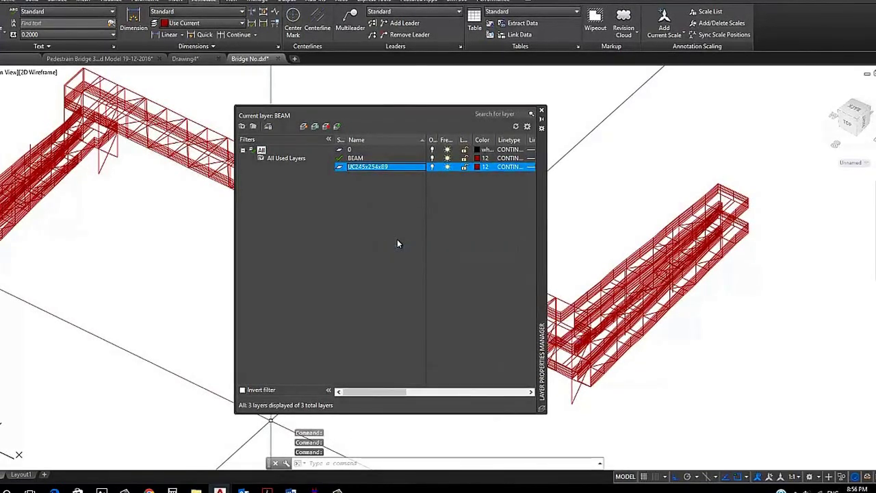
pyautogui.write('UB')
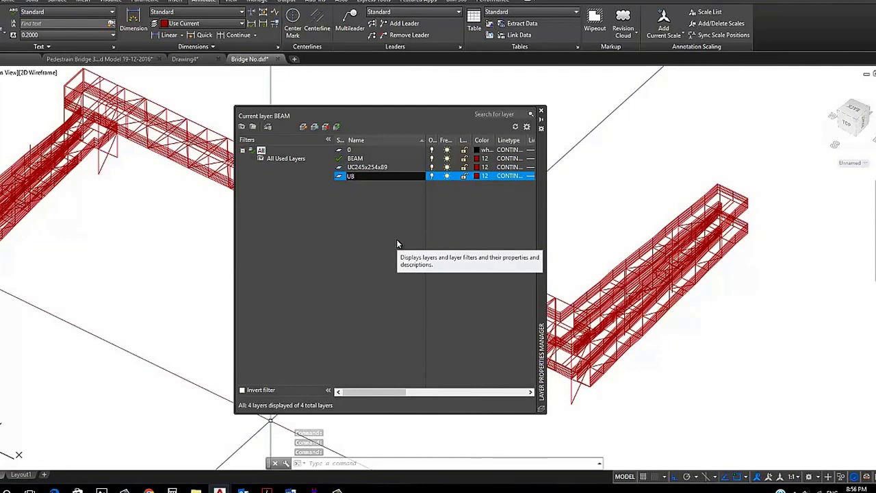
pyautogui.write('457x191x')
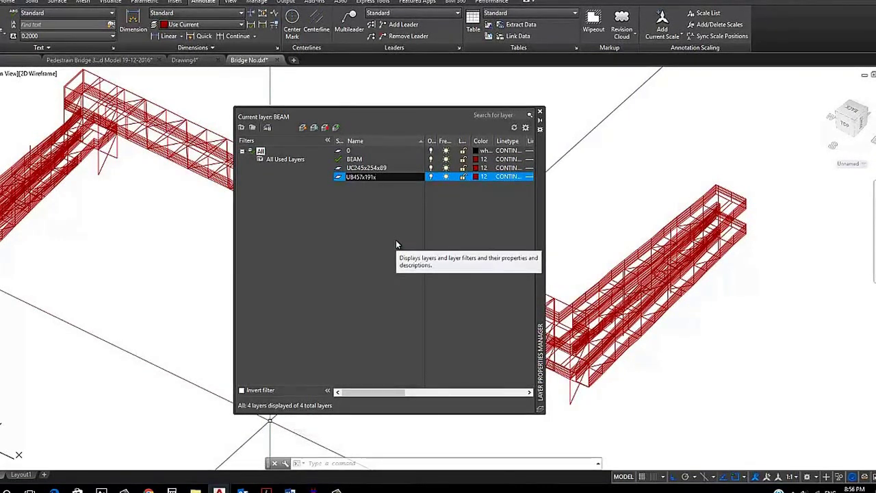
pyautogui.write('89')
pyautogui.press('BackSpace')
pyautogui.press('BackSpace')
pyautogui.write('98')
pyautogui.press('Return')
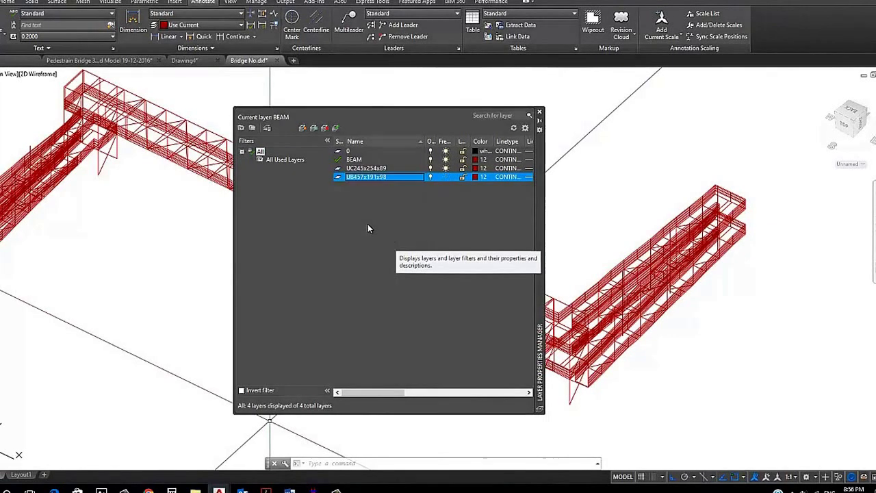
# Set the UB457x191x98 layer colour to red.
pyautogui.click(473, 177)
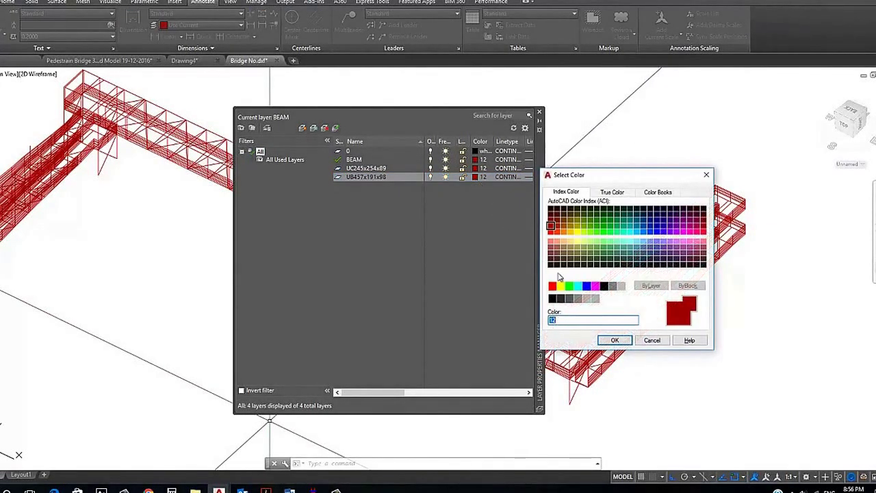
pyautogui.click(587, 286)
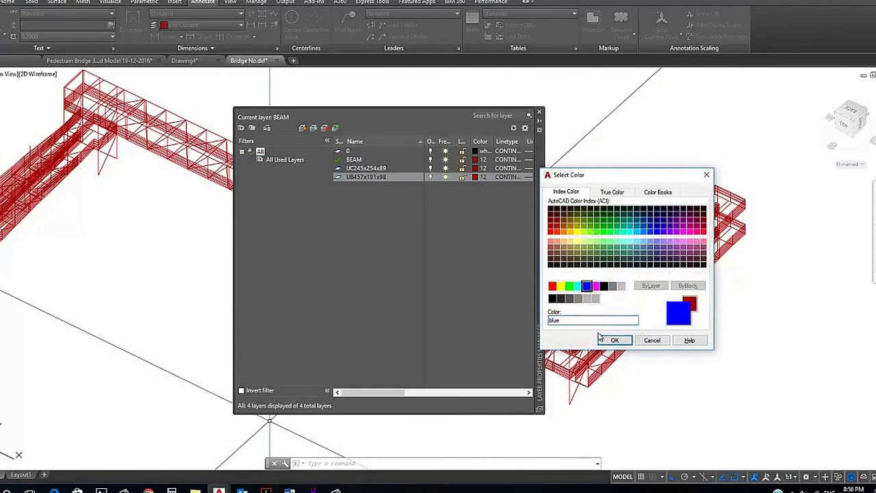
pyautogui.click(552, 286)
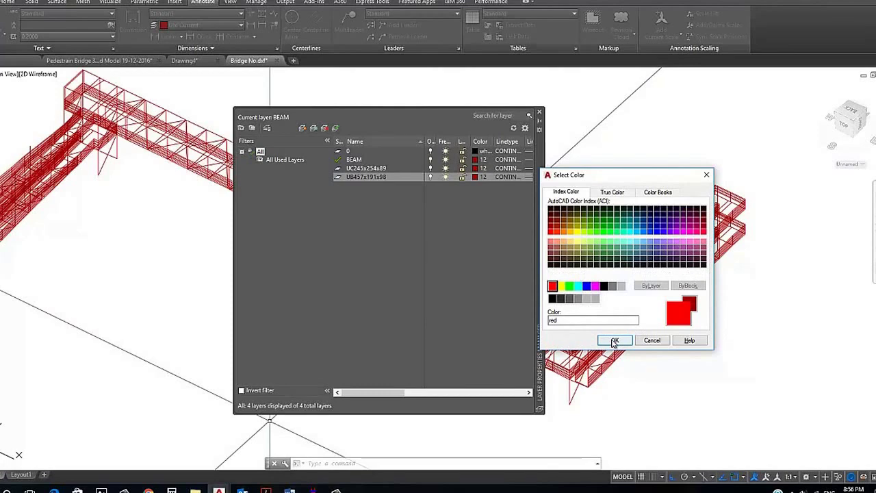
pyautogui.click(614, 341)
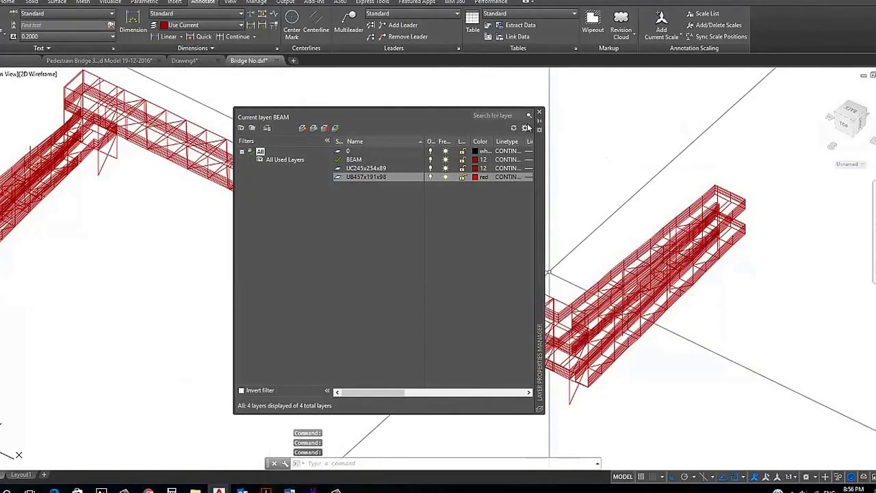
# Make UC245x254x89 current, lock BEAM and erase one stray line.
pyautogui.doubleClick(338, 169)
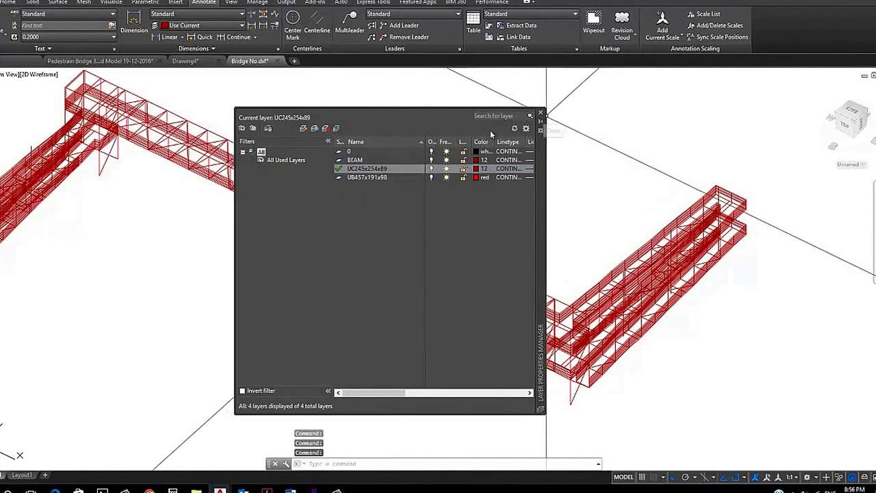
pyautogui.click(462, 162)
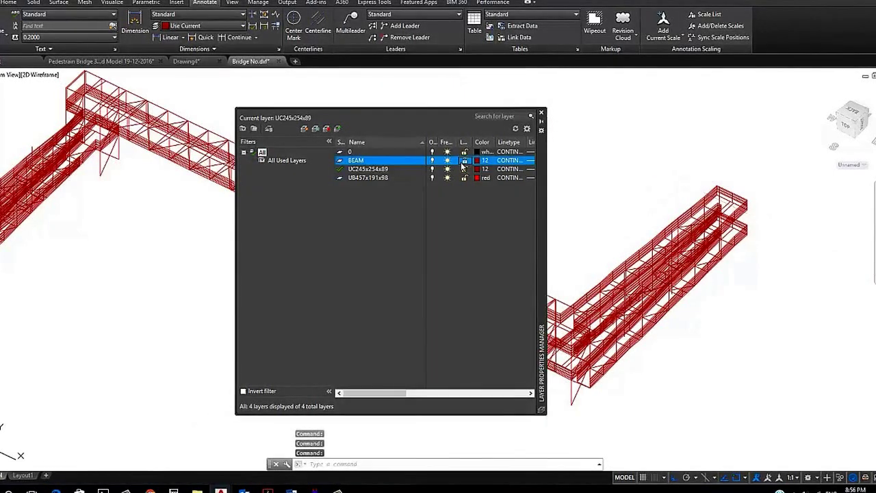
pyautogui.click(542, 113)
pyautogui.scroll(-8, 431, 318)
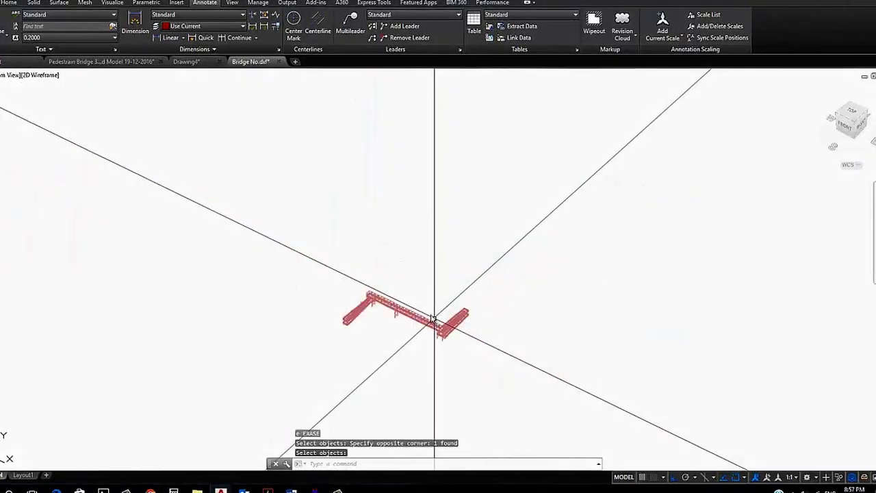
pyautogui.press('Return')
# Unlock the BEAM layer in the layer properties list.
pyautogui.write('LA')
pyautogui.press('Return')
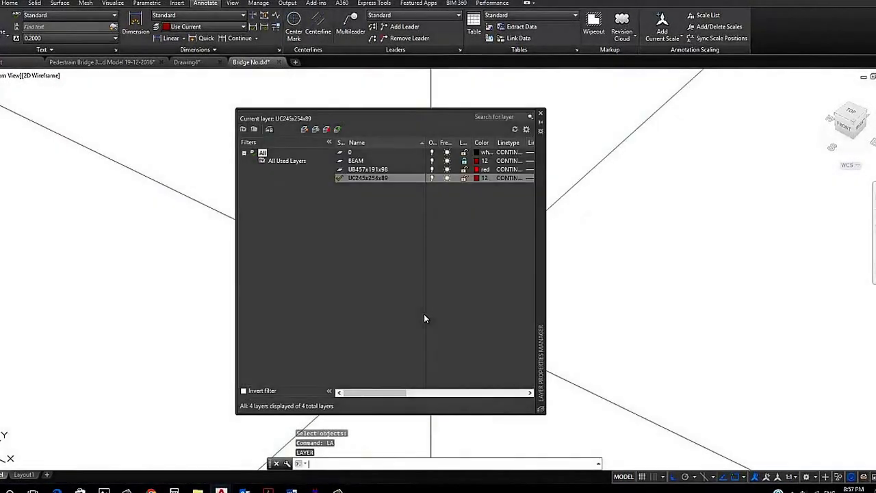
pyautogui.click(463, 160)
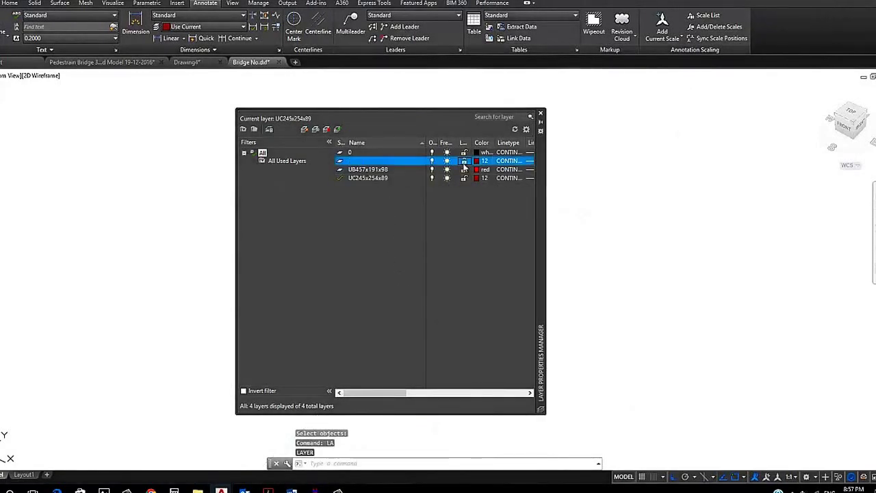
pyautogui.click(541, 113)
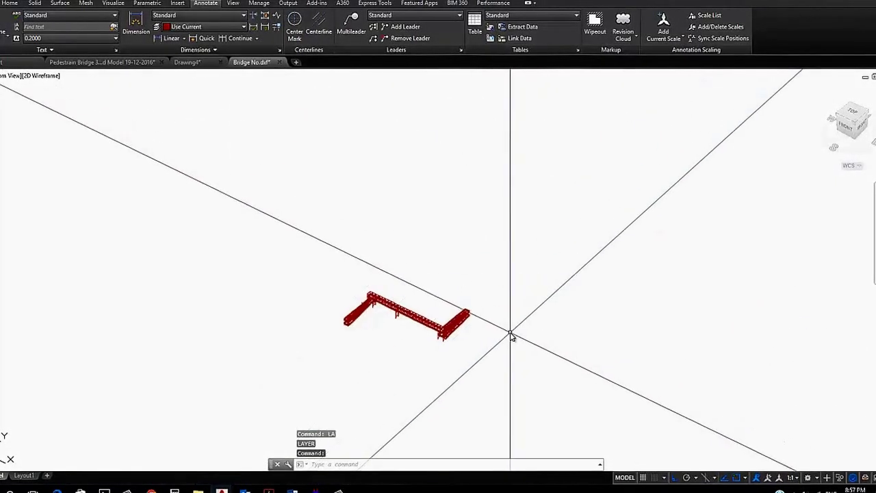
# Scale the whole bridge by 1000 and zoom to extents.
pyautogui.write('sc')
pyautogui.press('Return')
pyautogui.click(542, 387)
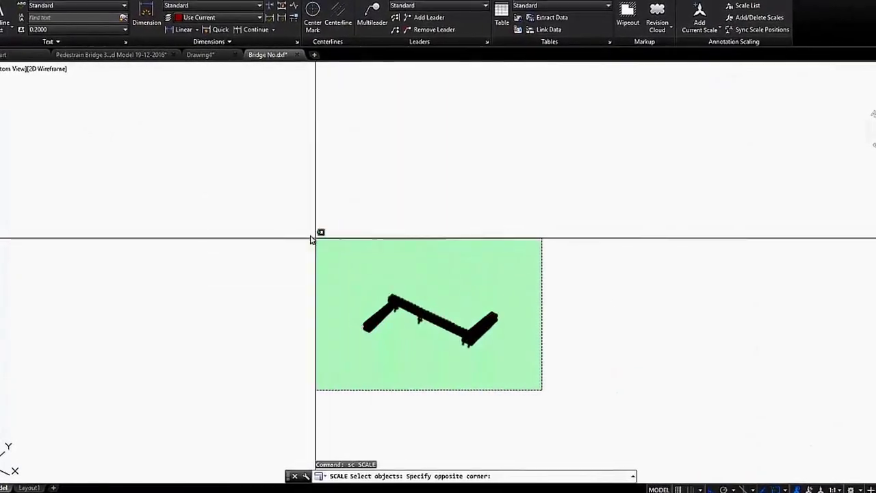
pyautogui.click(317, 237)
pyautogui.scroll(5, 317, 249)
pyautogui.scroll(3, 416, 297)
pyautogui.scroll(-3, 351, 283)
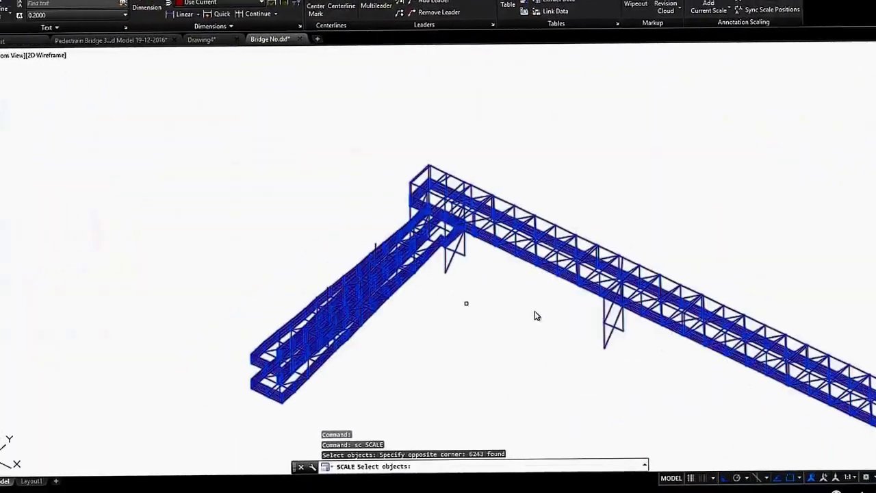
pyautogui.press('Return')
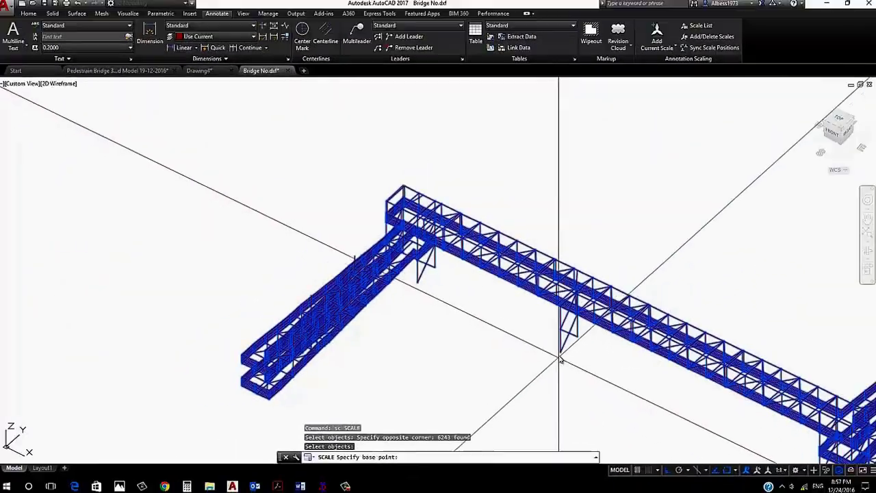
pyautogui.click(592, 353)
pyautogui.write('1000')
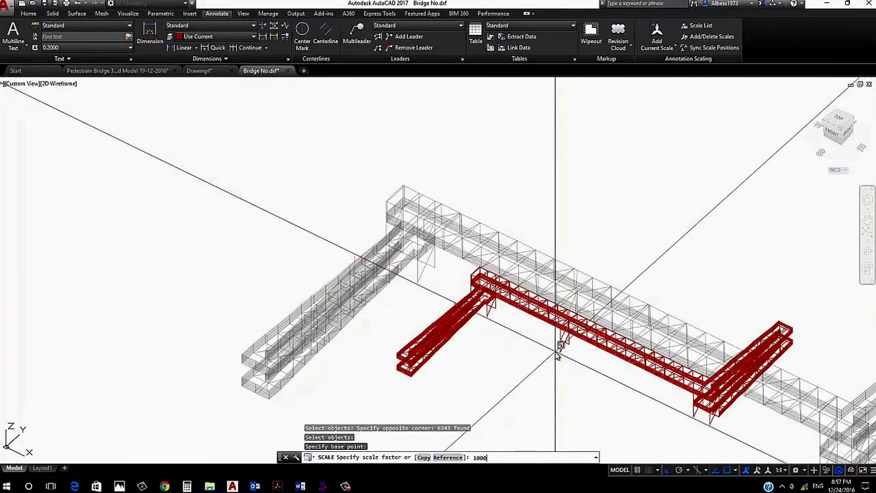
pyautogui.press('Return')
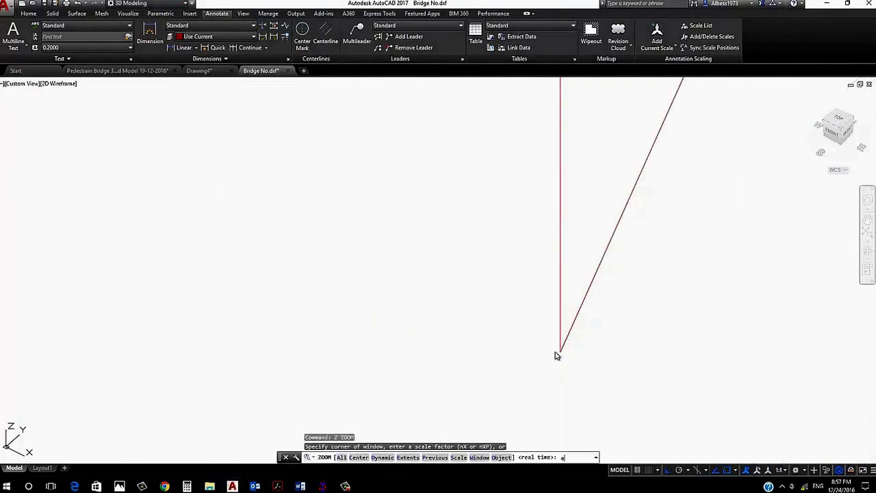
pyautogui.press('Return')
# Lock the BEAM layer so the frame fades.
pyautogui.write('la')
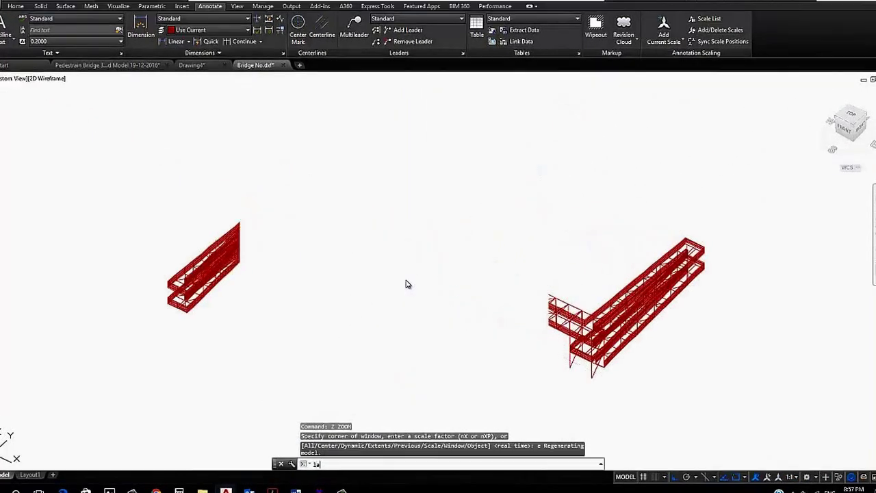
pyautogui.press('Return')
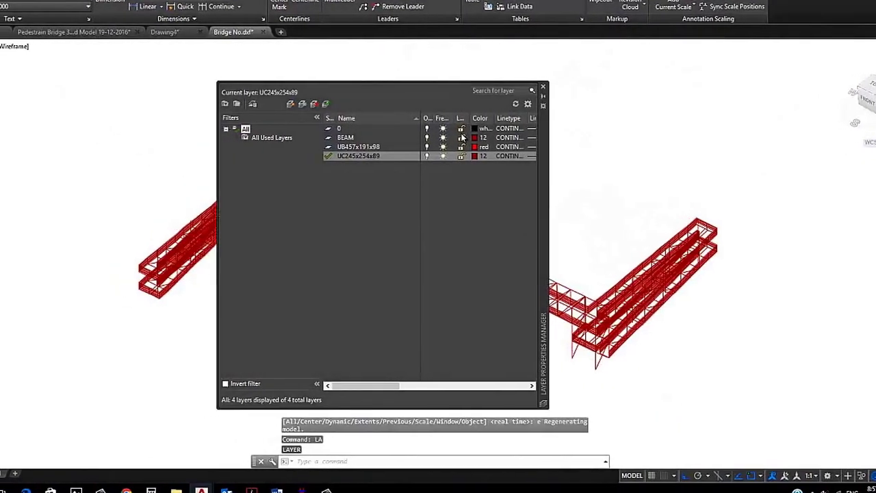
pyautogui.click(453, 138)
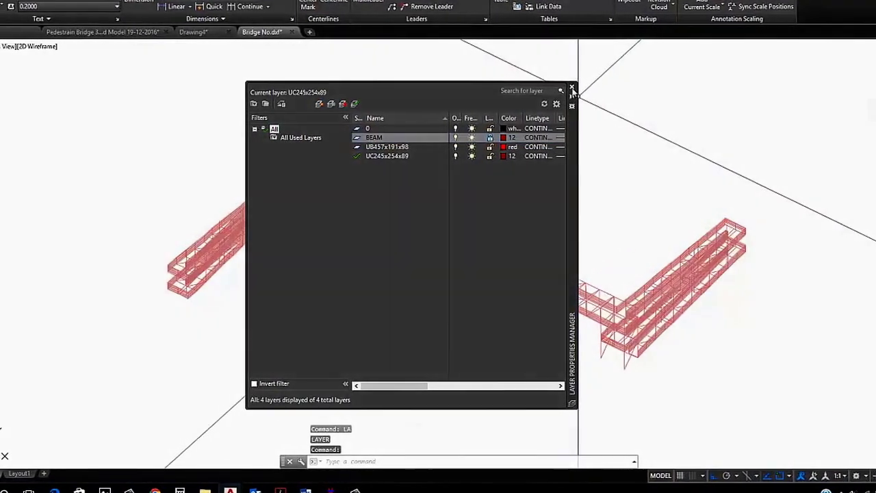
pyautogui.click(566, 88)
pyautogui.scroll(5, 416, 267)
# Draw a 250 by 200 rectangle with a line across its middle, then explode it.
pyautogui.write('rec')
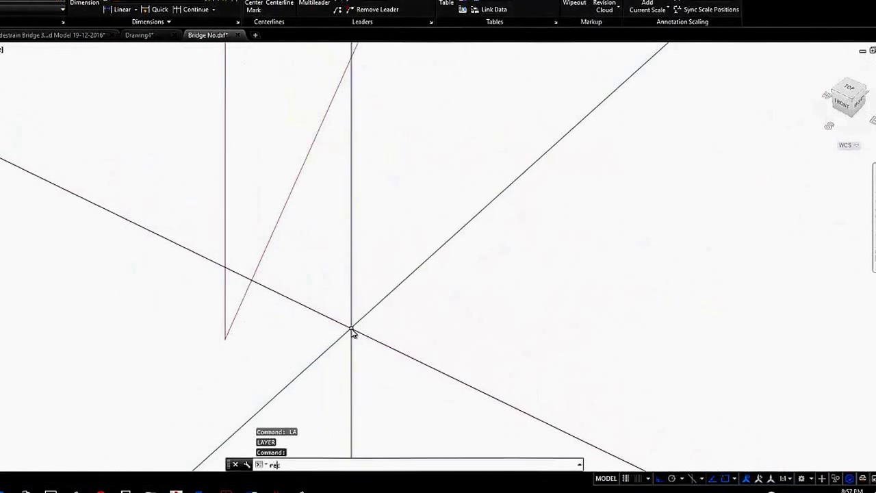
pyautogui.press('Return')
pyautogui.click(308, 377)
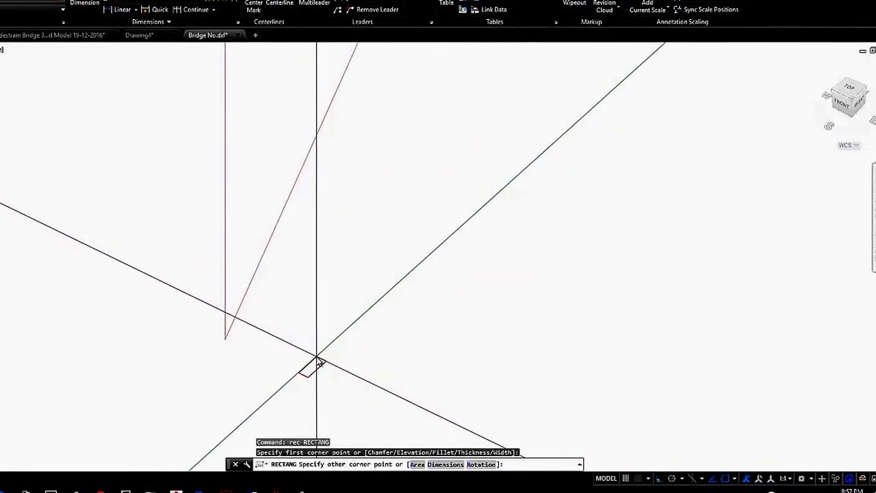
pyautogui.write('@')
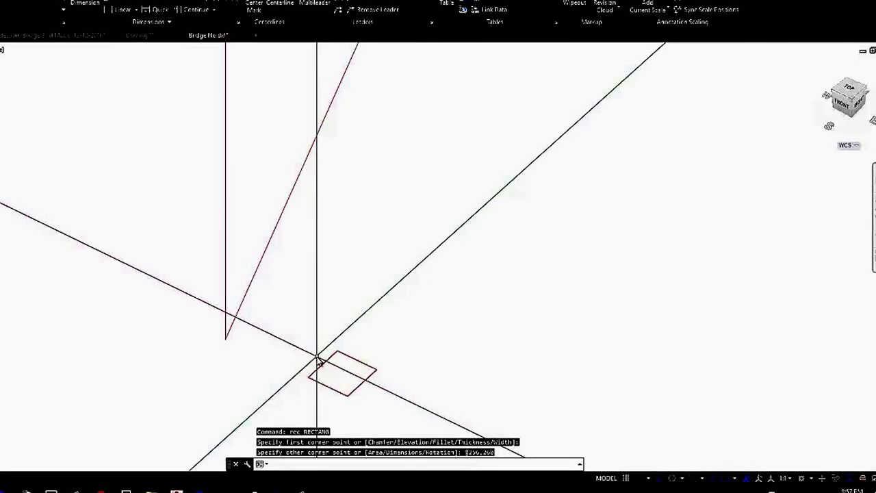
pyautogui.press('Return')
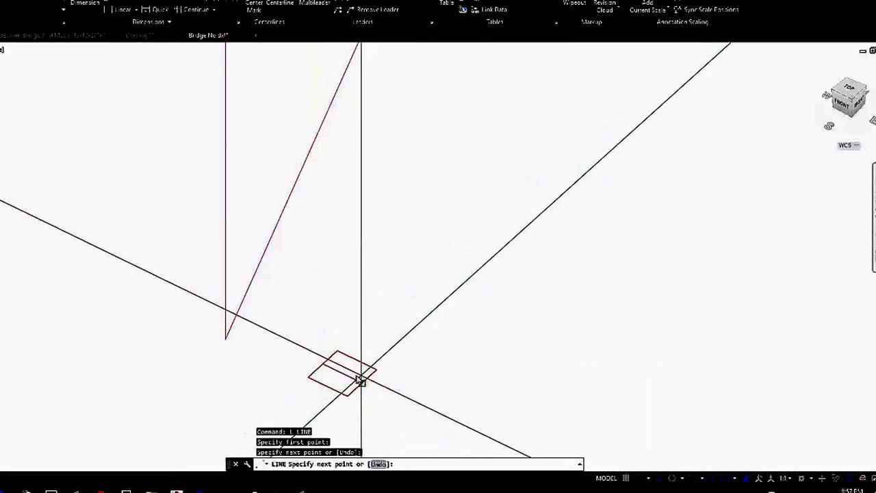
pyautogui.press('Return')
pyautogui.click(325, 387)
pyautogui.press('Return')
pyautogui.write('17.3')
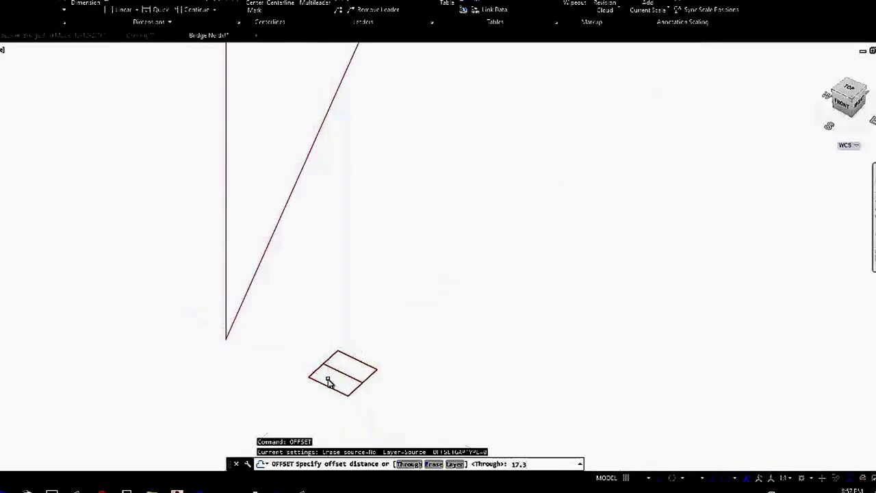
# Offset both side edges 17.3 inward and the centre line 5.15 either side.
pyautogui.press('Return')
pyautogui.click(304, 361)
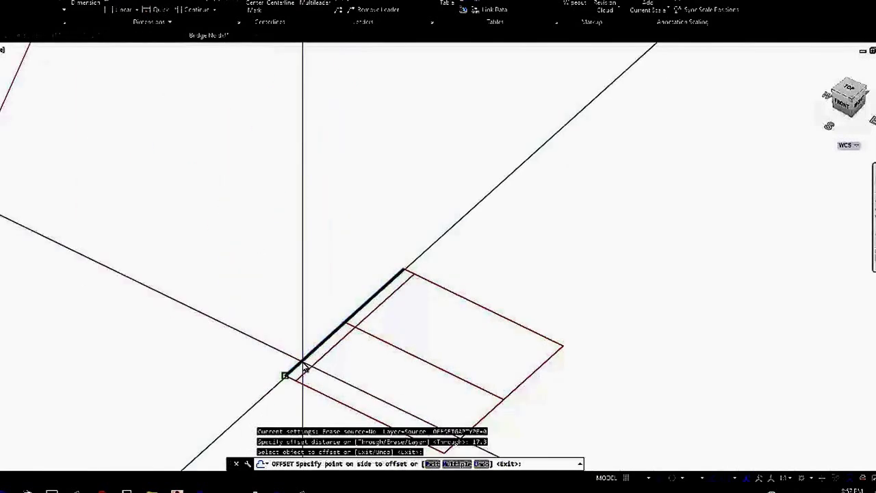
pyautogui.click(481, 419)
pyautogui.click(434, 377)
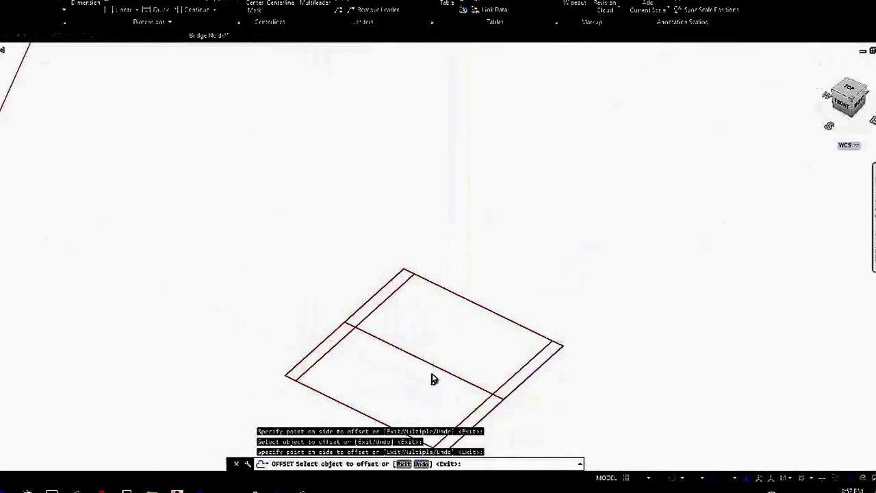
pyautogui.scroll(-3, 420, 365)
pyautogui.press('Escape')
pyautogui.press('Return')
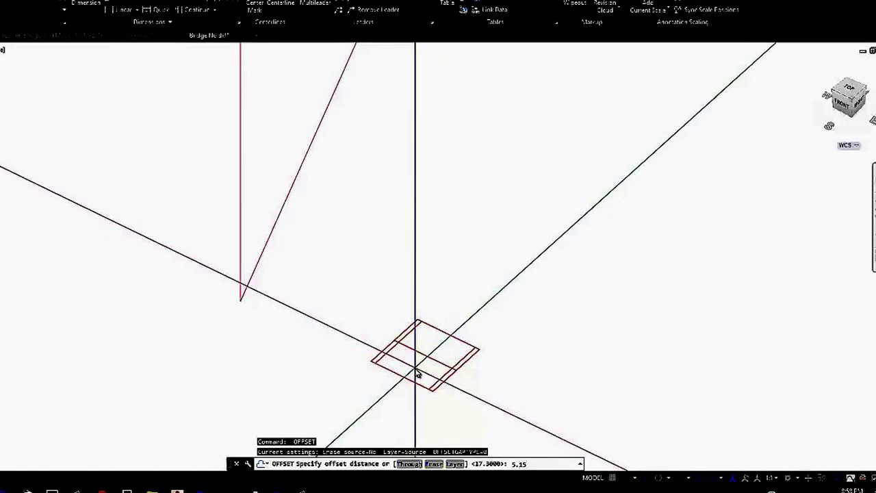
pyautogui.scroll(2, 416, 370)
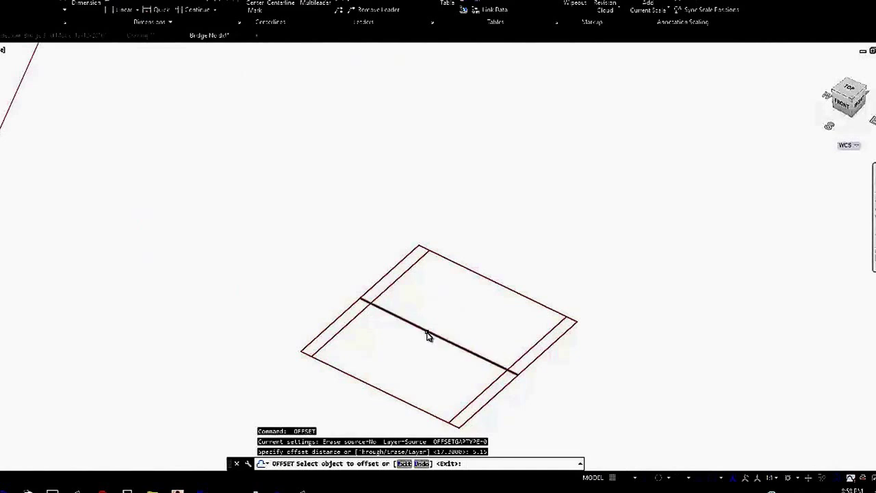
pyautogui.click(426, 334)
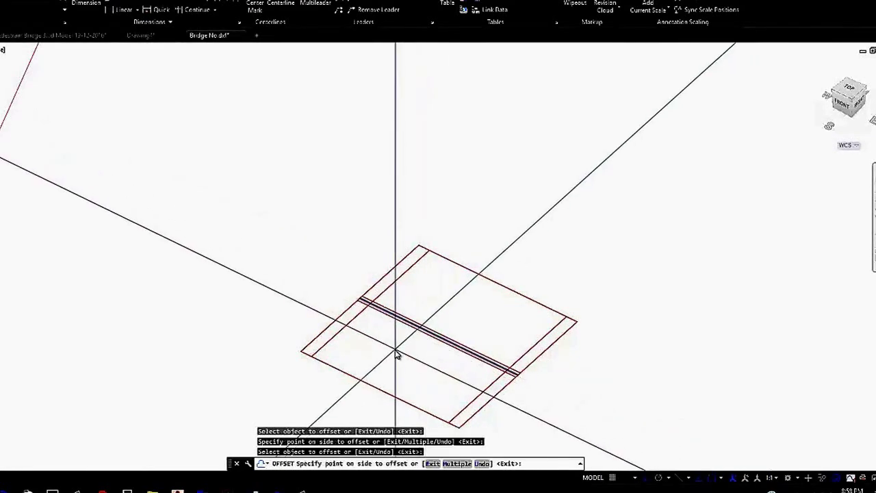
pyautogui.press('Escape')
# Trim the overlapping lines at the left and right web-flange junctions.
pyautogui.write('tr')
pyautogui.press('Return')
pyautogui.scroll(-2, 482, 335)
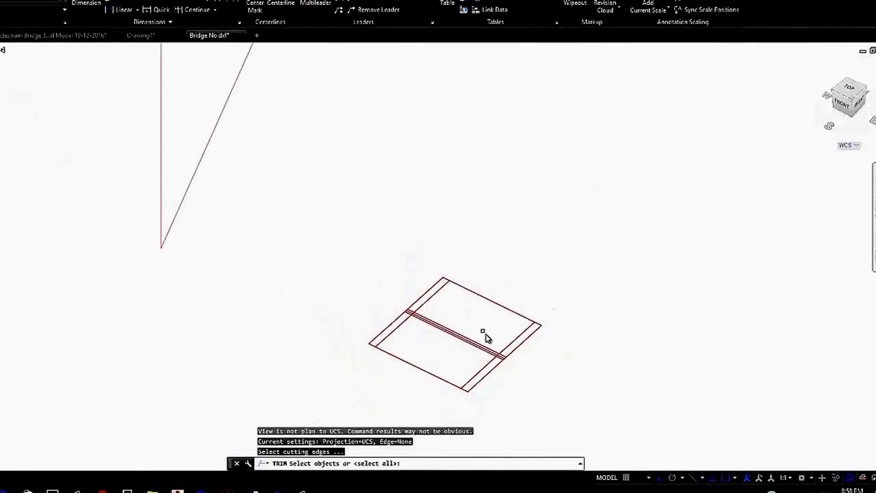
pyautogui.click(340, 270)
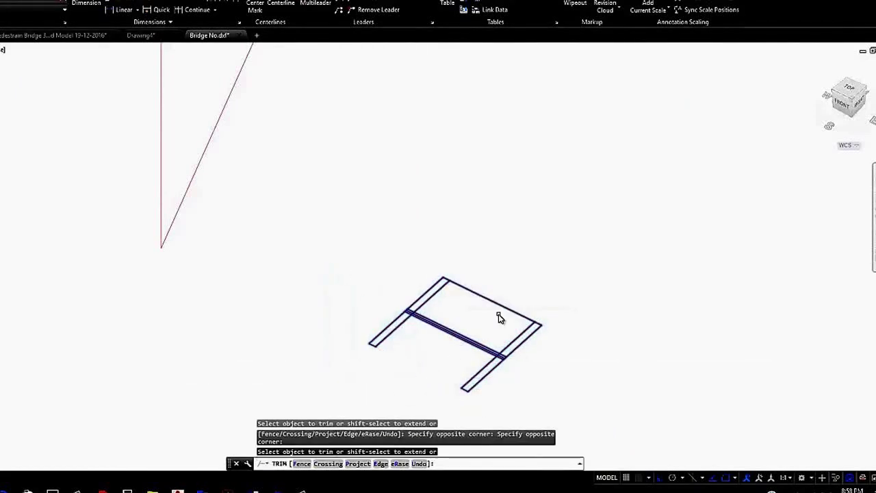
pyautogui.scroll(3, 482, 286)
pyautogui.scroll(2, 371, 269)
pyautogui.click(419, 186)
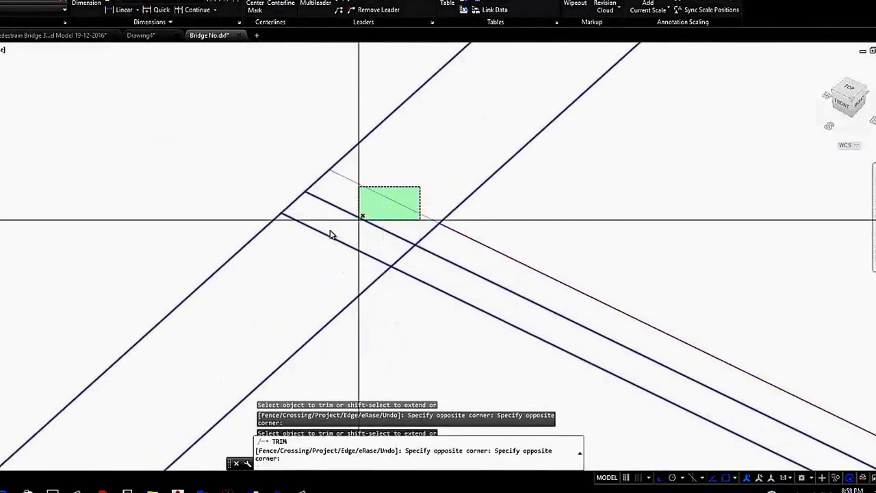
pyautogui.click(359, 219)
pyautogui.click(417, 264)
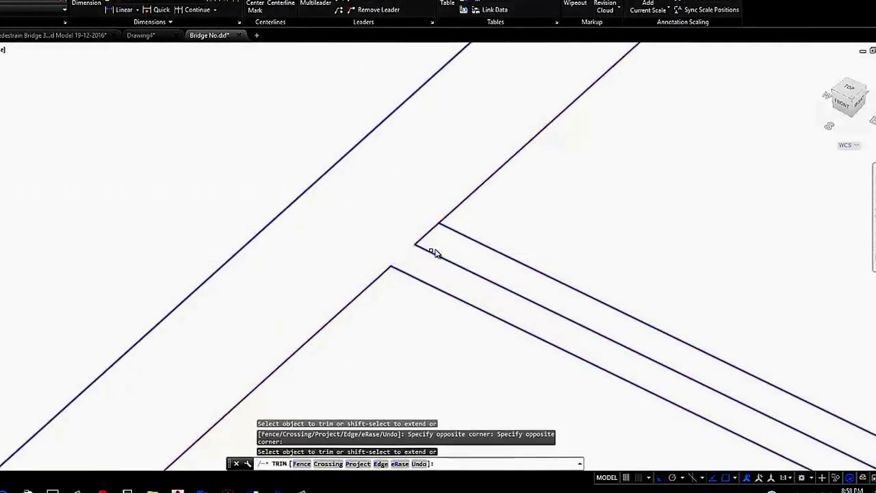
pyautogui.click(405, 230)
pyautogui.scroll(-4, 392, 228)
pyautogui.scroll(3, 598, 356)
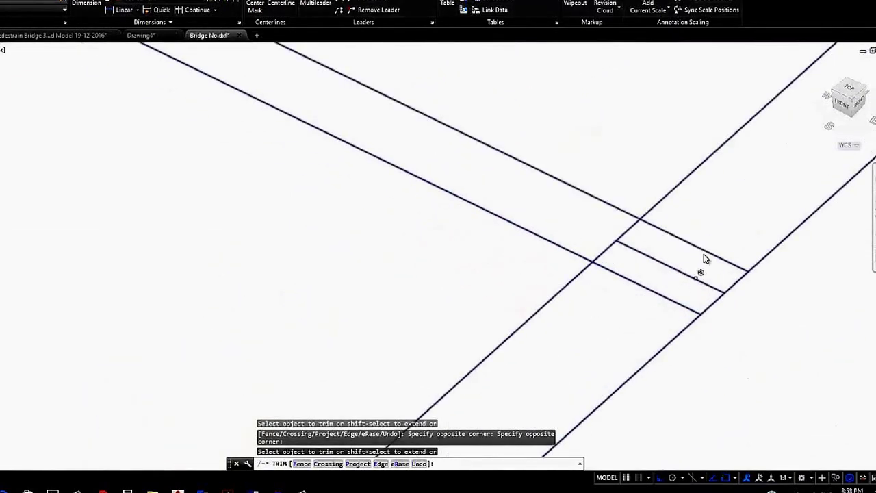
pyautogui.click(713, 219)
pyautogui.click(660, 264)
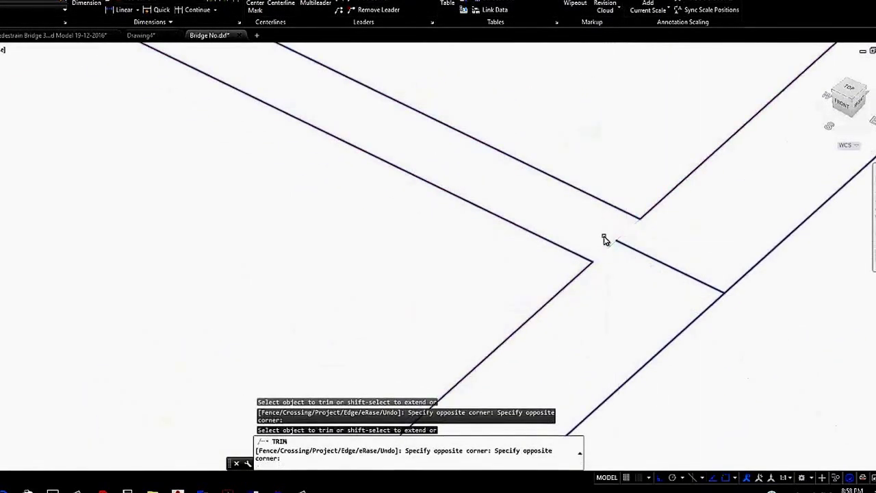
pyautogui.press('Escape')
# Erase the stray line across the web and draw a short closing line there.
pyautogui.click(657, 281)
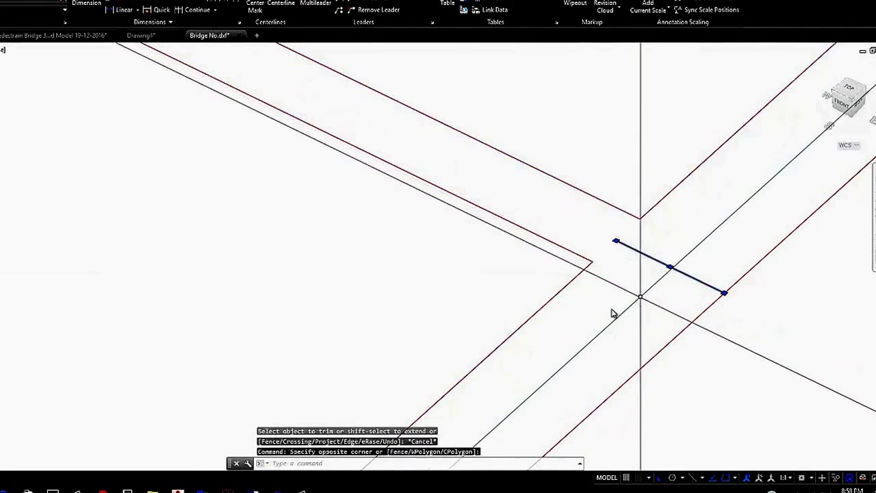
pyautogui.scroll(-3, 531, 313)
pyautogui.write('e ERASE 1 found')
pyautogui.press('Return')
pyautogui.scroll(3, 507, 314)
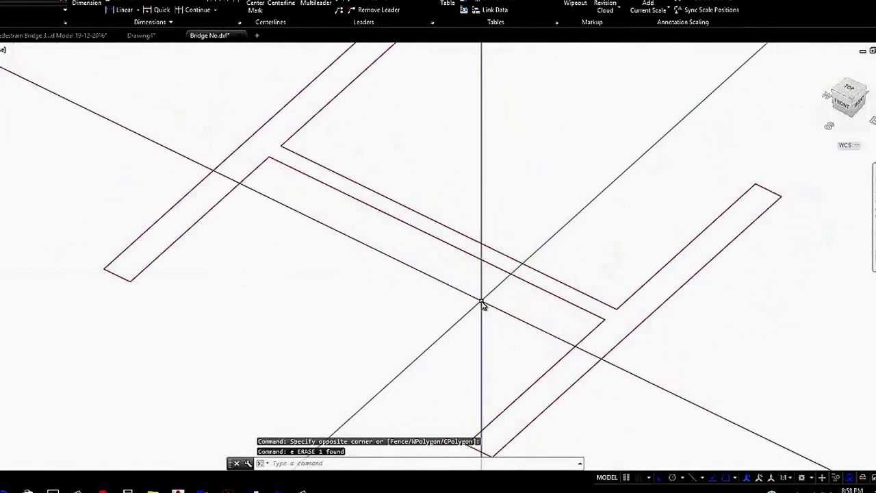
pyautogui.press('Return')
pyautogui.click(437, 237)
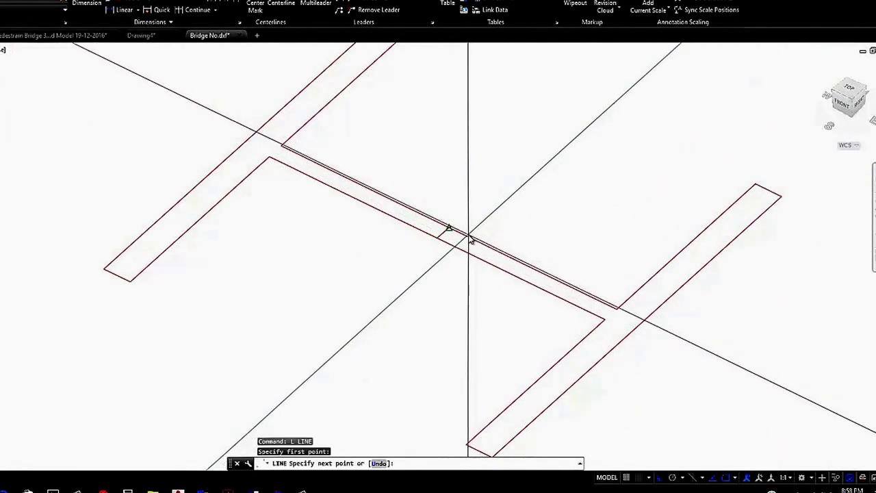
pyautogui.click(448, 228)
pyautogui.press('Return')
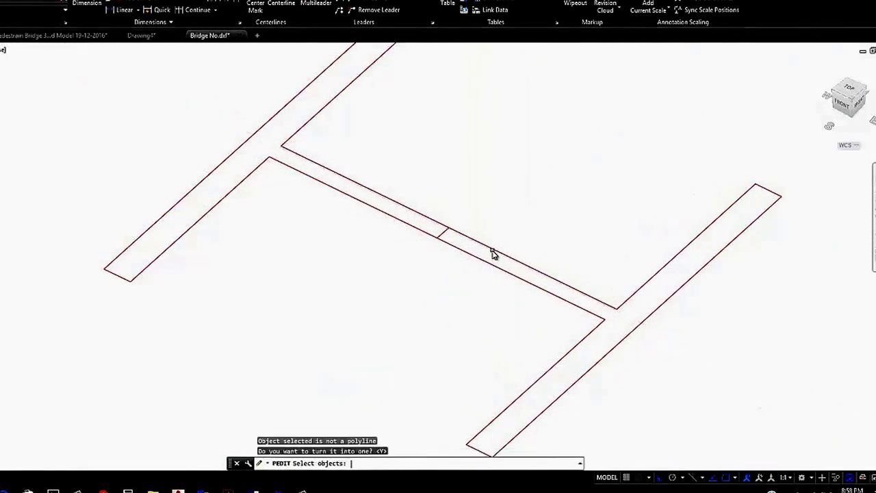
# Join all the I-section edges into one closed polyline with PEDIT.
pyautogui.click(493, 252)
pyautogui.scroll(-2, 493, 251)
pyautogui.click(348, 137)
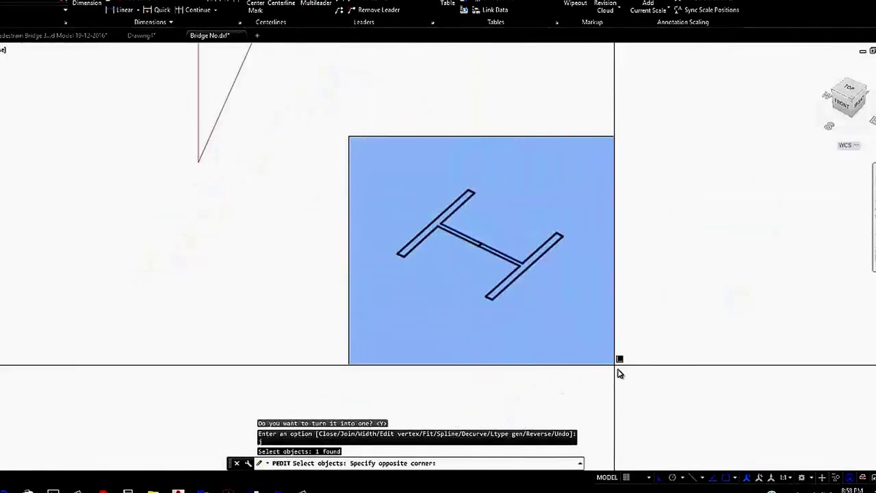
pyautogui.click(617, 363)
pyautogui.press('Return')
pyautogui.write('m')
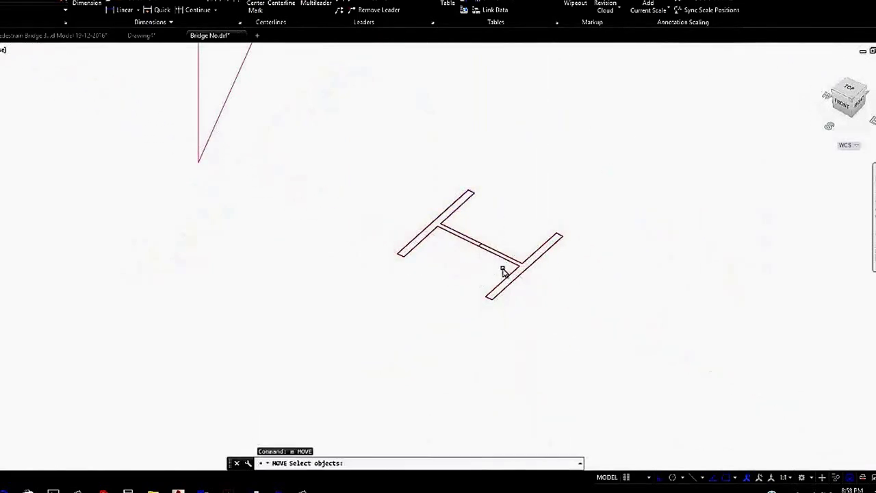
# Move the I-section from its centre onto the pier base point.
pyautogui.click(483, 257)
pyautogui.press('Return')
pyautogui.scroll(5, 470, 234)
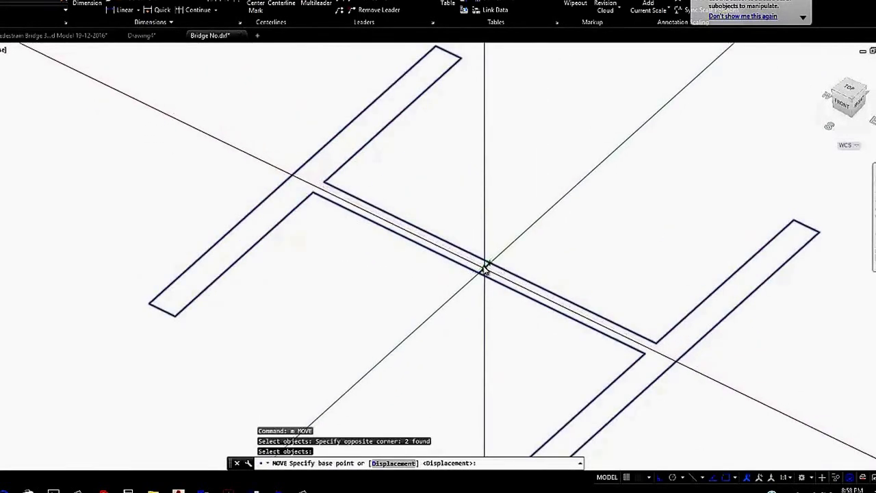
pyautogui.click(505, 284)
pyautogui.scroll(-5, 545, 311)
pyautogui.scroll(4, 434, 226)
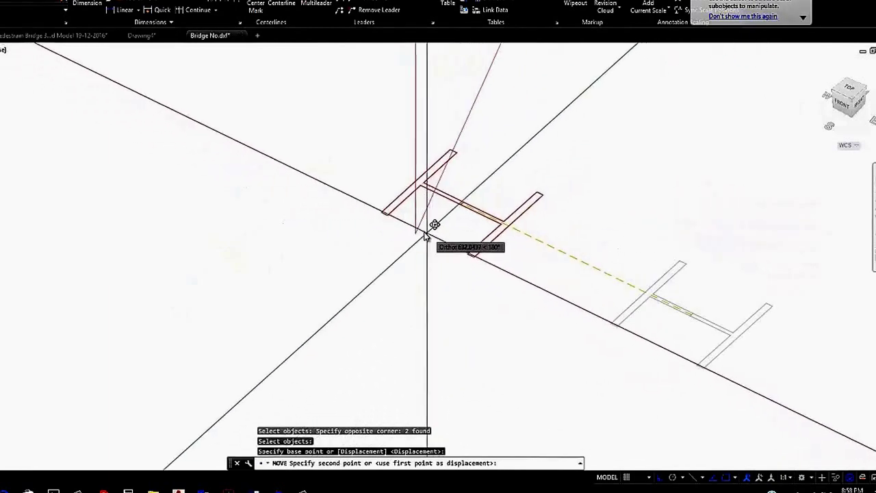
pyautogui.click(415, 234)
pyautogui.scroll(-3, 472, 336)
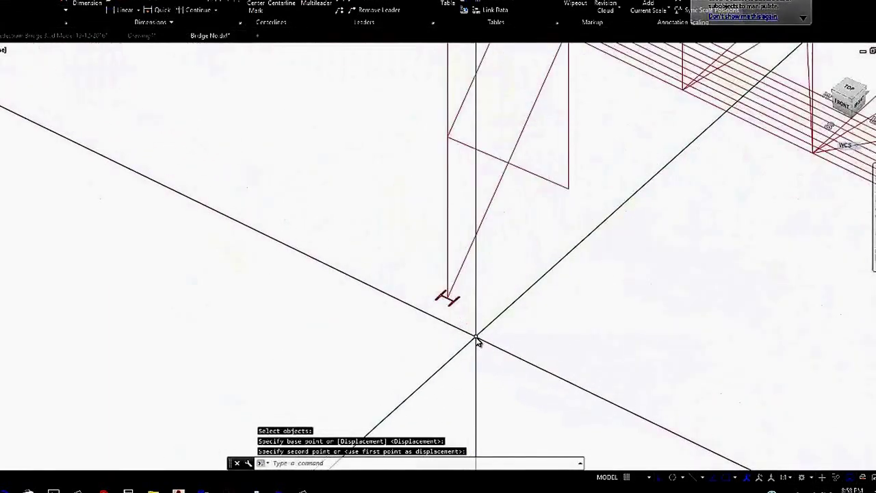
# Extrude the section to the default height as a column and switch to Conceptual shading.
pyautogui.write('ext')
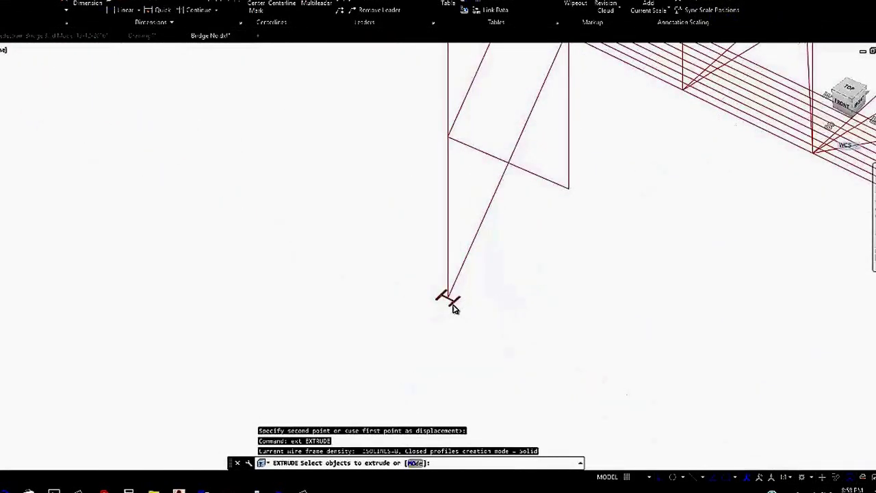
pyautogui.scroll(-3, 452, 308)
pyautogui.click(465, 331)
pyautogui.press('Return')
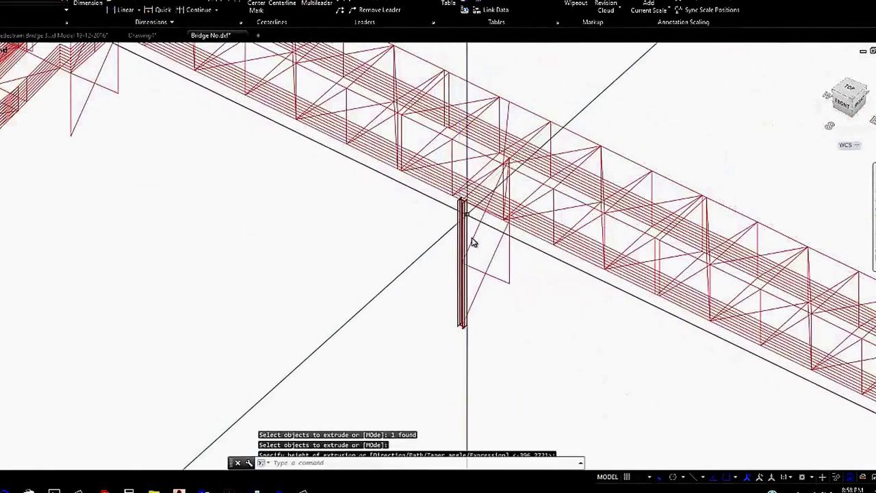
pyautogui.click(7, 50)
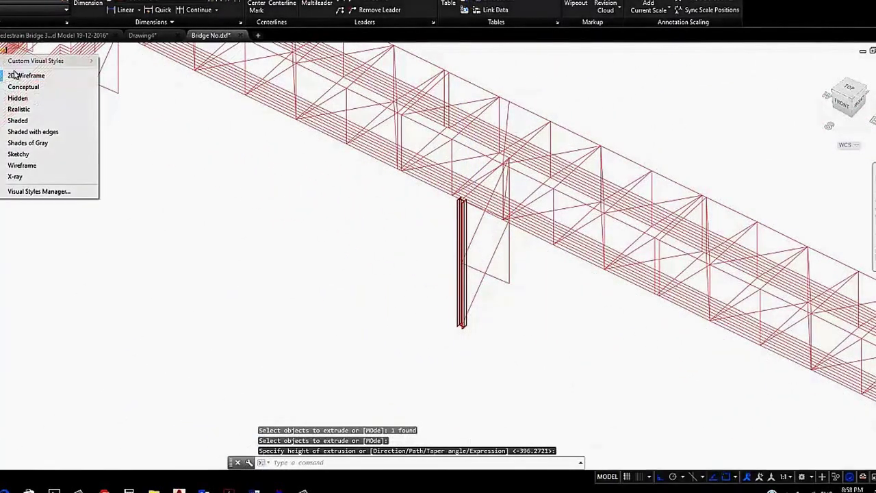
pyautogui.click(31, 87)
pyautogui.scroll(3, 503, 334)
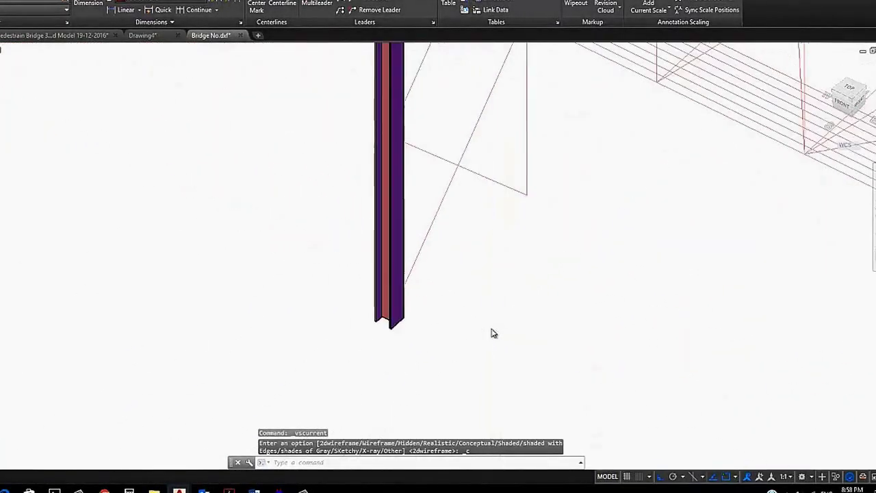
# Abandon a first copy attempt and return the display to 2D Wireframe.
pyautogui.write('co')
pyautogui.press('Return')
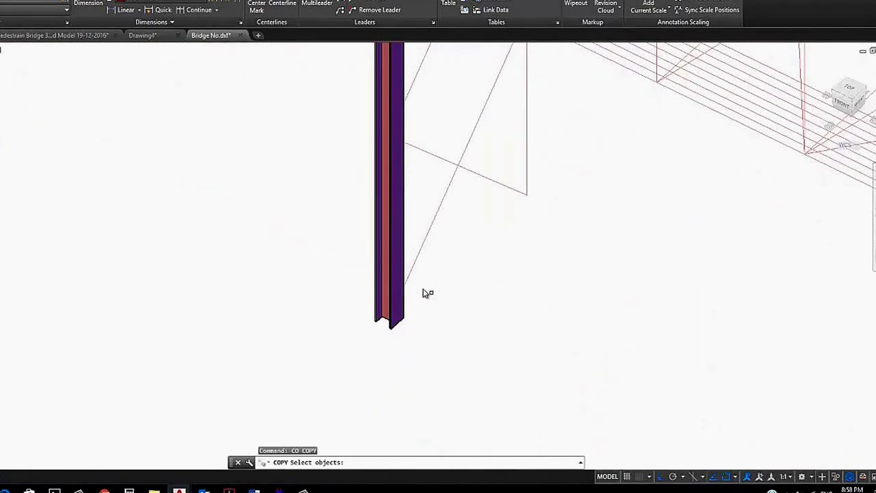
pyautogui.scroll(-3, 439, 328)
pyautogui.scroll(3, 440, 327)
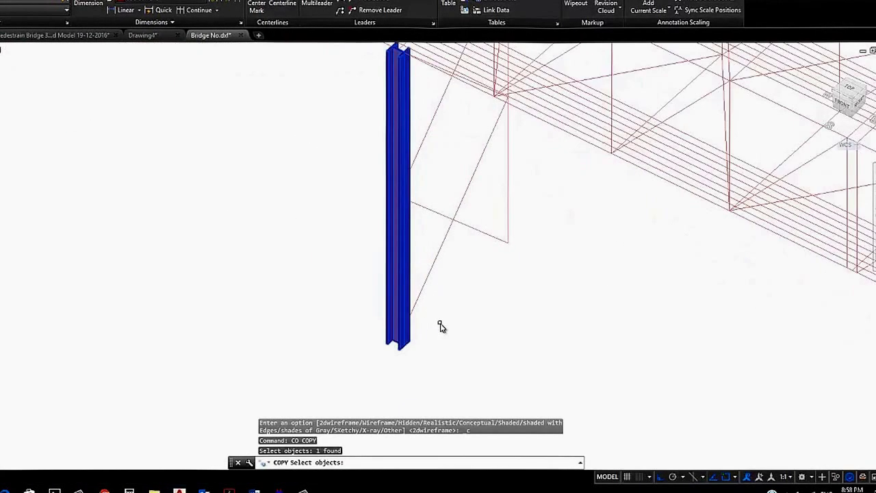
pyautogui.press('Return')
pyautogui.scroll(5, 411, 335)
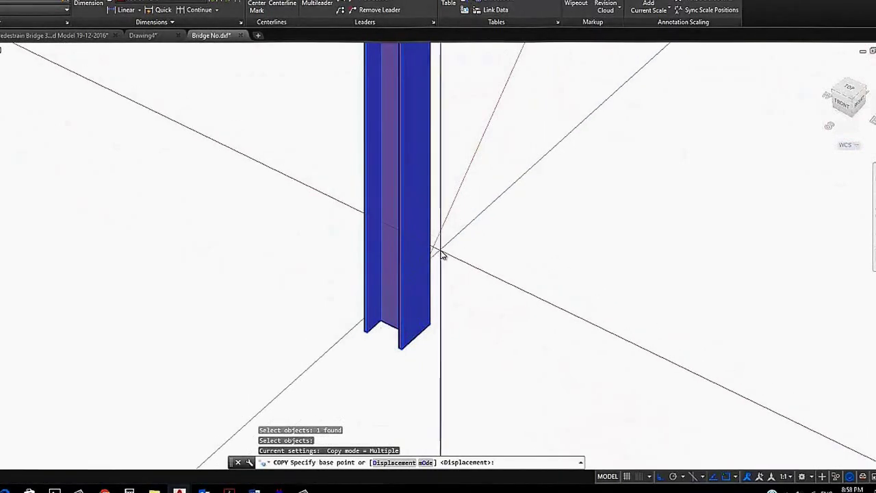
pyautogui.press('Escape')
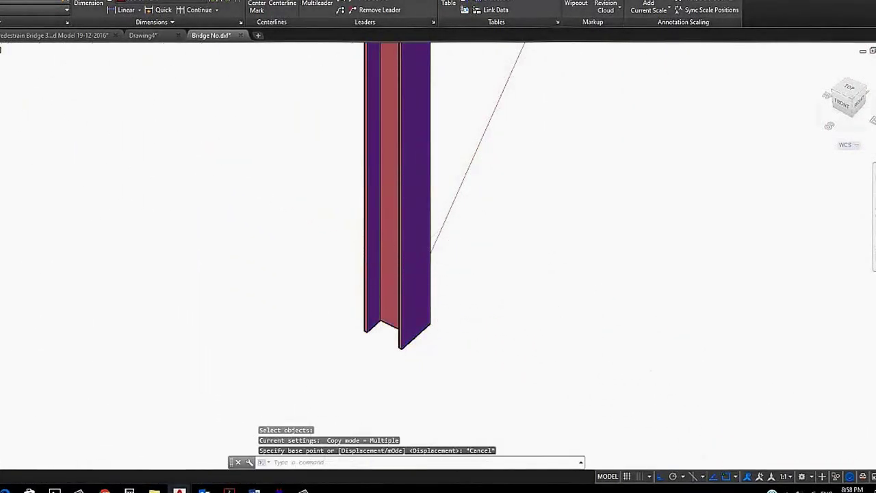
pyautogui.click(30, 76)
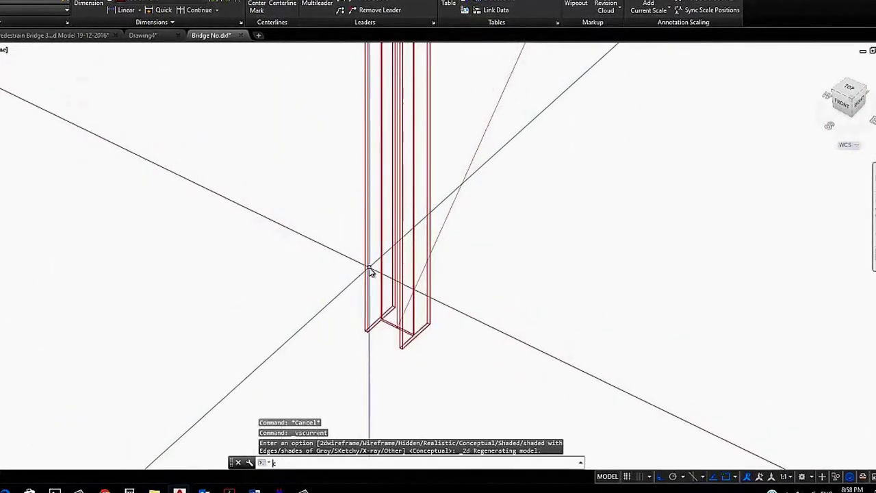
# Copy the column from its base to three further pier positions.
pyautogui.write('co')
pyautogui.press('Return')
pyautogui.click(427, 332)
pyautogui.scroll(2, 410, 328)
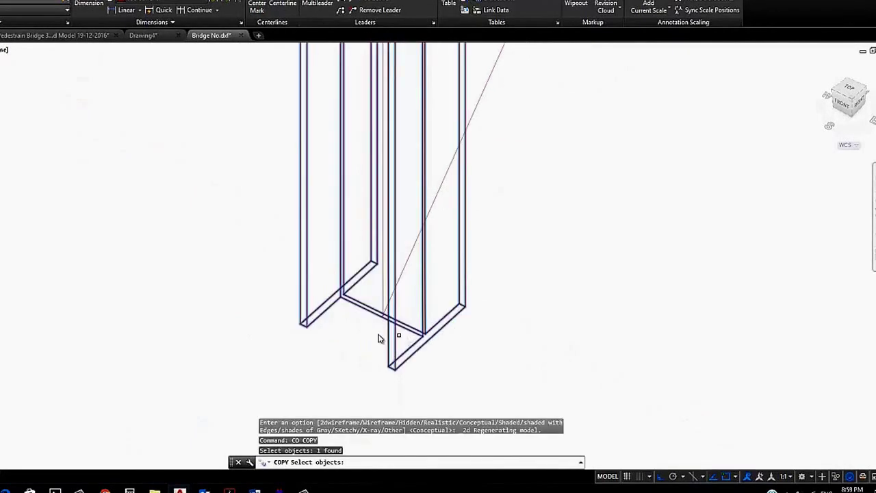
pyautogui.press('Return')
pyautogui.click(387, 291)
pyautogui.scroll(-3, 335, 350)
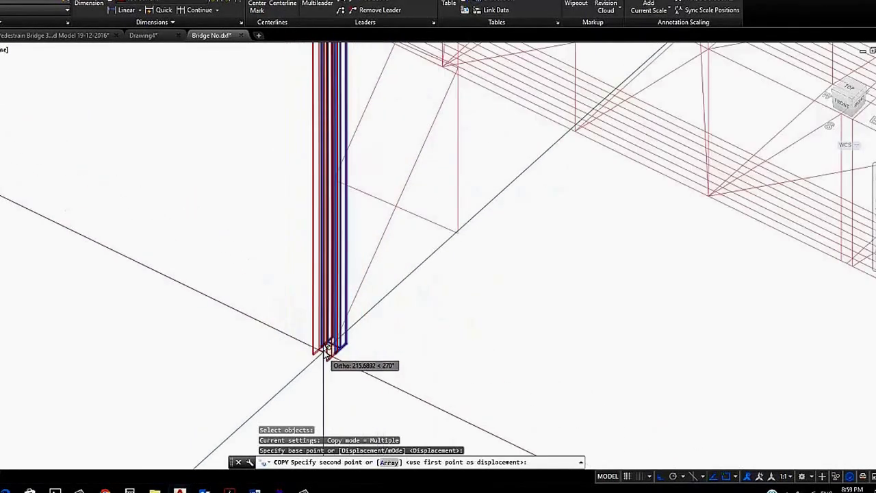
pyautogui.scroll(3, 461, 232)
pyautogui.click(465, 230)
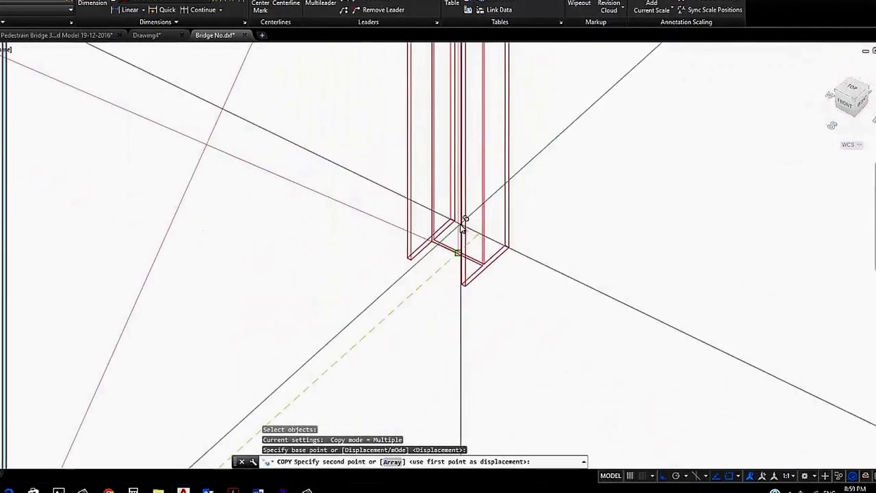
pyautogui.scroll(-3, 438, 236)
pyautogui.scroll(-3, 390, 246)
pyautogui.scroll(-3, 411, 280)
pyautogui.scroll(5, 489, 274)
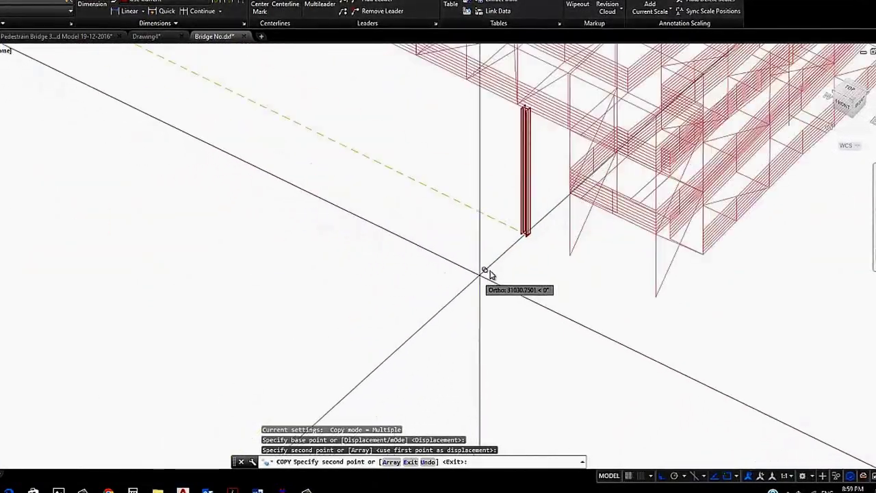
pyautogui.scroll(2, 569, 252)
pyautogui.click(569, 253)
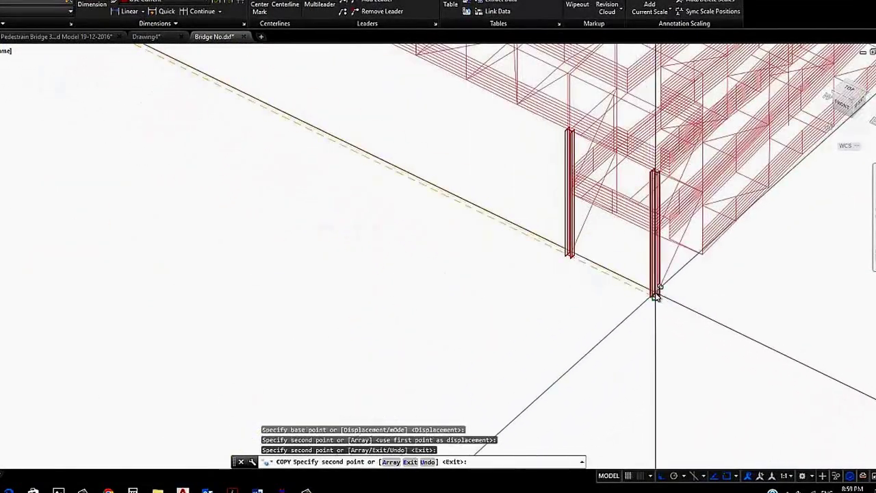
pyautogui.click(654, 295)
# Orbit to a new angle, place one more column copy at a pier, and end COPY.
pyautogui.keyDown('shift'); pyautogui.moveTo(840, 248); pyautogui.dragTo(589, 225, button='middle'); pyautogui.keyUp('shift')
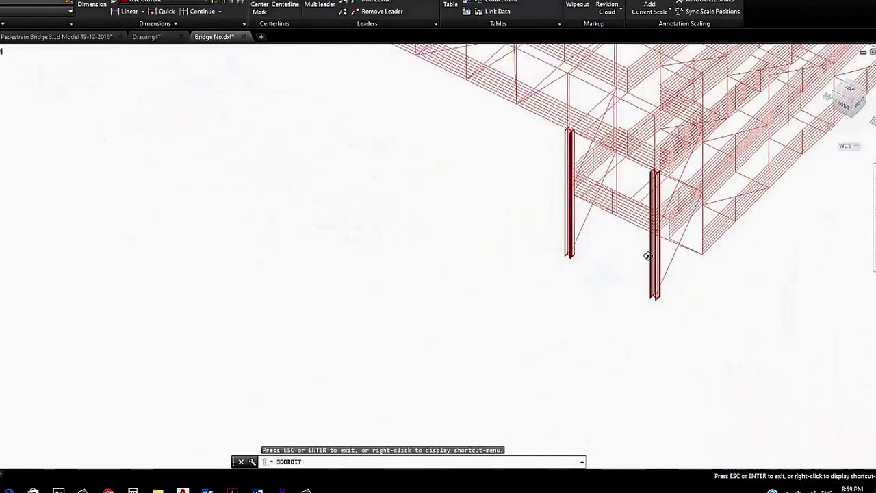
pyautogui.rightClick(590, 226)
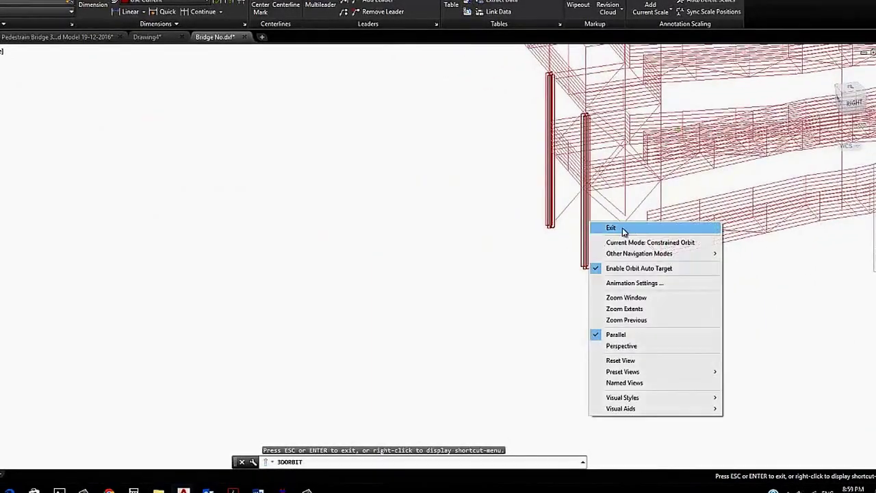
pyautogui.click(606, 226)
pyautogui.scroll(3, 615, 226)
pyautogui.scroll(-3, 596, 232)
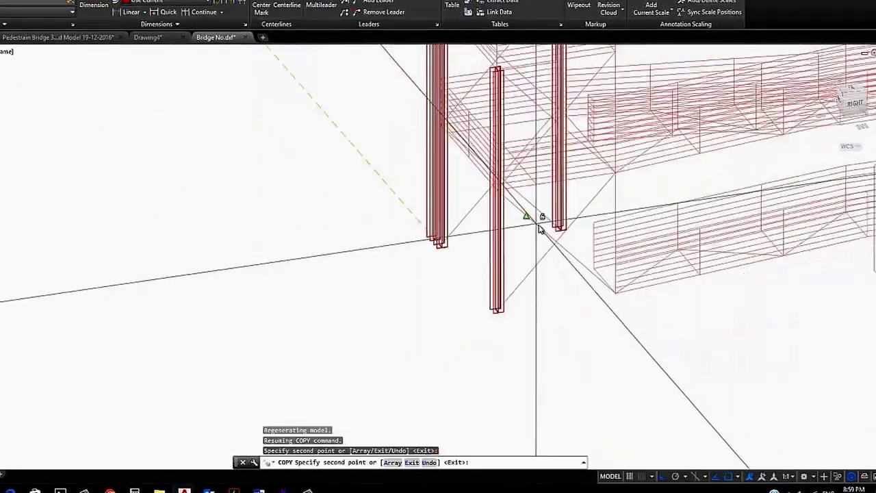
pyautogui.scroll(4, 619, 291)
pyautogui.scroll(-1, 616, 244)
pyautogui.scroll(-3, 610, 245)
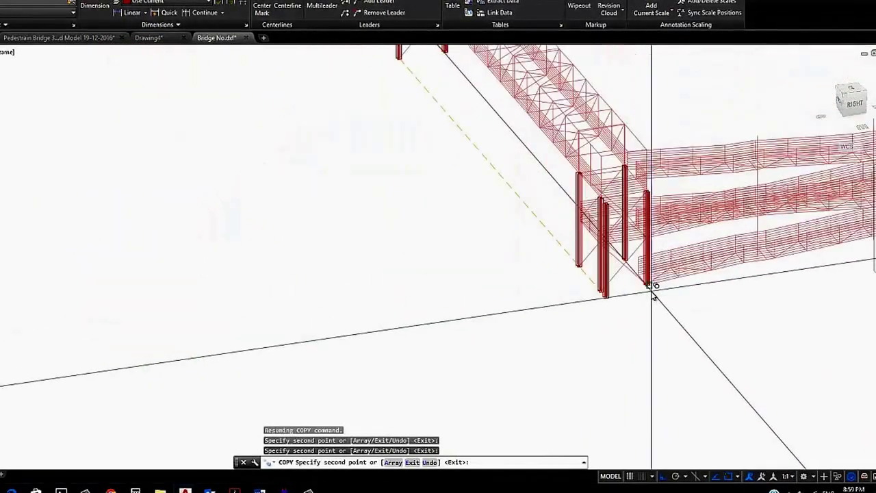
pyautogui.scroll(-2, 650, 283)
pyautogui.scroll(5, 575, 213)
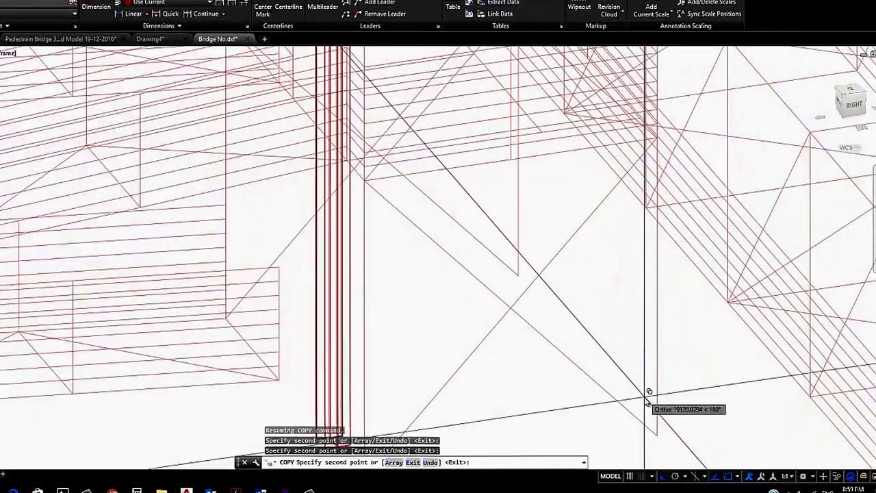
pyautogui.scroll(-5, 652, 427)
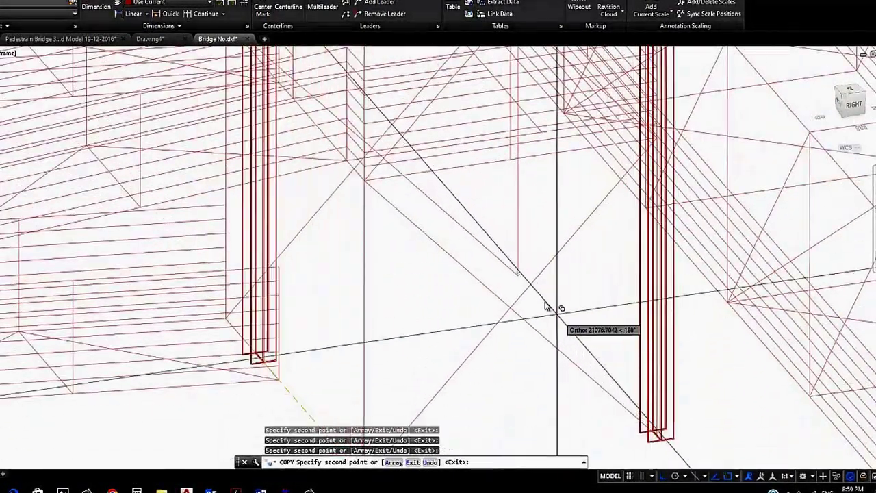
pyautogui.click(527, 256)
pyautogui.scroll(-3, 411, 287)
pyautogui.scroll(2, 313, 286)
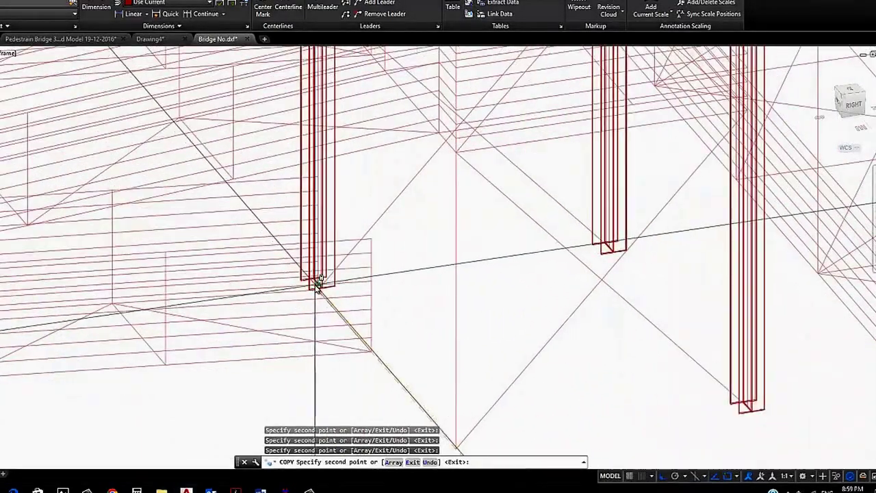
pyautogui.scroll(3, 312, 299)
pyautogui.scroll(-1, 312, 299)
pyautogui.scroll(-2, 292, 307)
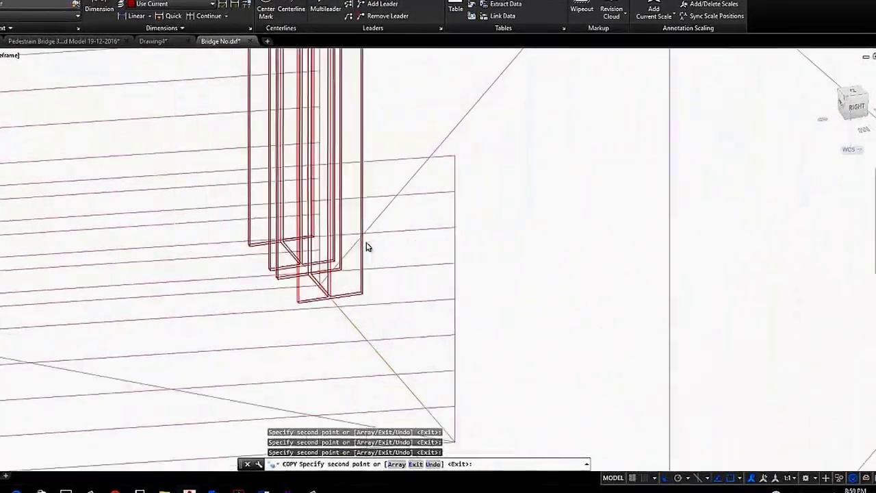
pyautogui.scroll(-2, 368, 247)
pyautogui.scroll(-1, 418, 312)
pyautogui.scroll(-3, 417, 313)
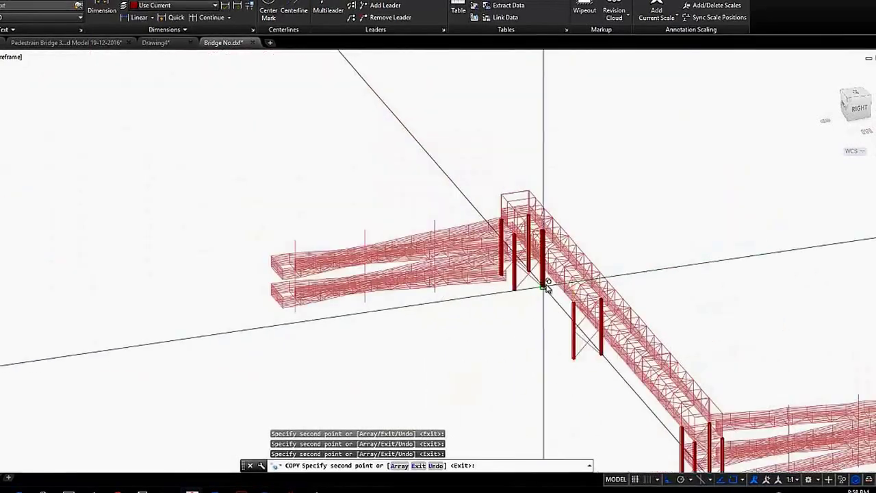
pyautogui.scroll(4, 473, 306)
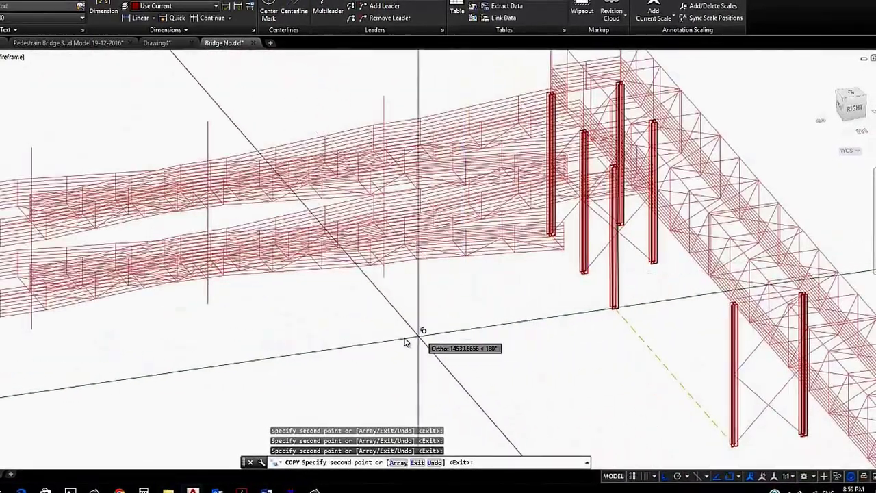
pyautogui.scroll(-2, 597, 325)
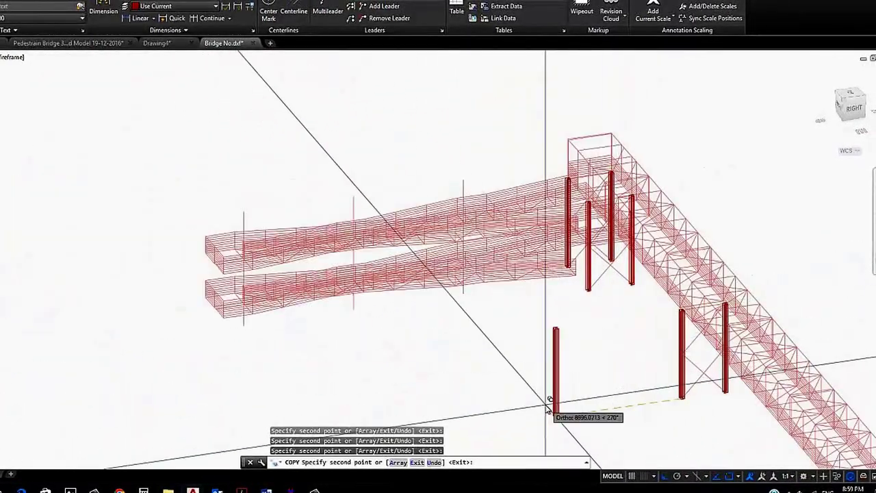
pyautogui.press('Escape')
pyautogui.scroll(3, 551, 348)
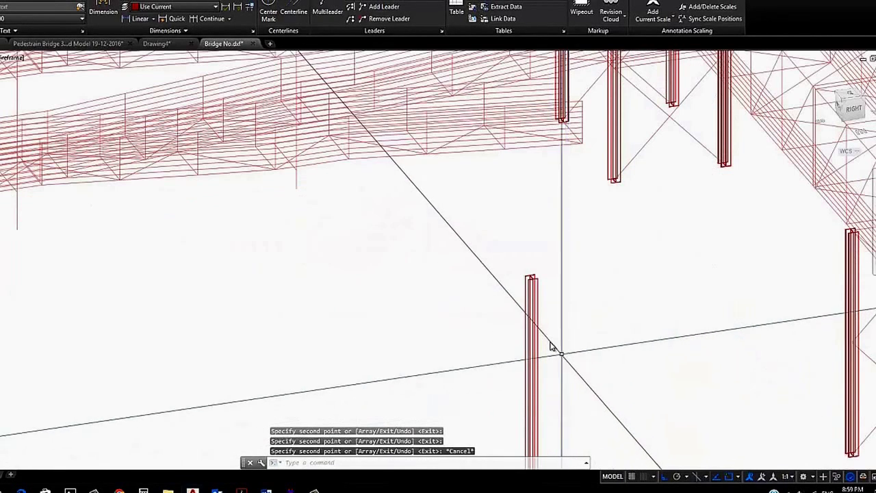
# Switch the model's visual style from Wireframe to Conceptual shading.
pyautogui.click(20, 59)
pyautogui.click(54, 85)
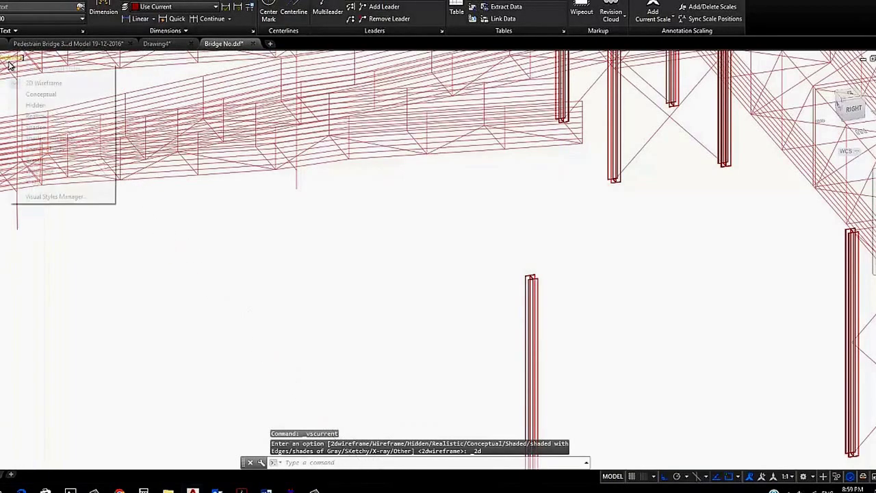
pyautogui.click(42, 94)
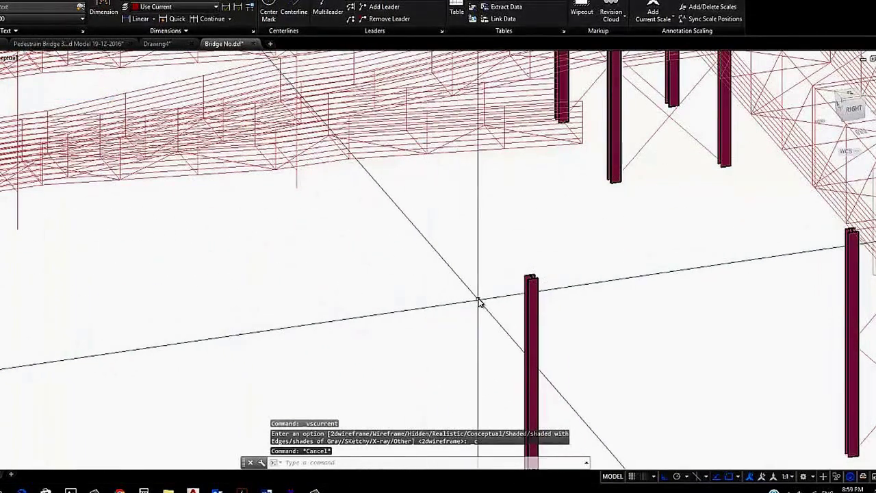
# Rotate the steel column about its corner to its new orientation.
pyautogui.write('ro')
pyautogui.press('Return')
pyautogui.click(531, 294)
pyautogui.scroll(3, 538, 277)
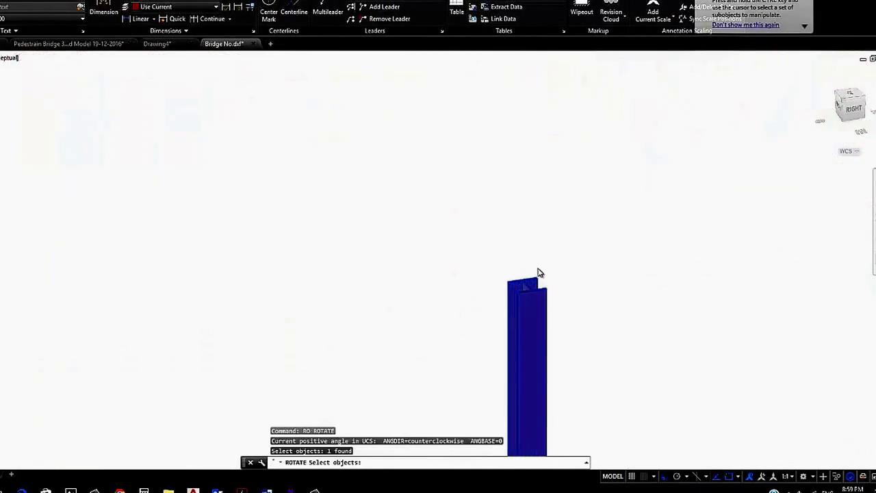
pyautogui.press('Return')
pyautogui.click(535, 283)
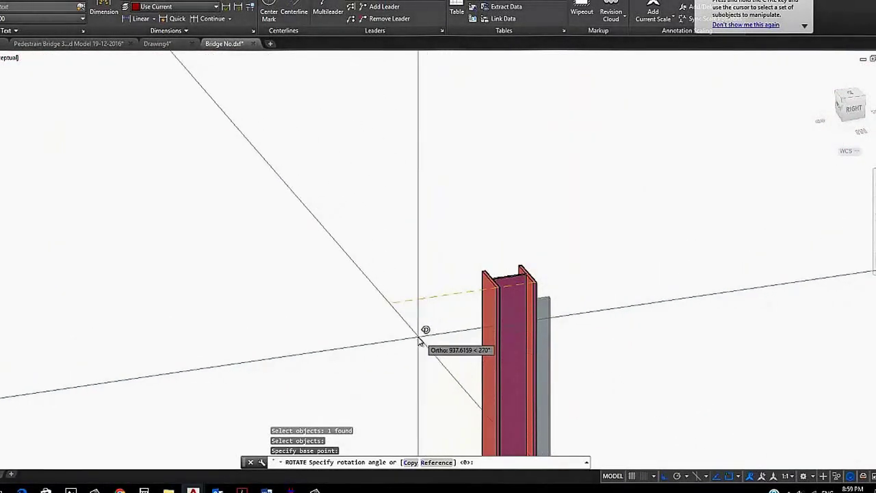
pyautogui.click(465, 349)
pyautogui.scroll(-3, 461, 227)
pyautogui.scroll(-3, 461, 229)
pyautogui.scroll(2, 464, 284)
pyautogui.scroll(4, 465, 284)
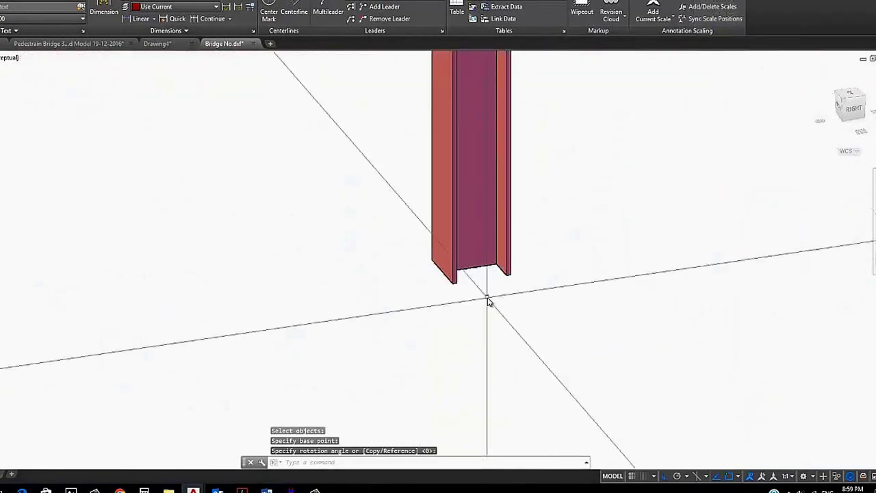
pyautogui.scroll(1, 488, 301)
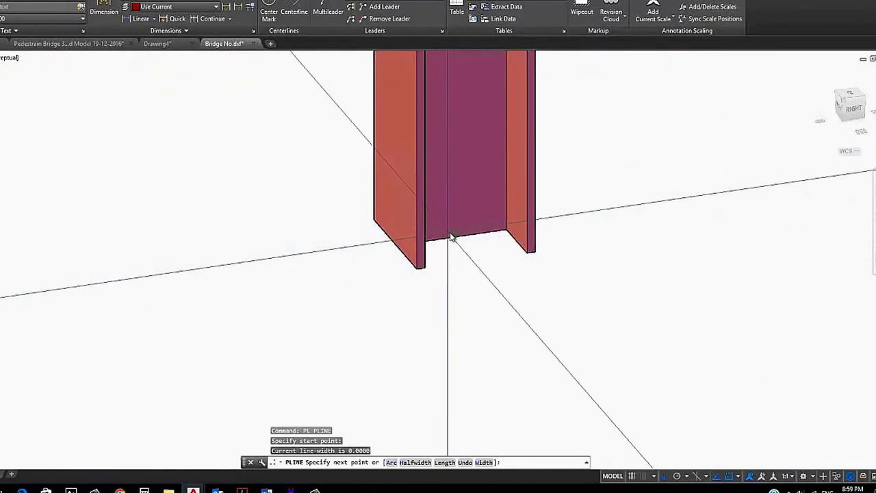
pyautogui.scroll(3, 451, 236)
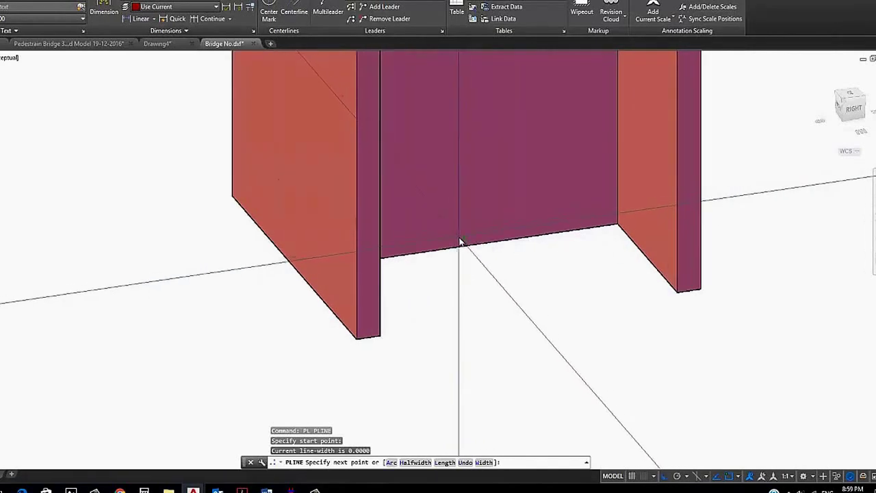
pyautogui.scroll(-3, 502, 301)
pyautogui.scroll(-2, 502, 301)
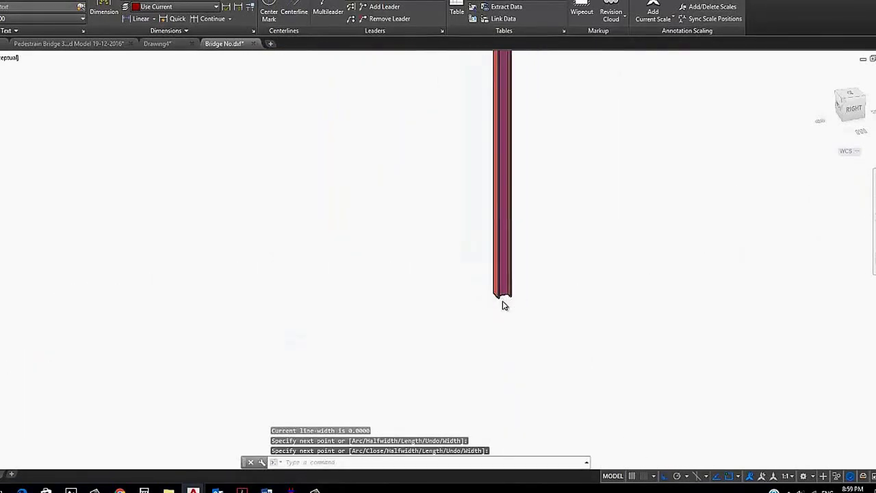
pyautogui.scroll(-3, 502, 301)
pyautogui.scroll(4, 509, 301)
# Copy the column from its base corner to the first two ramp piers.
pyautogui.write('c')
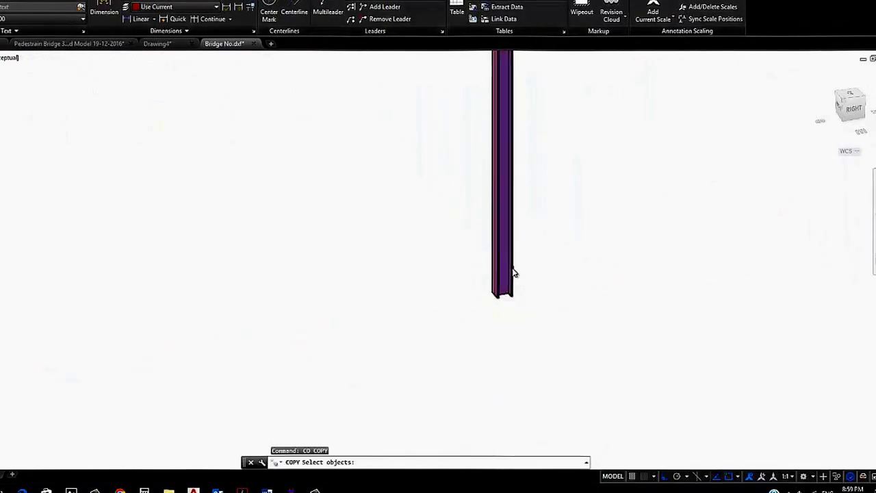
pyautogui.click(514, 273)
pyautogui.scroll(2, 454, 221)
pyautogui.scroll(2, 530, 274)
pyautogui.scroll(4, 438, 221)
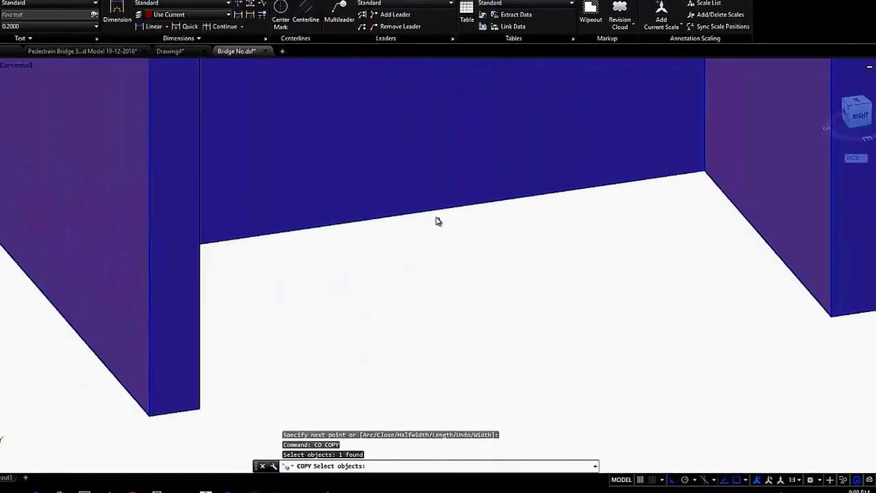
pyautogui.press('Return')
pyautogui.click(413, 213)
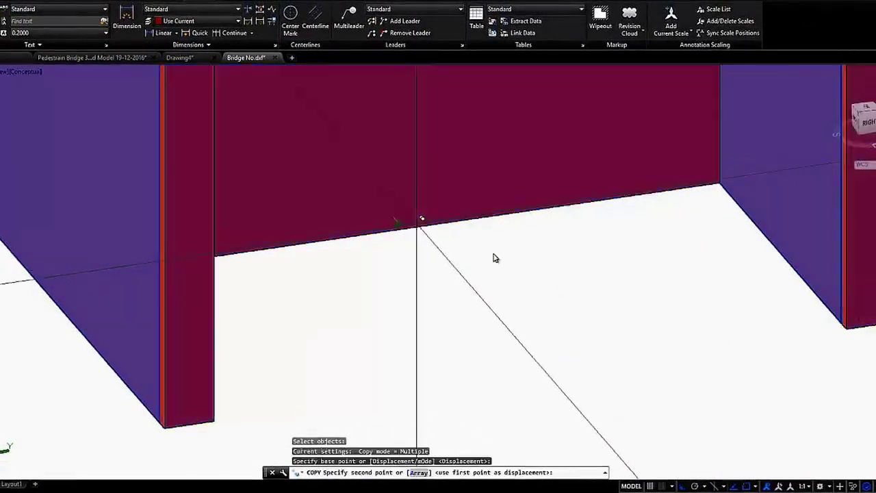
pyautogui.scroll(-4, 655, 322)
pyautogui.scroll(-3, 650, 322)
pyautogui.scroll(-3, 622, 303)
pyautogui.scroll(2, 582, 244)
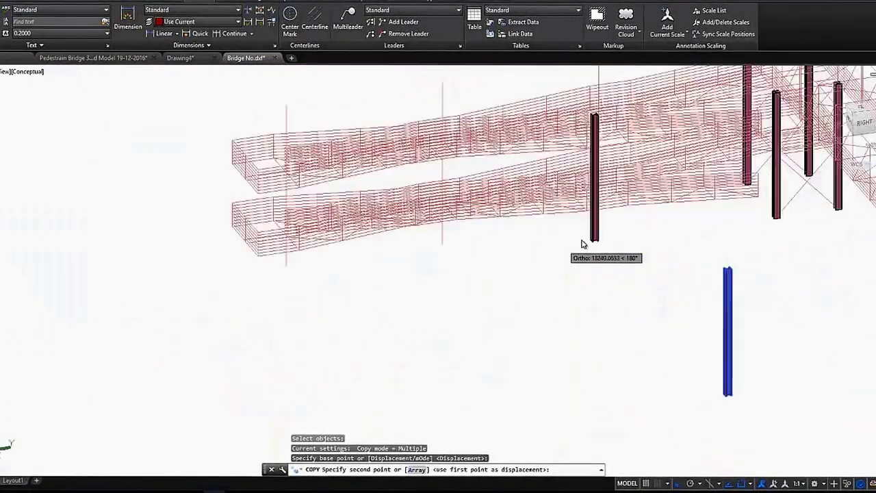
pyautogui.scroll(2, 582, 244)
pyautogui.click(609, 219)
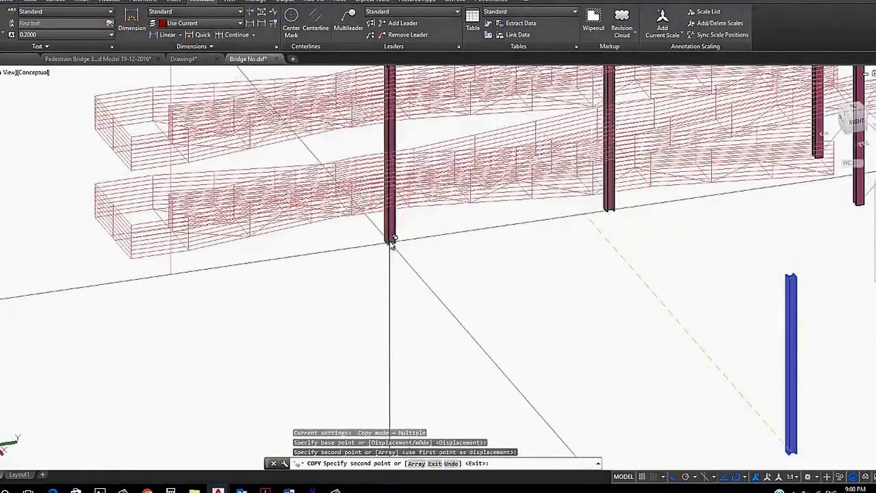
pyautogui.click(381, 259)
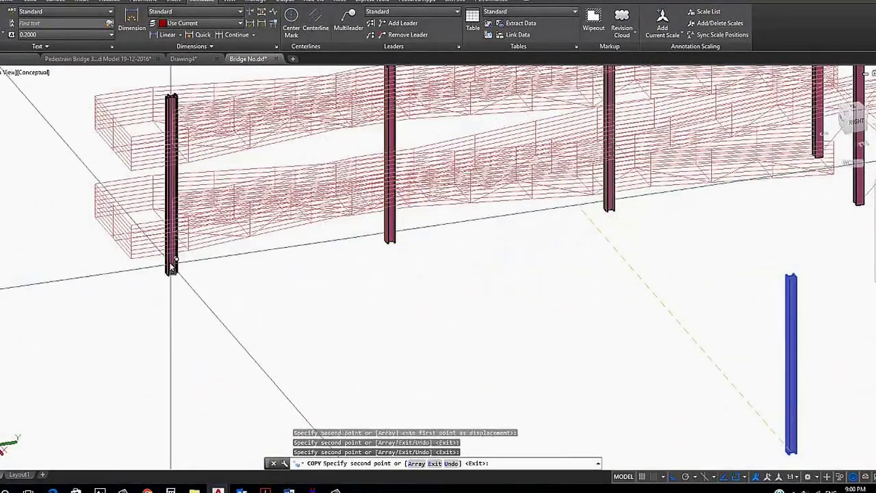
# Place two more column copies under the ramp and near its end.
pyautogui.scroll(-3, 159, 255)
pyautogui.scroll(2, 583, 413)
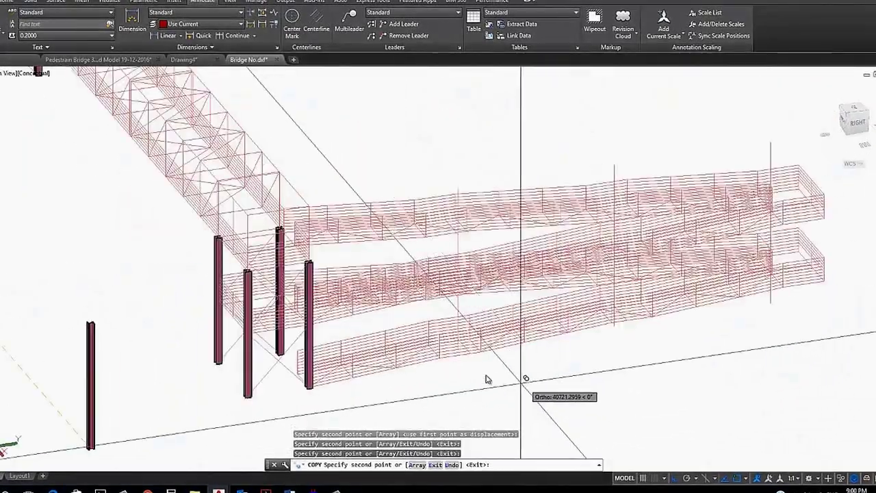
pyautogui.scroll(2, 485, 377)
pyautogui.scroll(1, 466, 336)
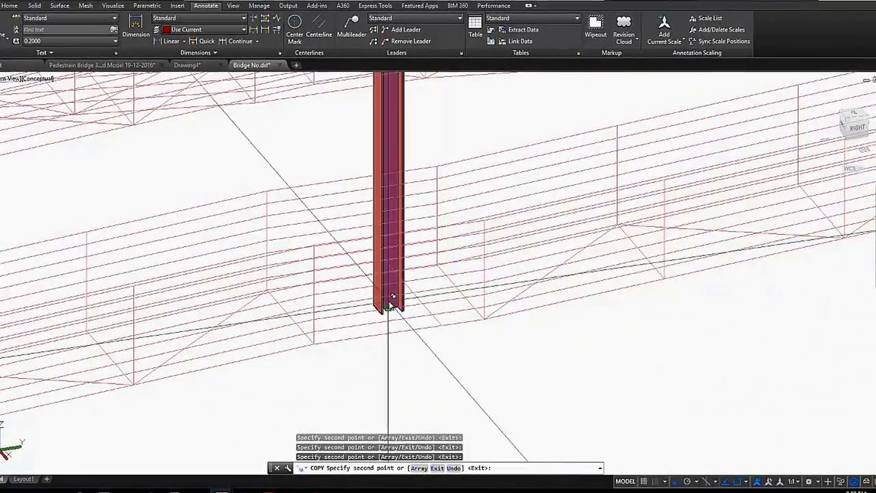
pyautogui.scroll(-2, 391, 293)
pyautogui.scroll(2, 626, 280)
pyautogui.click(592, 308)
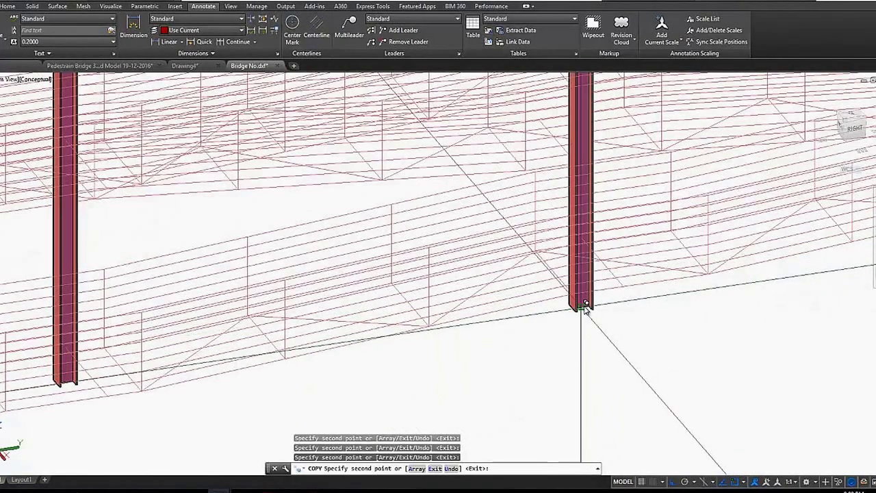
pyautogui.scroll(-2, 478, 328)
pyautogui.scroll(-1, 673, 308)
pyautogui.scroll(3, 682, 291)
pyautogui.click(682, 291)
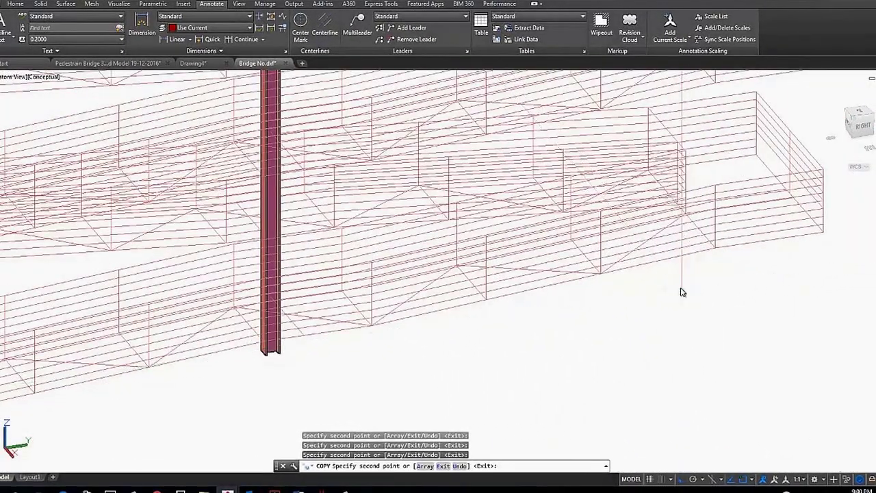
pyautogui.scroll(-2, 674, 290)
pyautogui.scroll(-1, 671, 289)
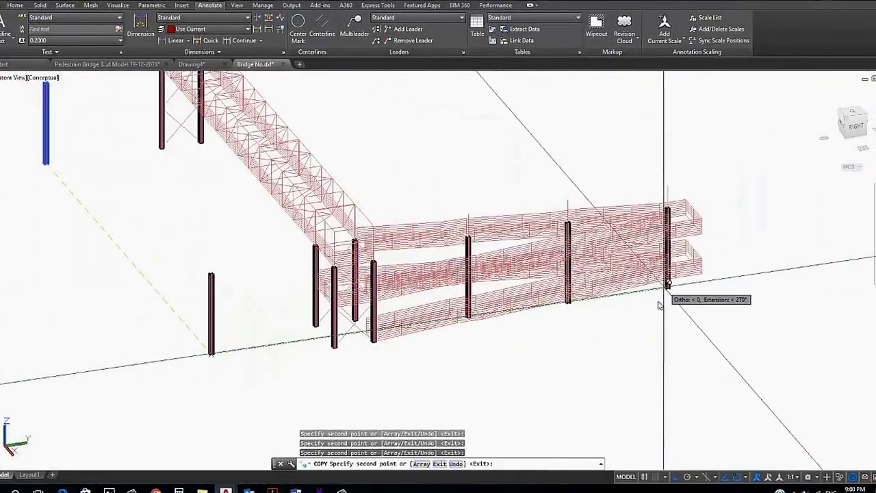
pyautogui.press('Escape')
pyautogui.scroll(-1, 626, 342)
pyautogui.scroll(-2, 461, 304)
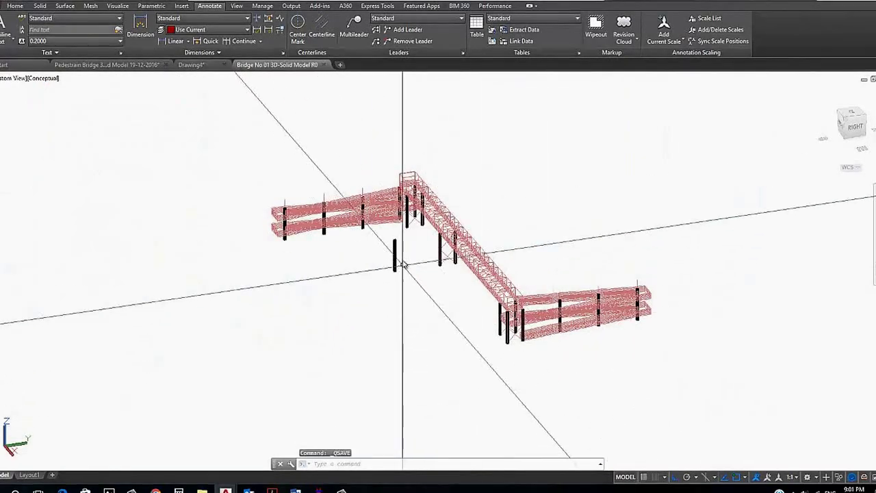
pyautogui.scroll(2, 403, 266)
# Delete the leftover blue column and move the UCS origin to the column base.
pyautogui.press('Delete')
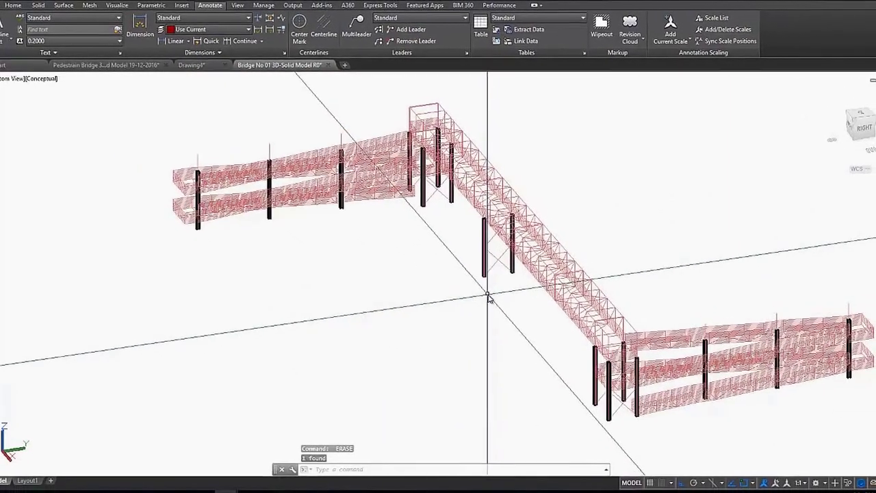
pyautogui.scroll(2, 497, 310)
pyautogui.write('cs')
pyautogui.press('Return')
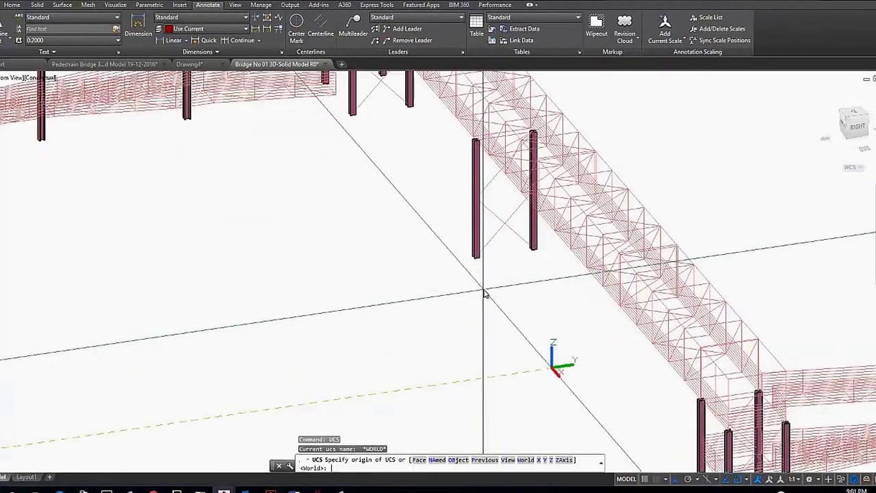
pyautogui.write('o')
pyautogui.press('Return')
pyautogui.click(490, 241)
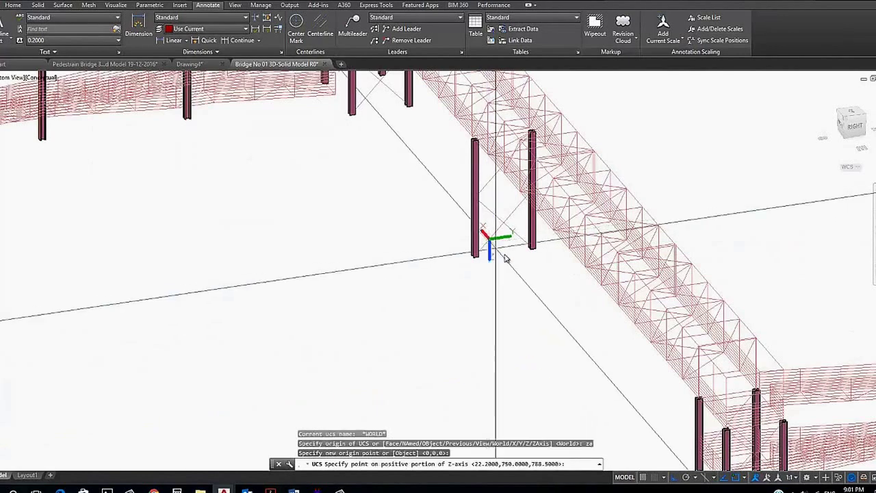
pyautogui.press('Return')
# Make UB457x191x98 the current layer.
pyautogui.scroll(1, 527, 271)
pyautogui.scroll(2, 469, 290)
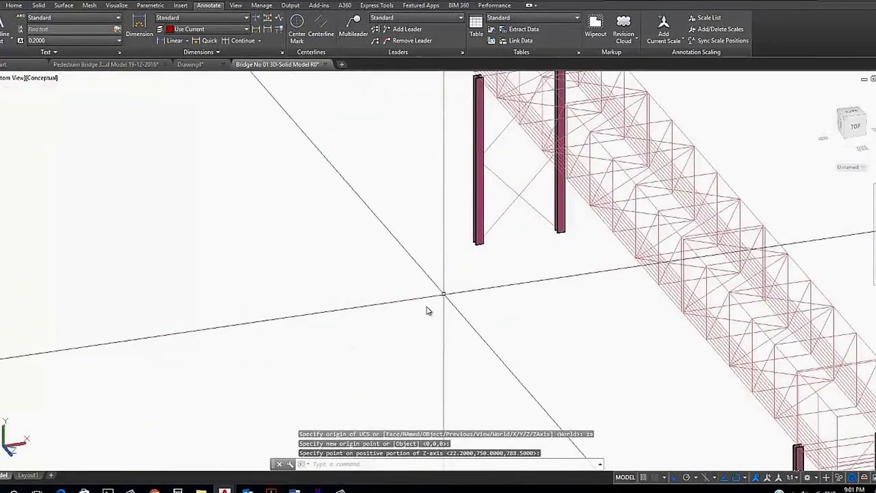
pyautogui.write('a')
pyautogui.press('Return')
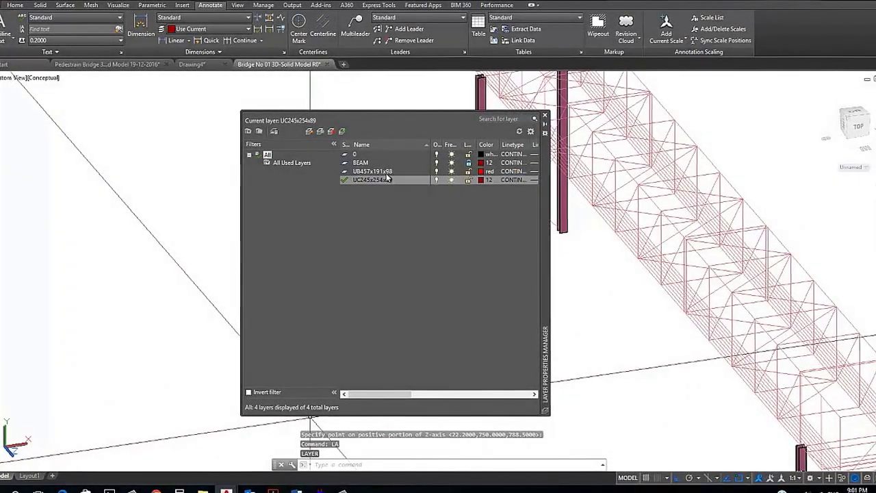
pyautogui.doubleClick(380, 171)
pyautogui.click(544, 115)
pyautogui.scroll(2, 454, 260)
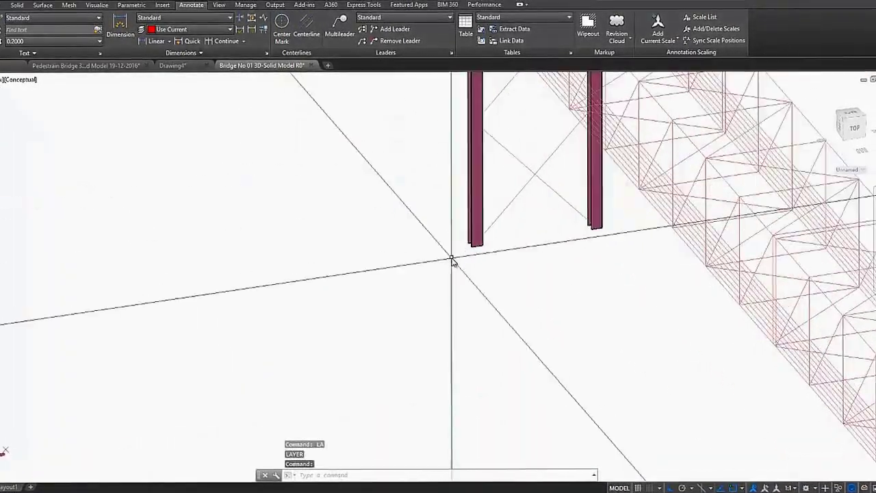
pyautogui.scroll(2, 457, 282)
pyautogui.write('c')
pyautogui.press('Return')
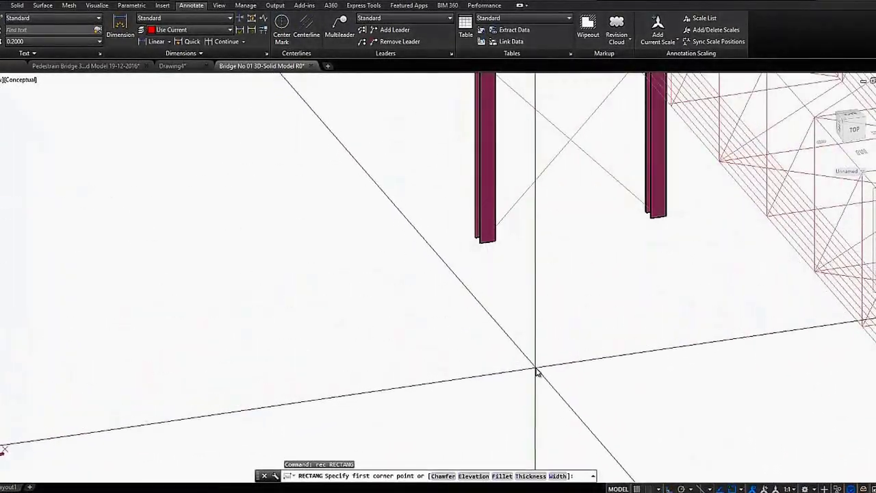
# Draw the 193 by 467 rectangle from the origin with a vertical centre line.
pyautogui.click(536, 365)
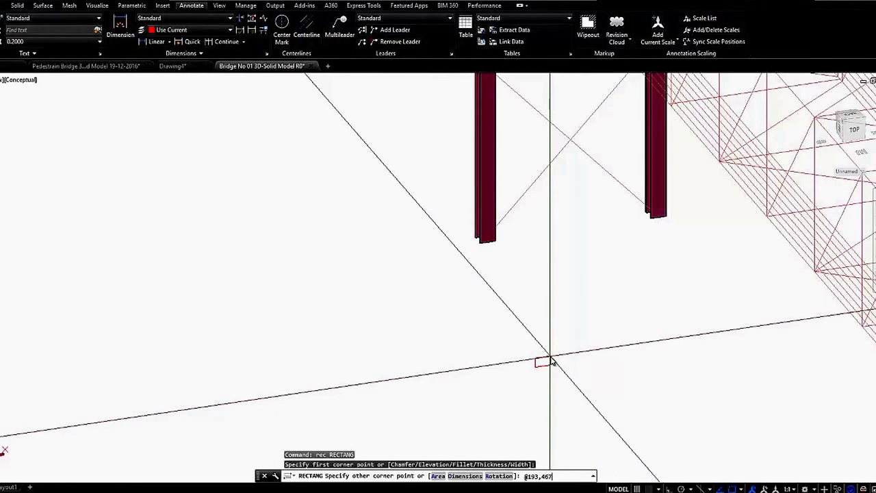
pyautogui.scroll(2, 553, 360)
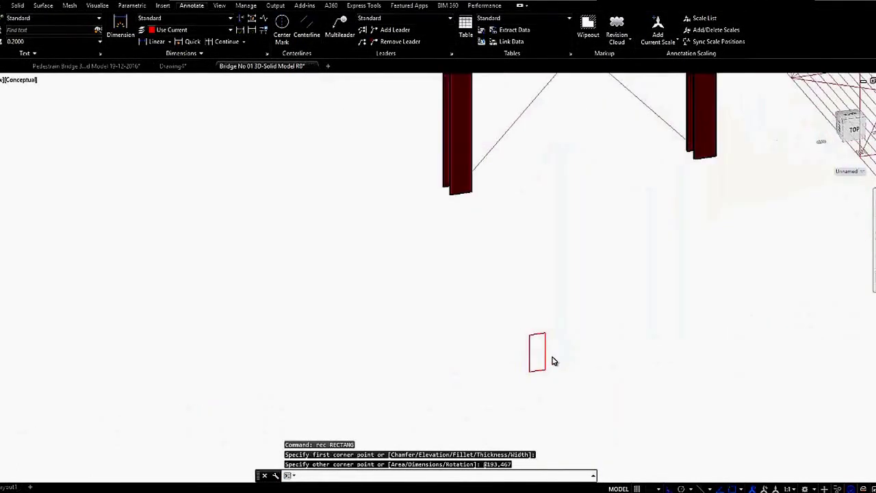
pyautogui.scroll(3, 553, 361)
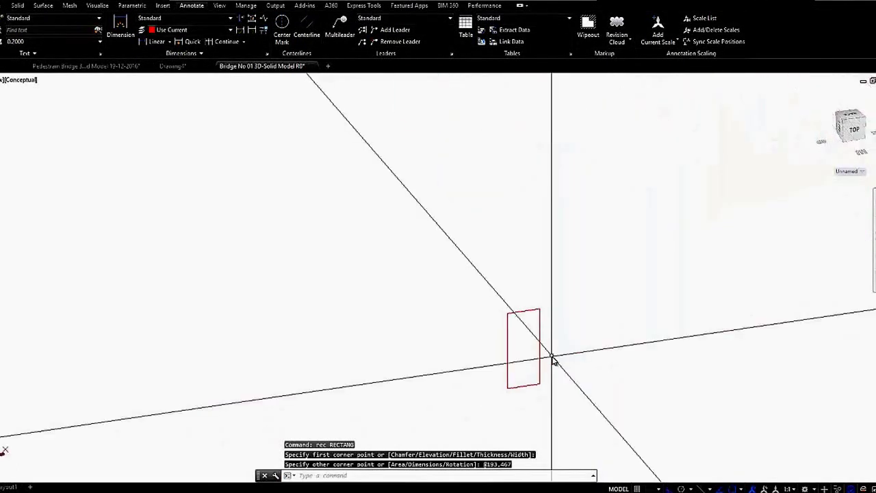
pyautogui.click(523, 313)
pyautogui.click(523, 387)
pyautogui.press('Return')
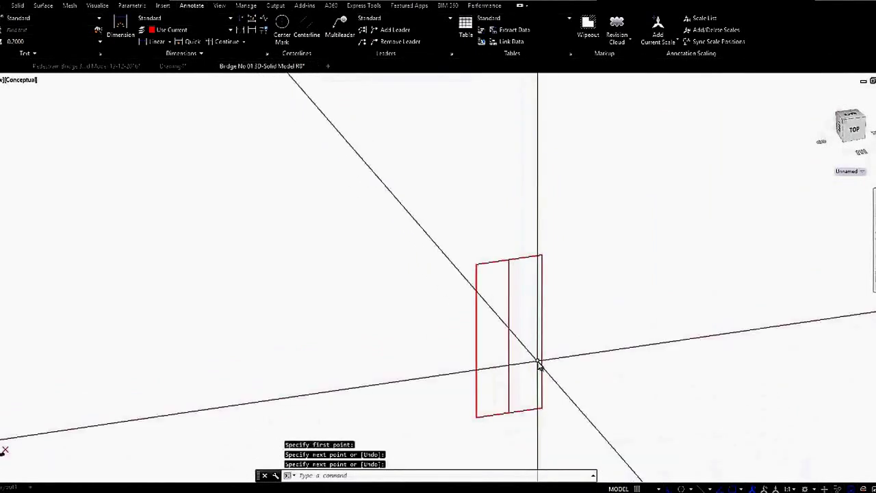
# Explode the rectangle and offset its top and bottom edges 19.6 inward as flanges.
pyautogui.write('x')
pyautogui.press('Return')
pyautogui.click(485, 363)
pyautogui.click(455, 343)
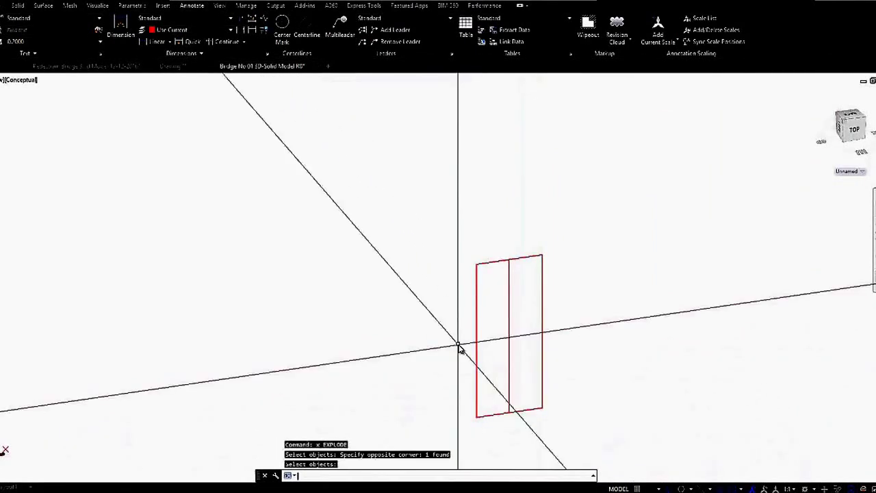
pyautogui.write('t')
pyautogui.press('Return')
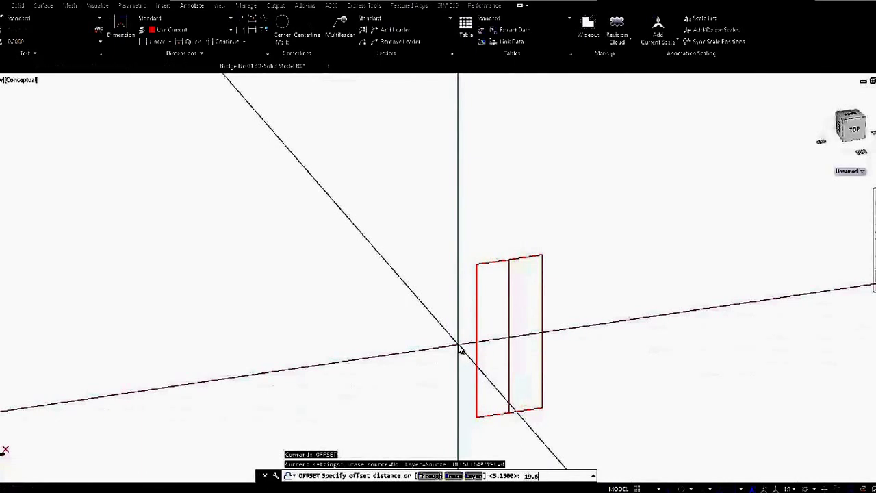
pyautogui.press('Return')
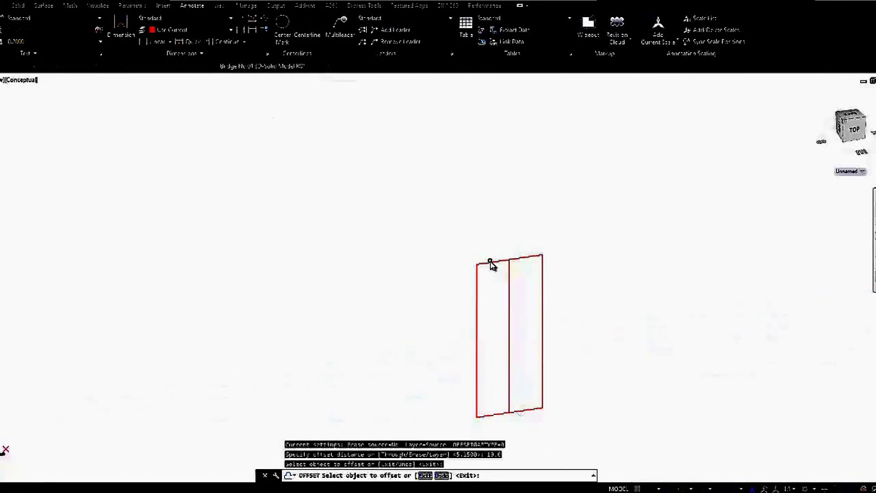
pyautogui.click(491, 266)
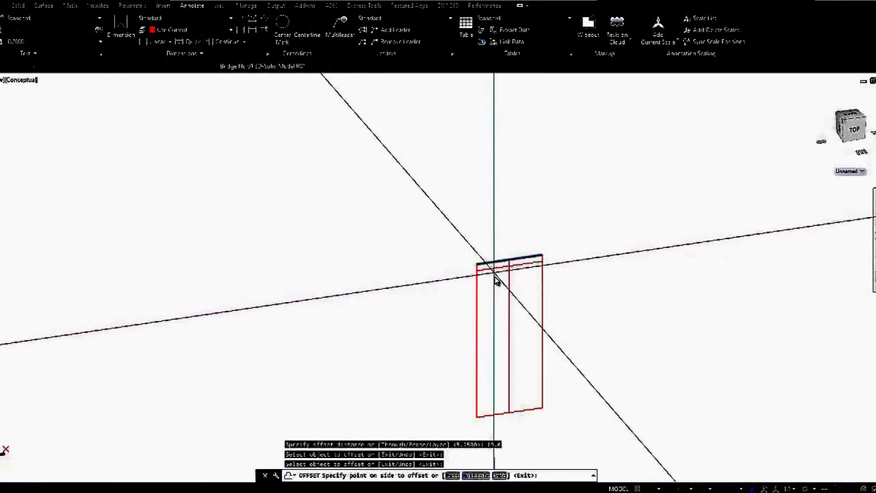
pyautogui.click(520, 414)
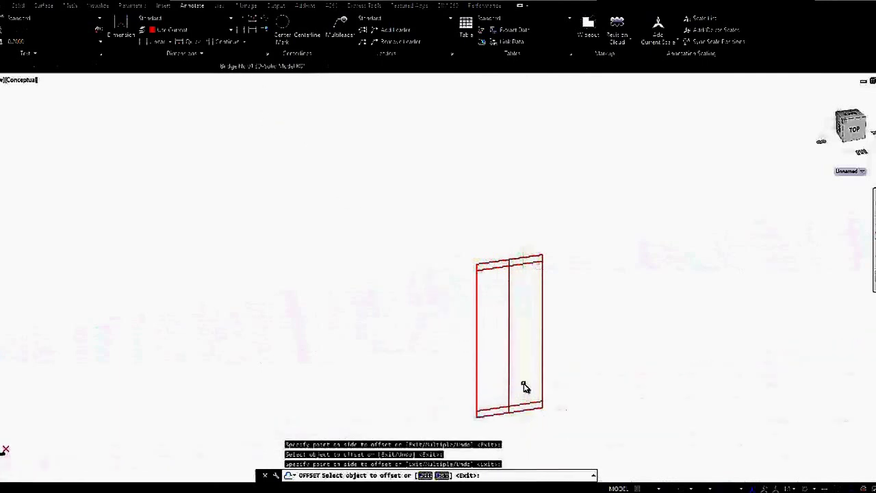
pyautogui.press('Escape')
# Offset the centre line to both sides to form the web.
pyautogui.press('Return')
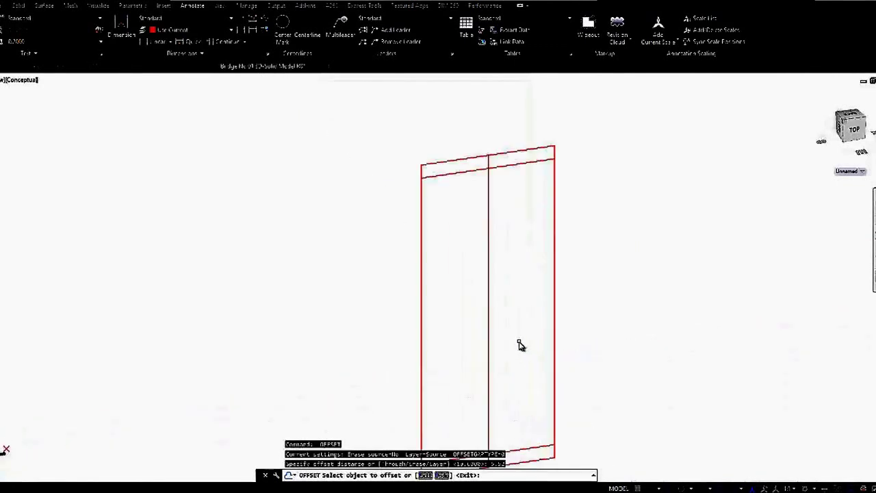
pyautogui.click(489, 322)
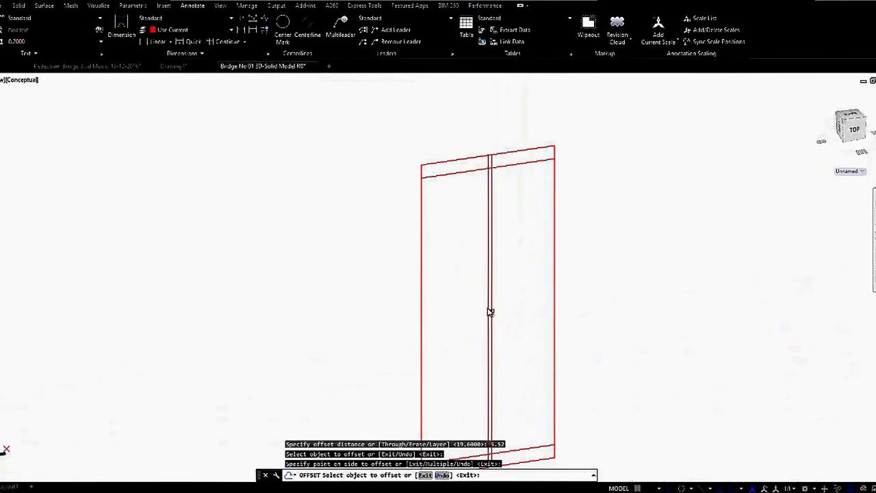
pyautogui.click(490, 312)
pyautogui.scroll(-3, 486, 258)
# Trim the extra line pieces around the web and flanges of the I-section.
pyautogui.press('Escape')
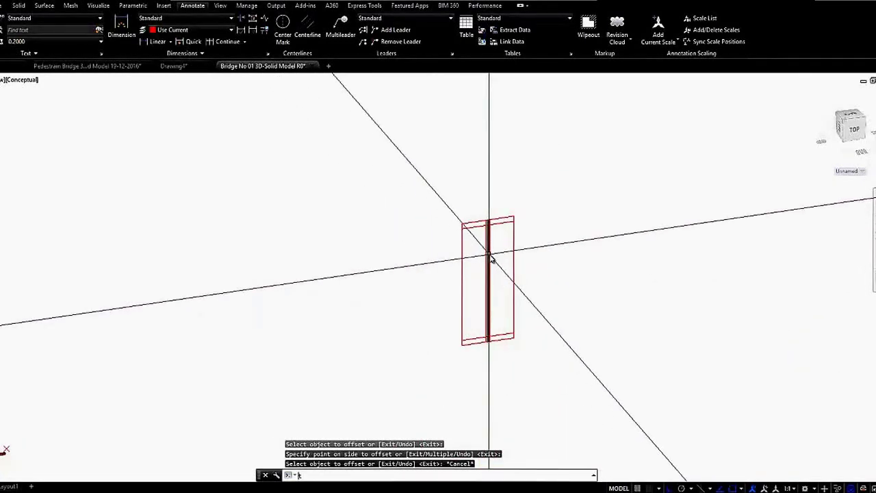
pyautogui.write('tr')
pyautogui.press('Return')
pyautogui.click(542, 373)
pyautogui.click(443, 205)
pyautogui.press('Return')
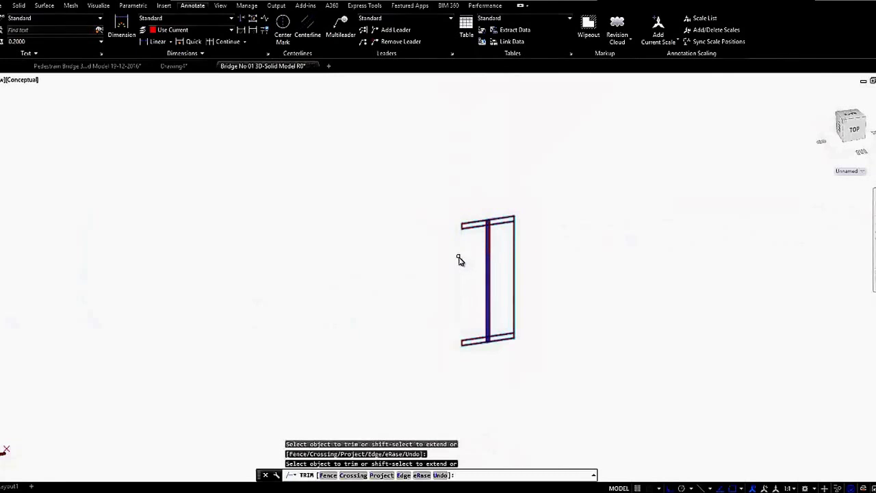
pyautogui.click(526, 274)
pyautogui.scroll(3, 494, 233)
pyautogui.scroll(3, 586, 281)
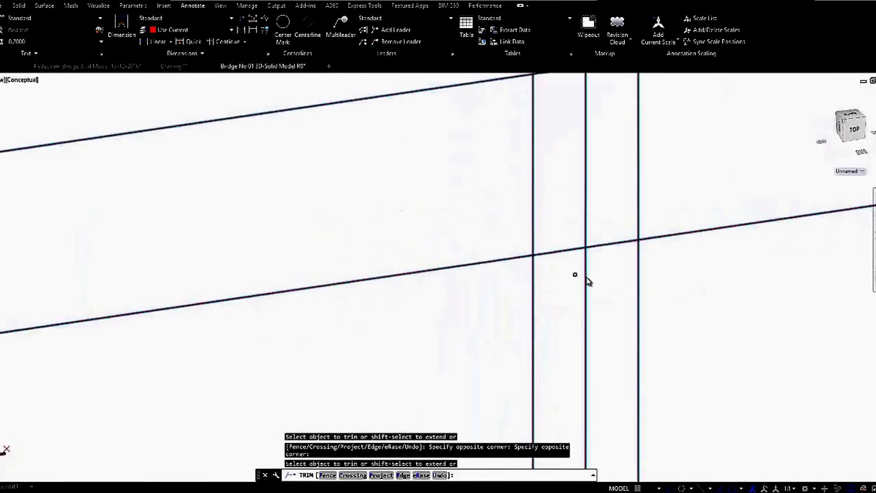
pyautogui.click(606, 269)
pyautogui.click(581, 229)
pyautogui.scroll(-5, 505, 153)
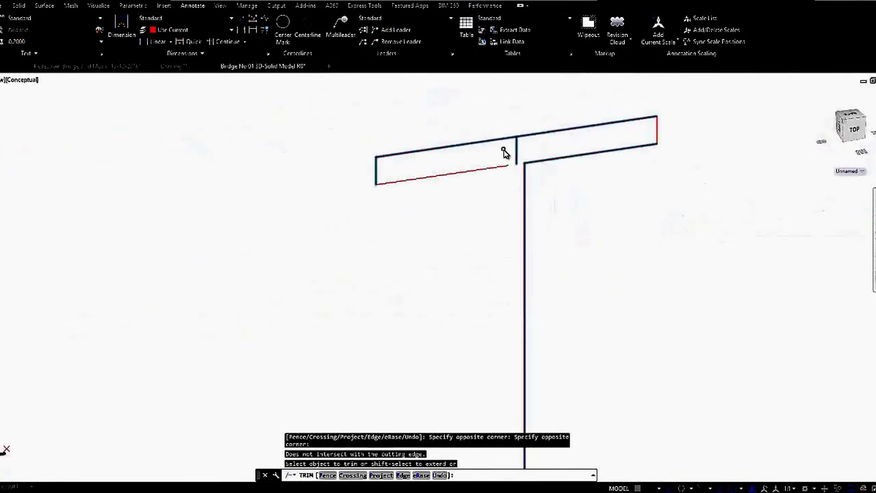
pyautogui.scroll(5, 505, 154)
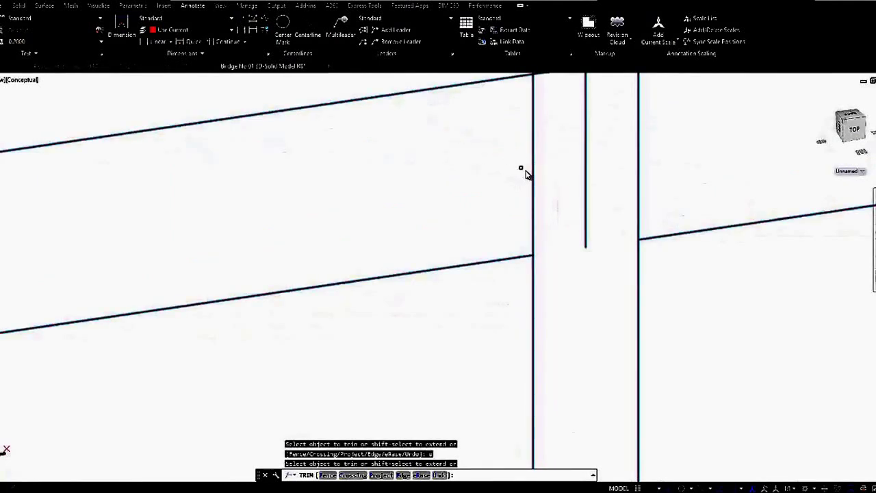
pyautogui.click(708, 167)
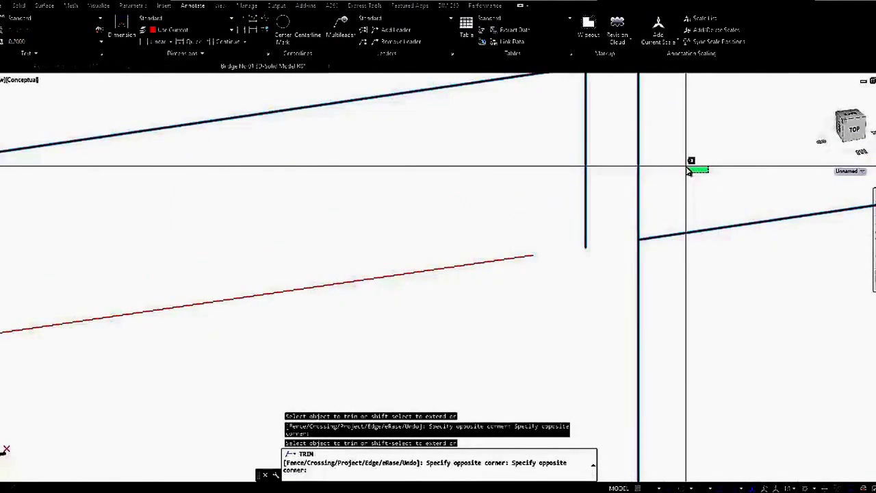
pyautogui.click(689, 171)
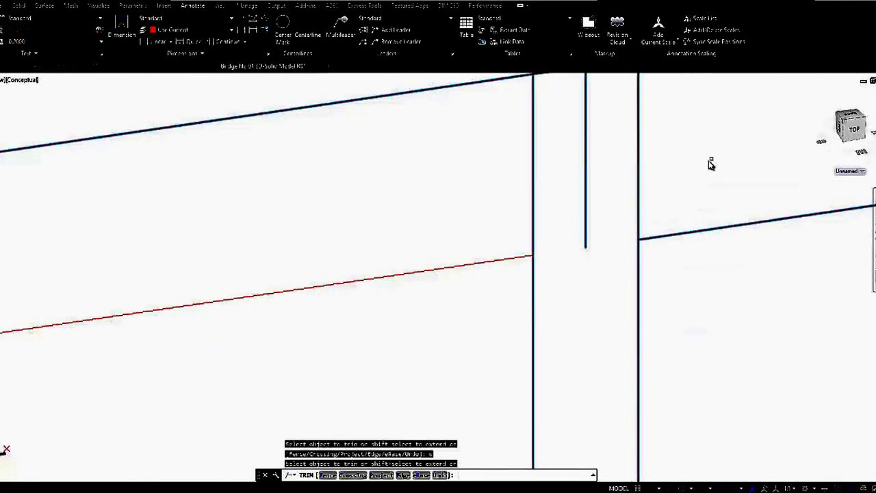
pyautogui.press('Return')
pyautogui.scroll(-2, 636, 183)
# Retry trimming with all I-section lines as cutting edges, then cancel.
pyautogui.write('t')
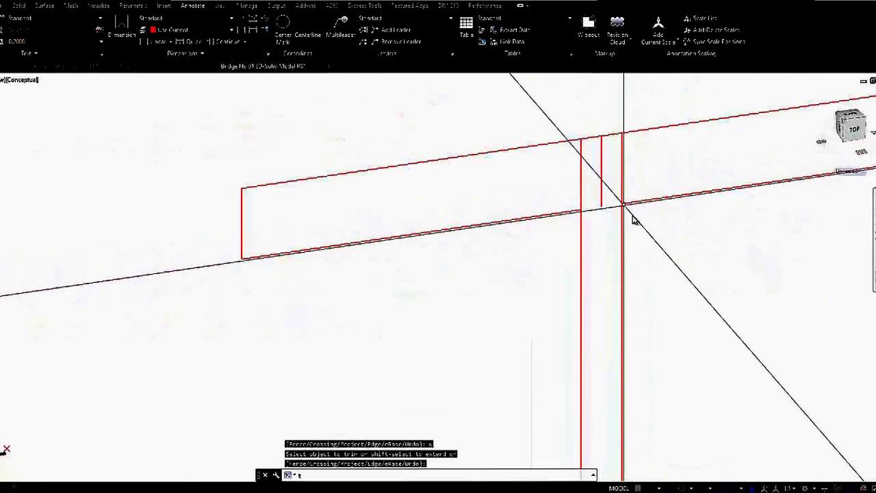
pyautogui.press('Return')
pyautogui.scroll(-4, 602, 222)
pyautogui.moveTo(632, 380); pyautogui.dragTo(563, 227)
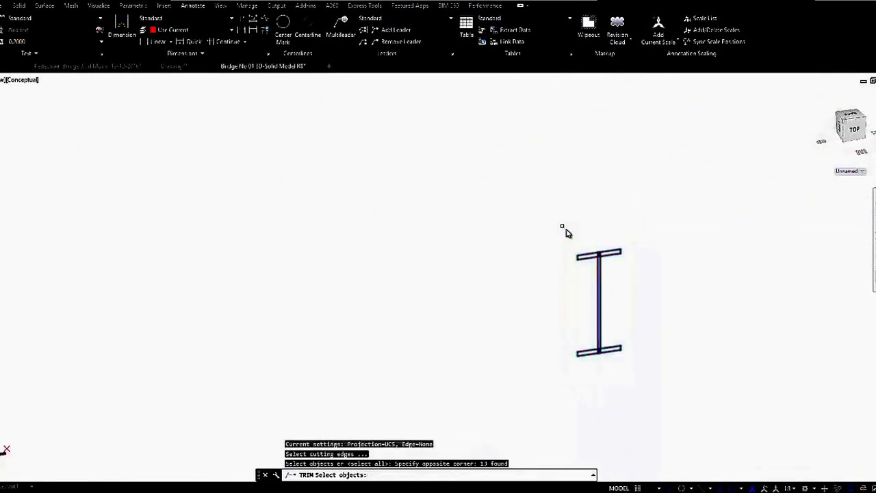
pyautogui.scroll(2, 607, 222)
pyautogui.press('Return')
pyautogui.scroll(2, 600, 217)
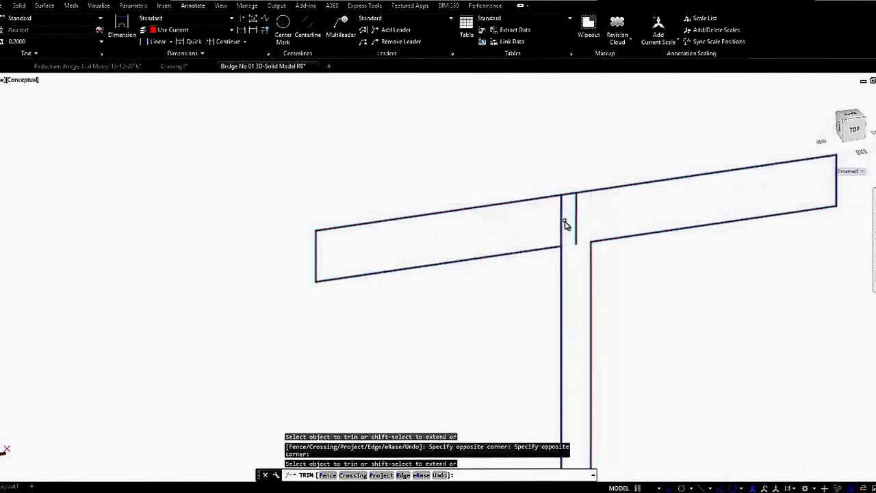
pyautogui.scroll(-5, 555, 229)
pyautogui.scroll(5, 542, 377)
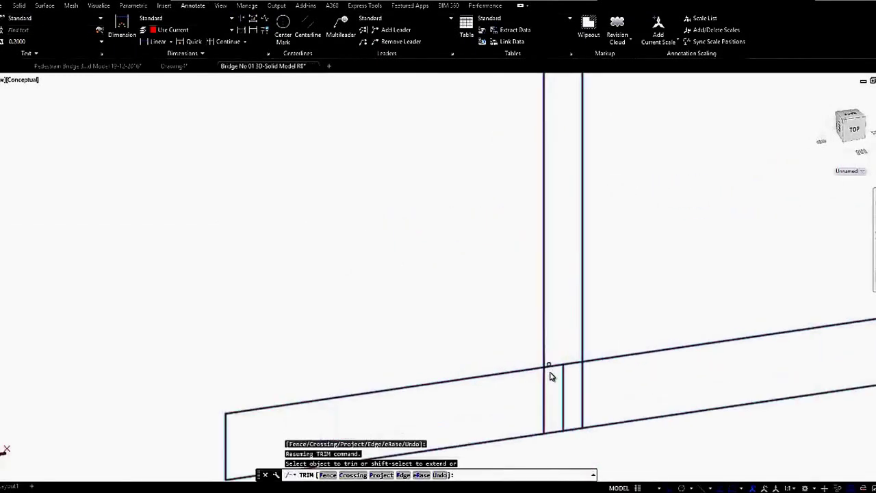
pyautogui.scroll(2, 549, 371)
pyautogui.scroll(-2, 547, 369)
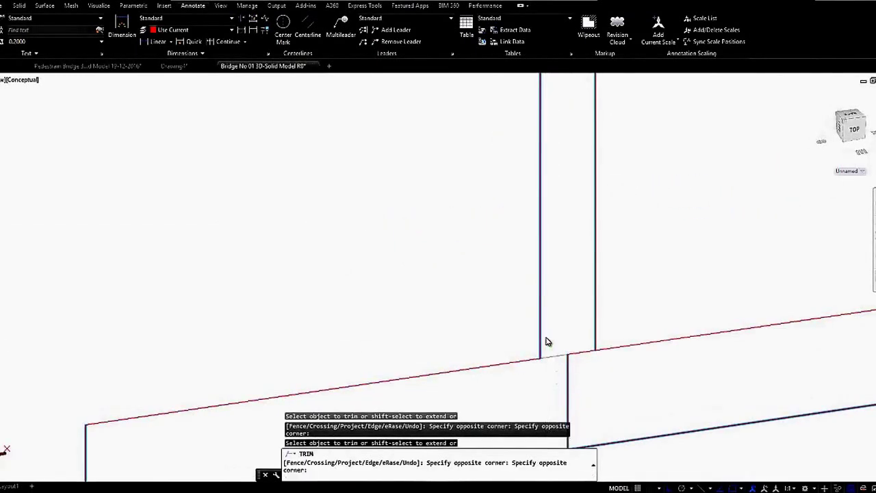
pyautogui.scroll(2, 575, 345)
pyautogui.click(577, 336)
pyautogui.click(571, 355)
pyautogui.scroll(-2, 571, 349)
pyautogui.press('Escape')
# Erase the stray vertical lines and join the 11 outline segments into one polyline.
pyautogui.scroll(3, 576, 353)
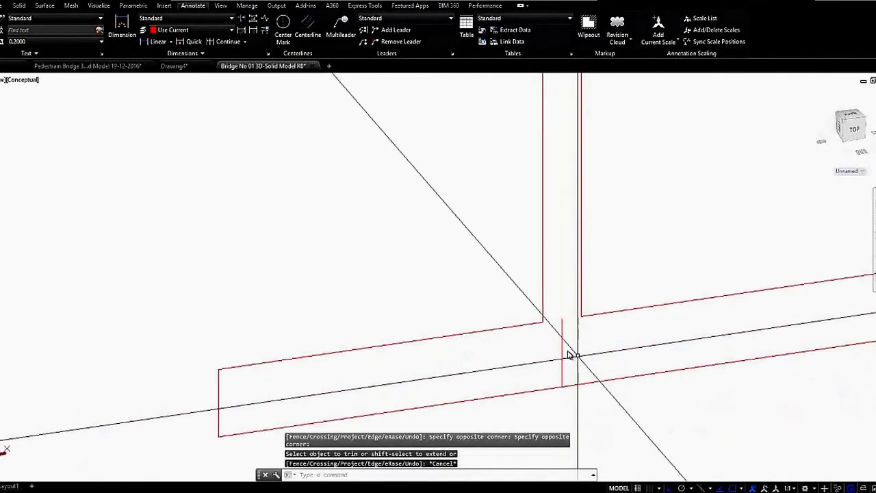
pyautogui.scroll(-3, 565, 444)
pyautogui.scroll(-2, 577, 235)
pyautogui.scroll(4, 555, 191)
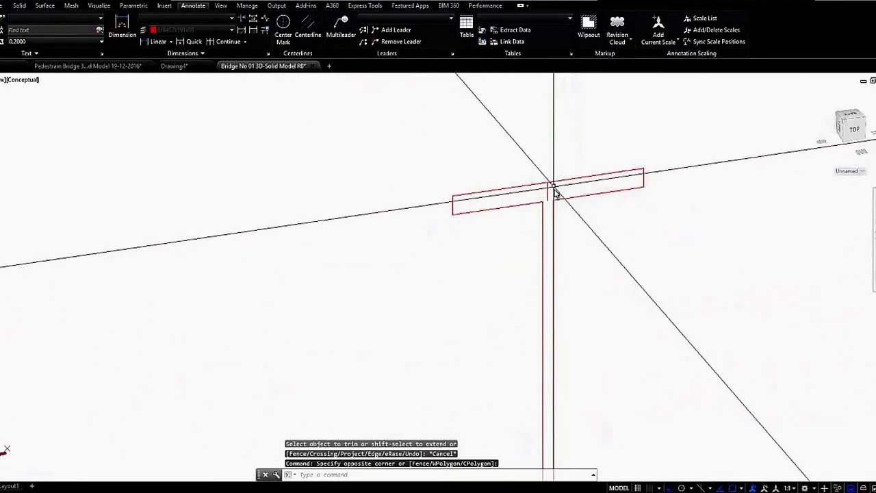
pyautogui.click(549, 200)
pyautogui.write('e')
pyautogui.press('Return')
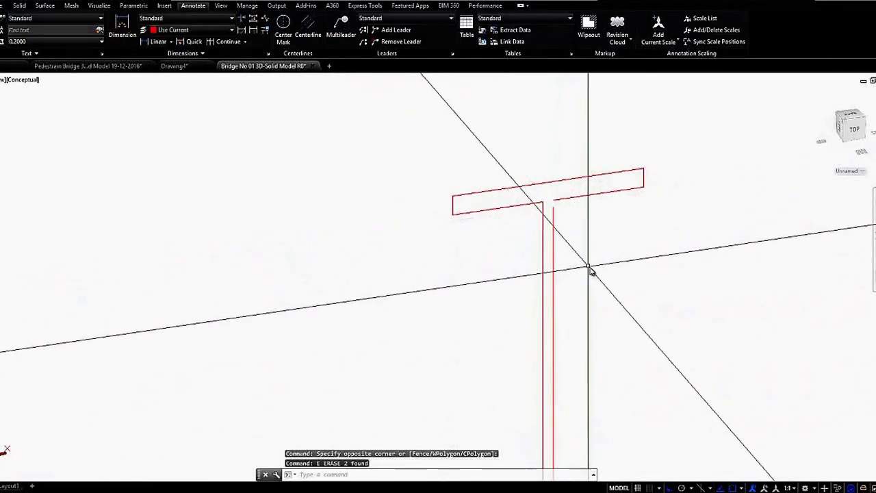
pyautogui.moveTo(586, 267)
pyautogui.mouseDown(button='middle')
pyautogui.moveTo(561, 219)
pyautogui.moveTo(586, 222)
pyautogui.mouseUp(button='middle')
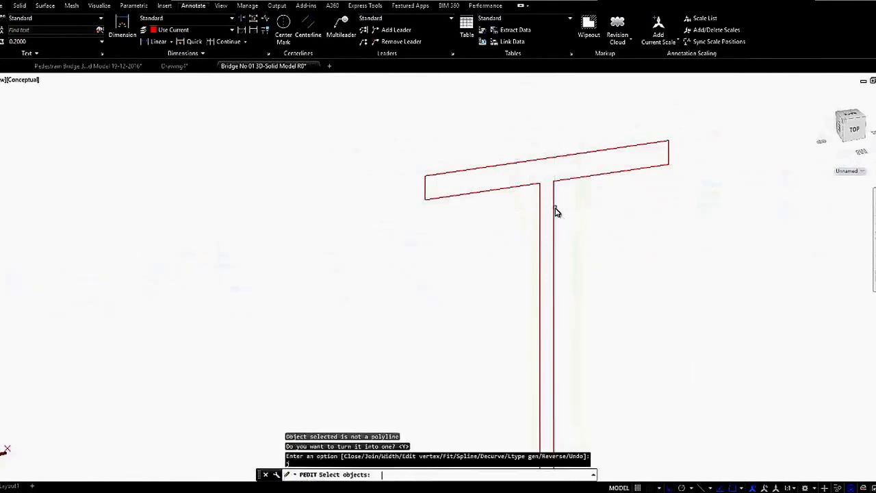
pyautogui.click(549, 246)
pyautogui.press('Return')
pyautogui.press('Return')
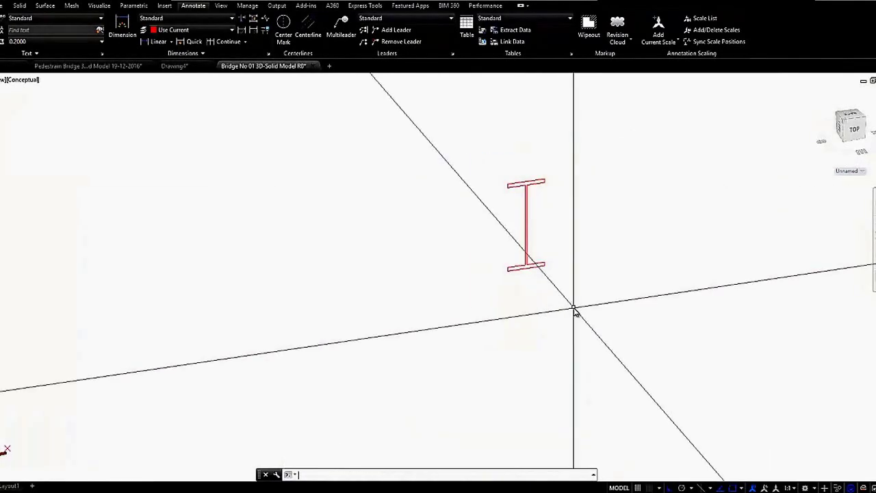
pyautogui.scroll(-5, 573, 298)
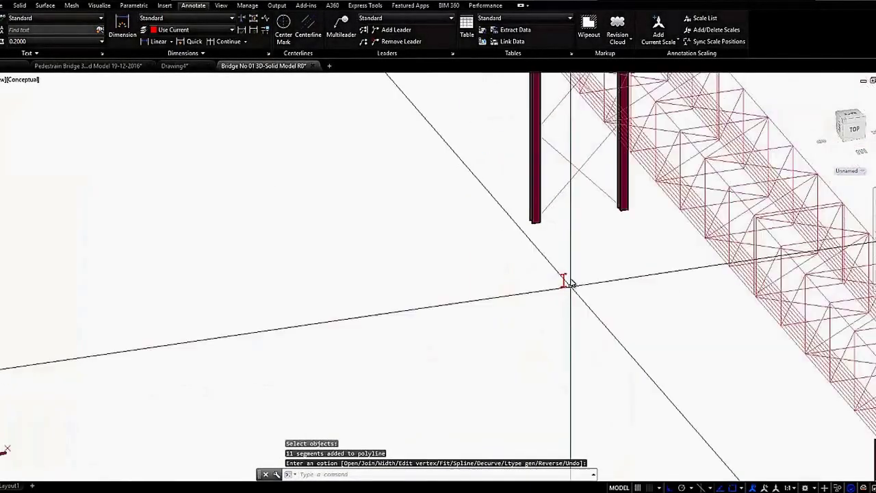
pyautogui.scroll(2, 571, 269)
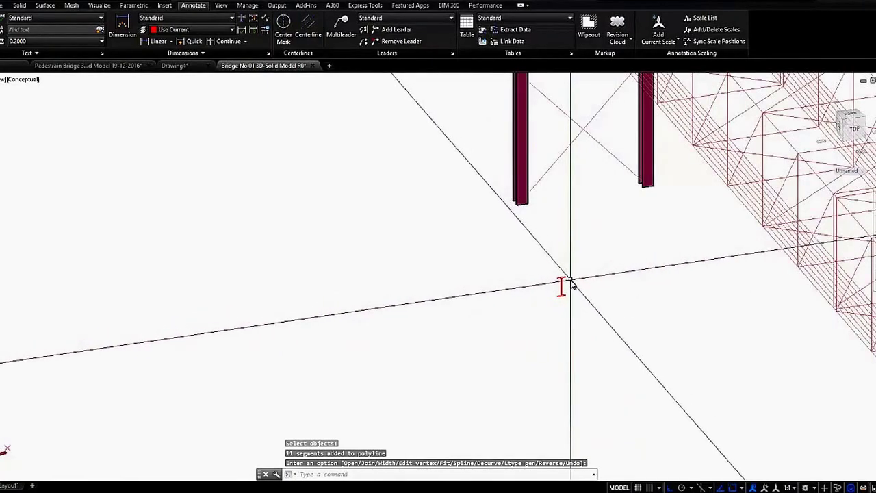
# Move the I-section profile by its top corner onto the top of the pier column.
pyautogui.click(551, 272)
pyautogui.click(578, 301)
pyautogui.scroll(3, 553, 288)
pyautogui.press('Return')
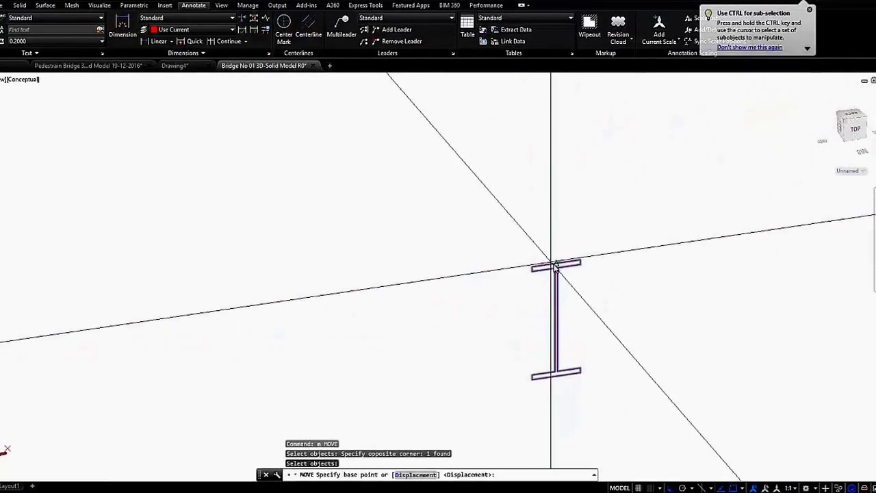
pyautogui.click(528, 242)
pyautogui.scroll(-5, 507, 252)
pyautogui.scroll(3, 516, 241)
pyautogui.scroll(2, 547, 266)
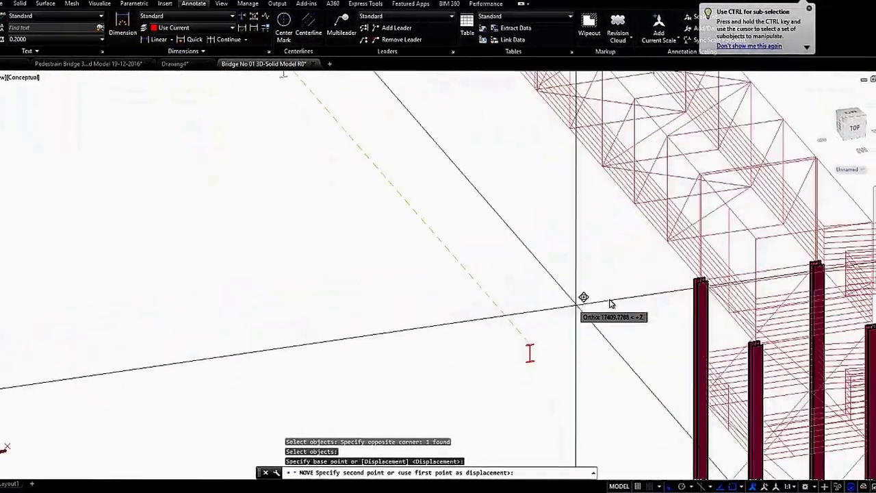
pyautogui.scroll(2, 582, 297)
pyautogui.scroll(-3, 660, 286)
pyautogui.moveTo(659, 286)
pyautogui.keyDown('shift'); pyautogui.mouseDown(button='middle')
pyautogui.moveTo(520, 291)
pyautogui.moveTo(629, 313)
pyautogui.moveTo(643, 297)
pyautogui.moveTo(622, 296)
pyautogui.moveTo(636, 280)
pyautogui.mouseUp(button='middle'); pyautogui.keyUp('shift')
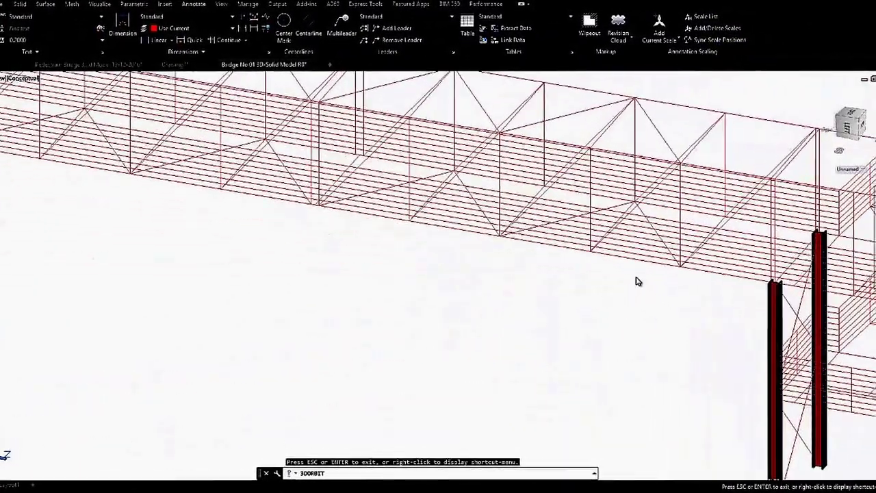
pyautogui.rightClick(637, 278)
pyautogui.click(658, 283)
pyautogui.scroll(2, 763, 297)
pyautogui.scroll(3, 777, 267)
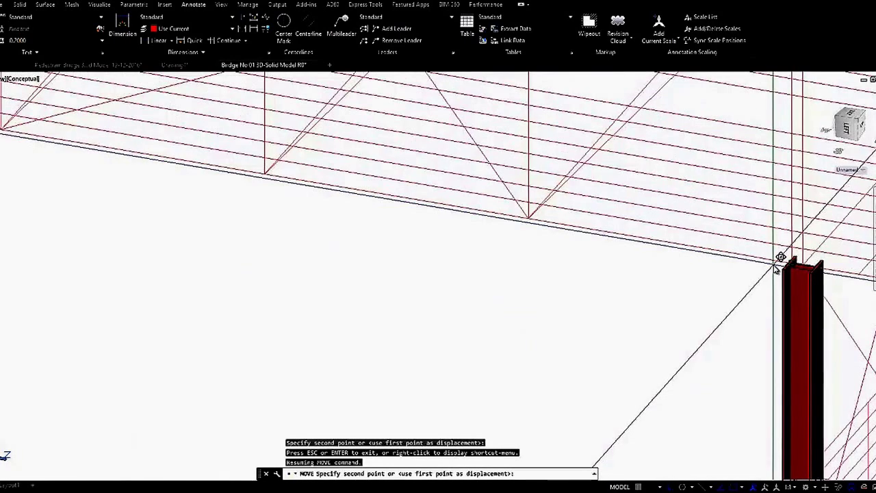
pyautogui.click(655, 292)
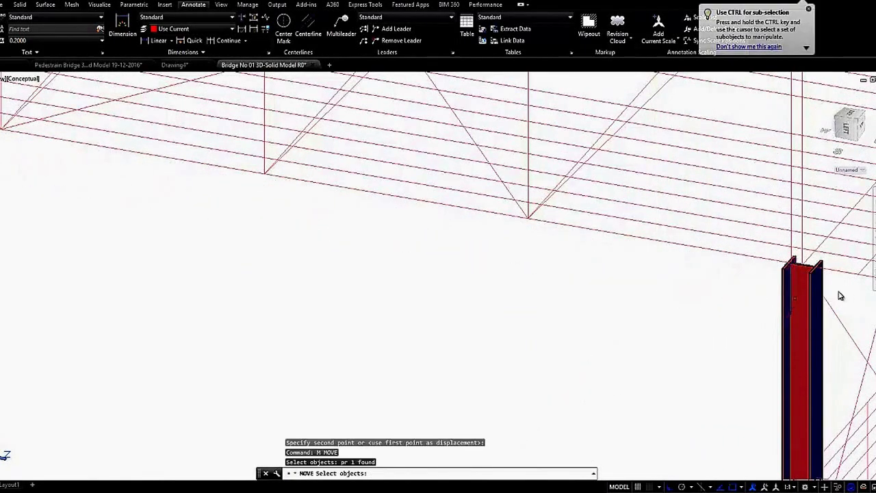
# Move the profile again from the beam corner, shifting it a further 20 units.
pyautogui.scroll(2, 793, 273)
pyautogui.scroll(2, 766, 263)
pyautogui.press('Return')
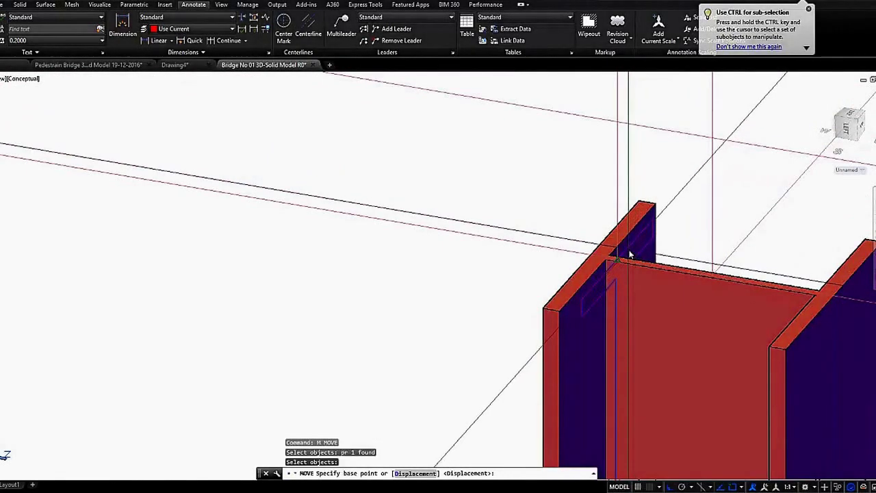
pyautogui.click(603, 249)
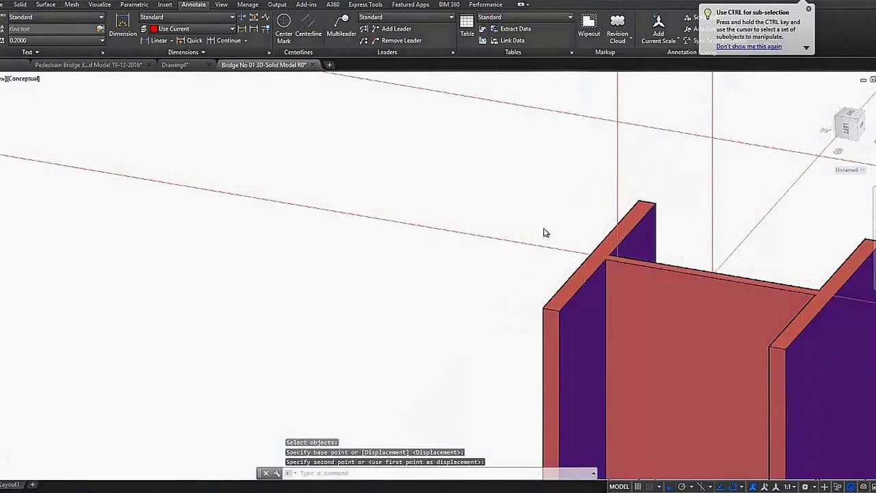
pyautogui.scroll(-2, 545, 232)
pyautogui.write('ex')
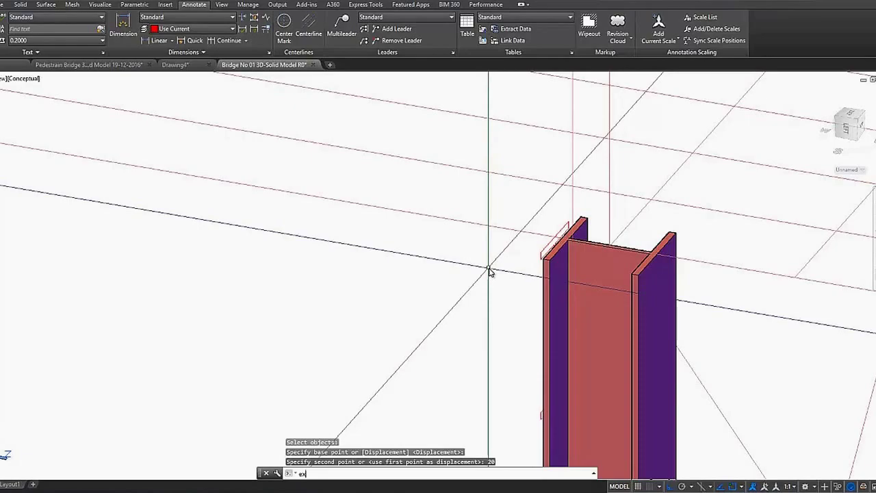
# Extrude the I-section profile 12000 into a solid steel beam along the bridge.
pyautogui.write('t')
pyautogui.press('Return')
pyautogui.scroll(-3, 573, 255)
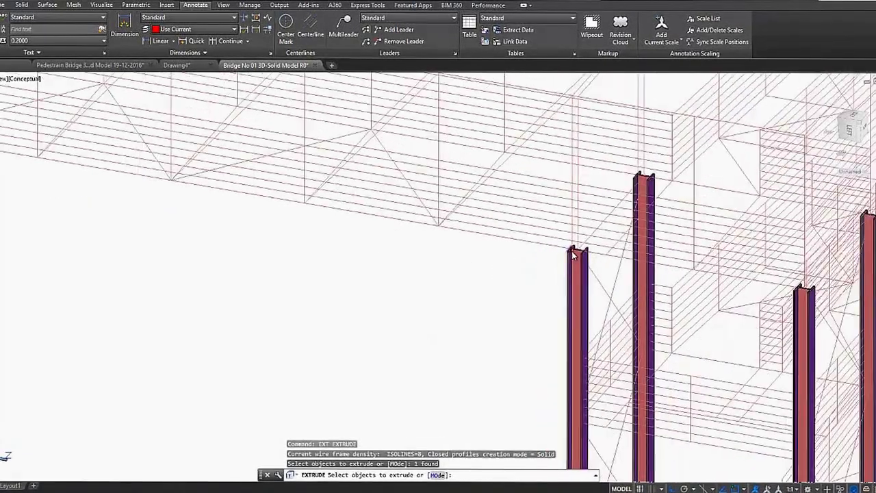
pyautogui.scroll(-3, 574, 254)
pyautogui.press('Return')
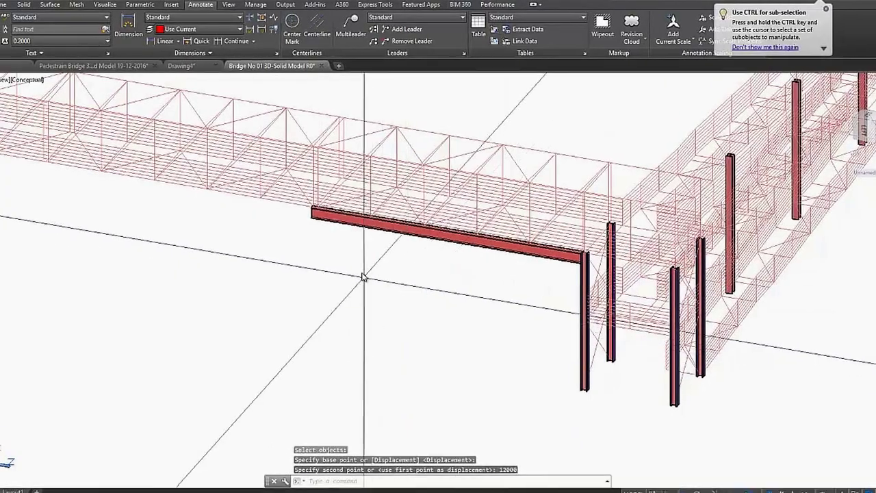
pyautogui.scroll(3, 594, 255)
pyautogui.scroll(3, 609, 254)
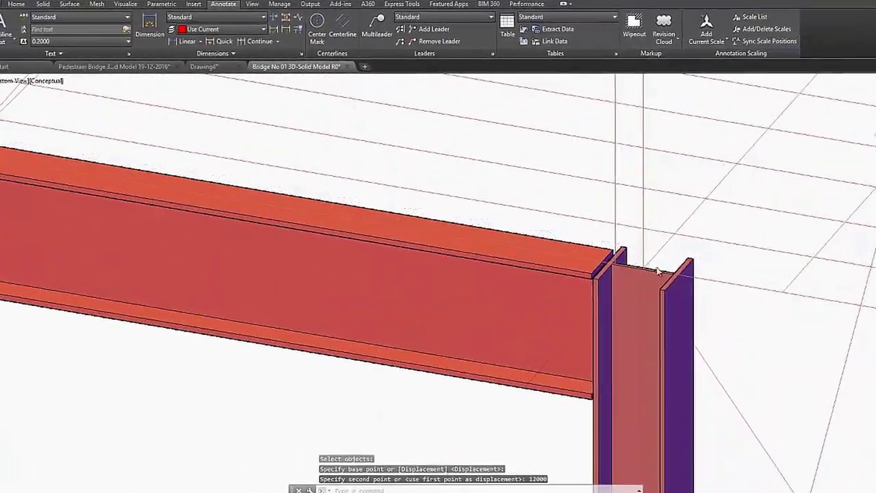
pyautogui.scroll(-5, 613, 257)
pyautogui.scroll(-2, 582, 288)
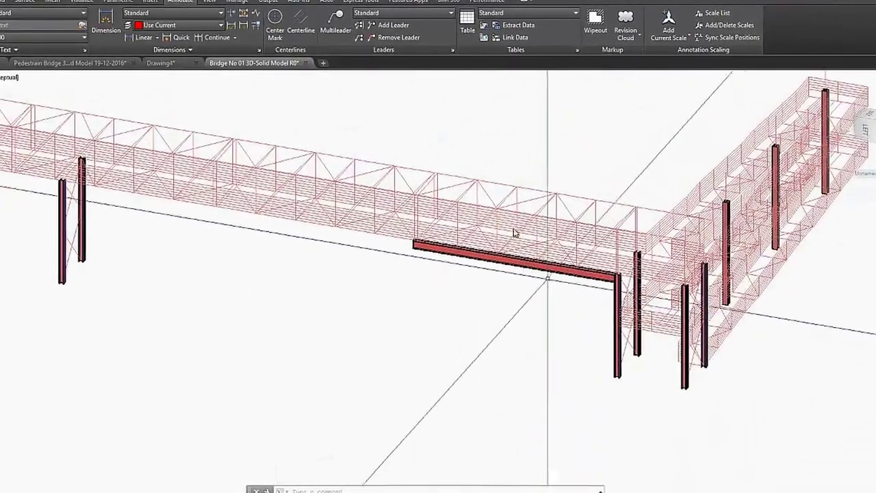
# Begin a linear dimension at the beam corner, then orbit to see beam and columns level.
pyautogui.click(141, 38)
pyautogui.scroll(5, 628, 280)
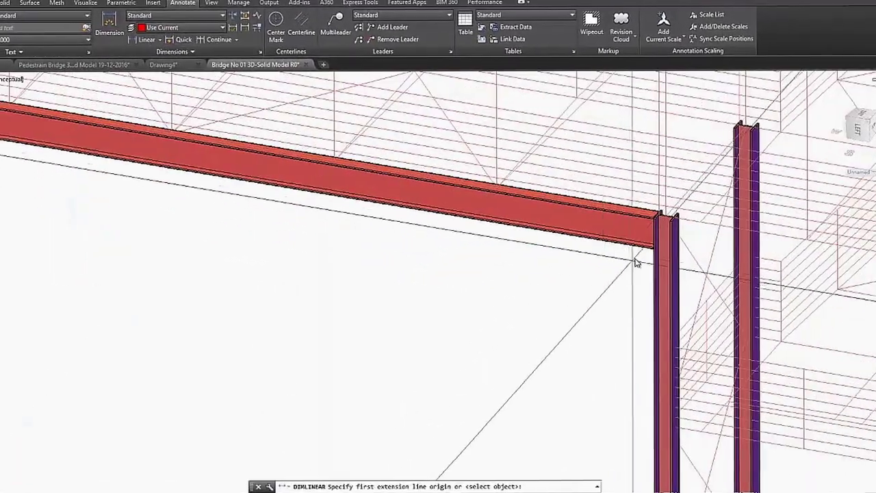
pyautogui.click(645, 250)
pyautogui.scroll(-3, 634, 234)
pyautogui.scroll(3, 623, 342)
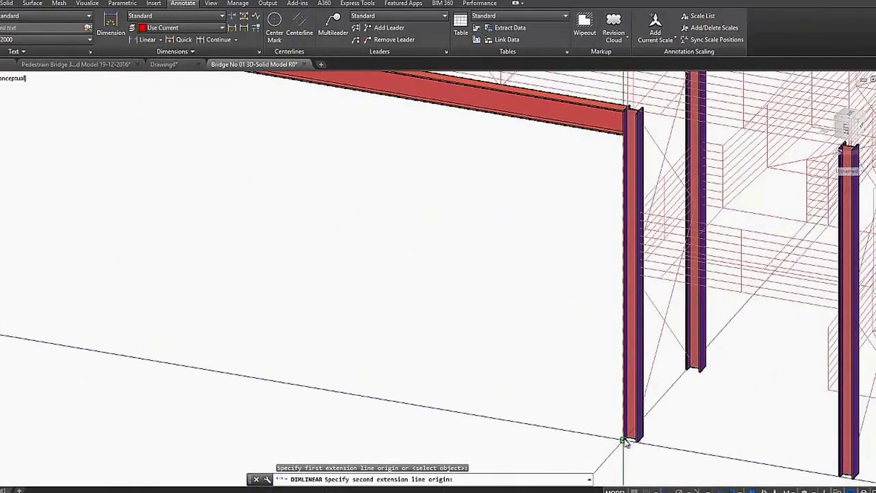
pyautogui.scroll(-3, 624, 441)
pyautogui.scroll(-3, 604, 409)
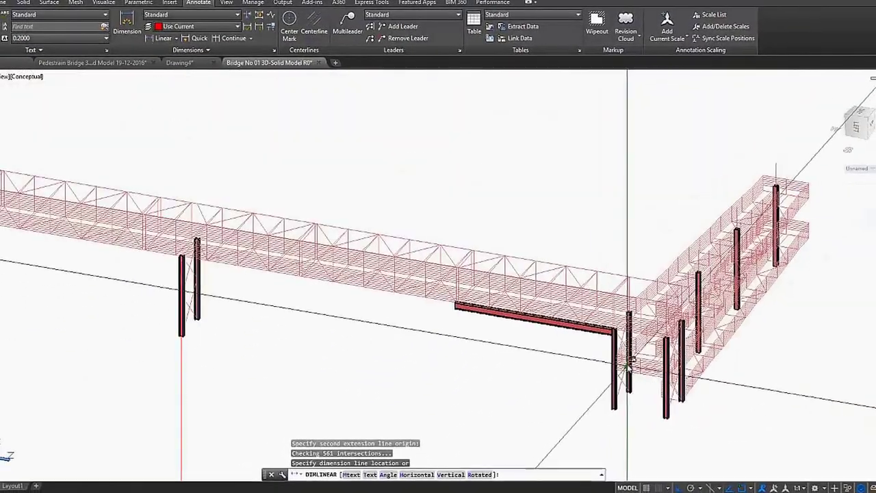
pyautogui.scroll(-1, 540, 338)
pyautogui.scroll(-3, 520, 328)
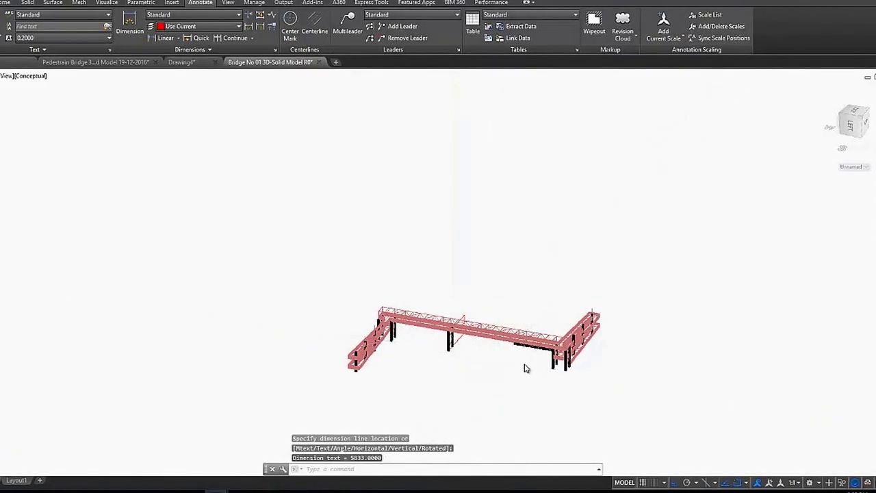
pyautogui.scroll(3, 525, 368)
pyautogui.scroll(2, 589, 366)
pyautogui.scroll(3, 598, 375)
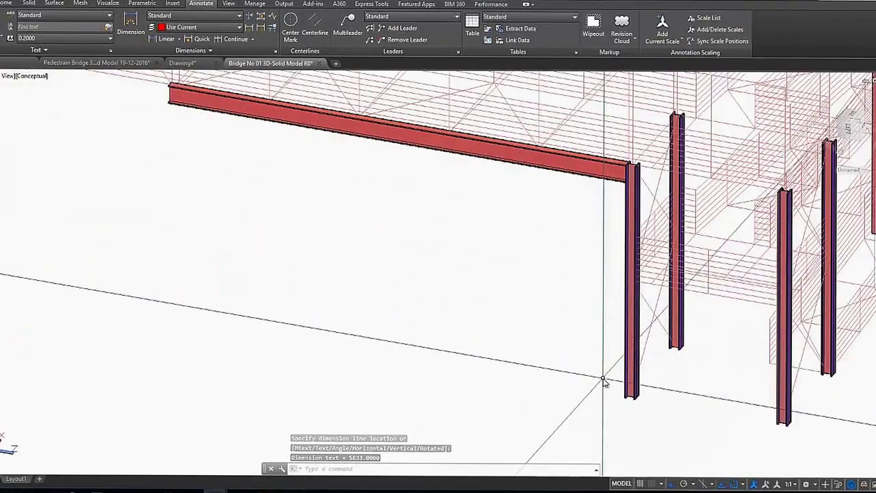
pyautogui.moveTo(603, 382)
pyautogui.keyDown('shift'); pyautogui.mouseDown(button='middle')
pyautogui.moveTo(555, 314)
pyautogui.moveTo(420, 288)
pyautogui.mouseUp(button='middle'); pyautogui.keyUp('shift')
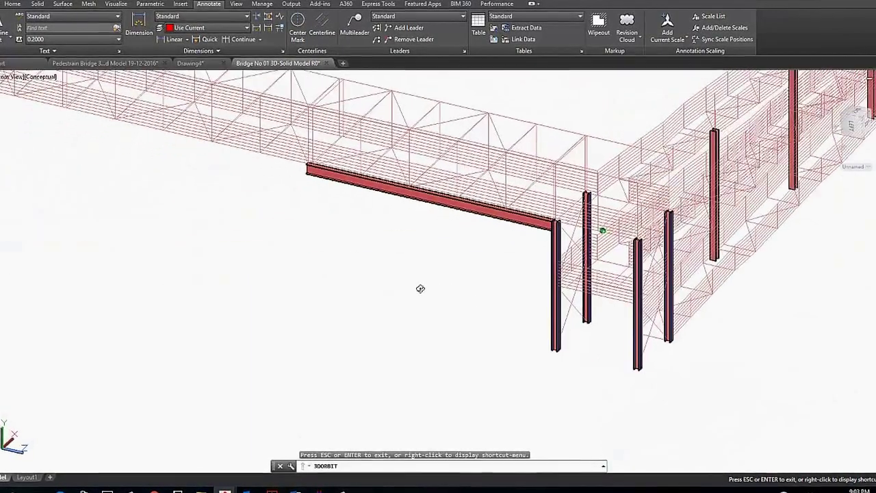
pyautogui.rightClick(466, 274)
pyautogui.click(484, 276)
pyautogui.scroll(2, 531, 272)
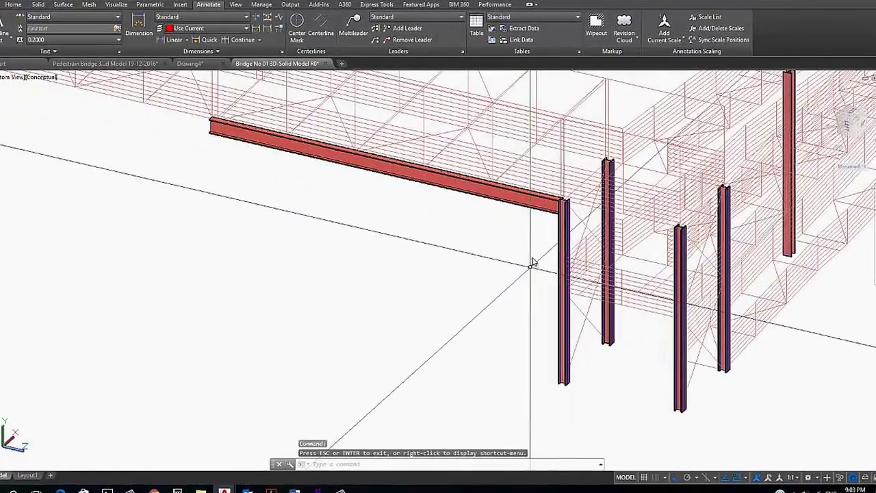
# Move the UCS origin to the column base.
pyautogui.write('ucs')
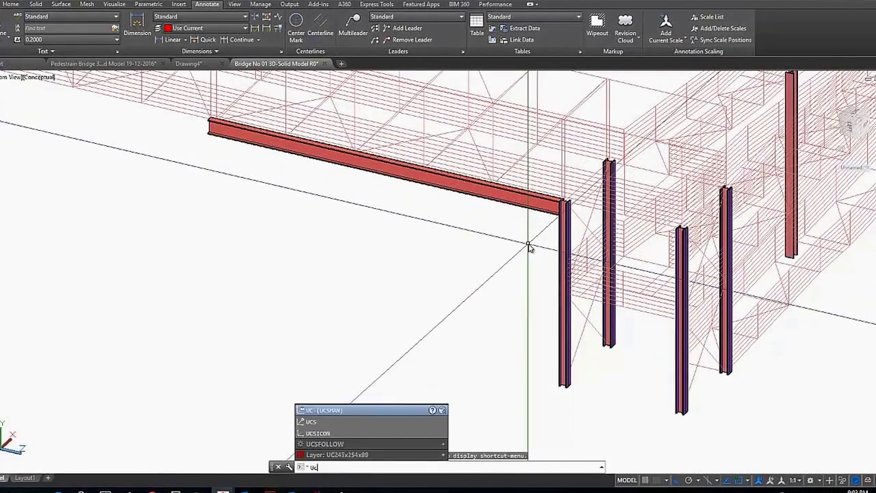
pyautogui.press('Return')
pyautogui.write('o')
pyautogui.press('Return')
pyautogui.scroll(3, 543, 392)
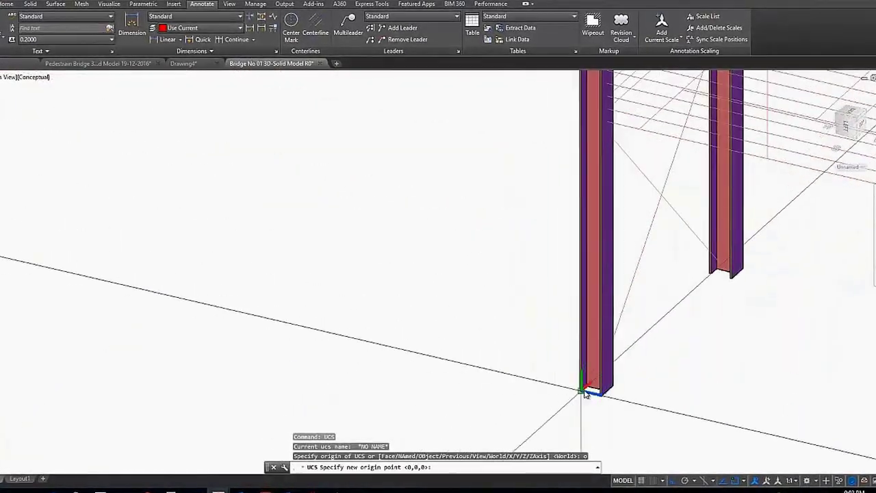
pyautogui.click(582, 392)
pyautogui.scroll(-5, 538, 404)
# Add a linear dimension from the beam corner to the column base, reading 6300.
pyautogui.write('dimlinear')
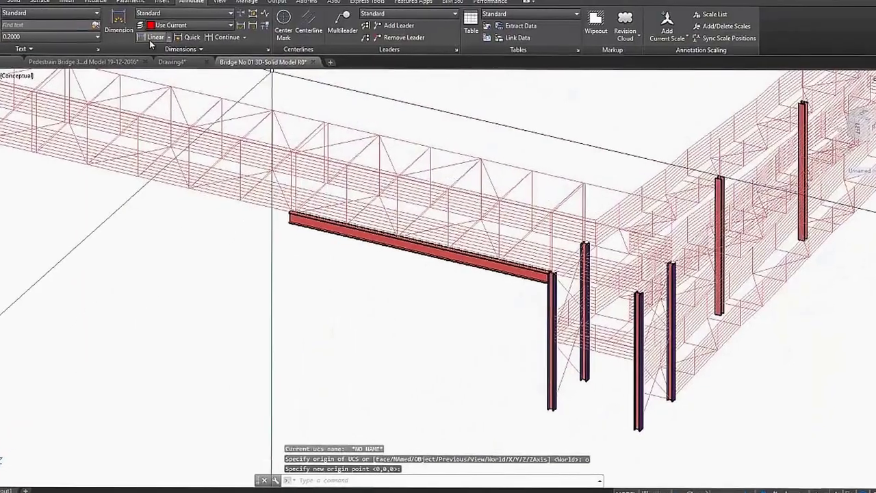
pyautogui.press('Return')
pyautogui.scroll(3, 544, 277)
pyautogui.scroll(3, 596, 218)
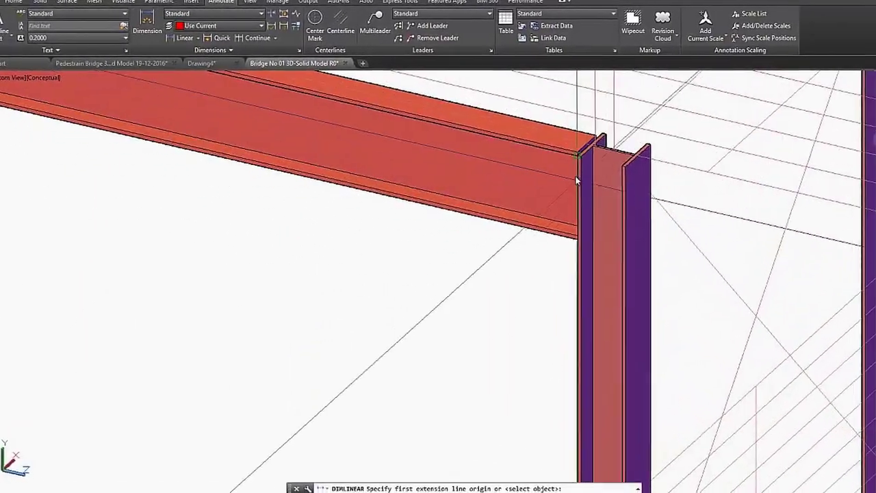
pyautogui.click(565, 168)
pyautogui.scroll(-3, 561, 167)
pyautogui.scroll(2, 553, 335)
pyautogui.scroll(2, 540, 332)
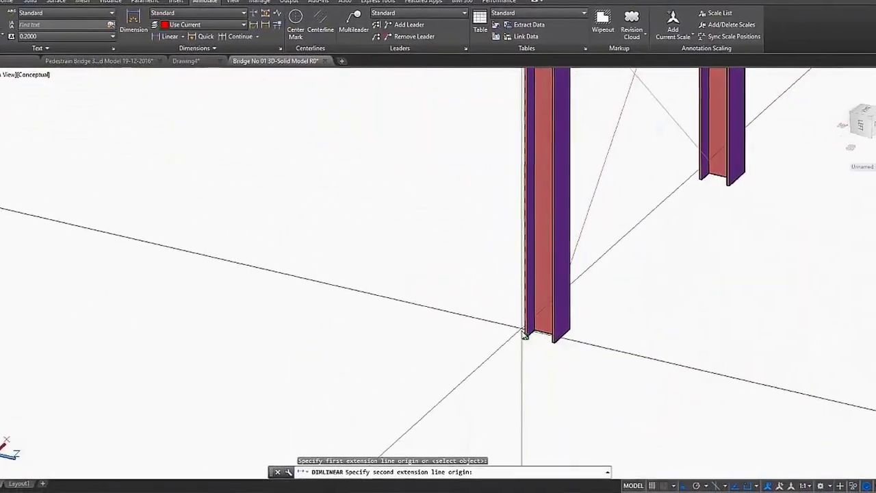
pyautogui.click(518, 332)
pyautogui.scroll(-2, 518, 332)
pyautogui.scroll(-2, 492, 342)
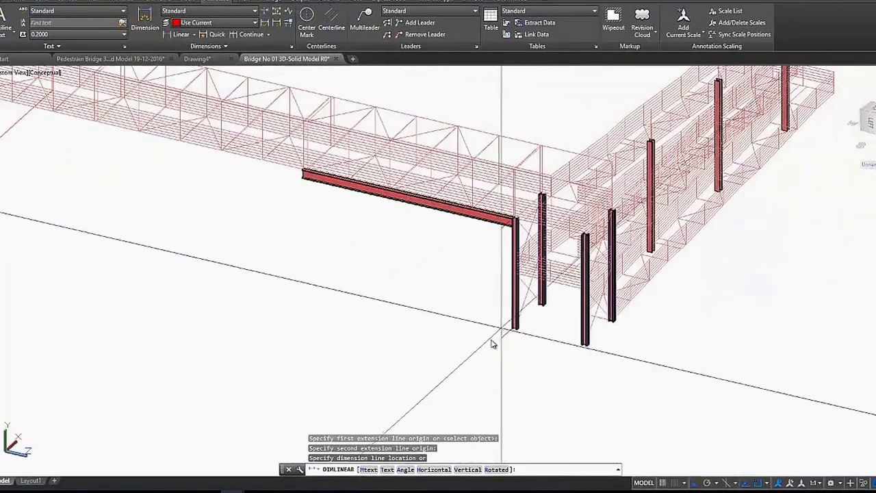
pyautogui.scroll(2, 486, 352)
pyautogui.scroll(1, 510, 339)
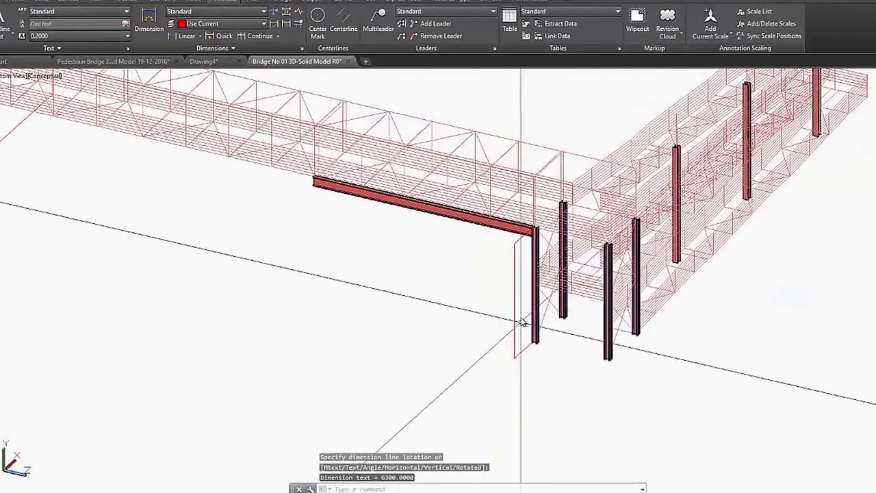
pyautogui.scroll(3, 466, 322)
# Set the Standard dimension style's text height to 200 and close the Dimension Style Manager.
pyautogui.write('d')
pyautogui.press('Return')
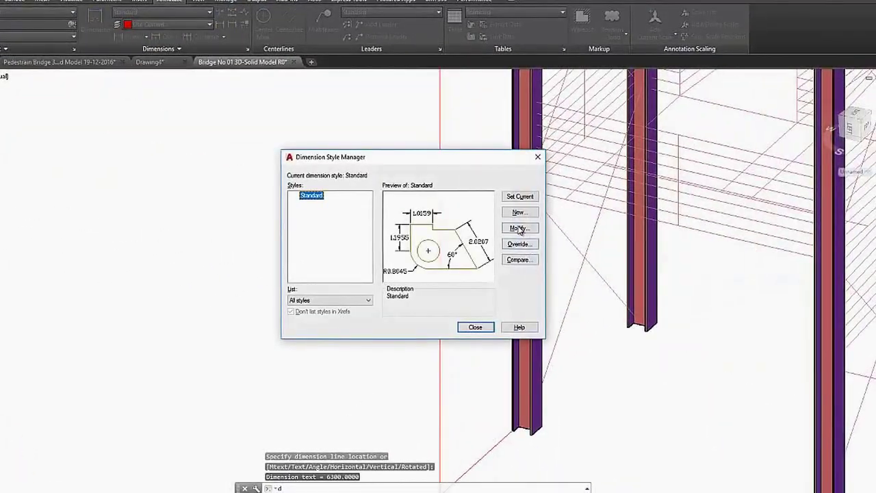
pyautogui.press('Return')
pyautogui.click(357, 138)
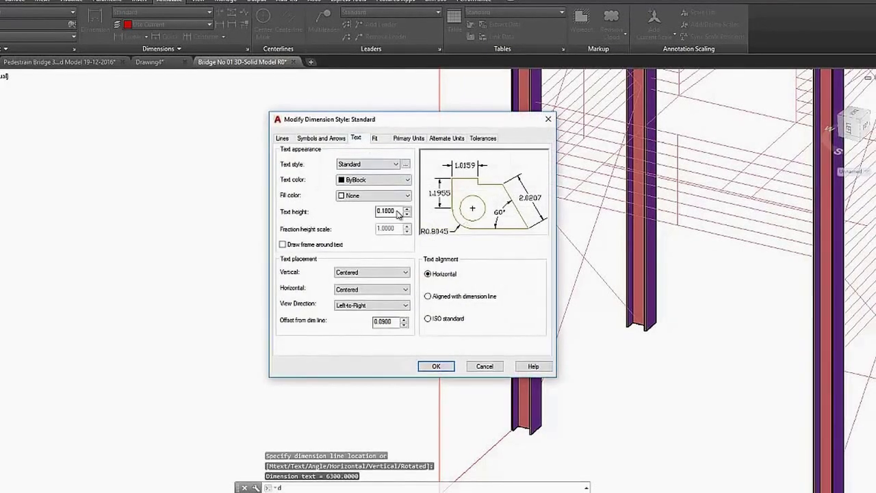
pyautogui.doubleClick(388, 210)
pyautogui.write('20')
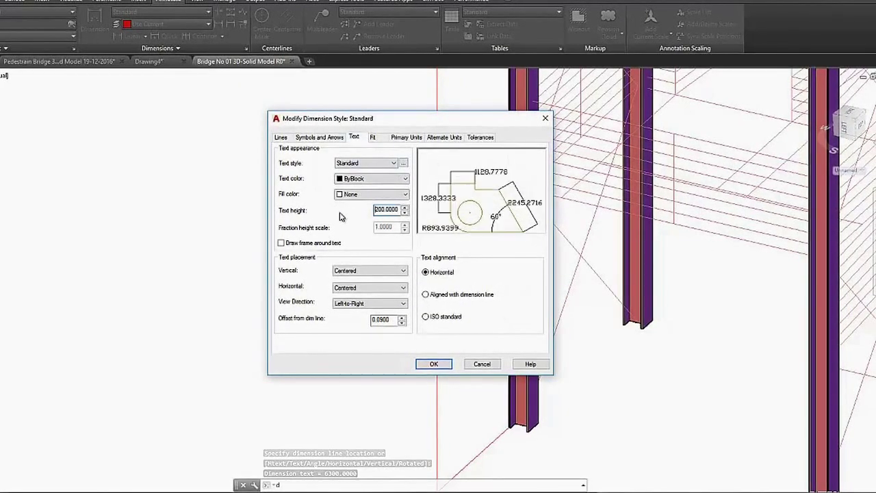
pyautogui.click(447, 365)
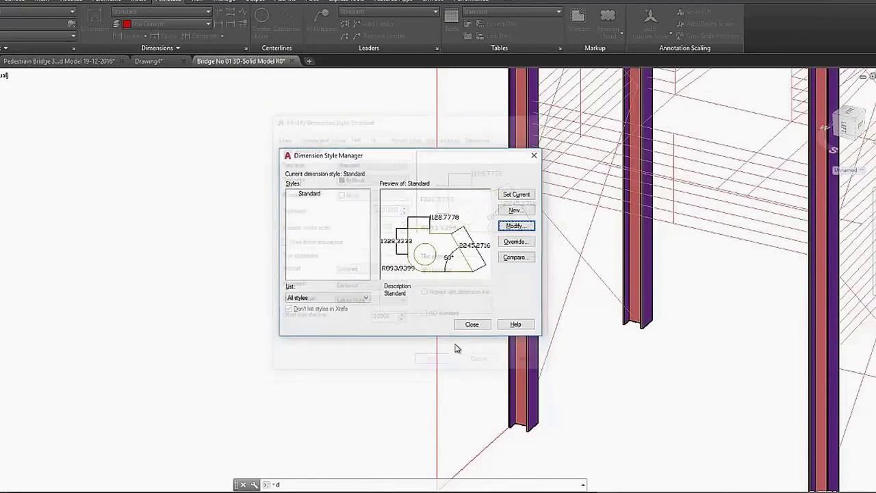
pyautogui.click(472, 324)
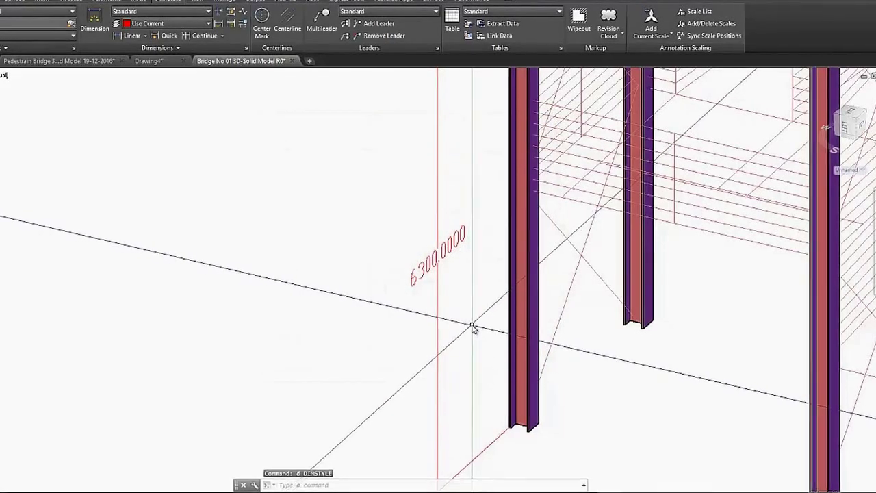
pyautogui.scroll(-4, 474, 331)
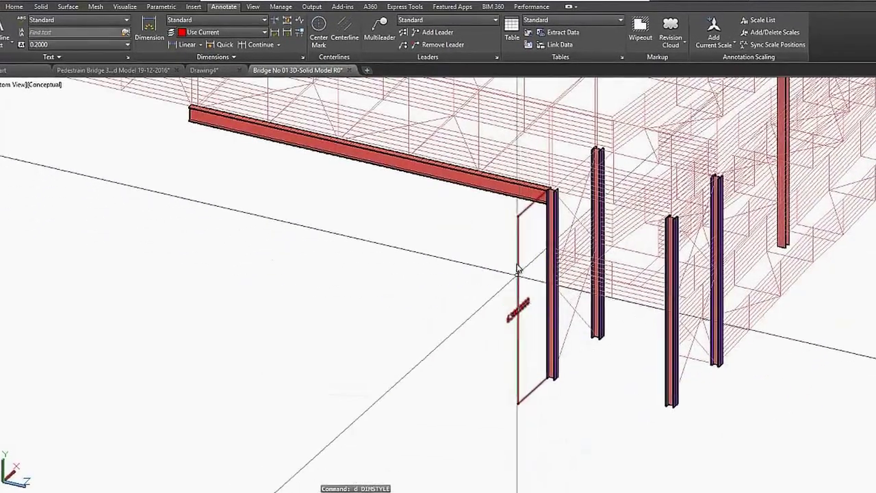
pyautogui.scroll(3, 527, 329)
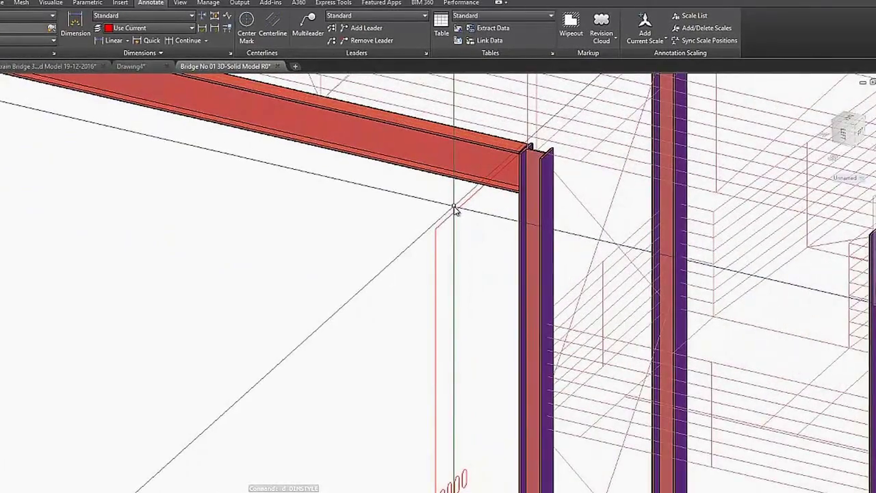
pyautogui.scroll(-2, 455, 209)
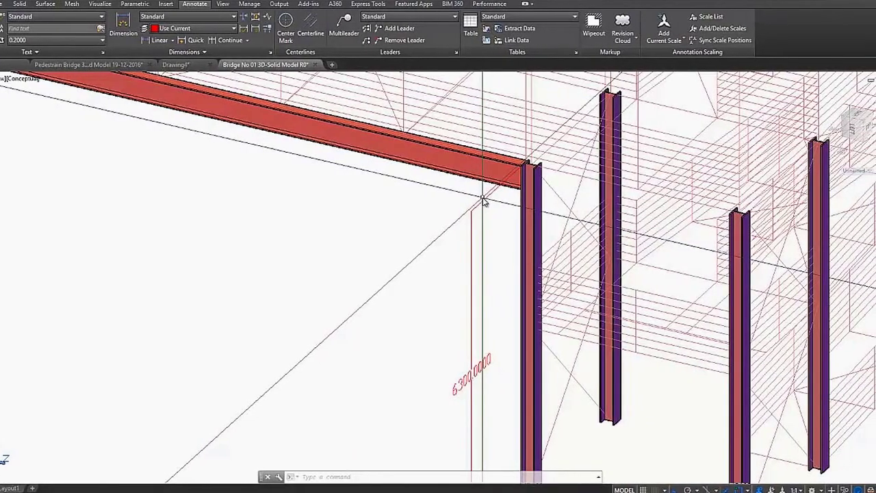
pyautogui.scroll(-2, 476, 201)
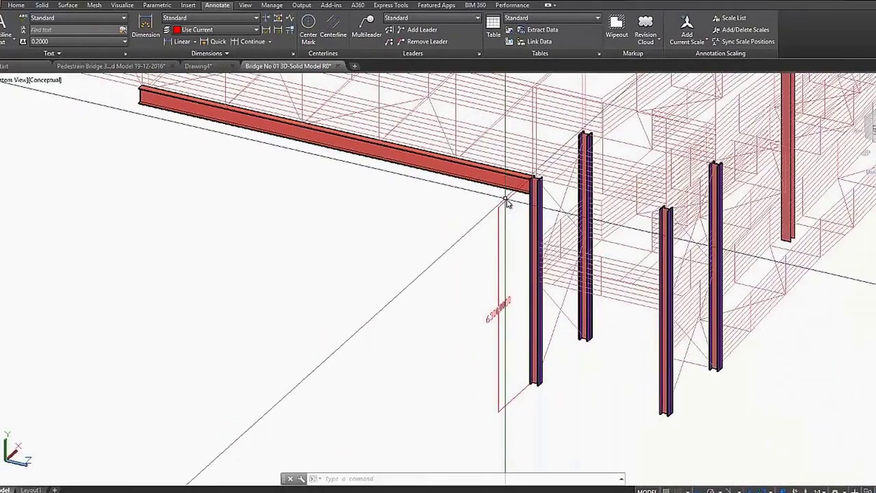
# Draw a polyline from the column base with a 6000-long vertical segment.
pyautogui.write('pl')
pyautogui.press('Return')
pyautogui.scroll(3, 533, 347)
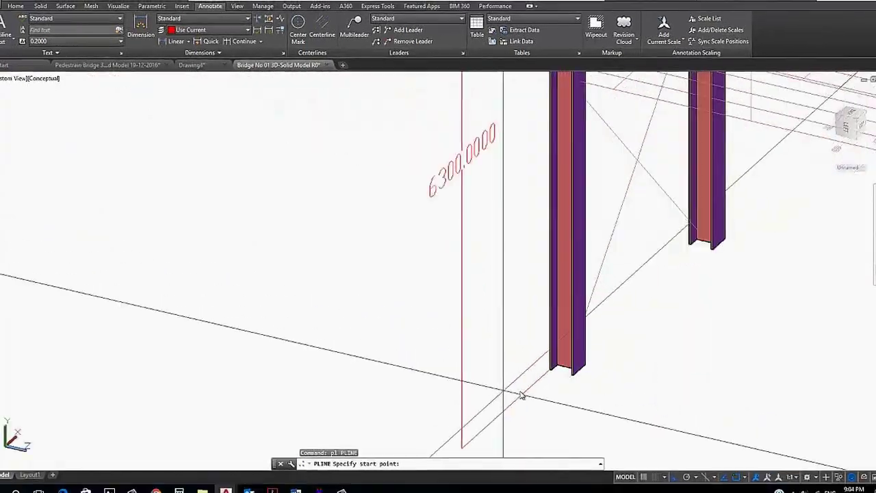
pyautogui.scroll(2, 540, 375)
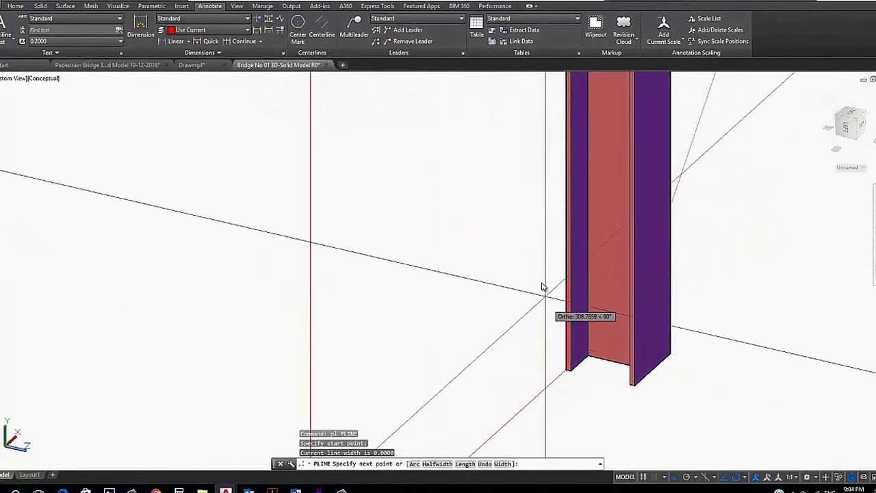
pyautogui.write('6000')
pyautogui.press('Return')
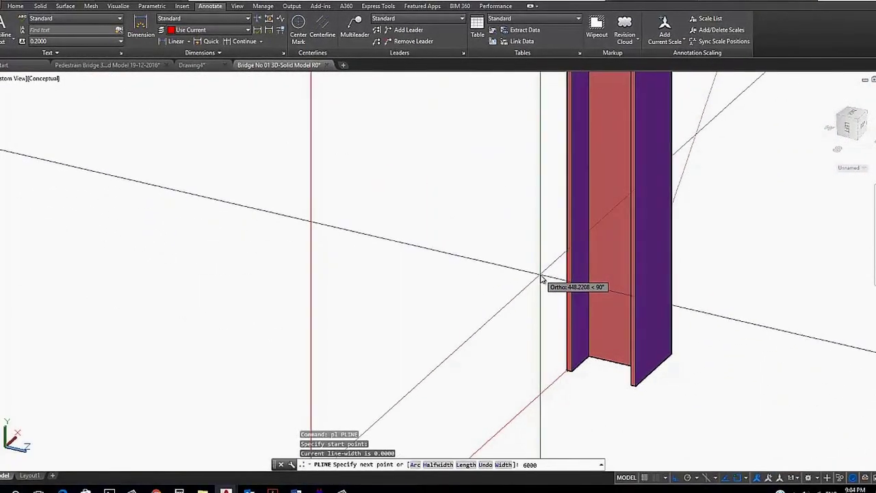
pyautogui.scroll(-1, 544, 277)
pyautogui.scroll(-2, 540, 288)
pyautogui.scroll(-1, 534, 295)
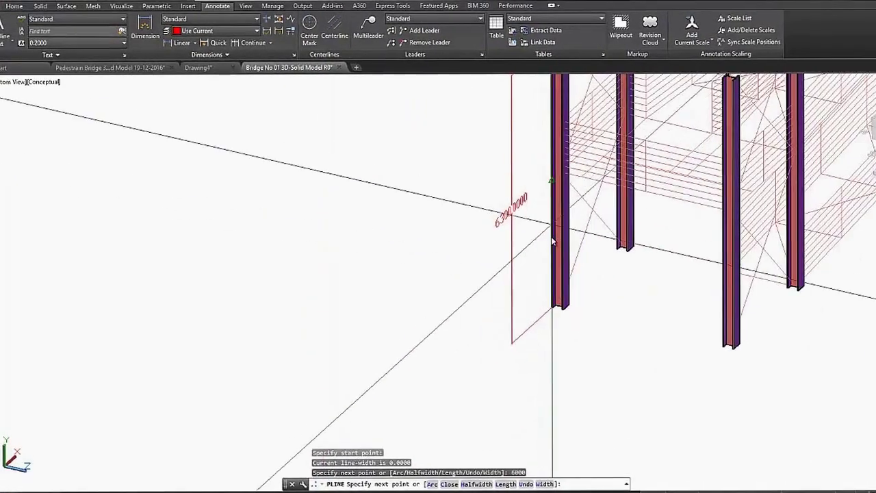
pyautogui.scroll(-5, 553, 206)
pyautogui.scroll(4, 564, 205)
pyautogui.scroll(2, 488, 197)
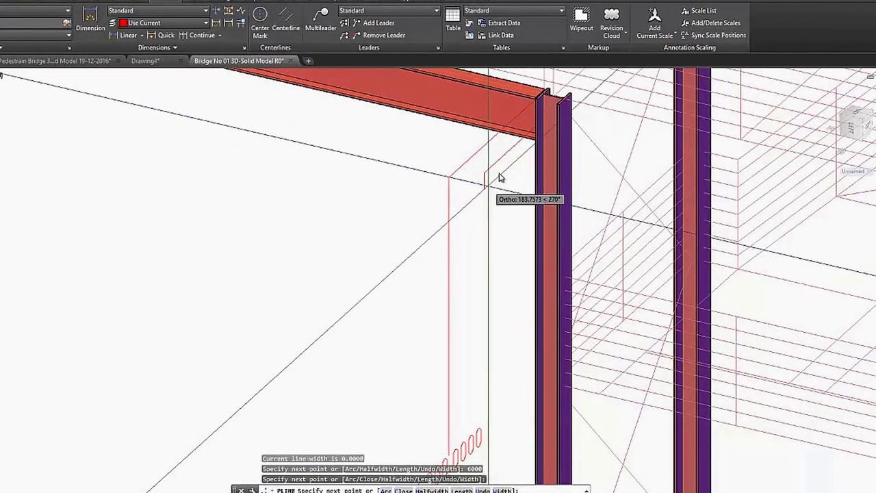
pyautogui.scroll(2, 496, 176)
pyautogui.scroll(3, 547, 121)
pyautogui.scroll(-2, 569, 119)
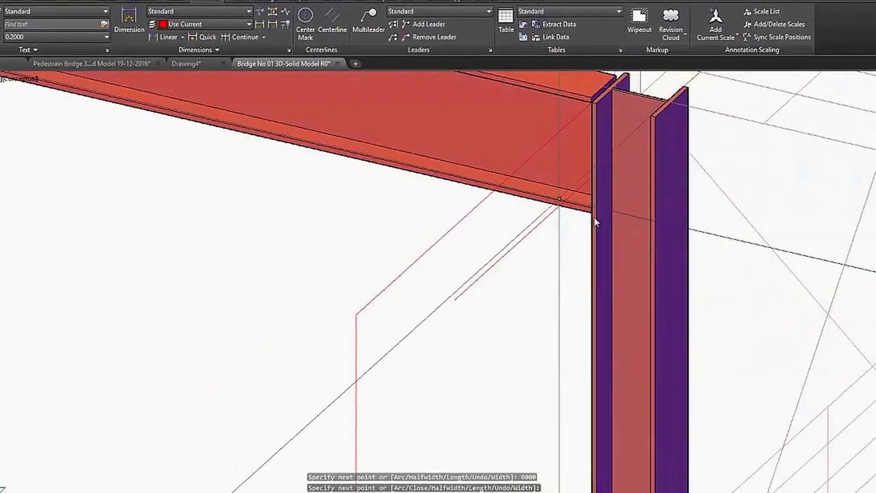
# Orbit to a near side view and begin moving an object.
pyautogui.moveTo(483, 283)
pyautogui.keyDown('shift'); pyautogui.mouseDown(button='middle')
pyautogui.moveTo(512, 296)
pyautogui.moveTo(617, 252)
pyautogui.mouseUp(button='middle'); pyautogui.keyUp('shift')
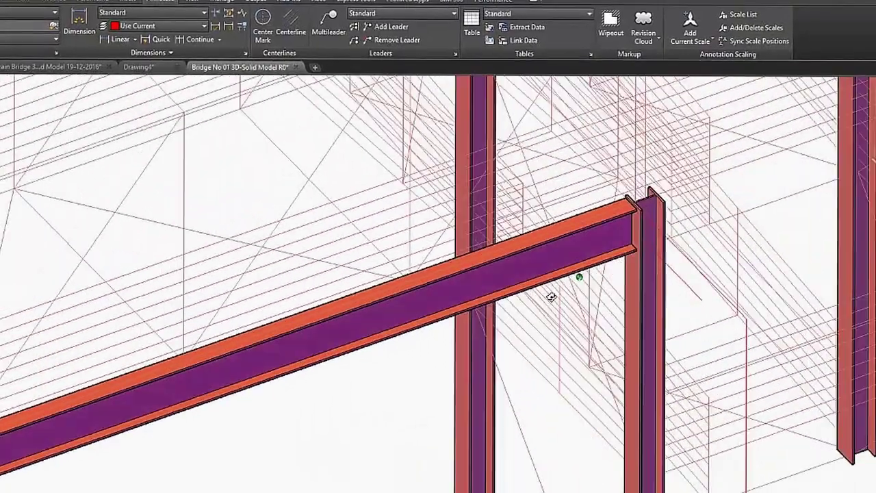
pyautogui.scroll(-3, 617, 252)
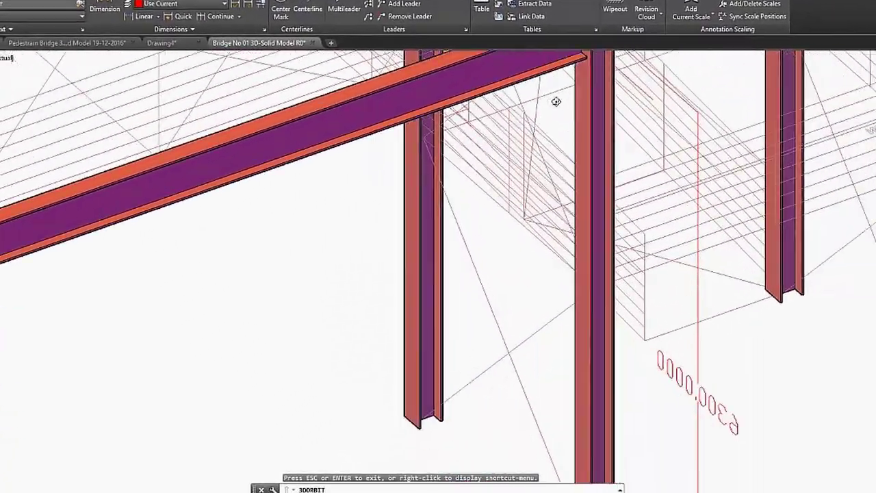
pyautogui.scroll(-2, 584, 256)
pyautogui.rightClick(585, 252)
pyautogui.click(605, 257)
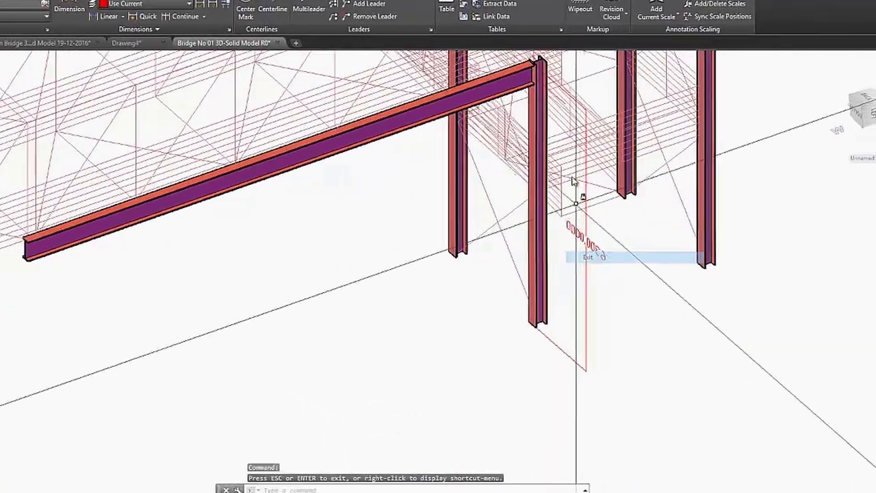
pyautogui.scroll(4, 577, 186)
pyautogui.scroll(1, 618, 156)
pyautogui.press('Return')
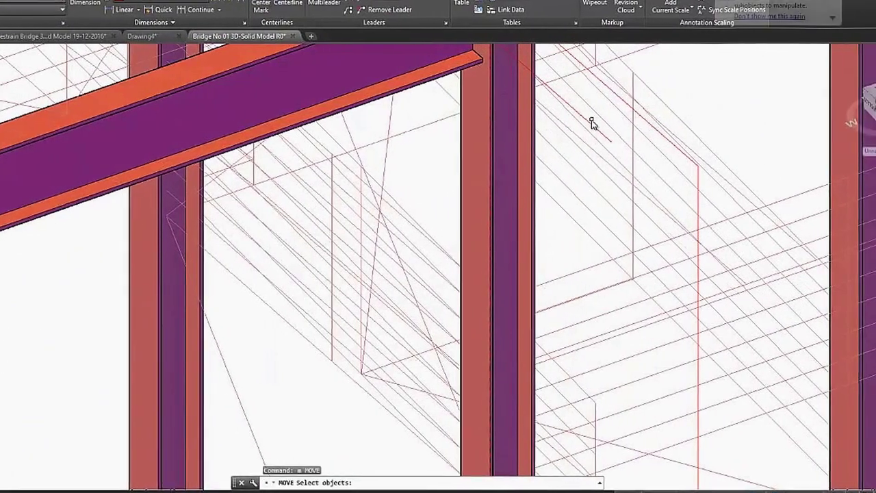
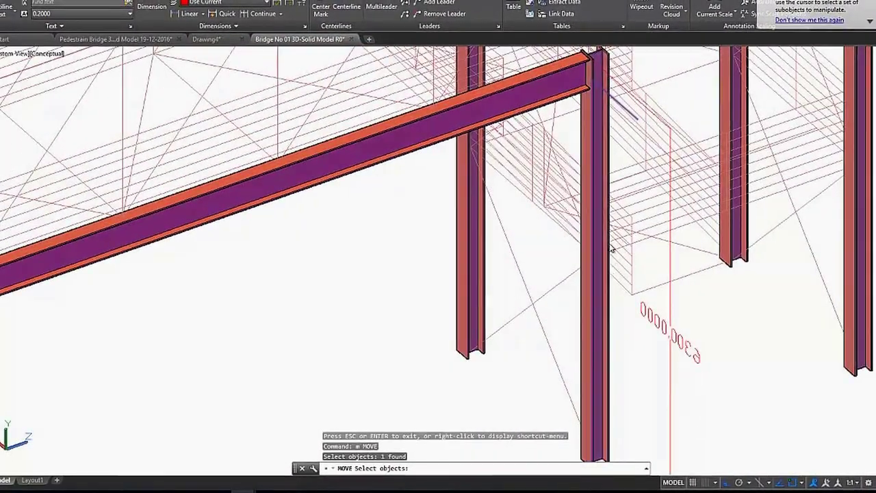
# Move the red I-beam, using its flange corner as the base point.
pyautogui.scroll(-5, 613, 249)
pyautogui.scroll(10, 548, 333)
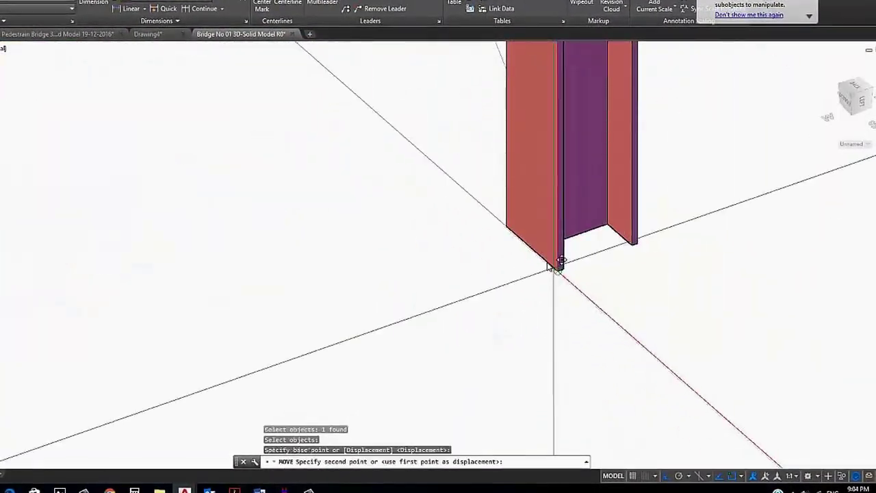
pyautogui.scroll(-5, 532, 253)
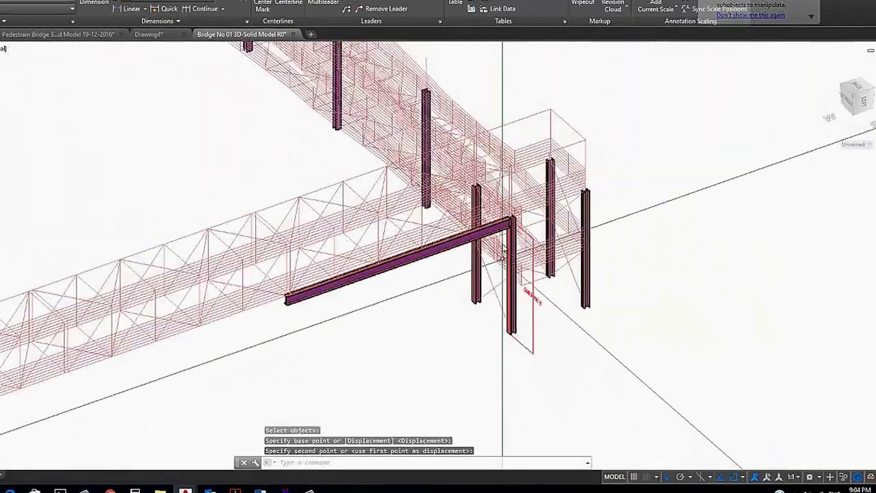
pyautogui.scroll(8, 548, 244)
pyautogui.press('Return')
pyautogui.click(576, 217)
pyautogui.scroll(3, 547, 215)
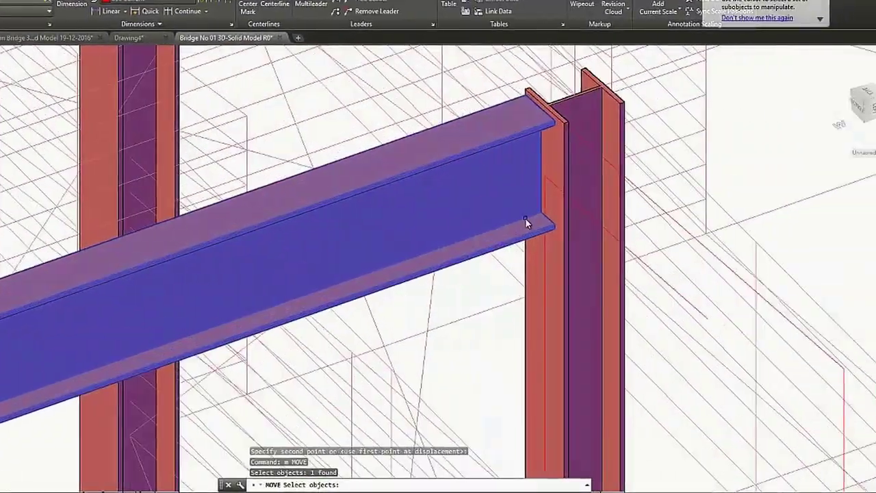
pyautogui.press('Return')
pyautogui.scroll(2, 534, 220)
pyautogui.click(533, 220)
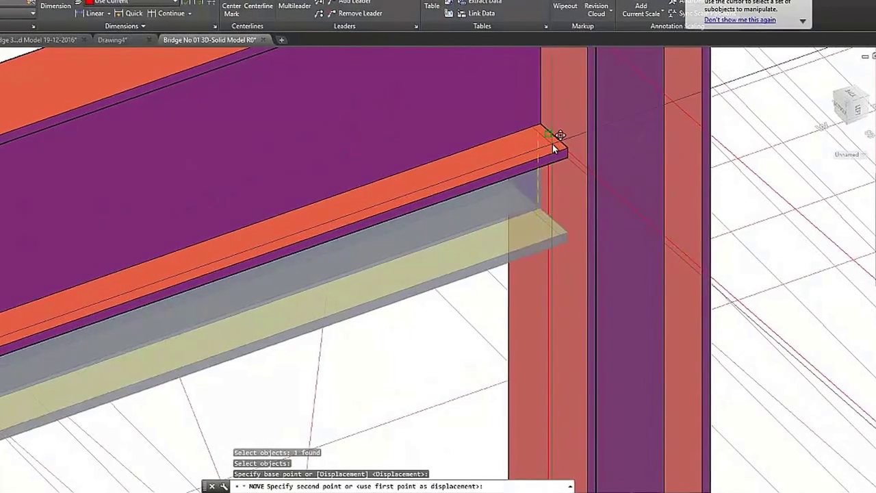
# Orbit the model to view the beam-to-column joint, then exit orbit.
pyautogui.scroll(-2, 521, 257)
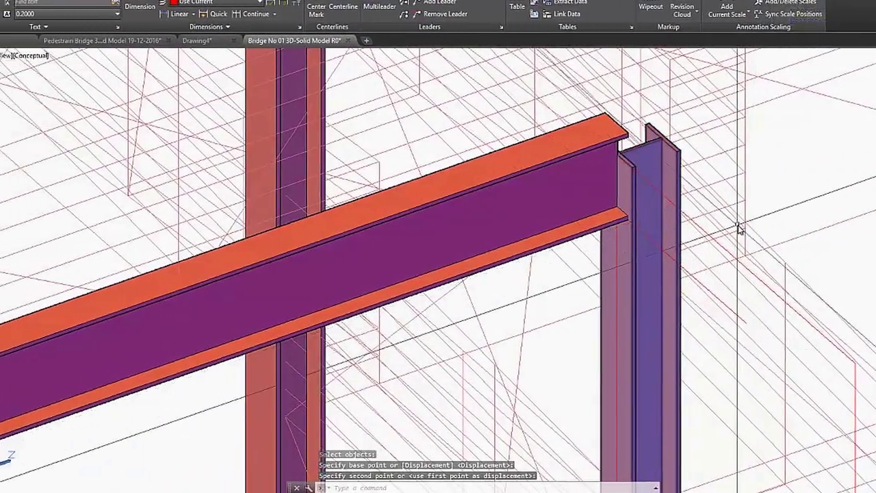
pyautogui.scroll(-3, 739, 231)
pyautogui.keyDown('shift'); pyautogui.moveTo(657, 240); pyautogui.dragTo(488, 249, button='middle'); pyautogui.keyUp('shift')
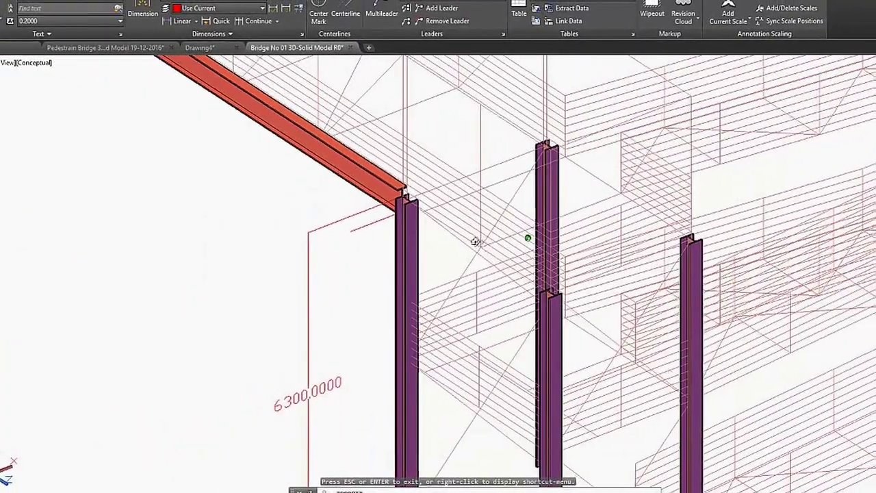
pyautogui.rightClick(434, 229)
pyautogui.click(438, 239)
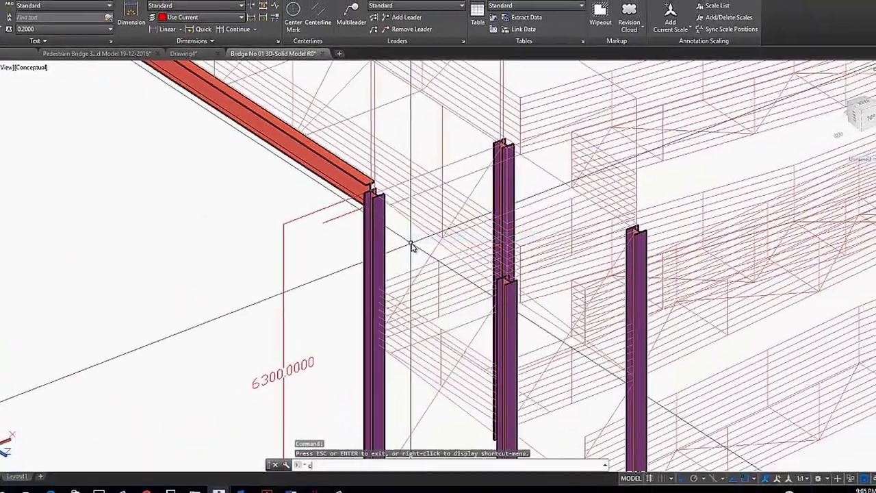
pyautogui.write('co')
pyautogui.press('Return')
pyautogui.click(375, 245)
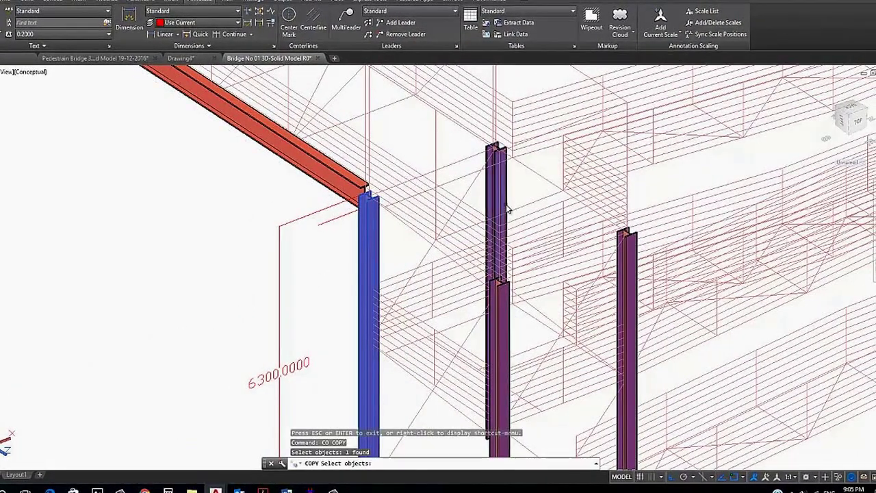
pyautogui.click(625, 316)
pyautogui.scroll(-1, 628, 302)
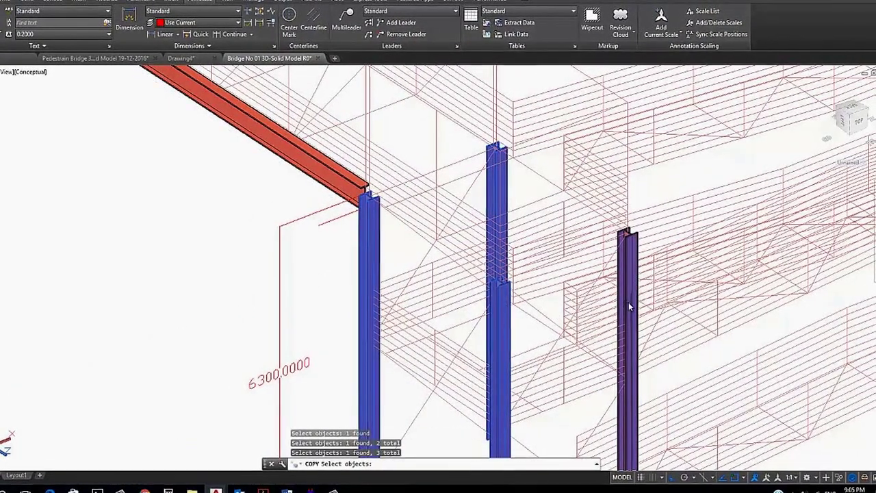
pyautogui.scroll(-5, 547, 287)
pyautogui.scroll(5, 424, 226)
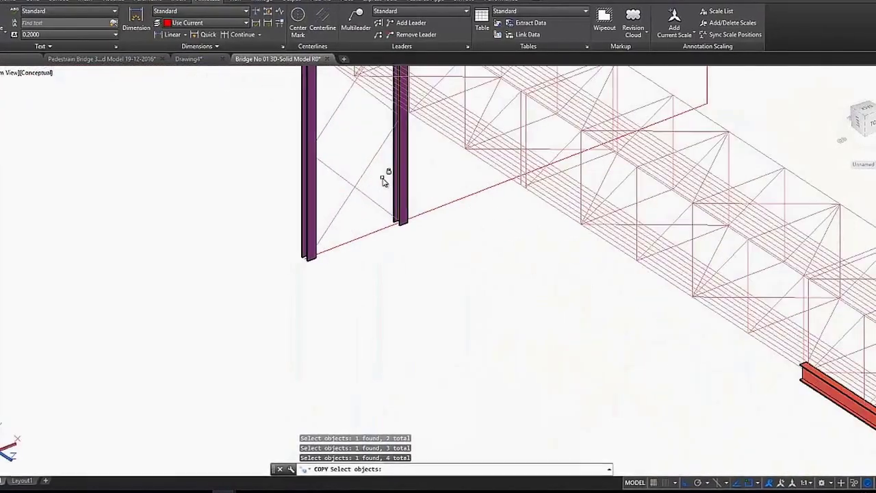
pyautogui.click(397, 185)
pyautogui.click(318, 185)
pyautogui.scroll(-5, 386, 273)
pyautogui.scroll(3, 386, 274)
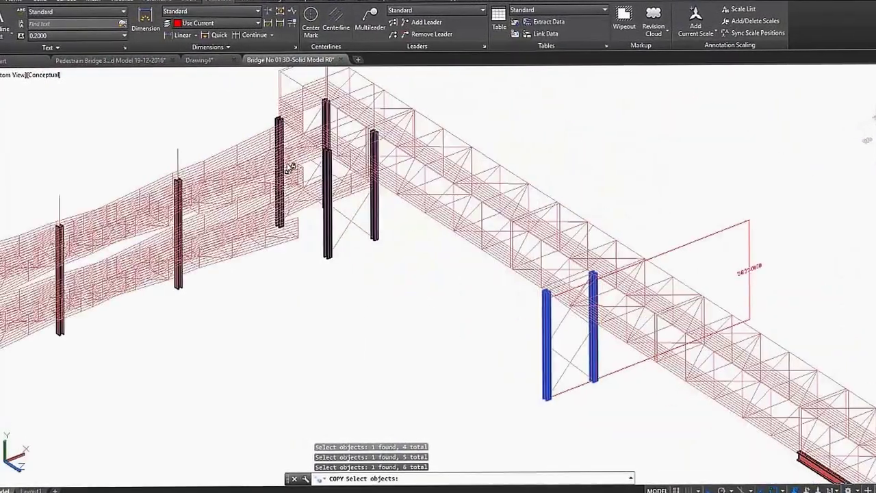
pyautogui.scroll(3, 308, 198)
pyautogui.click(436, 271)
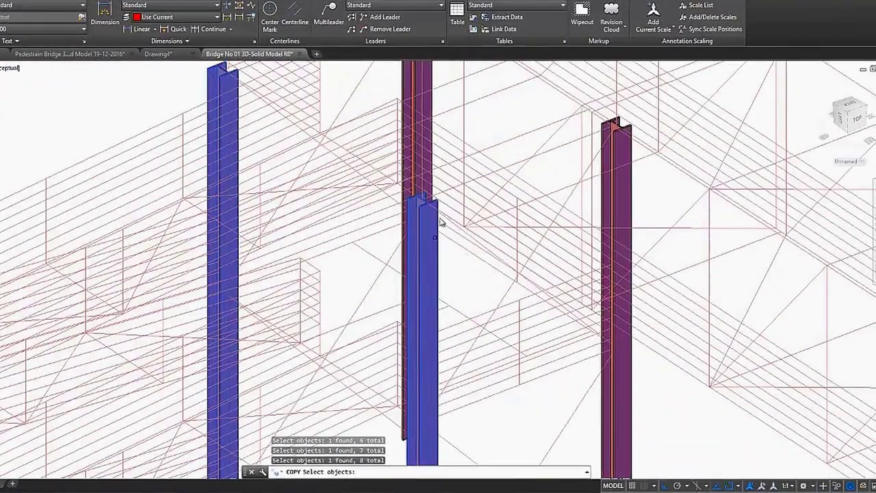
pyautogui.click(419, 137)
pyautogui.click(626, 162)
pyautogui.scroll(-3, 554, 160)
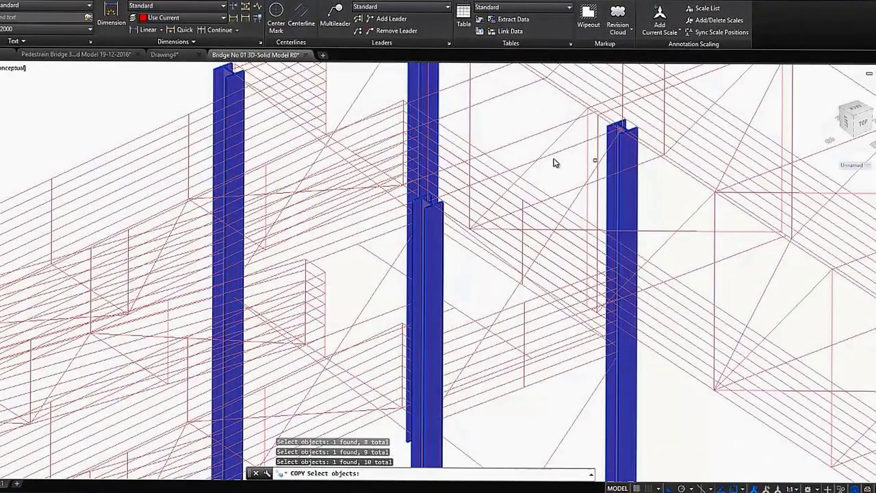
pyautogui.scroll(-3, 445, 215)
pyautogui.press('Return')
pyautogui.scroll(2, 657, 363)
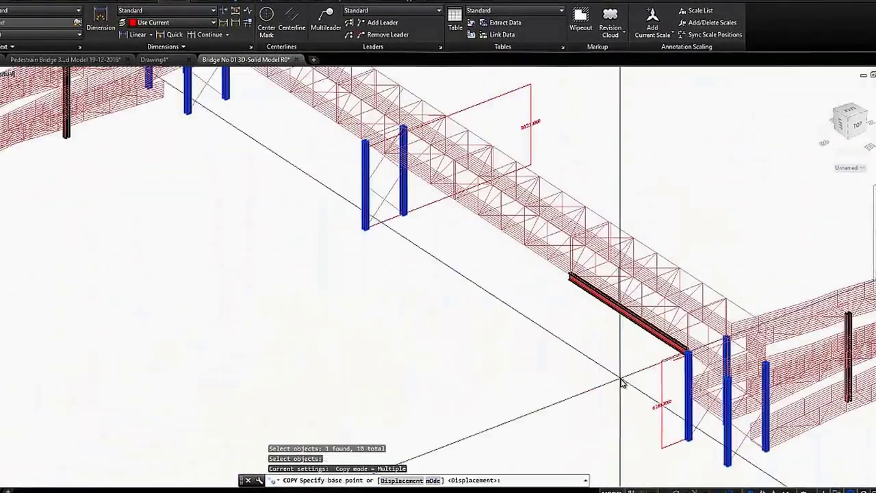
pyautogui.press('Escape')
pyautogui.scroll(3, 619, 359)
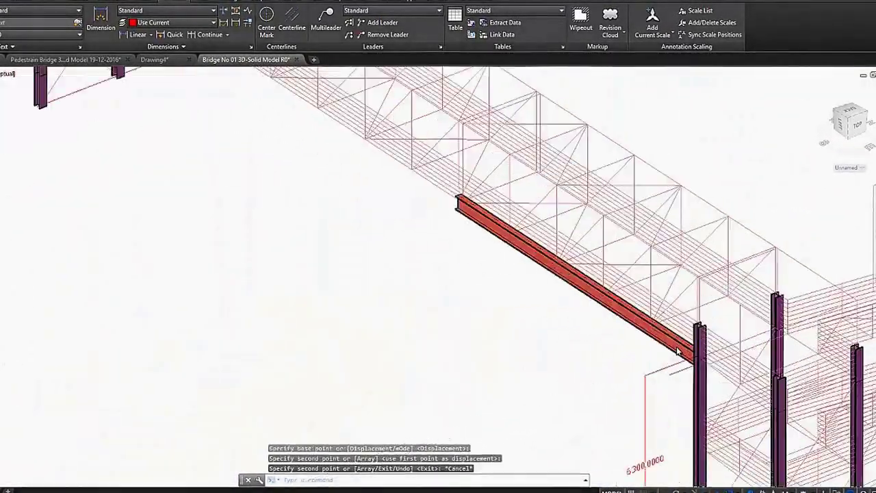
pyautogui.scroll(3, 685, 352)
pyautogui.scroll(2, 688, 342)
# Draw a circle at the joint and start SLICE with the first four columns.
pyautogui.press('Return')
pyautogui.keyDown('shift'); pyautogui.moveTo(671, 354); pyautogui.dragTo(655, 331, button='middle'); pyautogui.keyUp('shift')
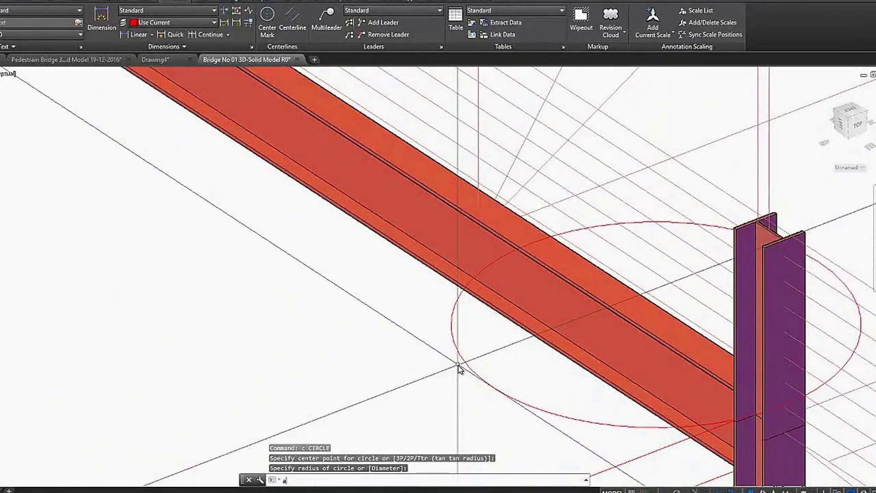
pyautogui.write('slice:')
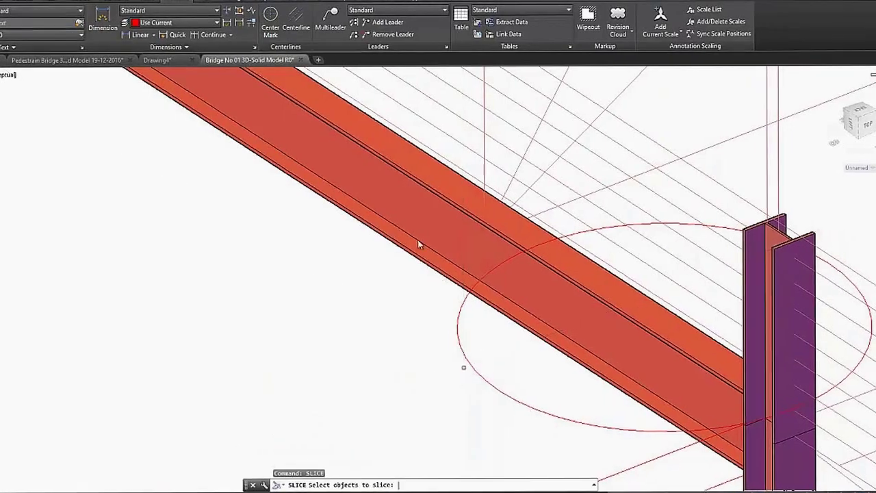
pyautogui.scroll(-3, 418, 239)
pyautogui.scroll(1, 491, 236)
pyautogui.click(490, 236)
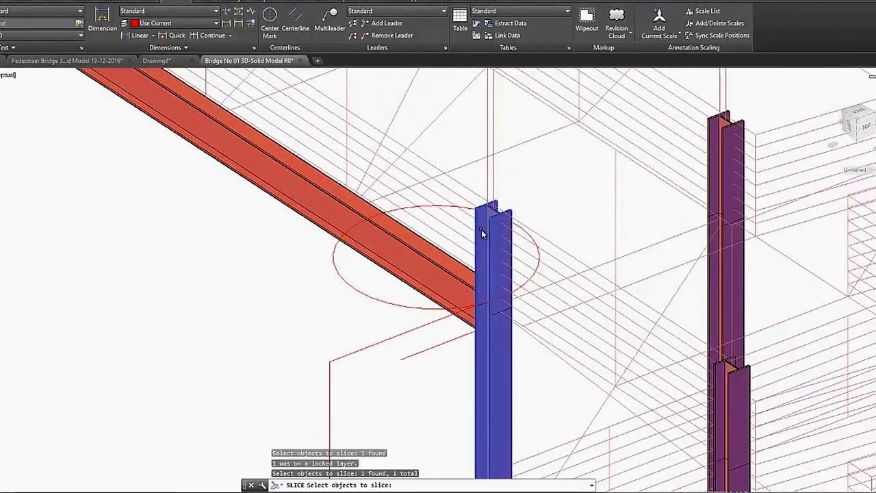
pyautogui.click(738, 237)
pyautogui.click(743, 395)
pyautogui.scroll(-3, 684, 328)
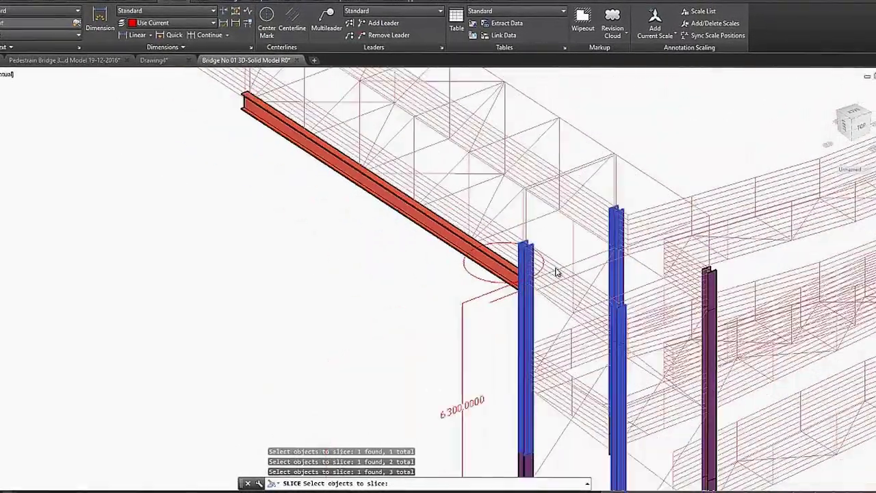
pyautogui.click(538, 185)
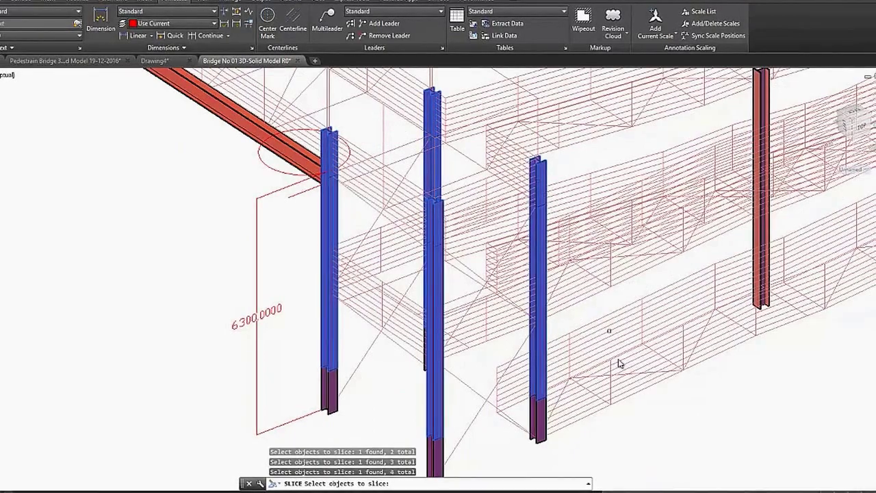
# Add the remaining column pieces so all ten columns are in the slice set.
pyautogui.scroll(-3, 618, 362)
pyautogui.scroll(3, 401, 212)
pyautogui.scroll(2, 348, 123)
pyautogui.click(348, 123)
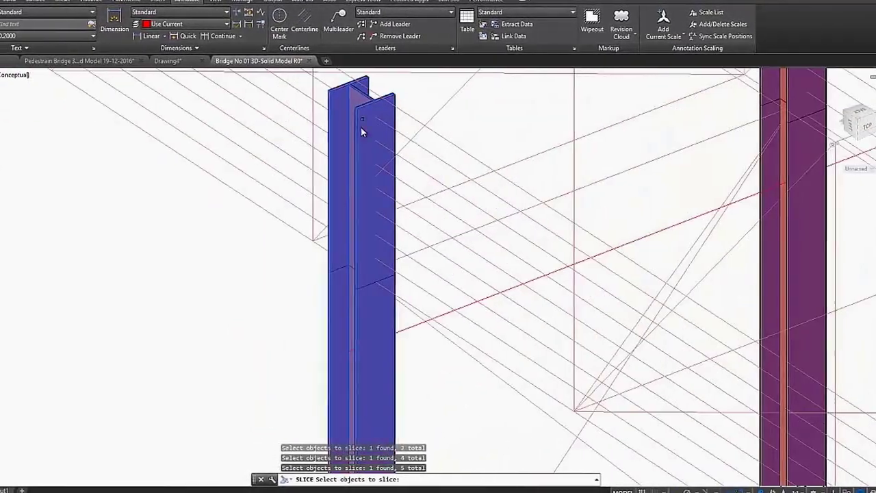
pyautogui.scroll(-3, 504, 196)
pyautogui.scroll(4, 405, 137)
pyautogui.click(404, 136)
pyautogui.scroll(-3, 593, 342)
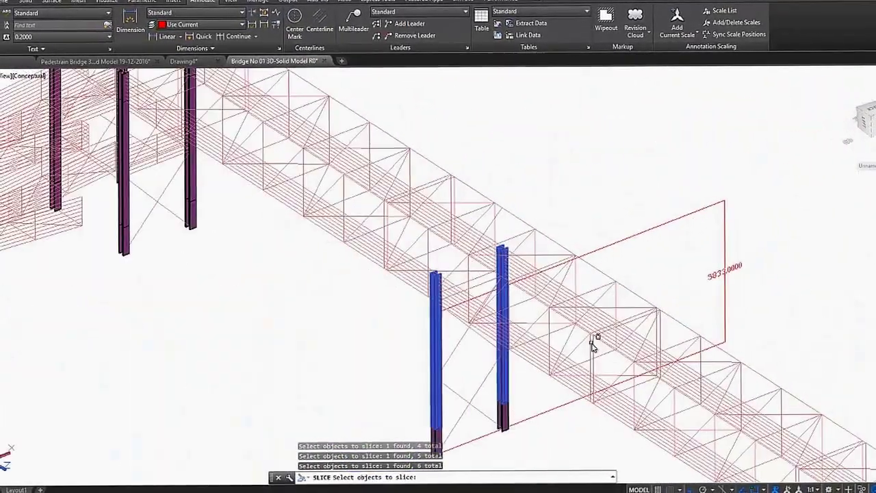
pyautogui.scroll(-2, 391, 221)
pyautogui.scroll(4, 297, 209)
pyautogui.scroll(2, 266, 194)
pyautogui.click(267, 193)
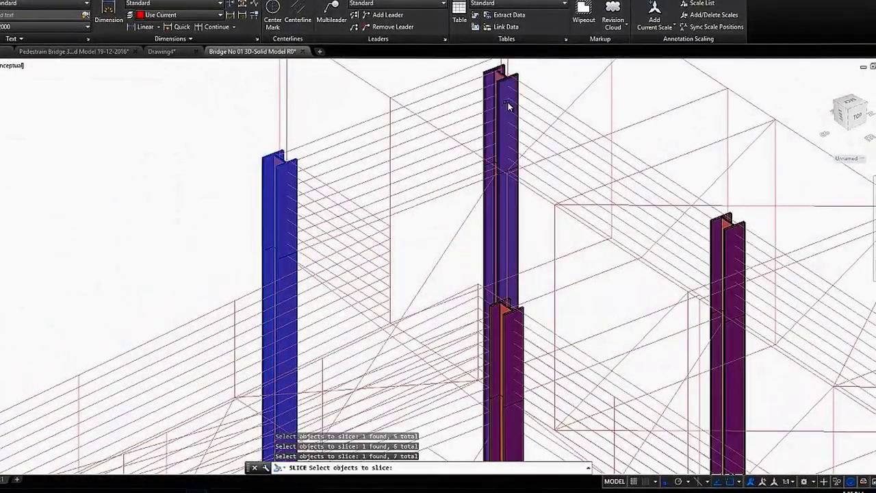
pyautogui.click(502, 97)
pyautogui.click(736, 255)
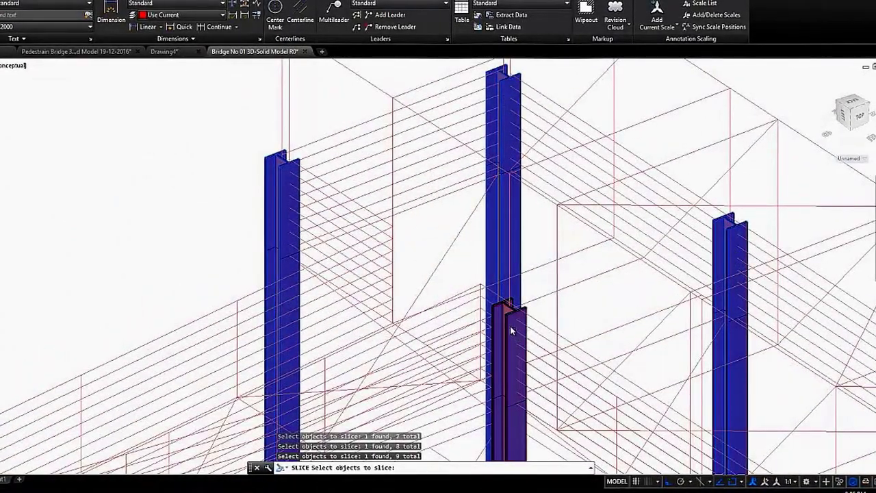
pyautogui.click(510, 326)
pyautogui.scroll(-5, 461, 264)
pyautogui.scroll(3, 605, 357)
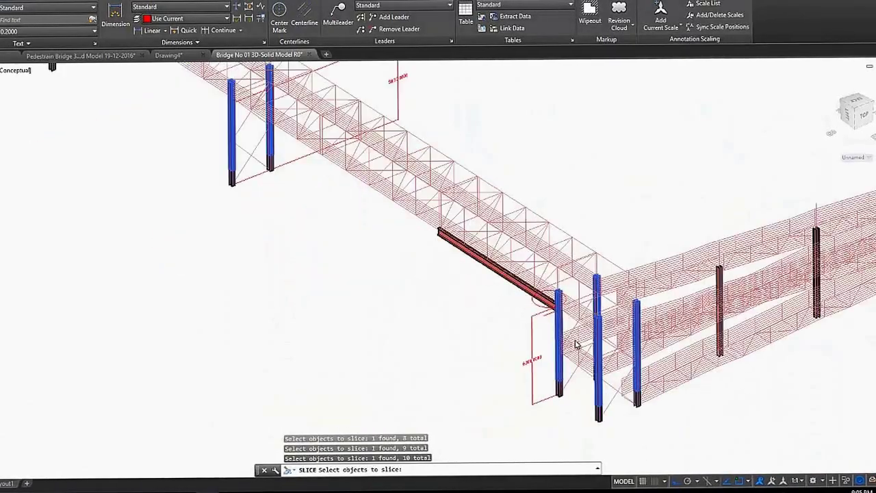
pyautogui.scroll(3, 572, 342)
pyautogui.press('Return')
# Cut the columns with the circle's plane (Object option), keeping both sides.
pyautogui.write('o')
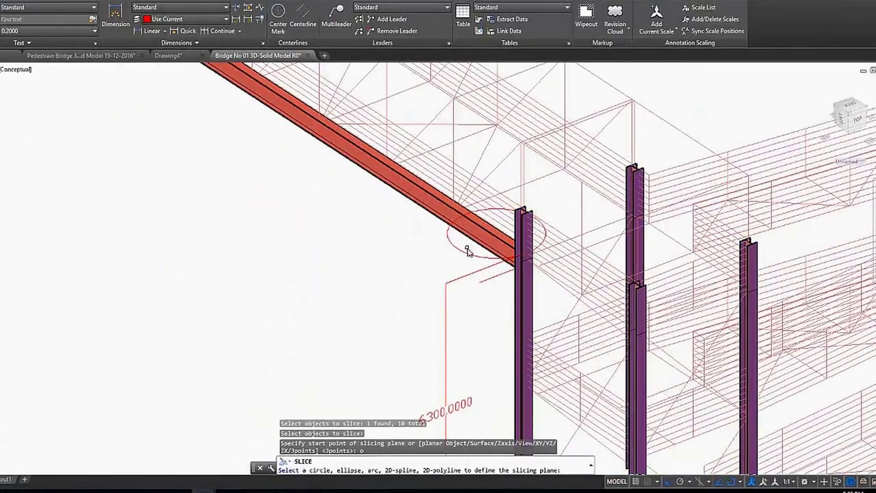
pyautogui.click(467, 251)
pyautogui.scroll(-3, 467, 251)
pyautogui.scroll(4, 479, 287)
pyautogui.scroll(2, 464, 236)
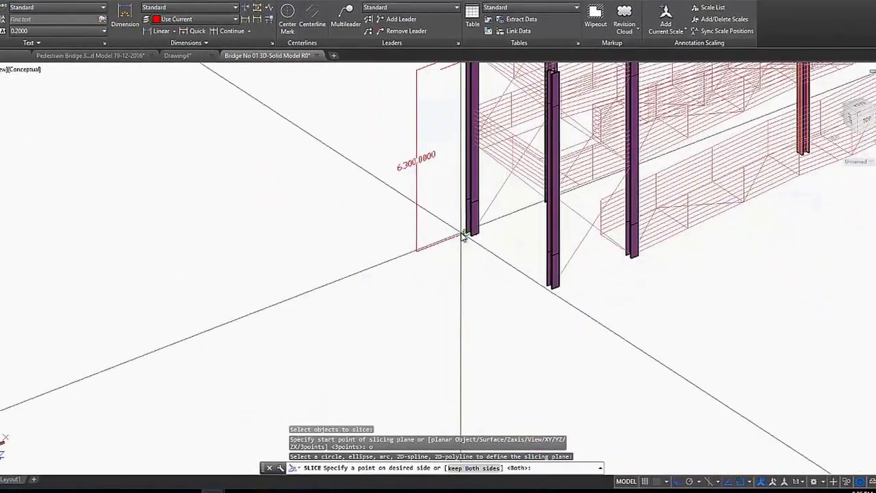
pyautogui.scroll(-4, 464, 236)
pyautogui.scroll(2, 509, 344)
pyautogui.scroll(3, 493, 339)
pyautogui.scroll(1, 480, 331)
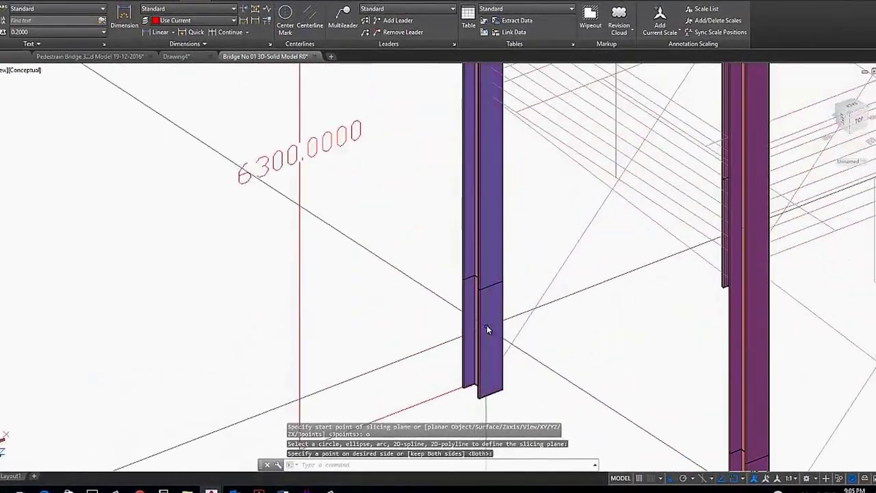
pyautogui.press('Return')
# Run UNION, window-select the column pieces and attempt the merge.
pyautogui.write('union')
pyautogui.press('Return')
pyautogui.click(503, 286)
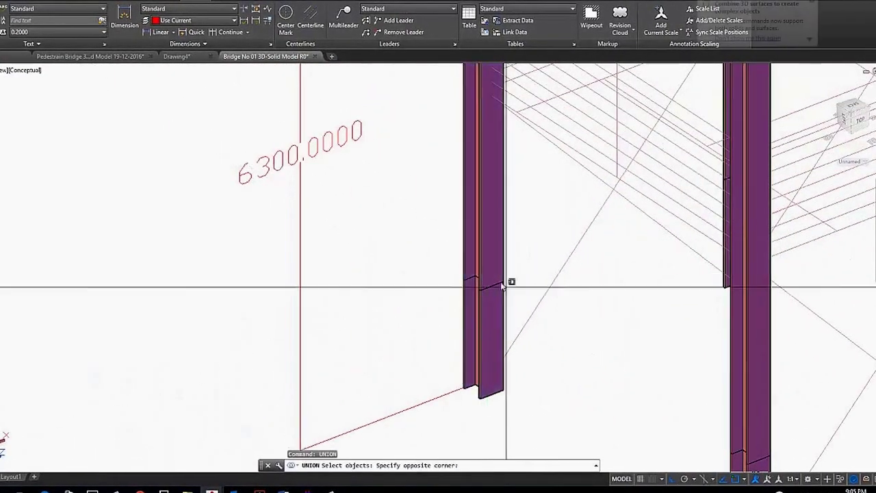
pyautogui.click(734, 382)
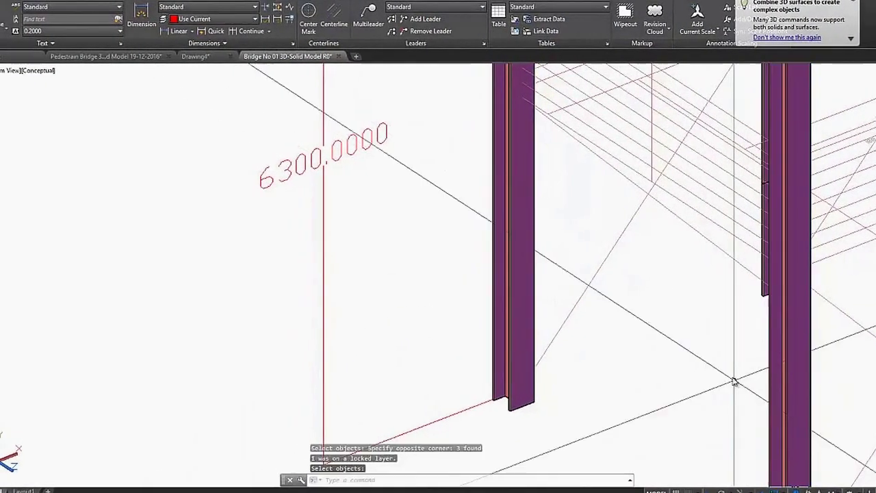
pyautogui.scroll(-4, 734, 382)
pyautogui.scroll(6, 656, 336)
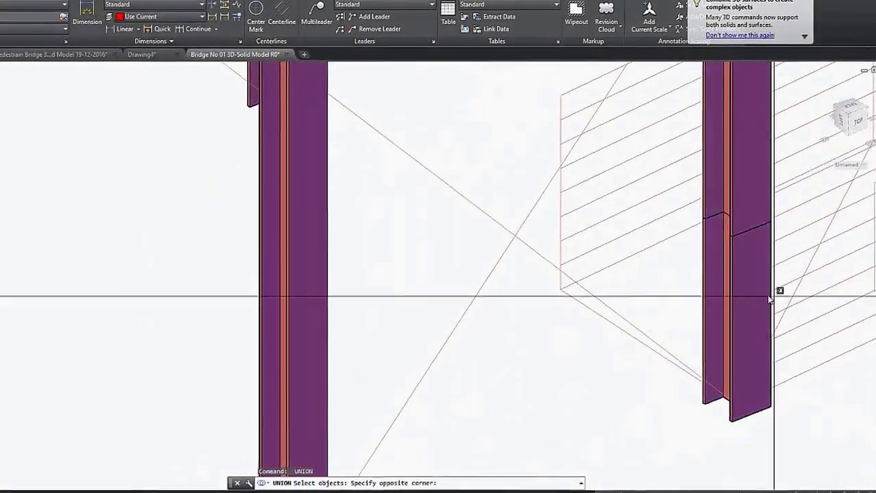
pyautogui.press('Return')
pyautogui.scroll(-2, 686, 226)
pyautogui.scroll(-3, 632, 223)
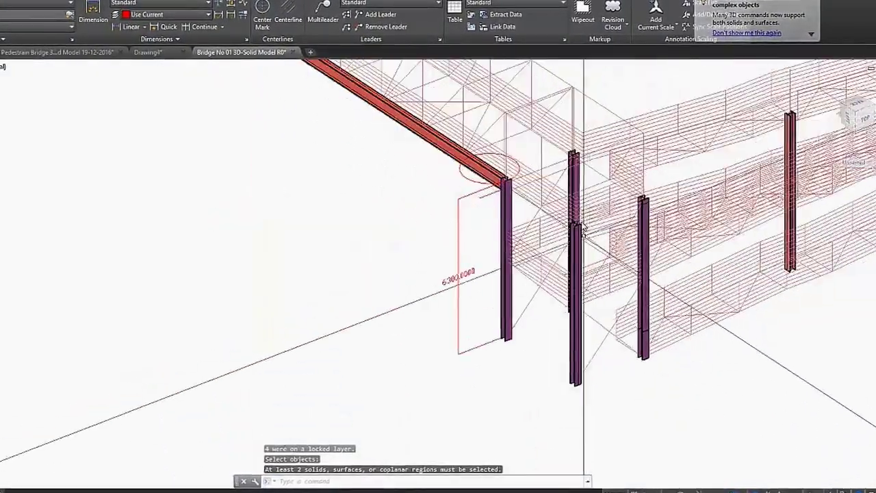
pyautogui.scroll(5, 632, 223)
# Window-select four column pieces, then the left column's pieces.
pyautogui.click(632, 223)
pyautogui.click(579, 211)
pyautogui.scroll(-5, 749, 357)
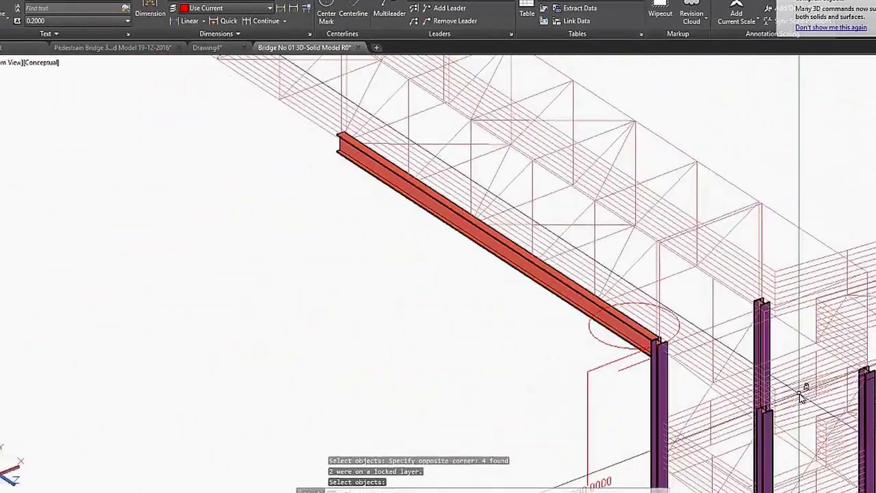
pyautogui.scroll(3, 722, 353)
pyautogui.scroll(3, 659, 351)
pyautogui.scroll(3, 654, 326)
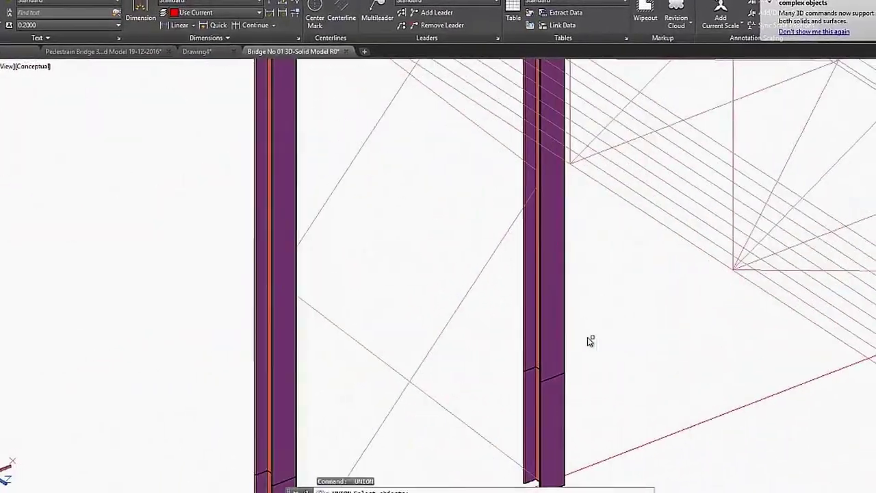
pyautogui.click(367, 360)
pyautogui.click(269, 333)
pyautogui.scroll(-5, 479, 342)
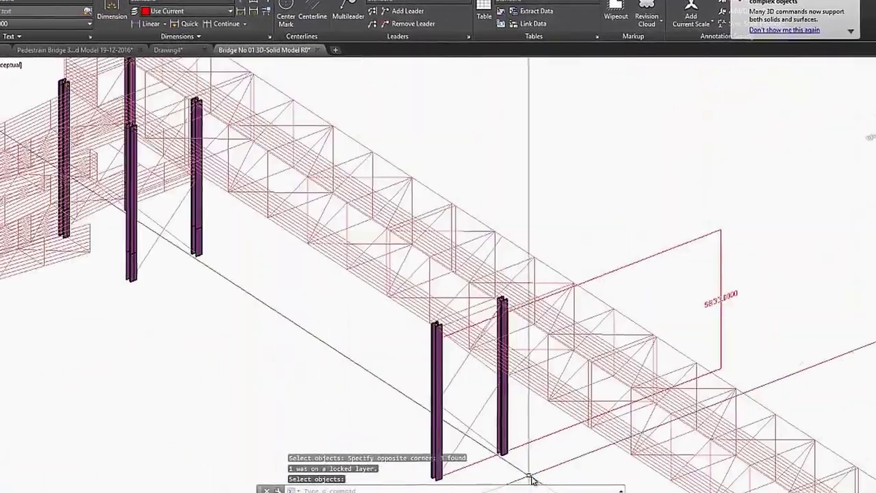
pyautogui.scroll(5, 326, 332)
pyautogui.scroll(4, 299, 311)
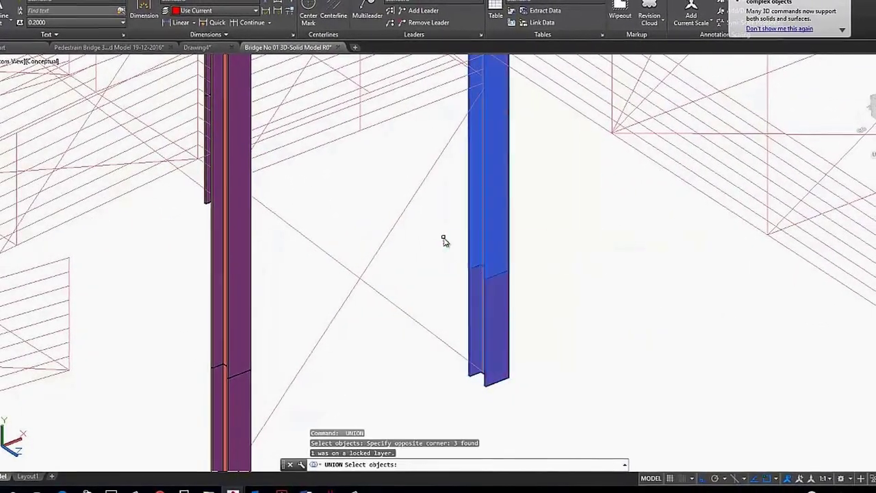
# Clear the selection, restart UNION and window-select the column pieces again.
pyautogui.press('Escape')
pyautogui.press('Return')
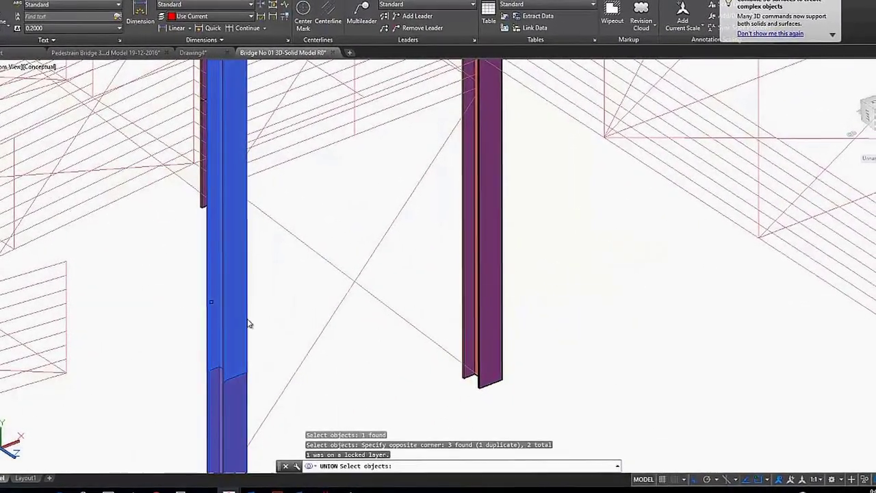
pyautogui.scroll(-5, 249, 324)
pyautogui.scroll(5, 323, 317)
pyautogui.scroll(-5, 307, 244)
pyautogui.scroll(5, 249, 303)
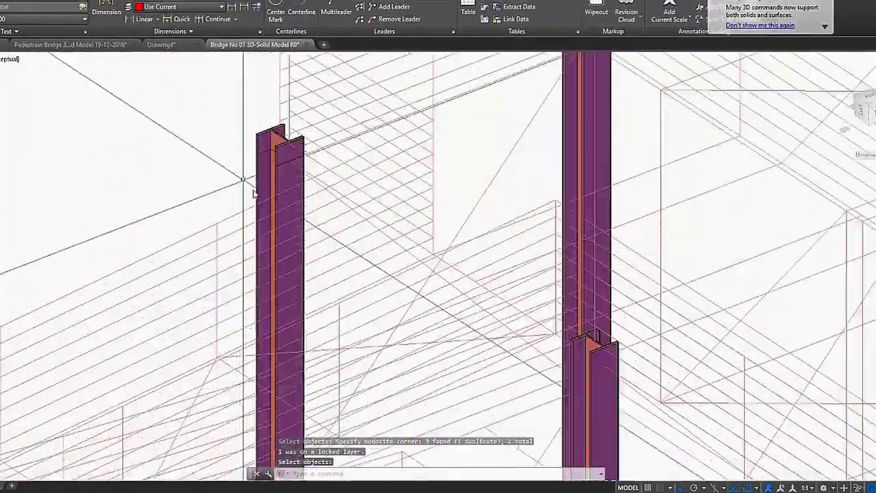
pyautogui.click(315, 255)
pyautogui.click(336, 297)
pyautogui.scroll(-5, 434, 244)
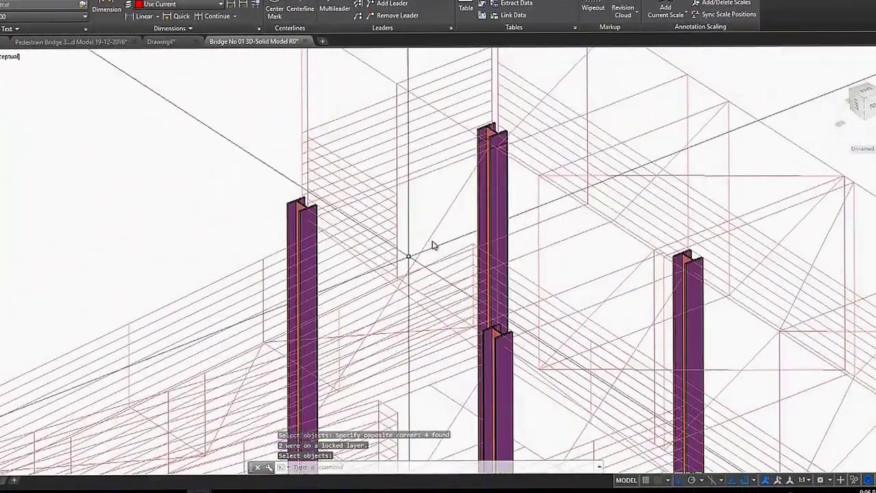
pyautogui.scroll(5, 504, 192)
pyautogui.click(469, 235)
pyautogui.scroll(-3, 395, 236)
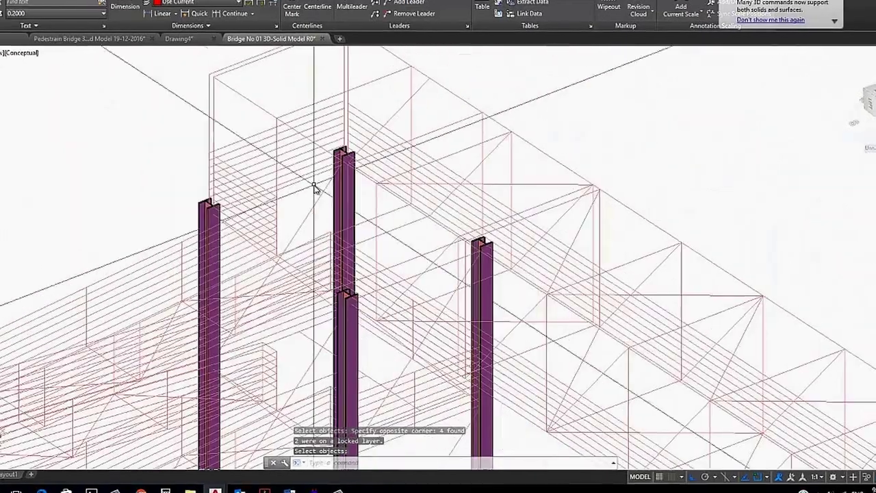
pyautogui.scroll(-3, 395, 236)
pyautogui.scroll(-2, 395, 236)
pyautogui.scroll(3, 596, 395)
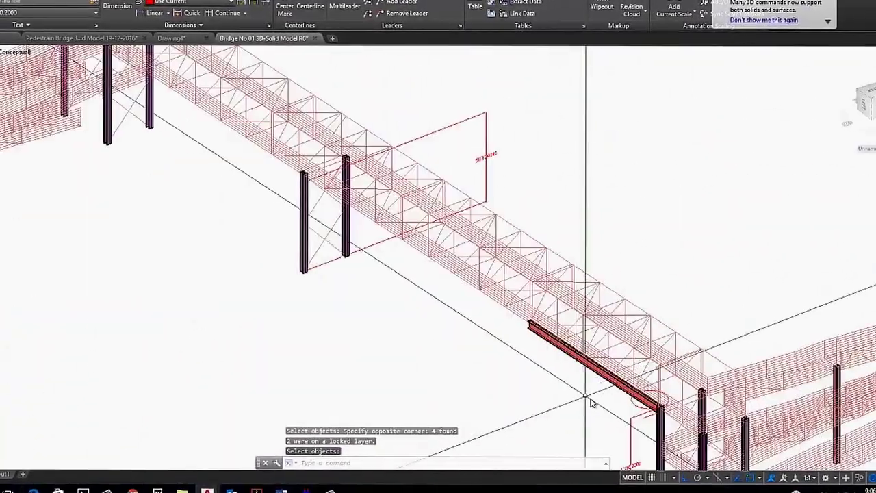
pyautogui.scroll(3, 590, 401)
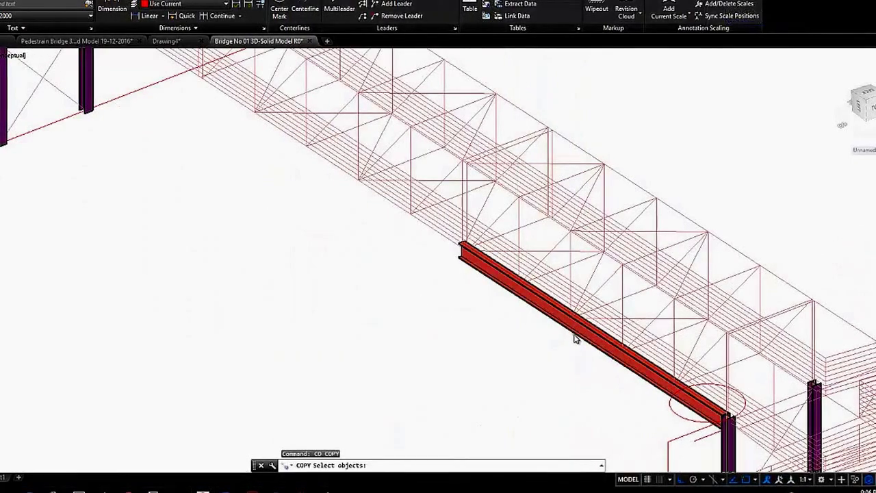
# Copy the red beam with its end corner as the base point.
pyautogui.scroll(5, 695, 426)
pyautogui.scroll(3, 798, 409)
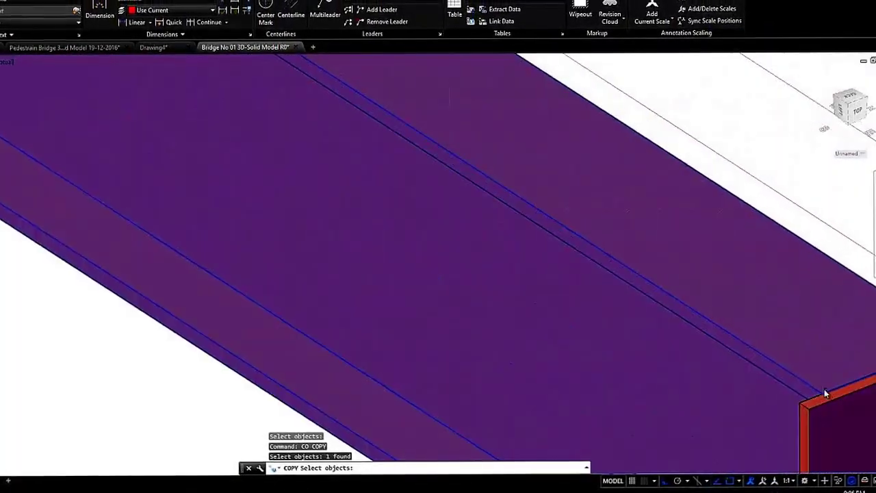
pyautogui.scroll(-2, 823, 388)
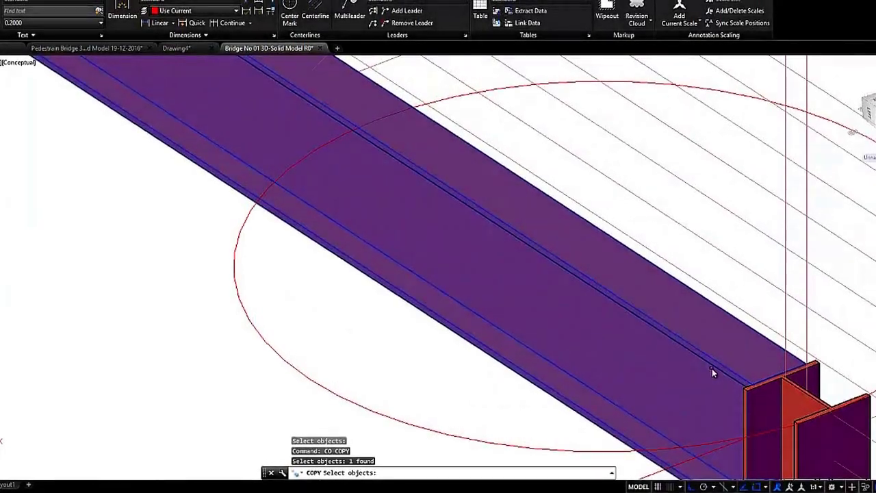
pyautogui.press('Return')
pyautogui.scroll(1, 753, 380)
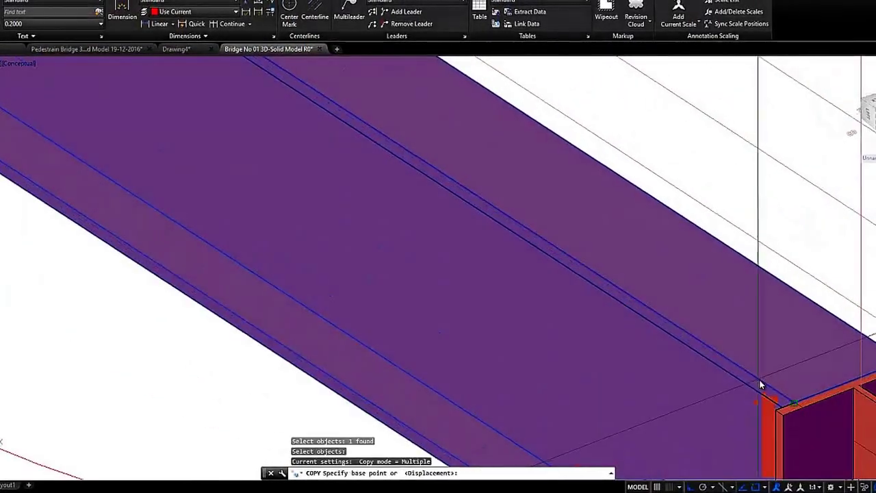
pyautogui.click(761, 383)
pyautogui.scroll(-4, 761, 384)
pyautogui.scroll(3, 479, 236)
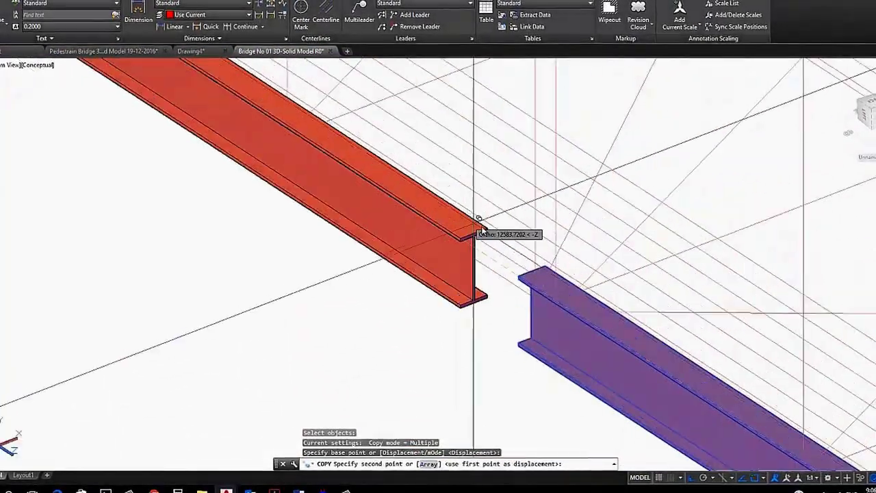
pyautogui.scroll(2, 534, 274)
# Place two beam copies end to end along the bridge and finish copying.
pyautogui.click(561, 368)
pyautogui.scroll(-2, 598, 401)
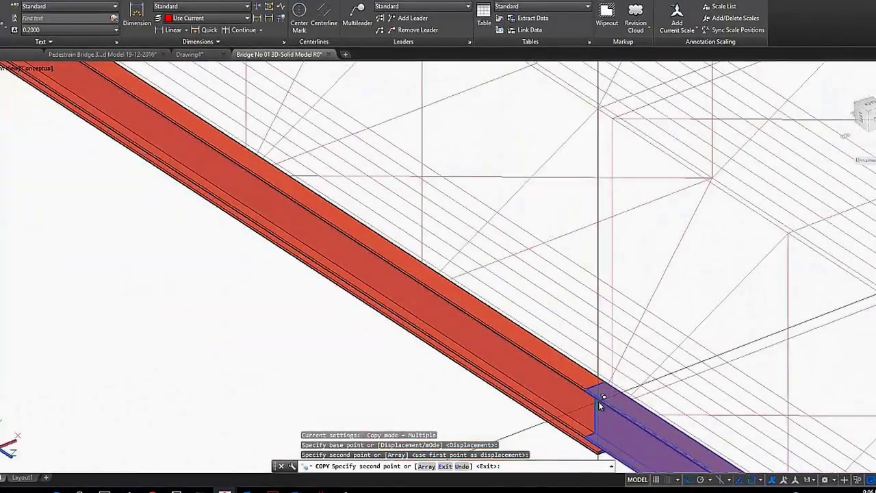
pyautogui.scroll(-2, 598, 401)
pyautogui.scroll(4, 246, 156)
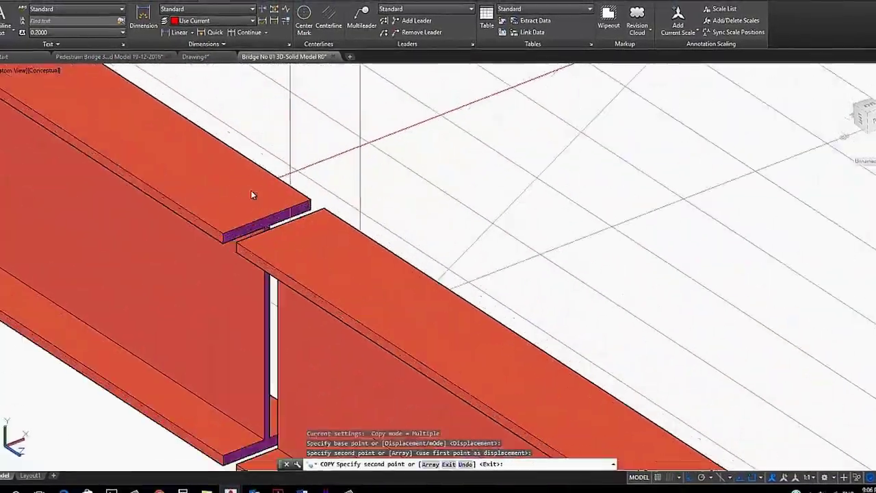
pyautogui.scroll(2, 250, 191)
pyautogui.click(244, 246)
pyautogui.scroll(-2, 445, 354)
pyautogui.scroll(-1, 447, 353)
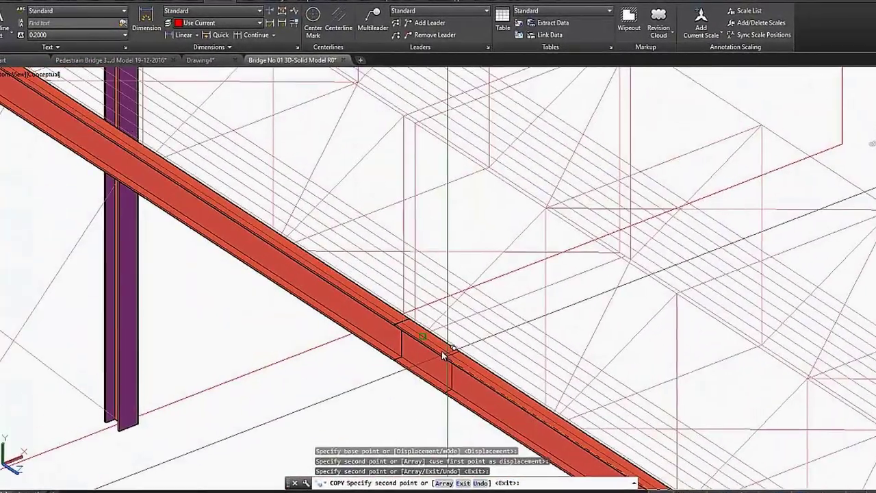
pyautogui.scroll(2, 411, 341)
pyautogui.scroll(2, 335, 301)
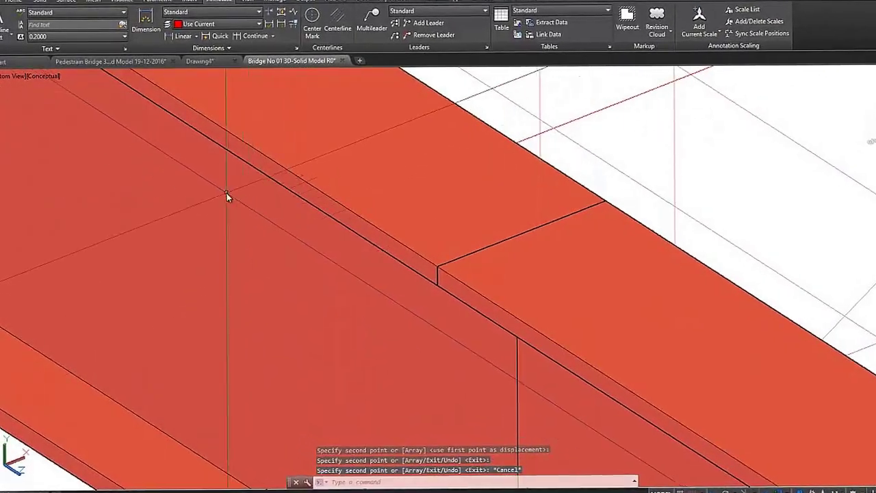
pyautogui.scroll(-2, 253, 260)
pyautogui.scroll(2, 294, 321)
pyautogui.scroll(1, 319, 351)
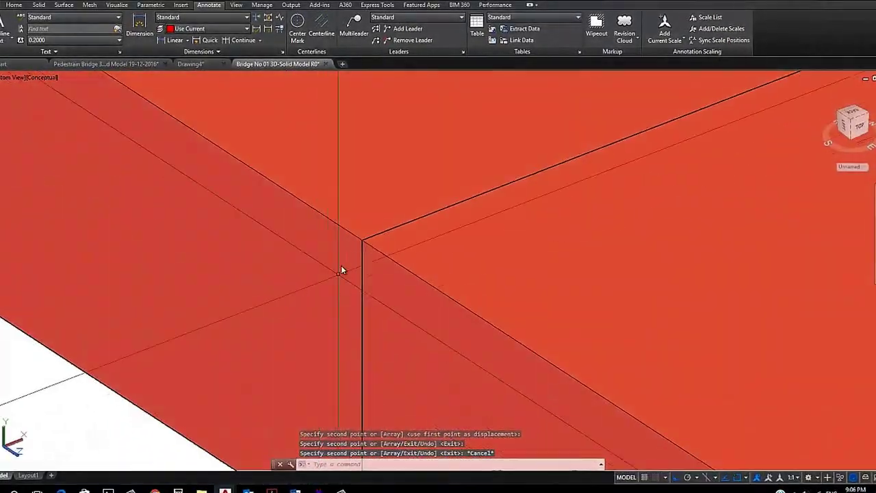
pyautogui.write('m')
pyautogui.press('Return')
# Move the copied beam corner-to-corner so it meets the neighbouring beam over the column.
pyautogui.click(310, 291)
pyautogui.press('Return')
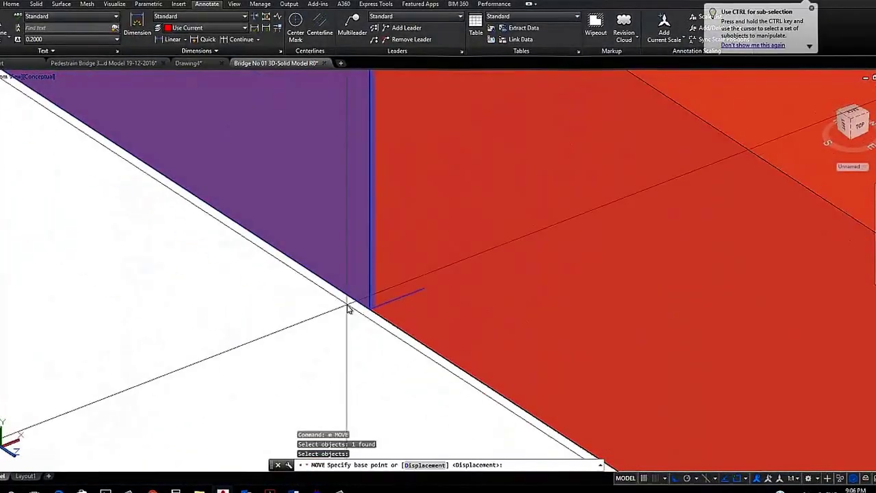
pyautogui.click(349, 304)
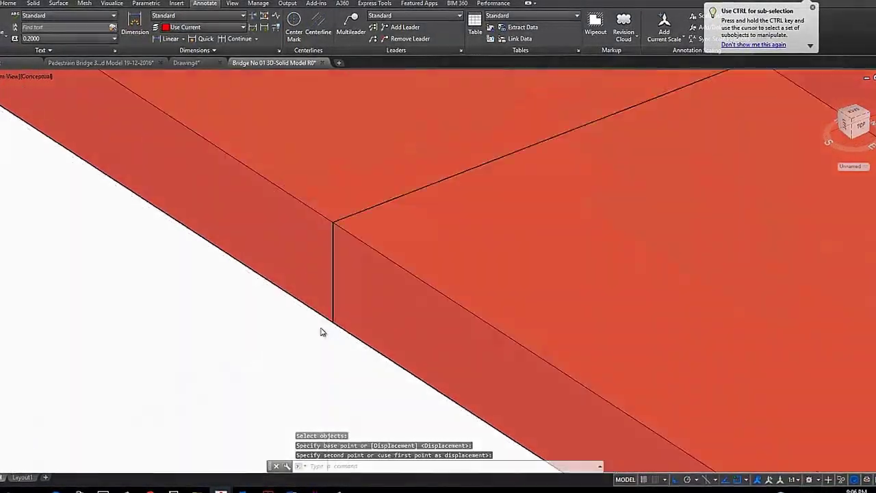
pyautogui.scroll(-2, 321, 332)
pyautogui.scroll(-3, 321, 243)
pyautogui.scroll(-2, 317, 270)
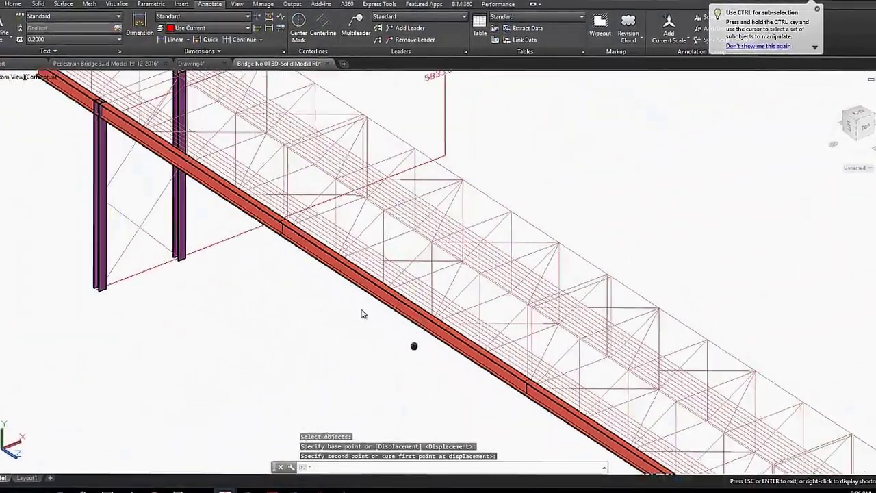
pyautogui.scroll(-2, 363, 314)
pyautogui.click(489, 376)
pyautogui.scroll(5, 342, 253)
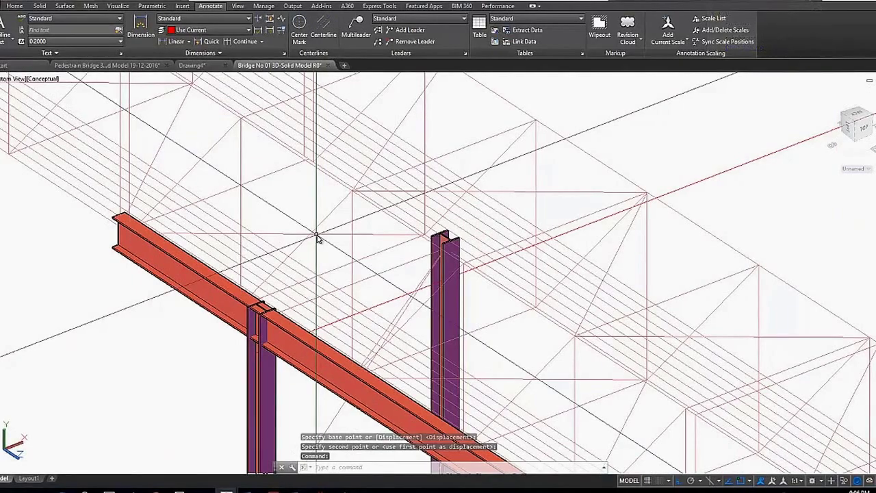
pyautogui.scroll(-3, 316, 236)
pyautogui.scroll(-3, 316, 237)
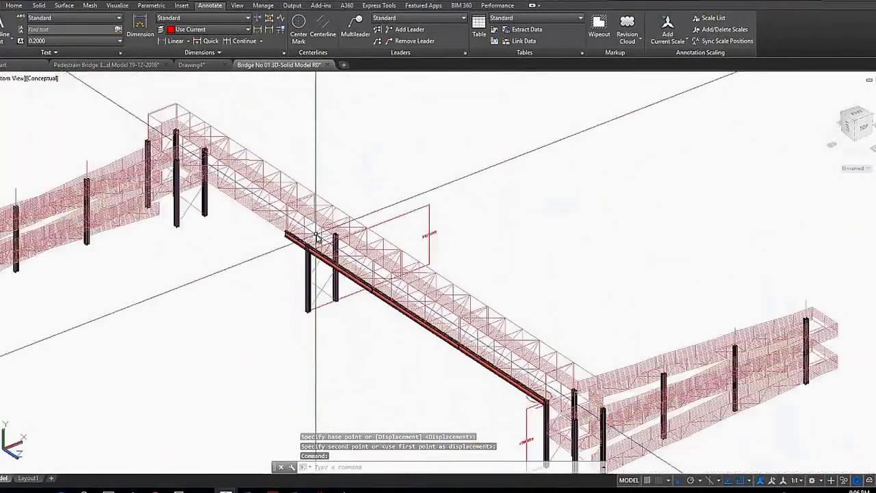
pyautogui.scroll(2, 304, 251)
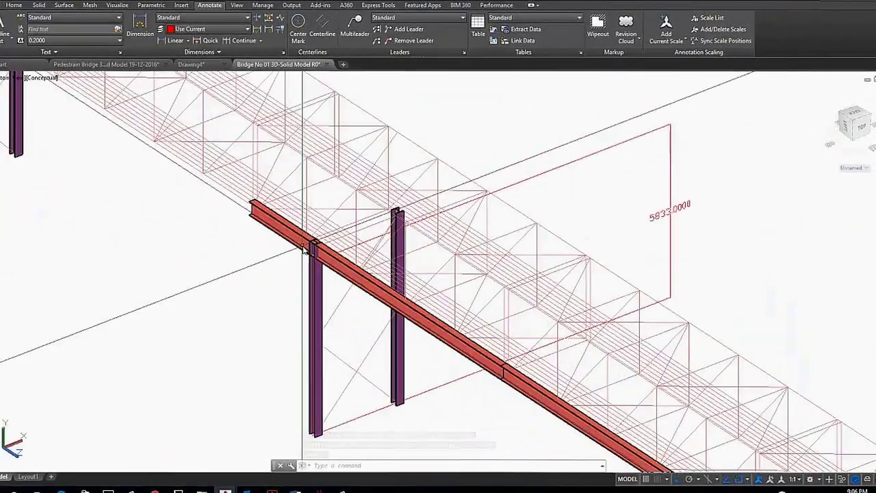
pyautogui.scroll(2, 304, 251)
pyautogui.scroll(2, 303, 244)
pyautogui.scroll(2, 303, 244)
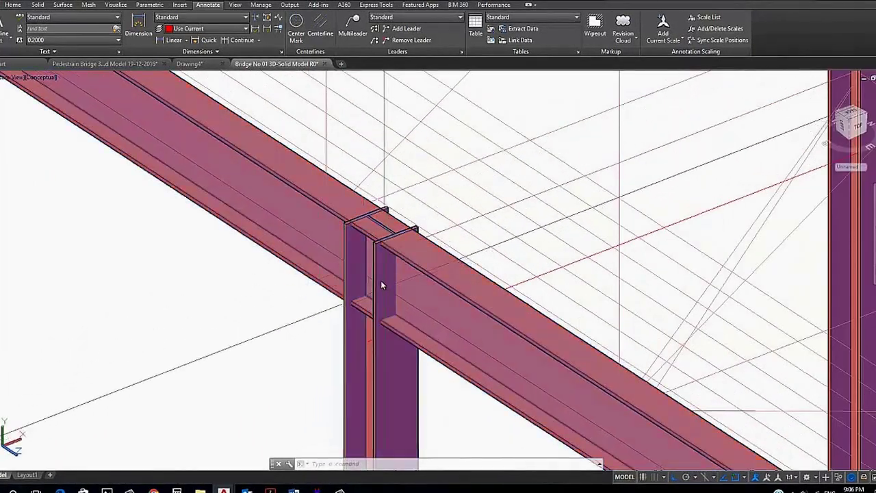
pyautogui.write('c')
# Move the orange beam's end from its corner onto the circle's corner point.
pyautogui.press('Return')
pyautogui.click(343, 203)
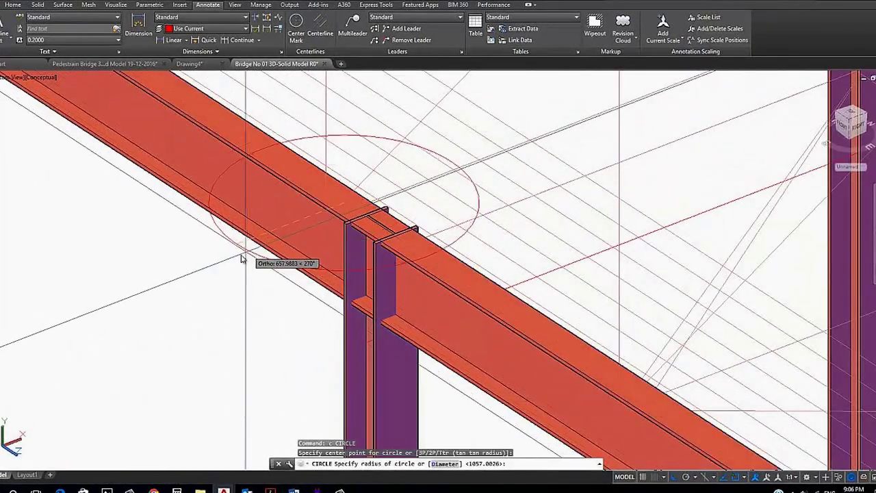
pyautogui.write('m')
pyautogui.moveTo(252, 249); pyautogui.dragTo(230, 261)
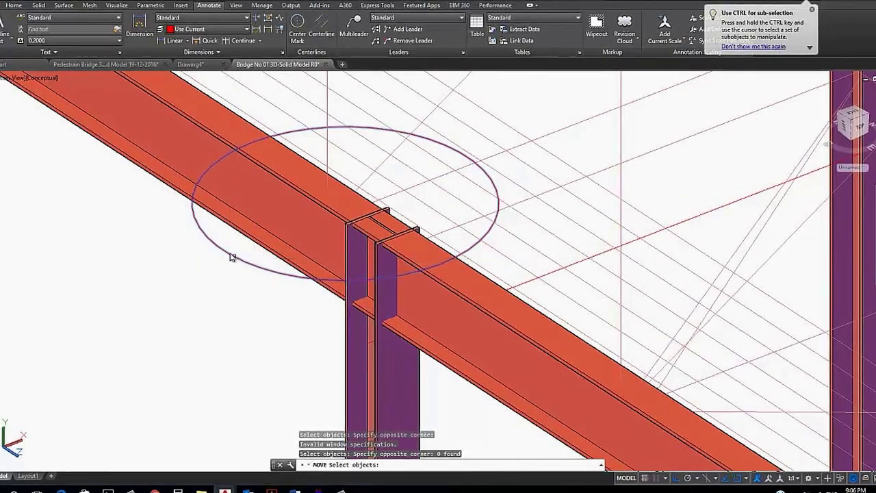
pyautogui.scroll(-3, 230, 255)
pyautogui.scroll(2, 267, 236)
pyautogui.scroll(1, 268, 236)
pyautogui.click(268, 233)
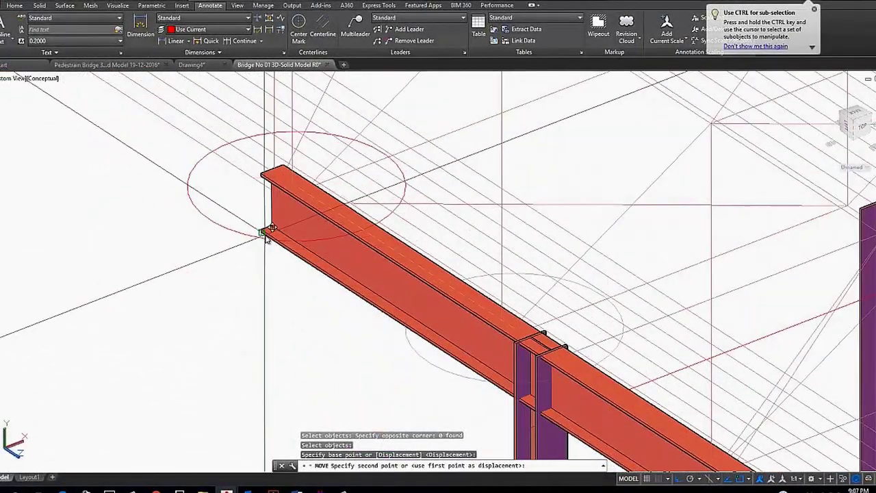
pyautogui.scroll(2, 267, 236)
pyautogui.click(266, 218)
pyautogui.scroll(-3, 266, 218)
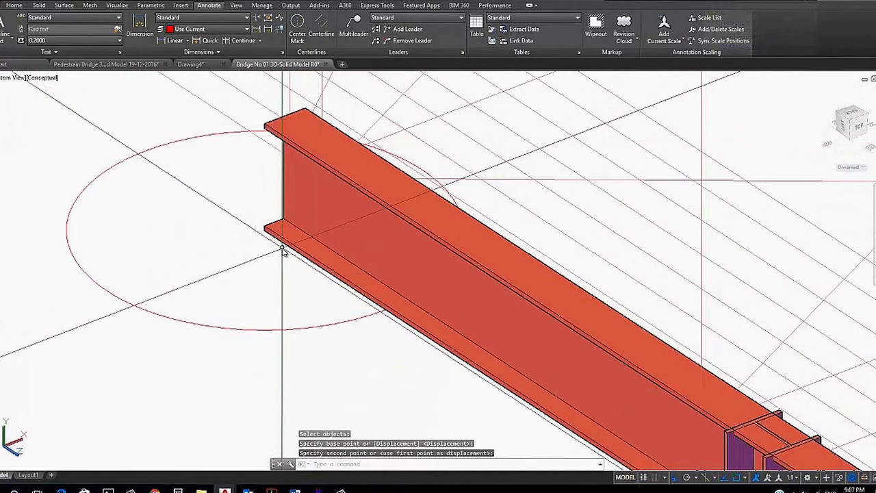
pyautogui.scroll(-2, 280, 239)
pyautogui.write('SLICE')
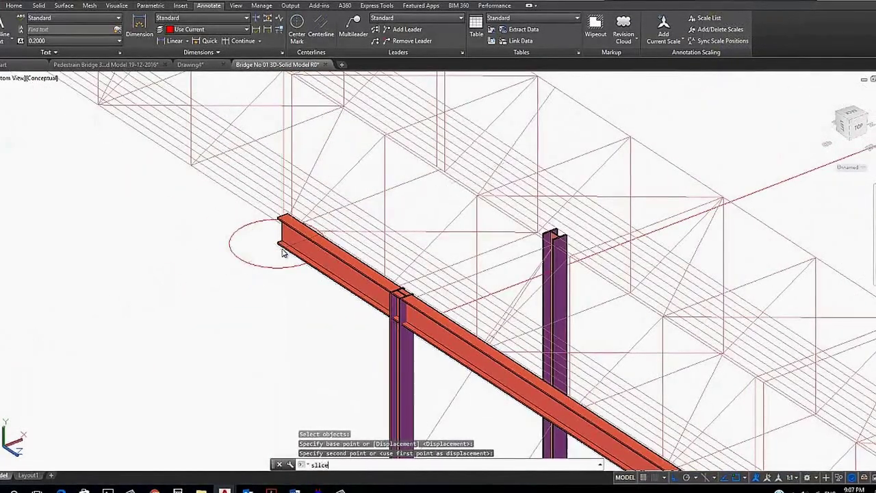
# Slice the two columns along the circle's plane, keeping both sides.
pyautogui.click(556, 303)
pyautogui.press('Return')
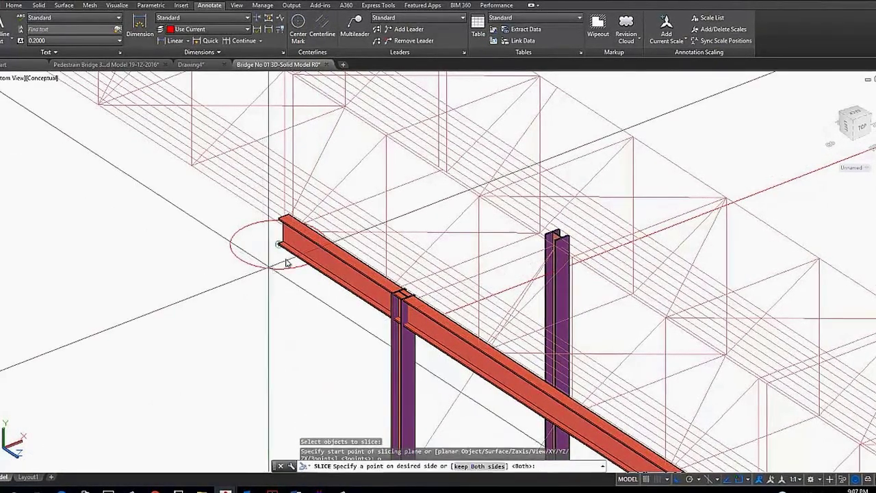
pyautogui.scroll(-4, 286, 264)
pyautogui.press('Return')
pyautogui.scroll(6, 336, 260)
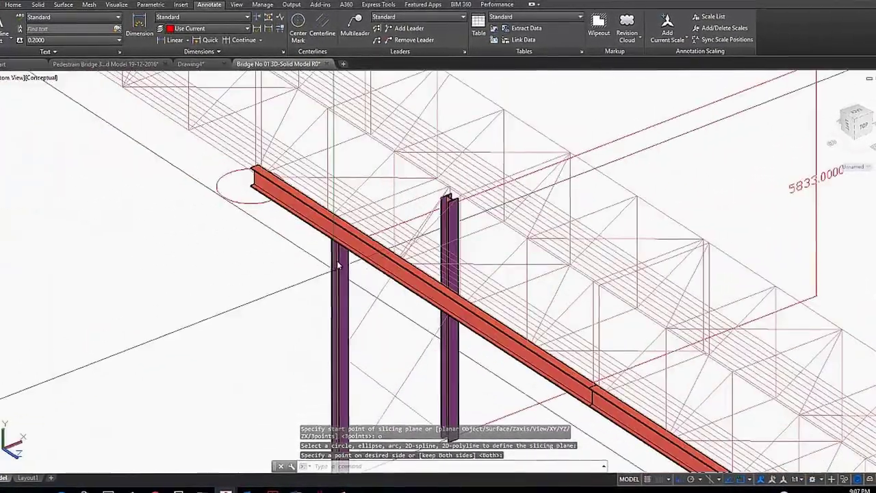
pyautogui.scroll(-3, 336, 247)
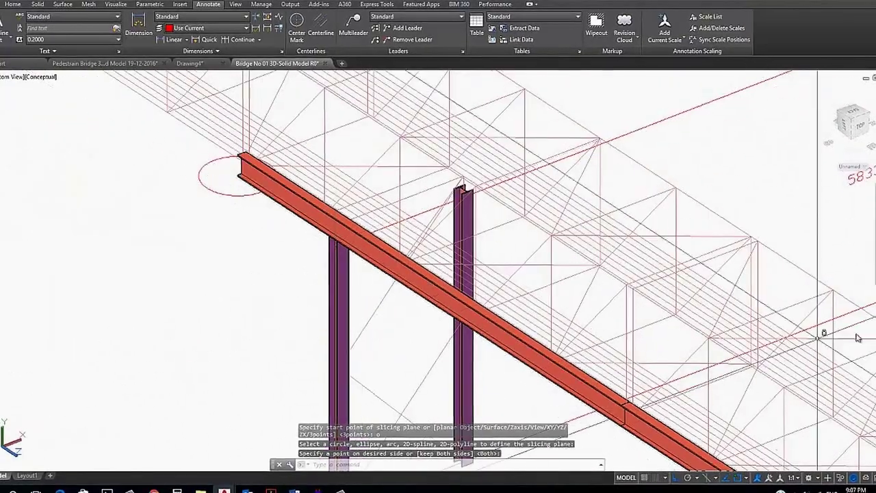
# Orbit the model to look along the truss, then leave orbit mode.
pyautogui.moveTo(403, 312)
pyautogui.mouseDown()
pyautogui.moveTo(477, 312)
pyautogui.moveTo(470, 305)
pyautogui.moveTo(310, 317)
pyautogui.mouseUp()
pyautogui.rightClick(317, 276)
pyautogui.click(327, 291)
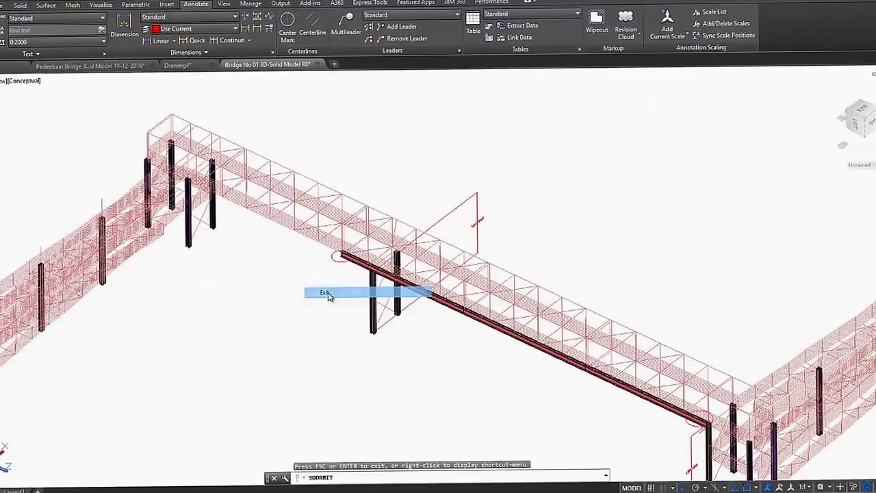
pyautogui.scroll(5, 385, 293)
# Copy the beam segment, using its end point as the base point.
pyautogui.write('co')
pyautogui.press('Return')
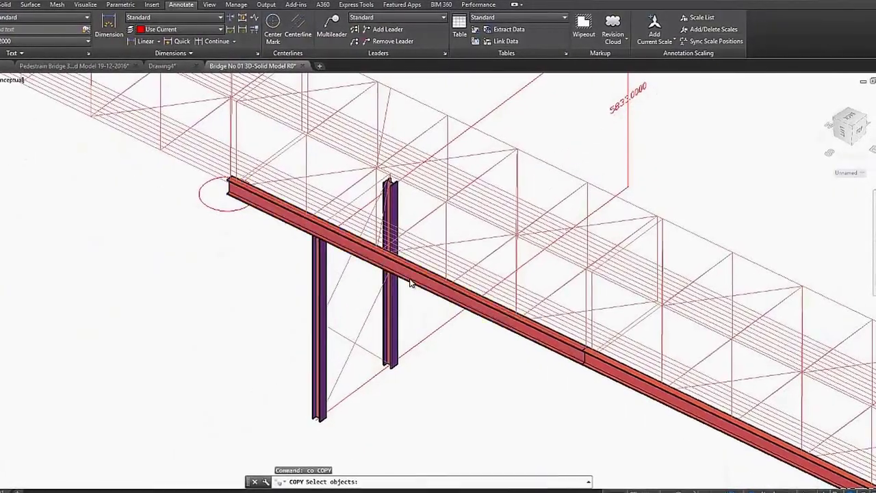
pyautogui.click(410, 286)
pyautogui.scroll(3, 587, 353)
pyautogui.scroll(3, 581, 351)
pyautogui.scroll(2, 479, 376)
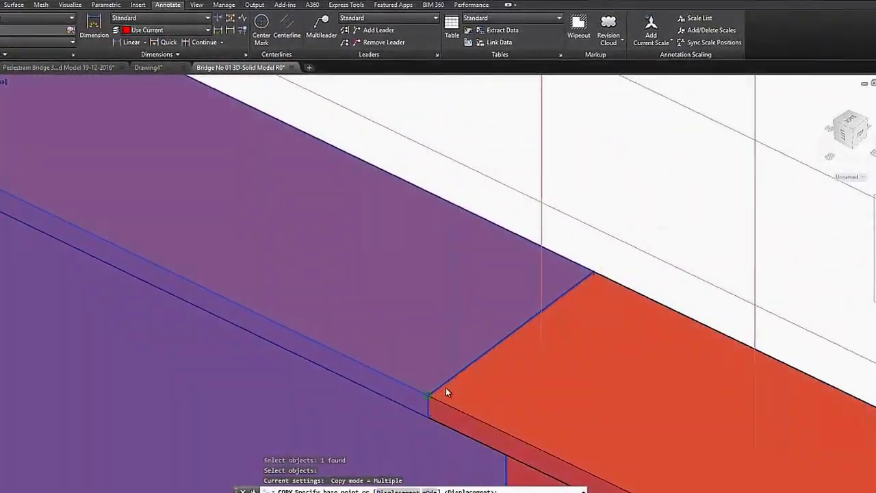
pyautogui.click(446, 392)
pyautogui.scroll(-3, 445, 392)
pyautogui.scroll(-3, 609, 408)
pyautogui.scroll(-2, 588, 399)
pyautogui.scroll(-1, 404, 312)
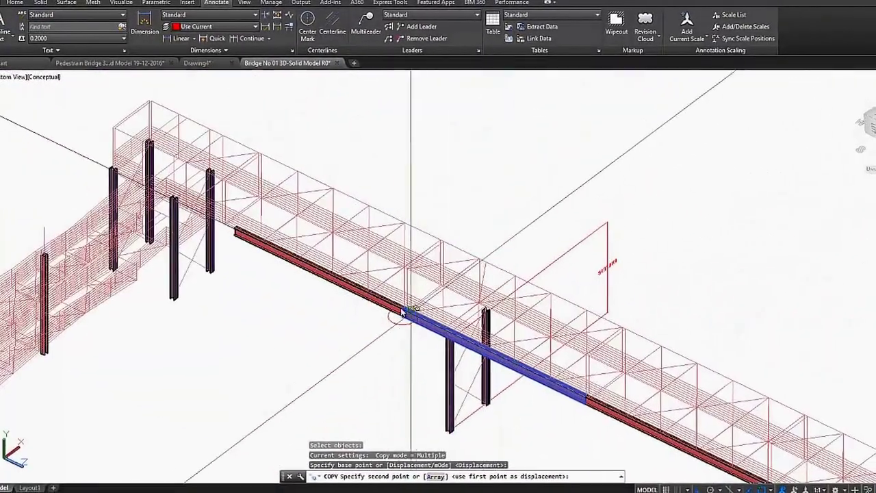
pyautogui.scroll(3, 404, 311)
pyautogui.scroll(2, 411, 303)
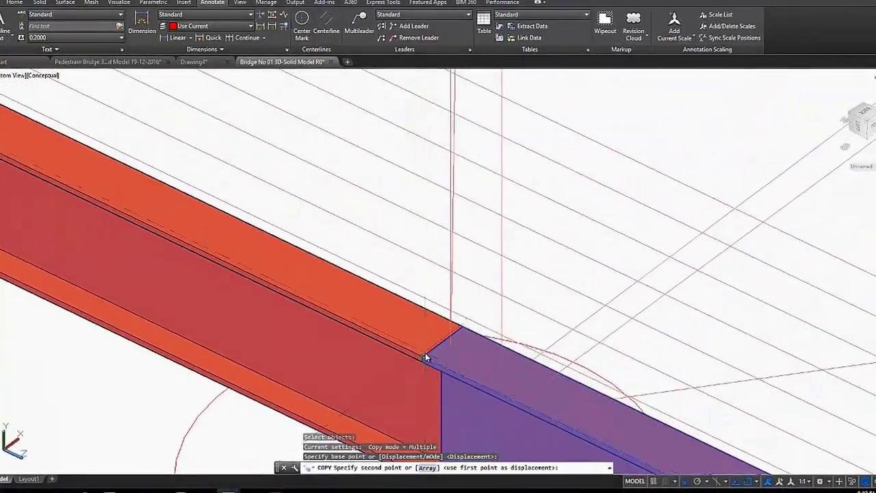
# Place two copies end to end at the beam junction and the next endpoint.
pyautogui.click(425, 357)
pyautogui.scroll(-3, 510, 370)
pyautogui.scroll(-2, 506, 370)
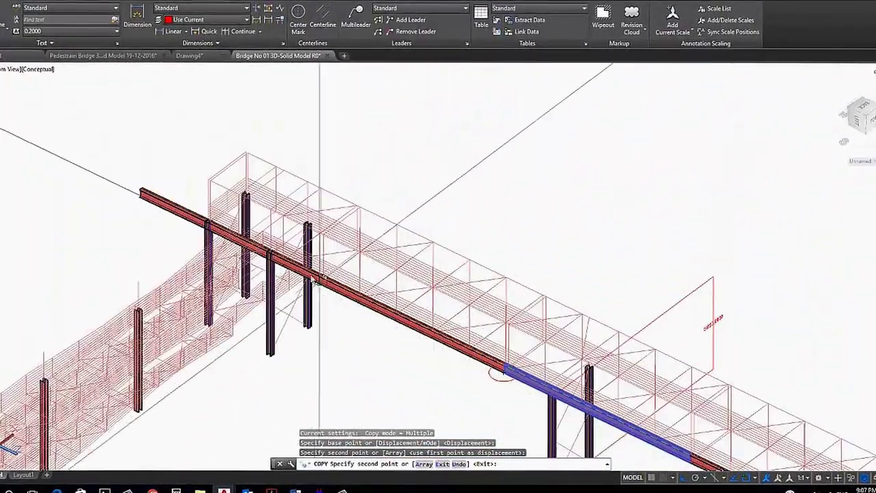
pyautogui.scroll(3, 318, 281)
pyautogui.scroll(2, 335, 284)
pyautogui.scroll(1, 350, 287)
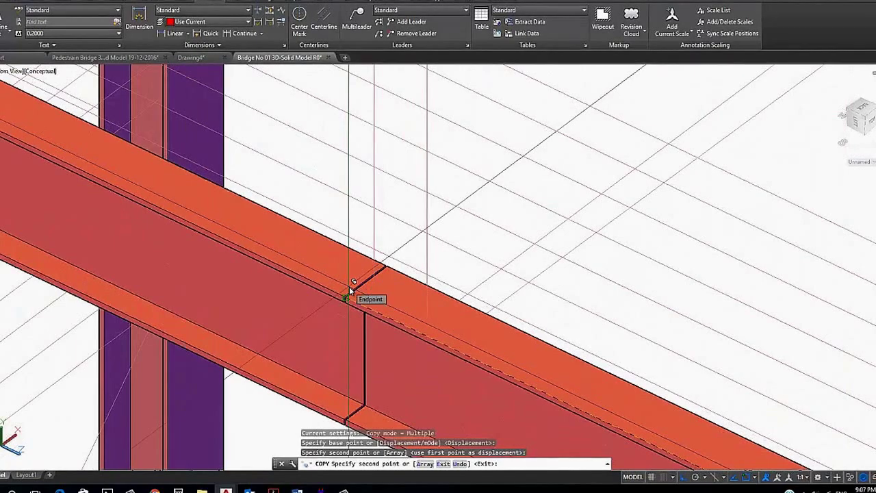
pyautogui.click(350, 289)
pyautogui.scroll(-3, 356, 288)
pyautogui.scroll(-2, 356, 290)
pyautogui.scroll(-2, 356, 291)
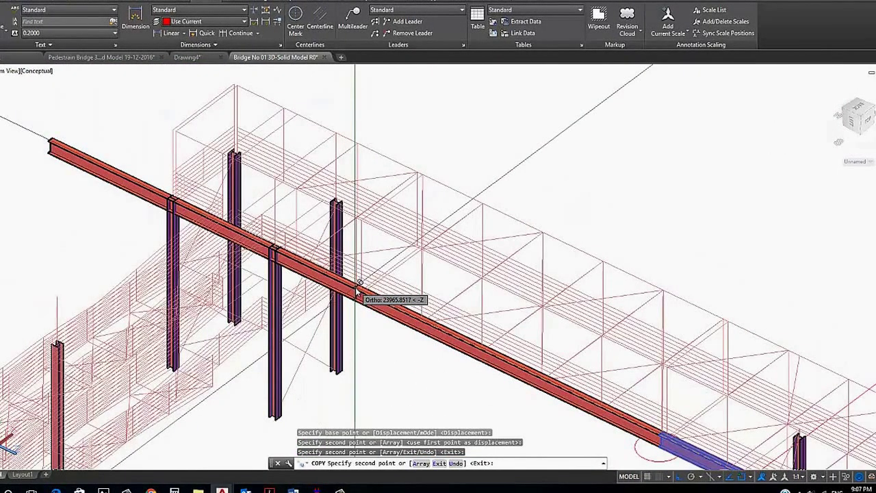
pyautogui.press('Escape')
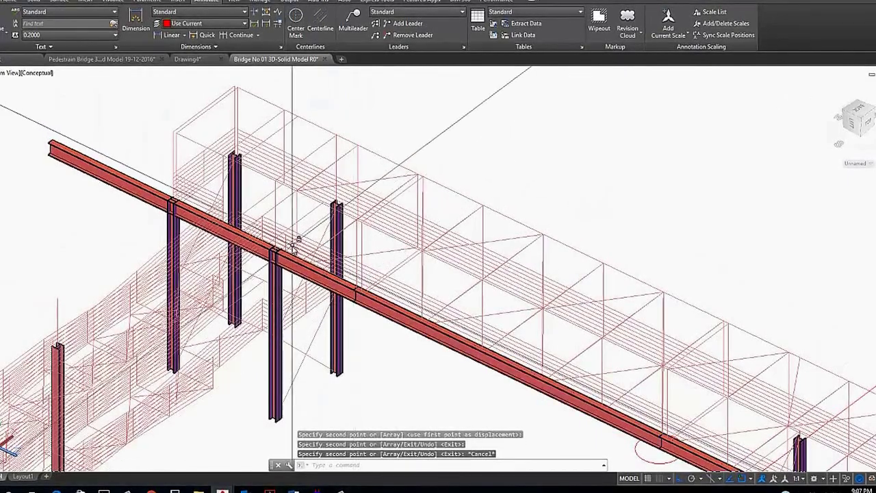
# Orbit to a near-front view of the beam, then back to an angled view.
pyautogui.scroll(-2, 293, 250)
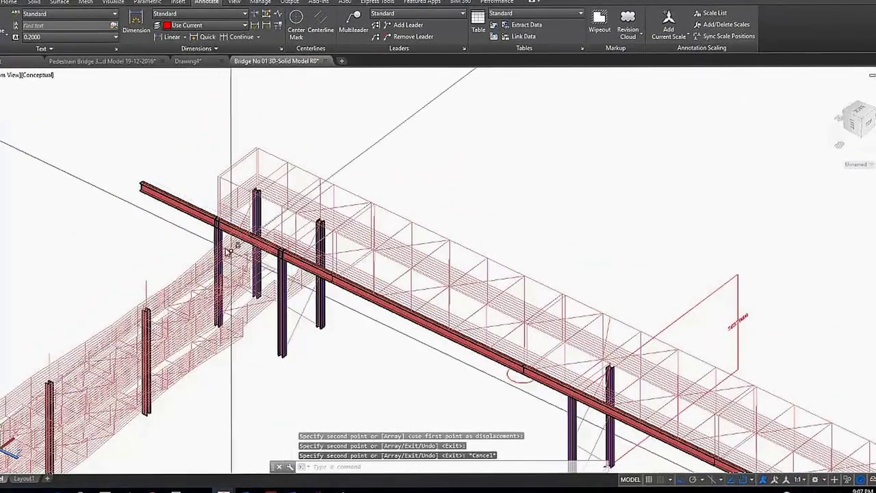
pyautogui.scroll(3, 215, 239)
pyautogui.keyDown('shift'); pyautogui.moveTo(223, 228); pyautogui.dragTo(433, 261, button='middle'); pyautogui.keyUp('shift')
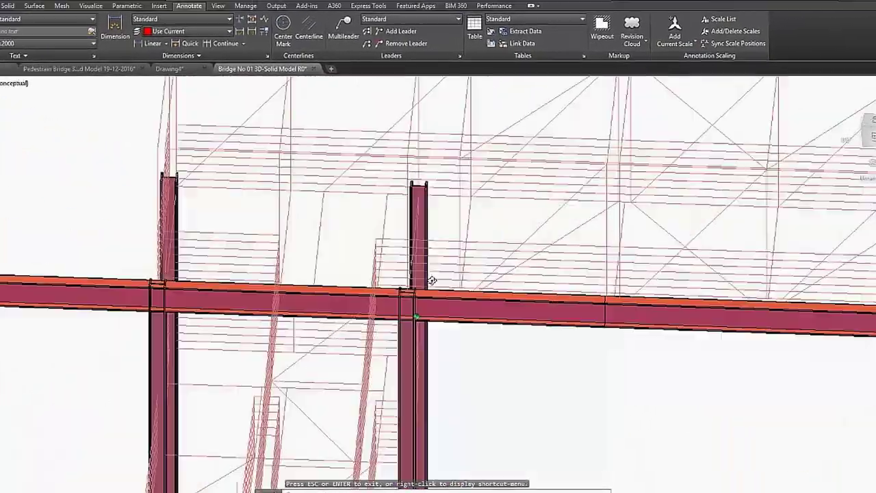
pyautogui.moveTo(432, 280); pyautogui.dragTo(360, 265)
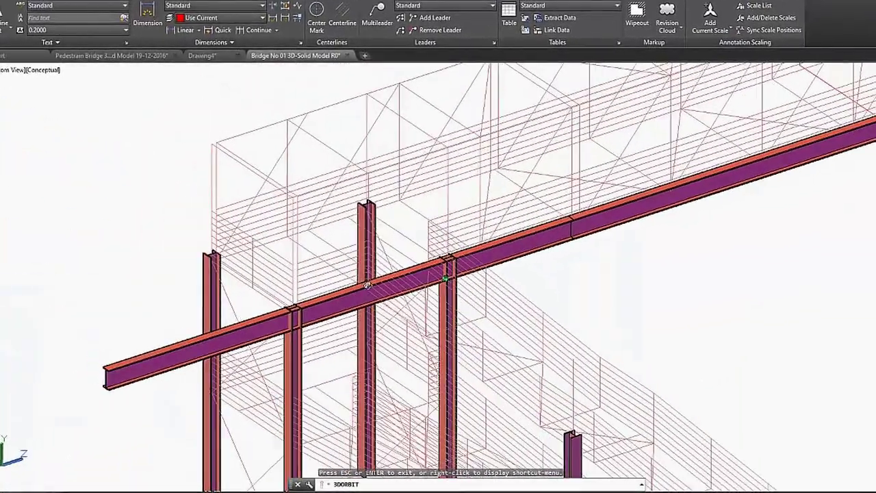
# Draw a circle centred at the beam–column joint.
pyautogui.rightClick(360, 265)
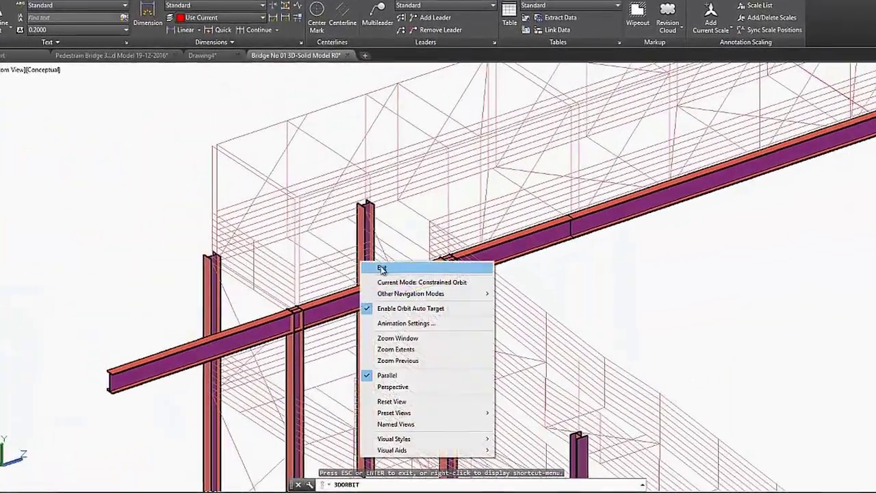
pyautogui.scroll(3, 298, 353)
pyautogui.scroll(3, 264, 346)
pyautogui.press('Escape')
pyautogui.write('c')
pyautogui.press('Return')
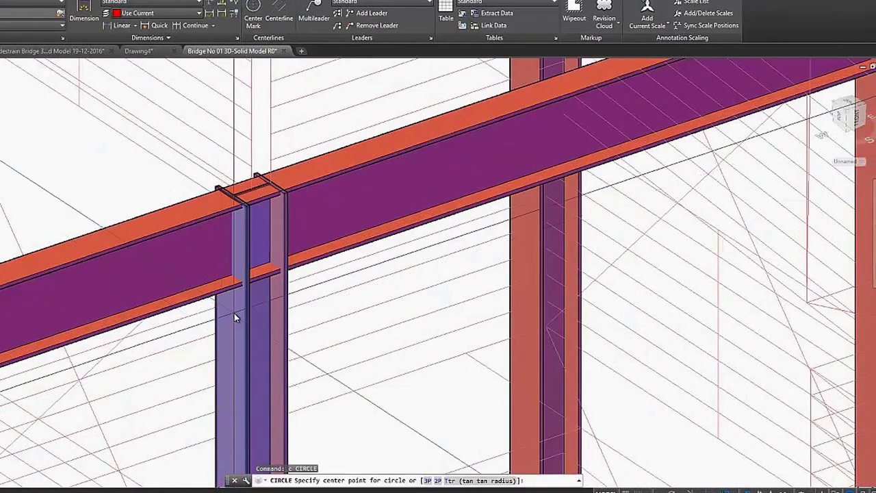
pyautogui.click(234, 312)
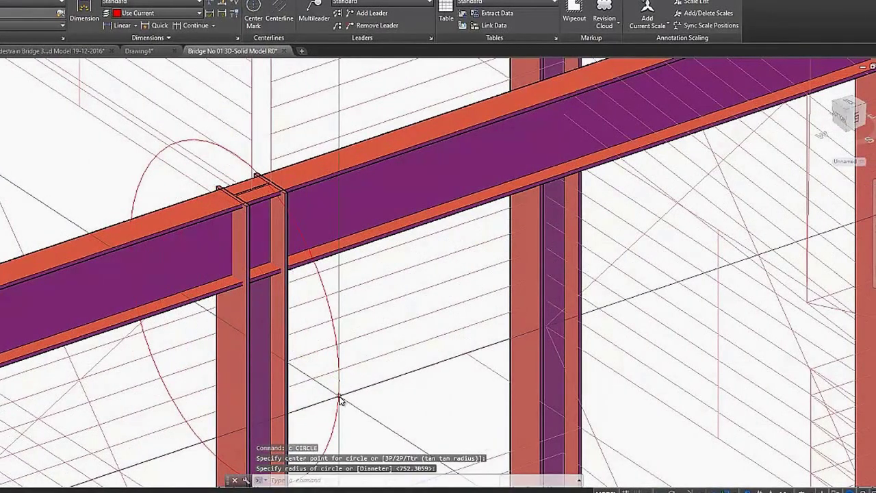
# Slice the beam along the circle, keeping the part on the column side.
pyautogui.click(212, 266)
pyautogui.press('Return')
pyautogui.write('o')
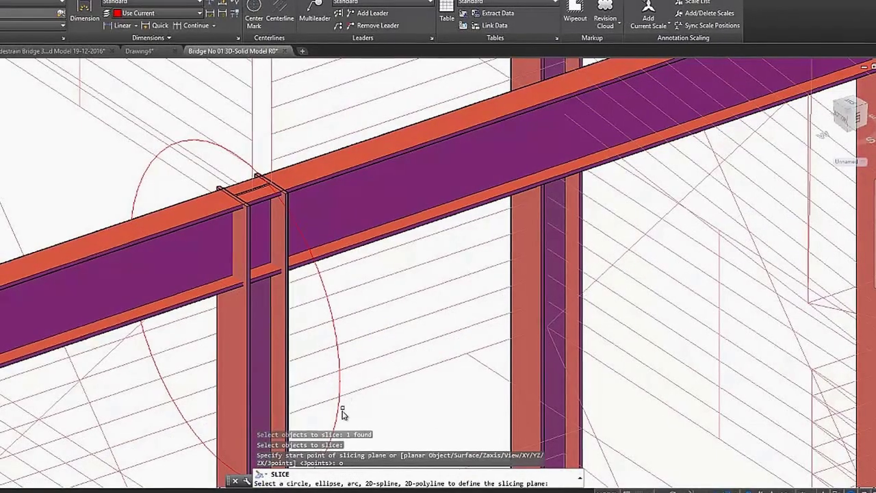
pyautogui.click(301, 222)
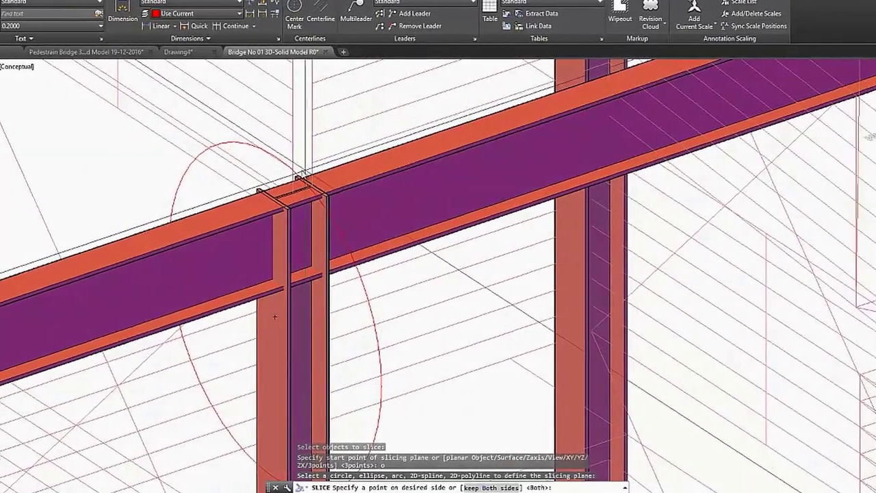
pyautogui.click(327, 220)
pyautogui.scroll(-5, 275, 205)
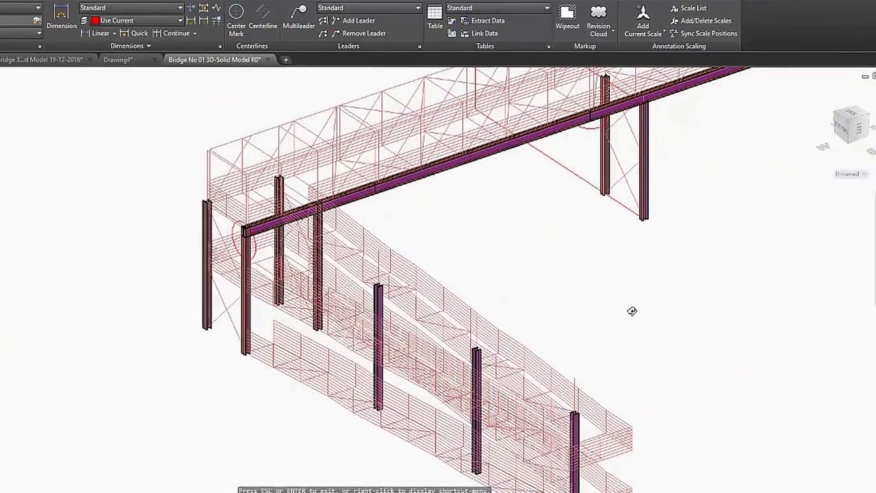
# Orbit to a near-horizontal side view of the whole bridge frame.
pyautogui.moveTo(631, 308)
pyautogui.keyDown('shift'); pyautogui.mouseDown(button='middle')
pyautogui.moveTo(517, 313)
pyautogui.moveTo(479, 324)
pyautogui.moveTo(332, 247)
pyautogui.moveTo(566, 359)
pyautogui.mouseUp(button='middle'); pyautogui.keyUp('shift')
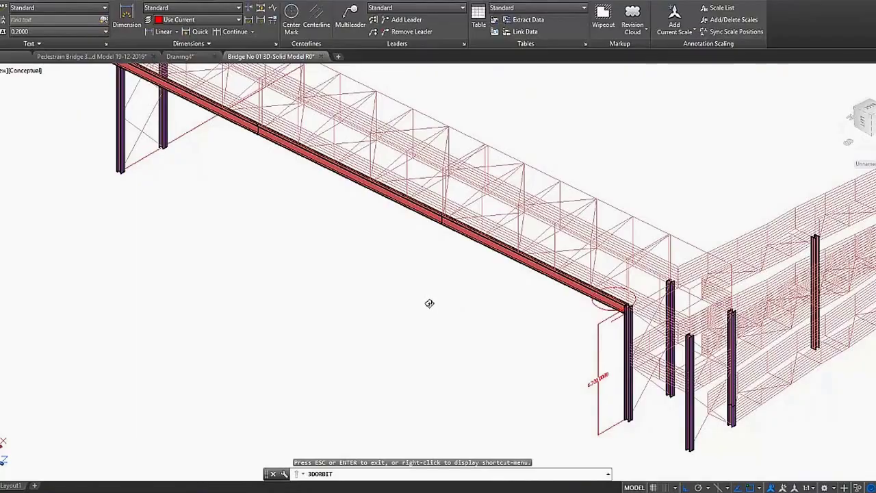
pyautogui.moveTo(432, 307)
pyautogui.mouseDown()
pyautogui.moveTo(518, 309)
pyautogui.moveTo(537, 295)
pyautogui.moveTo(516, 301)
pyautogui.mouseUp()
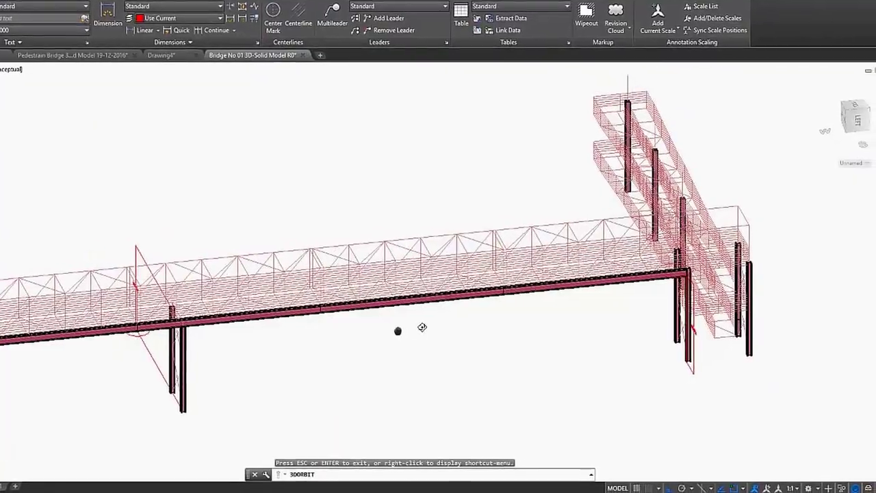
pyautogui.scroll(1, 667, 289)
pyautogui.scroll(1, 667, 289)
pyautogui.scroll(2, 667, 289)
# Orbit around the right-hand supports and leave orbit mode.
pyautogui.scroll(2, 667, 289)
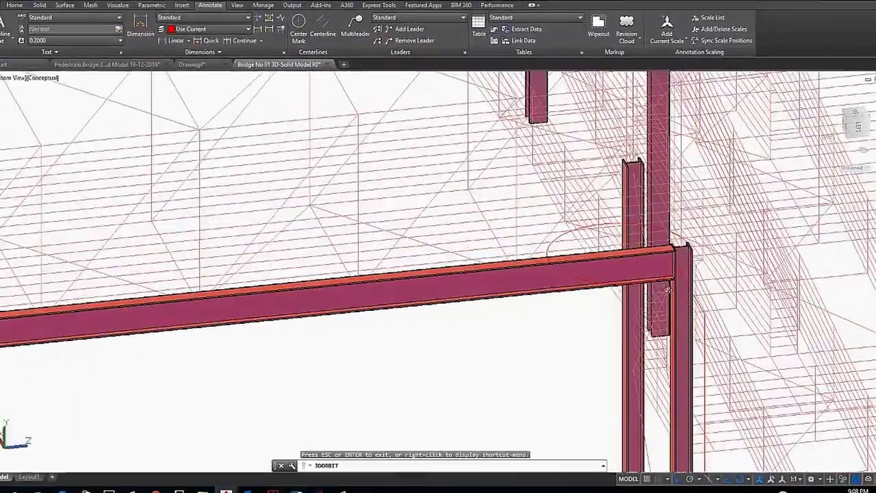
pyautogui.moveTo(667, 288); pyautogui.dragTo(631, 292)
pyautogui.rightClick(631, 292)
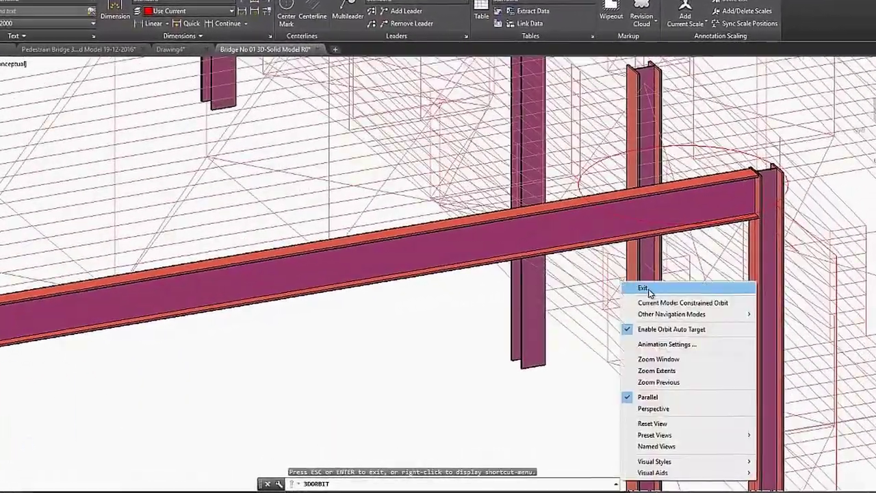
pyautogui.click(643, 288)
# Move the deck beam so its end sits against the column.
pyautogui.write('m')
pyautogui.press('Return')
pyautogui.click(685, 236)
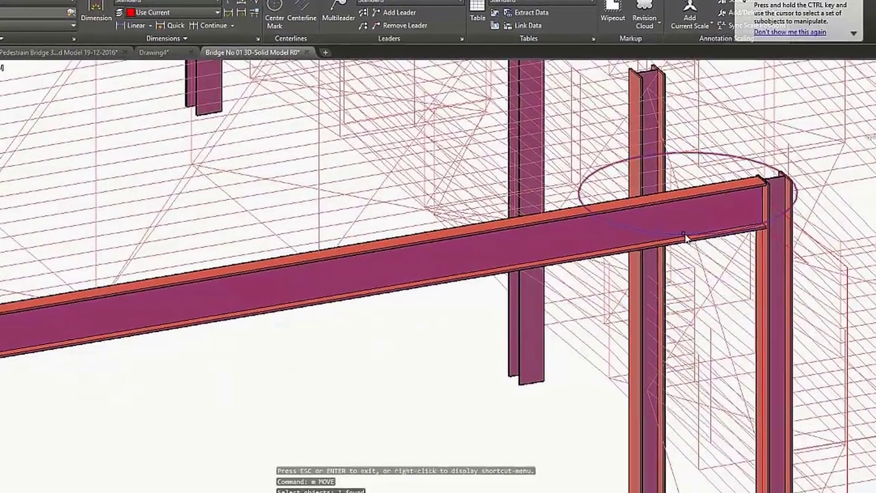
pyautogui.scroll(1, 752, 212)
pyautogui.scroll(1, 787, 213)
pyautogui.scroll(2, 814, 216)
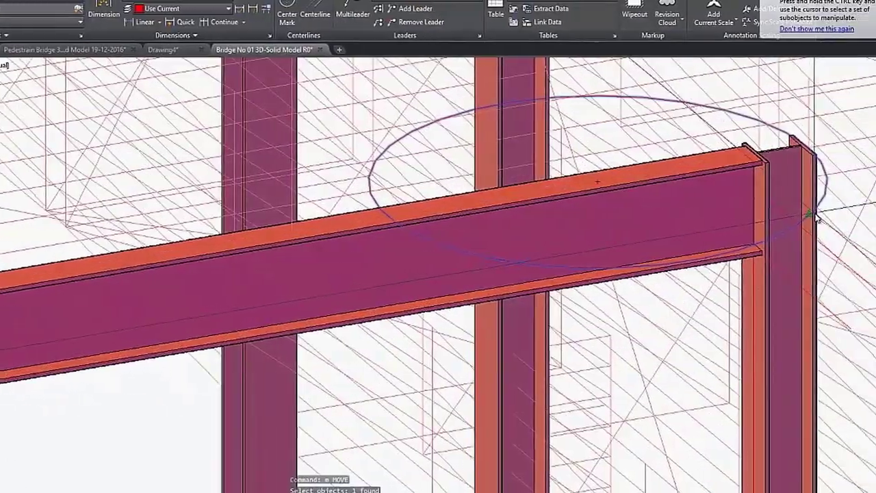
pyautogui.scroll(2, 753, 233)
pyautogui.press('Return')
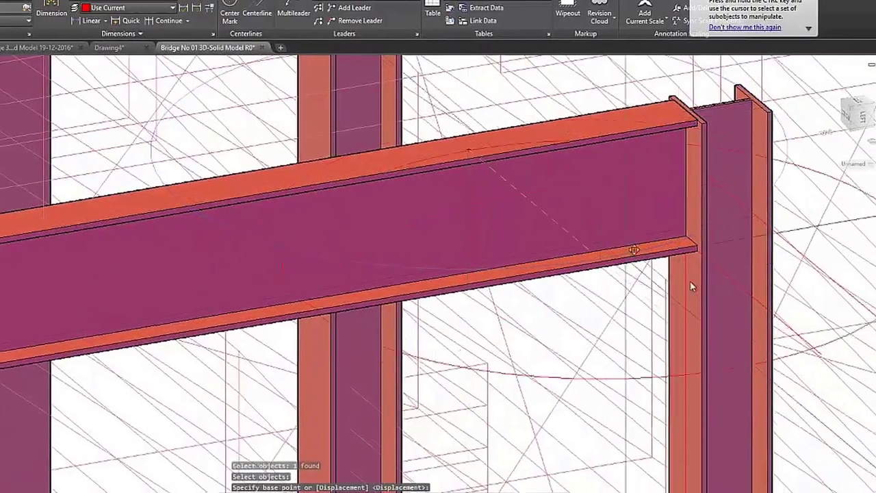
pyautogui.scroll(2, 691, 287)
pyautogui.click(694, 250)
pyautogui.scroll(-3, 643, 236)
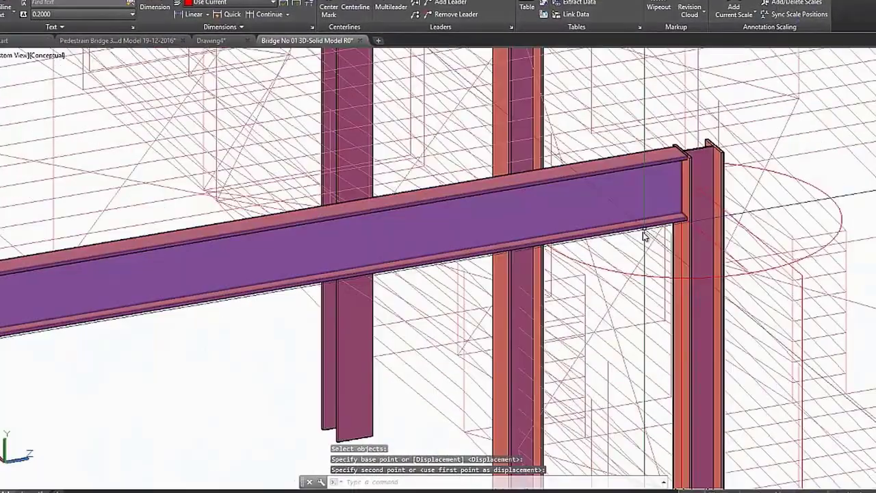
pyautogui.click(640, 231)
# Slice the end columns using the red circle's plane as the cutting object.
pyautogui.write('slice')
pyautogui.press('Return')
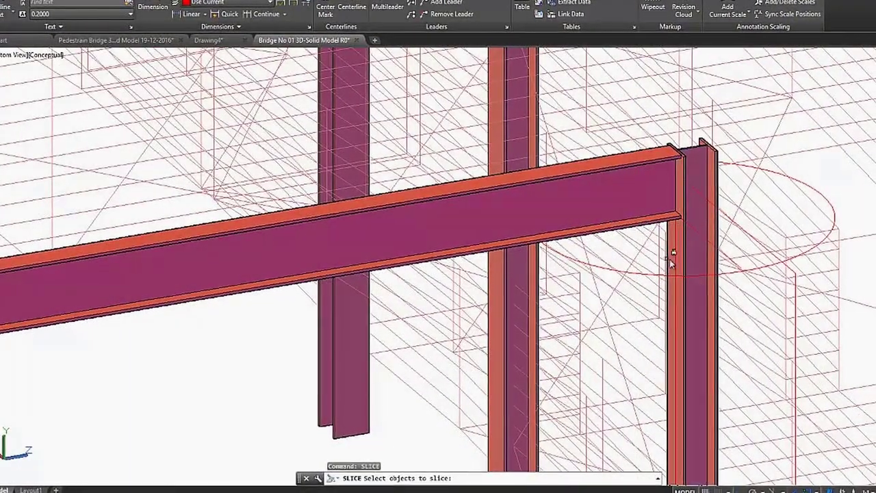
pyautogui.click(672, 264)
pyautogui.scroll(-3, 667, 260)
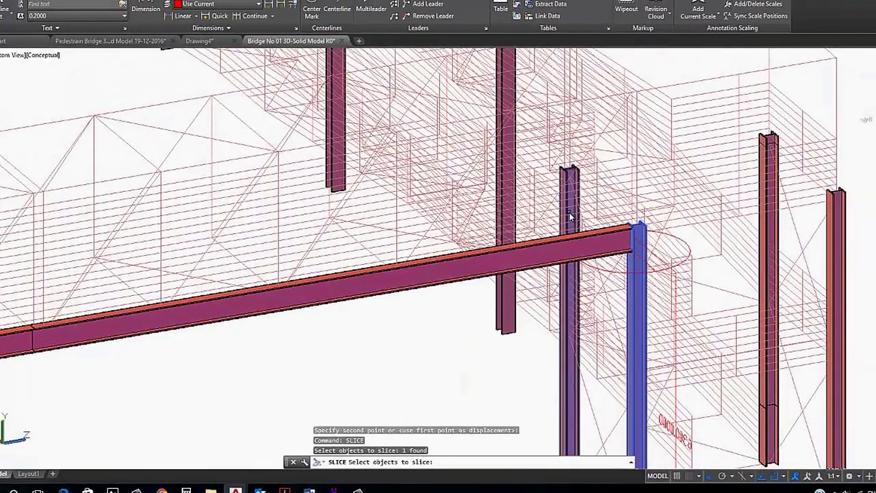
pyautogui.click(570, 218)
pyautogui.click(768, 219)
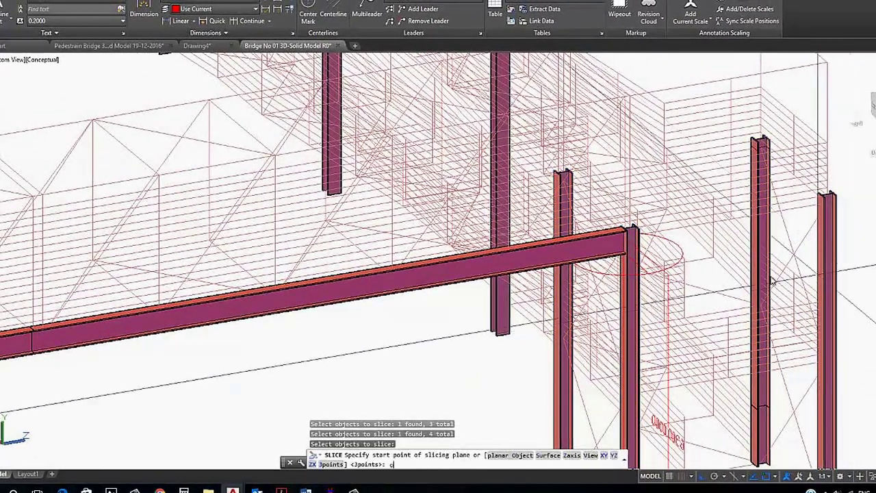
pyautogui.press('Return')
pyautogui.click(678, 251)
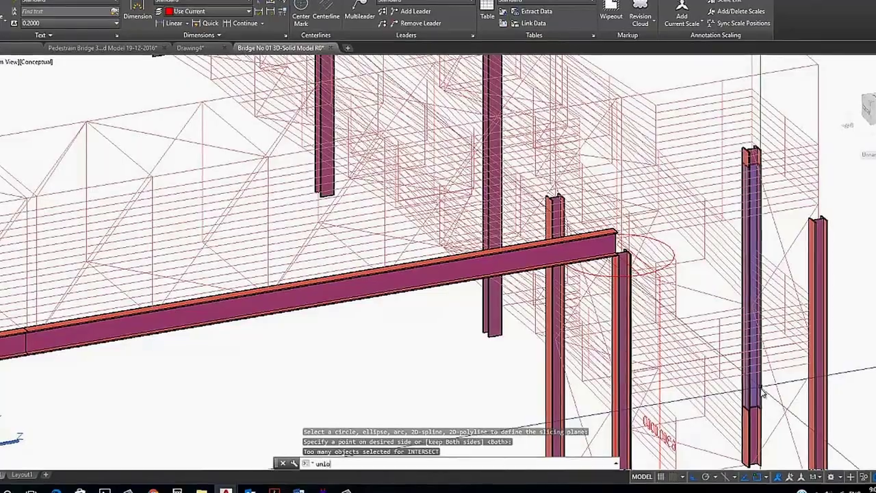
# Union the two split column pieces into one solid.
pyautogui.press('Return')
pyautogui.scroll(5, 763, 391)
pyautogui.click(780, 342)
pyautogui.click(752, 359)
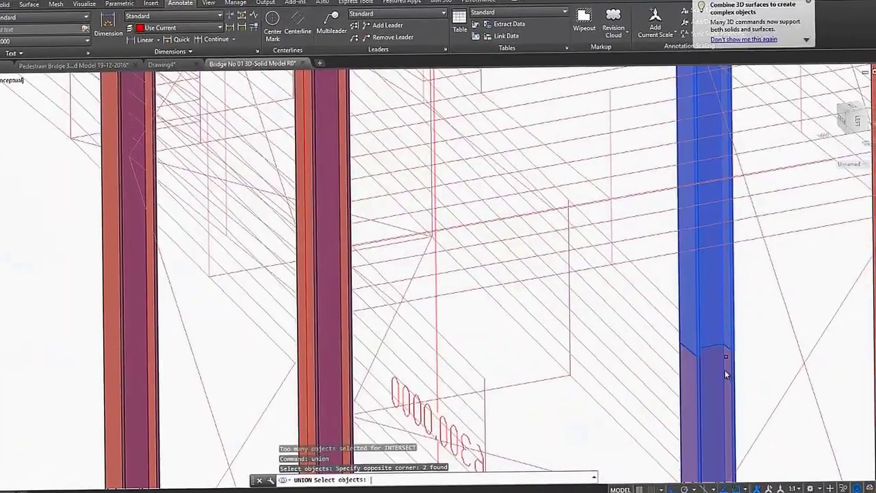
pyautogui.scroll(-2, 727, 374)
pyautogui.scroll(-5, 657, 372)
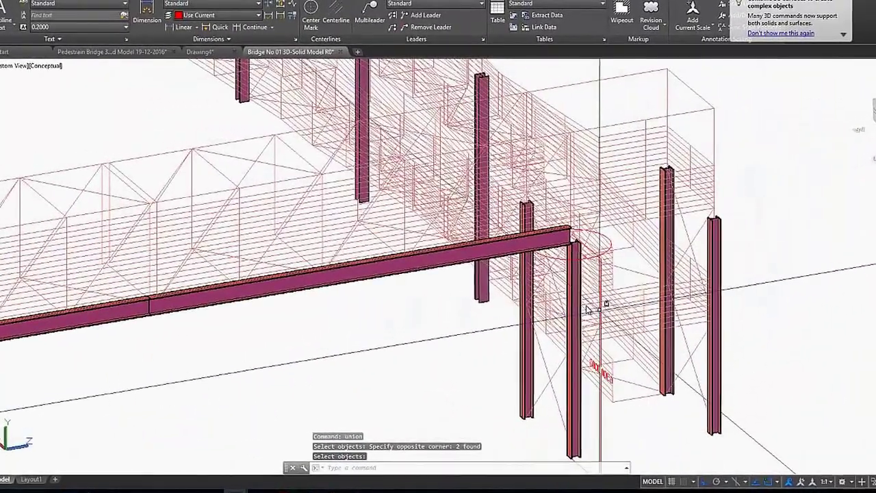
# Lower the deck beam segments, including both end beams, 4000 units onto the columns.
pyautogui.scroll(3, 445, 281)
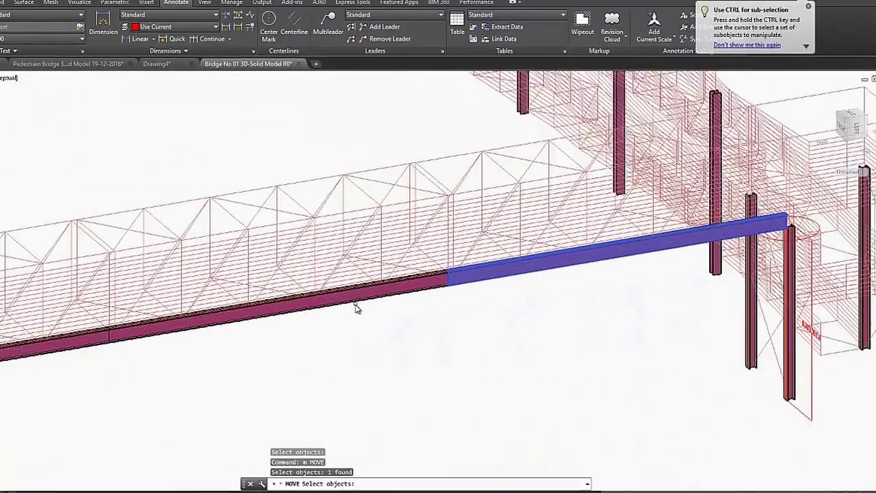
pyautogui.click(354, 308)
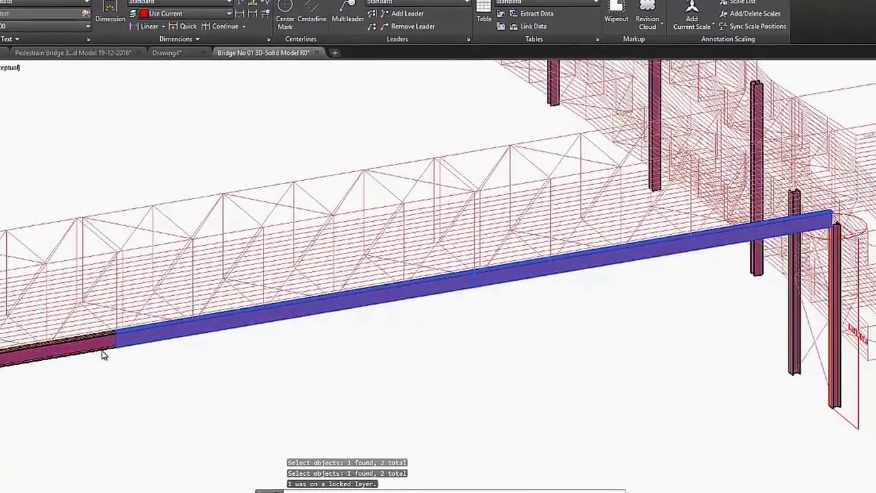
pyautogui.scroll(-3, 256, 376)
pyautogui.scroll(3, 711, 307)
pyautogui.click(294, 342)
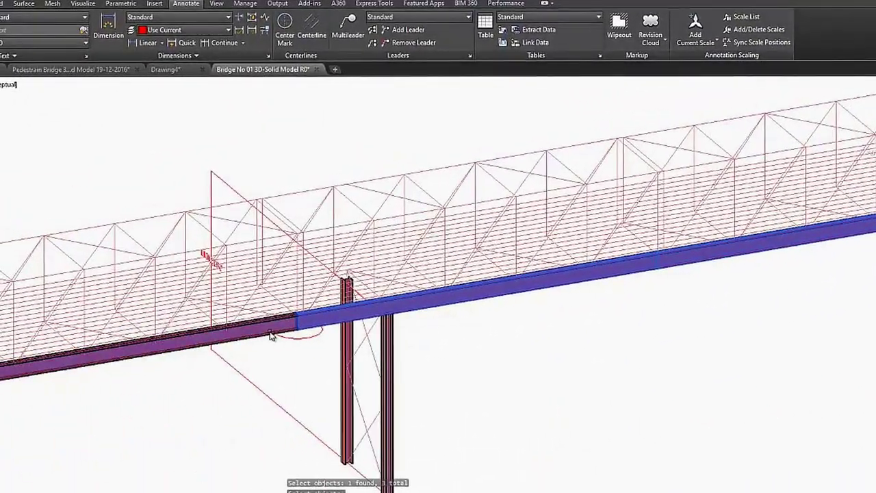
pyautogui.scroll(-3, 481, 339)
pyautogui.scroll(2, 452, 344)
pyautogui.scroll(2, 274, 346)
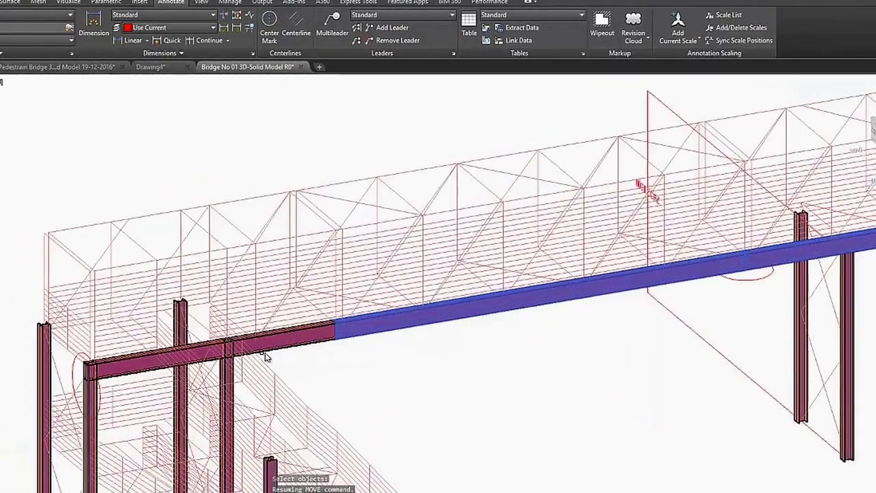
pyautogui.click(273, 347)
pyautogui.scroll(-3, 260, 356)
pyautogui.click(420, 361)
pyautogui.scroll(2, 497, 362)
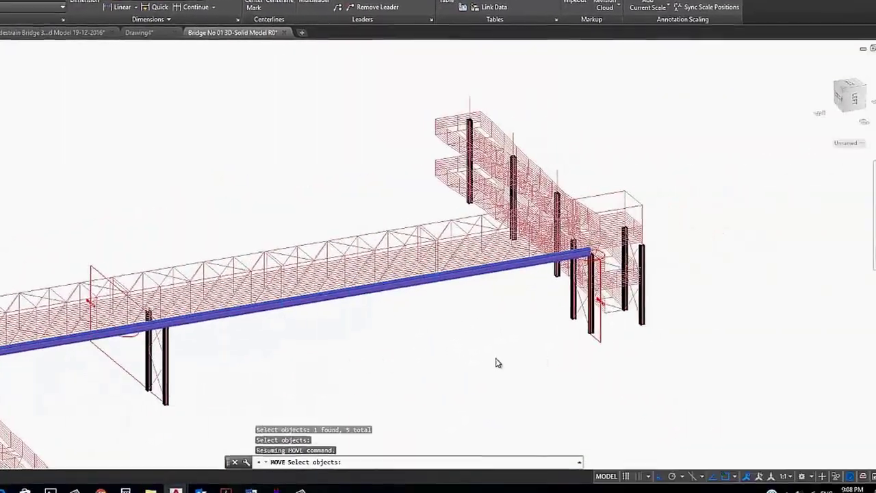
pyautogui.scroll(2, 653, 358)
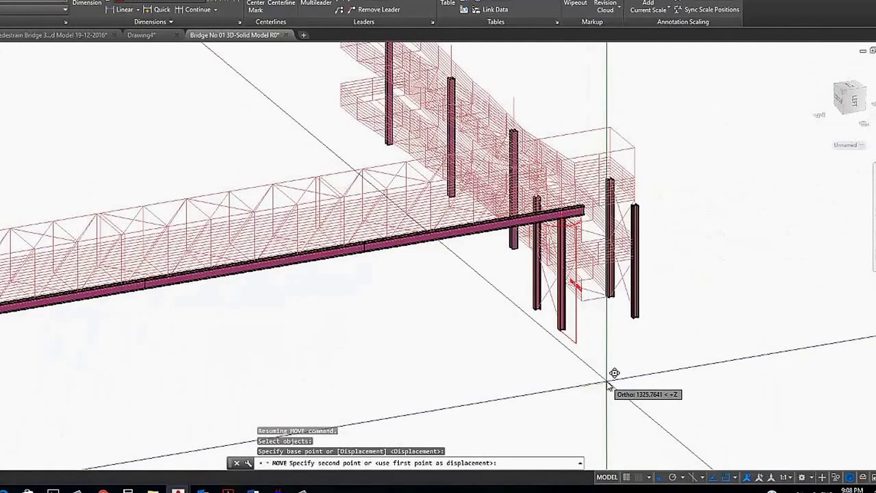
pyautogui.press('Return')
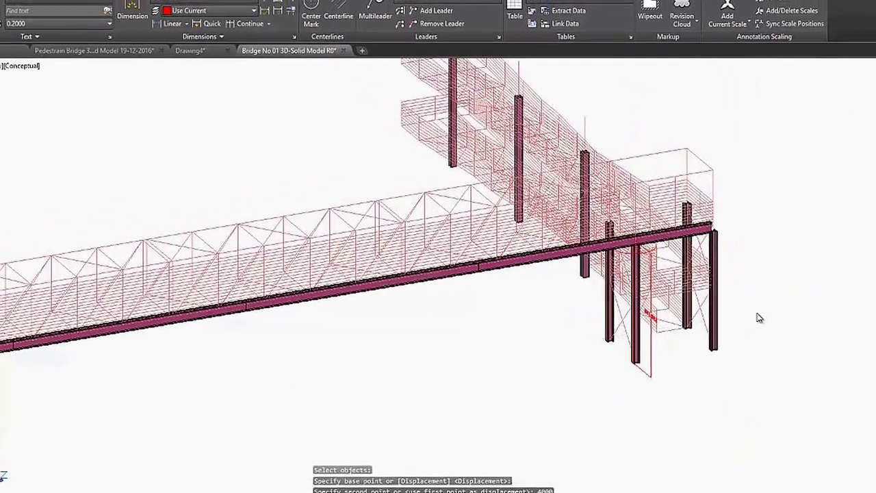
# Orbit to the beam end and select the deck beam for another move.
pyautogui.scroll(2, 757, 317)
pyautogui.scroll(2, 778, 322)
pyautogui.scroll(3, 633, 231)
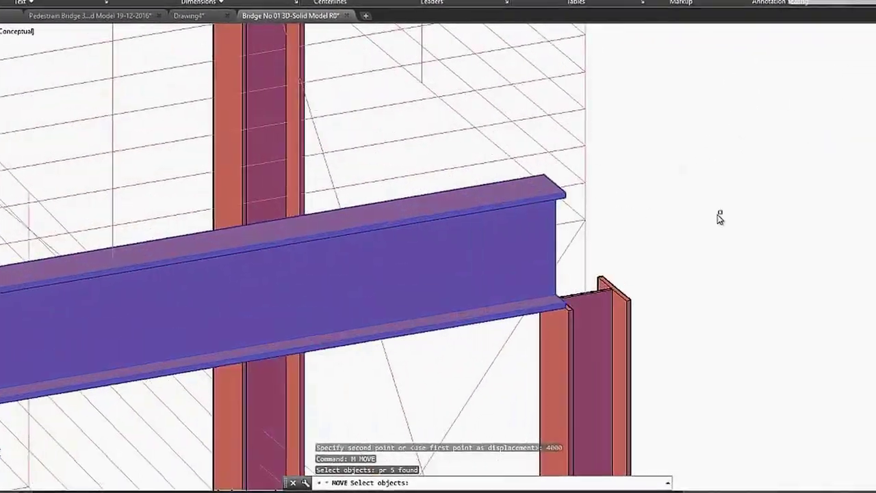
pyautogui.scroll(2, 717, 216)
pyautogui.scroll(2, 731, 299)
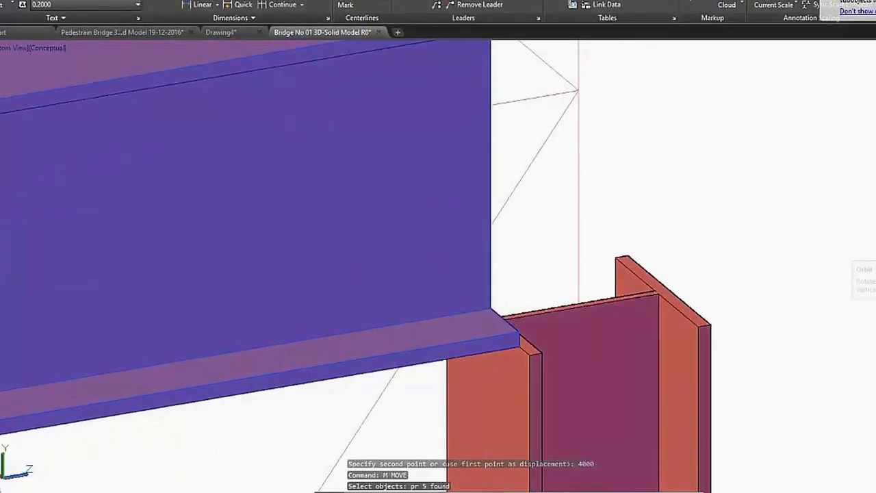
pyautogui.moveTo(626, 299); pyautogui.dragTo(472, 236)
pyautogui.rightClick(482, 253)
pyautogui.click(501, 260)
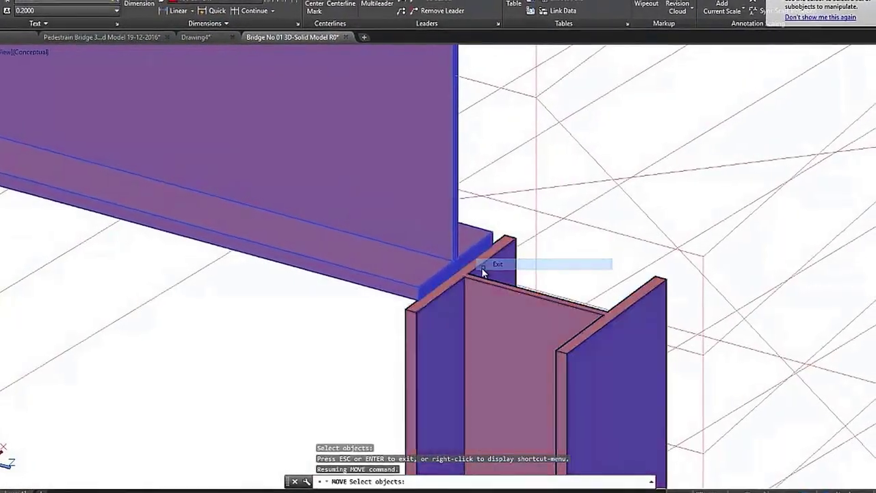
pyautogui.click(451, 271)
pyautogui.press('Return')
pyautogui.scroll(3, 439, 274)
pyautogui.scroll(3, 684, 329)
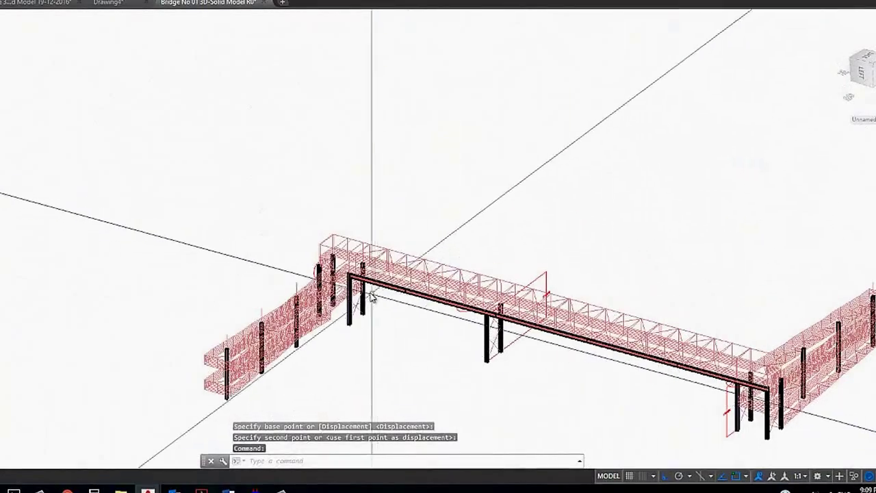
# Copy the beam toward the left-end columns from a base point on the beam.
pyautogui.scroll(4, 371, 296)
pyautogui.scroll(2, 322, 254)
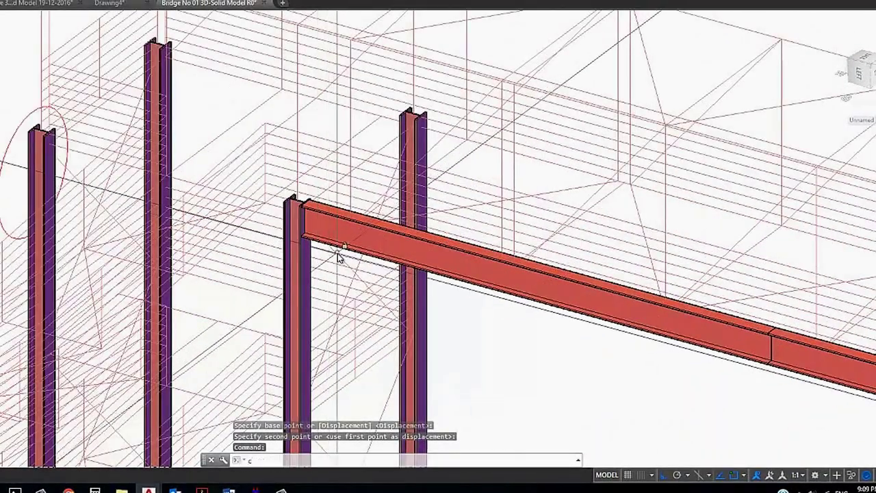
pyautogui.scroll(-3, 385, 255)
pyautogui.press('Return')
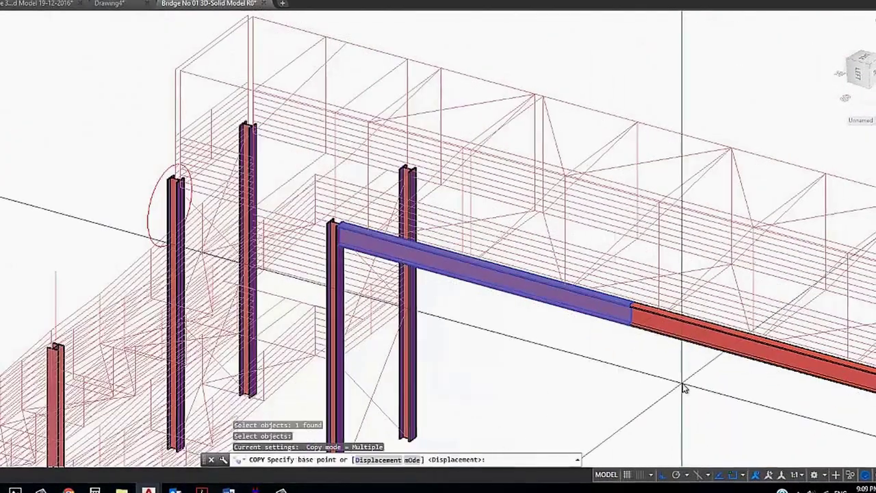
pyautogui.click(674, 386)
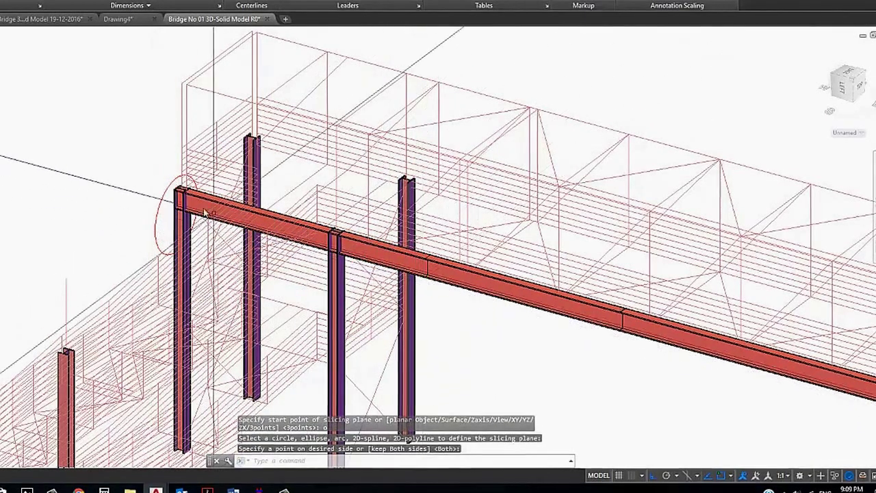
# Finish slicing the copied beam along the circle's plane.
pyautogui.scroll(3, 204, 212)
pyautogui.scroll(-2, 190, 202)
pyautogui.scroll(-1, 190, 202)
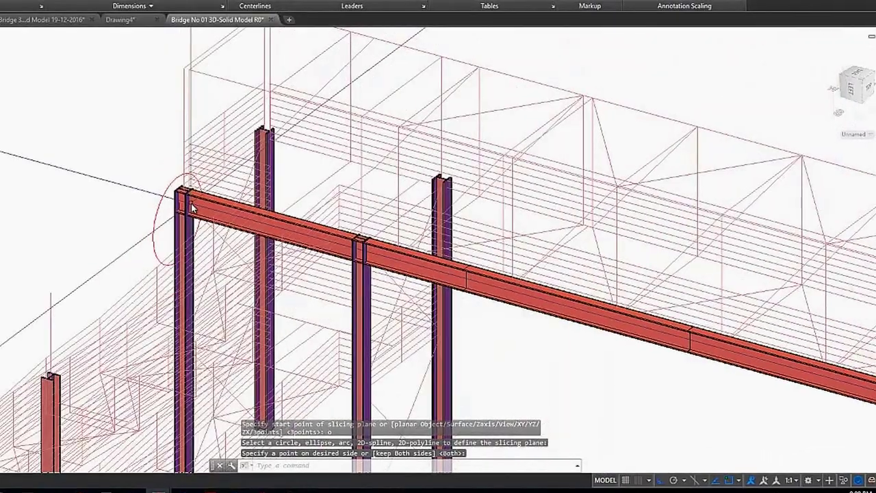
pyautogui.press('Return')
# Draw a new circle centred on the next beam joint.
pyautogui.write('c')
pyautogui.press('Return')
pyautogui.scroll(4, 488, 274)
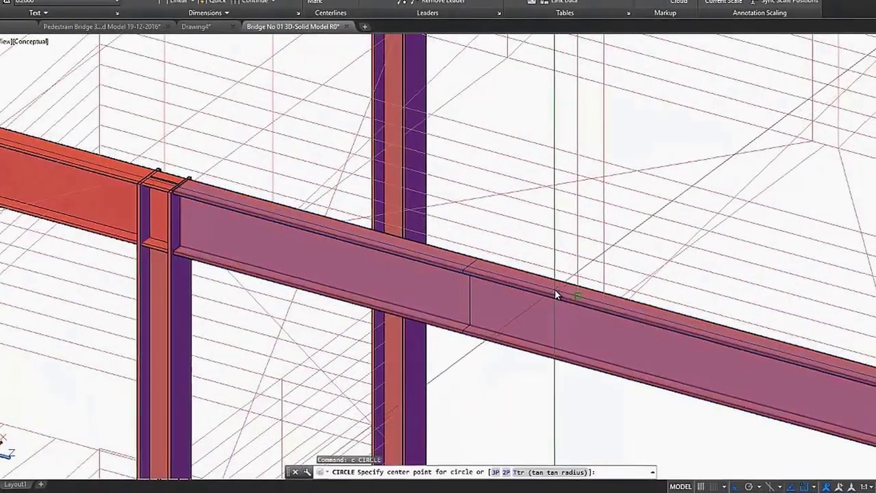
pyautogui.click(556, 283)
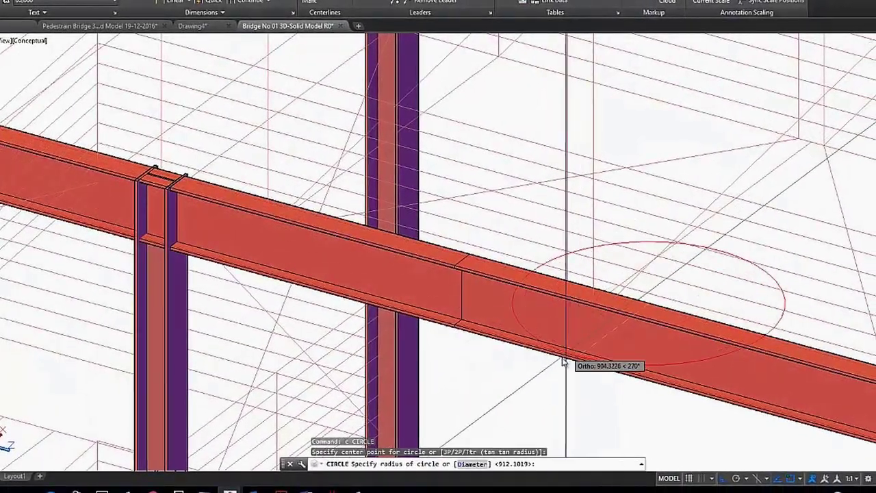
pyautogui.click(550, 376)
# Move the new circle down onto the beam end joint.
pyautogui.click(556, 369)
pyautogui.write('m')
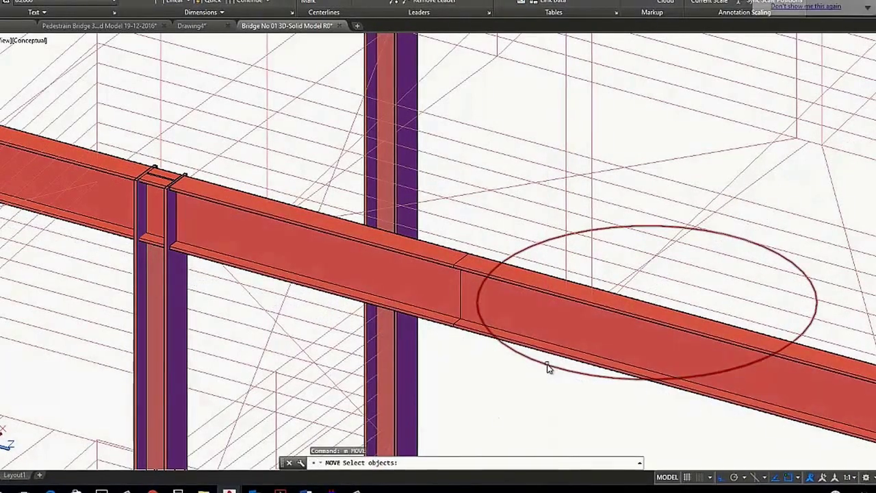
pyautogui.press('Return')
pyautogui.click(541, 369)
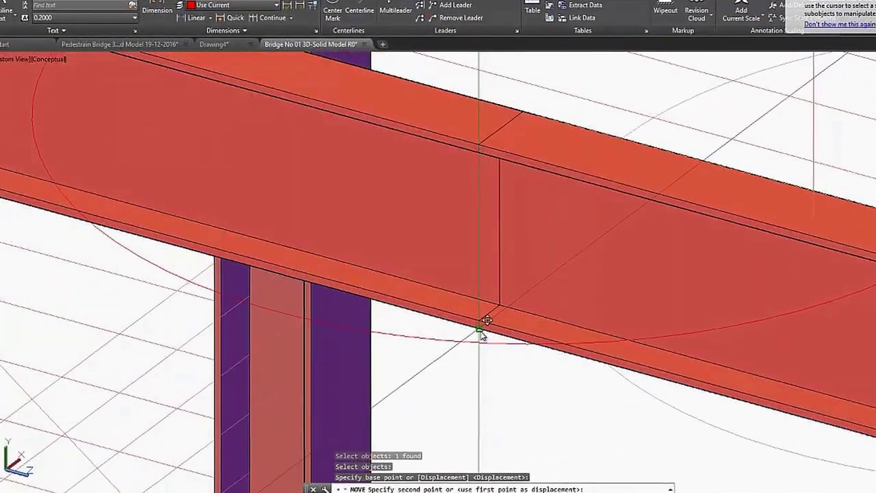
pyautogui.click(482, 334)
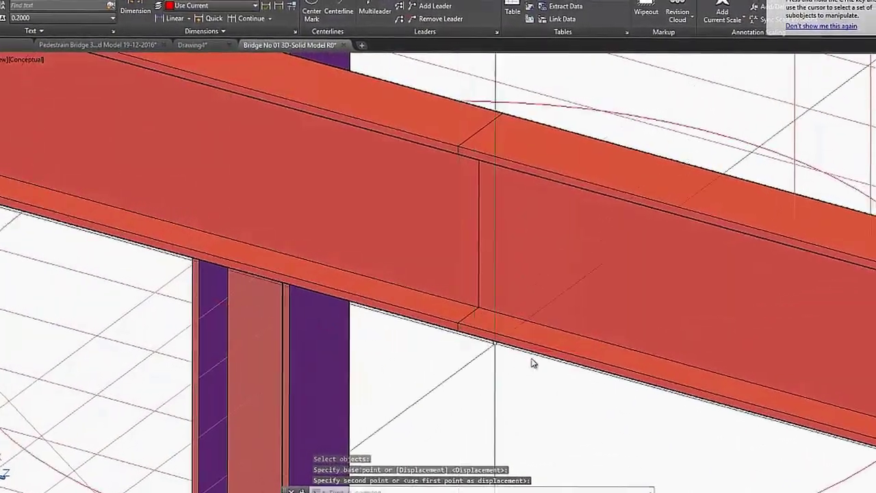
# Slice the three columns with the red circle as the cutting plane.
pyautogui.write('slice')
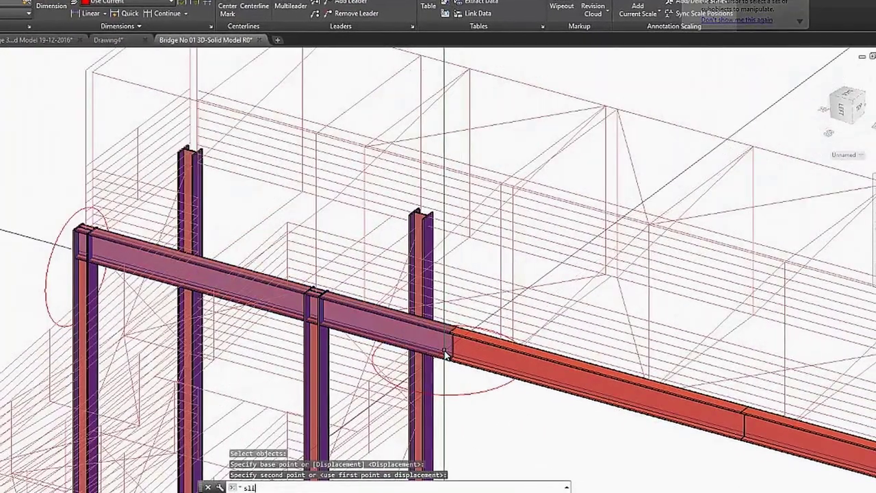
pyautogui.press('Return')
pyautogui.click(460, 236)
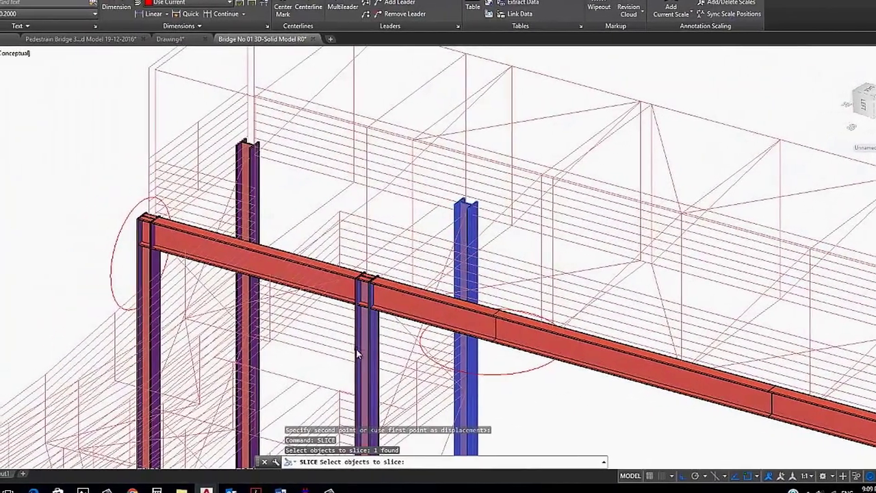
pyautogui.click(363, 308)
pyautogui.click(260, 171)
pyautogui.write('o')
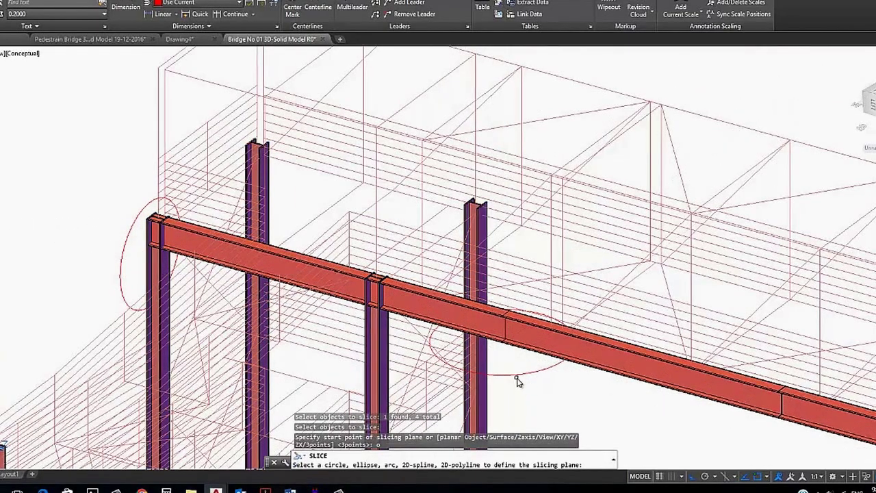
pyautogui.click(517, 380)
pyautogui.scroll(-5, 428, 342)
pyautogui.scroll(1, 434, 356)
pyautogui.scroll(2, 421, 339)
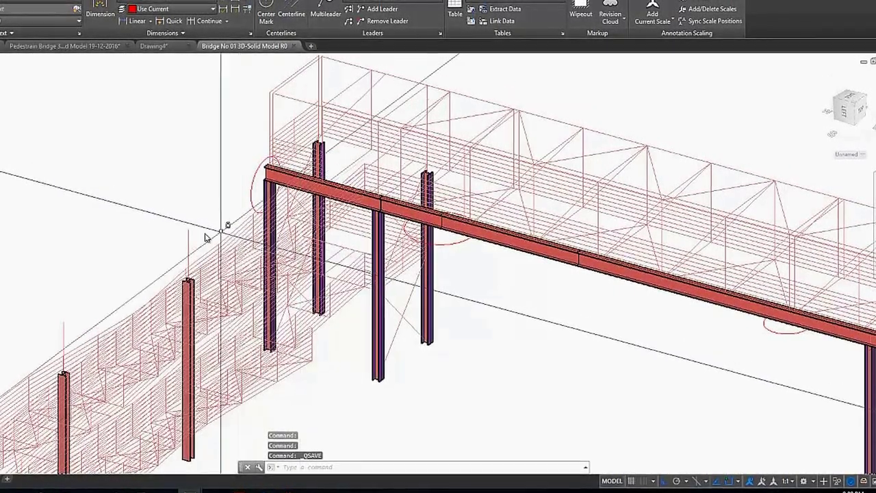
pyautogui.scroll(-2, 225, 225)
pyautogui.scroll(2, 344, 239)
pyautogui.scroll(3, 338, 246)
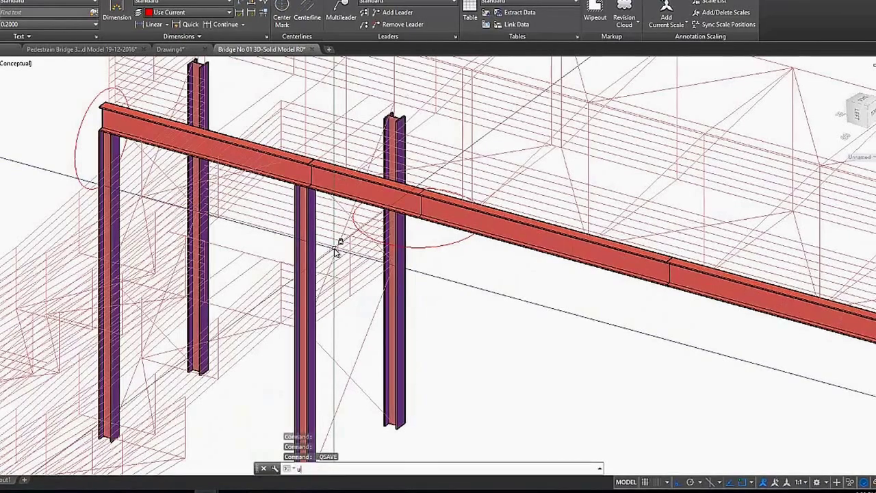
# Union the two deck beam pieces into one solid and begin a UCS change.
pyautogui.write('ni')
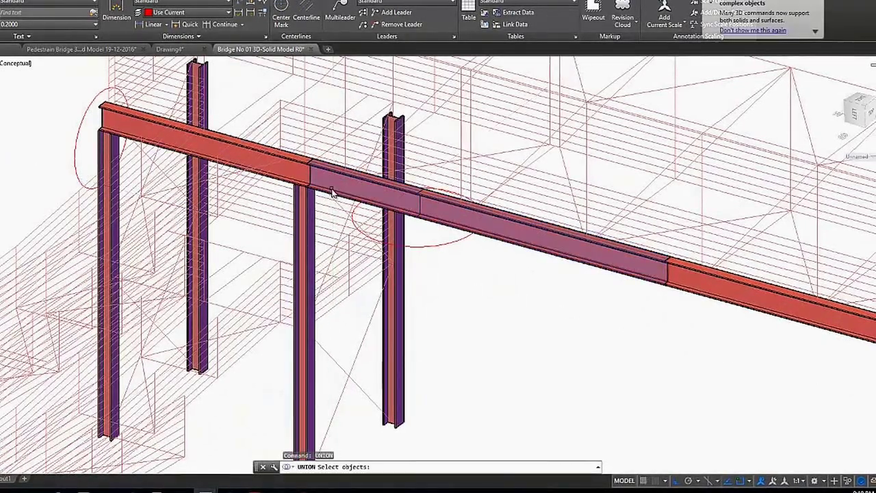
pyautogui.click(492, 225)
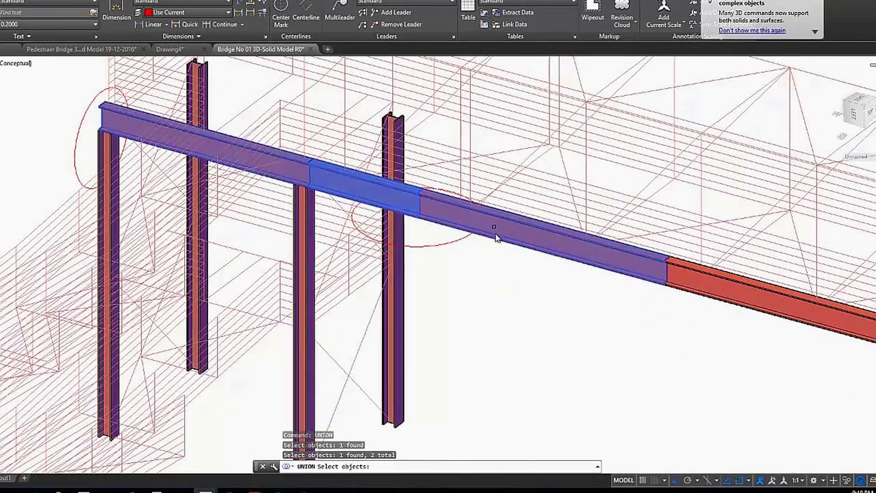
pyautogui.press('Return')
pyautogui.scroll(-2, 434, 244)
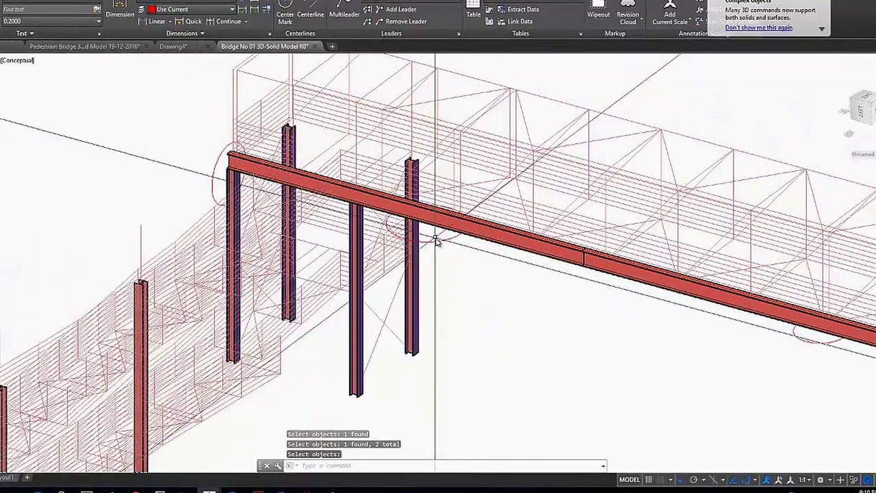
pyautogui.write('ucs')
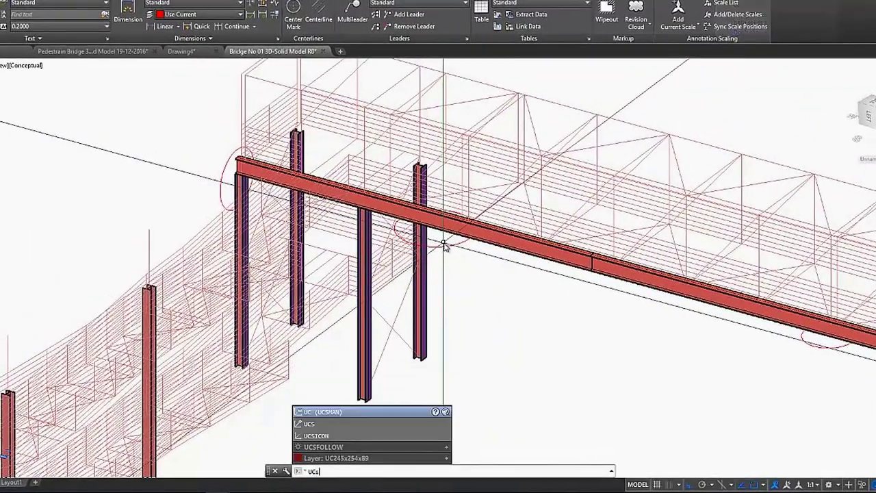
pyautogui.press('Return')
# Reset the UCS to World, then try an 11556 beam-length dimension and cancel it.
pyautogui.write('w')
pyautogui.press('Return')
pyautogui.click(171, 30)
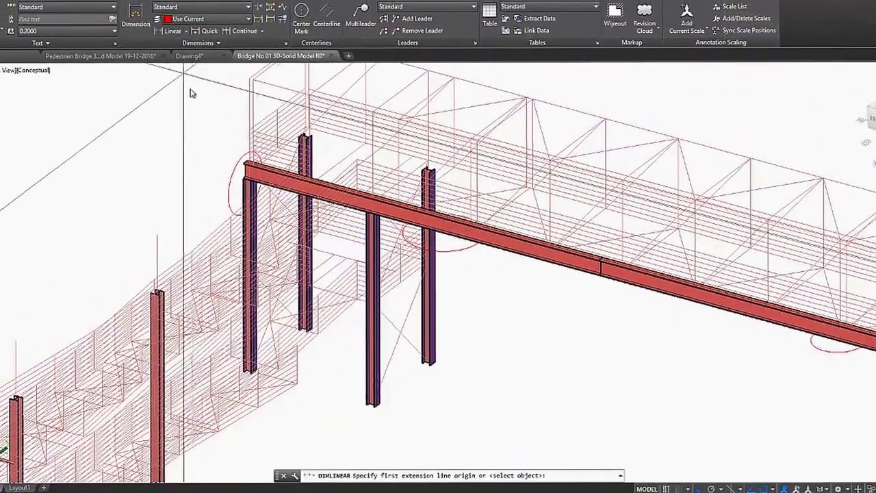
pyautogui.scroll(2, 250, 166)
pyautogui.scroll(2, 205, 143)
pyautogui.scroll(1, 174, 127)
pyautogui.click(172, 128)
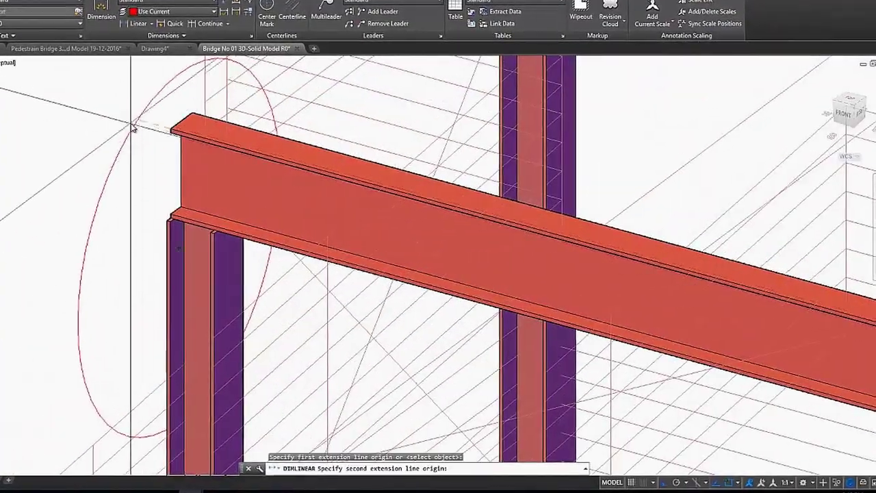
pyautogui.scroll(-5, 137, 127)
pyautogui.scroll(3, 513, 210)
pyautogui.scroll(2, 684, 274)
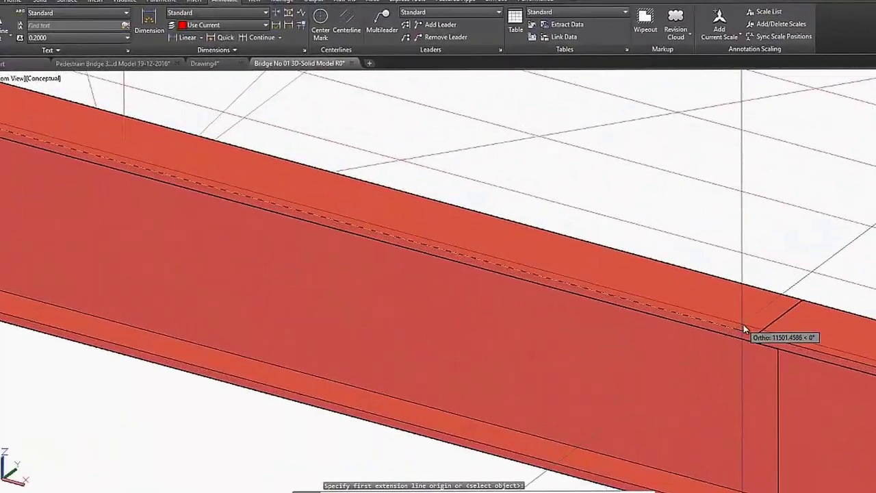
pyautogui.scroll(-3, 739, 321)
pyautogui.click(736, 315)
pyautogui.scroll(-4, 735, 314)
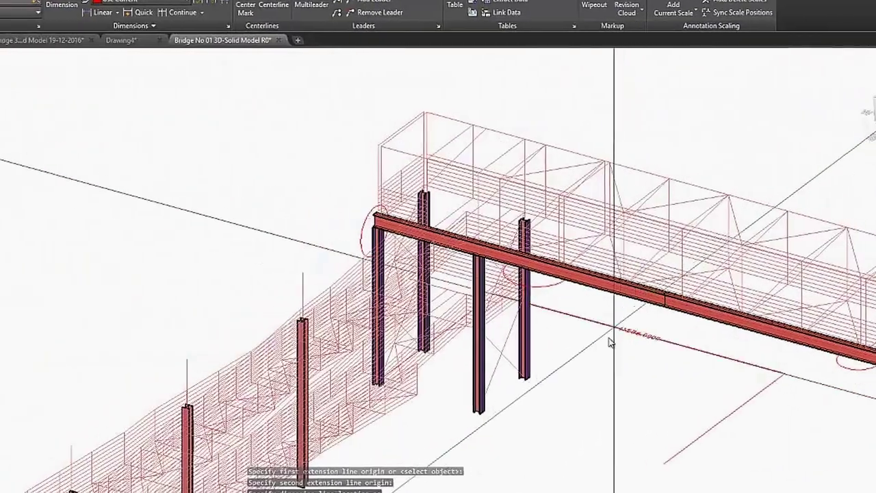
pyautogui.scroll(3, 659, 407)
pyautogui.scroll(2, 612, 420)
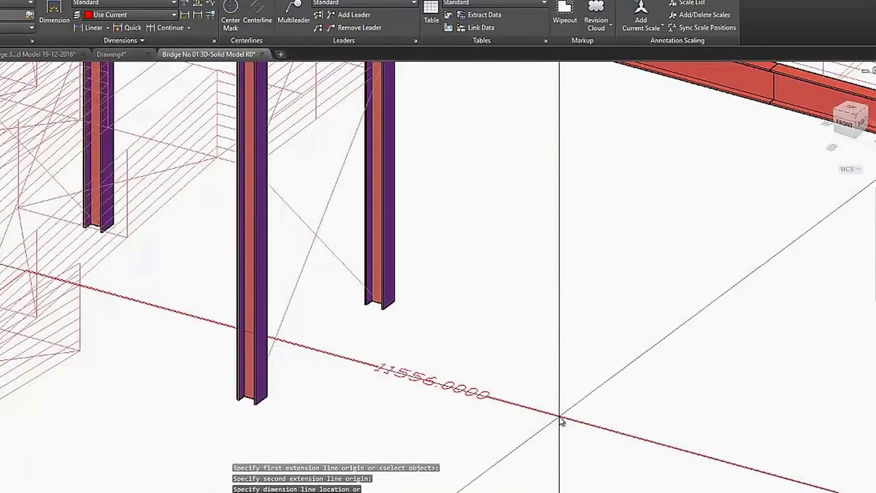
pyautogui.press('Escape')
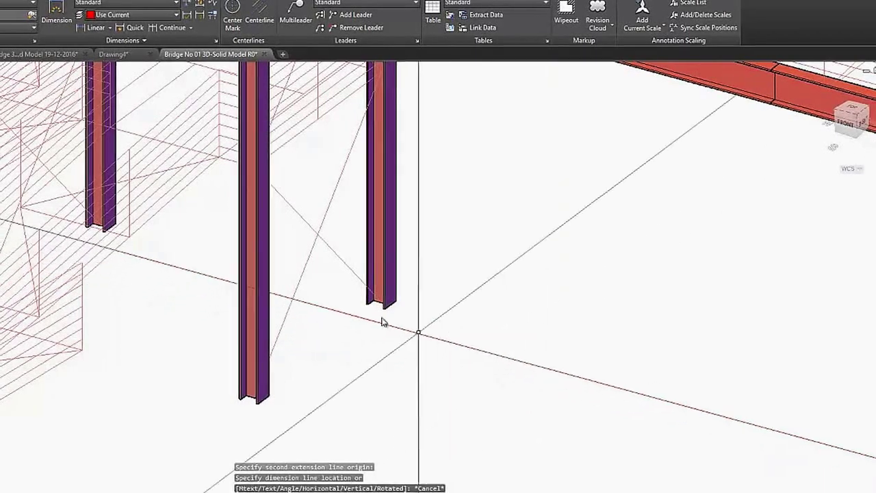
# Start a linear dimension from a column base and abandon the 18200 preview.
pyautogui.scroll(-4, 348, 297)
pyautogui.scroll(-2, 356, 294)
pyautogui.scroll(3, 352, 295)
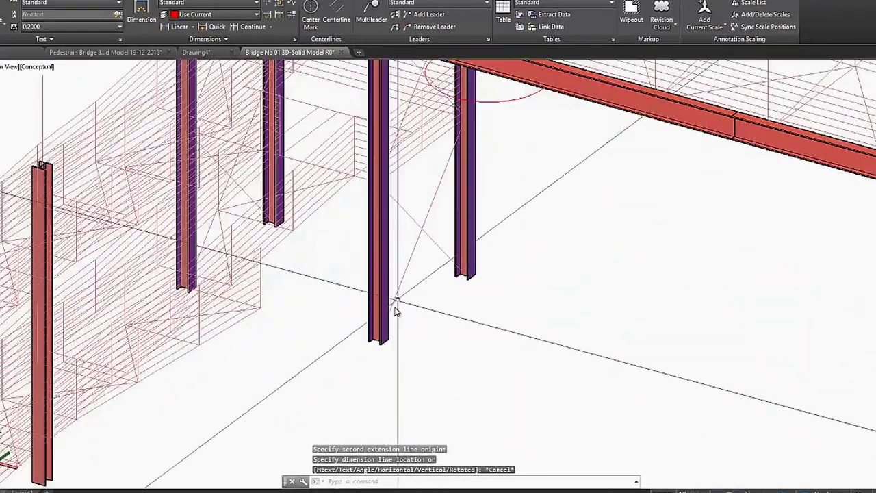
pyautogui.scroll(2, 353, 295)
pyautogui.press('Return')
pyautogui.click(349, 388)
pyautogui.scroll(-2, 267, 334)
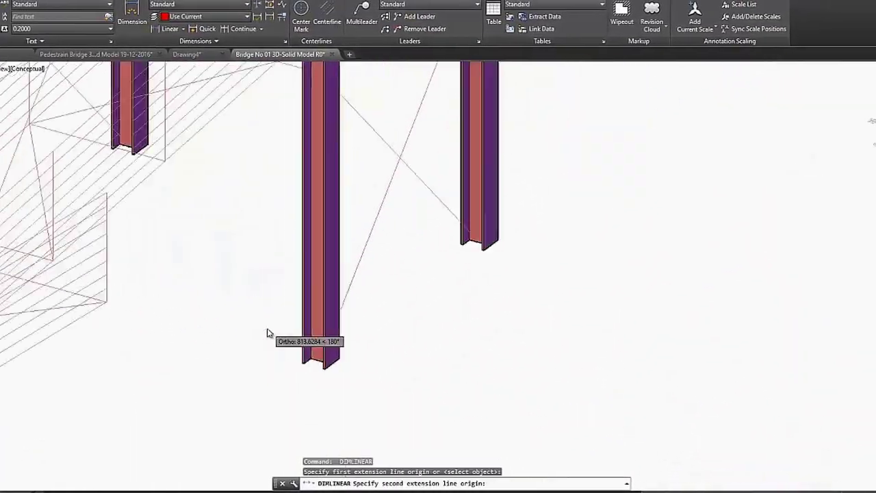
pyautogui.scroll(-2, 565, 410)
pyautogui.scroll(-2, 565, 411)
pyautogui.scroll(5, 666, 410)
pyautogui.scroll(2, 783, 431)
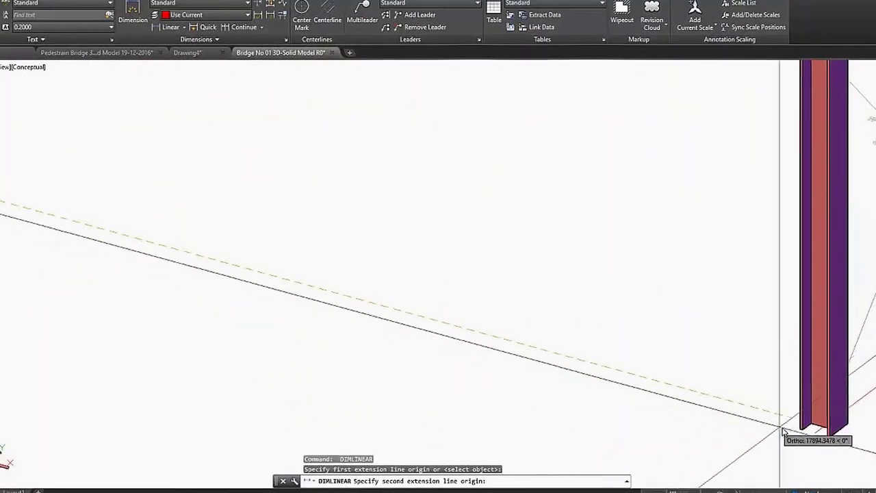
pyautogui.scroll(2, 807, 430)
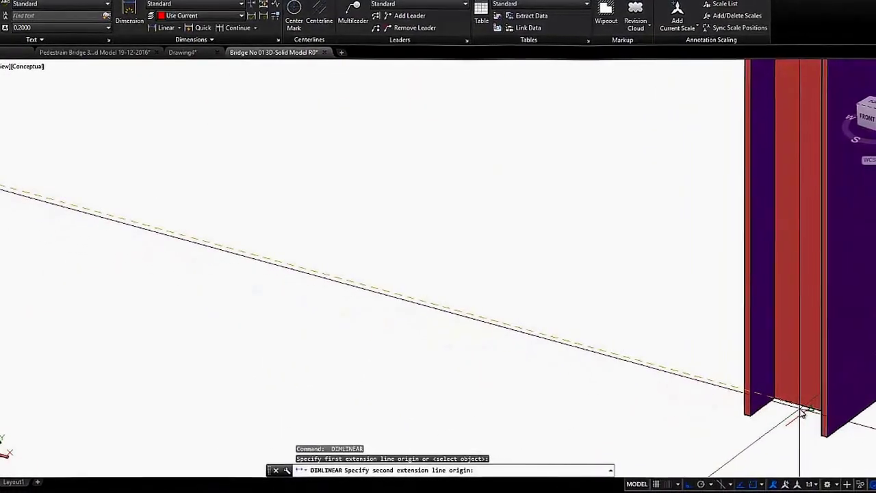
pyautogui.scroll(-2, 786, 408)
pyautogui.scroll(-3, 586, 401)
pyautogui.scroll(3, 589, 395)
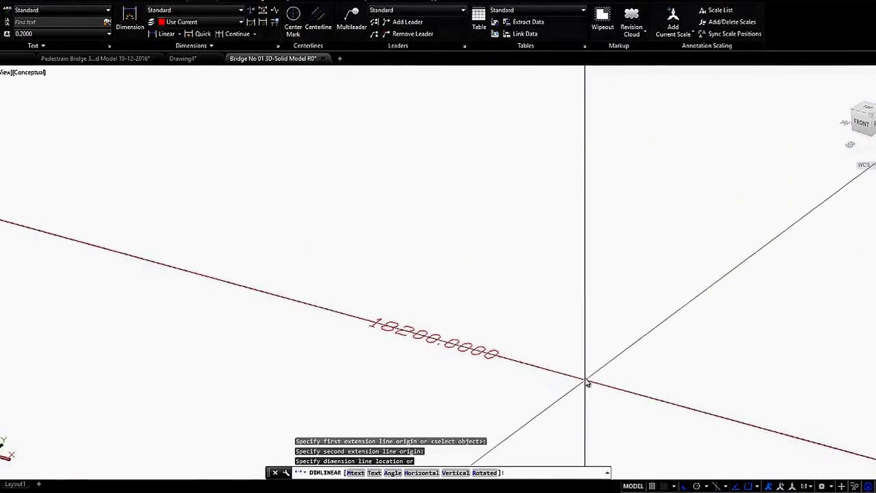
pyautogui.press('Escape')
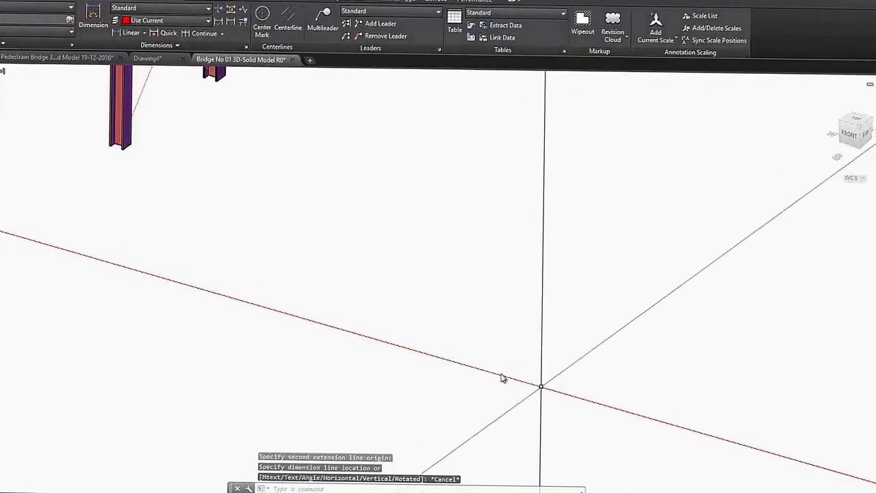
# Dimension the distance between two column bases, placing it below the bridge.
pyautogui.scroll(-3, 325, 300)
pyautogui.scroll(2, 325, 300)
pyautogui.scroll(3, 438, 313)
pyautogui.scroll(2, 543, 329)
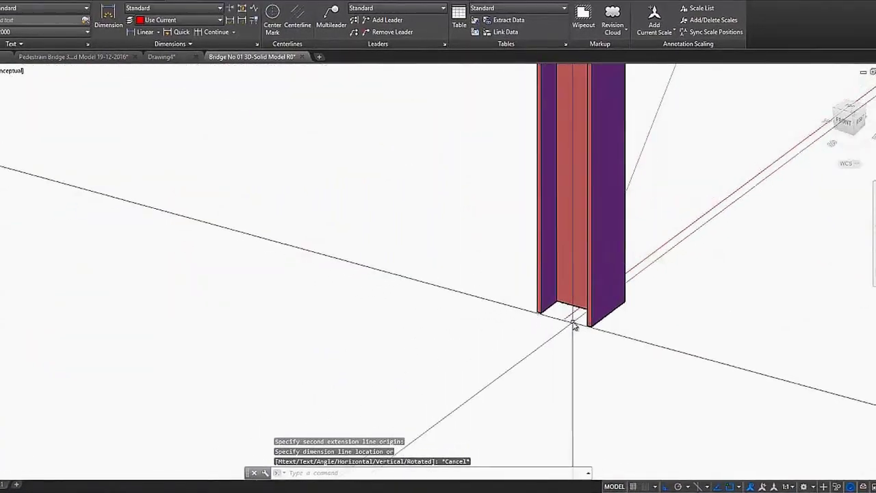
pyautogui.scroll(4, 574, 308)
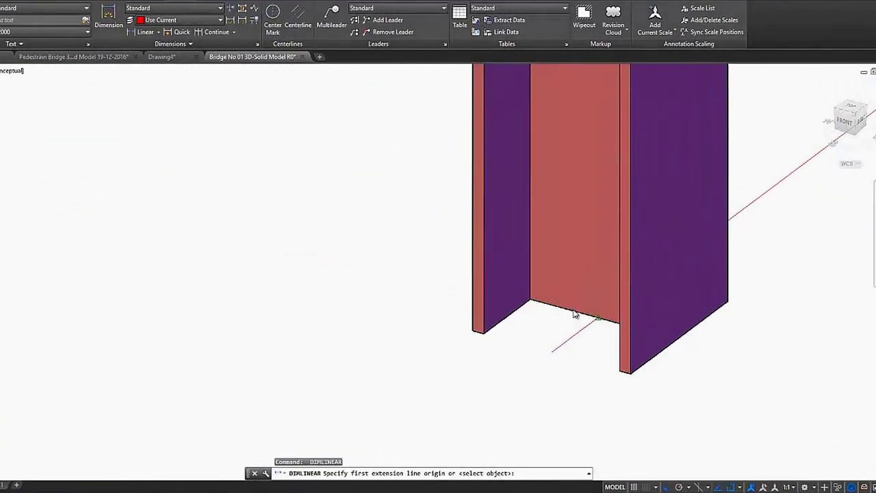
pyautogui.click(574, 313)
pyautogui.scroll(-3, 303, 273)
pyautogui.scroll(-2, 307, 278)
pyautogui.scroll(-2, 449, 312)
pyautogui.scroll(4, 652, 369)
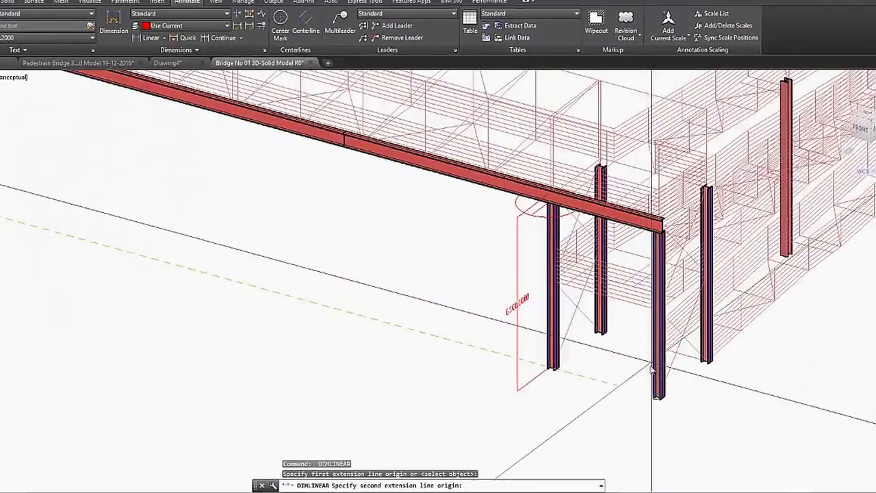
pyautogui.scroll(3, 651, 369)
pyautogui.scroll(3, 596, 371)
pyautogui.click(605, 342)
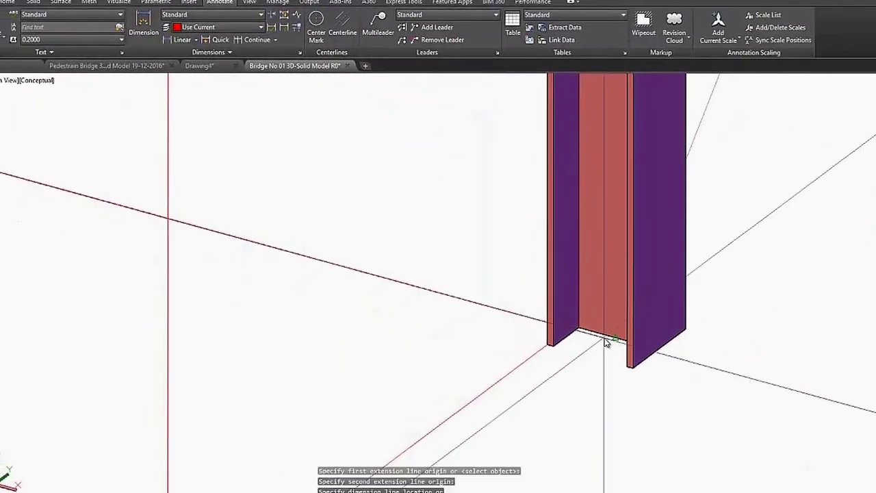
pyautogui.scroll(-3, 605, 343)
pyautogui.click(488, 368)
pyautogui.press('Return')
# Erase the oversized 33100 dimension.
pyautogui.scroll(4, 149, 360)
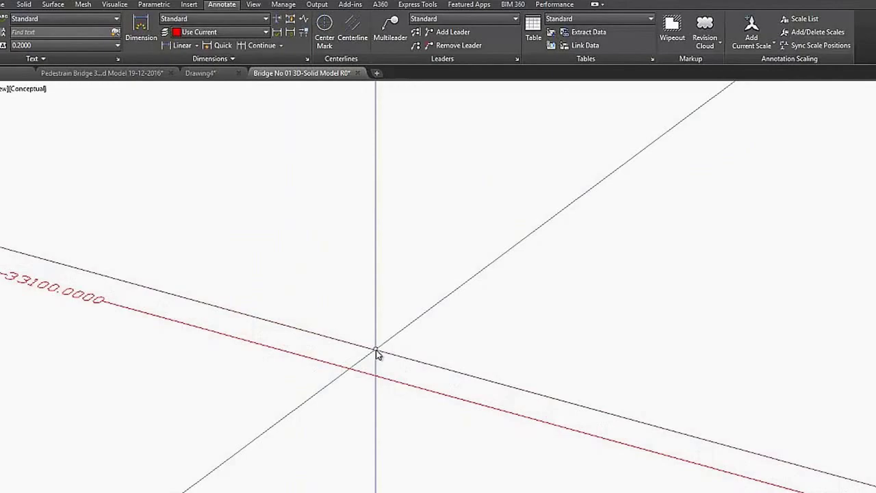
pyautogui.scroll(-4, 239, 350)
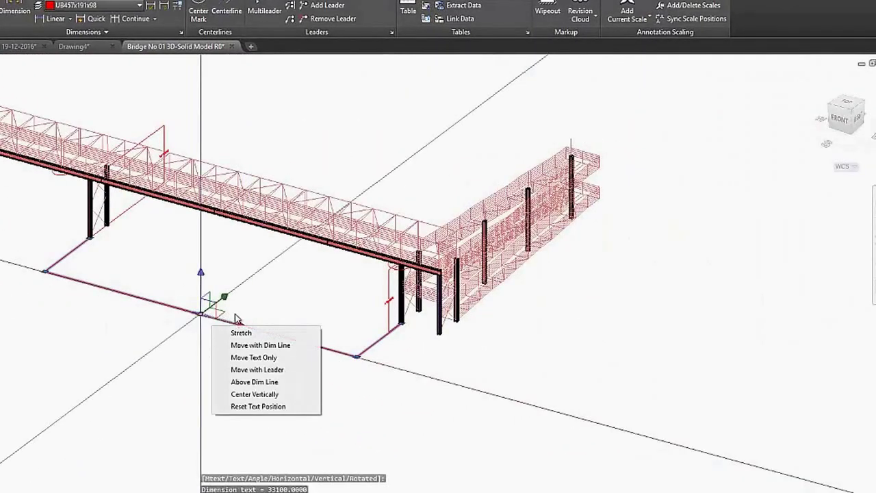
pyautogui.click(132, 291)
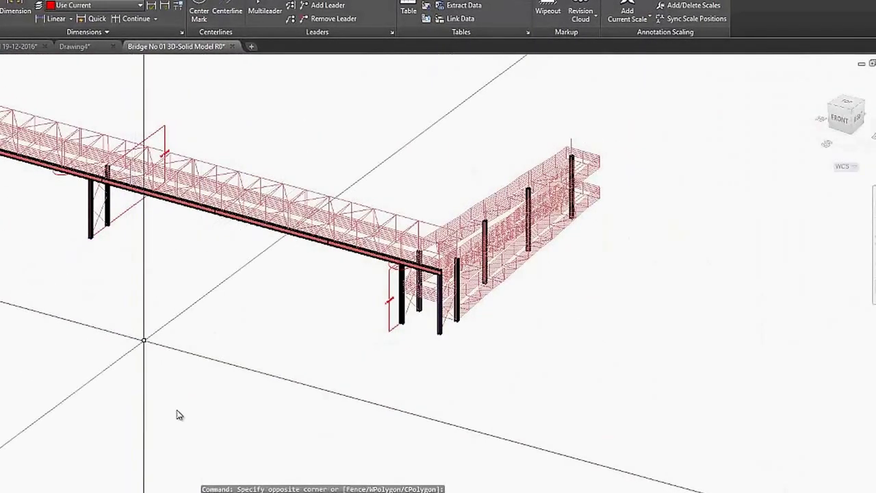
pyautogui.write('e')
pyautogui.press('Return')
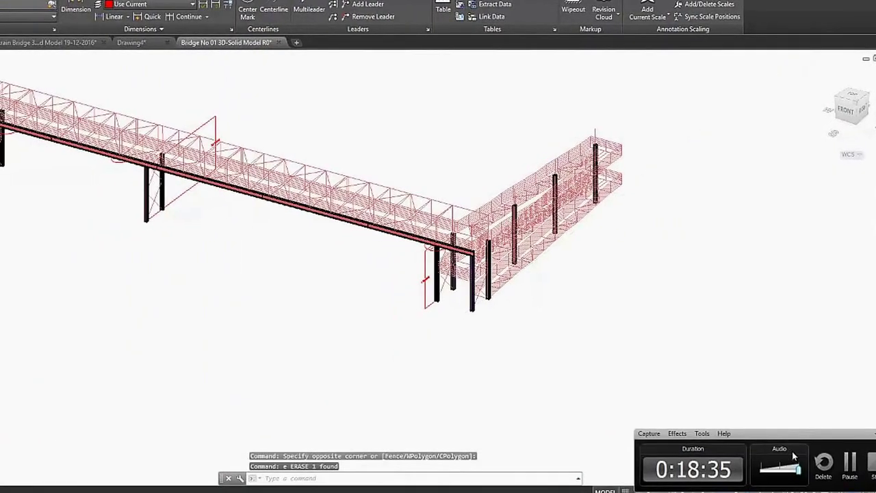
pyautogui.scroll(3, 596, 403)
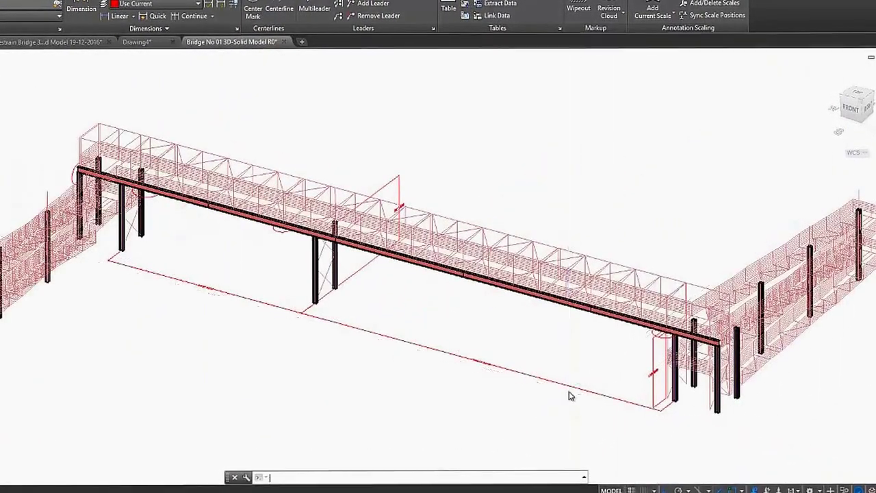
# Freeze the BEAM layer to hide the truss.
pyautogui.write('la')
pyautogui.press('Return')
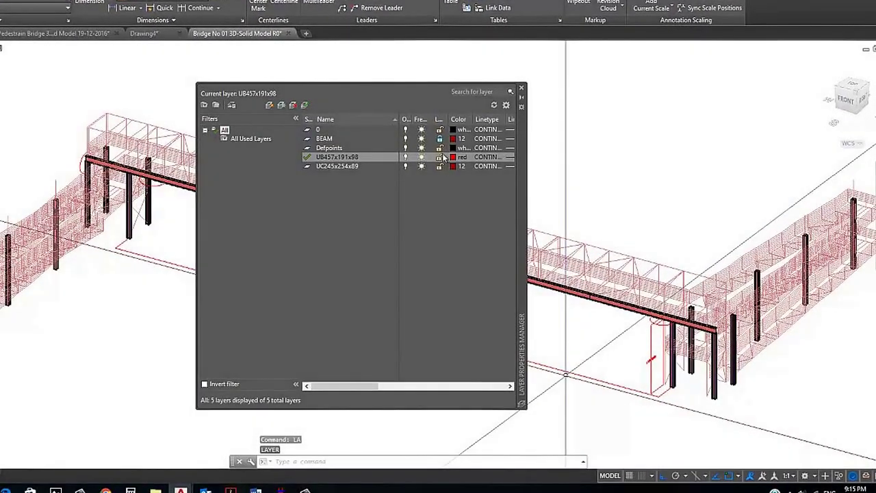
pyautogui.click(421, 139)
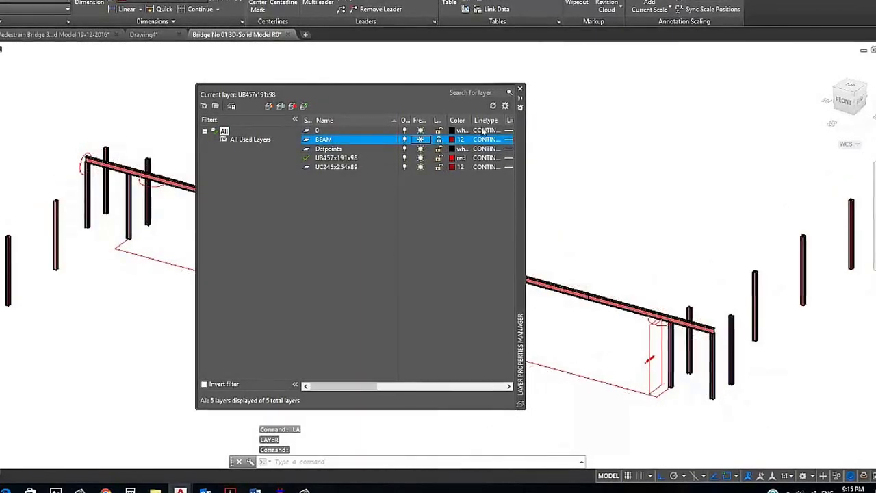
pyautogui.click(520, 91)
pyautogui.scroll(5, 349, 234)
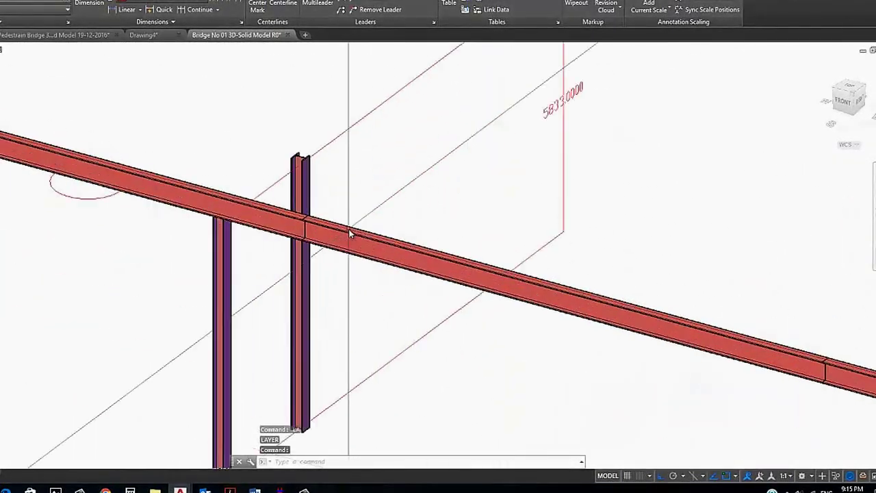
pyautogui.scroll(-2, 349, 234)
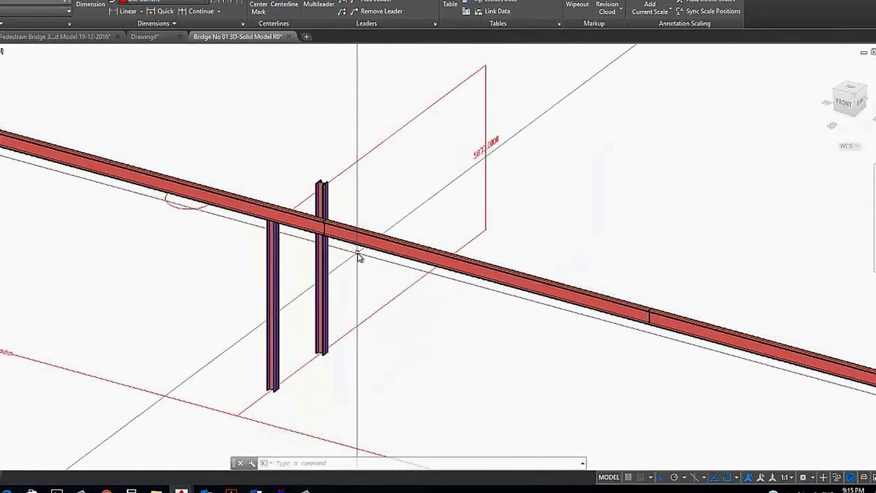
# Define a ZA UCS with its origin at the column top and a new Z direction.
pyautogui.write('ucs')
pyautogui.press('Return')
pyautogui.write('za')
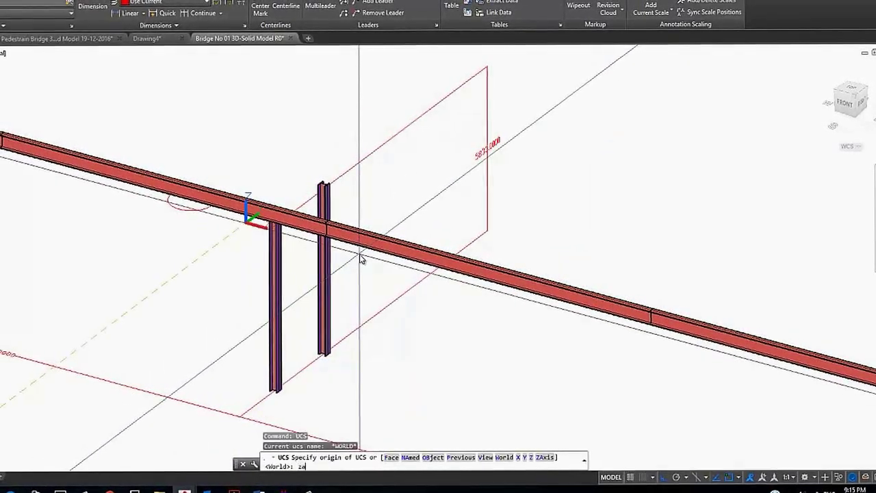
pyautogui.press('Return')
pyautogui.scroll(4, 322, 196)
pyautogui.scroll(2, 301, 205)
pyautogui.click(297, 208)
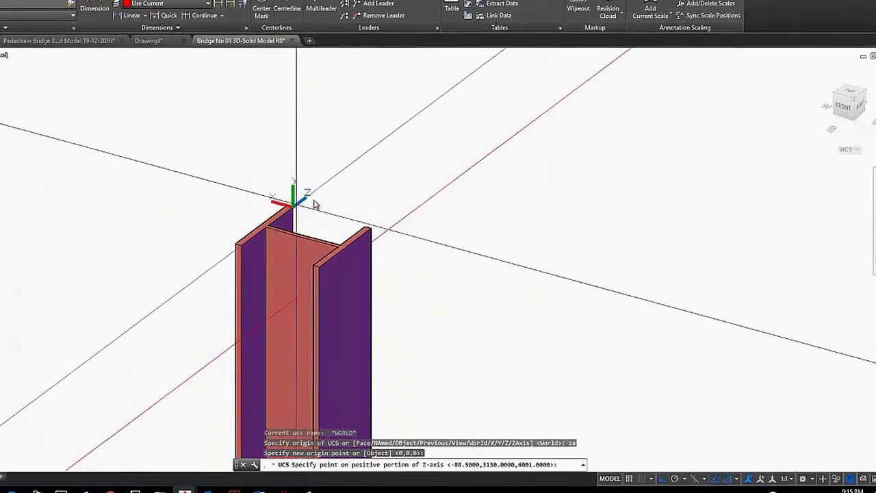
pyautogui.click(439, 236)
pyautogui.write('la')
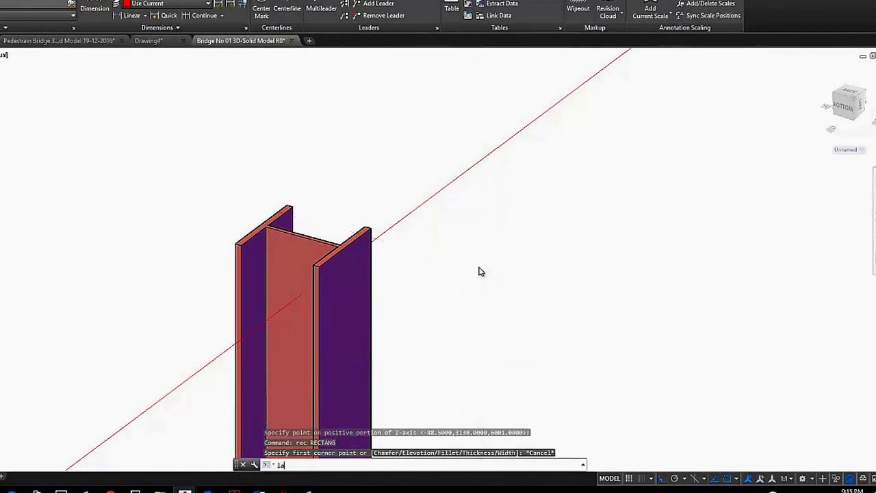
pyautogui.press('Return')
# Add a new blue layer named UB203x102x23 and close the layer list.
pyautogui.rightClick(414, 248)
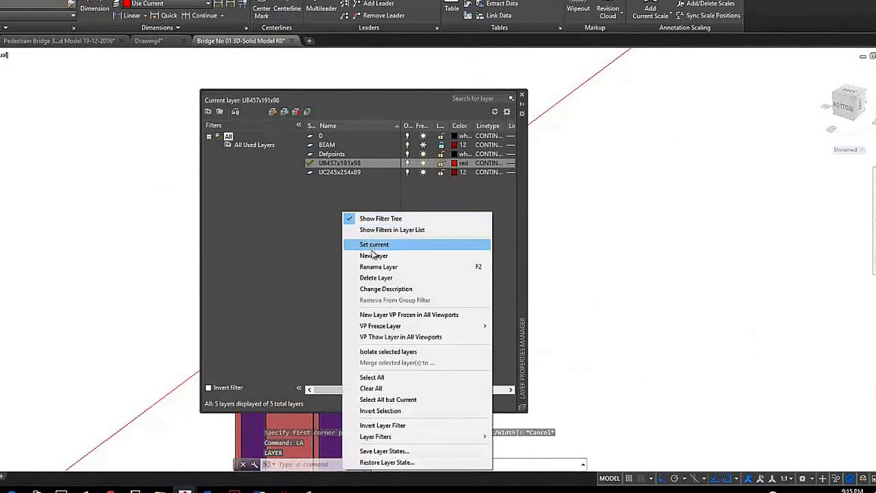
pyautogui.click(413, 251)
pyautogui.write('U')
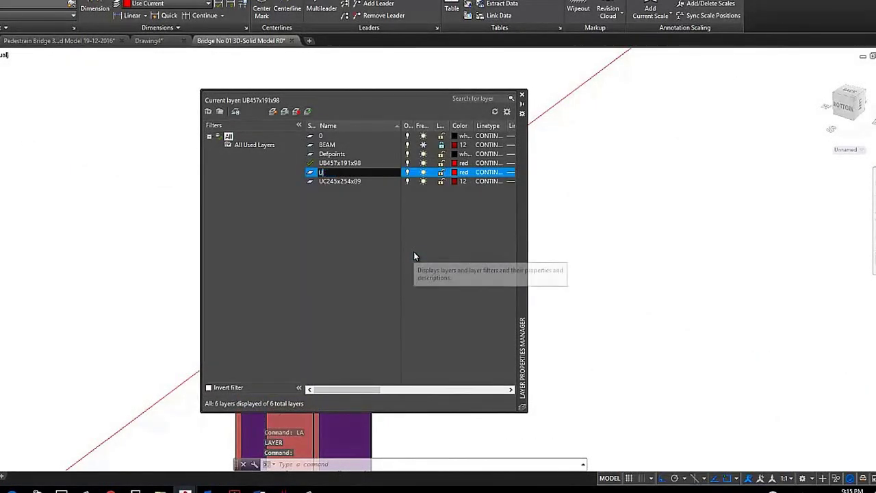
pyautogui.write('B20')
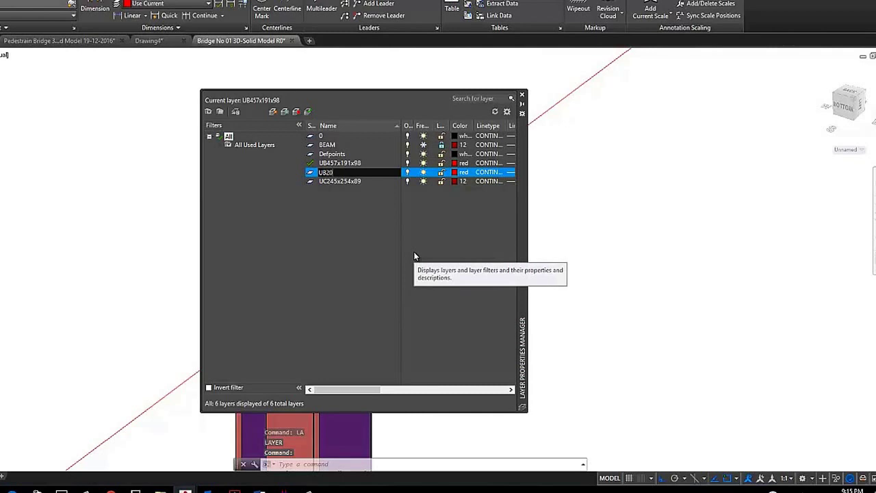
pyautogui.write('3x102x')
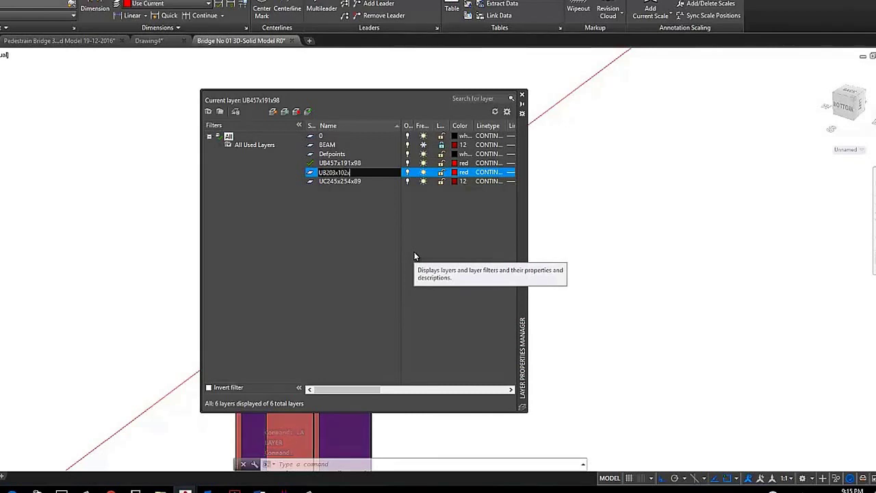
pyautogui.write('23')
pyautogui.press('Return')
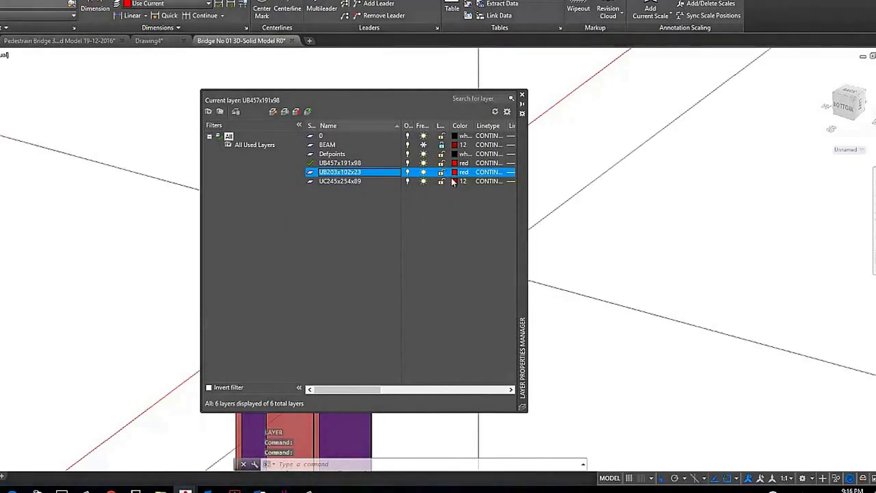
pyautogui.click(455, 173)
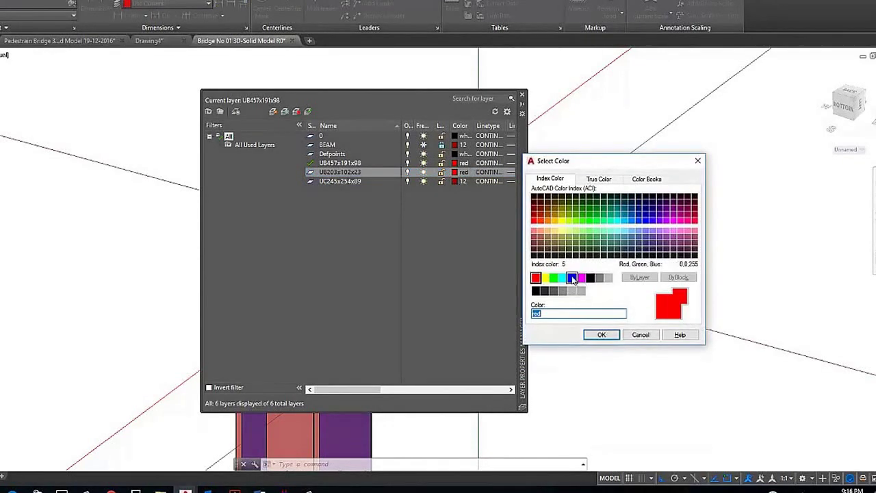
pyautogui.click(600, 335)
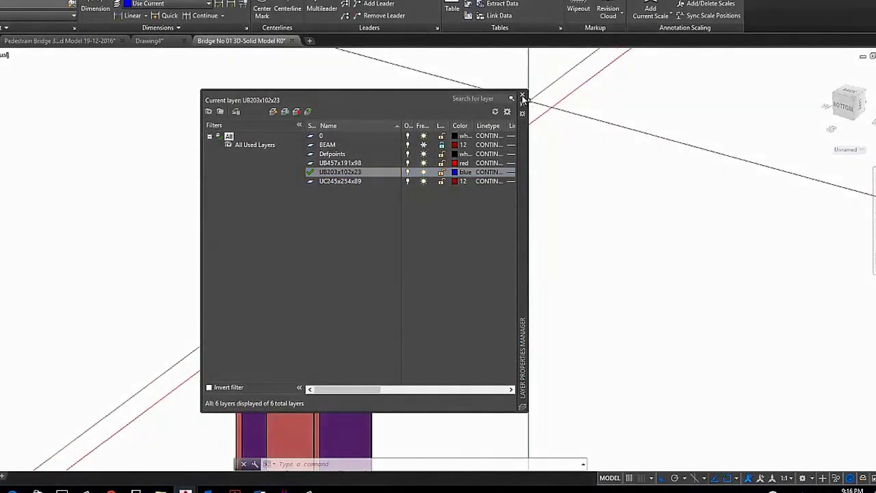
pyautogui.click(523, 96)
pyautogui.write('rec')
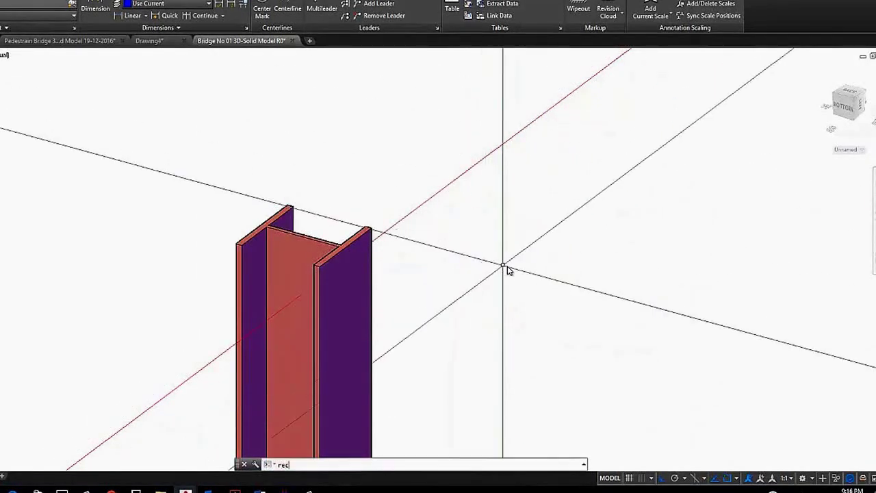
# Draw the profile rectangle from the origin with a centre line to its bottom edge.
pyautogui.press('Return')
pyautogui.click(513, 261)
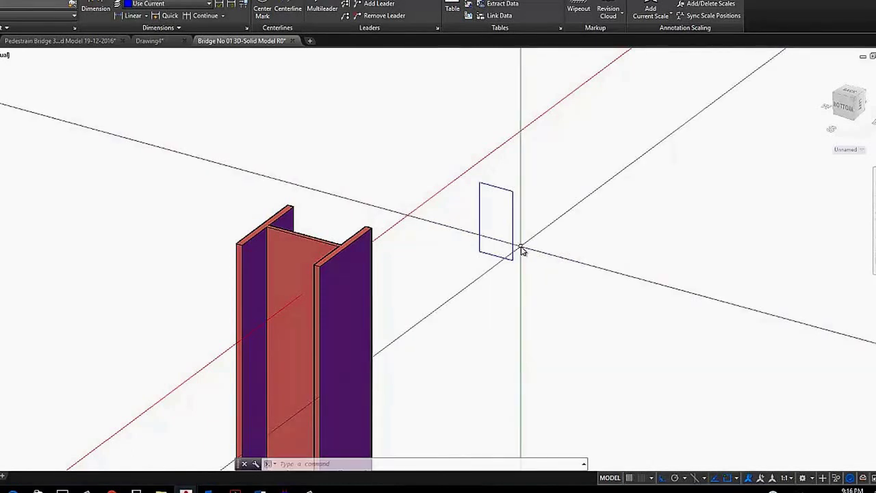
pyautogui.write('1')
pyautogui.press('Return')
pyautogui.click(496, 258)
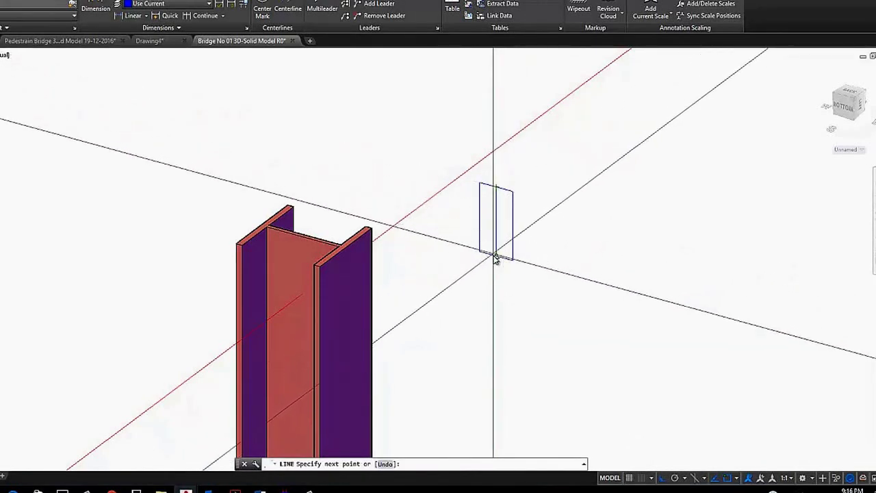
pyautogui.press('Return')
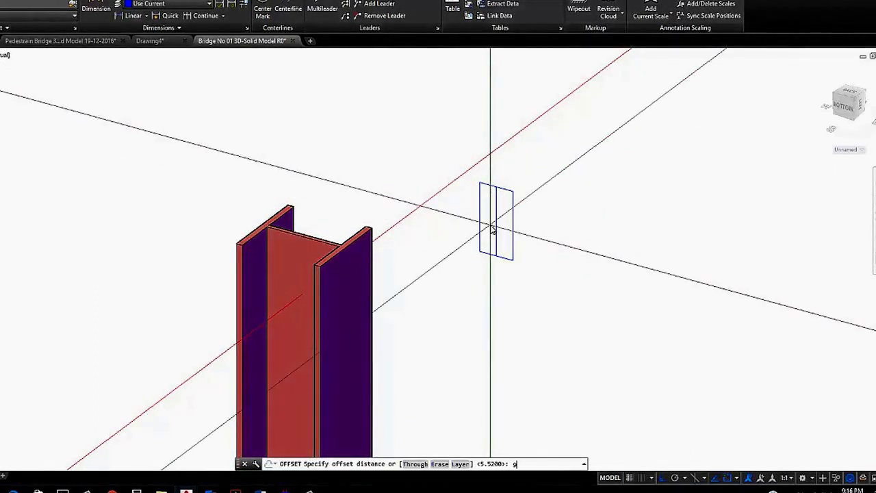
# Offset the rectangle edges and centre line for the flange and 2.5 web thicknesses.
pyautogui.scroll(5, 496, 204)
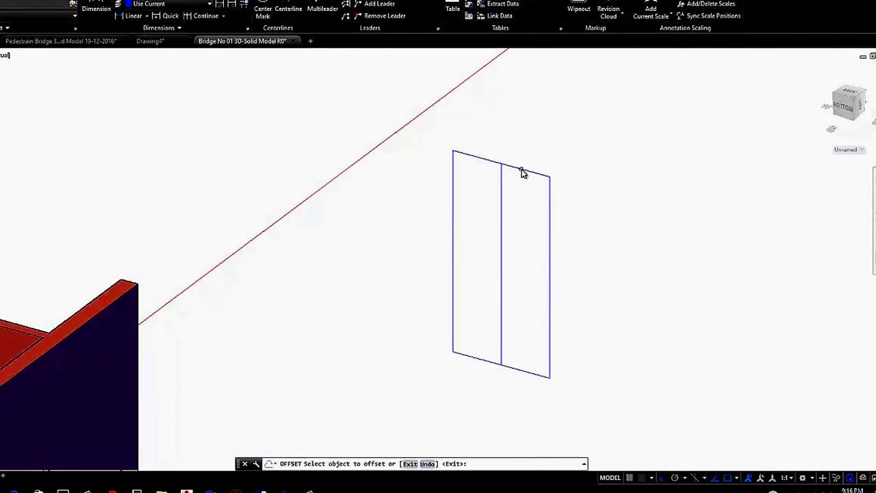
pyautogui.click(523, 373)
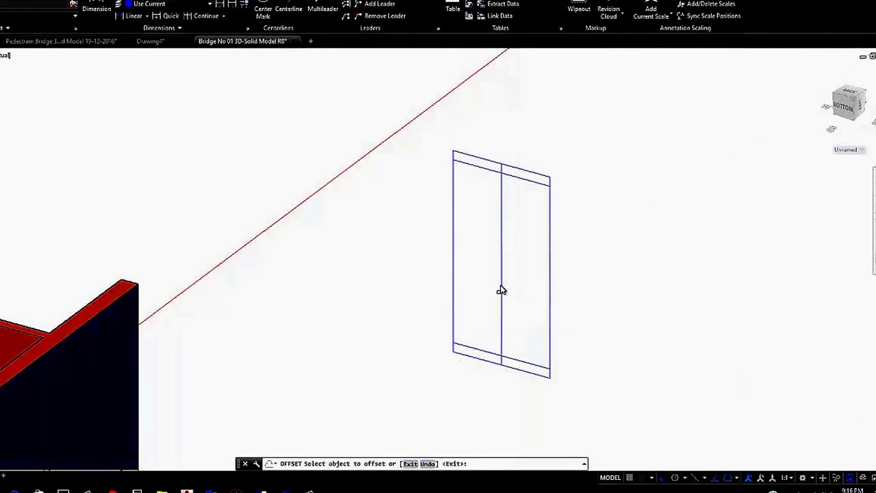
pyautogui.scroll(3, 504, 289)
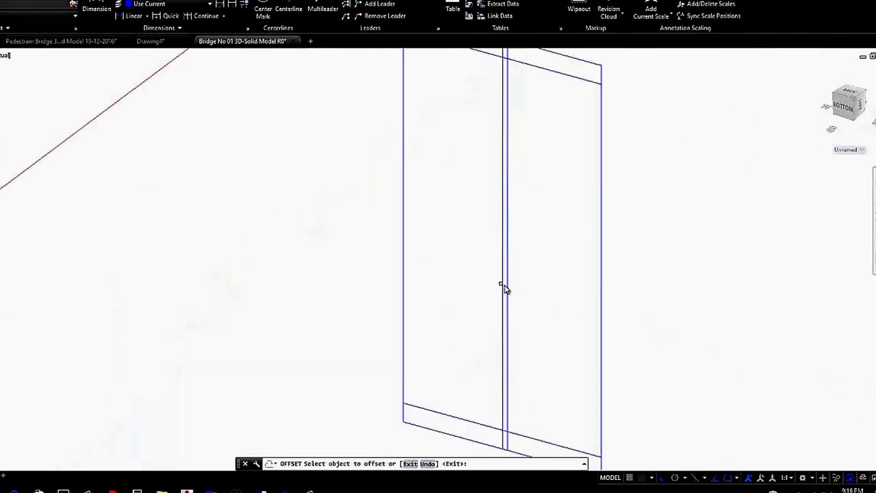
pyautogui.scroll(-4, 477, 273)
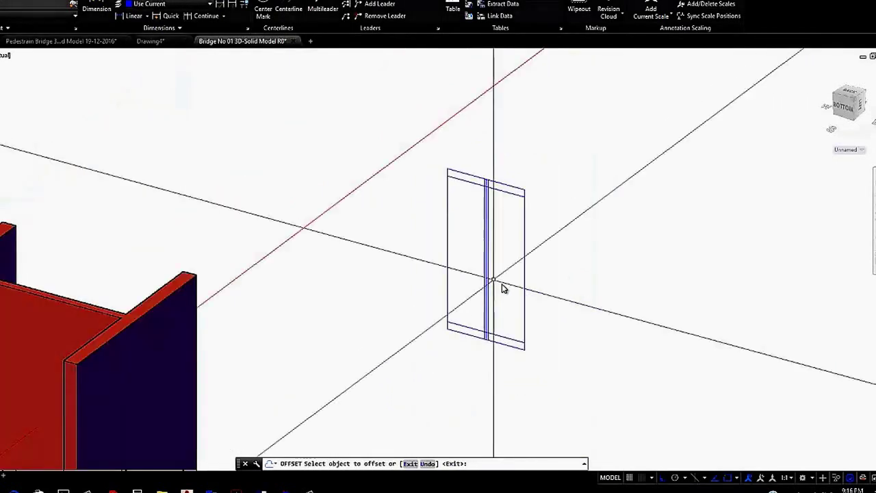
pyautogui.press('Escape')
# Trim the outer side lines and top-flange surplus, using all section lines as cutting edges.
pyautogui.write('t')
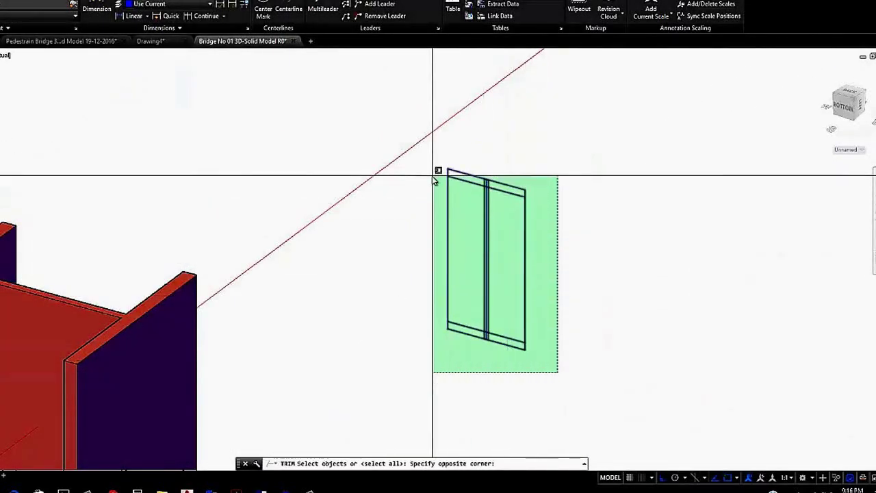
pyautogui.click(434, 172)
pyautogui.press('Return')
pyautogui.click(525, 247)
pyautogui.scroll(4, 515, 229)
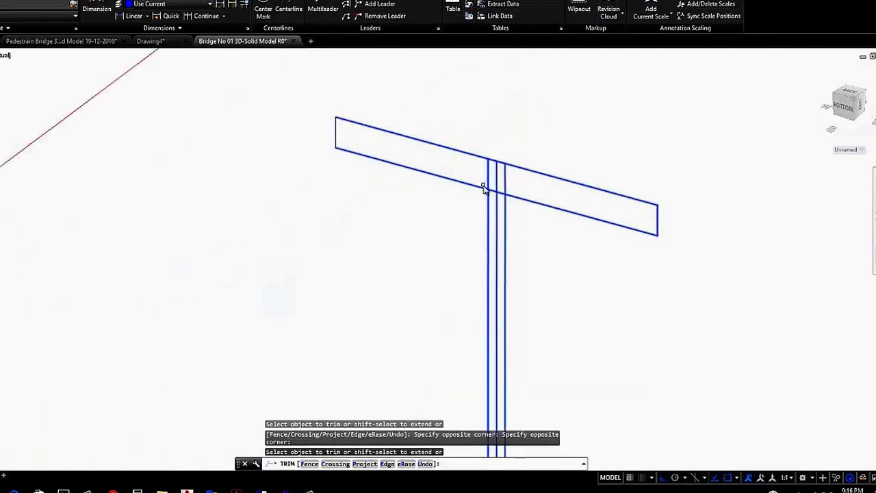
pyautogui.scroll(3, 485, 188)
pyautogui.click(543, 163)
pyautogui.click(504, 141)
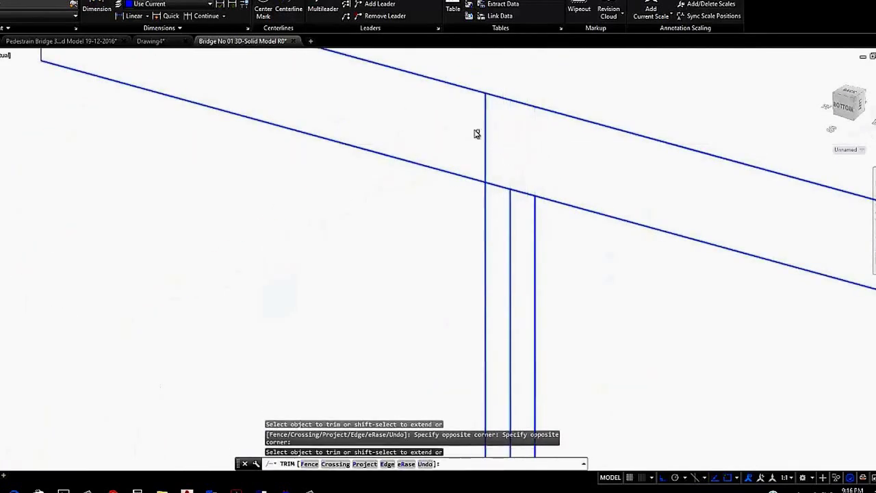
pyautogui.click(494, 148)
pyautogui.click(476, 130)
pyautogui.click(505, 186)
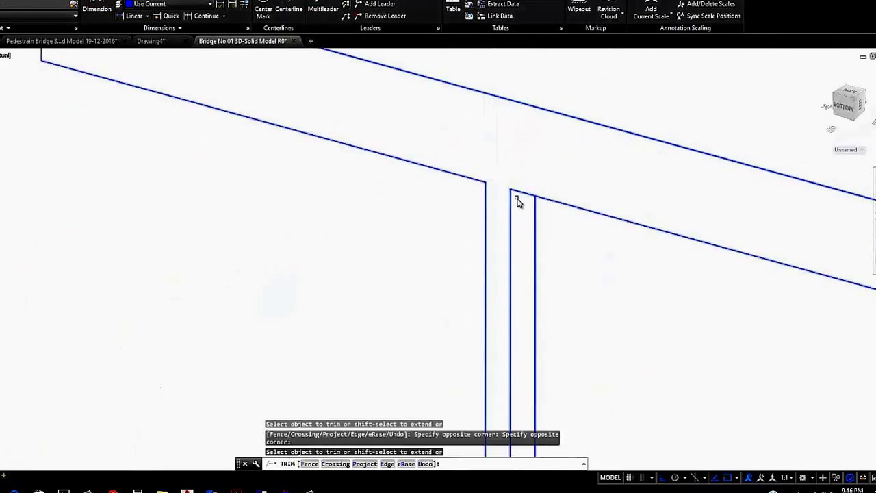
# Trim the surplus lines at the bottom flange to leave a clean I-section.
pyautogui.scroll(-1, 517, 188)
pyautogui.scroll(-3, 516, 182)
pyautogui.scroll(-2, 517, 226)
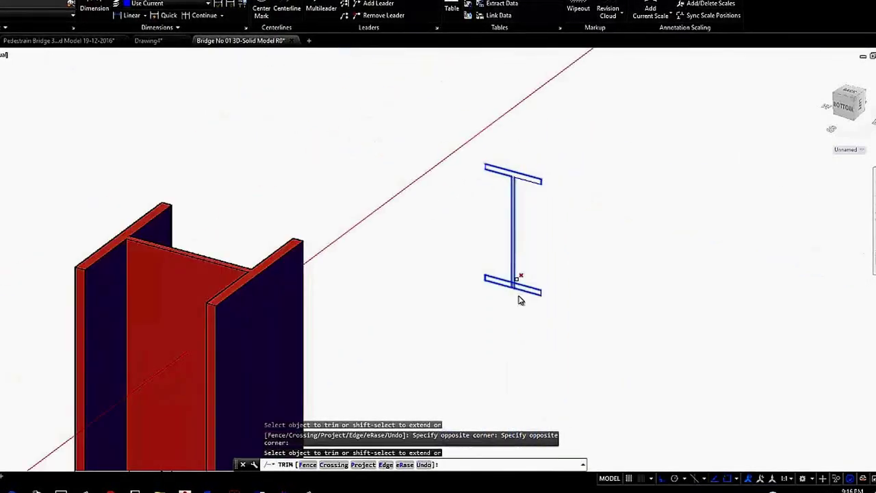
pyautogui.scroll(5, 507, 267)
pyautogui.scroll(3, 505, 261)
pyautogui.click(506, 260)
pyautogui.click(448, 229)
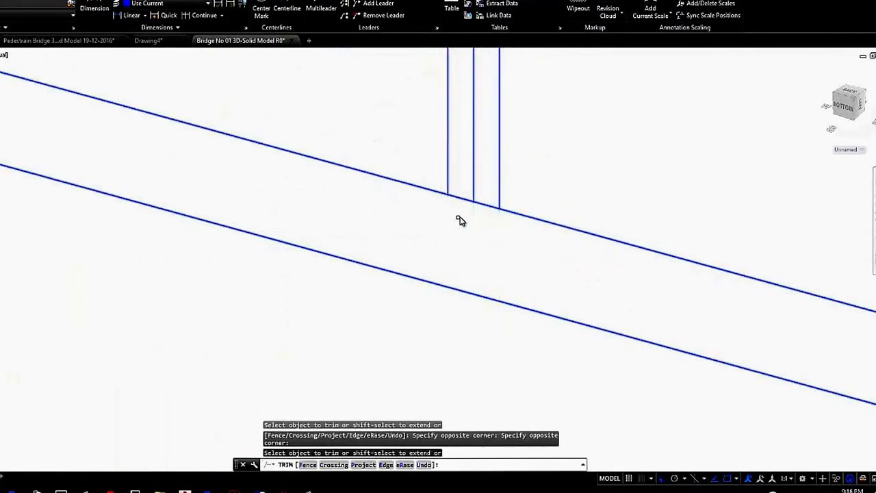
pyautogui.press('Escape')
pyautogui.scroll(-2, 511, 291)
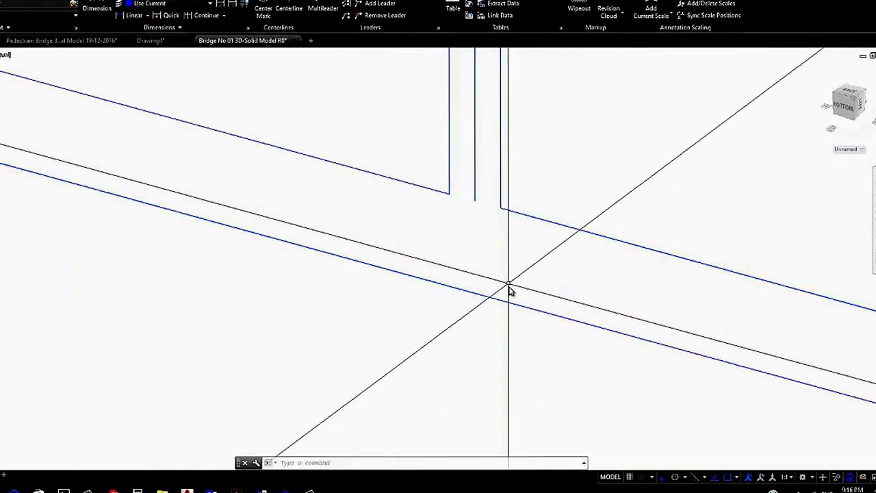
pyautogui.scroll(-3, 509, 291)
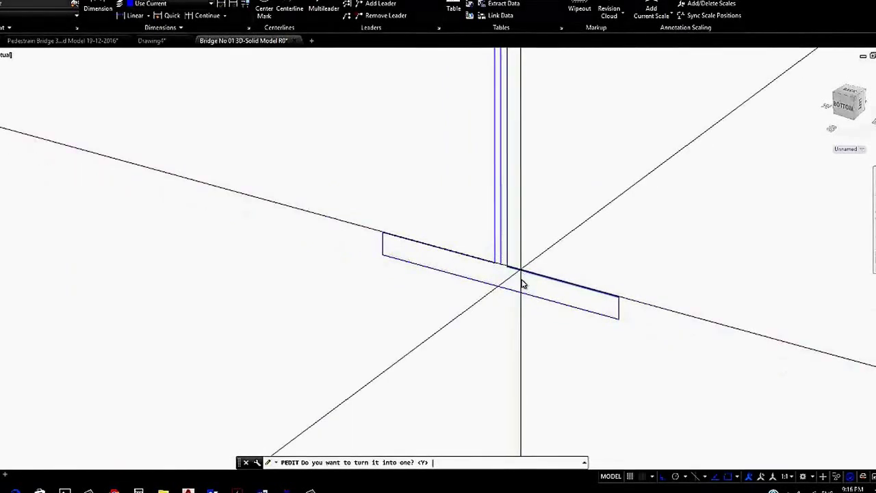
pyautogui.scroll(-3, 521, 282)
# Join the I-section outline into one 11-segment polyline.
pyautogui.press('Return')
pyautogui.write('j')
pyautogui.press('Return')
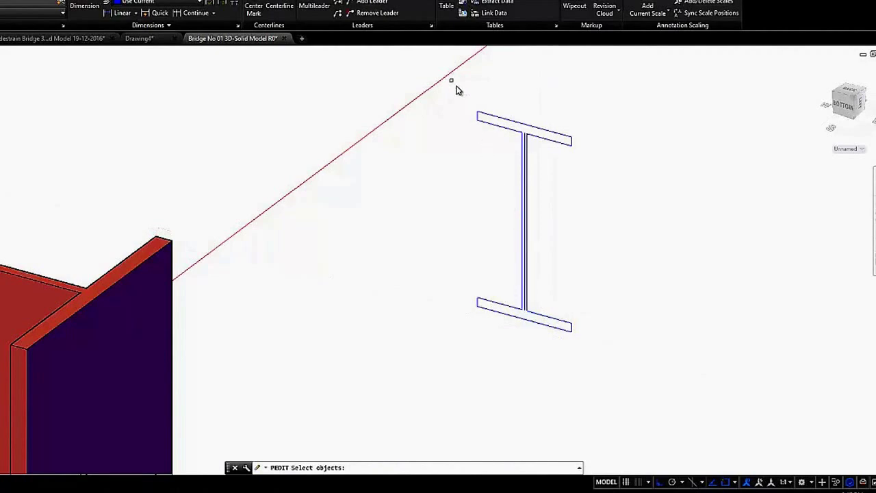
pyautogui.click(470, 104)
pyautogui.click(643, 367)
pyautogui.press('Return')
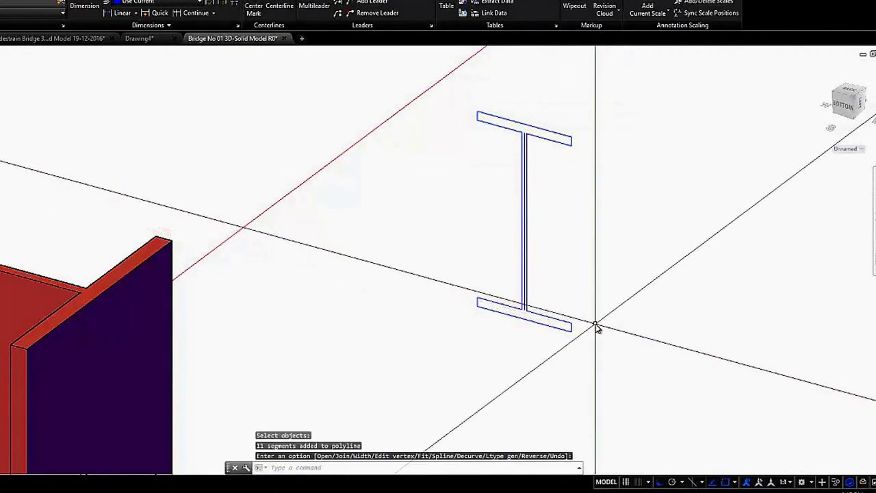
pyautogui.press('Return')
pyautogui.scroll(-2, 595, 327)
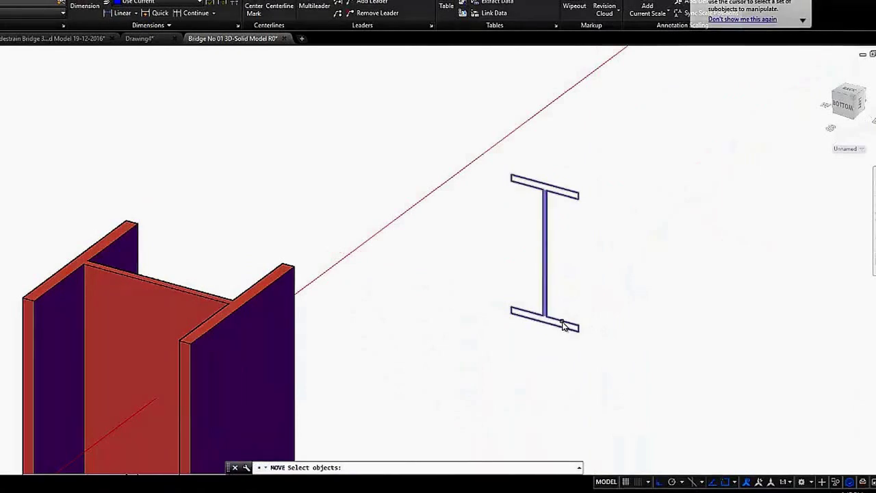
# Move the I-section profile from its top flange onto the column top and orbit to inspect.
pyautogui.click(544, 184)
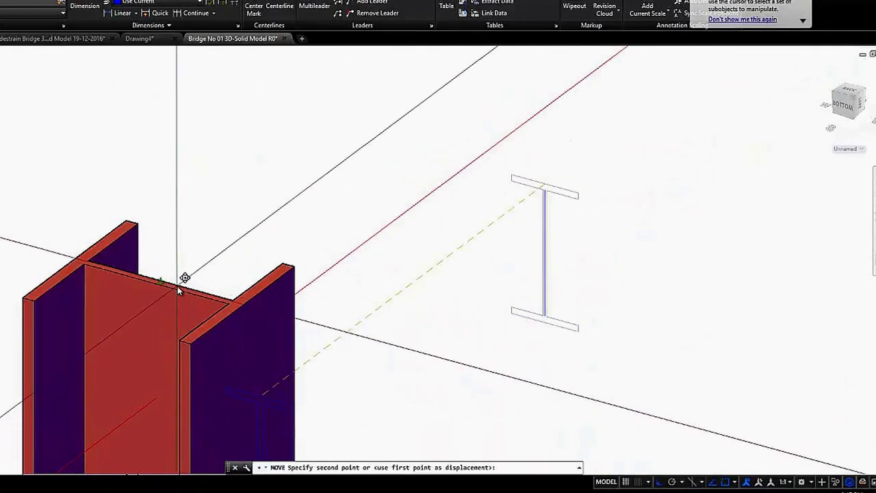
pyautogui.click(177, 286)
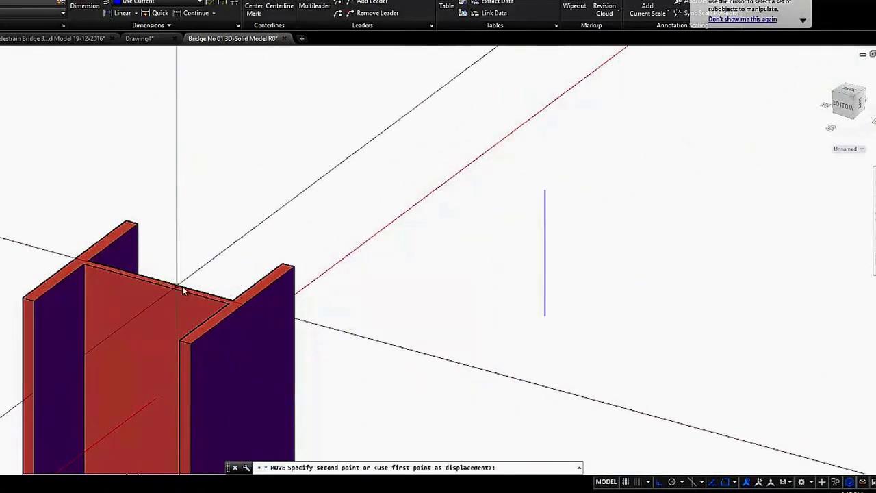
pyautogui.click(541, 220)
pyautogui.moveTo(563, 244)
pyautogui.keyDown('shift'); pyautogui.mouseDown(button='middle')
pyautogui.moveTo(415, 286)
pyautogui.moveTo(383, 284)
pyautogui.mouseUp(button='middle'); pyautogui.keyUp('shift')
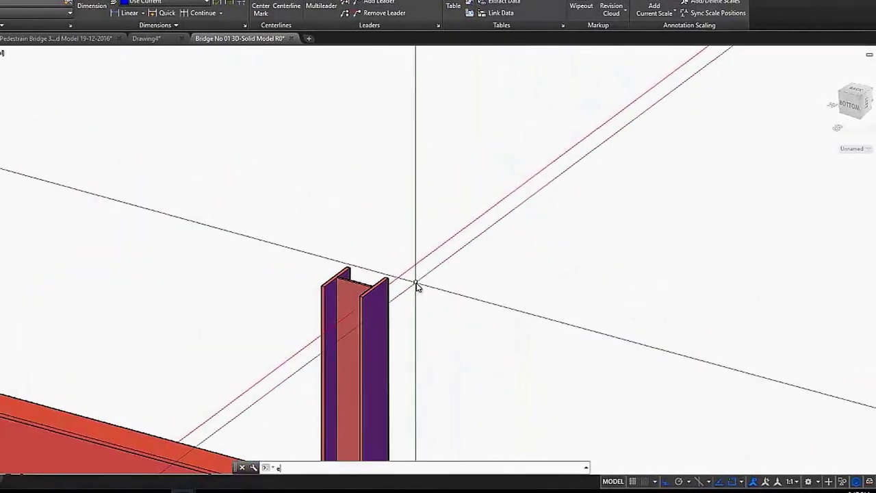
# Begin extruding the I-section profile by window selection, then cancel it.
pyautogui.write('extrude')
pyautogui.press('Return')
pyautogui.click(301, 243)
pyautogui.click(433, 336)
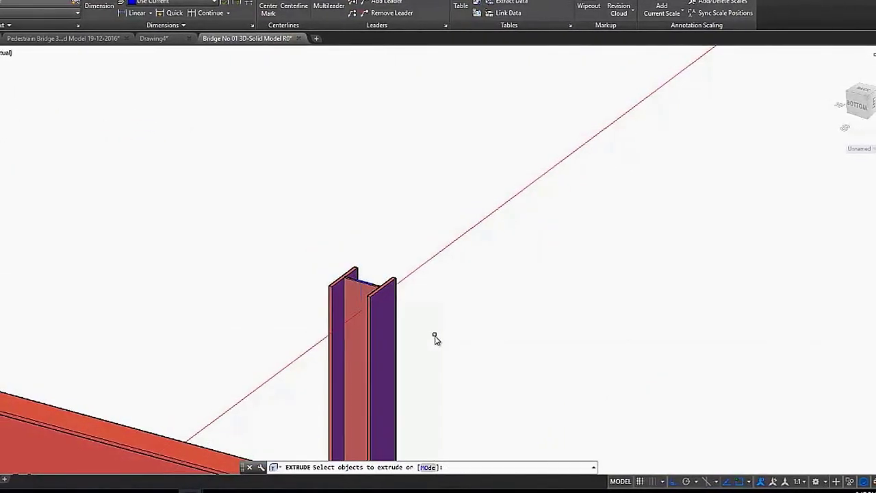
pyautogui.scroll(-5, 448, 287)
pyautogui.scroll(3, 451, 264)
pyautogui.press('Escape')
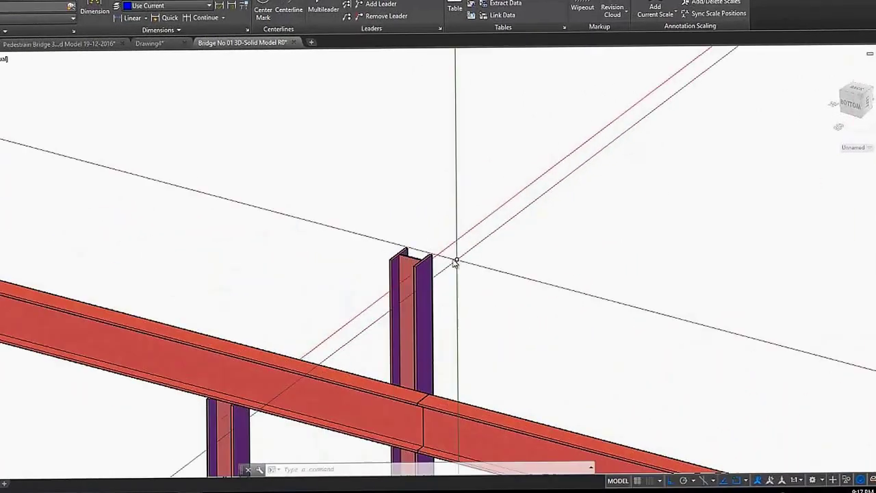
# Move the I-section profile so it sits inside the column top.
pyautogui.write('move')
pyautogui.press('Return')
pyautogui.click(364, 229)
pyautogui.click(464, 316)
pyautogui.scroll(5, 445, 294)
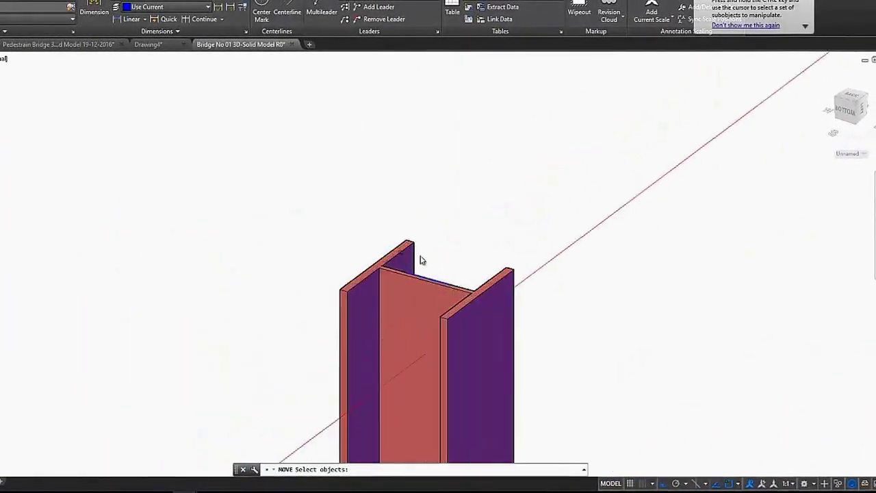
pyautogui.scroll(3, 438, 284)
pyautogui.click(427, 309)
pyautogui.scroll(-2, 503, 230)
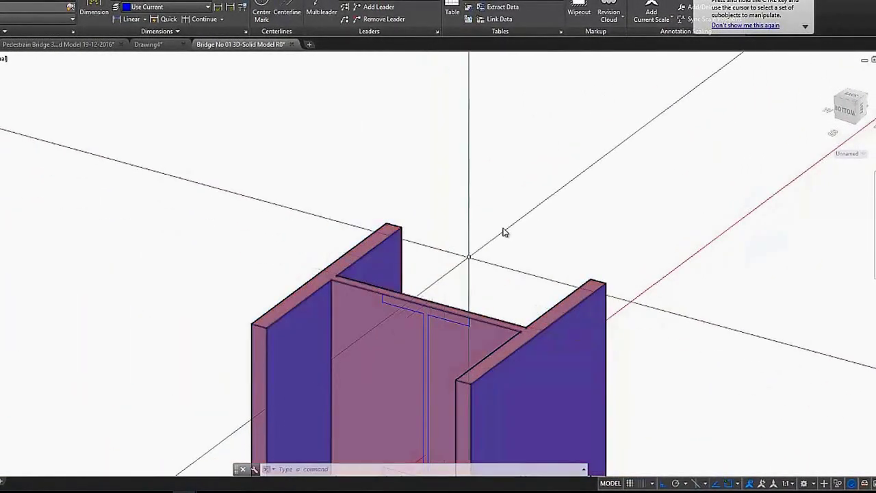
pyautogui.scroll(-3, 507, 224)
# Extrude the window-selected profile into a blue beam toward the next column.
pyautogui.click(422, 219)
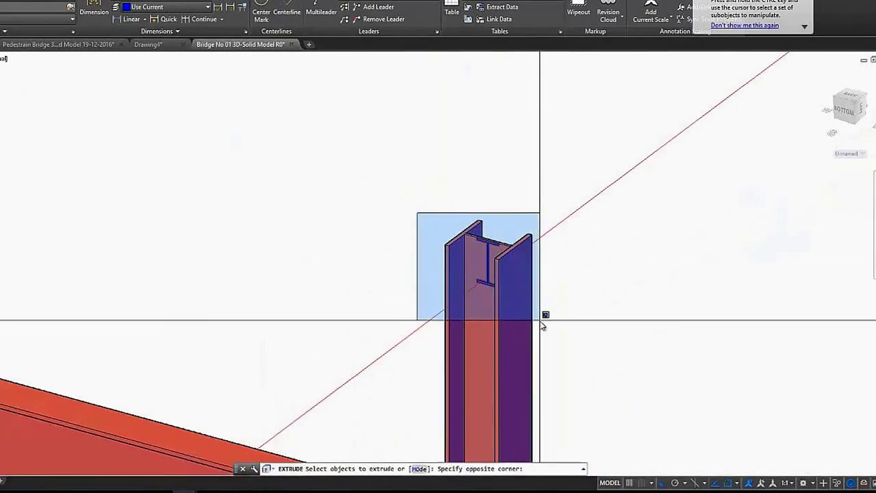
pyautogui.click(541, 319)
pyautogui.scroll(-2, 527, 254)
pyautogui.press('Return')
pyautogui.scroll(-2, 507, 236)
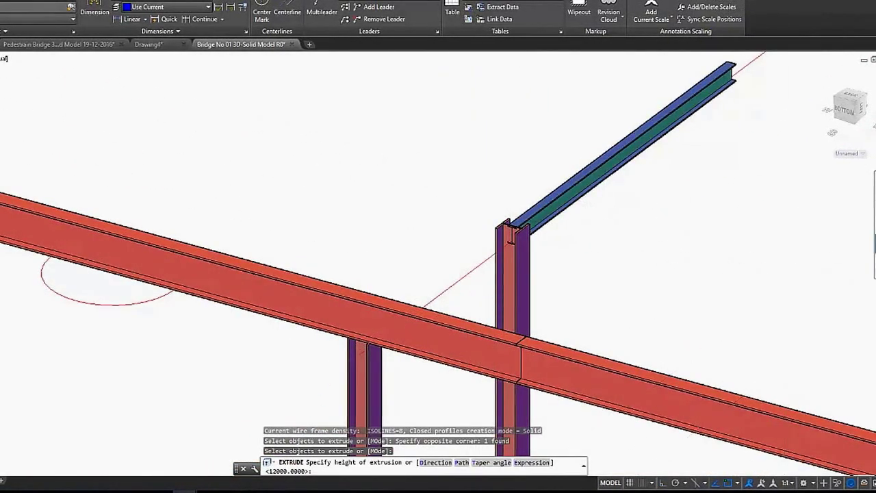
pyautogui.moveTo(640, 277); pyautogui.dragTo(336, 250)
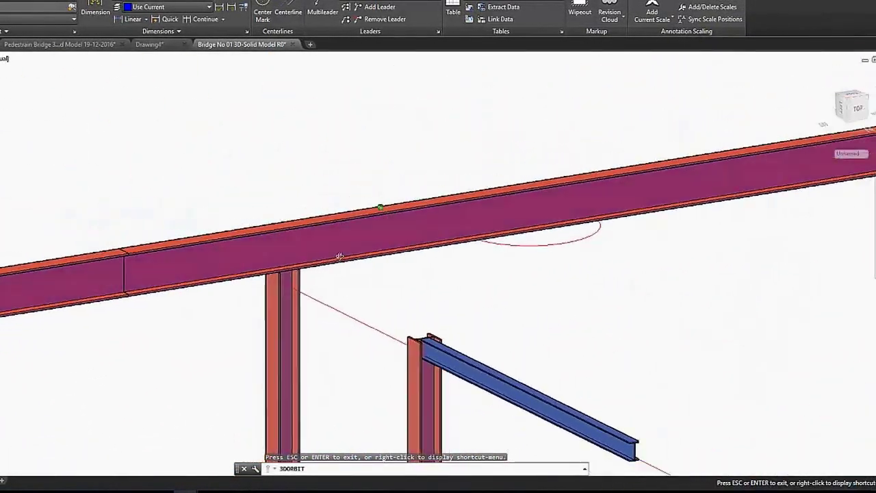
pyautogui.rightClick(335, 250)
pyautogui.click(352, 251)
pyautogui.scroll(5, 823, 247)
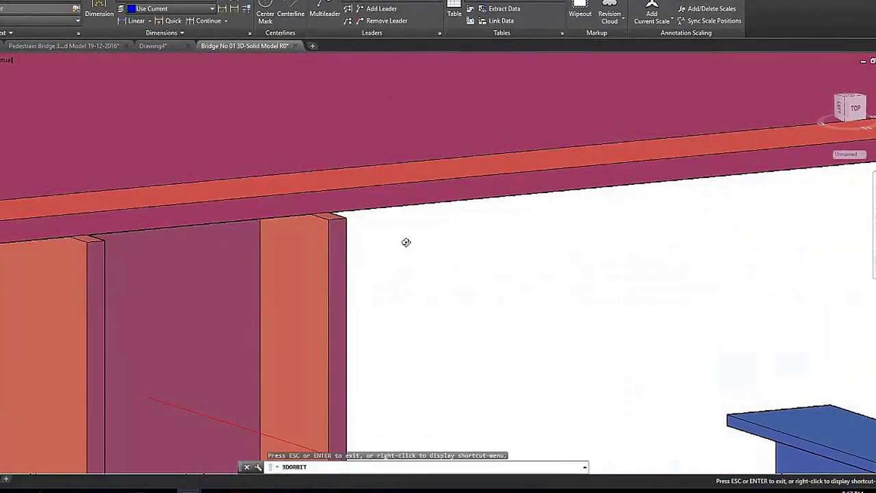
# Orbit around the new blue beam to check it spans between the columns.
pyautogui.moveTo(406, 242); pyautogui.dragTo(401, 225)
pyautogui.rightClick(209, 202)
pyautogui.click(226, 216)
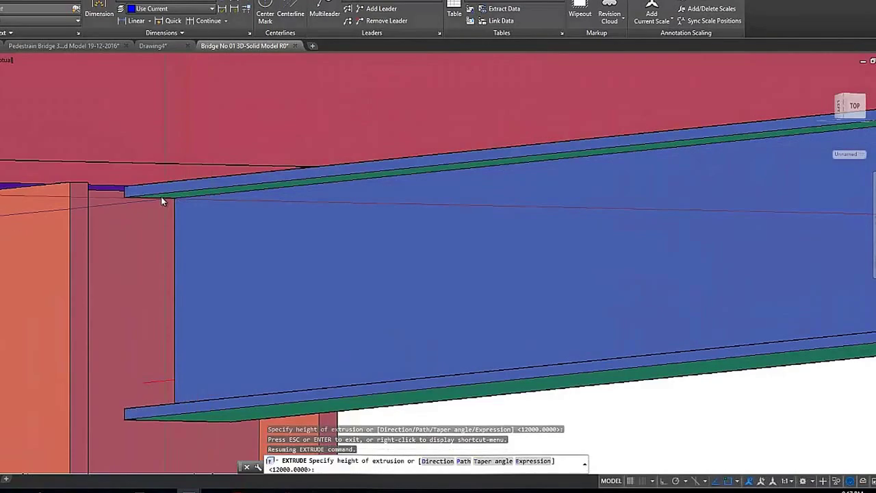
pyautogui.scroll(-5, 198, 193)
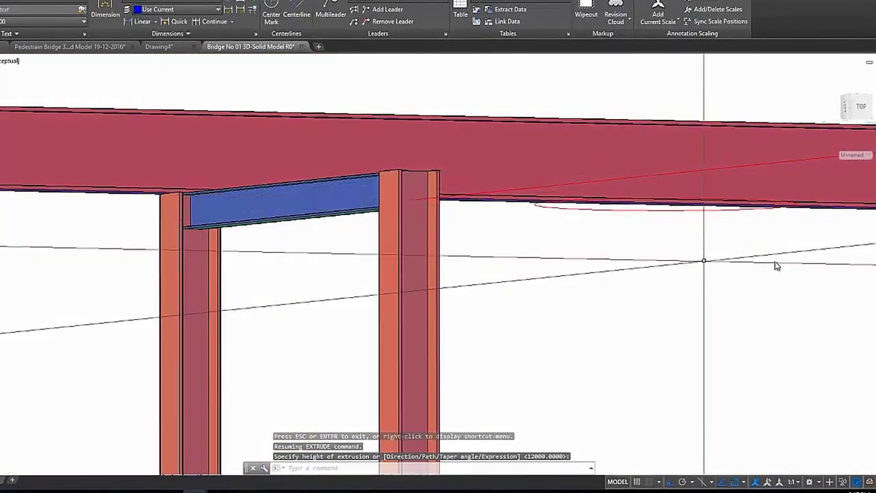
pyautogui.moveTo(439, 245)
pyautogui.keyDown('shift'); pyautogui.mouseDown(button='middle')
pyautogui.moveTo(478, 274)
pyautogui.moveTo(455, 248)
pyautogui.moveTo(402, 262)
pyautogui.moveTo(506, 287)
pyautogui.moveTo(506, 261)
pyautogui.moveTo(478, 248)
pyautogui.moveTo(338, 254)
pyautogui.moveTo(393, 253)
pyautogui.mouseUp(button='middle'); pyautogui.keyUp('shift')
# Zoom Window on the column-beam joint and slide the blue beam away from the column.
pyautogui.rightClick(394, 253)
pyautogui.click(458, 324)
pyautogui.moveTo(434, 249); pyautogui.dragTo(492, 268)
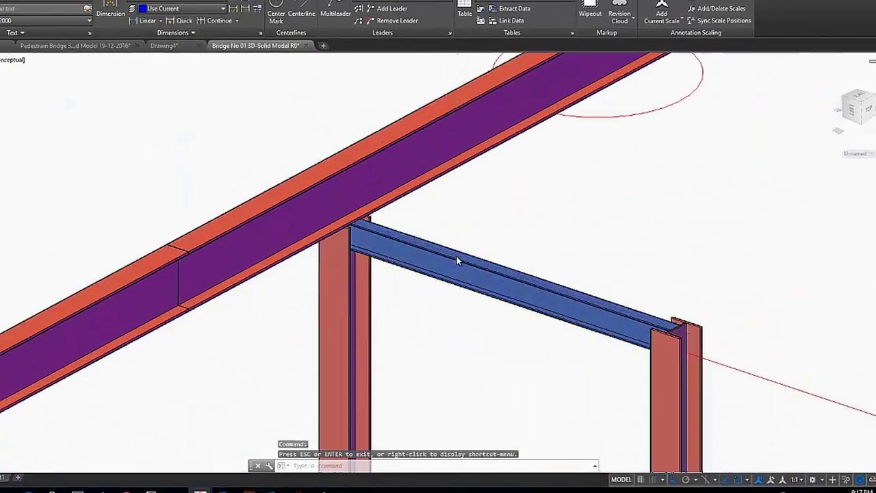
pyautogui.press('Escape')
pyautogui.click(462, 262)
pyautogui.click(472, 264)
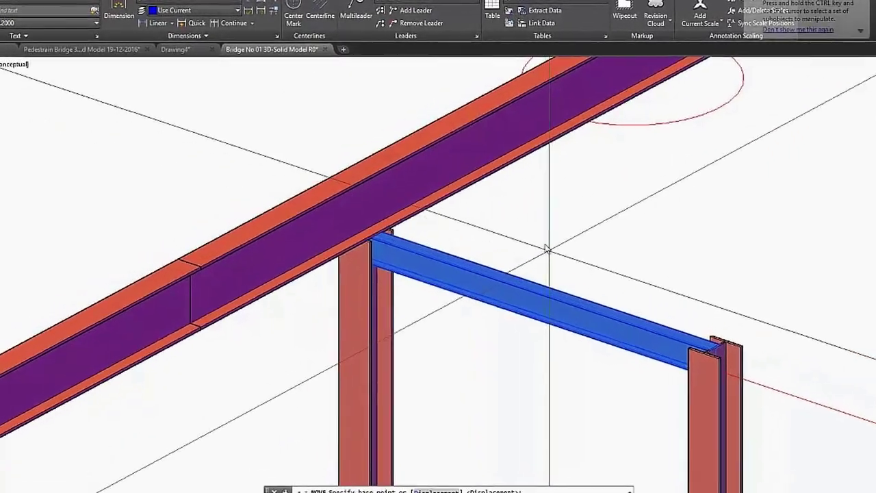
pyautogui.click(505, 289)
# Snap the blue beam's top corner to the main beam flange, then shift it 50 along its length.
pyautogui.scroll(3, 524, 297)
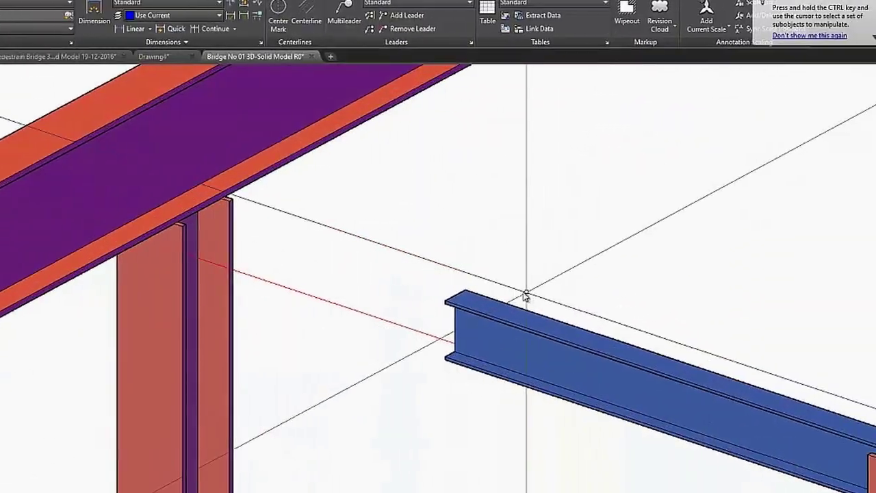
pyautogui.scroll(2, 436, 294)
pyautogui.scroll(3, 452, 291)
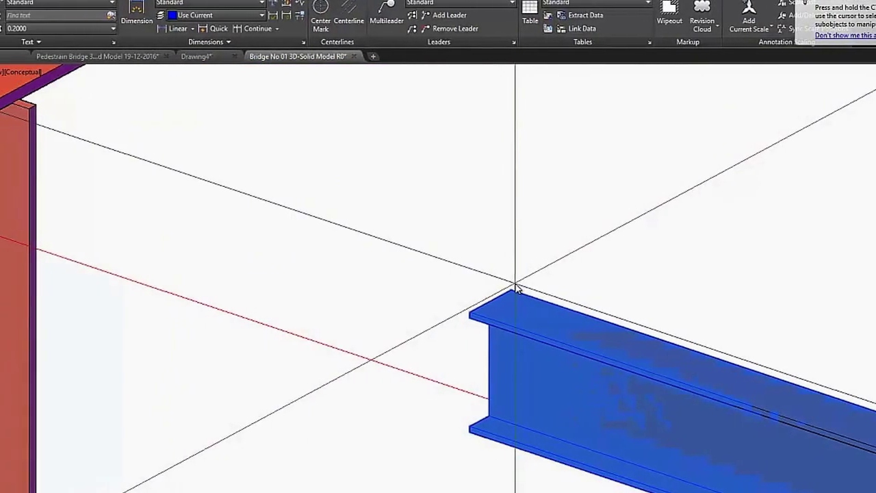
pyautogui.click(536, 290)
pyautogui.scroll(-5, 656, 233)
pyautogui.scroll(3, 411, 274)
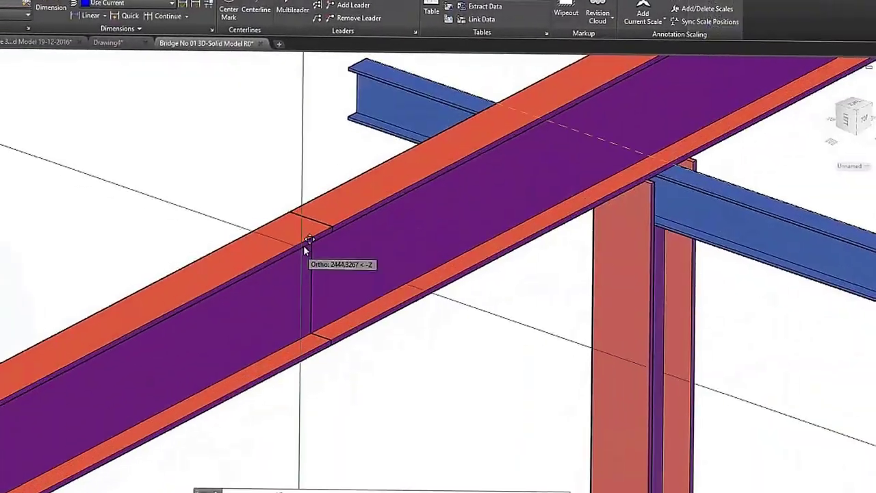
pyautogui.scroll(3, 307, 250)
pyautogui.click(398, 176)
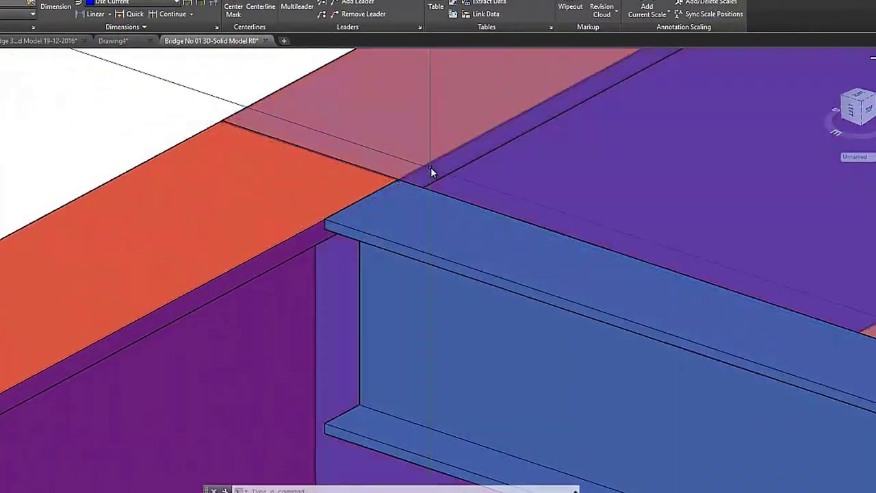
pyautogui.scroll(-2, 431, 171)
pyautogui.press('space')
pyautogui.press('space')
pyautogui.click(342, 114)
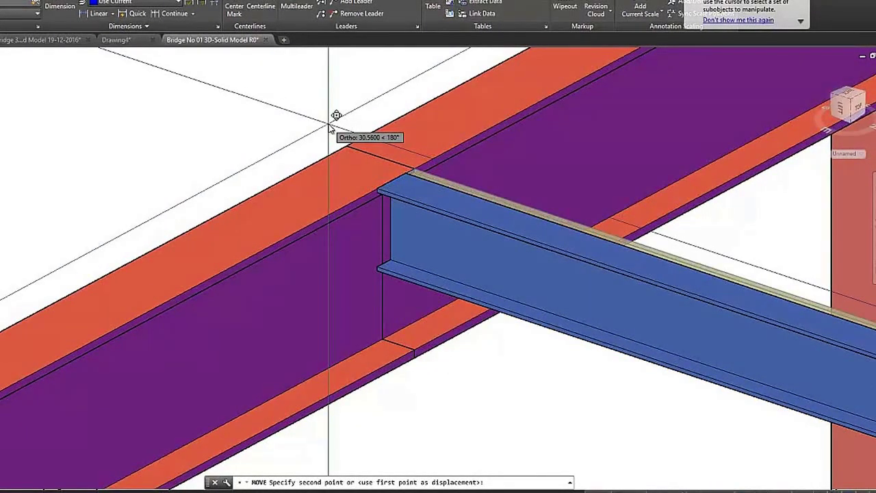
pyautogui.write('50')
pyautogui.press('Return')
pyautogui.write('co')
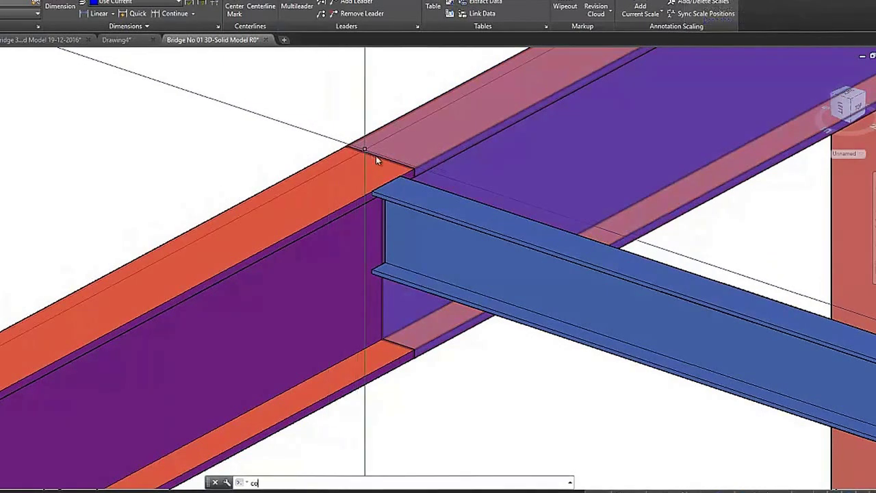
# Copy the blue beam to a position just beside the original.
pyautogui.press('Return')
pyautogui.click(418, 189)
pyautogui.scroll(2, 373, 191)
pyautogui.press('Return')
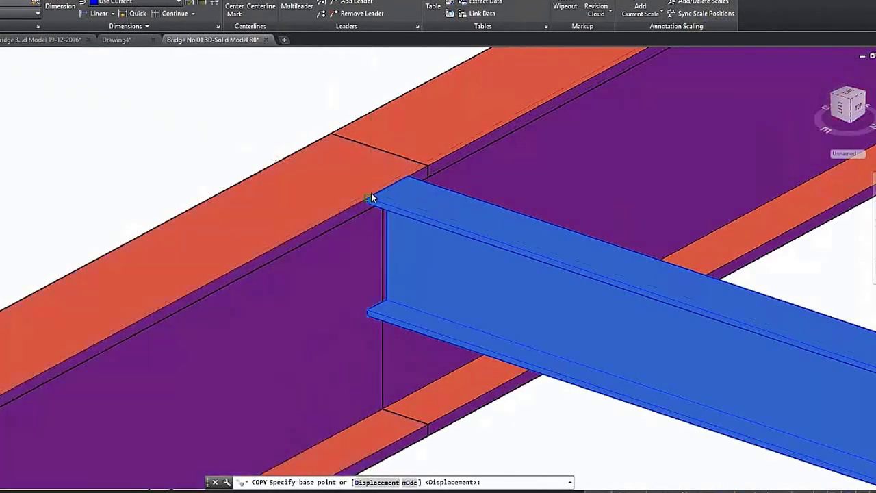
pyautogui.click(371, 197)
pyautogui.click(445, 151)
pyautogui.press('Return')
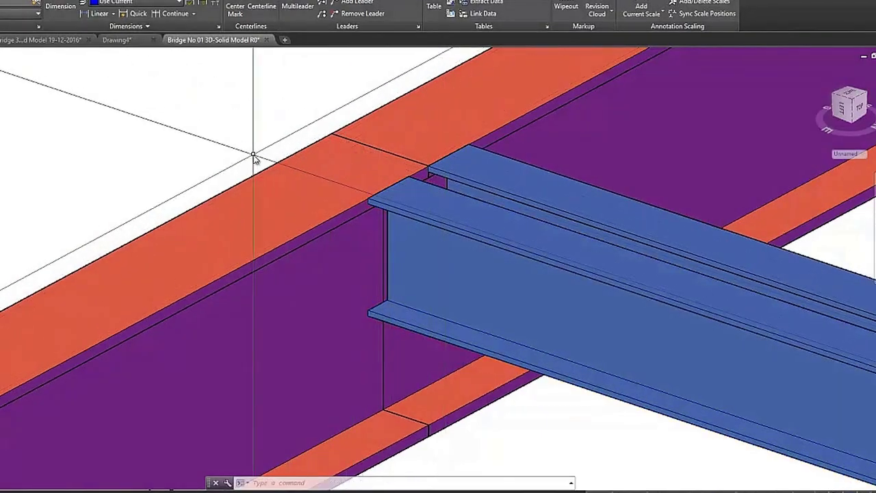
pyautogui.scroll(-5, 253, 158)
pyautogui.moveTo(264, 157)
pyautogui.keyDown('shift'); pyautogui.mouseDown(button='middle')
pyautogui.moveTo(548, 246)
pyautogui.moveTo(506, 248)
pyautogui.mouseUp(button='middle'); pyautogui.keyUp('shift')
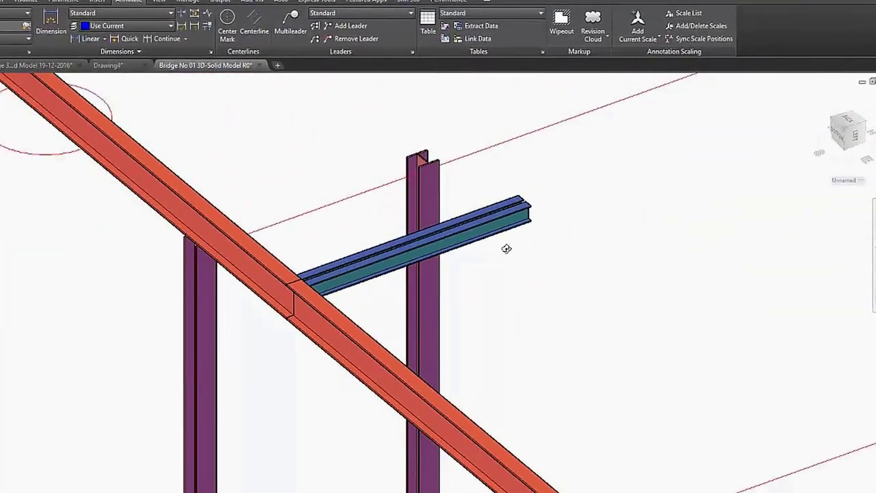
# Exit orbit and select the beam segments for copying with CO.
pyautogui.rightClick(374, 238)
pyautogui.click(394, 241)
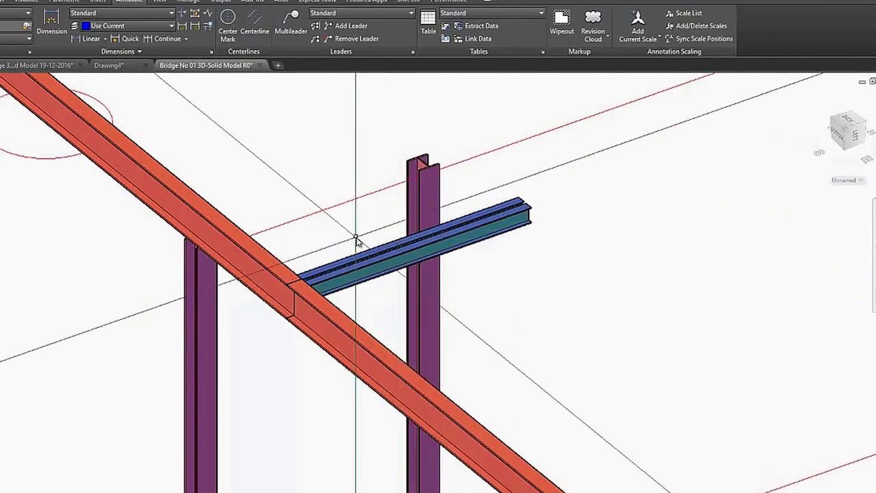
pyautogui.write('co')
pyautogui.press('Return')
pyautogui.click(252, 246)
pyautogui.click(344, 314)
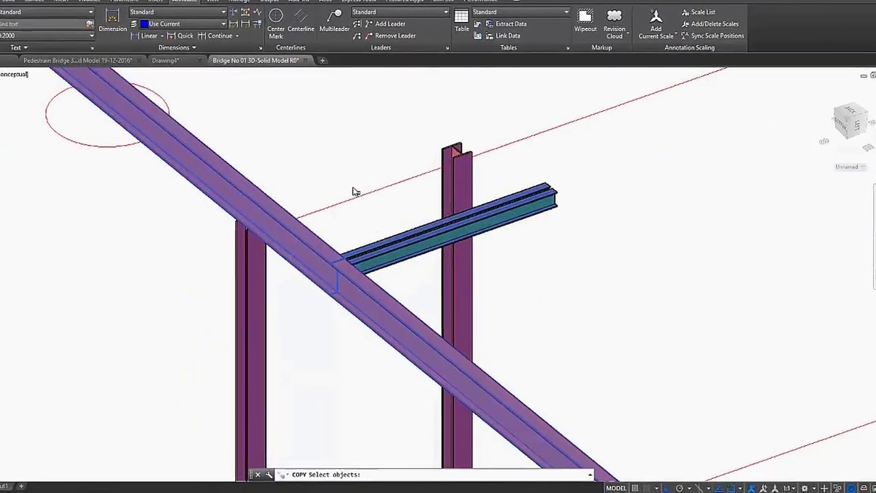
pyautogui.scroll(-5, 481, 292)
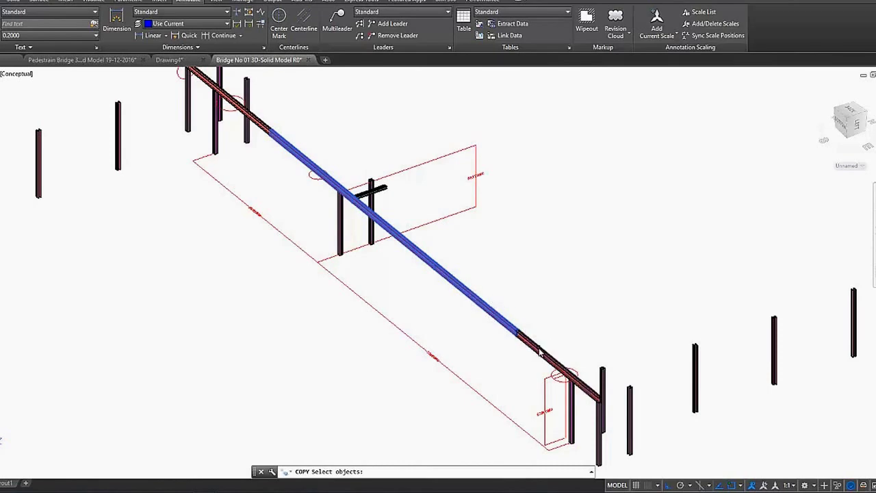
pyautogui.scroll(-5, 565, 378)
pyautogui.scroll(8, 382, 181)
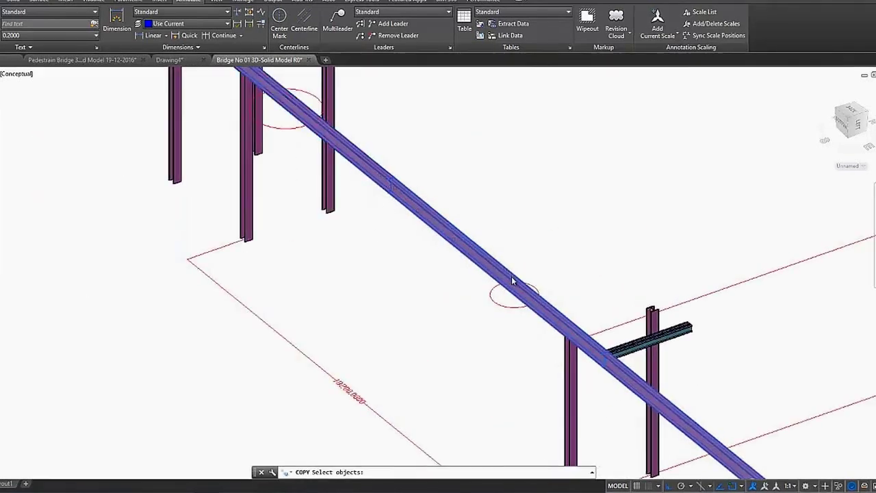
pyautogui.scroll(-2, 511, 276)
pyautogui.scroll(-1, 409, 174)
pyautogui.scroll(2, 404, 293)
pyautogui.scroll(3, 410, 322)
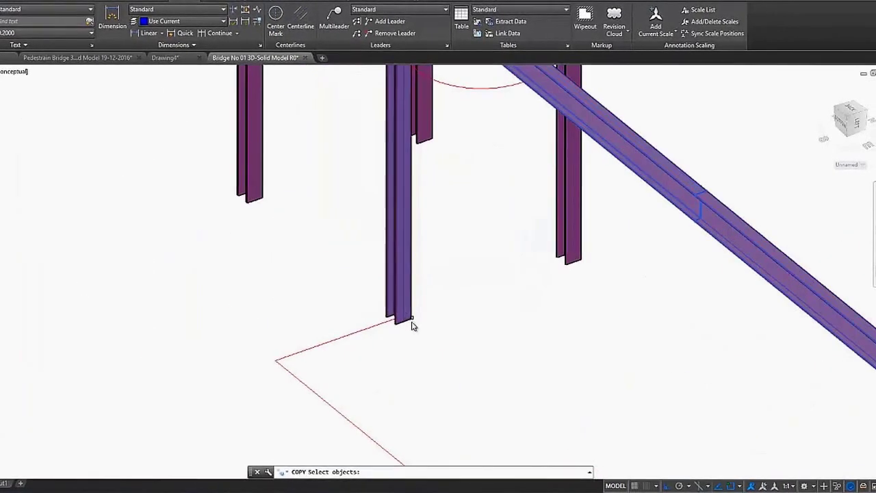
pyautogui.scroll(3, 404, 331)
pyautogui.press('Return')
# Set the copy base point at the column foot and orbit toward the beam junction.
pyautogui.scroll(-2, 377, 336)
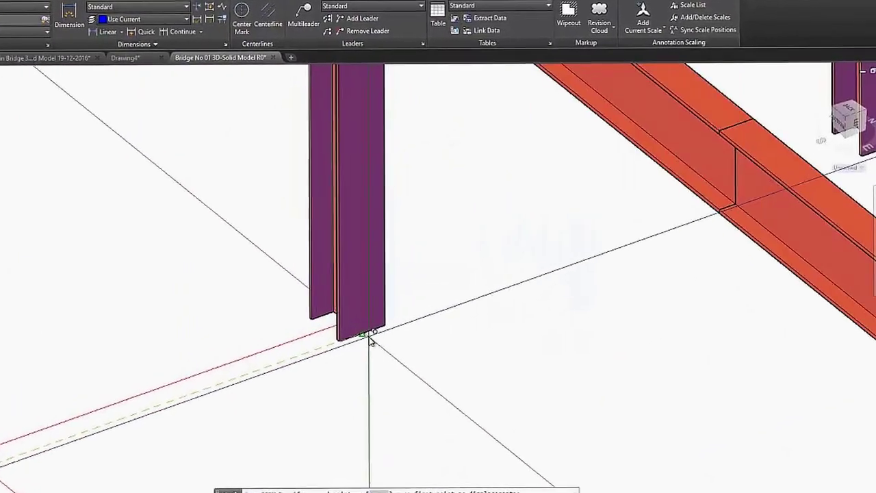
pyautogui.click(603, 301)
pyautogui.scroll(3, 582, 274)
pyautogui.scroll(1, 548, 198)
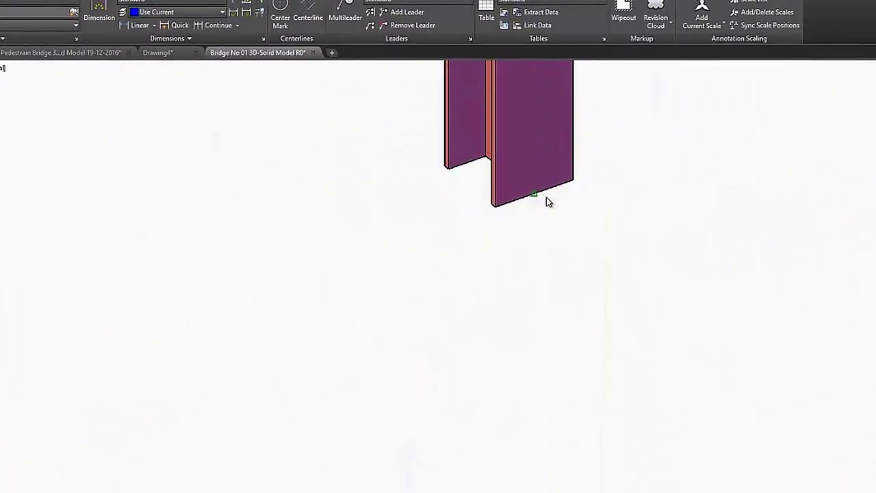
pyautogui.scroll(-3, 397, 246)
pyautogui.scroll(-1, 514, 289)
pyautogui.scroll(2, 741, 370)
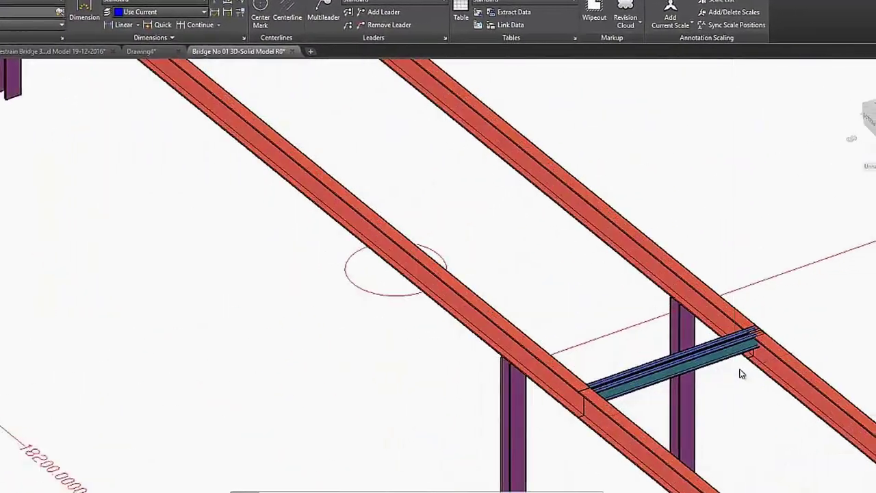
pyautogui.scroll(2, 814, 355)
pyautogui.keyDown('shift'); pyautogui.moveTo(814, 354); pyautogui.dragTo(610, 256, button='middle'); pyautogui.keyUp('shift')
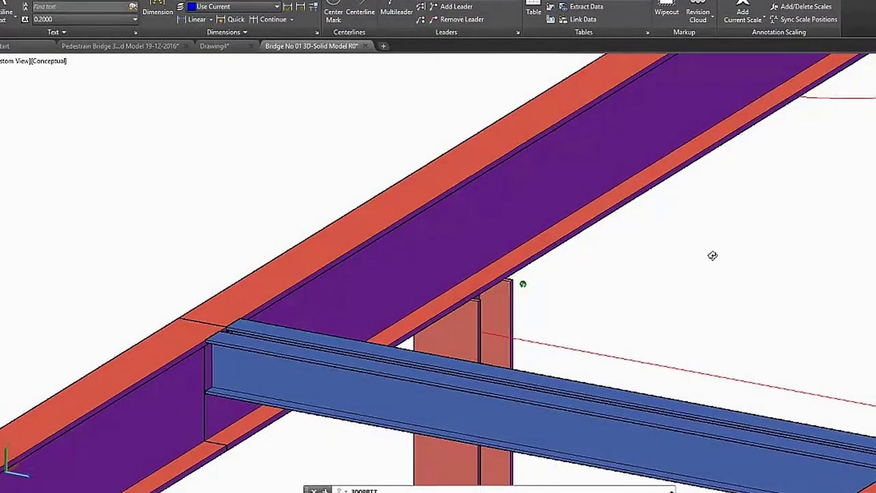
pyautogui.moveTo(715, 254)
pyautogui.keyDown('shift'); pyautogui.mouseDown(button='middle')
pyautogui.moveTo(687, 257)
pyautogui.moveTo(674, 225)
pyautogui.mouseUp(button='middle'); pyautogui.keyUp('shift')
pyautogui.rightClick(661, 224)
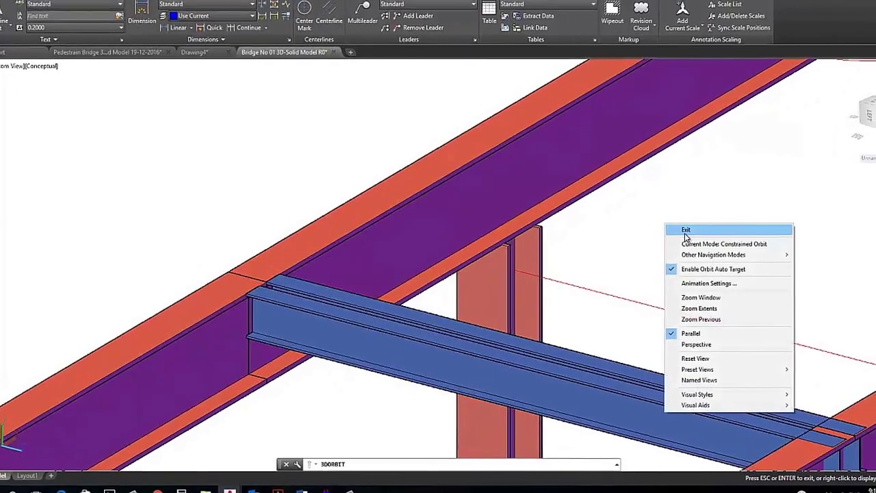
pyautogui.click(684, 230)
# Move the blue beam so its top flange extends over the main beam's top flange.
pyautogui.write('m')
pyautogui.press('Return')
pyautogui.click(636, 357)
pyautogui.click(618, 367)
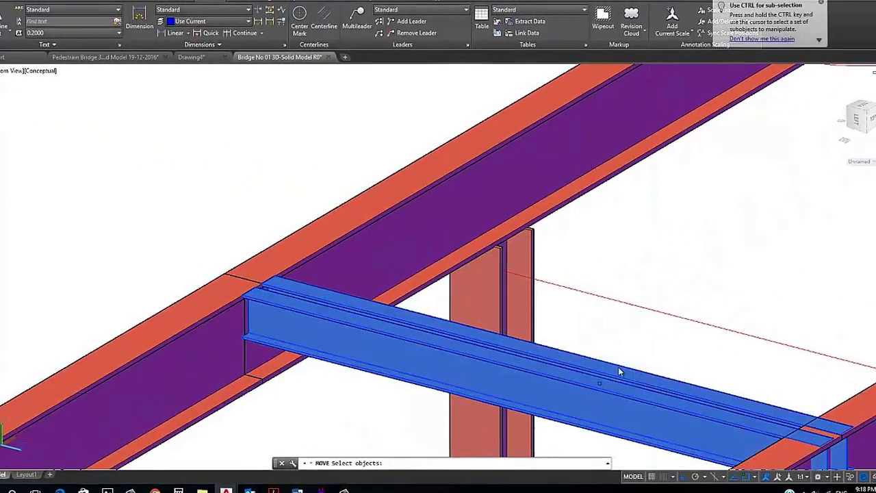
pyautogui.press('Return')
pyautogui.click(735, 261)
pyautogui.click(716, 257)
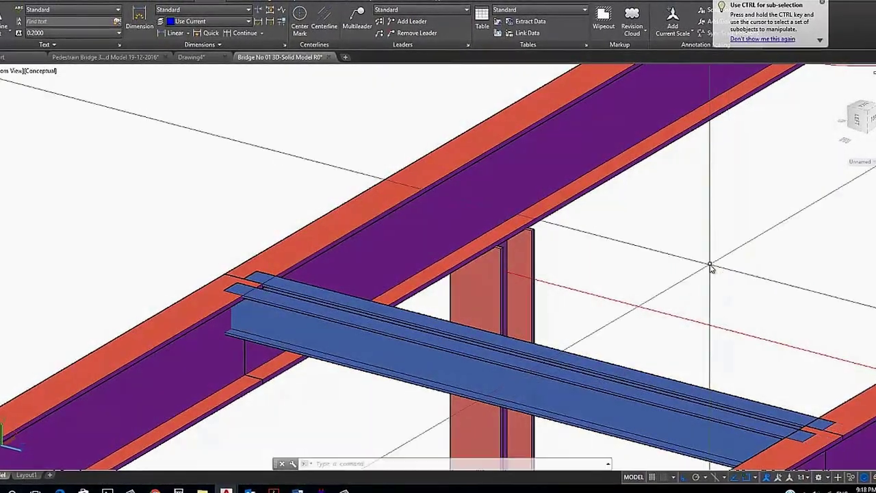
pyautogui.scroll(-4, 712, 263)
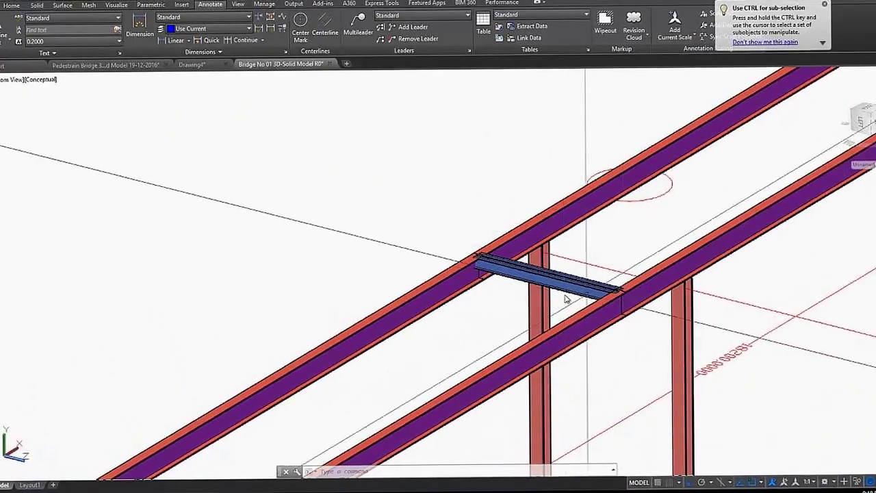
pyautogui.scroll(3, 453, 259)
pyautogui.scroll(3, 452, 256)
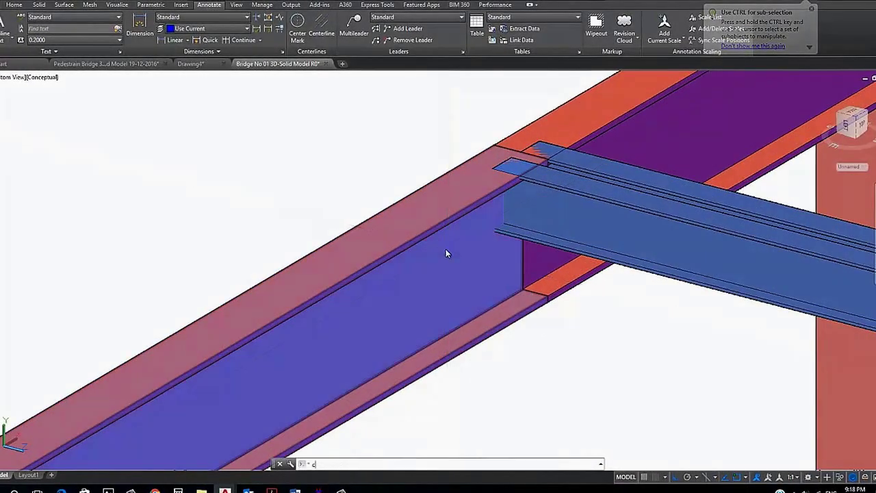
# Draw a circle centred at the girder edge.
pyautogui.write('c')
pyautogui.press('Return')
pyautogui.click(440, 246)
pyautogui.click(382, 186)
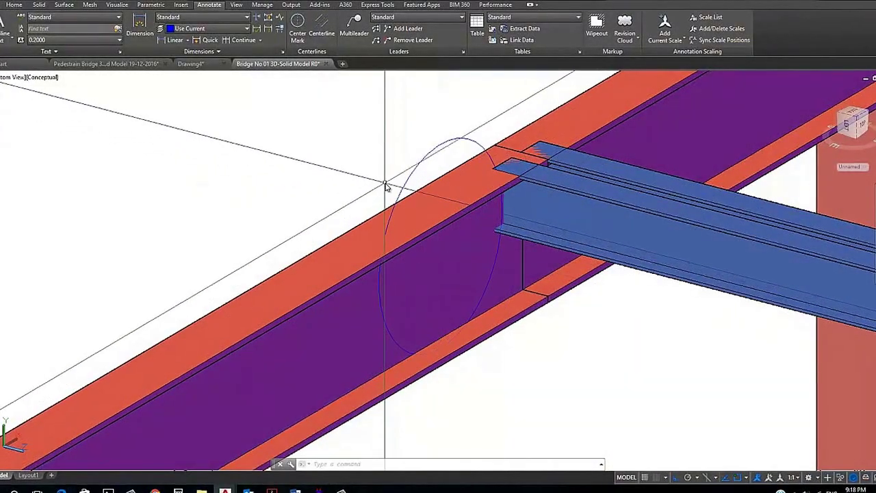
# Slice the blue beam and a second solid using the circle as the cutting plane.
pyautogui.click(590, 188)
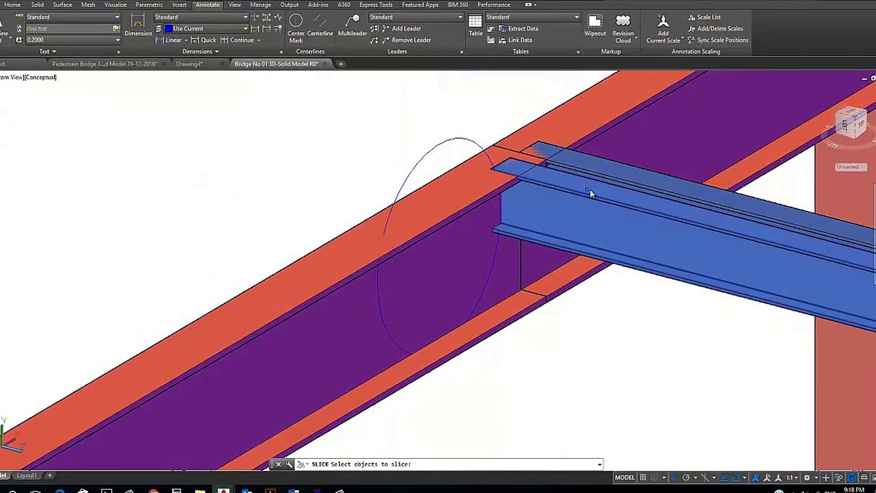
pyautogui.click(606, 176)
pyautogui.press('Return')
pyautogui.write('o')
pyautogui.press('Return')
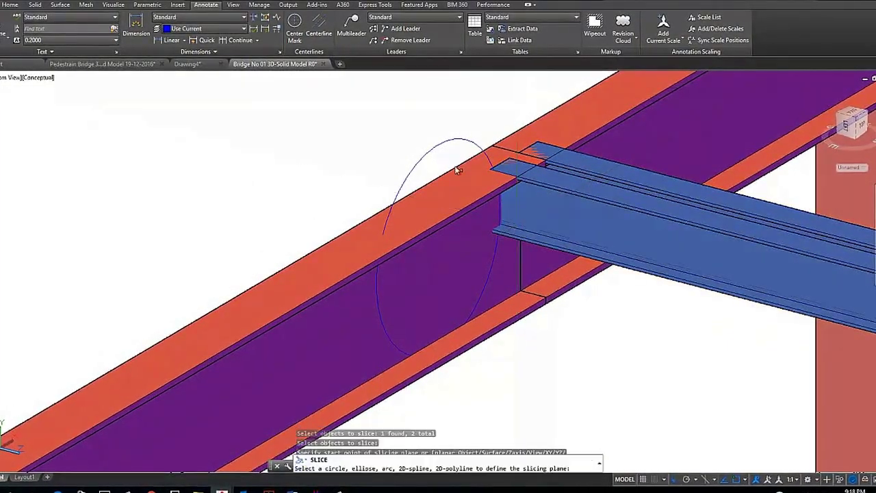
pyautogui.click(434, 152)
pyautogui.scroll(2, 518, 266)
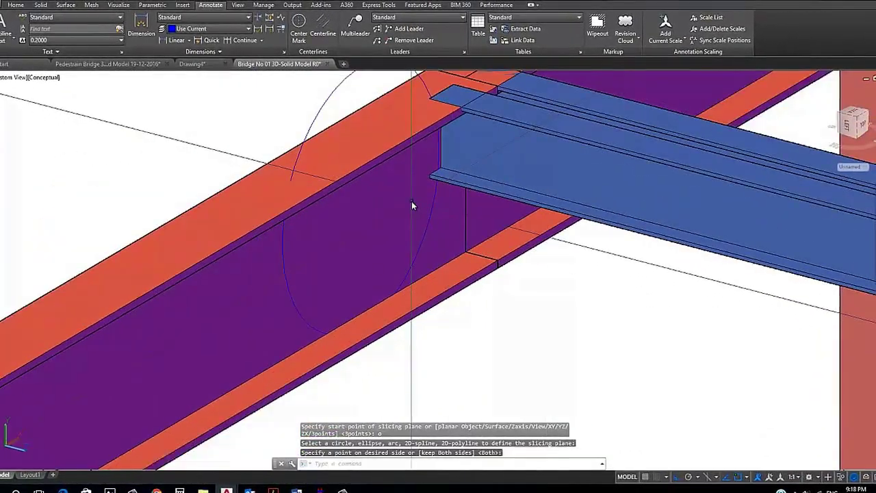
pyautogui.click(412, 204)
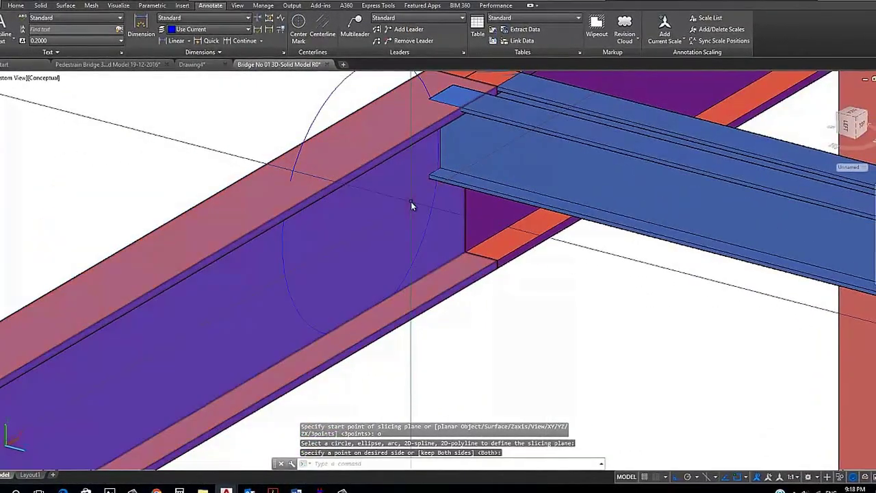
# Slice the solids again with the circle as the plane and keep the beam's retained side.
pyautogui.write('m')
pyautogui.press('Return')
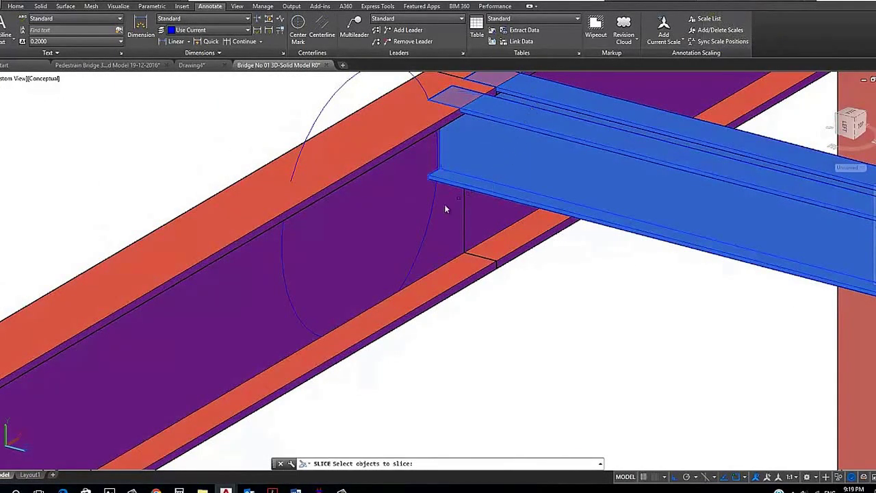
pyautogui.click(445, 204)
pyautogui.press('Return')
pyautogui.write('o')
pyautogui.press('Return')
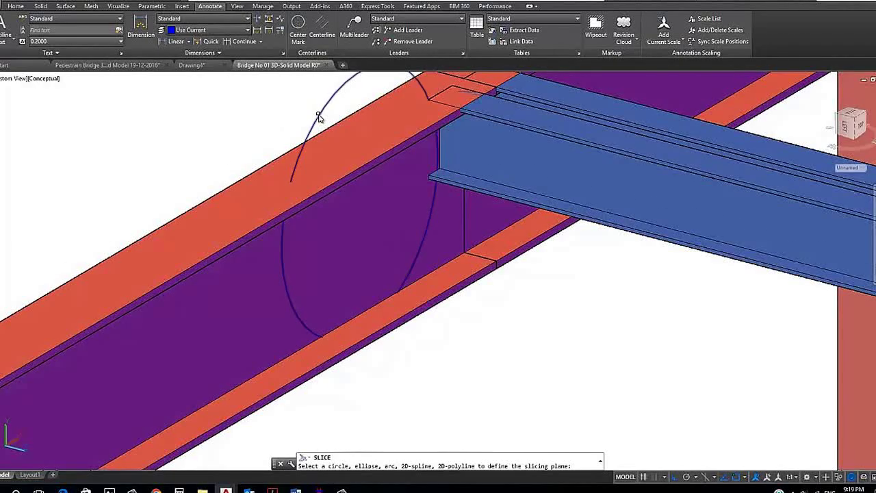
pyautogui.click(318, 118)
pyautogui.click(511, 264)
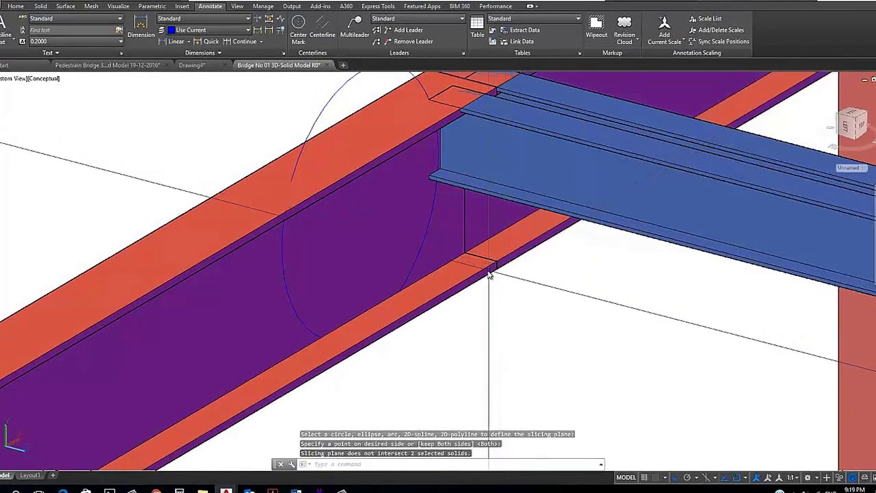
# Move the sliced beam from a flange base point onto the girder flange.
pyautogui.write('move')
pyautogui.press('Return')
pyautogui.click(331, 99)
pyautogui.click(319, 171)
pyautogui.press('Return')
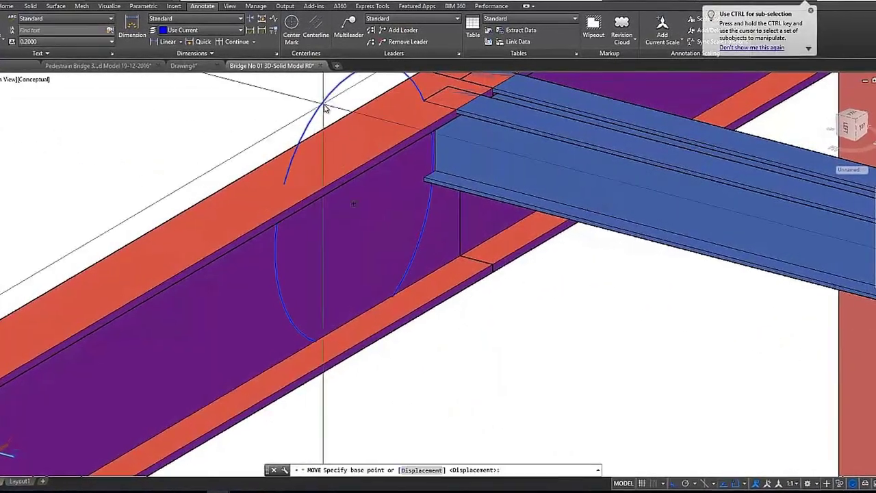
pyautogui.scroll(-2, 356, 144)
pyautogui.click(354, 142)
pyautogui.scroll(3, 383, 130)
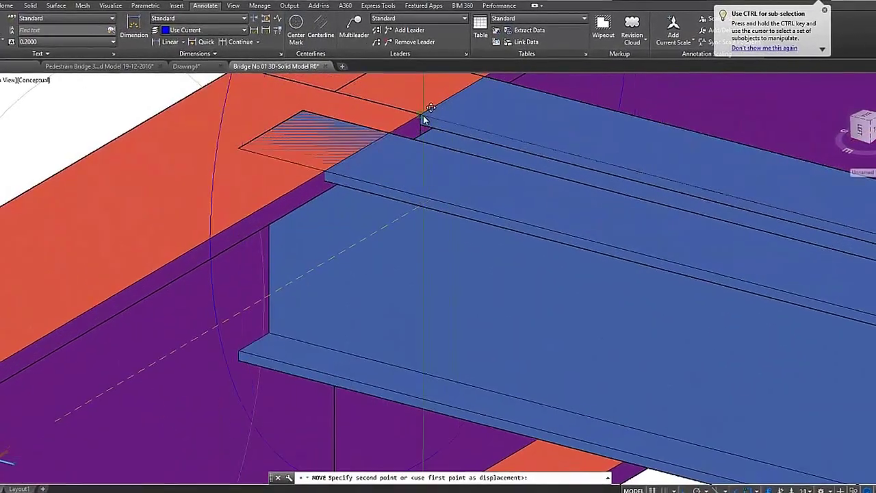
pyautogui.scroll(-1, 417, 137)
pyautogui.click(407, 197)
# Shift the beam slightly left into its final place.
pyautogui.press('Return')
pyautogui.click(356, 92)
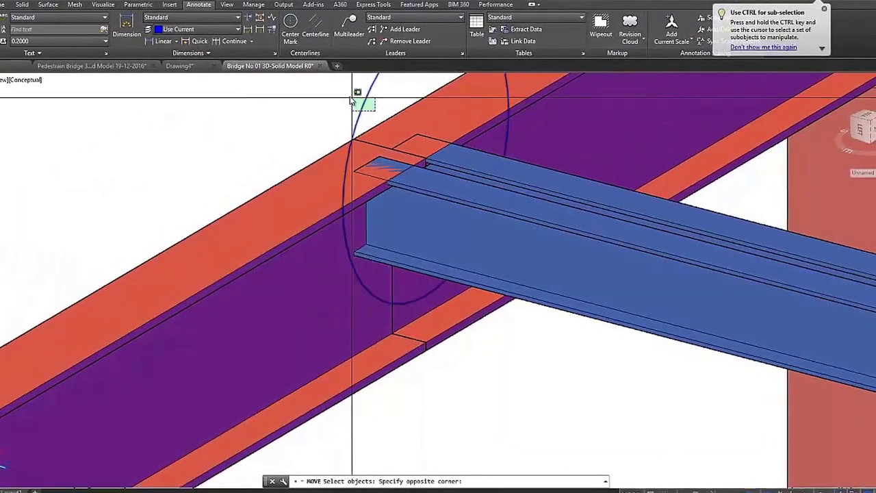
pyautogui.click(234, 121)
pyautogui.press('Return')
pyautogui.click(262, 117)
pyautogui.click(253, 127)
pyautogui.write('slice')
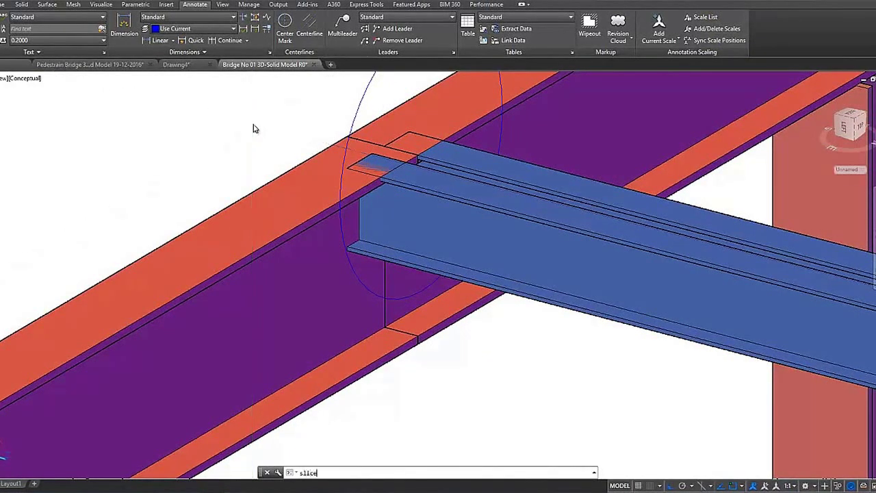
# Begin an object slice of the beam and second solid, drawing a new circle on the girder.
pyautogui.press('Return')
pyautogui.click(421, 208)
pyautogui.click(465, 170)
pyautogui.press('Return')
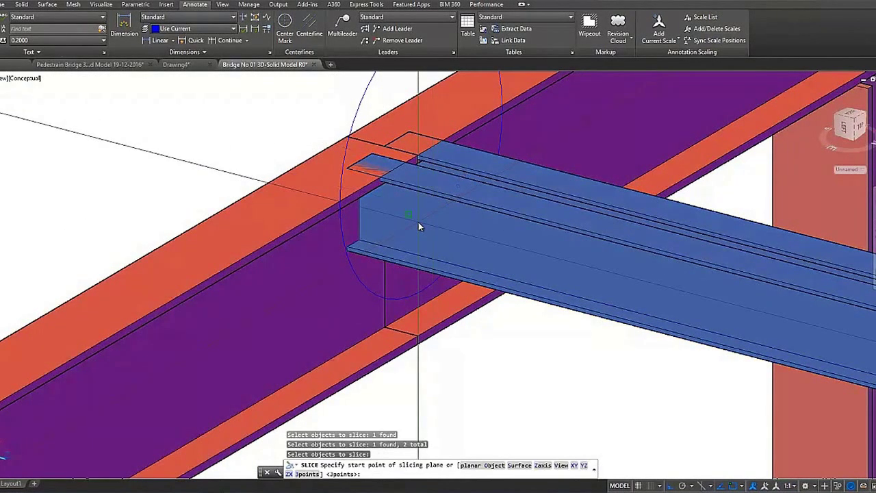
pyautogui.write('o')
pyautogui.press('Return')
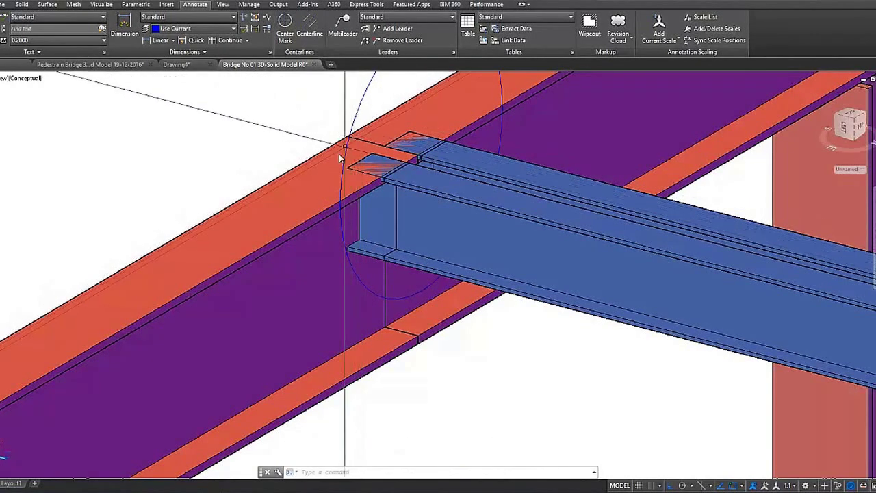
pyautogui.click(278, 213)
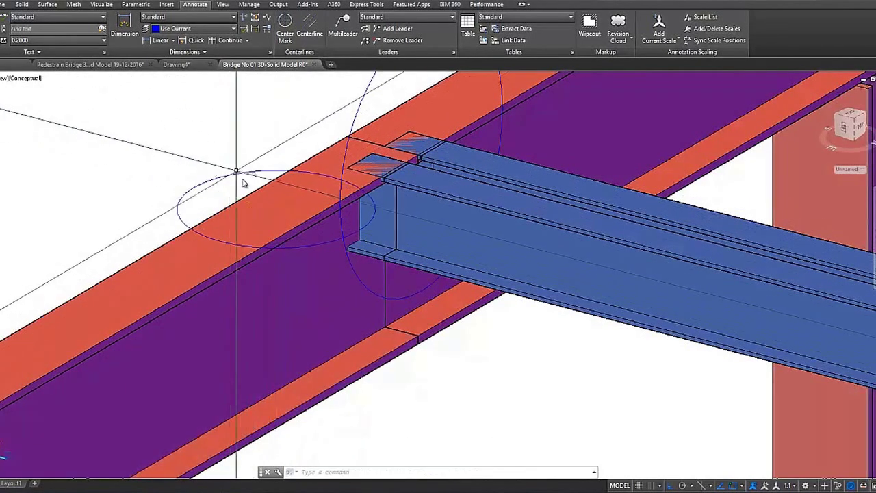
pyautogui.click(243, 181)
# Move the new circle to the beam junction.
pyautogui.write('m')
pyautogui.press('Return')
pyautogui.click(236, 181)
pyautogui.press('Return')
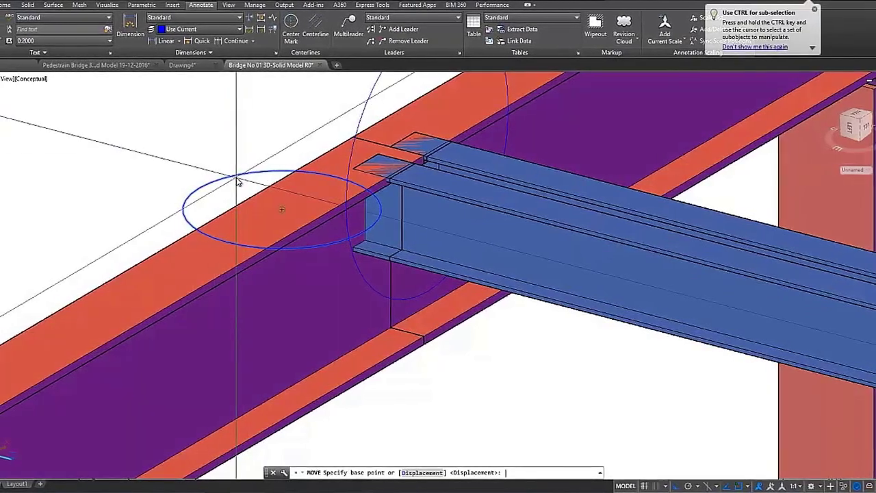
pyautogui.click(416, 185)
pyautogui.scroll(3, 418, 174)
pyautogui.scroll(2, 424, 159)
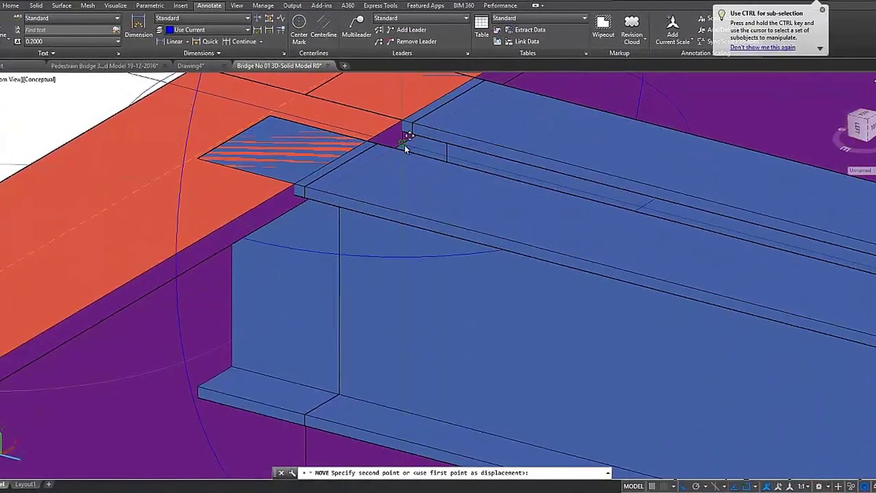
pyautogui.scroll(3, 406, 137)
pyautogui.click(408, 137)
pyautogui.scroll(-3, 408, 138)
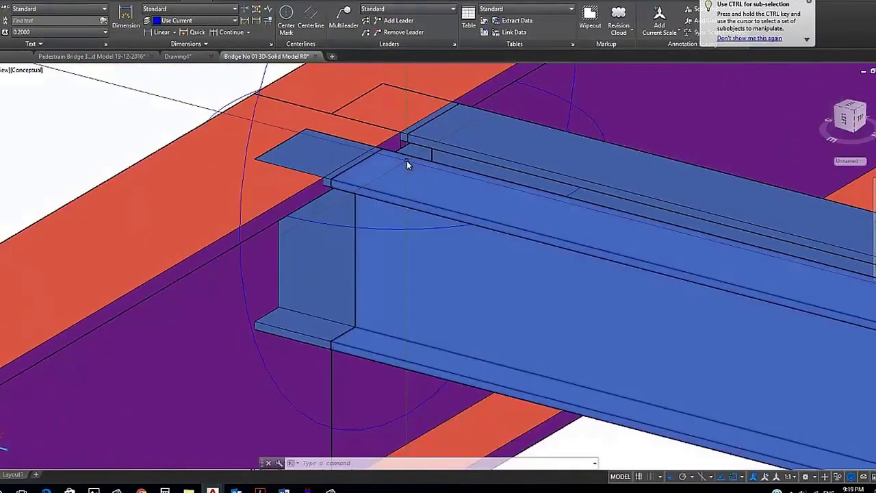
pyautogui.write('m')
pyautogui.press('Return')
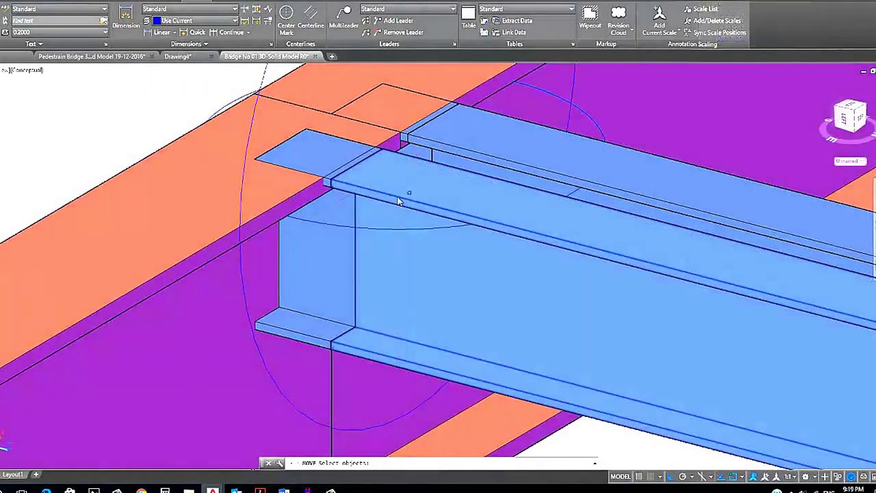
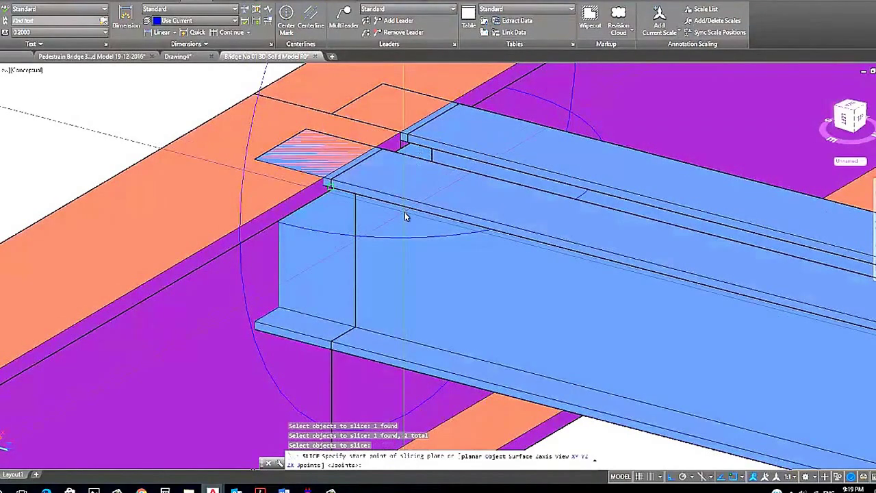
# Slice the blue floor beam flush with the red girder, using the circle as the cutting plane.
pyautogui.write('o')
pyautogui.press('Return')
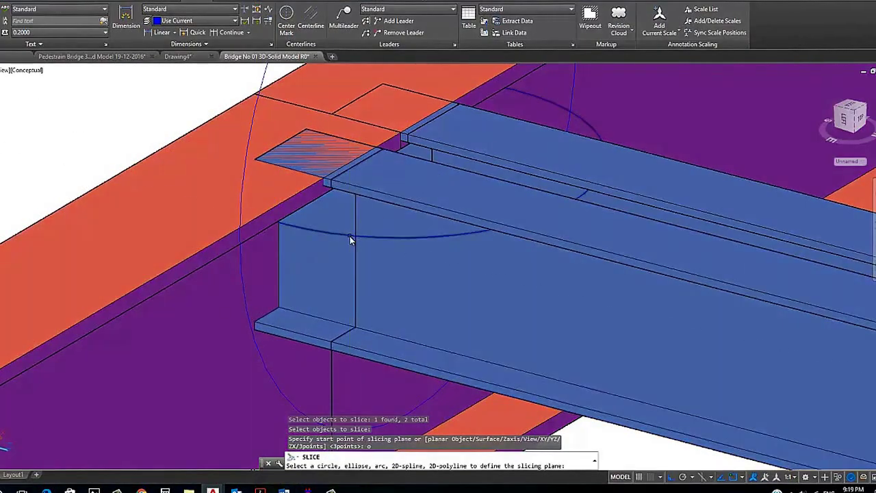
pyautogui.click(356, 317)
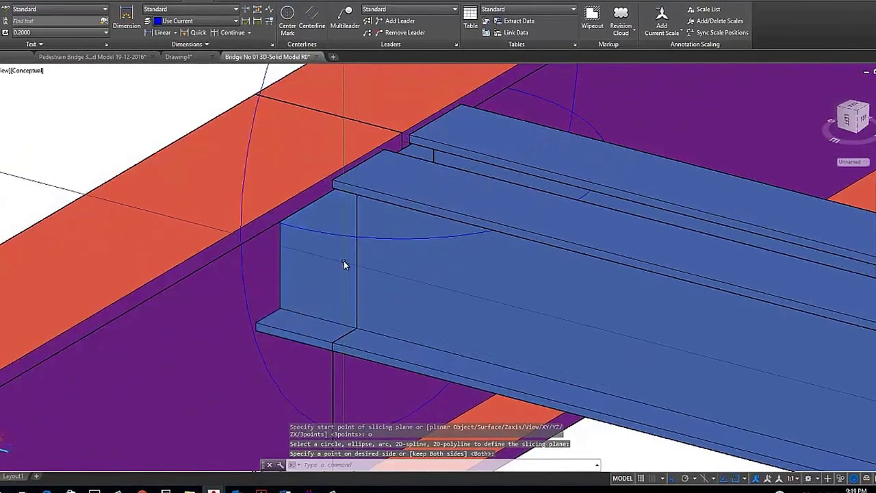
pyautogui.scroll(-3, 328, 252)
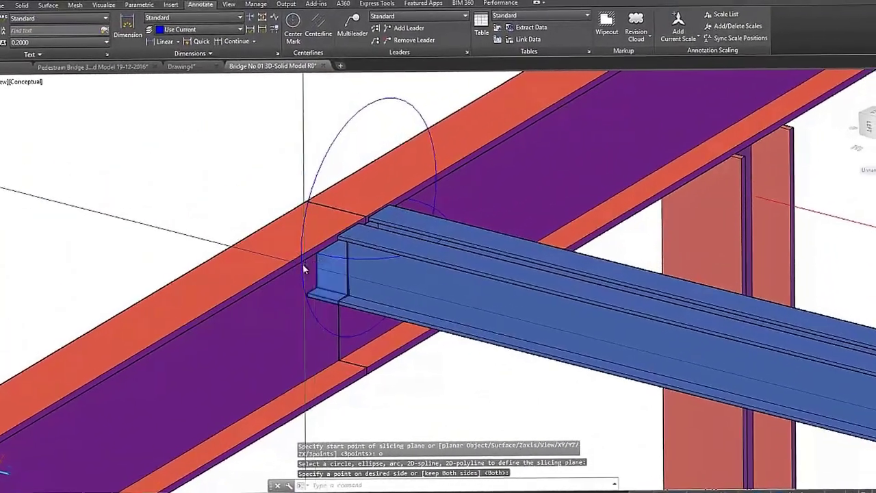
pyautogui.scroll(-2, 302, 263)
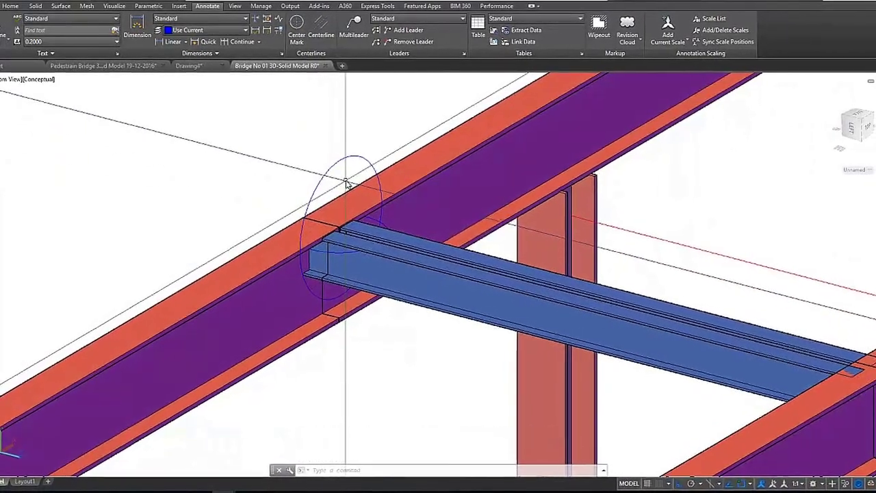
pyautogui.scroll(-2, 346, 178)
pyautogui.scroll(2, 346, 182)
pyautogui.scroll(2, 345, 174)
# Erase the cutting circle with a window selection and review the trimmed beam.
pyautogui.write('e')
pyautogui.press('Return')
pyautogui.click(333, 167)
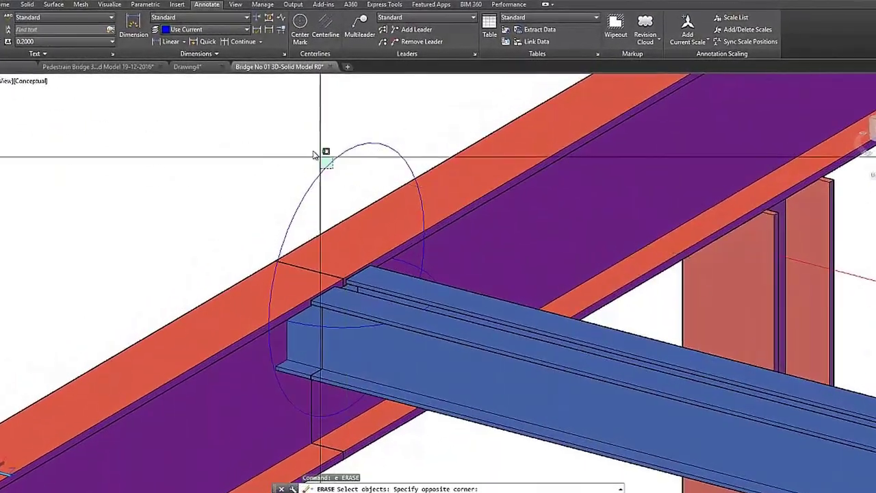
pyautogui.click(314, 155)
pyautogui.press('Return')
pyautogui.scroll(1, 381, 238)
pyautogui.scroll(2, 403, 260)
pyautogui.scroll(1, 409, 266)
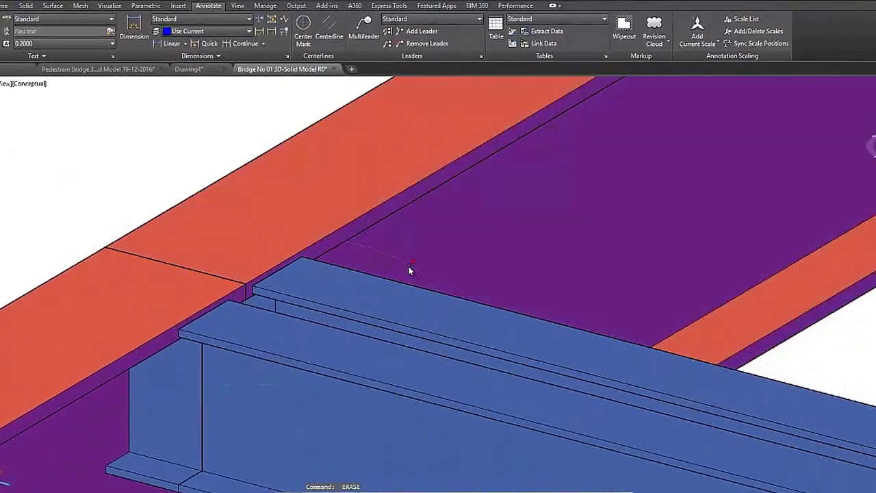
pyautogui.scroll(-2, 412, 265)
pyautogui.scroll(-3, 308, 192)
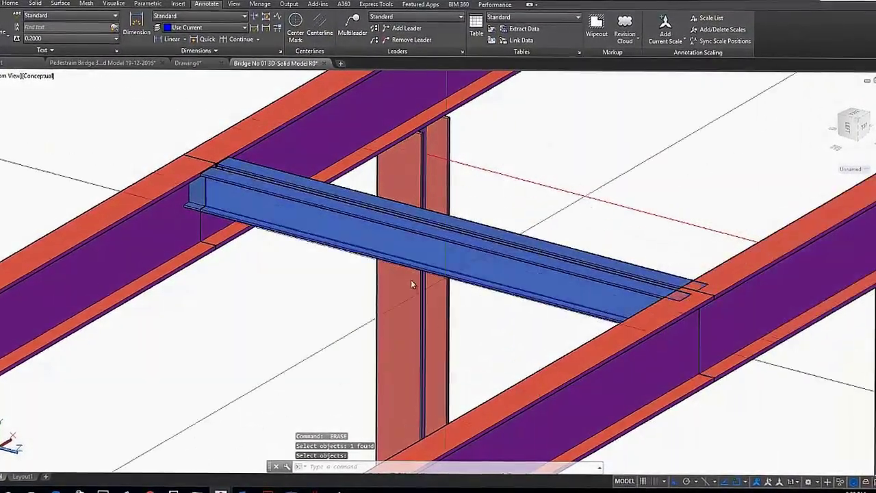
pyautogui.scroll(-2, 392, 282)
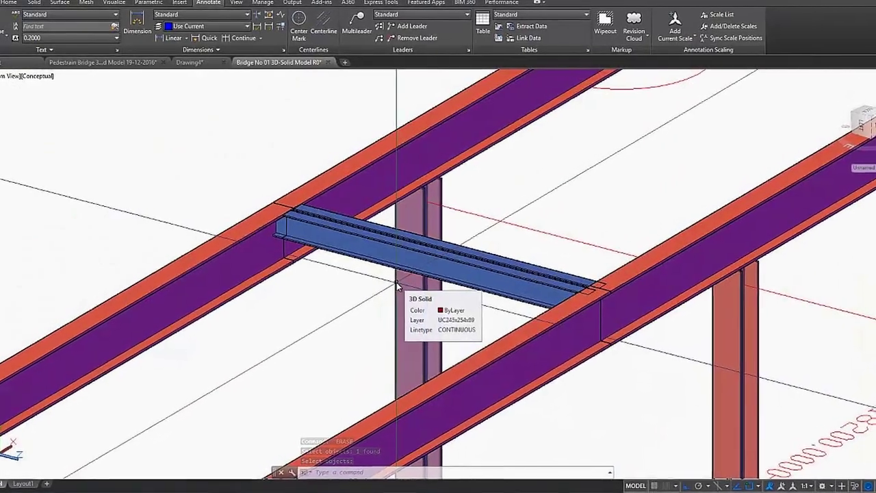
pyautogui.scroll(-4, 349, 274)
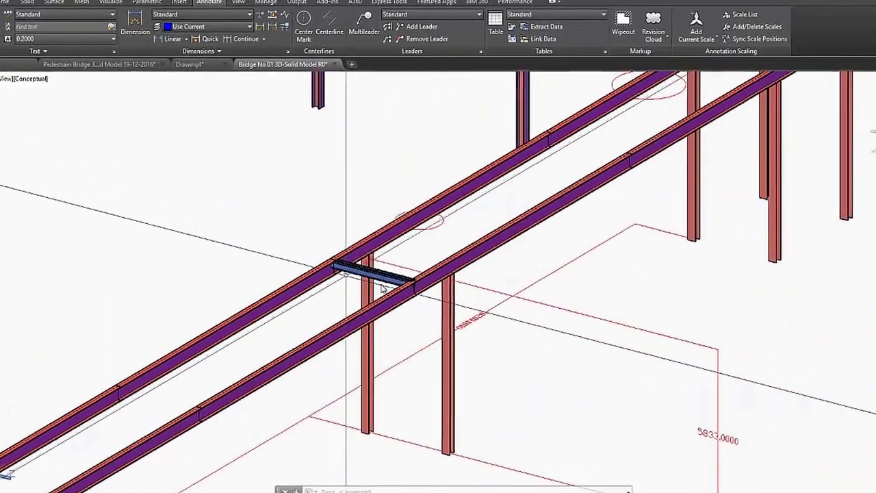
pyautogui.scroll(2, 500, 294)
pyautogui.scroll(-2, 533, 372)
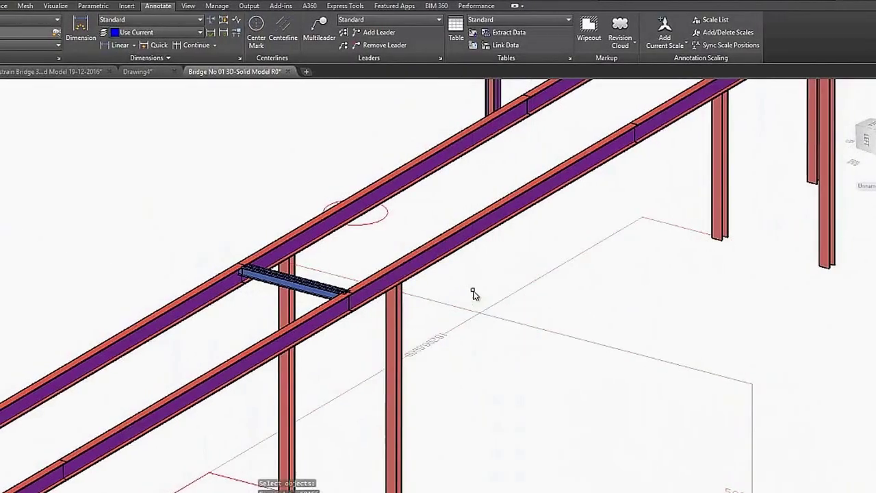
pyautogui.scroll(-3, 505, 336)
pyautogui.scroll(3, 450, 380)
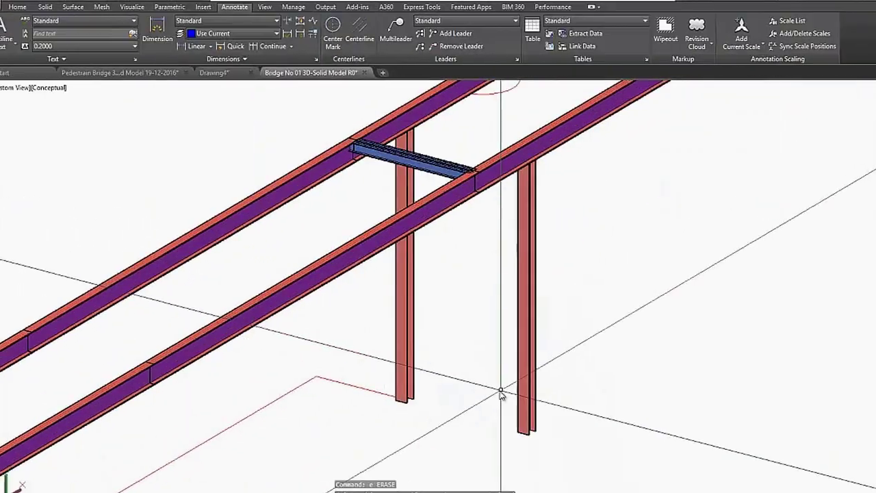
# Reset the UCS and draw a circle at the column base.
pyautogui.write('ucs')
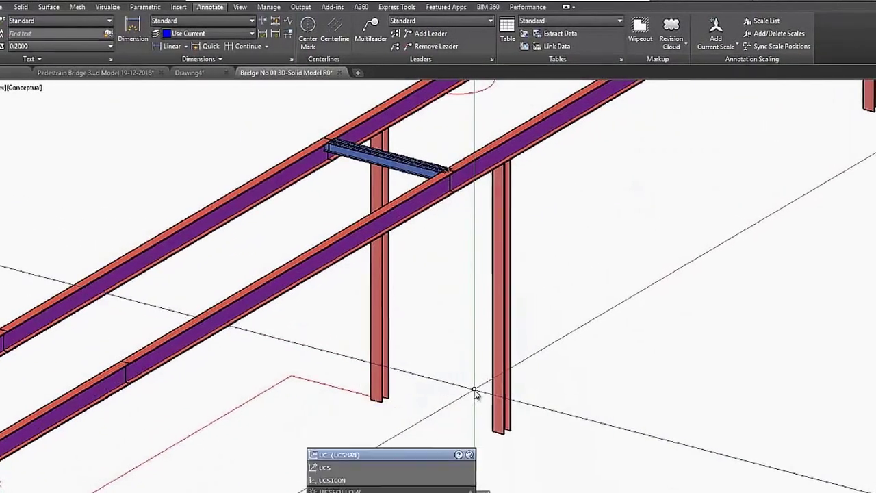
pyautogui.press('Return')
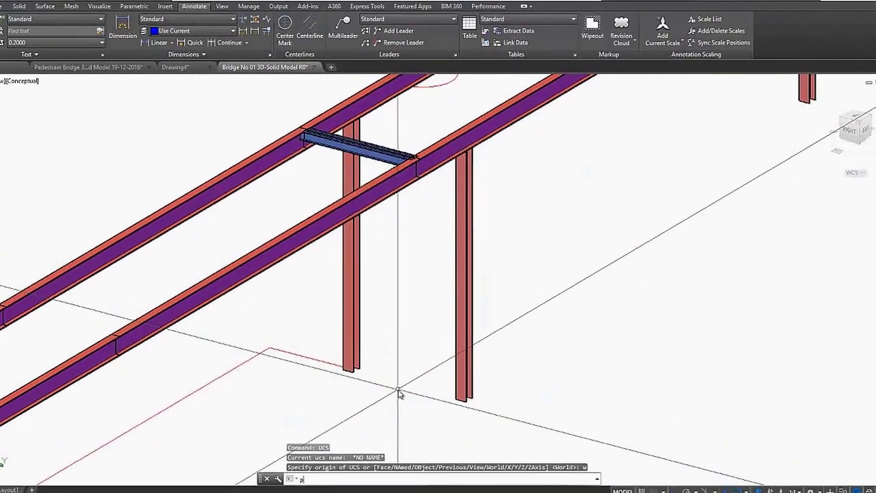
pyautogui.press('Return')
pyautogui.write('pl')
pyautogui.press('Return')
pyautogui.scroll(5, 346, 388)
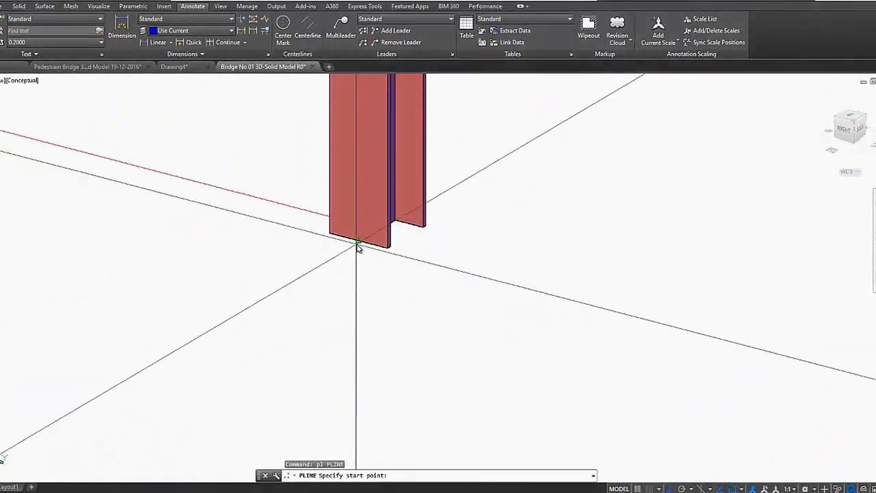
pyautogui.click(357, 248)
pyautogui.scroll(-2, 328, 256)
pyautogui.scroll(3, 601, 330)
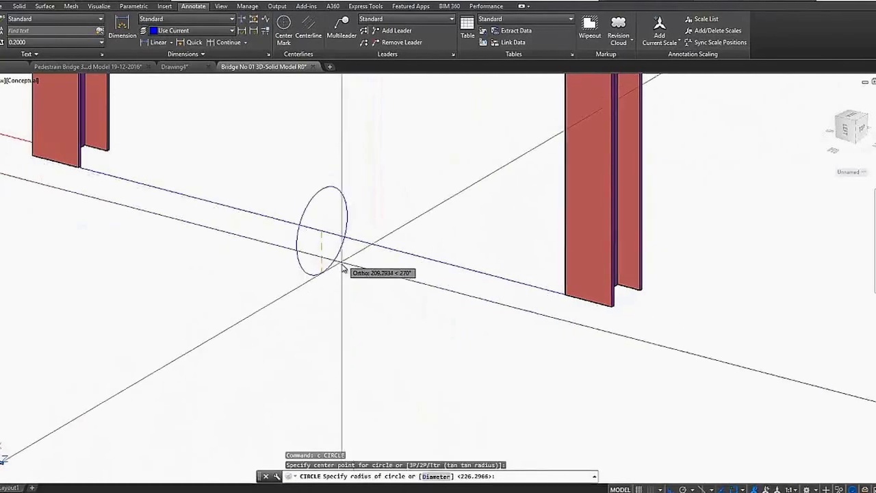
pyautogui.click(338, 323)
pyautogui.scroll(-2, 414, 369)
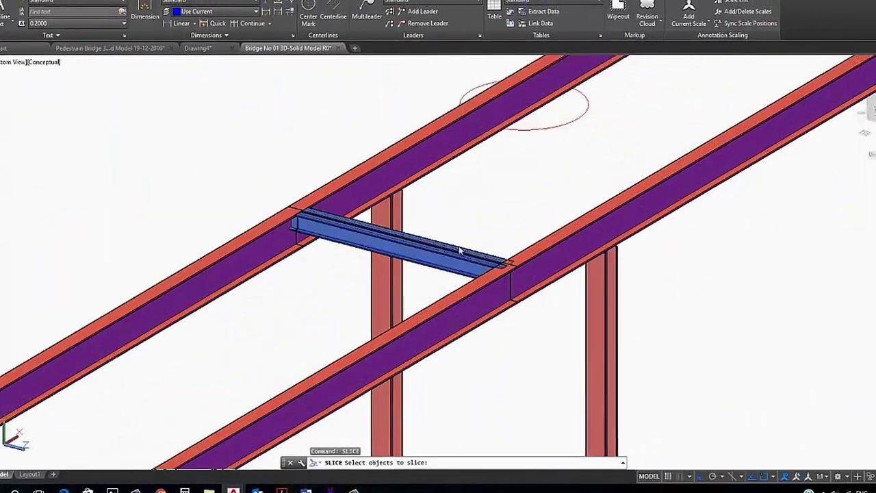
# Slice the floor beam at mid-span by Object with the new circle, keeping both sides.
pyautogui.click(456, 245)
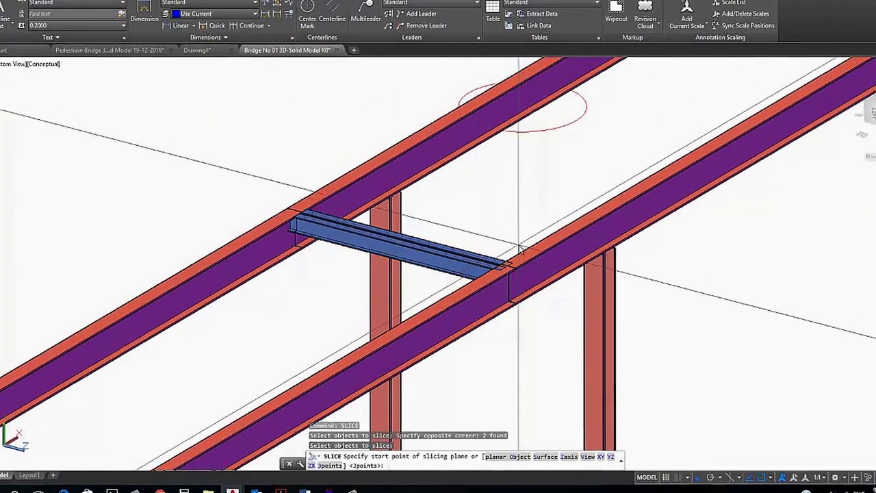
pyautogui.write('o')
pyautogui.press('Return')
pyautogui.scroll(-3, 520, 240)
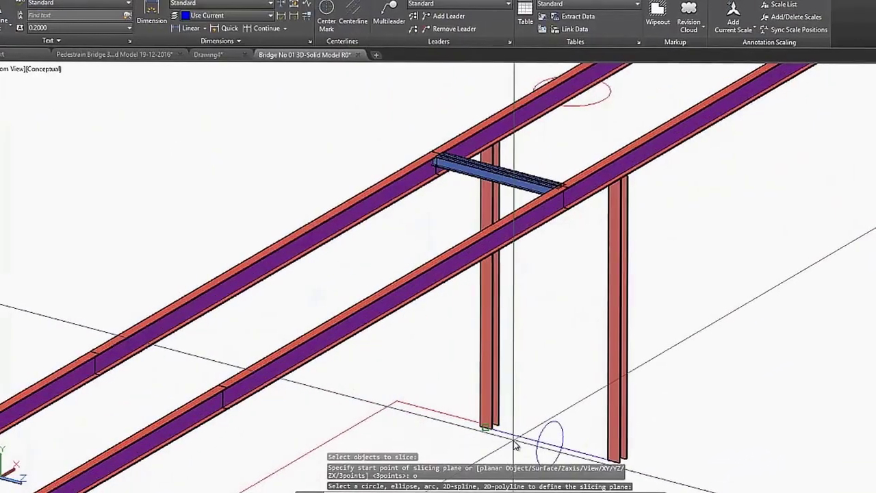
pyautogui.click(474, 424)
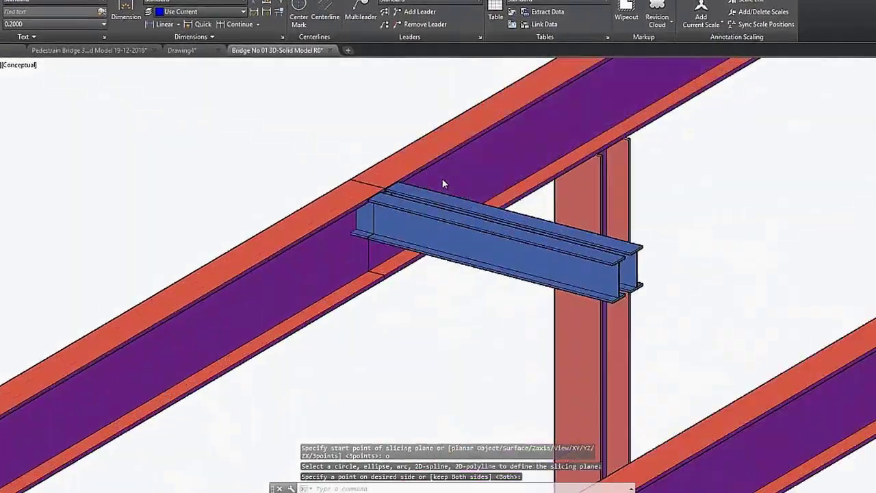
pyautogui.press('Return')
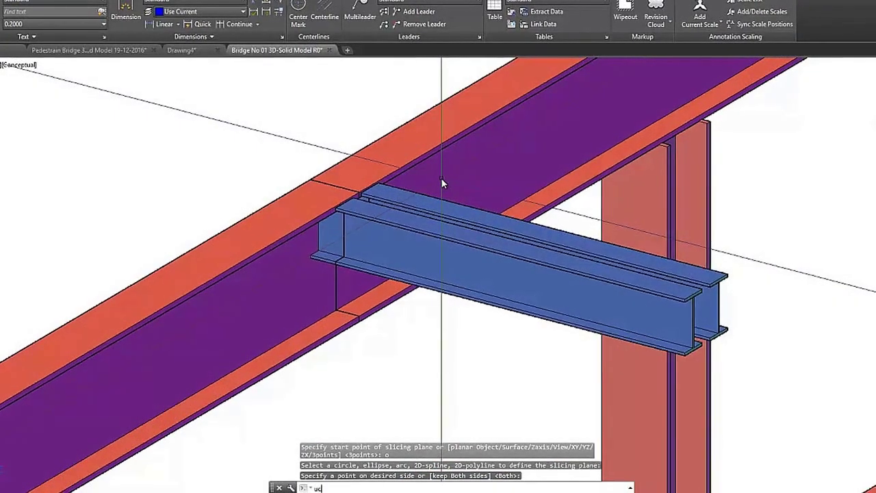
# Restore the World coordinate system.
pyautogui.write('ucs')
pyautogui.press('Return')
pyautogui.write('w')
pyautogui.press('Return')
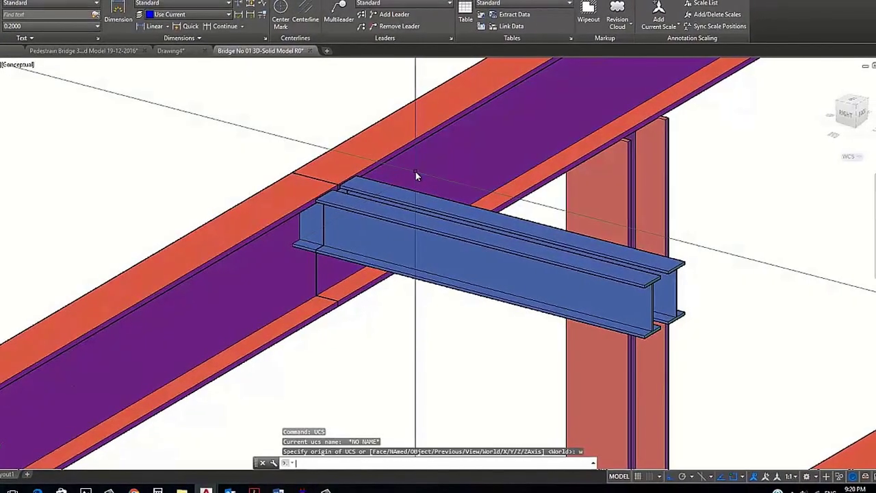
# Mirror the beam half across the bay centreline, keeping the original piece.
pyautogui.write('mir')
pyautogui.press('Return')
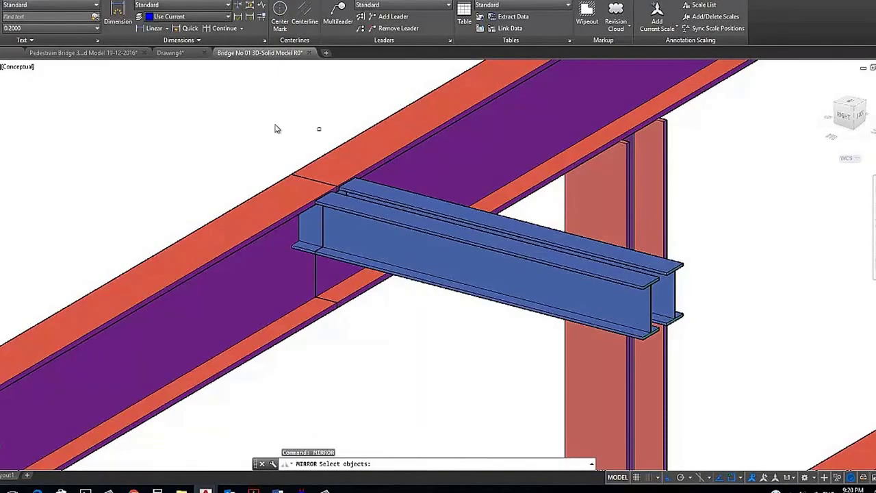
pyautogui.click(446, 214)
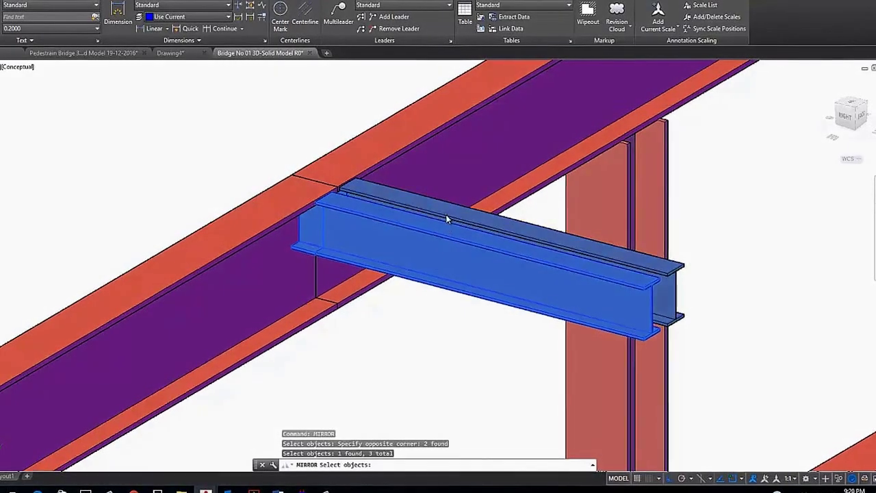
pyautogui.scroll(-4, 445, 214)
pyautogui.scroll(-3, 444, 162)
pyautogui.scroll(3, 463, 279)
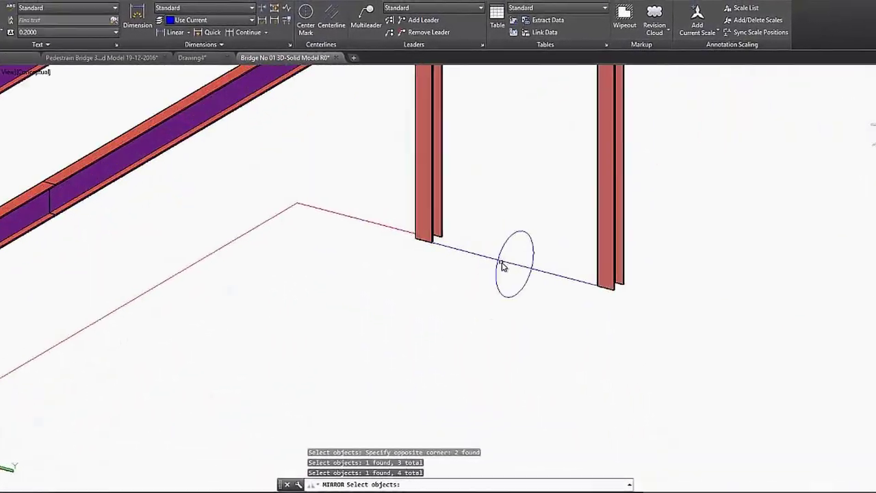
pyautogui.scroll(2, 504, 261)
pyautogui.press('Return')
pyautogui.click(413, 313)
pyautogui.scroll(-4, 477, 318)
pyautogui.click(474, 318)
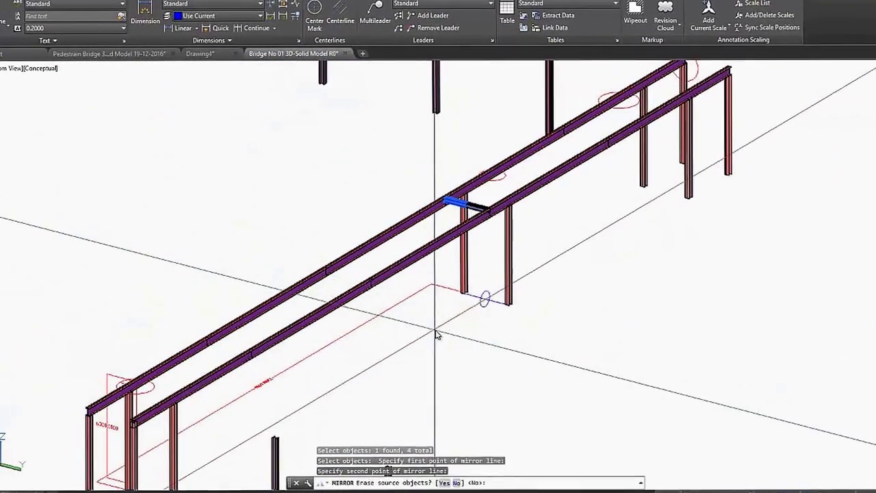
pyautogui.press('Return')
pyautogui.scroll(5, 449, 212)
pyautogui.scroll(3, 454, 212)
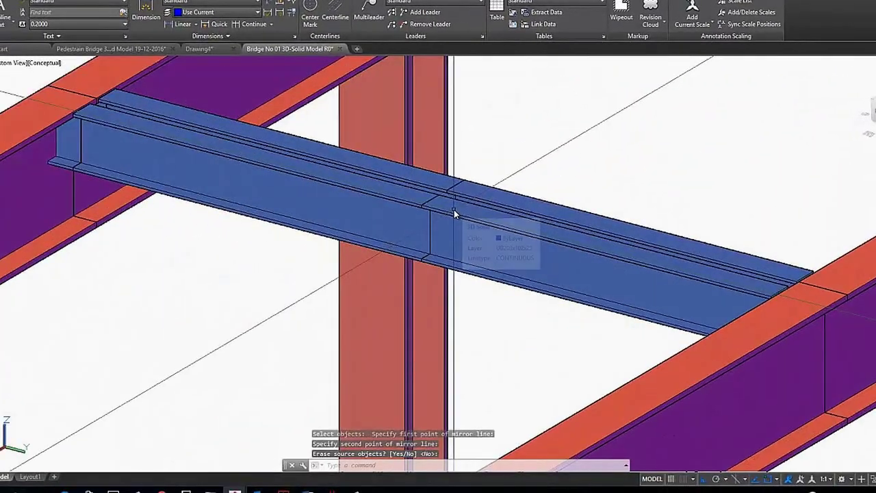
# Union the two beam halves into one solid, exiting orbit so UNION completes.
pyautogui.write('unio')
pyautogui.press('Return')
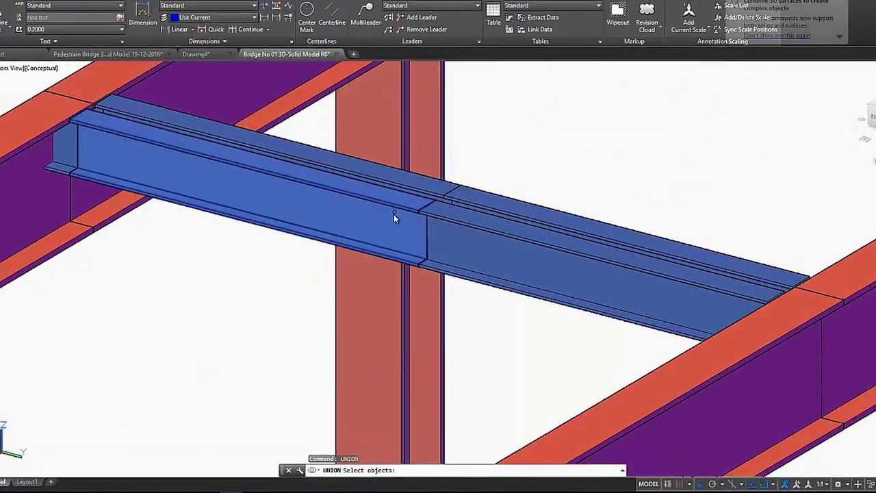
pyautogui.click(394, 215)
pyautogui.click(448, 232)
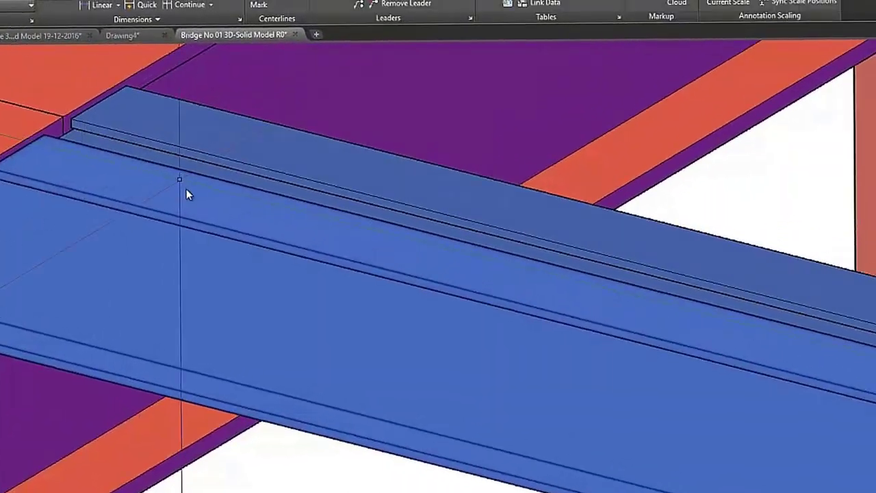
pyautogui.scroll(-3, 186, 188)
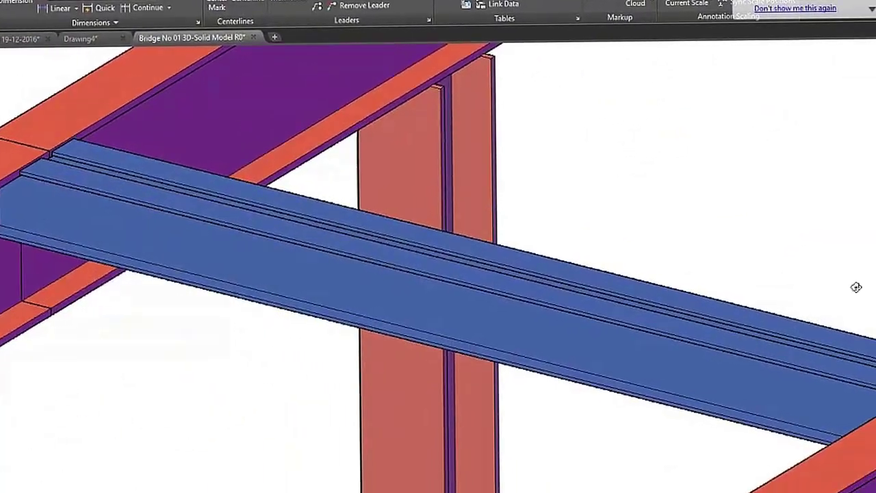
pyautogui.keyDown('shift'); pyautogui.moveTo(854, 288); pyautogui.dragTo(685, 241, button='middle'); pyautogui.keyUp('shift')
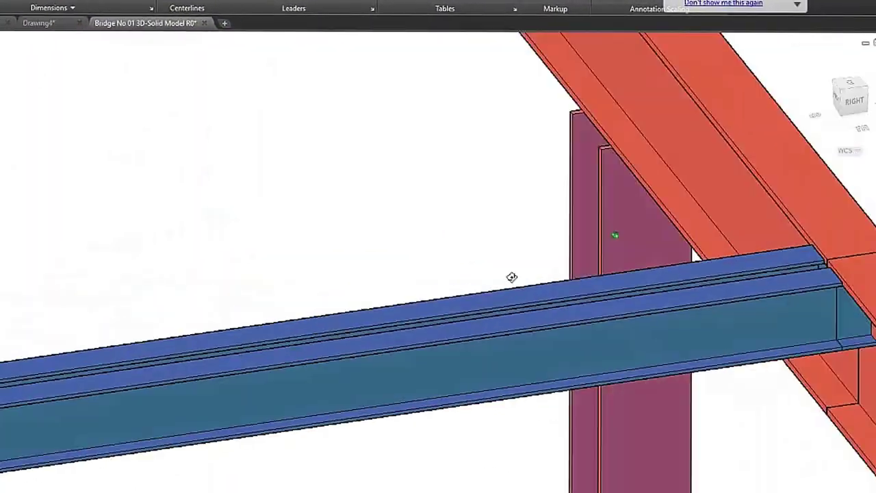
pyautogui.rightClick(685, 241)
pyautogui.click(701, 248)
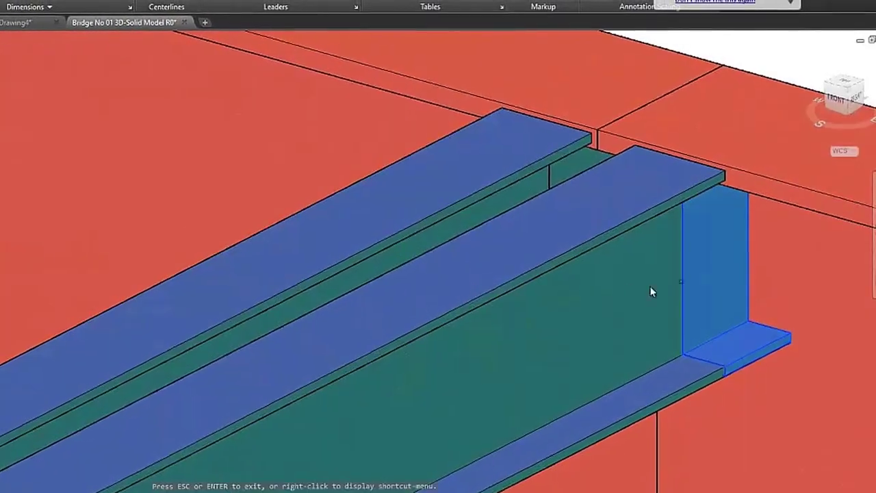
# Zoom out to check the completed cross beam, then start COPY.
pyautogui.scroll(2, 575, 190)
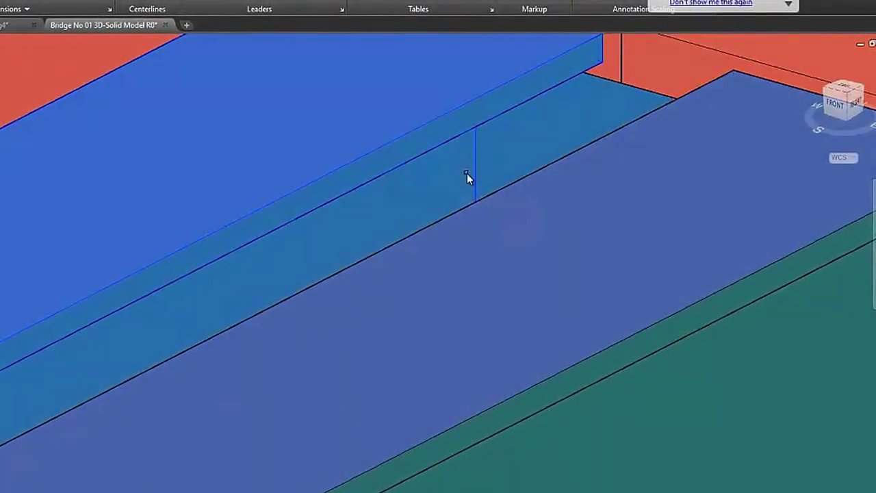
pyautogui.scroll(-5, 706, 179)
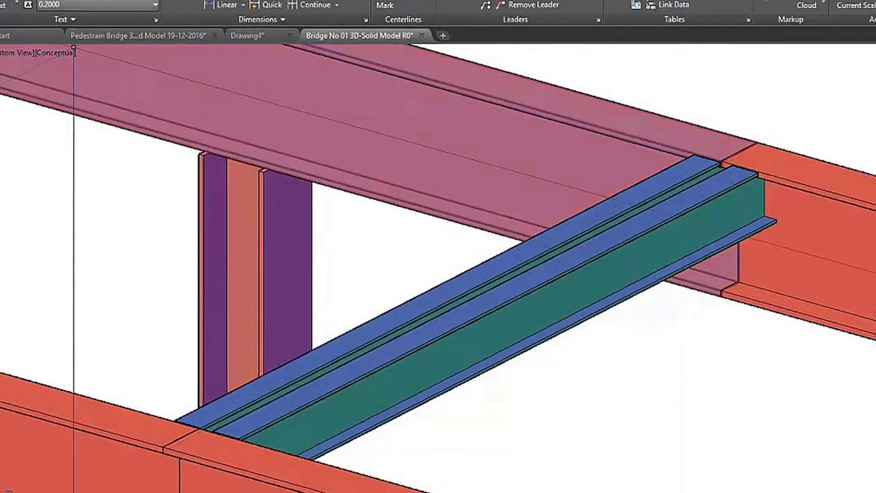
pyautogui.scroll(-4, 176, 82)
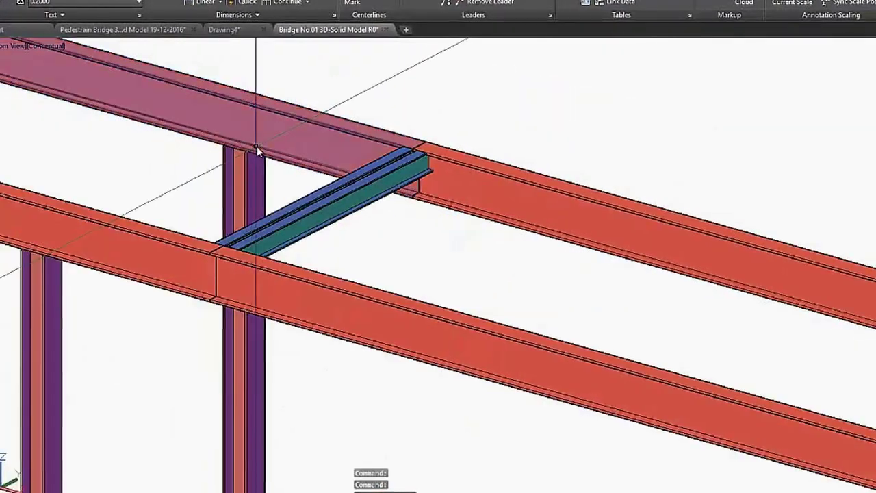
pyautogui.scroll(3, 326, 182)
pyautogui.scroll(2, 367, 175)
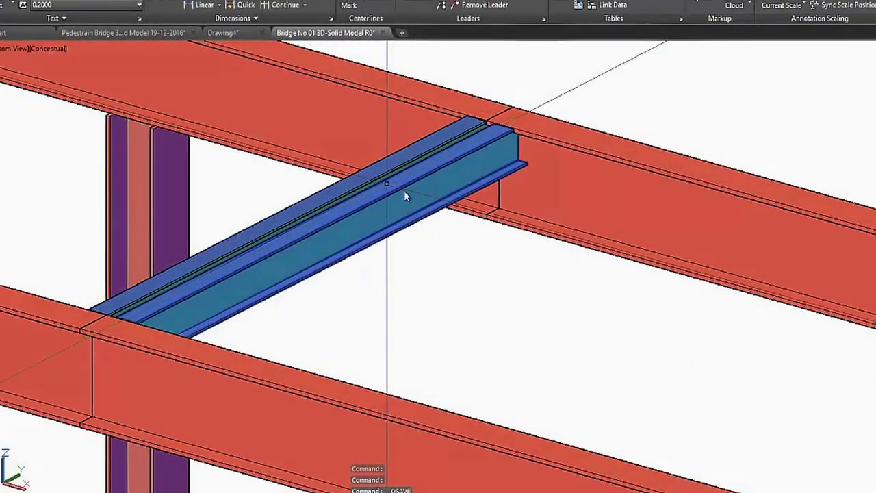
pyautogui.write('co')
pyautogui.press('Return')
# Select the cross beam and its top plate, then cancel the copy.
pyautogui.click(419, 193)
pyautogui.click(399, 158)
pyautogui.scroll(1, 411, 151)
pyautogui.scroll(2, 479, 130)
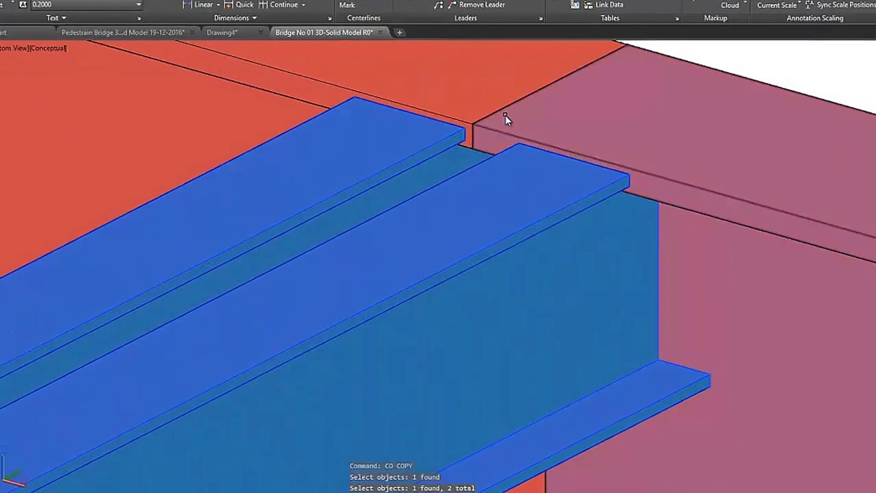
pyautogui.scroll(2, 503, 116)
pyautogui.press('Escape')
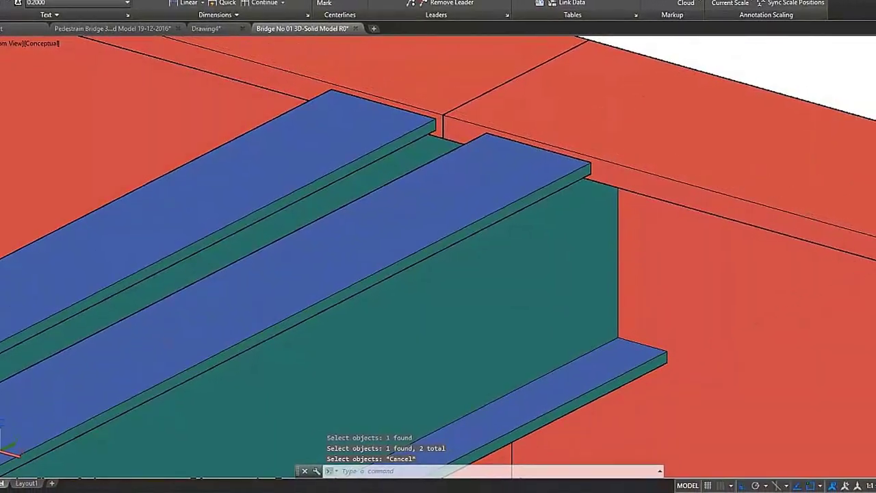
# Move one floor-beam member 50 units.
pyautogui.moveTo(410, 171)
pyautogui.keyDown('shift'); pyautogui.mouseDown(button='middle')
pyautogui.moveTo(509, 186)
pyautogui.moveTo(491, 183)
pyautogui.mouseUp(button='middle'); pyautogui.keyUp('shift')
pyautogui.rightClick(492, 183)
pyautogui.click(499, 182)
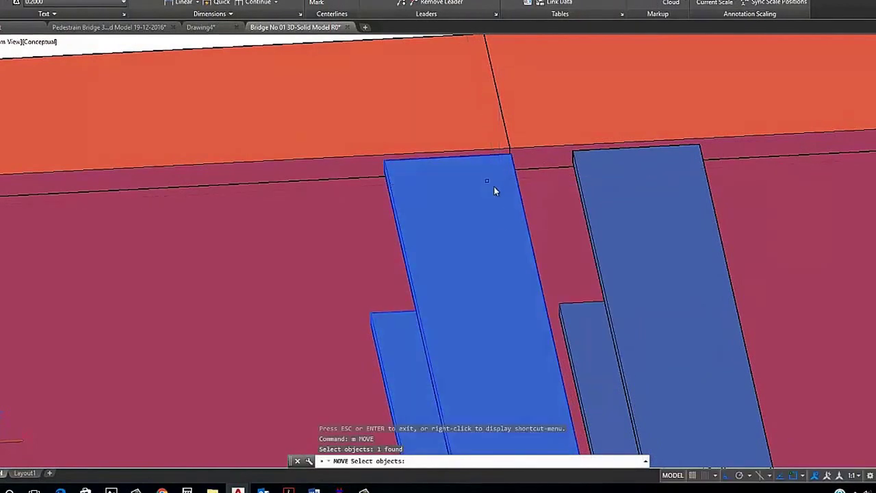
pyautogui.scroll(-2, 494, 190)
pyautogui.press('Return')
pyautogui.click(499, 166)
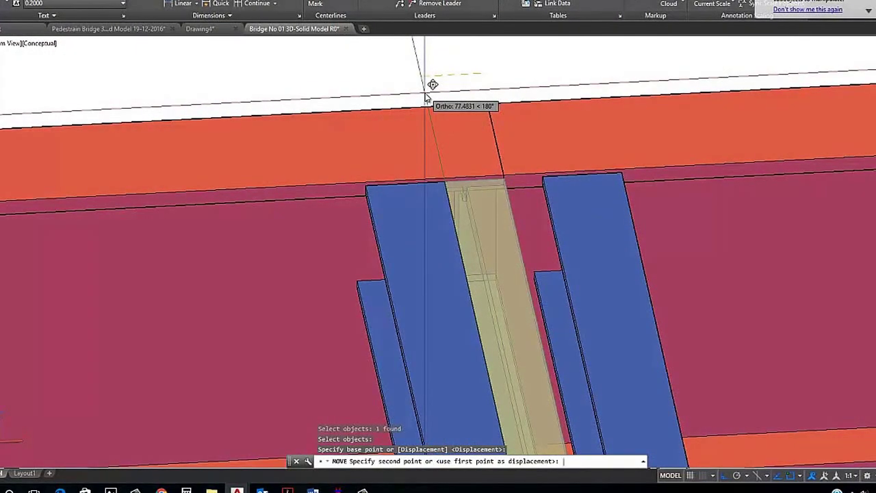
pyautogui.write('50')
pyautogui.press('Return')
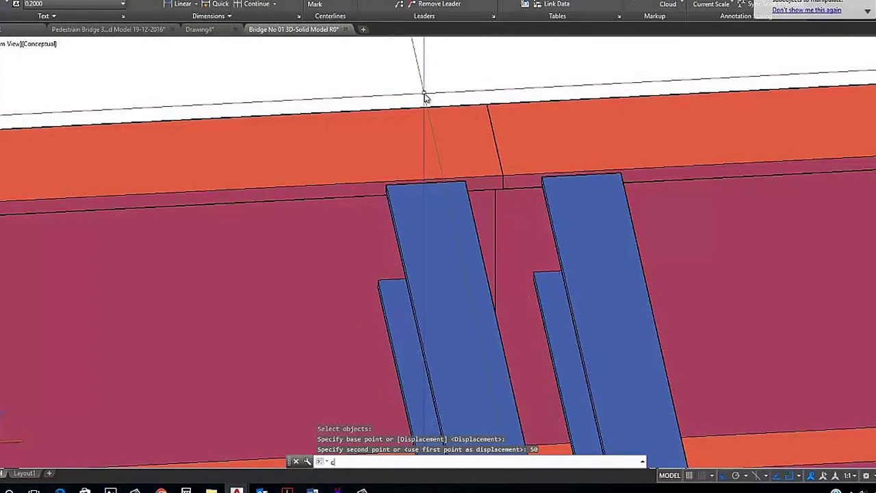
# Copy both floor-beam members from the beam end into two further bays.
pyautogui.click(436, 222)
pyautogui.click(522, 226)
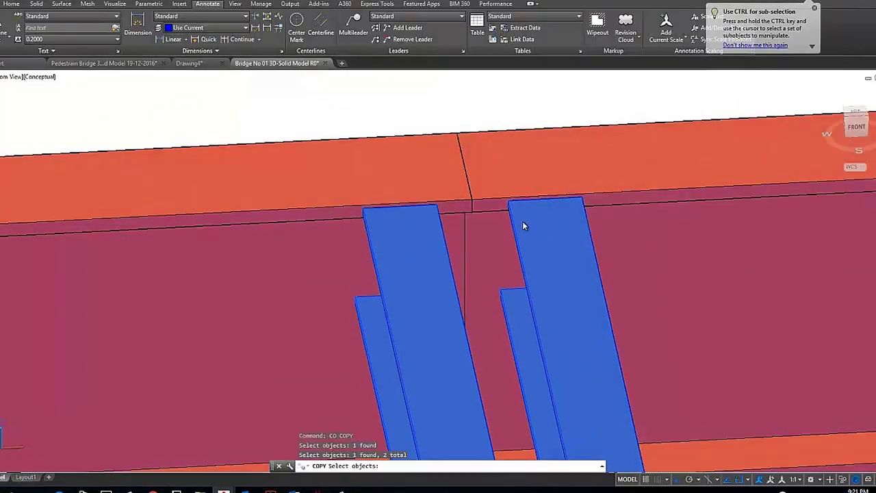
pyautogui.click(488, 199)
pyautogui.scroll(-3, 251, 205)
pyautogui.scroll(-2, 254, 211)
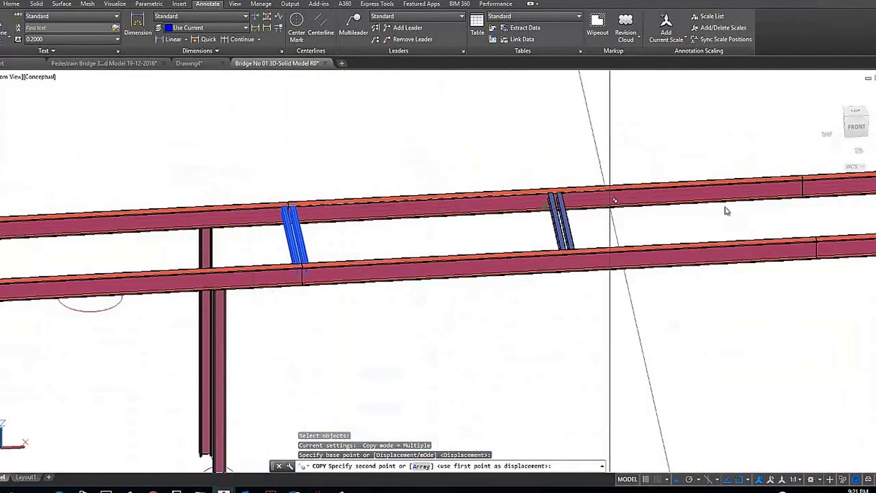
pyautogui.scroll(3, 725, 210)
pyautogui.scroll(3, 752, 154)
pyautogui.click(756, 141)
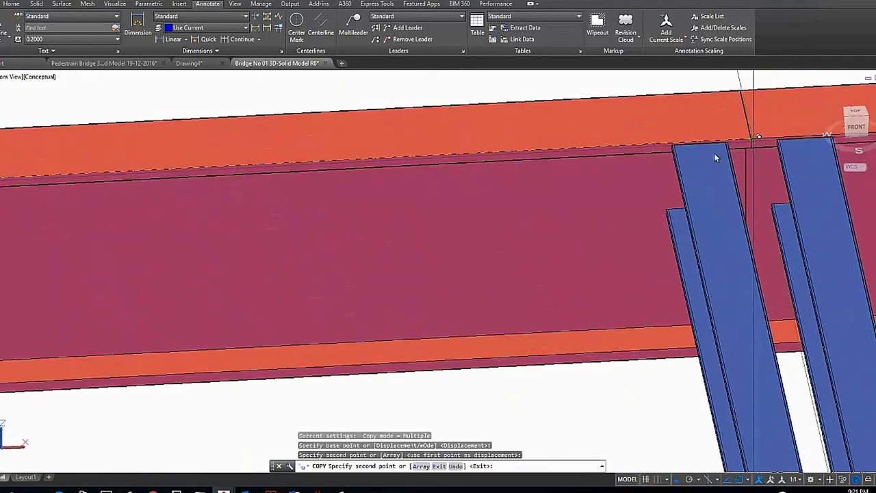
pyautogui.scroll(-5, 714, 152)
pyautogui.scroll(-2, 366, 198)
pyautogui.scroll(5, 799, 176)
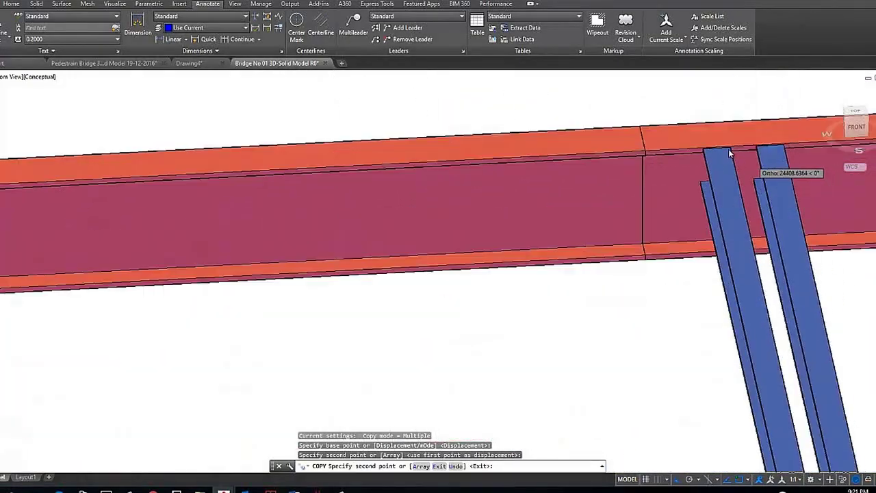
pyautogui.scroll(2, 732, 151)
pyautogui.scroll(-2, 332, 170)
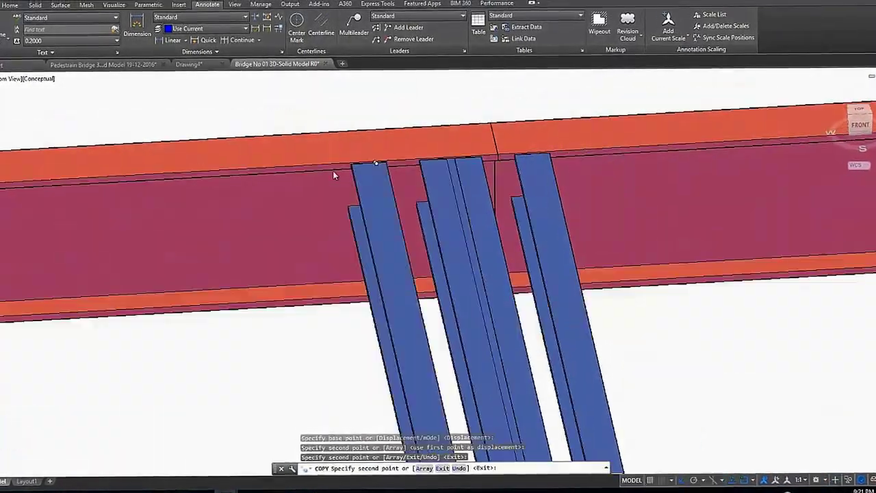
pyautogui.scroll(-3, 325, 171)
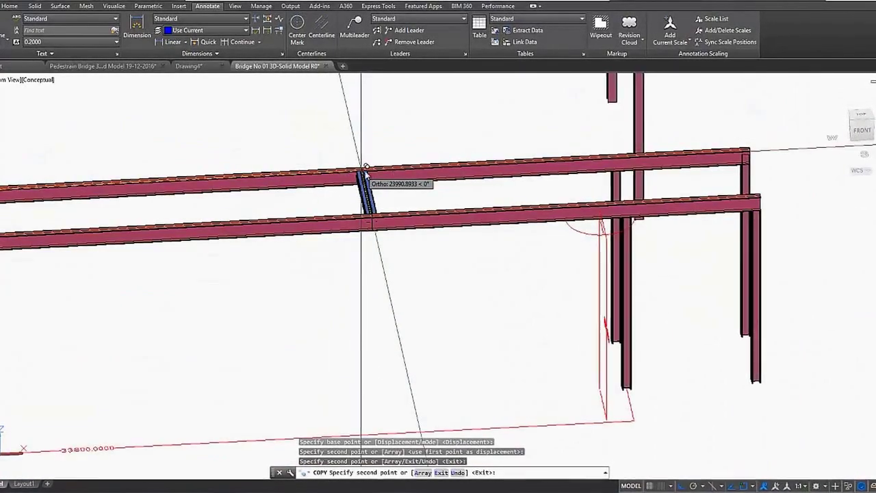
pyautogui.scroll(-3, 363, 173)
pyautogui.scroll(-1, 218, 182)
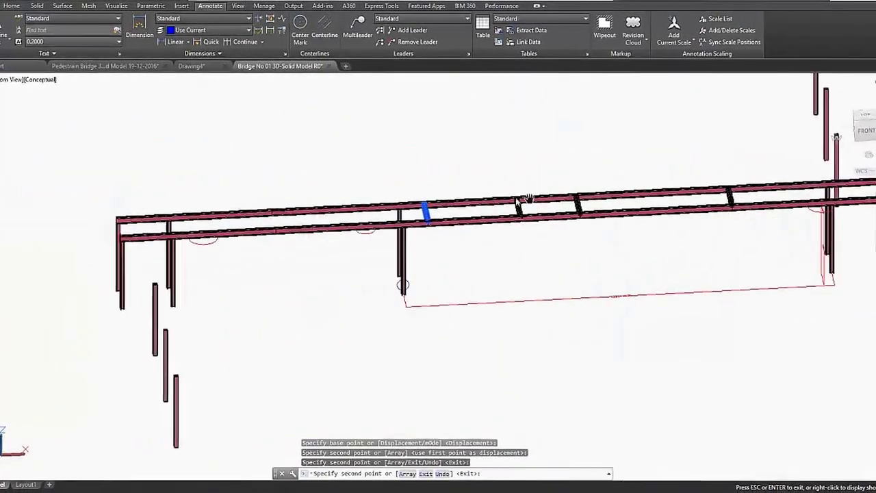
pyautogui.scroll(4, 278, 196)
pyautogui.scroll(2, 272, 247)
pyautogui.scroll(-1, 250, 238)
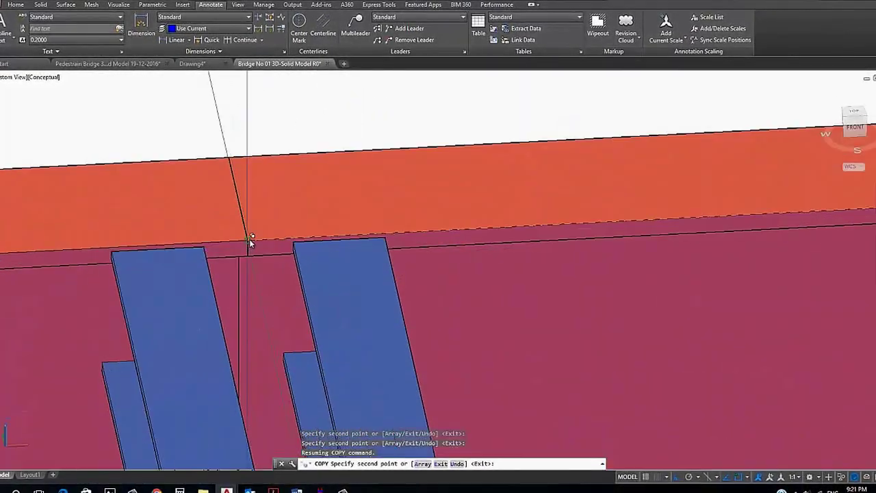
pyautogui.click(249, 239)
pyautogui.scroll(-2, 366, 207)
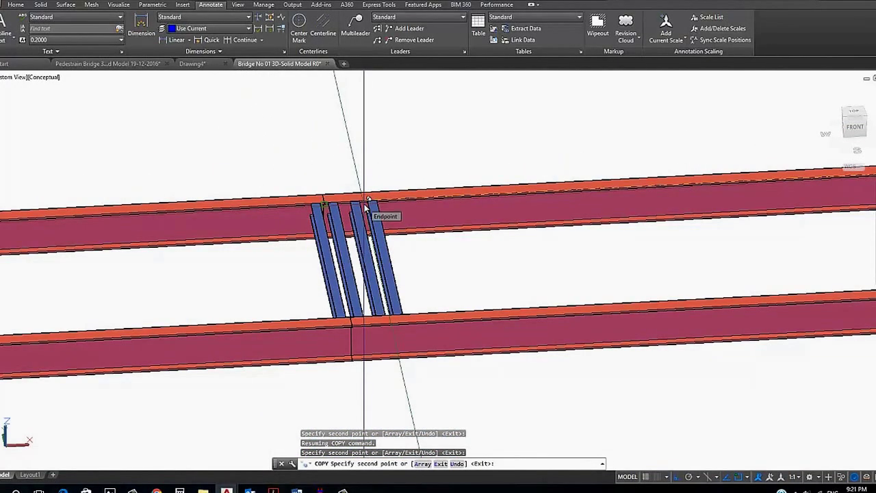
pyautogui.press('Escape')
# Start another copy of the beams with its base point at the girder joint.
pyautogui.scroll(-3, 423, 236)
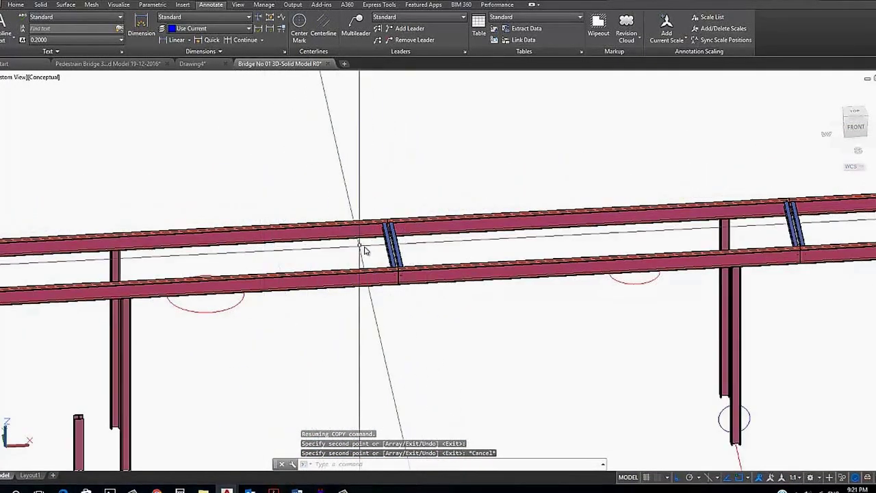
pyautogui.scroll(2, 370, 241)
pyautogui.scroll(2, 463, 251)
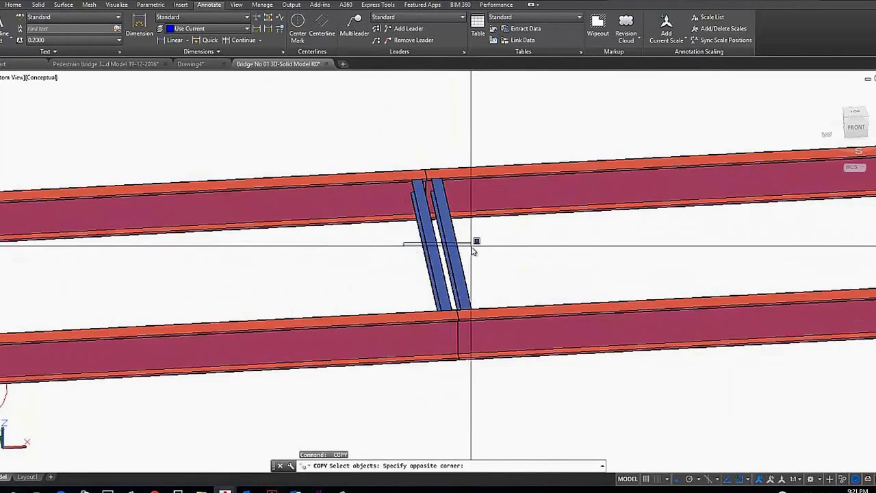
pyautogui.scroll(3, 430, 190)
pyautogui.press('Return')
pyautogui.scroll(2, 406, 192)
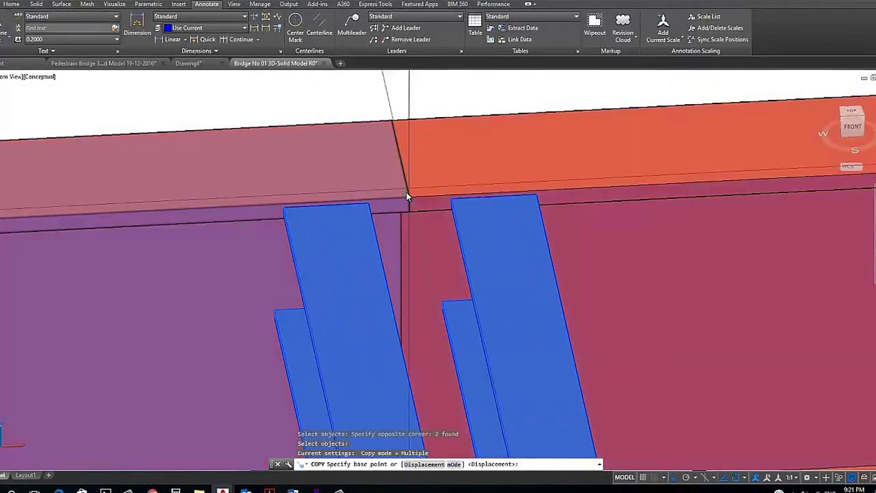
pyautogui.click(406, 193)
pyautogui.scroll(-3, 622, 202)
pyautogui.scroll(-2, 406, 209)
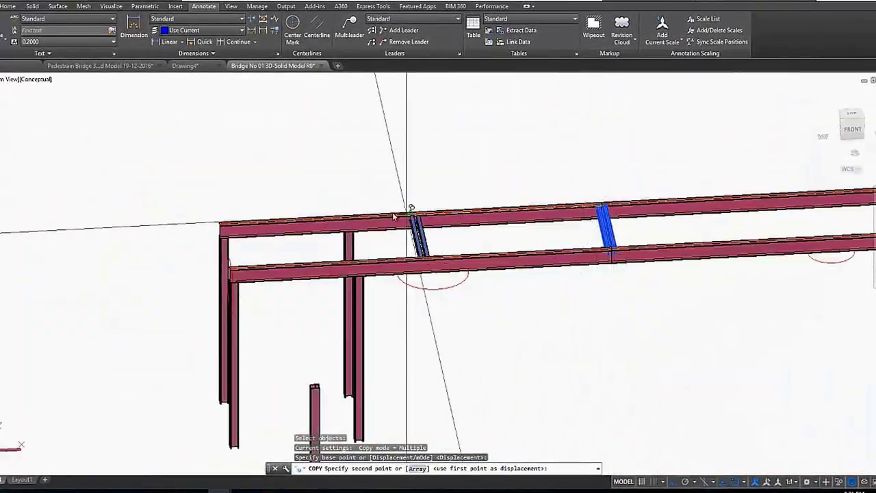
pyautogui.scroll(2, 366, 214)
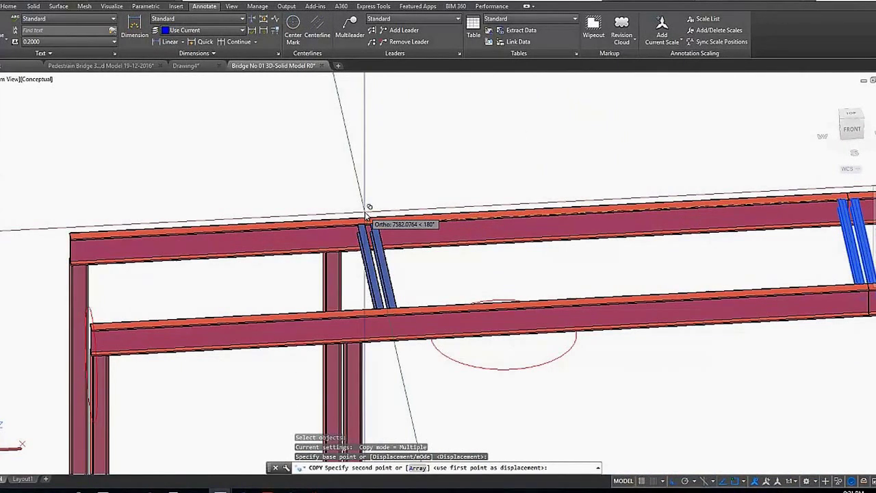
pyautogui.scroll(-2, 327, 213)
pyautogui.scroll(-1, 403, 277)
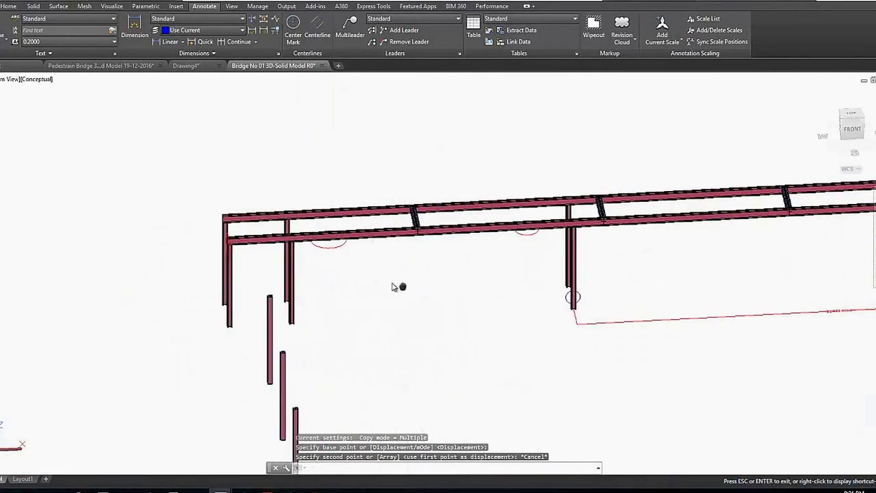
pyautogui.scroll(1, 804, 294)
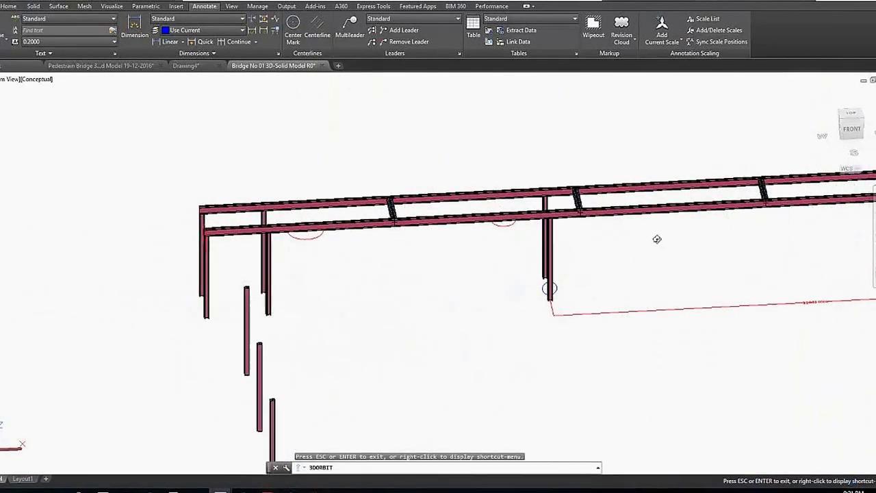
# Orbit to a diagonal view of the whole bridge frame, then leave orbit mode.
pyautogui.moveTo(657, 238)
pyautogui.mouseDown()
pyautogui.moveTo(575, 211)
pyautogui.moveTo(574, 225)
pyautogui.mouseUp()
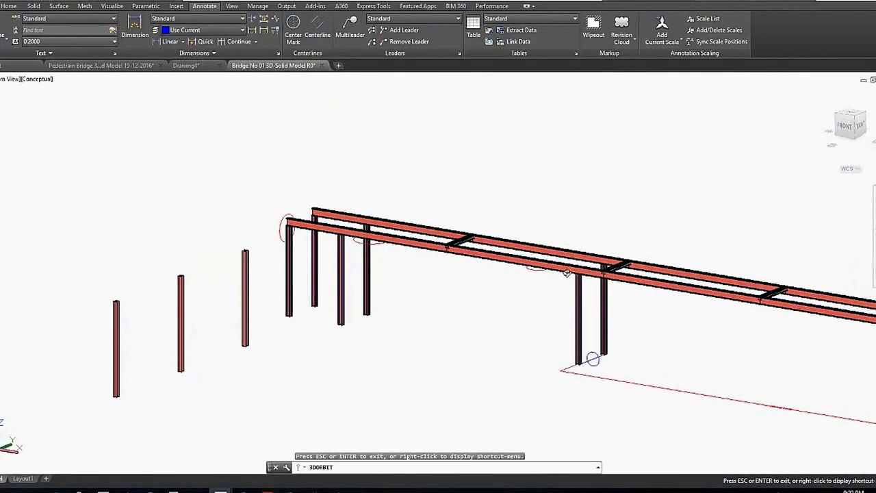
pyautogui.moveTo(567, 273); pyautogui.dragTo(537, 283)
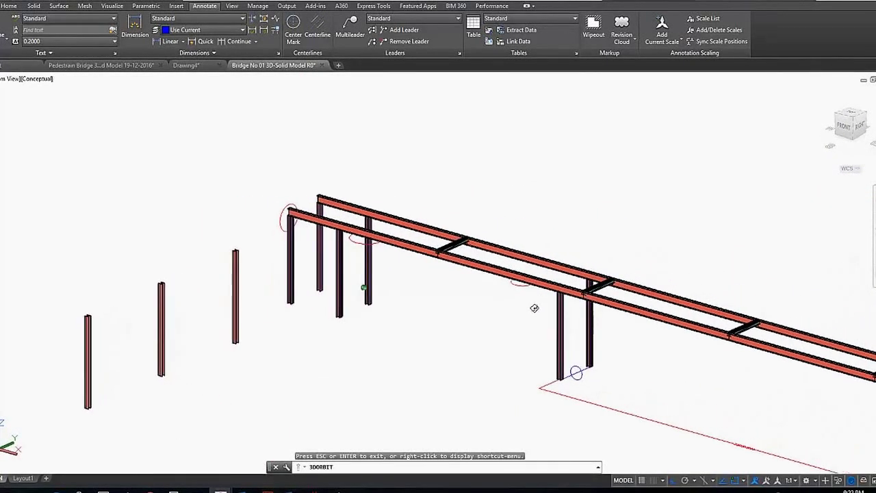
pyautogui.scroll(3, 554, 301)
pyautogui.scroll(1, 551, 296)
pyautogui.scroll(1, 547, 291)
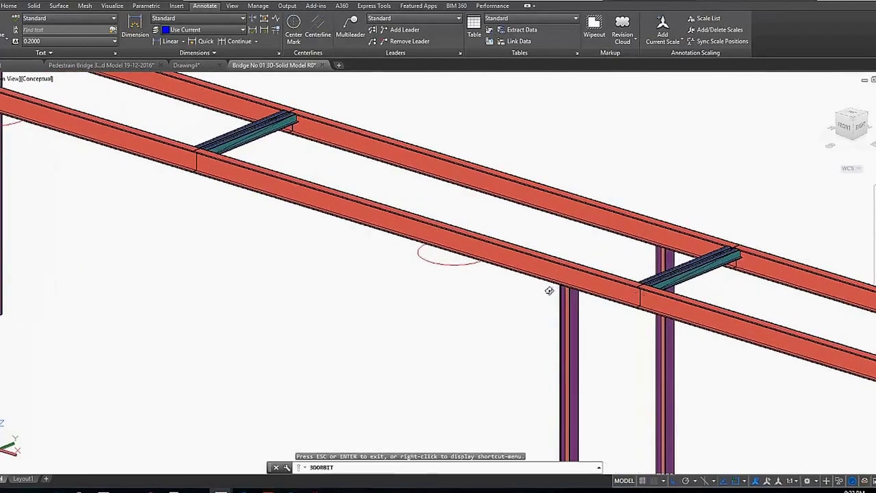
pyautogui.scroll(-1, 539, 277)
pyautogui.scroll(-3, 492, 267)
pyautogui.scroll(-1, 438, 253)
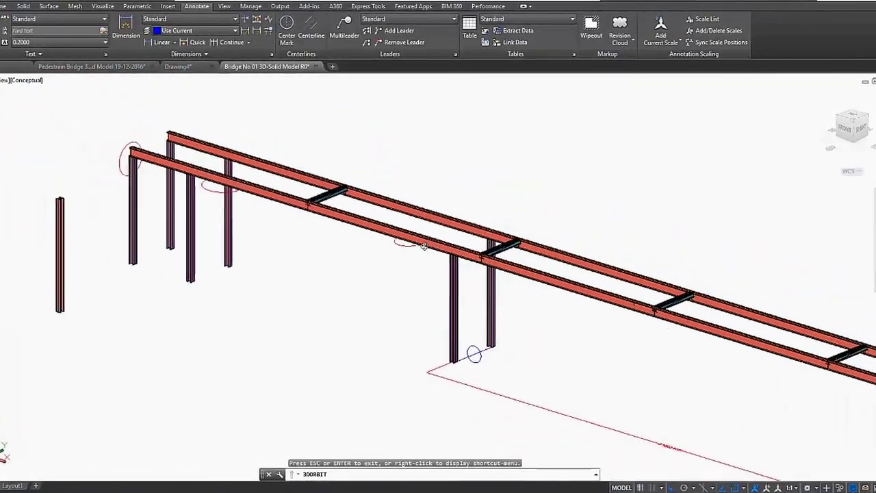
pyautogui.rightClick(416, 248)
pyautogui.click(437, 239)
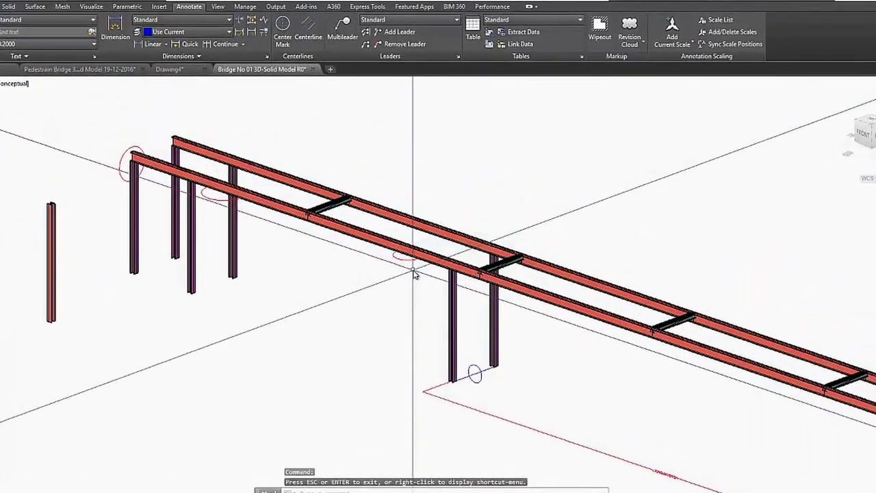
pyautogui.scroll(2, 424, 273)
pyautogui.scroll(2, 424, 274)
pyautogui.scroll(1, 401, 260)
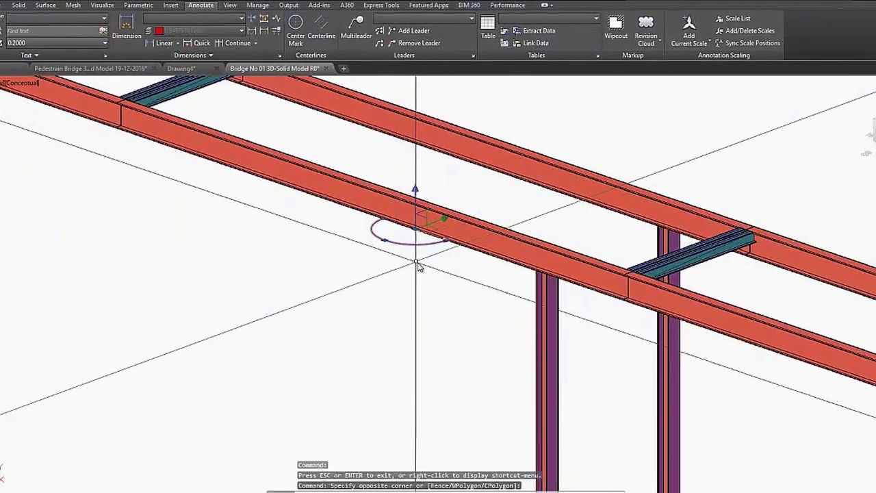
# Window-select and erase the stray outline box, circles and guide lines near the columns.
pyautogui.click(414, 262)
pyautogui.scroll(-1, 414, 262)
pyautogui.scroll(-2, 488, 283)
pyautogui.scroll(2, 391, 254)
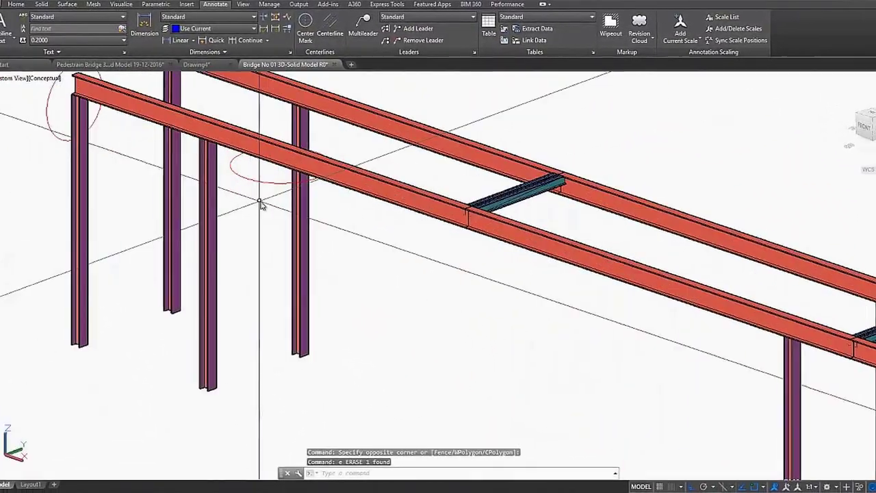
pyautogui.scroll(1, 260, 201)
pyautogui.click(247, 169)
pyautogui.click(49, 115)
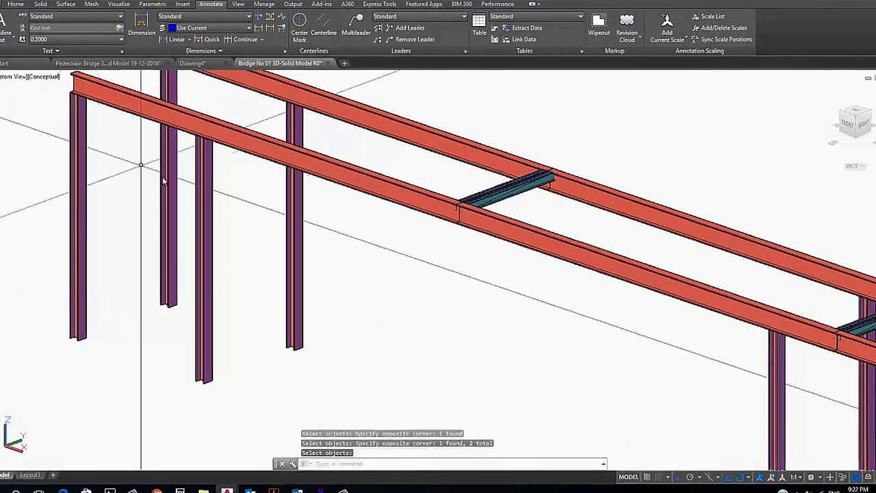
pyautogui.scroll(-3, 162, 177)
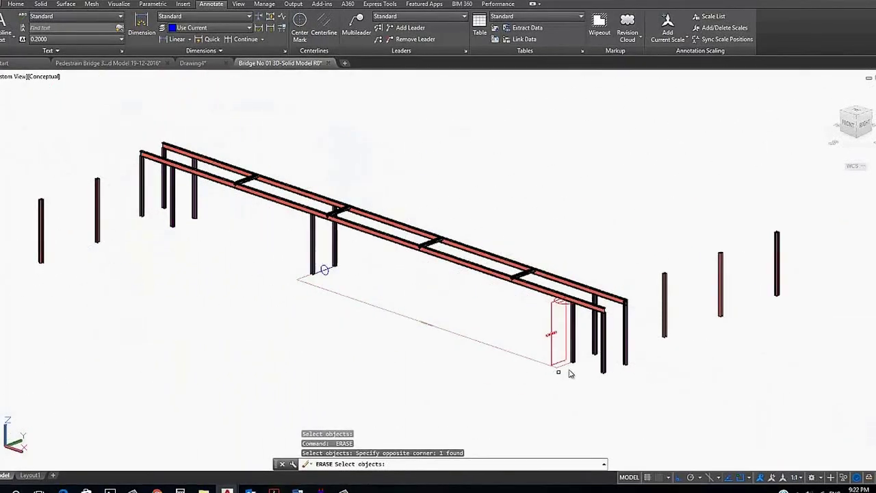
pyautogui.scroll(3, 570, 373)
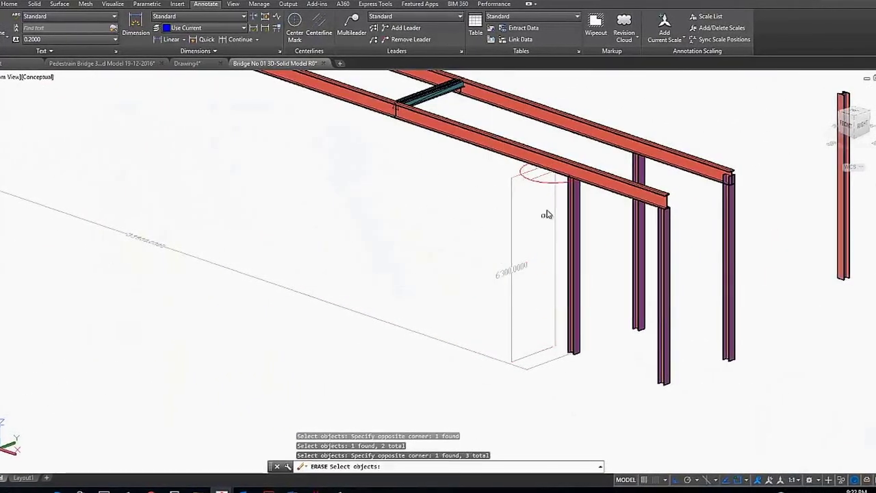
pyautogui.click(531, 182)
pyautogui.scroll(-2, 553, 284)
pyautogui.scroll(-3, 520, 271)
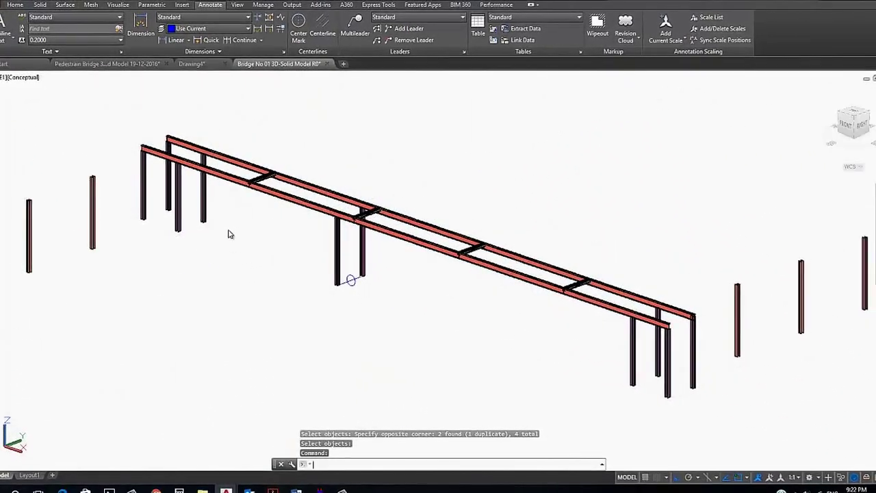
# Save the drawing and add a new layer named Tube 200x100x6mm.
pyautogui.hotkey('ctrl', 's')
pyautogui.write('LA')
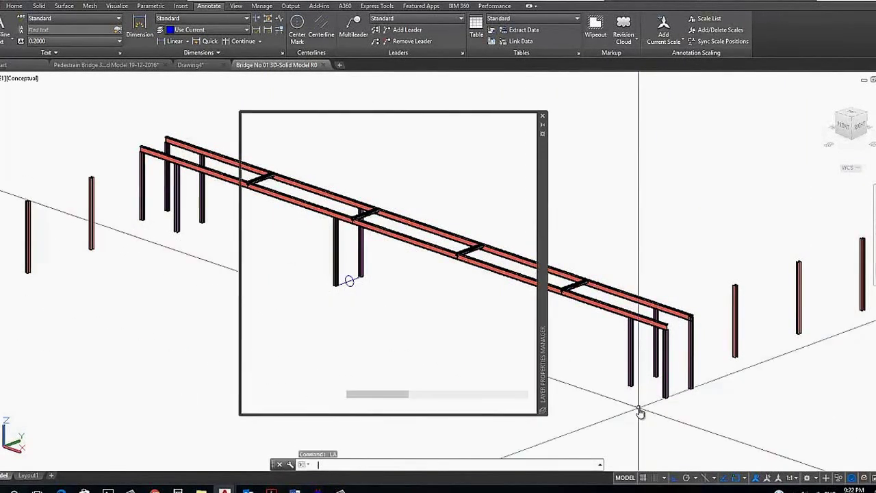
pyautogui.rightClick(380, 222)
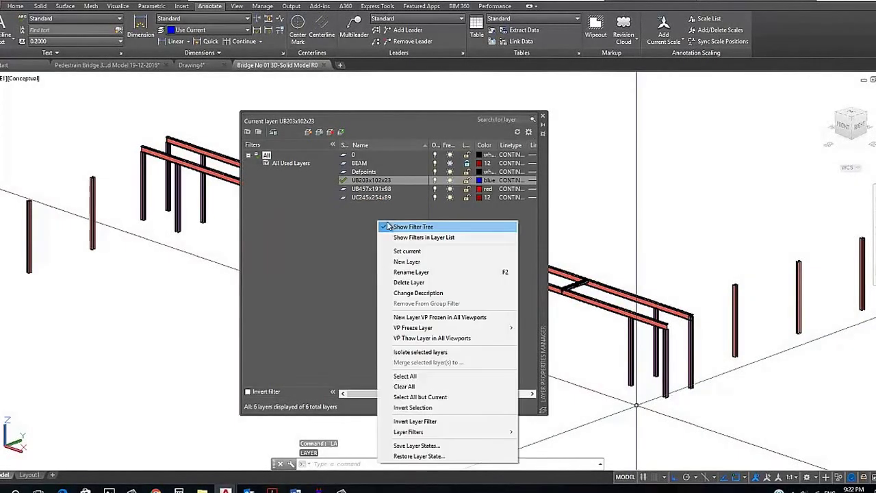
pyautogui.click(414, 262)
pyautogui.write('Tubi')
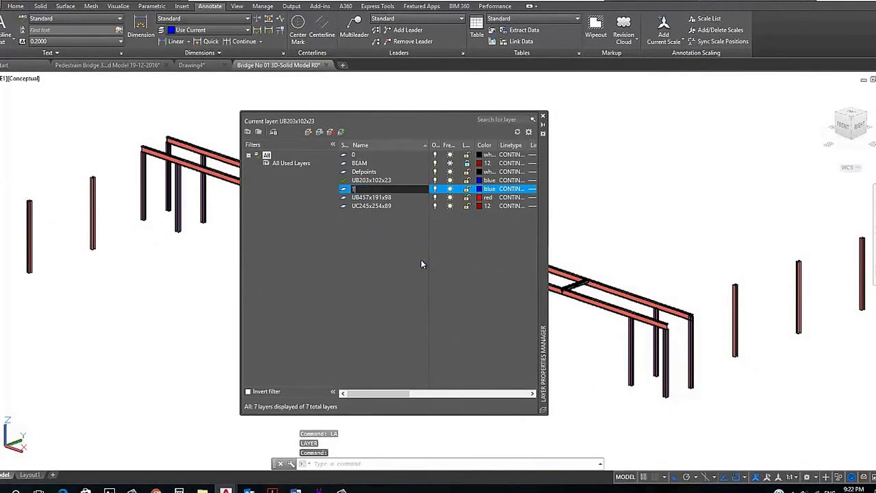
pyautogui.press('BackSpace')
pyautogui.write('e')
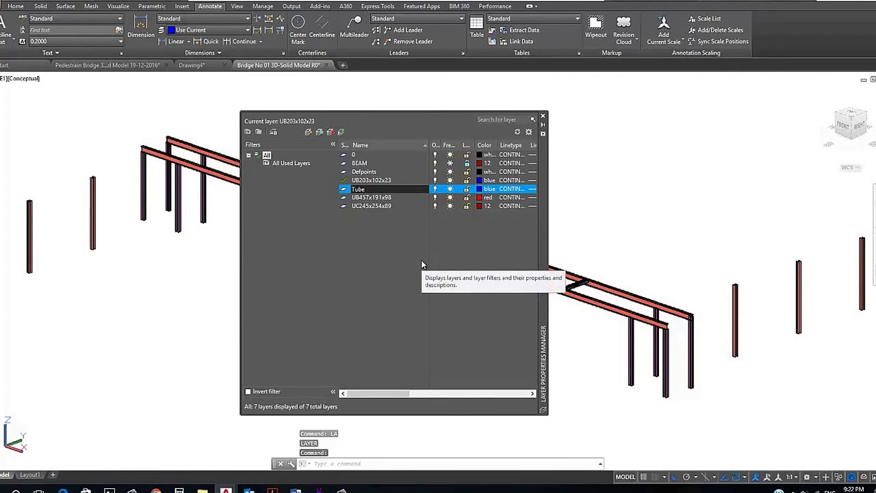
pyautogui.write(' 200x100x6mm')
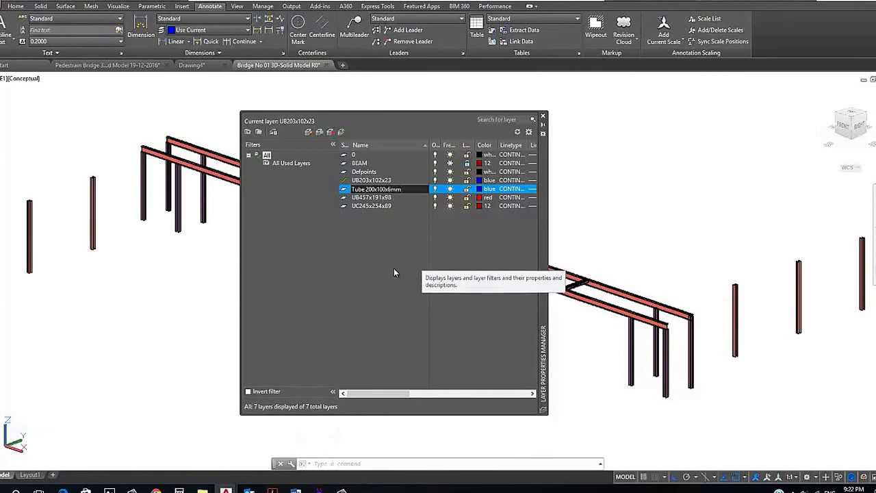
pyautogui.press('Return')
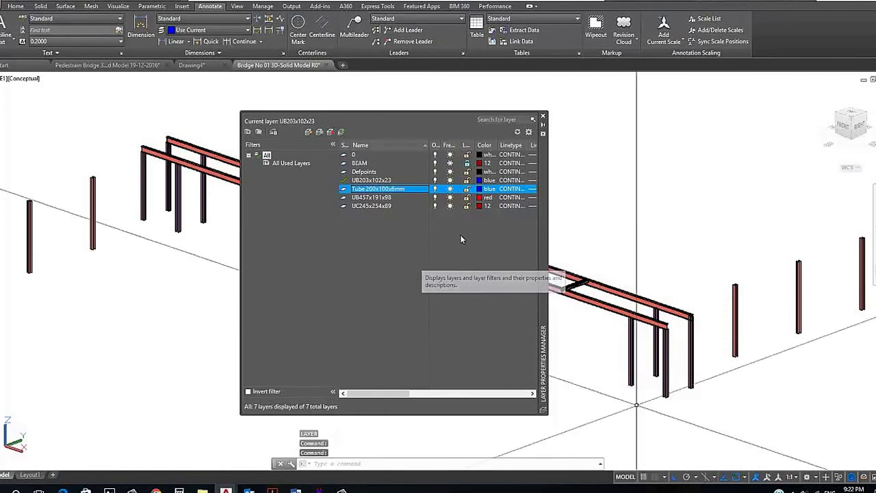
# Give the Tube 200x100x6mm layer the colour green and close the layer manager.
pyautogui.click(480, 191)
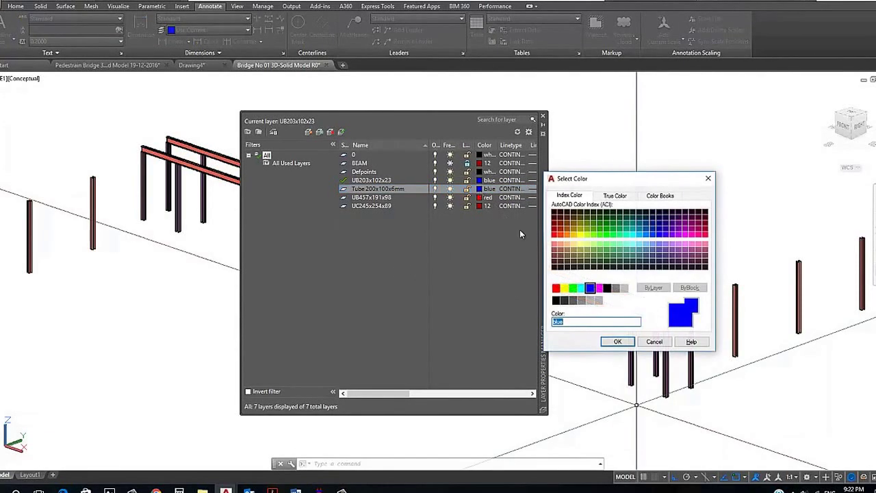
pyautogui.click(615, 342)
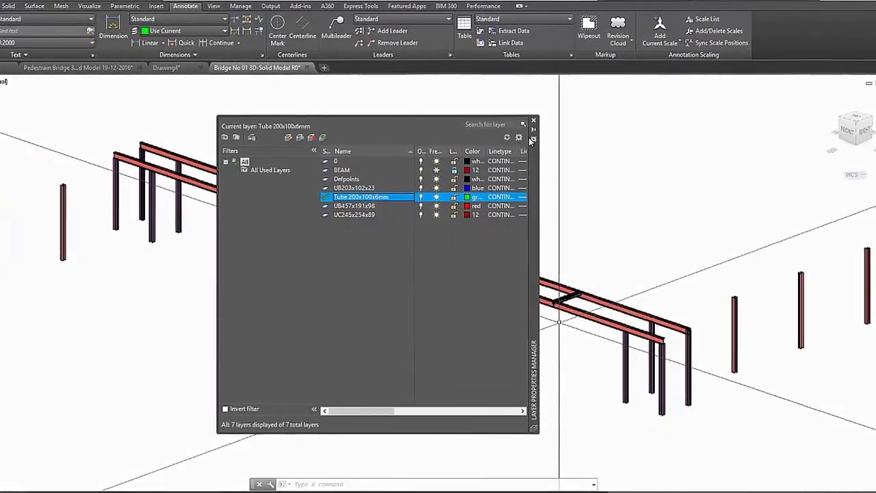
pyautogui.click(538, 119)
# Draw a 100-wide rectangle profile with an inner offset outline.
pyautogui.scroll(3, 315, 287)
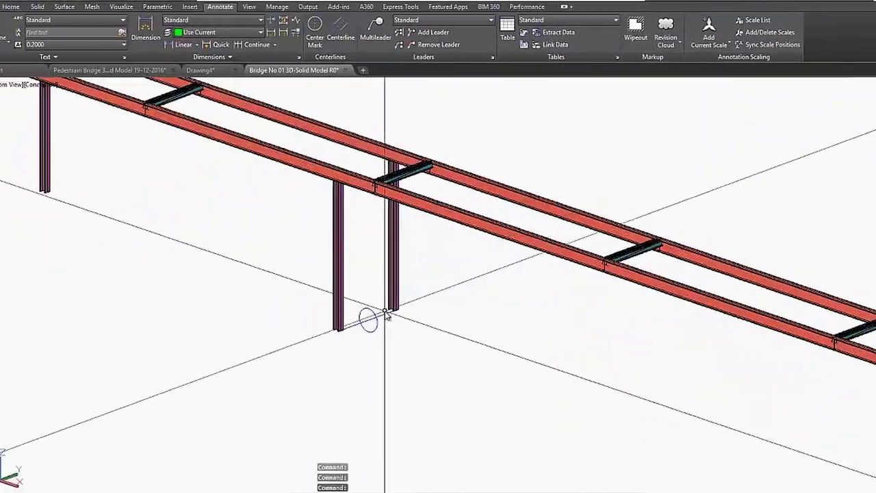
pyautogui.scroll(4, 385, 312)
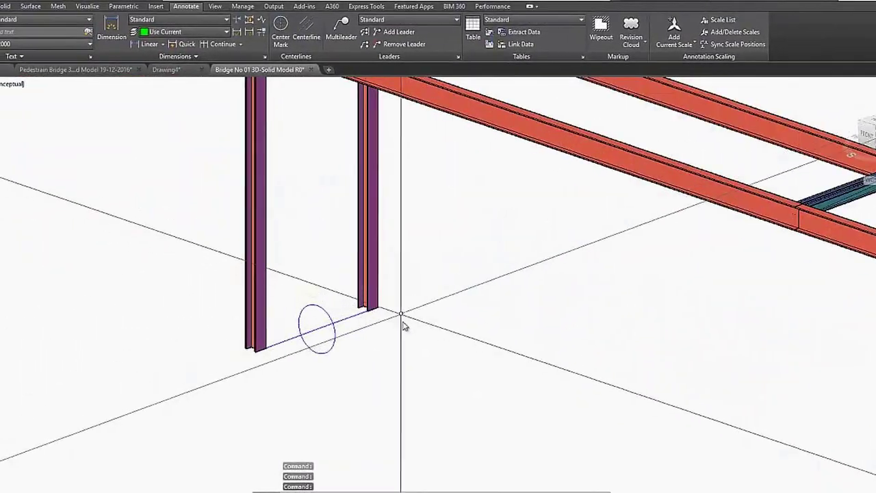
pyautogui.write('rec')
pyautogui.press('Return')
pyautogui.click(441, 378)
pyautogui.write('10')
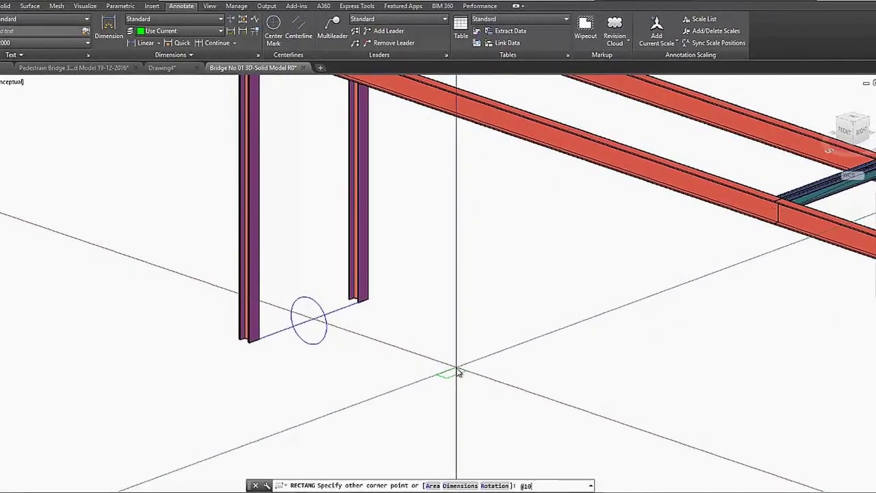
pyautogui.write('0,')
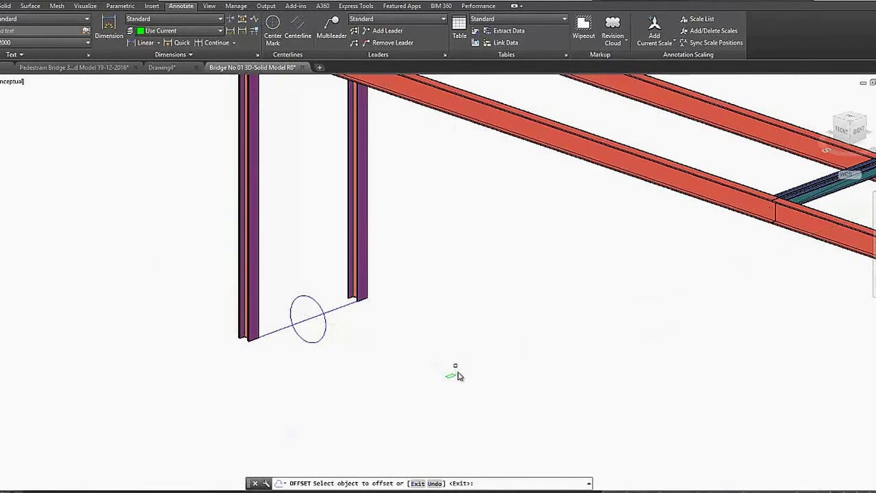
pyautogui.scroll(3, 455, 374)
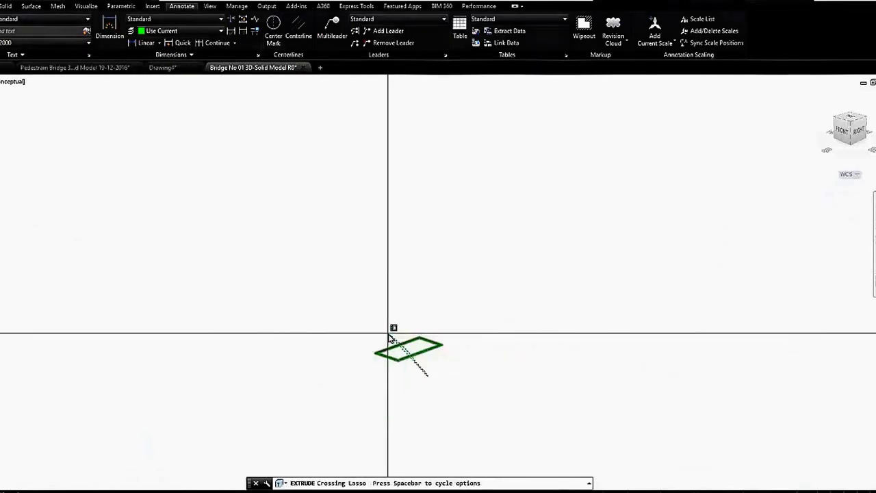
# Extrude both rectangle outlines 2800 high.
pyautogui.moveTo(391, 337); pyautogui.dragTo(403, 369)
pyautogui.scroll(-5, 403, 370)
pyautogui.press('Return')
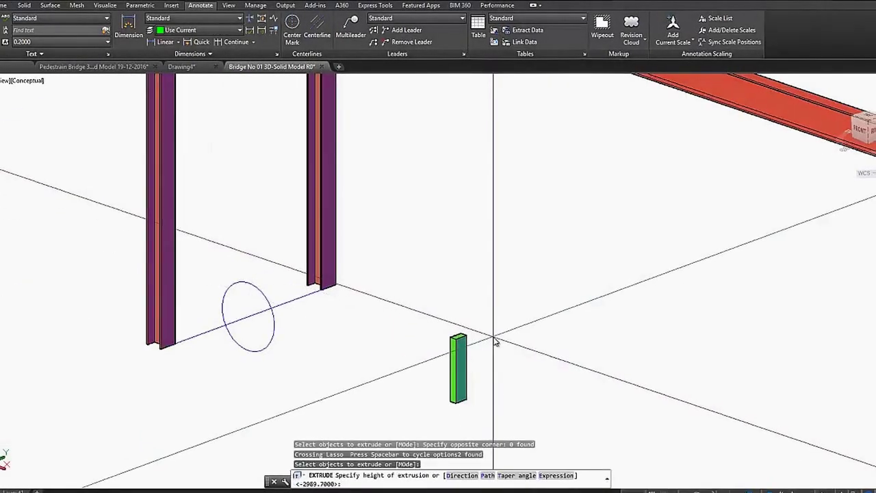
pyautogui.write('2800')
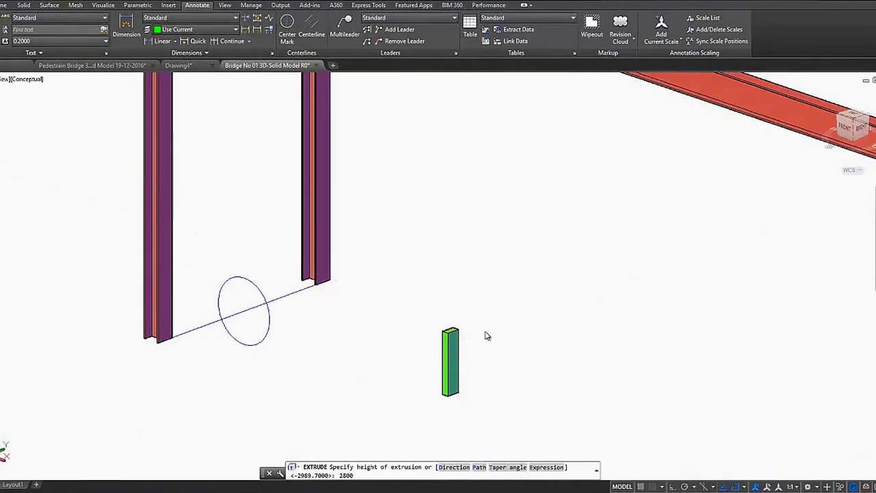
pyautogui.press('Return')
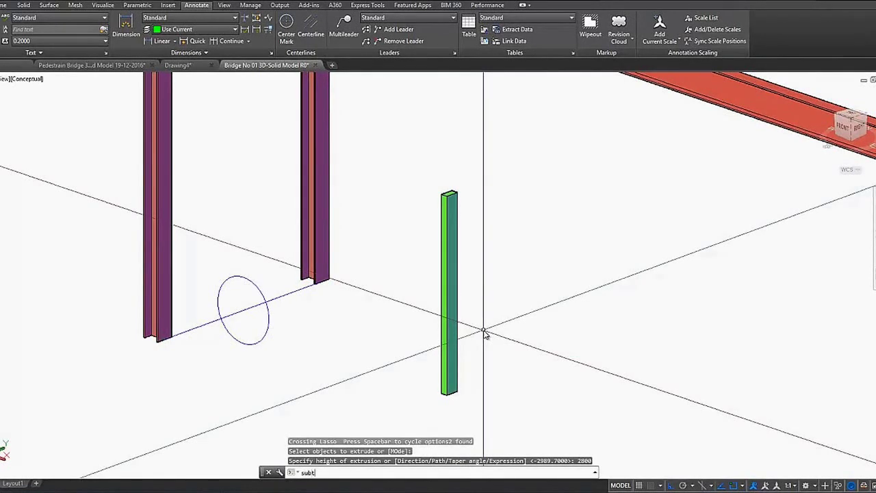
# Subtract the inner extrusion from the outer solid to form a hollow green tube.
pyautogui.scroll(3, 484, 187)
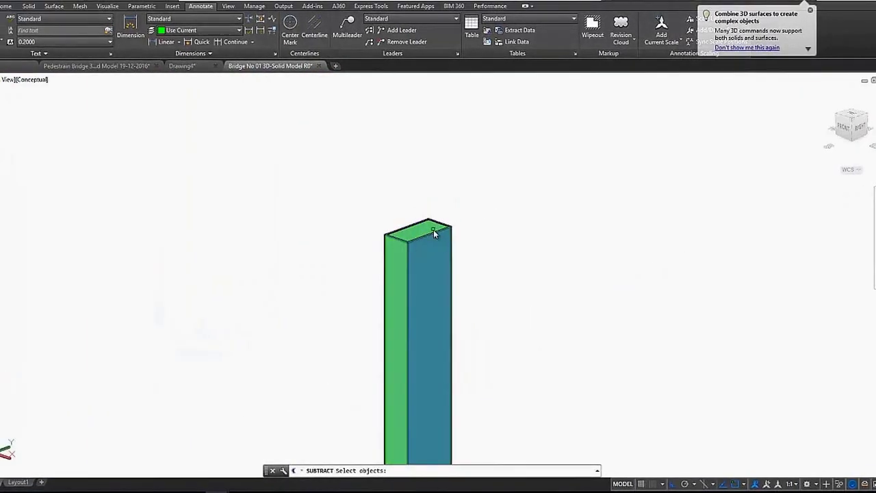
pyautogui.scroll(2, 433, 229)
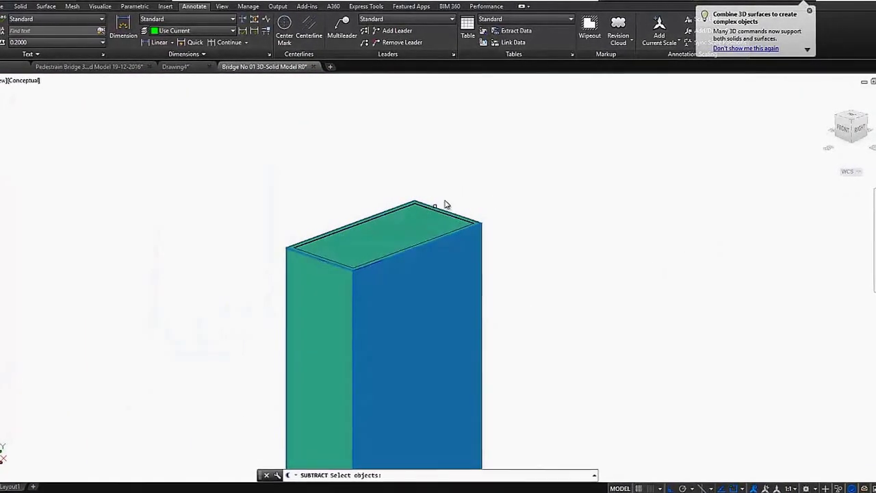
pyautogui.click(400, 231)
pyautogui.press('Return')
pyautogui.scroll(-5, 470, 190)
pyautogui.scroll(2, 506, 233)
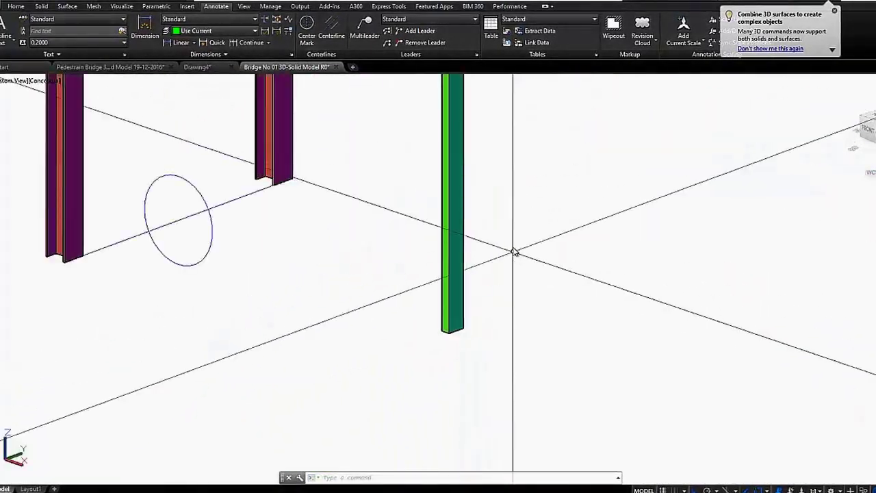
pyautogui.scroll(2, 464, 287)
# Move the tube post from its base point onto the red girder's midpoint.
pyautogui.scroll(3, 446, 326)
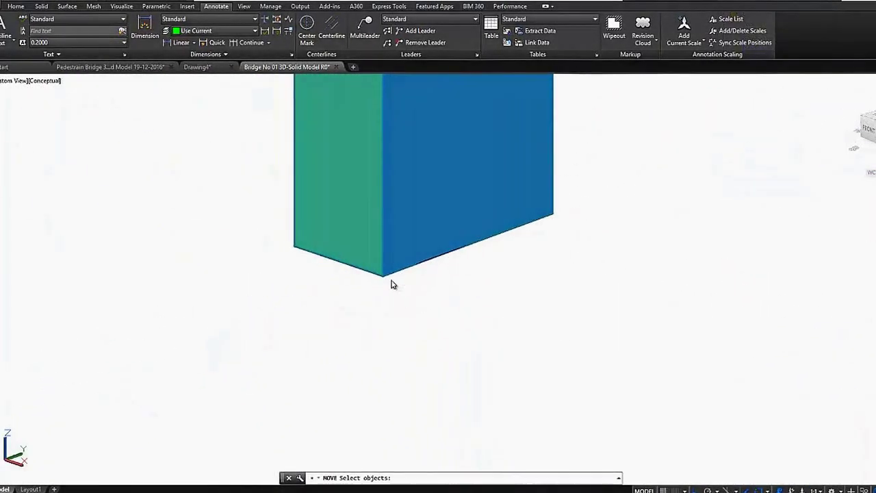
pyautogui.press('Return')
pyautogui.click(347, 266)
pyautogui.scroll(-4, 516, 372)
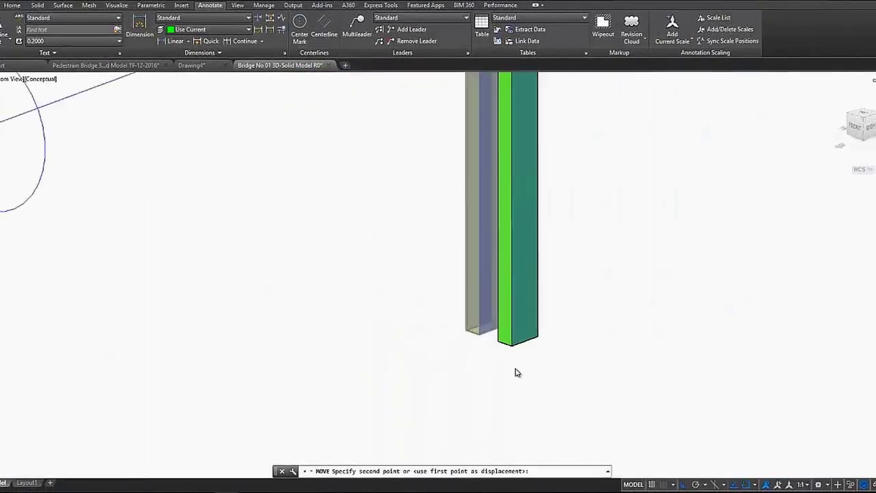
pyautogui.scroll(-3, 518, 348)
pyautogui.scroll(4, 435, 191)
pyautogui.scroll(3, 464, 170)
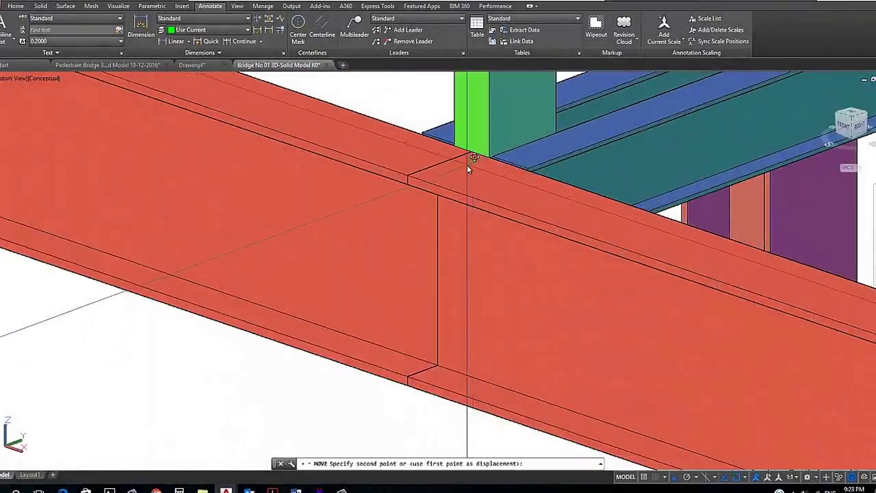
pyautogui.scroll(1, 465, 165)
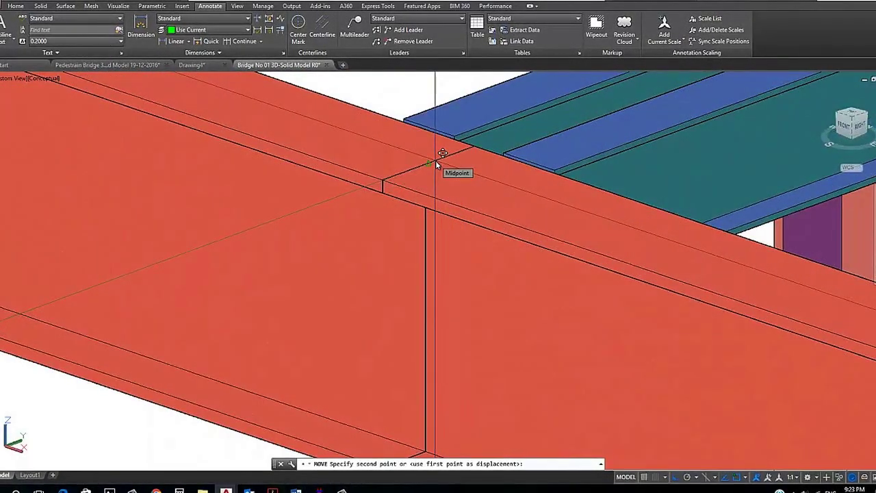
pyautogui.click(436, 160)
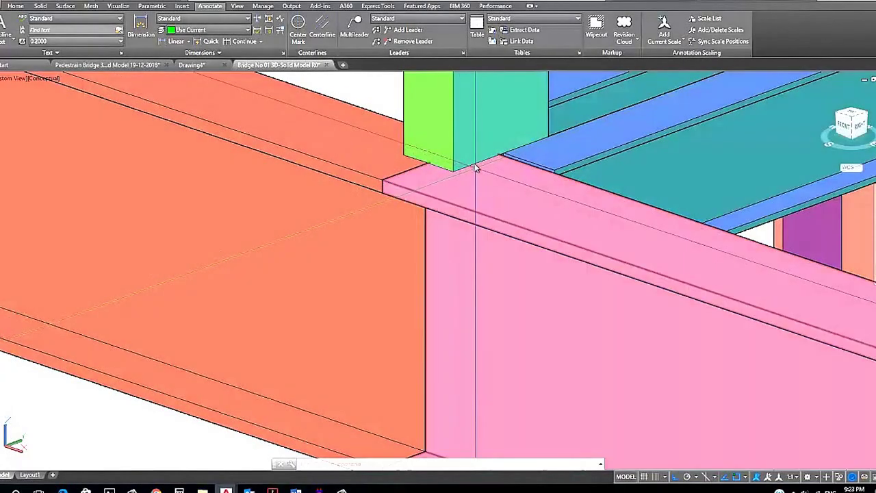
pyautogui.write('MOVE')
# Move the post again so its base drops onto the girder endpoint.
pyautogui.press('Return')
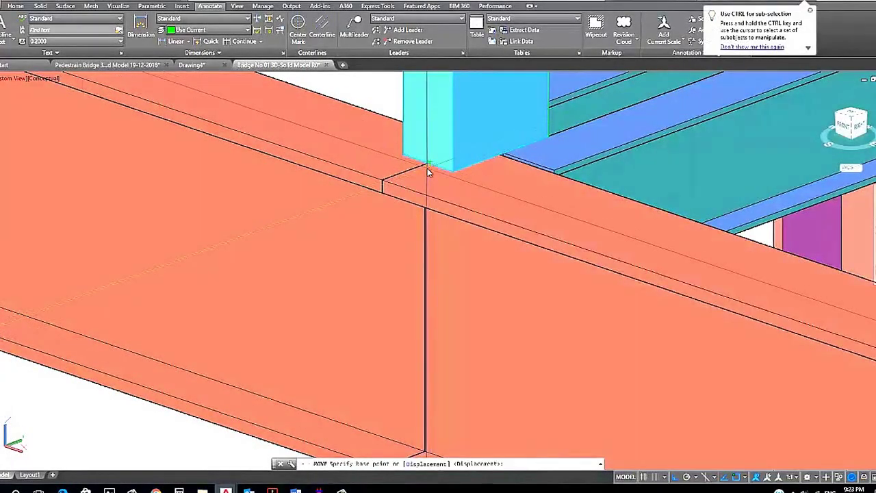
pyautogui.scroll(1, 427, 173)
pyautogui.click(430, 166)
pyautogui.scroll(1, 320, 205)
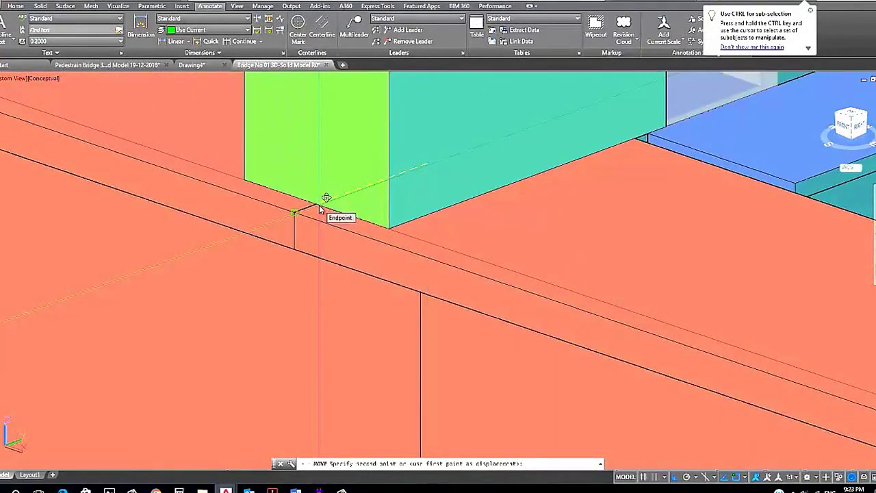
pyautogui.click(319, 204)
pyautogui.scroll(-2, 348, 217)
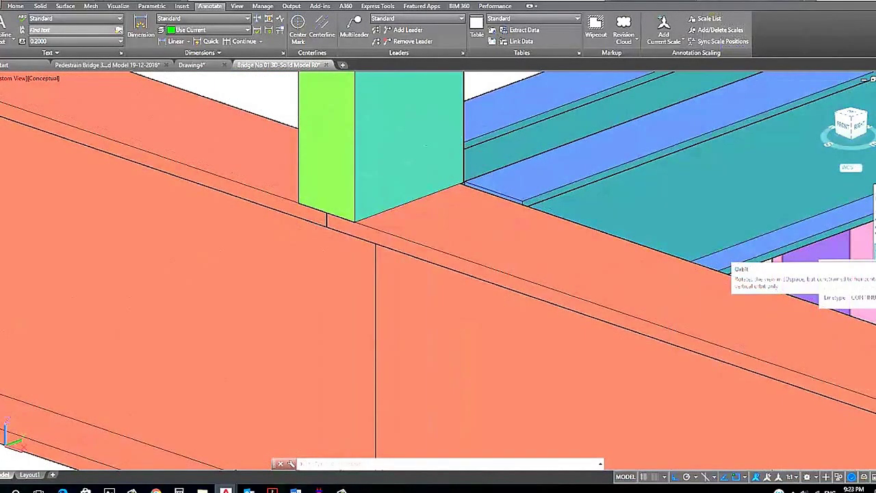
# Shift the post further left to seat it where the floor beam meets the girder.
pyautogui.click(358, 196)
pyautogui.press('Return')
pyautogui.scroll(1, 294, 192)
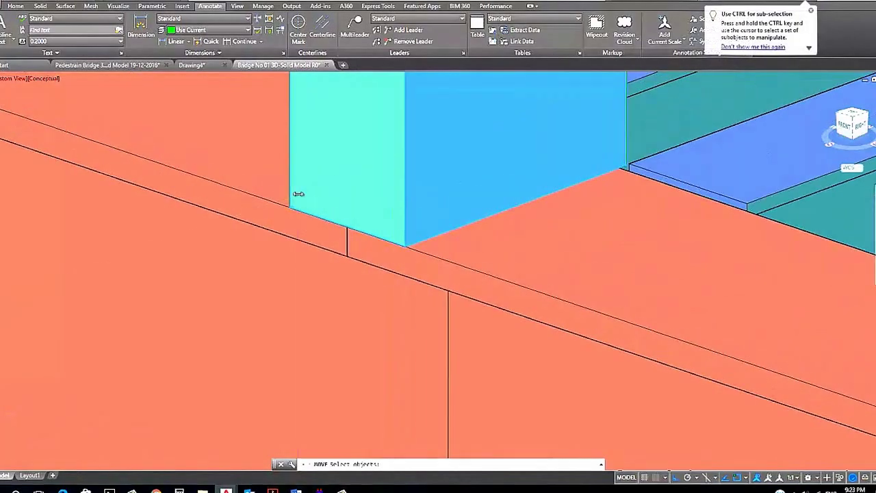
pyautogui.scroll(1, 293, 186)
pyautogui.click(291, 189)
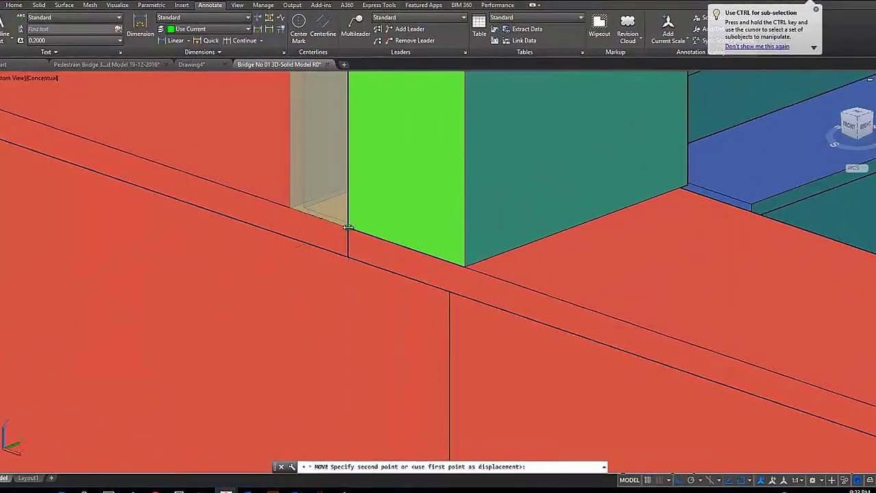
pyautogui.click(348, 227)
pyautogui.press('Return')
pyautogui.scroll(-2, 407, 254)
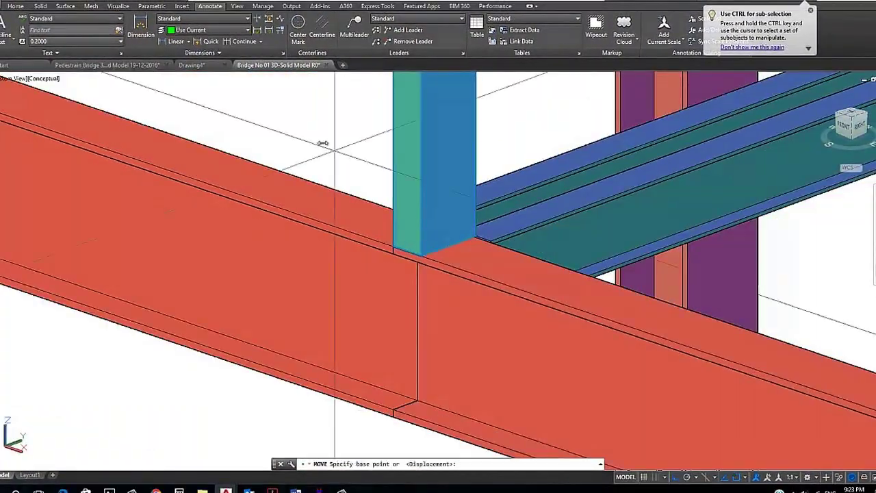
pyautogui.click(322, 143)
pyautogui.press('Return')
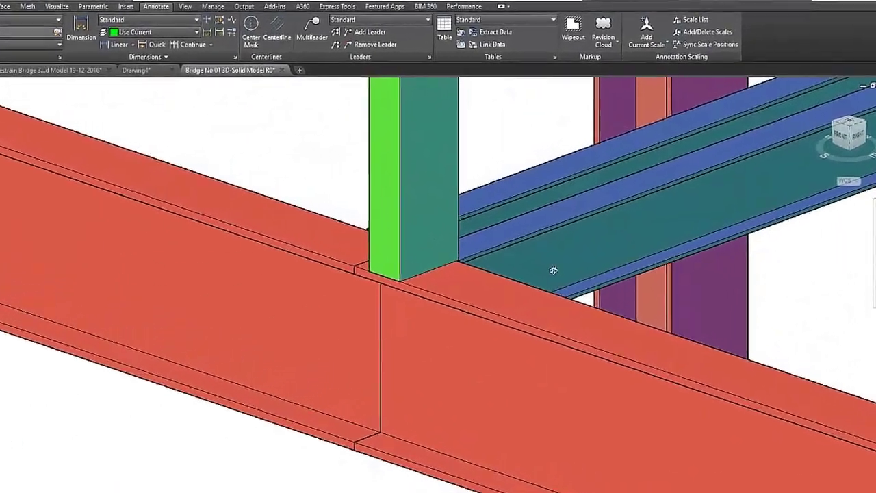
# Orbit to inspect the post-beam junction from a steeper angle, then exit orbit.
pyautogui.keyDown('shift'); pyautogui.moveTo(553, 271); pyautogui.dragTo(403, 261, button='middle'); pyautogui.keyUp('shift')
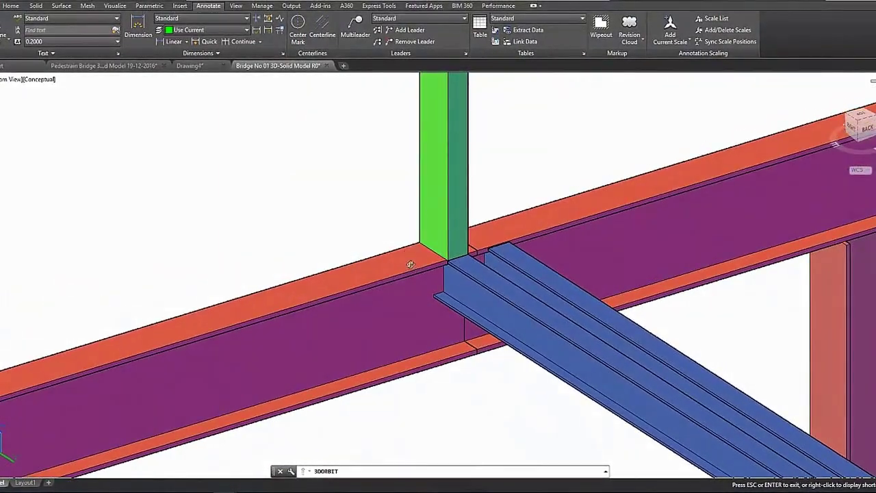
pyautogui.keyDown('shift'); pyautogui.moveTo(404, 261); pyautogui.dragTo(404, 239, button='middle'); pyautogui.keyUp('shift')
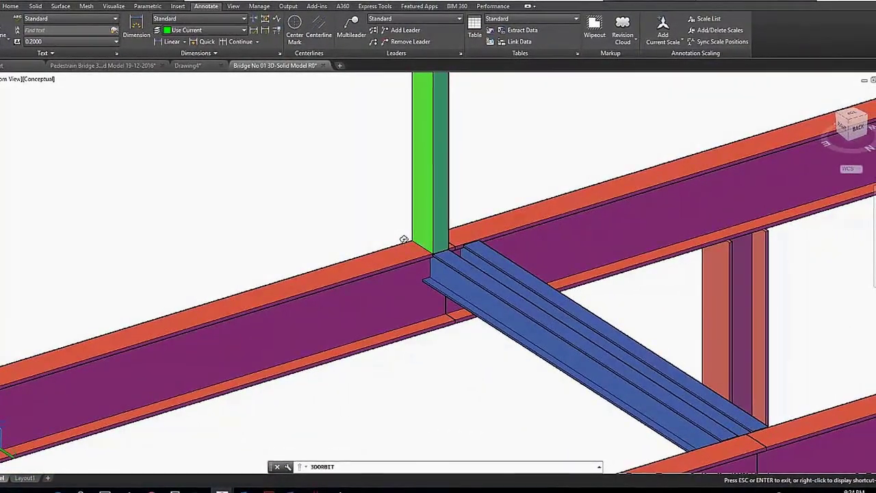
pyautogui.rightClick(403, 238)
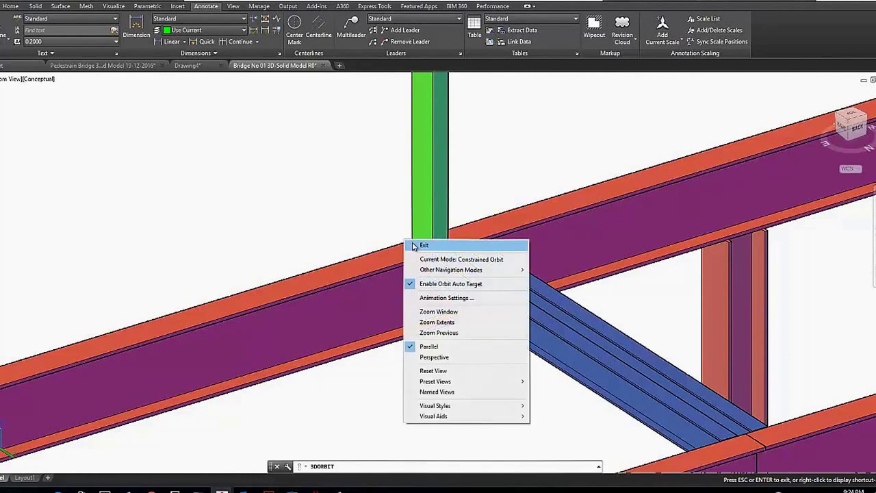
pyautogui.click(413, 246)
pyautogui.write('m')
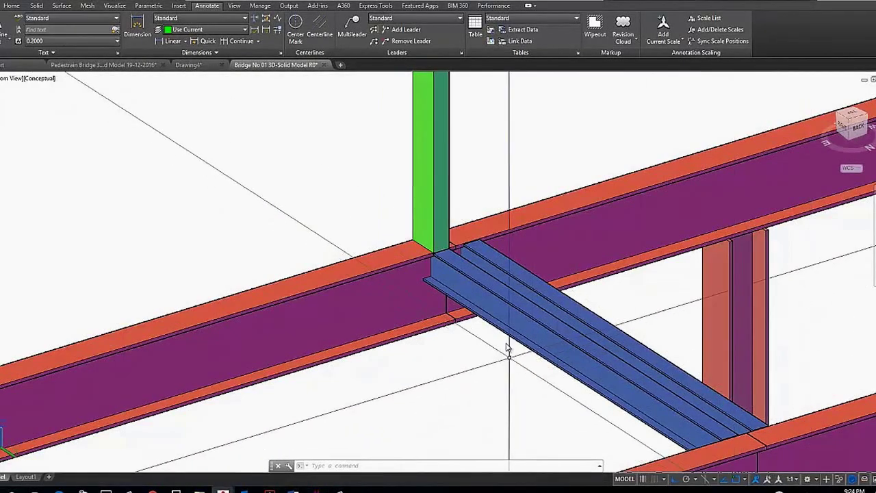
# Rotate the green post 90° about its bottom corner.
pyautogui.click(441, 211)
pyautogui.scroll(-5, 498, 344)
pyautogui.scroll(4, 484, 318)
pyautogui.press('Return')
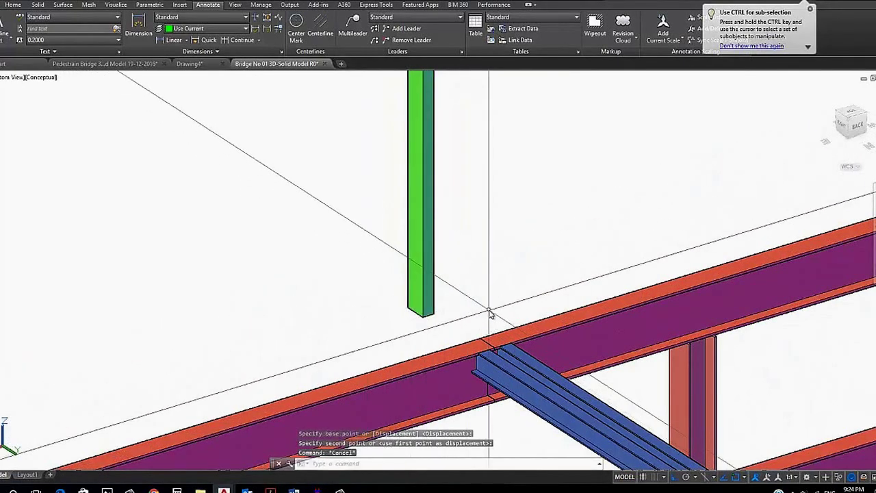
pyautogui.write('ro')
pyautogui.press('Return')
pyautogui.click(432, 301)
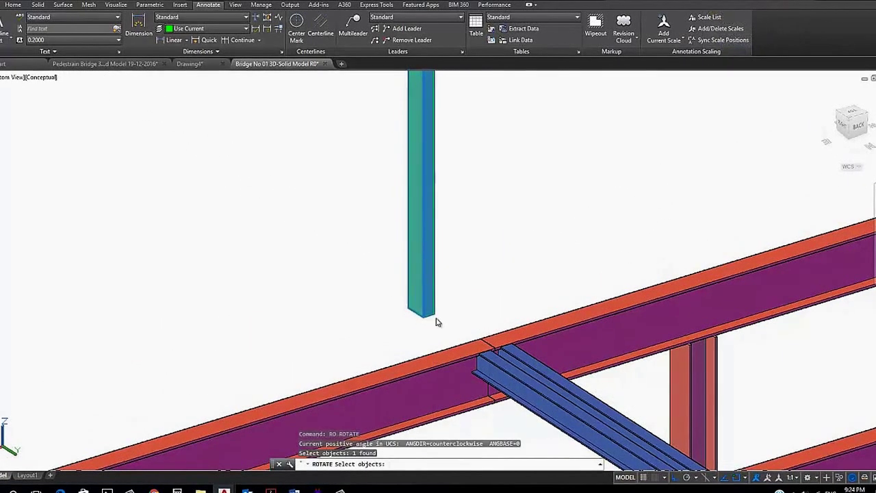
pyautogui.press('Return')
pyautogui.click(415, 320)
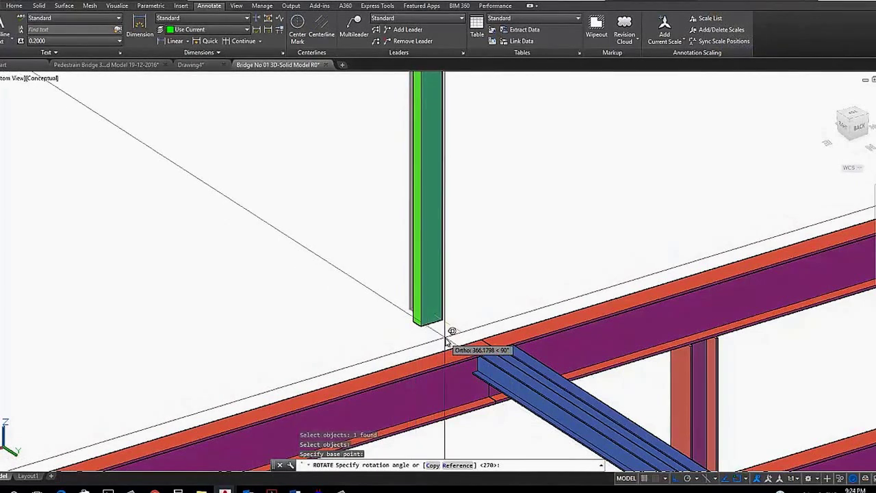
pyautogui.click(448, 340)
# Move the rotated post 50 units from its bottom corner.
pyautogui.scroll(2, 448, 332)
pyautogui.click(408, 301)
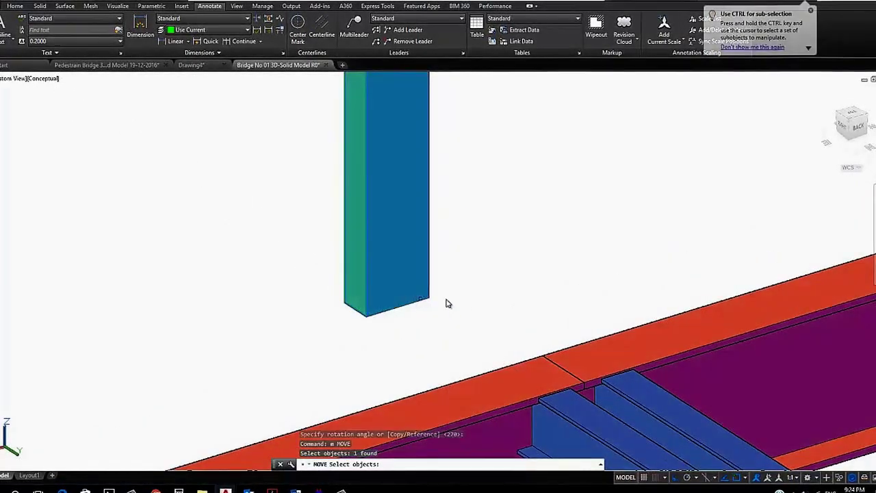
pyautogui.scroll(2, 440, 317)
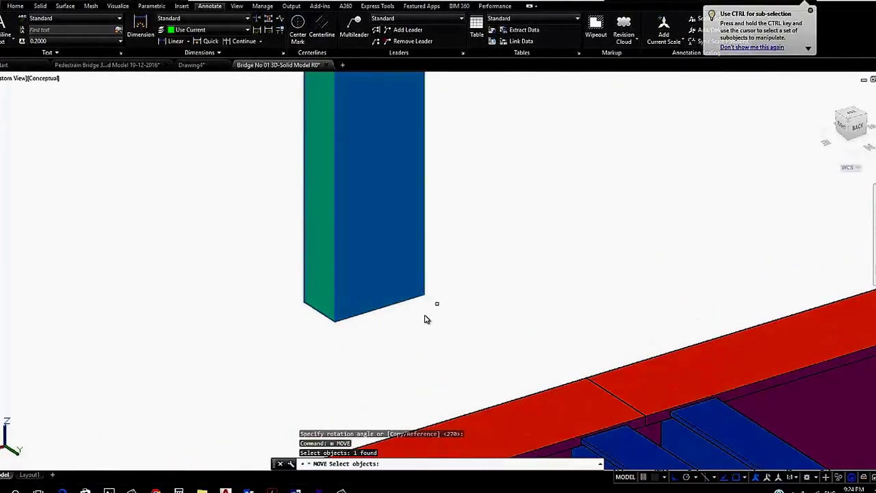
pyautogui.click(320, 314)
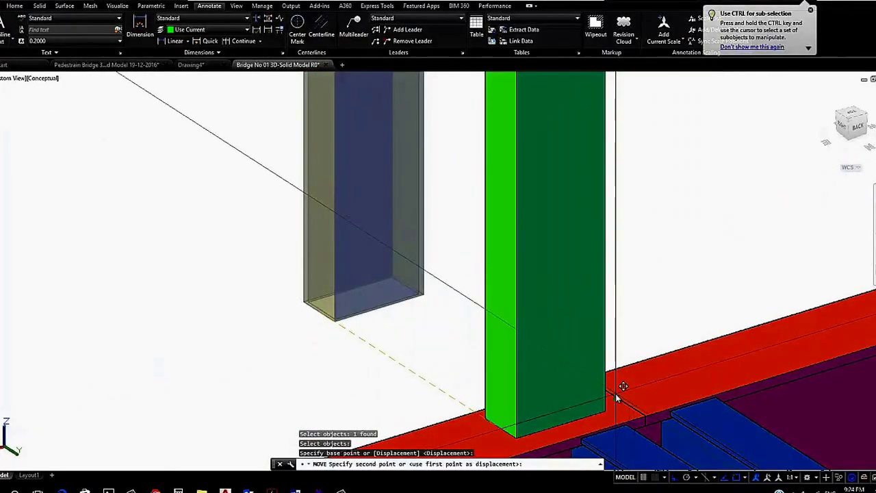
pyautogui.click(391, 353)
pyautogui.write('50')
pyautogui.press('Return')
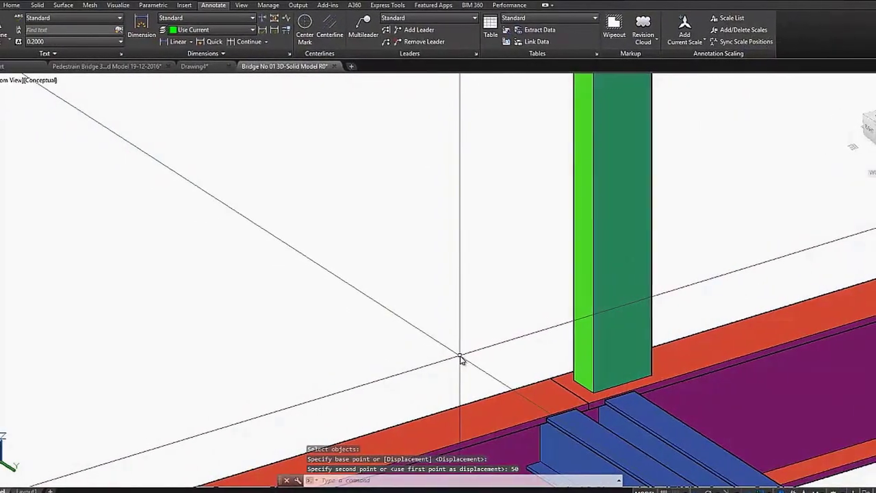
# Mirror the post to create a twin beside it, keeping the original.
pyautogui.write('m')
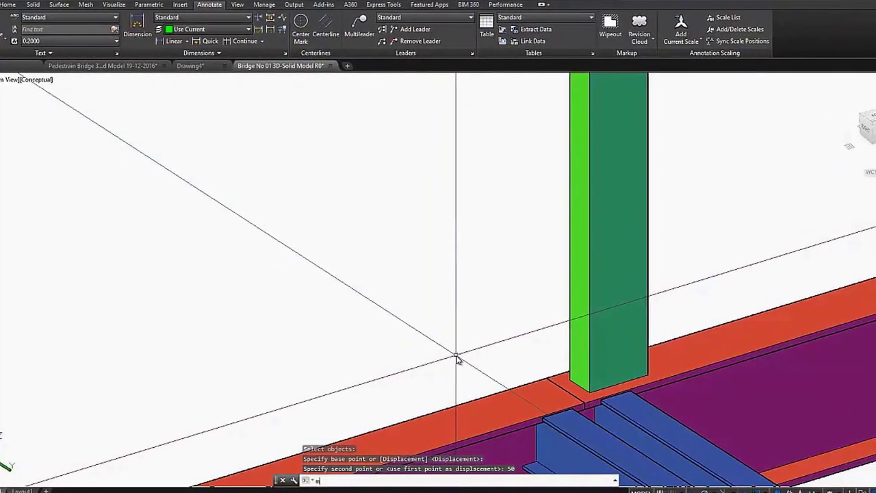
pyautogui.click(562, 363)
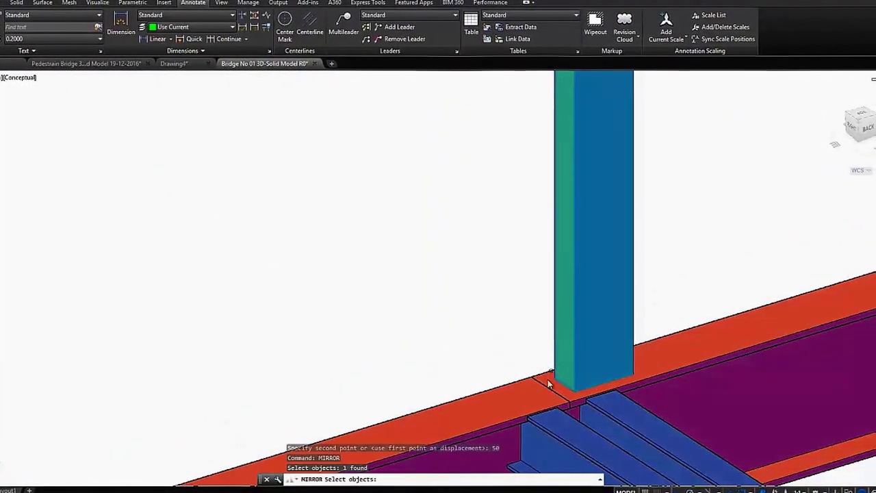
pyautogui.press('Return')
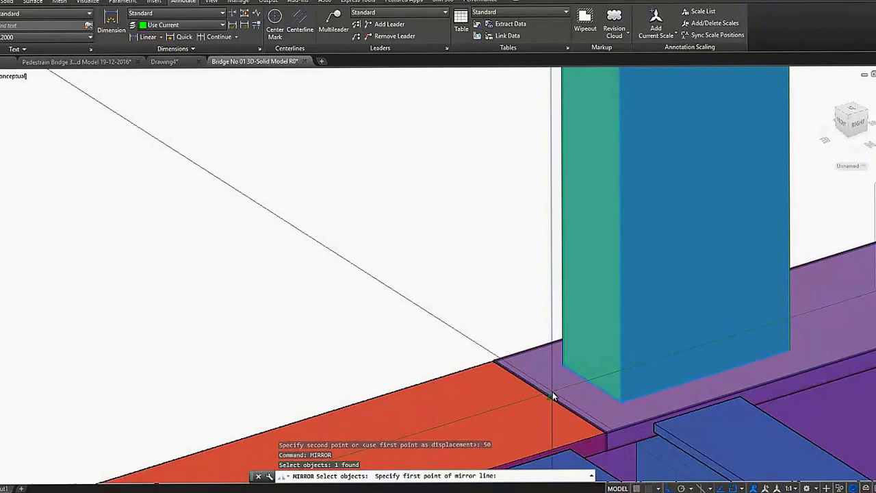
pyautogui.click(552, 396)
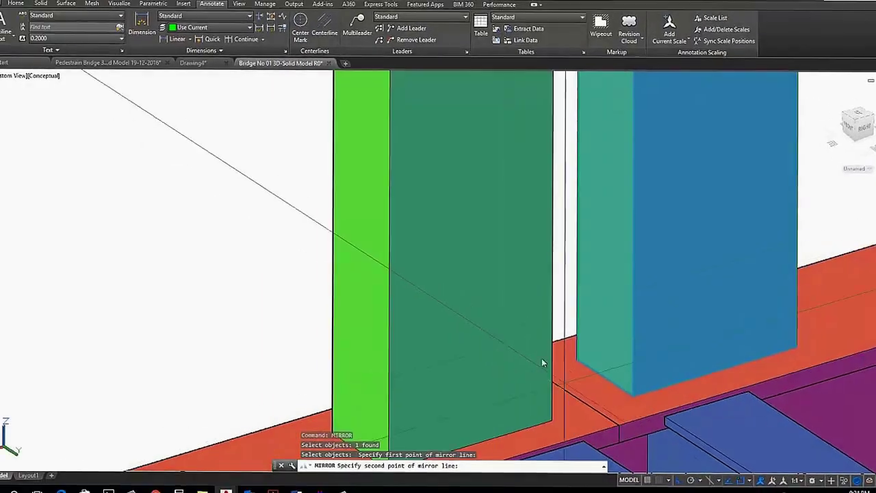
pyautogui.click(340, 248)
pyautogui.press('Return')
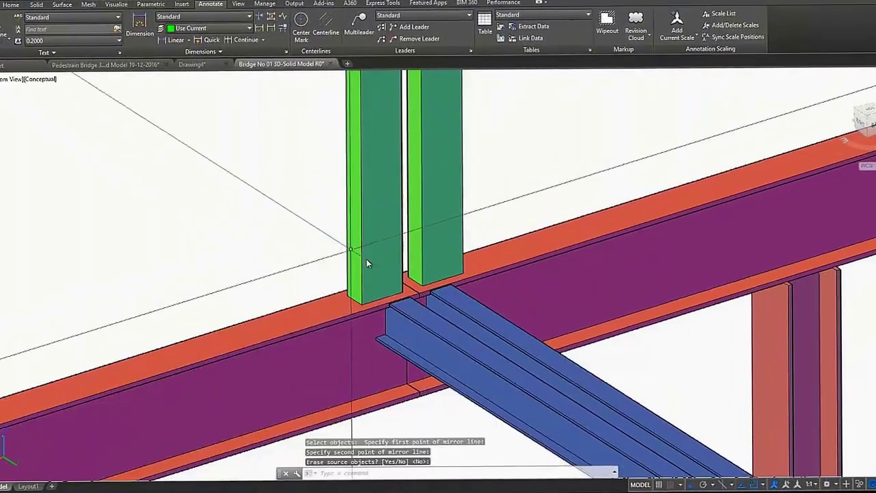
# Select both green posts for copying.
pyautogui.scroll(-2, 493, 295)
pyautogui.scroll(-3, 535, 283)
pyautogui.scroll(-3, 534, 283)
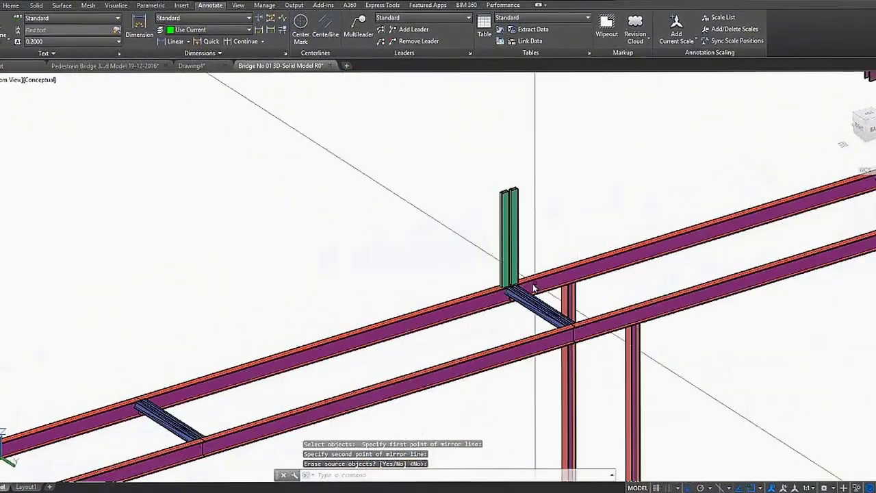
pyautogui.scroll(4, 524, 287)
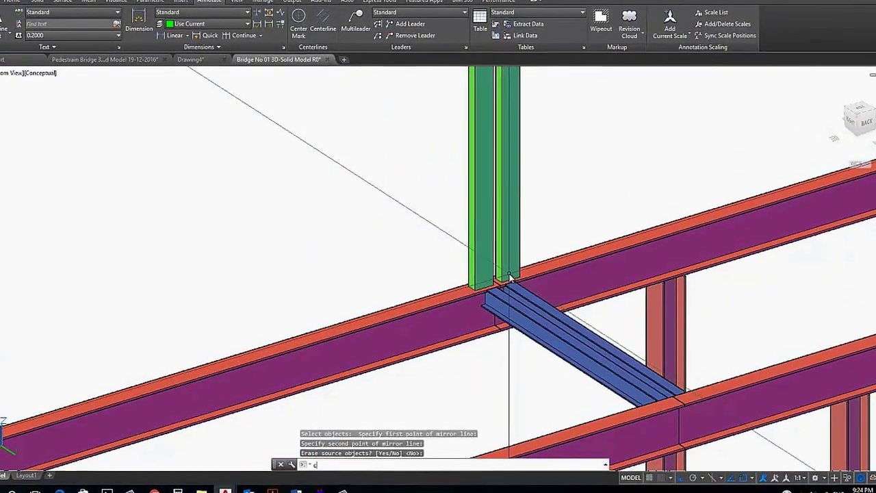
pyautogui.write('co')
pyautogui.press('Return')
pyautogui.click(508, 258)
pyautogui.click(482, 246)
# Copy the green post pair from its base corner to two further positions along the girder.
pyautogui.scroll(3, 484, 260)
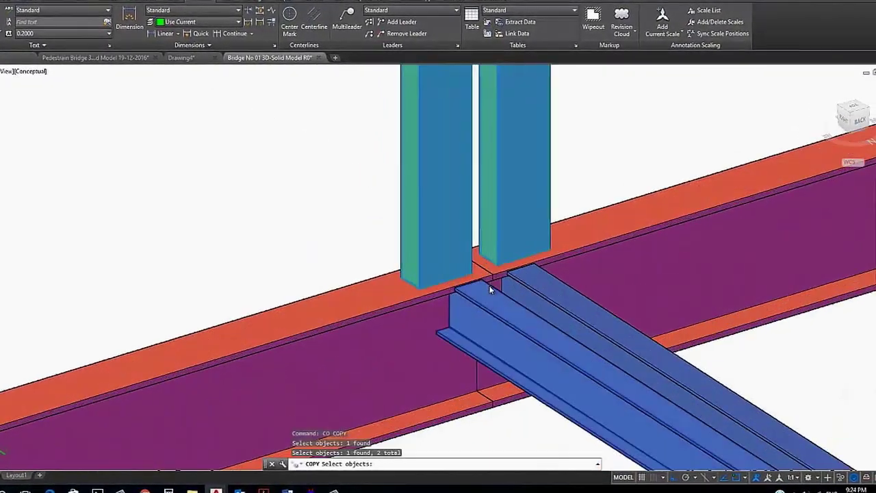
pyautogui.scroll(3, 488, 273)
pyautogui.press('Return')
pyautogui.click(508, 273)
pyautogui.scroll(-2, 684, 249)
pyautogui.scroll(-5, 683, 249)
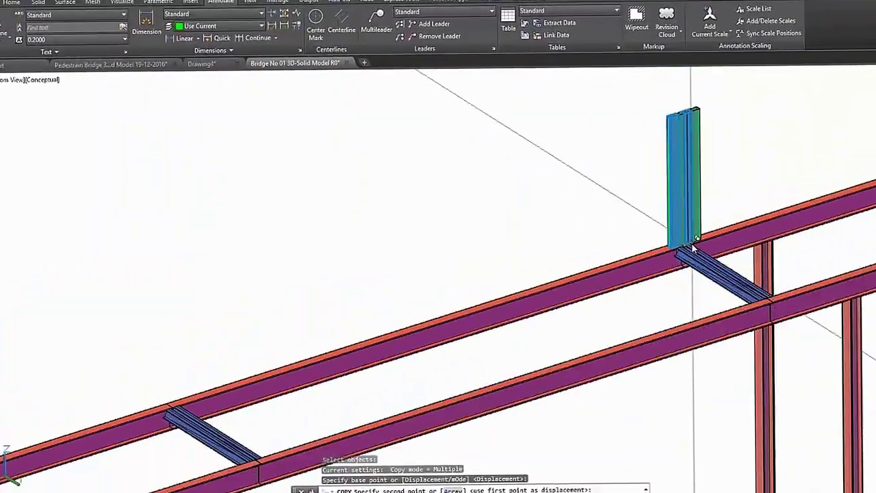
pyautogui.scroll(4, 144, 407)
pyautogui.scroll(2, 177, 353)
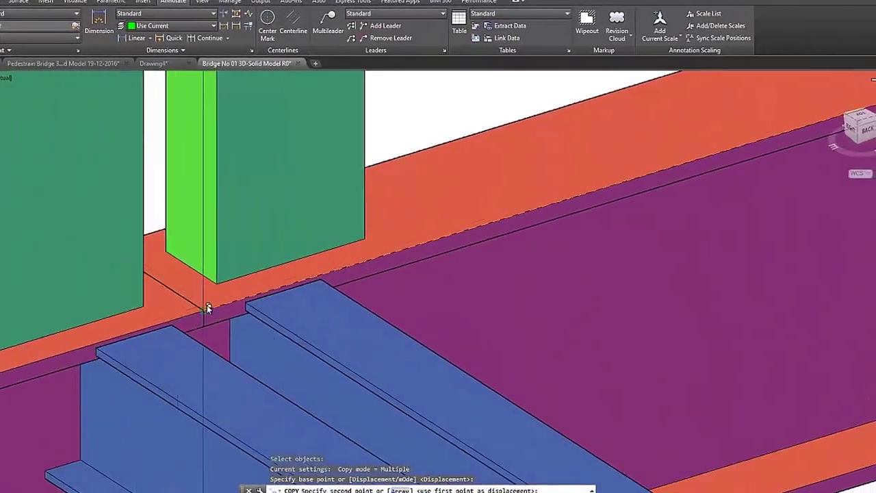
pyautogui.scroll(2, 219, 308)
pyautogui.click(231, 317)
pyautogui.scroll(-2, 518, 313)
pyautogui.scroll(-5, 469, 303)
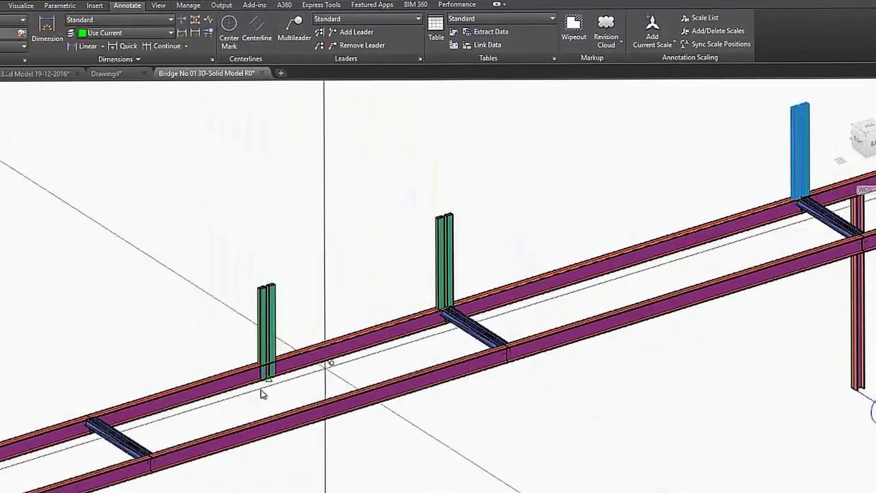
pyautogui.scroll(3, 103, 437)
pyautogui.scroll(3, 72, 405)
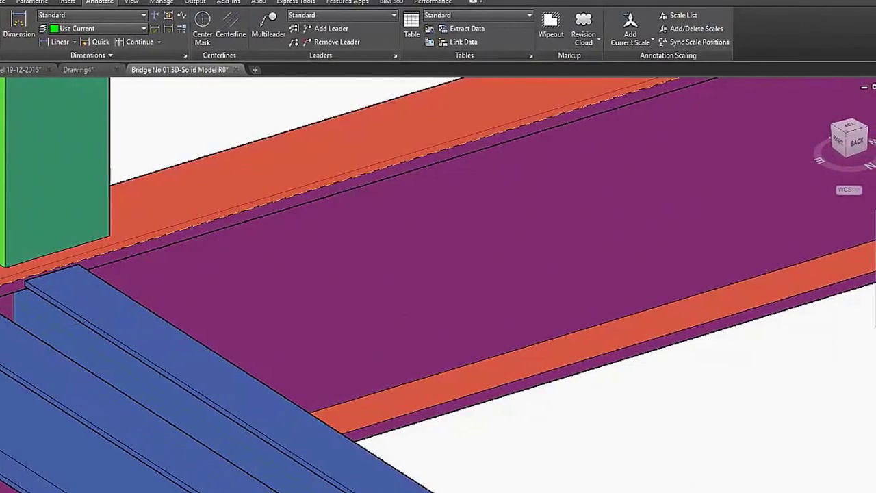
pyautogui.scroll(1, 525, 293)
pyautogui.scroll(-5, 526, 292)
pyautogui.scroll(-2, 665, 290)
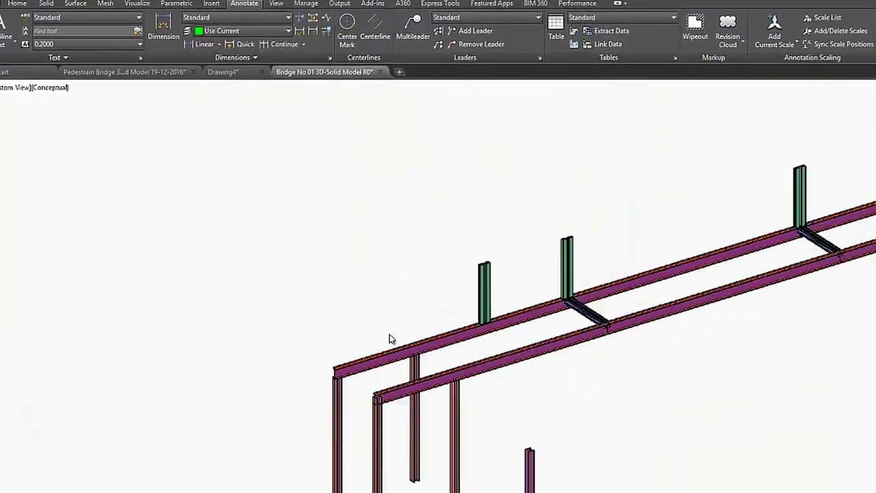
pyautogui.scroll(-2, 390, 338)
pyautogui.click(614, 294)
pyautogui.scroll(3, 613, 294)
pyautogui.click(706, 200)
pyautogui.scroll(4, 663, 230)
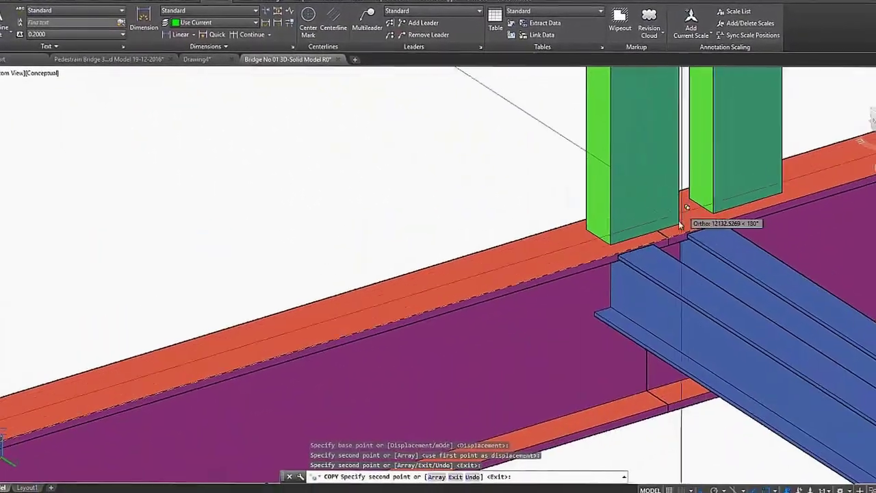
pyautogui.scroll(-2, 660, 230)
pyautogui.scroll(-3, 464, 224)
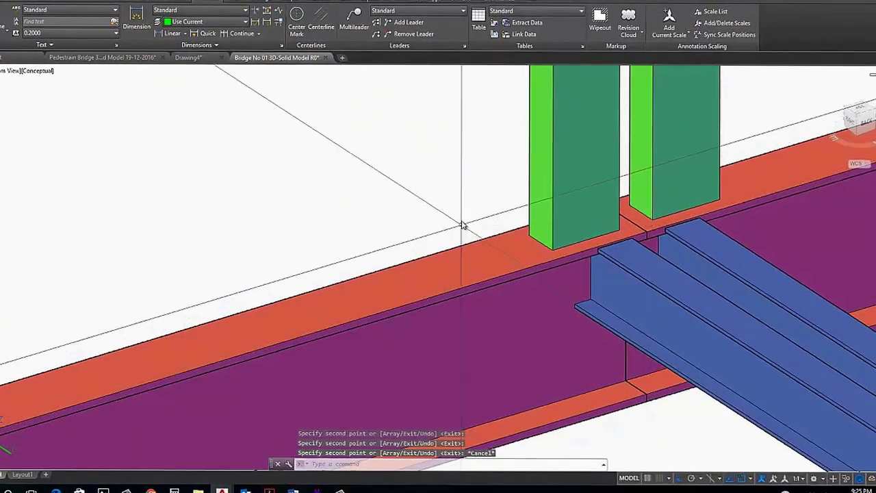
pyautogui.press('Escape')
pyautogui.scroll(-4, 464, 223)
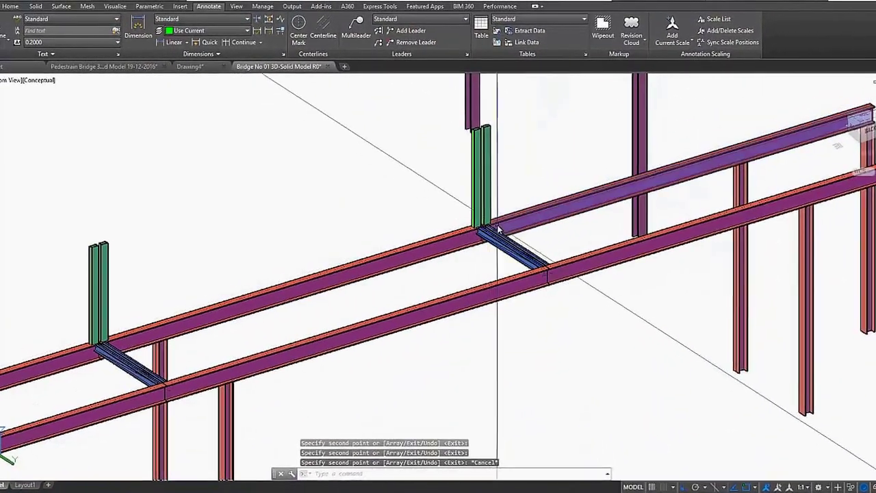
# Copy another post pair with its floor beams from the column corner into the next bay.
pyautogui.write('co')
pyautogui.press('Return')
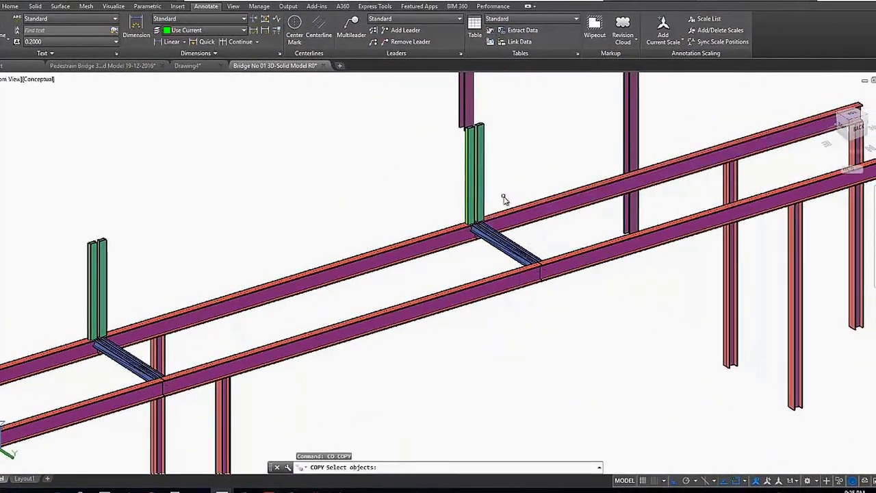
pyautogui.moveTo(503, 198); pyautogui.dragTo(446, 184)
pyautogui.scroll(-4, 523, 183)
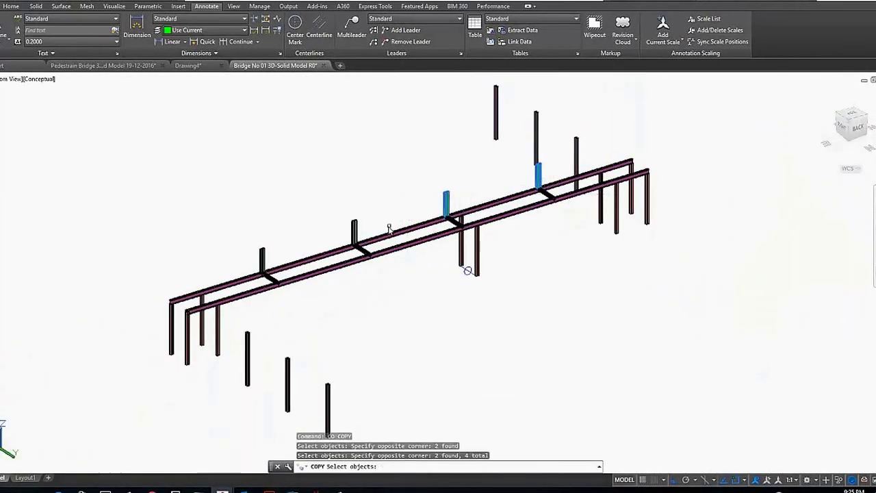
pyautogui.click(240, 252)
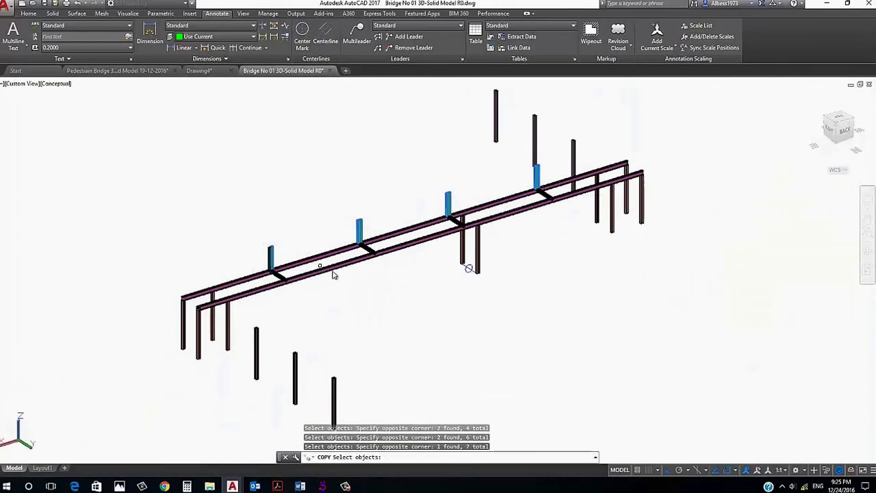
pyautogui.click(279, 260)
pyautogui.scroll(1, 280, 260)
pyautogui.scroll(3, 234, 244)
pyautogui.scroll(2, 286, 247)
pyautogui.scroll(-3, 504, 270)
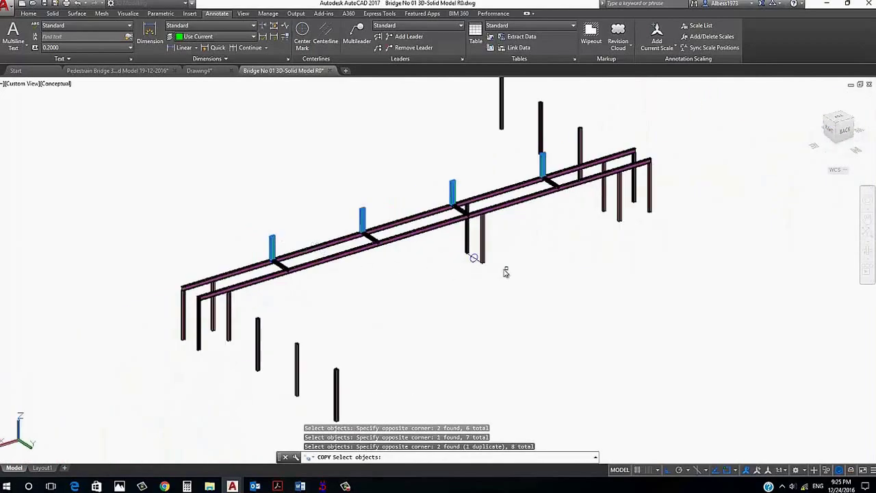
pyautogui.scroll(3, 485, 240)
pyautogui.scroll(2, 479, 204)
pyautogui.scroll(2, 451, 209)
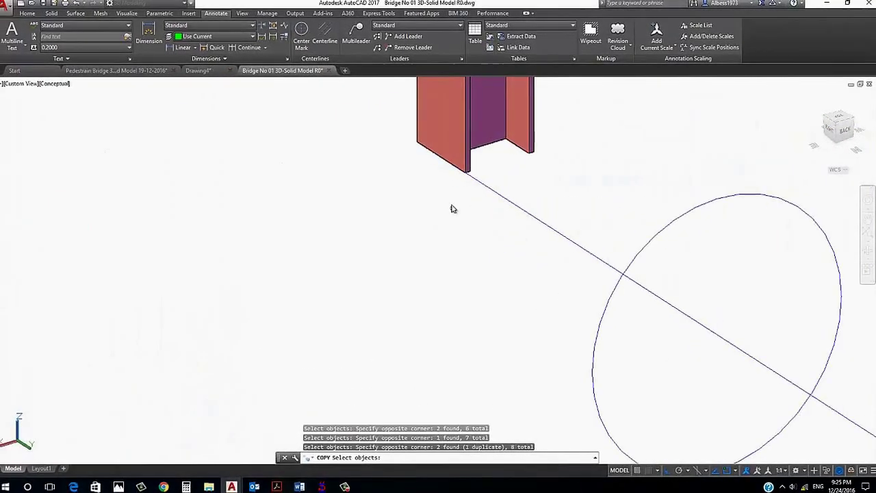
pyautogui.click(440, 165)
pyautogui.scroll(-3, 431, 153)
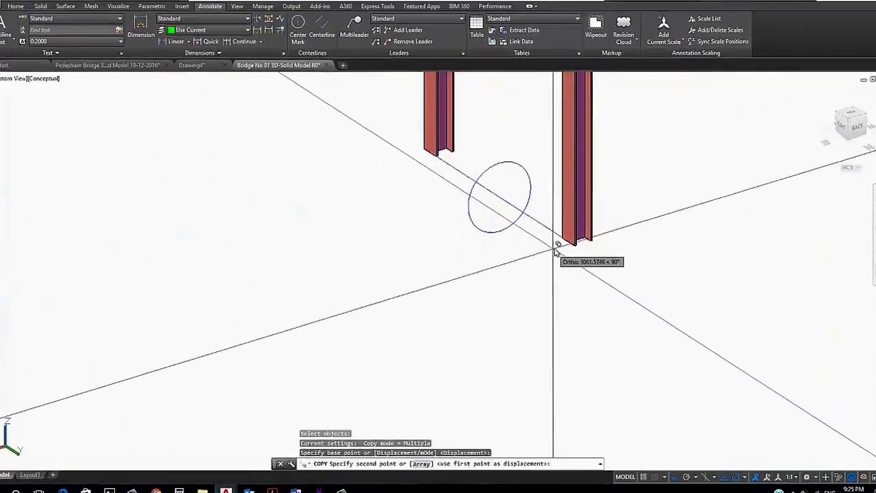
pyautogui.scroll(3, 521, 198)
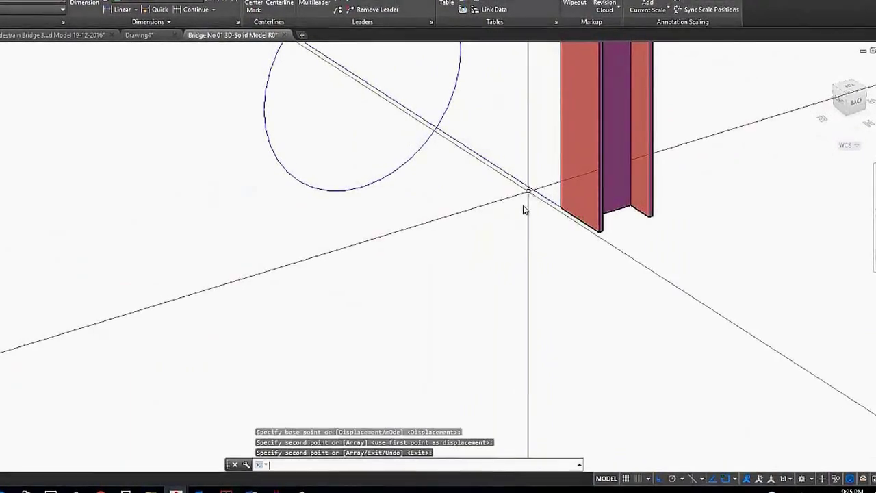
pyautogui.scroll(-2, 523, 209)
pyautogui.scroll(-2, 513, 319)
pyautogui.press('Return')
pyautogui.scroll(3, 499, 297)
pyautogui.scroll(3, 476, 165)
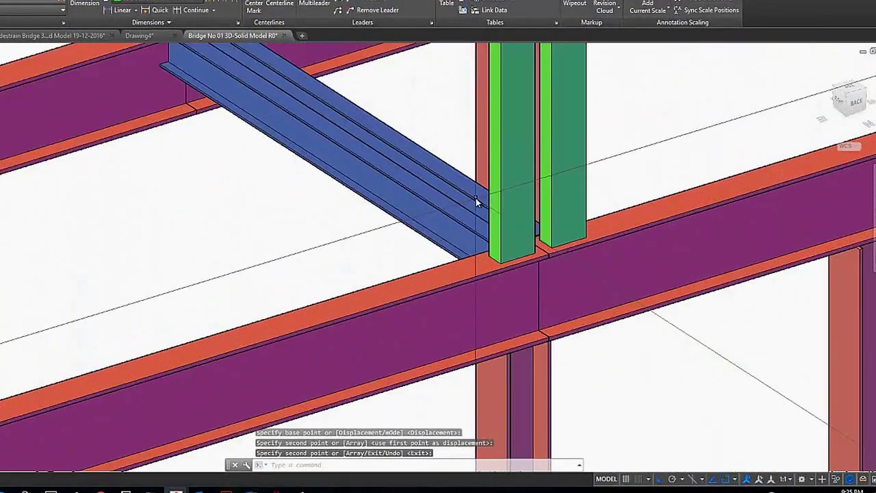
# Orbit the bridge to inspect the copied posts and floor beams across several bays.
pyautogui.keyDown('shift'); pyautogui.moveTo(602, 240); pyautogui.dragTo(711, 241, button='middle'); pyautogui.keyUp('shift')
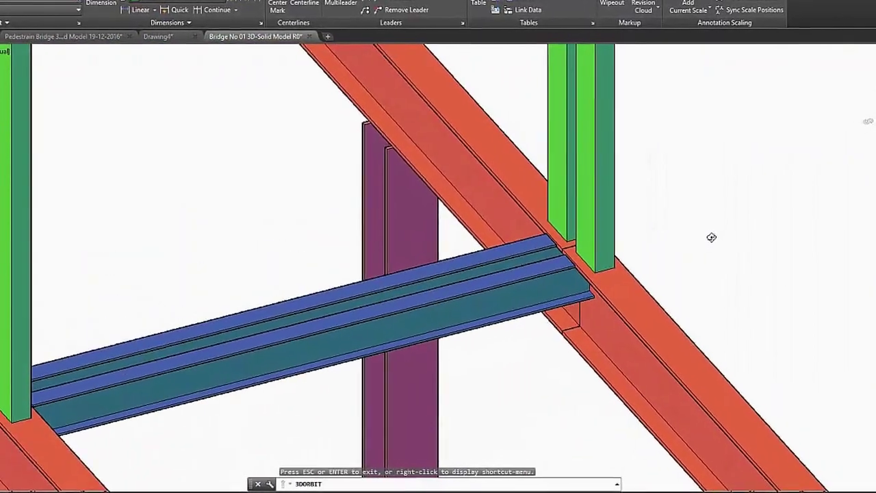
pyautogui.moveTo(717, 241)
pyautogui.keyDown('shift'); pyautogui.mouseDown(button='middle')
pyautogui.moveTo(663, 240)
pyautogui.moveTo(758, 210)
pyautogui.moveTo(626, 239)
pyautogui.moveTo(576, 274)
pyautogui.moveTo(527, 271)
pyautogui.mouseUp(button='middle'); pyautogui.keyUp('shift')
pyautogui.scroll(-2, 527, 271)
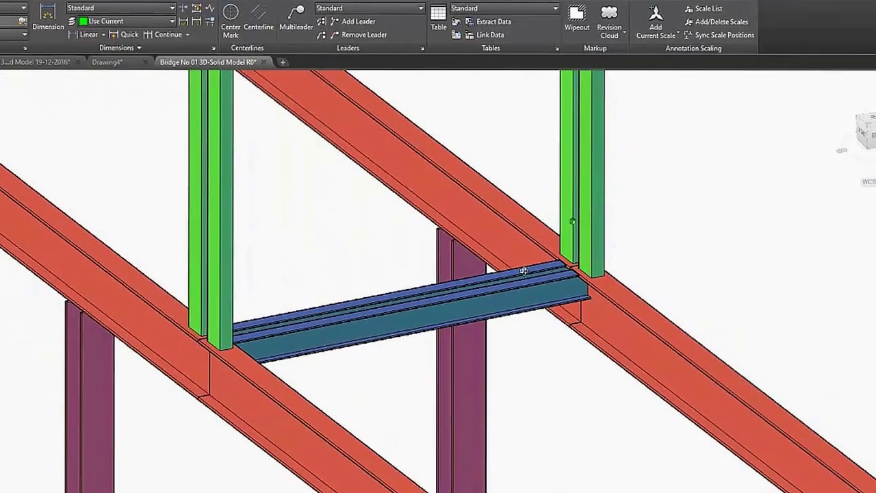
pyautogui.scroll(-3, 522, 268)
pyautogui.scroll(-3, 513, 259)
pyautogui.scroll(-2, 510, 256)
pyautogui.scroll(-2, 513, 253)
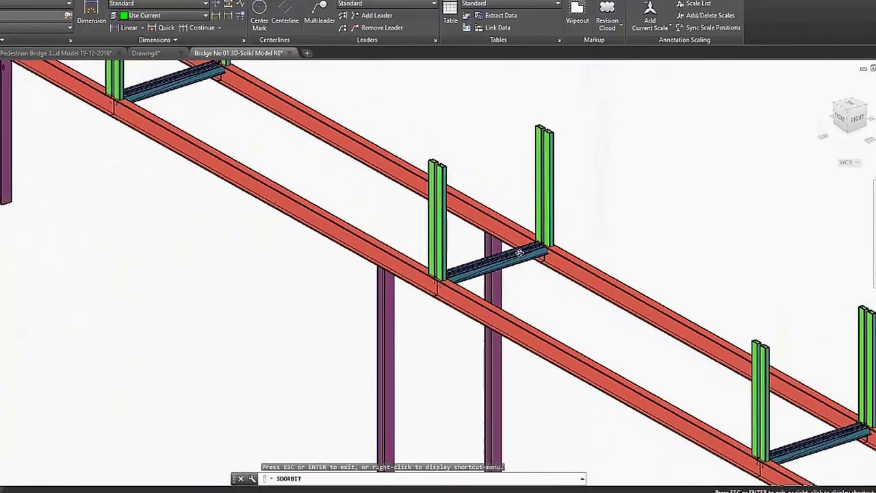
pyautogui.scroll(-2, 521, 255)
pyautogui.moveTo(523, 263)
pyautogui.keyDown('shift'); pyautogui.mouseDown(button='middle')
pyautogui.moveTo(550, 268)
pyautogui.moveTo(565, 258)
pyautogui.moveTo(549, 267)
pyautogui.moveTo(480, 183)
pyautogui.mouseUp(button='middle'); pyautogui.keyUp('shift')
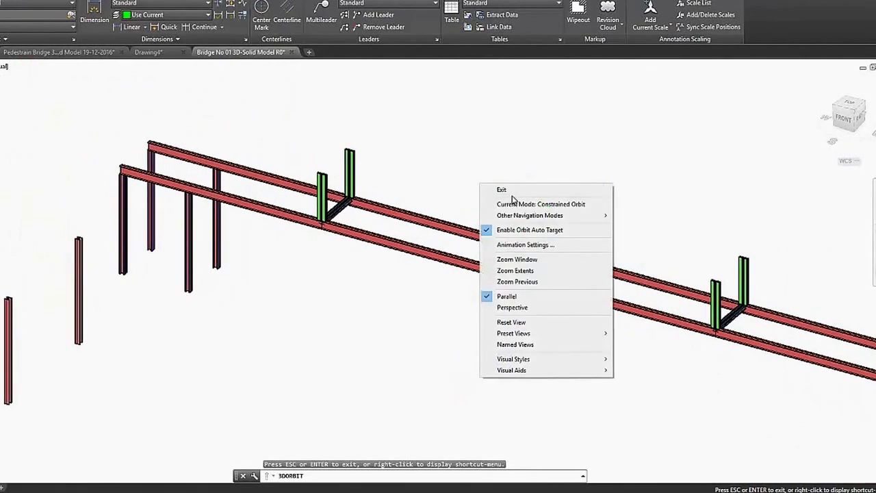
pyautogui.click(501, 190)
# Start a polyline (PL) at the top of a green post.
pyautogui.scroll(3, 400, 153)
pyautogui.scroll(2, 404, 155)
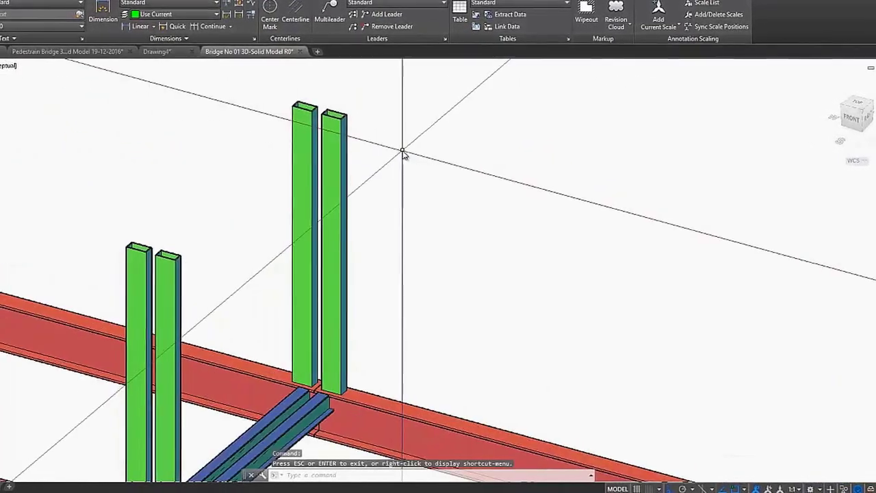
pyautogui.write('pl')
pyautogui.press('Return')
pyautogui.scroll(3, 366, 134)
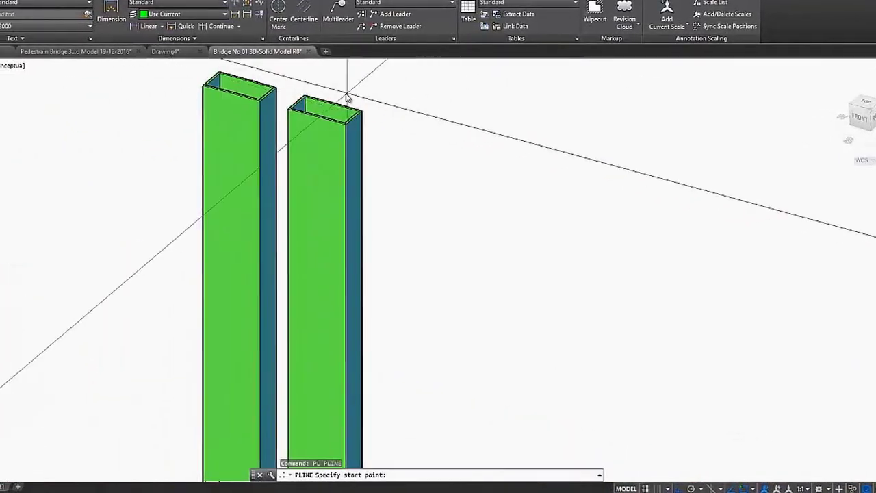
# Finish the guide polyline at the top of the green post one bay along.
pyautogui.scroll(-5, 259, 104)
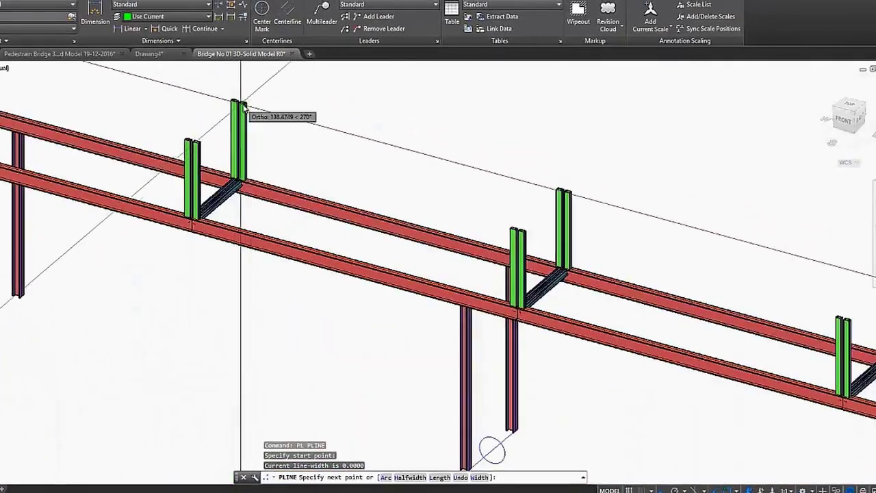
pyautogui.scroll(2, 552, 185)
pyautogui.scroll(3, 601, 209)
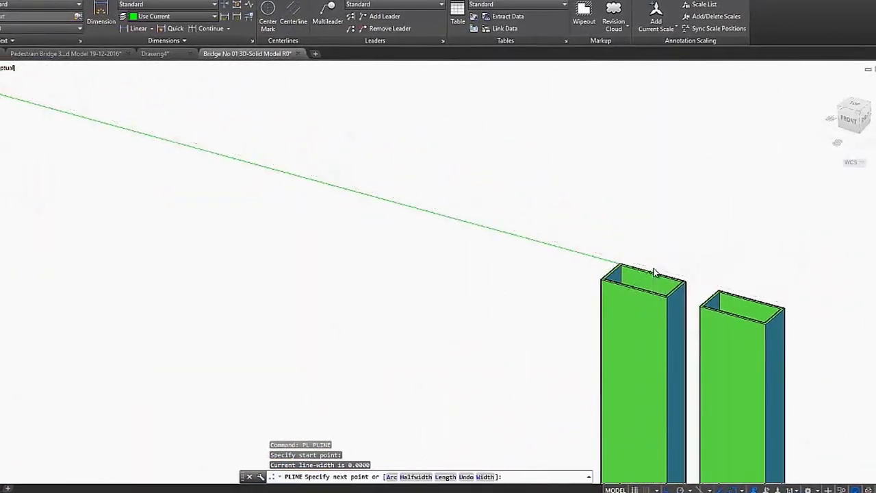
pyautogui.press('Return')
pyautogui.scroll(-2, 603, 253)
pyautogui.scroll(-2, 575, 257)
pyautogui.scroll(-2, 548, 251)
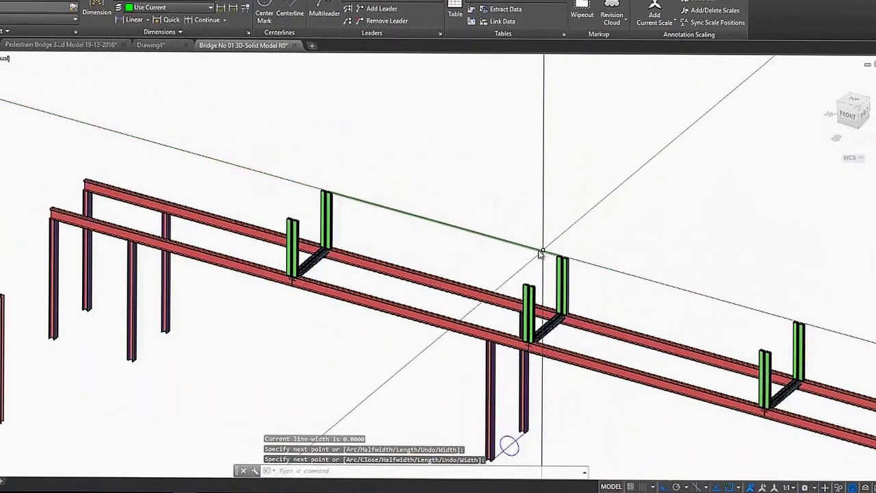
pyautogui.scroll(1, 458, 243)
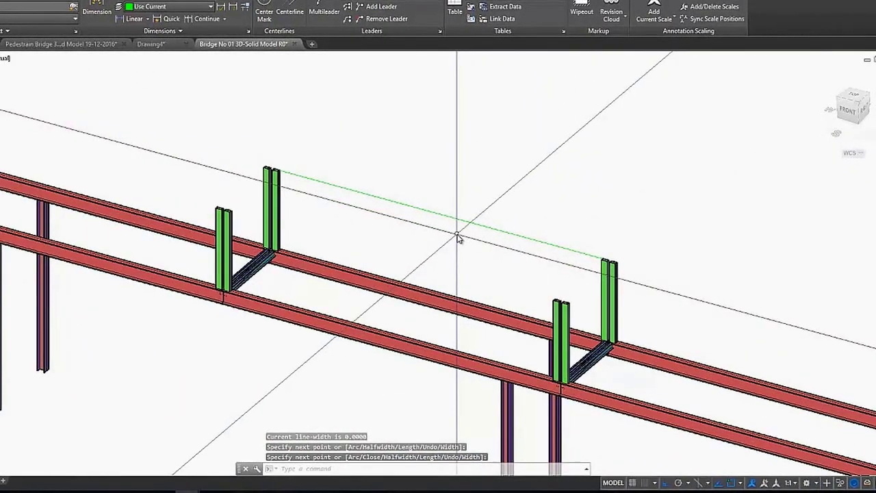
pyautogui.write('di')
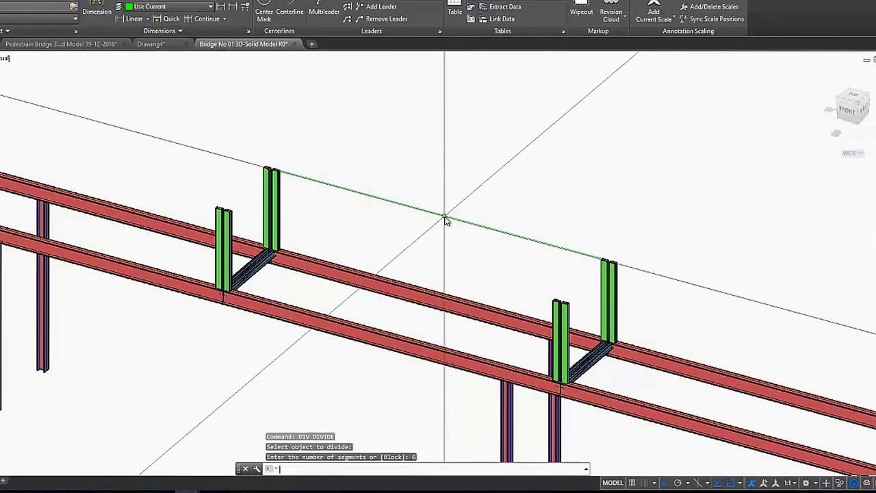
# Divide the green guide line into 6 equal segments.
pyautogui.scroll(5, 387, 211)
pyautogui.scroll(-1, 387, 211)
pyautogui.scroll(-2, 635, 268)
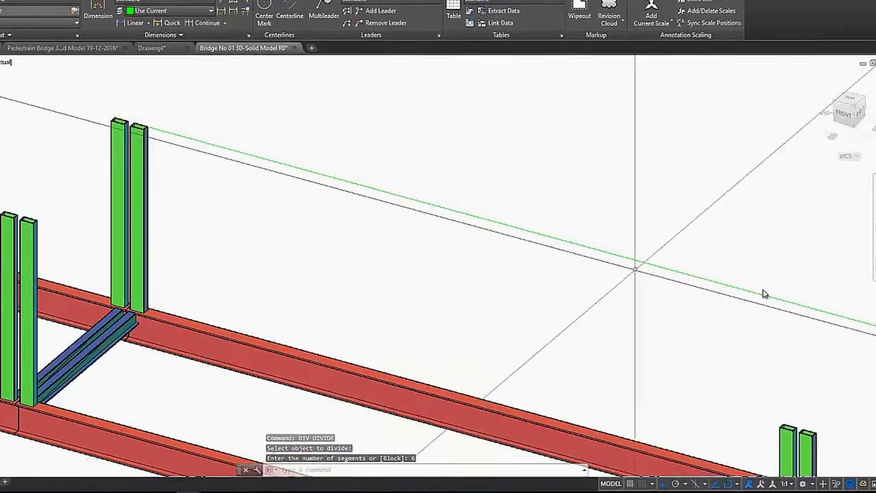
pyautogui.keyDown('shift'); pyautogui.moveTo(621, 267); pyautogui.dragTo(579, 242, button='middle'); pyautogui.keyUp('shift')
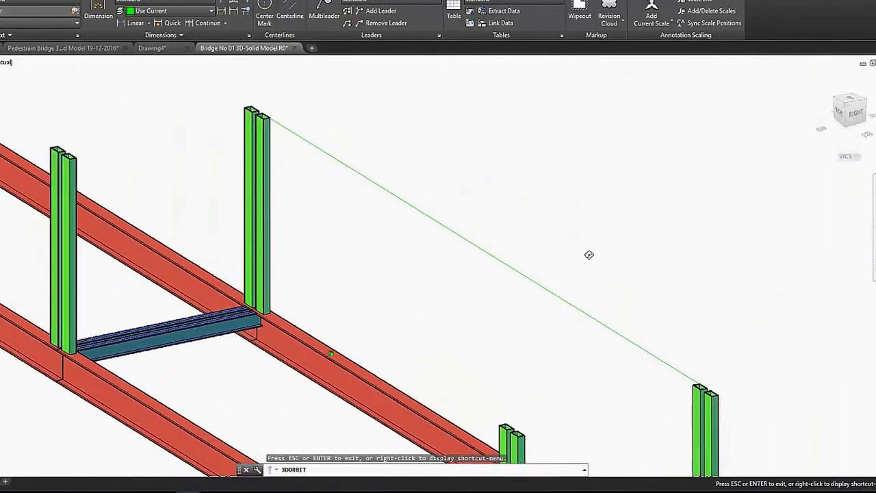
pyautogui.rightClick(579, 242)
pyautogui.click(590, 246)
pyautogui.scroll(3, 565, 251)
pyautogui.scroll(-4, 572, 259)
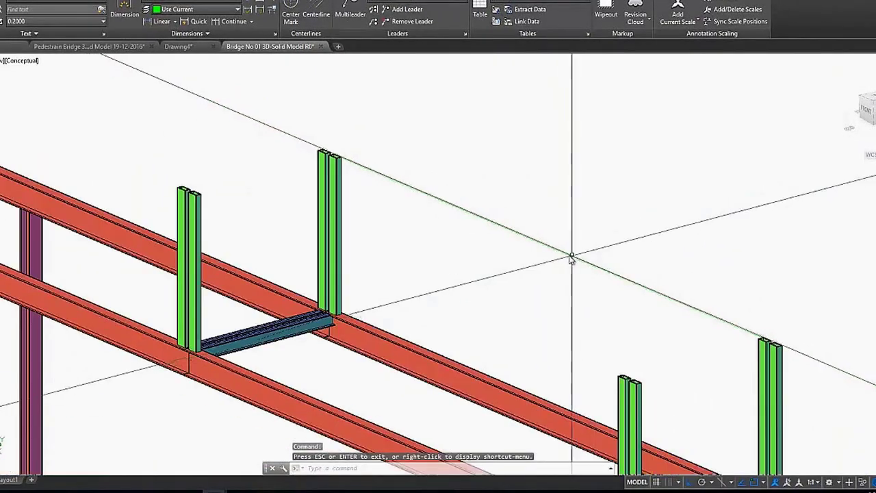
pyautogui.write('v')
pyautogui.press('Return')
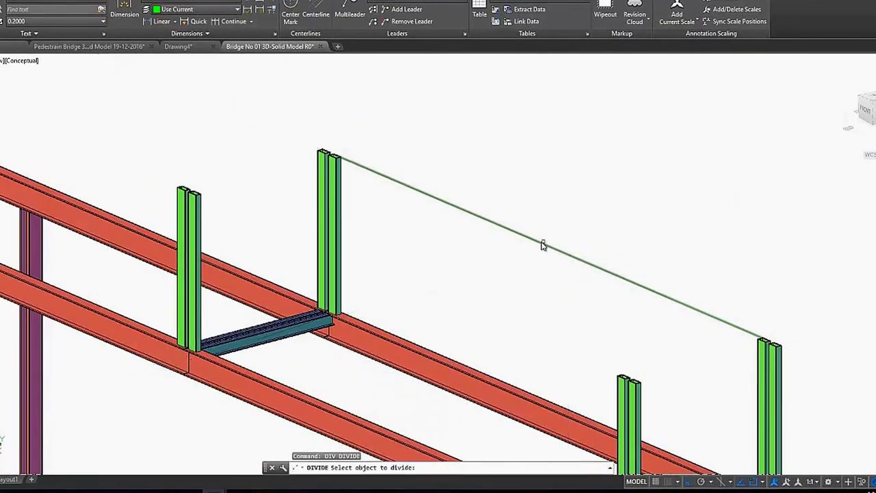
pyautogui.click(537, 245)
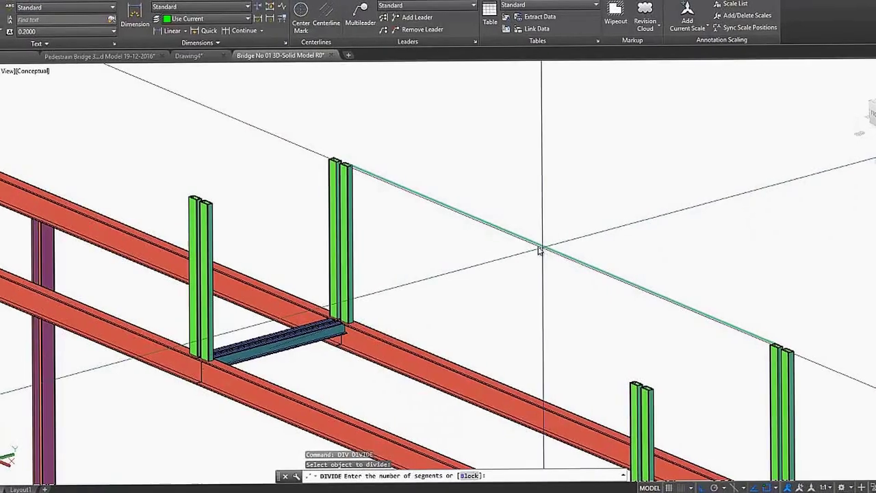
pyautogui.scroll(-3, 522, 239)
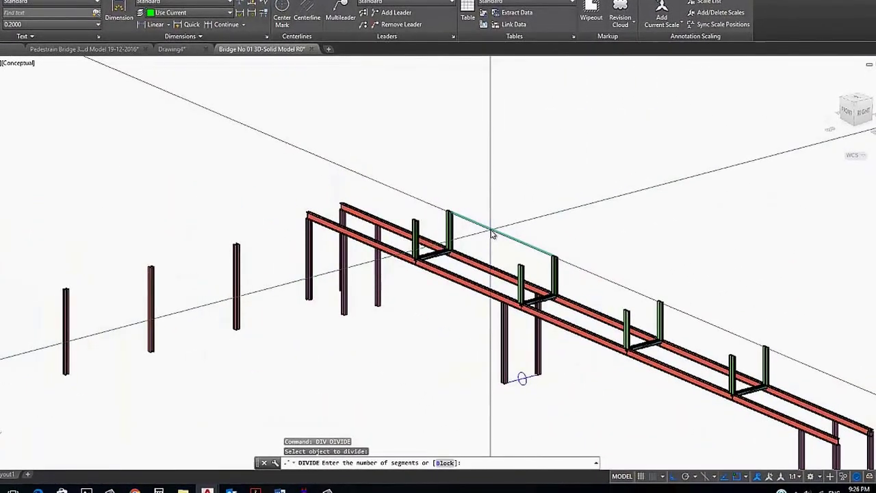
pyautogui.write('6')
pyautogui.press('Return')
# Set the point style (DDPTYPE) to a visible marker so division points show.
pyautogui.scroll(4, 488, 221)
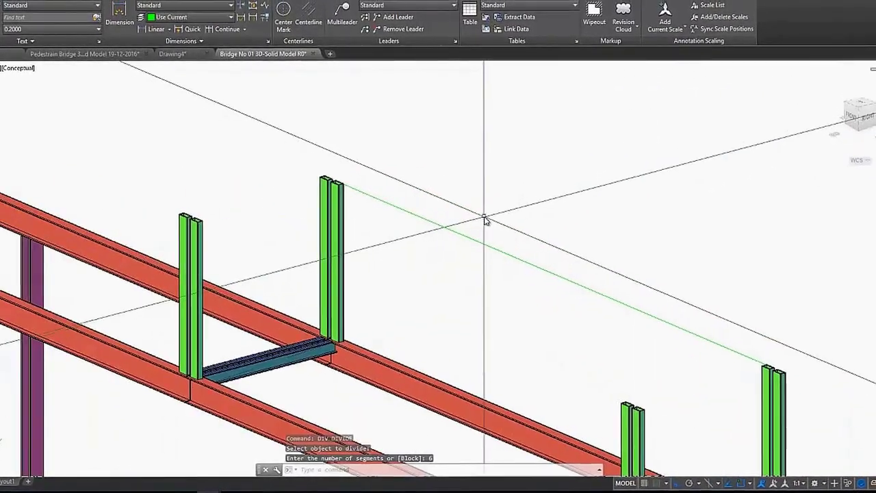
pyautogui.write('ddptype')
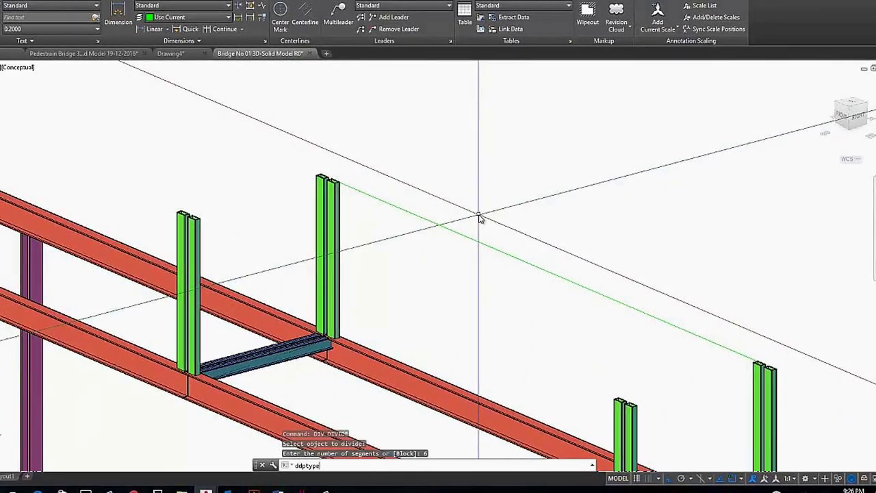
pyautogui.press('Return')
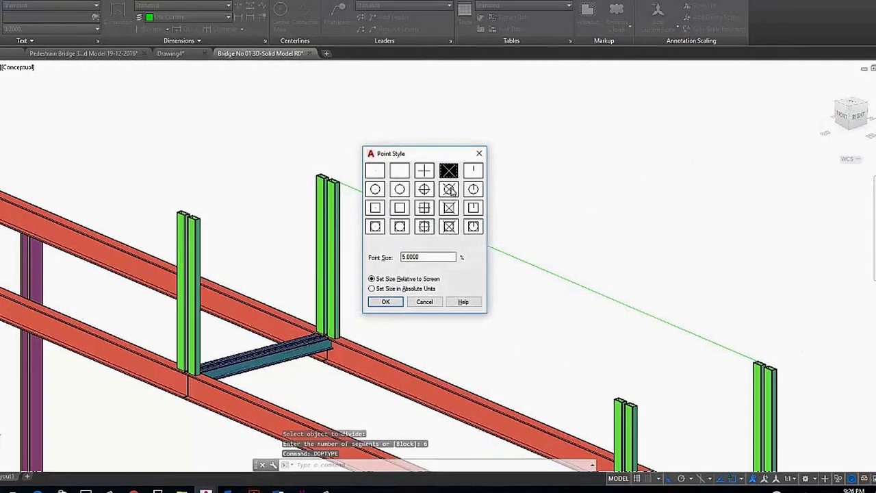
pyautogui.click(386, 303)
pyautogui.scroll(2, 450, 290)
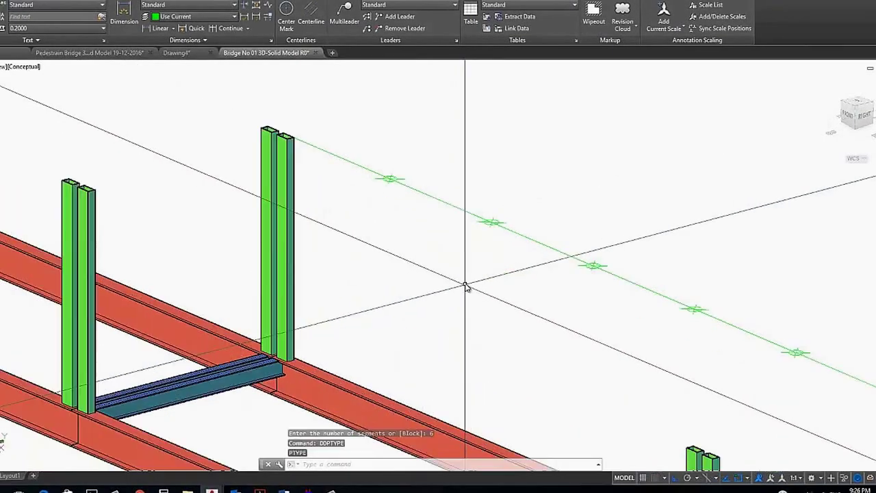
# Add a 1950.0000 linear dimension between two corner points below the bridge frame.
pyautogui.click(162, 28)
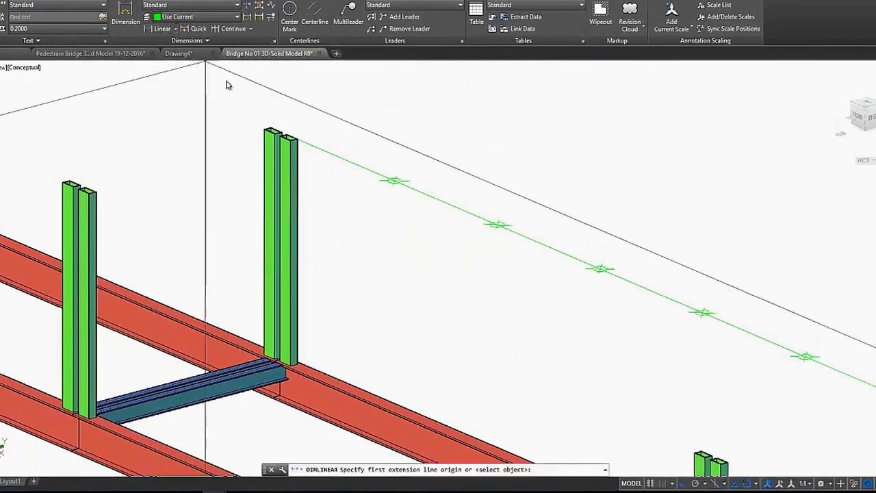
pyautogui.click(329, 162)
pyautogui.click(385, 180)
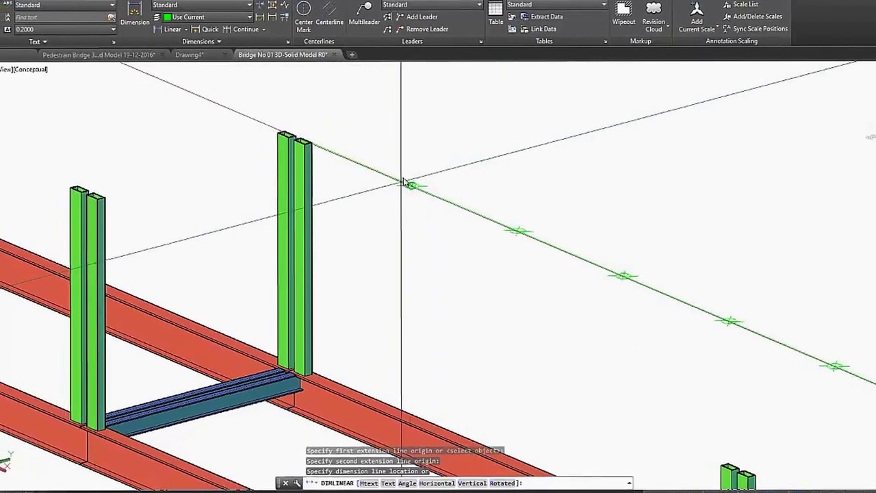
pyautogui.scroll(-3, 354, 182)
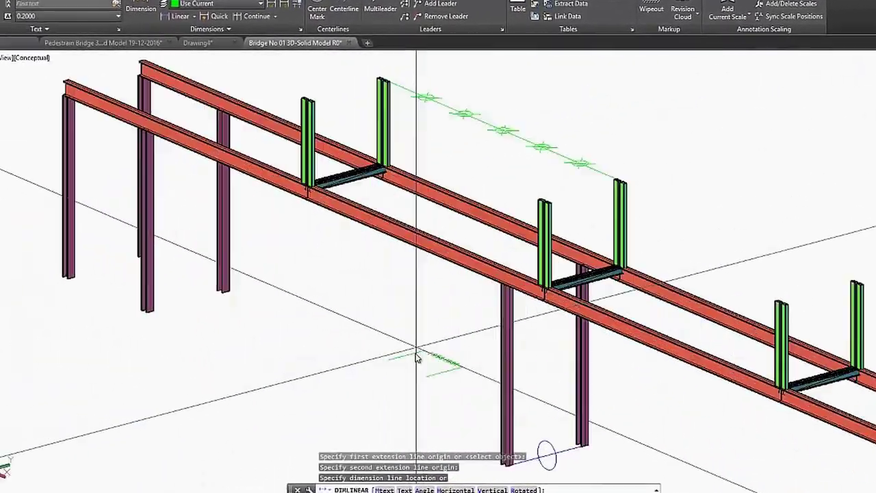
pyautogui.scroll(5, 416, 357)
pyautogui.click(436, 364)
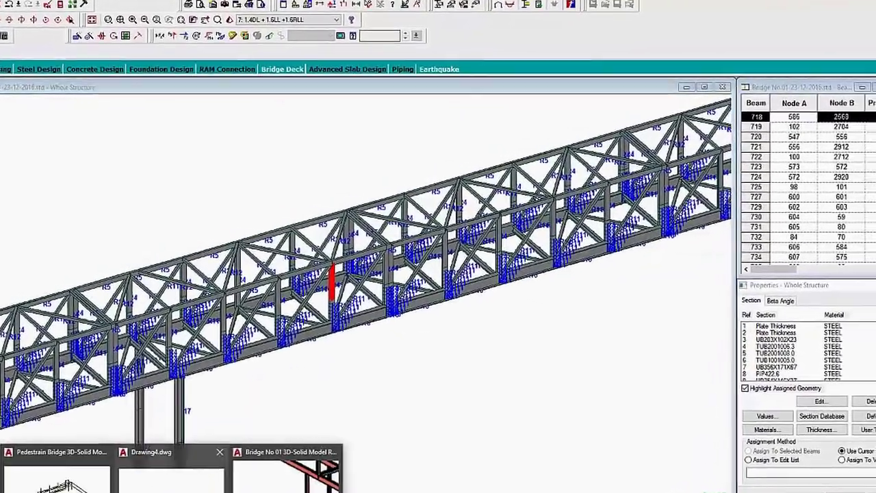
# Switch from STAAD.Pro back to the AutoCAD Bridge No 01 3D-Solid Model R0 drawing.
pyautogui.click(388, 471)
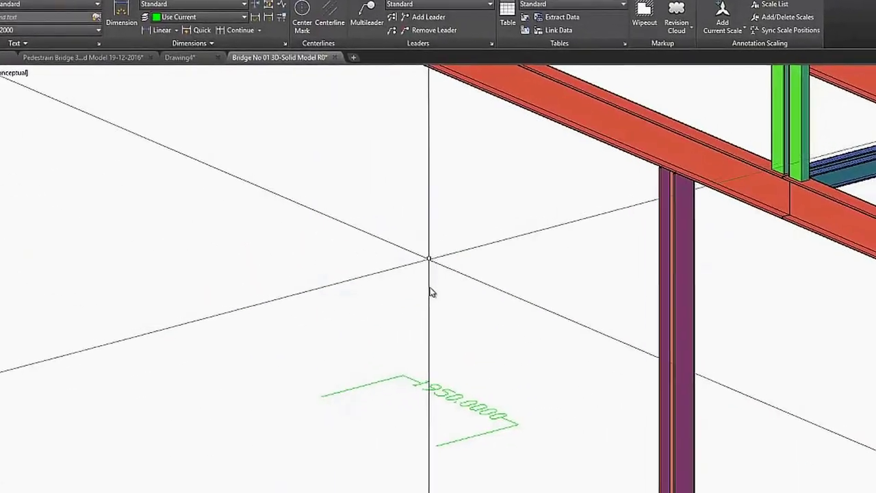
# Erase and restore the 1950.0000 dimension, then window-erase 10 objects.
pyautogui.click(337, 350)
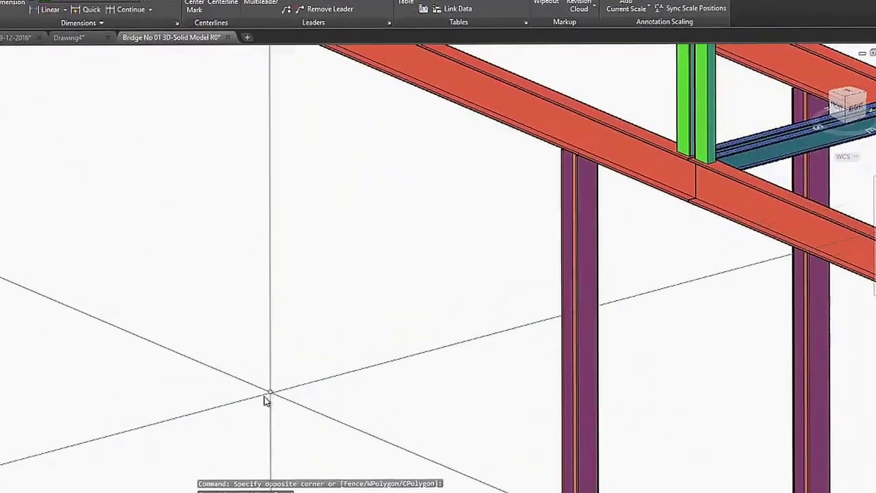
pyautogui.write('e')
pyautogui.press('Return')
pyautogui.write('u')
pyautogui.press('Return')
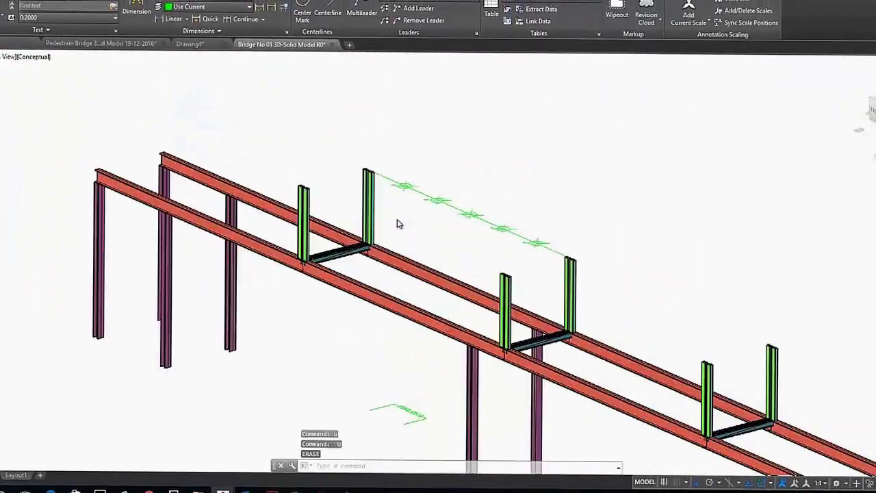
pyautogui.write('e')
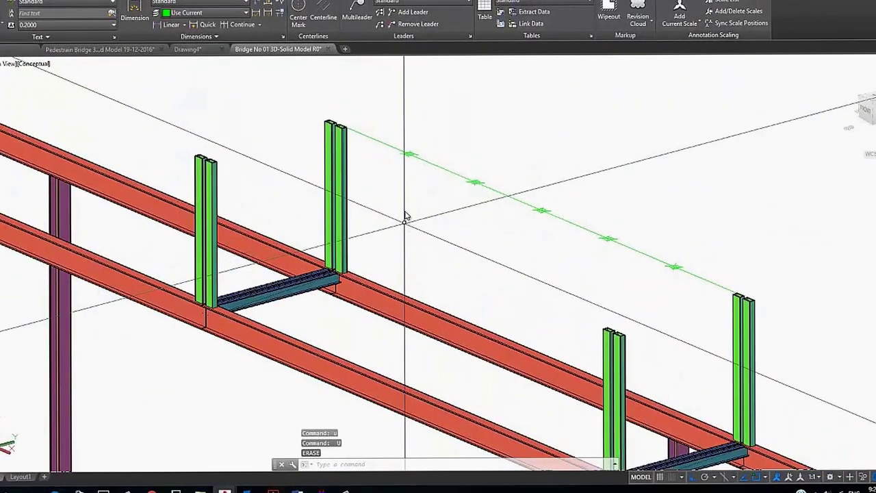
pyautogui.press('Return')
pyautogui.click(392, 117)
pyautogui.click(680, 313)
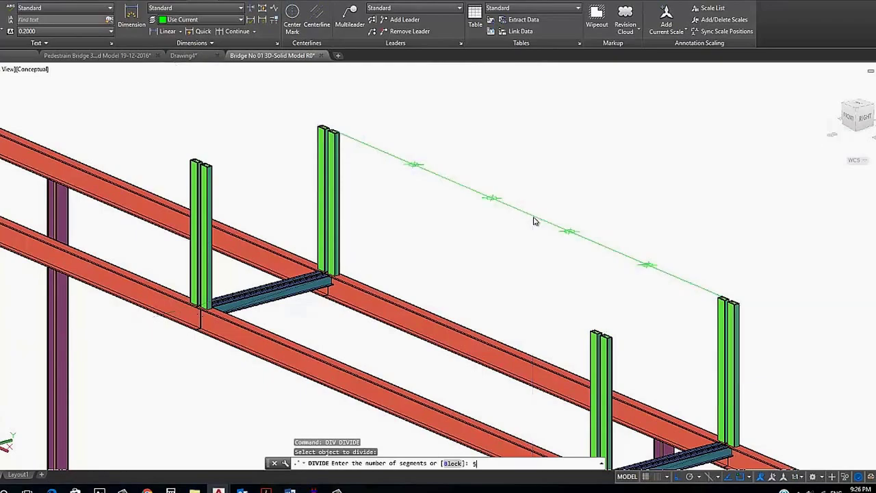
# Place a 2340.0000 linear dimension beside the 1950.0000 one.
pyautogui.click(165, 31)
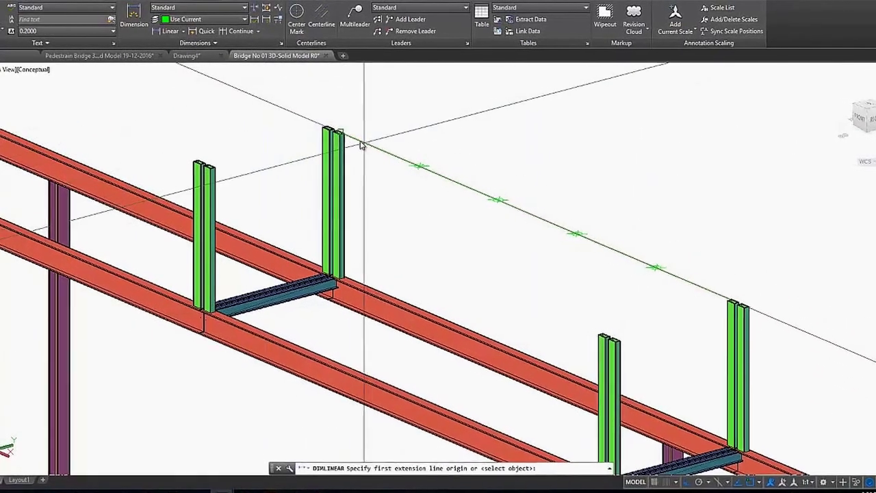
pyautogui.click(395, 159)
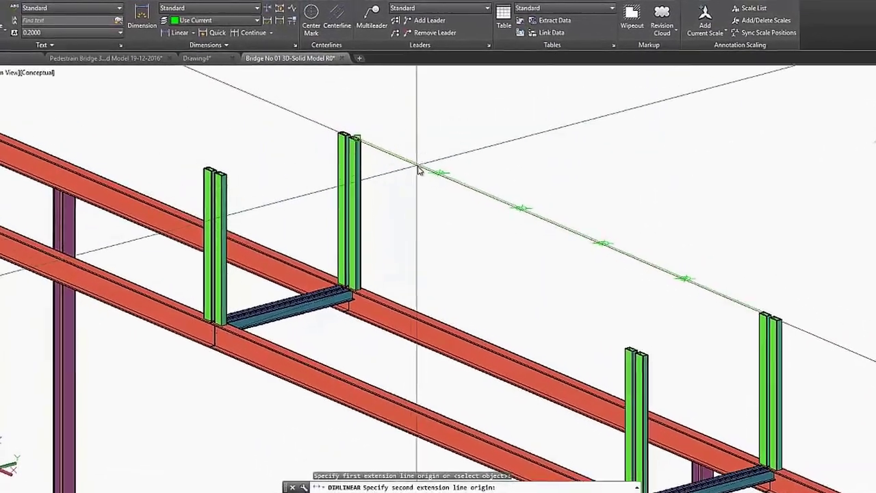
pyautogui.scroll(-3, 440, 190)
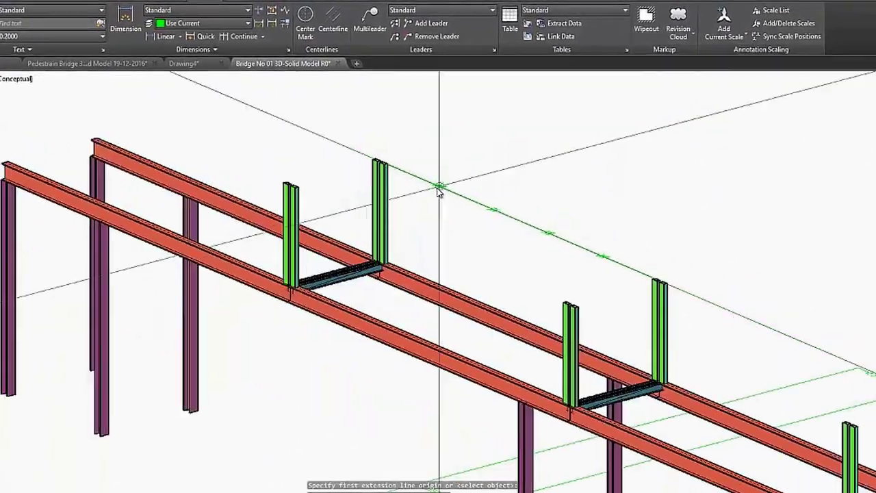
pyautogui.click(440, 189)
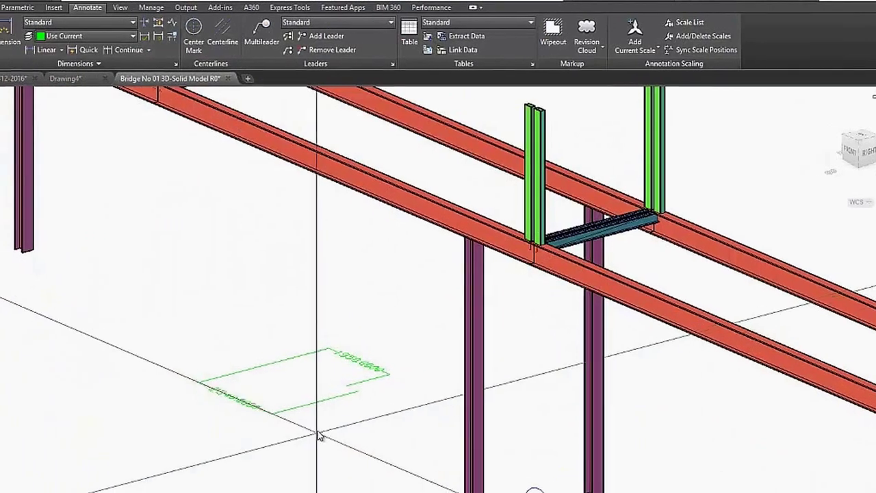
pyautogui.scroll(4, 318, 436)
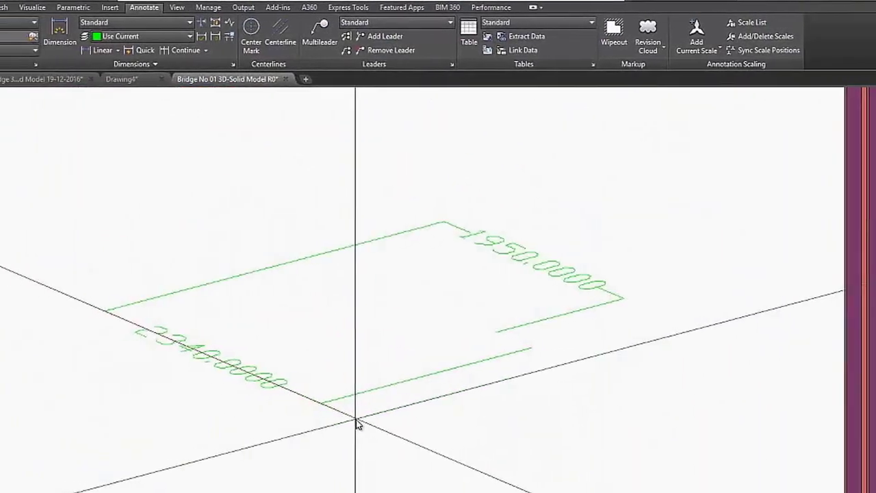
pyautogui.moveTo(405, 421); pyautogui.dragTo(561, 391, button='middle')
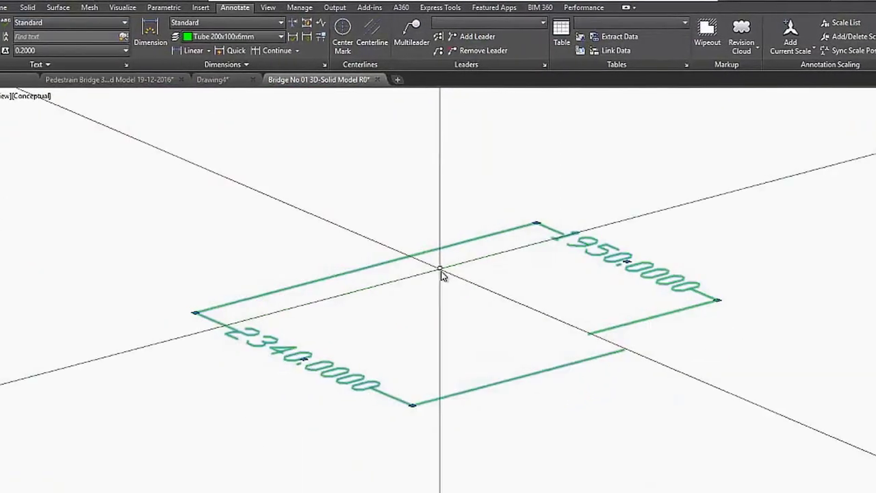
pyautogui.scroll(-5, 354, 448)
pyautogui.scroll(3, 354, 404)
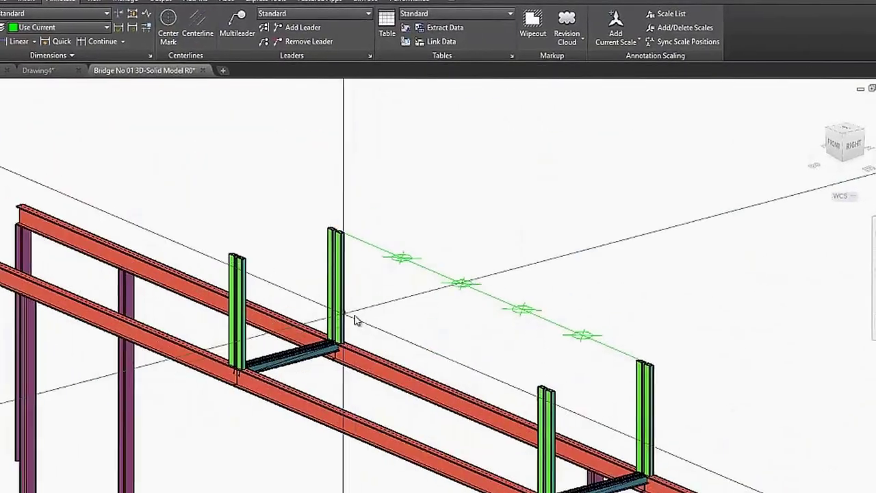
pyautogui.scroll(3, 633, 325)
pyautogui.write('CO')
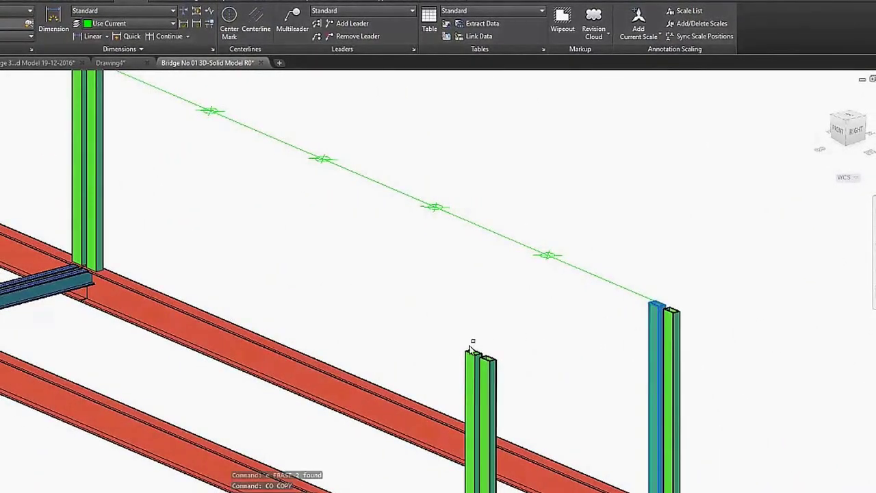
# Copy a single green tube post from its top onto a division point of the guide line.
pyautogui.click(466, 353)
pyautogui.scroll(2, 650, 304)
pyautogui.scroll(3, 688, 290)
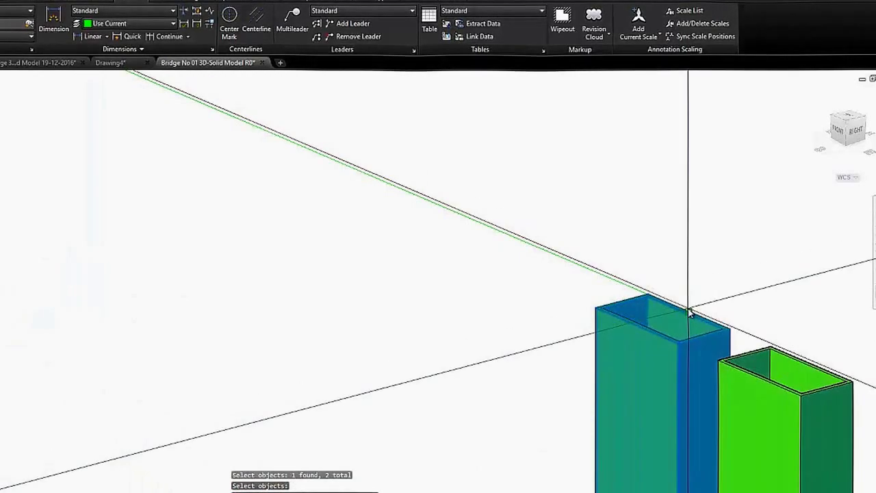
pyautogui.press('Return')
pyautogui.scroll(-3, 690, 311)
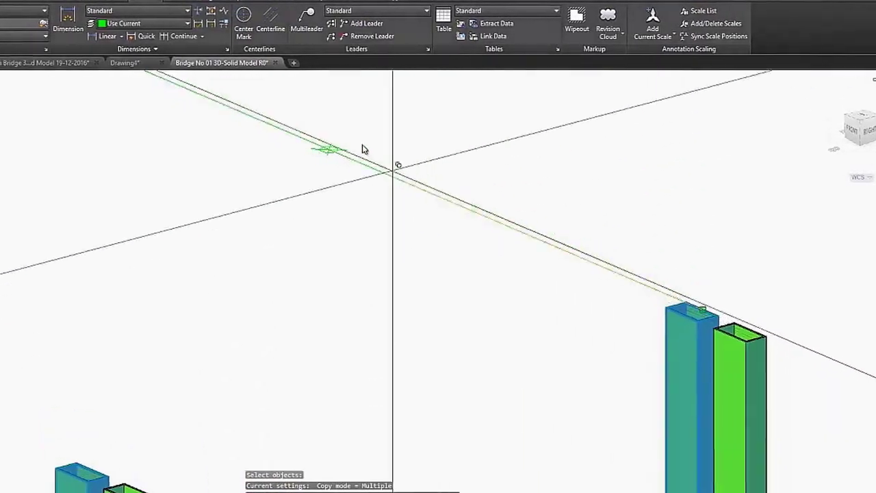
pyautogui.scroll(-3, 352, 145)
pyautogui.scroll(-2, 434, 212)
pyautogui.scroll(-3, 342, 194)
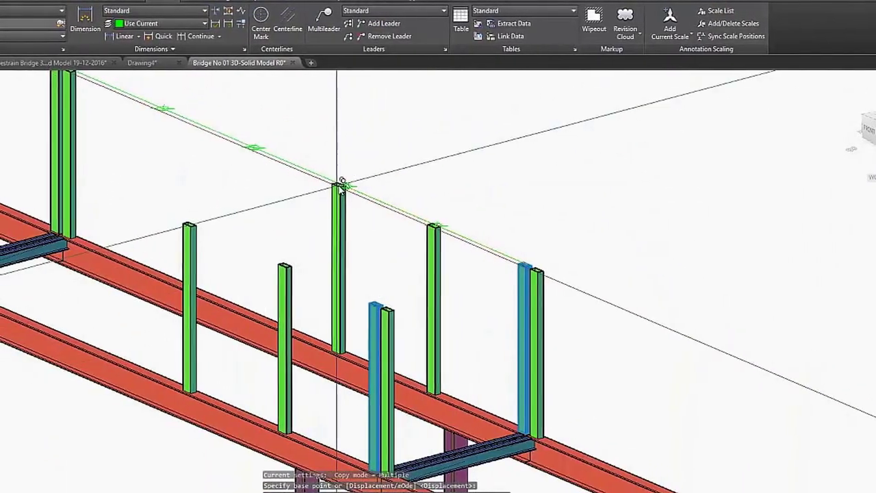
pyautogui.click(340, 182)
pyautogui.click(270, 145)
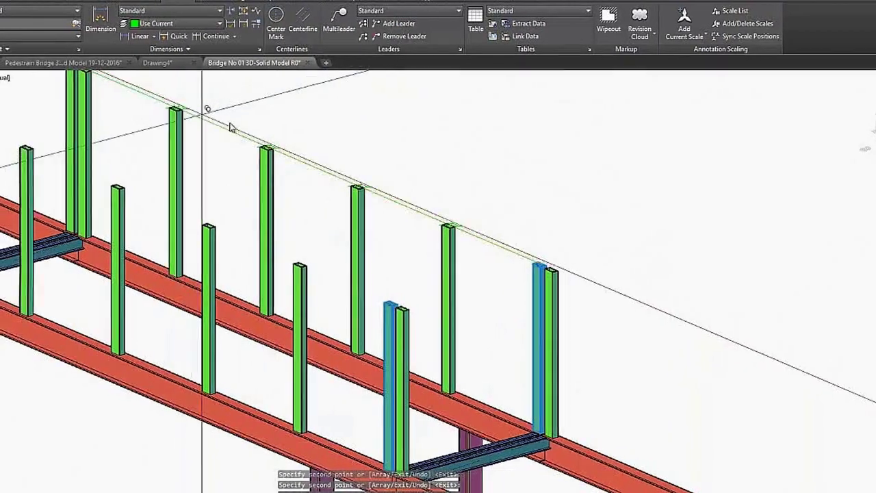
pyautogui.scroll(-2, 232, 127)
pyautogui.scroll(-2, 365, 215)
pyautogui.scroll(5, 317, 159)
pyautogui.press('Escape')
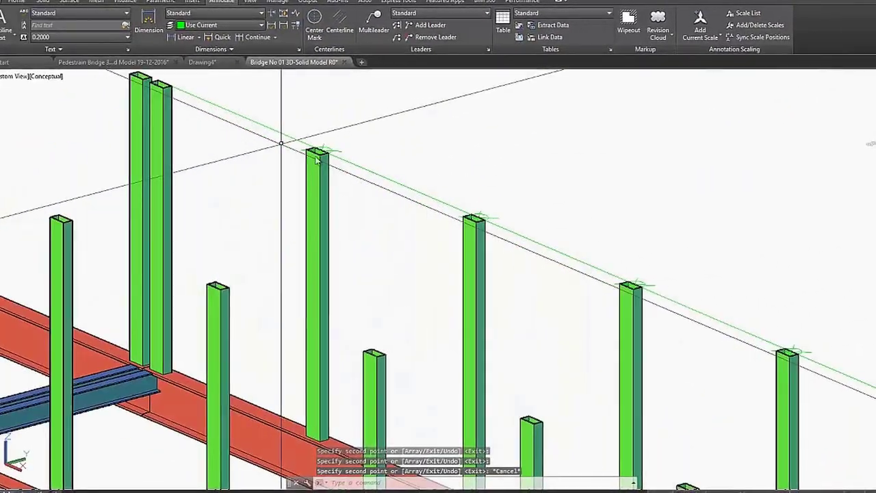
# Cancel the remaining copy command and clear the selection.
pyautogui.scroll(-3, 316, 159)
pyautogui.scroll(-2, 381, 180)
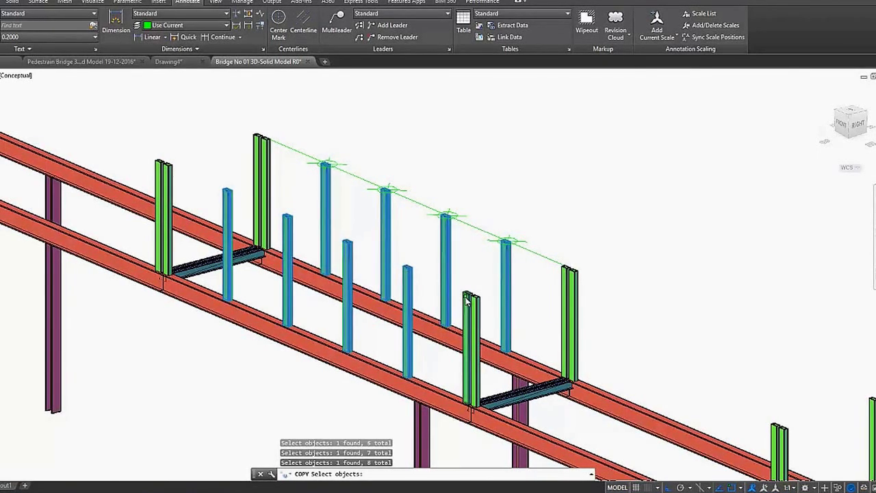
pyautogui.scroll(-3, 438, 263)
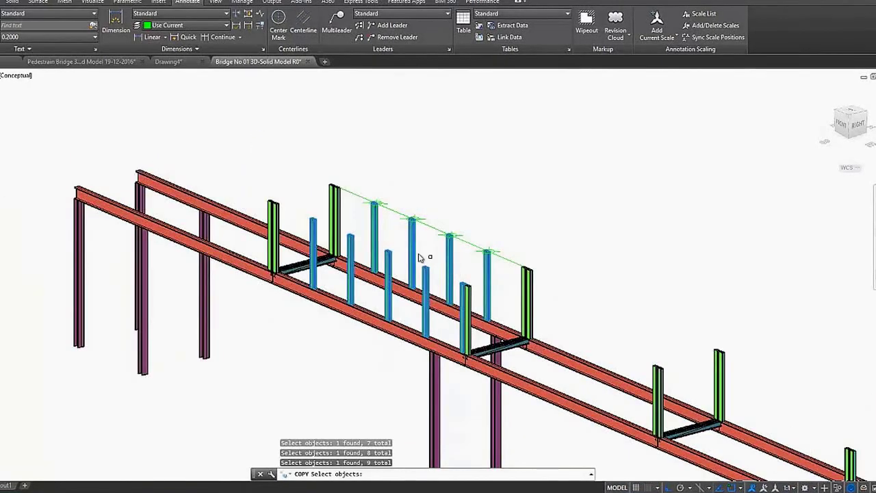
pyautogui.press('Escape')
pyautogui.scroll(5, 386, 213)
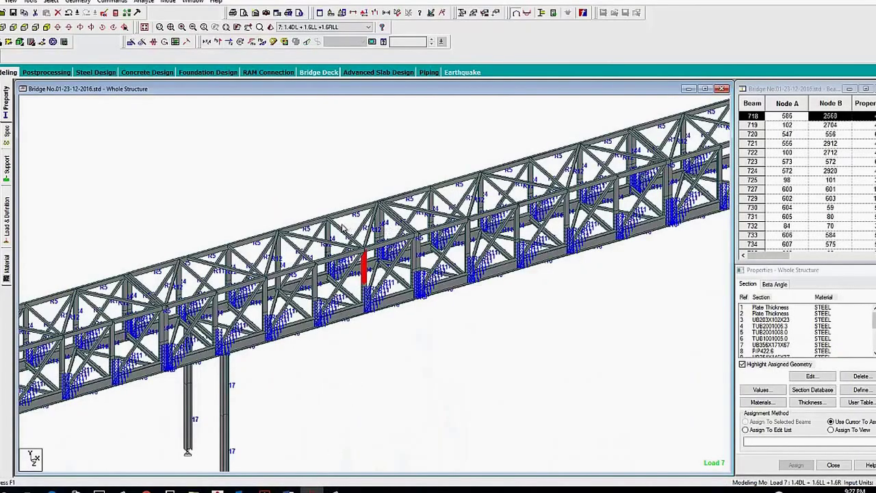
# Check beam 717's TUB1001005.0 section and 3000 length in STAAD.Pro, then return to AutoCAD.
pyautogui.doubleClick(340, 232)
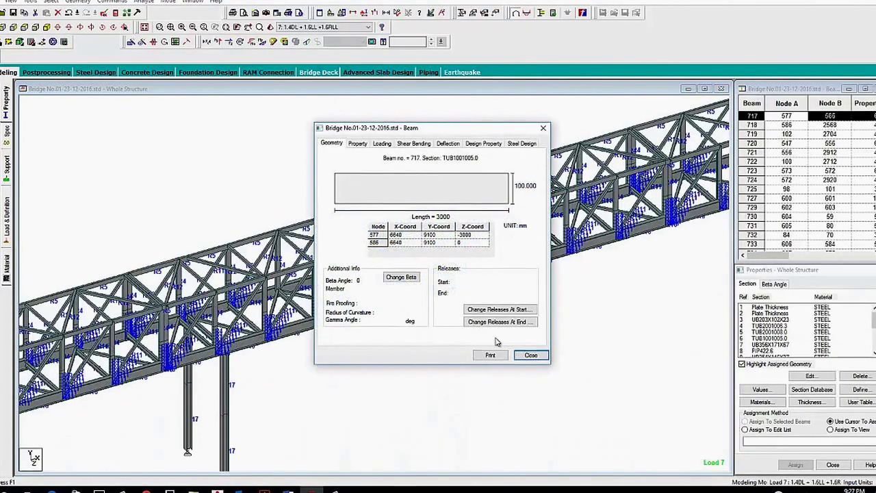
pyautogui.click(530, 354)
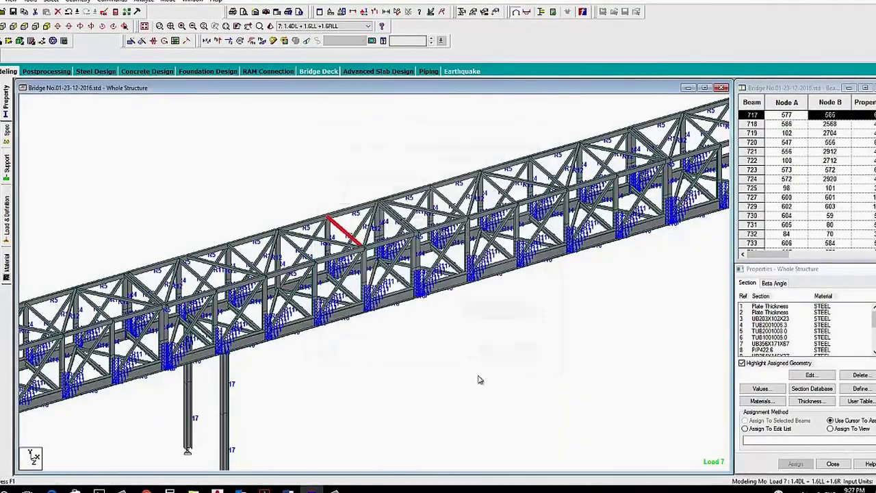
pyautogui.moveTo(272, 491)
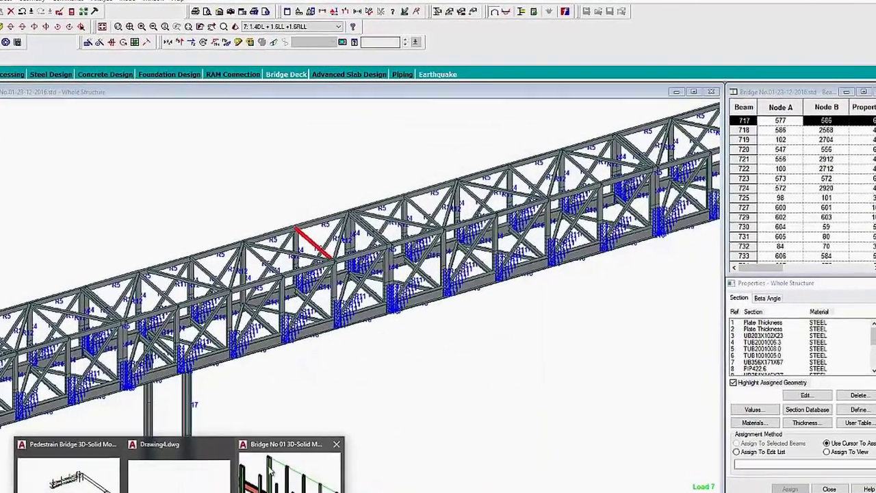
pyautogui.click(267, 457)
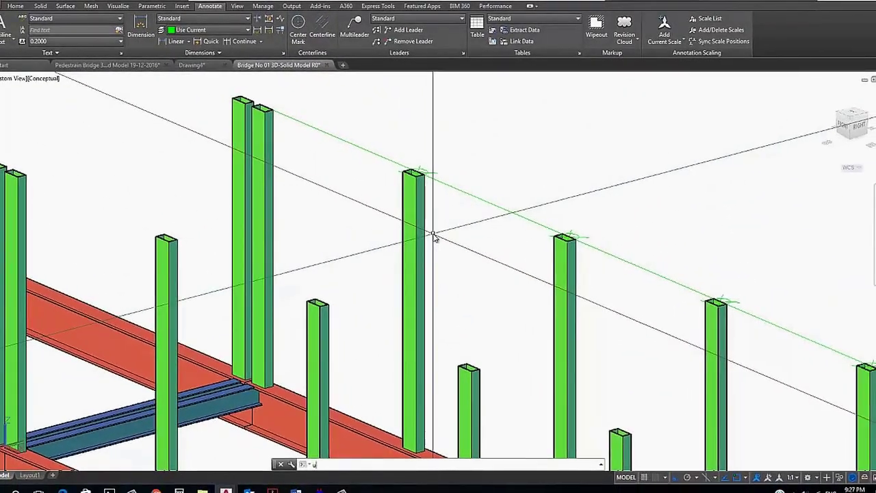
# Keep the World UCS, then place a new ZA coordinate origin at the post top.
pyautogui.write('uc')
pyautogui.press('Return')
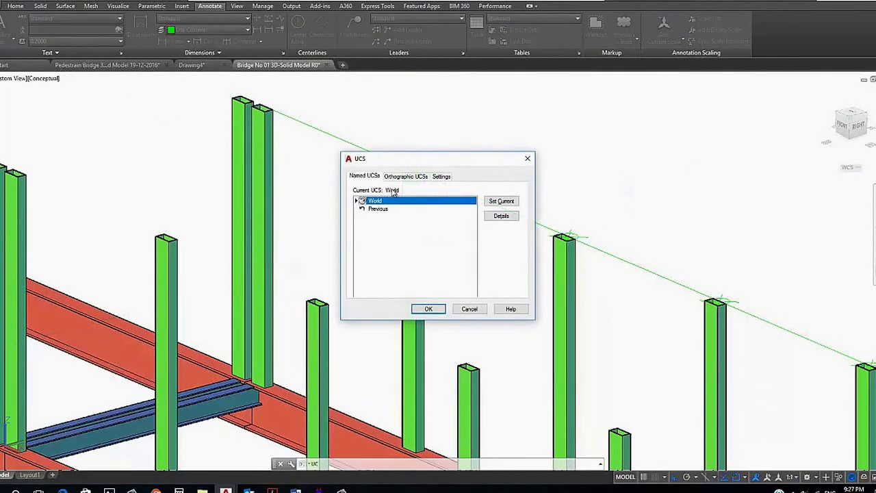
pyautogui.click(470, 310)
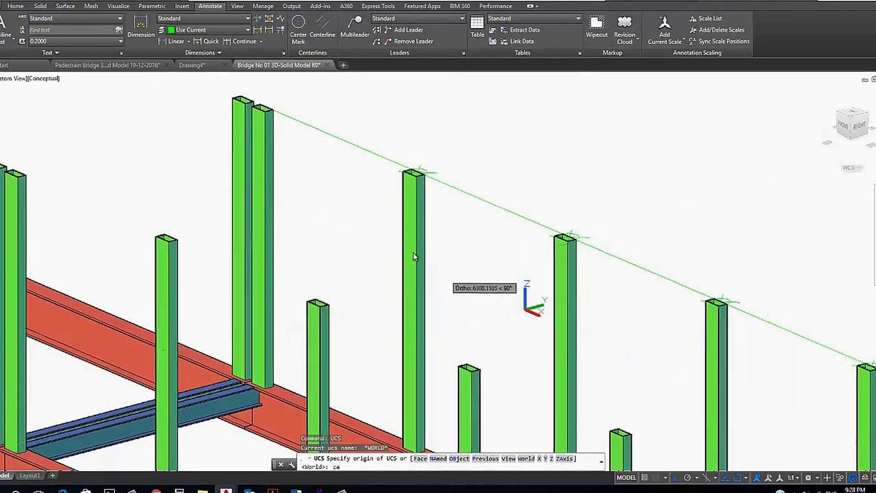
pyautogui.write('za')
pyautogui.press('Return')
pyautogui.click(428, 176)
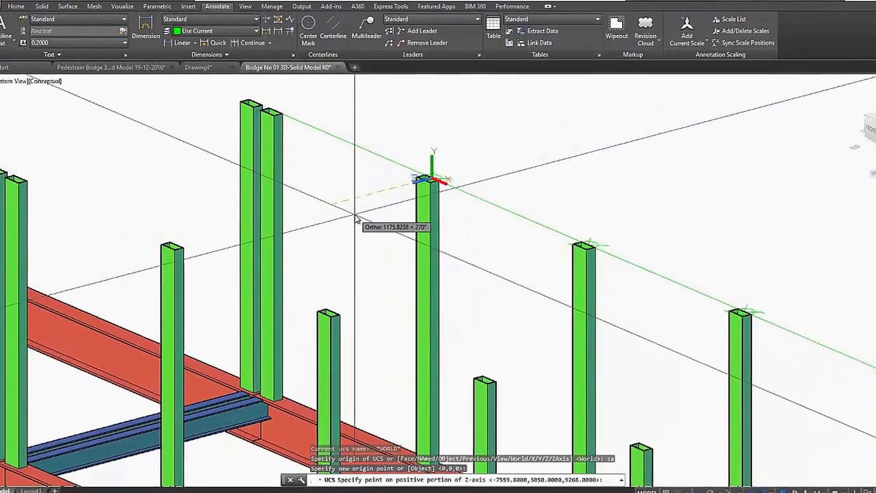
pyautogui.scroll(4, 411, 175)
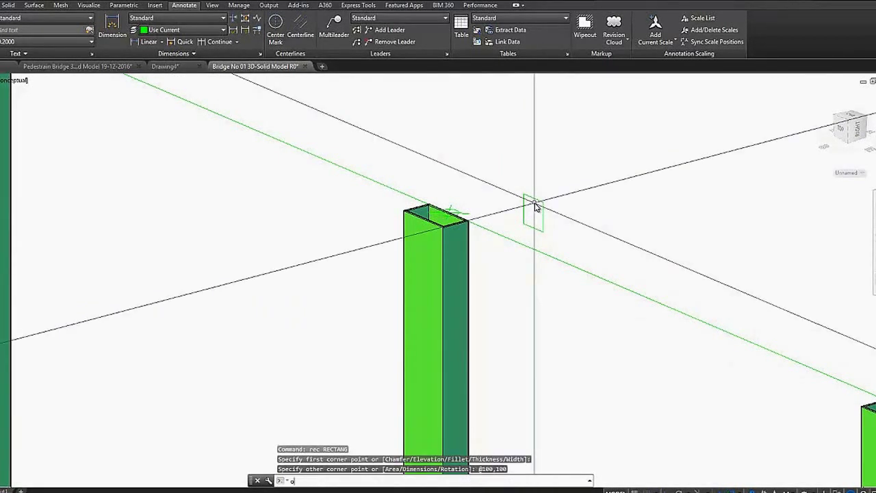
# Offset the small rectangle 5 units inward to form the tube's inner outline.
pyautogui.press('Return')
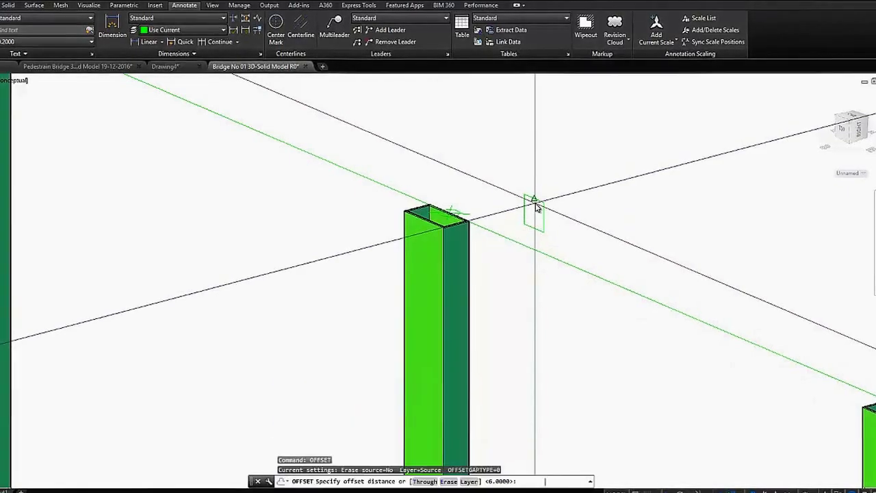
pyautogui.write('5')
pyautogui.press('Return')
pyautogui.scroll(5, 527, 212)
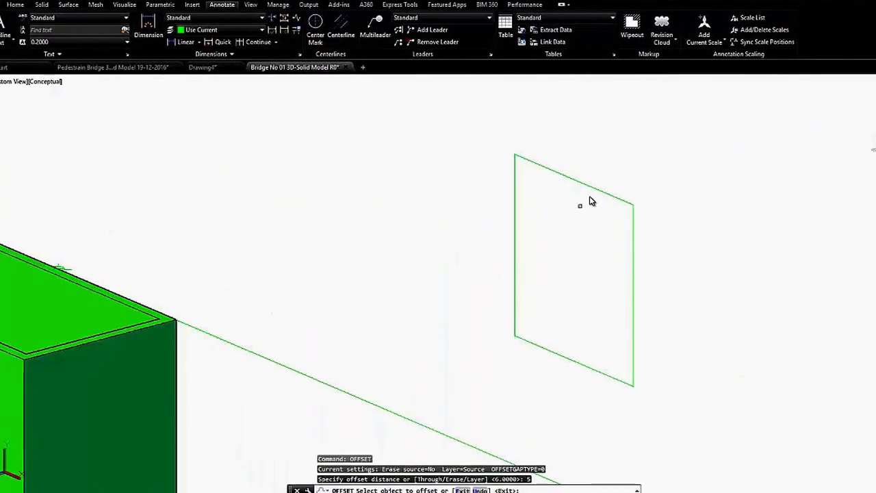
pyautogui.click(572, 181)
pyautogui.click(567, 219)
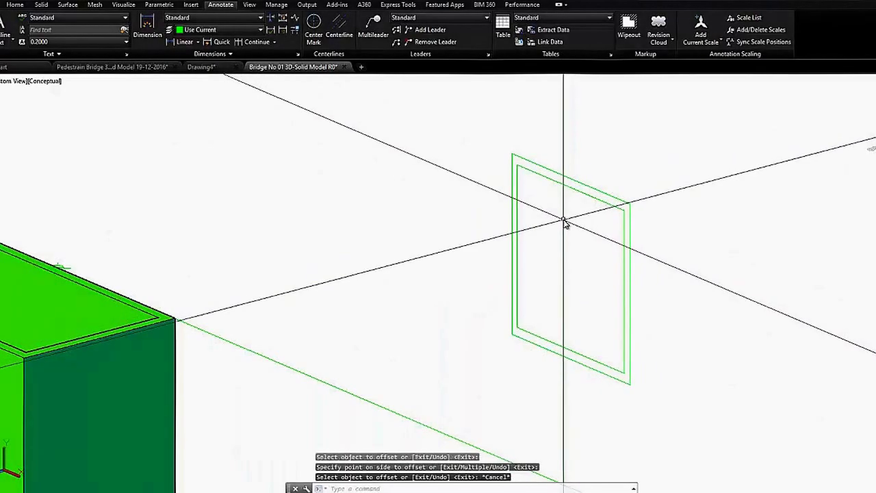
pyautogui.press('Escape')
# Add a new layer Tube 100x100x5mm coloured magenta in the Layer Properties Manager.
pyautogui.press('Return')
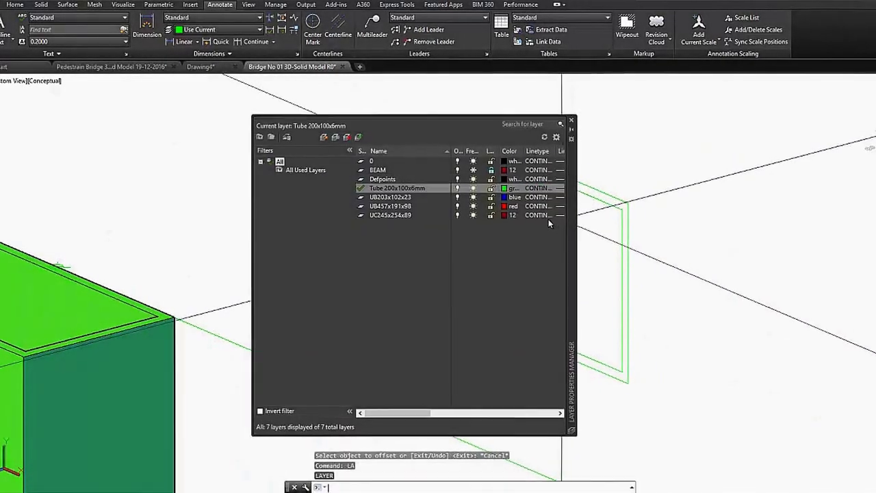
pyautogui.rightClick(366, 226)
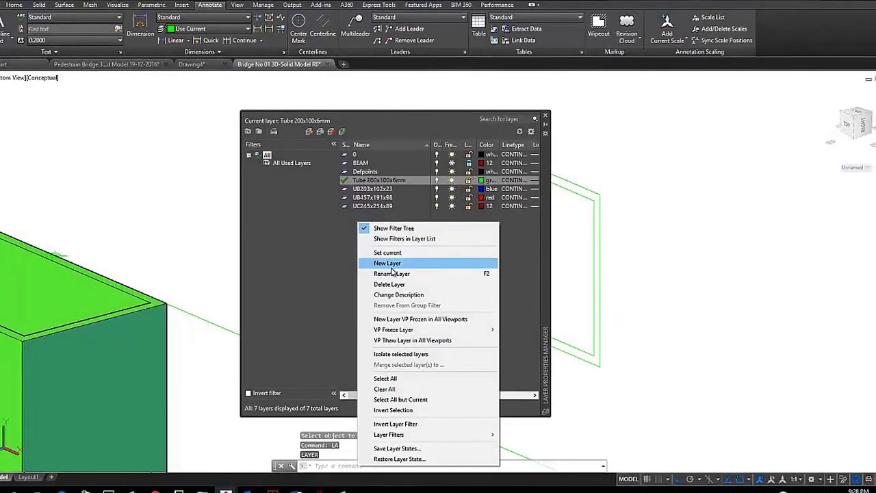
pyautogui.click(390, 264)
pyautogui.write('Tube 100x100x5mm')
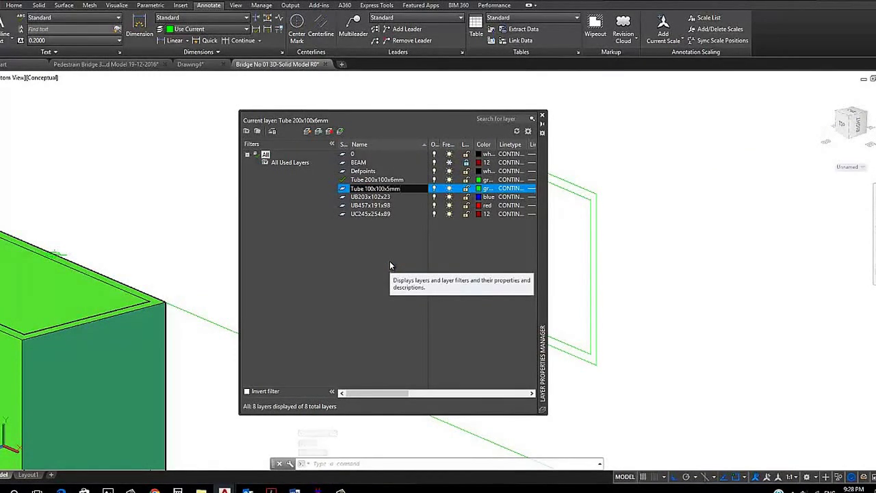
pyautogui.press('Return')
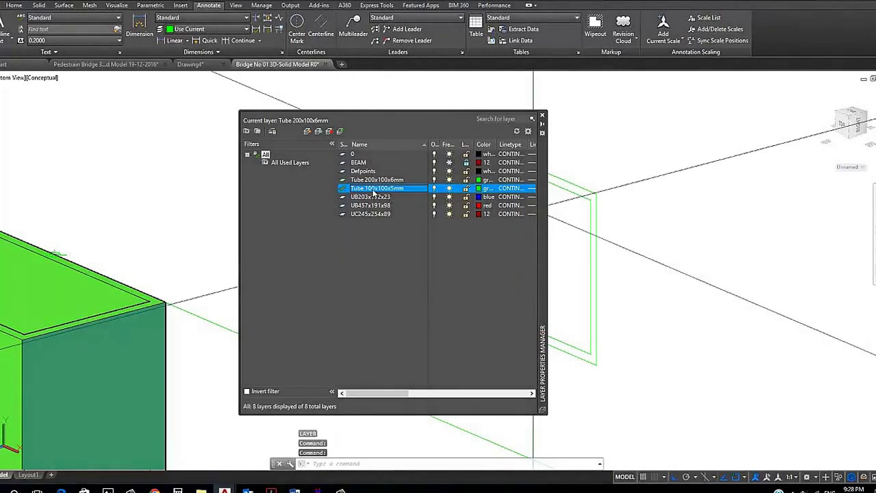
pyautogui.click(482, 189)
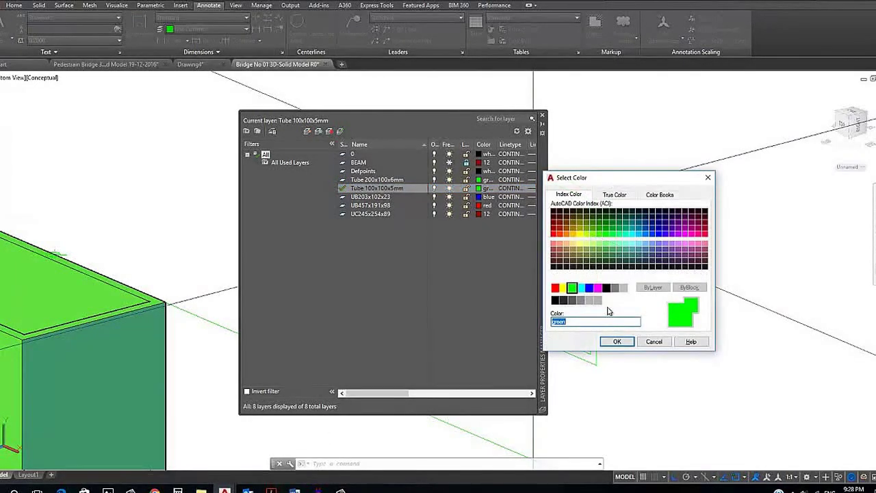
pyautogui.click(617, 340)
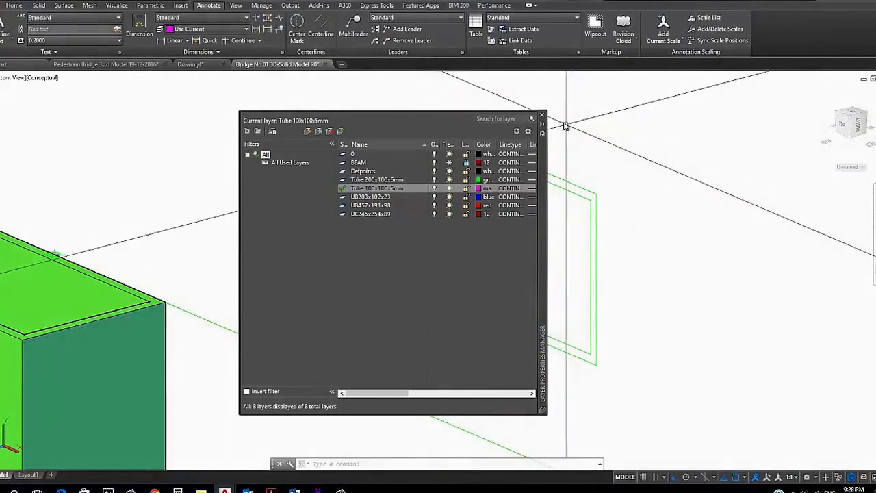
pyautogui.click(541, 118)
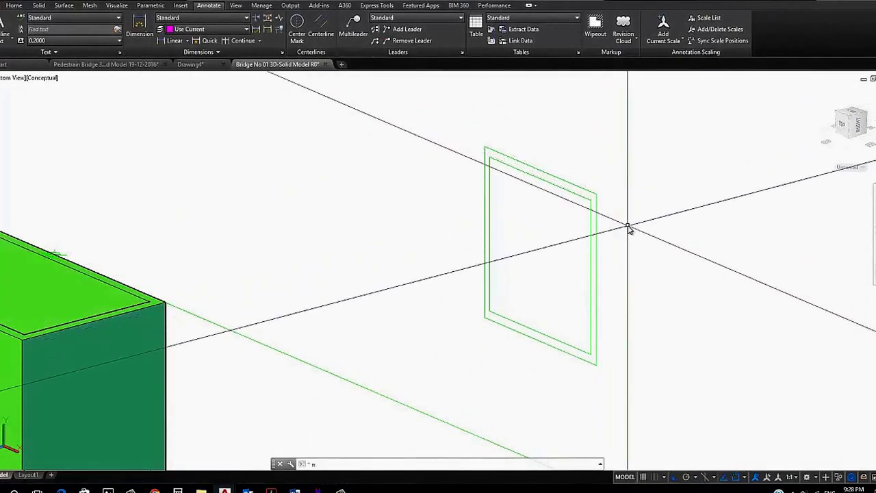
# Move the tube profile onto the top of the first green post.
pyautogui.click(560, 173)
pyautogui.press('Return')
pyautogui.click(553, 172)
pyautogui.scroll(-4, 554, 172)
pyautogui.scroll(1, 426, 201)
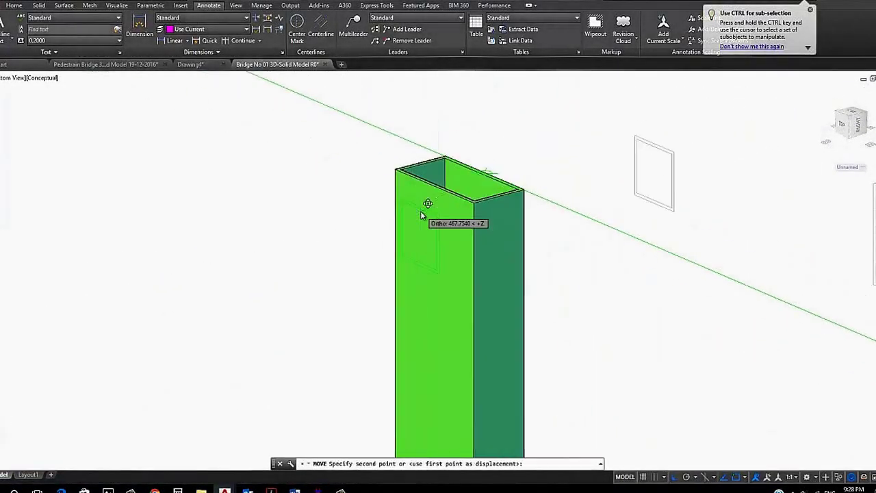
pyautogui.scroll(3, 466, 173)
pyautogui.click(465, 161)
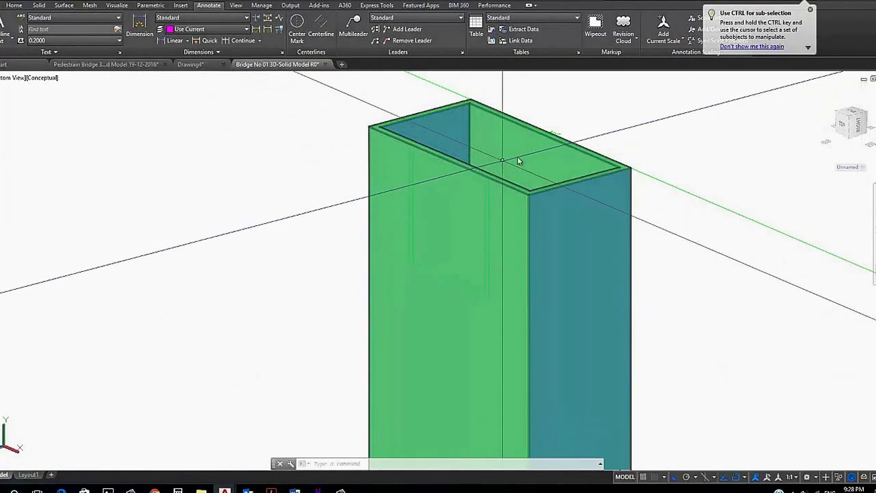
pyautogui.scroll(-3, 520, 158)
# Extrude the tube profile across to the far post to form the rail.
pyautogui.write('ex')
pyautogui.press('Return')
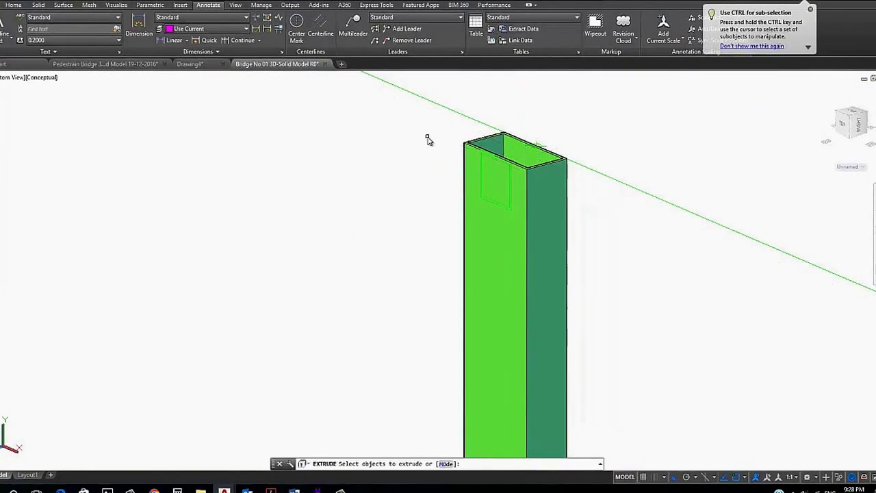
pyautogui.click(426, 137)
pyautogui.click(554, 221)
pyautogui.scroll(-4, 605, 179)
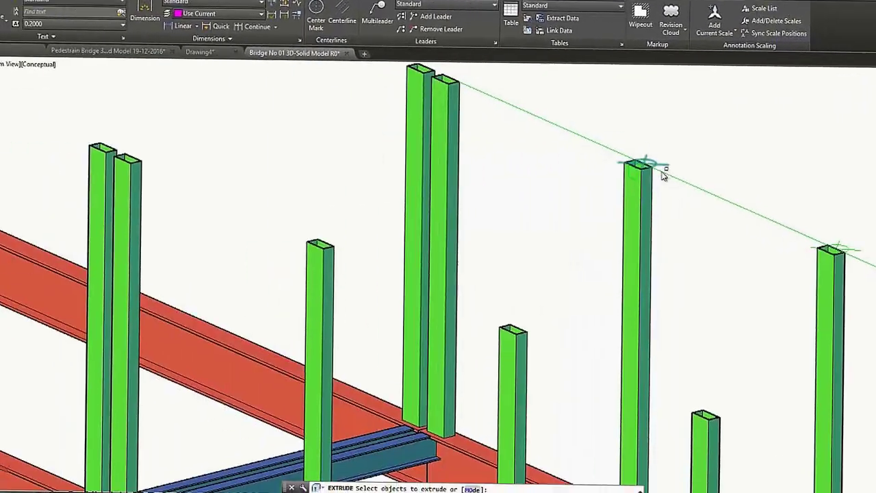
pyautogui.press('Return')
pyautogui.scroll(3, 446, 212)
pyautogui.scroll(2, 338, 235)
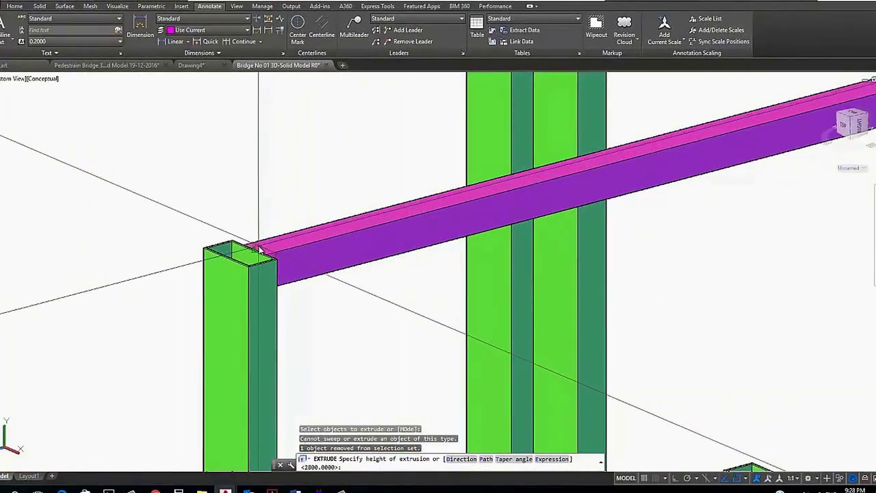
pyautogui.click(312, 225)
# Subtract the inner solid from the outer rail solid to hollow the tube.
pyautogui.write('sub')
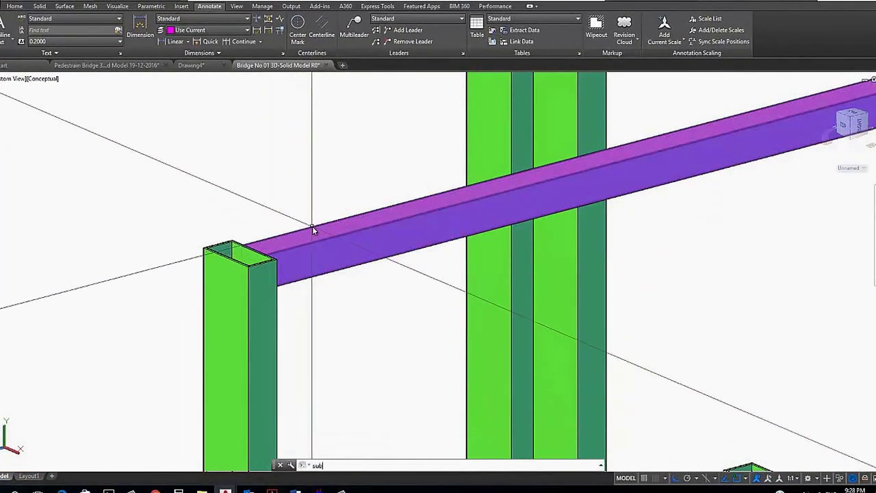
pyautogui.write('tract')
pyautogui.press('Return')
pyautogui.scroll(3, 318, 247)
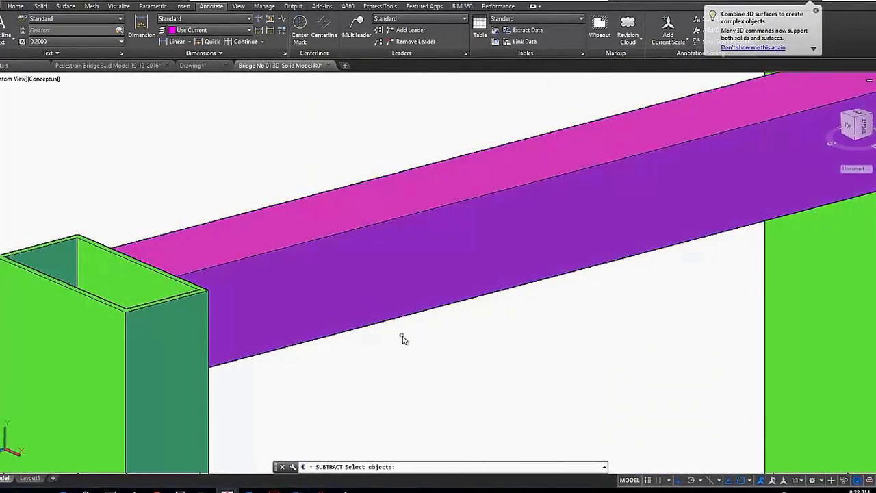
pyautogui.click(401, 305)
pyautogui.click(294, 180)
pyautogui.scroll(-5, 301, 176)
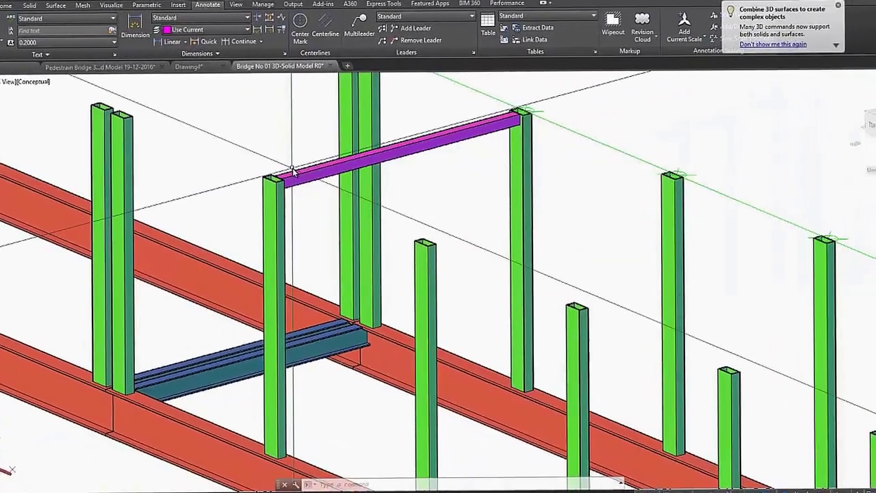
# Copy the top rail from its post-top base point onto the next post pair.
pyautogui.keyDown('shift'); pyautogui.moveTo(303, 175); pyautogui.dragTo(330, 148, button='middle'); pyautogui.keyUp('shift')
pyautogui.scroll(3, 329, 147)
pyautogui.scroll(2, 330, 147)
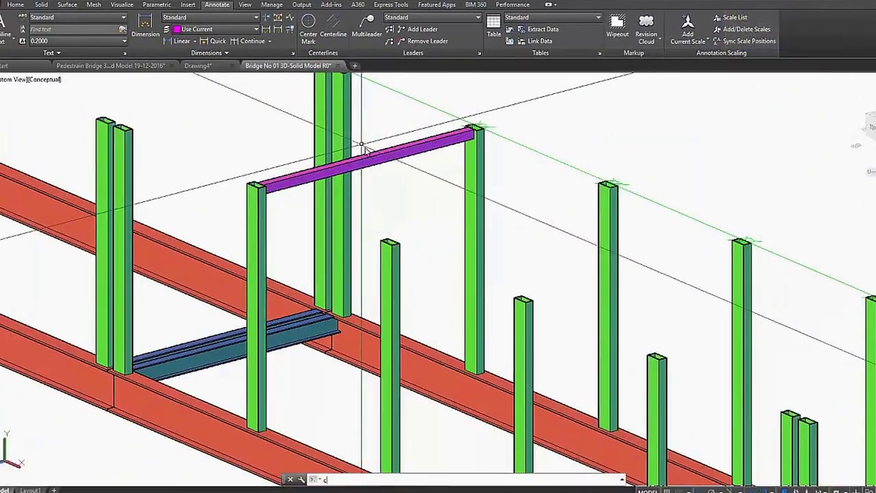
pyautogui.write('copy')
pyautogui.press('Return')
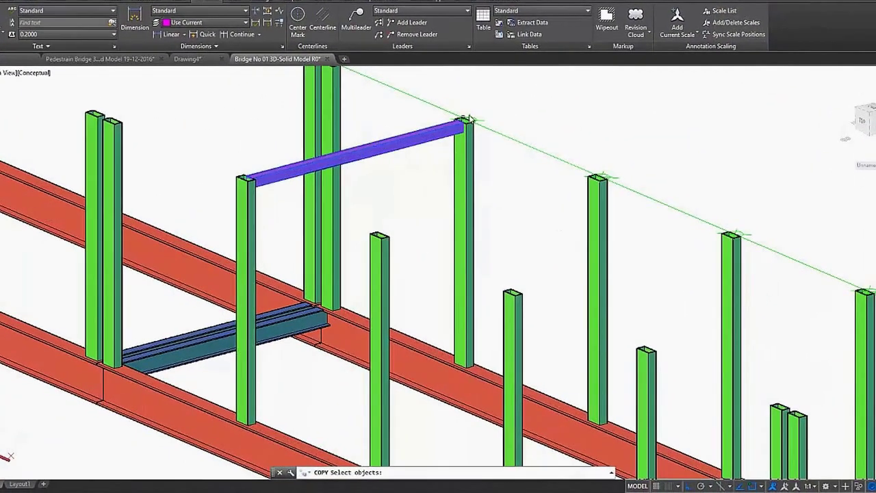
pyautogui.scroll(4, 470, 119)
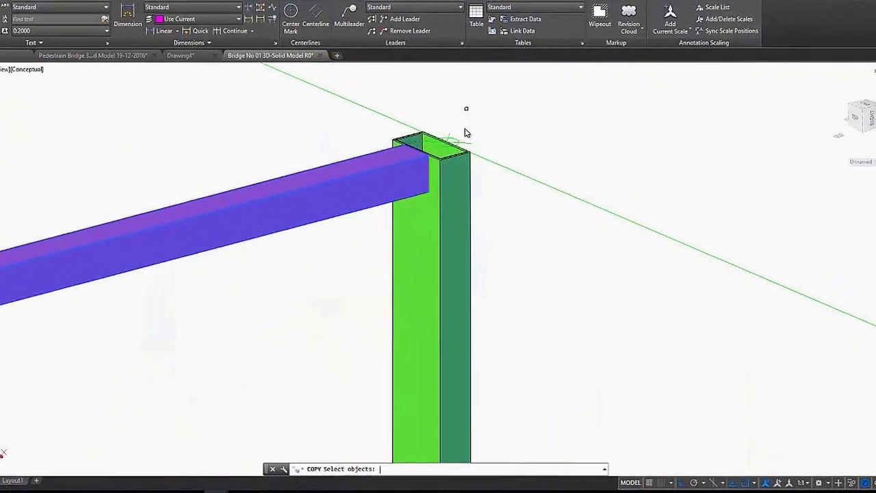
pyautogui.click(422, 132)
pyautogui.scroll(-3, 422, 131)
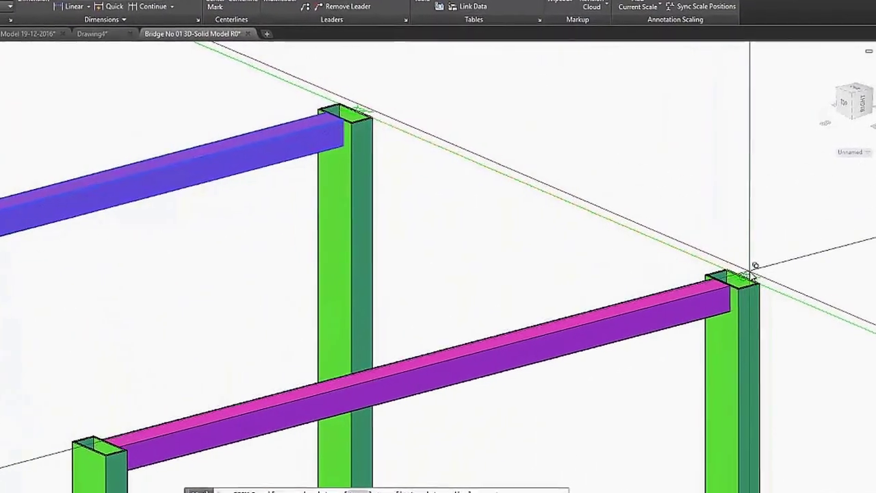
pyautogui.scroll(-1, 755, 265)
pyautogui.click(739, 273)
# Place the final rail copy on the last post pair and finish copying.
pyautogui.scroll(-3, 739, 274)
pyautogui.scroll(3, 504, 149)
pyautogui.scroll(2, 750, 235)
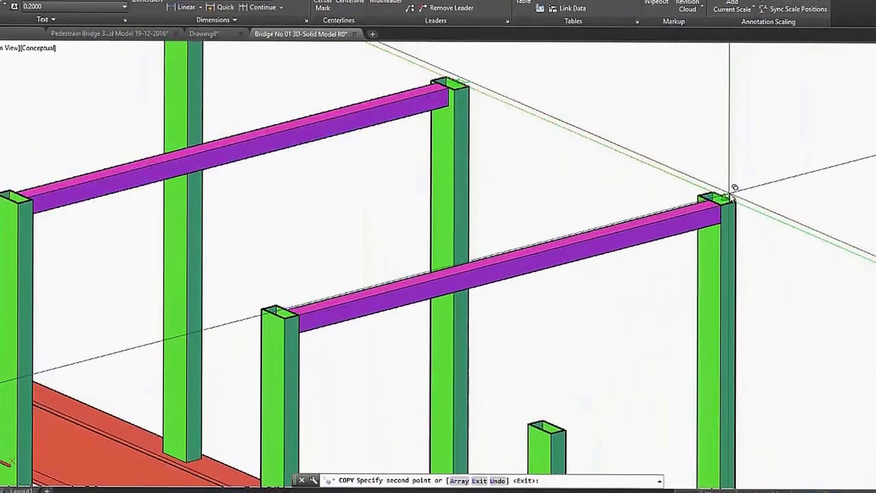
pyautogui.scroll(3, 733, 187)
pyautogui.scroll(-3, 723, 188)
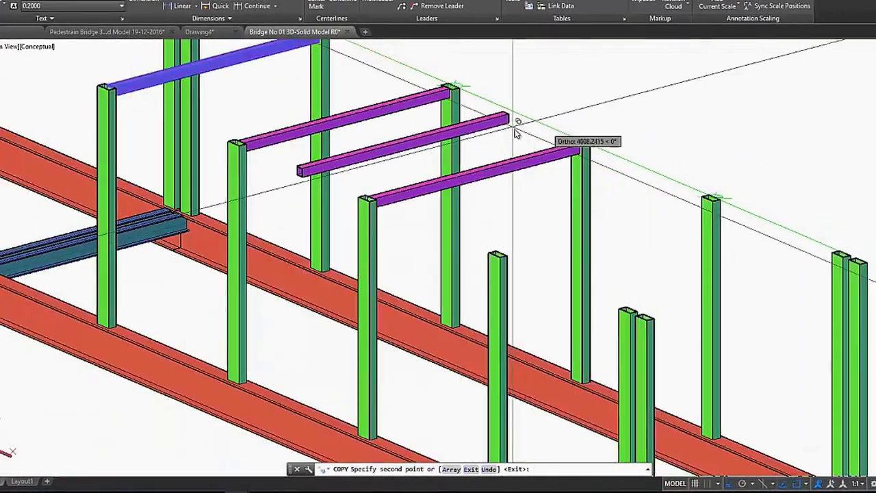
pyautogui.scroll(3, 746, 198)
pyautogui.scroll(-3, 749, 212)
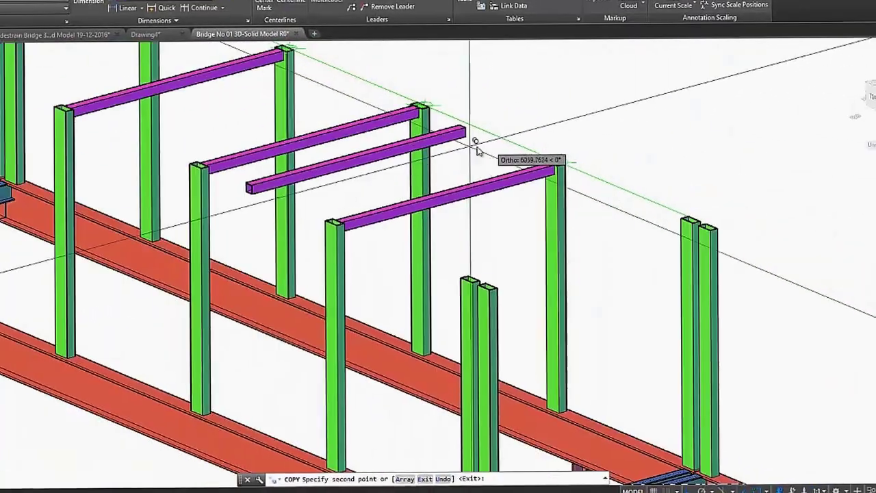
pyautogui.scroll(1, 657, 199)
pyautogui.scroll(1, 707, 229)
pyautogui.scroll(1, 708, 250)
pyautogui.scroll(2, 708, 250)
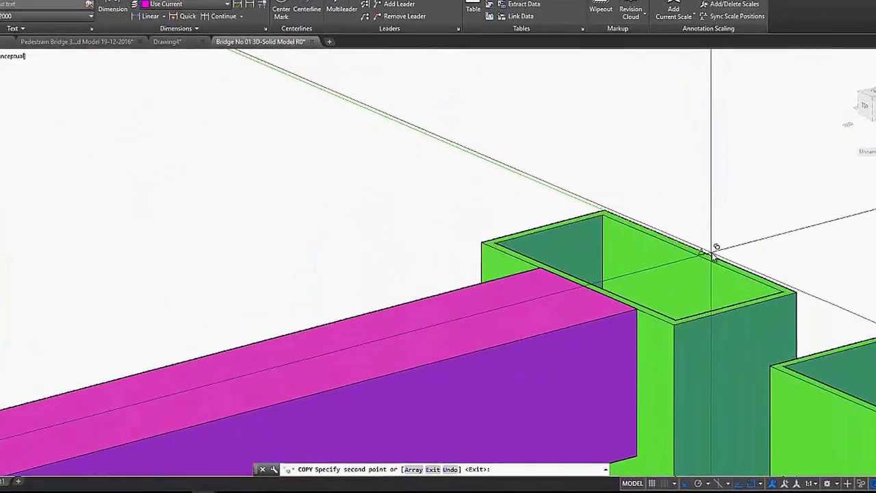
pyautogui.scroll(-2, 744, 257)
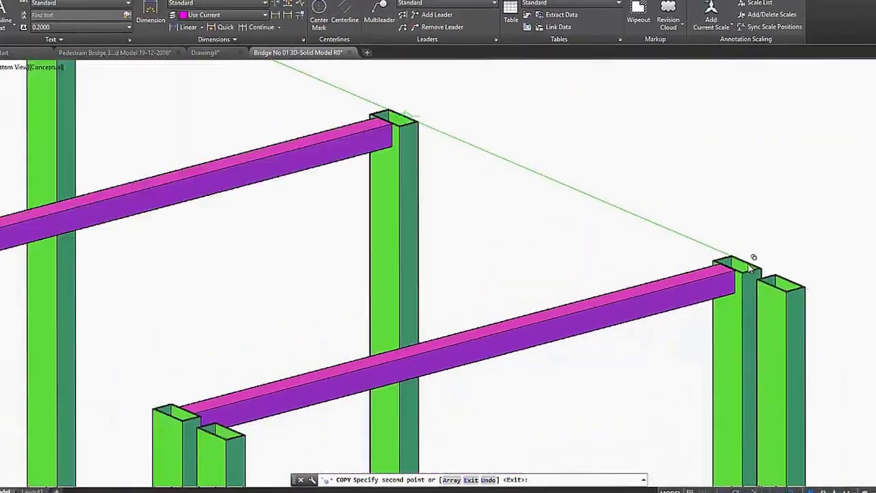
pyautogui.scroll(-2, 746, 257)
pyautogui.scroll(2, 466, 175)
pyautogui.scroll(2, 434, 164)
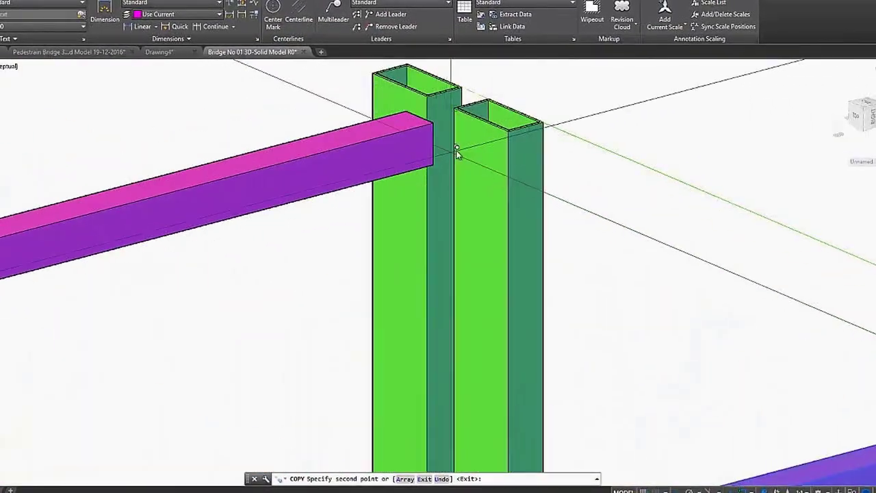
pyautogui.scroll(1, 456, 147)
pyautogui.scroll(-1, 536, 140)
pyautogui.scroll(3, 536, 140)
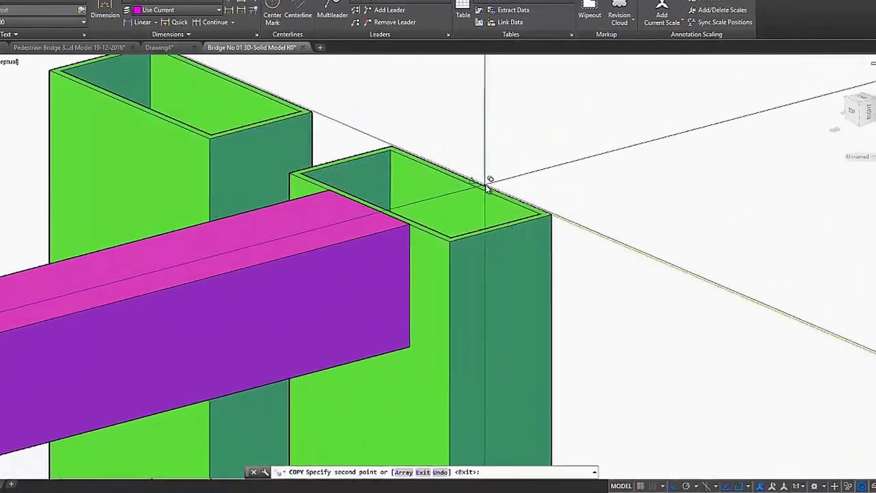
pyautogui.scroll(-1, 481, 180)
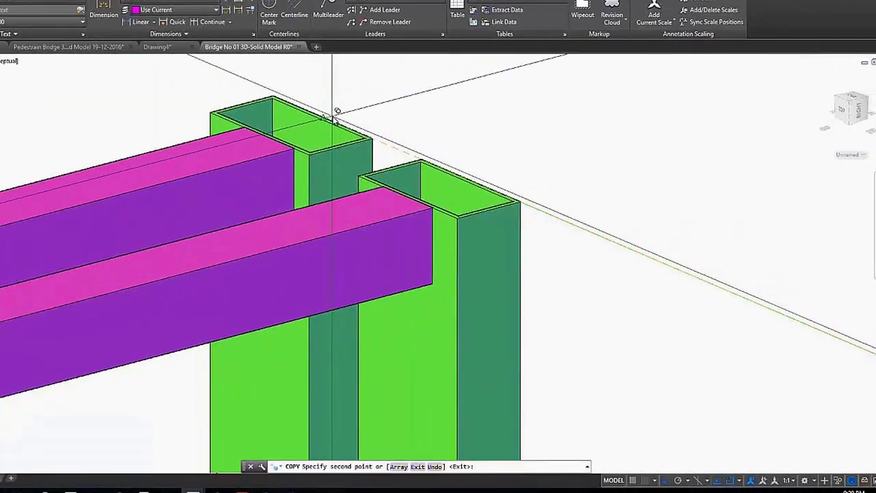
pyautogui.scroll(-5, 255, 108)
pyautogui.scroll(4, 591, 253)
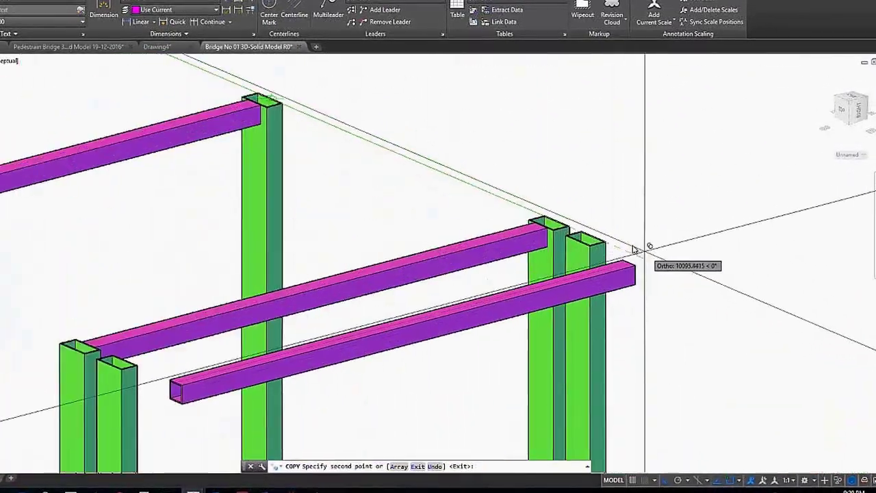
pyautogui.scroll(3, 582, 245)
pyautogui.click(583, 244)
pyautogui.press('Return')
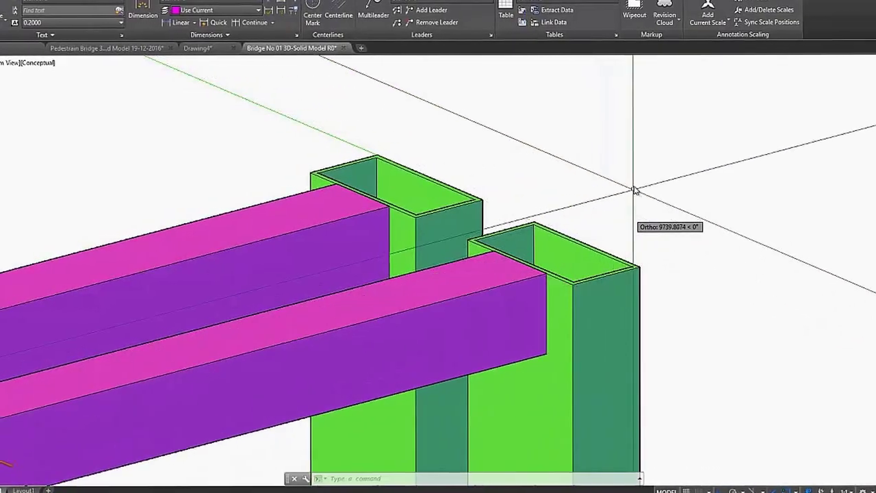
pyautogui.scroll(-3, 608, 158)
pyautogui.scroll(-2, 493, 157)
pyautogui.scroll(-2, 472, 197)
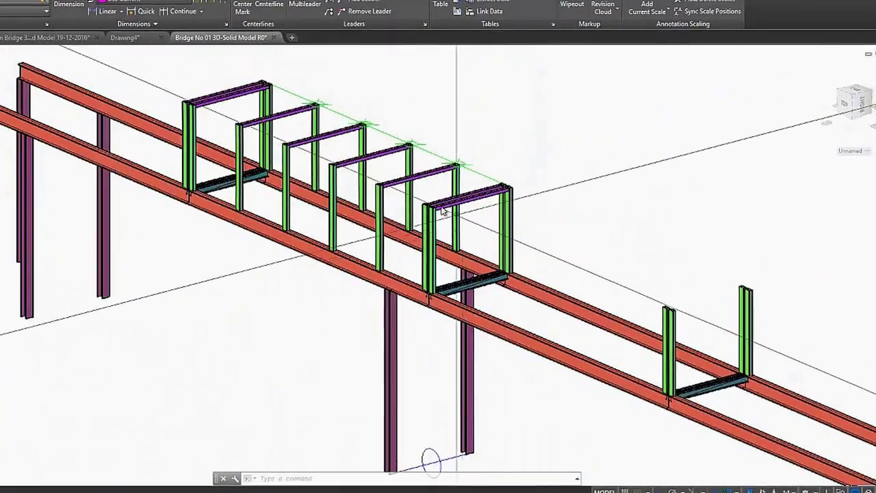
pyautogui.moveTo(352, 214); pyautogui.dragTo(416, 205, button='middle')
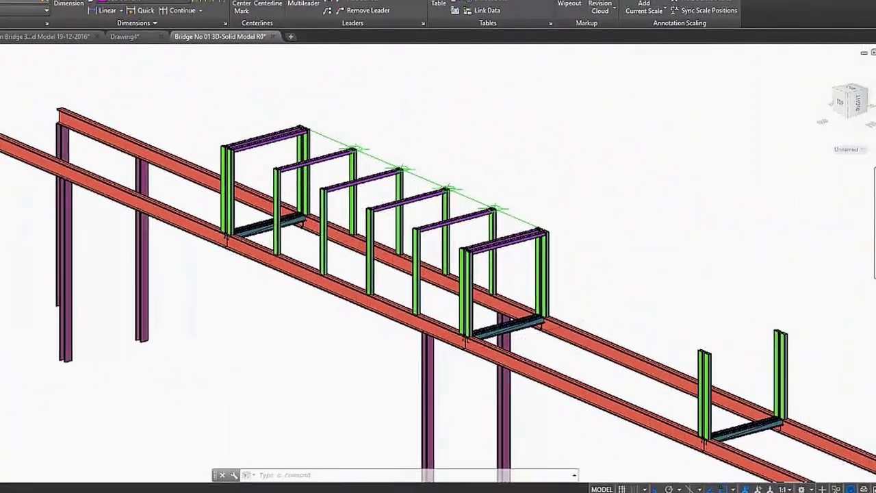
pyautogui.keyDown('shift'); pyautogui.moveTo(780, 236); pyautogui.dragTo(338, 257, button='middle'); pyautogui.keyUp('shift')
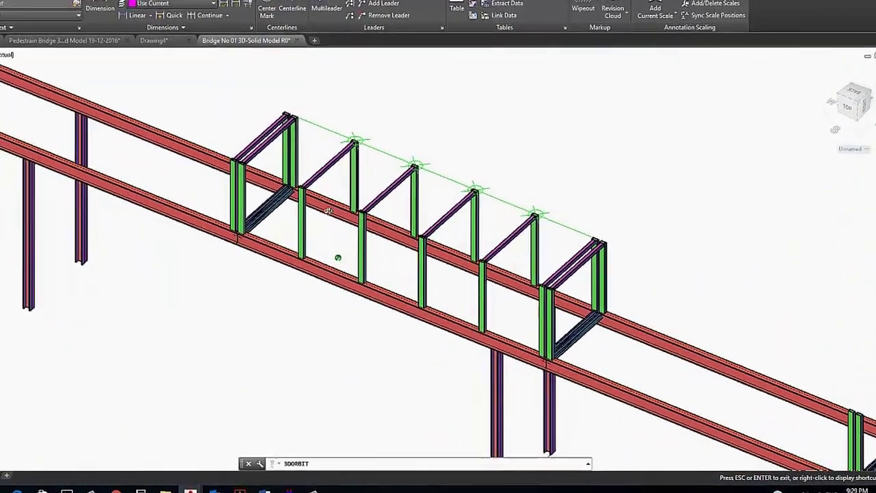
pyautogui.keyDown('shift'); pyautogui.moveTo(327, 212); pyautogui.dragTo(315, 210, button='middle'); pyautogui.keyUp('shift')
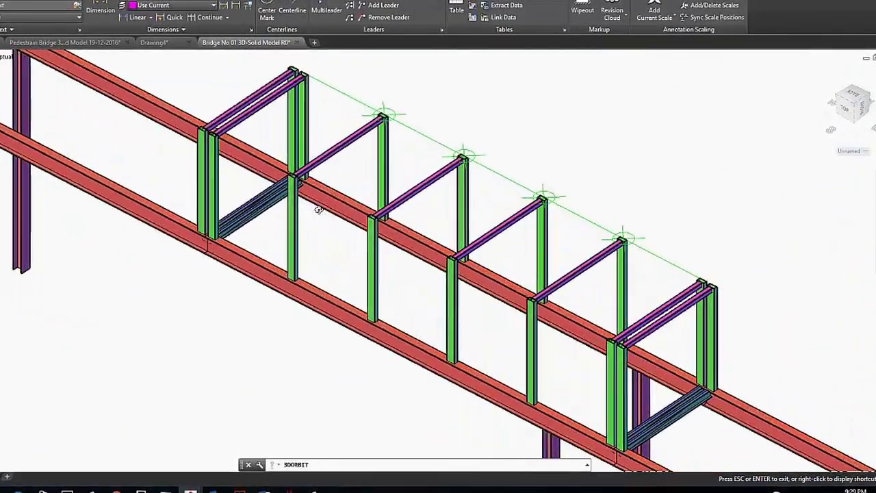
pyautogui.scroll(4, 315, 207)
pyautogui.moveTo(323, 195); pyautogui.dragTo(327, 168)
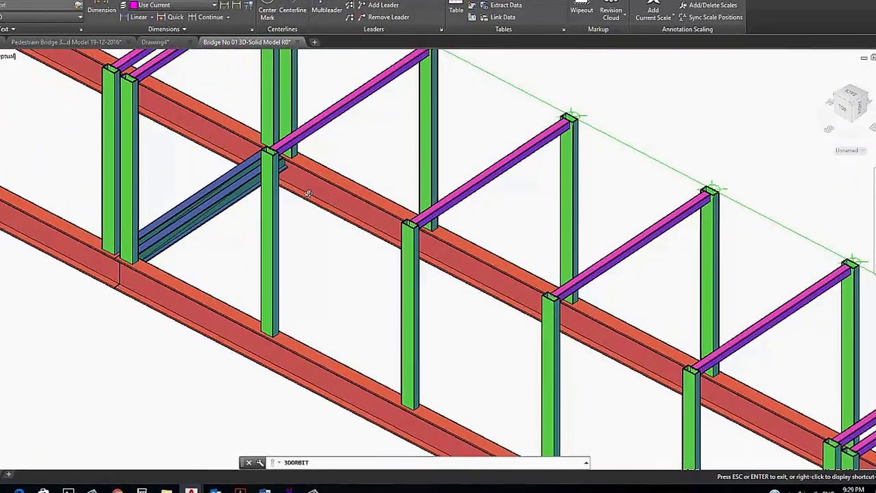
pyautogui.rightClick(327, 168)
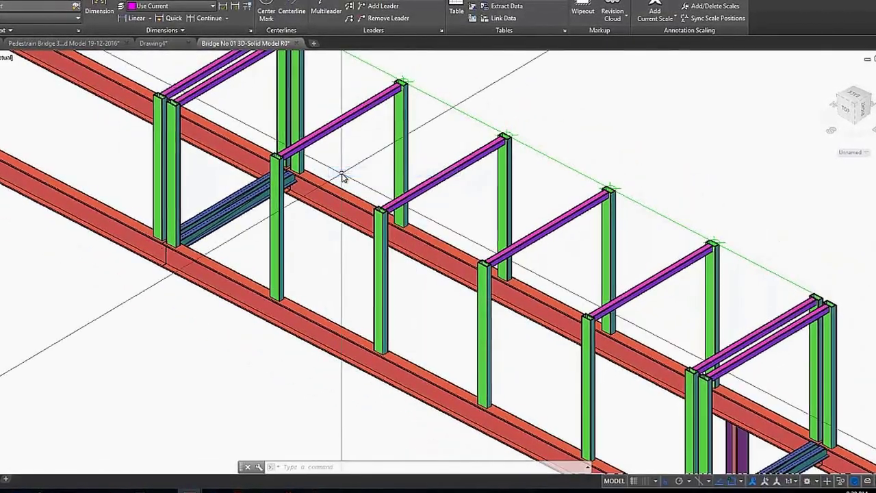
pyautogui.write('co')
pyautogui.press('Return')
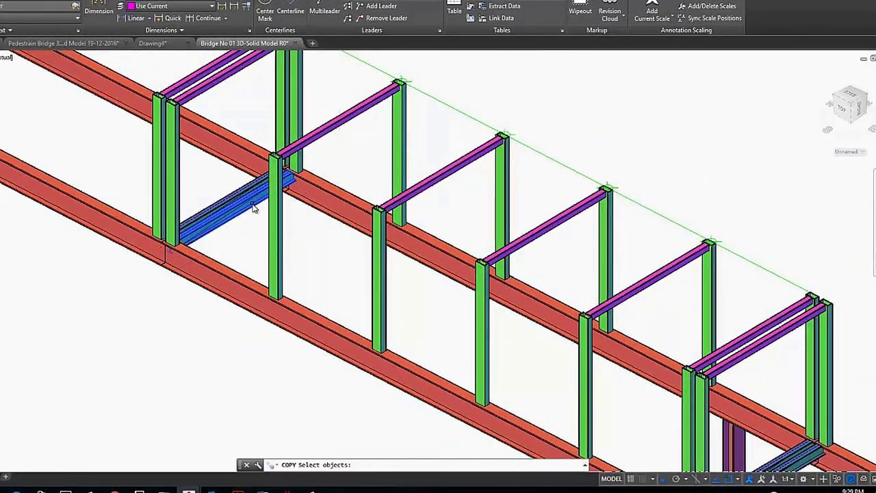
pyautogui.scroll(-2, 253, 209)
pyautogui.scroll(4, 329, 86)
pyautogui.scroll(2, 328, 86)
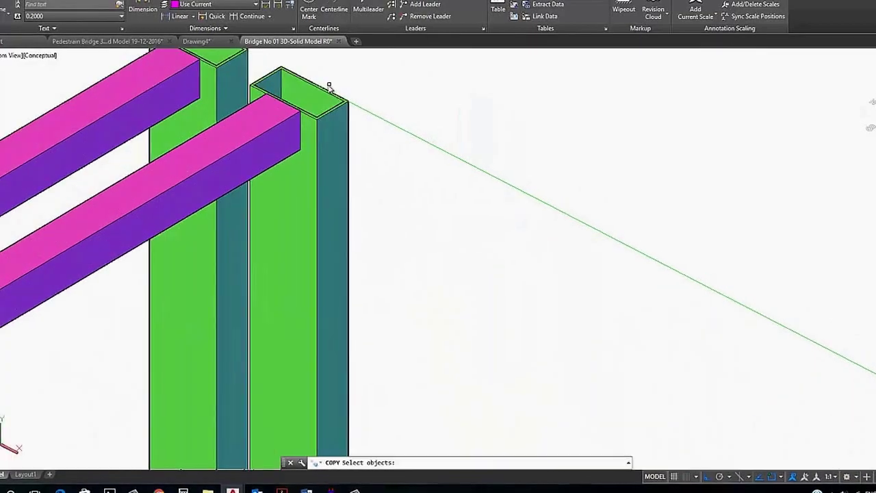
pyautogui.click(323, 89)
pyautogui.scroll(-3, 323, 89)
pyautogui.scroll(-1, 479, 164)
pyautogui.scroll(4, 503, 197)
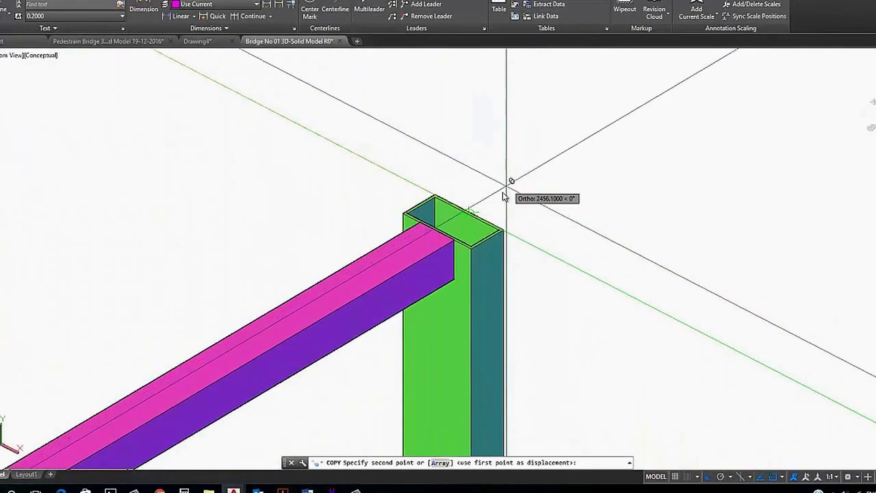
pyautogui.scroll(-3, 411, 171)
pyautogui.scroll(4, 641, 290)
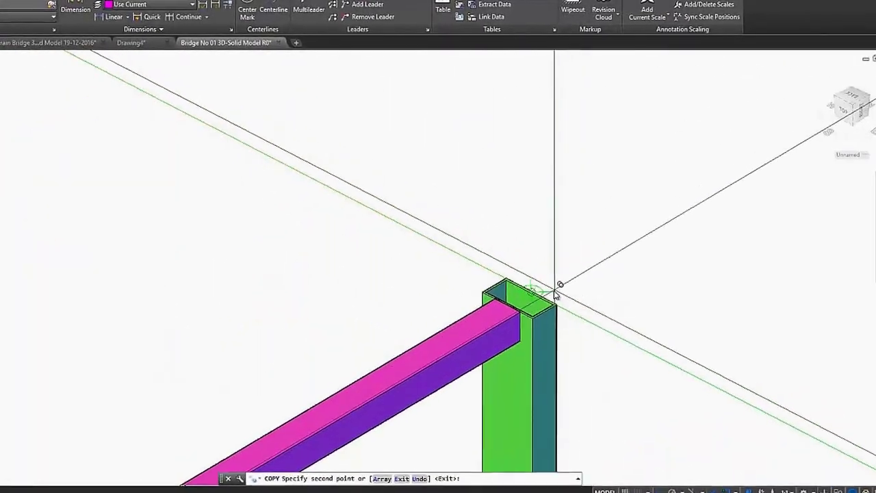
pyautogui.scroll(-3, 376, 210)
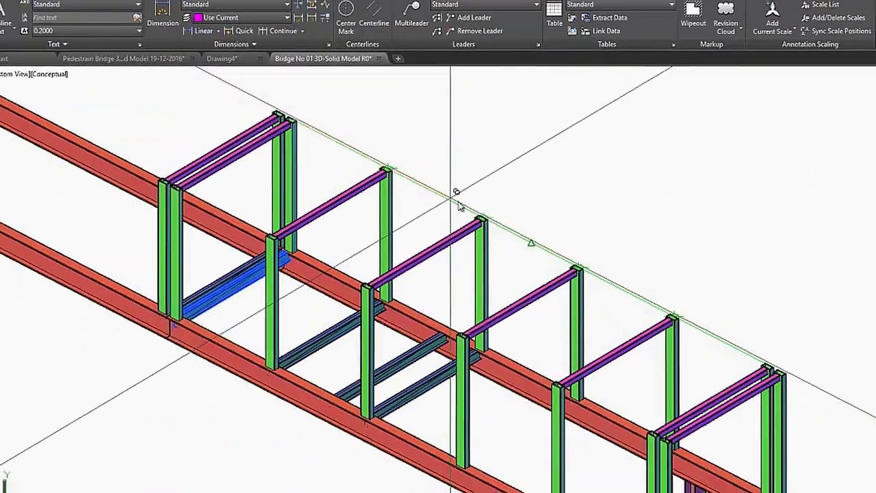
pyautogui.scroll(4, 530, 273)
pyautogui.scroll(-2, 582, 205)
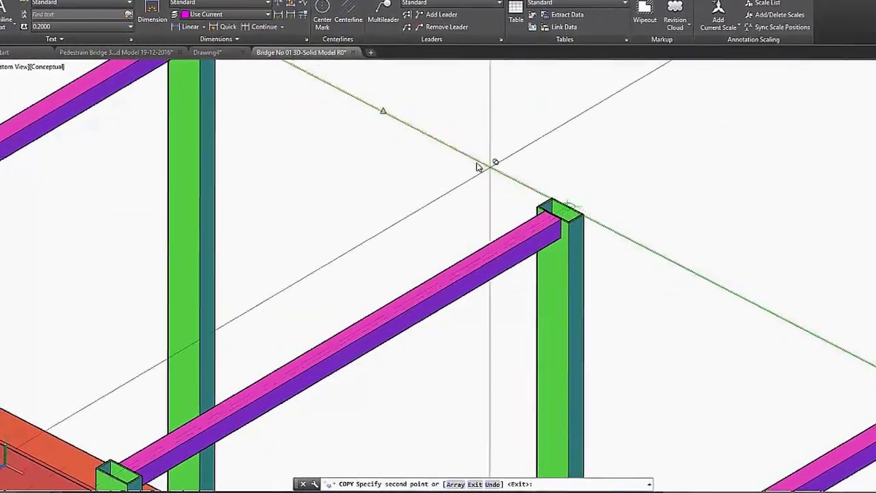
pyautogui.scroll(-3, 474, 167)
pyautogui.scroll(6, 528, 221)
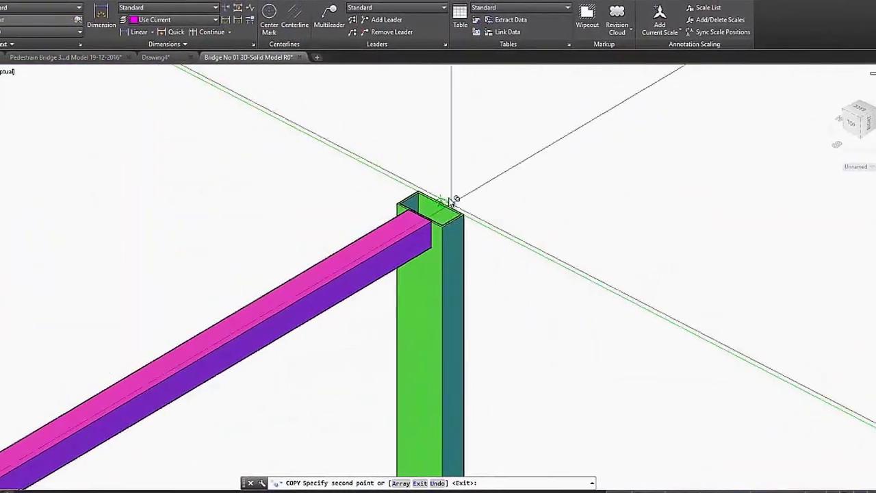
pyautogui.scroll(-2, 448, 200)
pyautogui.scroll(-1, 426, 176)
pyautogui.scroll(2, 629, 298)
pyautogui.scroll(3, 594, 287)
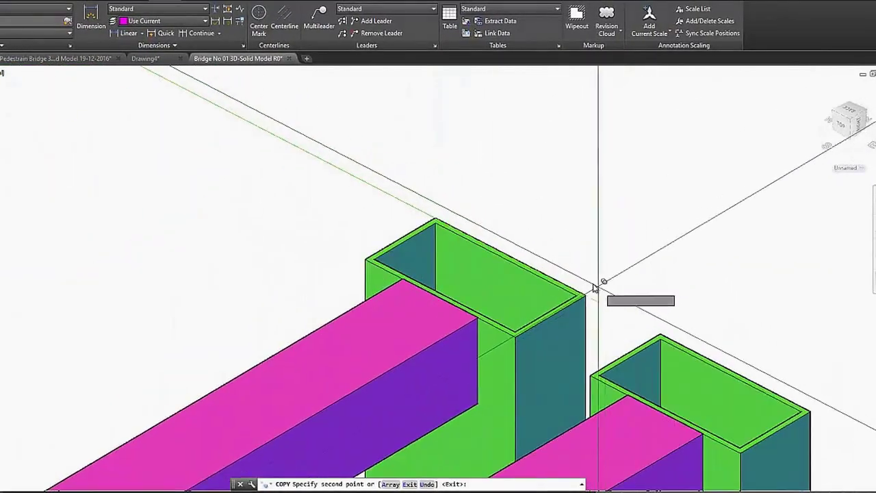
pyautogui.scroll(-3, 478, 212)
pyautogui.scroll(-2, 441, 184)
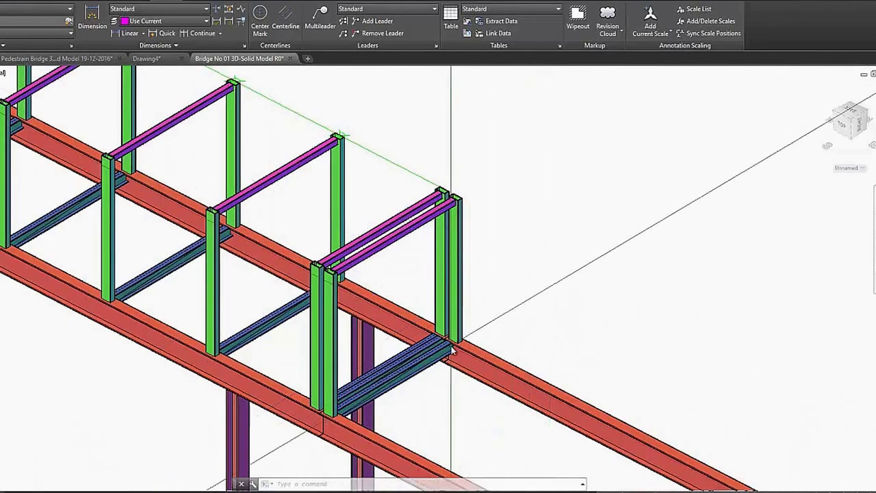
pyautogui.scroll(4, 451, 350)
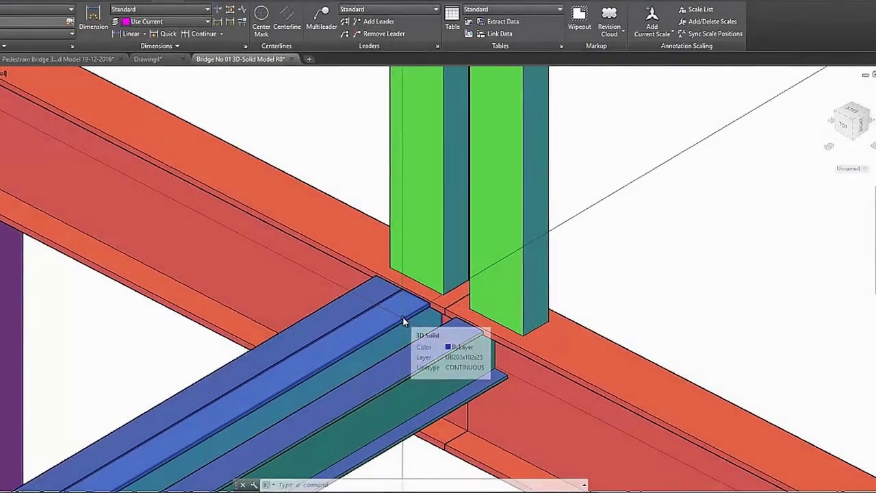
pyautogui.scroll(-3, 579, 311)
pyautogui.scroll(-1, 579, 312)
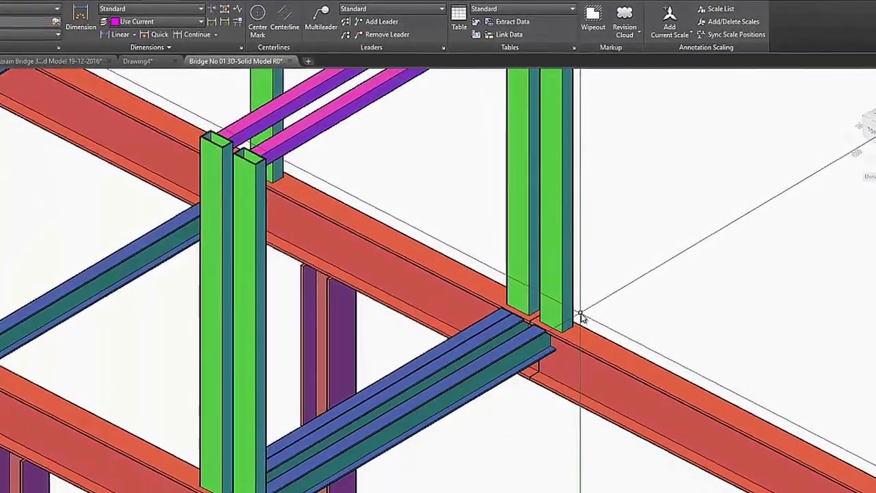
pyautogui.scroll(-1, 579, 313)
pyautogui.scroll(-1, 571, 319)
pyautogui.scroll(-2, 555, 322)
pyautogui.scroll(-2, 616, 322)
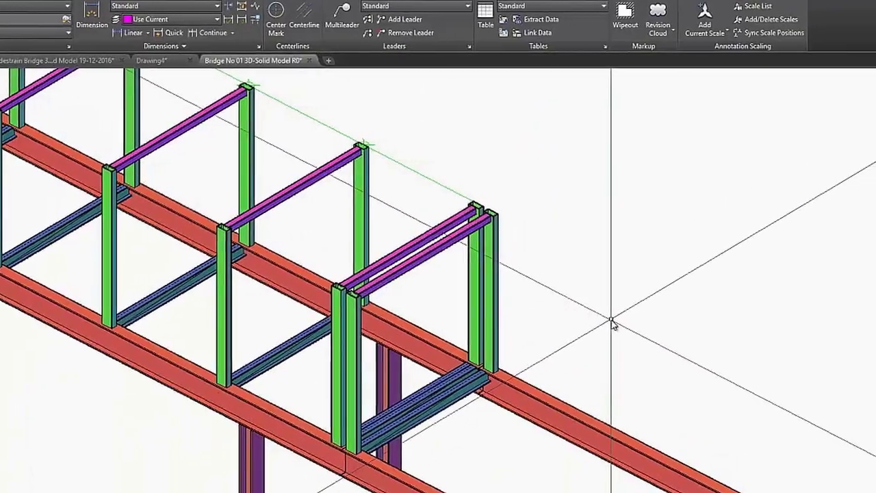
pyautogui.scroll(-1, 675, 317)
pyautogui.scroll(3, 651, 297)
pyautogui.scroll(2, 465, 262)
pyautogui.scroll(-2, 358, 191)
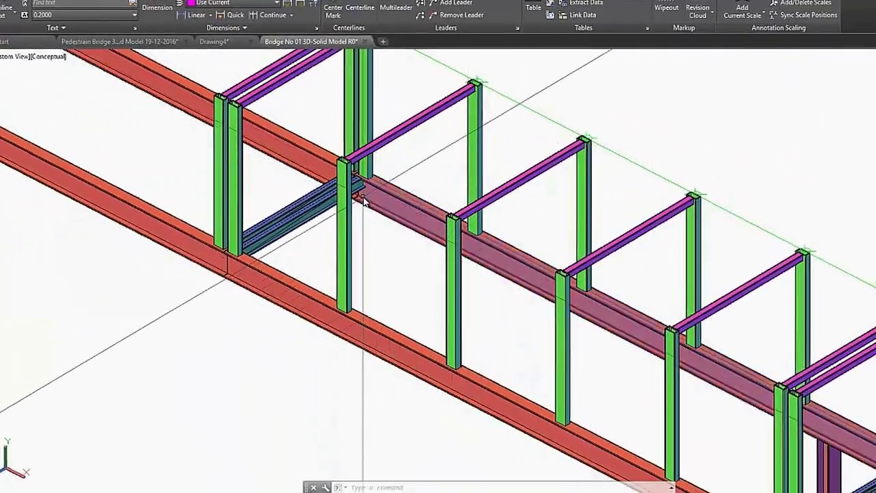
pyautogui.scroll(2, 441, 233)
pyautogui.write('plan')
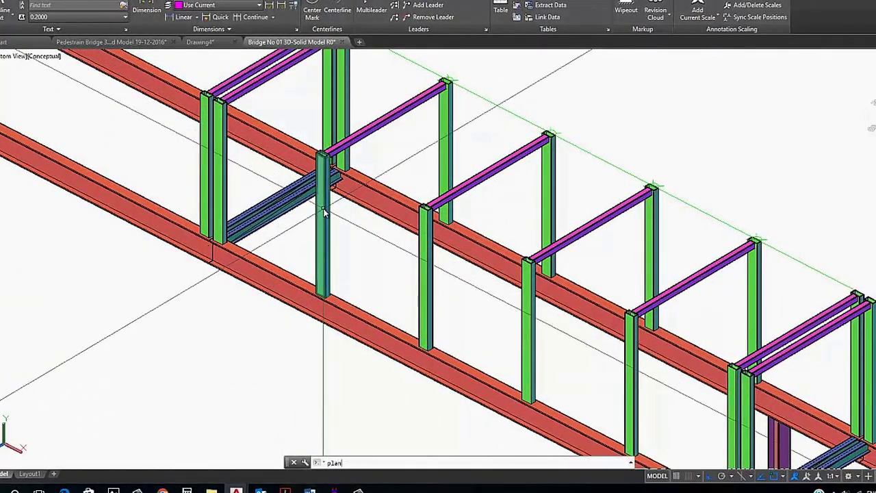
# Switch to plan view with the 2D Wireframe visual style.
pyautogui.press('Return')
pyautogui.press('Return')
pyautogui.scroll(5, 222, 186)
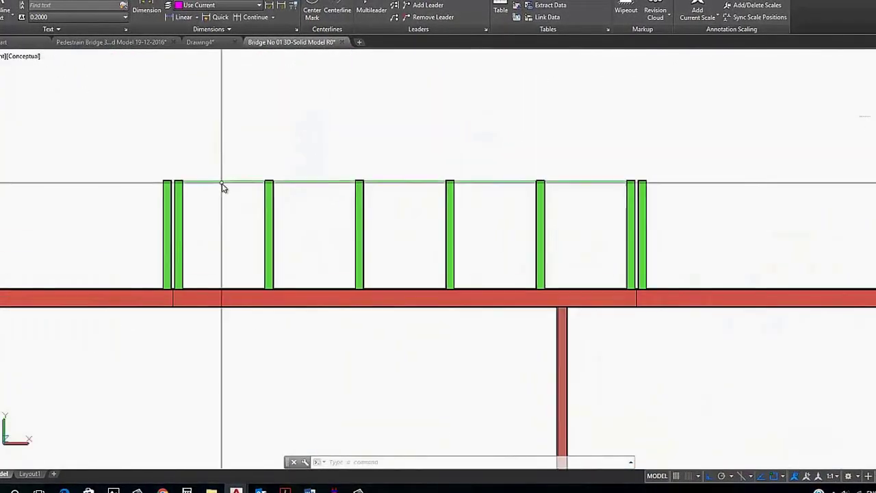
pyautogui.click(26, 57)
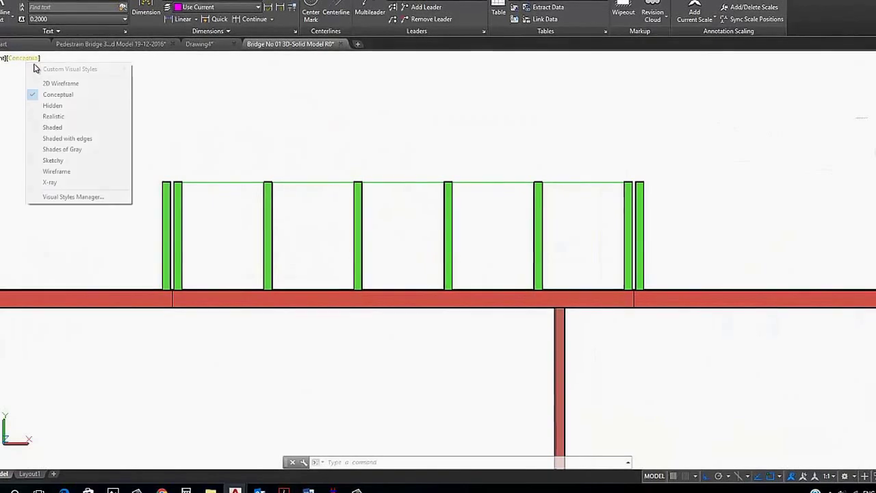
pyautogui.click(54, 85)
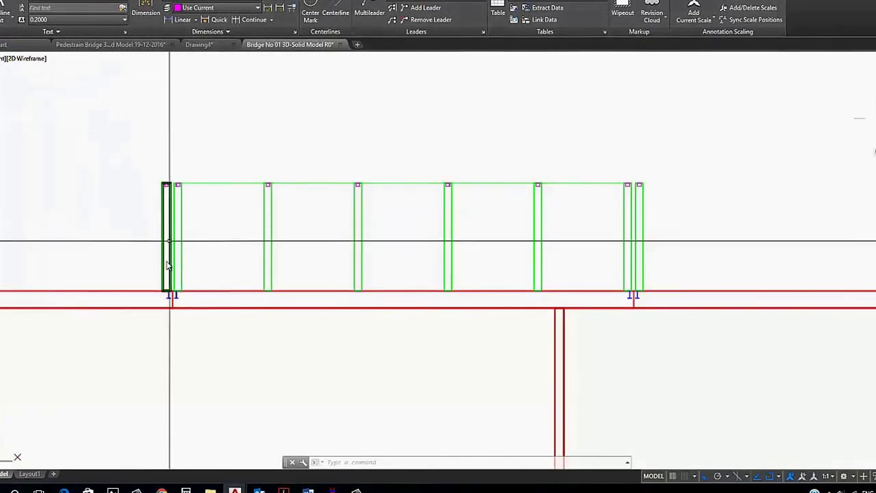
pyautogui.scroll(3, 167, 266)
pyautogui.scroll(2, 169, 307)
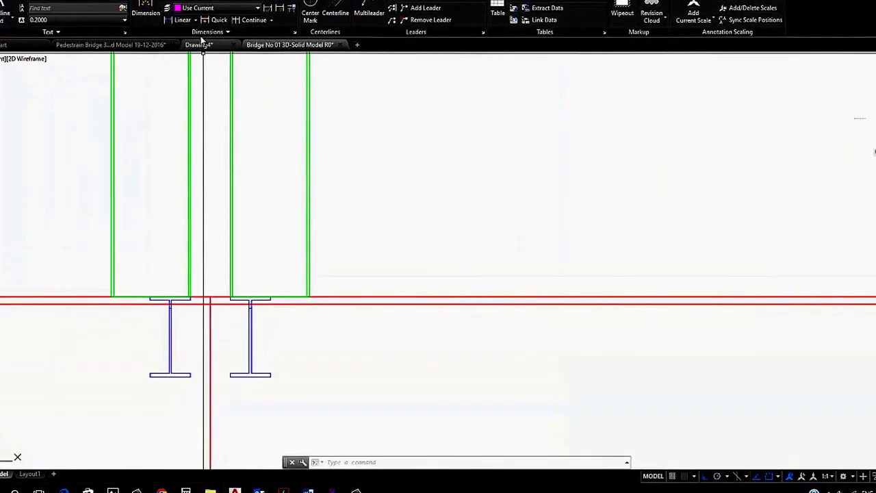
# Measure the 49-unit offset between the end floor beam and the post.
pyautogui.click(182, 20)
pyautogui.scroll(2, 274, 308)
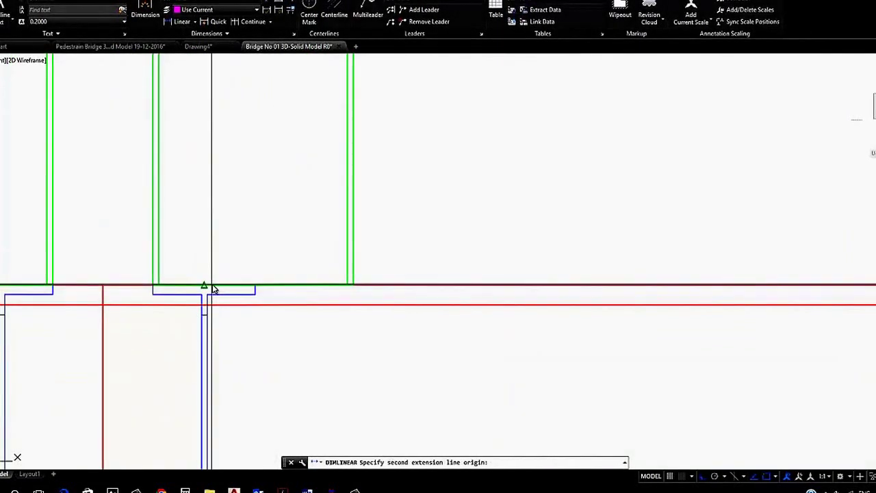
pyautogui.scroll(-5, 275, 291)
pyautogui.scroll(-3, 283, 283)
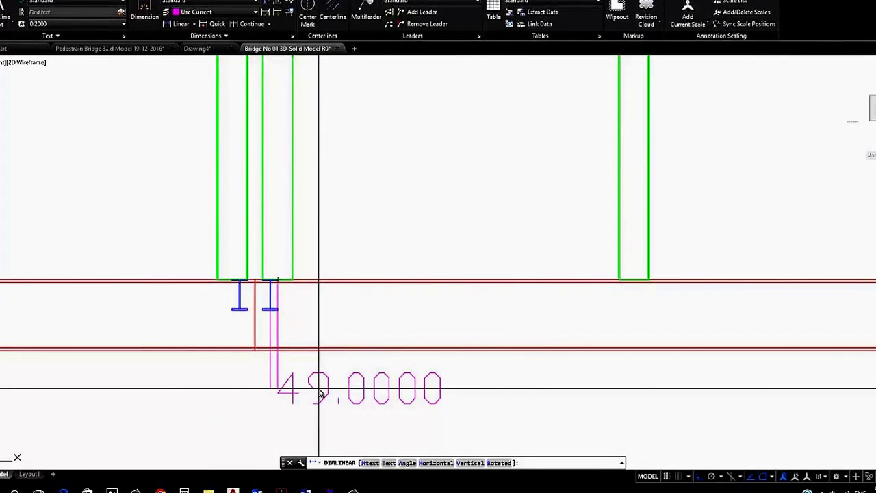
pyautogui.scroll(2, 319, 393)
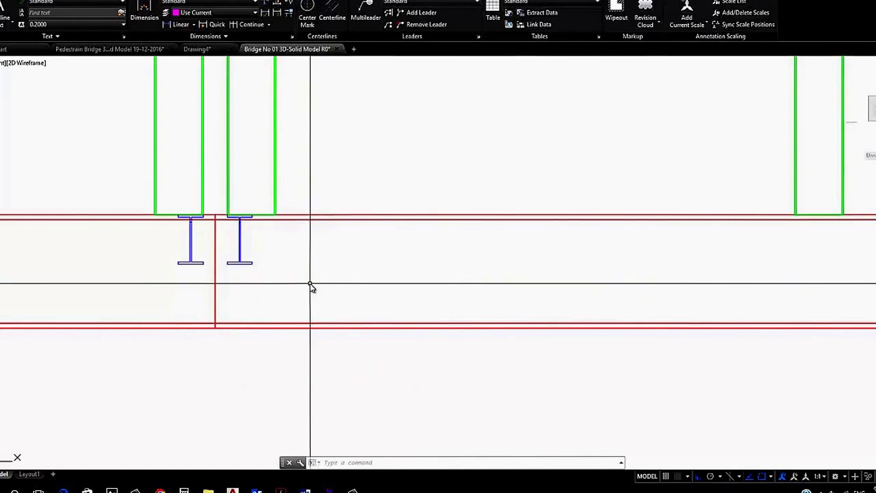
# Window-select the first end I-beam and set its move base point.
pyautogui.write('m')
pyautogui.press('Return')
pyautogui.click(281, 273)
pyautogui.click(240, 244)
pyautogui.press('Return')
pyautogui.click(293, 271)
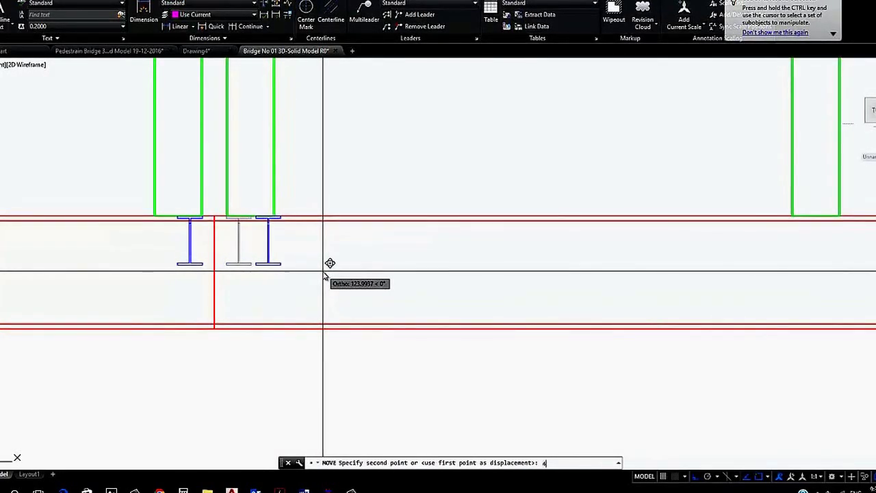
# Move the left end I-beam 49 units along the deck beneath the post.
pyautogui.click(199, 248)
pyautogui.press('Return')
pyautogui.click(160, 272)
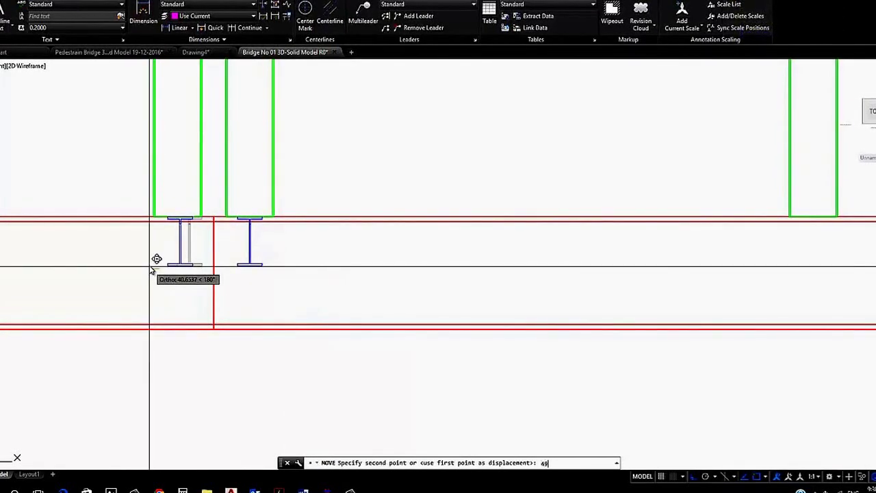
pyautogui.scroll(-1, 150, 269)
pyautogui.scroll(-2, 150, 269)
pyautogui.scroll(-1, 150, 267)
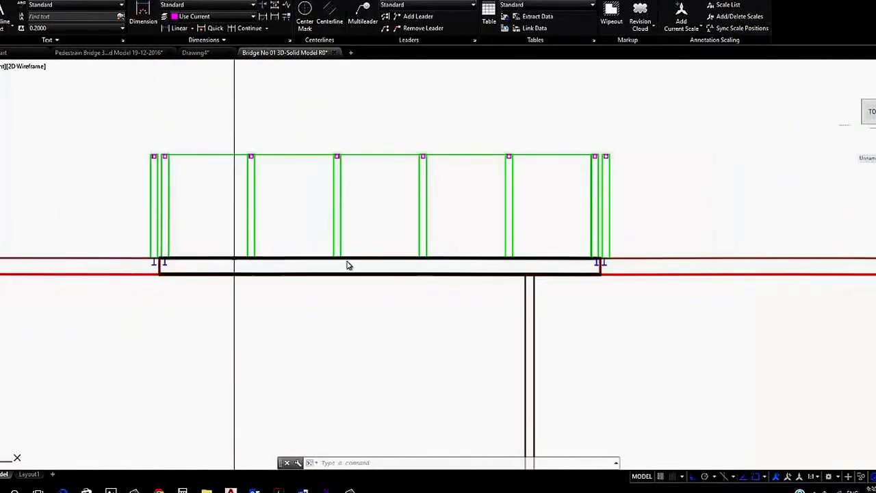
pyautogui.scroll(2, 622, 267)
pyautogui.scroll(4, 667, 259)
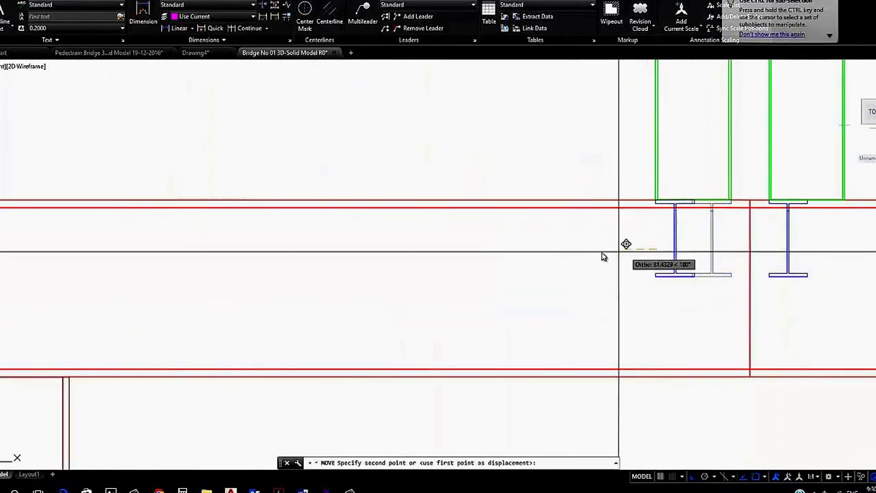
pyautogui.write('4')
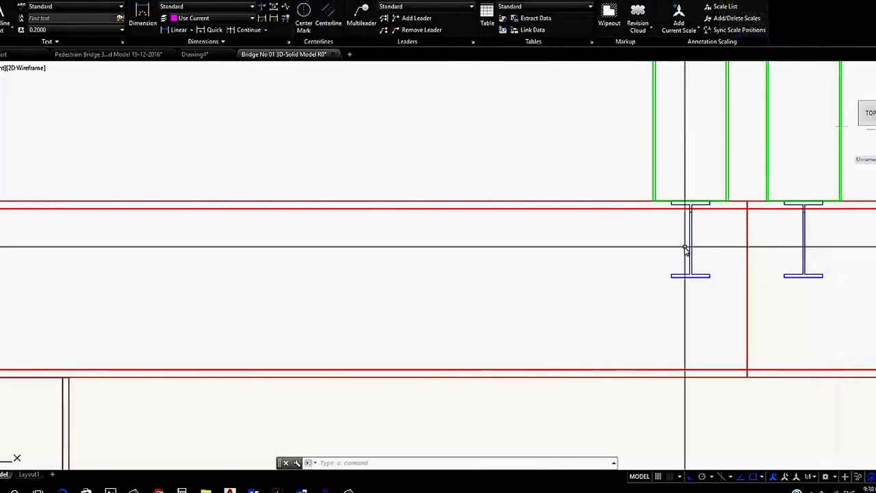
pyautogui.scroll(-4, 622, 253)
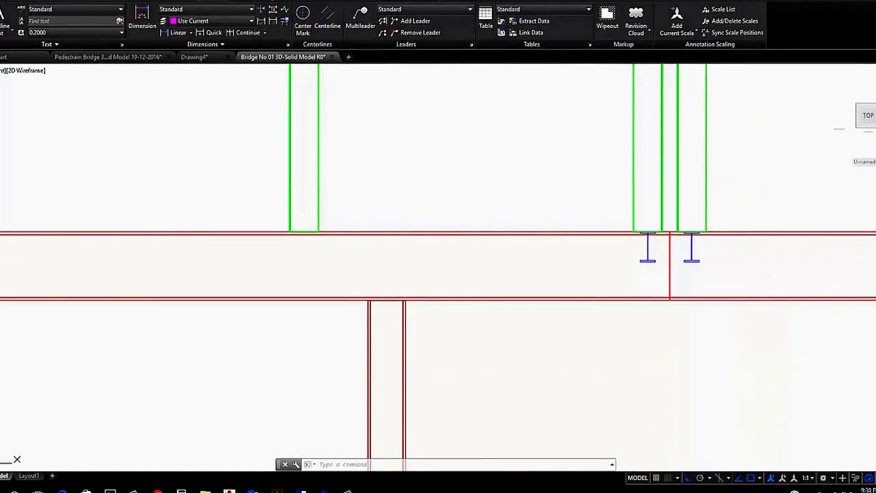
# Orbit the bridge plan into an oblique 3D view and shade it in Conceptual style.
pyautogui.keyDown('shift'); pyautogui.moveTo(549, 266); pyautogui.dragTo(464, 225, button='middle'); pyautogui.keyUp('shift')
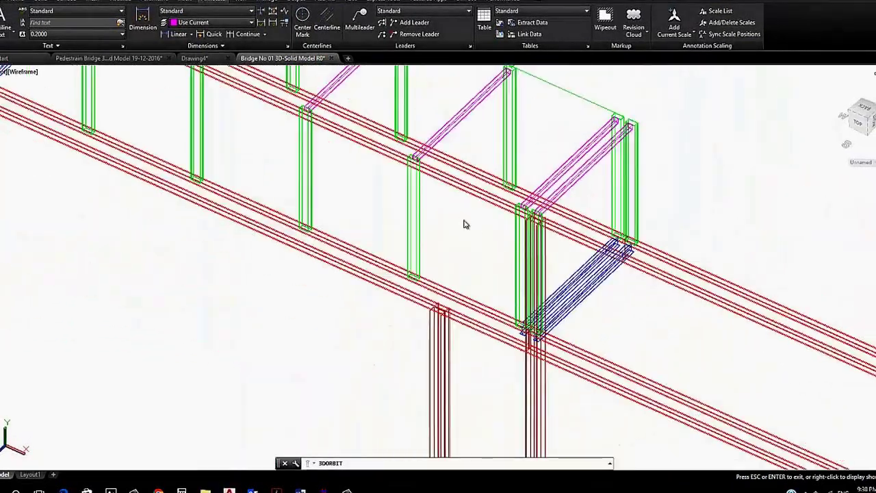
pyautogui.rightClick(464, 225)
pyautogui.click(484, 227)
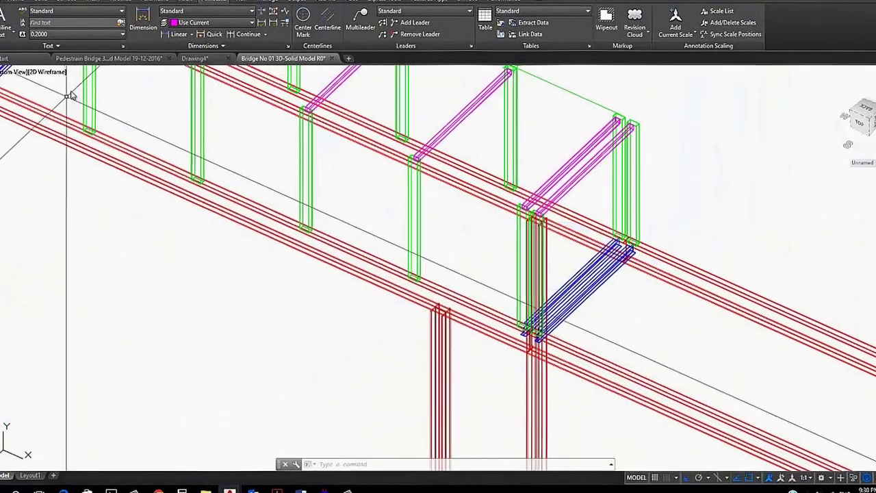
pyautogui.click(45, 75)
pyautogui.click(78, 110)
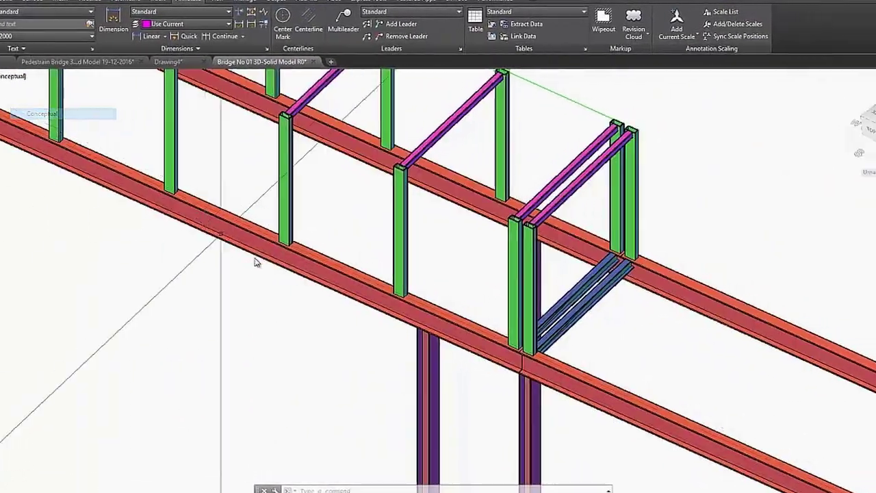
# Zoom in and out over the shaded bridge, then orbit it to a flatter side view.
pyautogui.scroll(3, 177, 230)
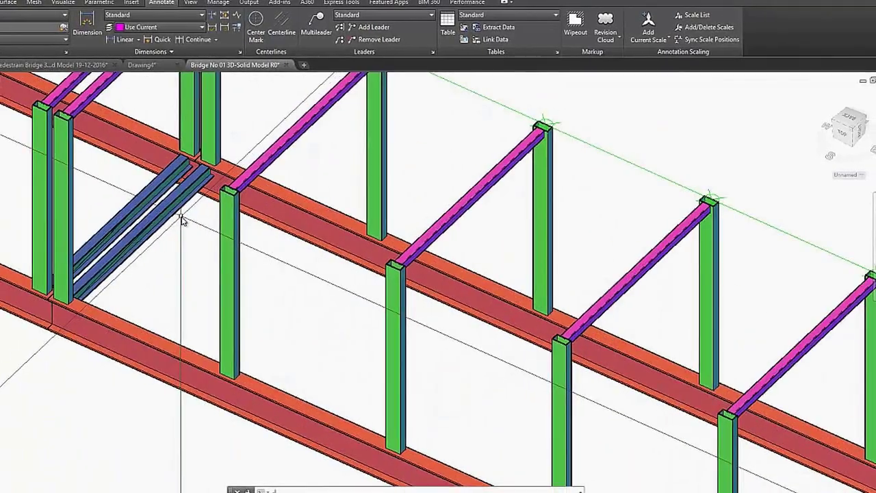
pyautogui.scroll(-3, 164, 214)
pyautogui.scroll(3, 348, 192)
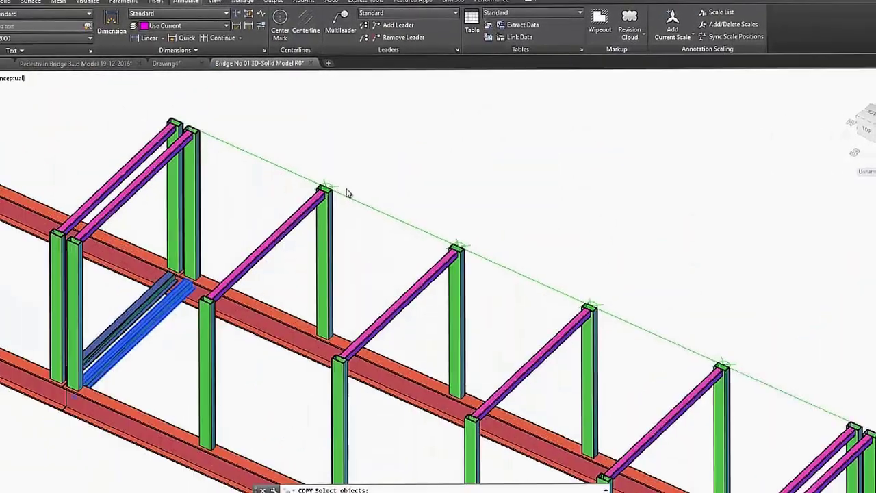
pyautogui.scroll(3, 162, 142)
pyautogui.scroll(3, 128, 101)
pyautogui.scroll(2, 128, 101)
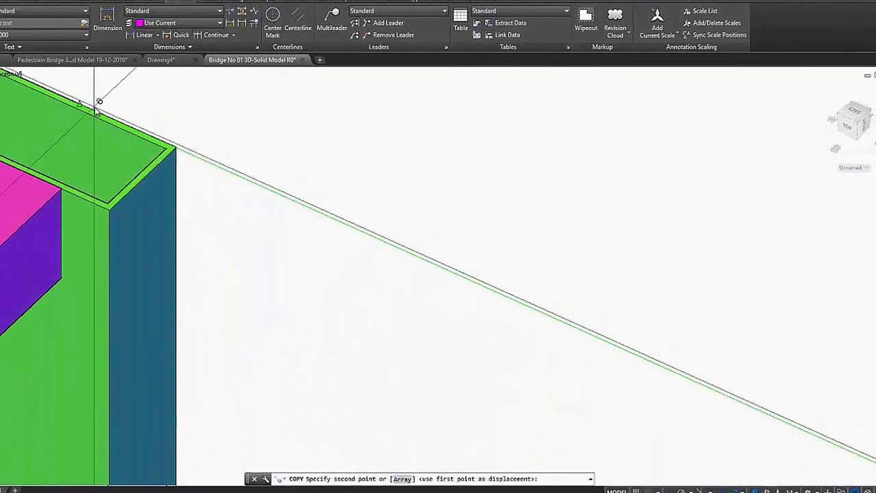
pyautogui.scroll(-2, 96, 106)
pyautogui.scroll(2, 622, 349)
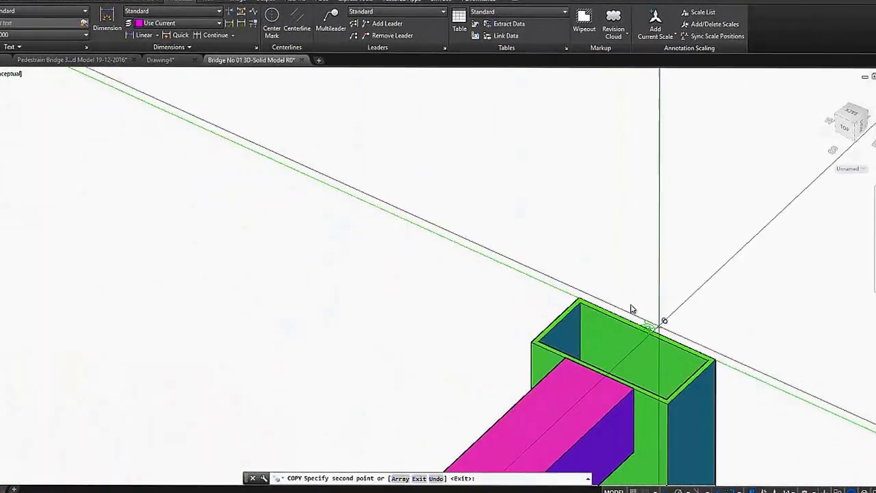
pyautogui.scroll(-5, 632, 309)
pyautogui.scroll(5, 657, 301)
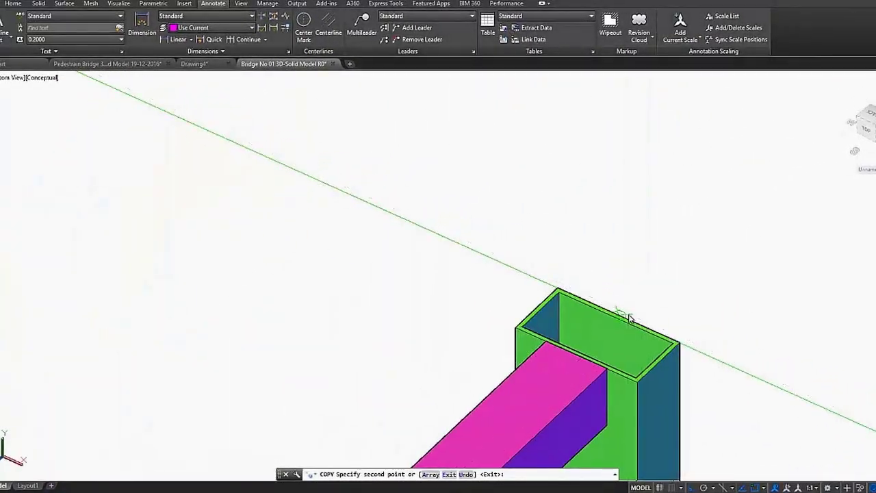
pyautogui.scroll(-5, 628, 317)
pyautogui.scroll(5, 605, 296)
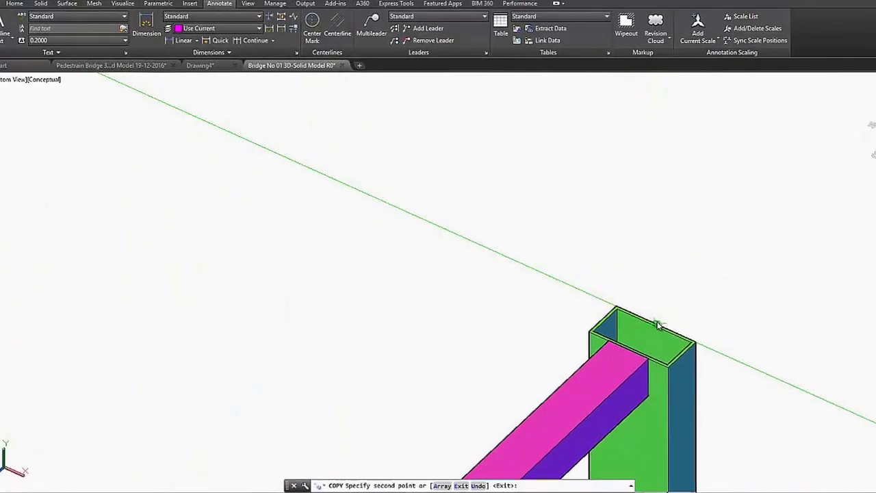
pyautogui.scroll(-3, 656, 325)
pyautogui.scroll(-2, 324, 197)
pyautogui.scroll(5, 507, 264)
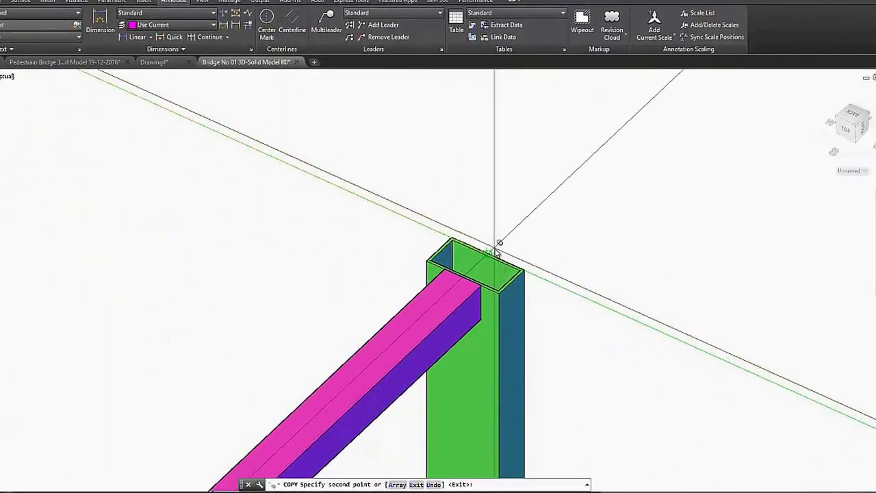
pyautogui.scroll(-3, 288, 192)
pyautogui.scroll(5, 704, 370)
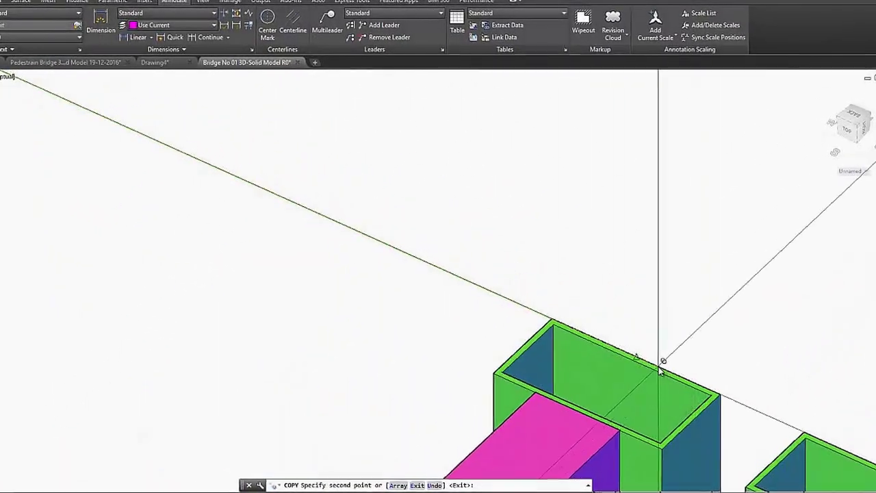
pyautogui.scroll(-4, 442, 221)
pyautogui.scroll(-1, 438, 215)
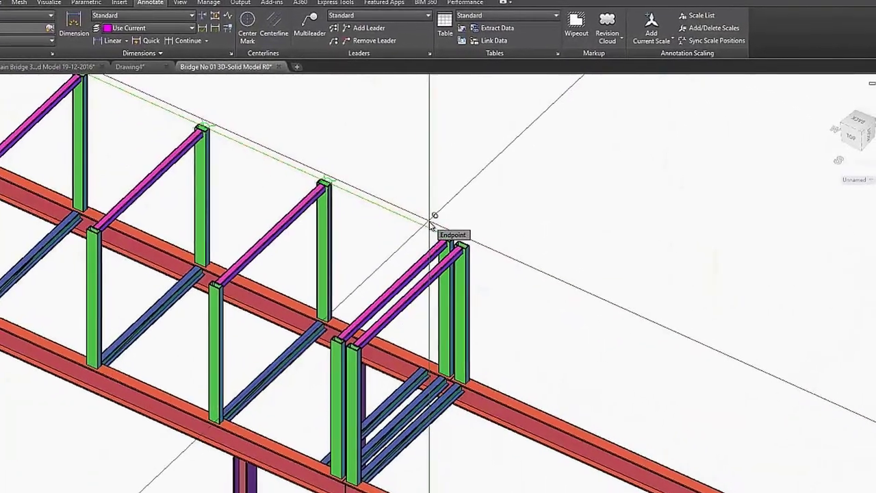
pyautogui.scroll(4, 418, 216)
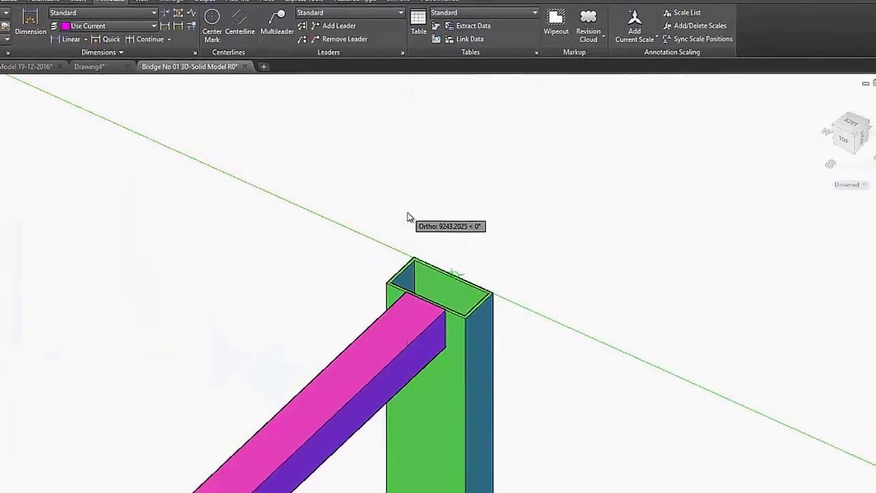
pyautogui.scroll(-4, 408, 217)
pyautogui.scroll(-3, 475, 213)
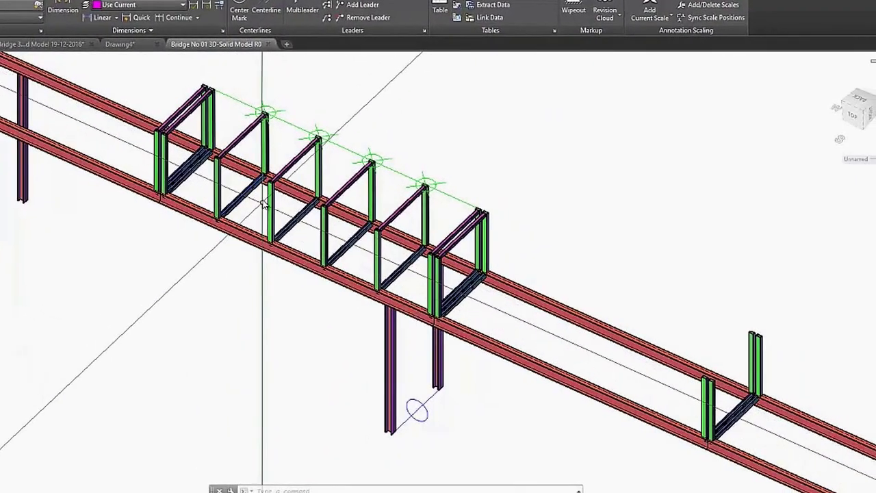
pyautogui.scroll(5, 239, 123)
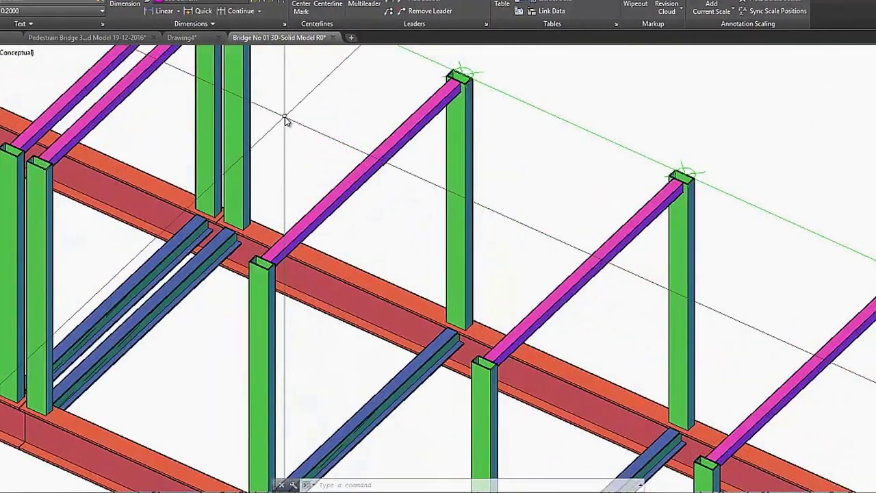
pyautogui.scroll(-3, 279, 163)
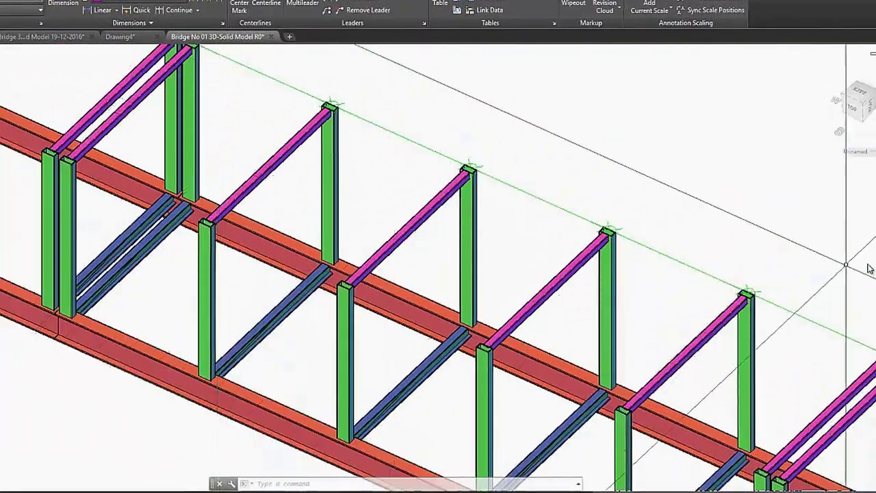
pyautogui.click(870, 268)
pyautogui.moveTo(290, 221)
pyautogui.mouseDown()
pyautogui.moveTo(329, 197)
pyautogui.moveTo(303, 206)
pyautogui.mouseUp()
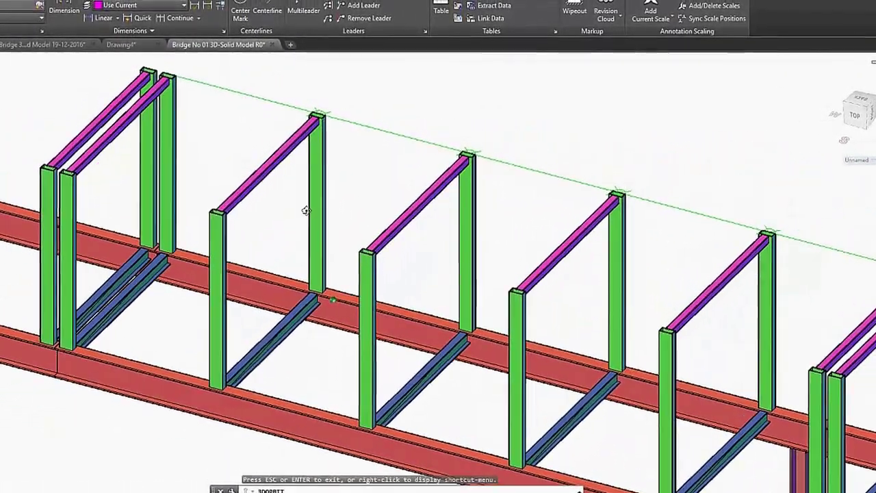
pyautogui.rightClick(300, 193)
pyautogui.click(315, 202)
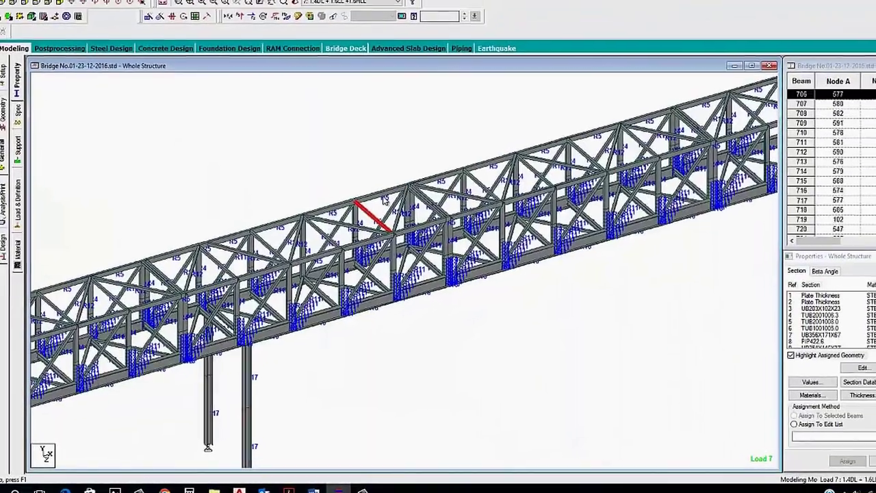
# Check beam 706's properties: a 2360-long TUB2001008.0 section.
pyautogui.doubleClick(372, 216)
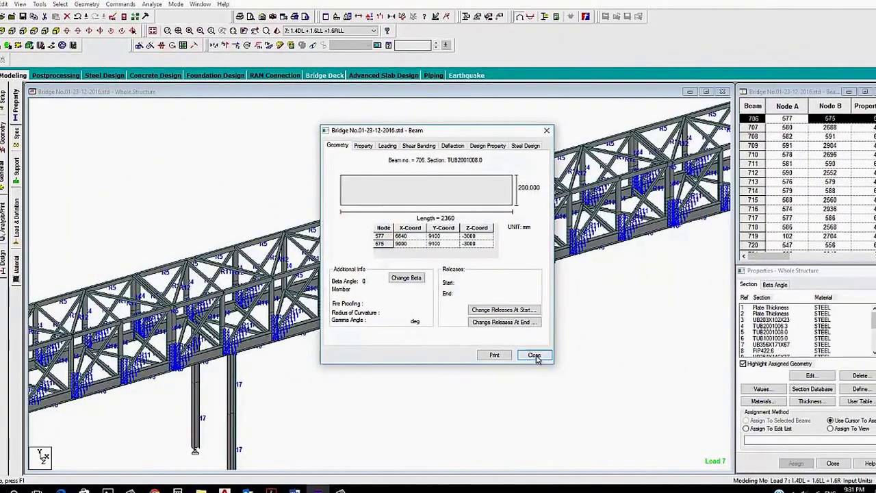
pyautogui.click(535, 355)
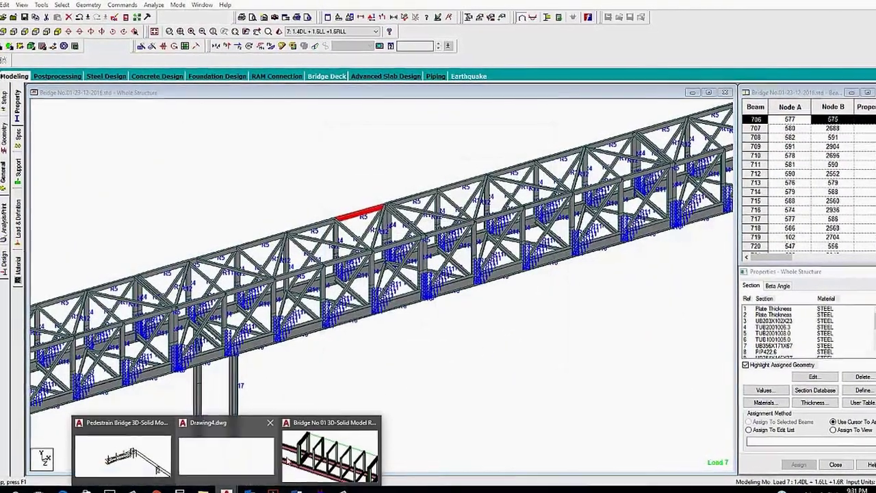
# Back in AutoCAD, move the UCS origin to a post top and set its Z direction.
pyautogui.moveTo(294, 489)
pyautogui.click(397, 466)
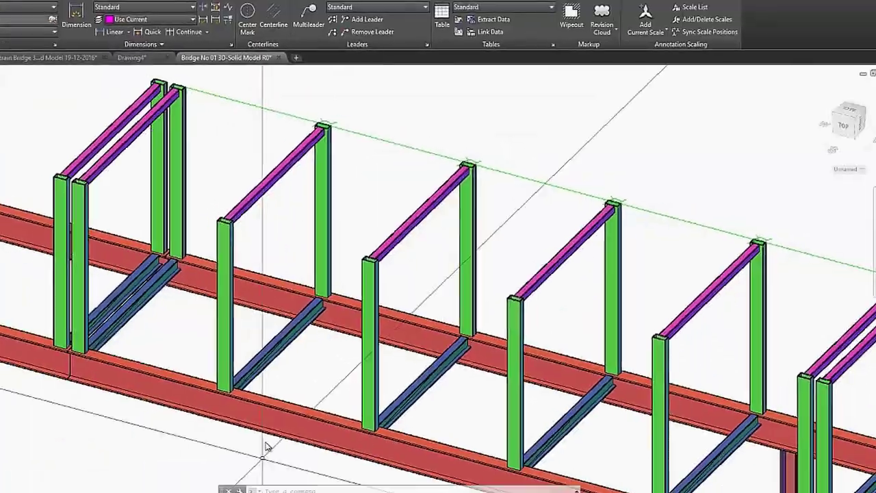
pyautogui.write('uc')
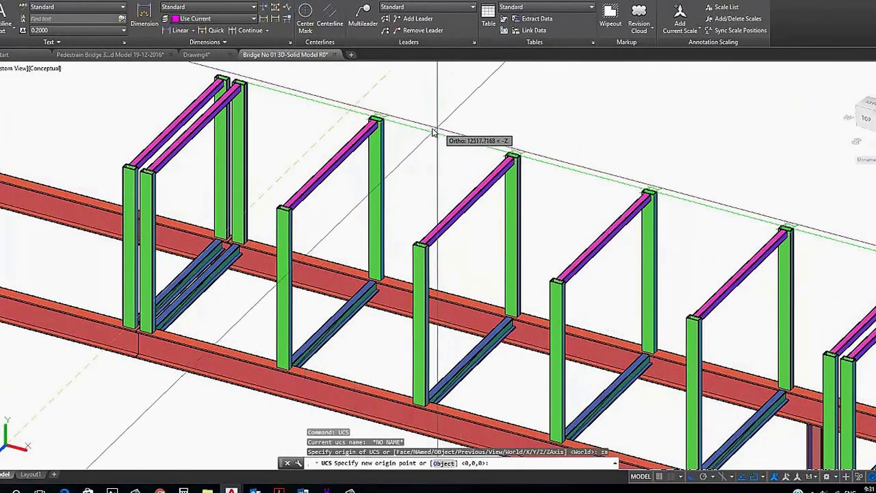
pyautogui.click(378, 120)
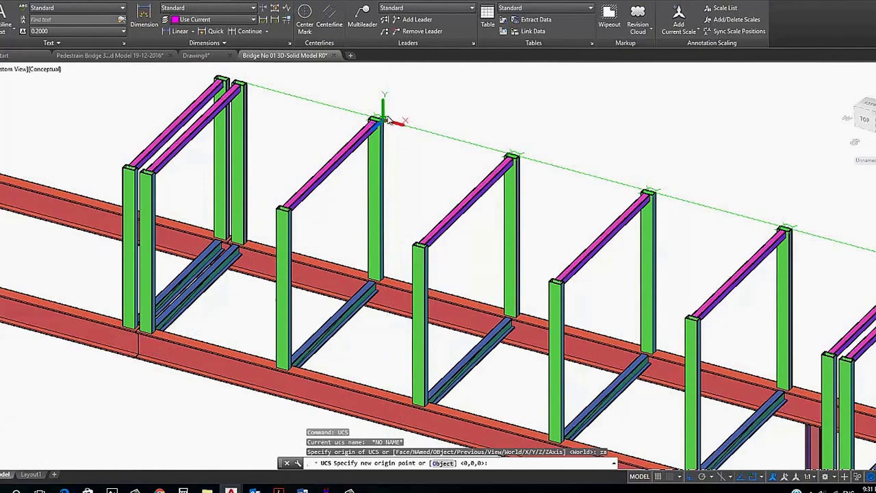
pyautogui.click(518, 135)
pyautogui.write('LA')
# Add a new layer, Layer1, in the Layer Properties Manager.
pyautogui.press('Return')
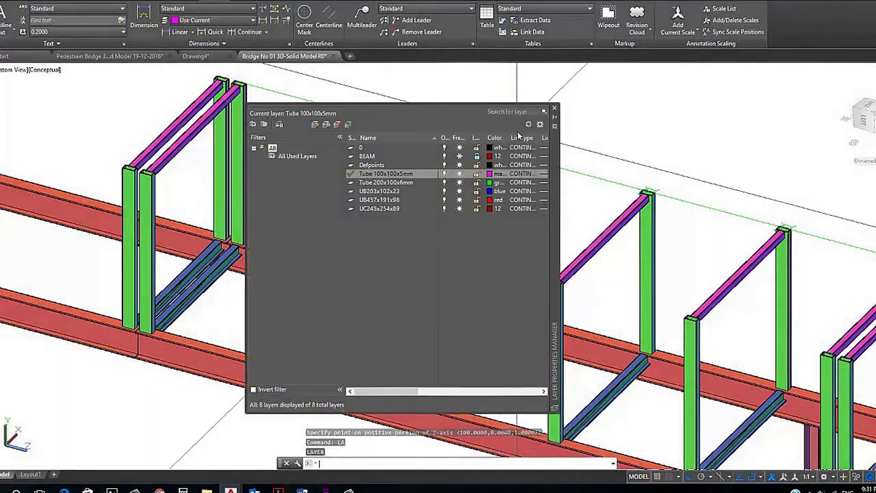
pyautogui.rightClick(401, 250)
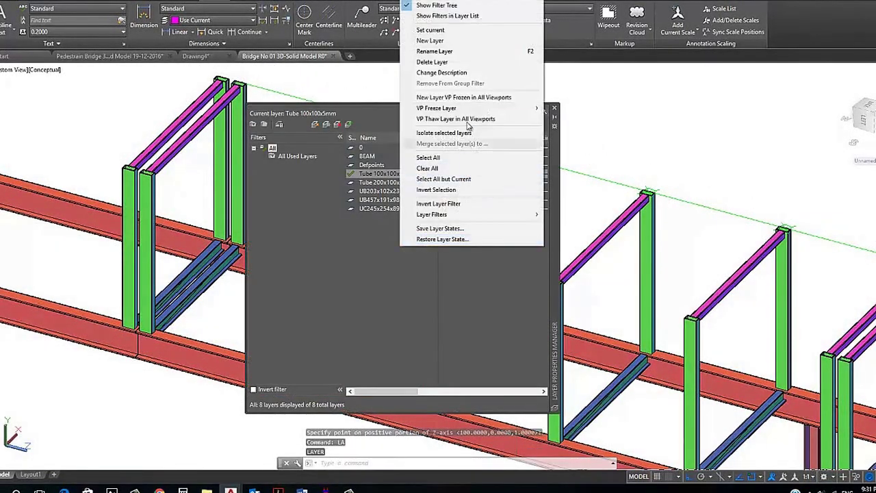
pyautogui.click(438, 40)
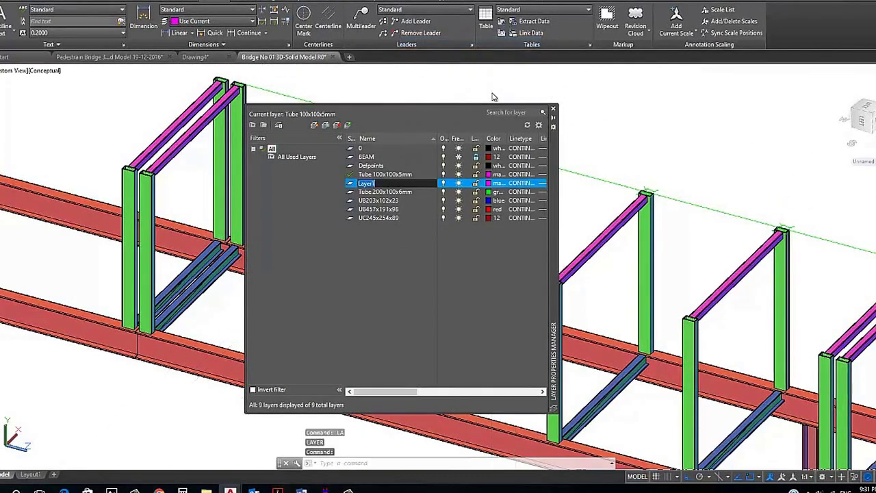
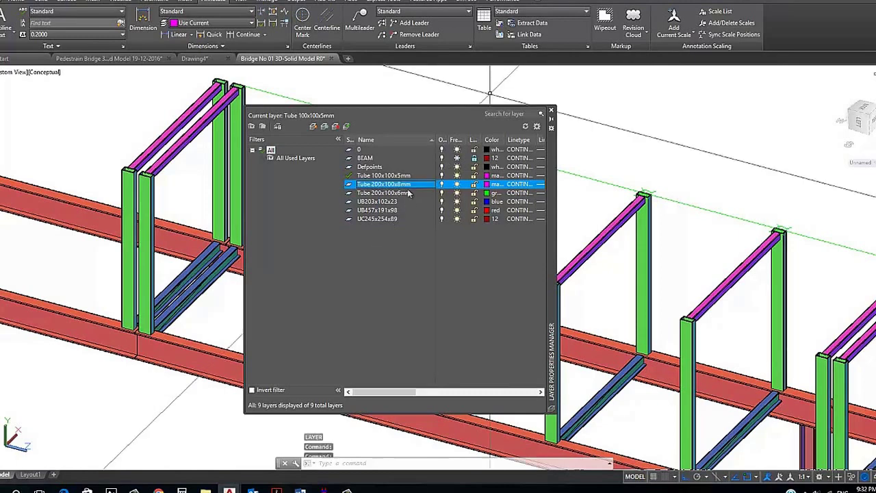
# Recolour the Tube 200x100x8mm layer cyan in Layer Properties and close the palette.
pyautogui.click(486, 186)
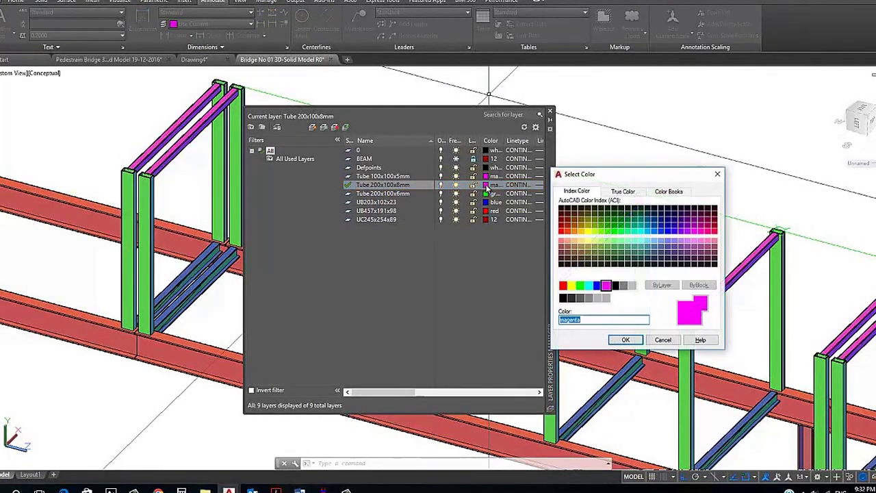
pyautogui.click(588, 286)
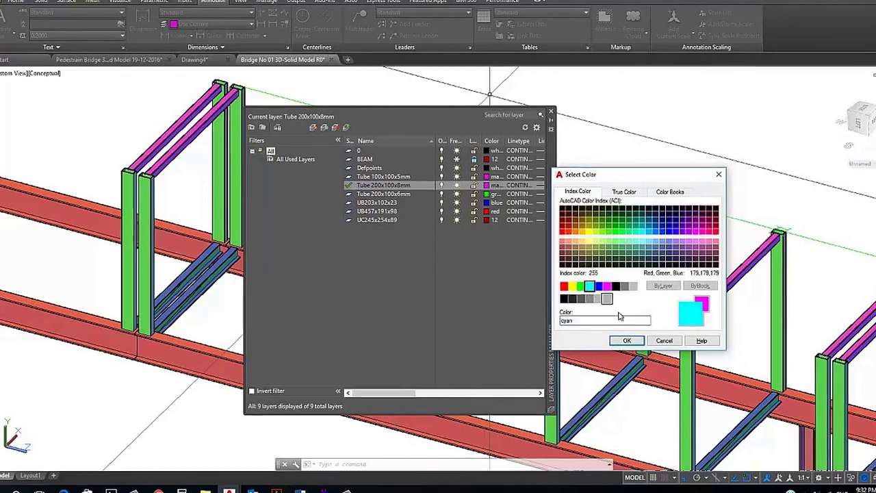
pyautogui.click(625, 339)
pyautogui.click(581, 110)
pyautogui.write('rec')
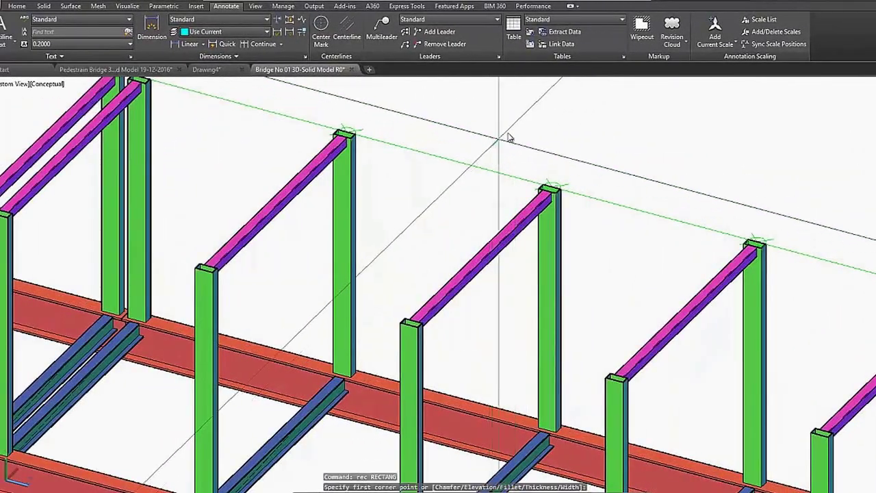
# Draw a 100 by 200 rectangle and offset it 8 inward.
pyautogui.click(508, 137)
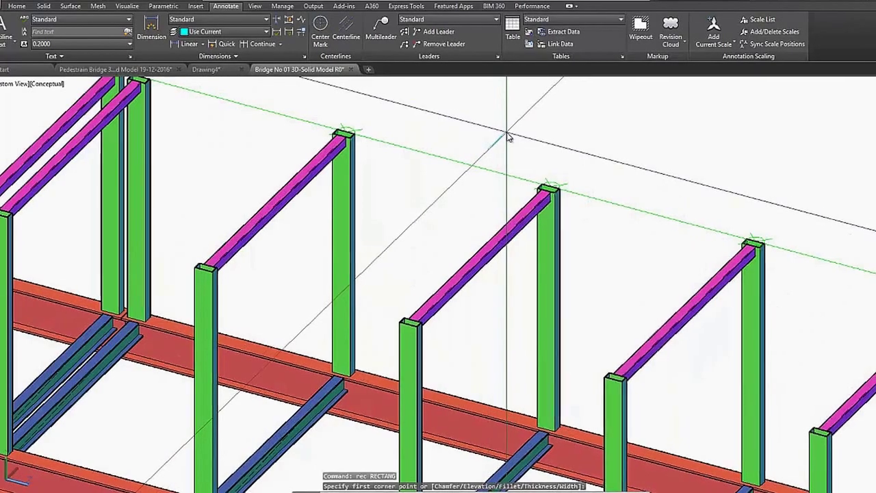
pyautogui.write('@100,200')
pyautogui.press('Return')
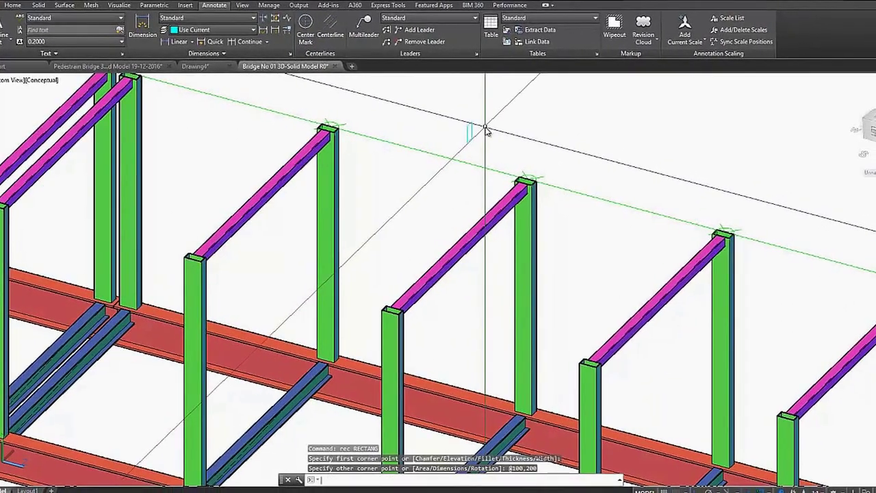
pyautogui.write('OFFSe')
pyautogui.press('Return')
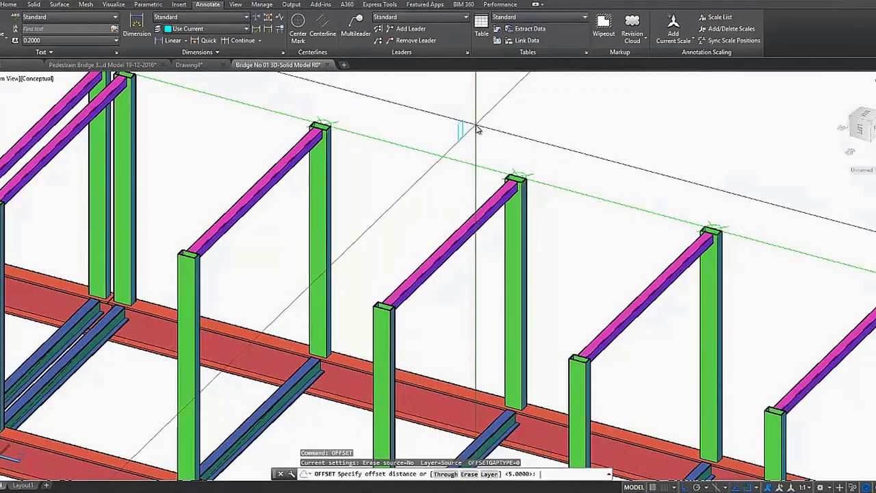
pyautogui.write('8')
pyautogui.press('Return')
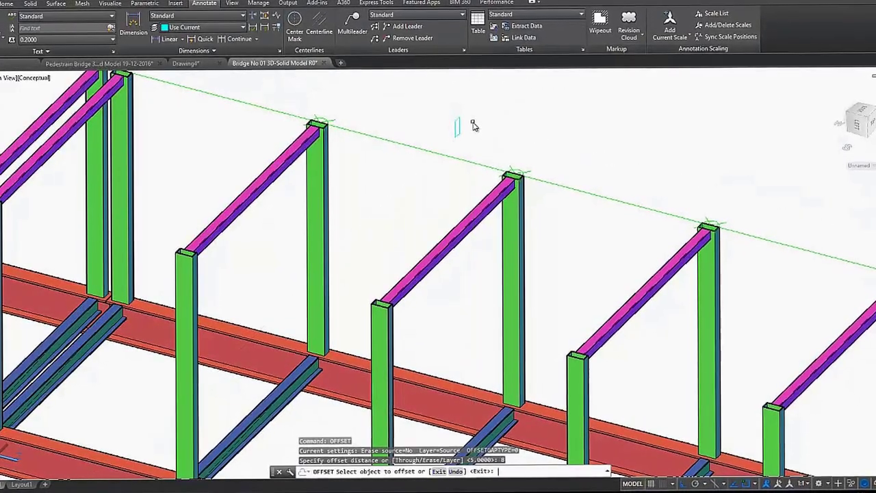
pyautogui.scroll(5, 469, 125)
pyautogui.scroll(3, 469, 125)
pyautogui.click(385, 99)
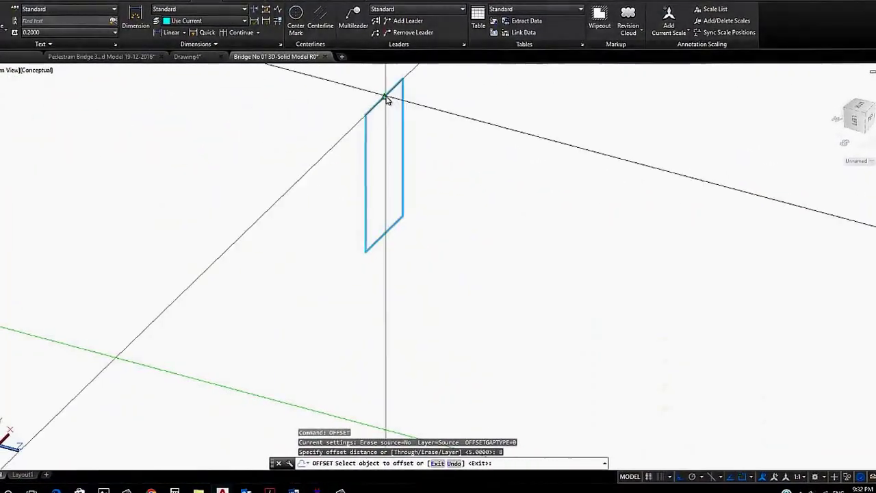
pyautogui.press('Escape')
pyautogui.write('p')
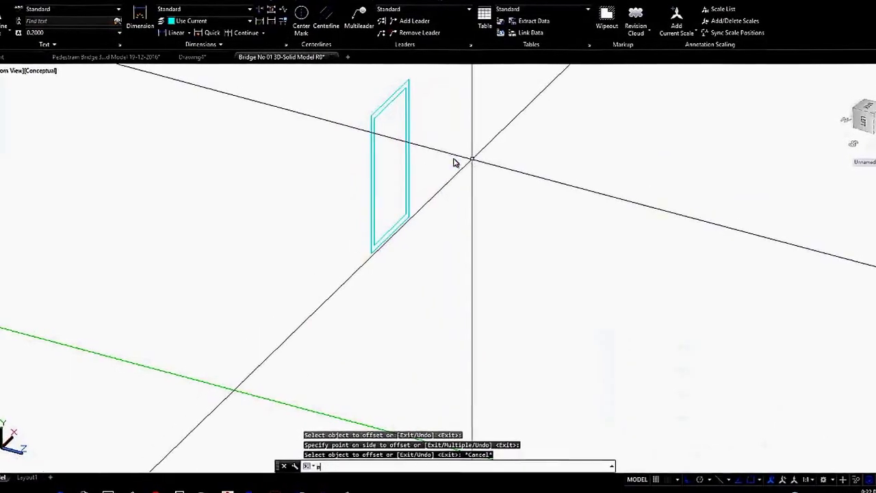
# Move both rectangles to the top corner of the end column.
pyautogui.press('Return')
pyautogui.click(403, 151)
pyautogui.click(380, 90)
pyautogui.press('Return')
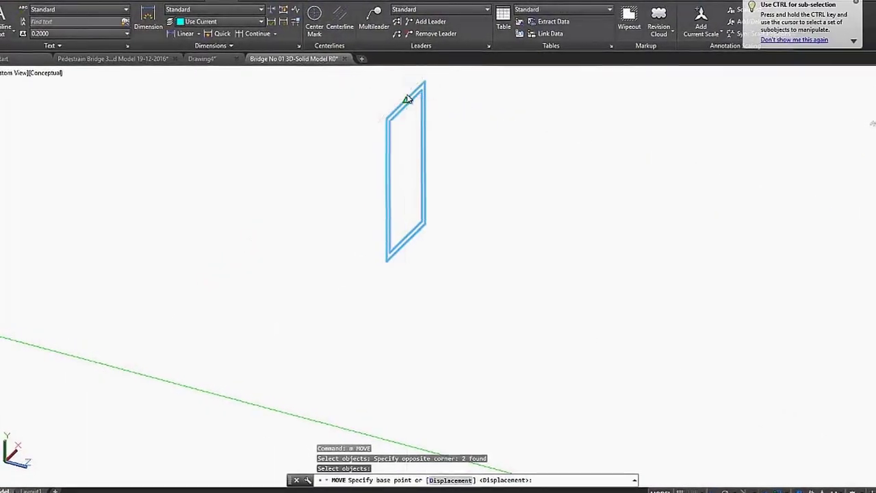
pyautogui.click(407, 99)
pyautogui.scroll(-5, 573, 215)
pyautogui.scroll(-2, 509, 221)
pyautogui.scroll(3, 573, 231)
pyautogui.scroll(3, 333, 176)
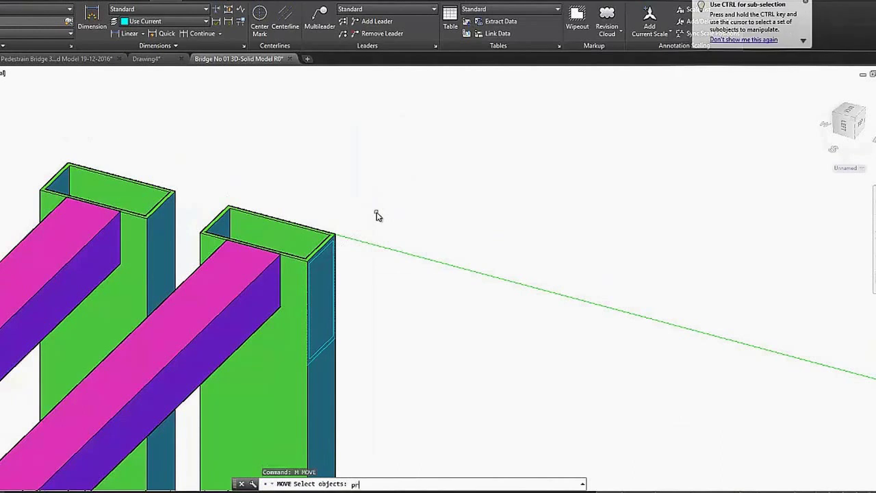
pyautogui.scroll(2, 338, 344)
pyautogui.press('Return')
pyautogui.click(321, 350)
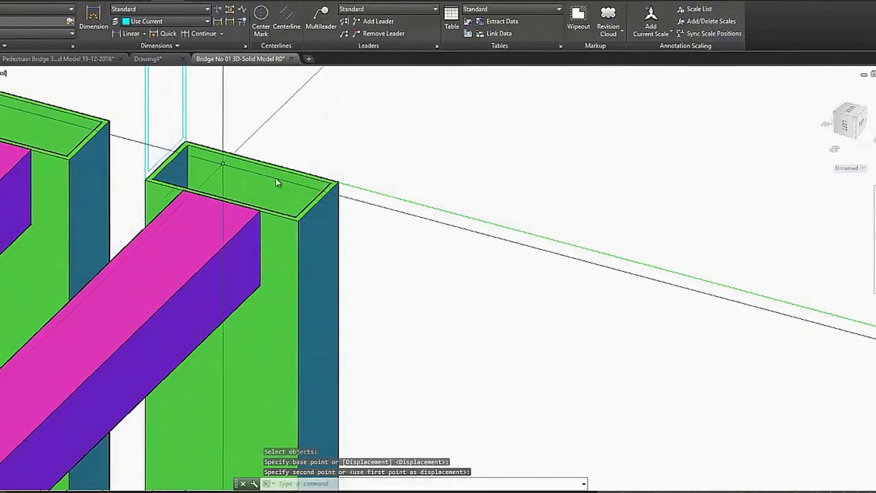
pyautogui.scroll(-2, 277, 182)
# Extrude both rectangles 12000 along the bridge.
pyautogui.write('xt')
pyautogui.press('Return')
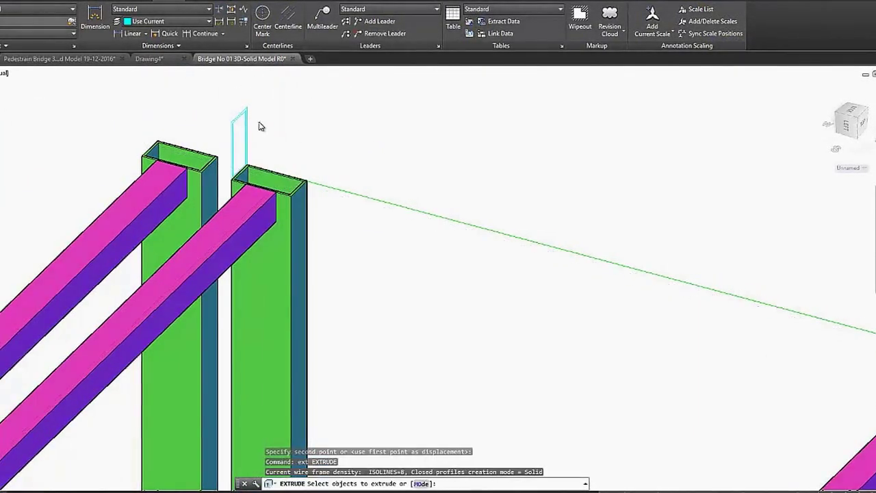
pyautogui.moveTo(258, 125); pyautogui.dragTo(231, 107)
pyautogui.scroll(-3, 201, 125)
pyautogui.press('Return')
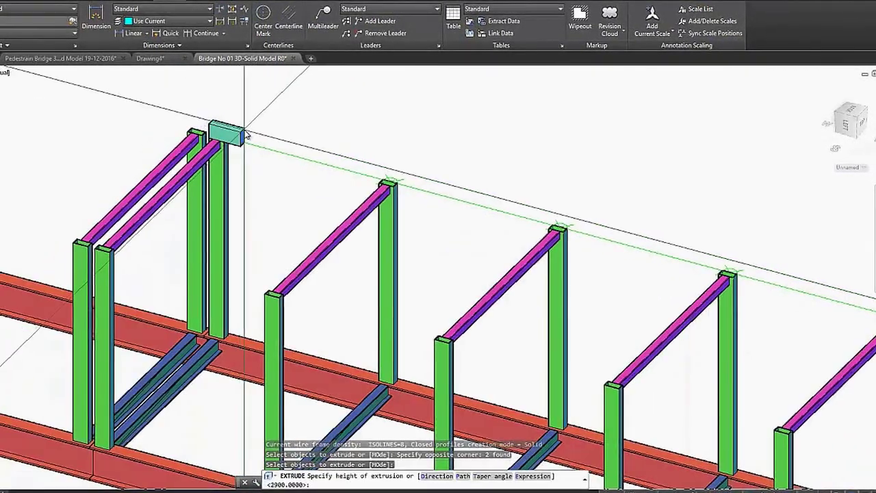
pyautogui.scroll(-2, 219, 130)
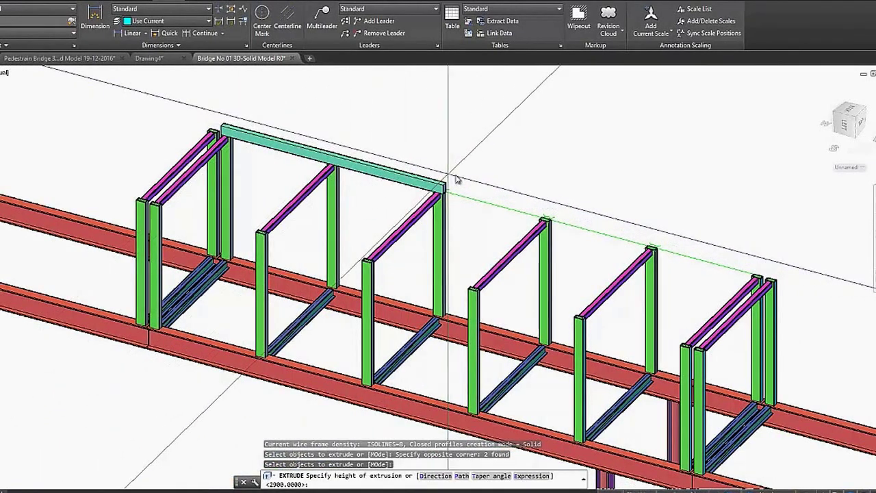
pyautogui.write('12')
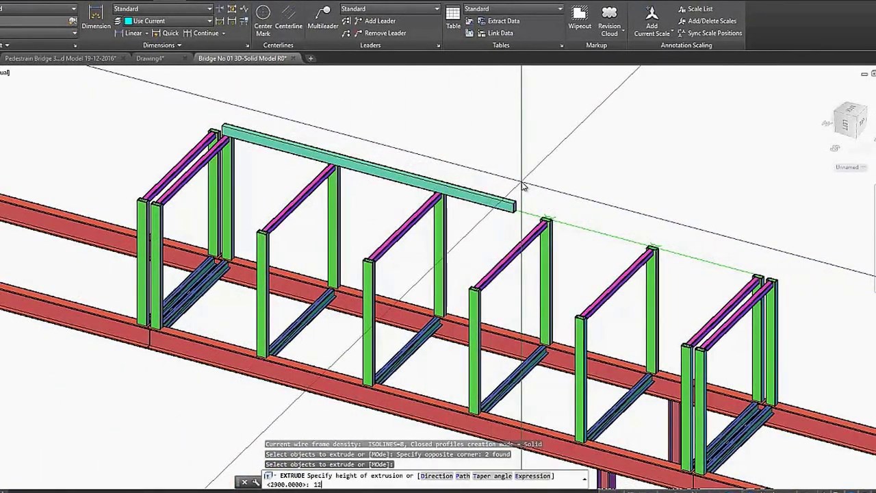
pyautogui.write('000')
pyautogui.press('Return')
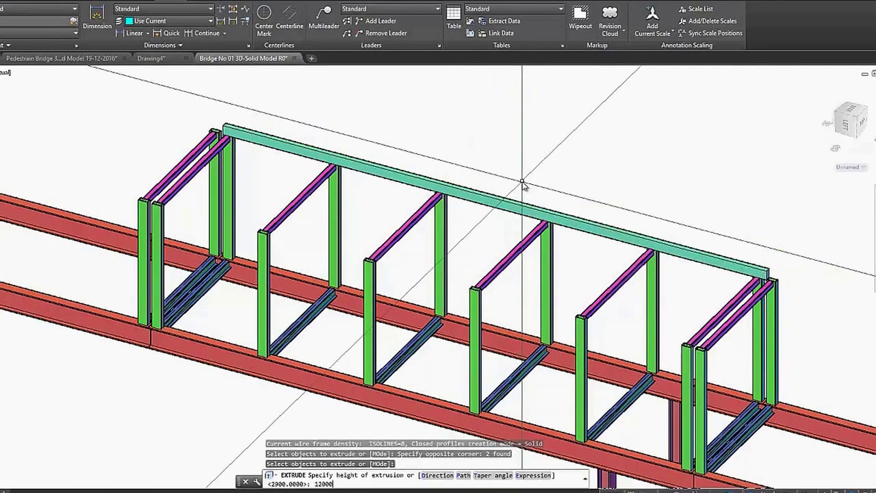
# Subtract the inner solid from the outer tube to hollow the top rail.
pyautogui.scroll(3, 778, 266)
pyautogui.scroll(2, 762, 281)
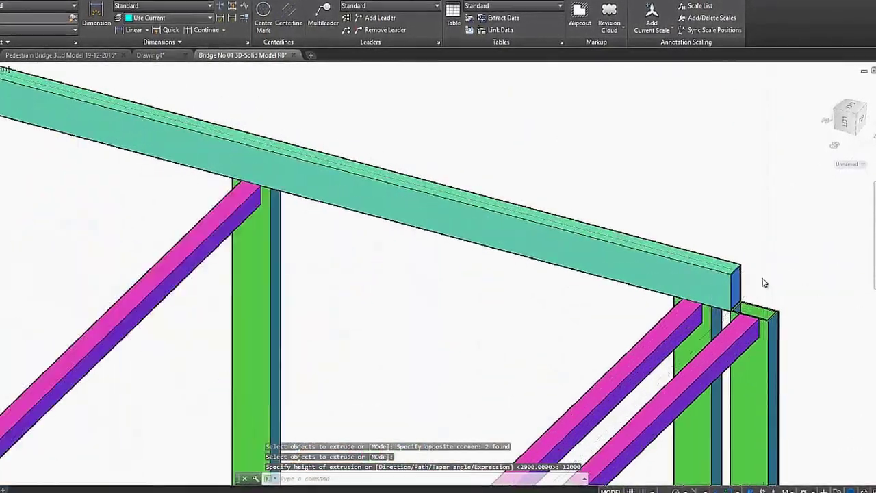
pyautogui.scroll(2, 758, 271)
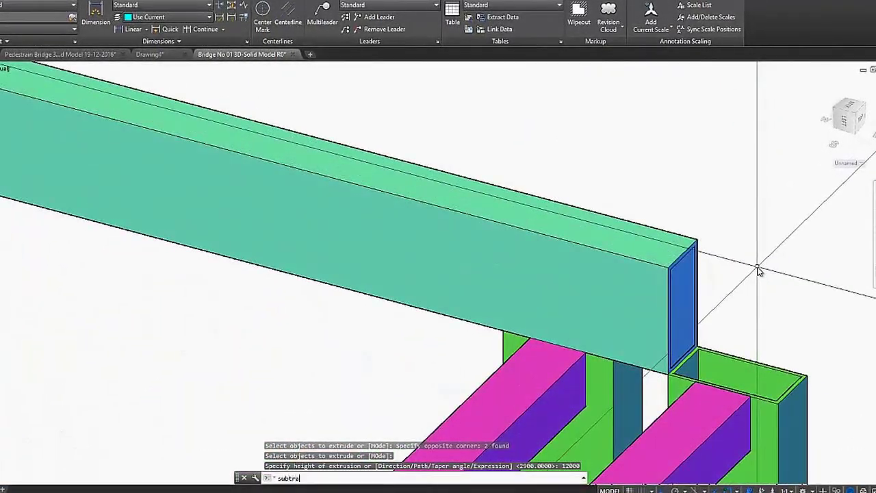
pyautogui.scroll(2, 715, 246)
pyautogui.scroll(2, 682, 264)
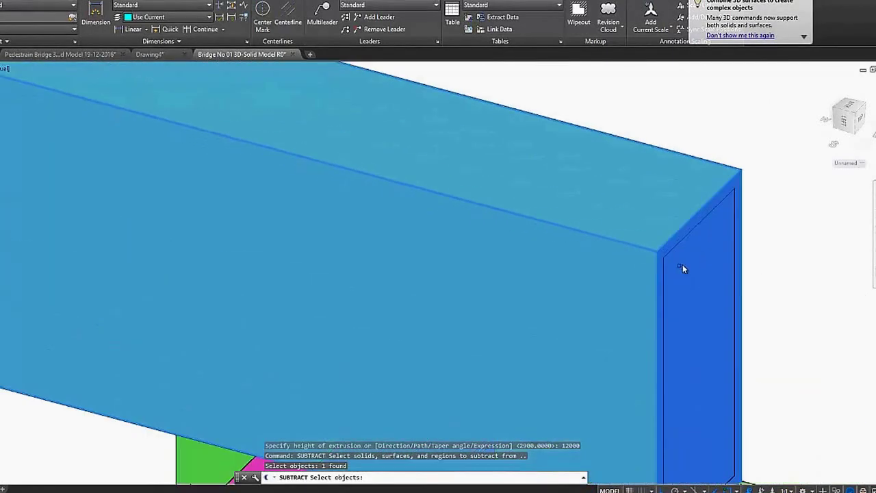
pyautogui.click(687, 248)
pyautogui.press('Return')
pyautogui.press('Return')
pyautogui.scroll(-2, 657, 185)
pyautogui.scroll(-3, 658, 185)
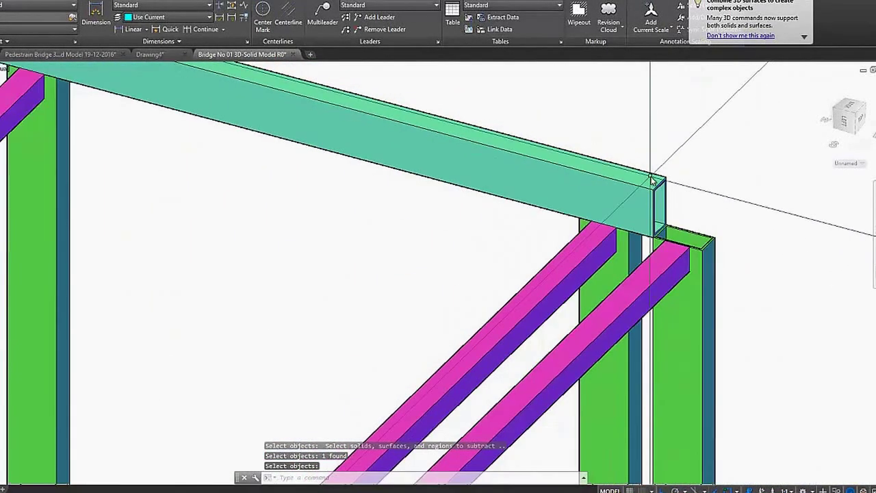
pyautogui.scroll(-1, 658, 182)
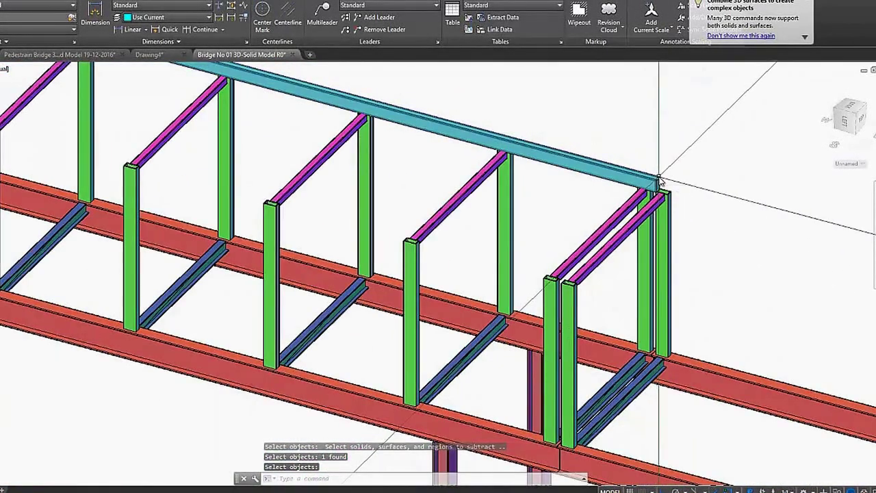
pyautogui.scroll(3, 658, 179)
pyautogui.scroll(-2, 684, 217)
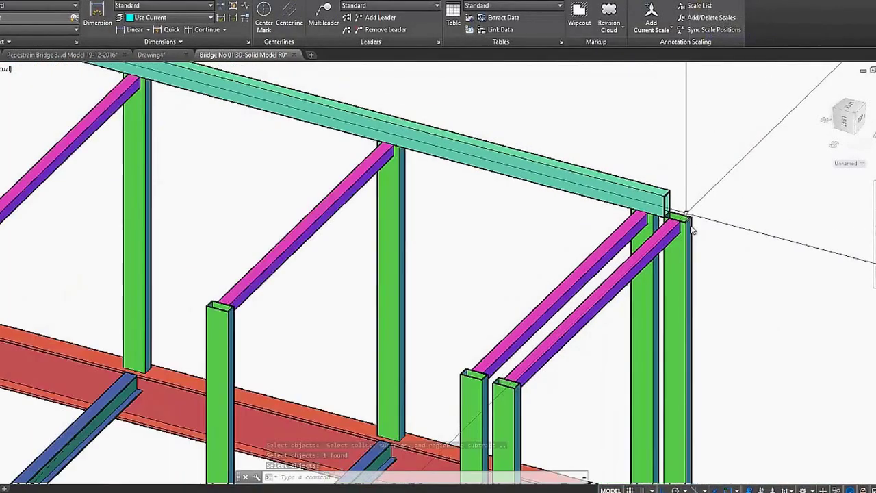
pyautogui.scroll(-2, 525, 215)
pyautogui.scroll(3, 401, 148)
pyautogui.scroll(2, 398, 146)
pyautogui.scroll(-1, 396, 144)
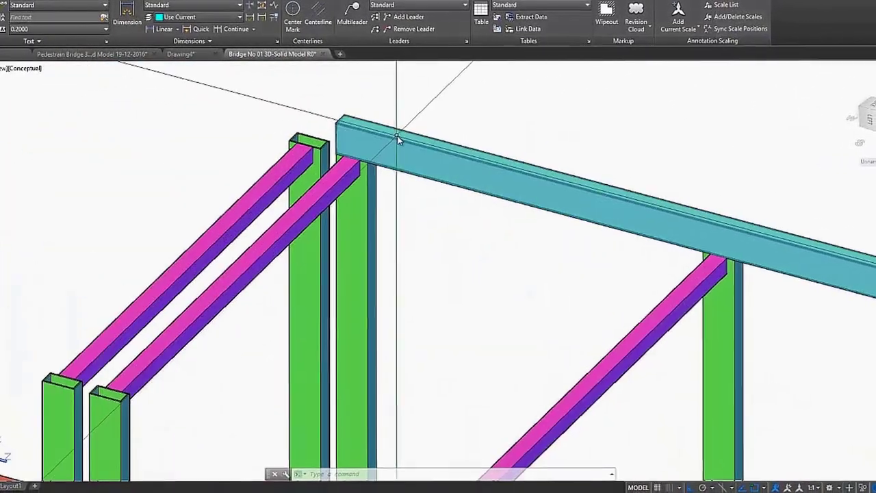
pyautogui.scroll(-2, 395, 135)
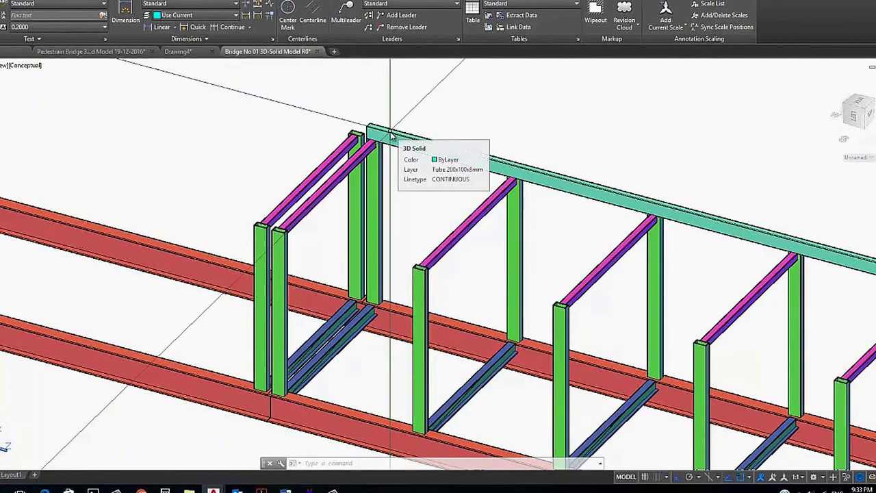
# Begin moving the cyan top beam, then cancel the move.
pyautogui.write('m')
pyautogui.press('Return')
pyautogui.click(393, 136)
pyautogui.scroll(3, 387, 137)
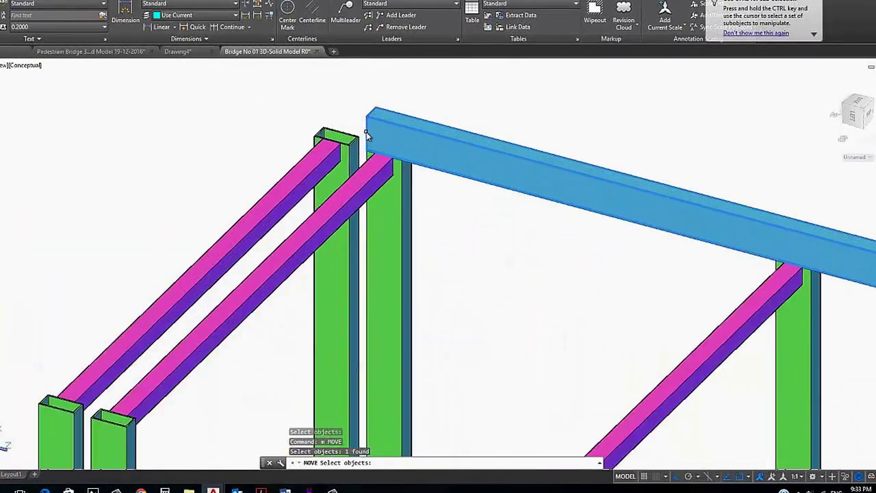
pyautogui.scroll(3, 366, 132)
pyautogui.press('Escape')
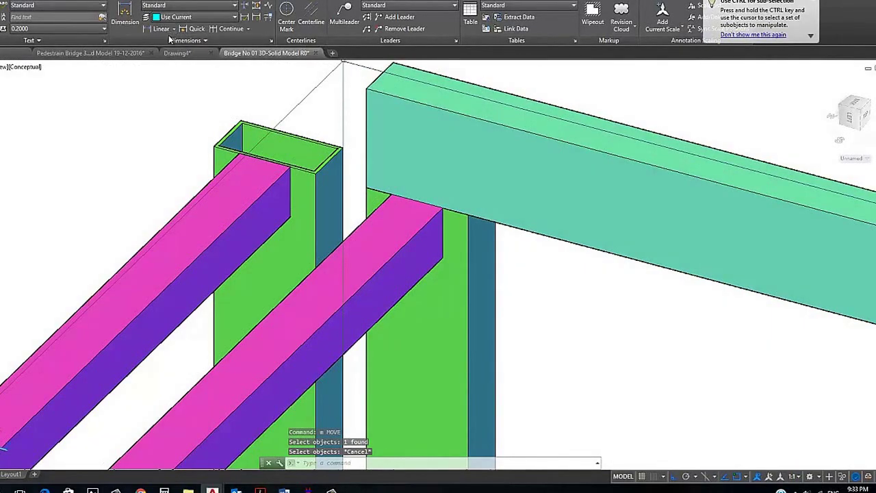
pyautogui.write('UCS')
# Reset the UCS to world and pick two points for a linear dimension.
pyautogui.press('Return')
pyautogui.press('Return')
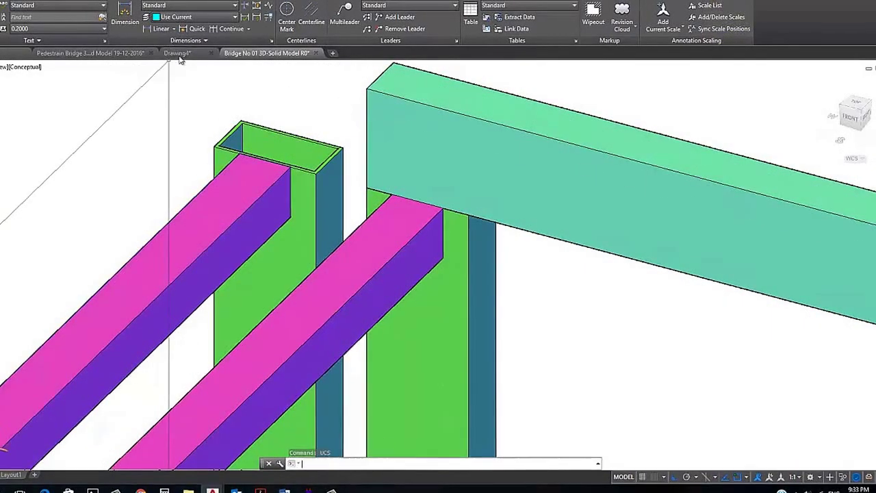
pyautogui.click(349, 150)
pyautogui.scroll(-3, 355, 149)
pyautogui.scroll(-3, 376, 165)
pyautogui.scroll(-5, 390, 178)
pyautogui.click(404, 164)
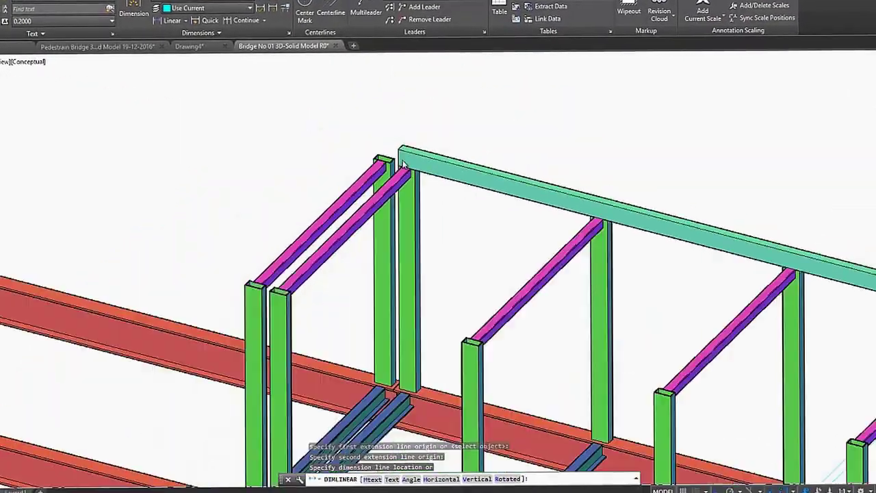
pyautogui.scroll(-6, 404, 165)
pyautogui.scroll(8, 274, 298)
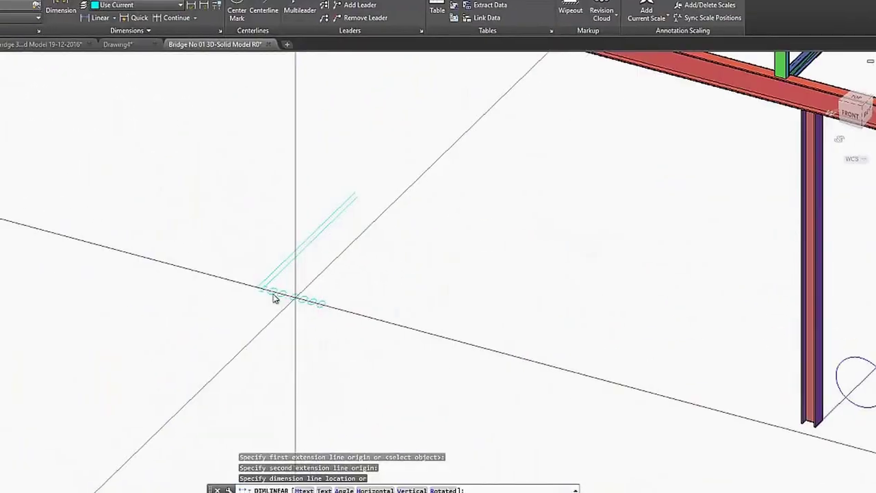
pyautogui.scroll(-5, 349, 293)
pyautogui.scroll(-3, 381, 290)
# Cancel the dimension and select the cyan top rail beam with MOVE.
pyautogui.press('Escape')
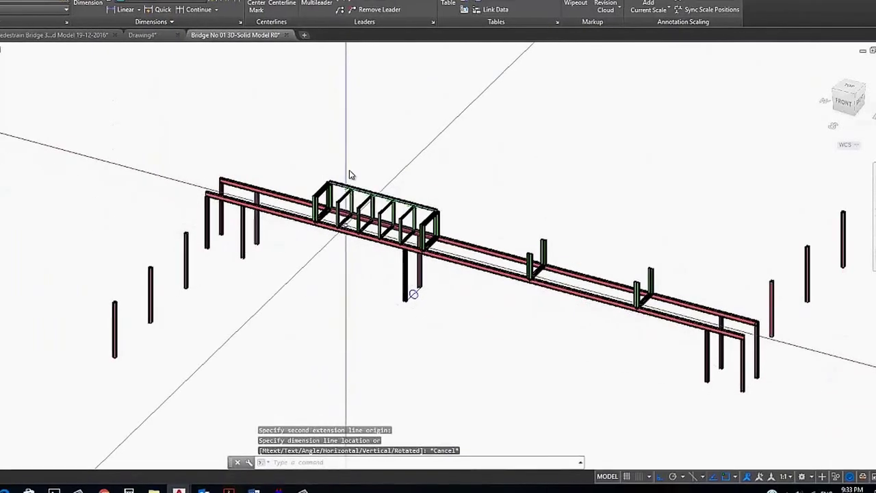
pyautogui.write('m')
pyautogui.press('Return')
pyautogui.scroll(5, 348, 178)
pyautogui.click(326, 230)
pyautogui.scroll(4, 330, 209)
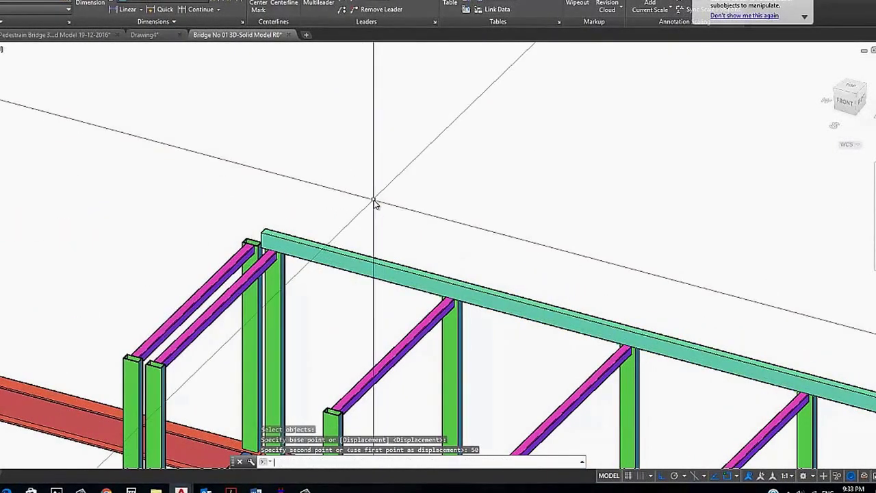
# Finish moving the cyan top rail by 50 and begin a copy of it.
pyautogui.press('Return')
pyautogui.write('co')
pyautogui.press('Return')
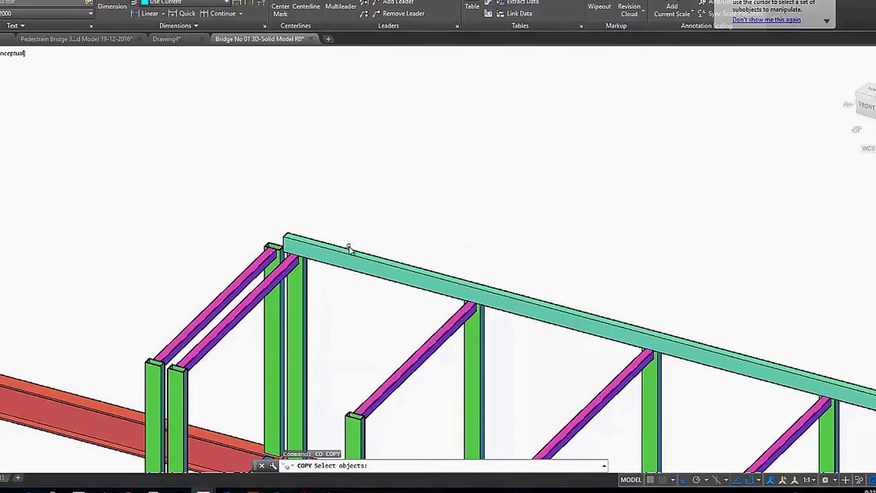
pyautogui.click(344, 253)
pyautogui.press('Return')
pyautogui.scroll(-5, 383, 148)
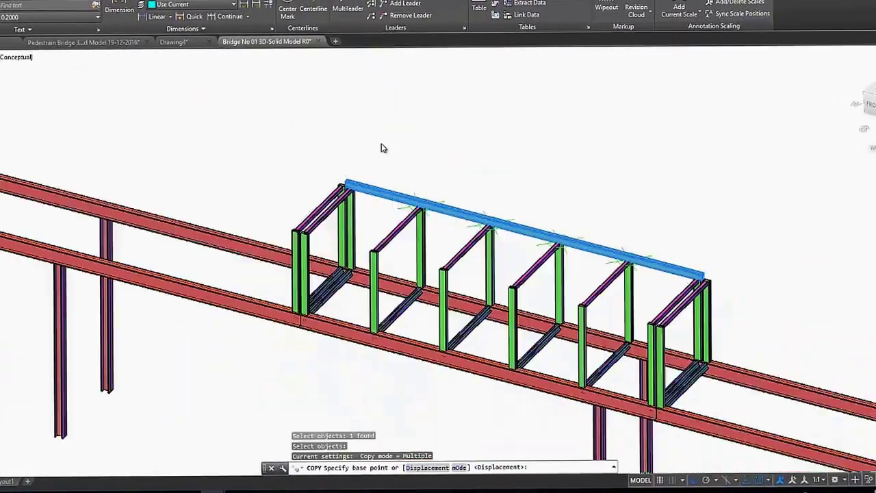
pyautogui.scroll(-3, 383, 148)
pyautogui.scroll(5, 525, 395)
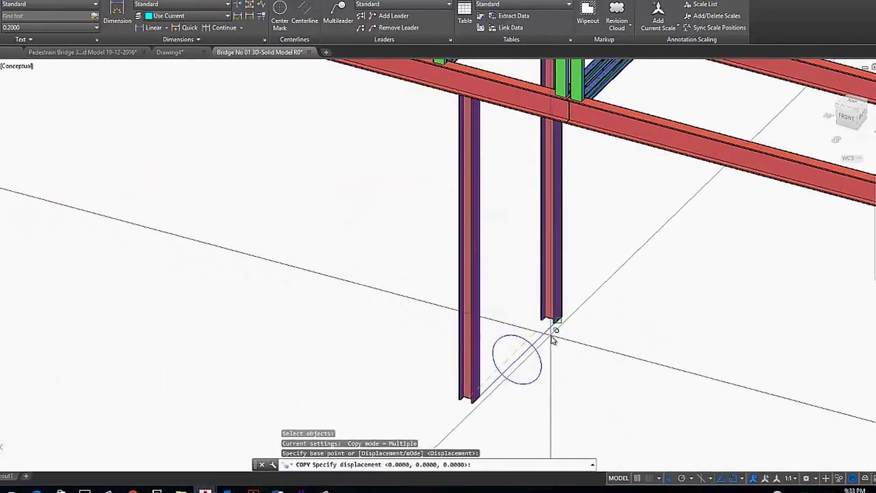
pyautogui.press('Return')
pyautogui.press('Return')
# Copy the top rail from the column base to the opposite side and select the magenta braces.
pyautogui.scroll(-5, 554, 369)
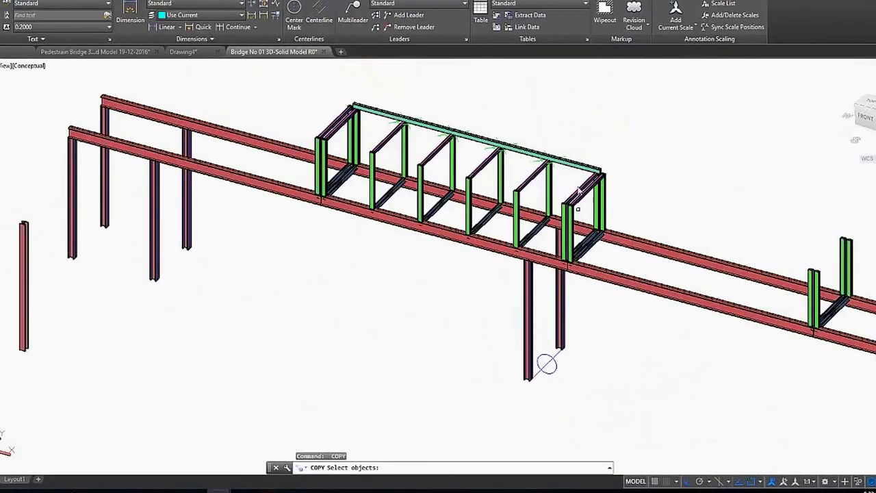
pyautogui.click(614, 180)
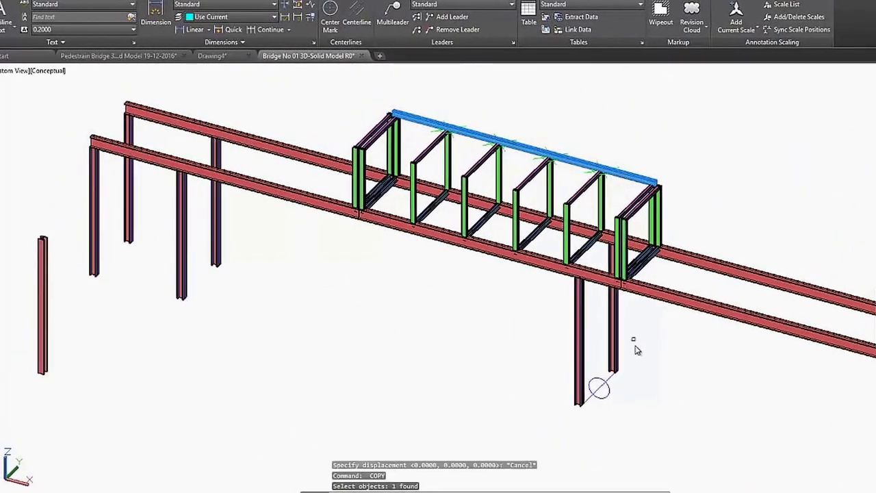
pyautogui.scroll(5, 634, 346)
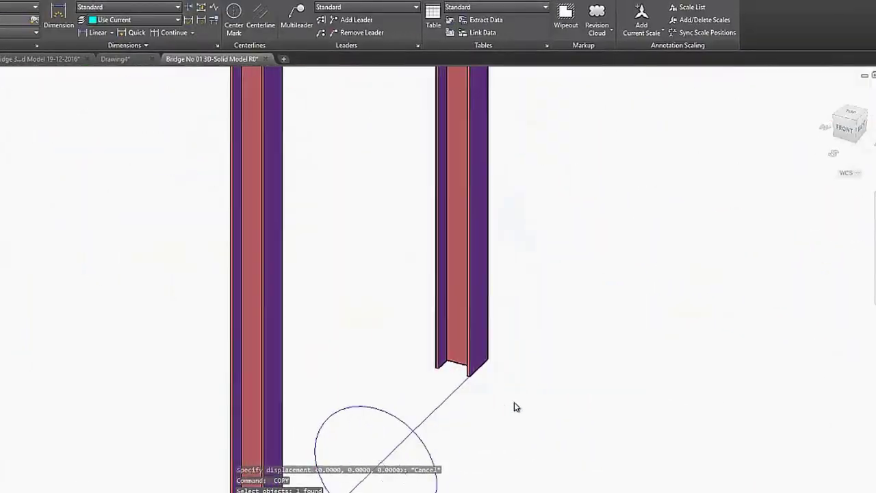
pyautogui.click(470, 381)
pyautogui.scroll(-5, 474, 358)
pyautogui.scroll(5, 430, 410)
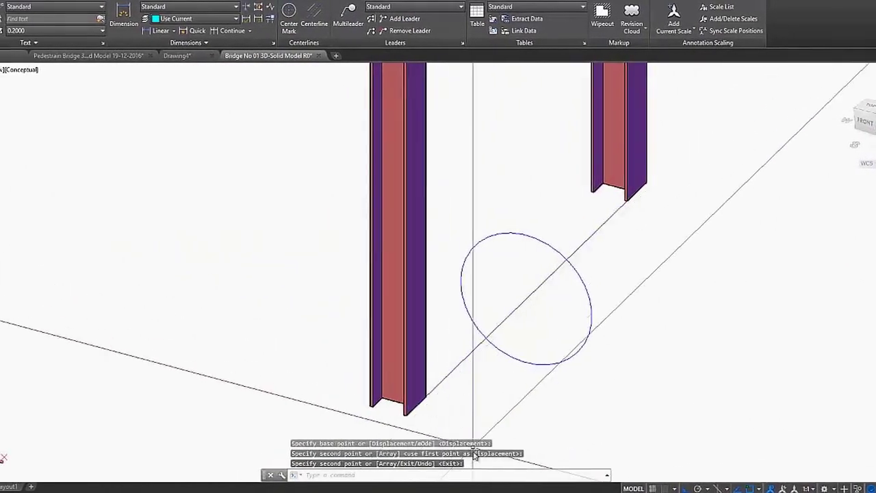
pyautogui.scroll(-2, 475, 424)
pyautogui.scroll(-3, 482, 390)
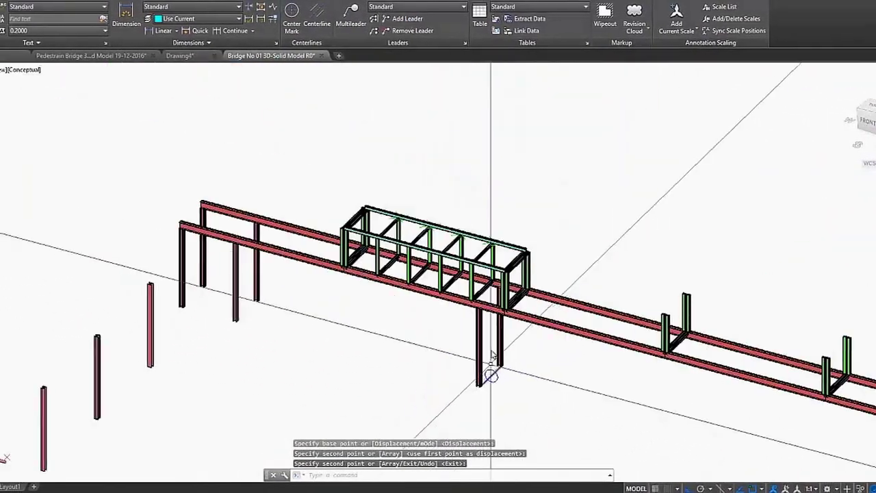
pyautogui.scroll(1, 503, 411)
pyautogui.scroll(4, 457, 248)
pyautogui.scroll(2, 426, 226)
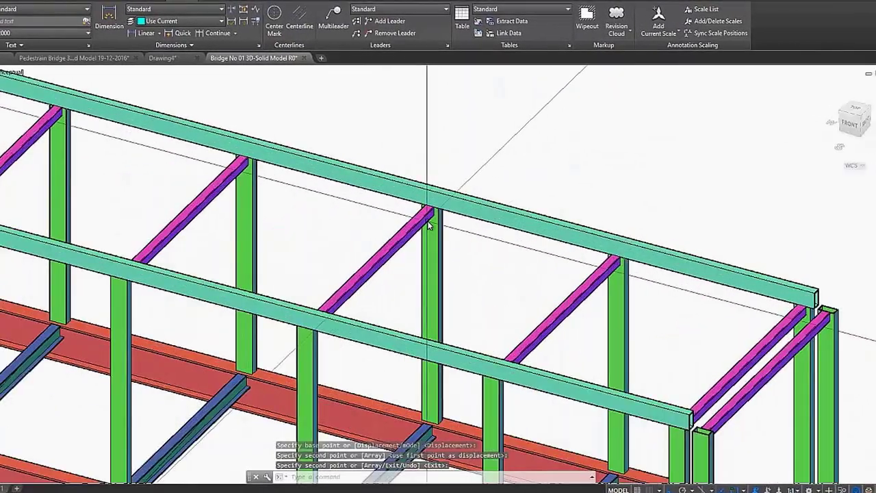
pyautogui.scroll(2, 427, 221)
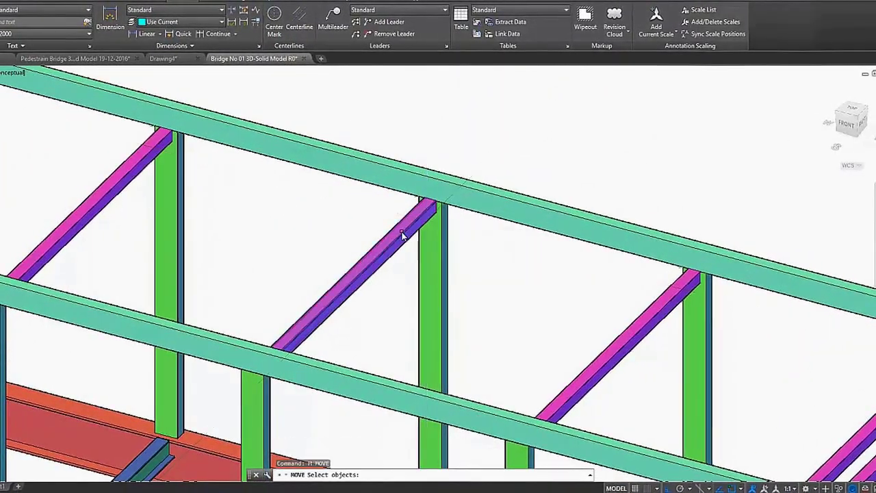
pyautogui.click(618, 340)
pyautogui.scroll(-4, 555, 282)
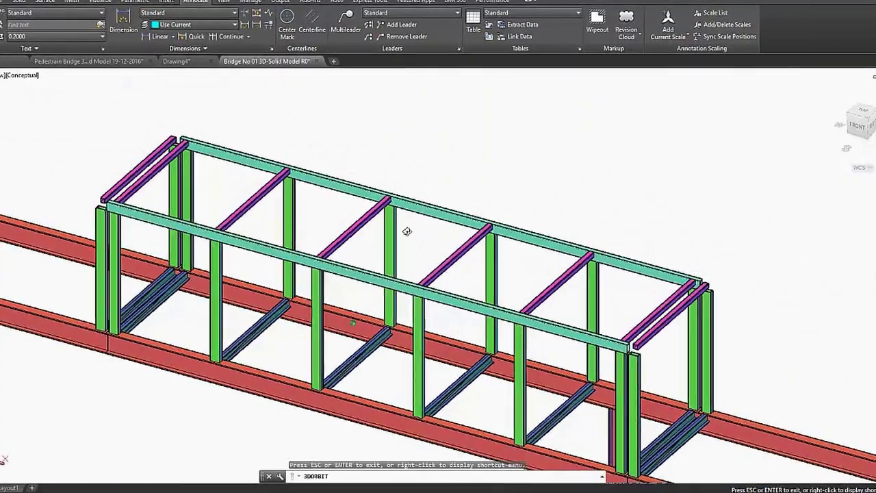
# Orbit the model to check the magenta braces resting on the cyan rails.
pyautogui.moveTo(406, 232)
pyautogui.mouseDown()
pyautogui.moveTo(373, 184)
pyautogui.moveTo(443, 234)
pyautogui.mouseUp()
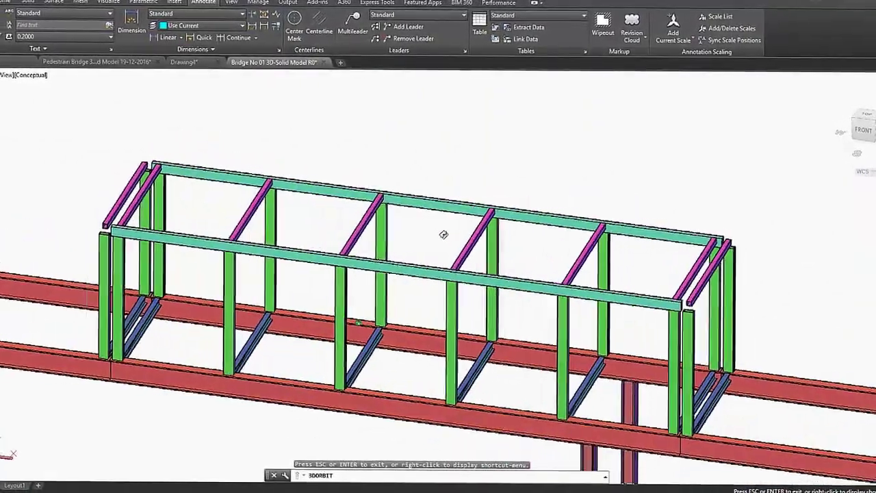
pyautogui.scroll(3, 240, 186)
pyautogui.scroll(2, 217, 180)
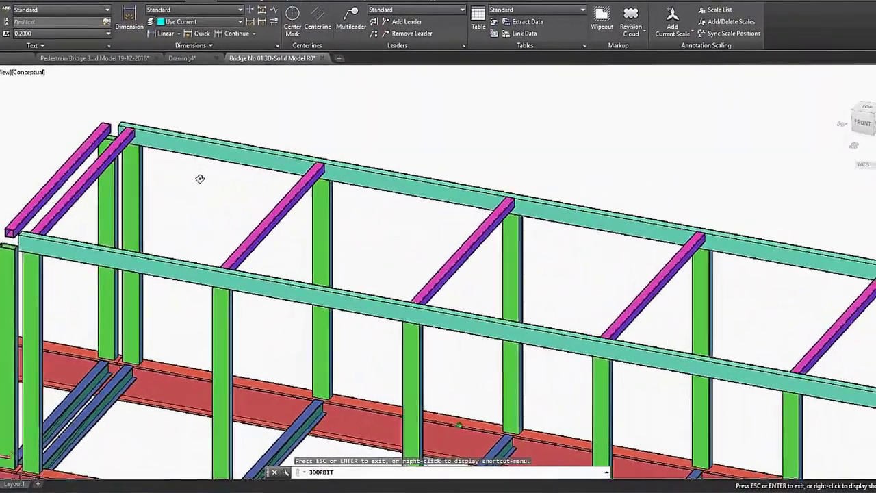
pyautogui.scroll(-2, 199, 178)
pyautogui.scroll(-2, 205, 185)
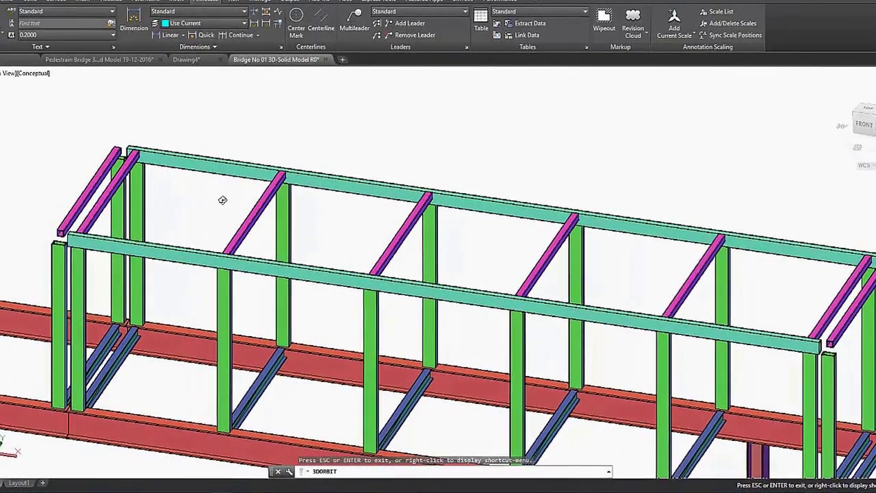
pyautogui.moveTo(230, 198)
pyautogui.mouseDown()
pyautogui.moveTo(286, 195)
pyautogui.moveTo(226, 216)
pyautogui.mouseUp()
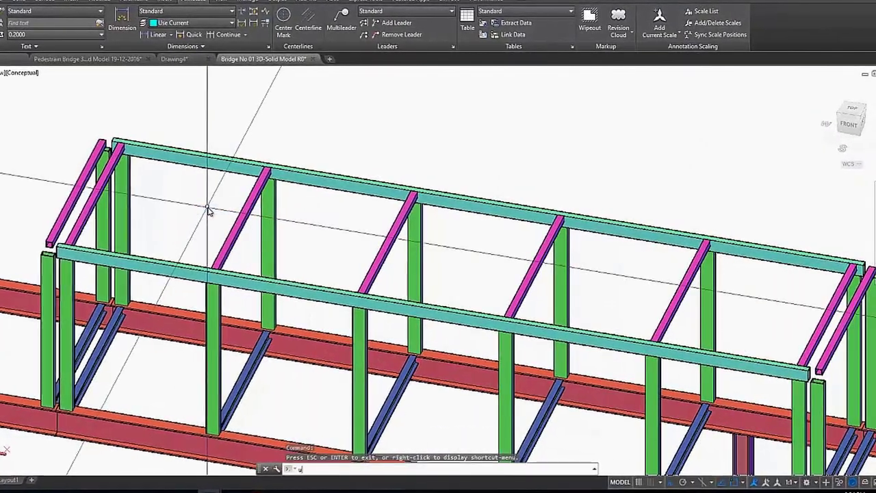
# Orbit the bridge frames to a new angle while defining the UCS at the post base.
pyautogui.scroll(3, 143, 279)
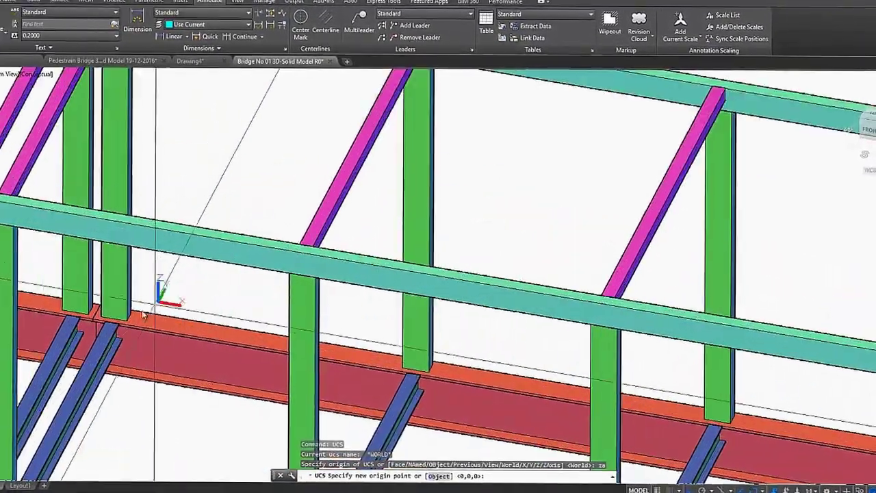
pyautogui.scroll(3, 141, 322)
pyautogui.scroll(2, 127, 332)
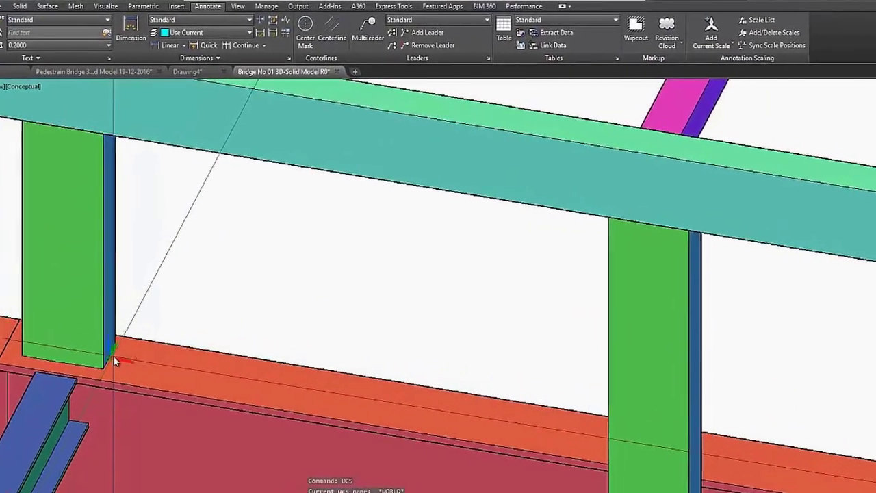
pyautogui.scroll(-2, 110, 365)
pyautogui.scroll(-3, 106, 370)
pyautogui.scroll(-2, 221, 381)
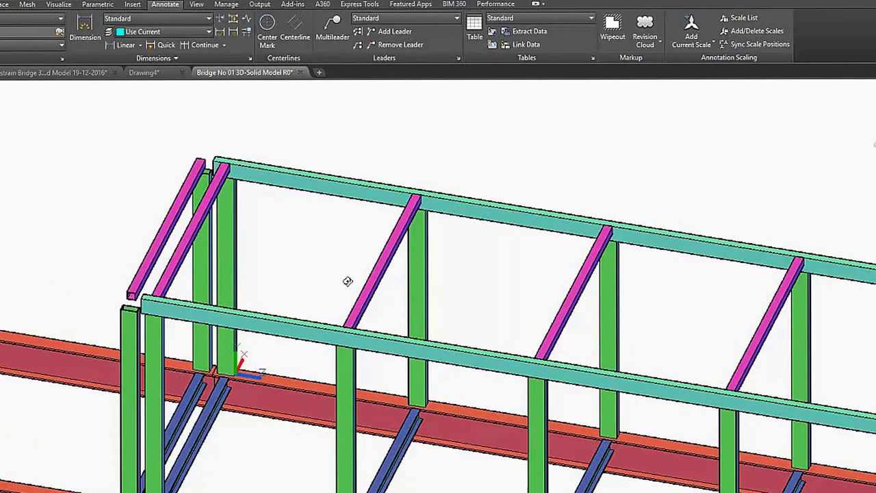
pyautogui.moveTo(347, 281)
pyautogui.keyDown('shift'); pyautogui.mouseDown(button='middle')
pyautogui.moveTo(398, 276)
pyautogui.moveTo(459, 192)
pyautogui.moveTo(374, 203)
pyautogui.mouseUp(button='middle'); pyautogui.keyUp('shift')
pyautogui.rightClick(374, 202)
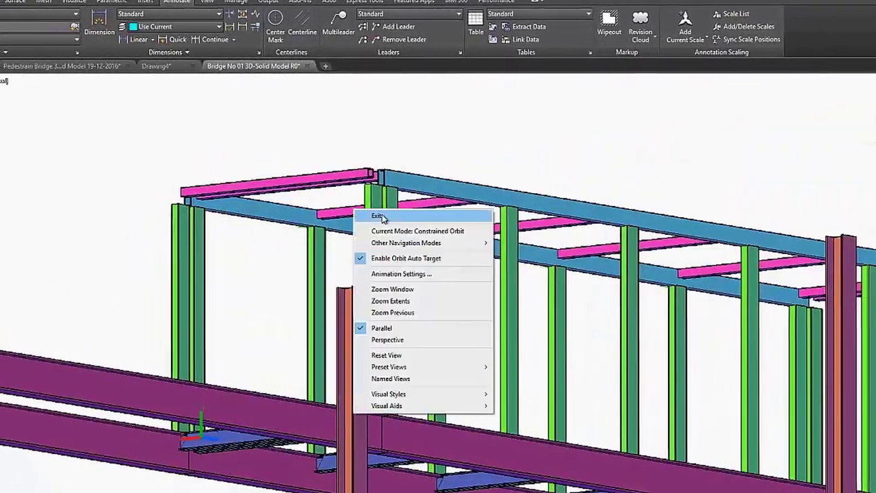
pyautogui.click(387, 220)
# Orbit to view the magenta beam and green railings from the side, then exit orbit.
pyautogui.scroll(5, 332, 205)
pyautogui.scroll(2, 361, 180)
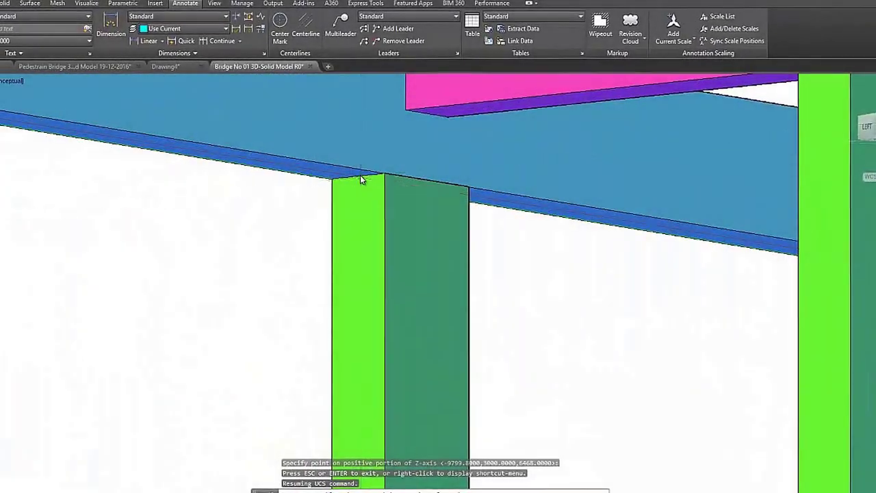
pyautogui.scroll(4, 360, 178)
pyautogui.scroll(4, 351, 171)
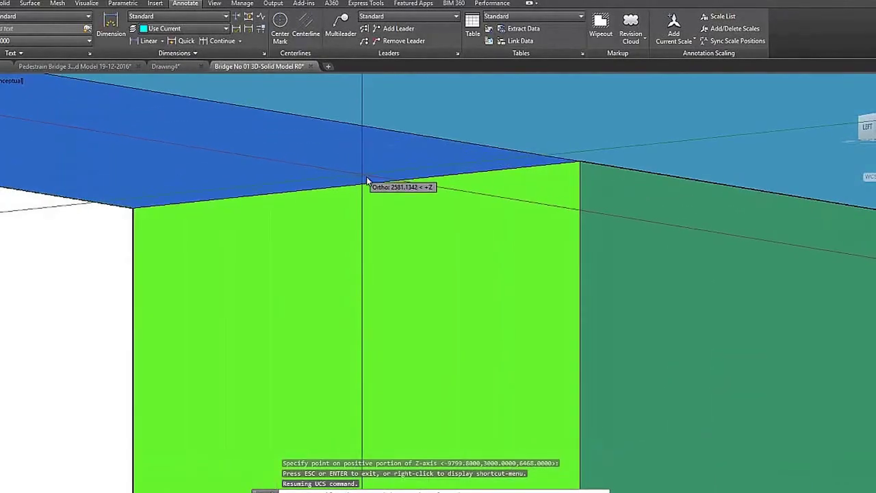
pyautogui.scroll(-10, 327, 155)
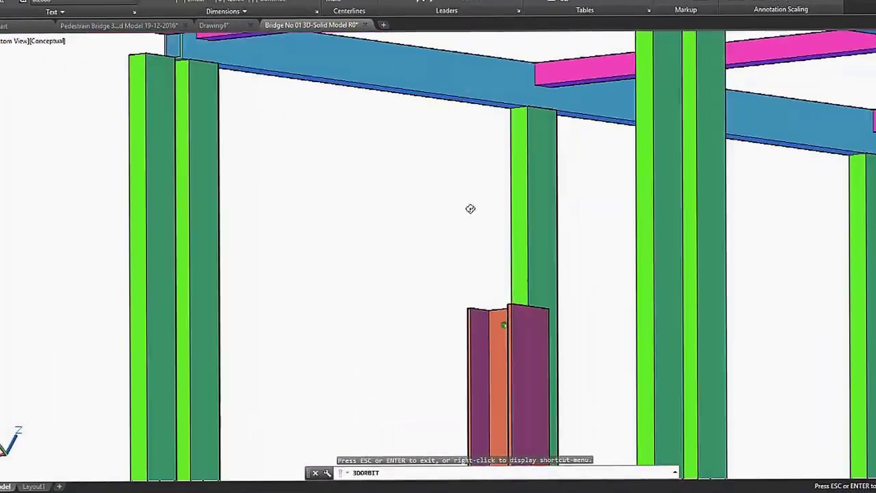
pyautogui.keyDown('shift'); pyautogui.moveTo(470, 207); pyautogui.dragTo(361, 215, button='middle'); pyautogui.keyUp('shift')
pyautogui.scroll(-3, 394, 196)
pyautogui.scroll(-3, 406, 214)
pyautogui.moveTo(405, 215)
pyautogui.mouseDown()
pyautogui.moveTo(411, 228)
pyautogui.moveTo(510, 307)
pyautogui.moveTo(499, 288)
pyautogui.moveTo(426, 297)
pyautogui.mouseUp()
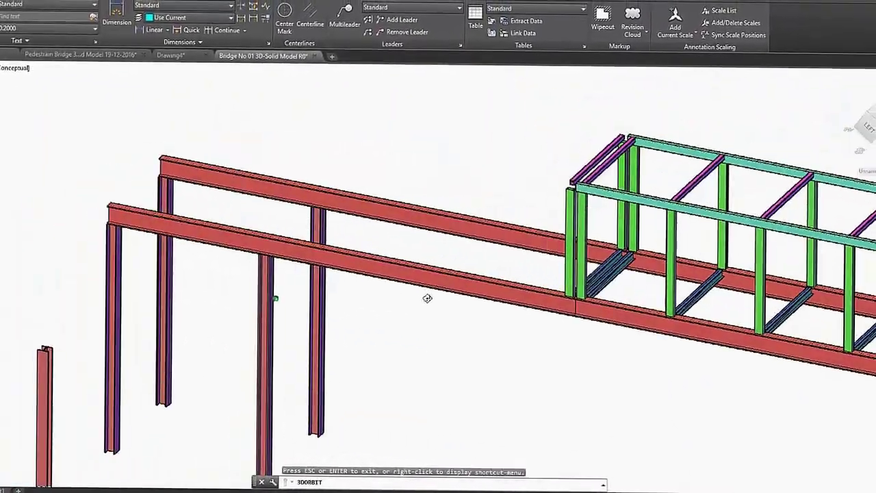
pyautogui.rightClick(479, 232)
pyautogui.click(520, 232)
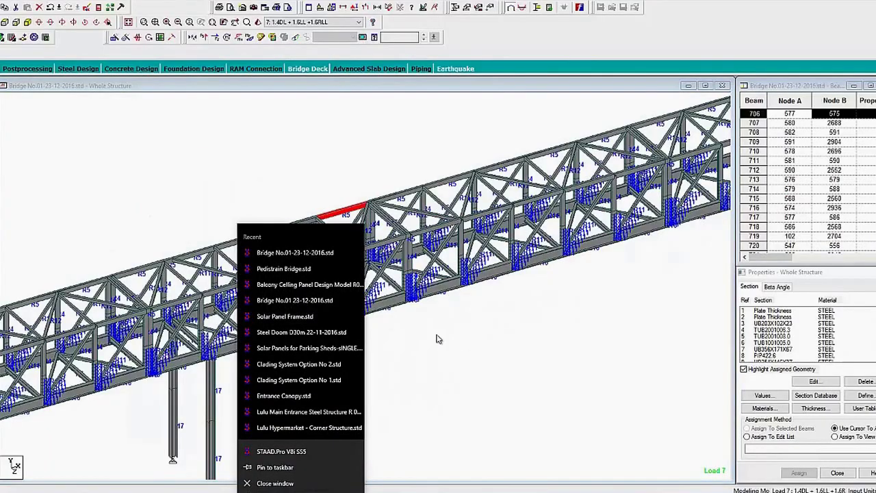
# Check STAAD.Pro beam 5781 (TUB1001005.0, length 2092.52), then return to AutoCAD.
pyautogui.click(438, 338)
pyautogui.moveTo(296, 488)
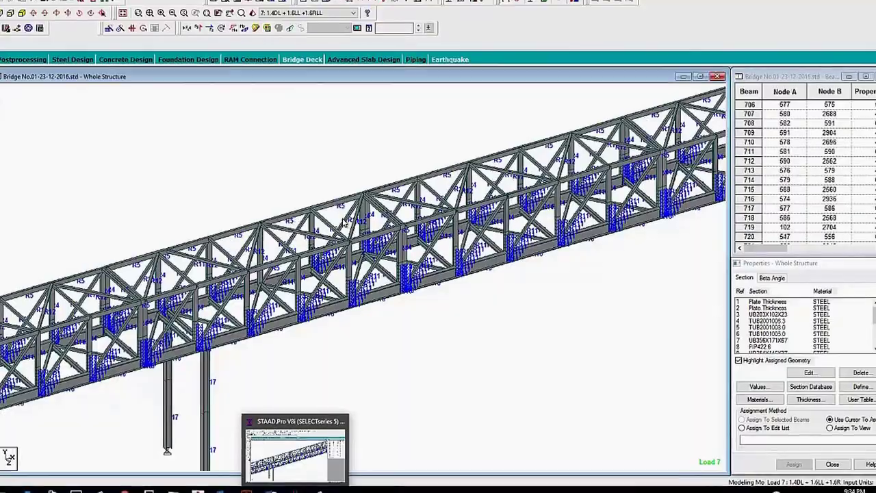
pyautogui.doubleClick(346, 228)
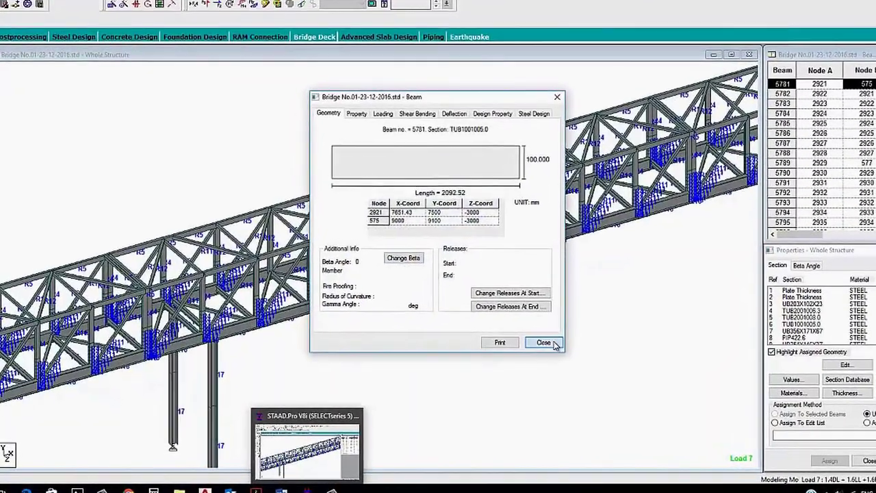
pyautogui.click(522, 346)
pyautogui.moveTo(265, 491)
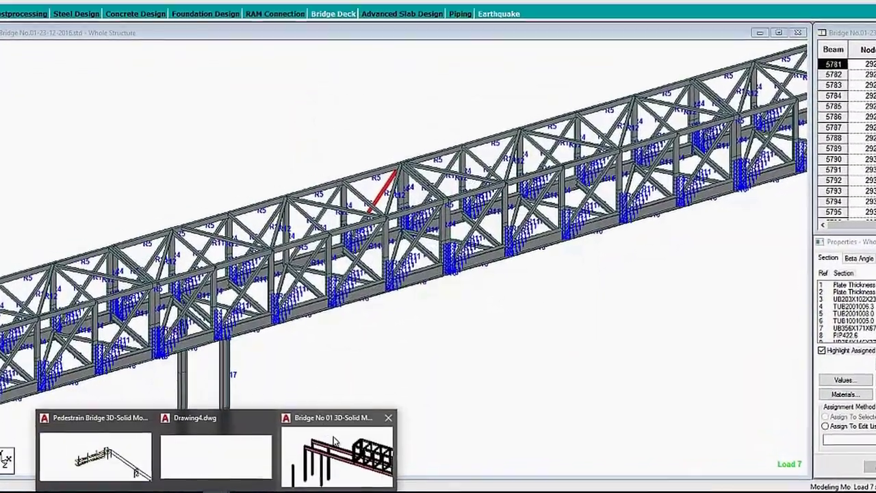
pyautogui.click(335, 459)
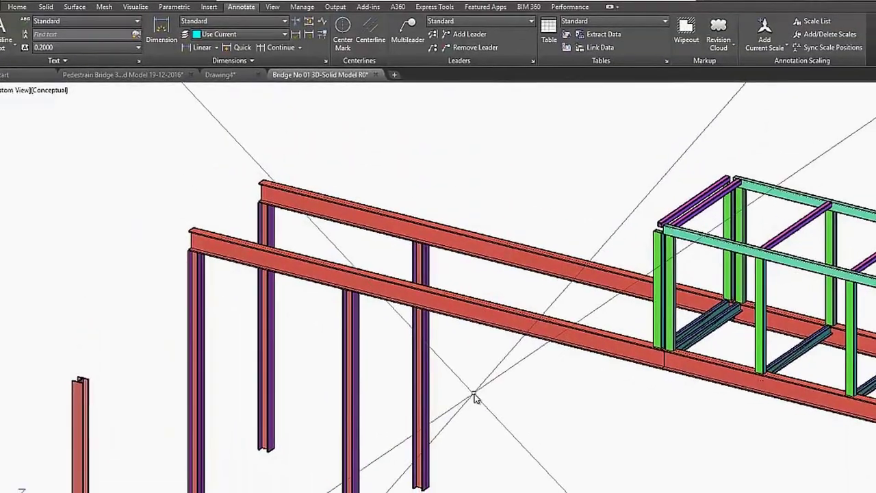
# Make Tube 100x100x5mm the current layer.
pyautogui.write('la')
pyautogui.press('Return')
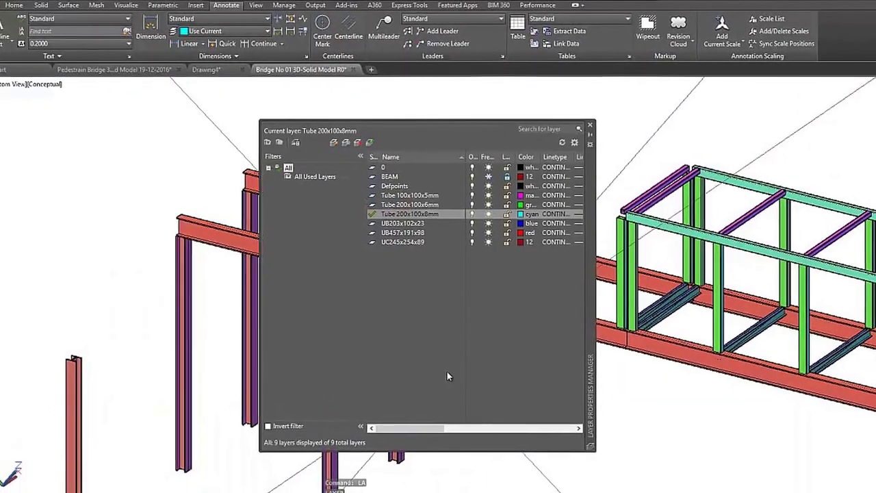
pyautogui.doubleClick(411, 194)
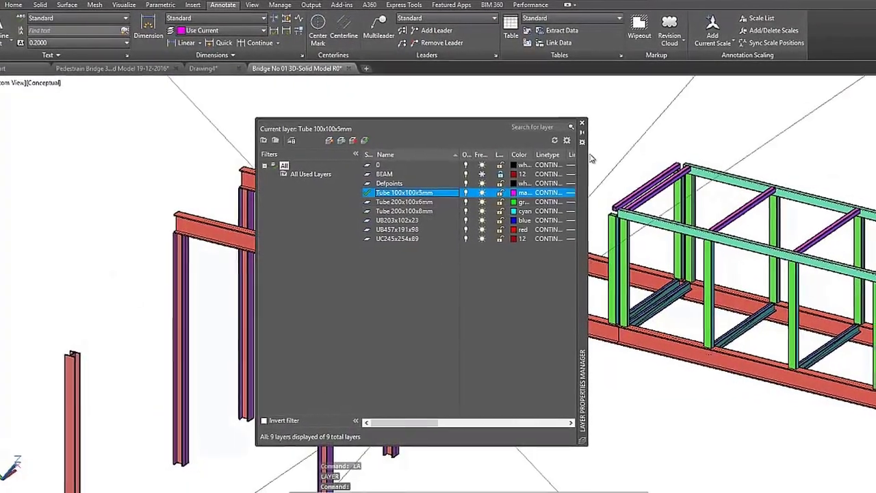
pyautogui.click(583, 123)
pyautogui.scroll(3, 595, 174)
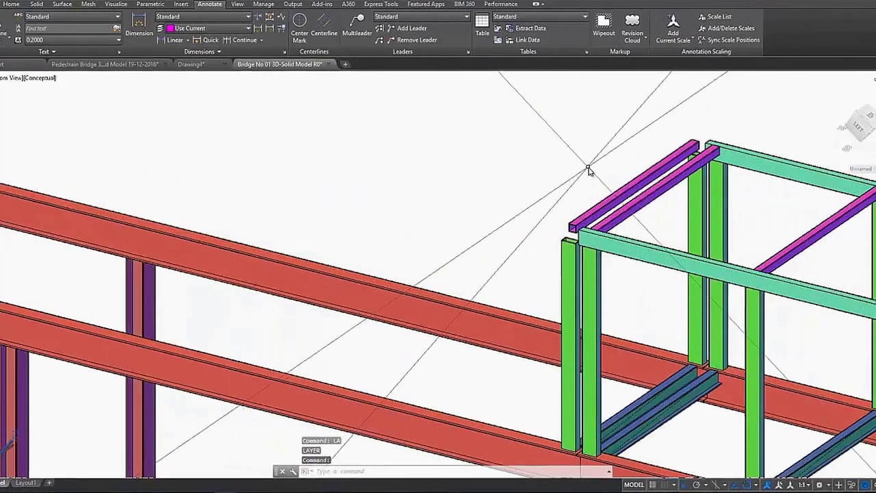
# Draw a 100 by 100 square profile at the crossing point.
pyautogui.write('rec')
pyautogui.press('Return')
pyautogui.click(457, 202)
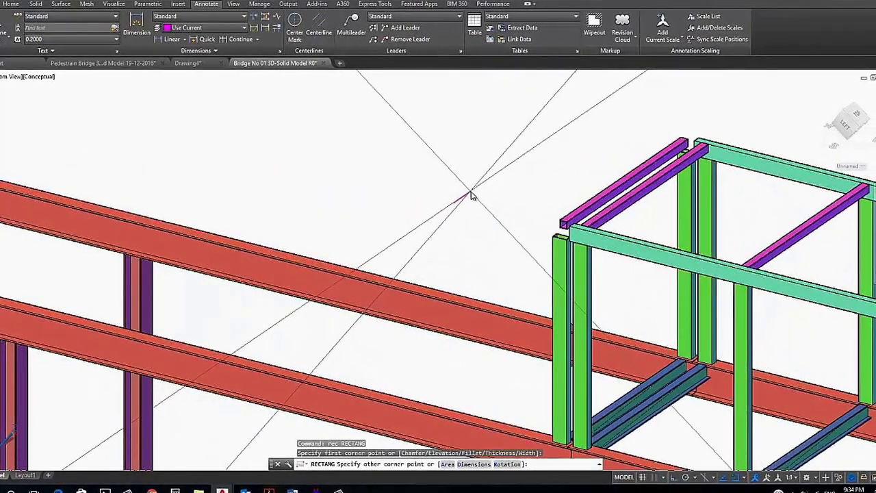
pyautogui.write(',100')
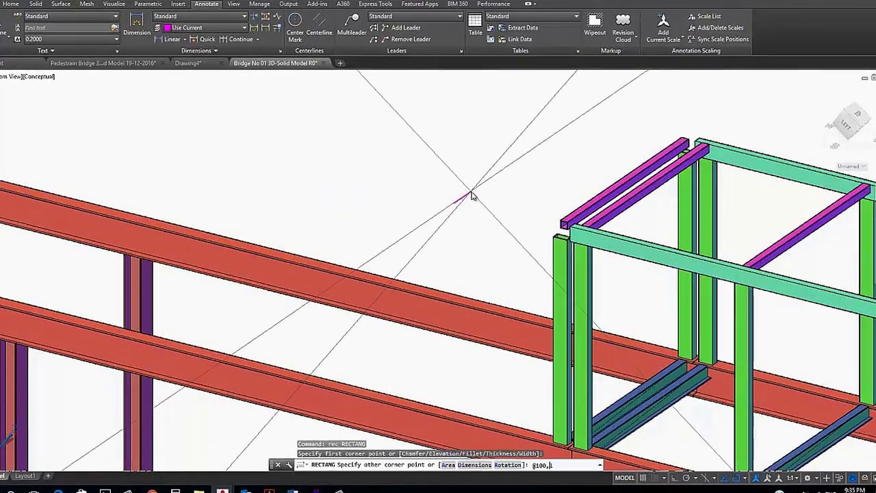
pyautogui.press('Return')
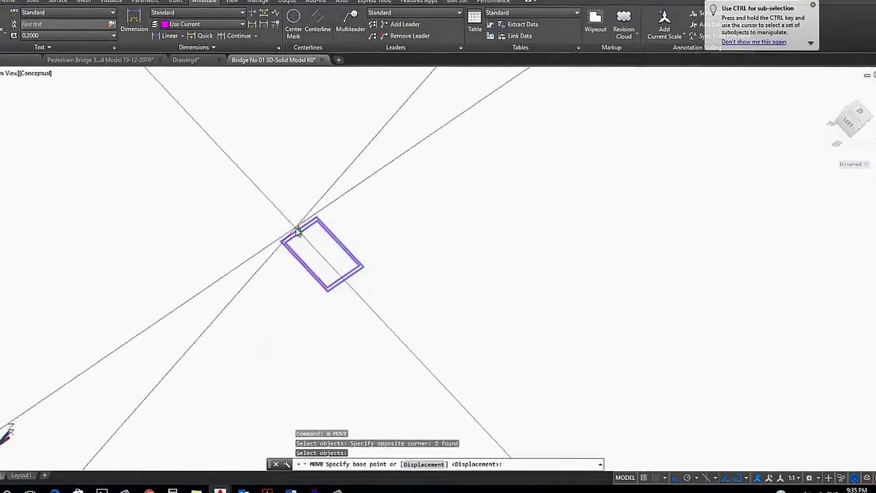
# Move the square profile to the column corner on the bottom beam.
pyautogui.scroll(3, 308, 235)
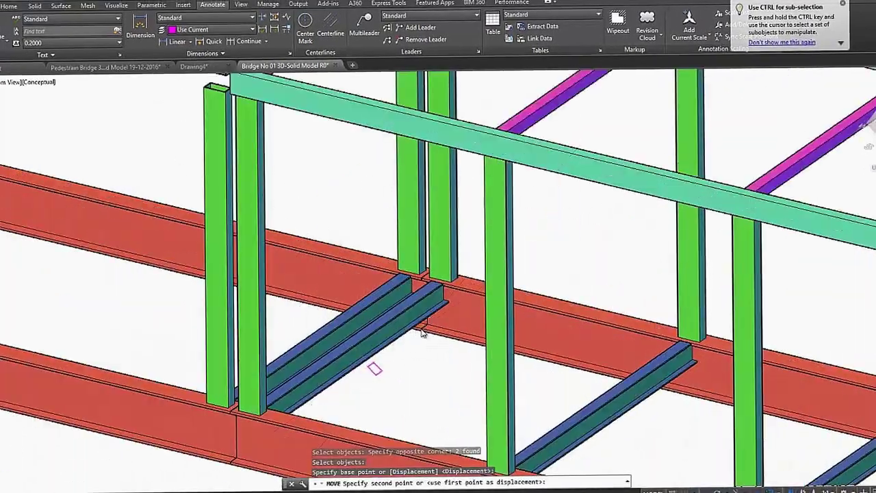
pyautogui.scroll(3, 457, 256)
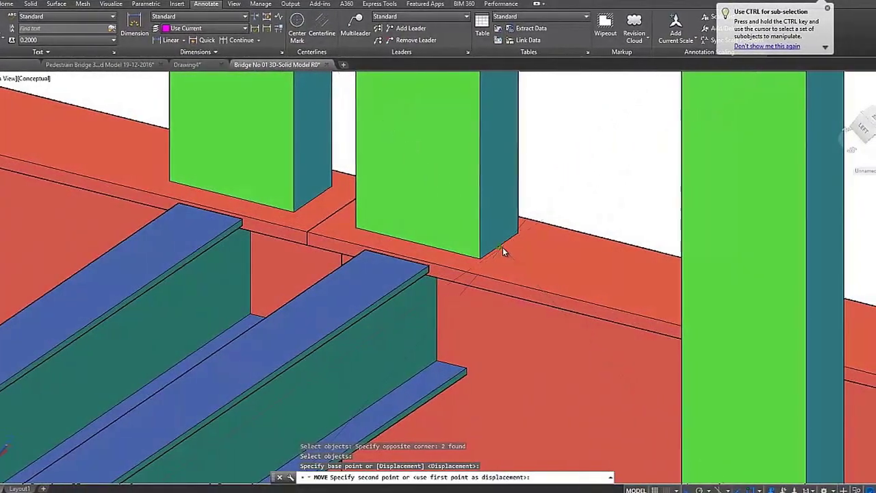
pyautogui.click(414, 241)
pyautogui.scroll(-2, 415, 254)
pyautogui.write('ext')
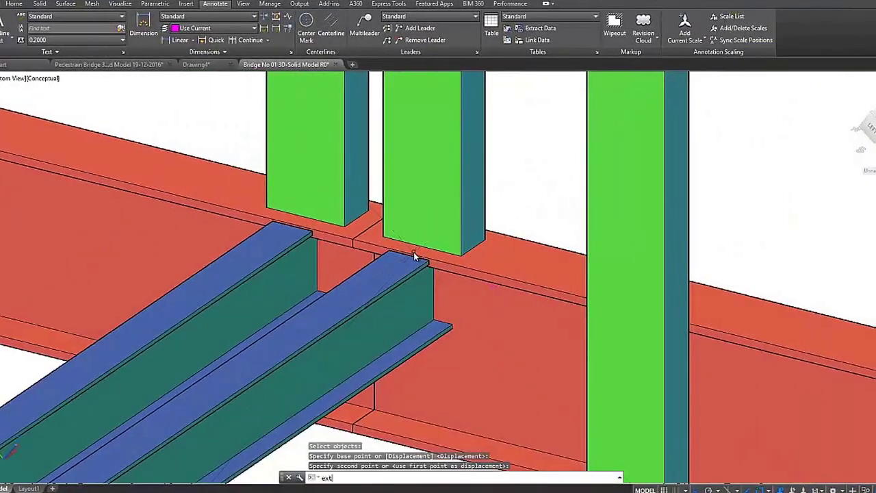
# Extrude the profile along the diagonal into a magenta square-tube brace past the top rail.
pyautogui.press('Return')
pyautogui.scroll(-3, 414, 251)
pyautogui.scroll(1, 431, 294)
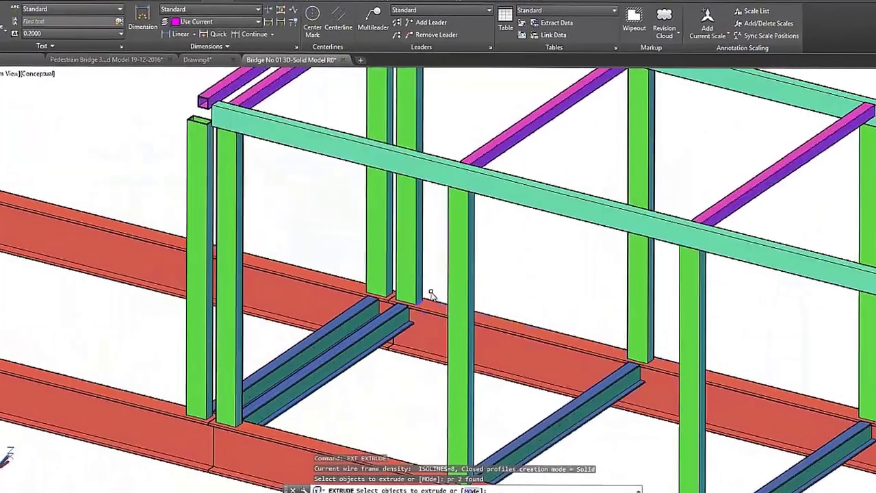
pyautogui.scroll(-2, 445, 297)
pyautogui.scroll(-1, 499, 301)
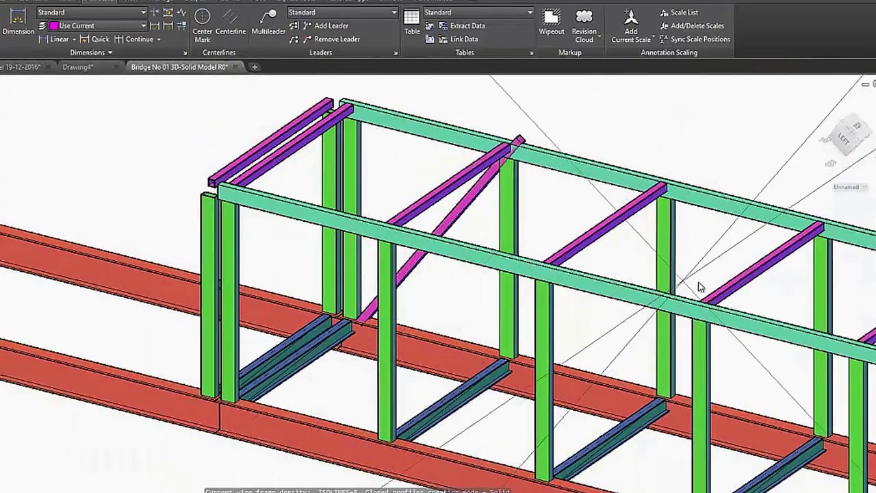
pyautogui.scroll(3, 657, 147)
pyautogui.scroll(1, 636, 146)
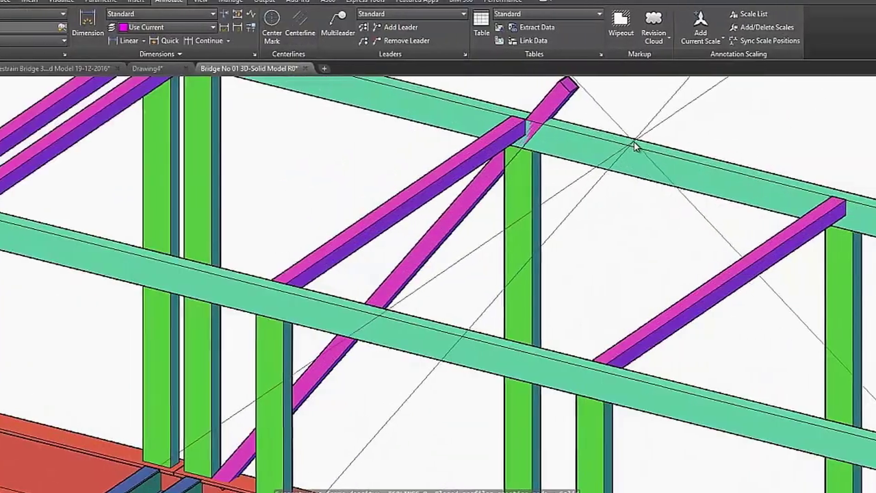
pyautogui.scroll(-4, 641, 246)
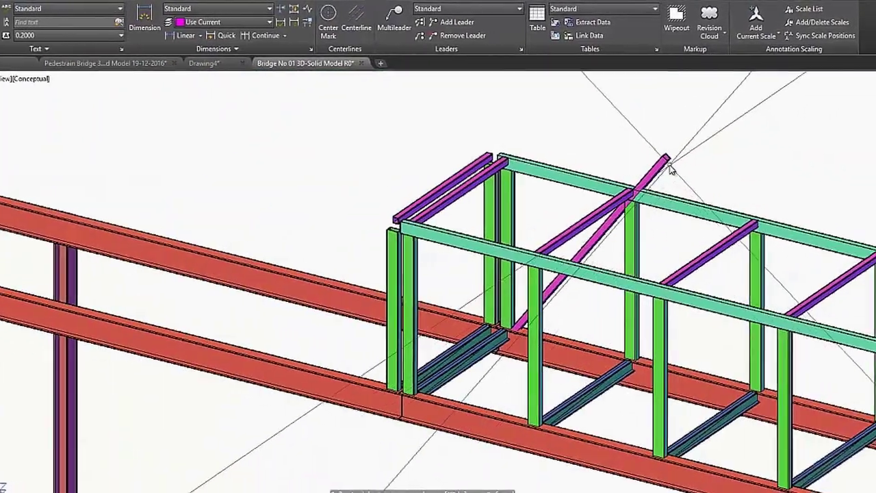
pyautogui.scroll(5, 670, 168)
pyautogui.press('Return')
# Begin a SUBTRACT with the diagonal brace as the solid to hollow.
pyautogui.write('subt')
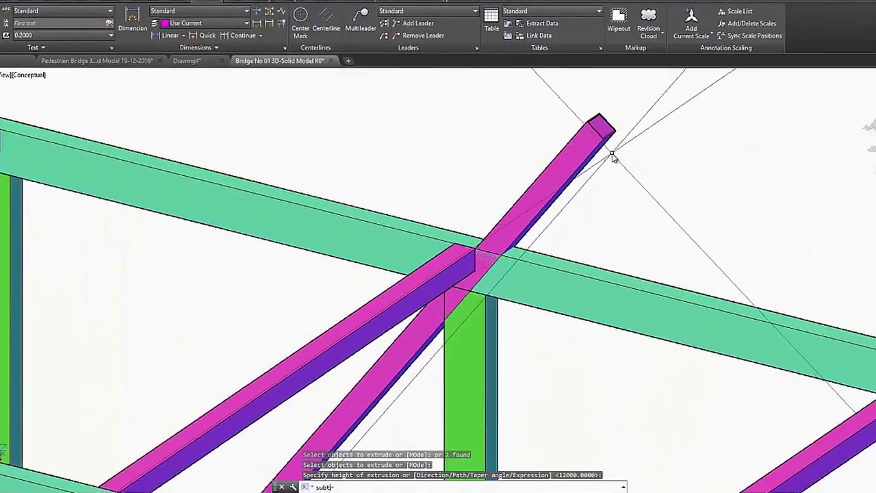
pyautogui.write('ract')
pyautogui.press('Return')
pyautogui.scroll(5, 564, 144)
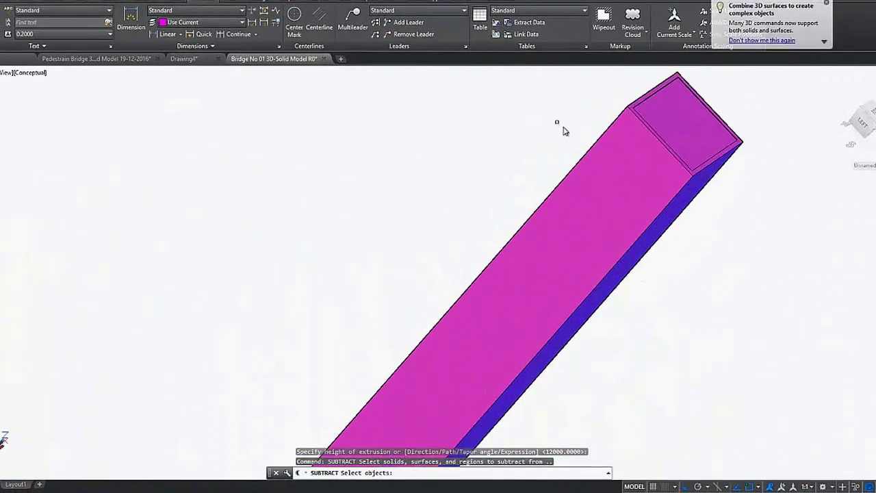
pyautogui.click(611, 163)
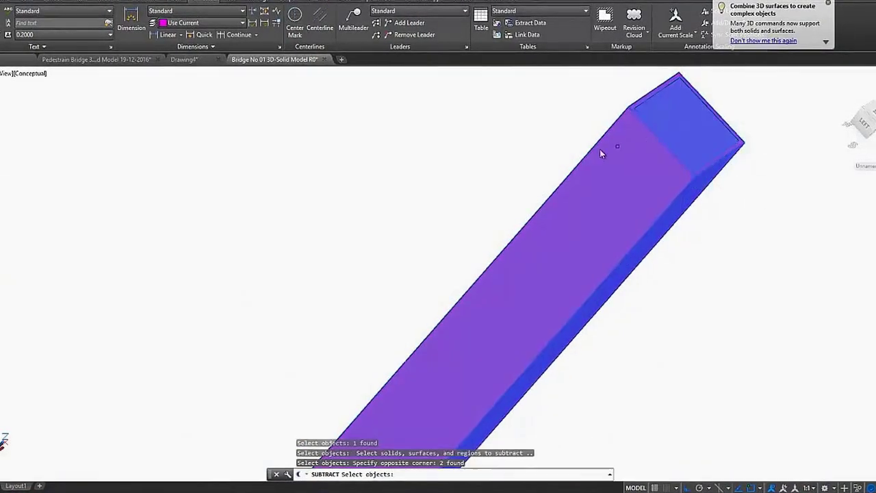
pyautogui.scroll(-3, 599, 149)
pyautogui.scroll(-3, 575, 136)
pyautogui.scroll(-2, 574, 132)
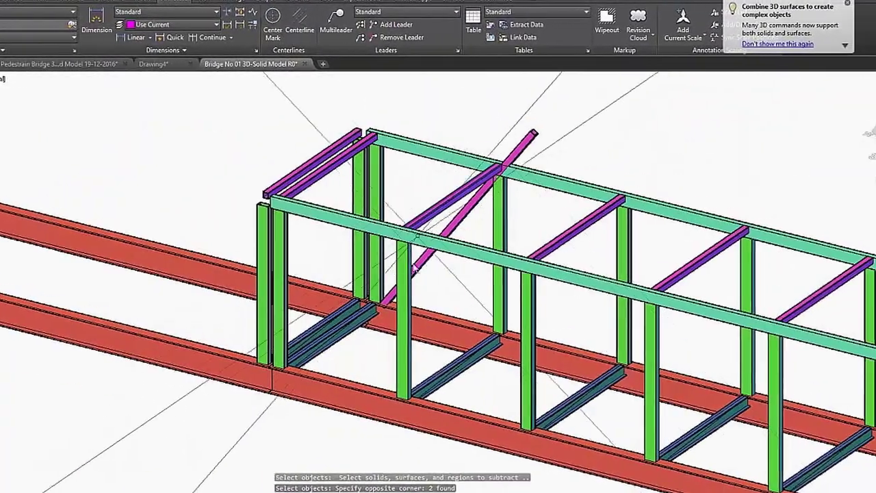
pyautogui.scroll(3, 414, 269)
pyautogui.scroll(3, 383, 287)
# Start moving the magenta brace, with the base point at its lower end.
pyautogui.click(350, 301)
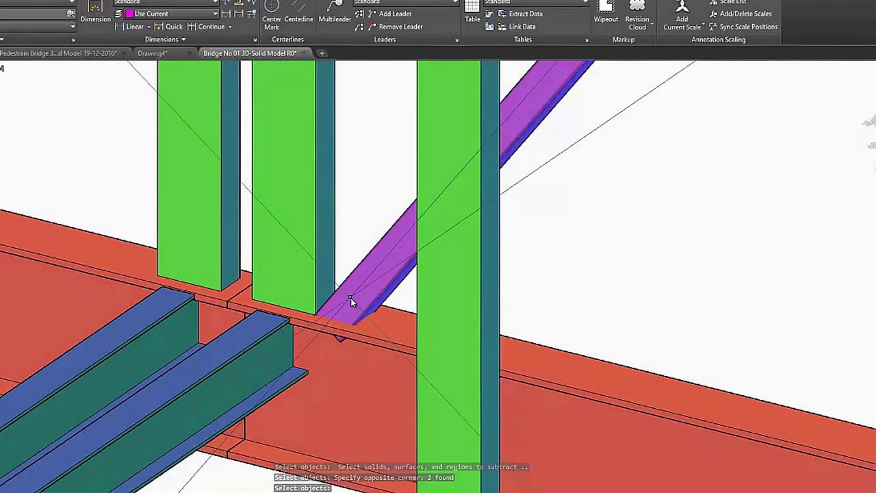
pyautogui.write('m')
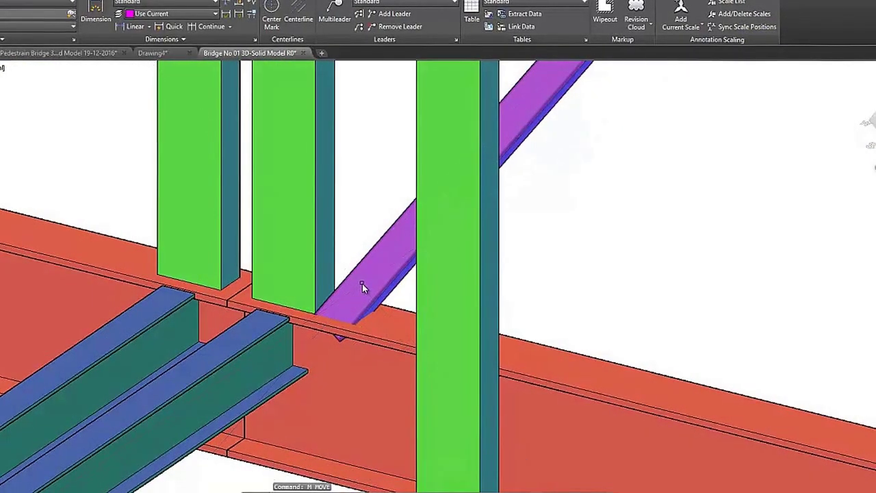
pyautogui.press('Return')
pyautogui.click(344, 333)
pyautogui.scroll(2, 345, 336)
pyautogui.scroll(3, 348, 338)
pyautogui.press('Return')
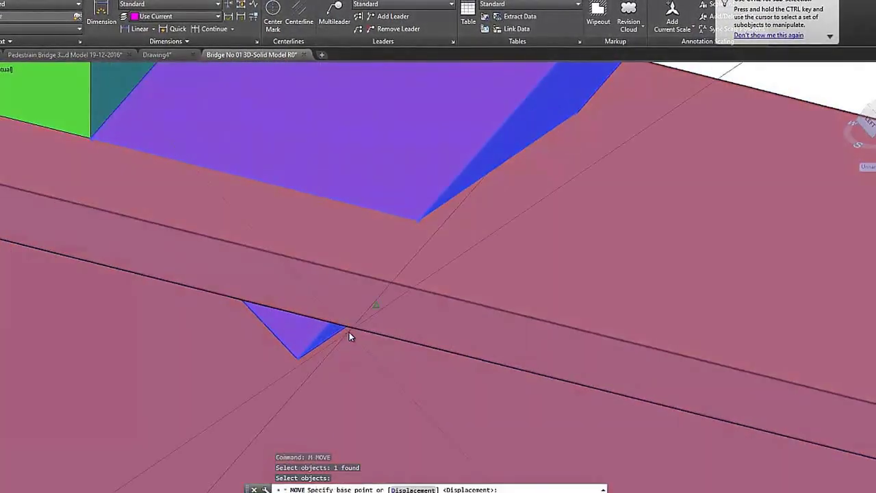
pyautogui.click(347, 330)
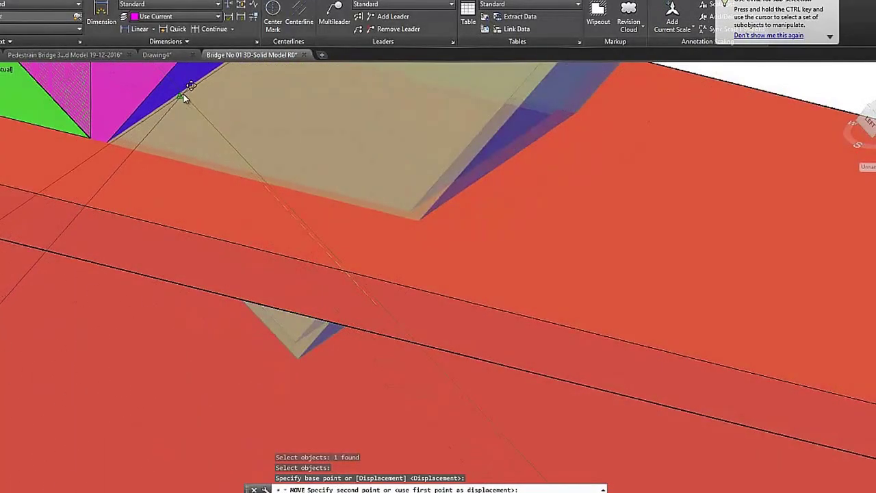
# Orbit the bridge to view the top rail and brace joint.
pyautogui.scroll(-2, 183, 93)
pyautogui.scroll(-3, 172, 107)
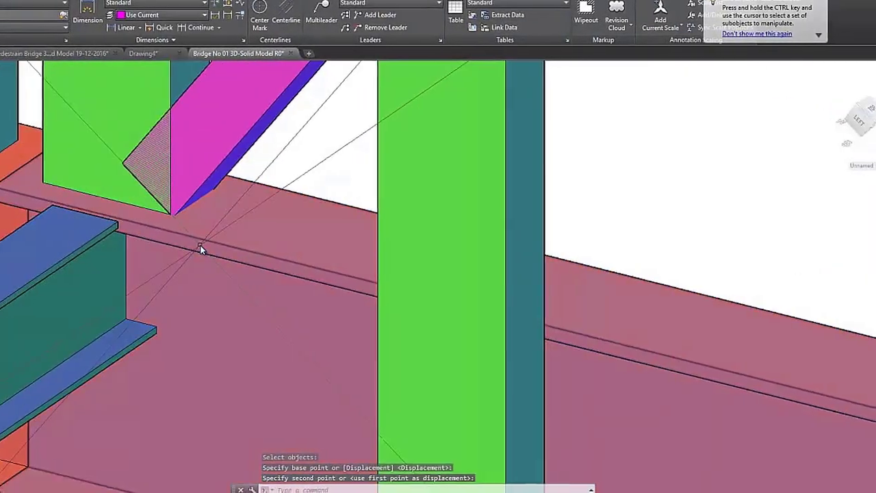
pyautogui.scroll(-3, 188, 238)
pyautogui.scroll(-3, 230, 246)
pyautogui.scroll(2, 317, 219)
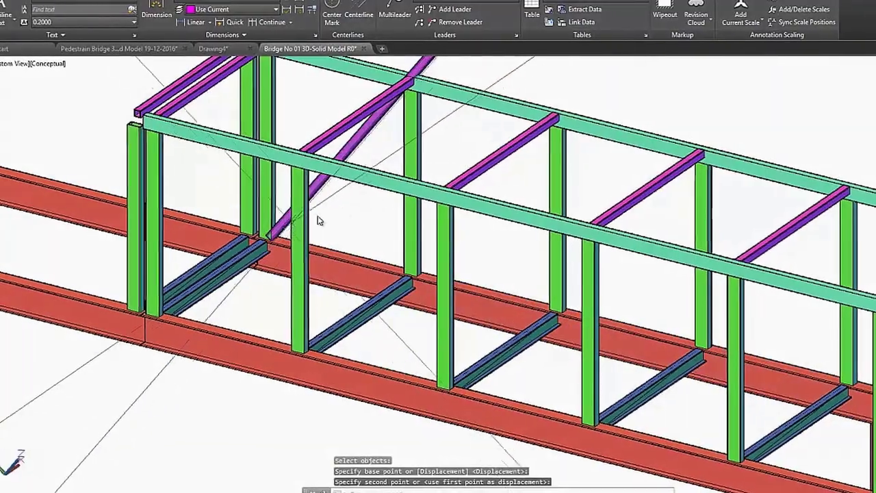
pyautogui.scroll(1, 264, 234)
pyautogui.moveTo(264, 234)
pyautogui.keyDown('shift'); pyautogui.mouseDown(button='middle')
pyautogui.moveTo(539, 159)
pyautogui.moveTo(518, 74)
pyautogui.moveTo(424, 164)
pyautogui.moveTo(479, 166)
pyautogui.moveTo(254, 101)
pyautogui.mouseUp(button='middle'); pyautogui.keyUp('shift')
pyautogui.scroll(5, 293, 132)
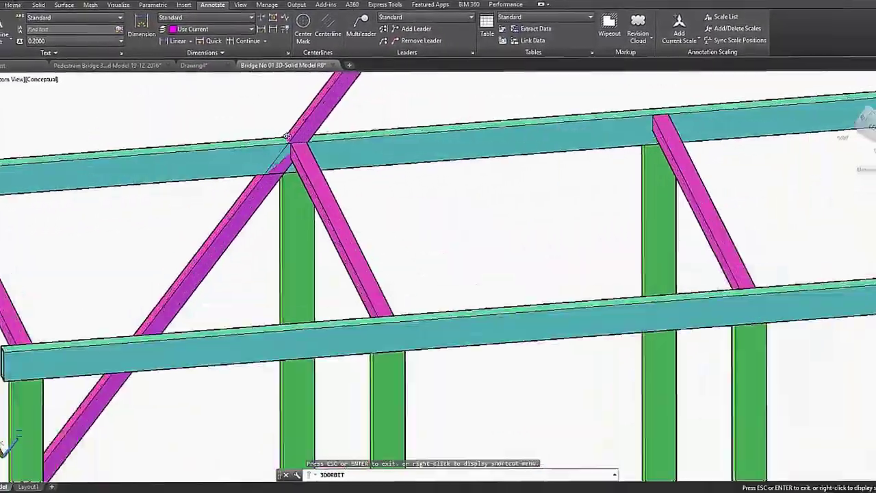
pyautogui.scroll(3, 287, 141)
pyautogui.moveTo(283, 148)
pyautogui.keyDown('shift'); pyautogui.mouseDown(button='middle')
pyautogui.moveTo(273, 121)
pyautogui.moveTo(305, 82)
pyautogui.moveTo(301, 96)
pyautogui.mouseUp(button='middle'); pyautogui.keyUp('shift')
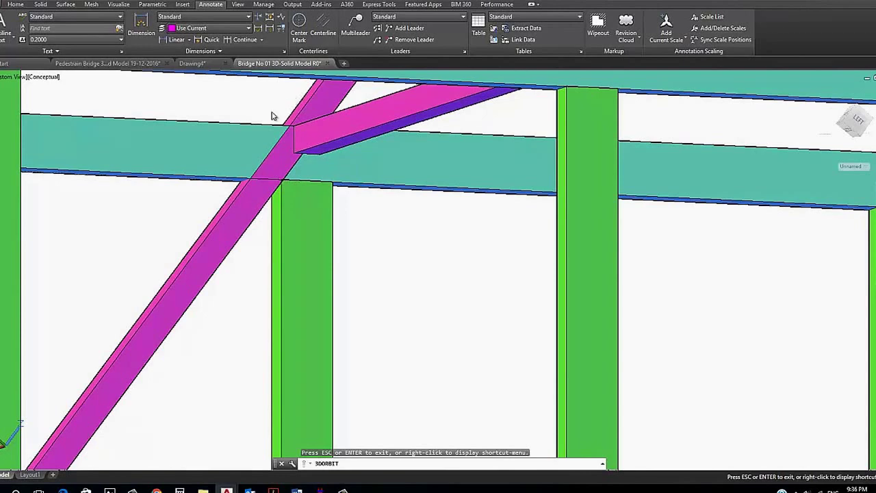
pyautogui.press('Escape')
# Move the brace 50 units down to meet the green post's base.
pyautogui.write('m')
pyautogui.press('Return')
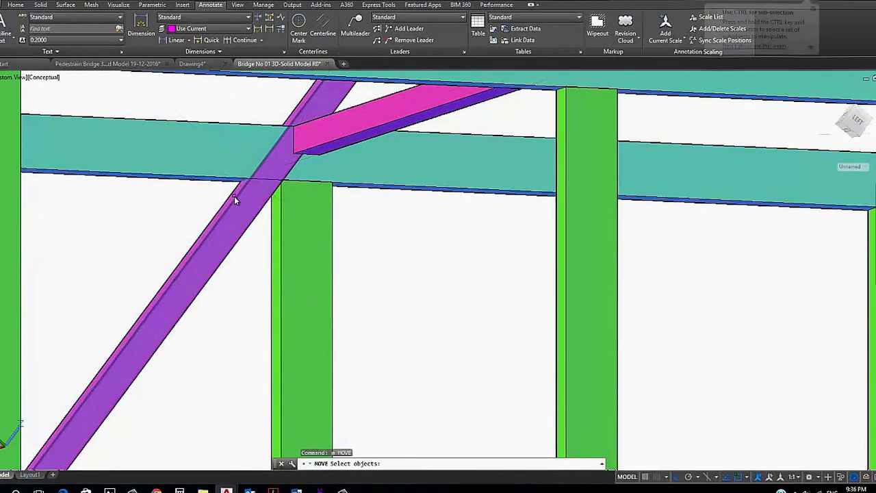
pyautogui.press('Escape')
pyautogui.press('Escape')
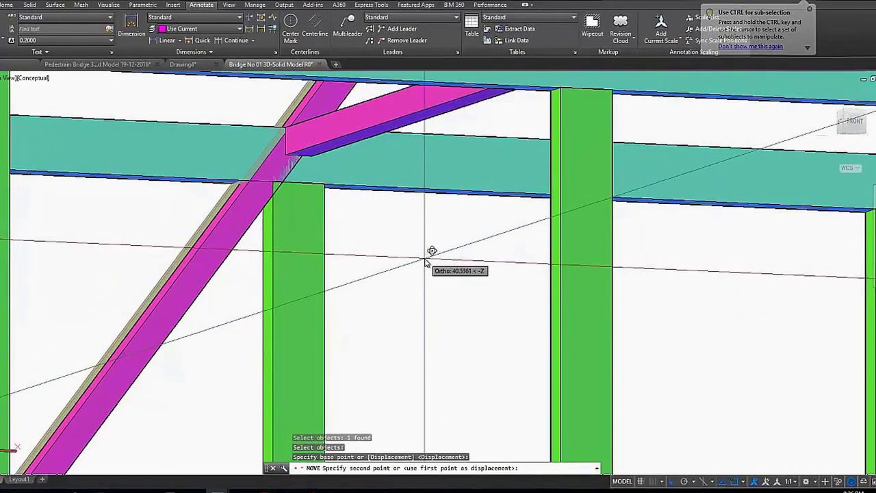
pyautogui.write('50')
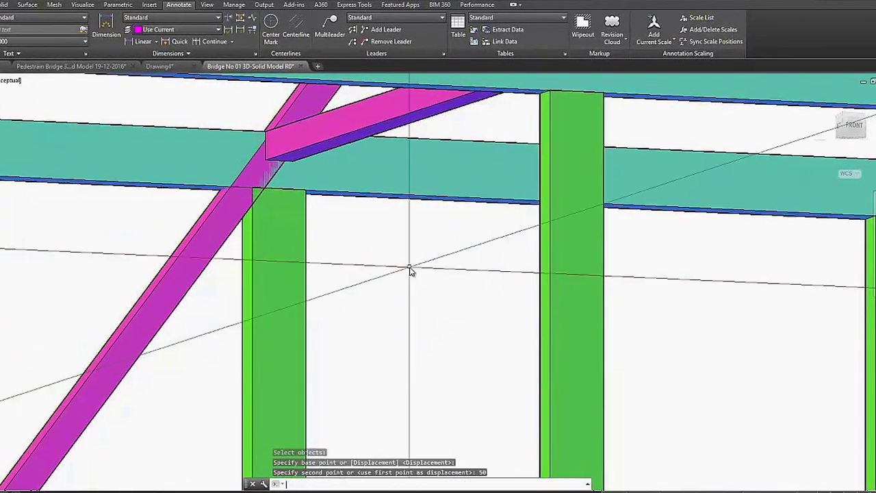
pyautogui.press('Return')
# Orbit to view the posts from below and select the magenta brace for aligning.
pyautogui.scroll(-5, 397, 270)
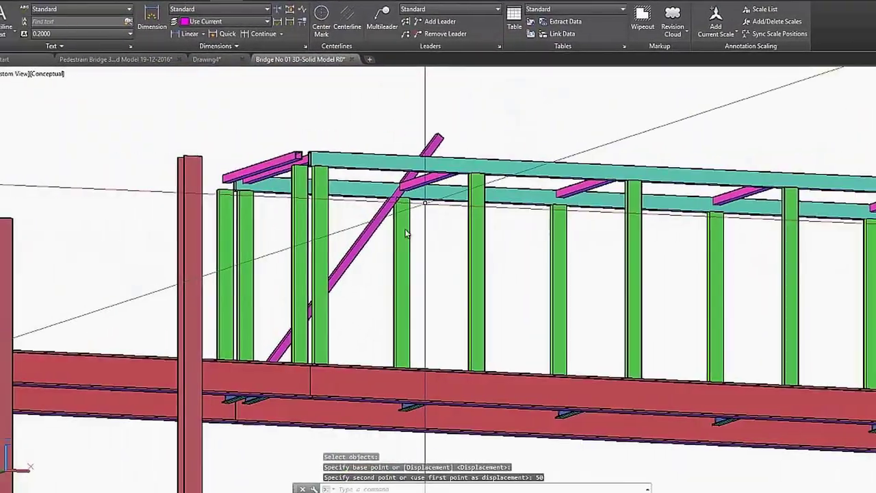
pyautogui.moveTo(397, 280)
pyautogui.keyDown('shift'); pyautogui.mouseDown(button='middle')
pyautogui.moveTo(554, 210)
pyautogui.moveTo(457, 199)
pyautogui.mouseUp(button='middle'); pyautogui.keyUp('shift')
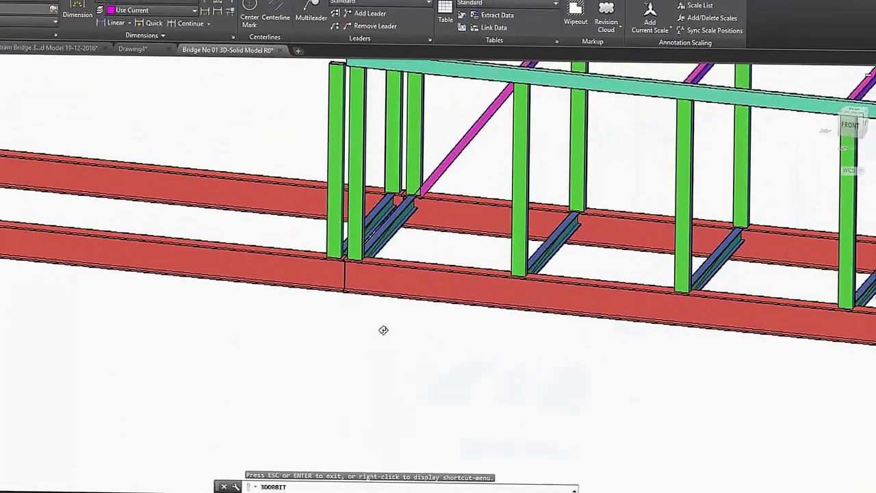
pyautogui.scroll(5, 457, 198)
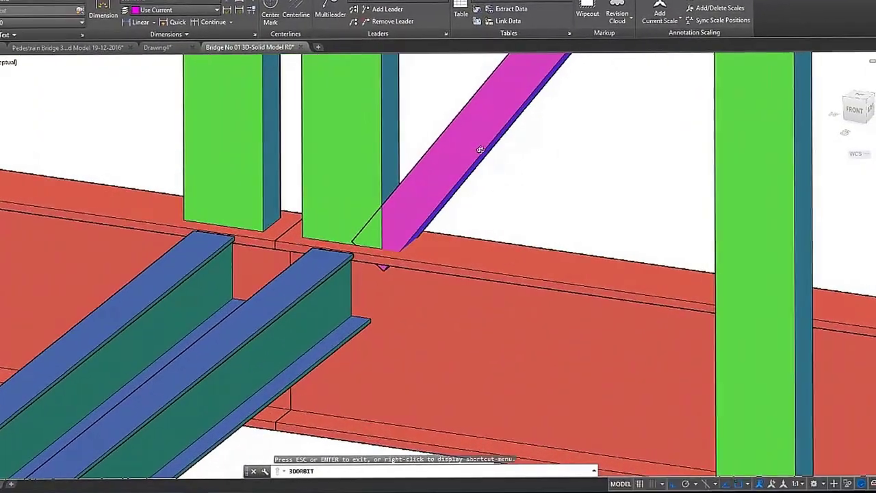
pyautogui.rightClick(477, 154)
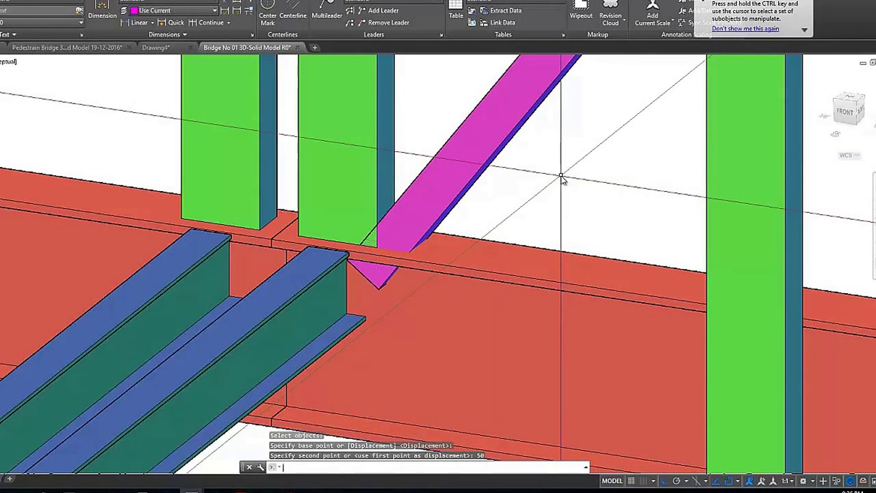
pyautogui.scroll(-2, 351, 268)
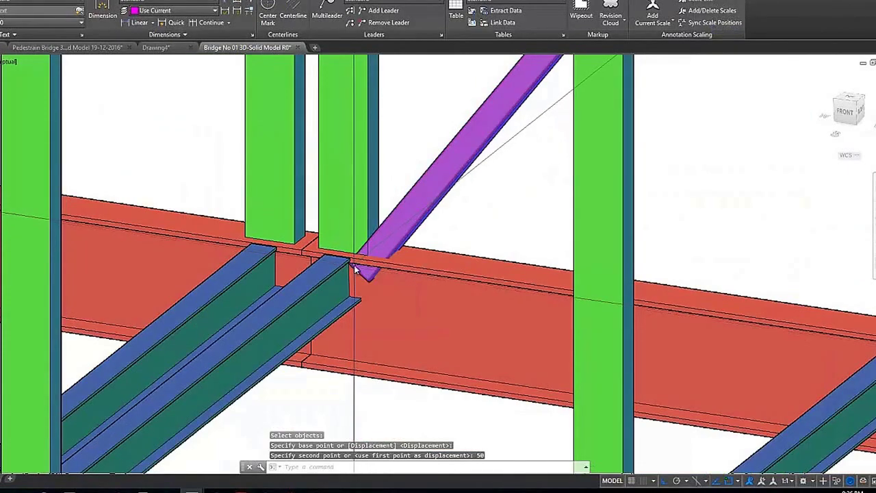
pyautogui.click(422, 206)
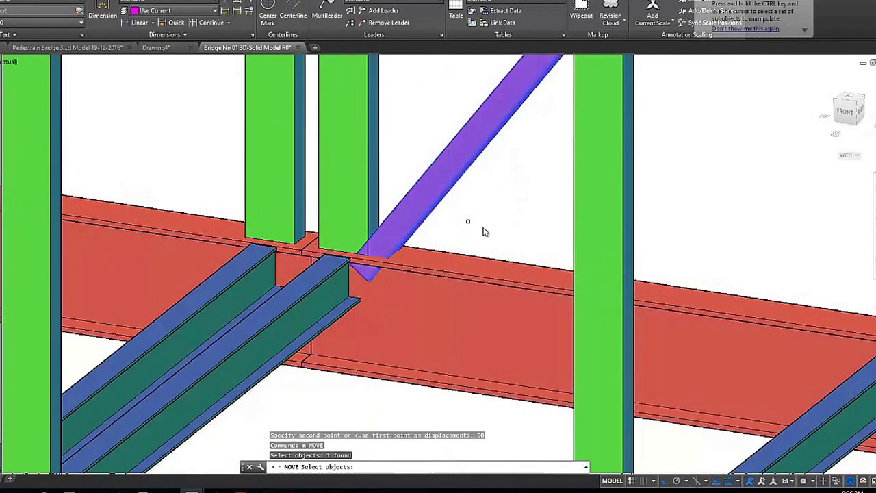
pyautogui.press('Return')
pyautogui.click(483, 229)
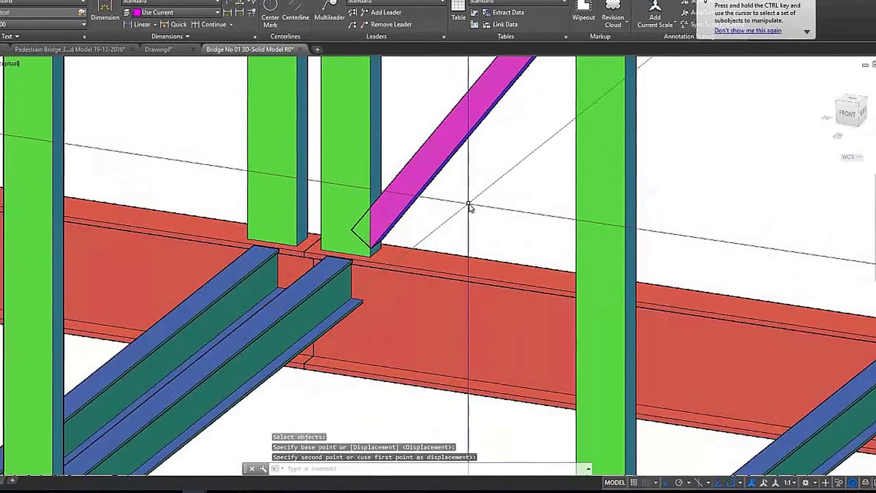
pyautogui.write('a')
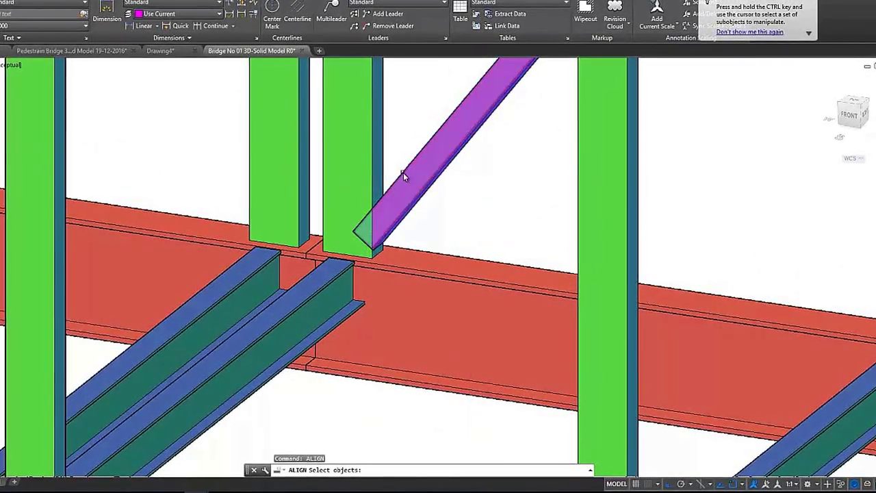
# Align the brace's lower corner to the column edge.
pyautogui.press('Return')
pyautogui.scroll(3, 380, 245)
pyautogui.scroll(2, 380, 245)
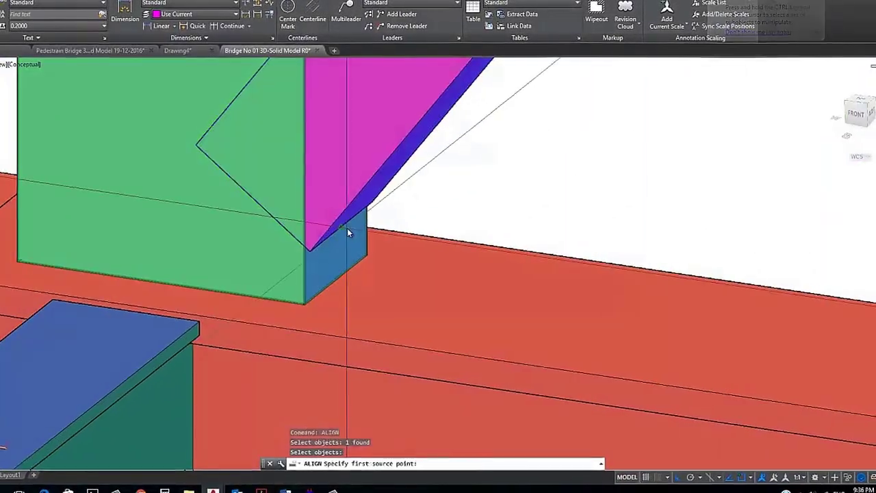
pyautogui.click(367, 262)
pyautogui.scroll(-5, 372, 294)
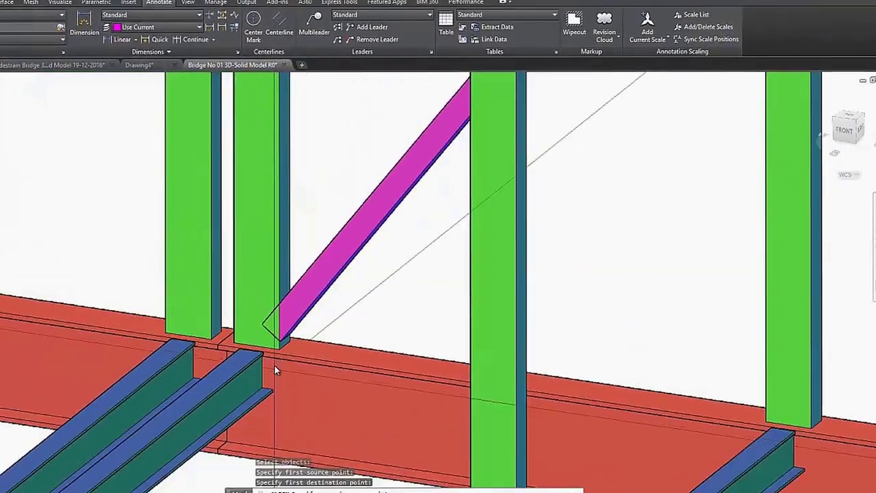
pyautogui.click(364, 320)
pyautogui.scroll(3, 390, 274)
pyautogui.scroll(3, 478, 171)
pyautogui.scroll(-2, 509, 137)
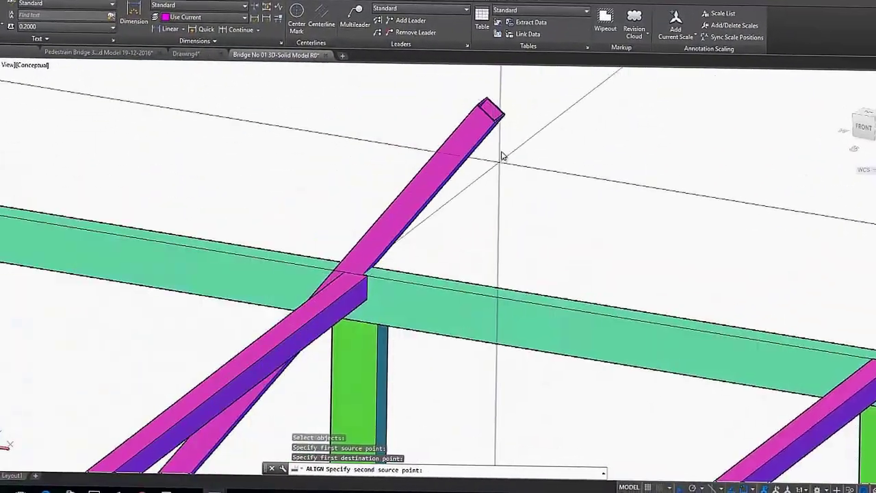
pyautogui.scroll(2, 499, 130)
pyautogui.scroll(-3, 499, 109)
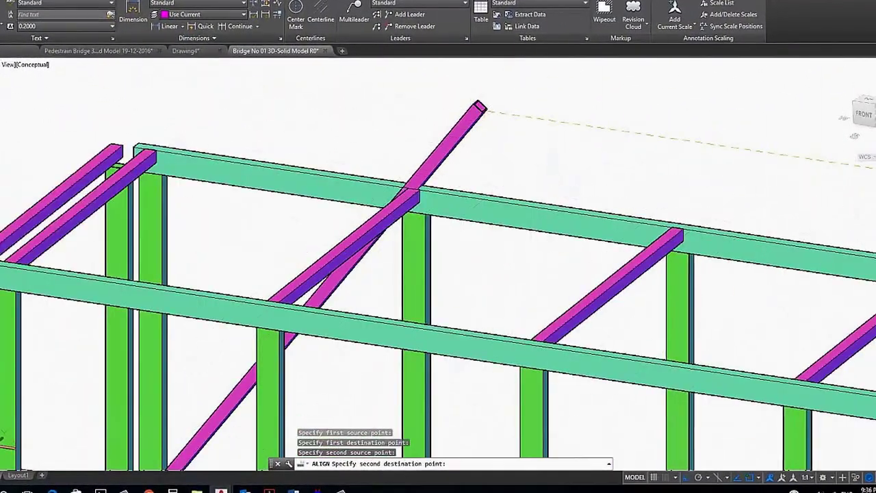
# Orbit to the top rail junction and finish the alignment without scaling.
pyautogui.moveTo(445, 240)
pyautogui.mouseDown()
pyautogui.moveTo(550, 182)
pyautogui.moveTo(544, 172)
pyautogui.mouseUp()
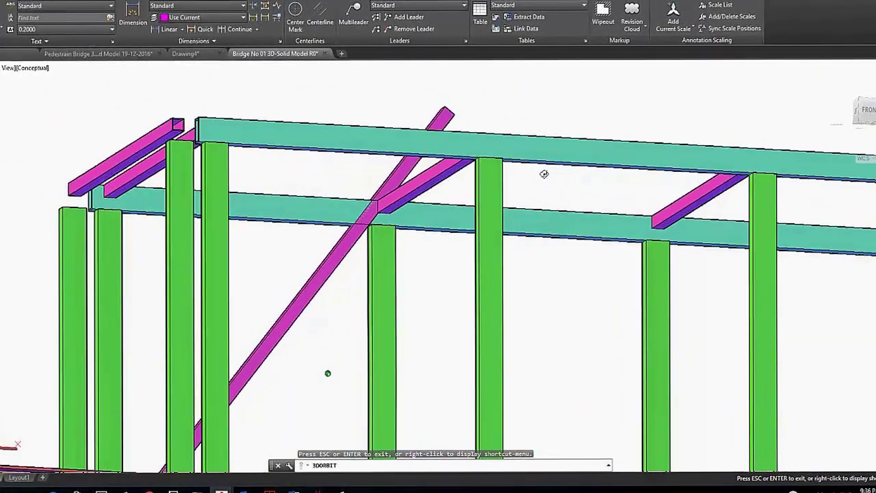
pyautogui.rightClick(379, 205)
pyautogui.click(396, 209)
pyautogui.scroll(3, 378, 212)
pyautogui.scroll(3, 378, 218)
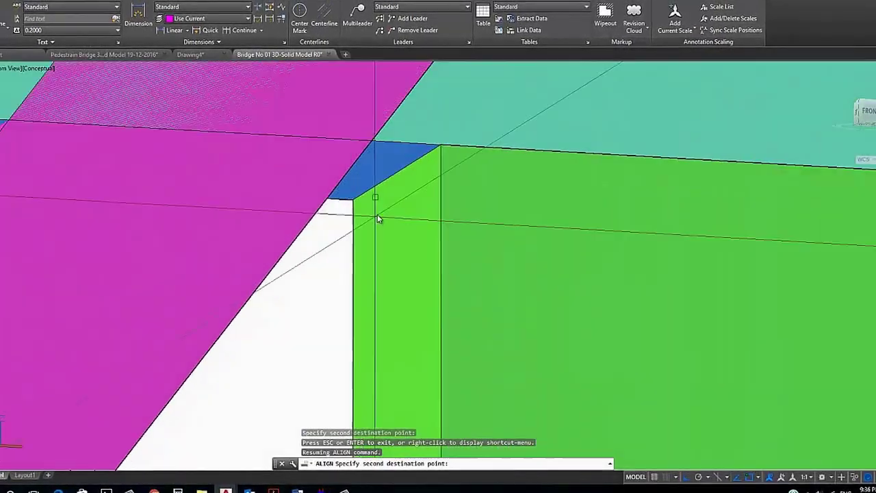
pyautogui.press('Return')
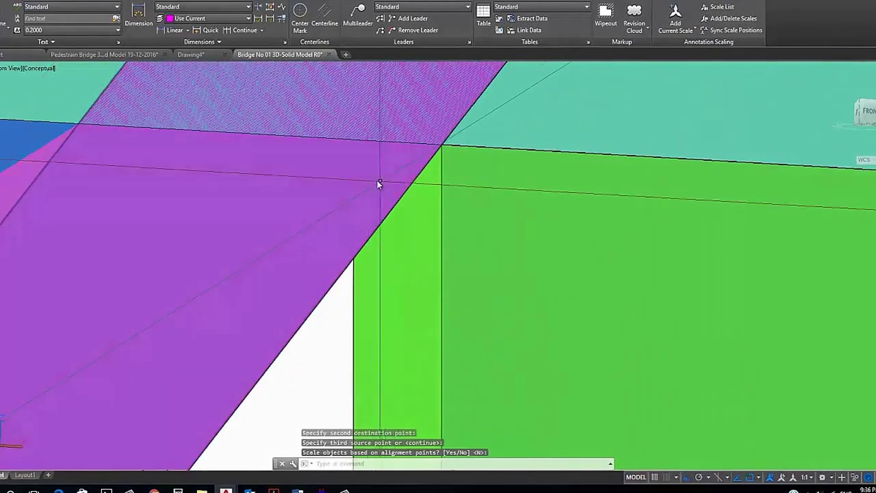
# Orbit the bridge to a flatter side view to check the brace.
pyautogui.scroll(-2, 379, 184)
pyautogui.scroll(-2, 352, 156)
pyautogui.scroll(-1, 339, 159)
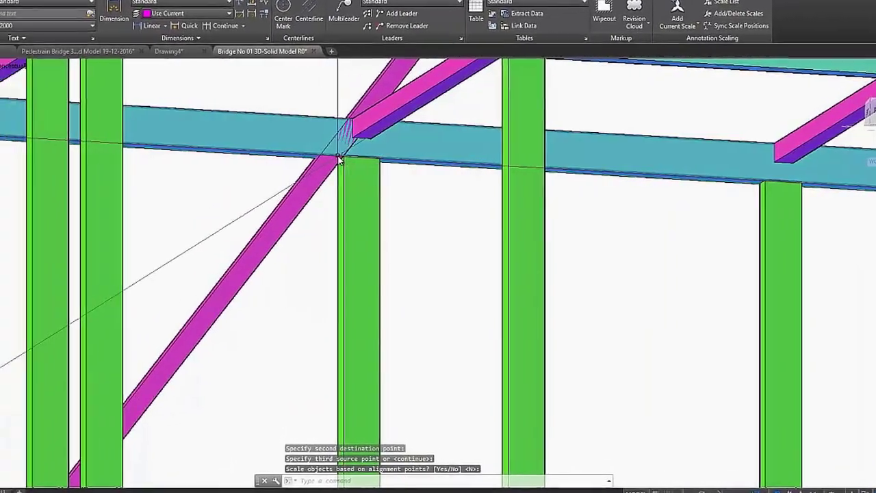
pyautogui.scroll(-3, 370, 164)
pyautogui.moveTo(372, 166)
pyautogui.keyDown('shift'); pyautogui.mouseDown(button='middle')
pyautogui.moveTo(391, 241)
pyautogui.moveTo(322, 285)
pyautogui.moveTo(522, 250)
pyautogui.moveTo(323, 307)
pyautogui.mouseUp(button='middle'); pyautogui.keyUp('shift')
pyautogui.scroll(3, 390, 240)
pyautogui.scroll(2, 304, 269)
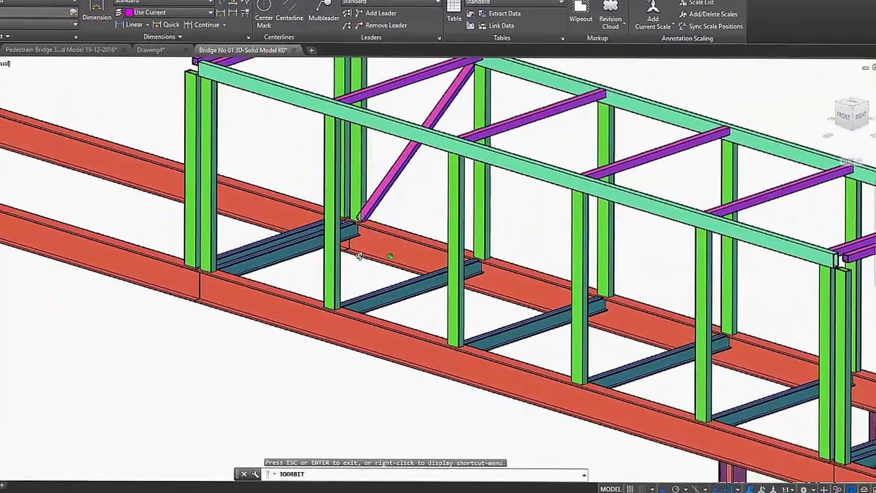
pyautogui.moveTo(304, 269); pyautogui.dragTo(356, 227)
pyautogui.rightClick(356, 226)
pyautogui.click(438, 231)
pyautogui.scroll(5, 377, 201)
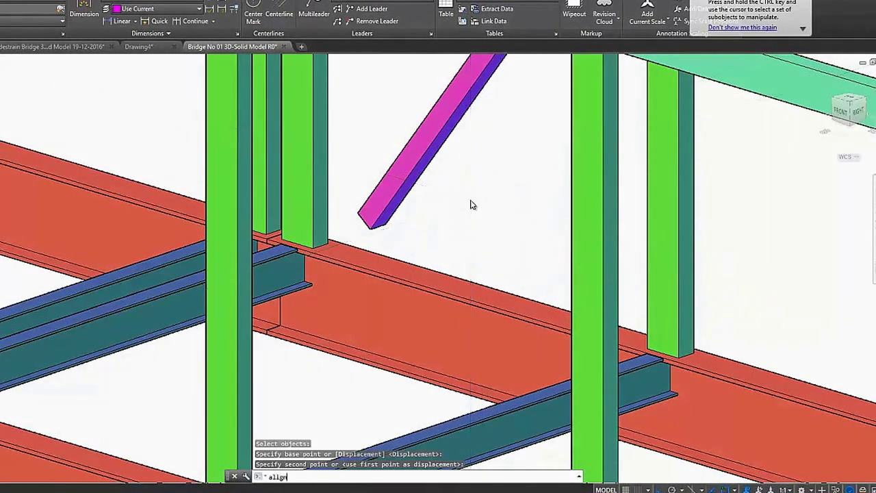
# Select the floating brace and map its lower corner to the column corner on the red beam.
pyautogui.click(396, 156)
pyautogui.scroll(3, 393, 241)
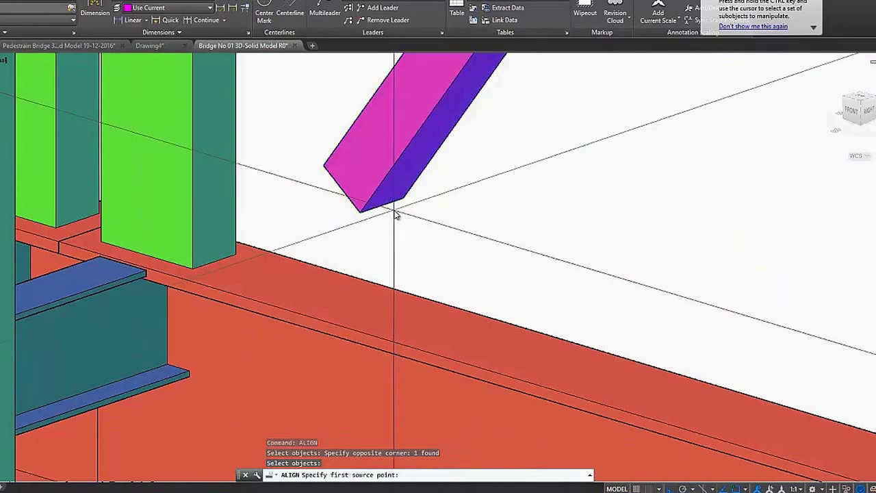
pyautogui.click(392, 209)
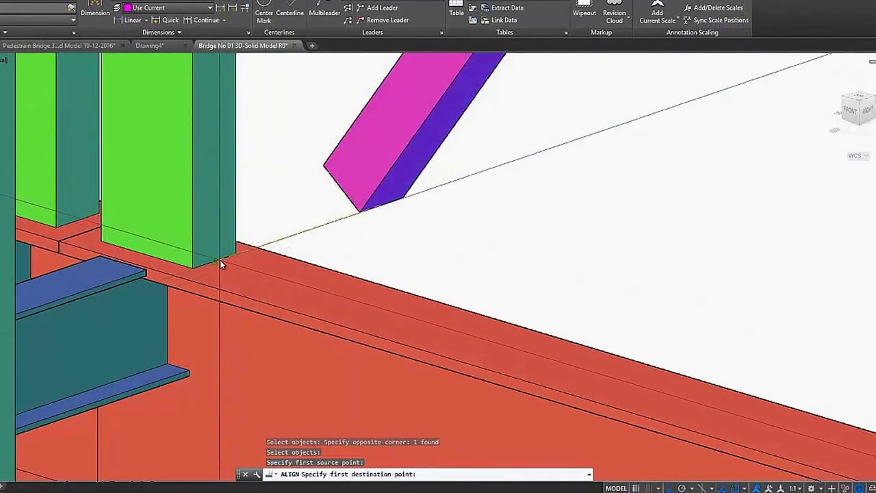
pyautogui.click(226, 262)
pyautogui.scroll(-5, 239, 256)
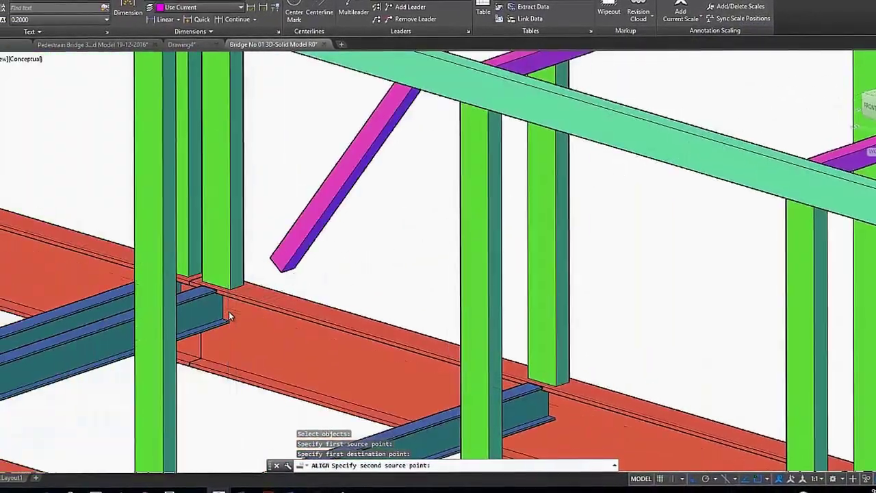
pyautogui.scroll(5, 235, 240)
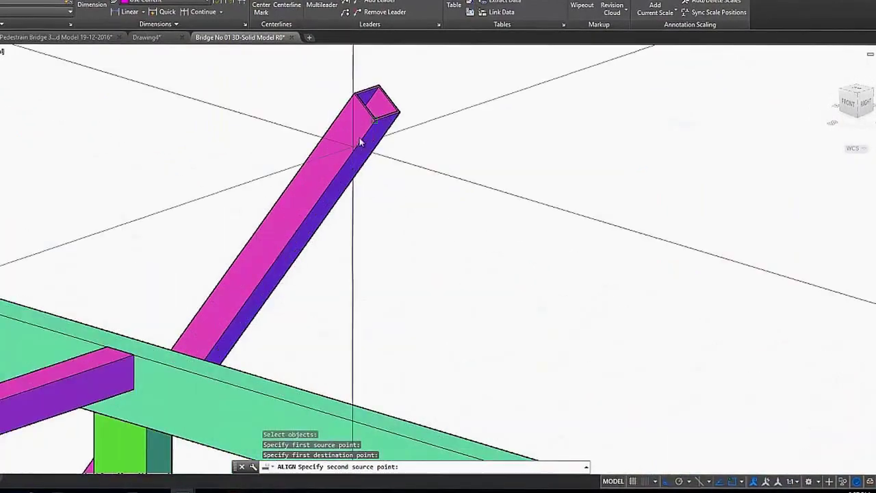
pyautogui.scroll(2, 366, 87)
# Map the brace's top end to the column top under the cyan rail, without scaling.
pyautogui.click(366, 90)
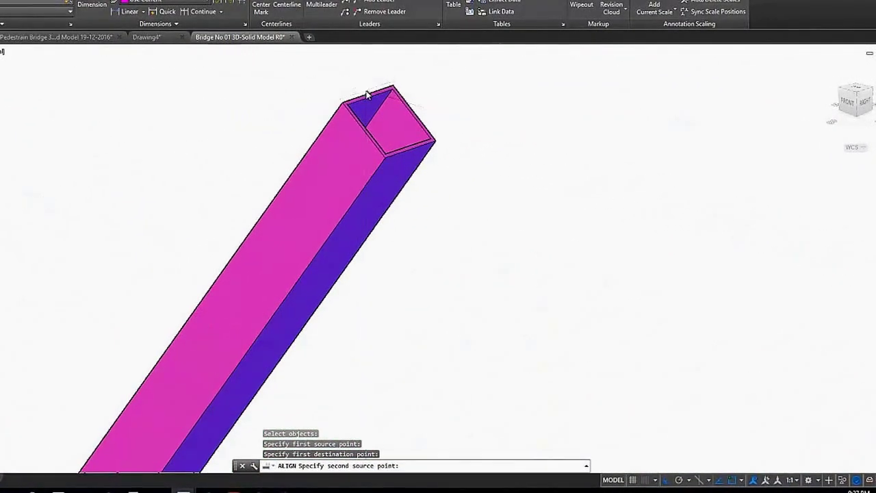
pyautogui.scroll(-4, 366, 90)
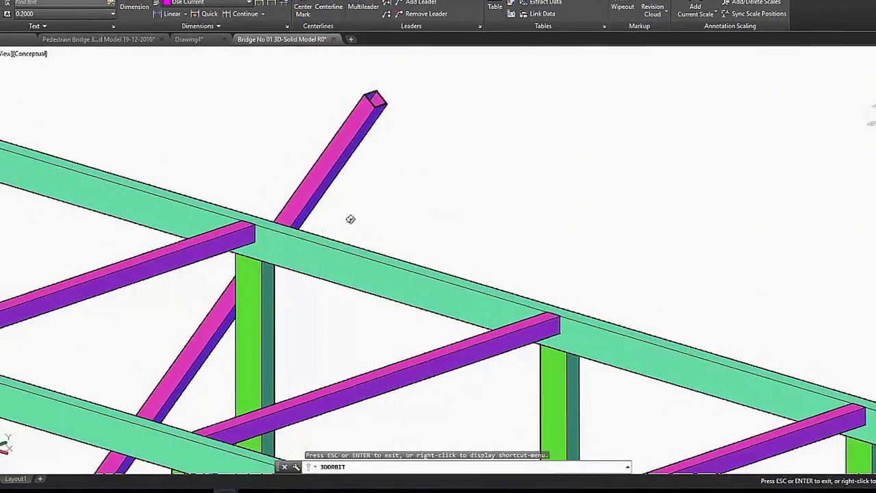
pyautogui.moveTo(350, 219)
pyautogui.keyDown('shift'); pyautogui.mouseDown(button='middle')
pyautogui.moveTo(497, 185)
pyautogui.moveTo(481, 185)
pyautogui.moveTo(508, 170)
pyautogui.moveTo(399, 184)
pyautogui.mouseUp(button='middle'); pyautogui.keyUp('shift')
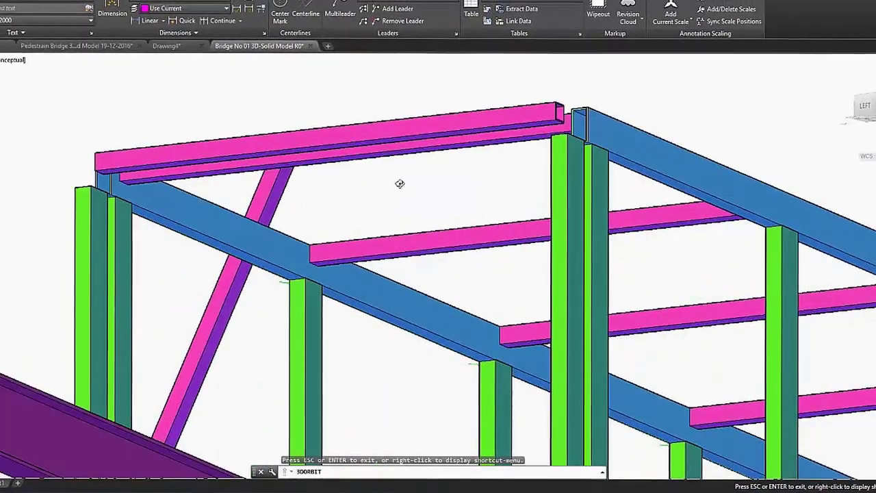
pyautogui.rightClick(400, 185)
pyautogui.click(410, 191)
pyautogui.scroll(5, 293, 289)
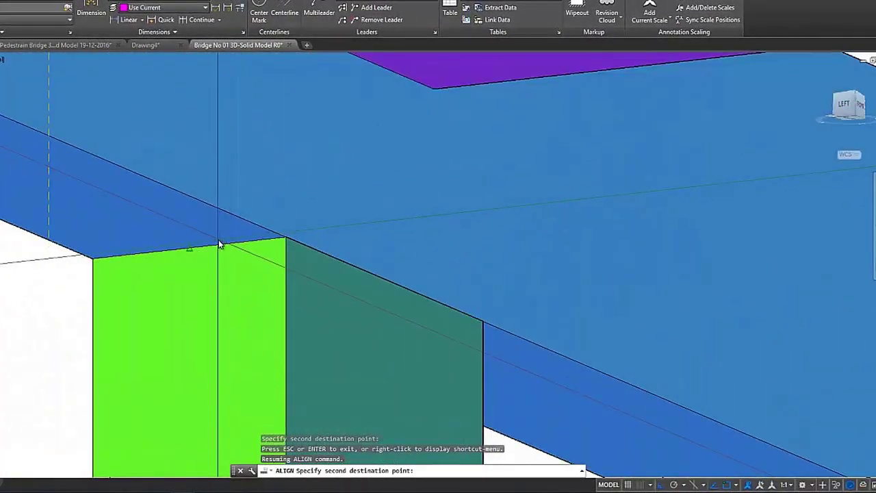
pyautogui.press('Return')
pyautogui.scroll(-3, 233, 249)
pyautogui.scroll(-3, 262, 235)
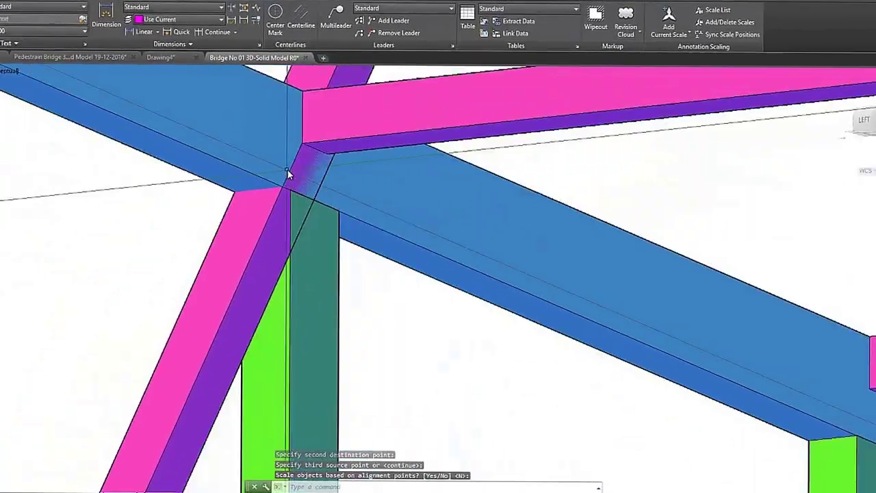
pyautogui.scroll(-2, 287, 170)
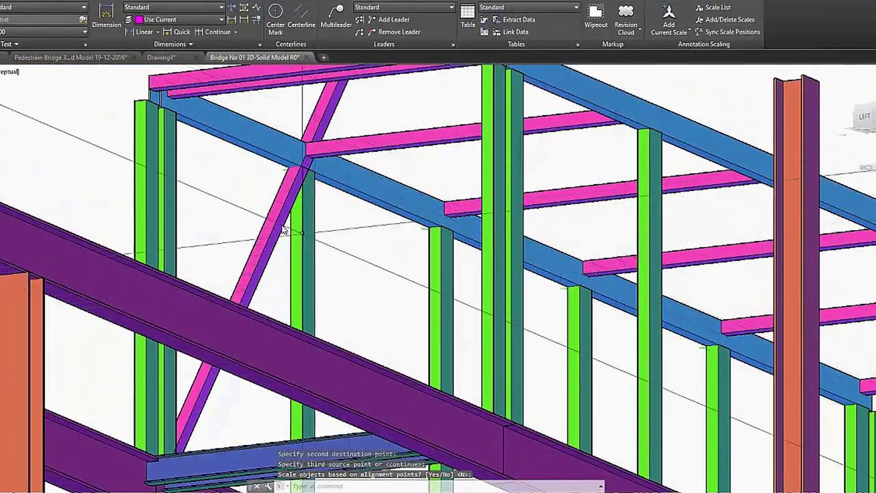
pyautogui.scroll(3, 288, 166)
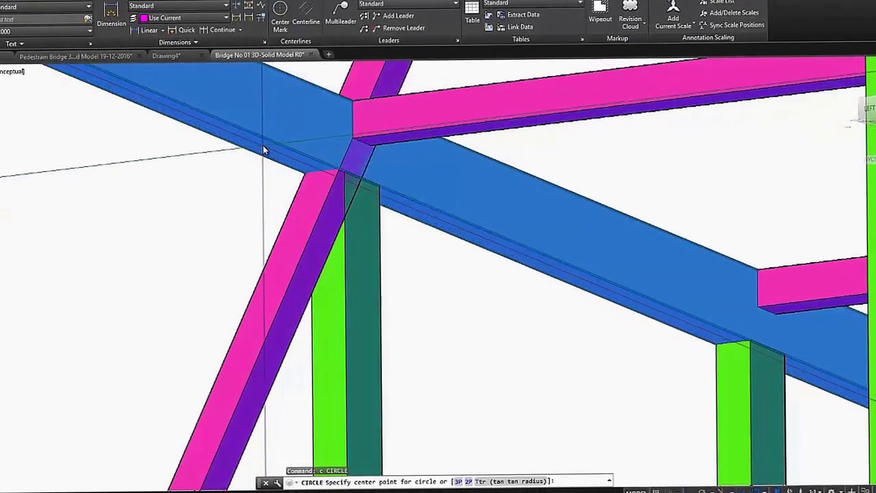
# Slice the magenta brace at the beam-junction circle, keeping both halves.
pyautogui.scroll(5, 262, 145)
pyautogui.click(255, 127)
pyautogui.write('SLICE')
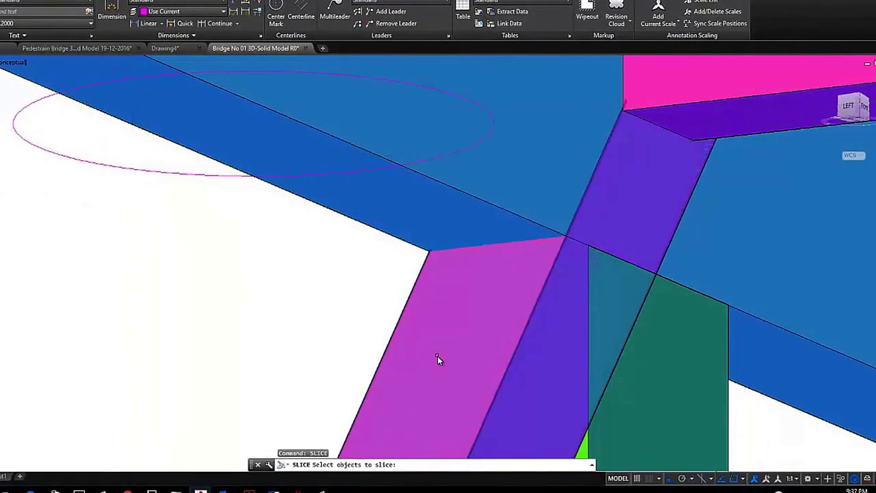
pyautogui.click(437, 356)
pyautogui.press('Return')
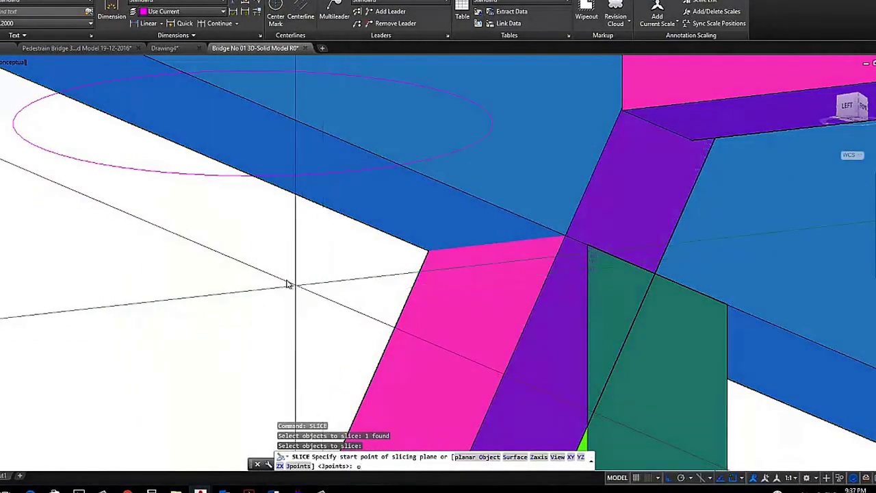
pyautogui.press('Return')
pyautogui.scroll(-2, 300, 226)
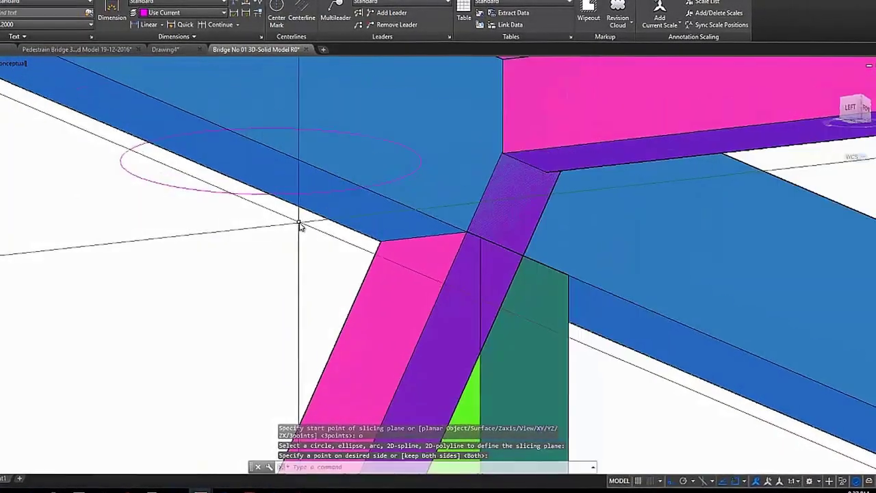
pyautogui.scroll(-3, 460, 180)
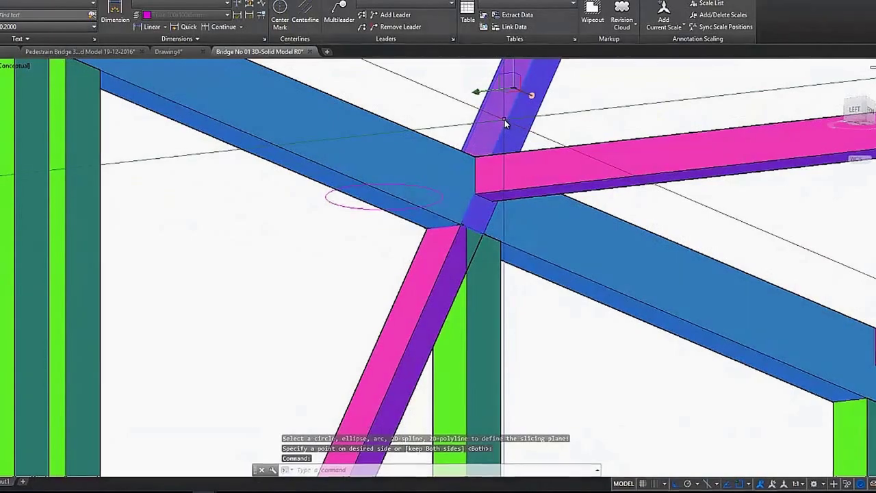
# Erase the leftover brace piece above the beam, then view the wider frame.
pyautogui.write('e')
pyautogui.press('Return')
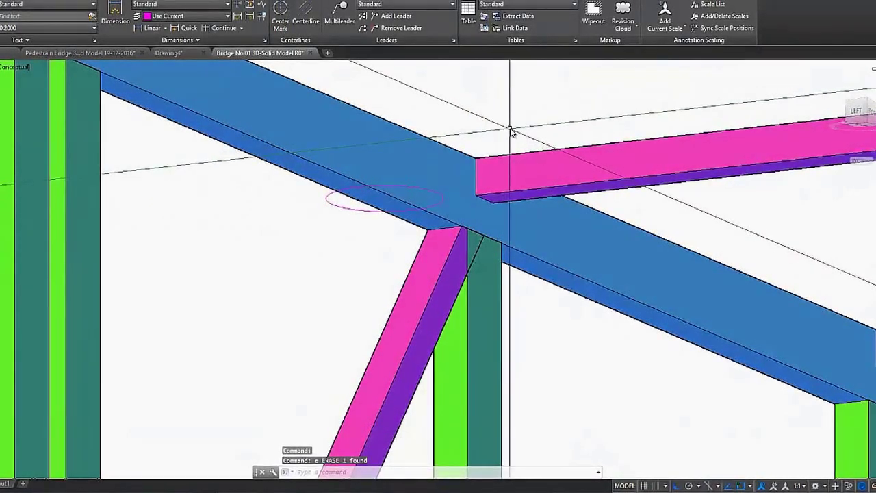
pyautogui.scroll(-5, 509, 130)
pyautogui.moveTo(510, 130)
pyautogui.keyDown('shift'); pyautogui.mouseDown(button='middle')
pyautogui.moveTo(653, 275)
pyautogui.moveTo(490, 297)
pyautogui.moveTo(411, 336)
pyautogui.moveTo(416, 250)
pyautogui.moveTo(647, 264)
pyautogui.moveTo(573, 243)
pyautogui.mouseUp(button='middle'); pyautogui.keyUp('shift')
pyautogui.rightClick(574, 243)
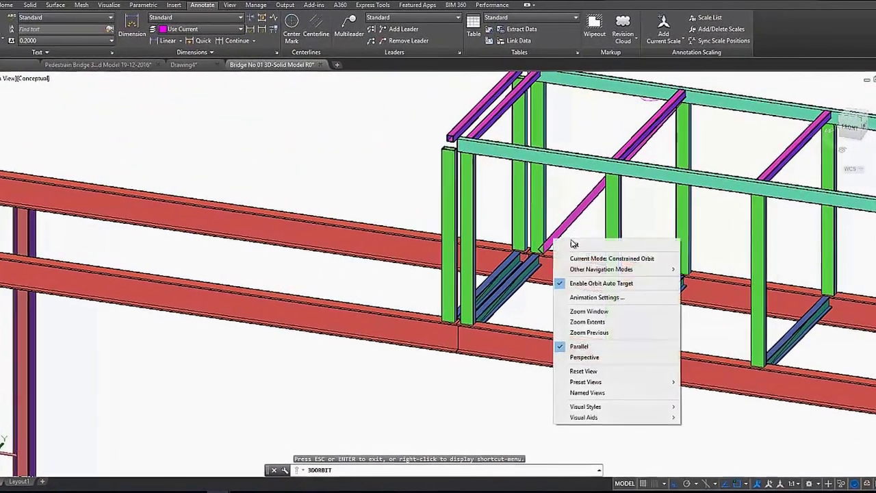
pyautogui.press('Escape')
pyautogui.scroll(3, 572, 245)
pyautogui.scroll(2, 589, 231)
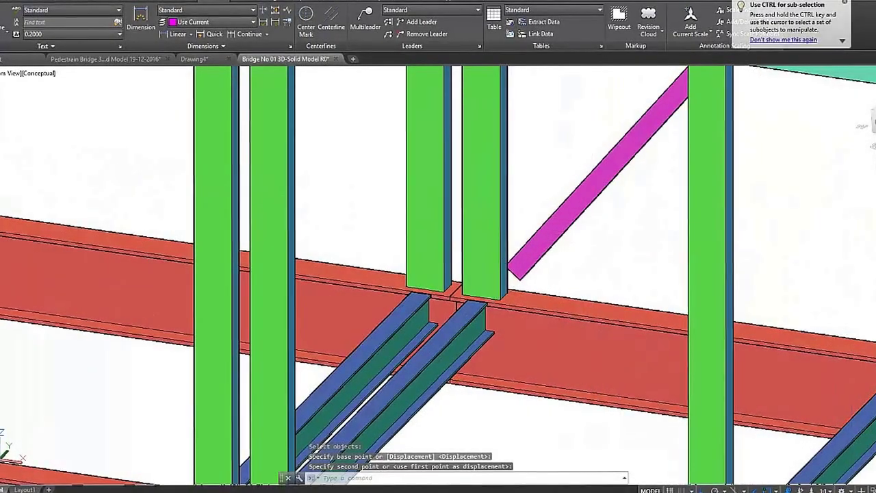
# Align the brace's lower end to the column base as the first point pair.
pyautogui.keyDown('shift'); pyautogui.moveTo(598, 243); pyautogui.dragTo(456, 276, button='middle'); pyautogui.keyUp('shift')
pyautogui.rightClick(607, 248)
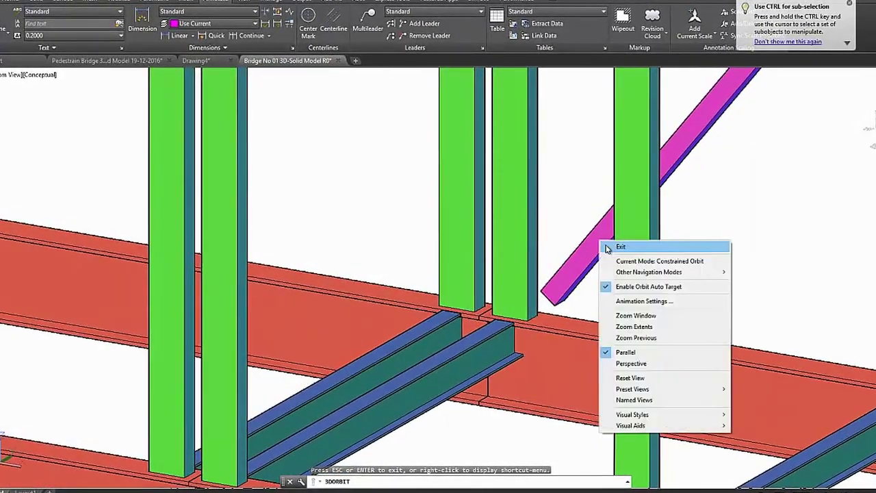
pyautogui.click(607, 248)
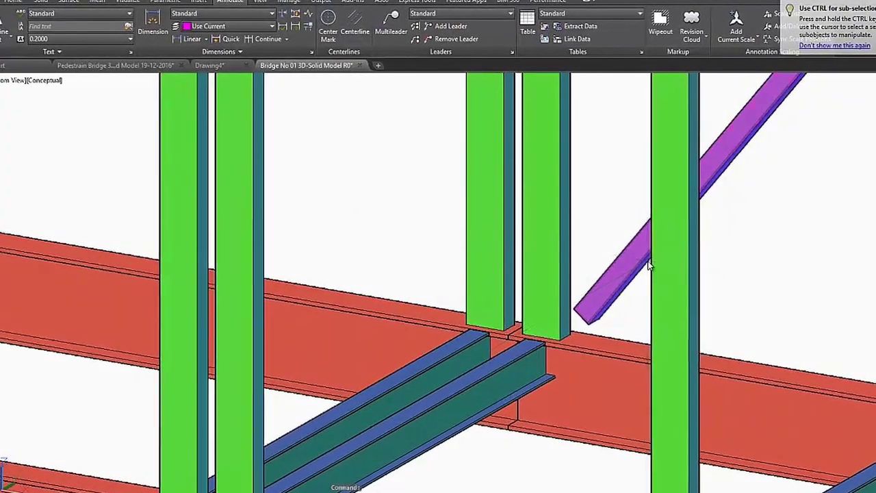
pyautogui.scroll(6, 595, 308)
pyautogui.scroll(4, 411, 356)
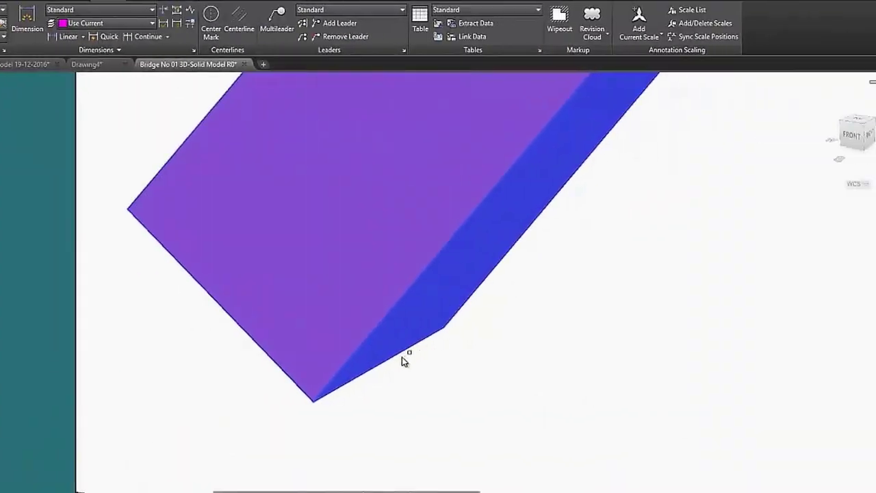
pyautogui.click(404, 354)
pyautogui.scroll(-3, 410, 342)
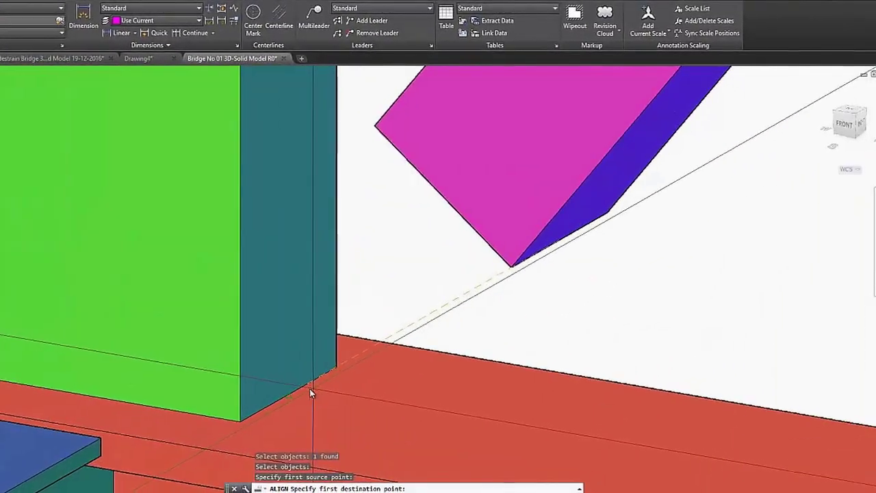
pyautogui.click(303, 391)
pyautogui.scroll(-5, 298, 409)
pyautogui.scroll(2, 851, 347)
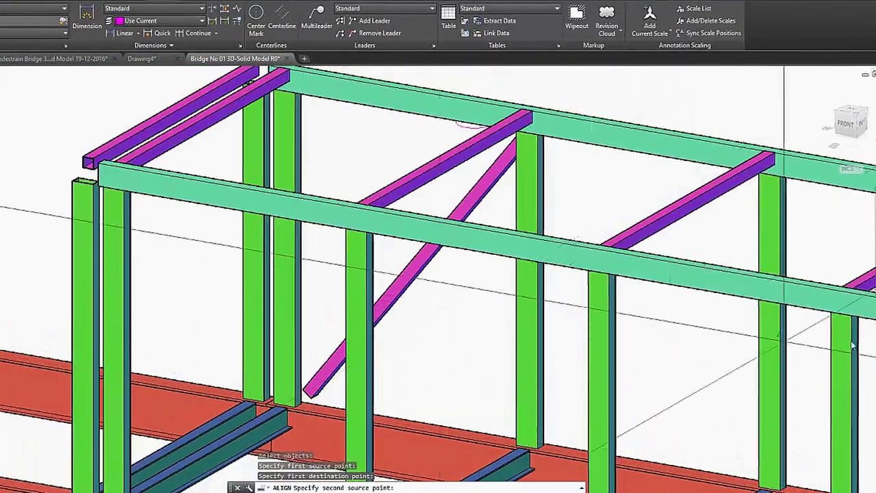
# Match the brace's top end to the top beam-column junction and inspect the result.
pyautogui.keyDown('shift'); pyautogui.moveTo(472, 123); pyautogui.dragTo(499, 209, button='middle'); pyautogui.keyUp('shift')
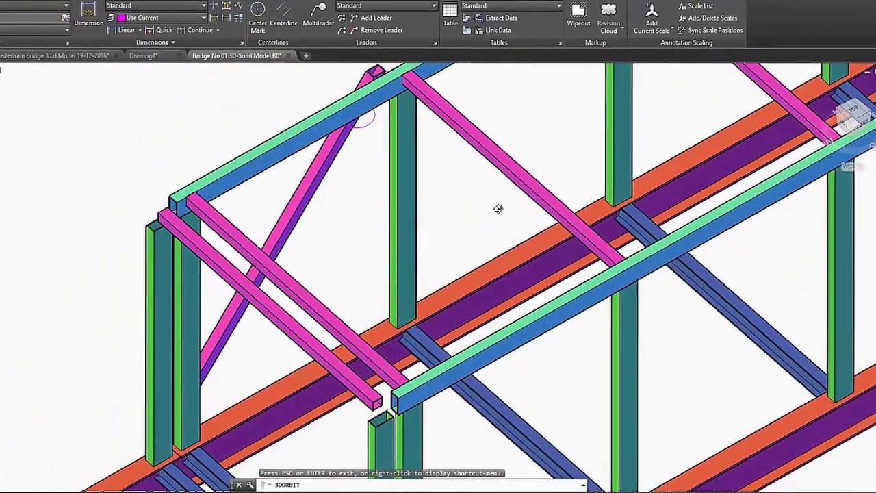
pyautogui.rightClick(433, 181)
pyautogui.click(445, 190)
pyautogui.scroll(-3, 438, 206)
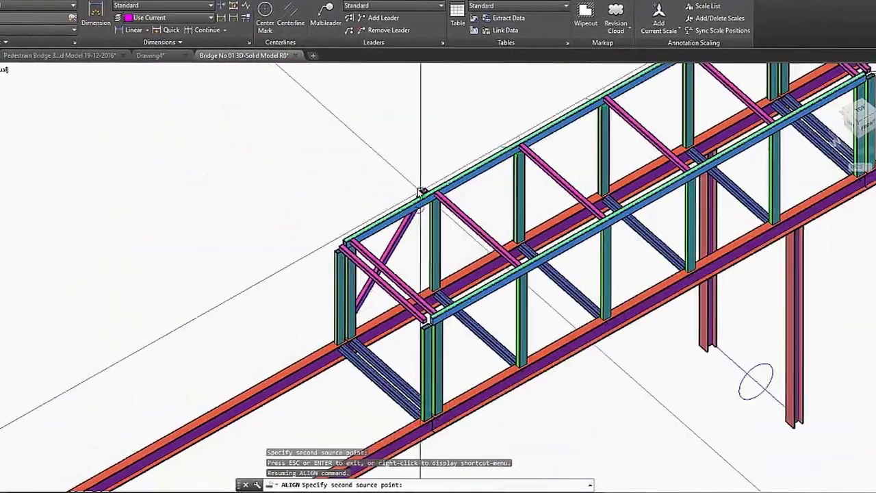
pyautogui.scroll(6, 429, 203)
pyautogui.click(444, 186)
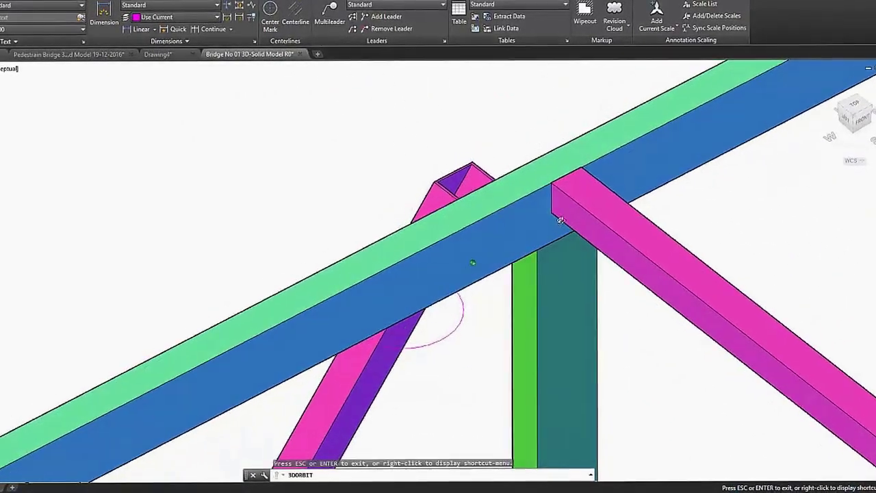
pyautogui.keyDown('shift'); pyautogui.moveTo(470, 260); pyautogui.dragTo(587, 140, button='middle'); pyautogui.keyUp('shift')
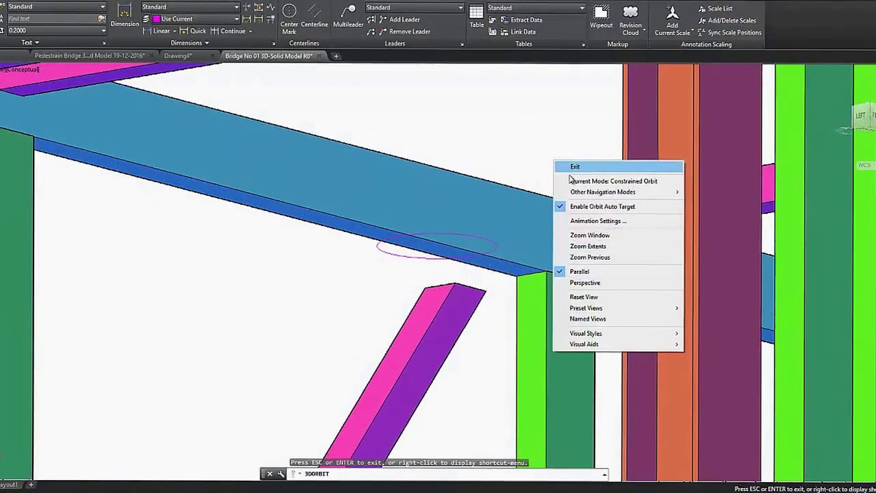
pyautogui.click(573, 168)
pyautogui.scroll(3, 541, 265)
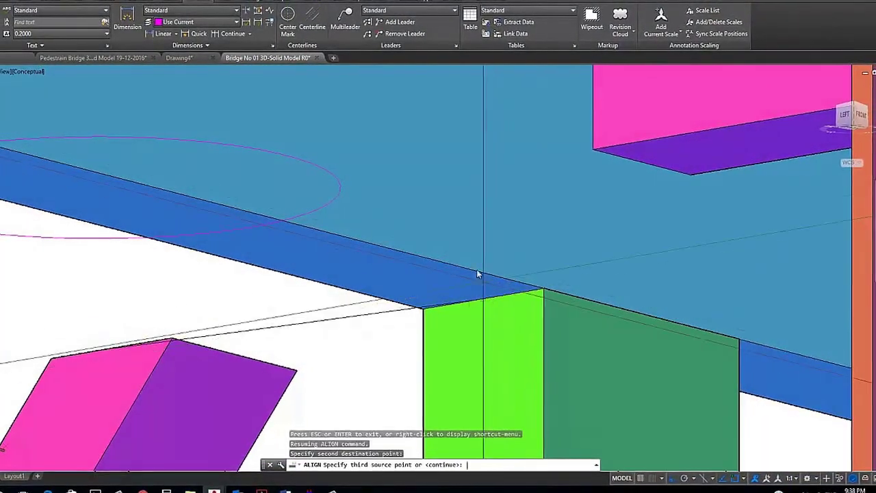
pyautogui.scroll(-5, 401, 162)
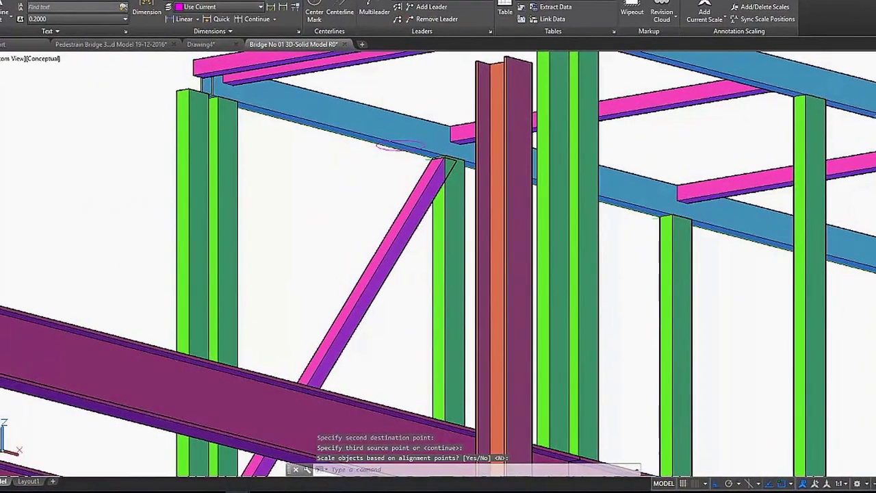
pyautogui.moveTo(540, 230)
pyautogui.keyDown('shift'); pyautogui.mouseDown(button='middle')
pyautogui.moveTo(456, 260)
pyautogui.moveTo(493, 295)
pyautogui.moveTo(493, 277)
pyautogui.moveTo(410, 367)
pyautogui.moveTo(299, 303)
pyautogui.mouseUp(button='middle'); pyautogui.keyUp('shift')
pyautogui.rightClick(299, 303)
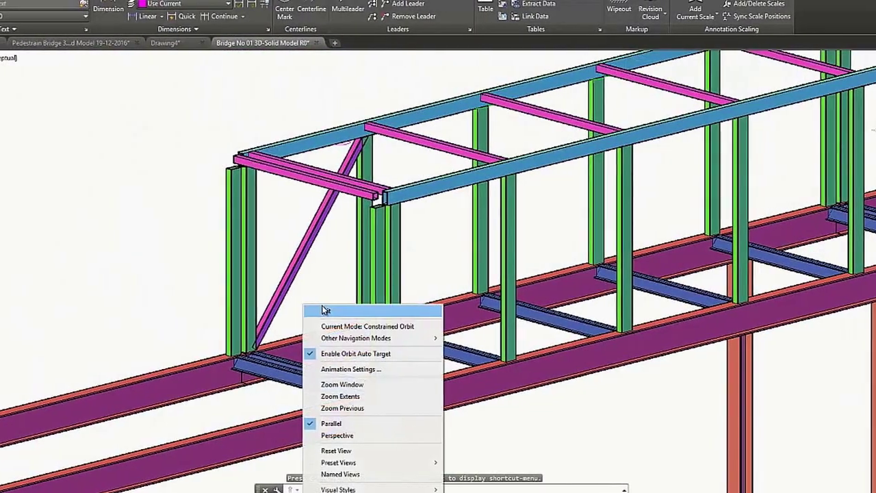
pyautogui.click(342, 434)
pyautogui.scroll(3, 264, 267)
pyautogui.scroll(2, 278, 269)
# Copy the magenta diagonal brace to a spot beside the original.
pyautogui.press('Escape')
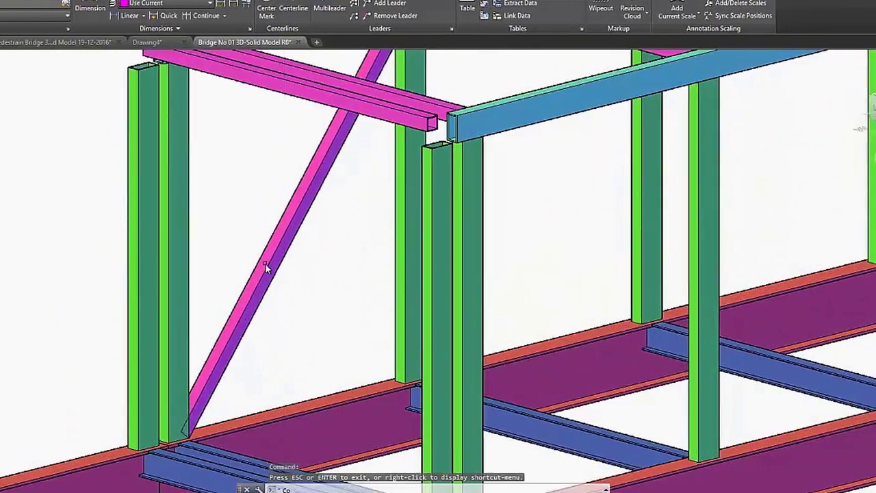
pyautogui.write('co')
pyautogui.press('Return')
pyautogui.click(293, 260)
pyautogui.press('Return')
pyautogui.click(216, 293)
pyautogui.click(206, 278)
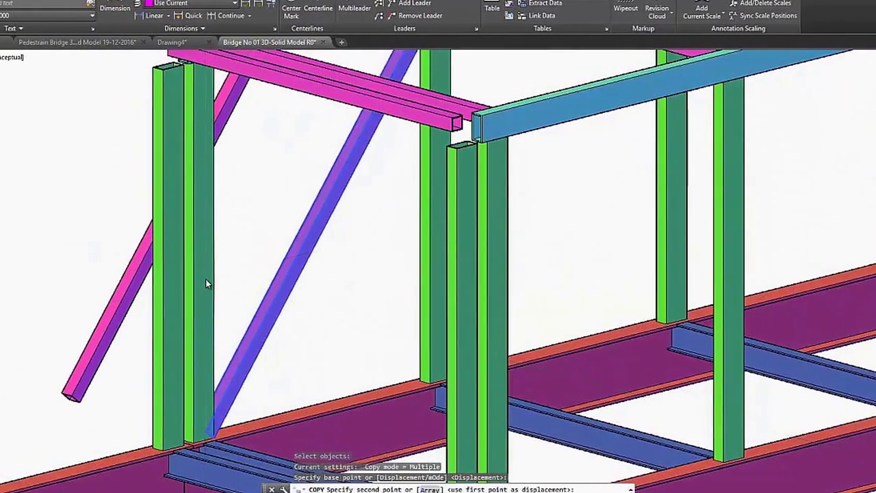
pyautogui.press('Escape')
# Move the brace copy from its end onto the top beam junction.
pyautogui.write('m')
pyautogui.press('Return')
pyautogui.click(130, 301)
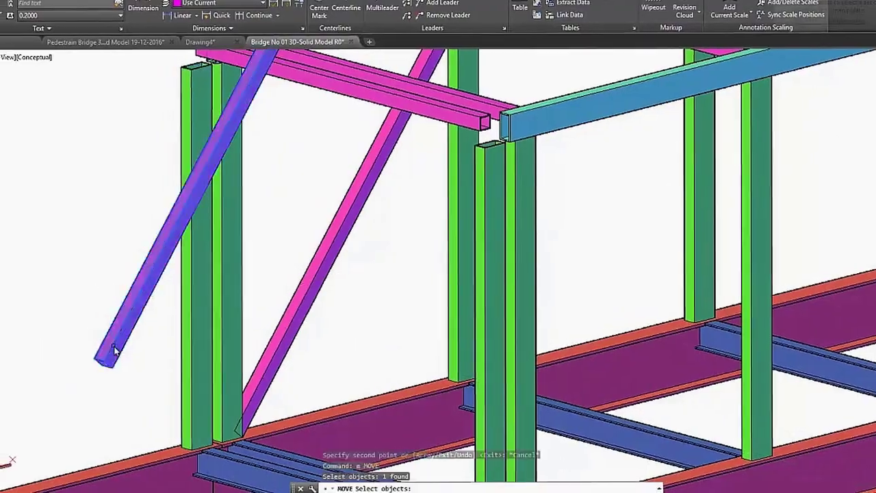
pyautogui.press('Return')
pyautogui.scroll(3, 109, 370)
pyautogui.click(136, 339)
pyautogui.scroll(-5, 136, 349)
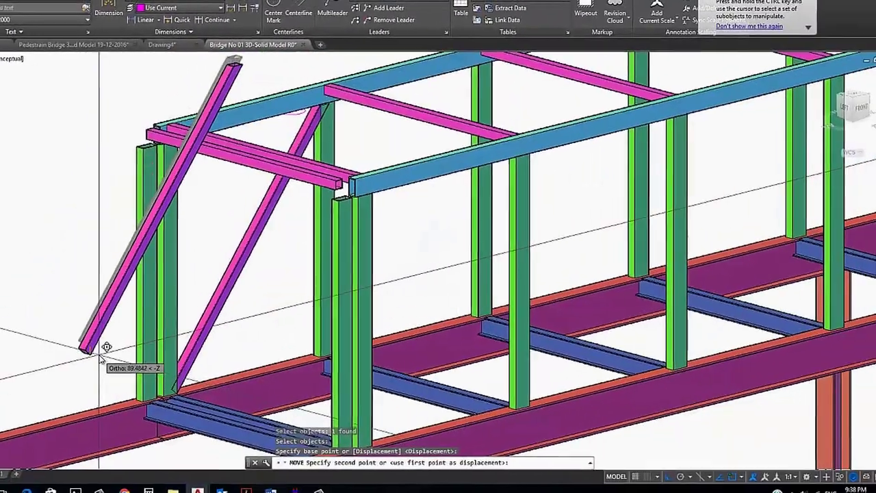
pyautogui.scroll(1, 146, 359)
pyautogui.scroll(3, 312, 137)
pyautogui.scroll(3, 394, 101)
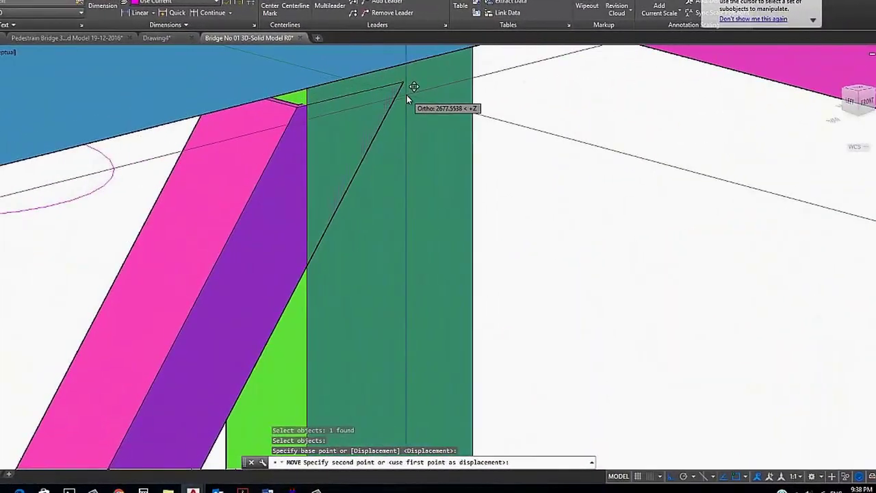
pyautogui.click(404, 88)
pyautogui.press('Escape')
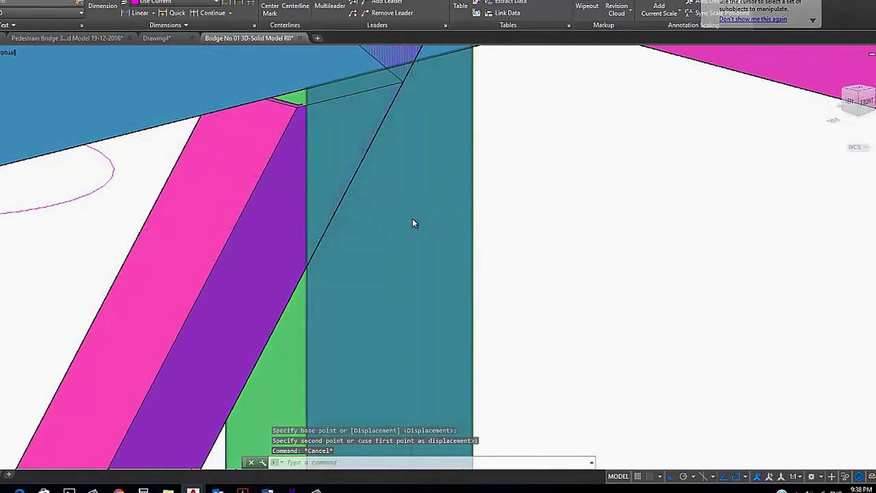
# Align the UCS to the brace face and select the protruding brace to cut.
pyautogui.scroll(-2, 411, 219)
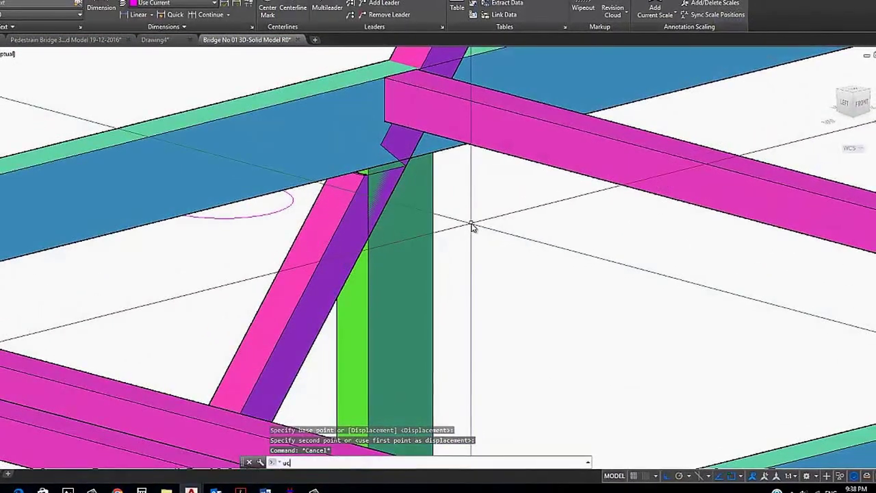
pyautogui.click(296, 348)
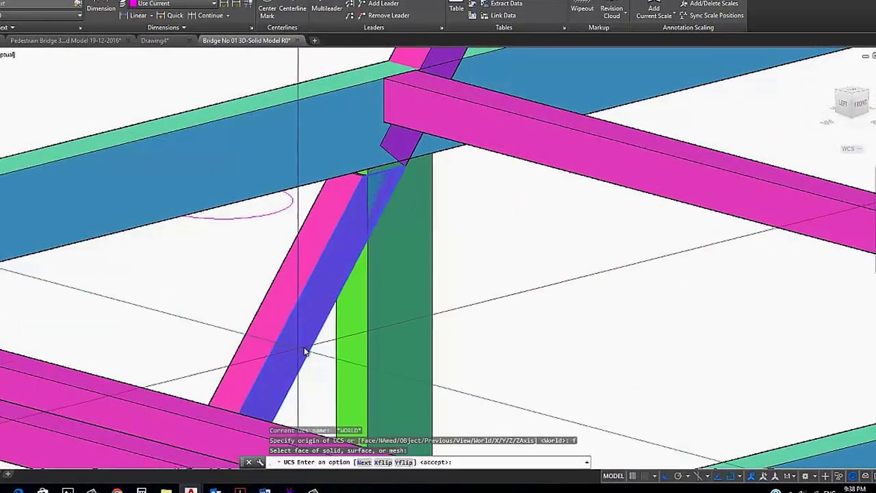
pyautogui.click(463, 81)
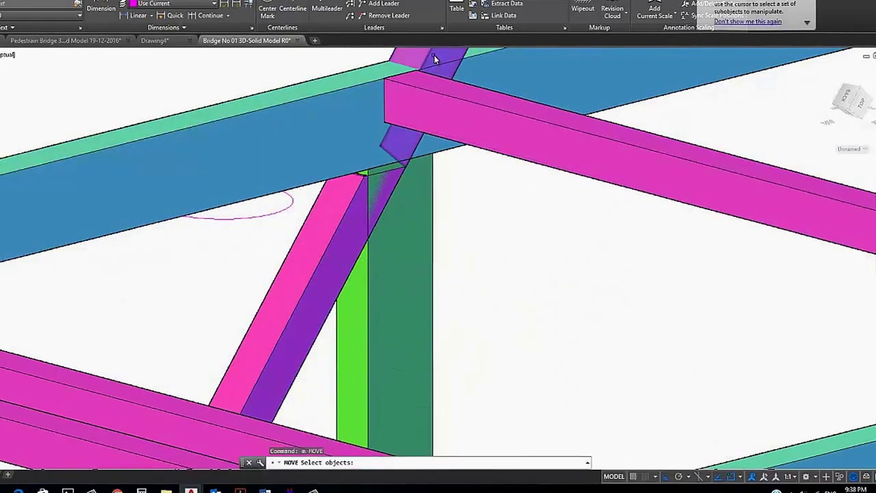
pyautogui.press('Return')
pyautogui.click(583, 246)
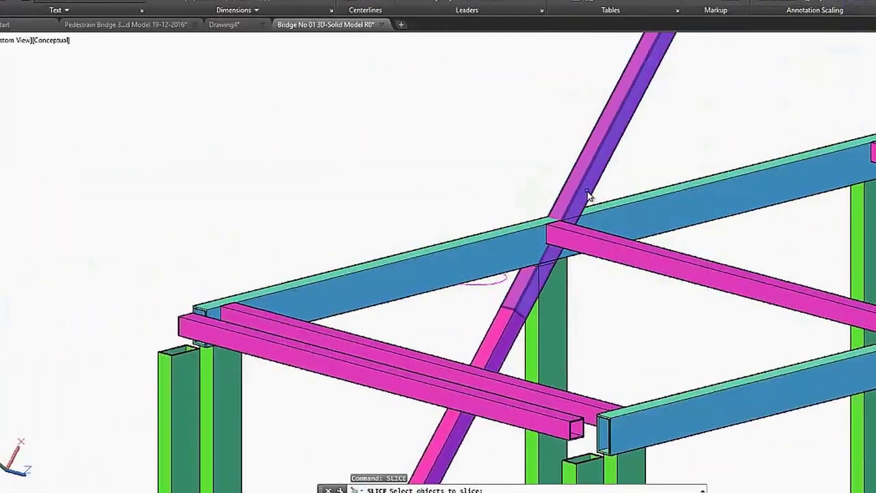
# Slice the diagonal pieces using the ellipse and a new joint circle as cutting planes.
pyautogui.write('o')
pyautogui.press('Return')
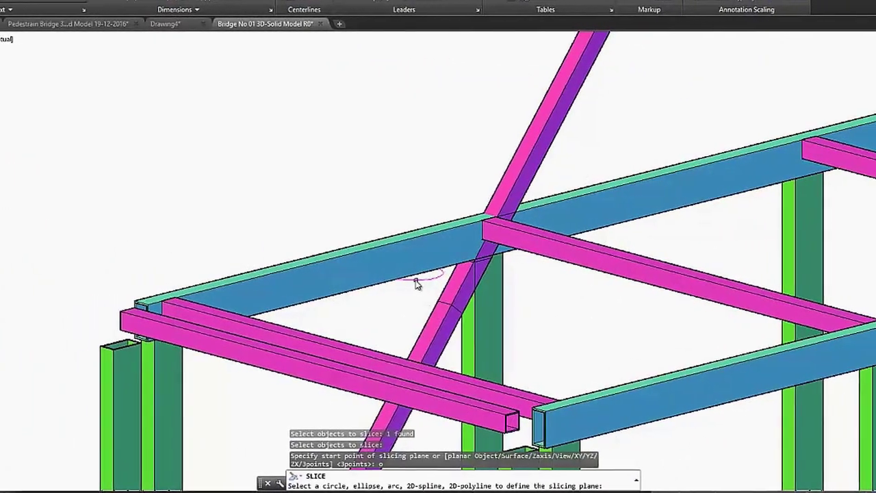
pyautogui.click(400, 280)
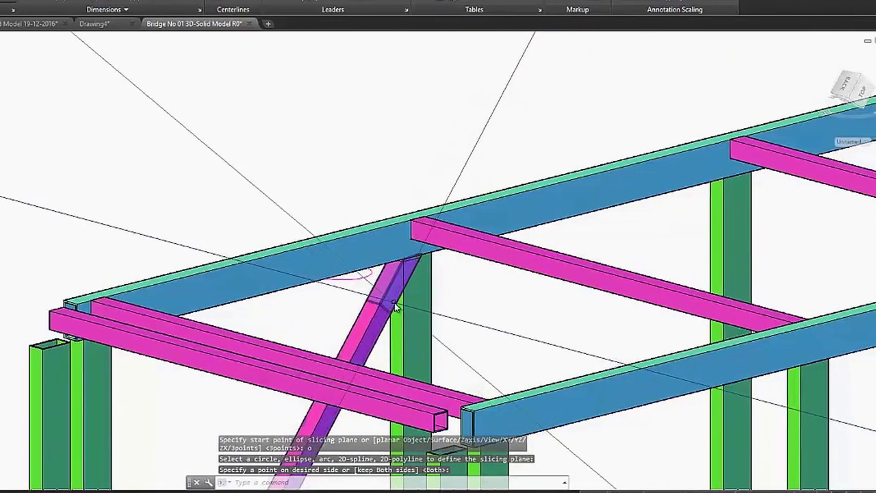
pyautogui.press('Return')
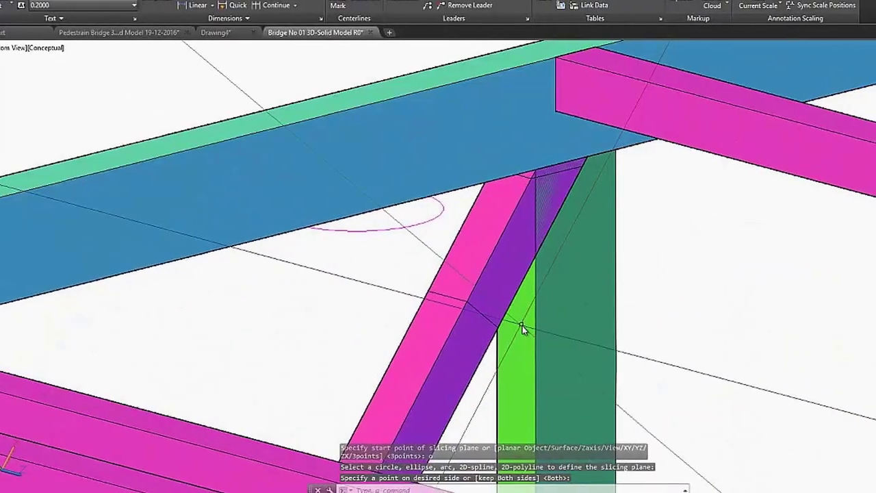
pyautogui.write('c')
pyautogui.press('Return')
pyautogui.click(511, 317)
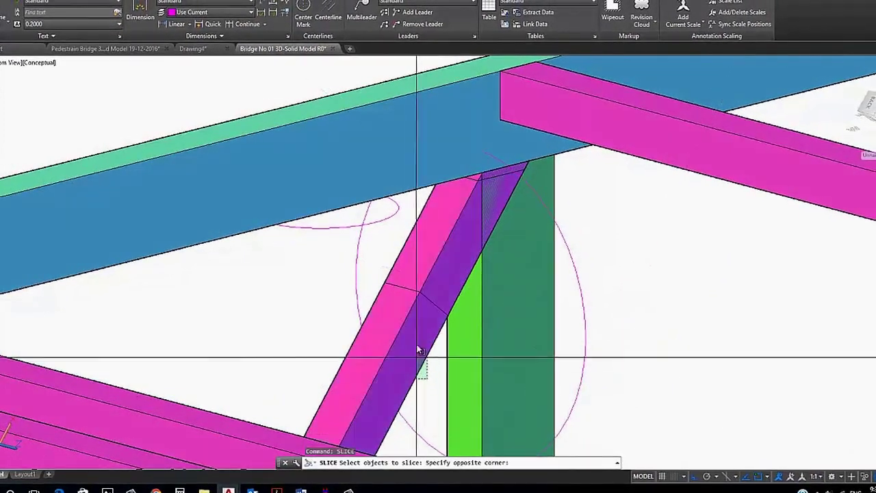
pyautogui.click(483, 182)
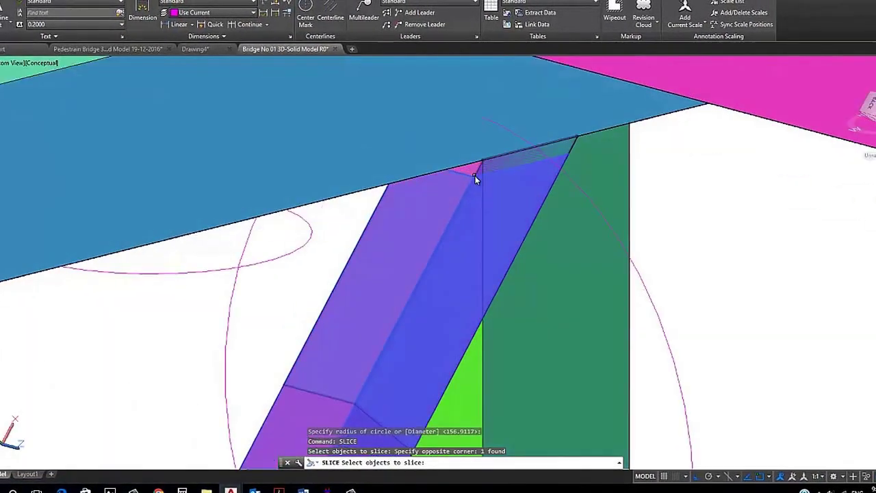
pyautogui.press('Return')
pyautogui.write('o')
pyautogui.press('Return')
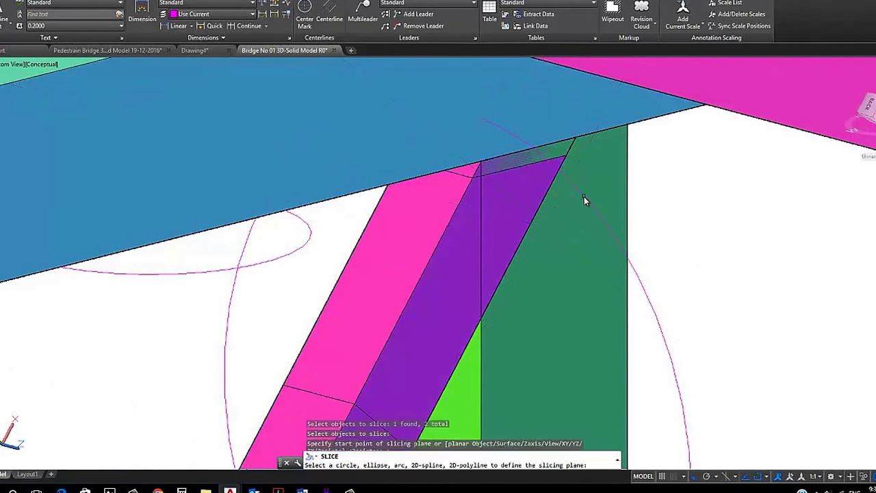
pyautogui.click(577, 192)
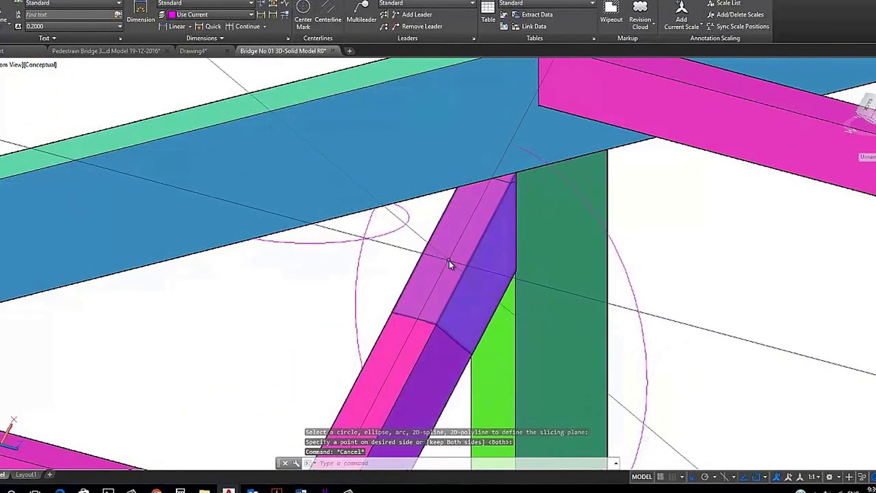
# Union the two magenta diagonal pieces into one solid.
pyautogui.write('union')
pyautogui.press('Return')
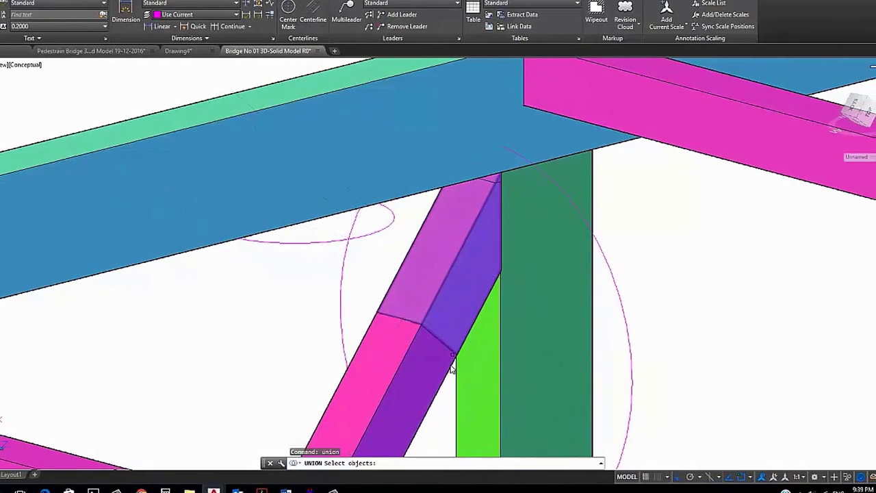
pyautogui.moveTo(451, 369); pyautogui.dragTo(420, 373)
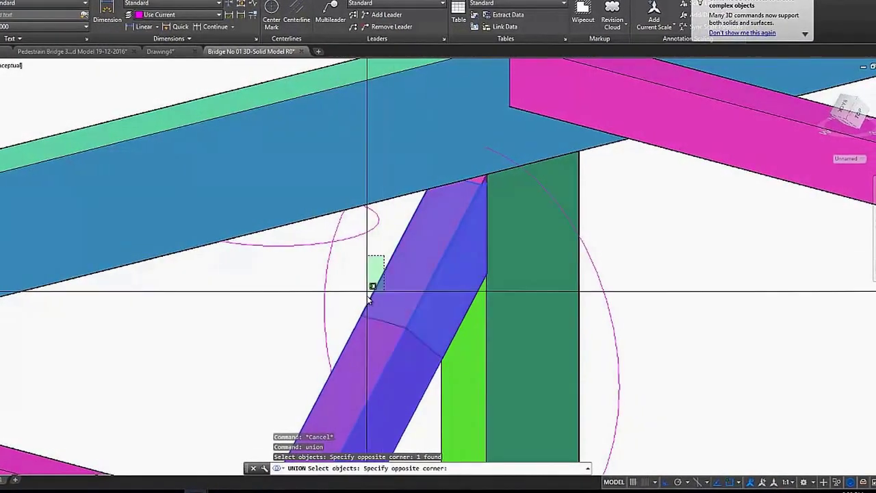
pyautogui.scroll(-5, 430, 191)
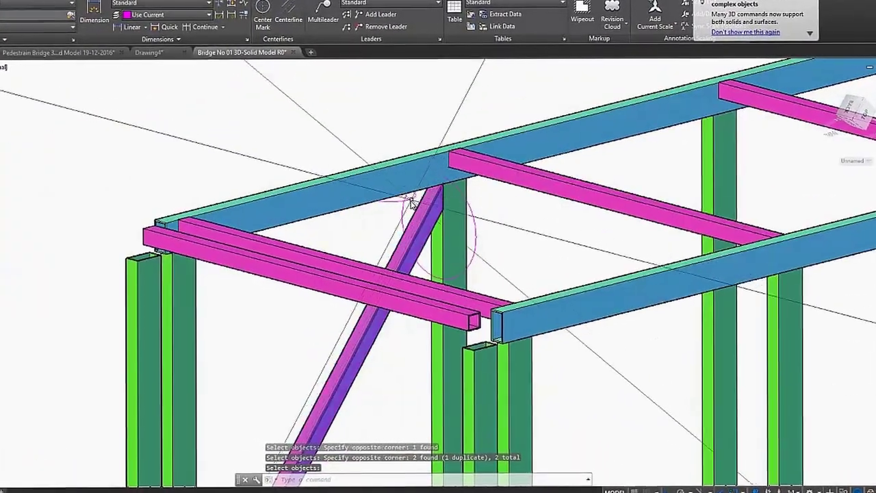
pyautogui.scroll(5, 418, 204)
pyautogui.click(412, 203)
# Erase the two helper circles and review the end frame from near-front.
pyautogui.write('e')
pyautogui.press('Return')
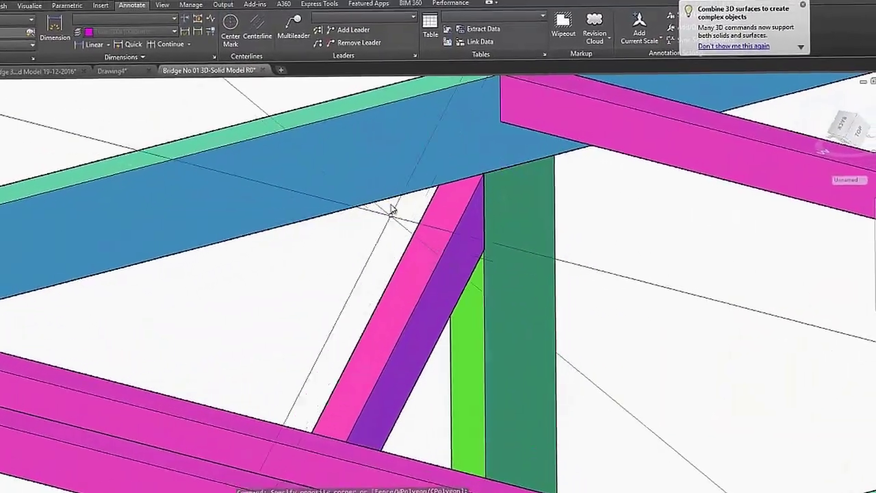
pyautogui.scroll(-5, 411, 205)
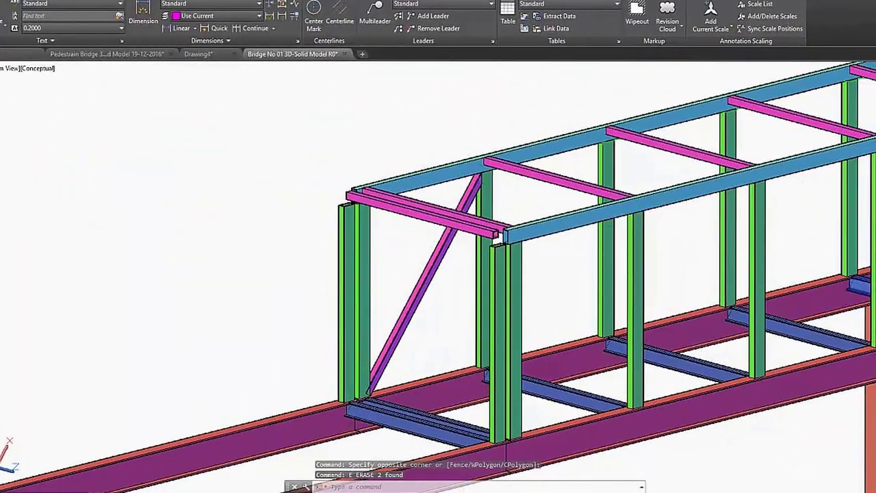
pyautogui.keyDown('shift'); pyautogui.moveTo(577, 290); pyautogui.dragTo(424, 307, button='middle'); pyautogui.keyUp('shift')
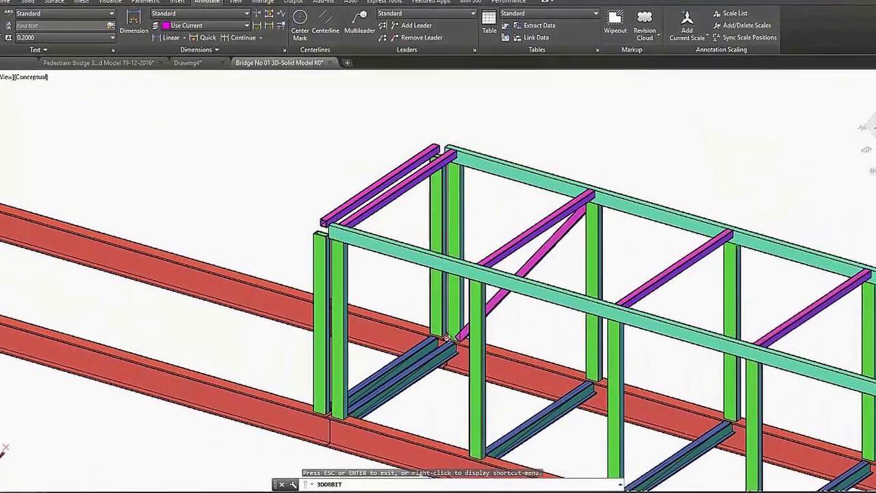
# Set a cutting circle at the magenta brace's lower end and select the brace to slice.
pyautogui.scroll(3, 451, 322)
pyautogui.scroll(3, 482, 331)
pyautogui.keyDown('shift'); pyautogui.moveTo(482, 331); pyautogui.dragTo(468, 284, button='middle'); pyautogui.keyUp('shift')
pyautogui.rightClick(468, 284)
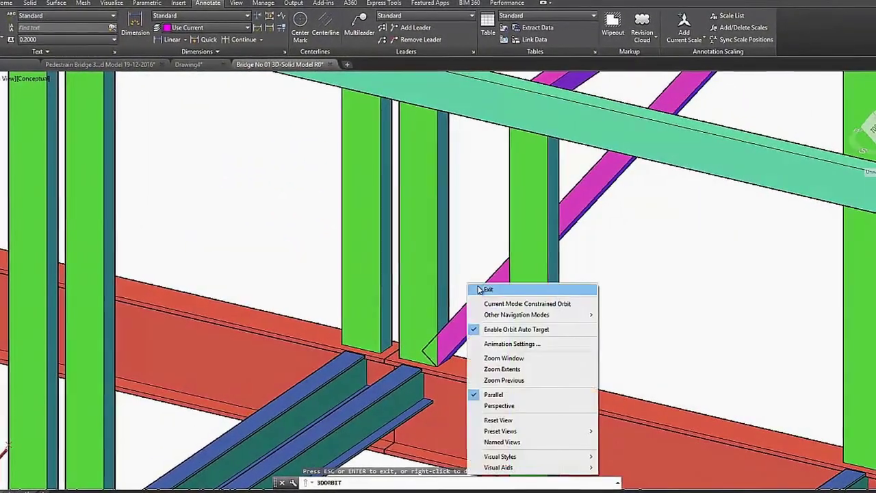
pyautogui.click(472, 289)
pyautogui.scroll(5, 449, 281)
pyautogui.click(351, 311)
pyautogui.write('slice')
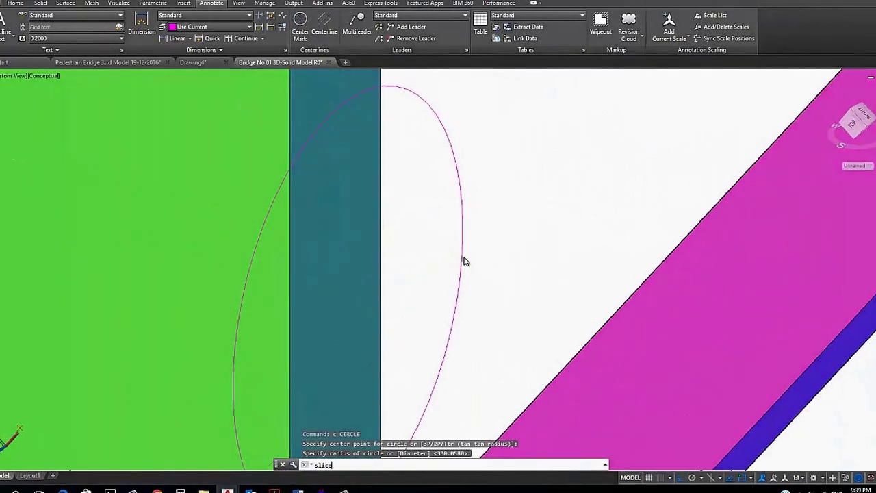
pyautogui.press('Return')
pyautogui.scroll(-5, 464, 261)
pyautogui.click(485, 281)
pyautogui.press('Return')
# Slice the brace using the circle's plane, keeping the chosen side.
pyautogui.write('olyline to define the')
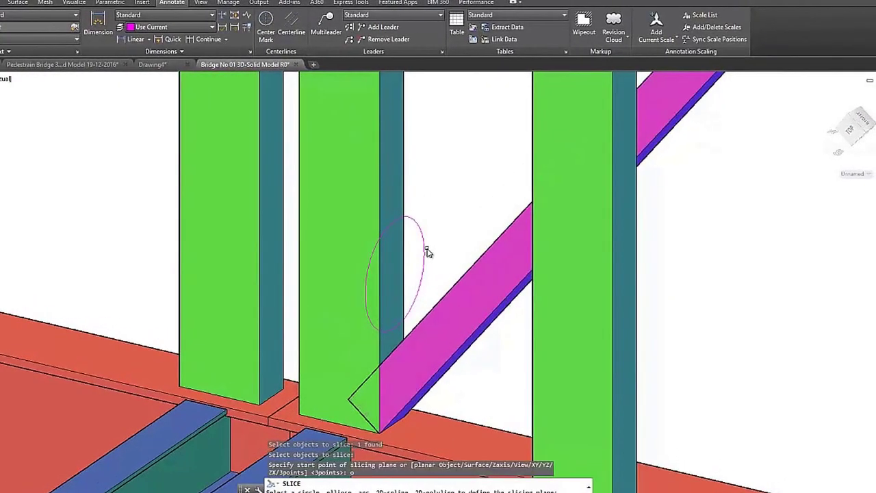
pyautogui.scroll(-2, 424, 252)
pyautogui.scroll(-4, 417, 253)
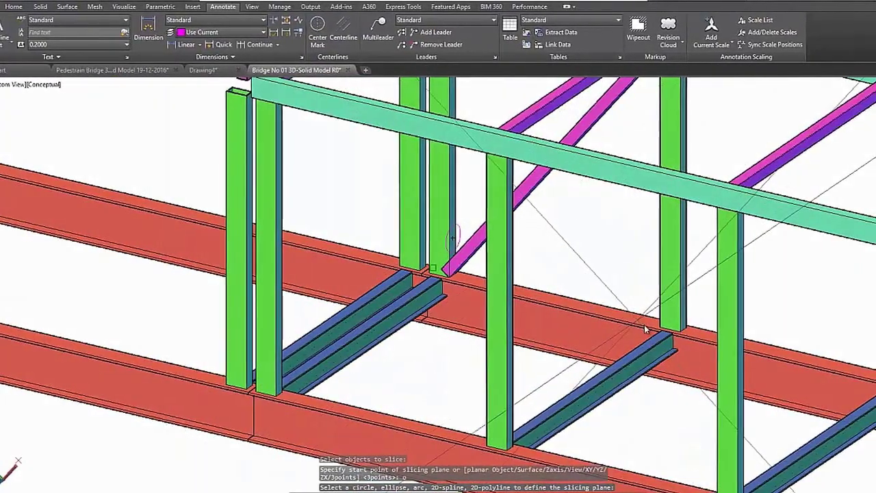
pyautogui.click(447, 235)
pyautogui.scroll(3, 451, 231)
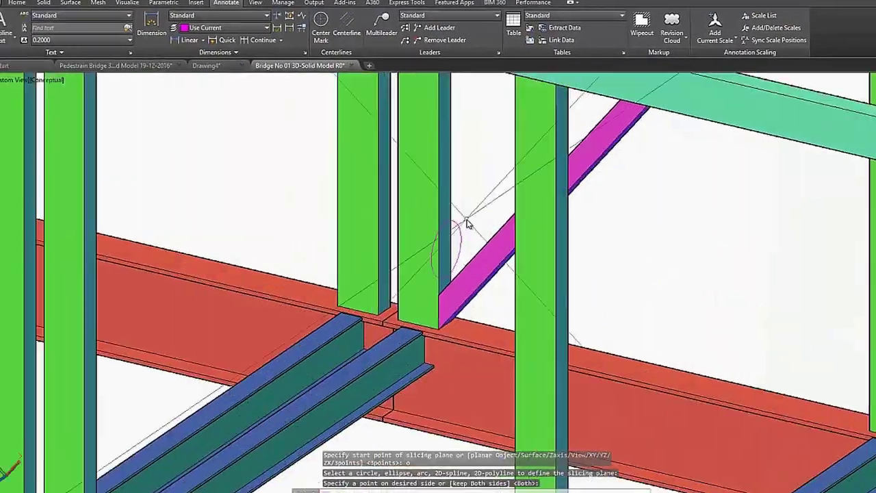
pyautogui.scroll(2, 457, 225)
pyautogui.scroll(-2, 434, 209)
pyautogui.click(404, 236)
pyautogui.scroll(-2, 397, 233)
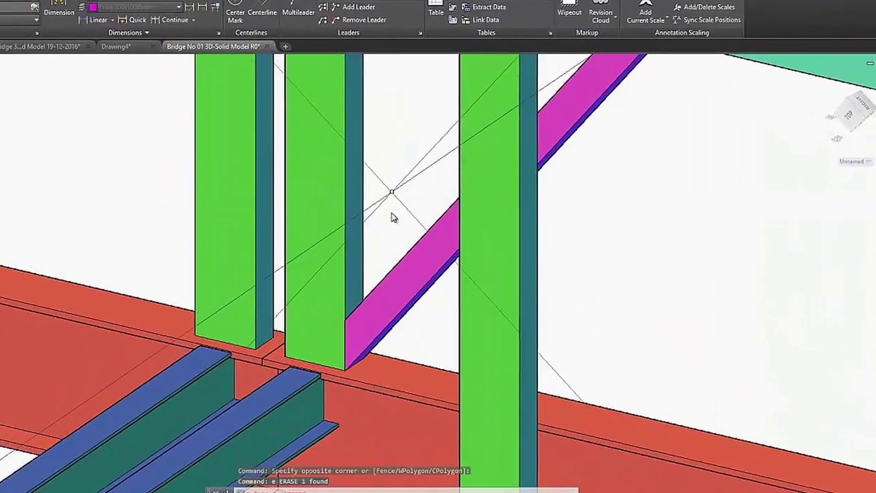
pyautogui.scroll(-3, 464, 244)
pyautogui.scroll(1, 545, 288)
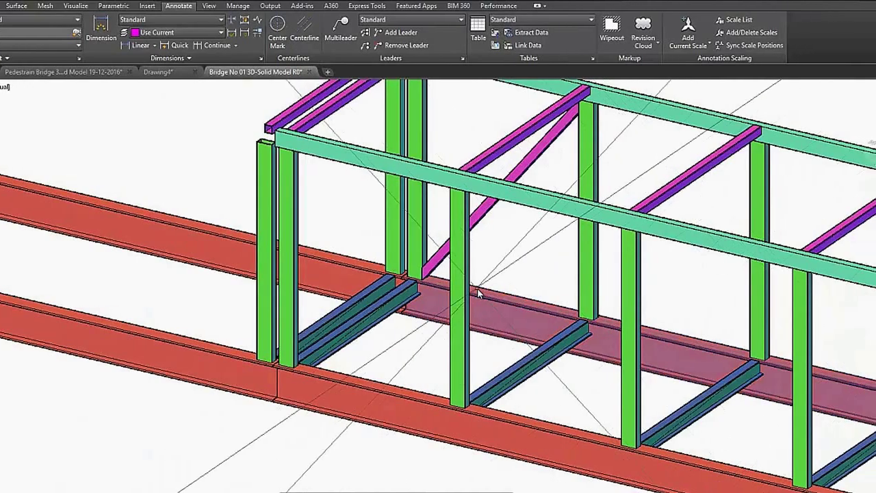
pyautogui.scroll(2, 549, 294)
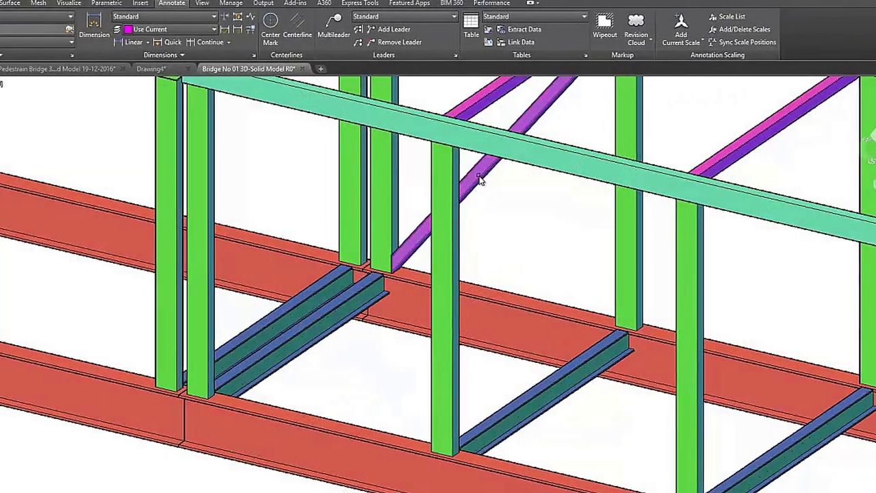
# Erase the leftover piece cut from the brace.
pyautogui.write('e')
pyautogui.press('Return')
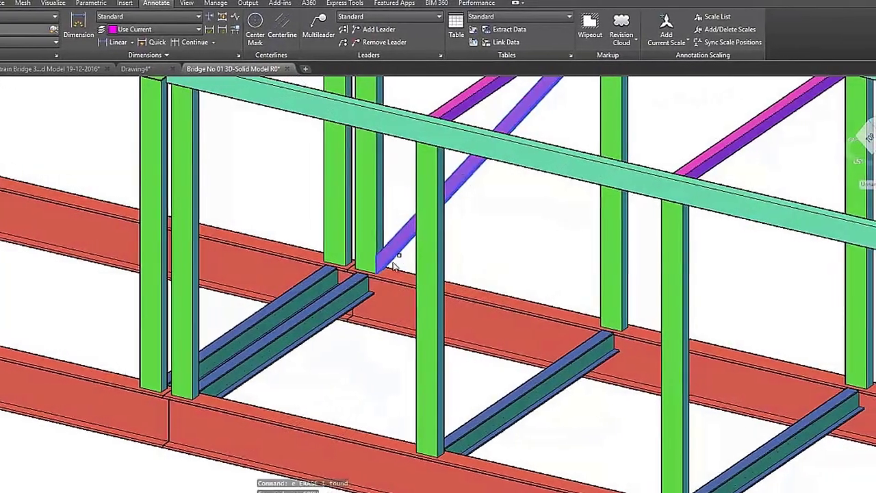
pyautogui.click(380, 270)
pyautogui.scroll(4, 396, 267)
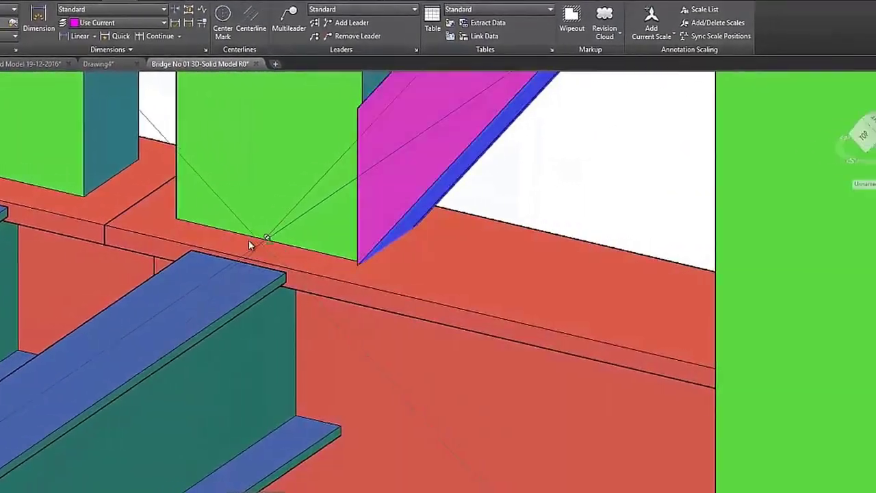
pyautogui.scroll(-5, 248, 240)
pyautogui.scroll(4, 567, 244)
# Copy the magenta brace with its base point at the column foot.
pyautogui.click(567, 244)
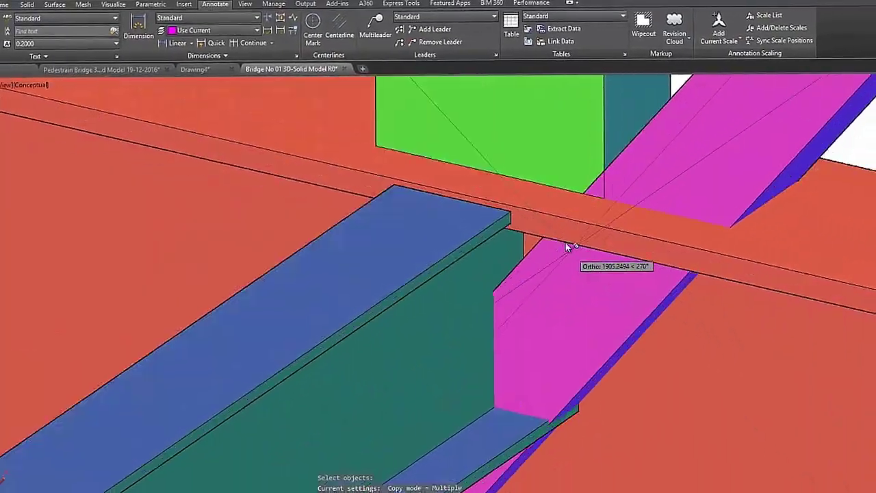
pyautogui.press('Return')
pyautogui.click(448, 137)
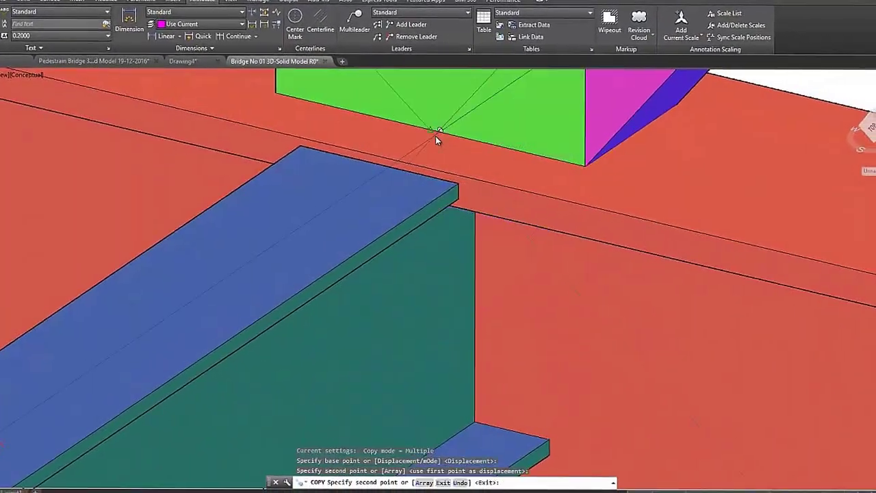
pyautogui.scroll(-4, 401, 191)
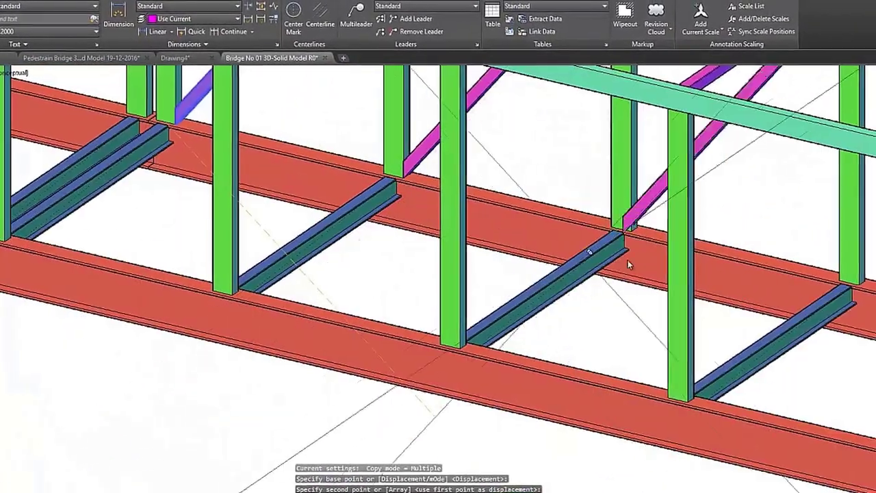
pyautogui.scroll(4, 580, 186)
pyautogui.scroll(3, 580, 186)
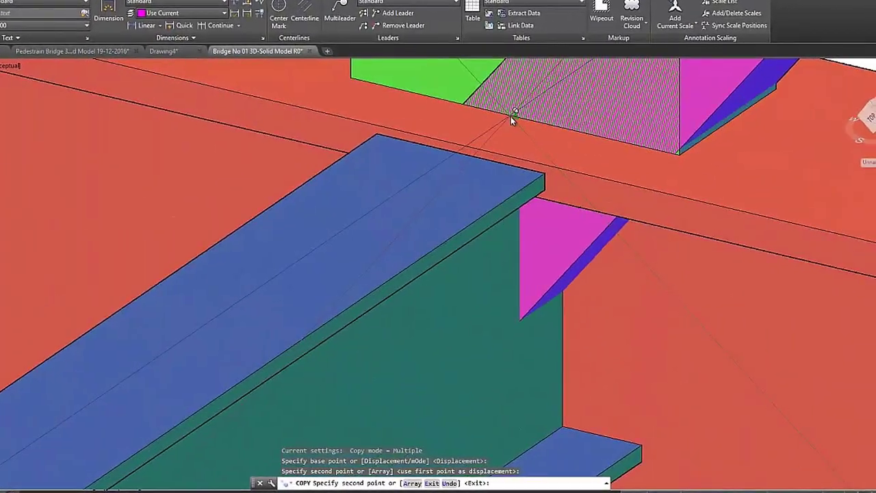
pyautogui.scroll(-3, 512, 120)
pyautogui.scroll(-2, 374, 131)
pyautogui.scroll(2, 571, 186)
pyautogui.scroll(3, 640, 158)
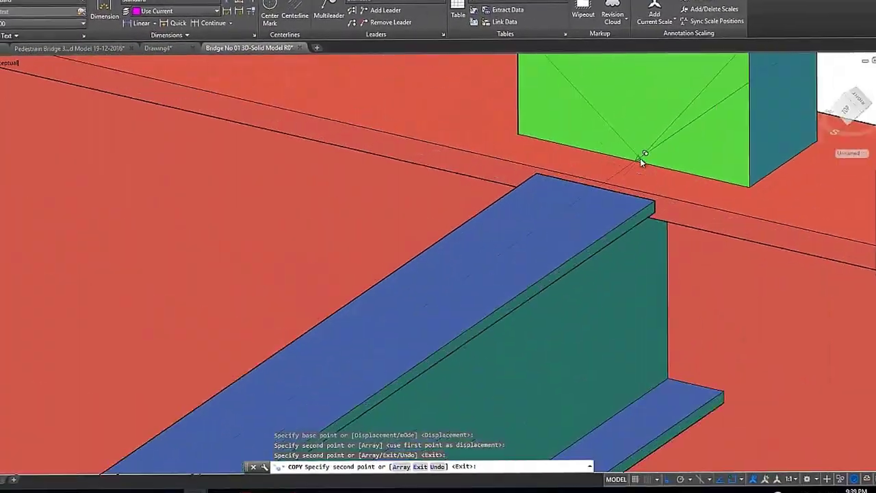
pyautogui.scroll(2, 640, 158)
pyautogui.scroll(-3, 312, 199)
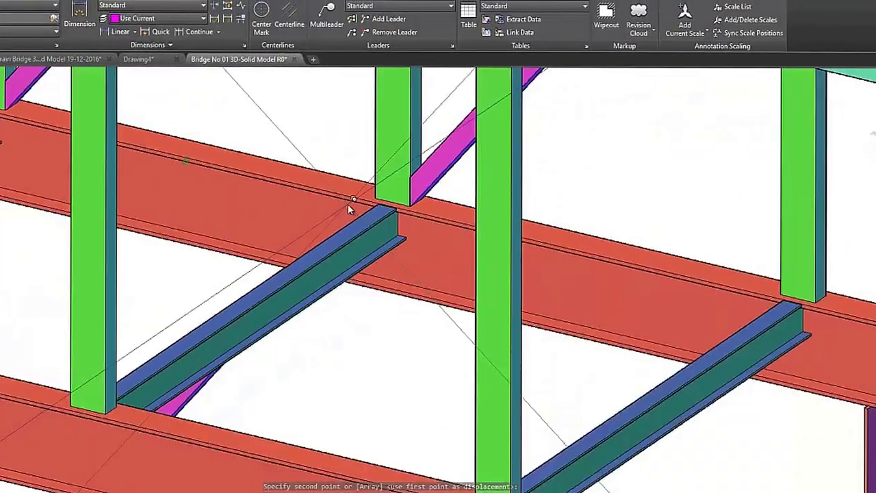
pyautogui.scroll(4, 791, 308)
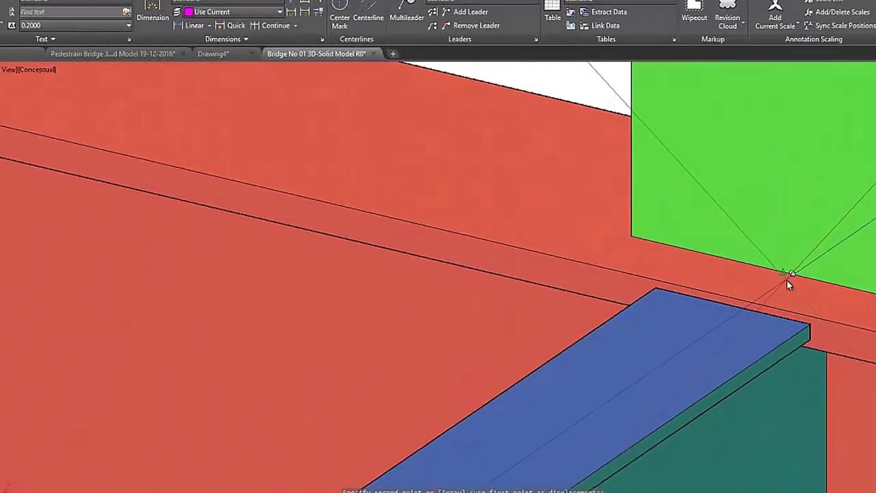
pyautogui.scroll(-4, 786, 279)
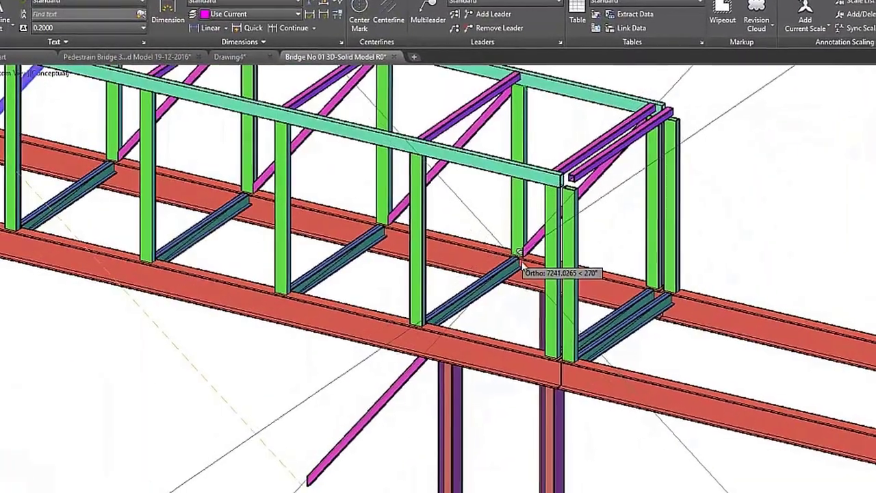
pyautogui.scroll(3, 577, 278)
pyautogui.scroll(2, 616, 302)
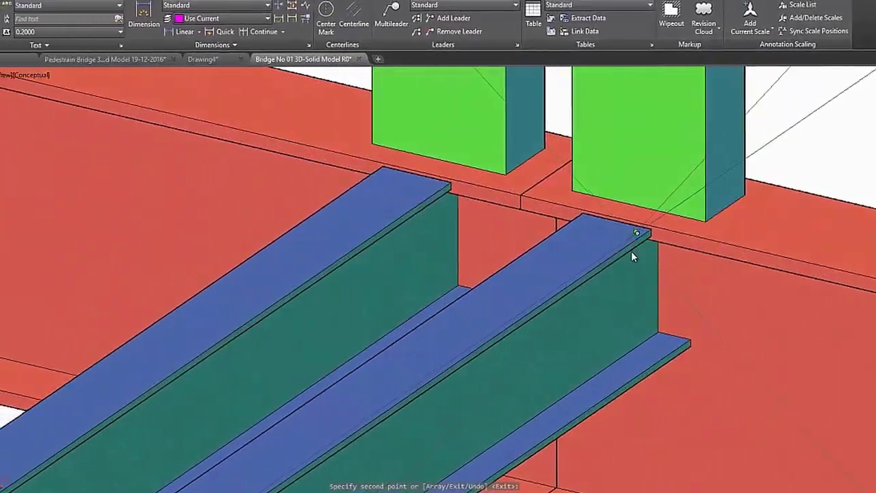
pyautogui.scroll(-4, 582, 256)
pyautogui.scroll(-4, 565, 308)
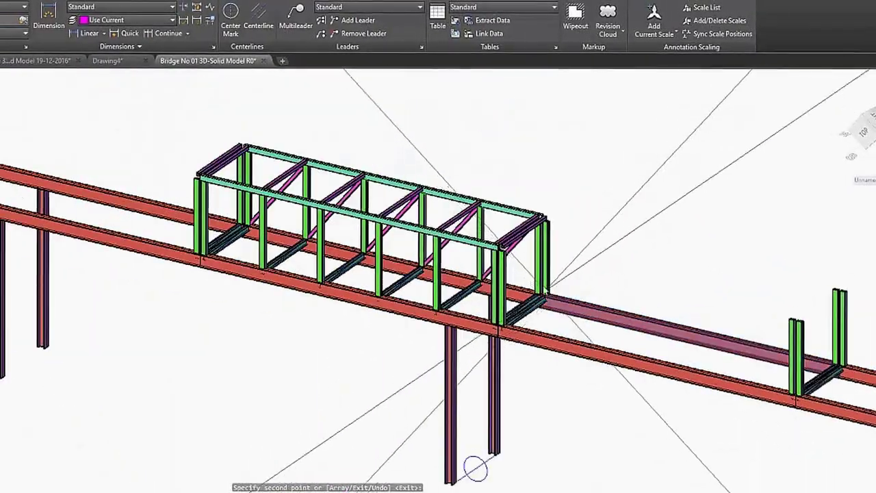
pyautogui.scroll(5, 518, 251)
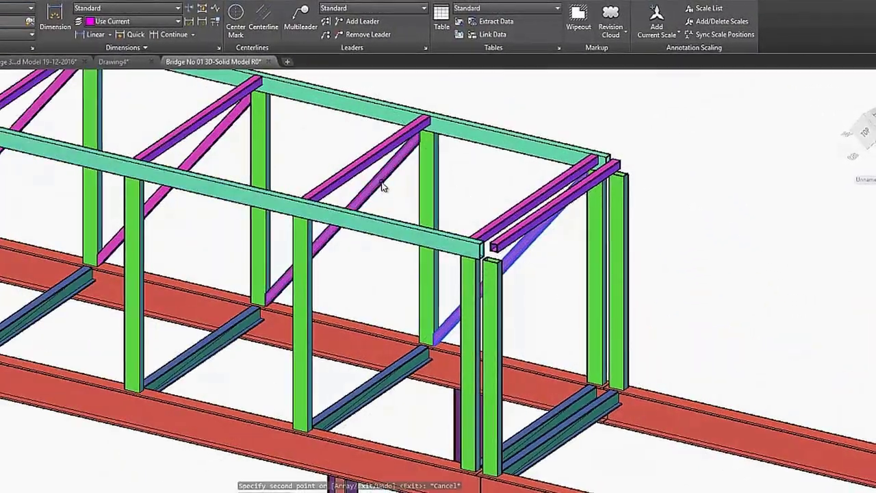
# Place further brace copies through the bays, referenced from the column base.
pyautogui.press('Return')
pyautogui.click(356, 222)
pyautogui.scroll(-2, 356, 222)
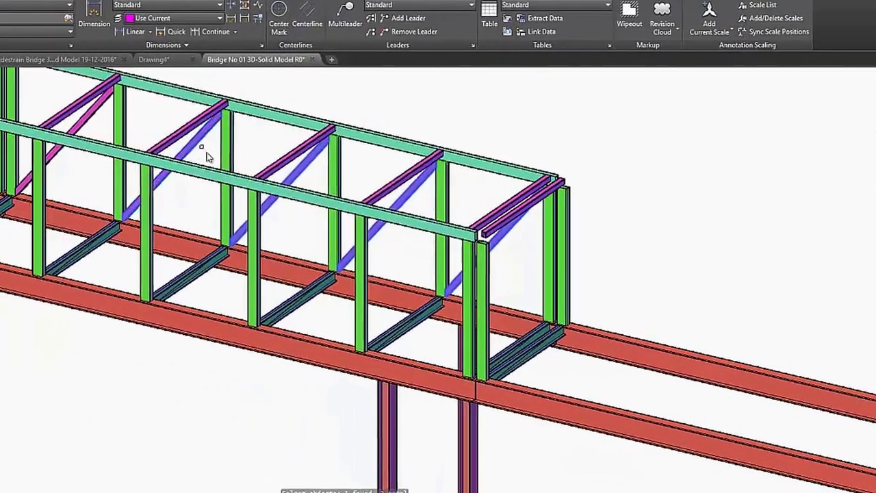
pyautogui.scroll(-4, 365, 309)
pyautogui.scroll(5, 322, 175)
pyautogui.scroll(-4, 335, 194)
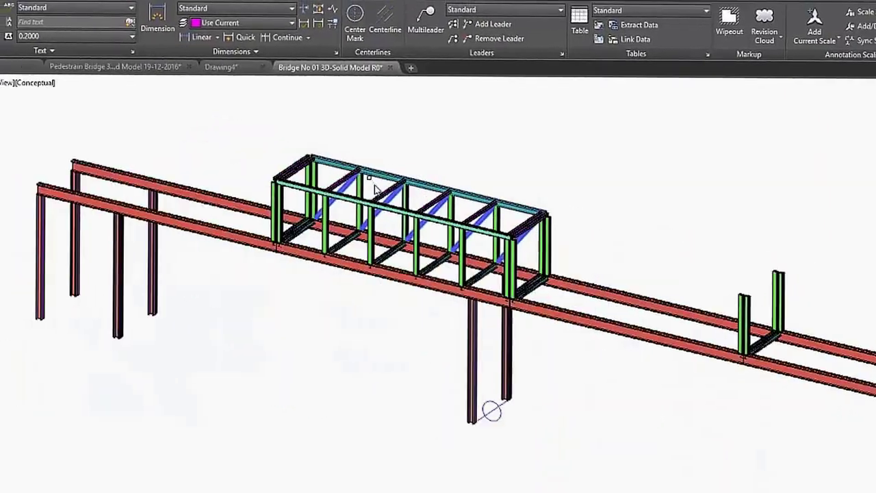
pyautogui.scroll(5, 488, 410)
pyautogui.scroll(3, 338, 424)
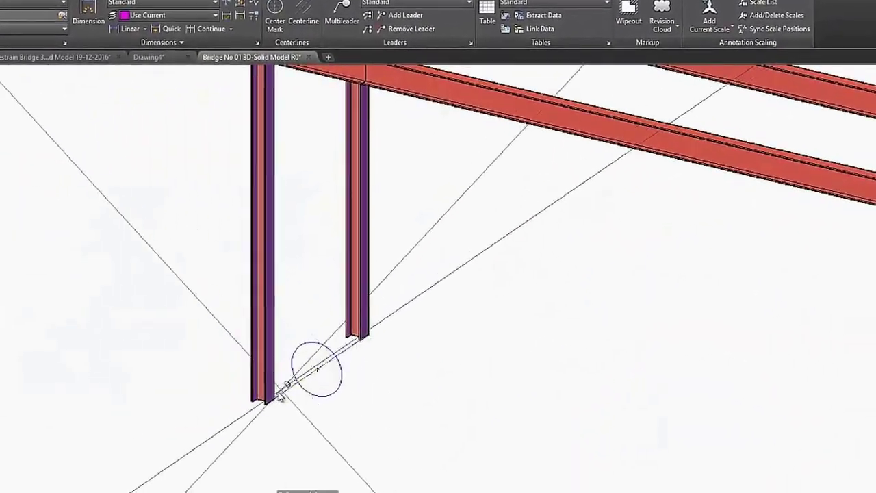
pyautogui.scroll(4, 276, 389)
pyautogui.click(295, 385)
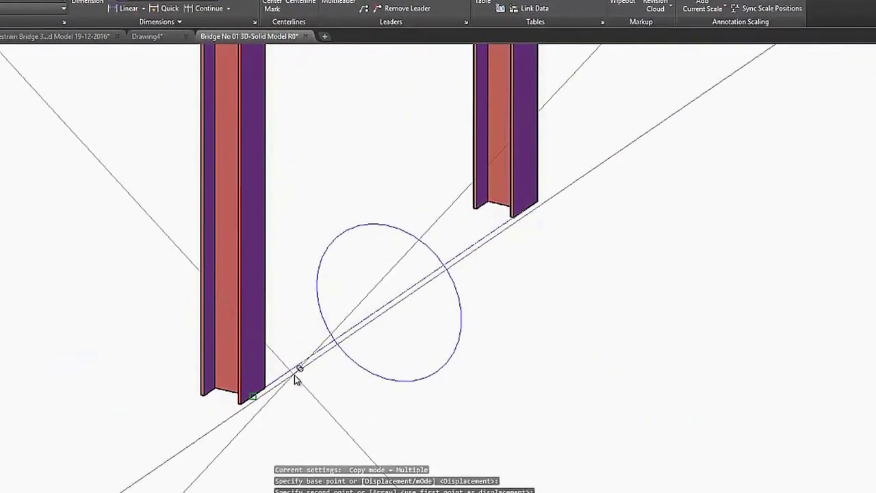
pyautogui.scroll(-5, 361, 426)
pyautogui.scroll(5, 197, 164)
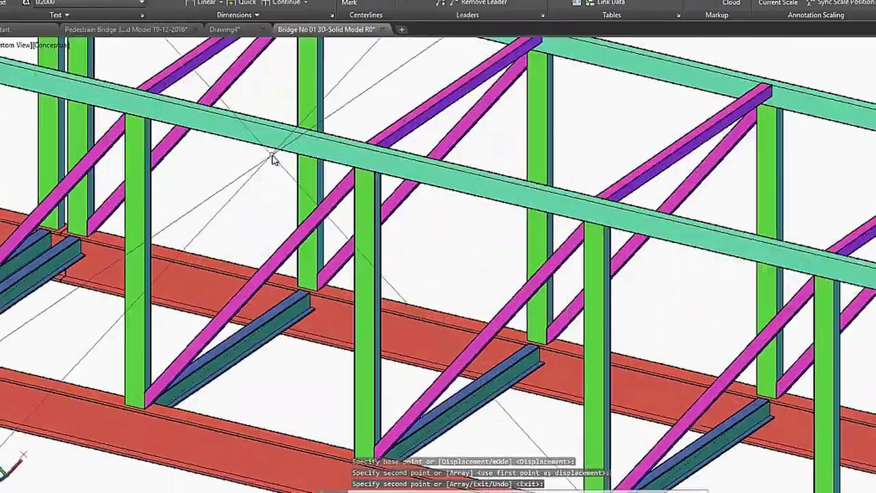
# Check STAAD.Pro beam 897 (TUB1001006.0, length 3817.01), then return to AutoCAD.
pyautogui.moveTo(725, 171)
pyautogui.keyDown('shift'); pyautogui.mouseDown(button='middle')
pyautogui.moveTo(748, 223)
pyautogui.moveTo(538, 224)
pyautogui.moveTo(456, 287)
pyautogui.moveTo(465, 288)
pyautogui.moveTo(353, 279)
pyautogui.moveTo(305, 218)
pyautogui.mouseUp(button='middle'); pyautogui.keyUp('shift')
pyautogui.click(328, 221)
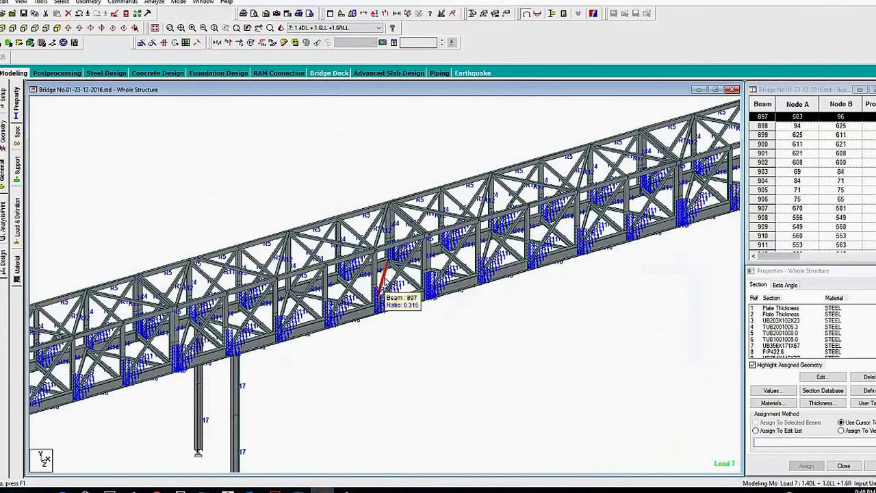
pyautogui.doubleClick(346, 234)
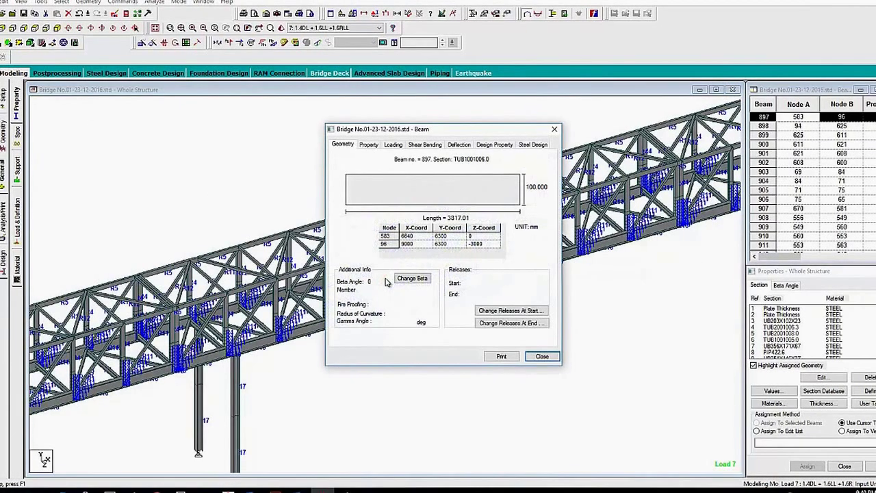
pyautogui.click(542, 357)
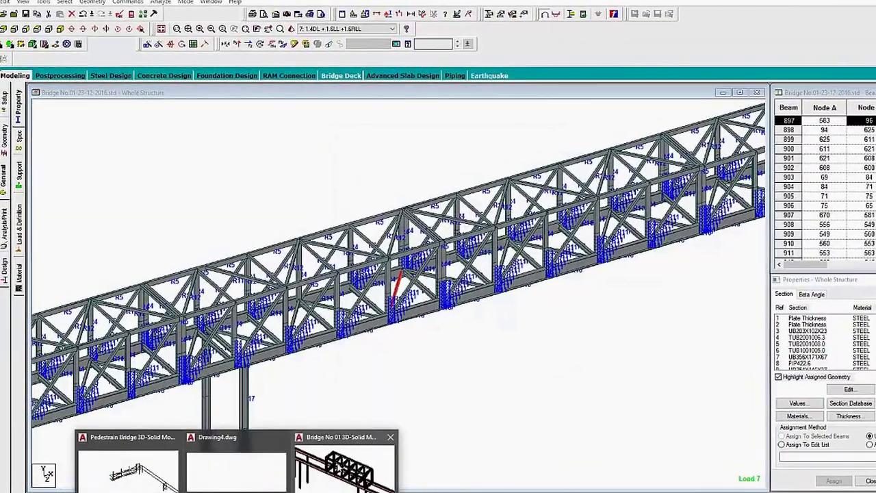
pyautogui.click(342, 468)
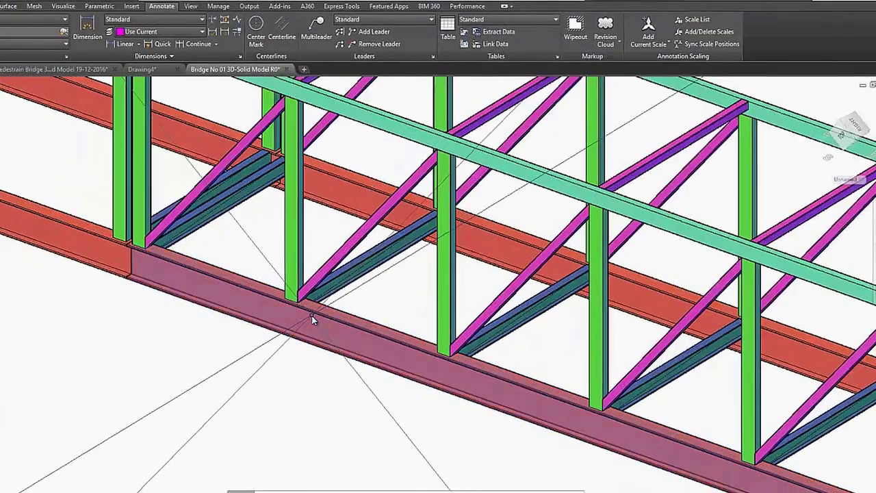
pyautogui.write('la')
pyautogui.press('Return')
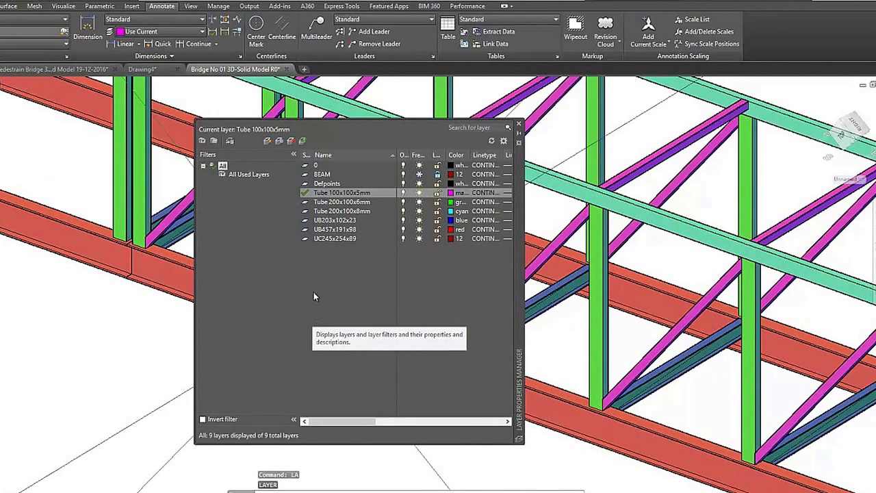
pyautogui.rightClick(320, 282)
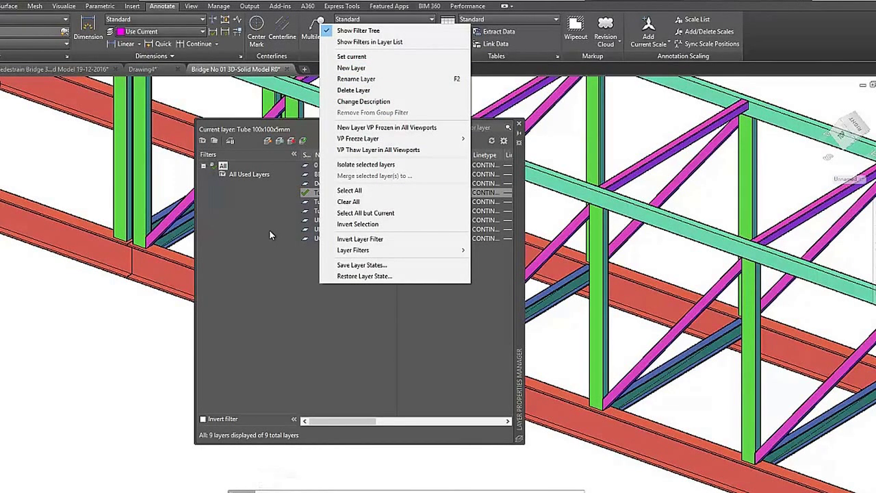
pyautogui.click(482, 287)
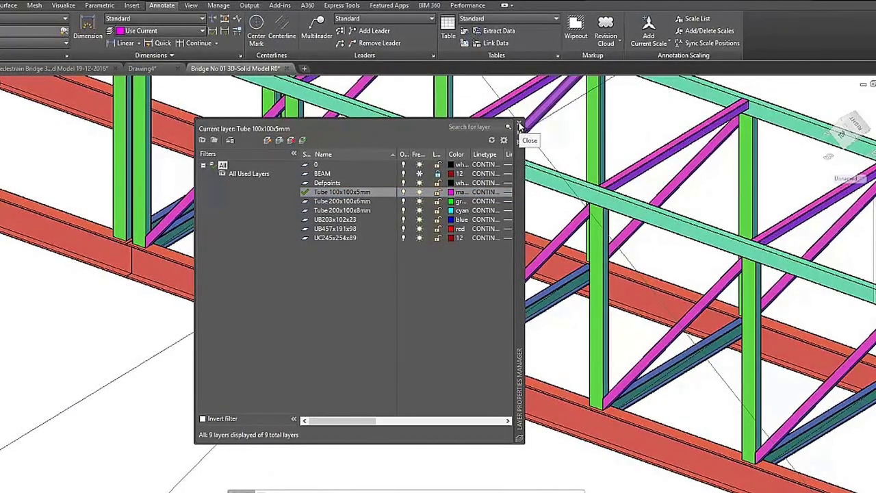
pyautogui.click(518, 126)
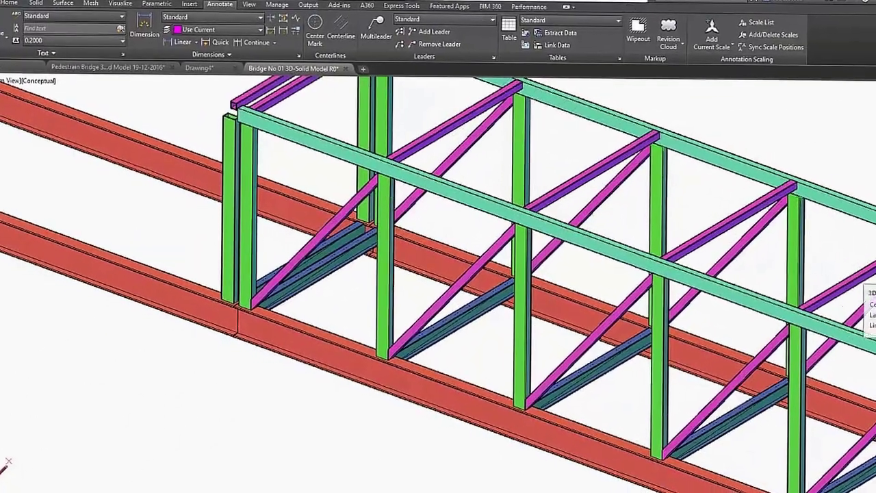
# Copy a top diagonal brace from its end point down onto the deck girders beside the first bay.
pyautogui.moveTo(520, 246)
pyautogui.keyDown('shift'); pyautogui.mouseDown(button='middle')
pyautogui.moveTo(483, 258)
pyautogui.moveTo(400, 255)
pyautogui.mouseUp(button='middle'); pyautogui.keyUp('shift')
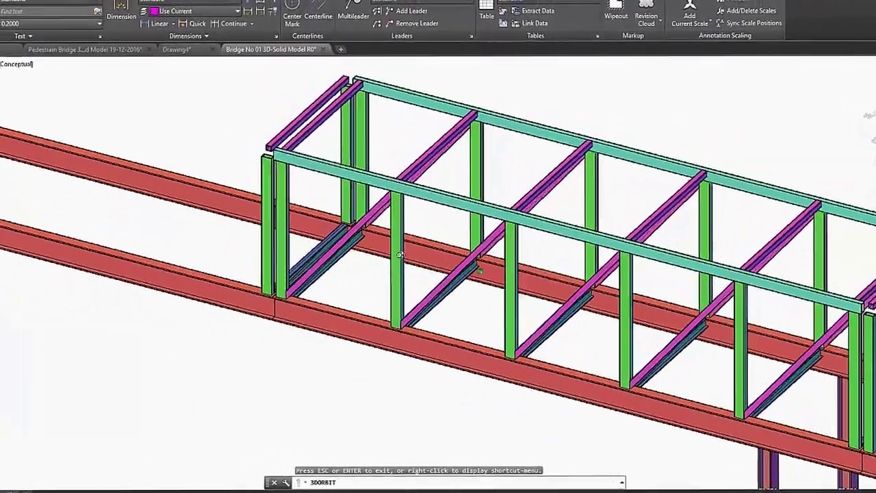
pyautogui.moveTo(400, 254); pyautogui.dragTo(450, 171)
pyautogui.rightClick(449, 171)
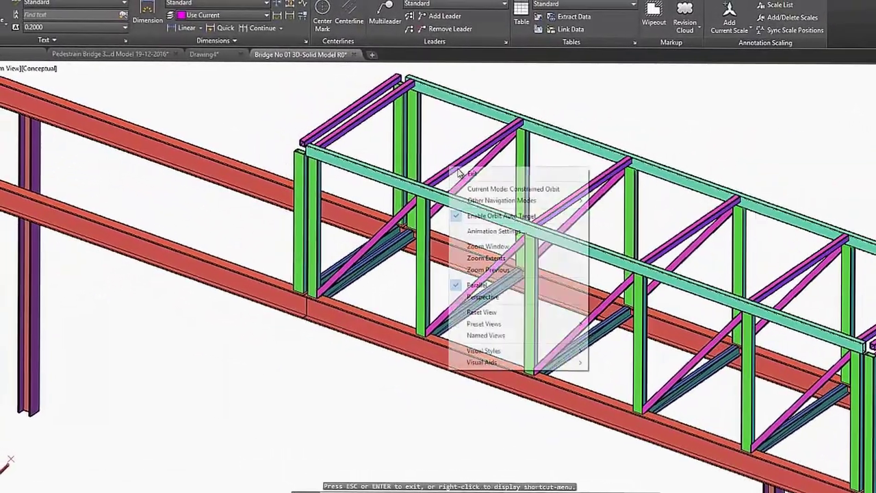
pyautogui.click(470, 174)
pyautogui.scroll(5, 405, 166)
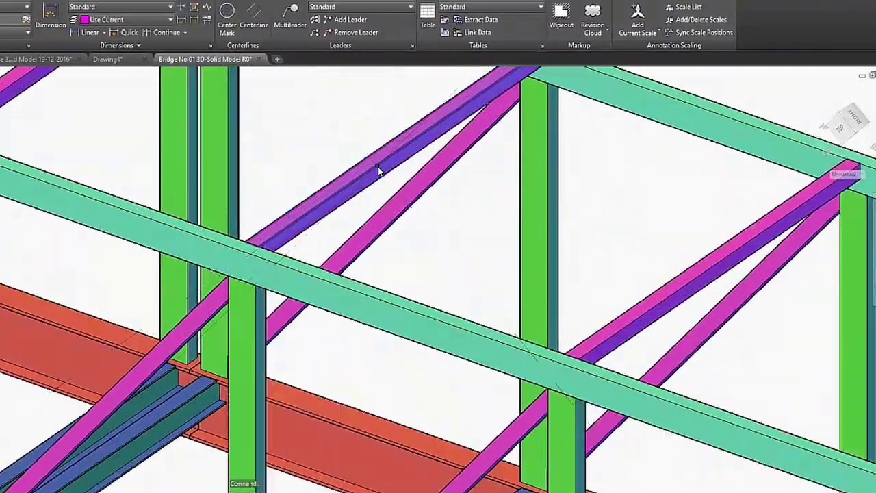
pyautogui.click(377, 173)
pyautogui.scroll(-5, 377, 172)
pyautogui.write('CO')
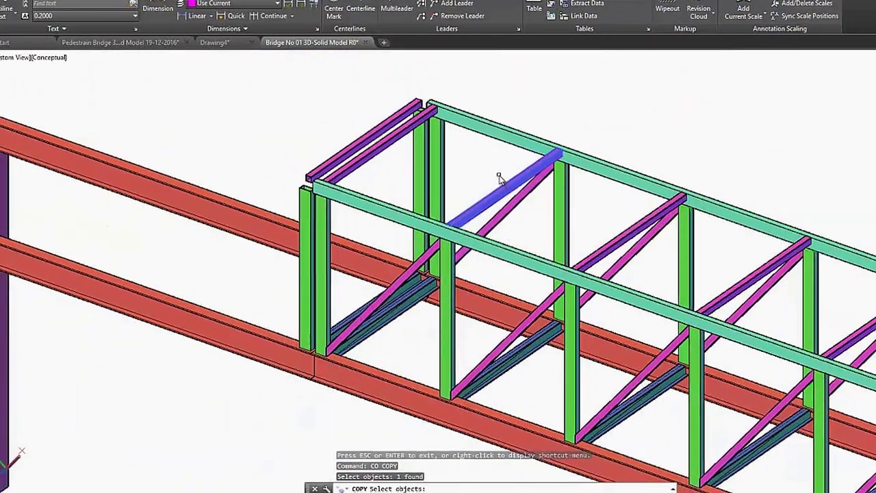
pyautogui.press('Return')
pyautogui.click(502, 172)
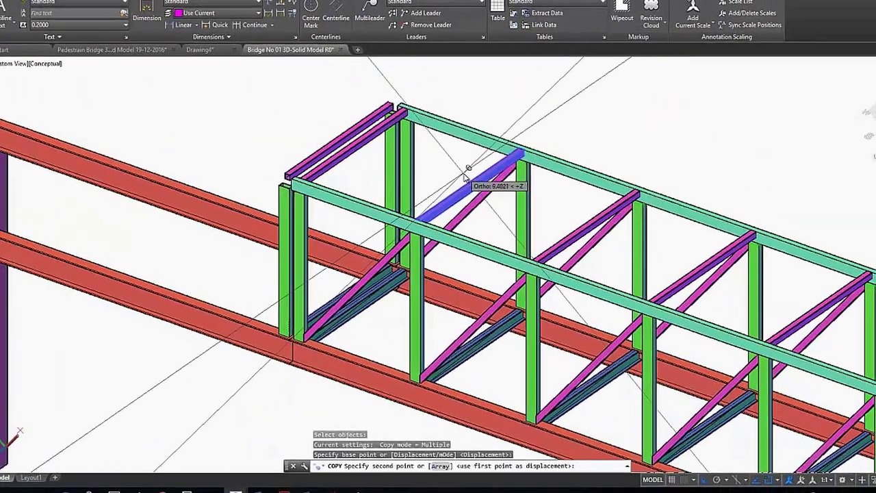
pyautogui.scroll(-3, 466, 178)
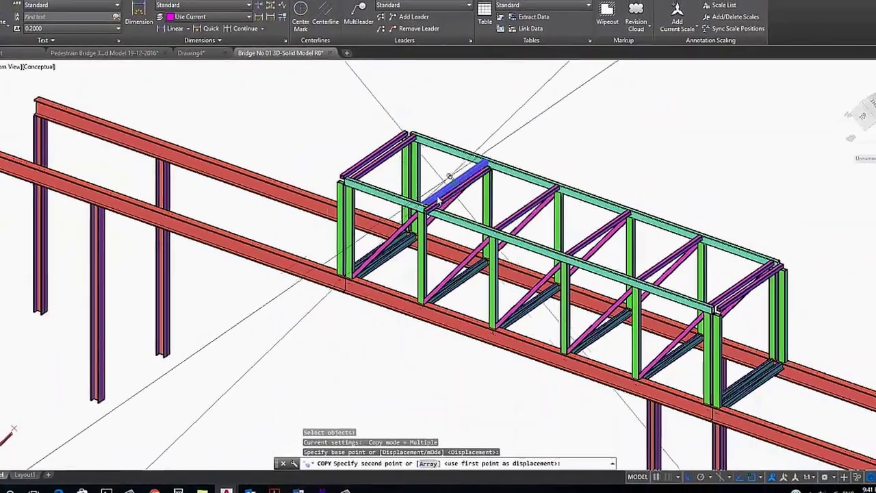
pyautogui.scroll(3, 385, 292)
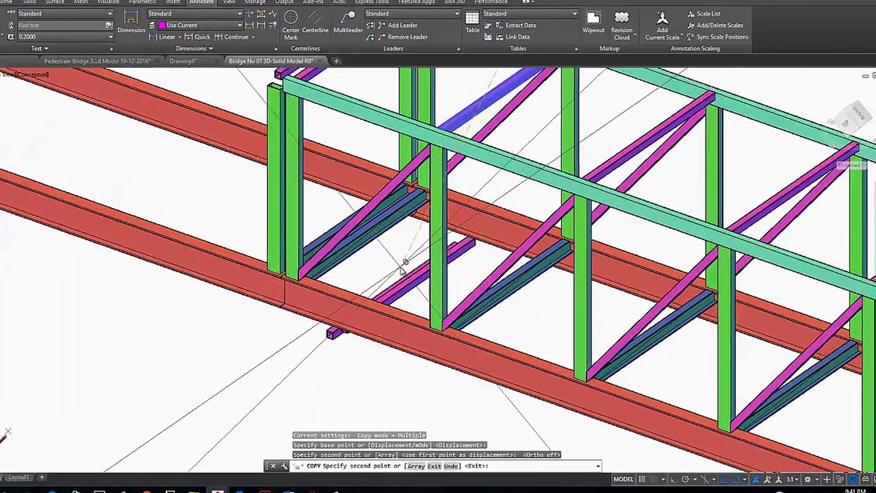
pyautogui.press('Escape')
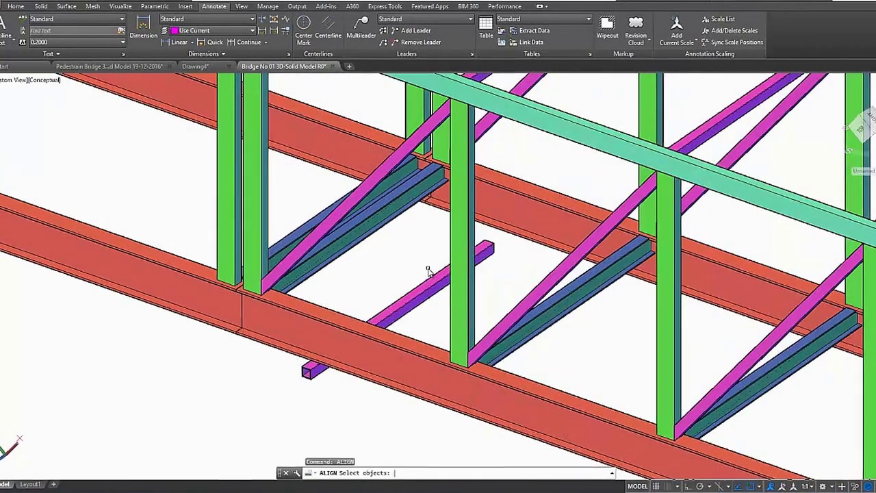
# Align the loose brace, taking its end and opposite corner as source points.
pyautogui.click(435, 281)
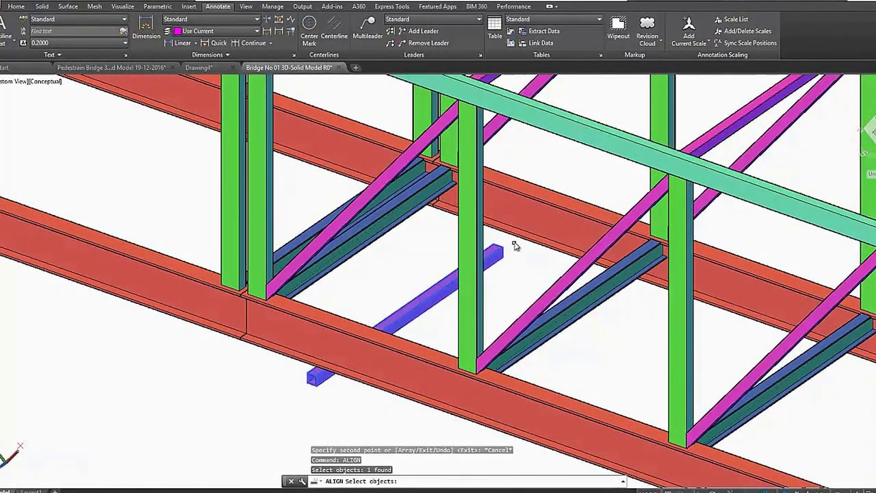
pyautogui.scroll(3, 515, 246)
pyautogui.scroll(3, 451, 253)
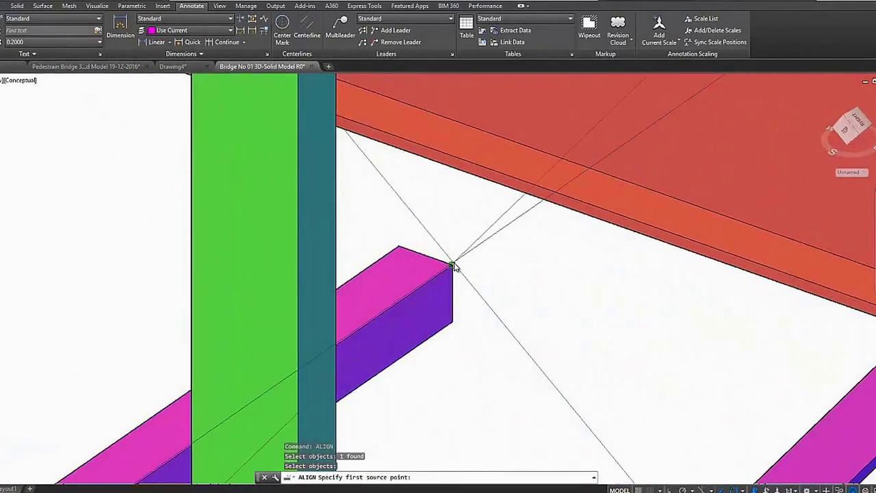
pyautogui.click(453, 267)
pyautogui.scroll(-3, 485, 287)
pyautogui.scroll(-2, 444, 260)
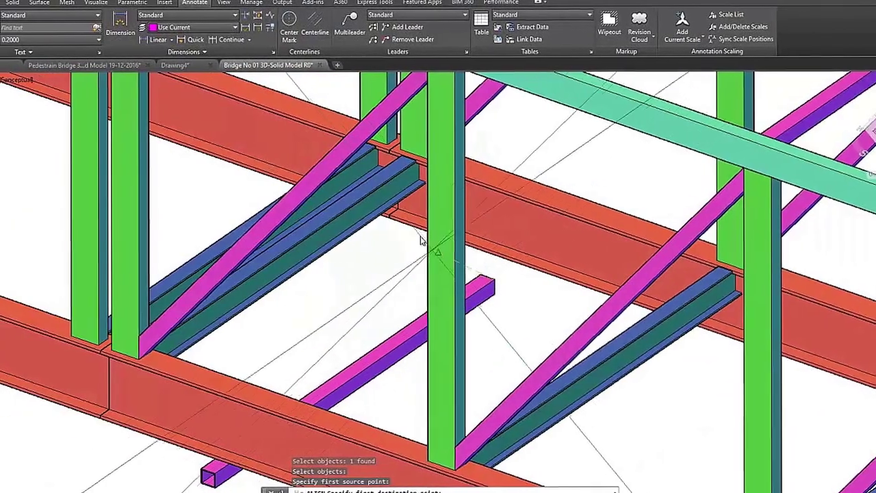
pyautogui.scroll(4, 421, 240)
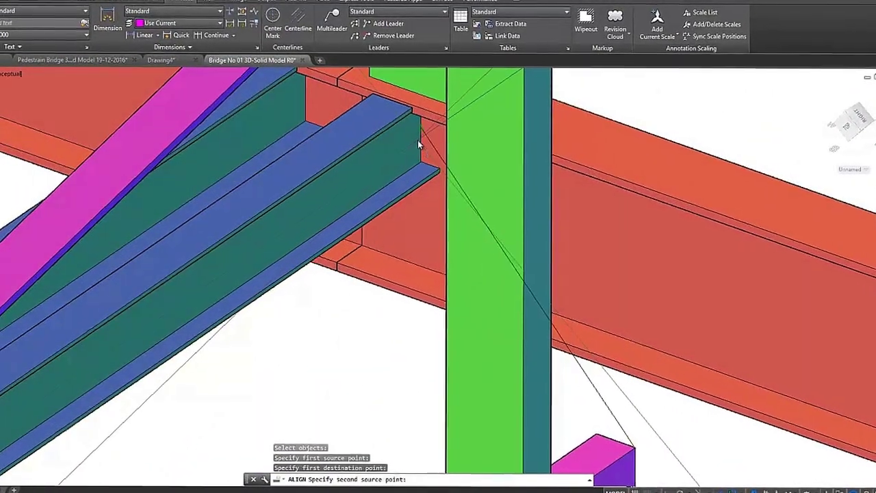
pyautogui.scroll(-3, 420, 145)
pyautogui.scroll(-2, 308, 287)
pyautogui.scroll(5, 270, 369)
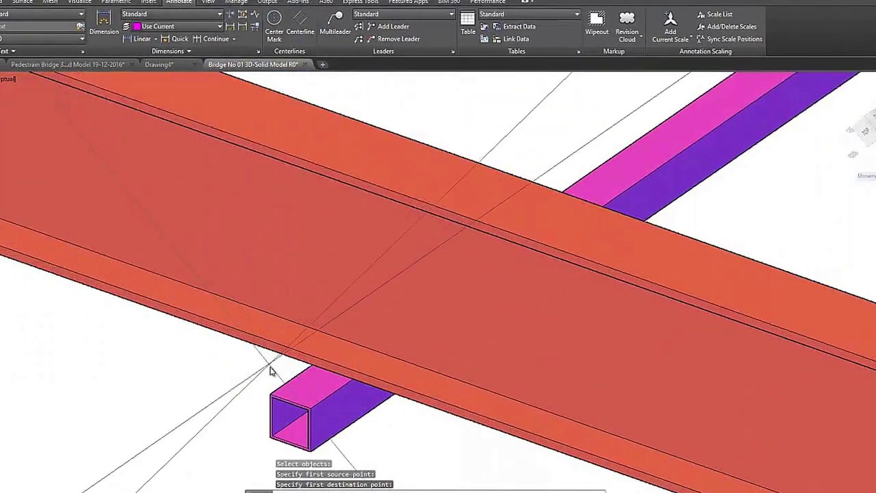
pyautogui.click(268, 391)
pyautogui.scroll(-2, 240, 333)
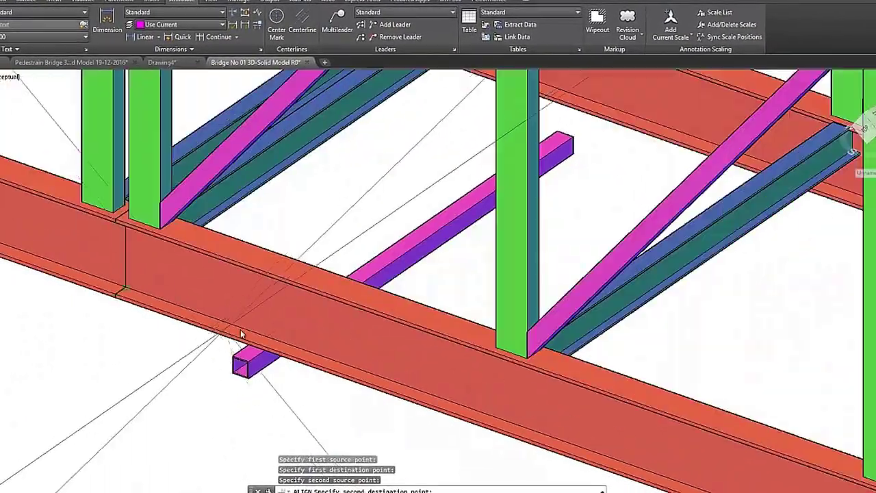
# Target the beam end and finish the alignment without scaling the brace.
pyautogui.keyDown('shift'); pyautogui.moveTo(533, 279); pyautogui.dragTo(686, 235, button='middle'); pyautogui.keyUp('shift')
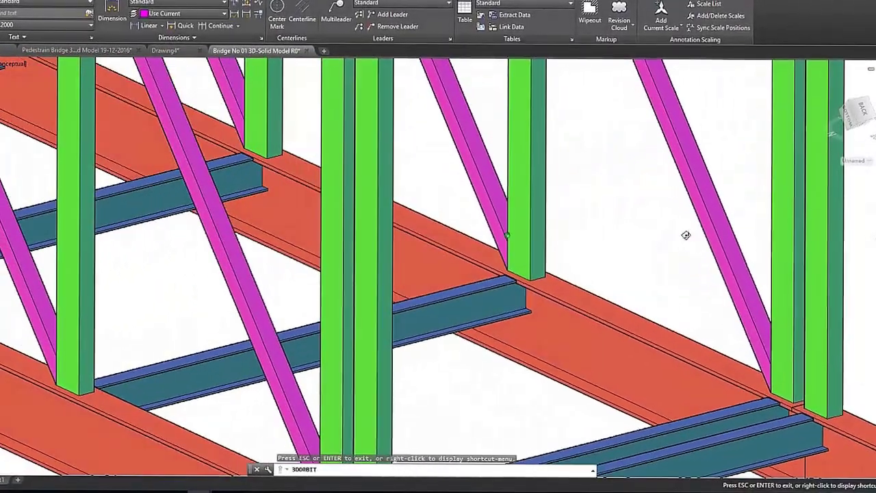
pyautogui.rightClick(647, 237)
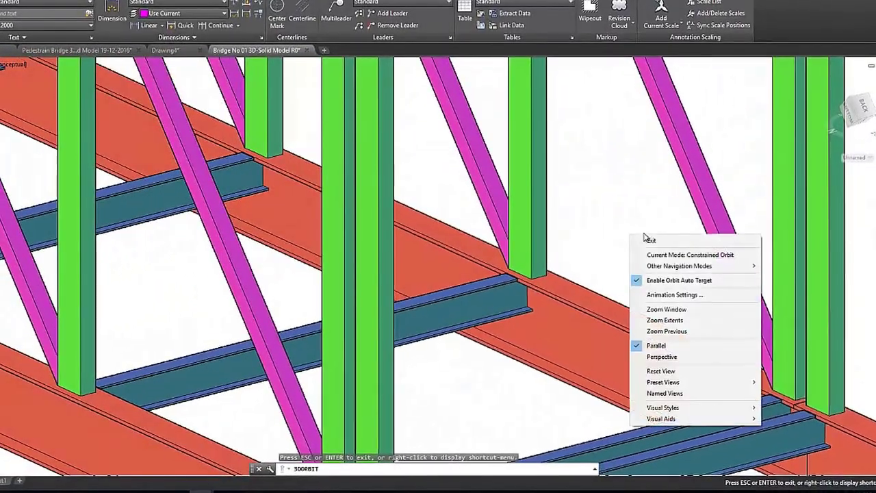
pyautogui.click(650, 239)
pyautogui.scroll(3, 528, 299)
pyautogui.click(520, 277)
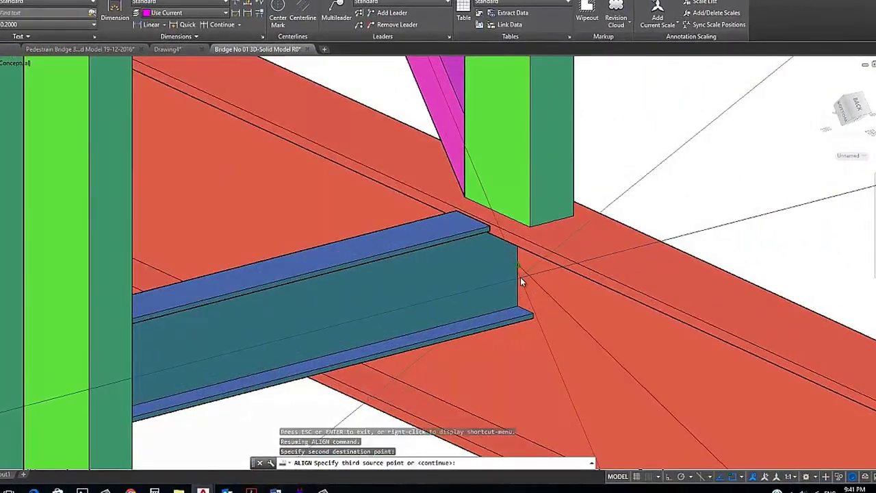
pyautogui.press('Return')
pyautogui.press('Return')
pyautogui.scroll(-3, 508, 267)
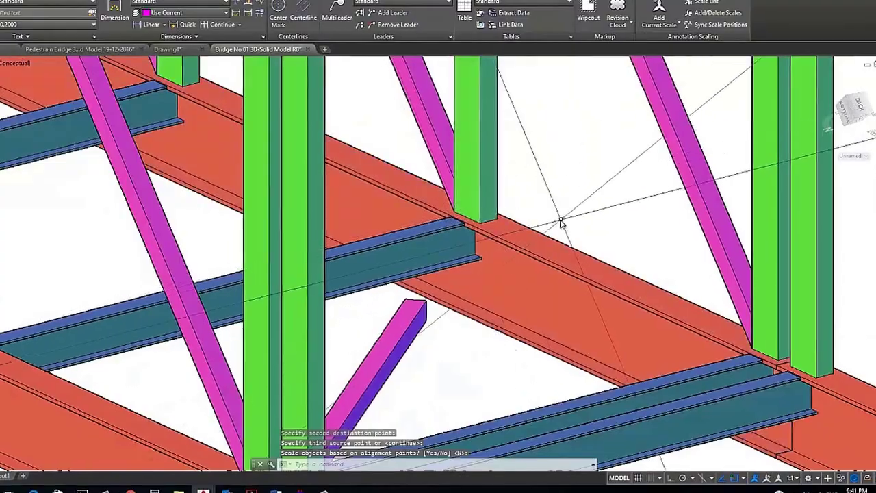
# Inspect the fitted brace, then cancel and undo the last copy.
pyautogui.moveTo(561, 221)
pyautogui.keyDown('shift'); pyautogui.mouseDown(button='middle')
pyautogui.moveTo(539, 288)
pyautogui.moveTo(273, 295)
pyautogui.moveTo(438, 295)
pyautogui.mouseUp(button='middle'); pyautogui.keyUp('shift')
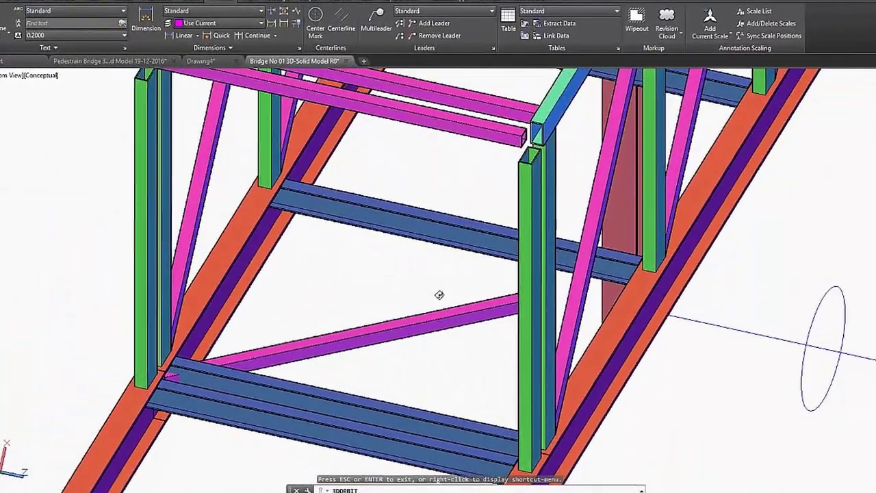
pyautogui.rightClick(424, 300)
pyautogui.click(413, 322)
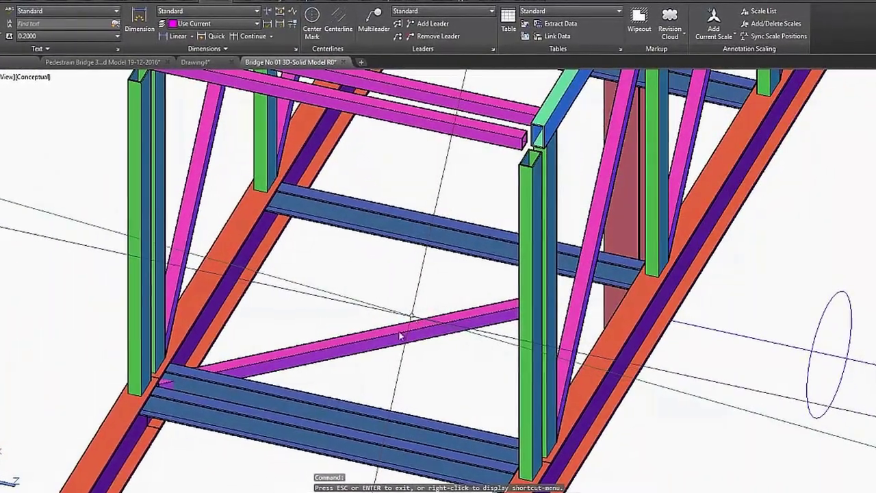
pyautogui.scroll(5, 146, 389)
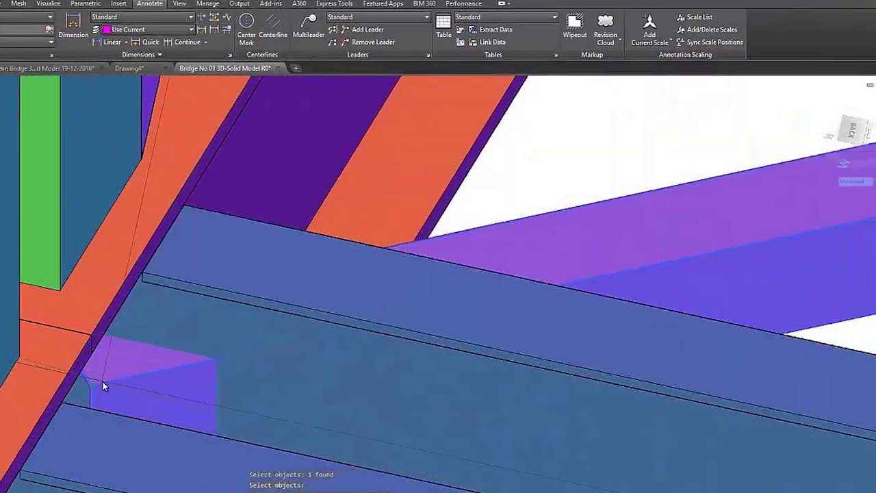
pyautogui.scroll(-5, 78, 382)
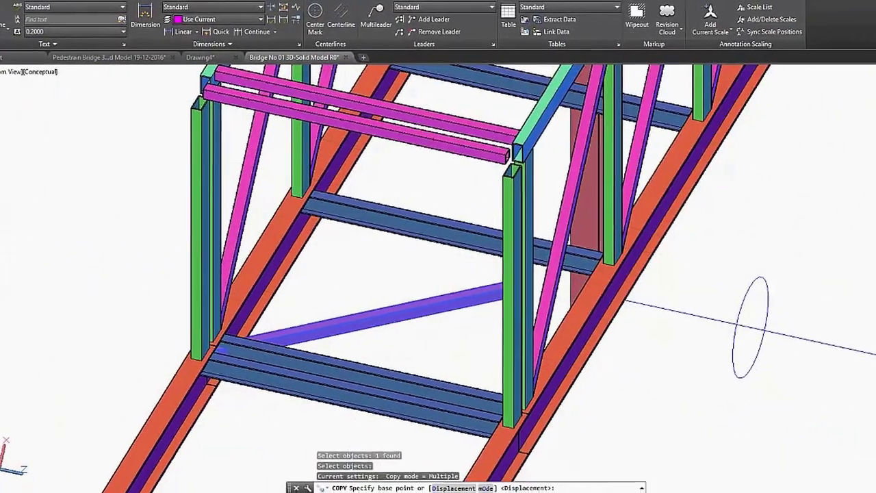
pyautogui.keyDown('shift'); pyautogui.moveTo(626, 336); pyautogui.dragTo(555, 297, button='middle'); pyautogui.keyUp('shift')
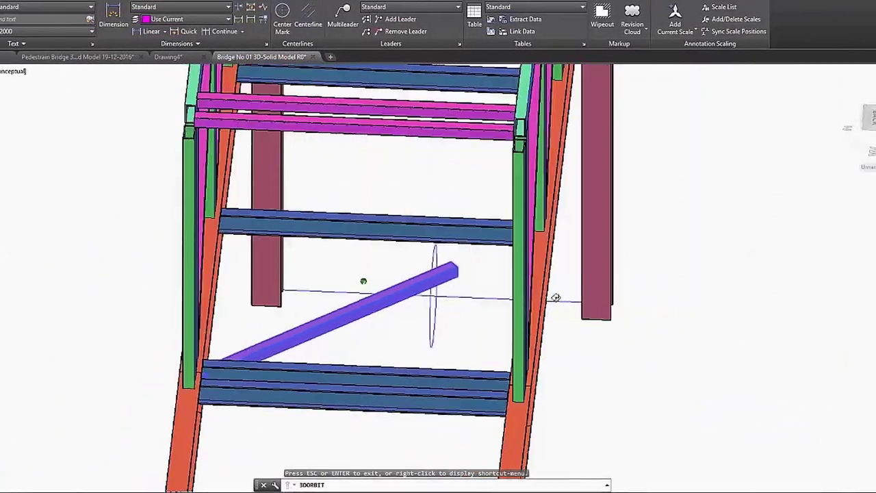
pyautogui.moveTo(556, 297); pyautogui.dragTo(546, 293)
pyautogui.rightClick(465, 267)
pyautogui.click(483, 278)
pyautogui.scroll(3, 448, 267)
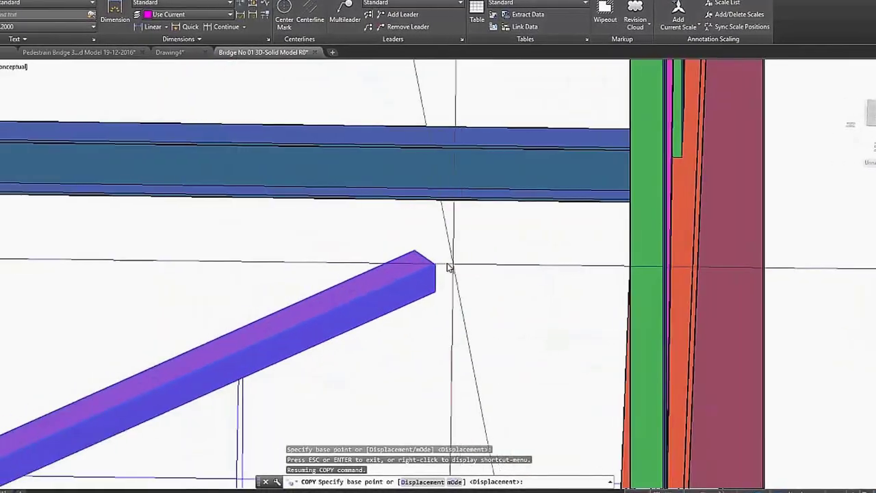
pyautogui.scroll(3, 448, 267)
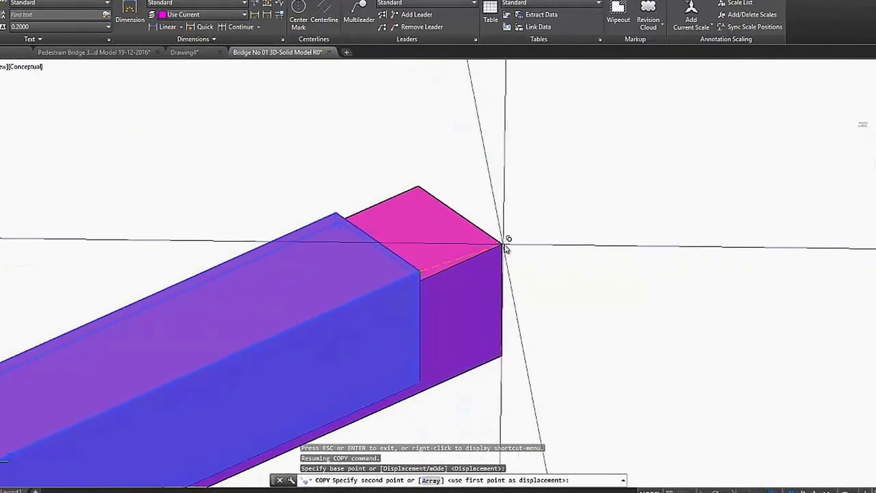
pyautogui.press('Escape')
pyautogui.write('u')
pyautogui.press('Return')
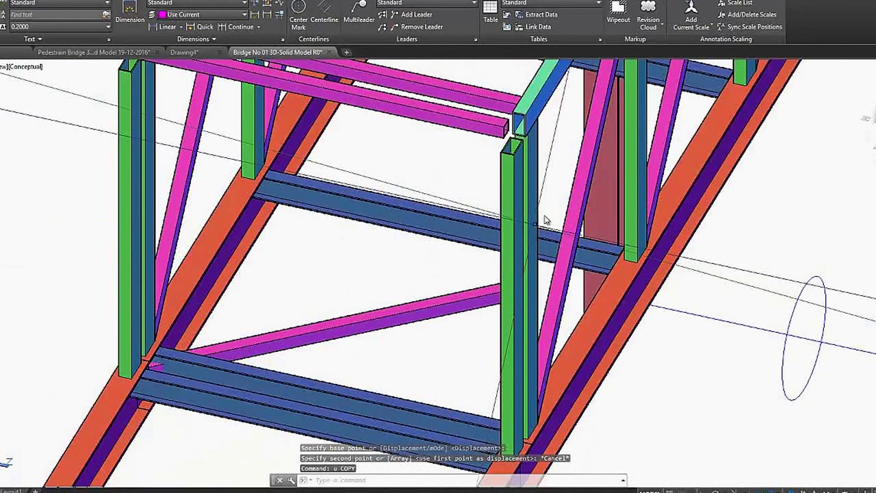
# Copy the bottom diagonal brace and place it end to end with the original.
pyautogui.write('co')
pyautogui.press('Return')
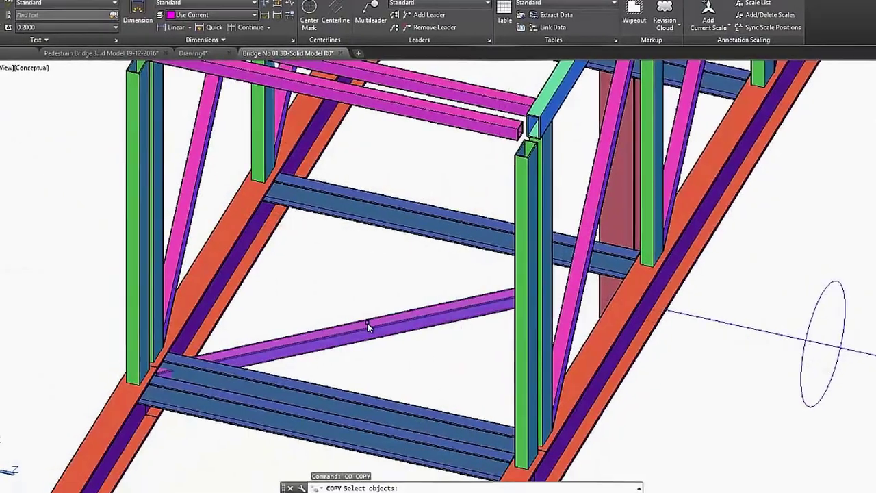
pyautogui.click(371, 327)
pyautogui.scroll(5, 141, 380)
pyautogui.scroll(3, 115, 367)
pyautogui.press('Return')
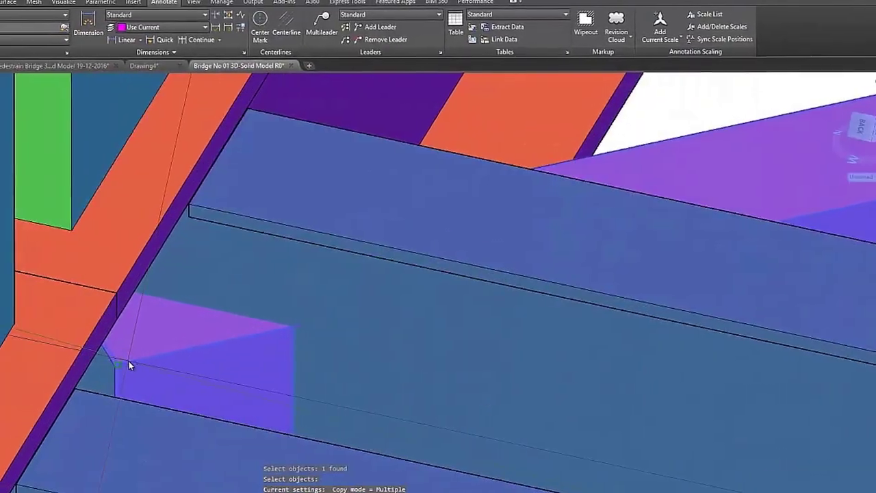
pyautogui.scroll(-5, 129, 360)
pyautogui.scroll(5, 334, 330)
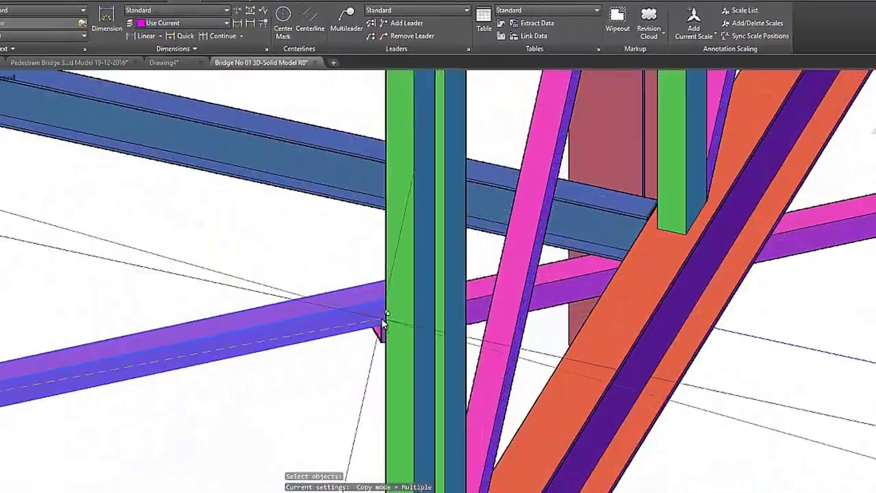
pyautogui.moveTo(426, 301); pyautogui.dragTo(451, 286)
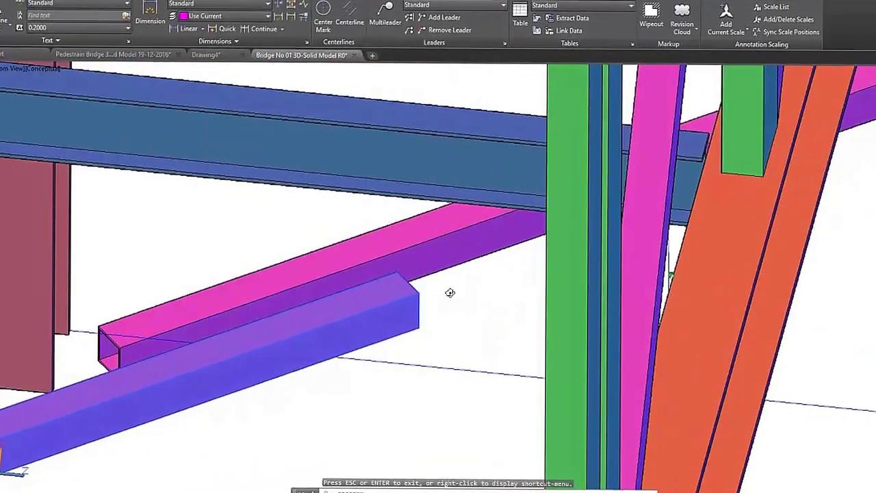
pyautogui.click(473, 291)
pyautogui.scroll(3, 328, 292)
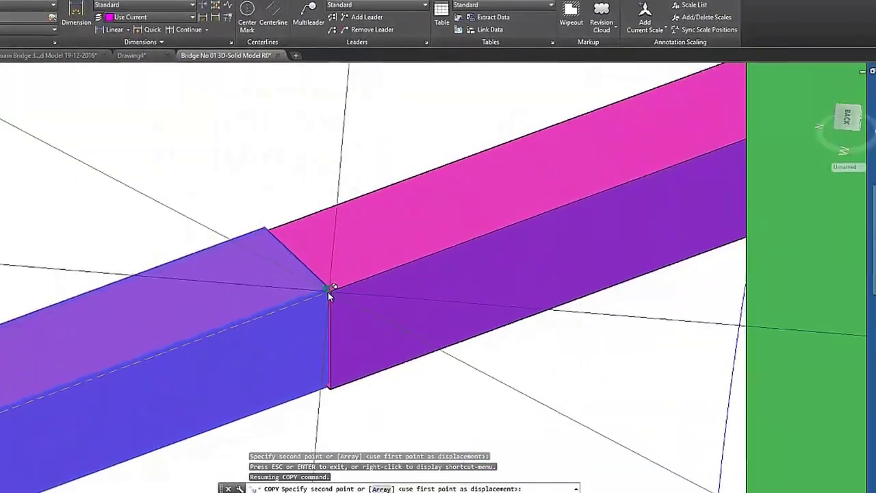
pyautogui.click(345, 283)
pyautogui.press('Escape')
pyautogui.scroll(-3, 346, 301)
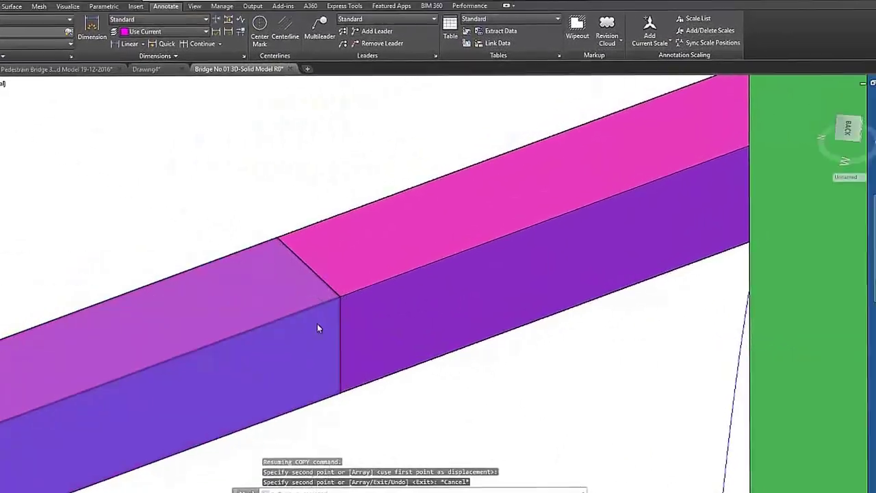
pyautogui.scroll(-2, 345, 302)
# Undo that copy and orbit down to the bottom beam joint.
pyautogui.write('u')
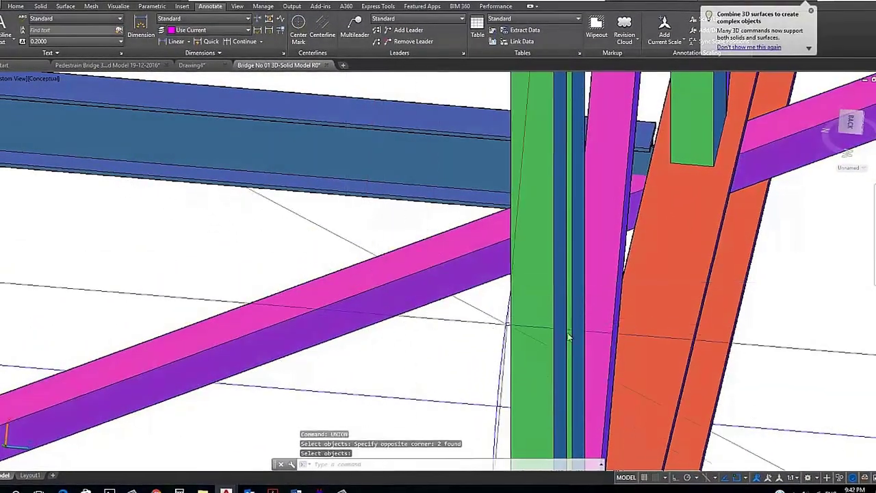
pyautogui.moveTo(696, 292)
pyautogui.mouseDown()
pyautogui.moveTo(624, 246)
pyautogui.moveTo(647, 273)
pyautogui.moveTo(630, 278)
pyautogui.moveTo(680, 212)
pyautogui.moveTo(713, 189)
pyautogui.moveTo(704, 189)
pyautogui.mouseUp()
pyautogui.moveTo(572, 280)
pyautogui.mouseDown()
pyautogui.moveTo(407, 281)
pyautogui.moveTo(551, 347)
pyautogui.moveTo(510, 295)
pyautogui.moveTo(518, 197)
pyautogui.moveTo(507, 199)
pyautogui.moveTo(645, 322)
pyautogui.moveTo(621, 336)
pyautogui.moveTo(654, 349)
pyautogui.moveTo(485, 209)
pyautogui.mouseUp()
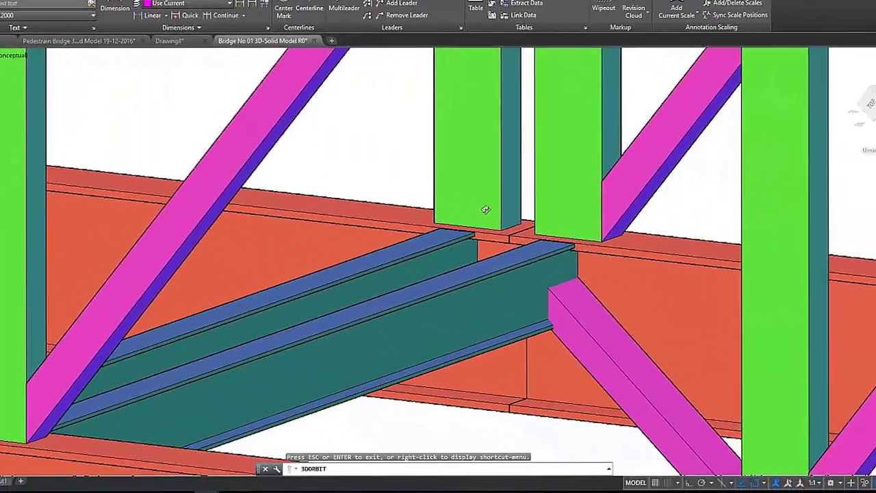
# Draw a guide circle on the blue beam face where the magenta brace meets it.
pyautogui.rightClick(491, 216)
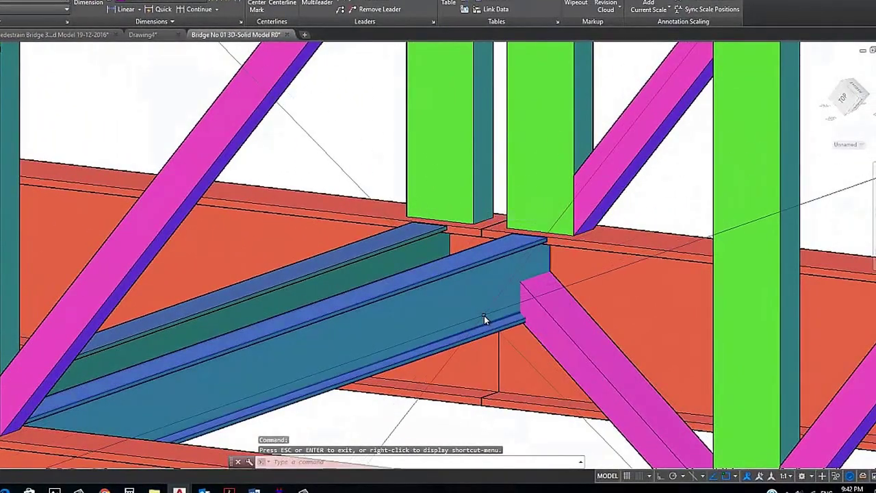
pyautogui.write('c')
pyautogui.press('Return')
pyautogui.click(461, 297)
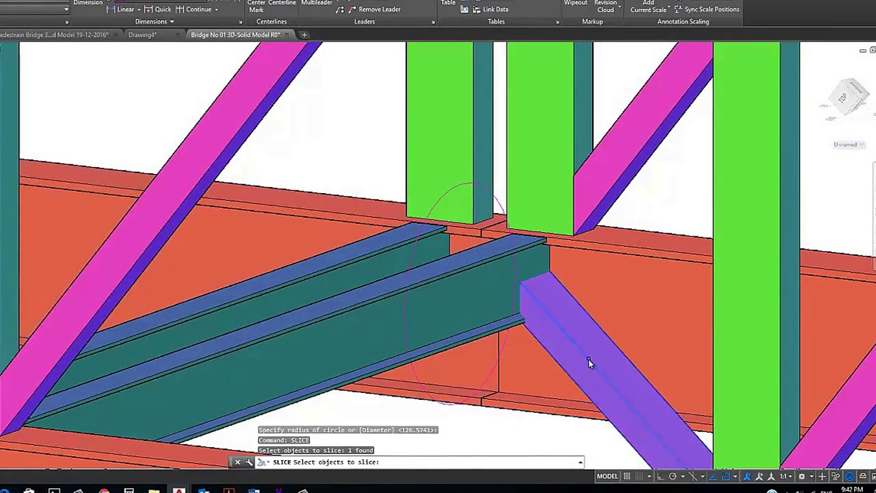
# Slice the brace at the circle, keeping both sides, and erase the protruding piece.
pyautogui.write('o')
pyautogui.press('Return')
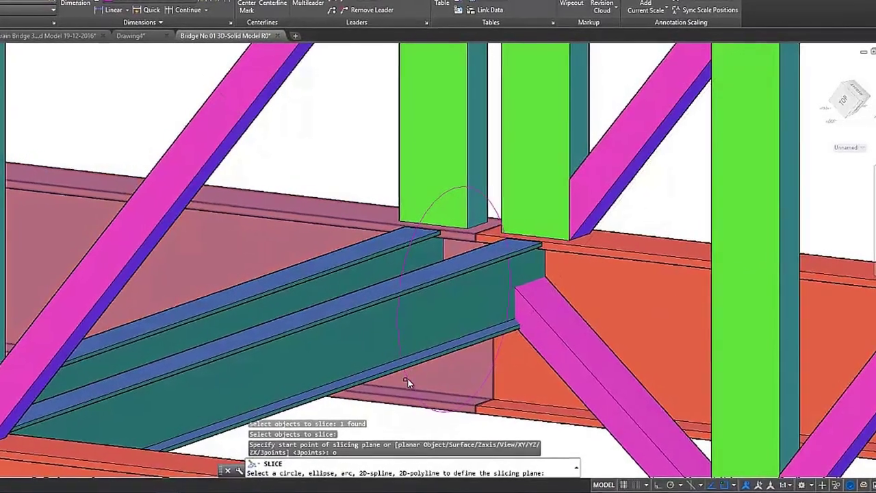
pyautogui.click(403, 385)
pyautogui.scroll(-5, 404, 385)
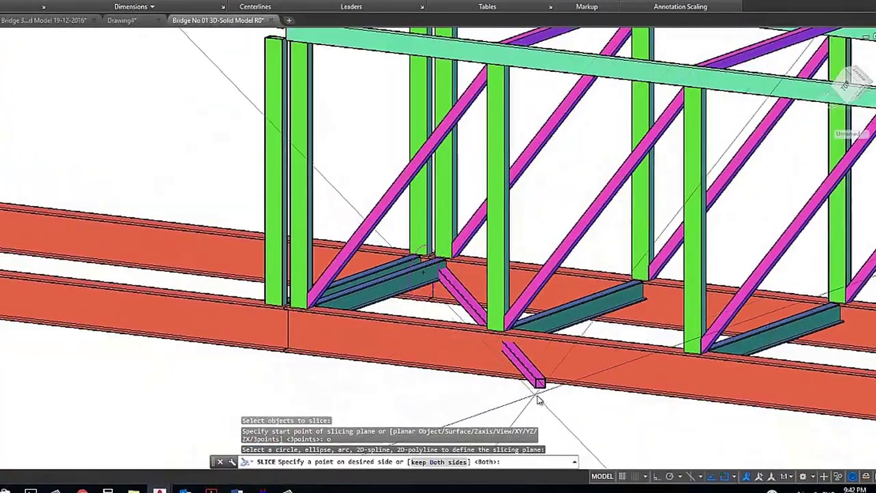
pyautogui.scroll(3, 539, 396)
pyautogui.press('Return')
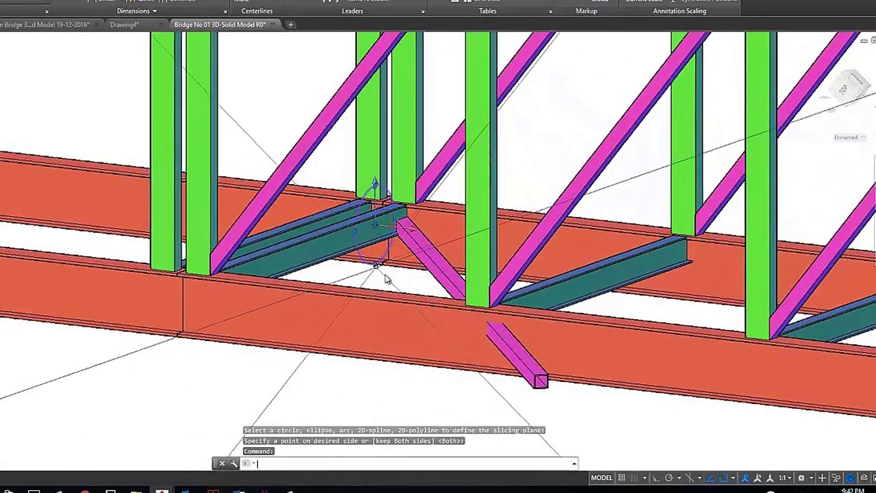
pyautogui.write('e')
pyautogui.press('Return')
# Orbit to the next joint and start a circle on the beam face there.
pyautogui.keyDown('shift'); pyautogui.moveTo(477, 199); pyautogui.dragTo(869, 325, button='middle'); pyautogui.keyUp('shift')
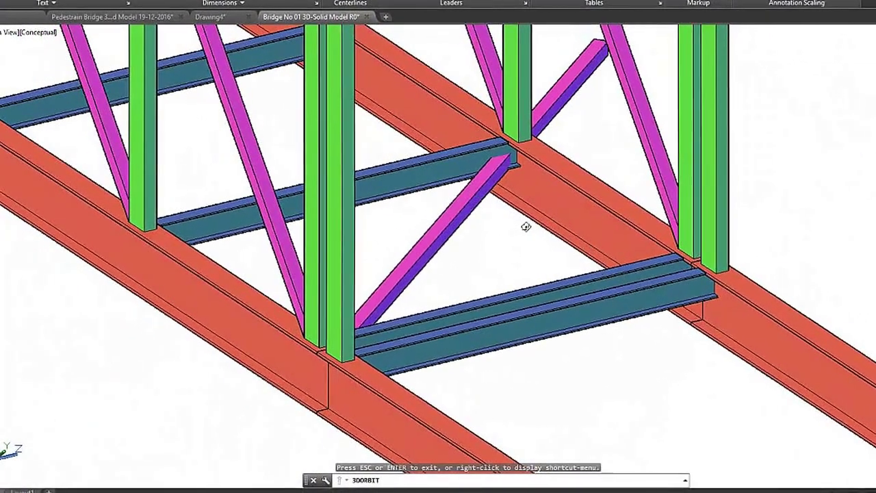
pyautogui.rightClick(479, 168)
pyautogui.click(493, 172)
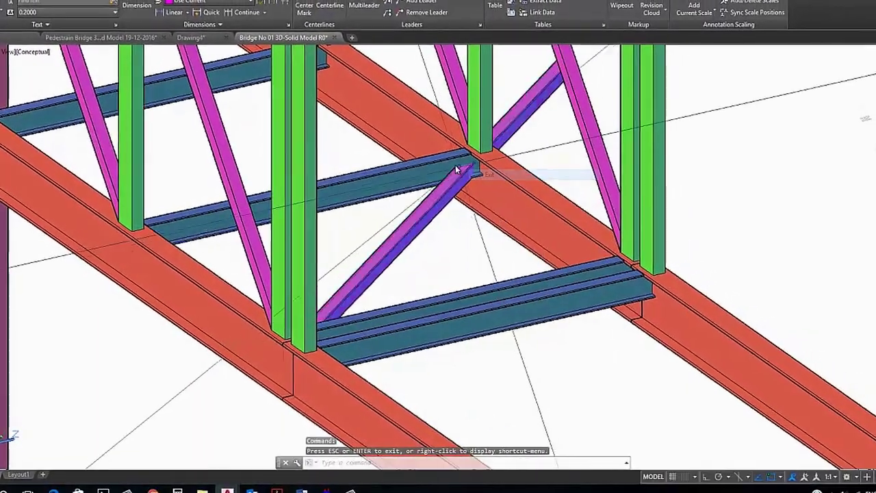
pyautogui.write('c')
pyautogui.press('Return')
pyautogui.click(376, 190)
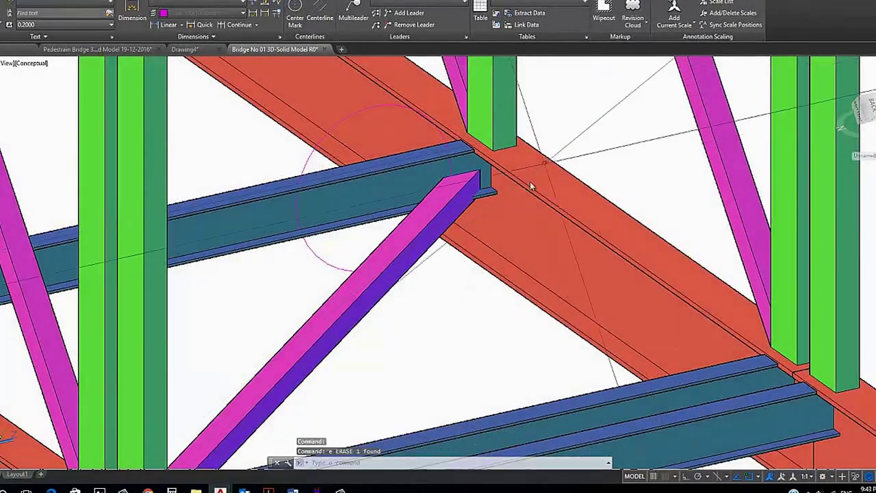
# Move the diagonal brace by its corner so it sits against the beam face.
pyautogui.click(421, 225)
pyautogui.scroll(3, 493, 182)
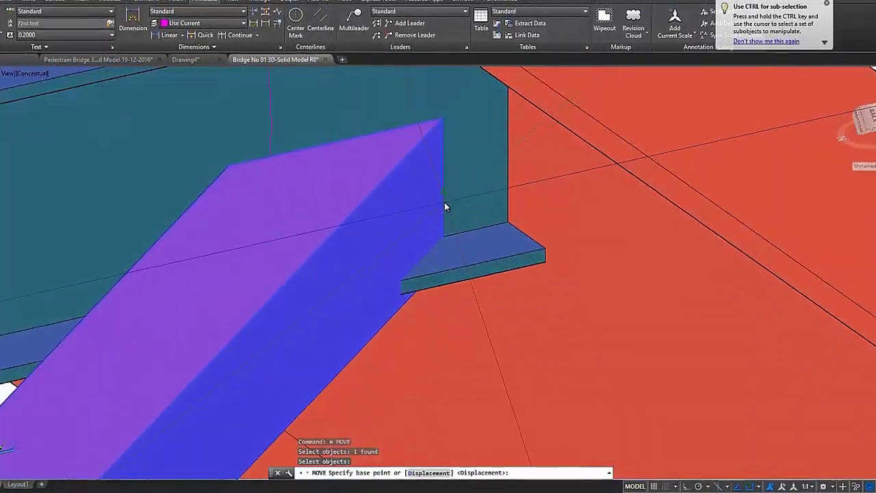
pyautogui.click(446, 205)
pyautogui.click(510, 142)
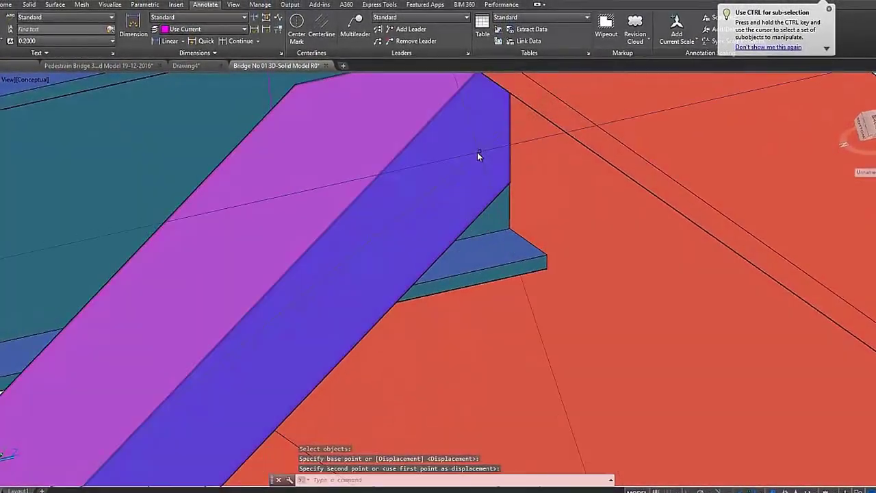
pyautogui.scroll(-3, 479, 154)
pyautogui.scroll(-3, 479, 153)
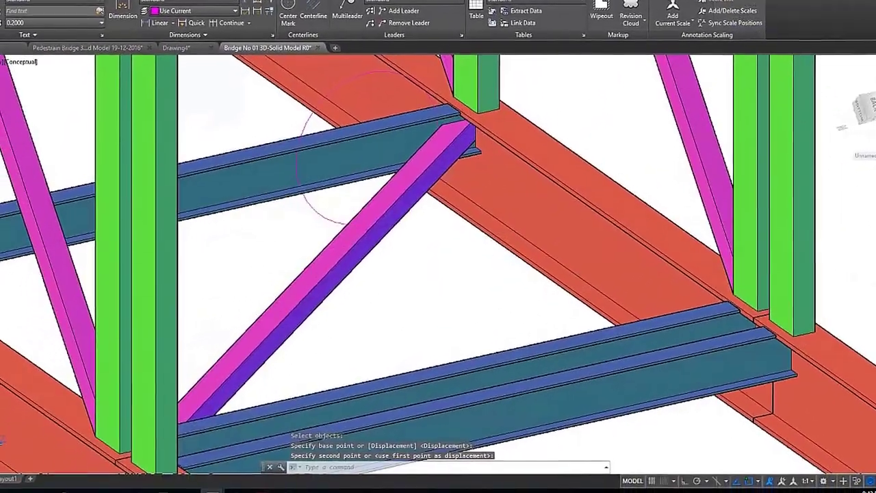
pyautogui.moveTo(399, 236)
pyautogui.keyDown('shift'); pyautogui.mouseDown(button='middle')
pyautogui.moveTo(442, 250)
pyautogui.moveTo(377, 226)
pyautogui.moveTo(388, 265)
pyautogui.mouseUp(button='middle'); pyautogui.keyUp('shift')
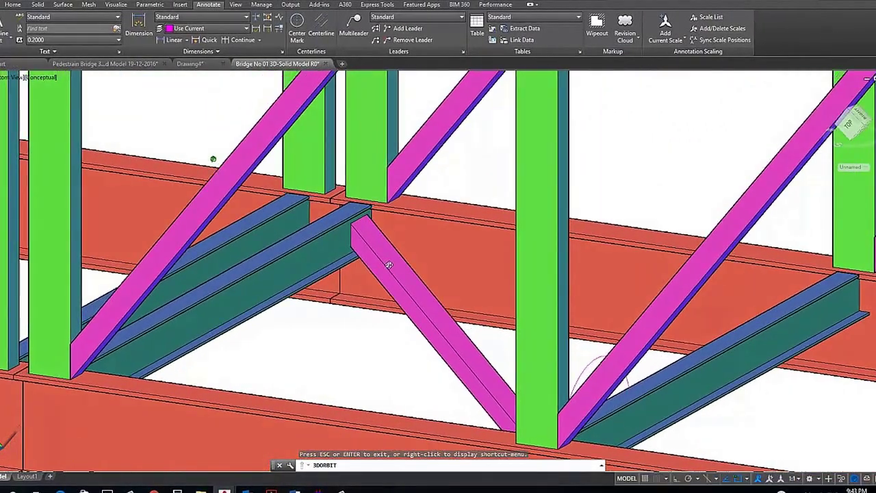
pyautogui.rightClick(388, 264)
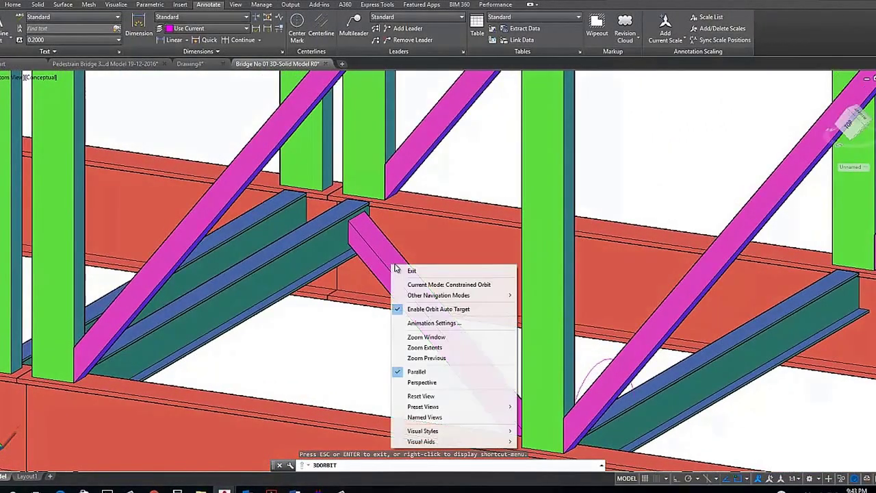
pyautogui.click(409, 272)
pyautogui.write('c')
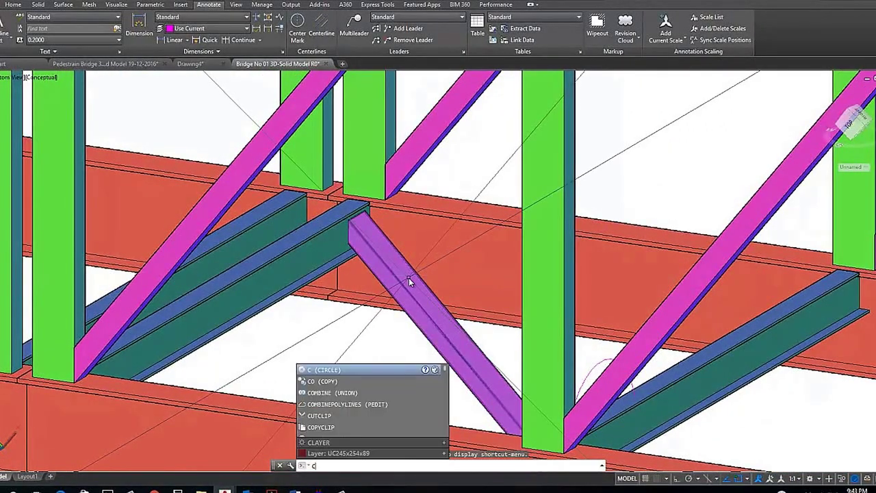
pyautogui.press('Escape')
pyautogui.press('Escape')
# Align the UCS to a face of the magenta diagonal brace.
pyautogui.write('uc')
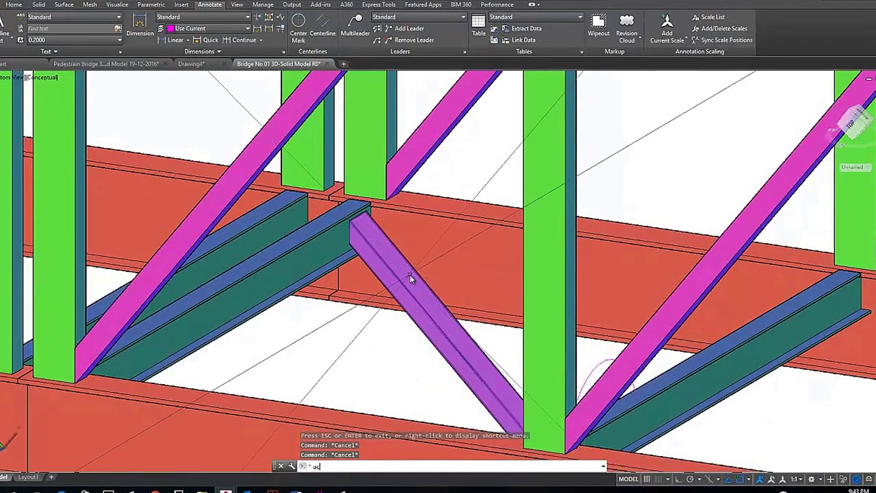
pyautogui.press('Return')
pyautogui.scroll(5, 410, 280)
pyautogui.write('f')
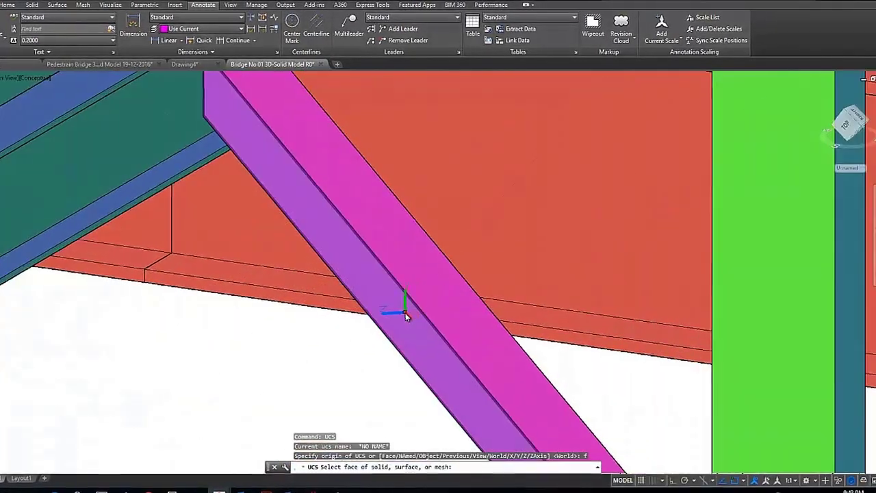
pyautogui.click(405, 313)
pyautogui.press('Return')
# Begin copying the diagonal brace and orbit to view the bracing from below.
pyautogui.write('co COPY')
pyautogui.press('Return')
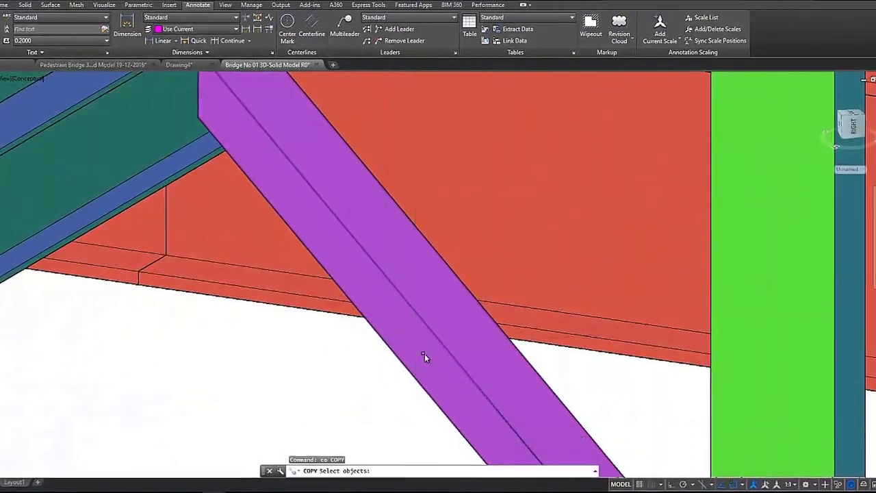
pyautogui.click(425, 353)
pyautogui.scroll(-3, 367, 407)
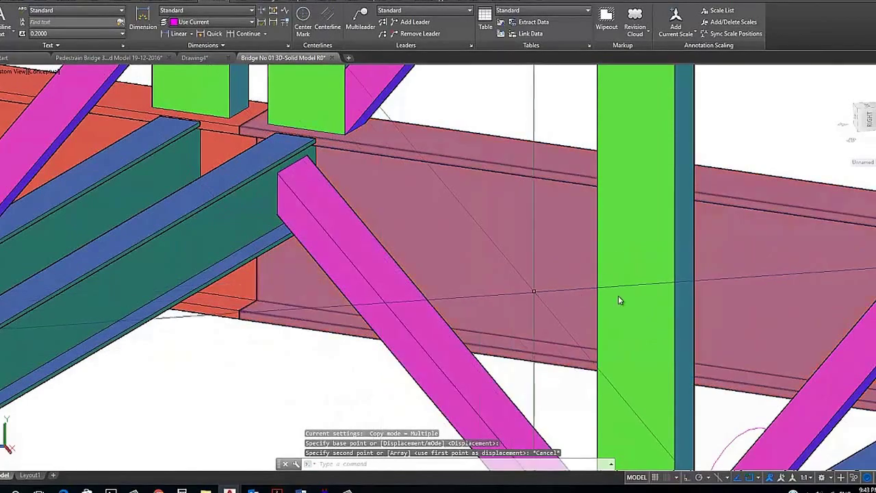
pyautogui.write('3DORBIT')
pyautogui.moveTo(872, 255)
pyautogui.mouseDown()
pyautogui.moveTo(446, 266)
pyautogui.moveTo(667, 288)
pyautogui.moveTo(465, 249)
pyautogui.moveTo(446, 234)
pyautogui.mouseUp()
# Align the plan brace, placing its first end point against the beam web.
pyautogui.rightClick(454, 223)
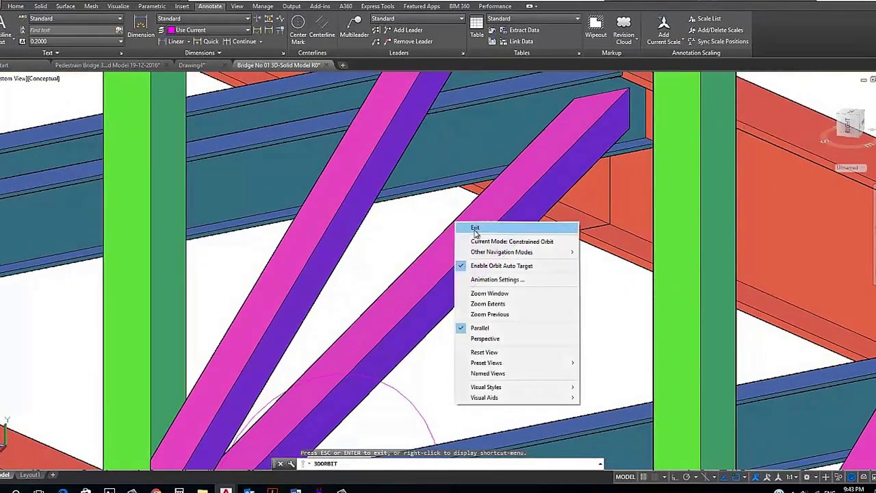
pyautogui.click(483, 230)
pyautogui.press('Return')
pyautogui.write('align')
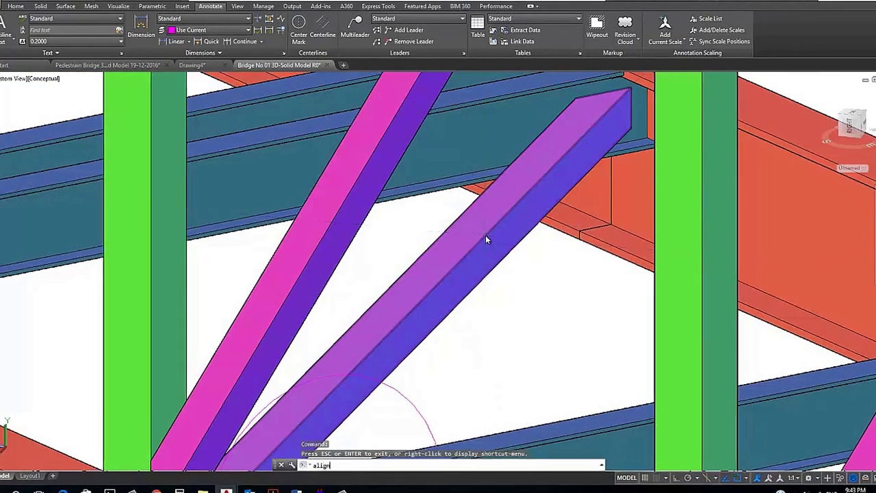
pyautogui.click(485, 234)
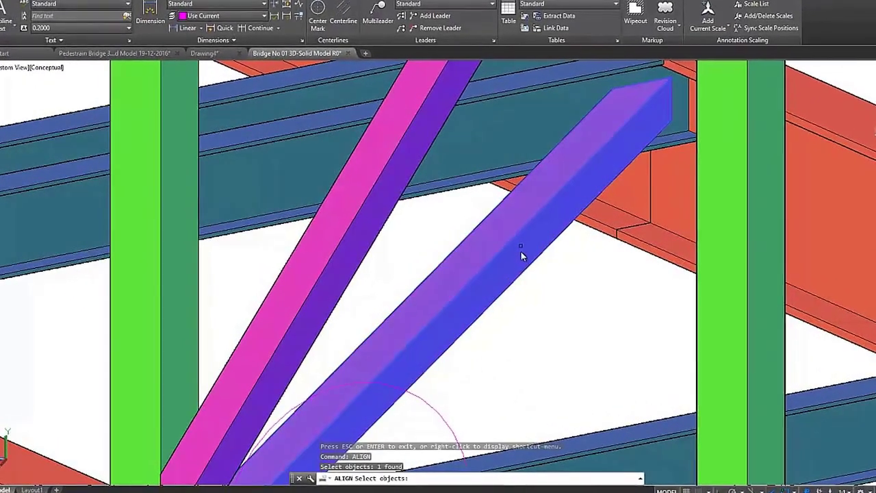
pyautogui.press('Return')
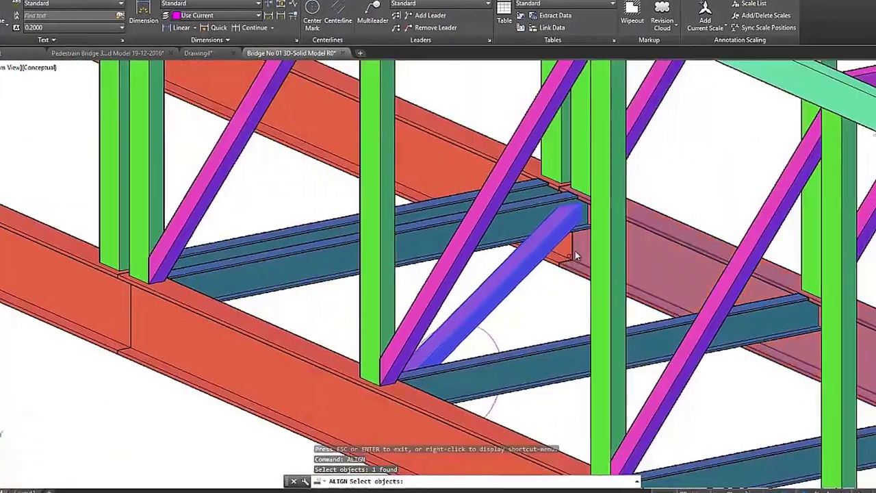
pyautogui.scroll(3, 514, 195)
pyautogui.scroll(3, 506, 186)
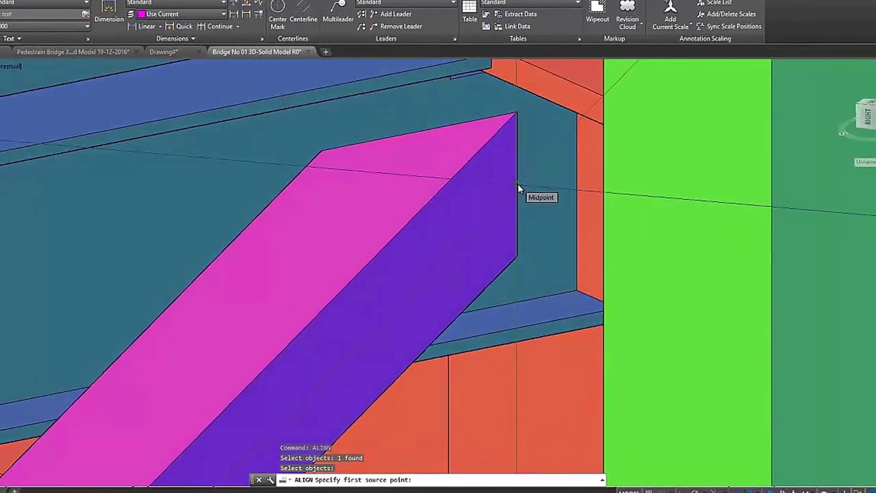
pyautogui.click(591, 176)
pyautogui.scroll(-5, 591, 176)
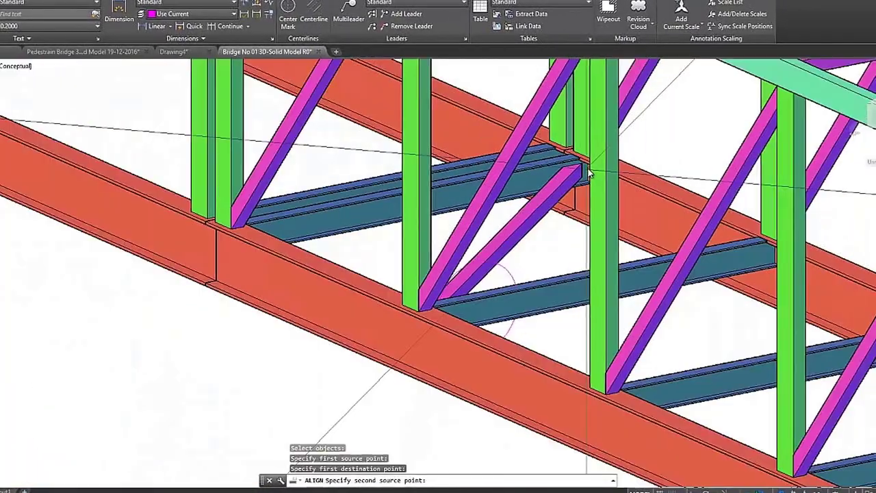
# Orbit toward the beam junction, set the second alignment point, and skip the third.
pyautogui.keyDown('shift'); pyautogui.moveTo(509, 301); pyautogui.dragTo(530, 322, button='middle'); pyautogui.keyUp('shift')
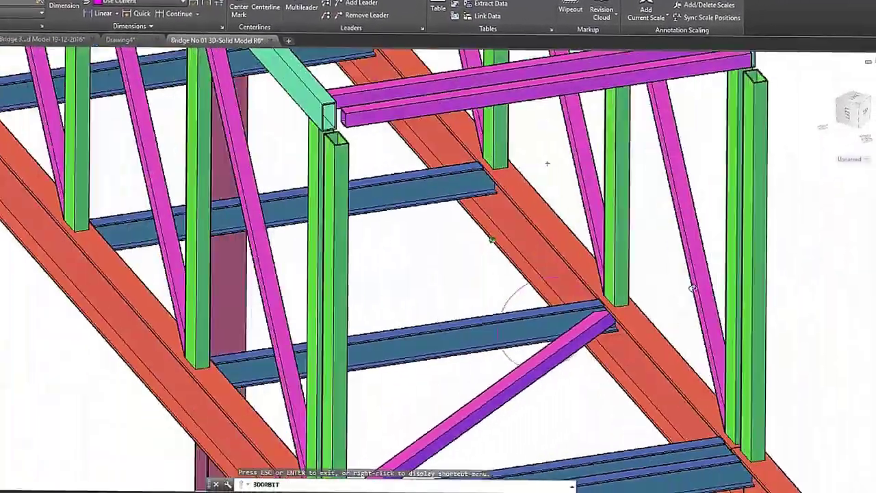
pyautogui.moveTo(692, 289); pyautogui.dragTo(703, 265)
pyautogui.rightClick(690, 274)
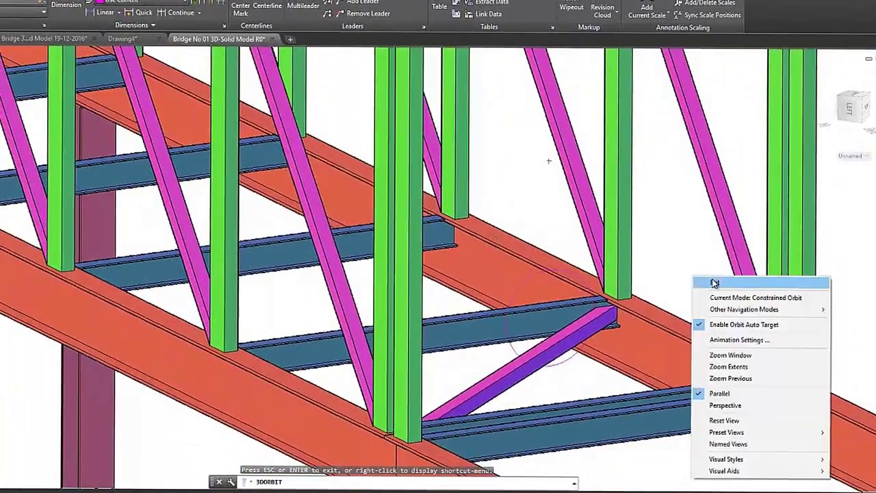
pyautogui.click(693, 281)
pyautogui.scroll(3, 645, 325)
pyautogui.scroll(3, 645, 325)
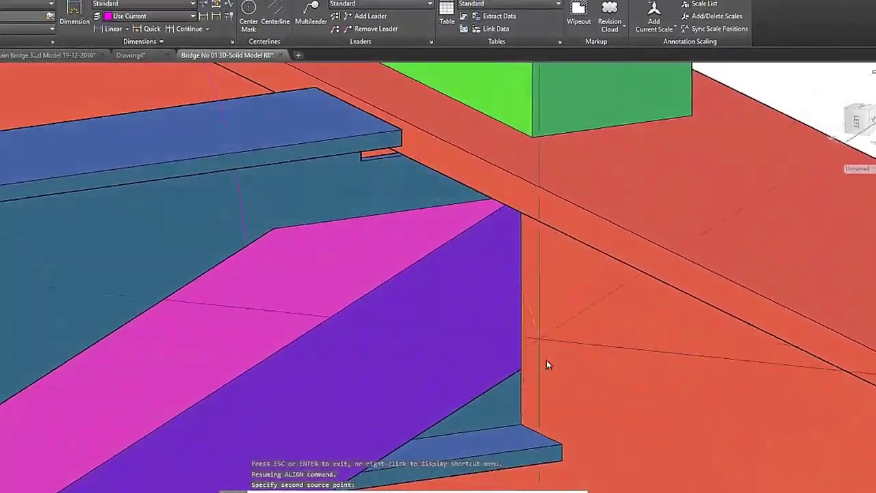
pyautogui.scroll(1, 531, 255)
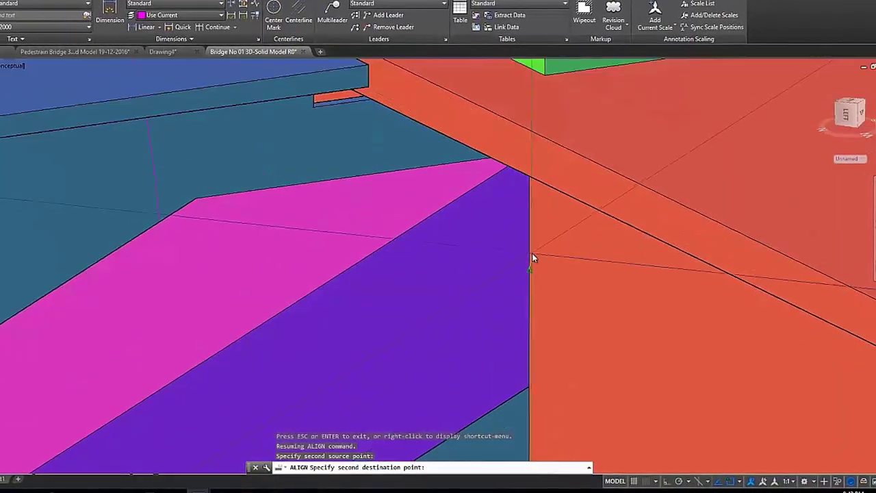
pyautogui.click(530, 248)
pyautogui.press('Return')
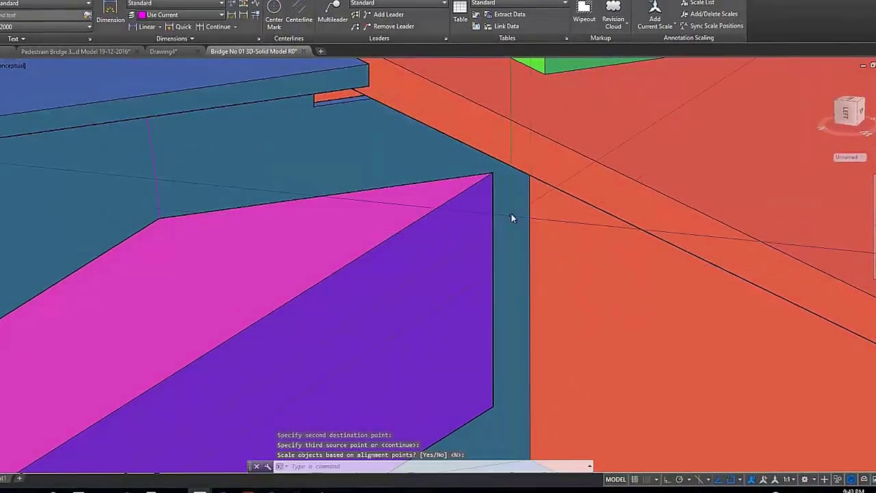
# Cancel the pending command and align the UCS to the brace face.
pyautogui.scroll(-3, 512, 213)
pyautogui.scroll(-2, 479, 239)
pyautogui.scroll(-1, 462, 270)
pyautogui.write('o')
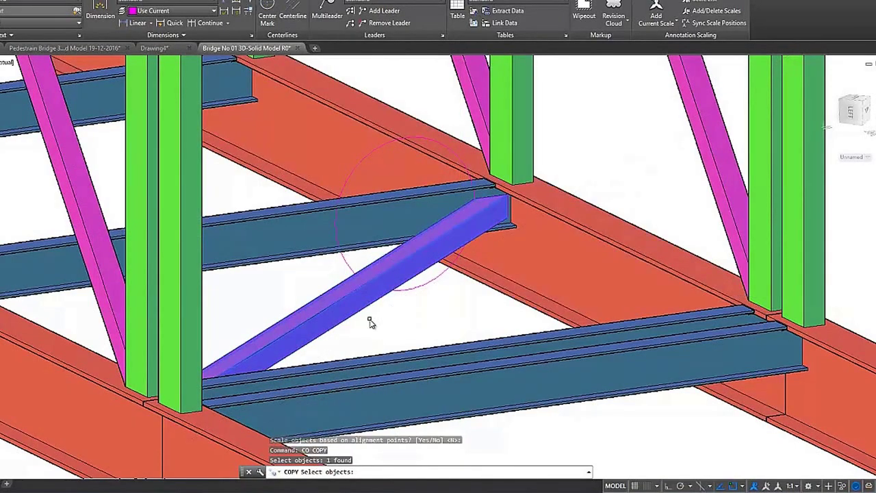
pyautogui.write('cs')
pyautogui.press('Return')
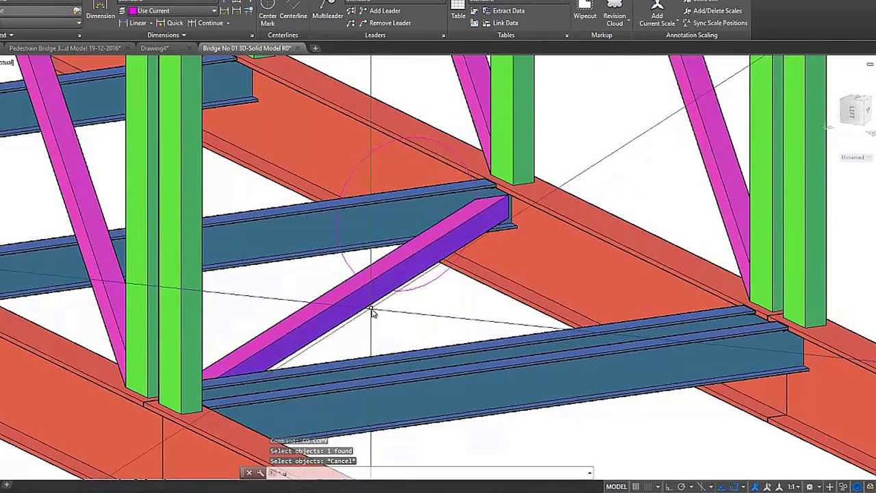
pyautogui.write('f')
pyautogui.press('Return')
pyautogui.click(347, 312)
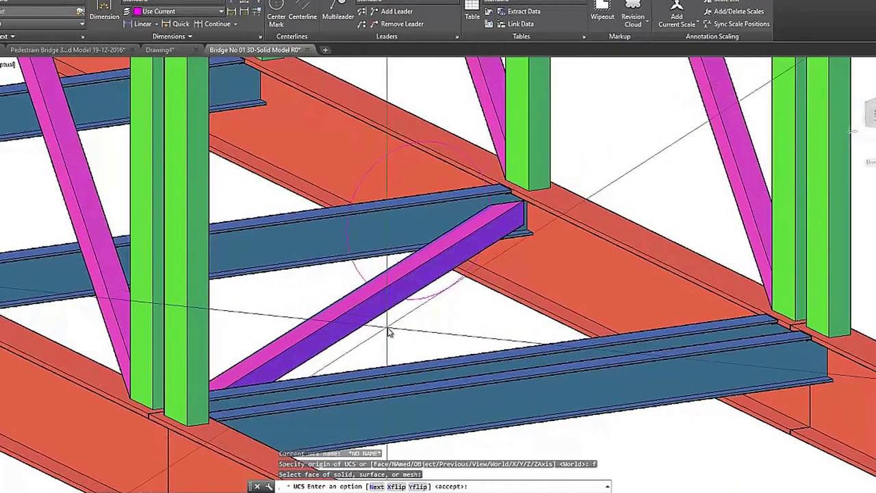
pyautogui.press('Return')
pyautogui.press('Return')
# Redefine the UCS on another face of the plan brace.
pyautogui.scroll(2, 387, 332)
pyautogui.scroll(2, 410, 334)
pyautogui.scroll(3, 330, 346)
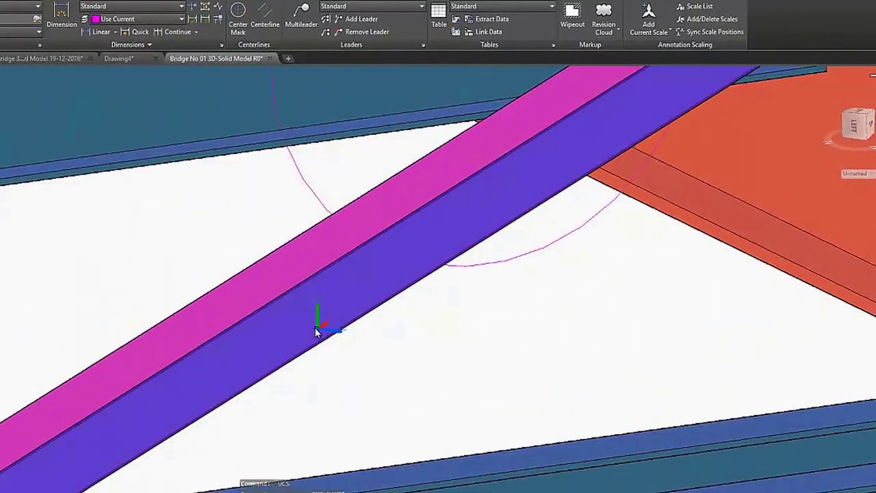
pyautogui.write('f')
pyautogui.press('Return')
pyautogui.click(448, 366)
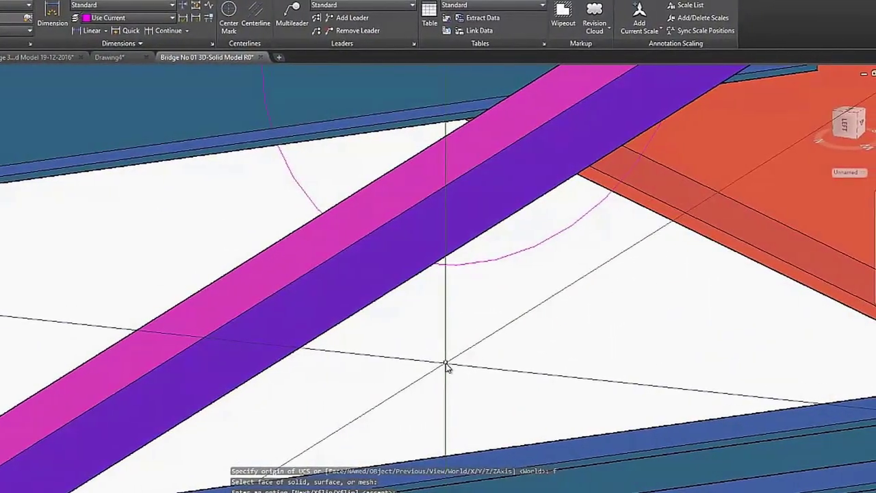
pyautogui.press('Return')
# Copy the plan brace a short distance along the face.
pyautogui.scroll(-5, 307, 335)
pyautogui.click(340, 368)
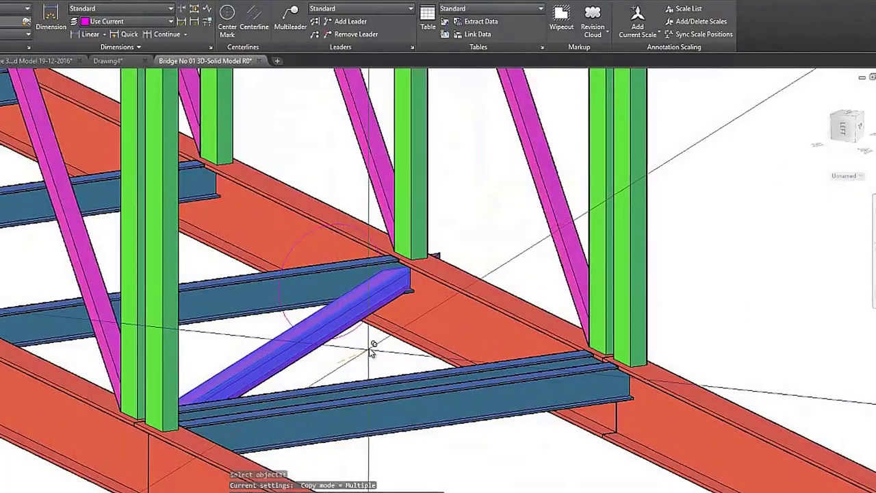
pyautogui.press('Return')
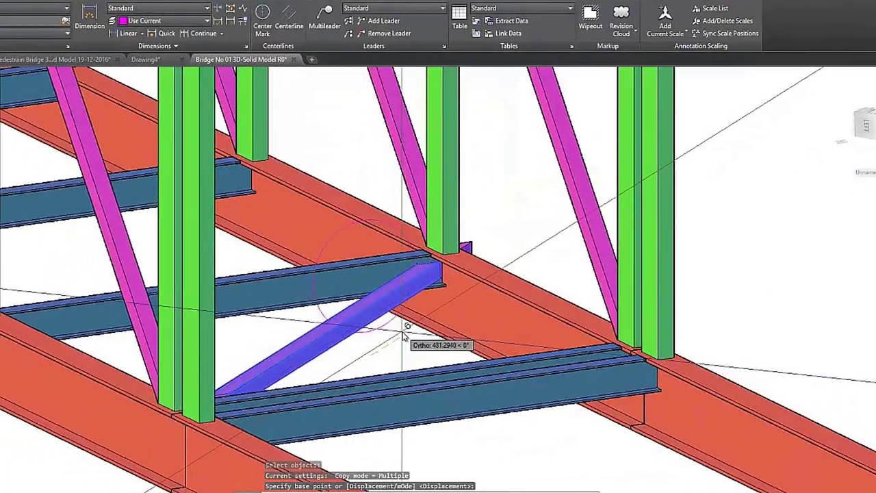
pyautogui.click(402, 333)
pyautogui.click(411, 333)
pyautogui.press('Escape')
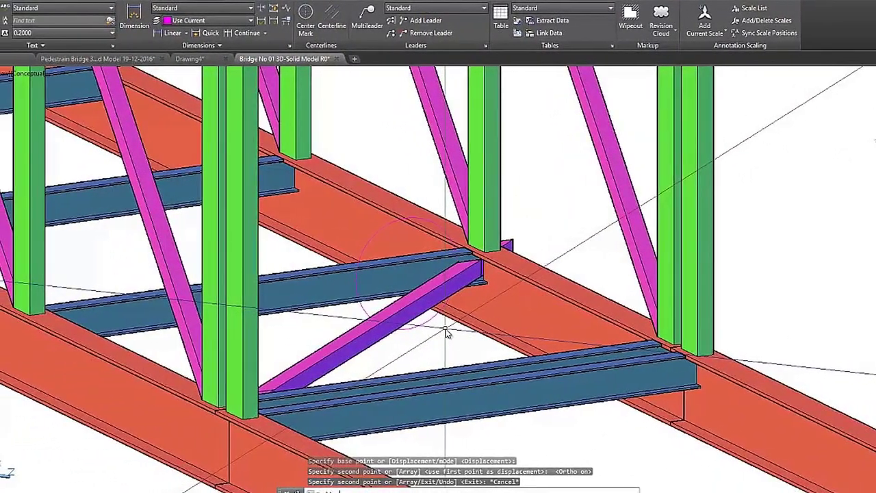
# Slice the plan brace end using the circle as the cutting plane.
pyautogui.write('slice')
pyautogui.press('Return')
pyautogui.scroll(5, 446, 331)
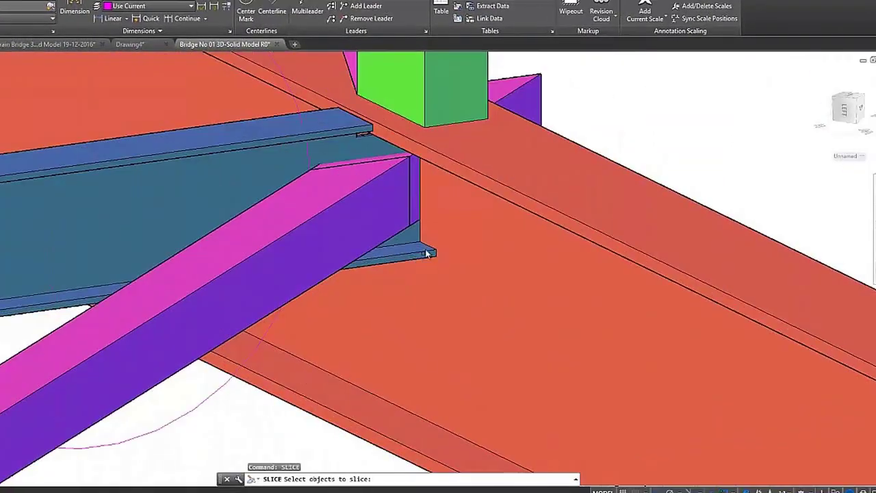
pyautogui.click(424, 196)
pyautogui.press('Return')
pyautogui.scroll(-3, 433, 194)
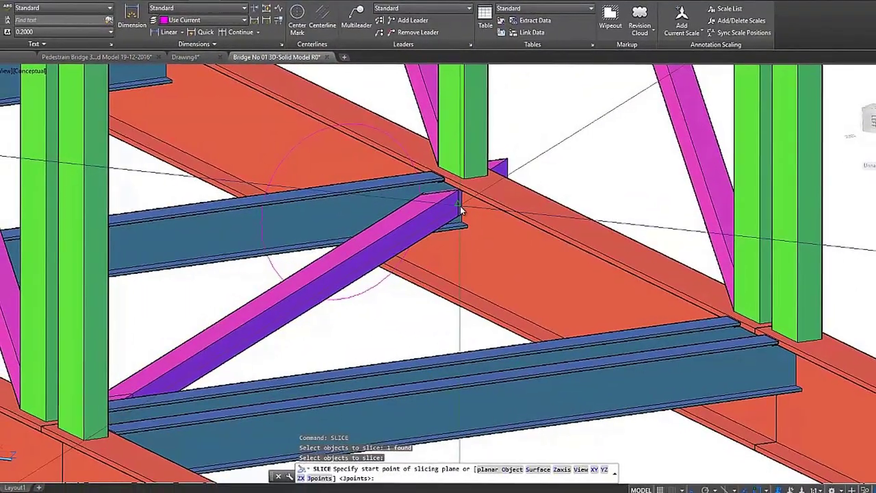
pyautogui.write('o')
pyautogui.press('Return')
pyautogui.click(294, 148)
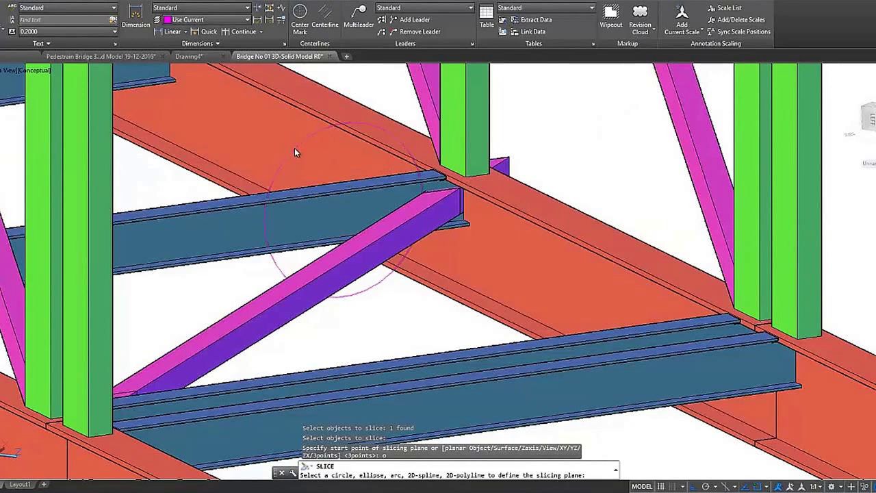
pyautogui.scroll(2, 411, 258)
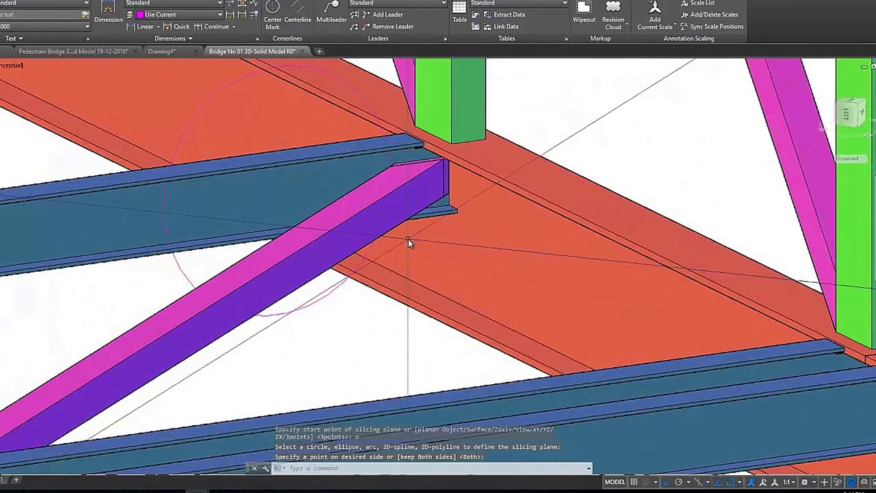
# Union the two brace pieces into one solid.
pyautogui.write('union')
pyautogui.press('Return')
pyautogui.scroll(3, 436, 186)
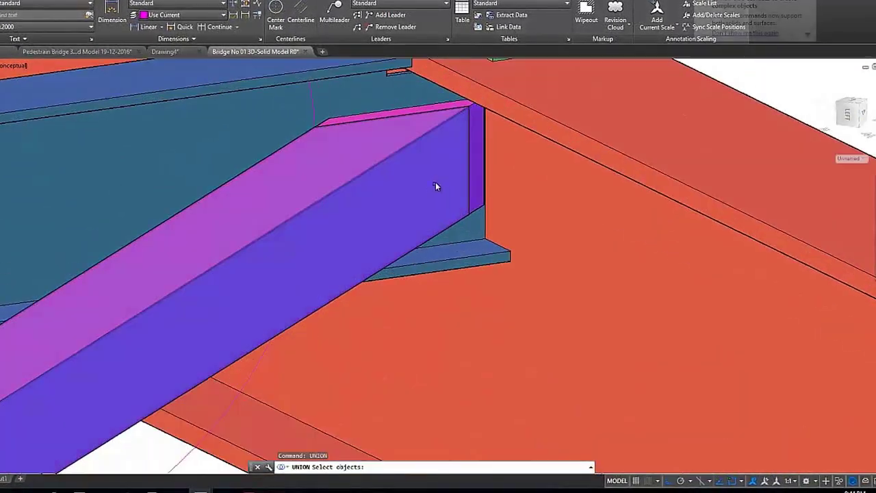
pyautogui.click(480, 139)
pyautogui.click(471, 138)
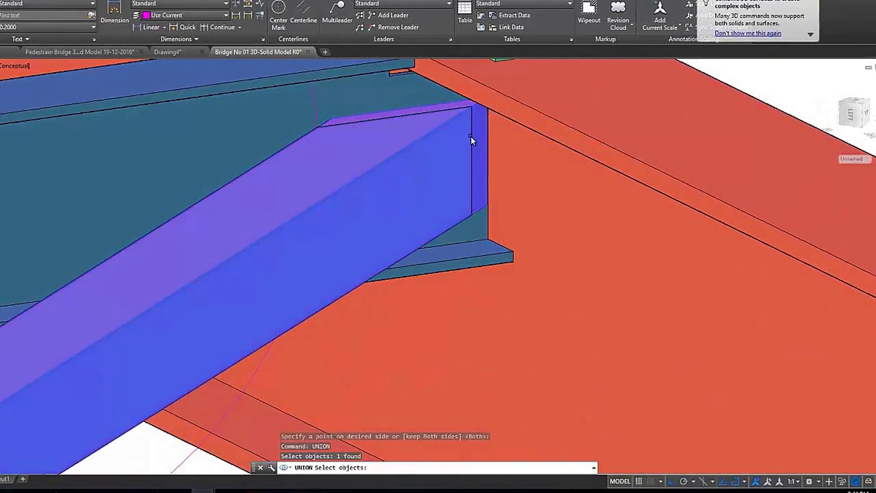
pyautogui.scroll(-3, 470, 143)
pyautogui.scroll(-3, 455, 159)
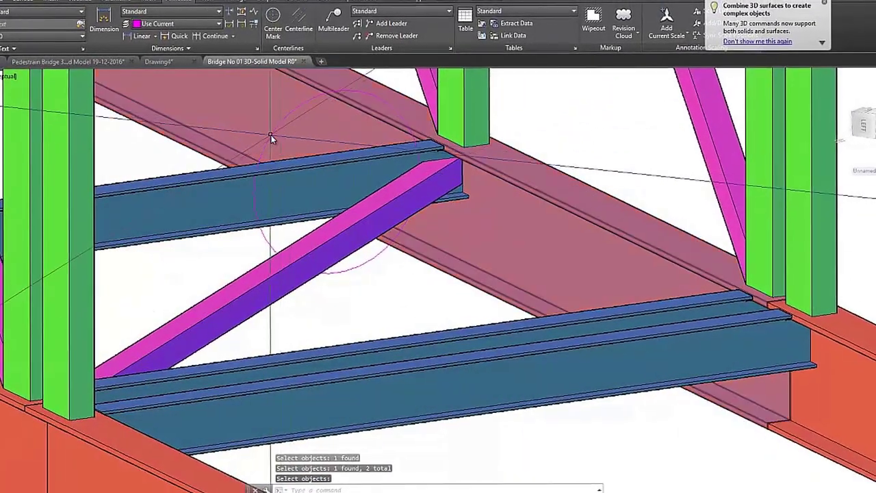
pyautogui.press('Return')
# Erase the guide circle.
pyautogui.write('e')
pyautogui.press('Return')
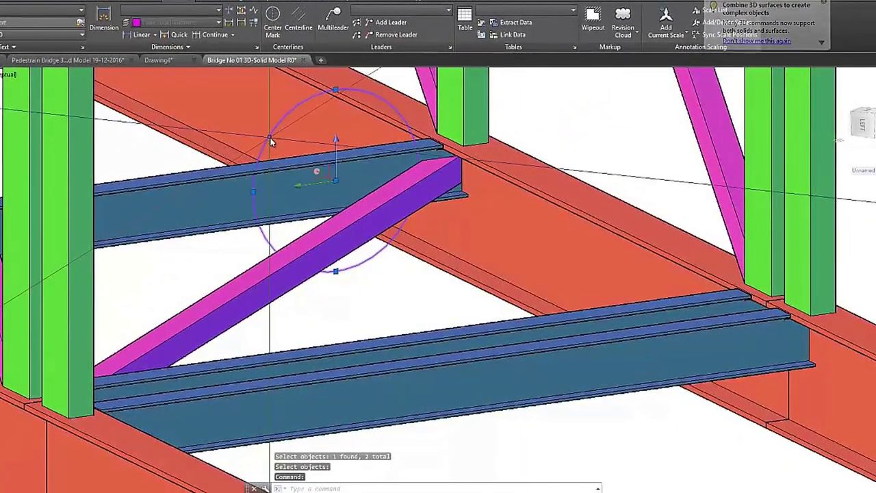
pyautogui.click(331, 199)
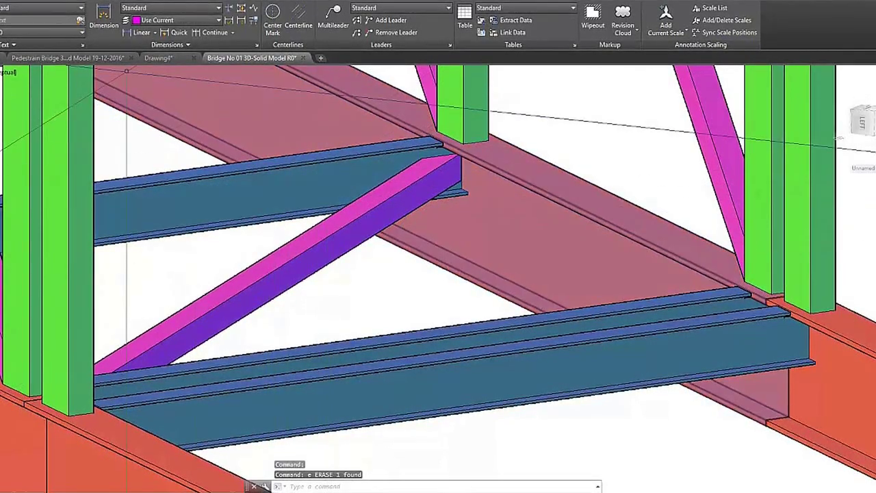
# Orbit to view the frame from outside and select the bottom diagonal brace for copying.
pyautogui.click(865, 270)
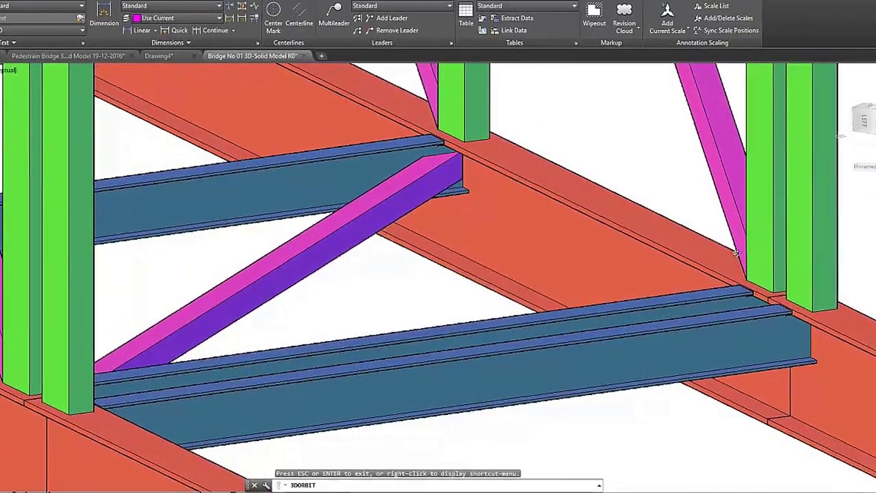
pyautogui.moveTo(391, 283)
pyautogui.mouseDown()
pyautogui.moveTo(582, 221)
pyautogui.moveTo(458, 242)
pyautogui.moveTo(256, 244)
pyautogui.moveTo(285, 236)
pyautogui.moveTo(272, 205)
pyautogui.moveTo(445, 208)
pyautogui.moveTo(383, 205)
pyautogui.moveTo(326, 182)
pyautogui.moveTo(397, 196)
pyautogui.moveTo(431, 230)
pyautogui.mouseUp()
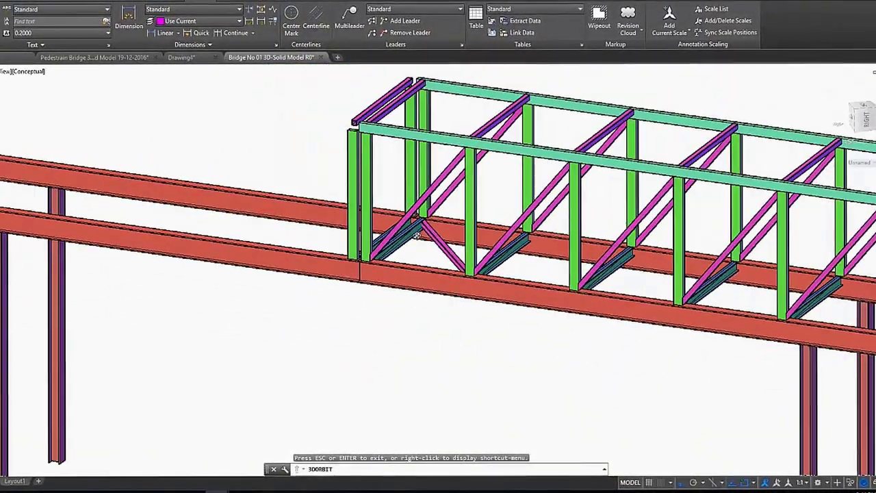
pyautogui.rightClick(433, 231)
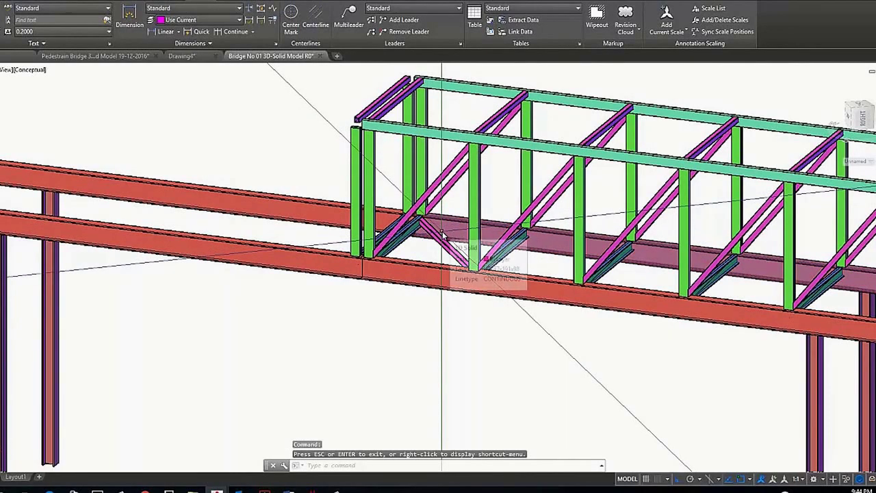
pyautogui.write('co')
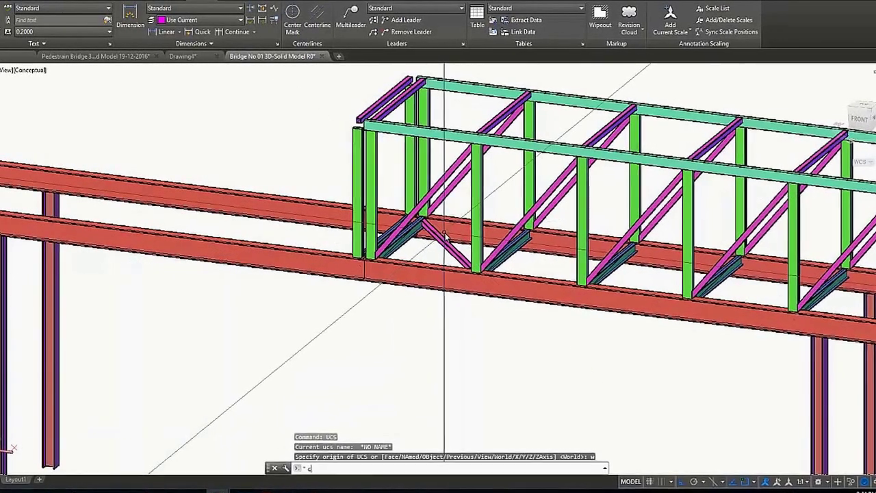
pyautogui.press('Return')
pyautogui.click(442, 248)
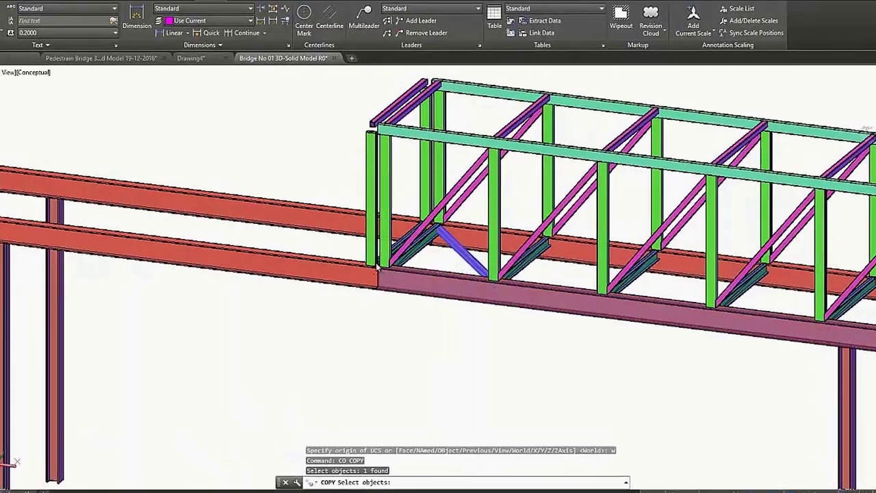
pyautogui.scroll(5, 313, 254)
pyautogui.scroll(2, 301, 273)
pyautogui.scroll(-2, 301, 274)
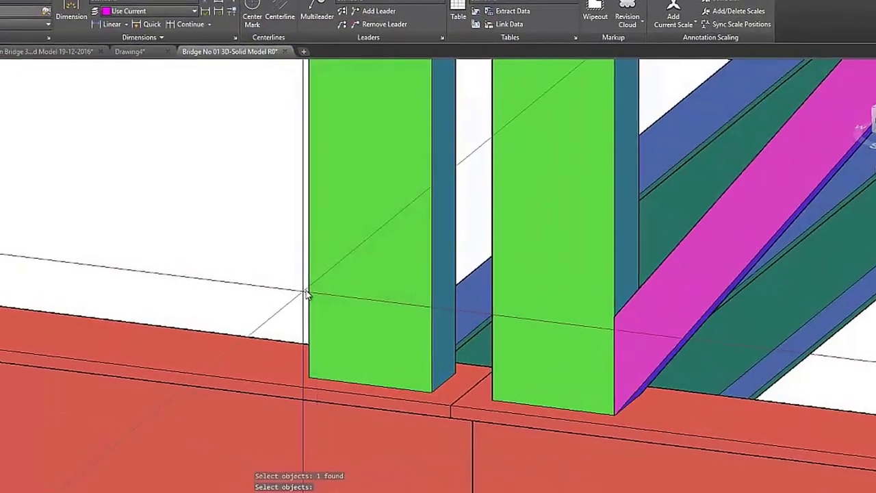
pyautogui.scroll(-2, 313, 297)
pyautogui.scroll(-2, 283, 318)
pyautogui.press('Return')
# Place the brace copy at the column top corner and begin moving it.
pyautogui.scroll(-3, 406, 172)
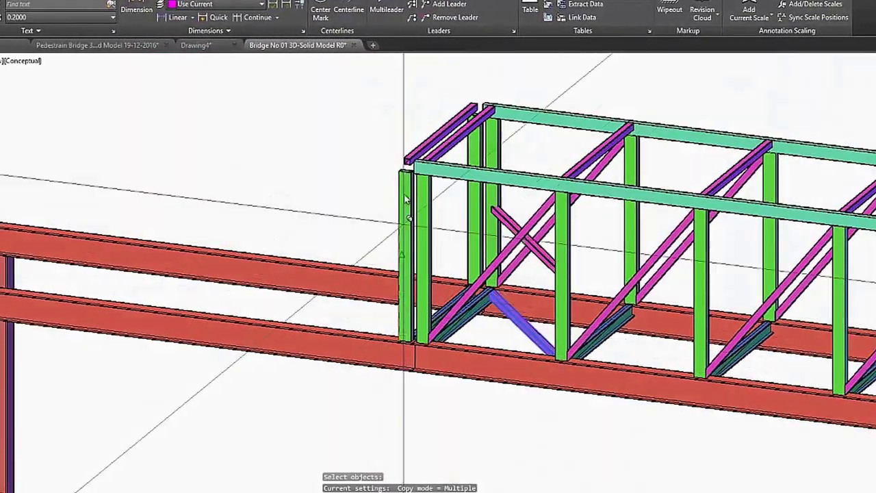
pyautogui.scroll(2, 404, 172)
pyautogui.scroll(2, 392, 171)
pyautogui.scroll(2, 402, 195)
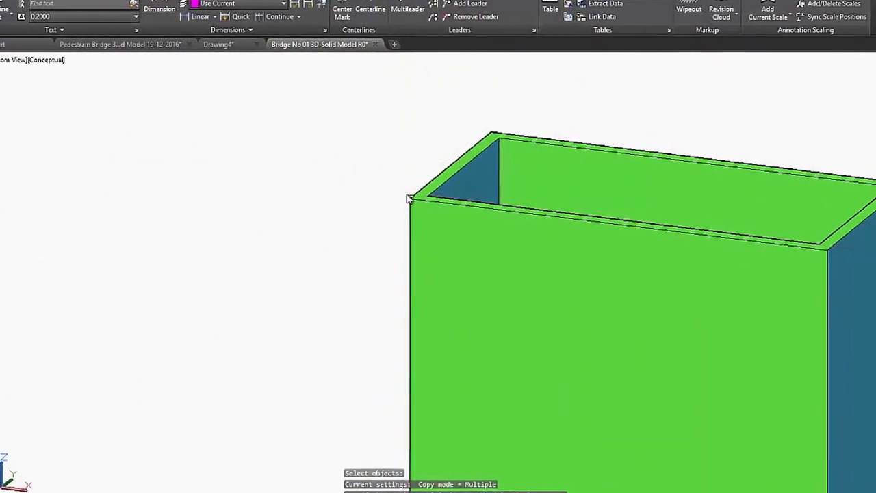
pyautogui.click(408, 199)
pyautogui.scroll(-3, 390, 195)
pyautogui.scroll(-1, 198, 219)
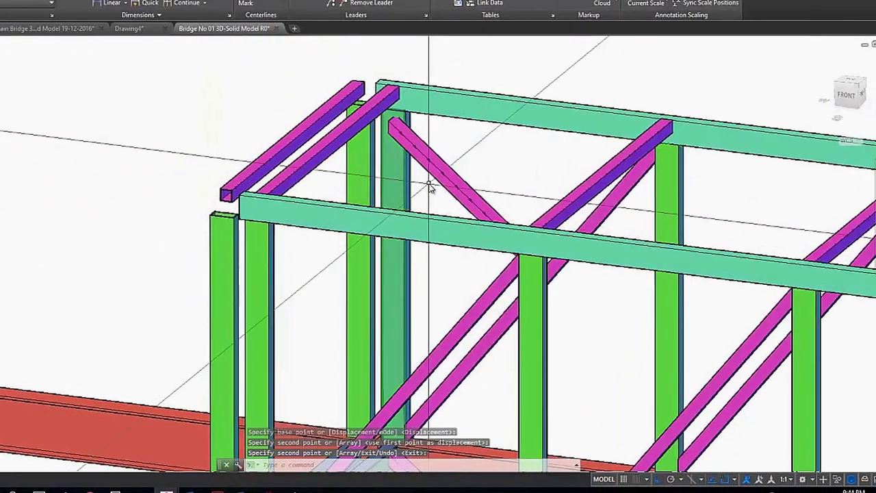
pyautogui.press('Return')
pyautogui.write('m')
pyautogui.press('Return')
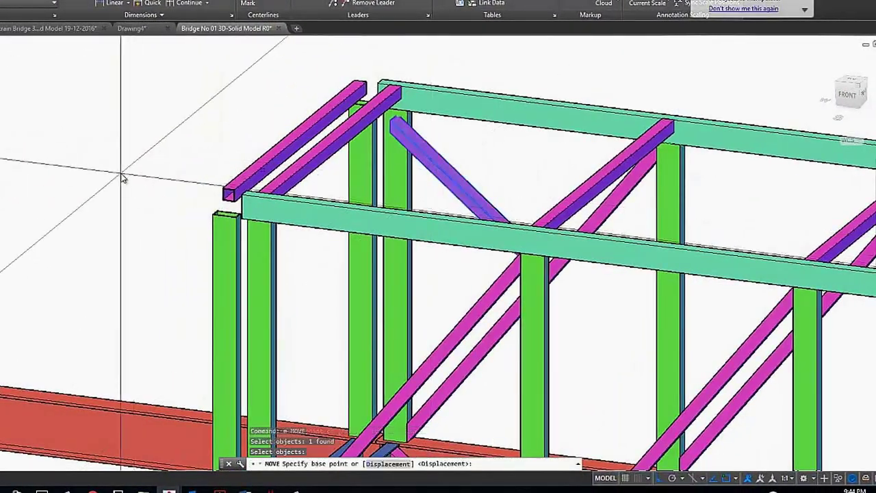
# Finish shifting the copied brace by 200 units.
pyautogui.press('Return')
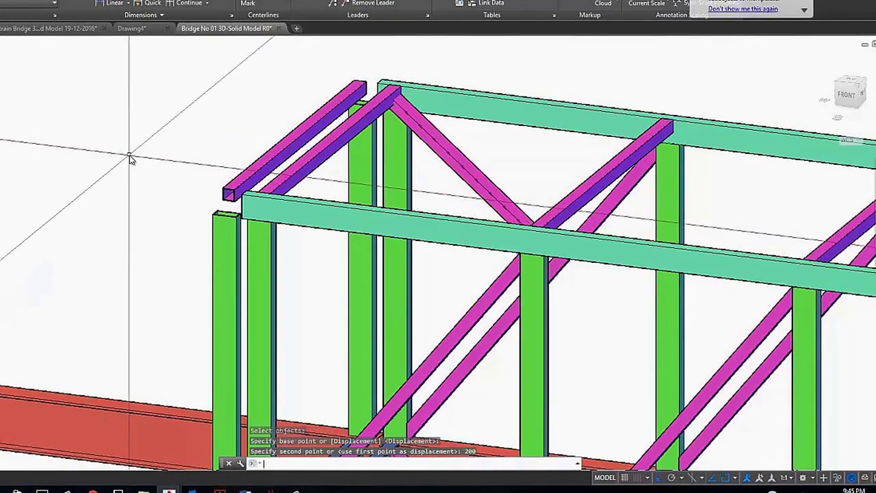
pyautogui.scroll(1, 325, 86)
pyautogui.scroll(2, 431, 106)
pyautogui.scroll(2, 431, 104)
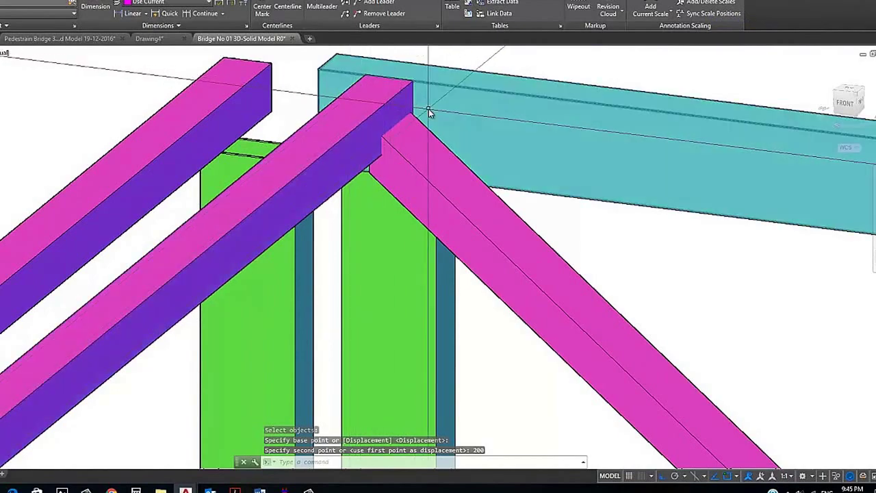
# Align the UCS to the face of the cyan top rail.
pyautogui.write('ucs')
pyautogui.press('Return')
pyautogui.write('f')
pyautogui.press('Return')
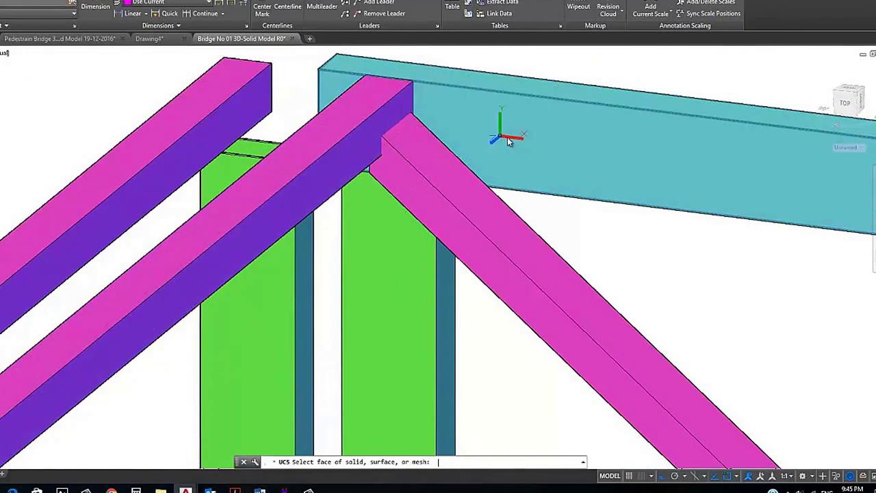
pyautogui.click(508, 140)
pyautogui.press('Return')
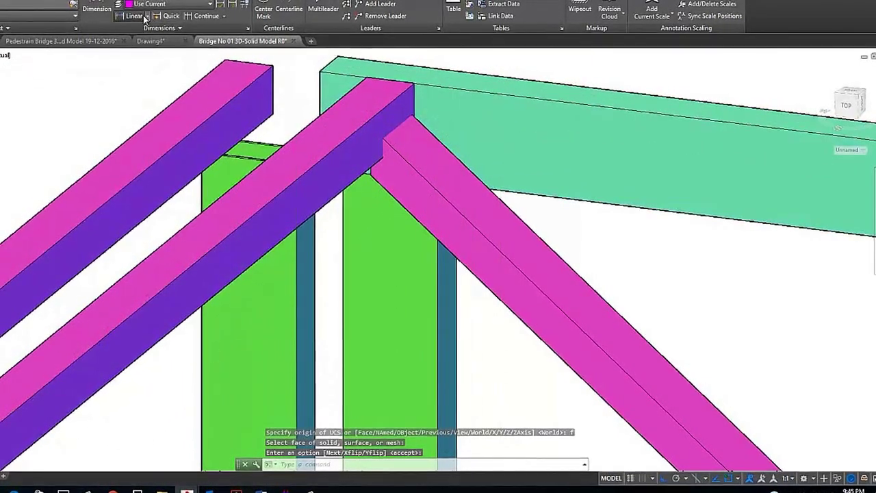
# Measure the gap between brace end and rail with a linear dimension (61.65).
pyautogui.write('dli')
pyautogui.press('Return')
pyautogui.scroll(2, 411, 91)
pyautogui.scroll(1, 412, 84)
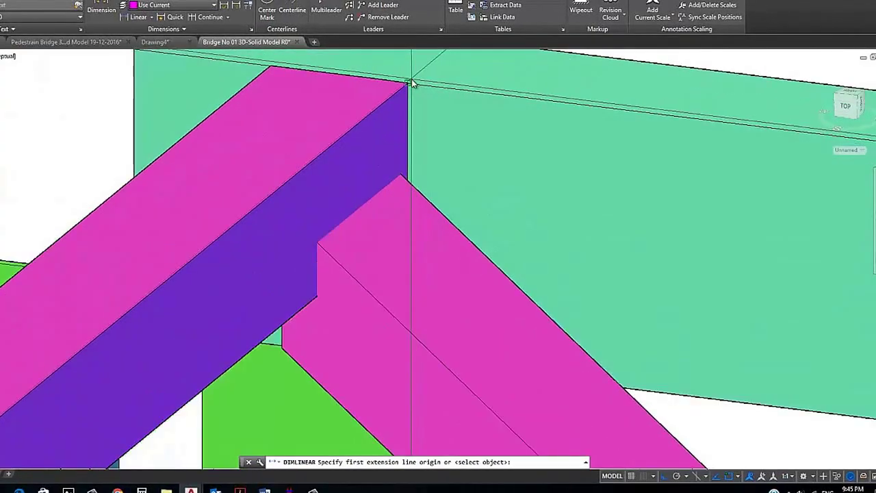
pyautogui.click(415, 188)
pyautogui.scroll(-3, 350, 145)
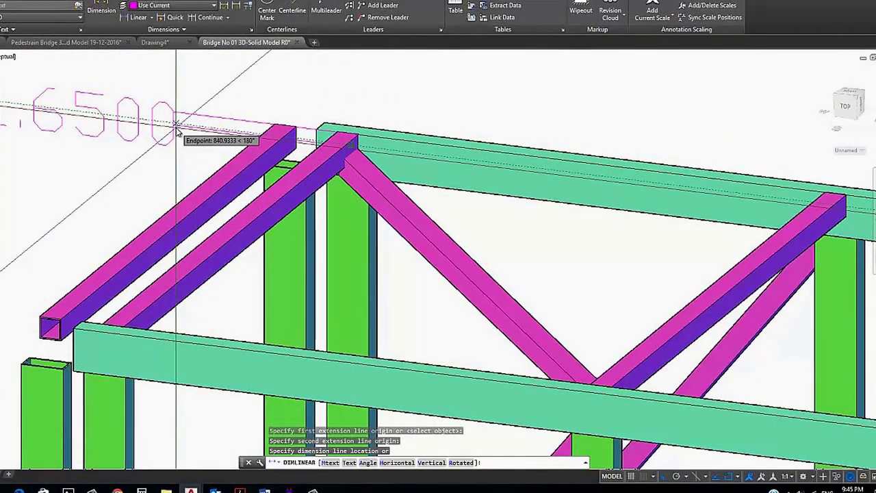
# Move the top diagonal brace 61.65 so it meets the rail.
pyautogui.click(413, 211)
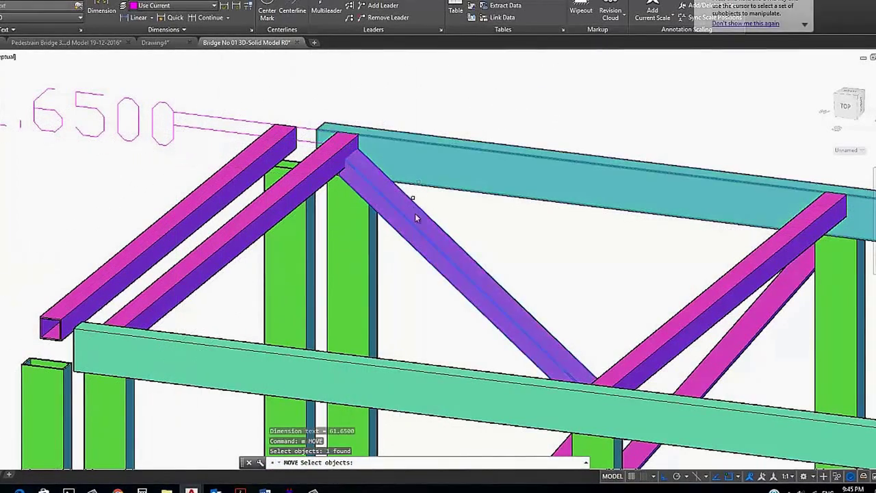
pyautogui.scroll(-2, 414, 218)
pyautogui.scroll(2, 274, 149)
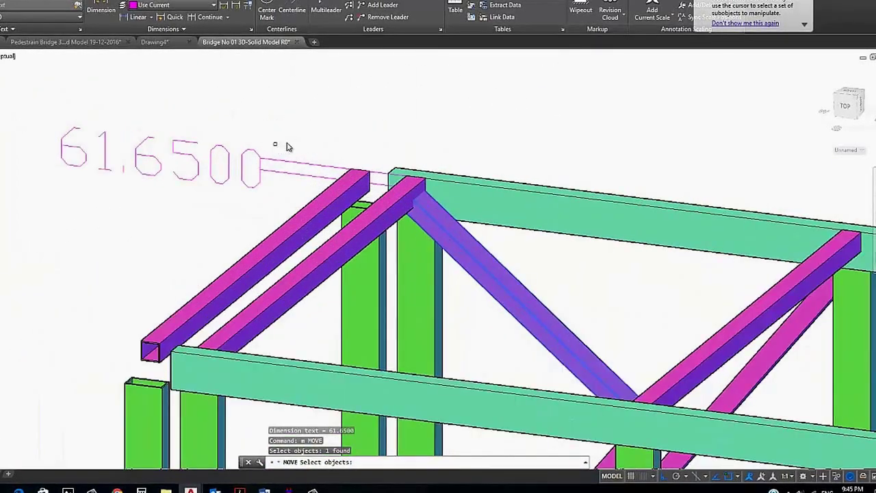
pyautogui.press('Return')
pyautogui.click(287, 147)
pyautogui.write('61.65')
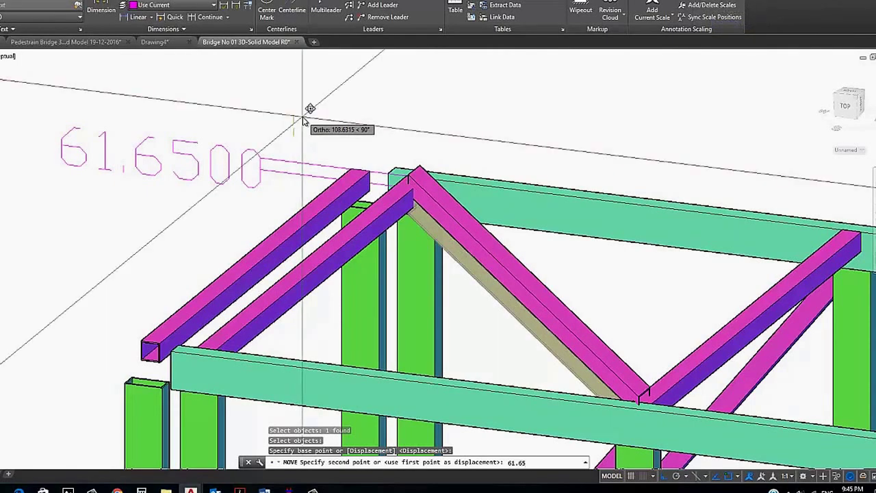
pyautogui.press('Return')
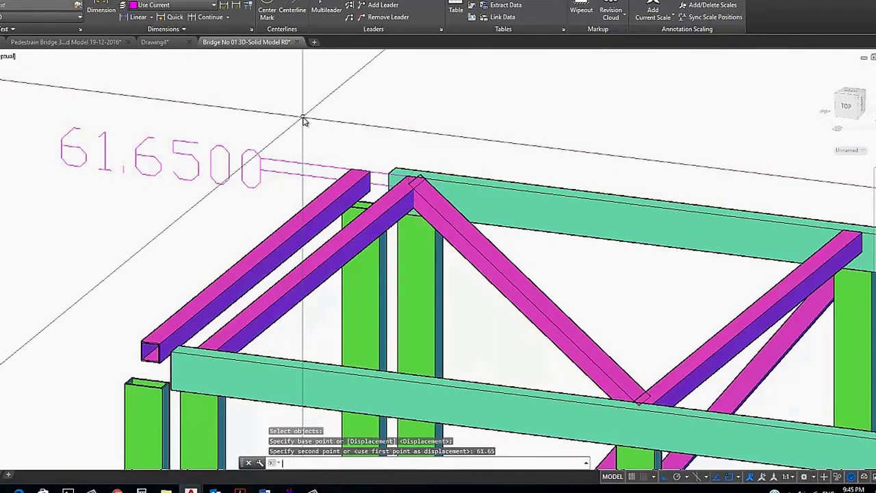
# Erase the temporary 61.6500 dimension.
pyautogui.click(244, 157)
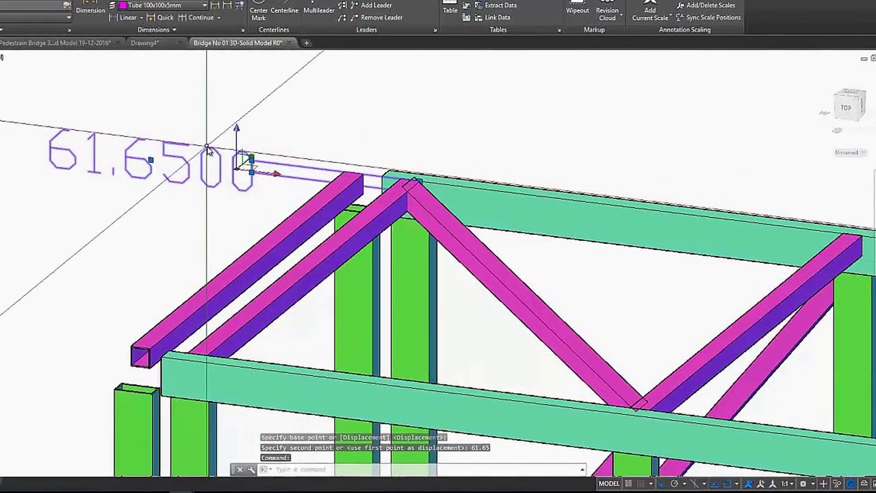
pyautogui.write('e')
pyautogui.press('Return')
pyautogui.scroll(3, 412, 202)
pyautogui.scroll(-5, 412, 203)
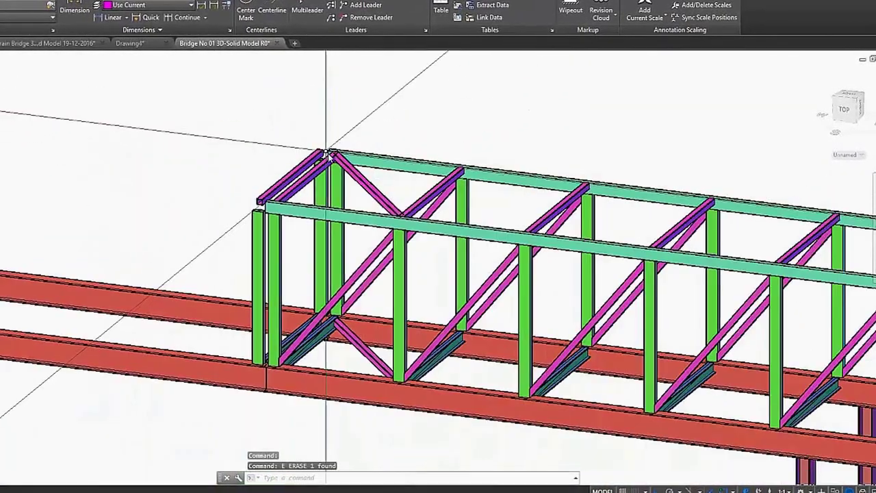
pyautogui.scroll(4, 414, 204)
pyautogui.scroll(-3, 279, 127)
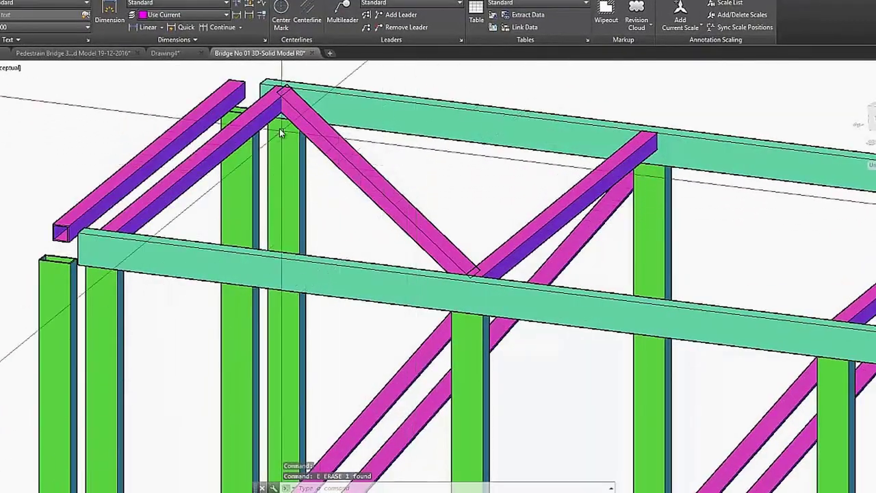
pyautogui.scroll(6, 255, 109)
# Start a circle centred at the brace end.
pyautogui.write('c')
pyautogui.press('Return')
pyautogui.click(253, 120)
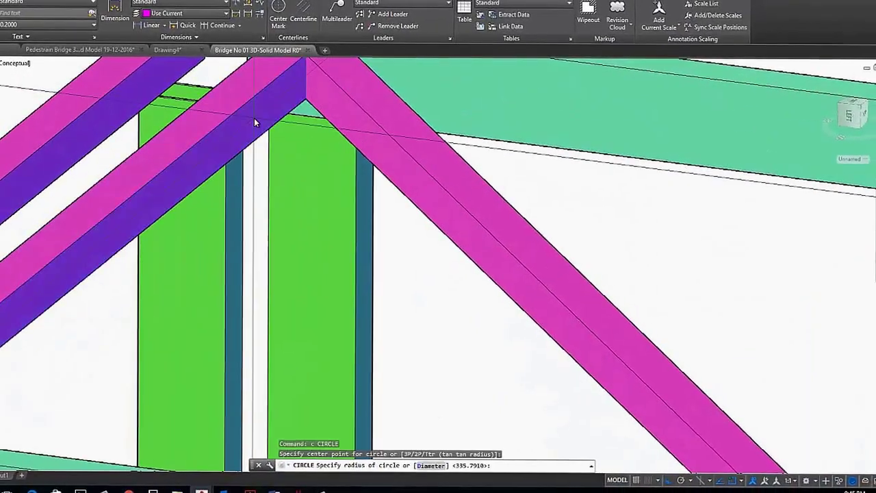
pyautogui.scroll(-4, 253, 120)
pyautogui.scroll(2, 235, 88)
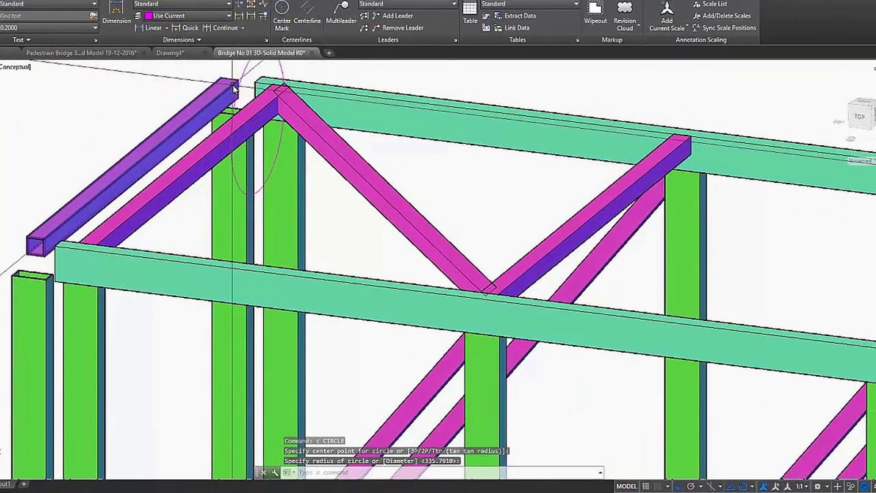
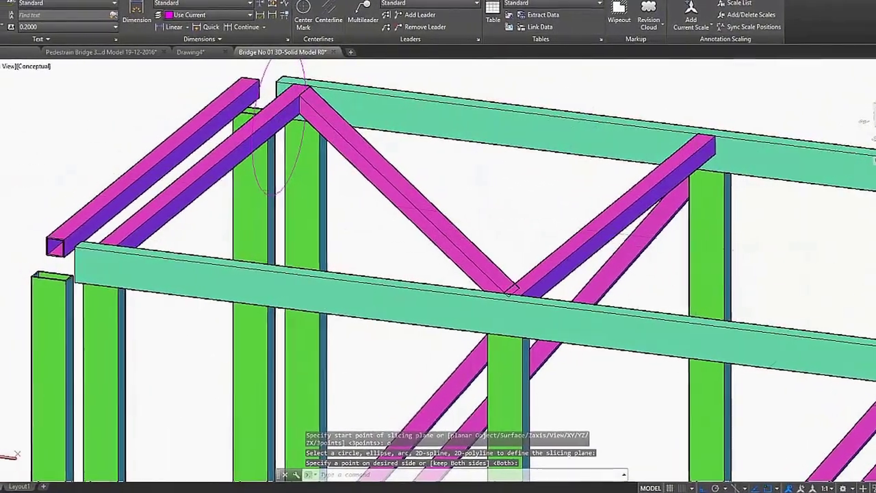
# Draw a helper circle centred on the top truss joint.
pyautogui.moveTo(484, 221)
pyautogui.keyDown('shift'); pyautogui.mouseDown(button='middle')
pyautogui.moveTo(637, 257)
pyautogui.moveTo(598, 273)
pyautogui.moveTo(636, 262)
pyautogui.moveTo(659, 268)
pyautogui.moveTo(524, 214)
pyautogui.moveTo(502, 173)
pyautogui.moveTo(493, 179)
pyautogui.mouseUp(button='middle'); pyautogui.keyUp('shift')
pyautogui.scroll(3, 479, 174)
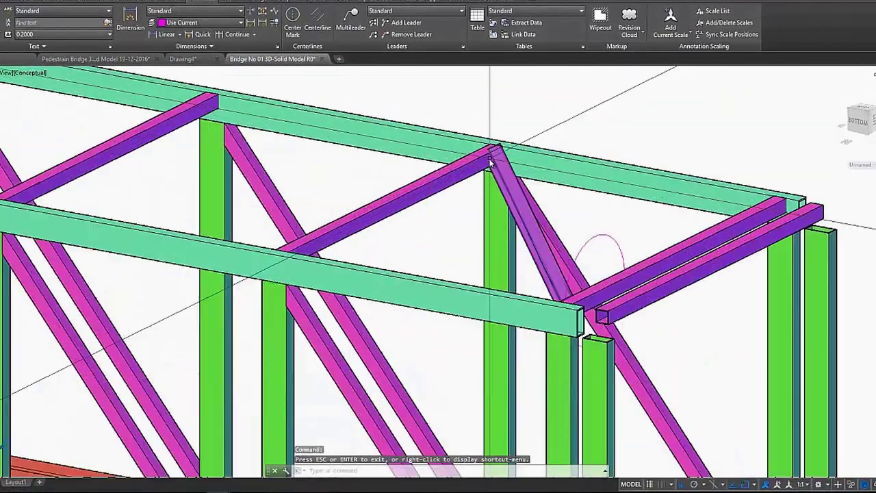
pyautogui.scroll(2, 470, 169)
pyautogui.write('c')
pyautogui.press('Return')
pyautogui.click(437, 183)
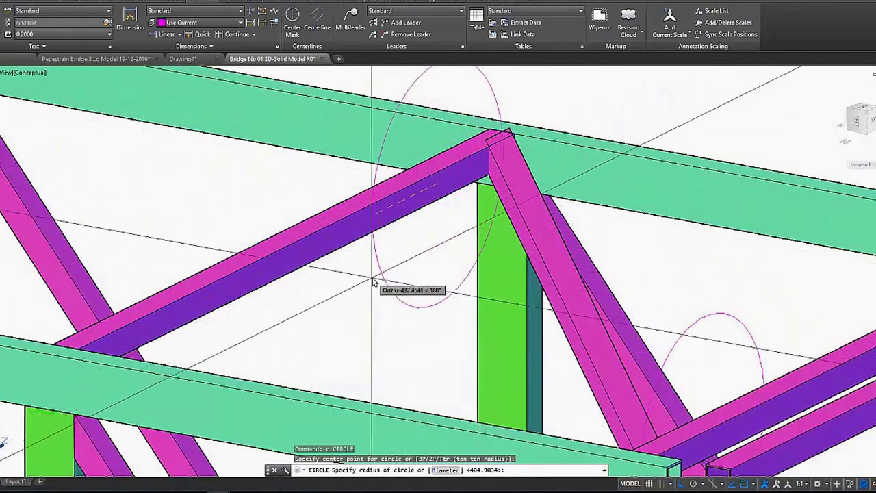
pyautogui.write('SLICE')
# Slice the diagonal member with the circle, keeping both sides.
pyautogui.press('Return')
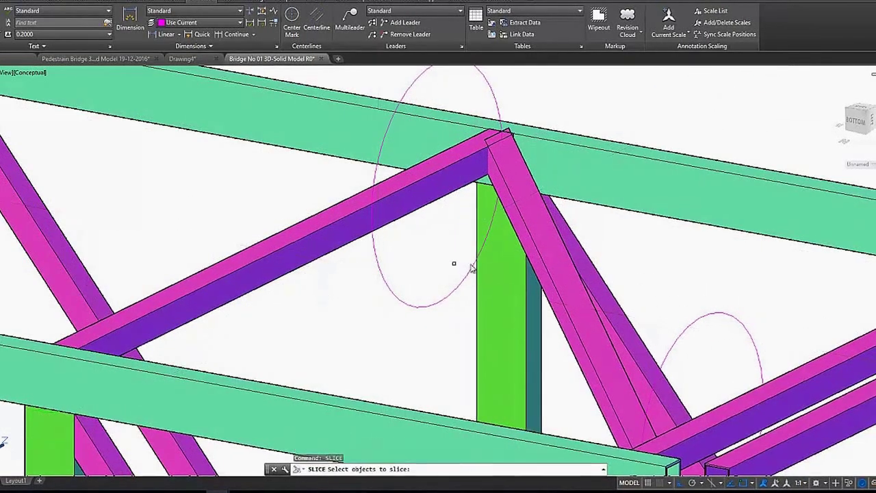
pyautogui.click(532, 254)
pyautogui.press('Return')
pyautogui.write('o')
pyautogui.press('Return')
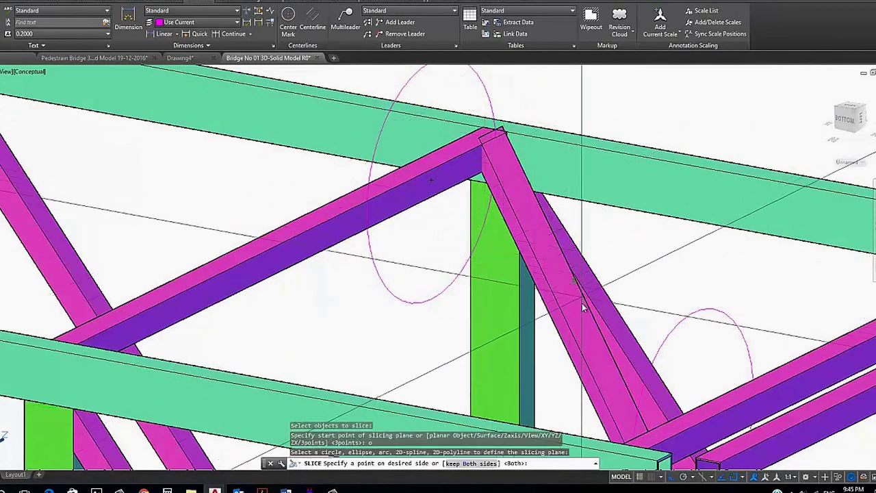
pyautogui.press('Return')
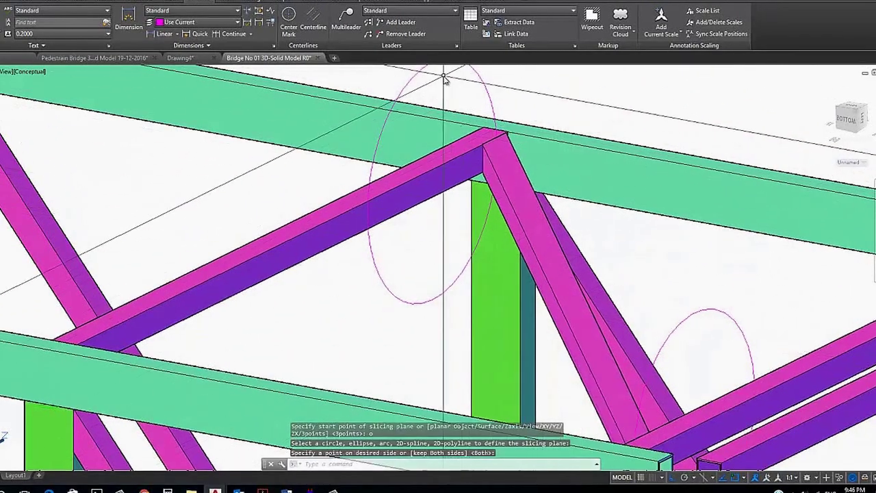
# Delete the helper circle and save the drawing.
pyautogui.click(445, 78)
pyautogui.press('Delete')
pyautogui.scroll(-3, 345, 136)
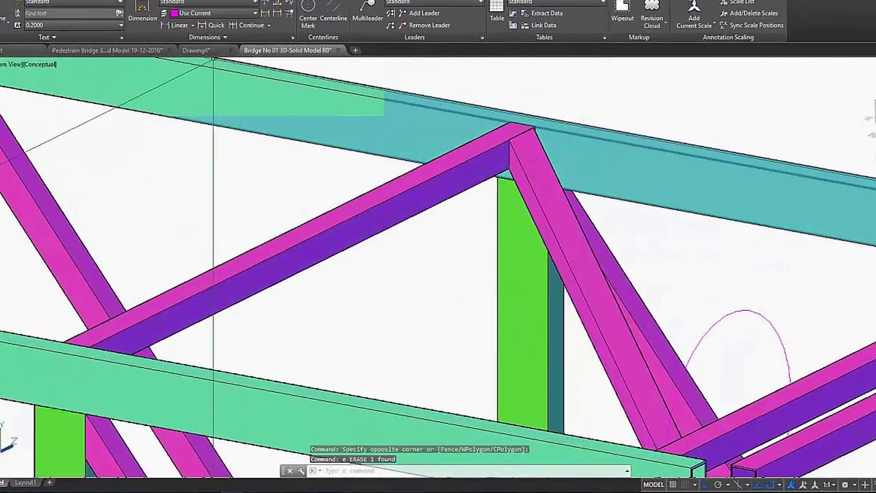
pyautogui.hotkey('ctrl', 's')
pyautogui.scroll(-3, 296, 176)
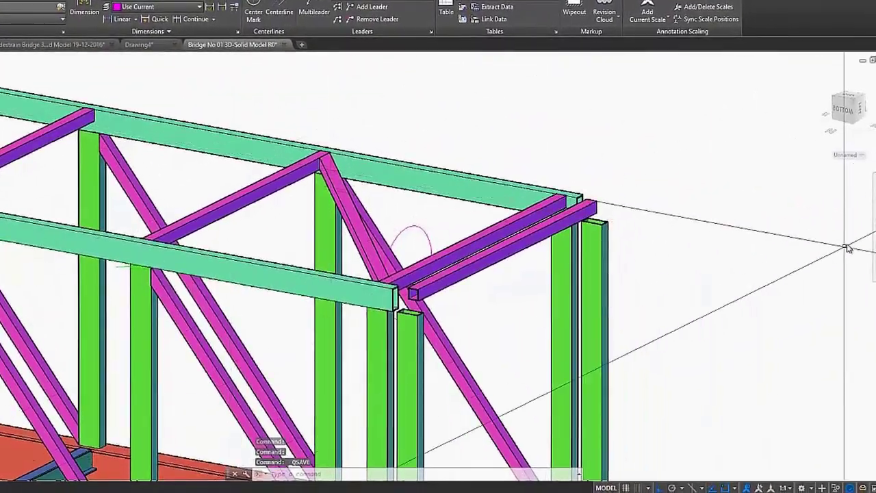
# Orbit and zoom around the bridge to inspect the end-portal apex joint.
pyautogui.keyDown('shift'); pyautogui.moveTo(410, 236); pyautogui.dragTo(481, 241, button='middle'); pyautogui.keyUp('shift')
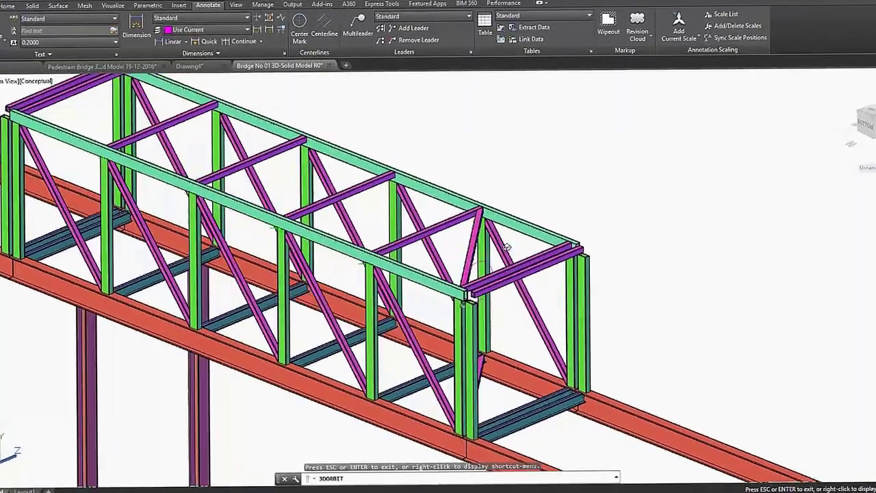
pyautogui.moveTo(507, 246)
pyautogui.keyDown('shift'); pyautogui.mouseDown(button='middle')
pyautogui.moveTo(575, 245)
pyautogui.moveTo(533, 235)
pyautogui.moveTo(486, 242)
pyautogui.mouseUp(button='middle'); pyautogui.keyUp('shift')
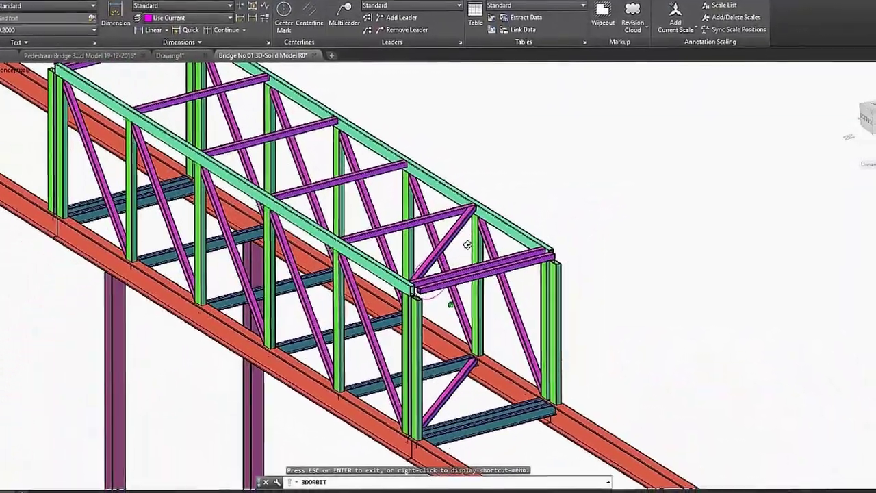
pyautogui.scroll(2, 517, 248)
pyautogui.scroll(3, 493, 219)
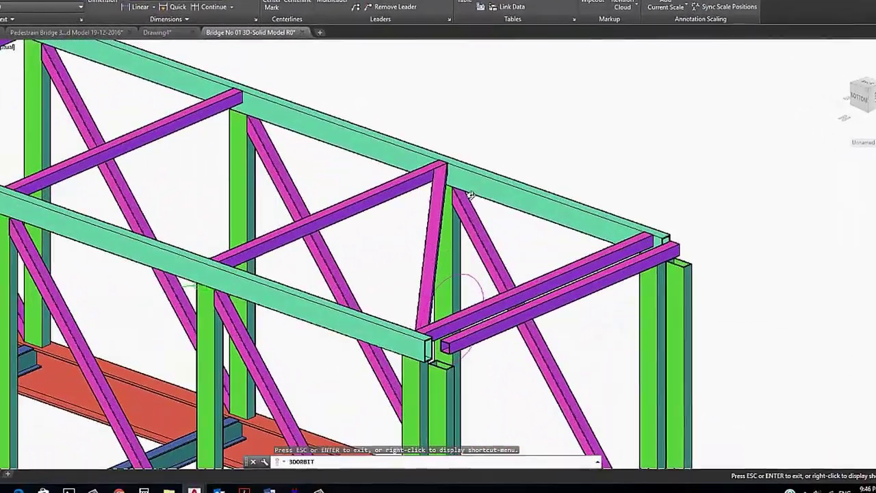
pyautogui.moveTo(466, 199)
pyautogui.keyDown('shift'); pyautogui.mouseDown(button='middle')
pyautogui.moveTo(526, 199)
pyautogui.moveTo(508, 185)
pyautogui.mouseUp(button='middle'); pyautogui.keyUp('shift')
pyautogui.moveTo(492, 162)
pyautogui.mouseDown()
pyautogui.moveTo(467, 221)
pyautogui.moveTo(441, 231)
pyautogui.mouseUp()
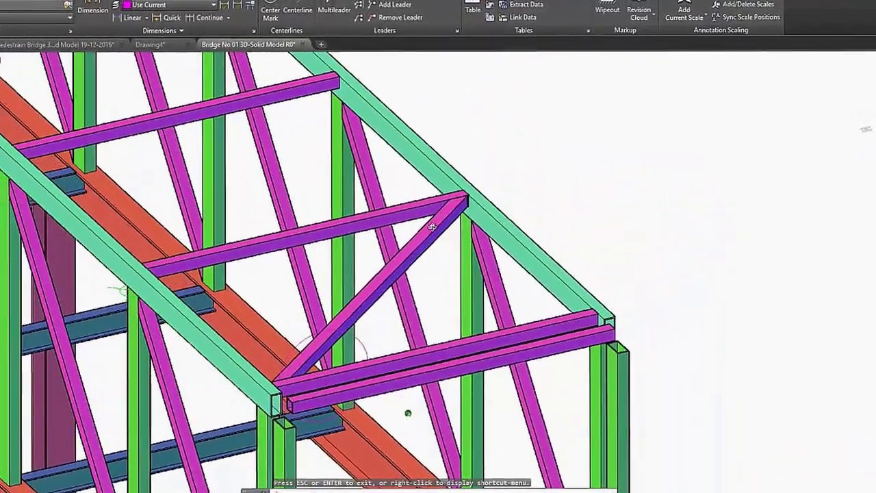
pyautogui.scroll(3, 472, 214)
pyautogui.scroll(2, 479, 198)
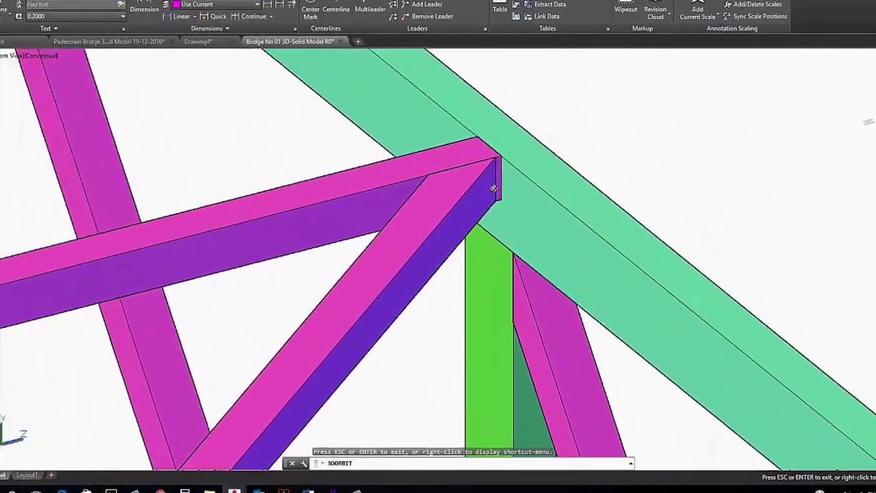
pyautogui.scroll(-1, 482, 183)
pyautogui.scroll(-2, 479, 178)
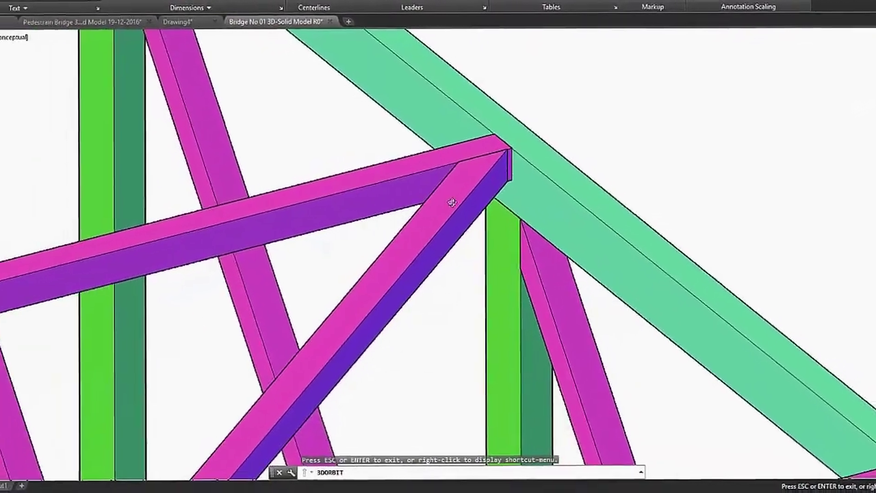
pyautogui.scroll(-2, 602, 144)
pyautogui.moveTo(618, 138)
pyautogui.mouseDown()
pyautogui.moveTo(463, 264)
pyautogui.moveTo(501, 348)
pyautogui.moveTo(399, 292)
pyautogui.moveTo(322, 278)
pyautogui.moveTo(478, 266)
pyautogui.moveTo(371, 328)
pyautogui.moveTo(312, 308)
pyautogui.moveTo(261, 160)
pyautogui.mouseUp()
pyautogui.scroll(3, 261, 160)
pyautogui.scroll(3, 293, 166)
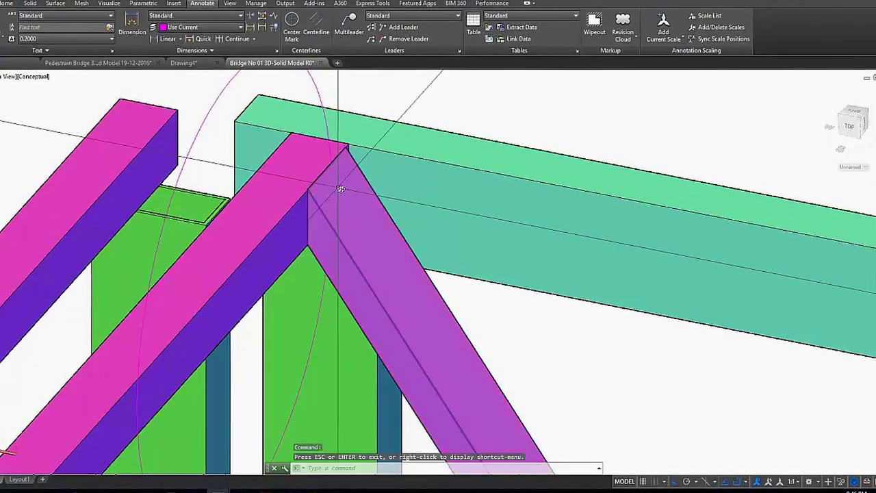
pyautogui.scroll(2, 348, 195)
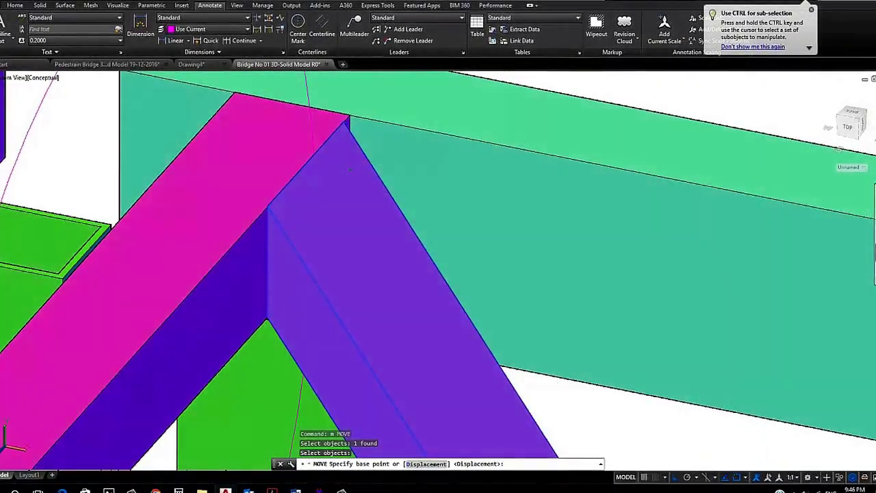
# Move the sliced diagonal brace, setting its base point at the top chord joint.
pyautogui.moveTo(350, 169)
pyautogui.keyDown('shift'); pyautogui.mouseDown(button='middle')
pyautogui.moveTo(426, 242)
pyautogui.moveTo(392, 235)
pyautogui.mouseUp(button='middle'); pyautogui.keyUp('shift')
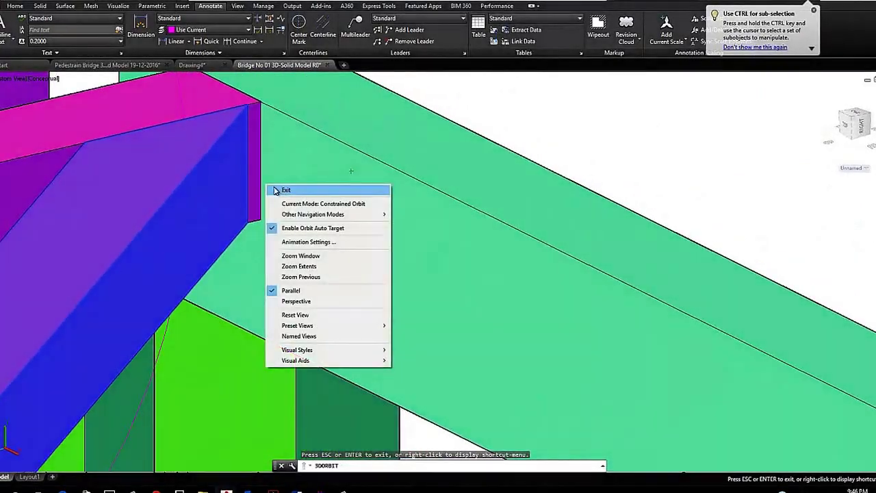
pyautogui.click(285, 190)
pyautogui.click(243, 167)
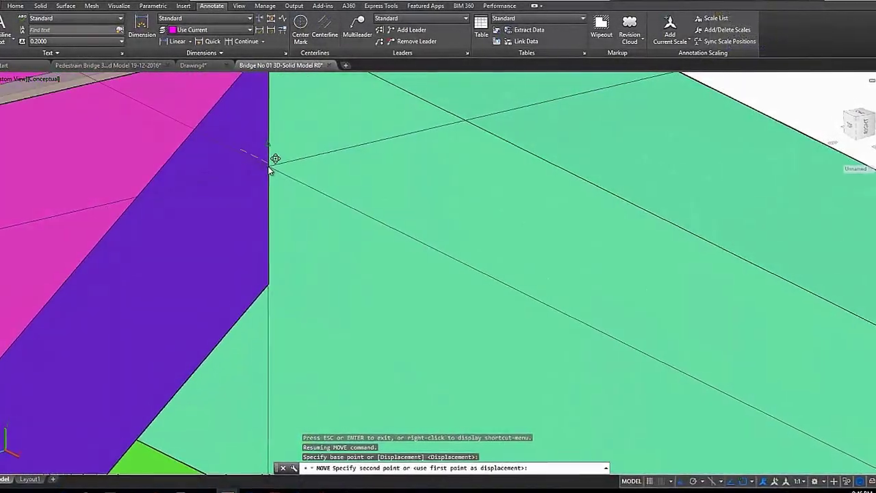
pyautogui.scroll(-3, 449, 164)
pyautogui.scroll(-3, 452, 166)
pyautogui.scroll(-2, 461, 157)
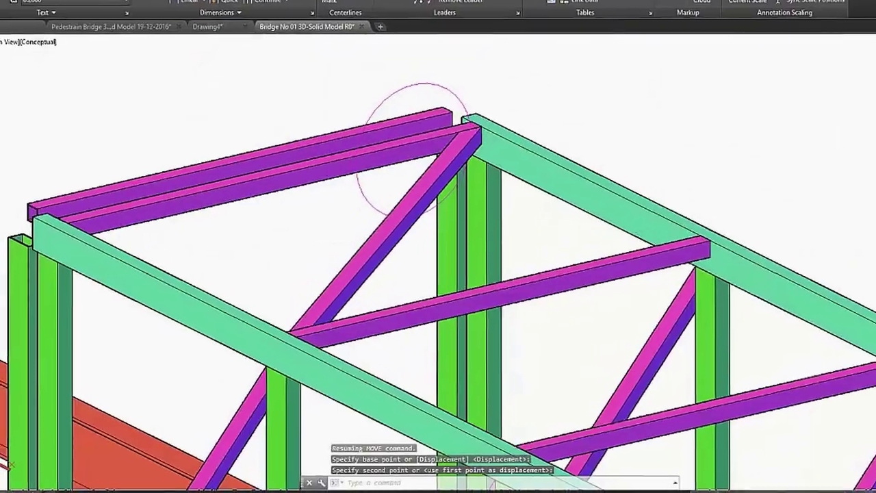
pyautogui.moveTo(420, 108)
pyautogui.keyDown('shift'); pyautogui.mouseDown(button='middle')
pyautogui.moveTo(434, 102)
pyautogui.moveTo(604, 299)
pyautogui.moveTo(386, 301)
pyautogui.moveTo(578, 332)
pyautogui.moveTo(453, 113)
pyautogui.mouseUp(button='middle'); pyautogui.keyUp('shift')
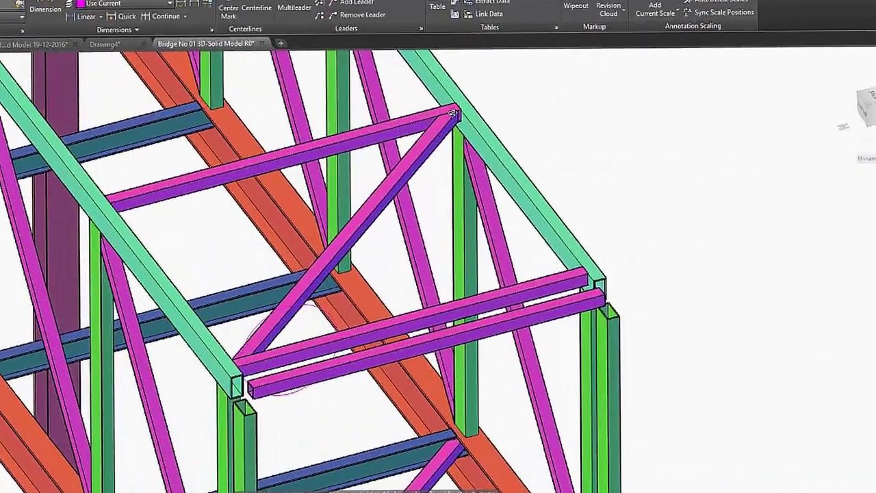
pyautogui.scroll(3, 453, 113)
pyautogui.moveTo(472, 171)
pyautogui.keyDown('shift'); pyautogui.mouseDown(button='middle')
pyautogui.moveTo(454, 265)
pyautogui.moveTo(483, 88)
pyautogui.moveTo(413, 198)
pyautogui.moveTo(575, 124)
pyautogui.moveTo(712, 229)
pyautogui.moveTo(132, 343)
pyautogui.moveTo(397, 294)
pyautogui.moveTo(470, 232)
pyautogui.moveTo(508, 409)
pyautogui.moveTo(518, 405)
pyautogui.moveTo(371, 307)
pyautogui.moveTo(338, 299)
pyautogui.mouseUp(button='middle'); pyautogui.keyUp('shift')
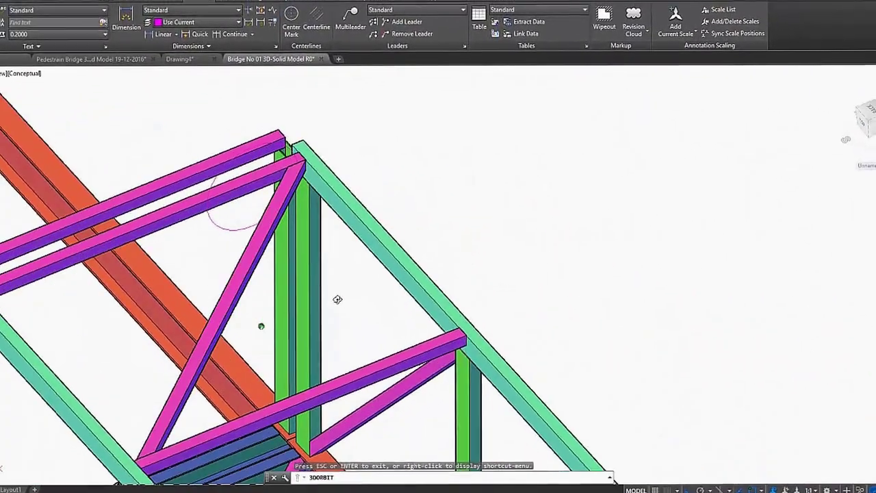
# Align the brace, setting the first target point on the top chord.
pyautogui.click(386, 186)
pyautogui.write('ALIGN')
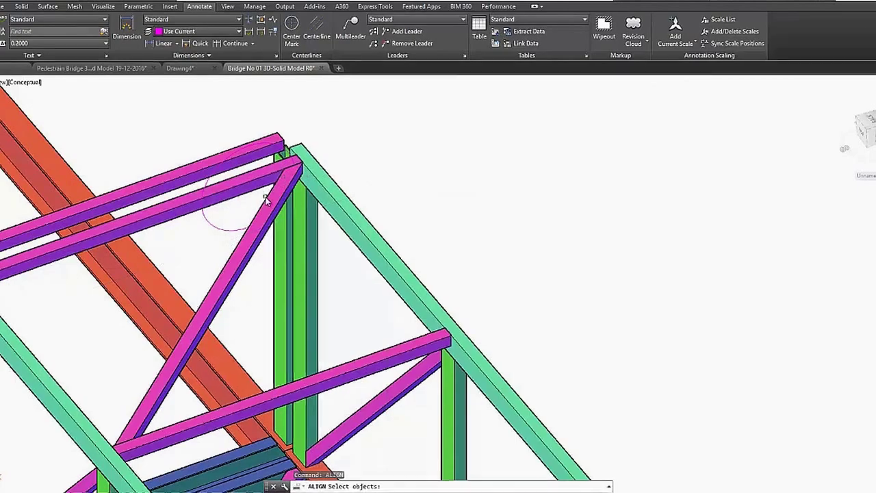
pyautogui.scroll(5, 300, 167)
pyautogui.press('Return')
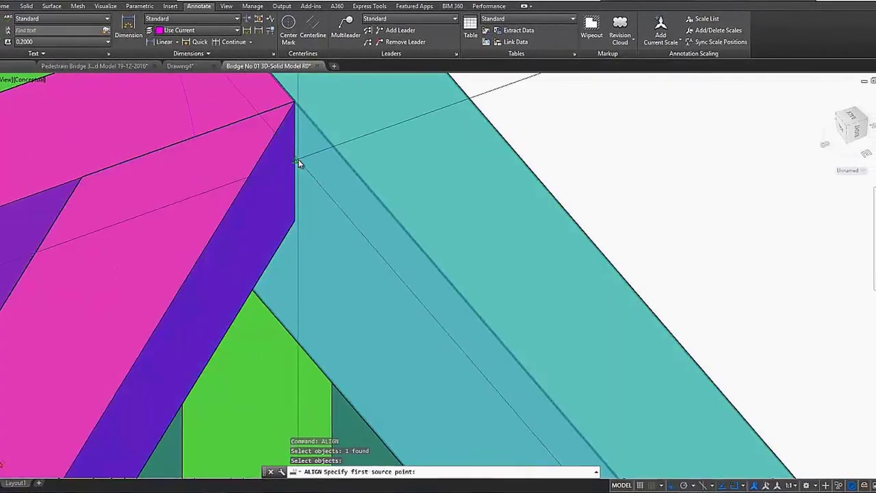
pyautogui.click(305, 170)
pyautogui.scroll(-3, 305, 170)
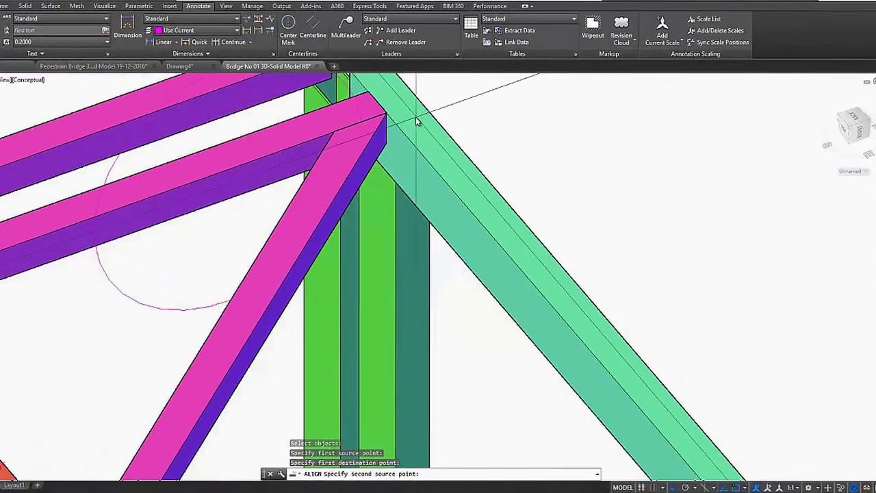
pyautogui.scroll(-2, 416, 117)
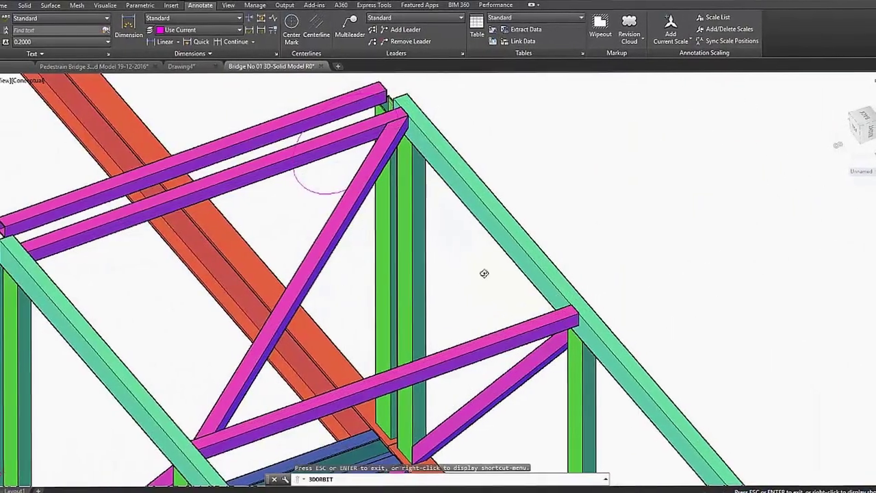
pyautogui.moveTo(483, 271)
pyautogui.keyDown('shift'); pyautogui.mouseDown(button='middle')
pyautogui.moveTo(174, 383)
pyautogui.moveTo(497, 250)
pyautogui.mouseUp(button='middle'); pyautogui.keyUp('shift')
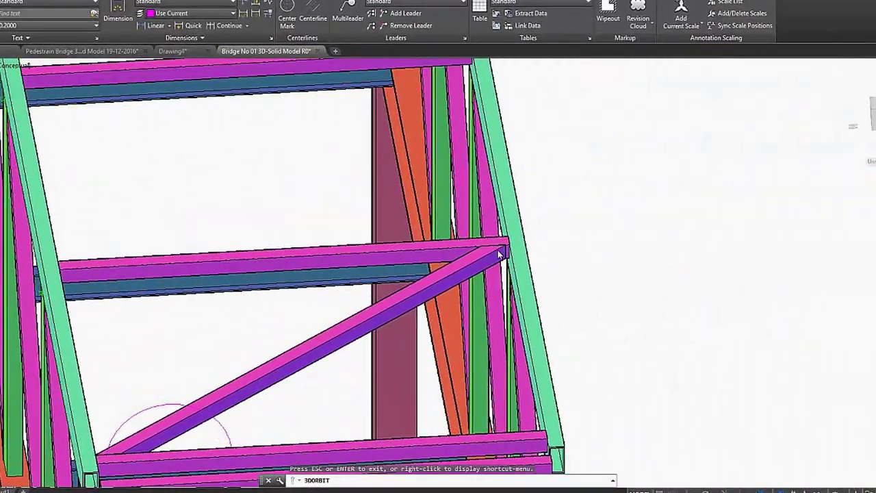
pyautogui.rightClick(503, 252)
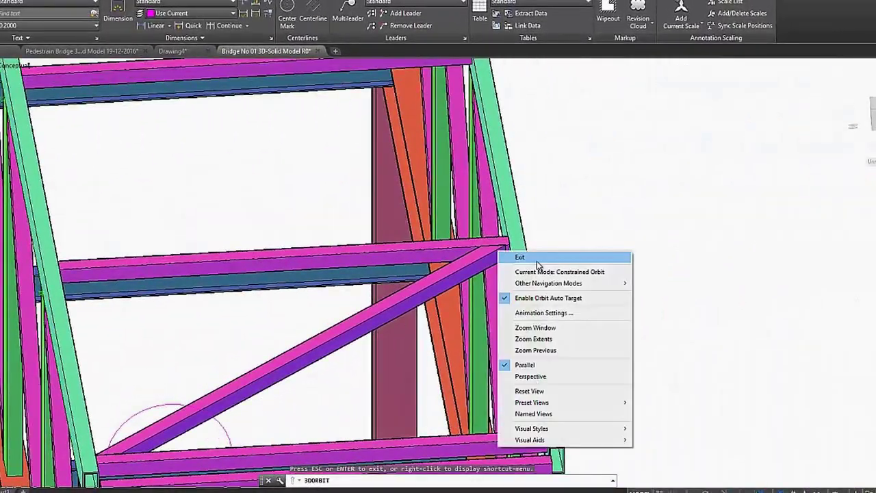
pyautogui.click(536, 261)
# Set the second point pair at the brace end and chord, aligning without scaling.
pyautogui.scroll(3, 506, 239)
pyautogui.scroll(2, 506, 236)
pyautogui.click(506, 237)
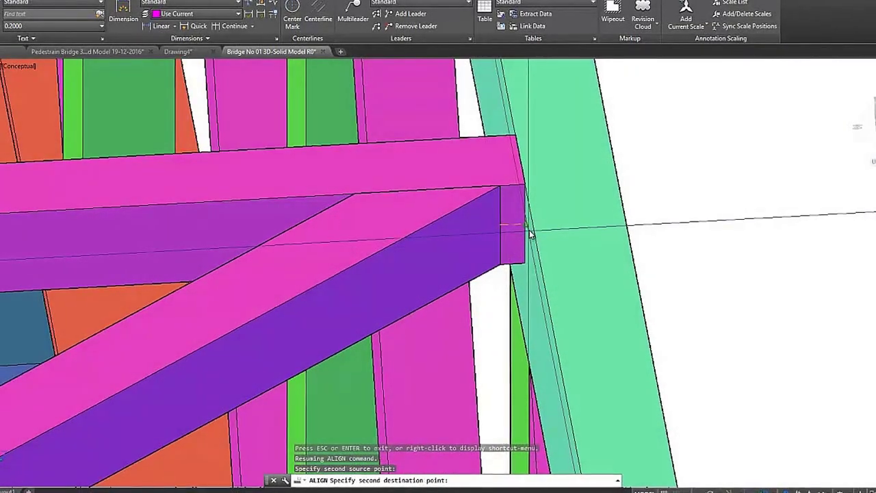
pyautogui.scroll(2, 527, 229)
pyautogui.click(521, 224)
pyautogui.press('Return')
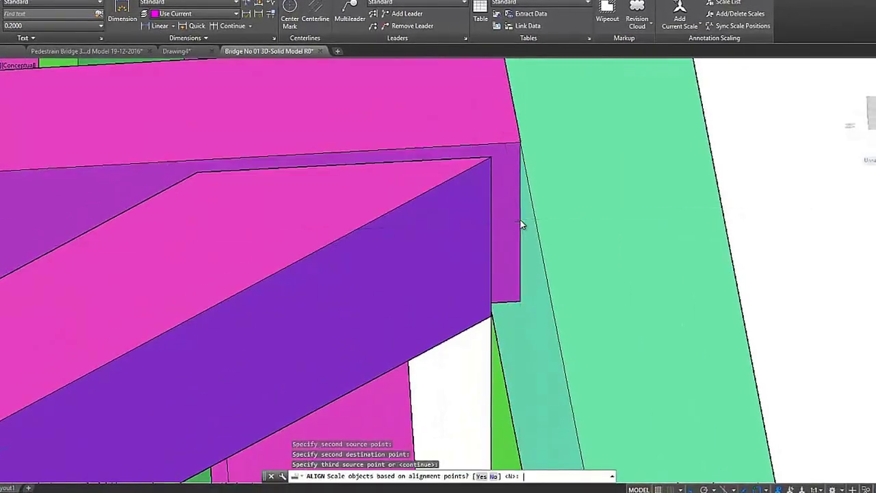
pyautogui.scroll(-5, 456, 183)
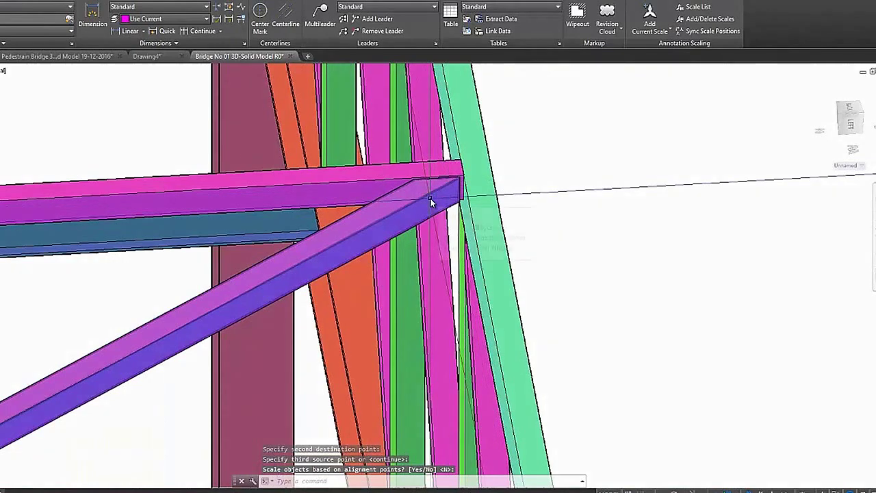
pyautogui.press('Return')
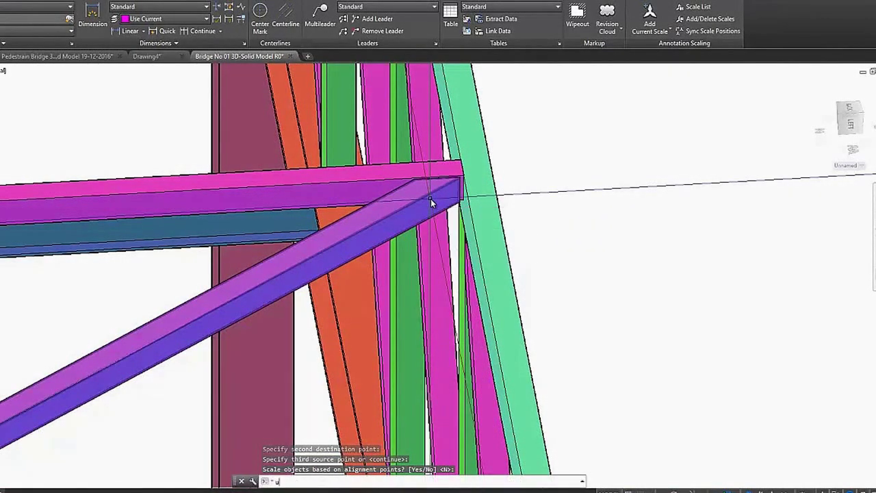
# Set the UCS on the brace face and centre a helper circle on the brace.
pyautogui.write('ucs')
pyautogui.press('Return')
pyautogui.write('f')
pyautogui.press('Return')
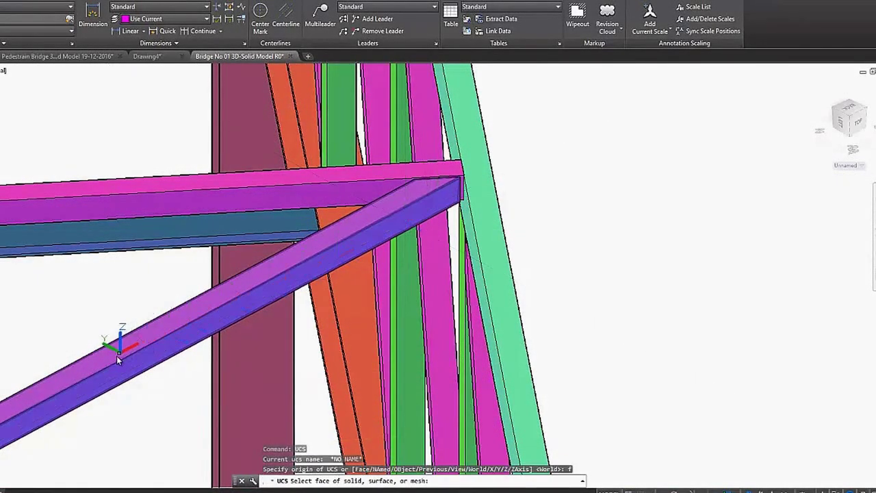
pyautogui.click(119, 370)
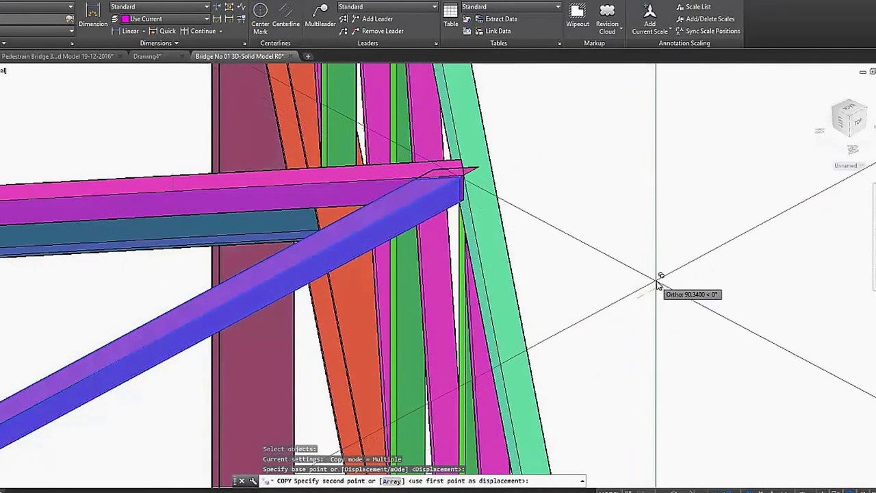
pyautogui.press('Escape')
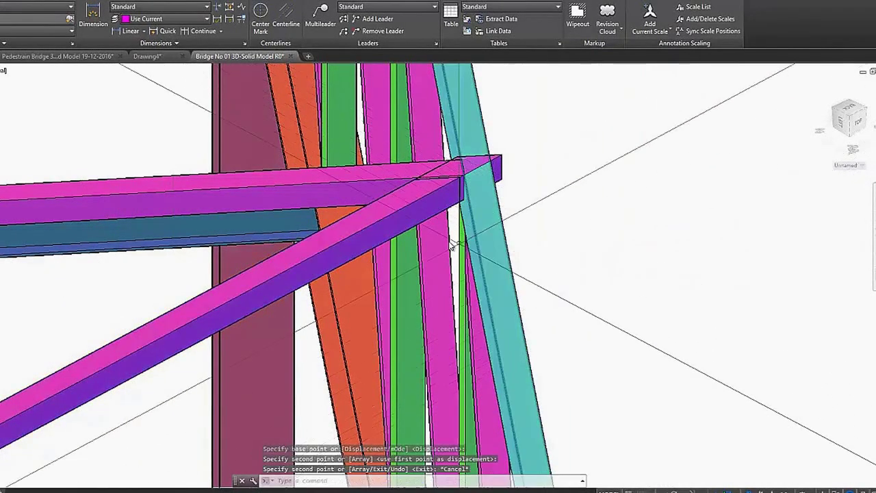
pyautogui.write('c')
pyautogui.click(248, 200)
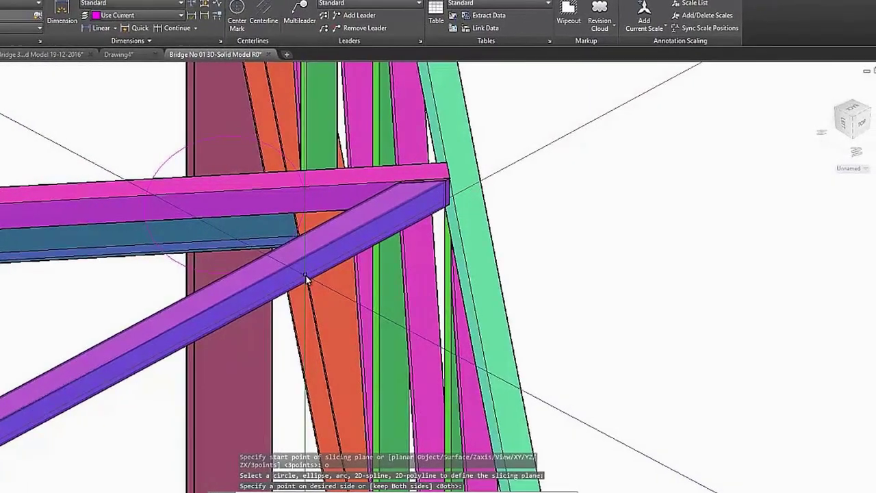
# Finish slicing the brace keeping both sides, then erase the cut-off piece.
pyautogui.press('Return')
pyautogui.write('UNION')
pyautogui.press('Return')
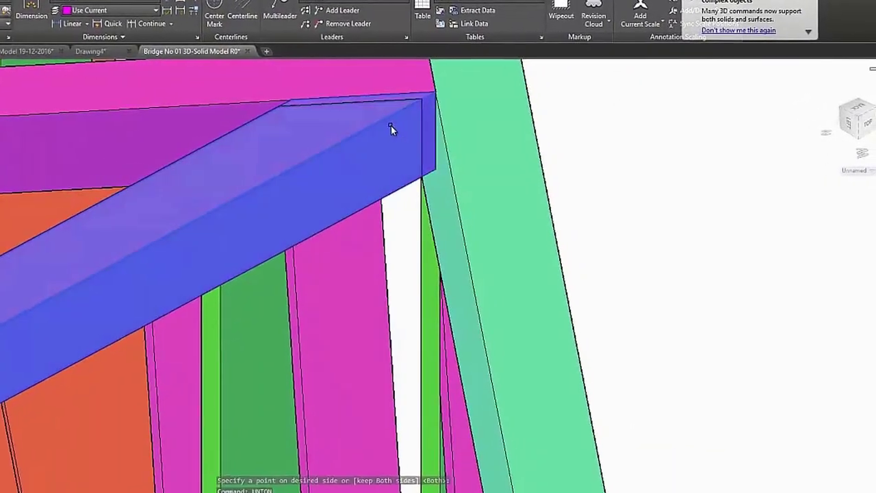
pyautogui.scroll(-5, 430, 137)
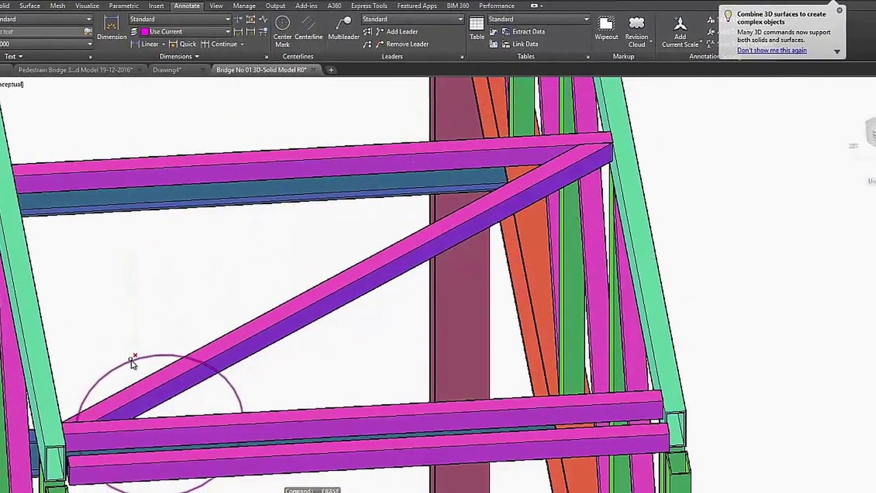
pyautogui.write('erase')
pyautogui.press('Return')
pyautogui.scroll(-2, 152, 308)
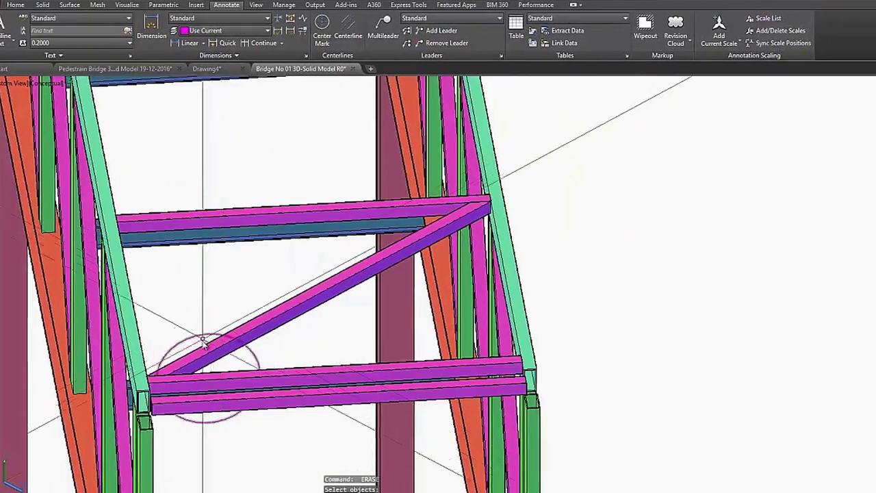
pyautogui.press('Return')
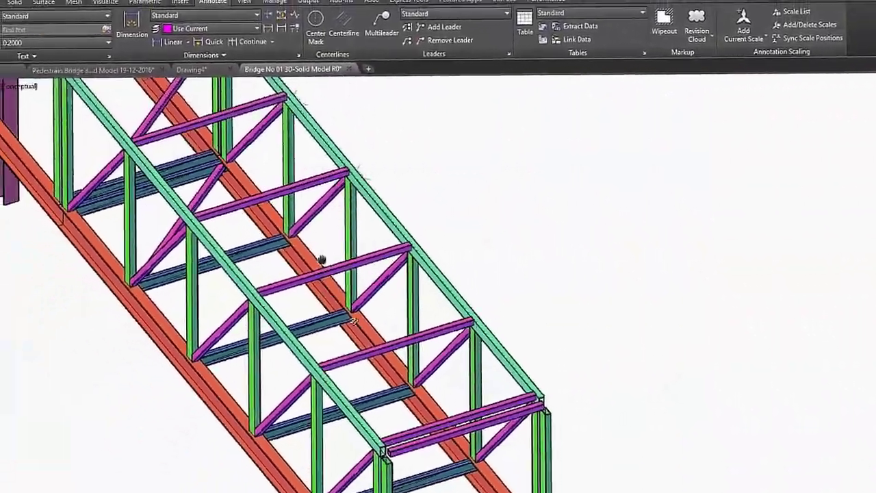
# Orbit and zoom in on the brace's top corner.
pyautogui.keyDown('shift'); pyautogui.moveTo(211, 333); pyautogui.dragTo(350, 240, button='middle'); pyautogui.keyUp('shift')
pyautogui.scroll(2, 349, 239)
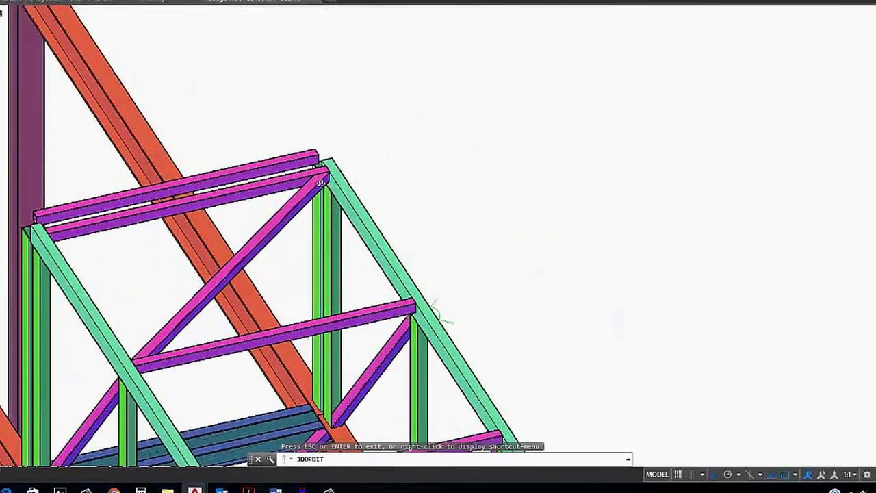
pyautogui.scroll(3, 342, 238)
pyautogui.scroll(2, 328, 234)
pyautogui.scroll(2, 314, 231)
pyautogui.scroll(2, 313, 232)
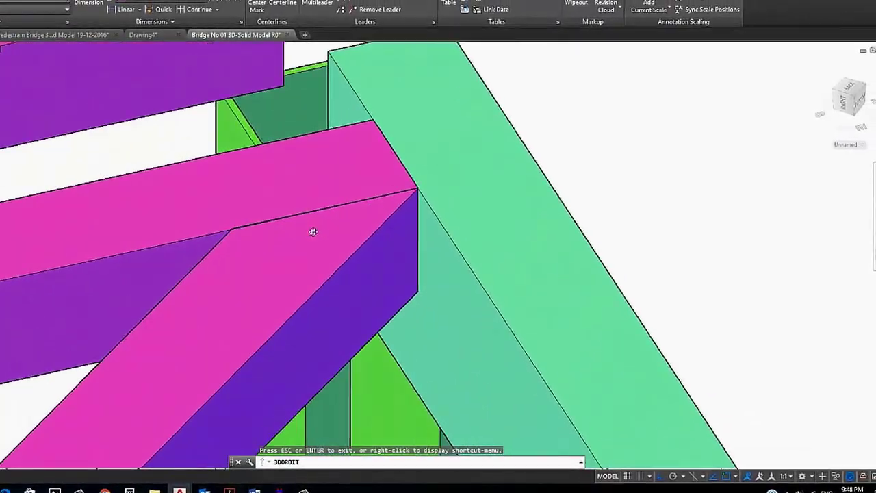
pyautogui.scroll(2, 325, 227)
pyautogui.scroll(-3, 424, 199)
pyautogui.rightClick(472, 190)
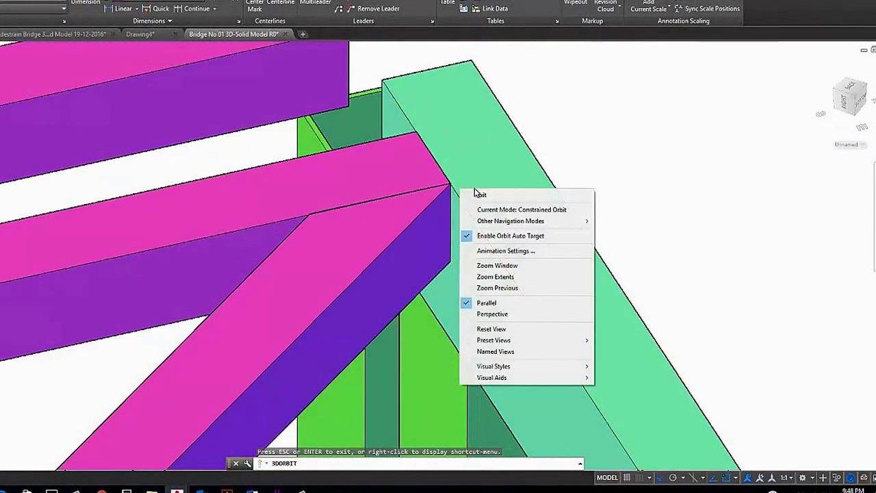
pyautogui.click(504, 197)
pyautogui.scroll(-2, 515, 199)
# Draw a default-radius circle at the brace end and slice the diagonal brace with it.
pyautogui.write('c')
pyautogui.press('Return')
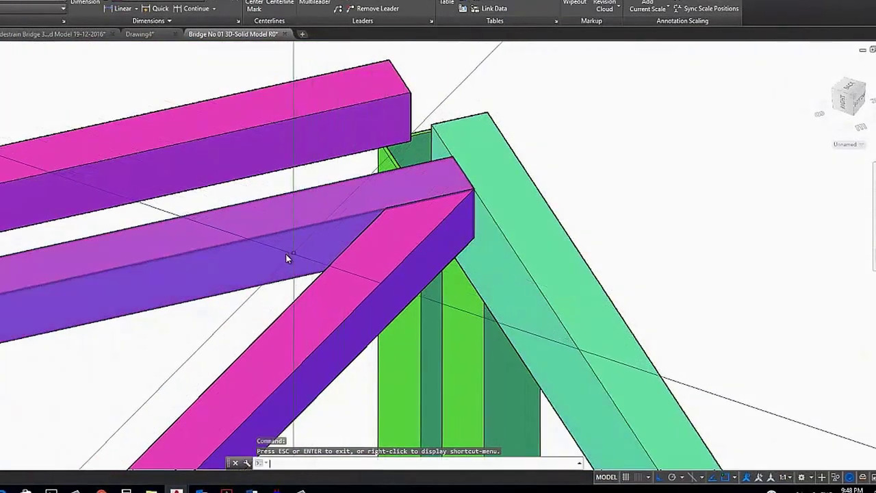
pyautogui.click(287, 256)
pyautogui.press('Return')
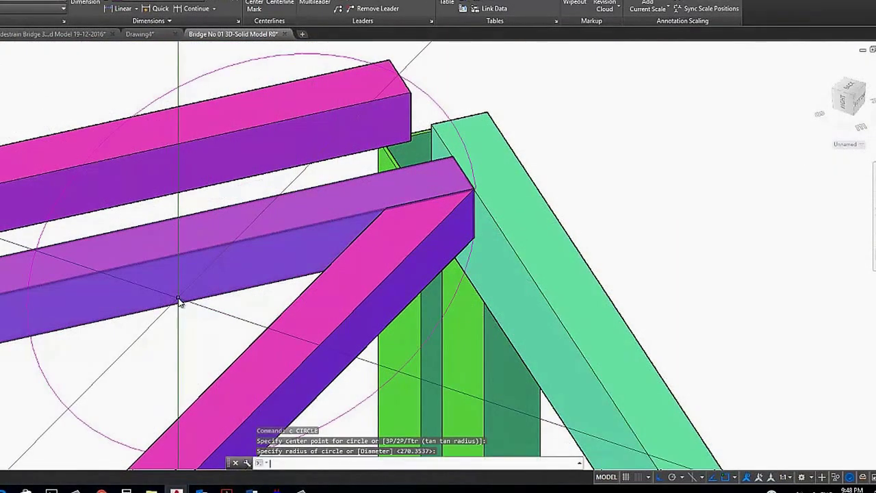
pyautogui.click(290, 351)
pyautogui.press('Return')
pyautogui.write('o')
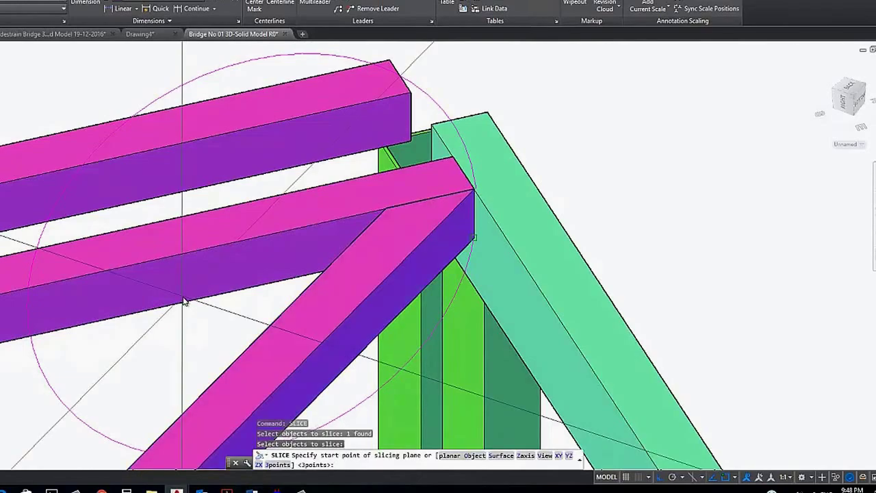
pyautogui.click(49, 221)
pyautogui.scroll(-2, 242, 129)
pyautogui.scroll(-3, 242, 128)
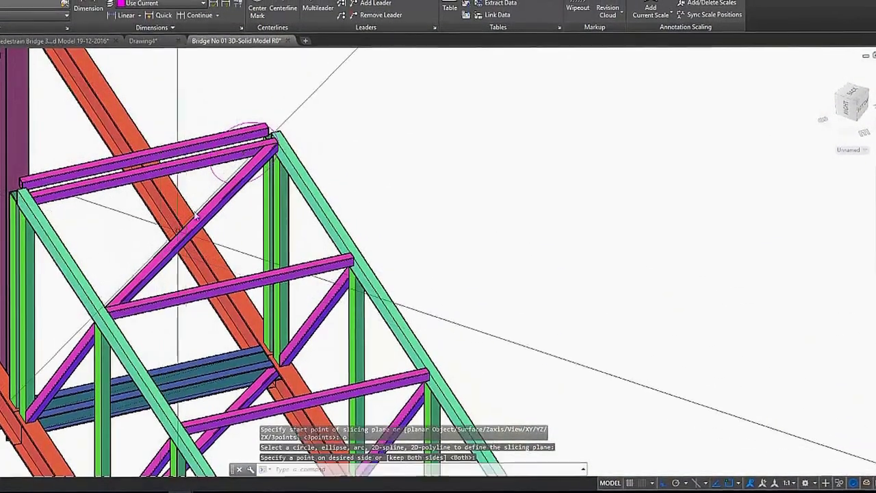
pyautogui.scroll(5, 197, 216)
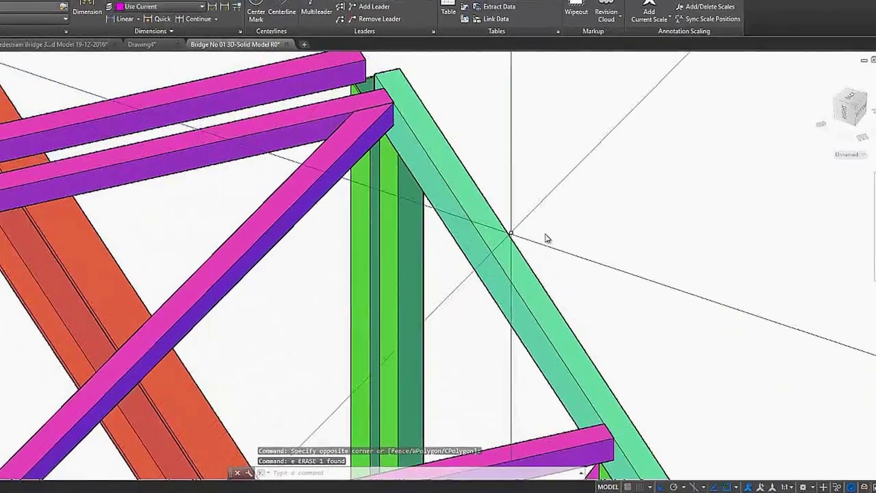
# Switch to a top plan view and zoom to the whole bridge.
pyautogui.moveTo(546, 238)
pyautogui.keyDown('shift'); pyautogui.mouseDown(button='middle')
pyautogui.moveTo(498, 254)
pyautogui.moveTo(531, 245)
pyautogui.moveTo(316, 225)
pyautogui.moveTo(390, 243)
pyautogui.moveTo(397, 217)
pyautogui.moveTo(313, 238)
pyautogui.mouseUp(button='middle'); pyautogui.keyUp('shift')
pyautogui.rightClick(293, 229)
pyautogui.click(333, 236)
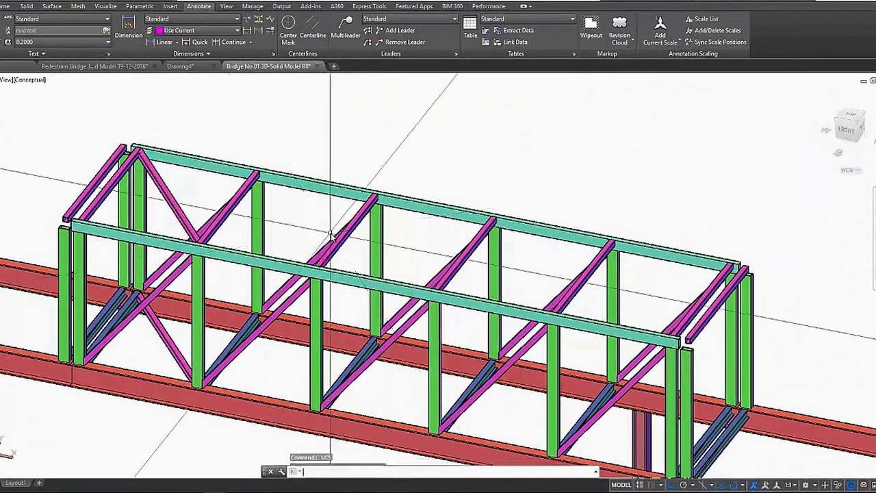
pyautogui.write('plan')
pyautogui.press('Return')
pyautogui.press('Return')
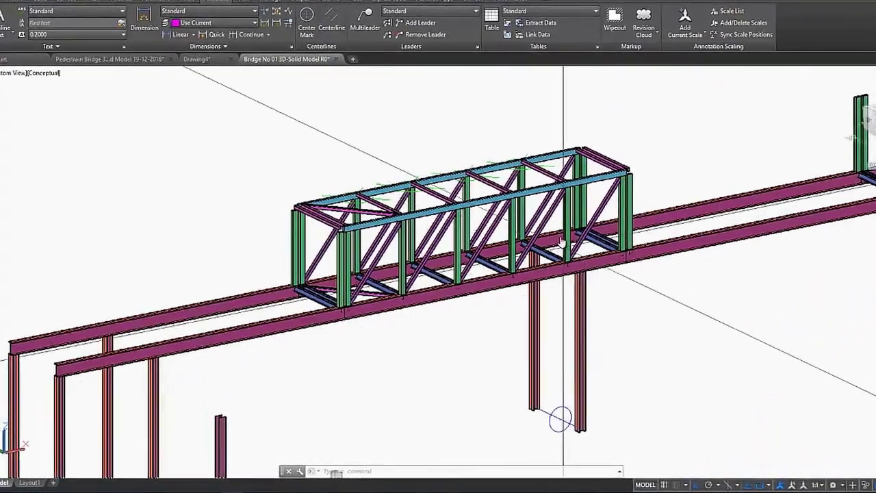
pyautogui.scroll(2, 557, 411)
pyautogui.scroll(3, 540, 252)
# Copy truss members, selecting the vertical post, lower cross members and end member.
pyautogui.write('co')
pyautogui.press('Return')
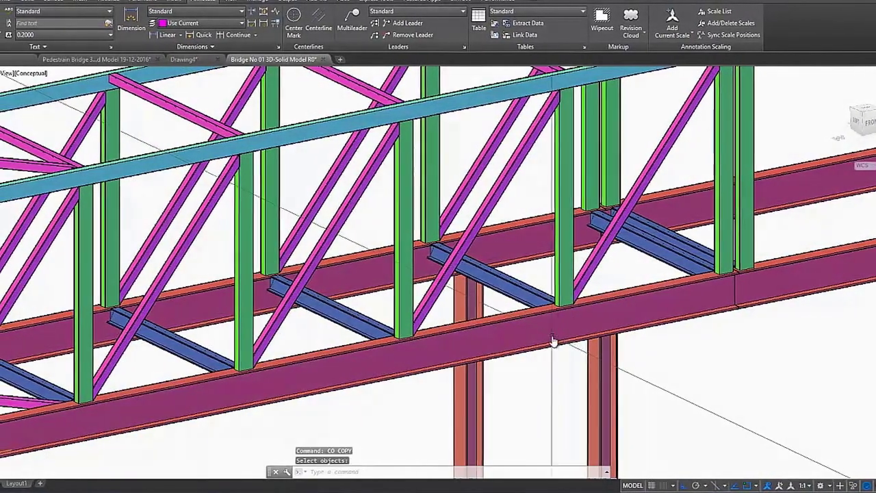
pyautogui.scroll(-5, 561, 342)
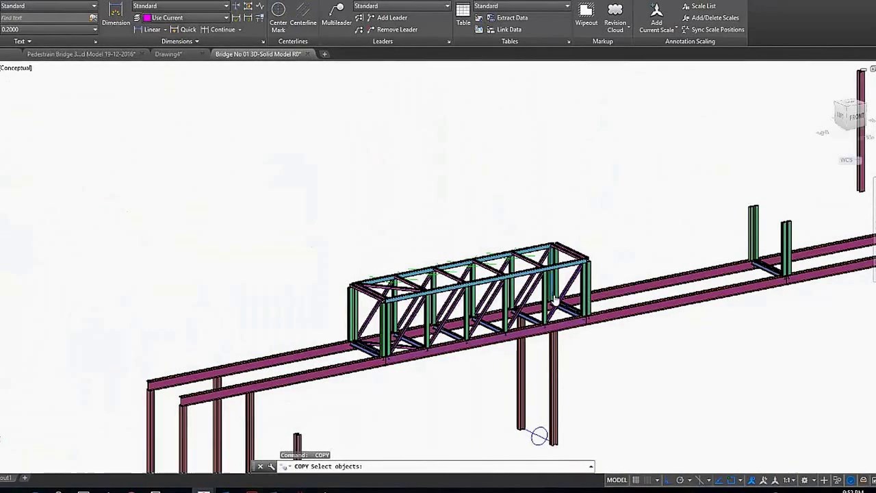
pyautogui.scroll(4, 555, 301)
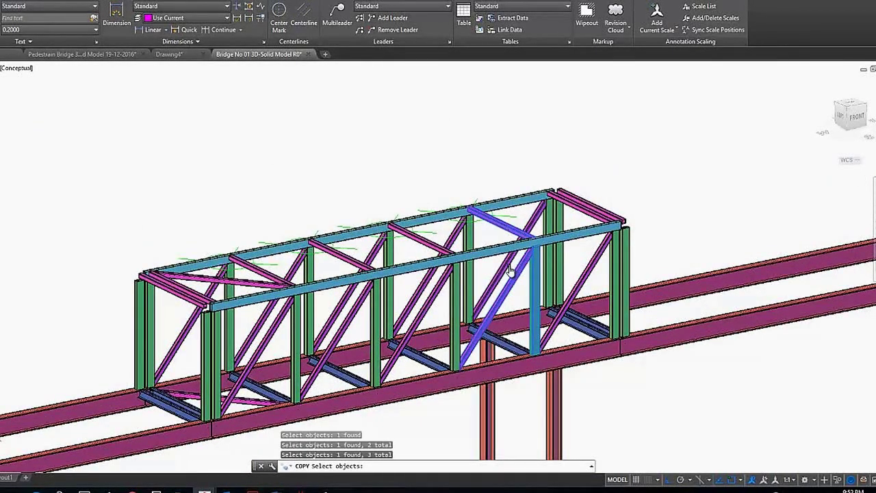
pyautogui.scroll(-2, 509, 269)
pyautogui.scroll(3, 509, 269)
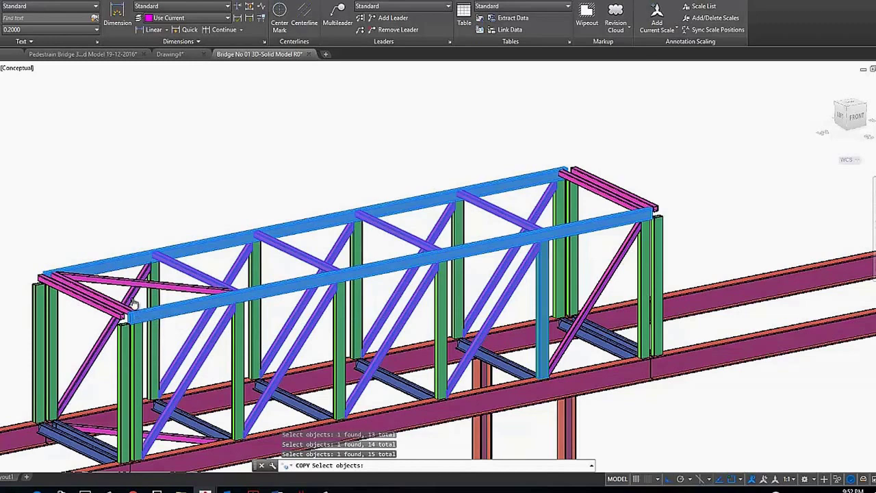
pyautogui.click(243, 349)
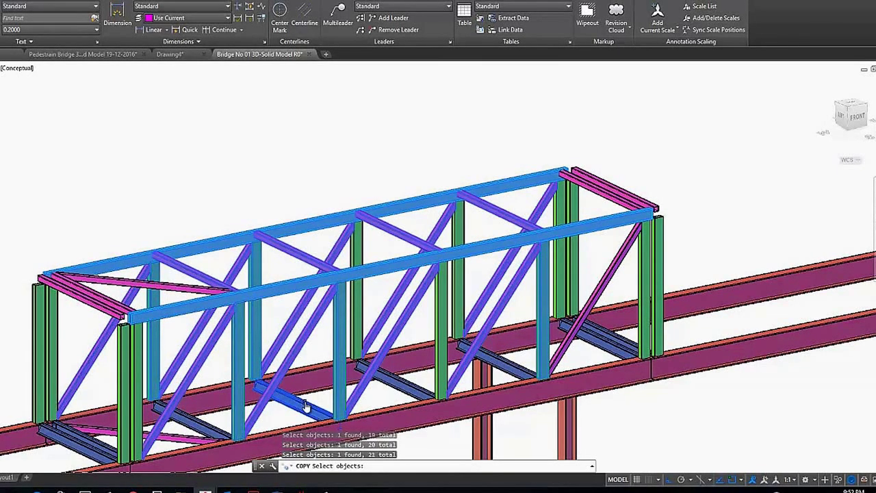
pyautogui.click(394, 395)
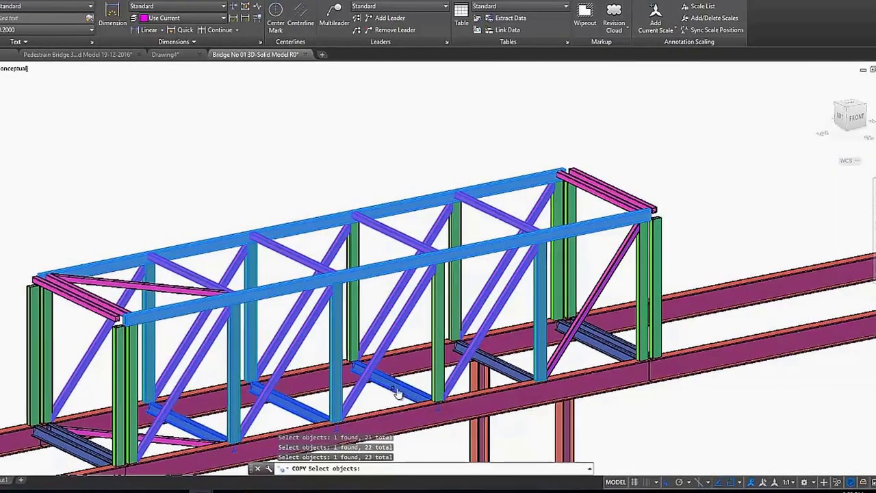
pyautogui.click(502, 369)
pyautogui.click(582, 352)
# Add the remaining members to reach 26 and zoom to the column base.
pyautogui.scroll(-3, 585, 351)
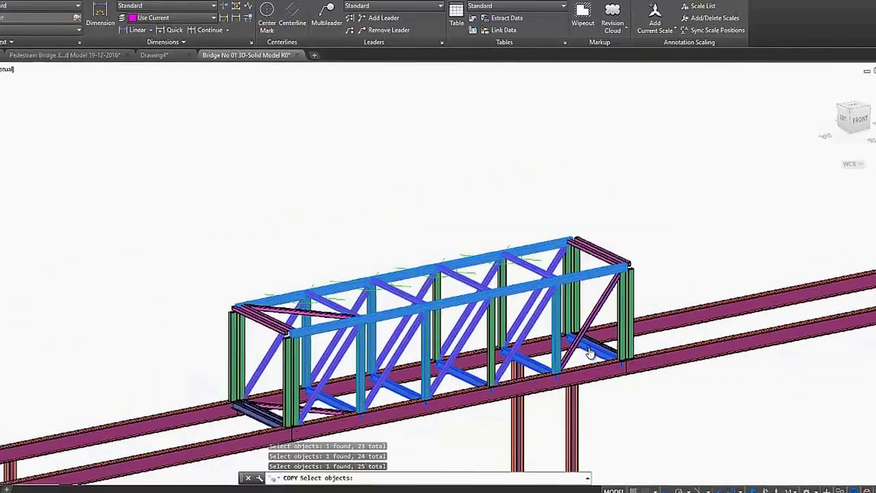
pyautogui.click(349, 409)
pyautogui.scroll(3, 349, 408)
pyautogui.scroll(-5, 336, 362)
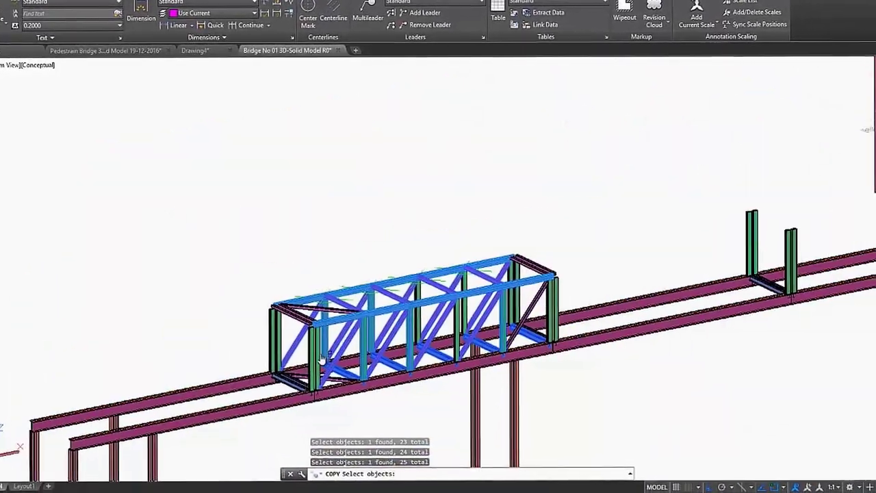
pyautogui.scroll(3, 294, 344)
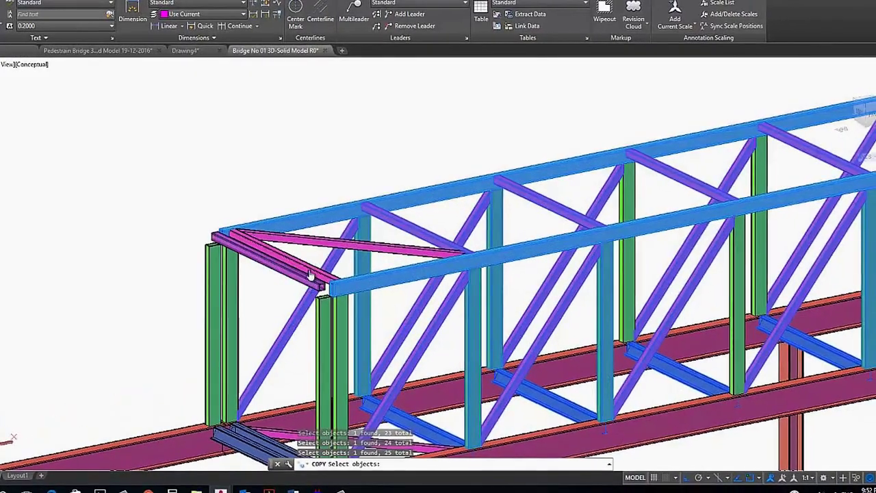
pyautogui.scroll(-3, 294, 284)
pyautogui.scroll(2, 295, 283)
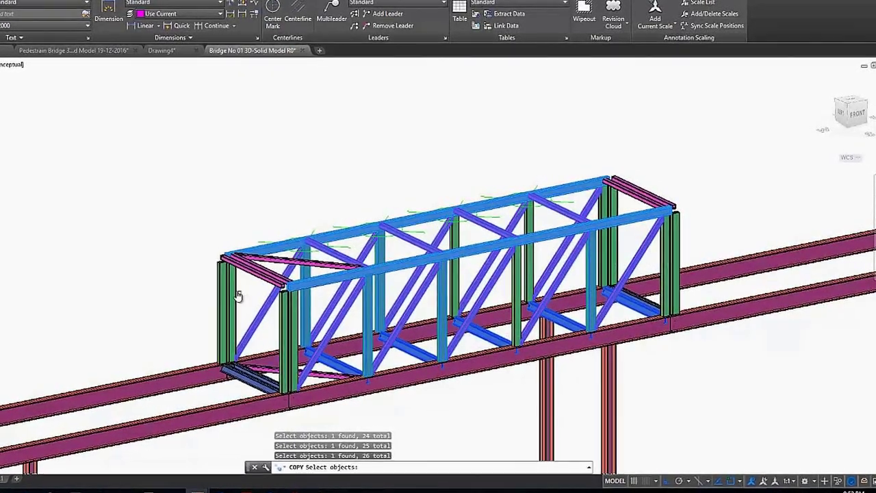
pyautogui.scroll(4, 290, 400)
pyautogui.scroll(2, 287, 383)
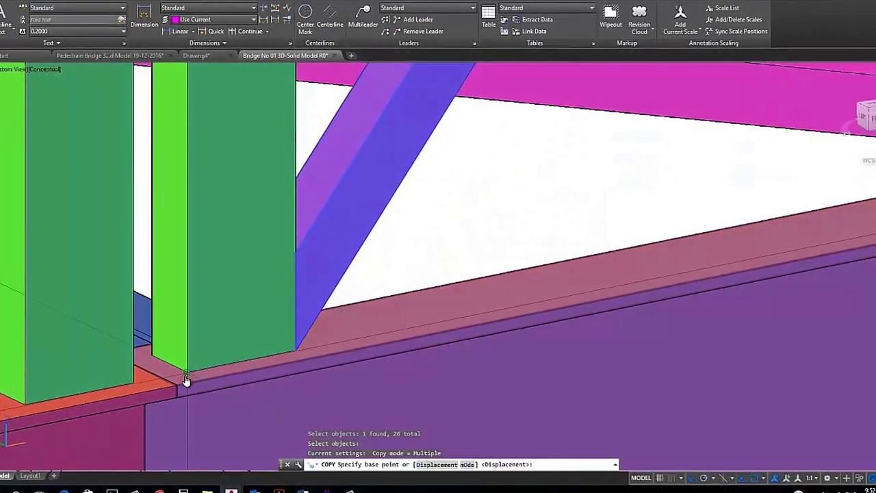
# Copy the truss span repeatedly along the deck, basing each copy on the column base.
pyautogui.scroll(2, 190, 373)
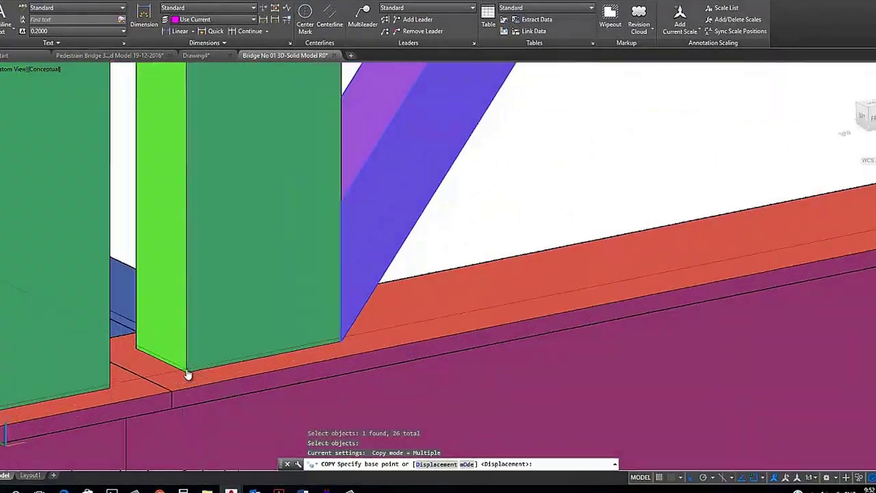
pyautogui.scroll(2, 188, 373)
pyautogui.click(169, 415)
pyautogui.scroll(-5, 157, 404)
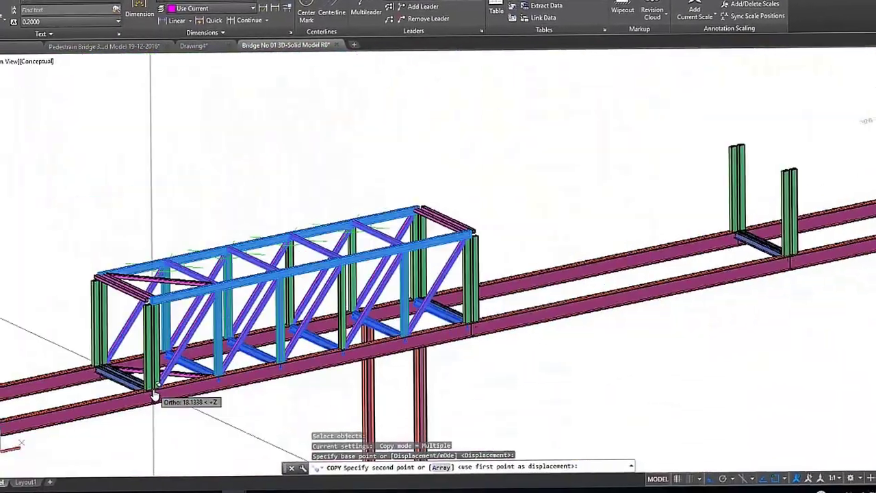
pyautogui.scroll(1, 294, 363)
pyautogui.scroll(2, 451, 353)
pyautogui.scroll(3, 452, 353)
pyautogui.scroll(2, 524, 336)
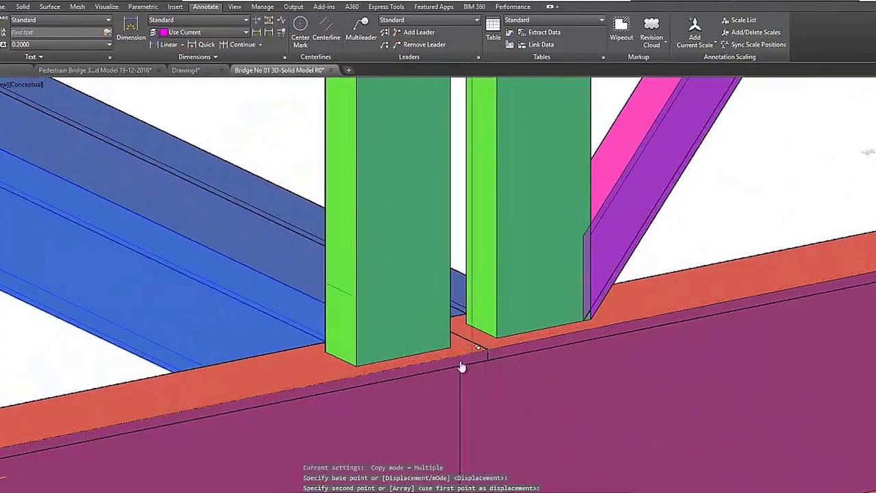
pyautogui.scroll(-3, 461, 368)
pyautogui.scroll(-2, 401, 385)
pyautogui.scroll(-3, 361, 381)
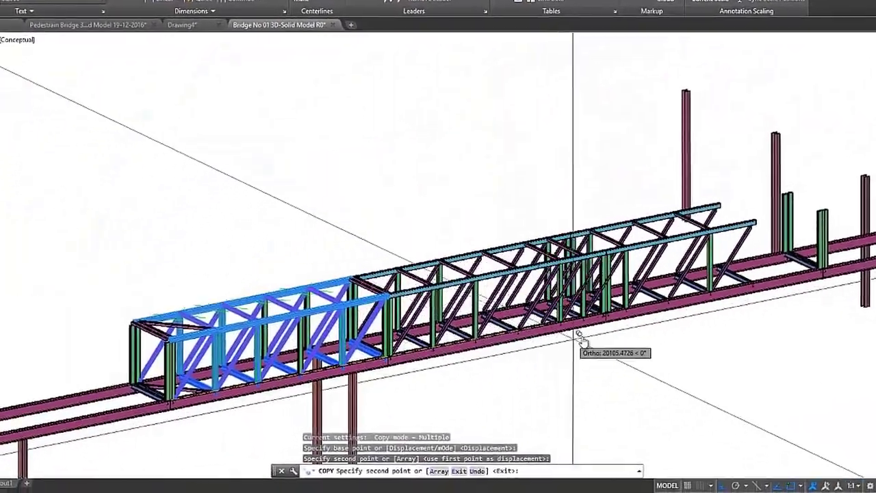
pyautogui.scroll(4, 553, 311)
pyautogui.scroll(2, 552, 316)
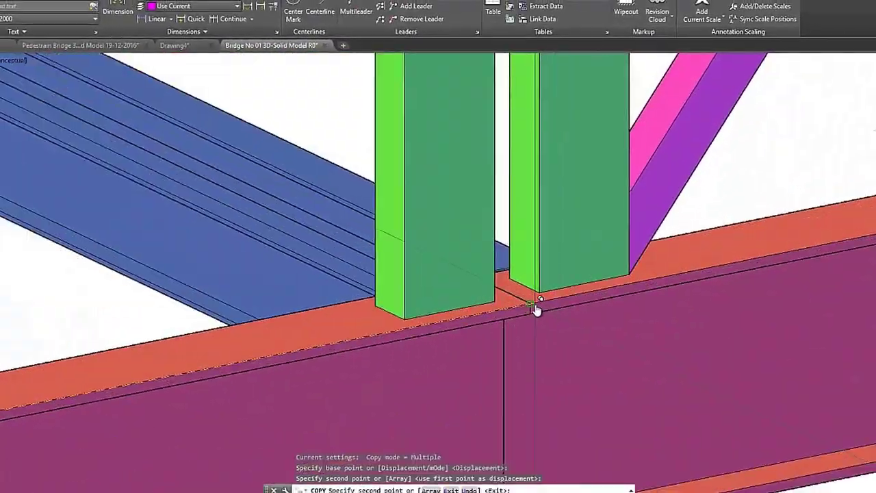
pyautogui.scroll(-3, 536, 309)
pyautogui.scroll(-2, 486, 313)
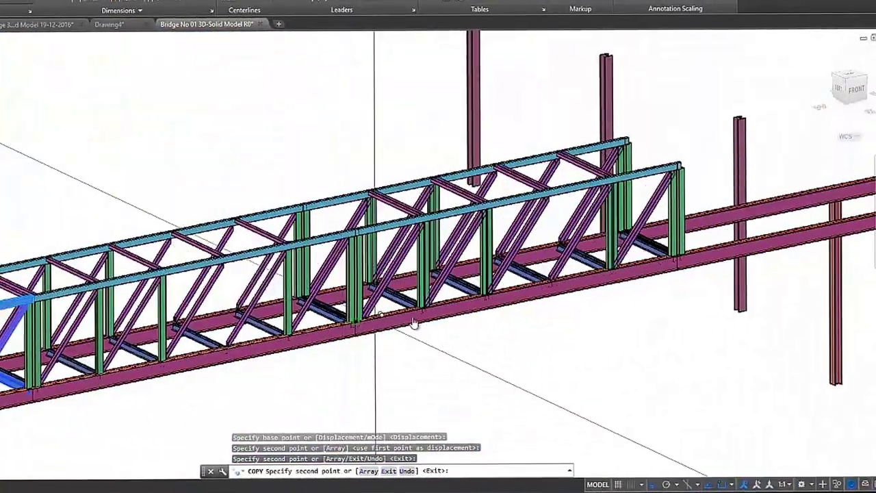
pyautogui.scroll(4, 677, 283)
pyautogui.scroll(-2, 674, 310)
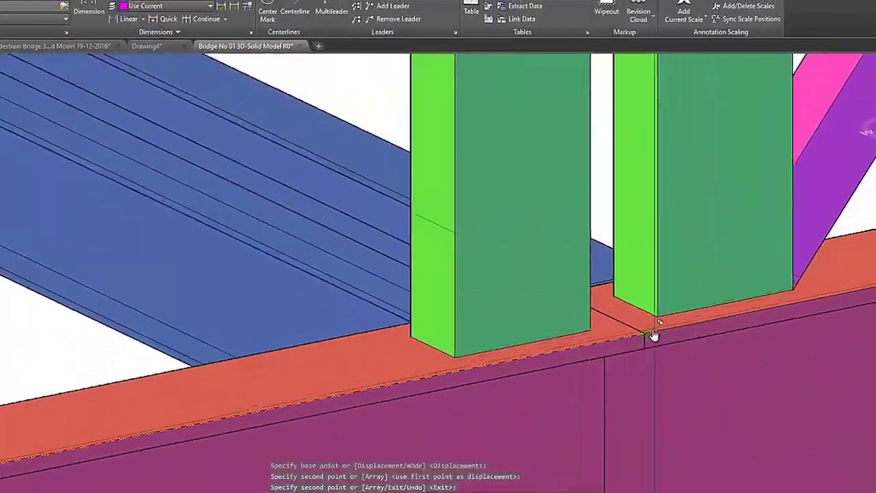
pyautogui.scroll(-2, 651, 336)
pyautogui.scroll(-2, 670, 356)
pyautogui.scroll(-2, 694, 377)
pyautogui.scroll(-5, 525, 368)
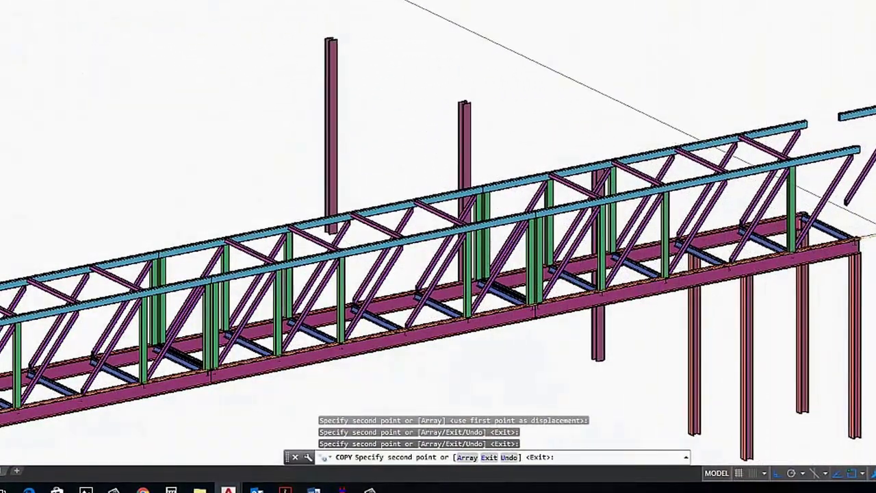
pyautogui.press('Escape')
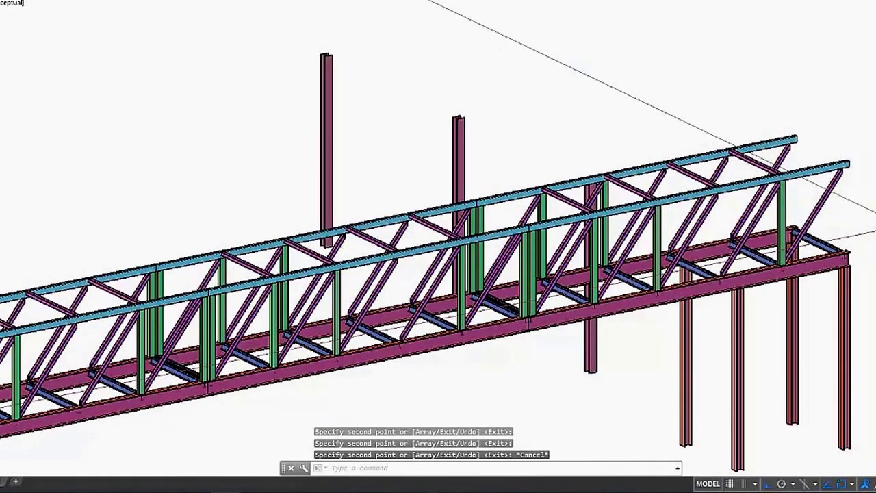
# Undo the last two operations to remove the repeated truss copies.
pyautogui.write('u')
pyautogui.press('Return')
pyautogui.write('u')
pyautogui.press('Return')
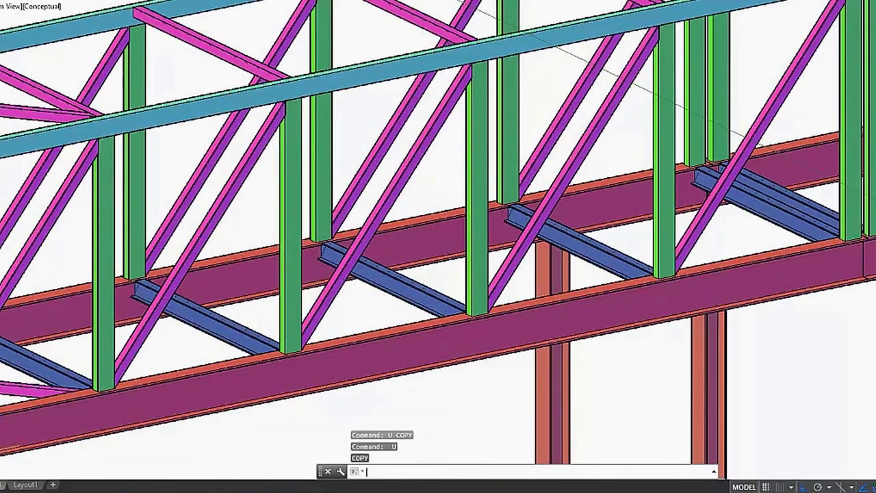
pyautogui.scroll(-5, 694, 306)
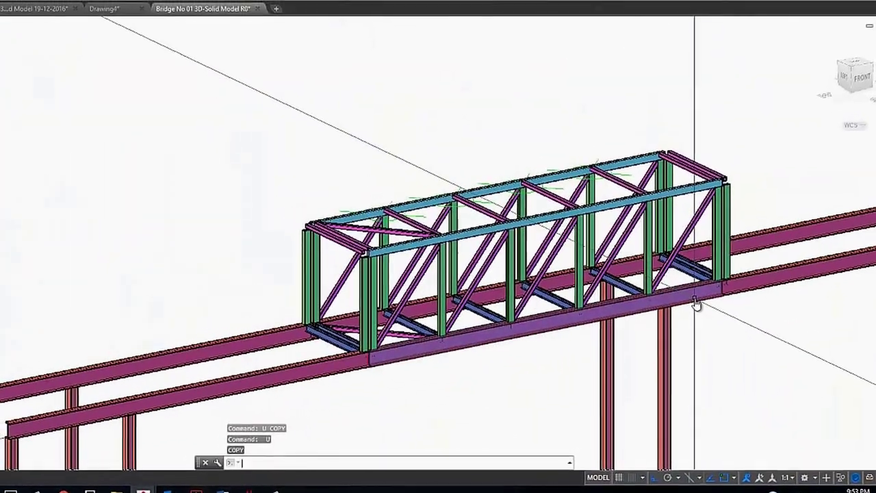
# Start a COPY and select the diagonal truss members and the pink end bracing.
pyautogui.write('c')
pyautogui.scroll(5, 606, 181)
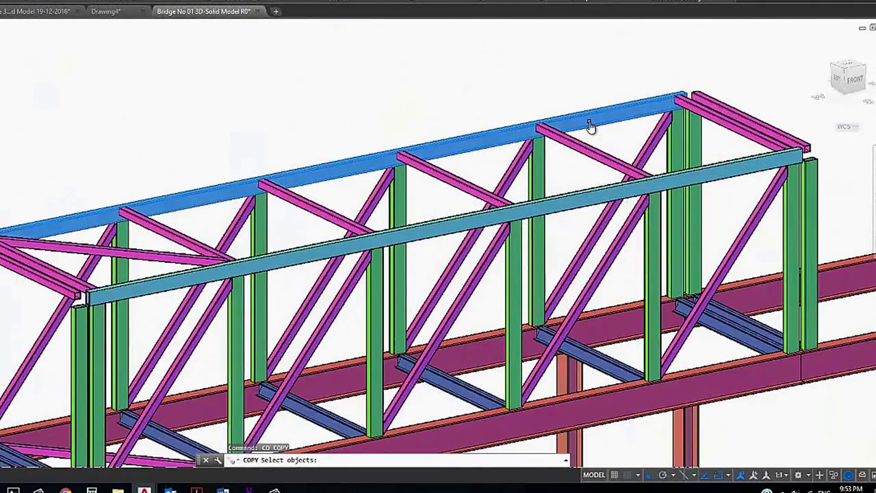
pyautogui.click(617, 194)
pyautogui.click(741, 240)
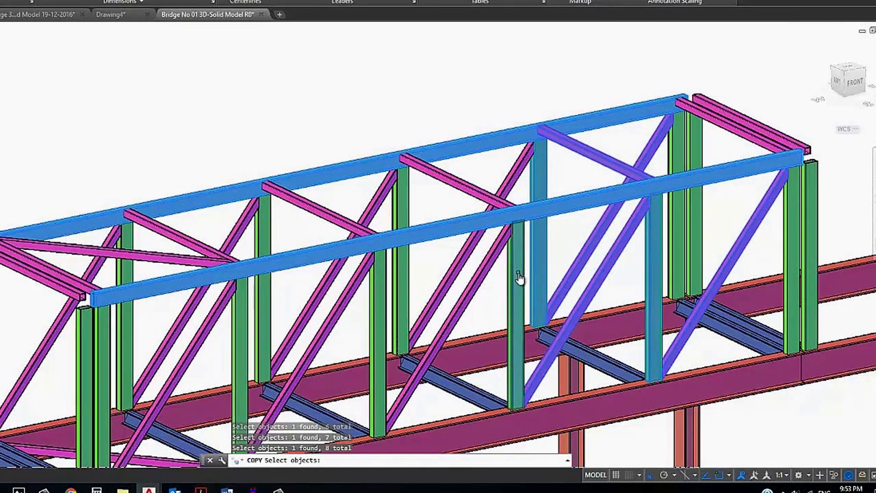
pyautogui.click(520, 277)
pyautogui.click(479, 233)
pyautogui.click(418, 273)
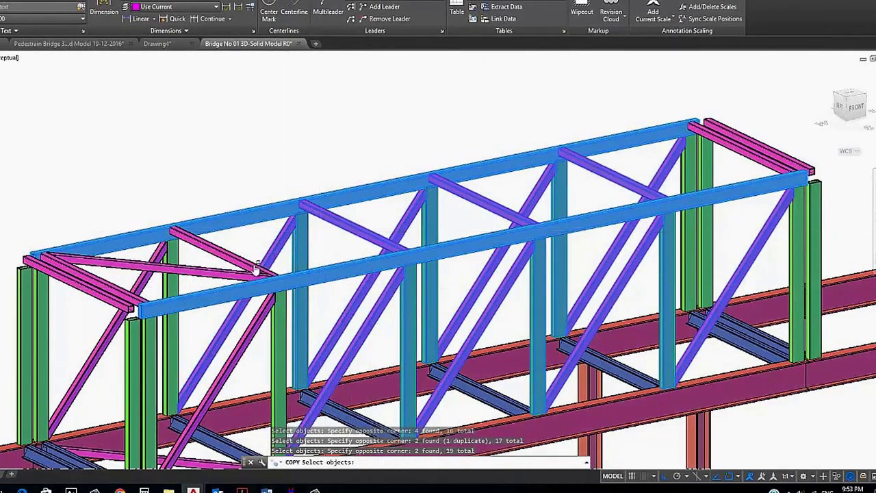
pyautogui.click(293, 316)
pyautogui.click(271, 325)
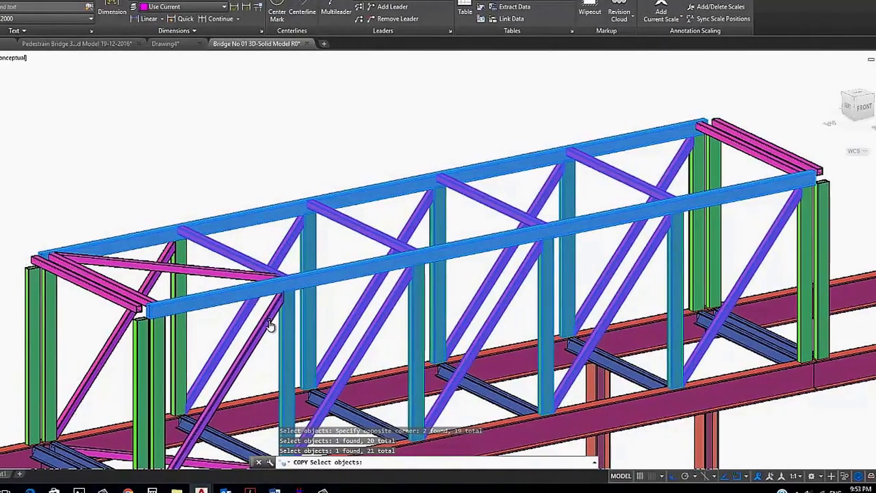
pyautogui.click(174, 295)
pyautogui.click(163, 282)
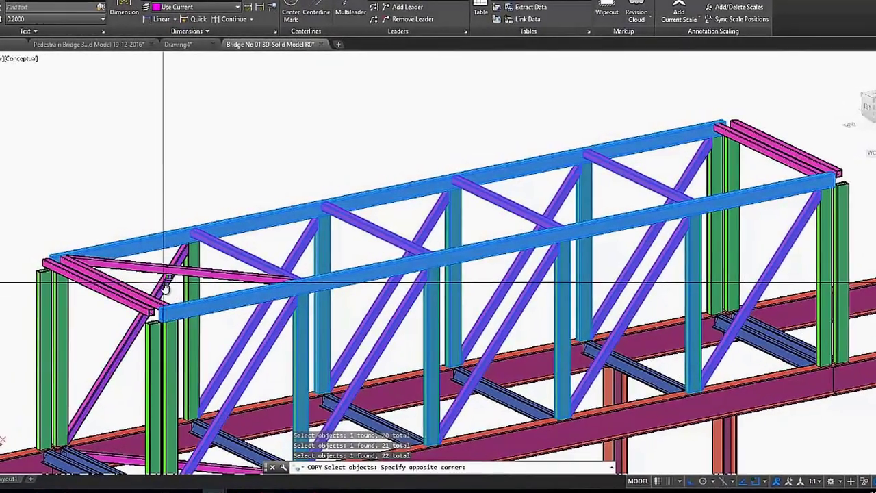
pyautogui.click(166, 287)
# Add the four bottom cross beams, bringing the copy set to 27 members.
pyautogui.scroll(-5, 320, 277)
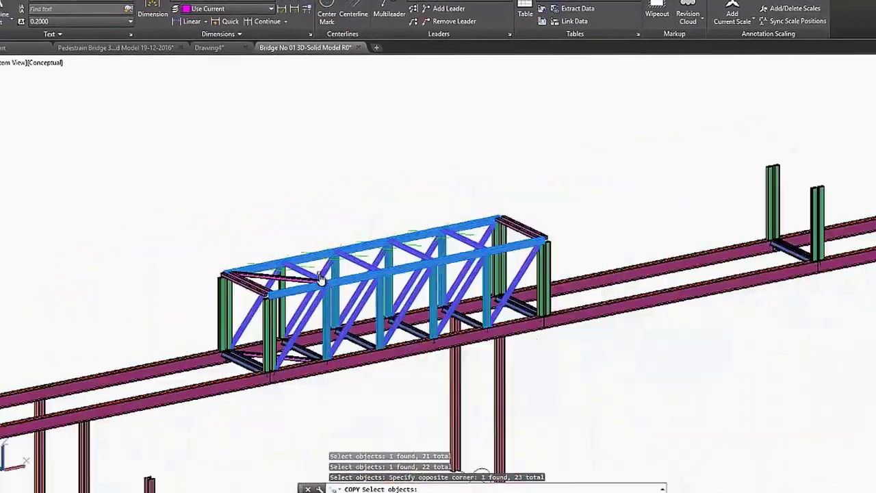
pyautogui.scroll(5, 320, 277)
pyautogui.click(411, 367)
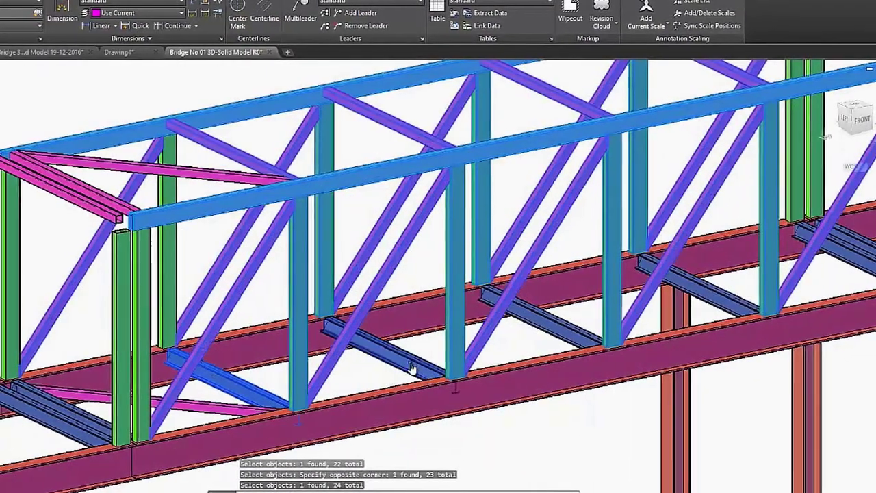
pyautogui.click(557, 338)
pyautogui.click(697, 302)
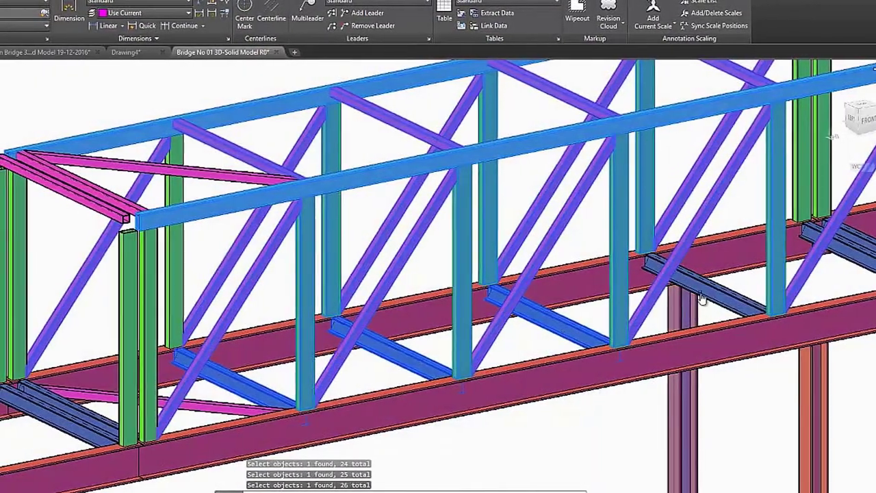
pyautogui.click(657, 290)
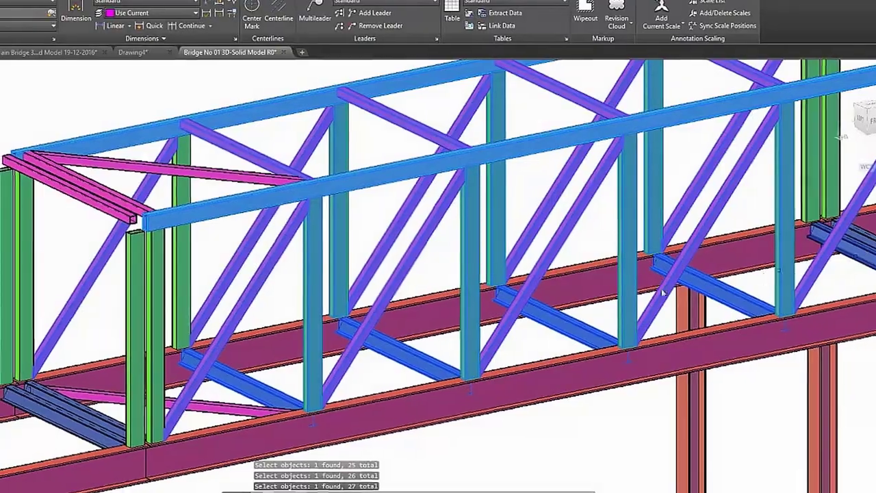
pyautogui.scroll(-10, 662, 292)
pyautogui.scroll(5, 422, 323)
pyautogui.scroll(4, 507, 355)
pyautogui.scroll(3, 501, 367)
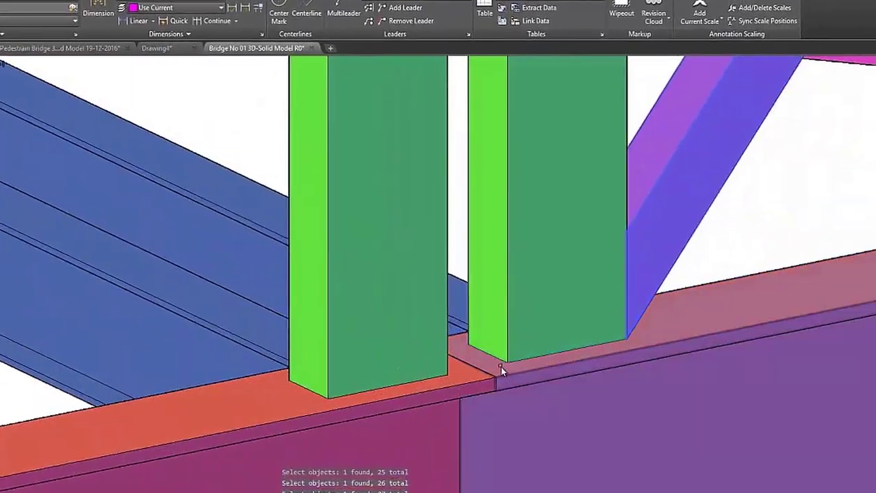
# Place the 27-member truss copy with its column base abutting the next span's base.
pyautogui.press('Return')
pyautogui.scroll(-3, 488, 375)
pyautogui.scroll(-5, 342, 365)
pyautogui.scroll(2, 686, 335)
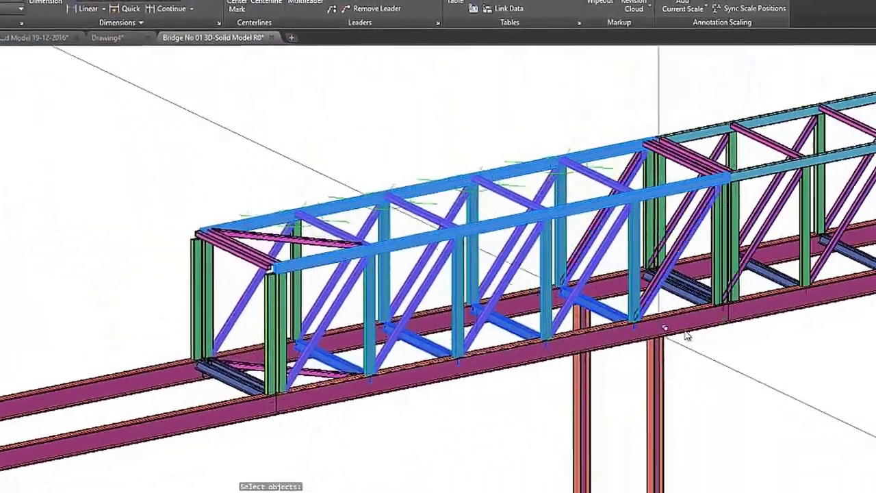
pyautogui.scroll(5, 686, 335)
pyautogui.scroll(3, 687, 335)
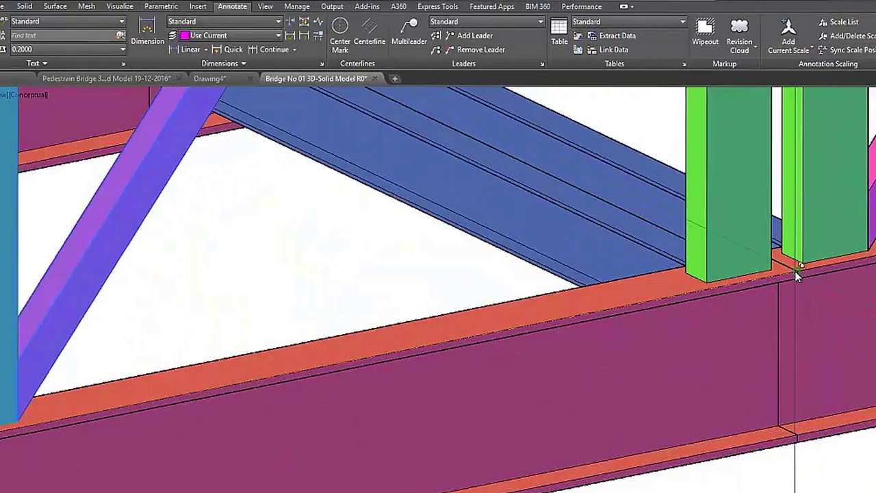
pyautogui.scroll(-6, 795, 273)
pyautogui.scroll(-3, 348, 367)
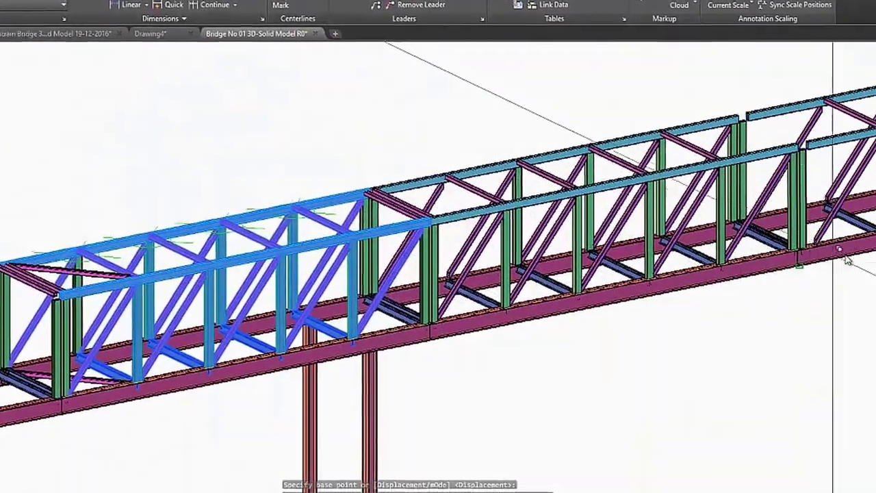
pyautogui.scroll(1, 847, 260)
pyautogui.scroll(3, 769, 244)
pyautogui.scroll(3, 739, 283)
pyautogui.click(611, 209)
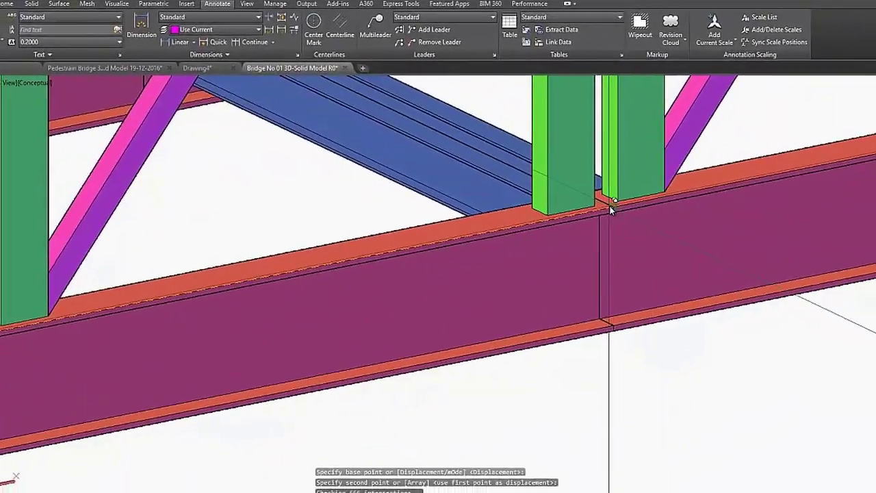
pyautogui.scroll(-1, 514, 320)
pyautogui.scroll(-4, 397, 315)
pyautogui.scroll(2, 489, 283)
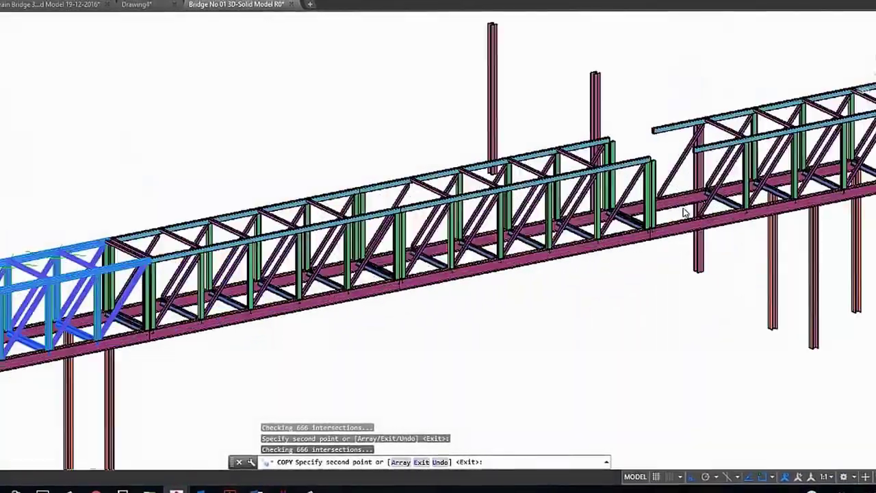
pyautogui.scroll(3, 684, 212)
pyautogui.scroll(3, 586, 225)
pyautogui.scroll(2, 564, 301)
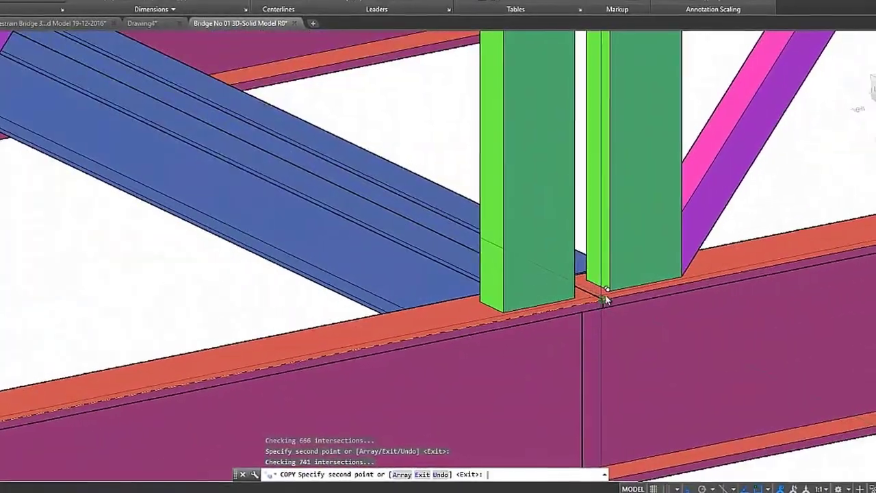
pyautogui.press('Return')
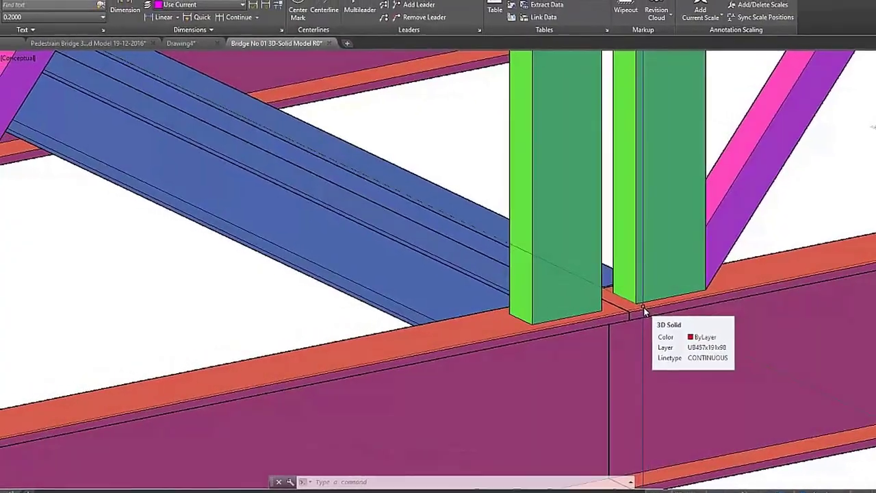
# Cancel the accidental CIRCLE command and select the paired pink top cross beams for copying.
pyautogui.scroll(-5, 638, 315)
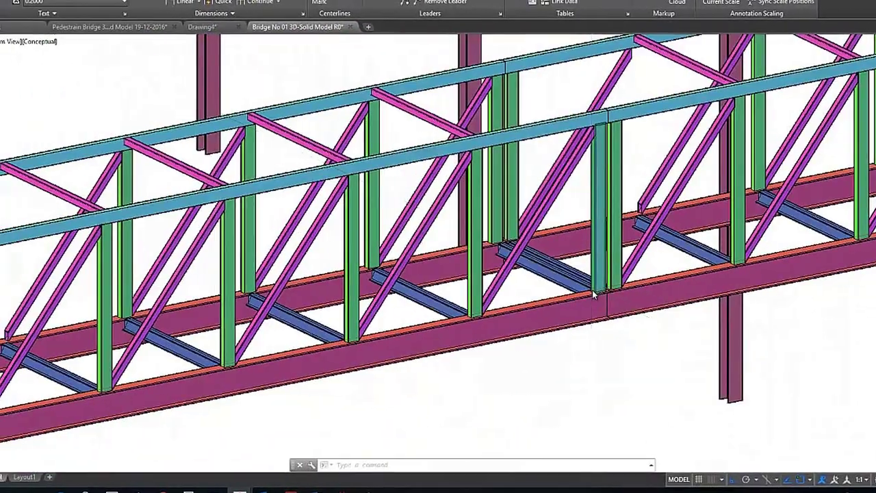
pyautogui.scroll(-5, 592, 290)
pyautogui.scroll(5, 541, 226)
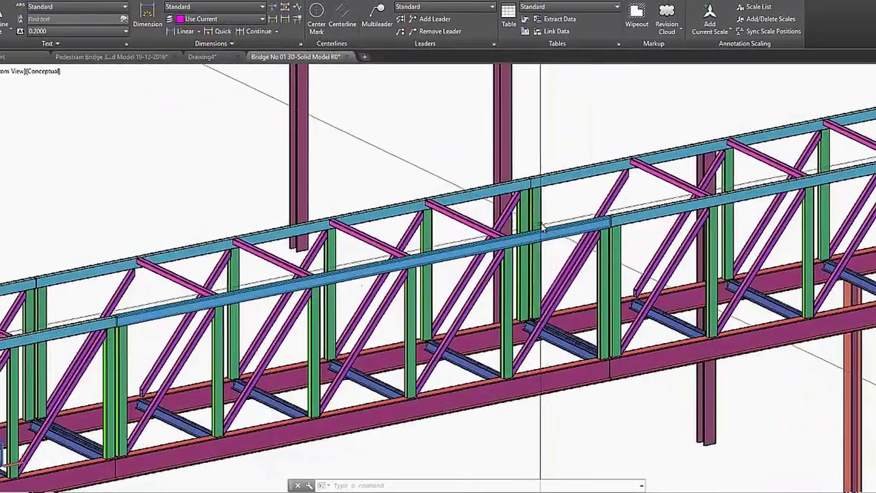
pyautogui.scroll(-5, 540, 226)
pyautogui.scroll(5, 316, 288)
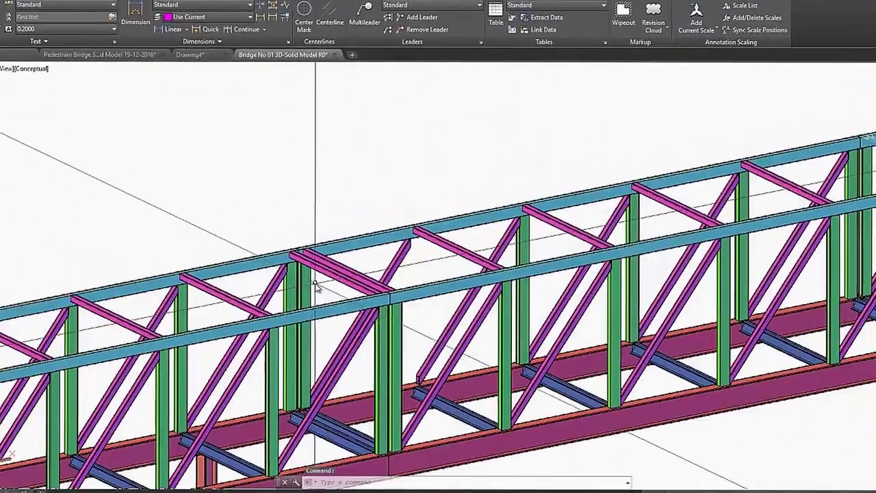
pyautogui.scroll(3, 316, 288)
pyautogui.write('c')
pyautogui.press('Return')
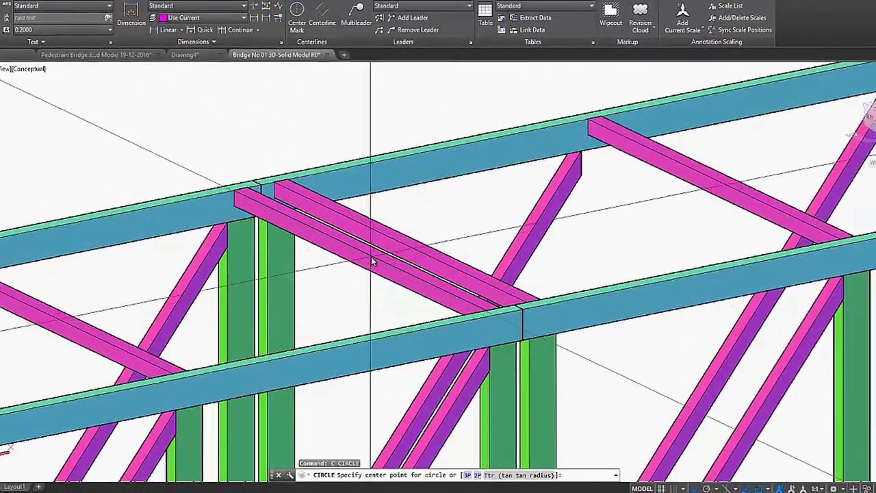
pyautogui.press('Escape')
pyautogui.write('c')
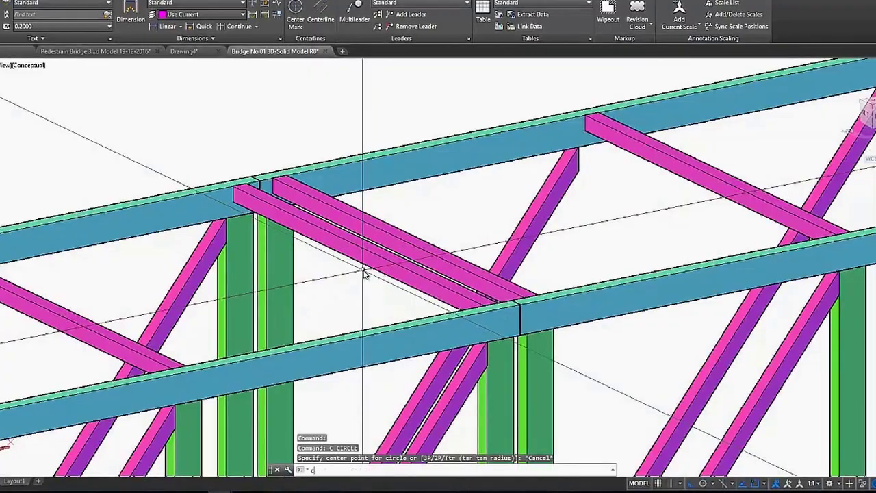
pyautogui.click(440, 250)
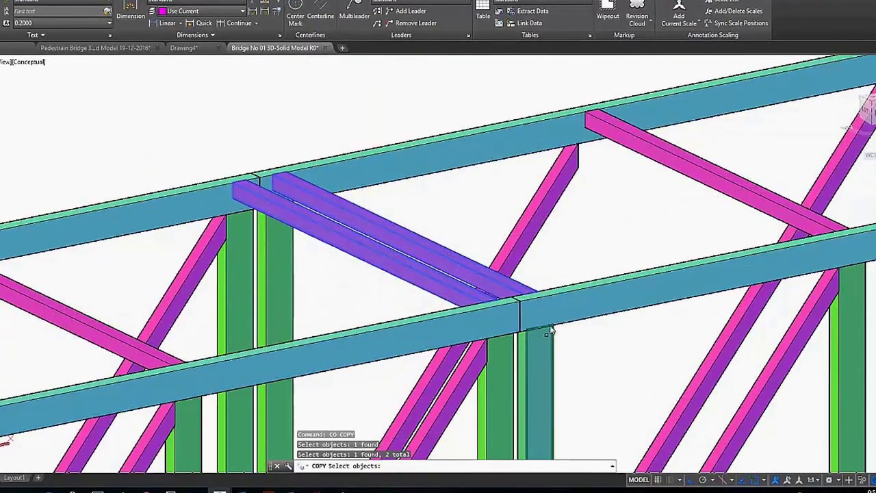
pyautogui.scroll(-5, 533, 335)
pyautogui.scroll(3, 529, 344)
pyautogui.scroll(4, 528, 344)
pyautogui.scroll(2, 534, 377)
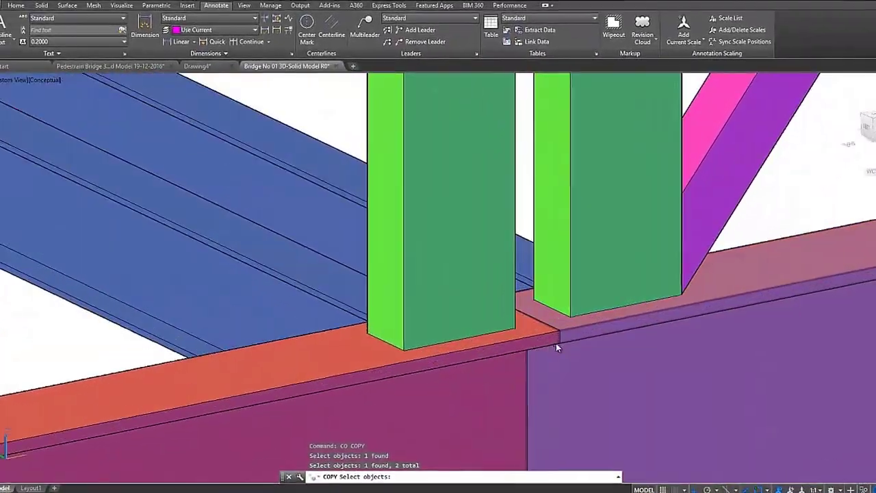
pyautogui.press('Return')
# Copy the top cross beams from the deck joint to the first position along the deck.
pyautogui.click(553, 337)
pyautogui.scroll(-2, 541, 339)
pyautogui.scroll(-2, 530, 340)
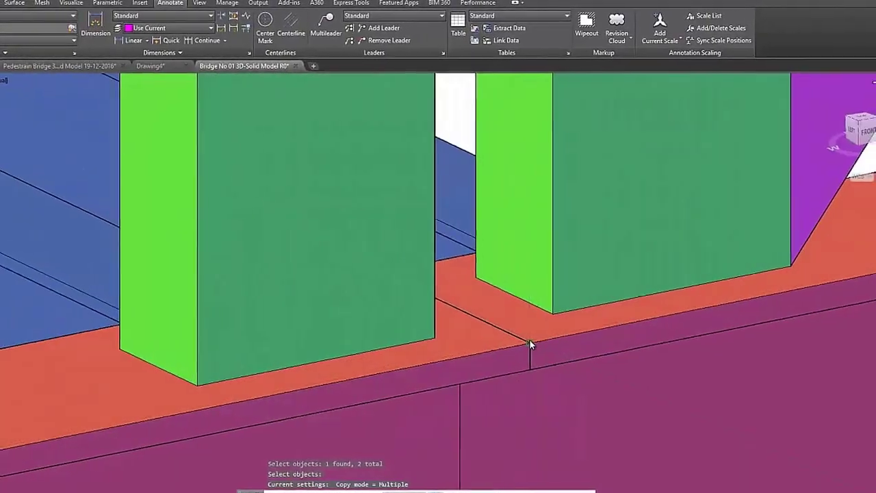
pyautogui.scroll(-5, 527, 340)
pyautogui.scroll(-3, 310, 336)
pyautogui.scroll(-3, 471, 333)
pyautogui.scroll(4, 704, 289)
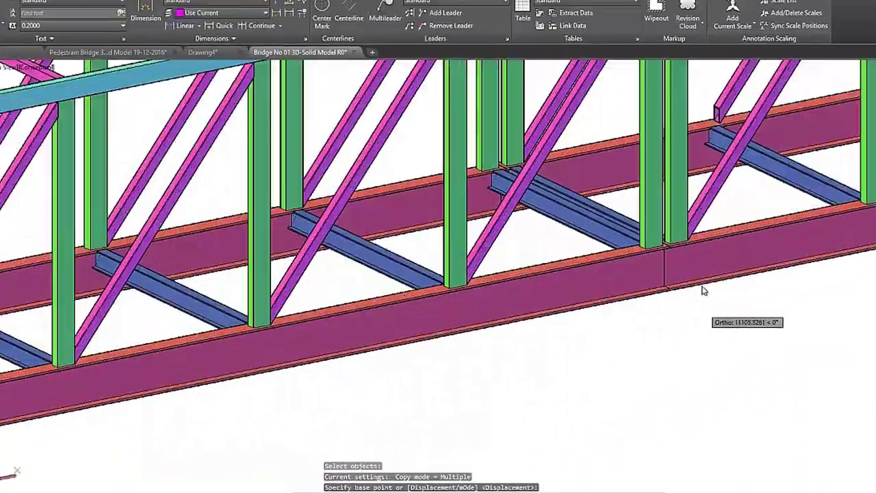
pyautogui.scroll(3, 595, 231)
pyautogui.scroll(2, 559, 223)
pyautogui.click(559, 224)
# Place a further copy of the top cross beams toward the truss end and finish copying.
pyautogui.scroll(-4, 465, 286)
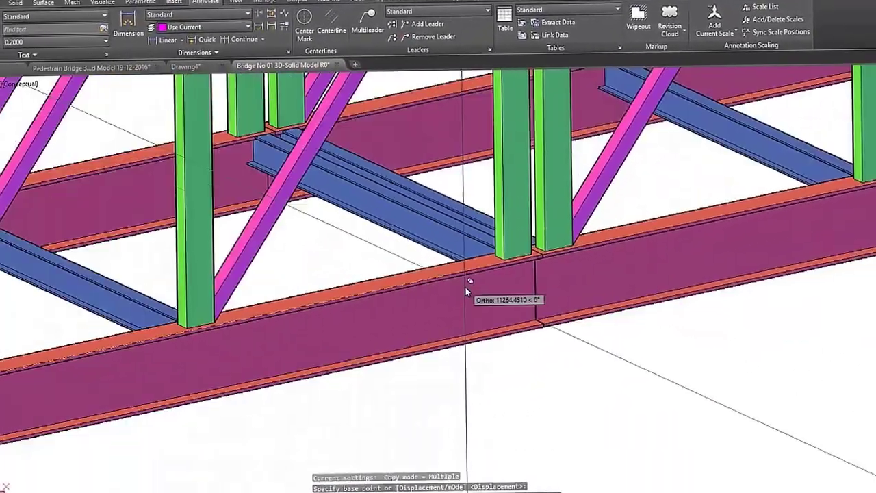
pyautogui.scroll(-3, 458, 283)
pyautogui.scroll(-3, 390, 278)
pyautogui.scroll(-2, 394, 279)
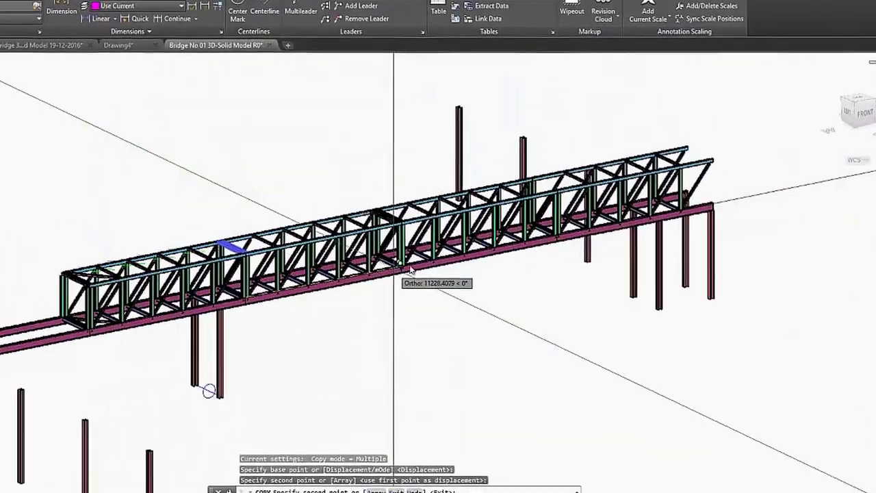
pyautogui.scroll(7, 527, 215)
pyautogui.scroll(3, 524, 219)
pyautogui.scroll(3, 493, 273)
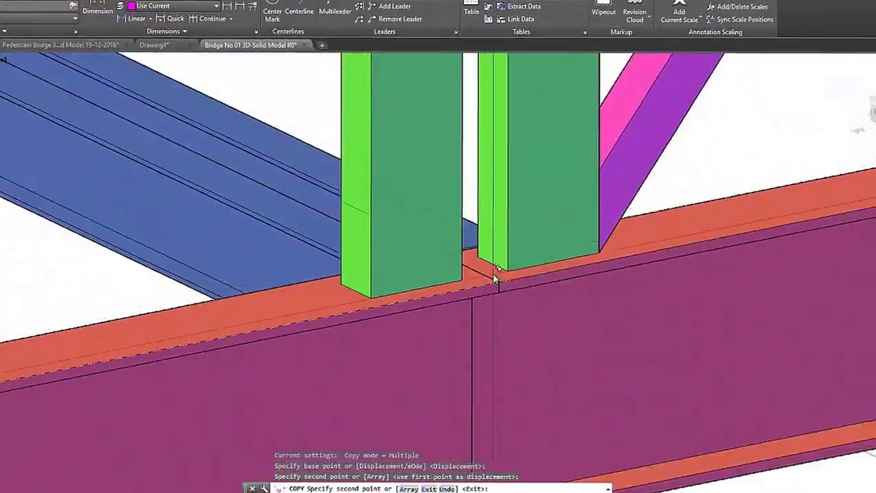
pyautogui.click(470, 287)
pyautogui.scroll(-8, 498, 277)
pyautogui.scroll(-5, 499, 277)
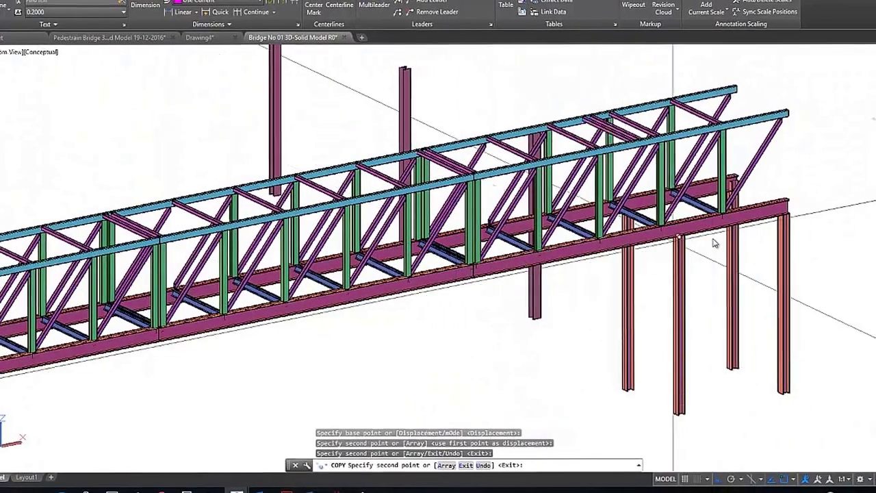
pyautogui.scroll(3, 766, 198)
pyautogui.scroll(3, 759, 196)
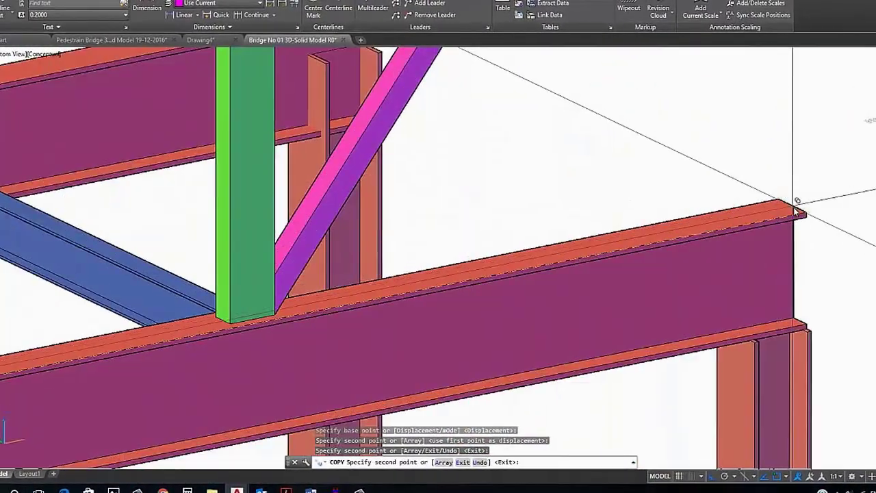
pyautogui.scroll(2, 806, 214)
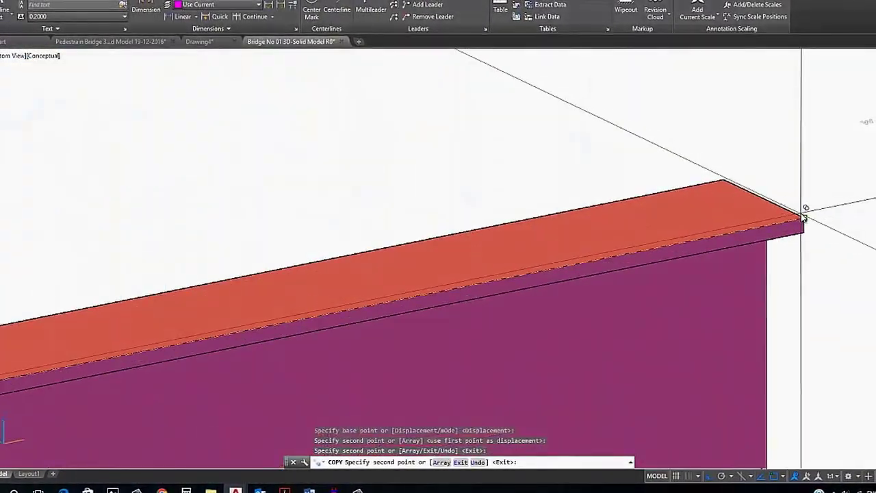
pyautogui.scroll(-2, 788, 218)
pyautogui.scroll(-2, 748, 222)
pyautogui.scroll(-2, 711, 226)
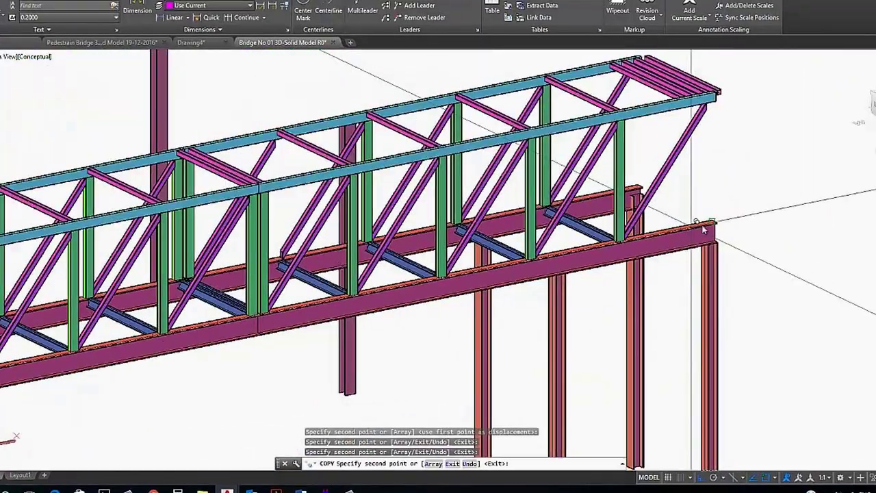
pyautogui.scroll(-1, 775, 217)
pyautogui.scroll(-1, 780, 211)
pyautogui.scroll(-1, 787, 209)
pyautogui.scroll(-1, 797, 205)
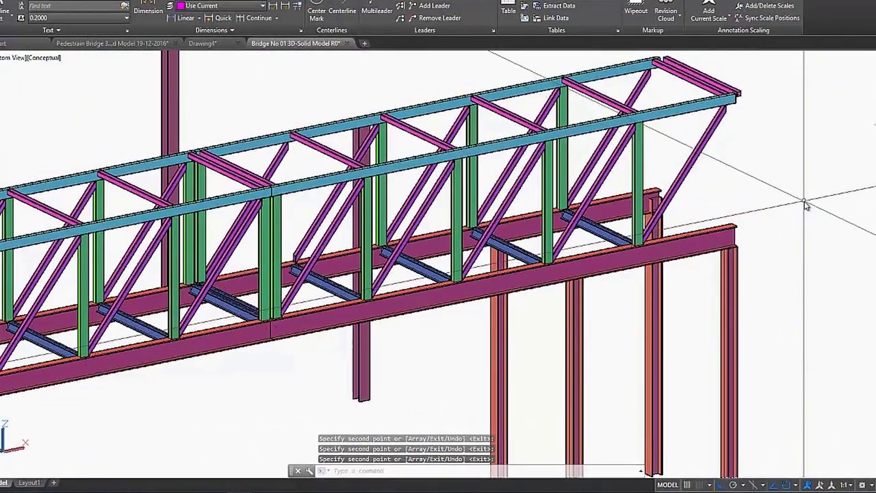
pyautogui.scroll(-2, 786, 207)
pyautogui.press('Return')
pyautogui.press('Return')
# Select the two green vertical posts as the copy set.
pyautogui.scroll(5, 763, 206)
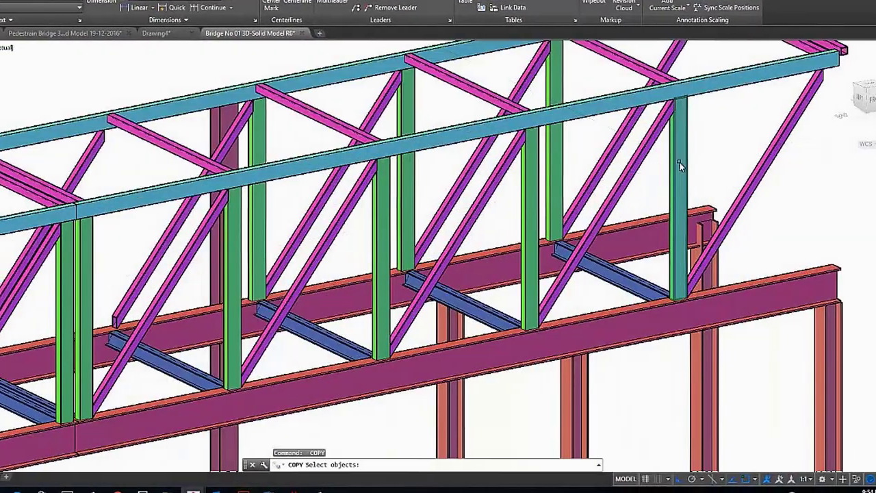
pyautogui.click(697, 164)
pyautogui.moveTo(590, 162); pyautogui.dragTo(684, 164, button='middle')
pyautogui.scroll(5, 492, 342)
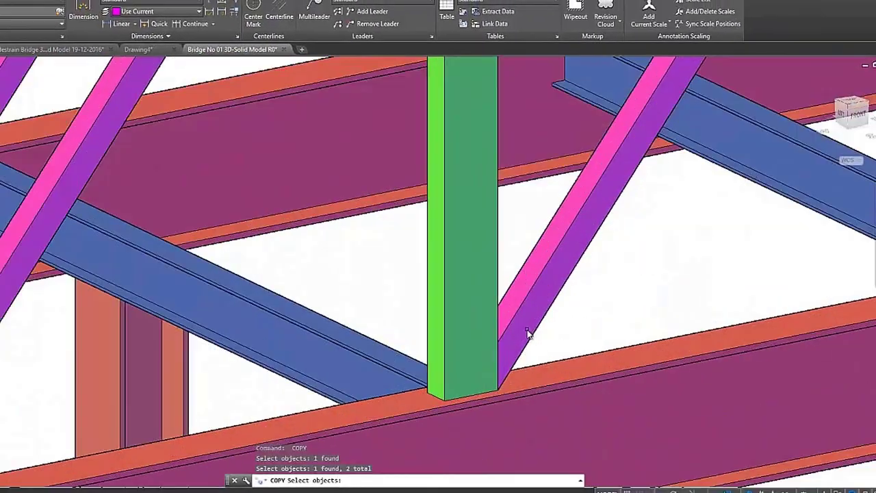
pyautogui.click(494, 387)
pyautogui.scroll(3, 495, 391)
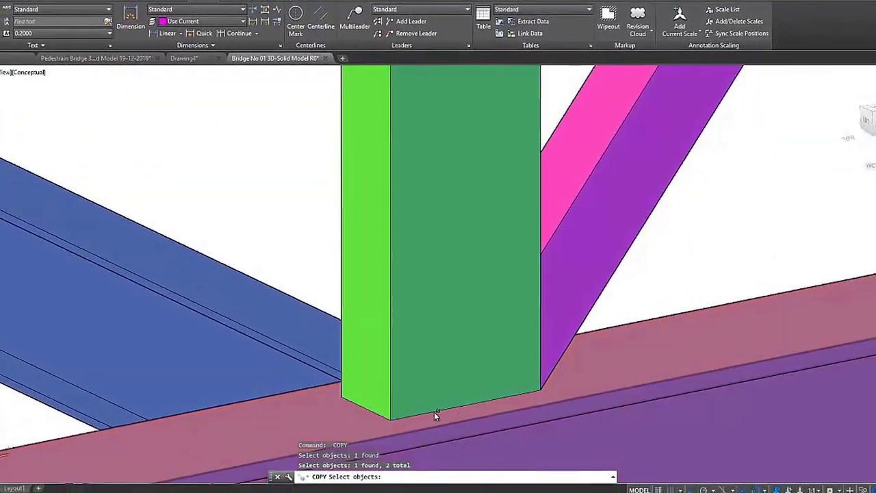
pyautogui.press('Return')
# Copy the posts from a post foot to the far end of the deck.
pyautogui.click(394, 418)
pyautogui.scroll(-5, 355, 373)
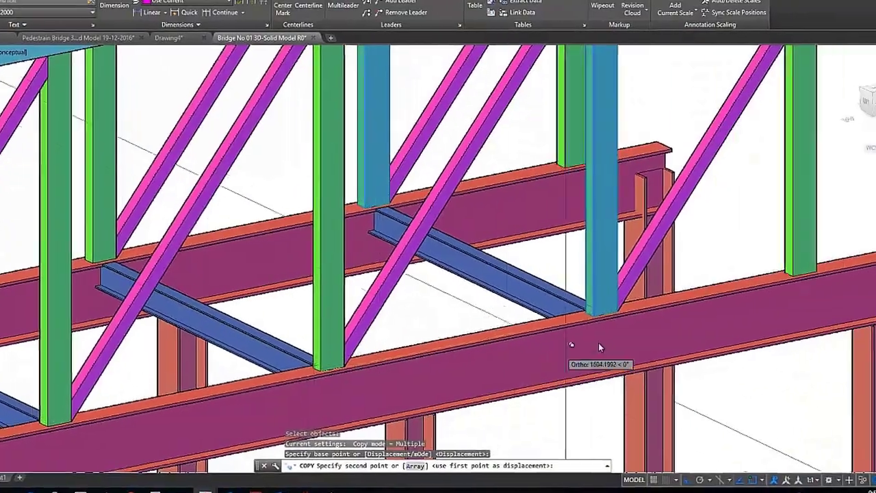
pyautogui.scroll(5, 588, 328)
pyautogui.click(567, 325)
pyautogui.scroll(-5, 571, 303)
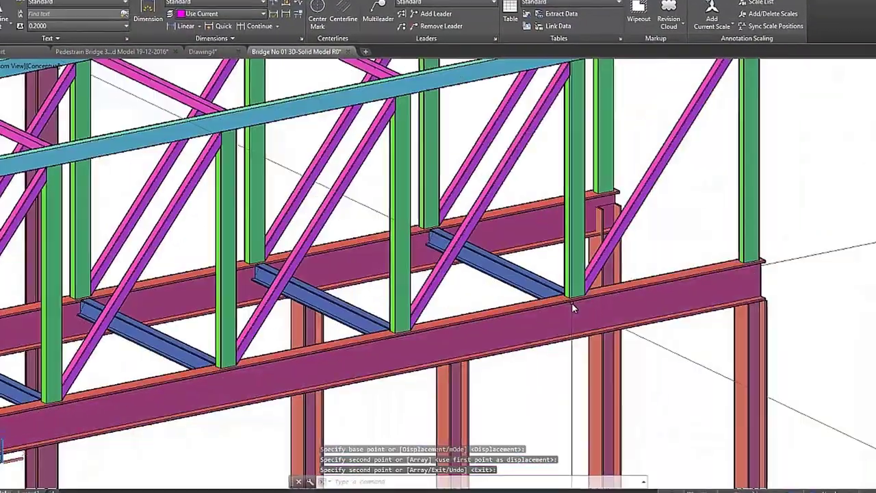
pyautogui.press('Return')
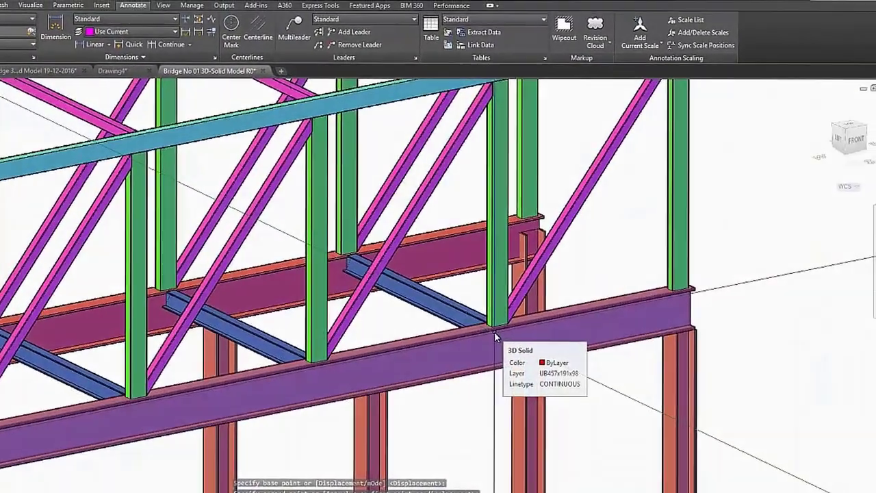
pyautogui.scroll(-3, 494, 331)
pyautogui.scroll(4, 540, 122)
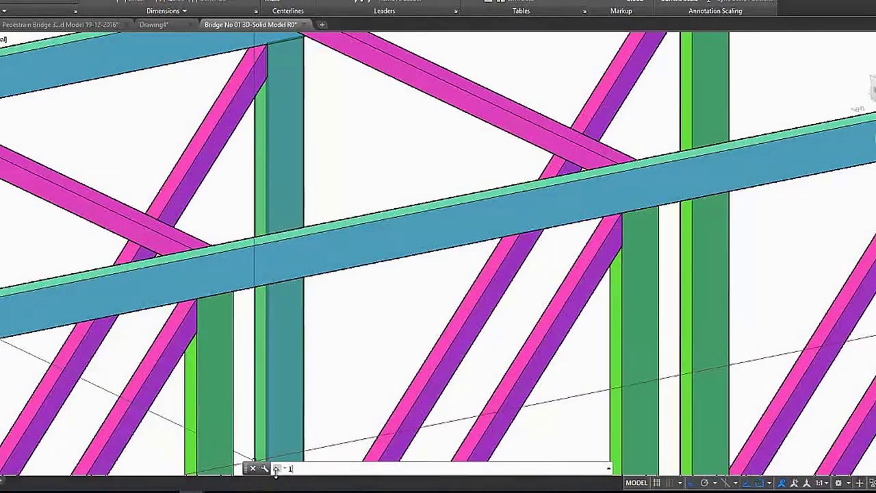
pyautogui.write('la')
pyautogui.press('Return')
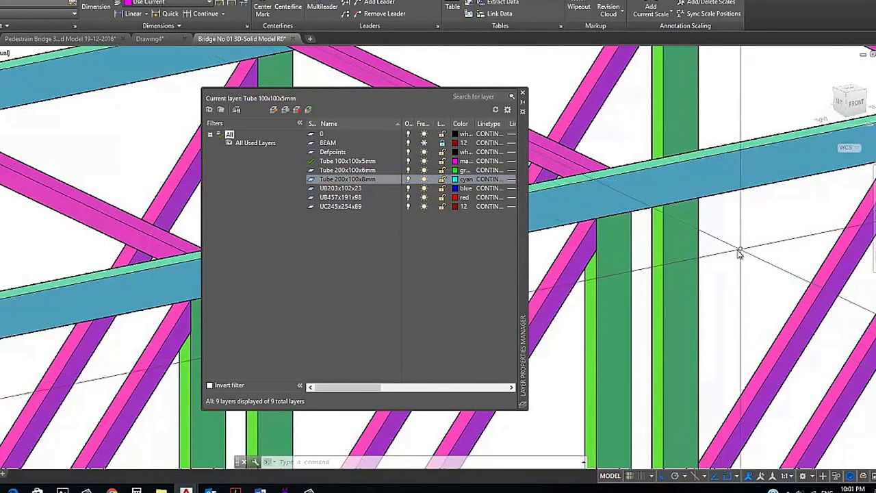
pyautogui.scroll(-3, 711, 256)
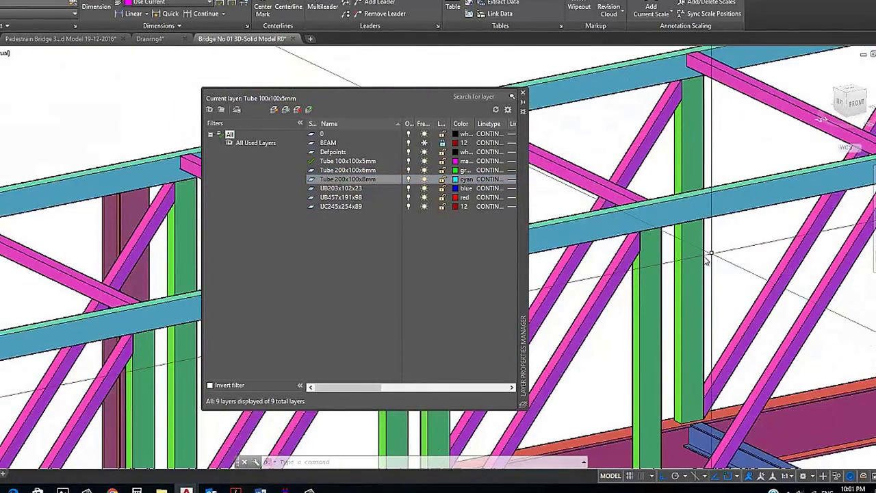
pyautogui.scroll(2, 624, 284)
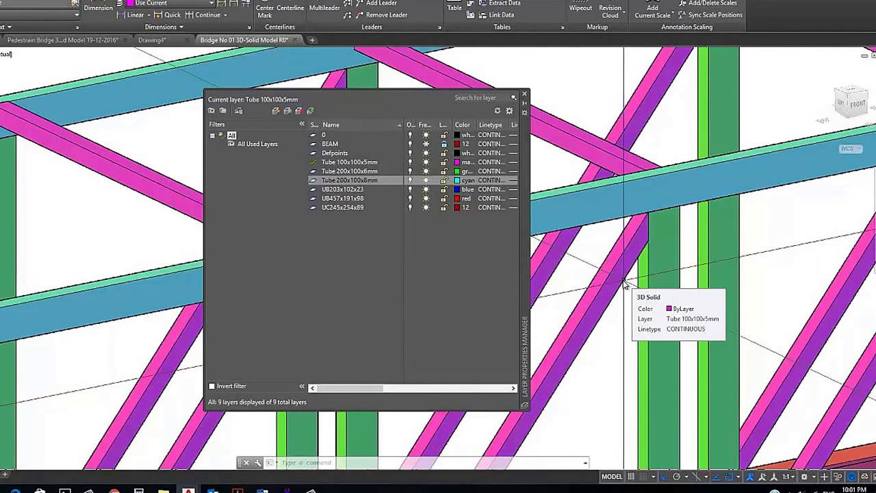
pyautogui.scroll(-5, 558, 142)
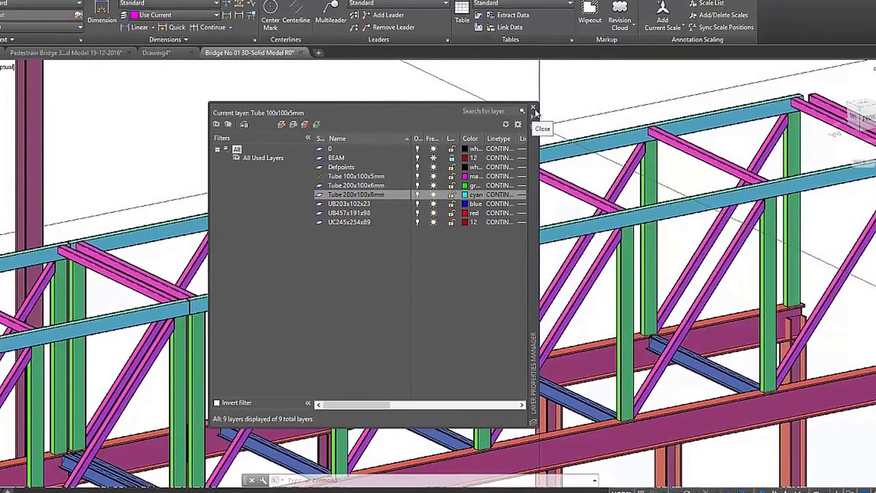
pyautogui.click(532, 108)
pyautogui.scroll(5, 602, 226)
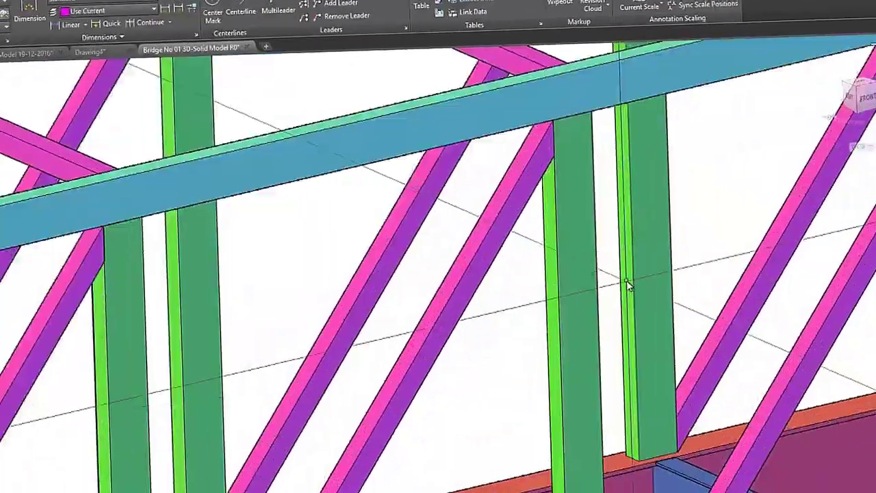
pyautogui.scroll(-3, 626, 274)
pyautogui.scroll(-3, 622, 228)
pyautogui.scroll(2, 488, 215)
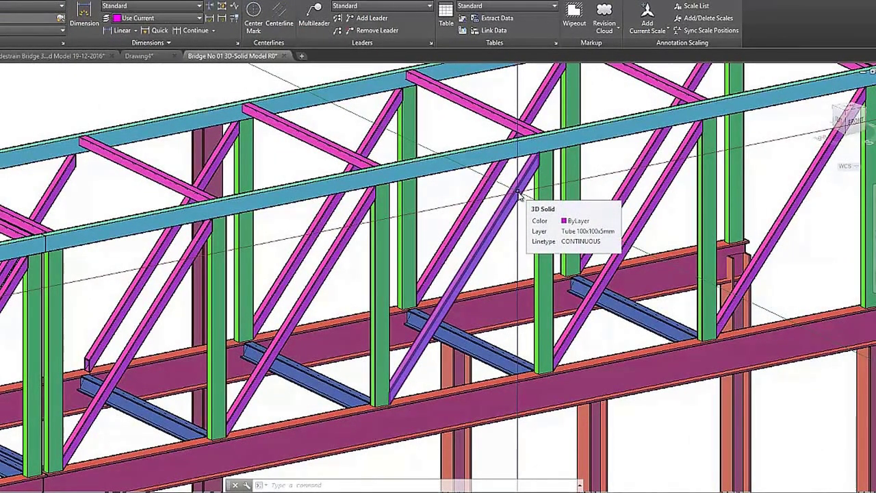
pyautogui.scroll(-2, 520, 195)
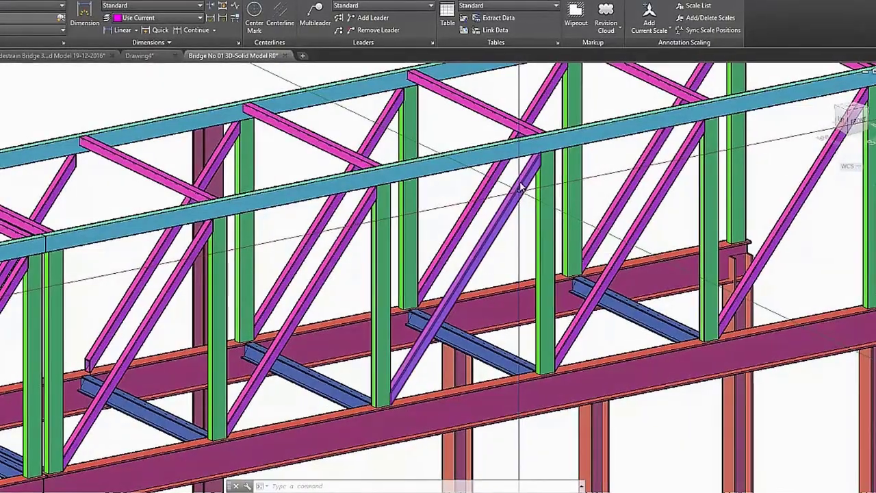
pyautogui.scroll(4, 589, 181)
pyautogui.scroll(-4, 588, 181)
pyautogui.scroll(2, 548, 191)
pyautogui.scroll(-2, 547, 192)
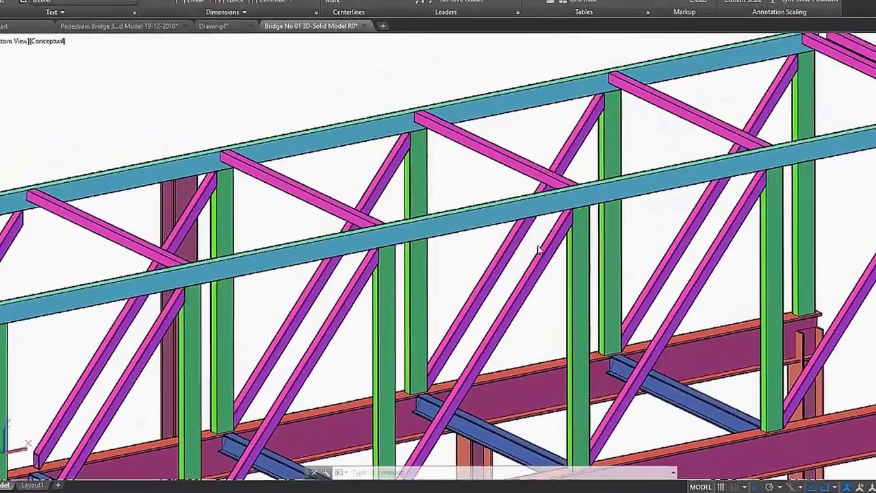
pyautogui.scroll(5, 473, 230)
pyautogui.scroll(-3, 464, 222)
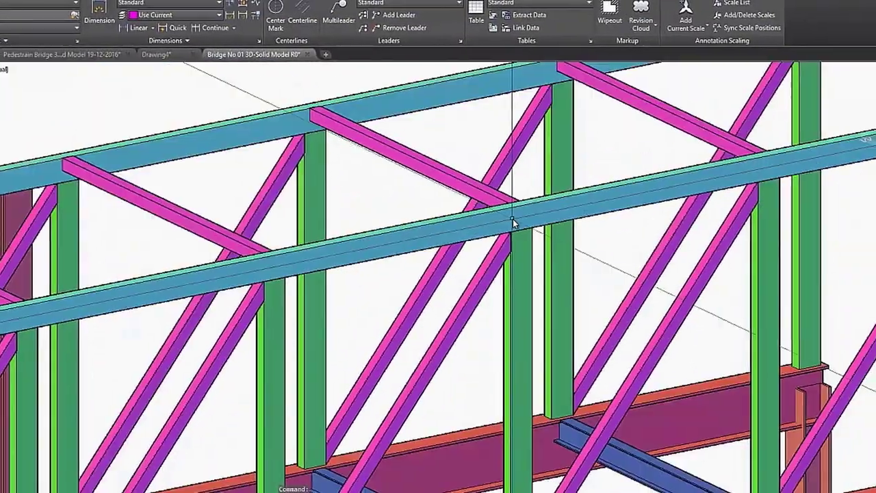
pyautogui.scroll(-2, 493, 205)
pyautogui.scroll(2, 477, 173)
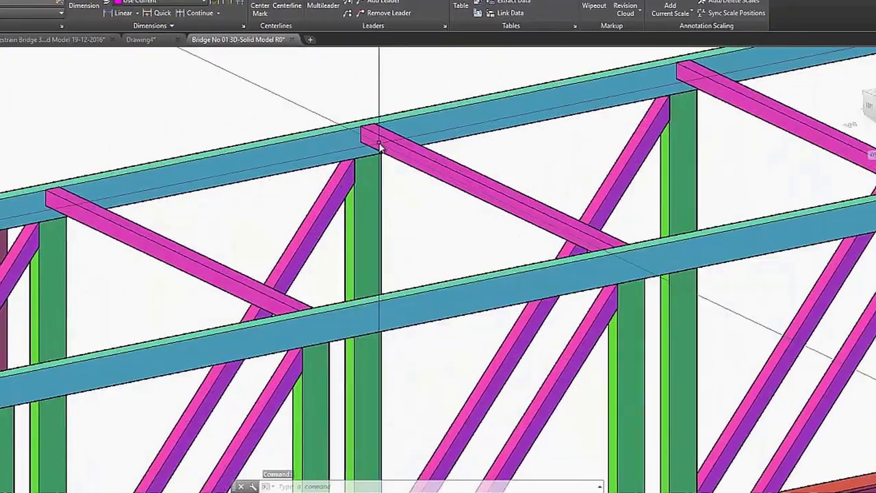
pyautogui.scroll(3, 477, 172)
pyautogui.scroll(-5, 409, 154)
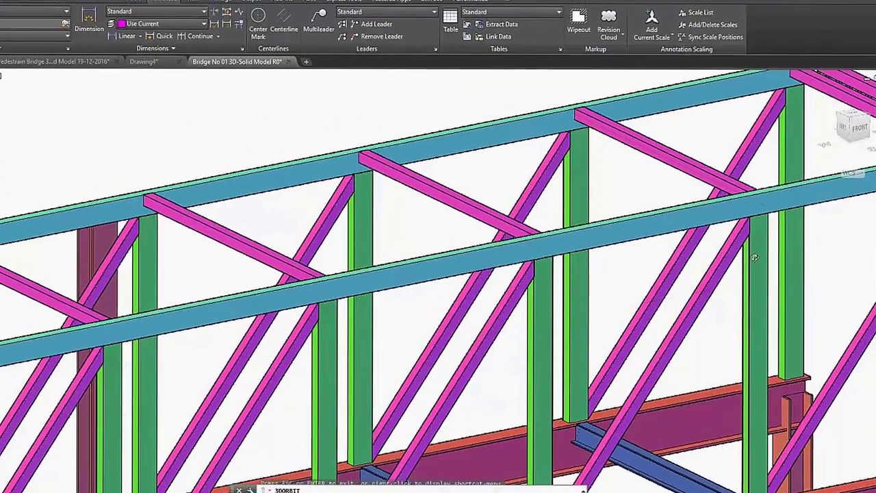
pyautogui.keyDown('shift'); pyautogui.moveTo(520, 205); pyautogui.dragTo(634, 209, button='middle'); pyautogui.keyUp('shift')
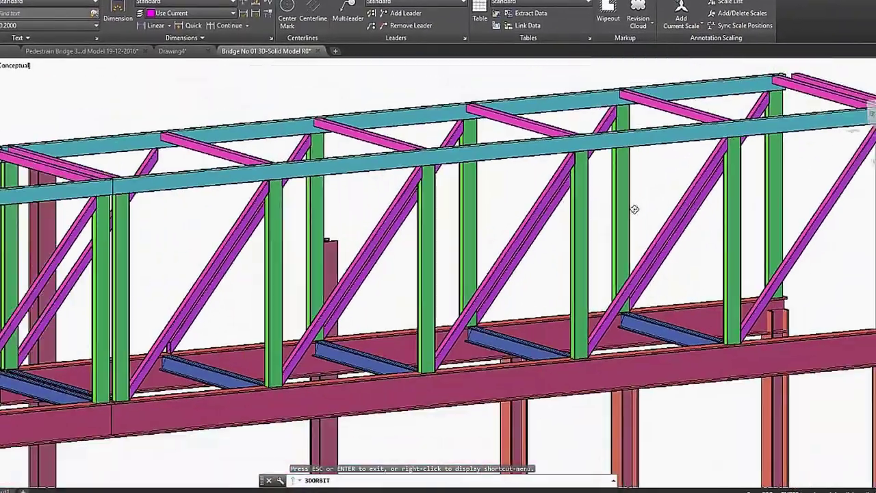
pyautogui.moveTo(634, 209)
pyautogui.mouseDown()
pyautogui.moveTo(690, 200)
pyautogui.moveTo(490, 218)
pyautogui.moveTo(512, 252)
pyautogui.moveTo(505, 152)
pyautogui.moveTo(643, 309)
pyautogui.moveTo(678, 299)
pyautogui.moveTo(645, 273)
pyautogui.moveTo(532, 265)
pyautogui.mouseUp()
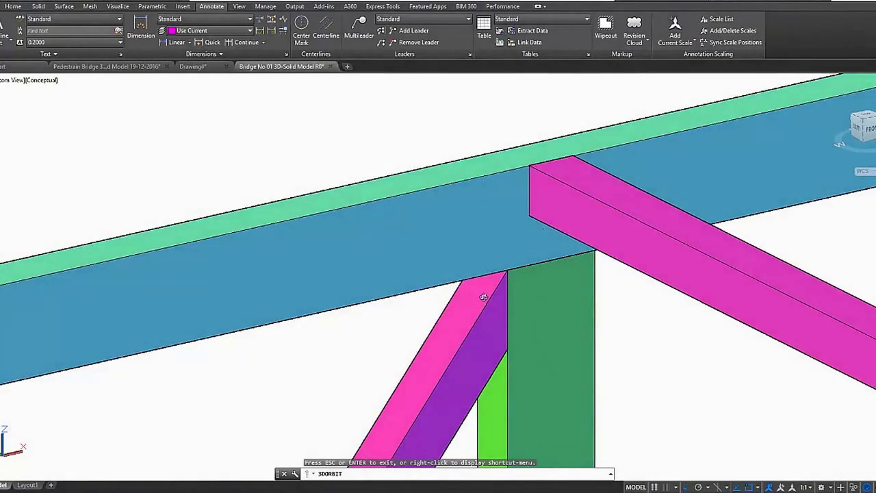
pyautogui.moveTo(483, 296); pyautogui.dragTo(477, 263)
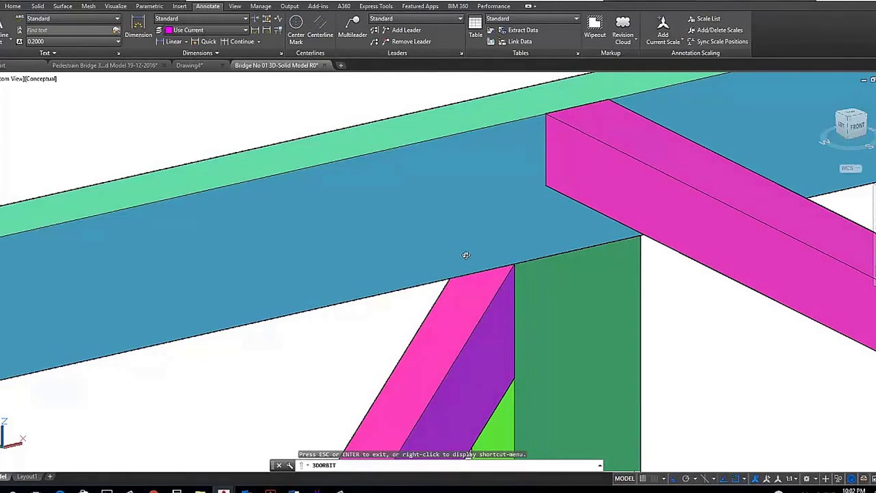
pyautogui.scroll(-2, 550, 200)
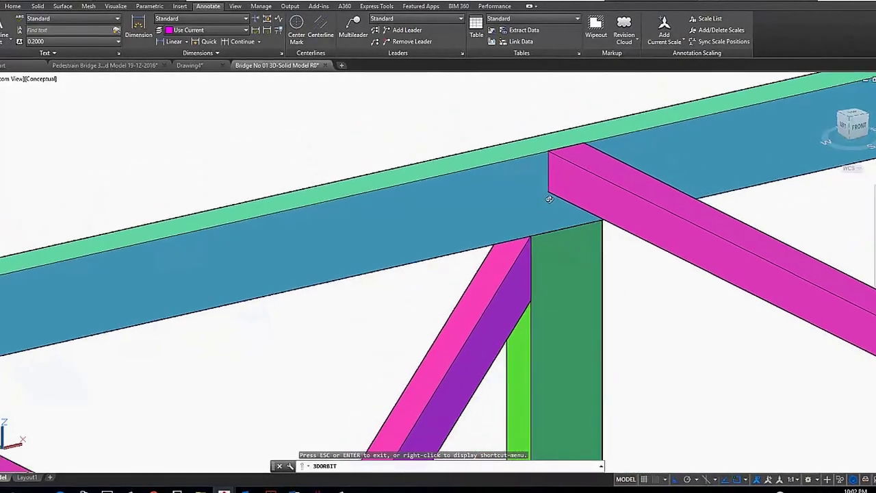
pyautogui.scroll(-2, 548, 209)
pyautogui.scroll(-2, 546, 218)
pyautogui.scroll(-2, 564, 295)
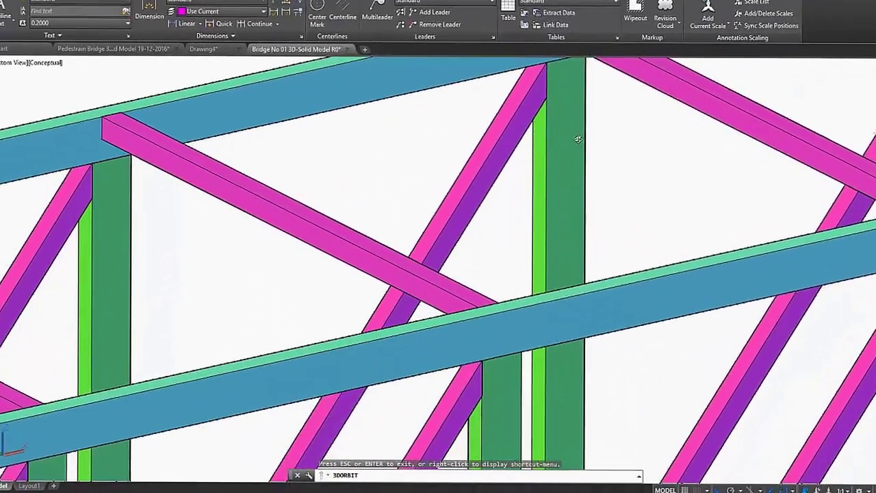
pyautogui.scroll(-2, 565, 284)
pyautogui.scroll(-2, 566, 272)
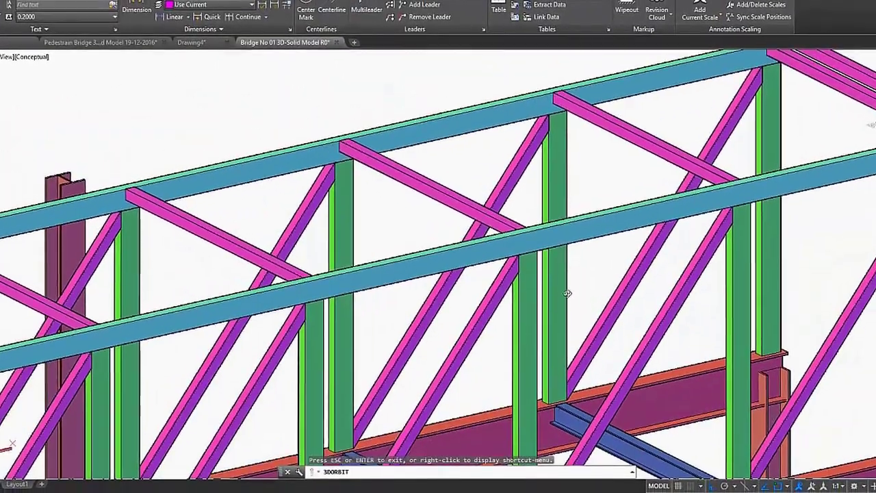
pyautogui.scroll(2, 568, 294)
pyautogui.scroll(2, 551, 260)
pyautogui.scroll(2, 524, 267)
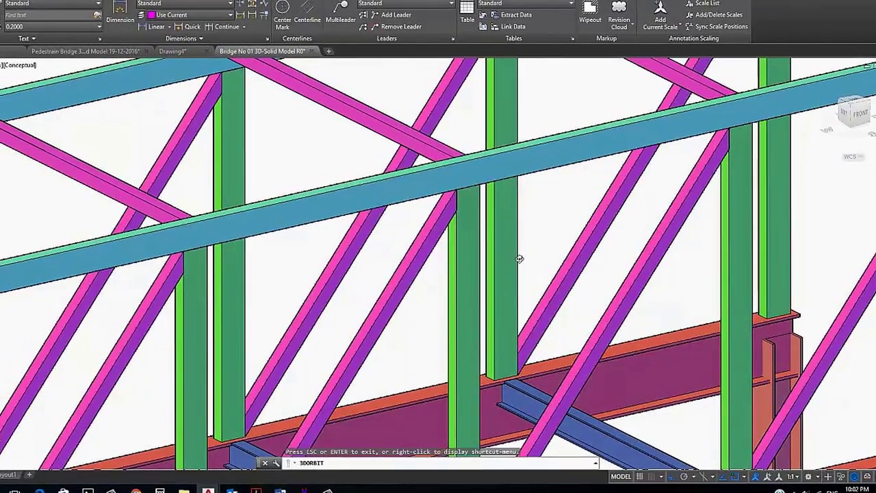
pyautogui.scroll(-2, 519, 258)
pyautogui.moveTo(514, 263); pyautogui.dragTo(511, 378)
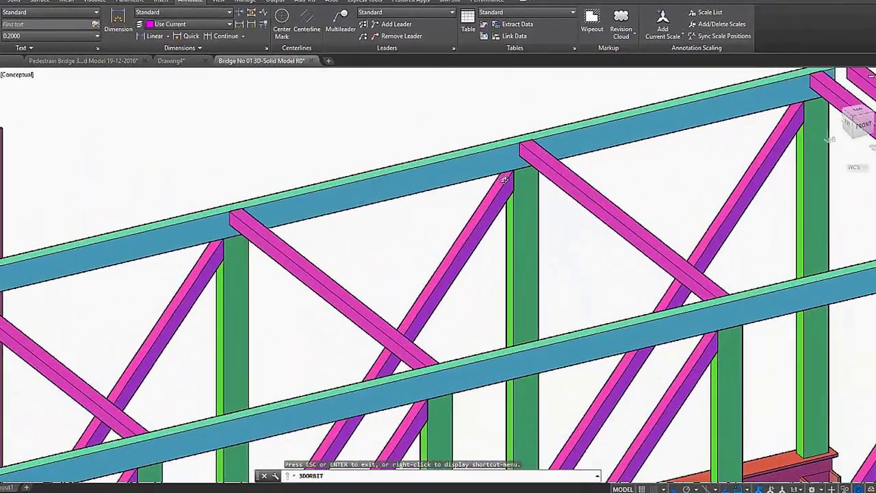
pyautogui.scroll(2, 503, 179)
pyautogui.scroll(2, 502, 178)
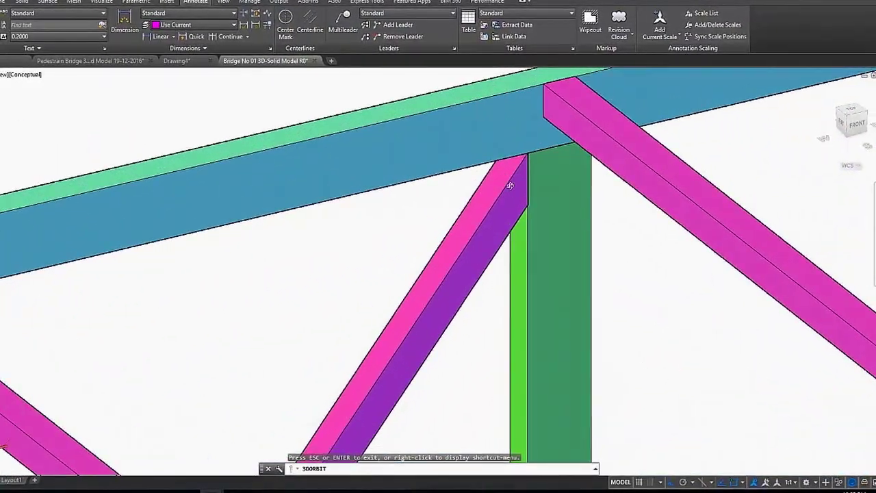
pyautogui.moveTo(559, 171)
pyautogui.mouseDown()
pyautogui.moveTo(557, 117)
pyautogui.moveTo(553, 194)
pyautogui.moveTo(561, 180)
pyautogui.moveTo(563, 190)
pyautogui.moveTo(556, 171)
pyautogui.mouseUp()
pyautogui.scroll(3, 557, 175)
pyautogui.scroll(2, 560, 177)
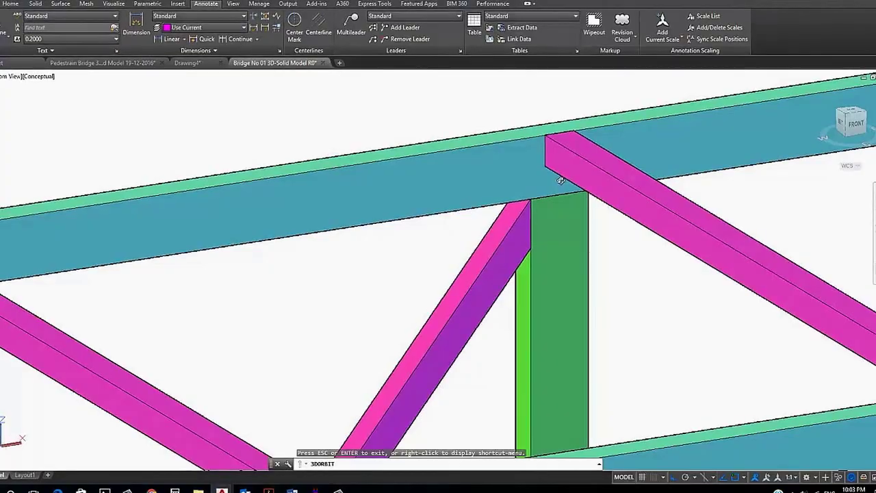
pyautogui.scroll(-2, 573, 165)
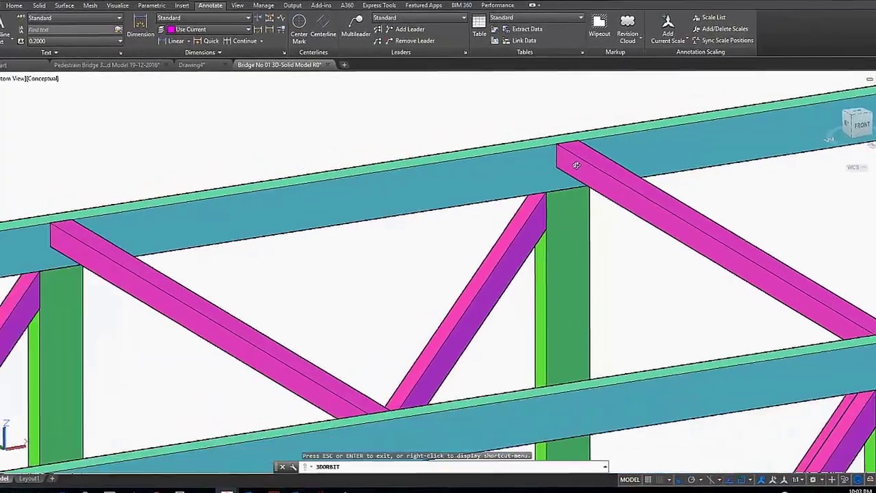
pyautogui.scroll(-2, 569, 165)
pyautogui.scroll(-2, 565, 167)
pyautogui.scroll(-2, 560, 168)
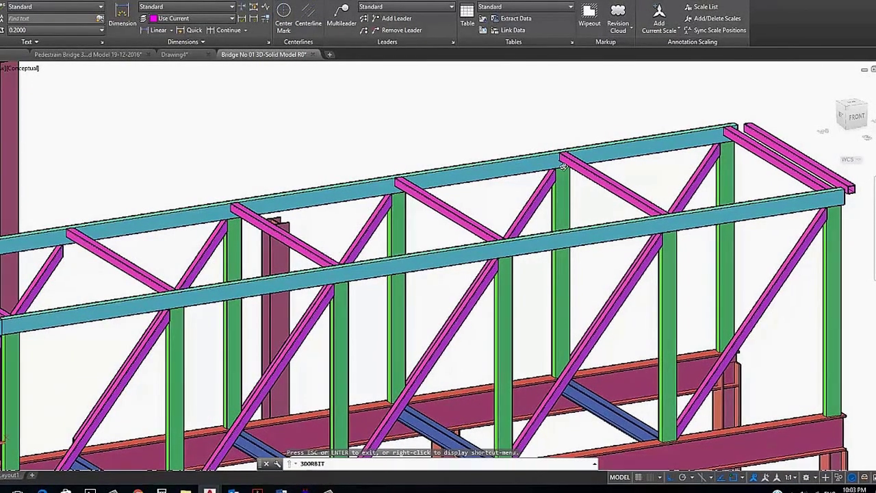
pyautogui.scroll(1, 559, 156)
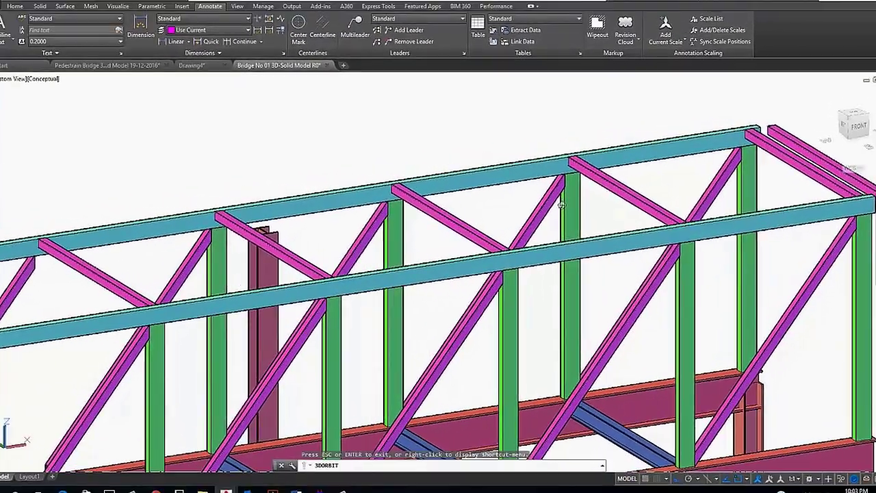
pyautogui.scroll(2, 561, 159)
pyautogui.scroll(2, 564, 164)
pyautogui.scroll(3, 568, 178)
pyautogui.scroll(1, 573, 201)
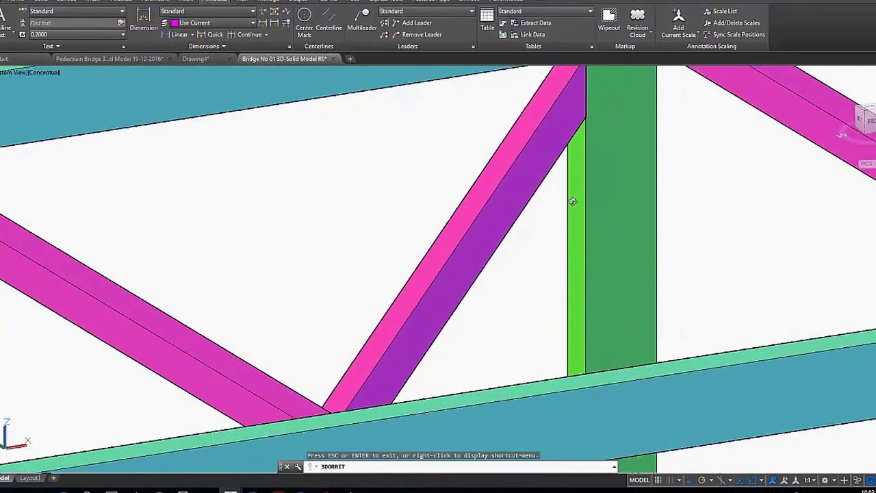
pyautogui.scroll(-3, 572, 201)
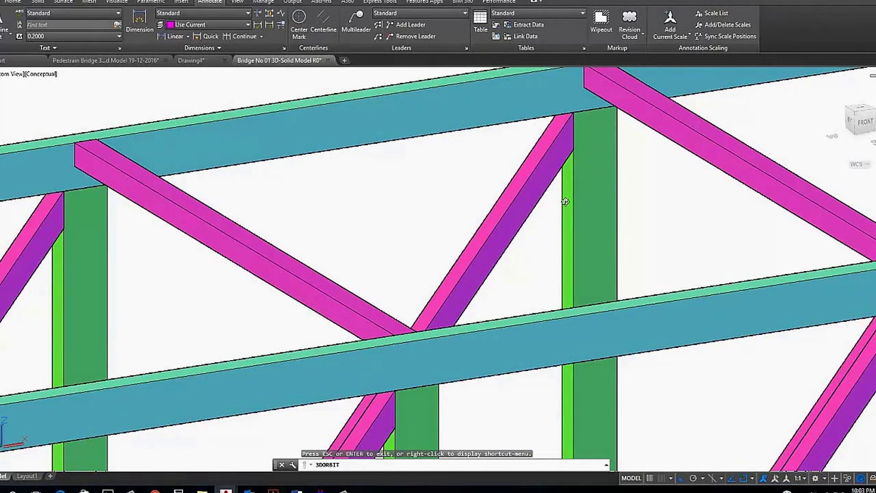
pyautogui.scroll(-3, 569, 200)
pyautogui.scroll(-2, 547, 201)
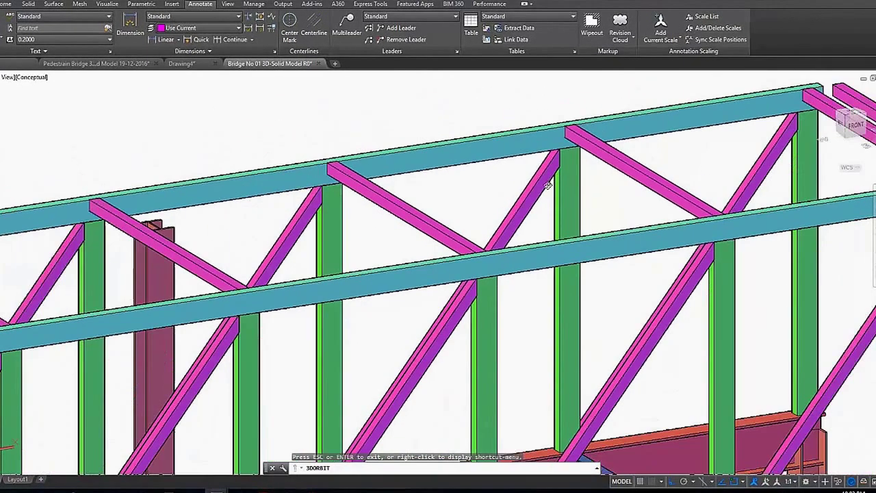
pyautogui.rightClick(508, 200)
pyautogui.click(523, 210)
pyautogui.write('la')
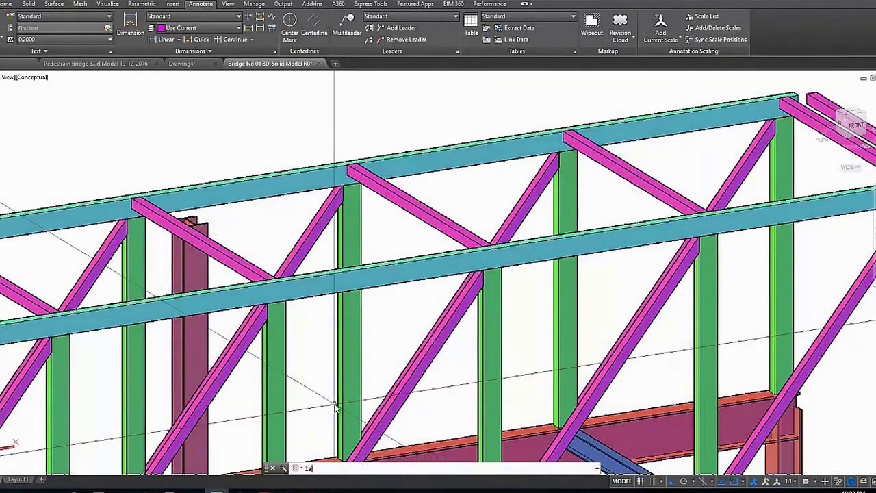
pyautogui.press('Return')
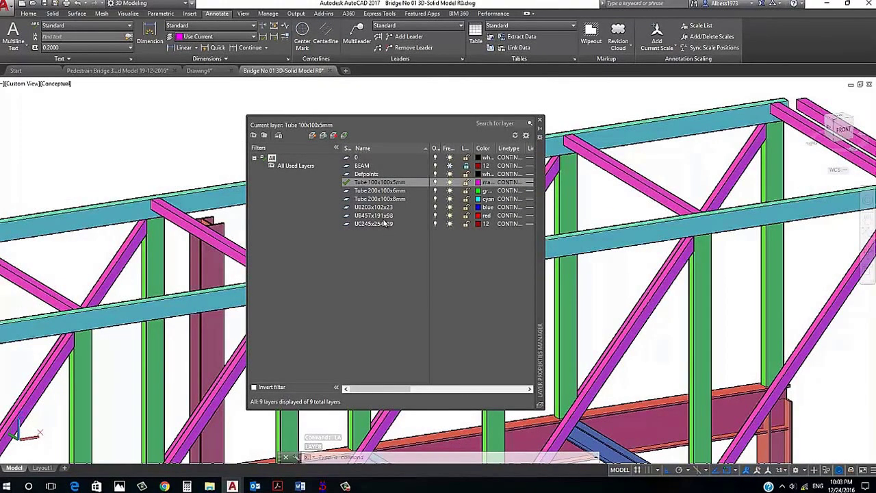
# Close the layer list and orbit the truss to oblique viewing angles.
pyautogui.click(539, 123)
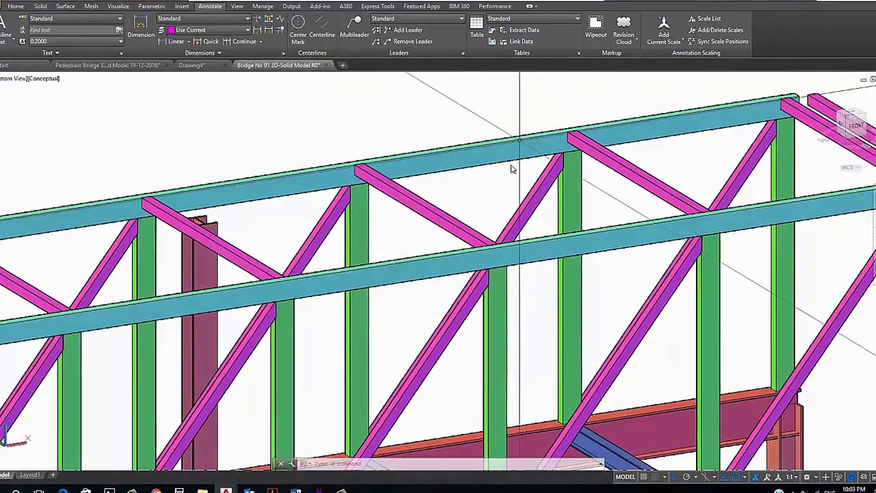
pyautogui.scroll(3, 482, 161)
pyautogui.scroll(2, 482, 168)
pyautogui.scroll(-5, 492, 171)
pyautogui.scroll(-5, 515, 176)
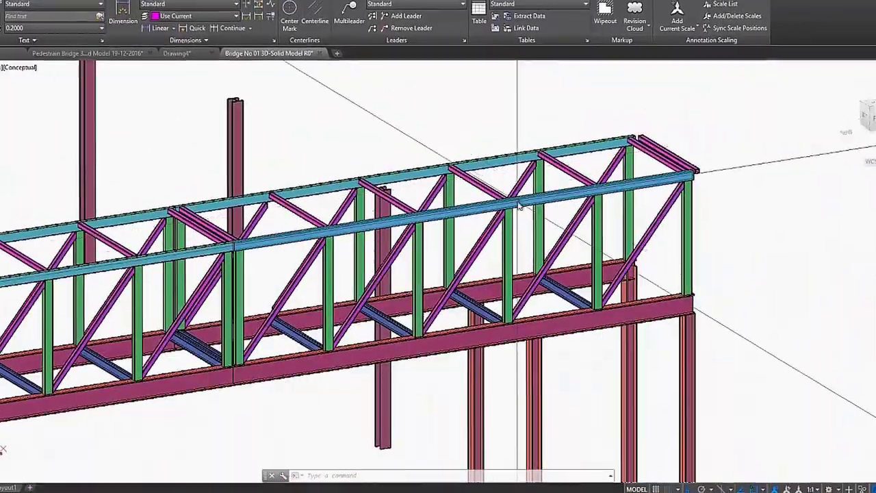
pyautogui.scroll(5, 535, 146)
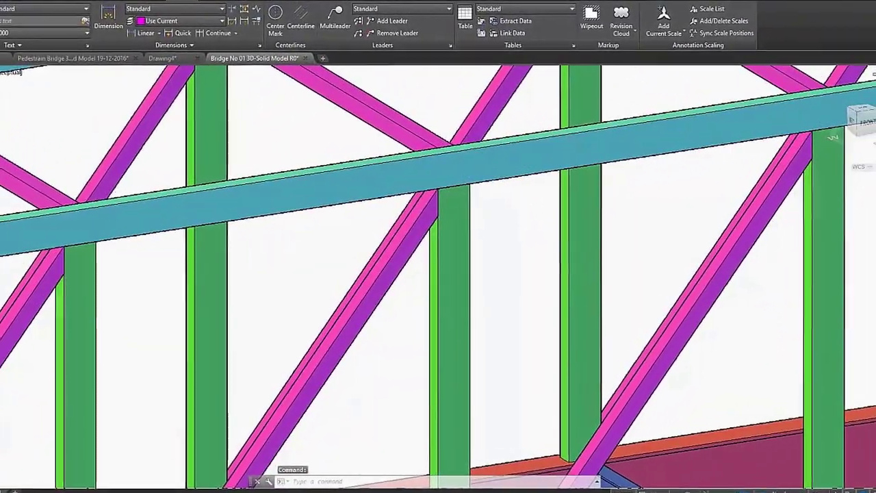
pyautogui.keyDown('shift'); pyautogui.moveTo(664, 256); pyautogui.dragTo(549, 220, button='middle'); pyautogui.keyUp('shift')
pyautogui.scroll(-3, 549, 221)
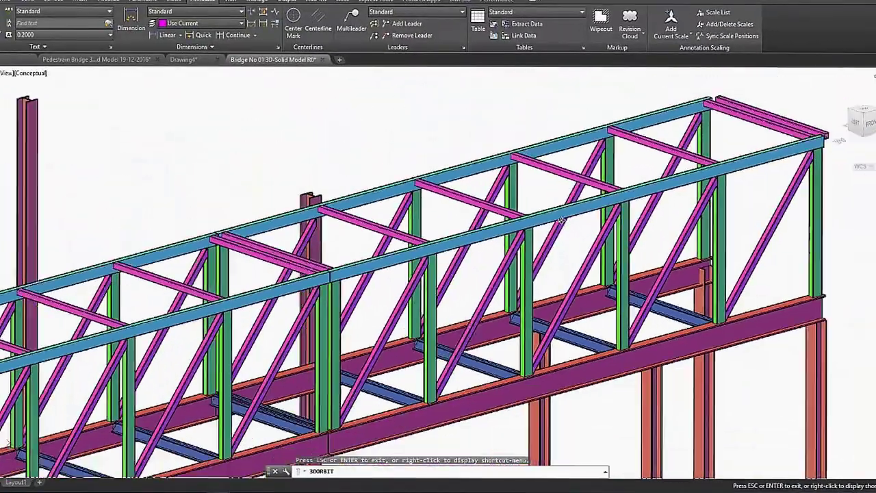
pyautogui.moveTo(570, 289)
pyautogui.mouseDown()
pyautogui.moveTo(517, 255)
pyautogui.moveTo(548, 274)
pyautogui.moveTo(548, 230)
pyautogui.mouseUp()
# Zoom out and tilt the view to inspect the whole bridge from different angles.
pyautogui.scroll(5, 554, 281)
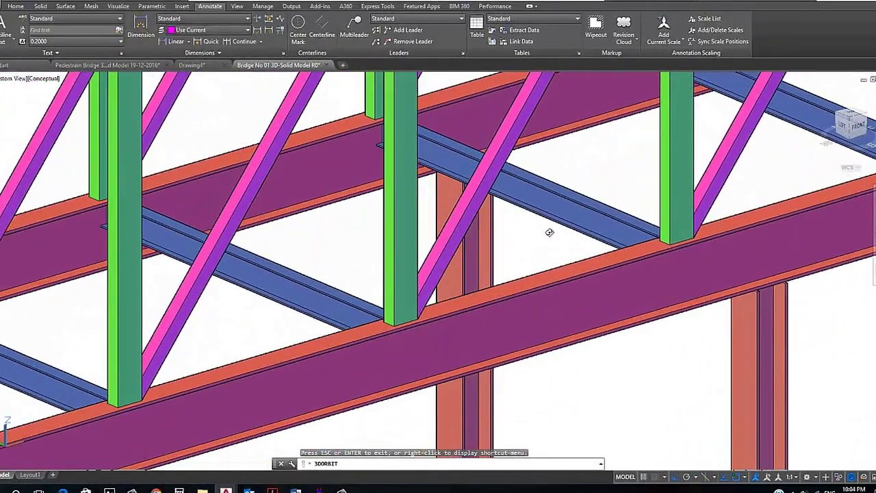
pyautogui.scroll(-3, 552, 222)
pyautogui.scroll(-3, 551, 223)
pyautogui.scroll(-2, 520, 254)
pyautogui.scroll(-2, 447, 293)
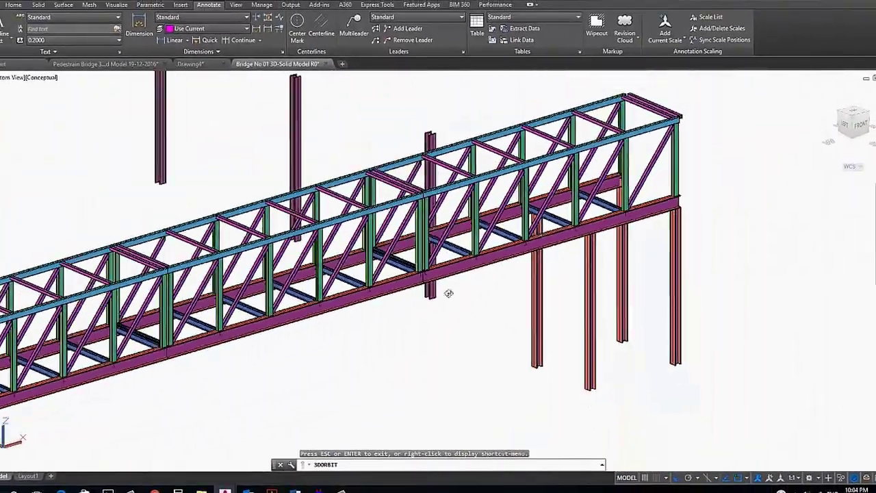
pyautogui.scroll(2, 583, 186)
pyautogui.scroll(-3, 583, 187)
pyautogui.scroll(-2, 467, 281)
pyautogui.moveTo(468, 281); pyautogui.dragTo(536, 211)
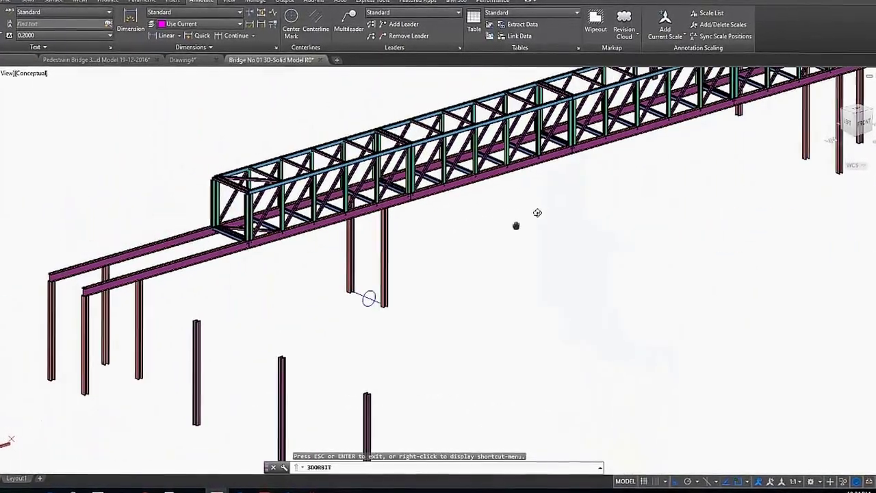
pyautogui.scroll(-1, 460, 256)
pyautogui.scroll(2, 430, 289)
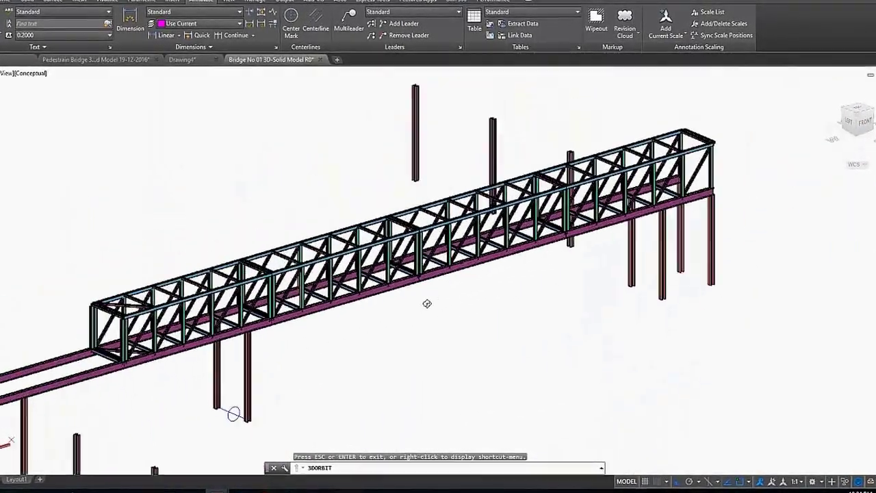
pyautogui.scroll(2, 426, 303)
pyautogui.scroll(2, 434, 303)
pyautogui.moveTo(444, 297)
pyautogui.mouseDown()
pyautogui.moveTo(620, 294)
pyautogui.moveTo(483, 321)
pyautogui.moveTo(489, 343)
pyautogui.moveTo(410, 315)
pyautogui.moveTo(351, 326)
pyautogui.moveTo(373, 332)
pyautogui.moveTo(428, 312)
pyautogui.mouseUp()
pyautogui.scroll(2, 429, 312)
# Exit 3D orbit and zoom in closely on the truss panels.
pyautogui.rightClick(424, 121)
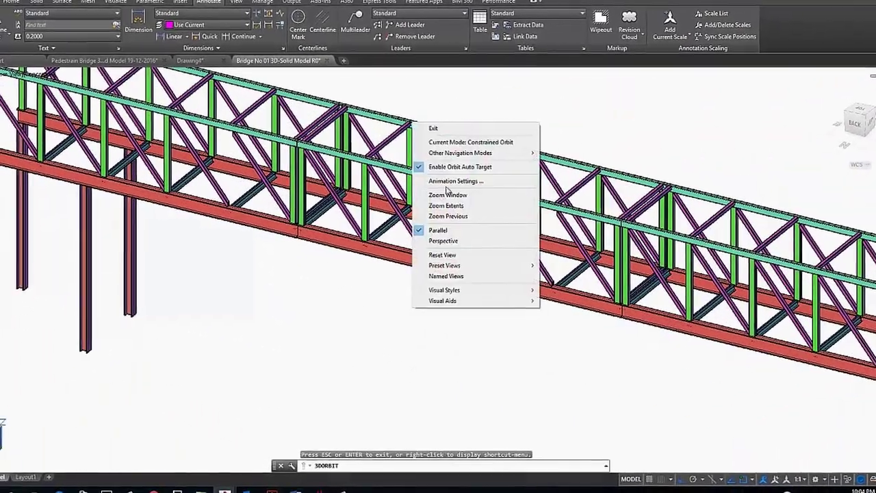
pyautogui.click(434, 126)
pyautogui.scroll(3, 437, 231)
pyautogui.scroll(2, 382, 224)
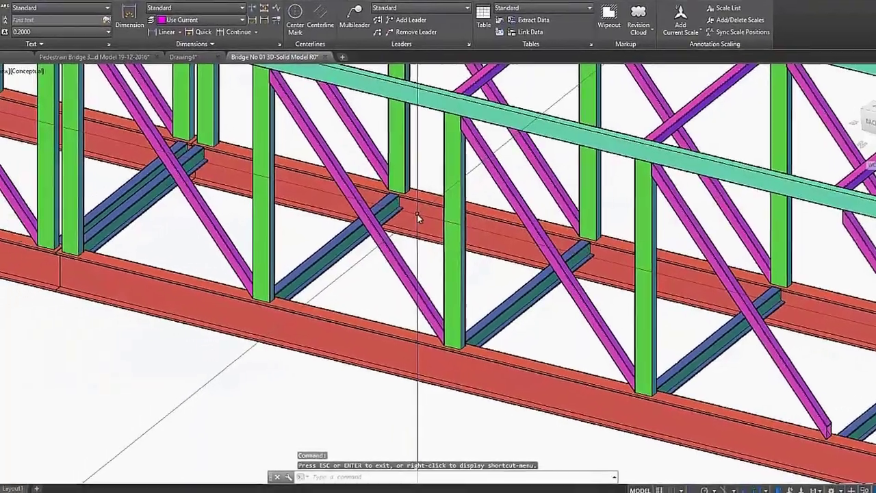
pyautogui.scroll(1, 416, 214)
pyautogui.scroll(-3, 365, 431)
pyautogui.scroll(-1, 366, 431)
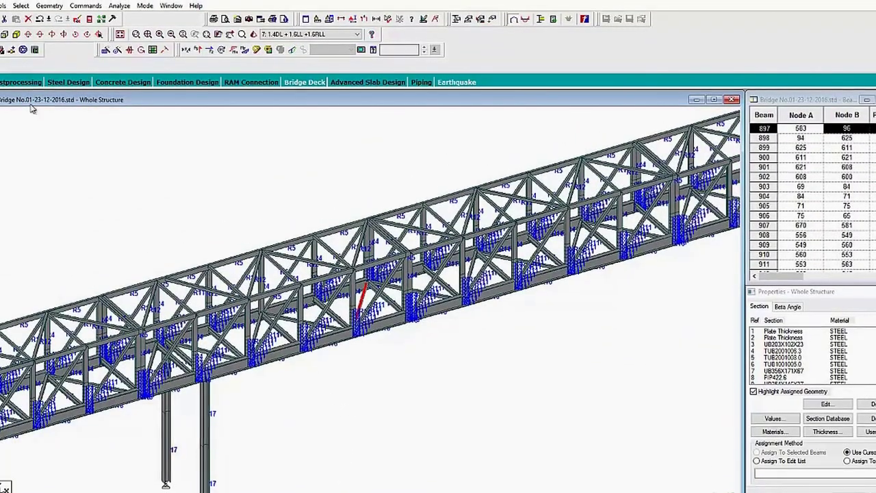
pyautogui.click(89, 18)
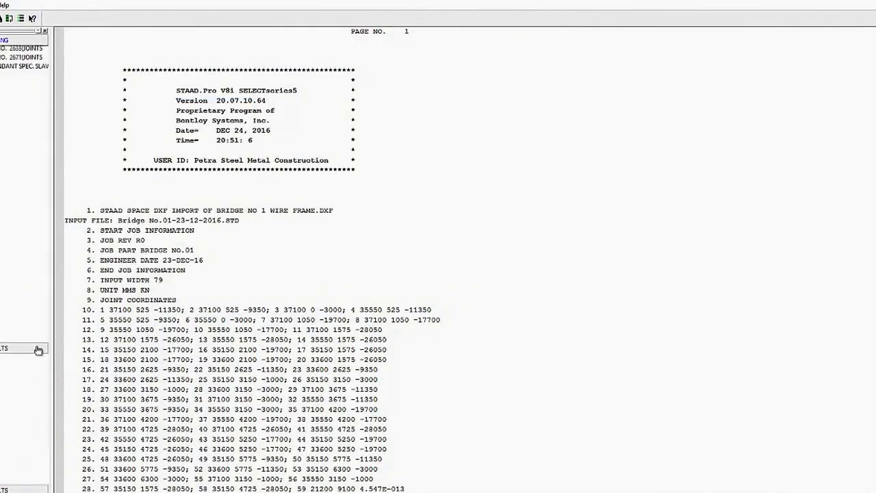
pyautogui.hotkey('ctrl', 'End')
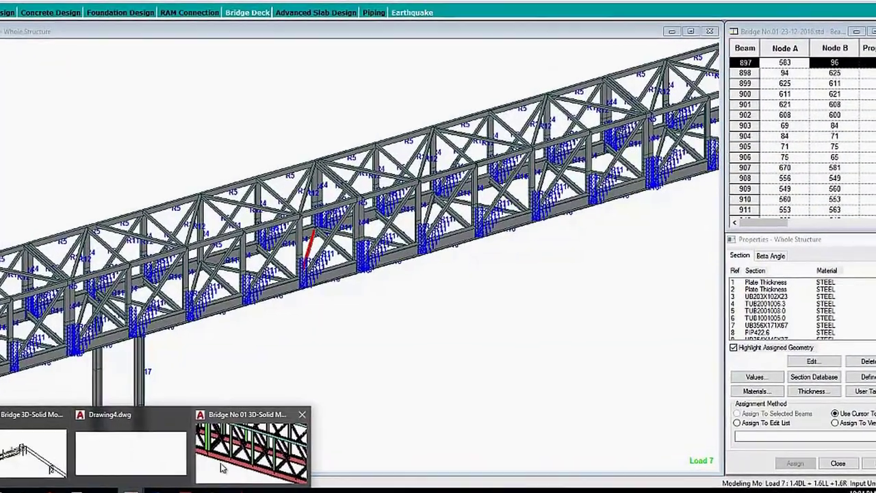
pyautogui.click(269, 452)
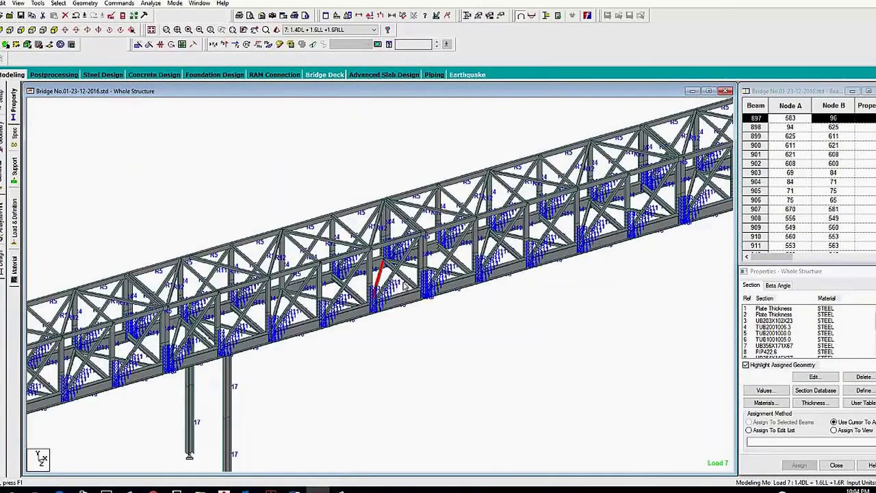
pyautogui.doubleClick(404, 288)
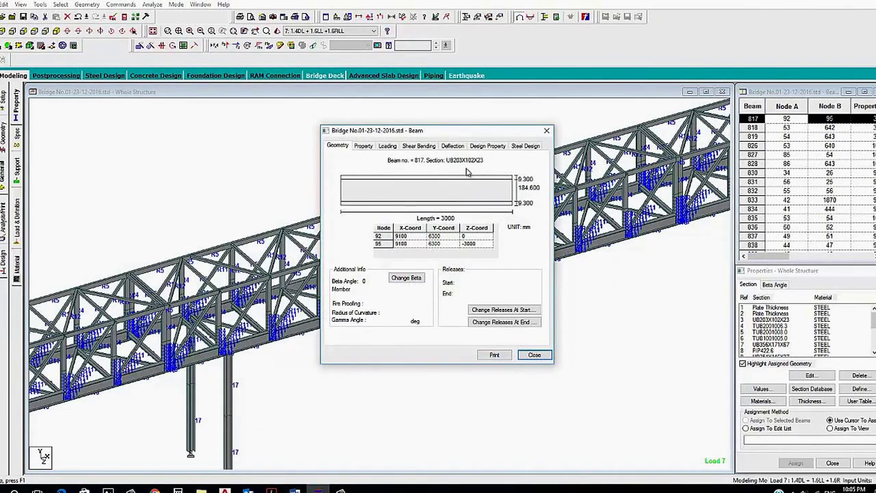
pyautogui.click(534, 356)
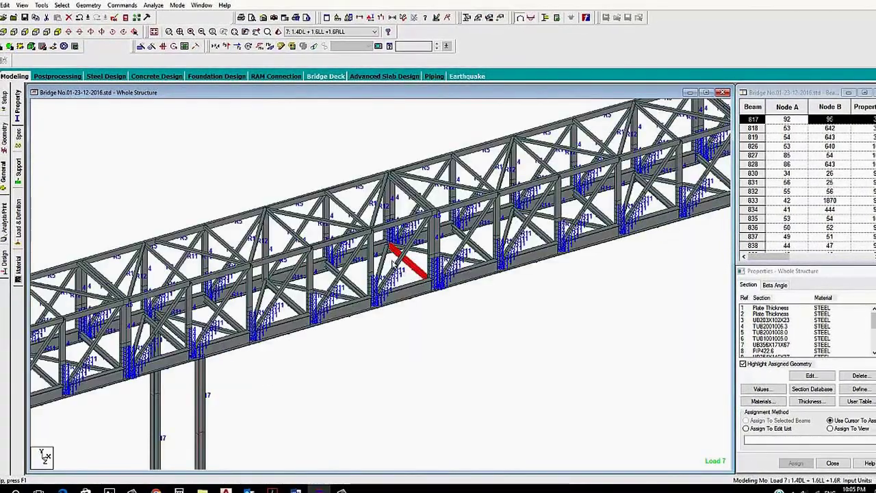
pyautogui.doubleClick(383, 266)
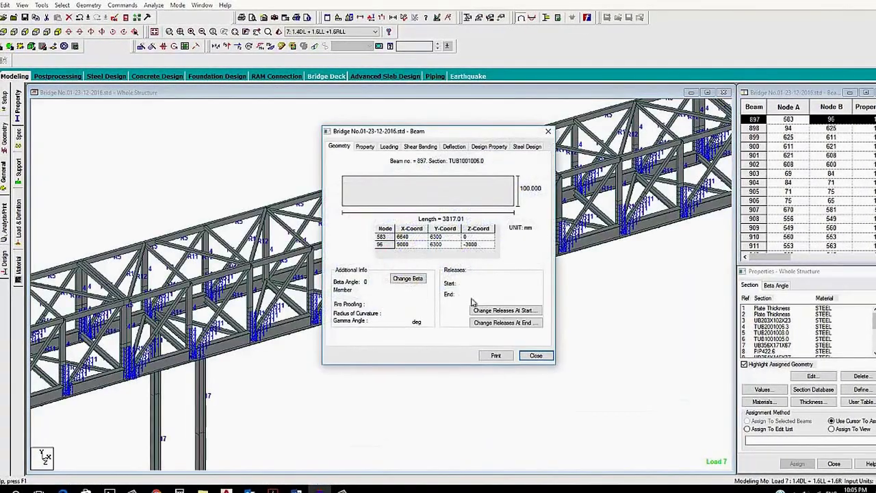
pyautogui.click(542, 357)
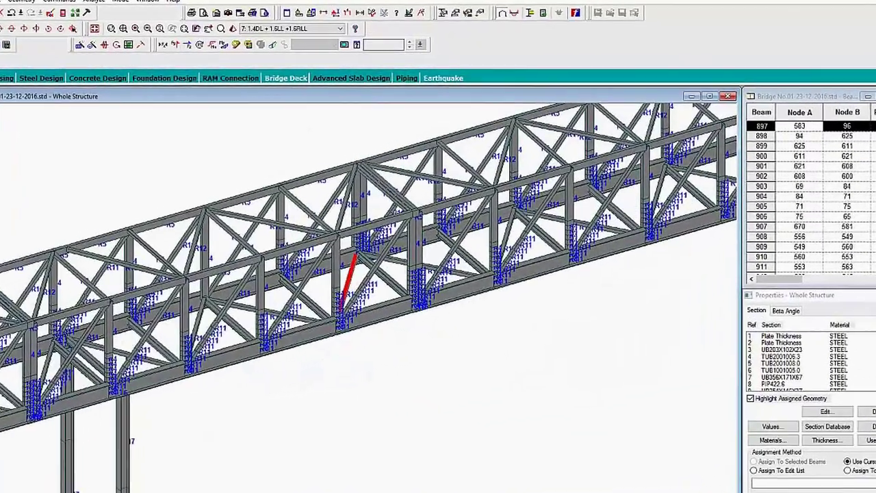
pyautogui.scroll(-2, 411, 404)
pyautogui.scroll(-5, 342, 322)
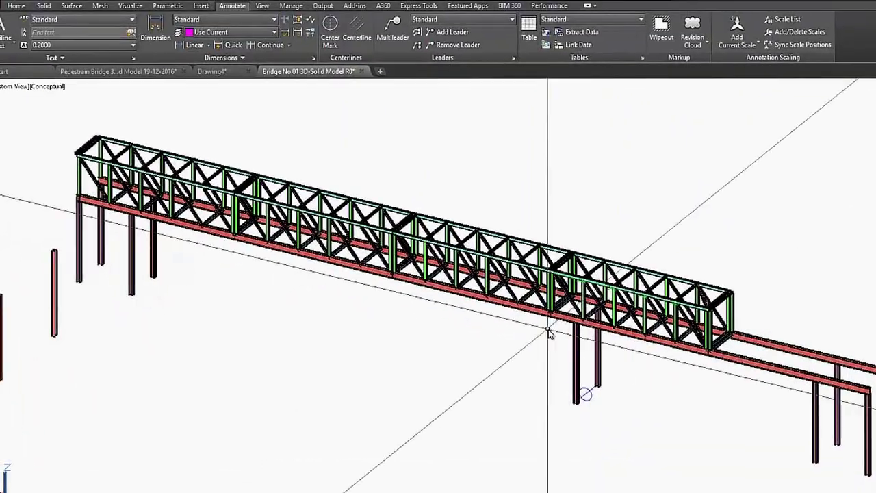
pyautogui.scroll(-2, 543, 329)
pyautogui.scroll(6, 506, 320)
pyautogui.scroll(1, 479, 315)
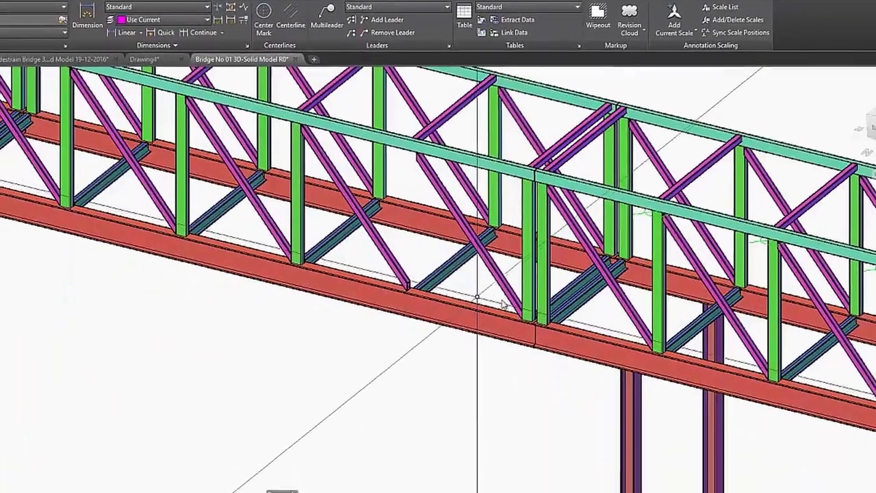
pyautogui.scroll(-2, 479, 301)
pyautogui.scroll(-2, 417, 248)
pyautogui.scroll(-2, 552, 328)
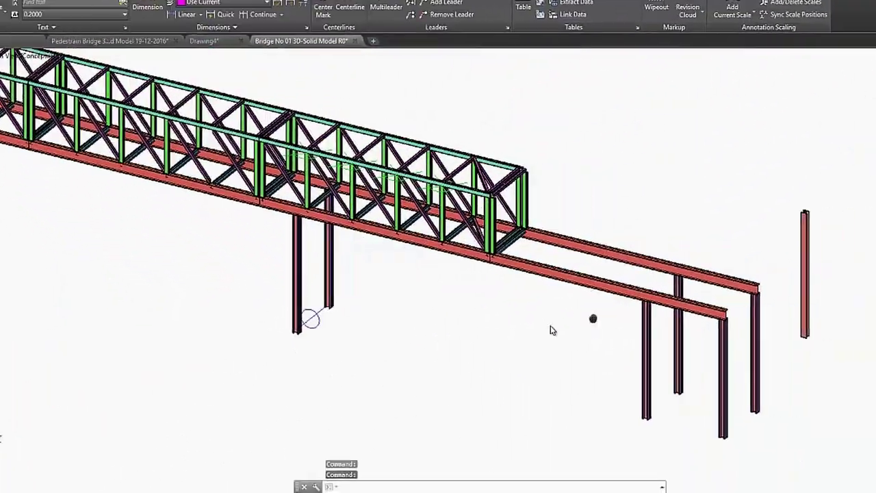
pyautogui.scroll(4, 410, 273)
pyautogui.scroll(2, 469, 225)
pyautogui.scroll(-1, 474, 256)
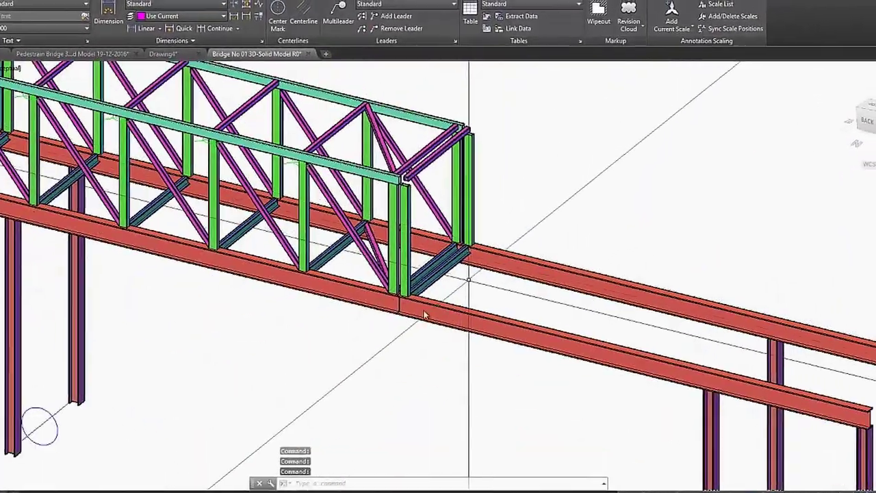
pyautogui.scroll(5, 352, 205)
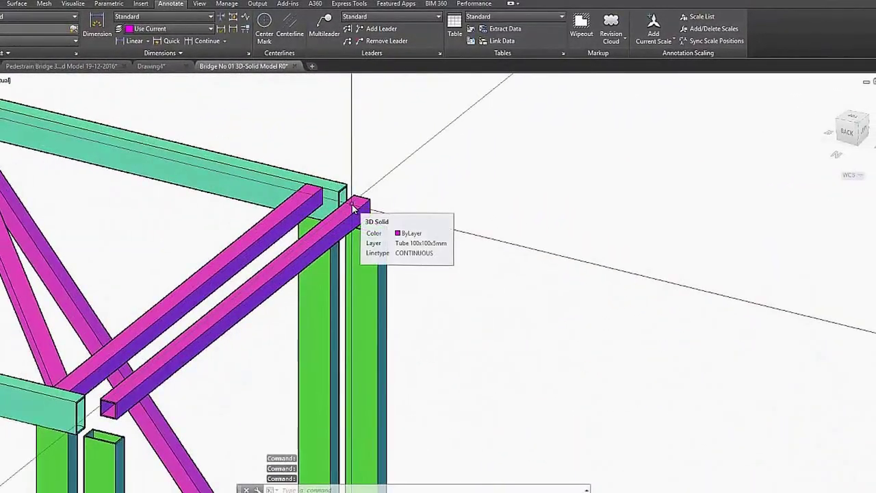
pyautogui.scroll(-1, 353, 206)
pyautogui.scroll(-4, 352, 198)
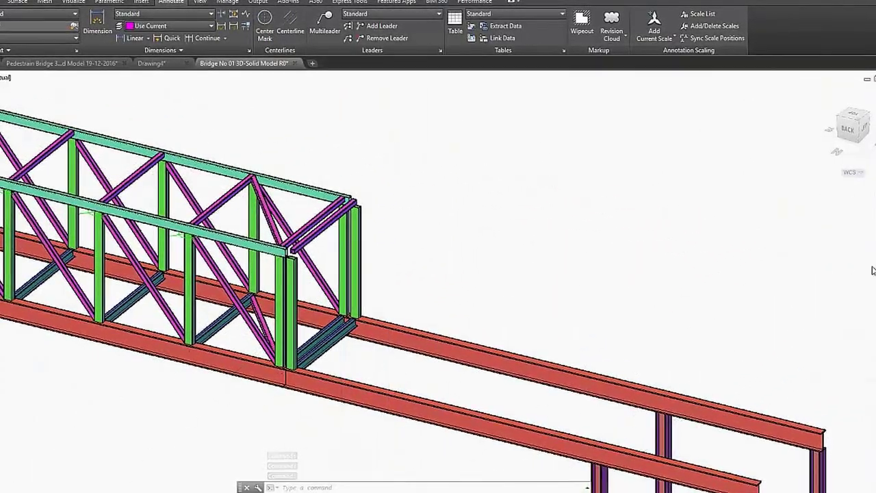
pyautogui.moveTo(872, 271)
pyautogui.keyDown('shift'); pyautogui.mouseDown(button='middle')
pyautogui.moveTo(498, 336)
pyautogui.moveTo(408, 269)
pyautogui.mouseUp(button='middle'); pyautogui.keyUp('shift')
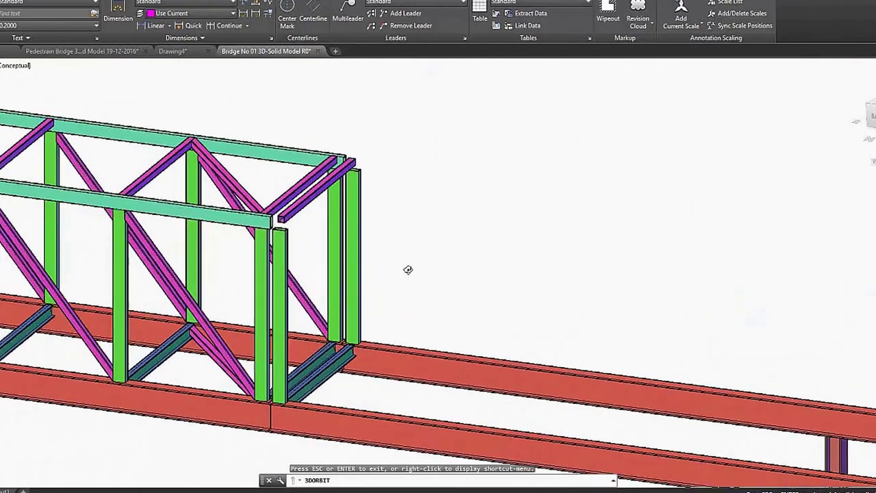
pyautogui.scroll(-2, 408, 269)
pyautogui.scroll(-2, 434, 245)
pyautogui.scroll(-2, 428, 244)
pyautogui.scroll(-2, 432, 248)
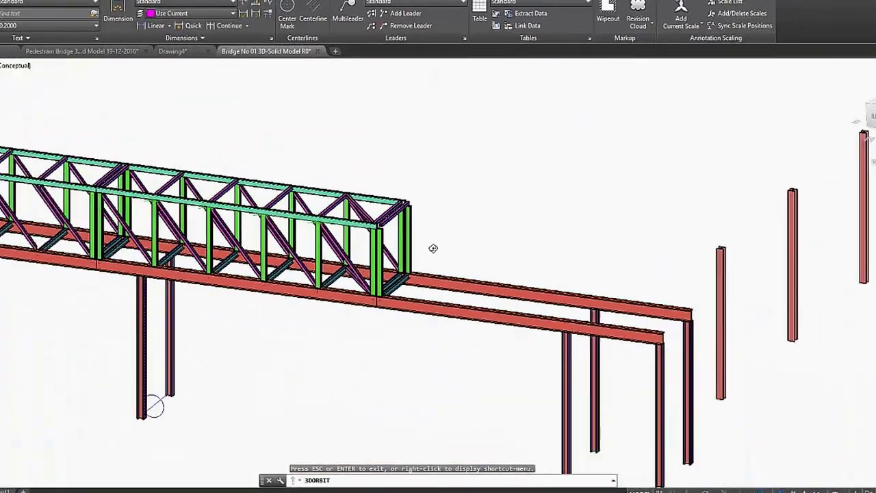
pyautogui.moveTo(273, 302)
pyautogui.keyDown('shift'); pyautogui.mouseDown(button='middle')
pyautogui.moveTo(622, 326)
pyautogui.moveTo(346, 307)
pyautogui.moveTo(613, 353)
pyautogui.mouseUp(button='middle'); pyautogui.keyUp('shift')
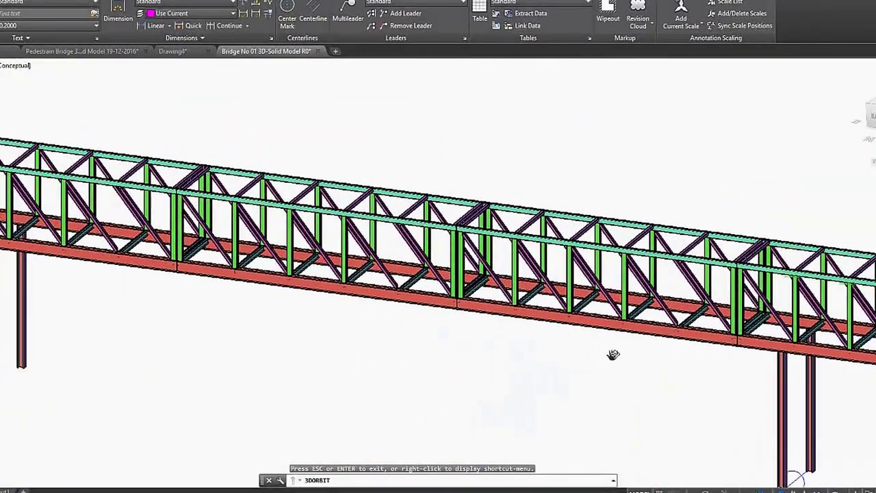
pyautogui.moveTo(257, 312)
pyautogui.keyDown('shift'); pyautogui.mouseDown(button='middle')
pyautogui.moveTo(565, 367)
pyautogui.moveTo(485, 323)
pyautogui.moveTo(162, 238)
pyautogui.mouseUp(button='middle'); pyautogui.keyUp('shift')
pyautogui.rightClick(162, 238)
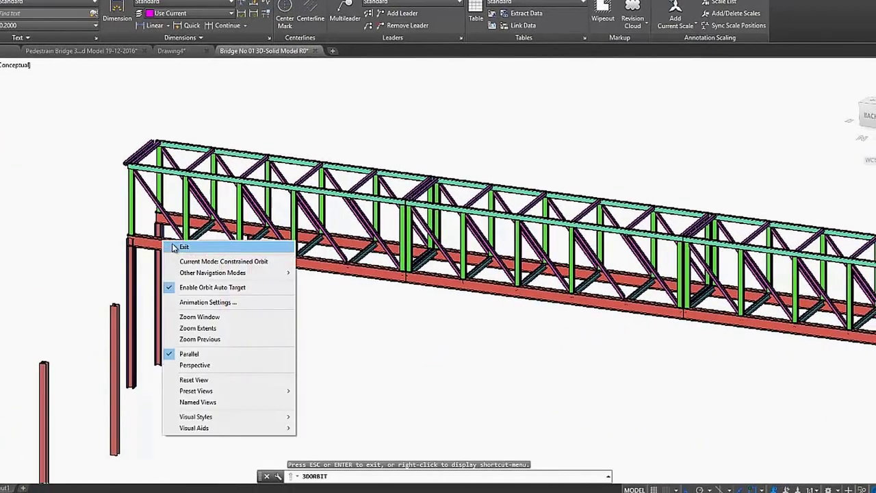
pyautogui.click(176, 247)
pyautogui.scroll(5, 199, 342)
pyautogui.scroll(4, 244, 401)
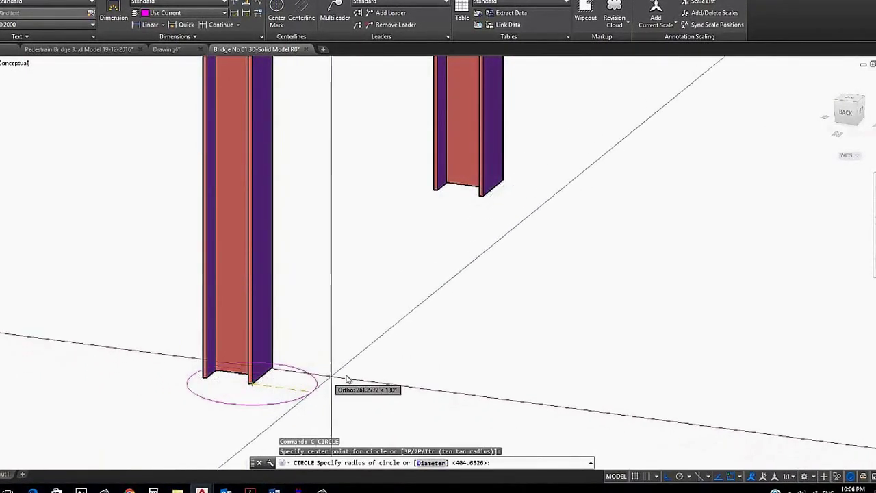
pyautogui.click(472, 370)
pyautogui.write('m')
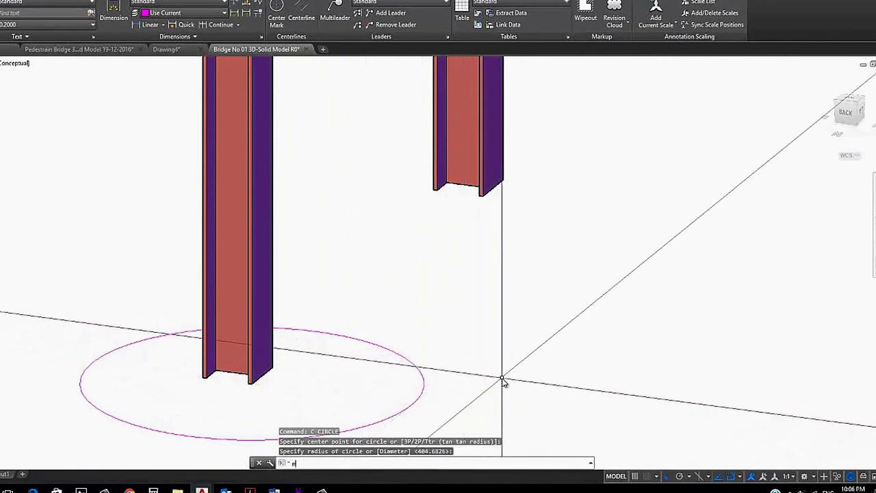
pyautogui.press('Return')
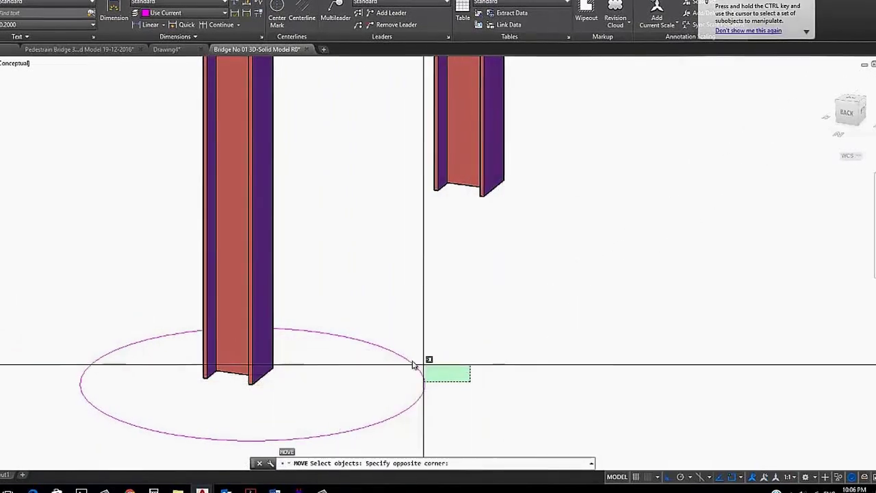
pyautogui.press('Return')
pyautogui.click(428, 368)
pyautogui.scroll(-5, 438, 383)
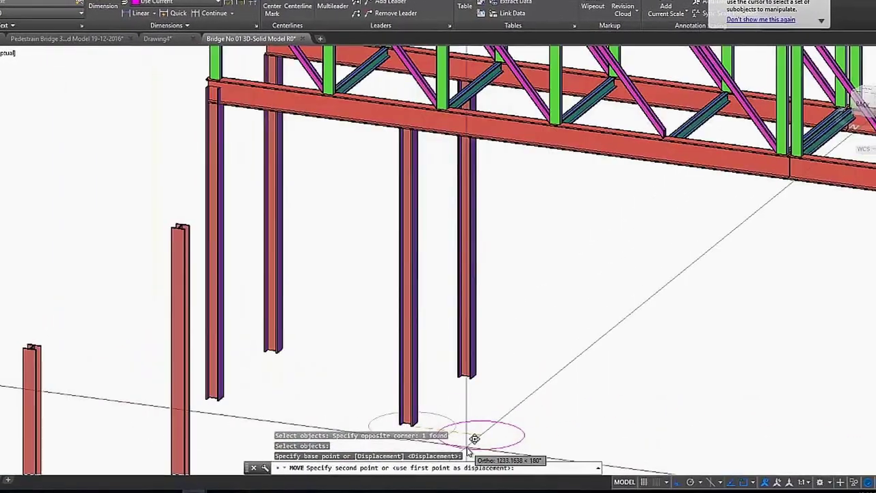
pyautogui.scroll(-2, 467, 421)
pyautogui.scroll(3, 451, 366)
pyautogui.scroll(3, 538, 322)
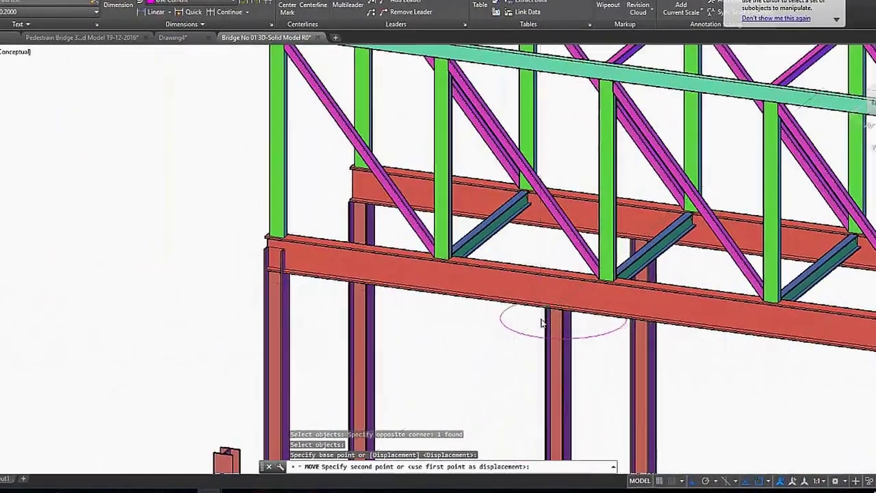
pyautogui.scroll(2, 548, 312)
pyautogui.scroll(-1, 568, 312)
pyautogui.scroll(-1, 541, 348)
pyautogui.scroll(-3, 434, 346)
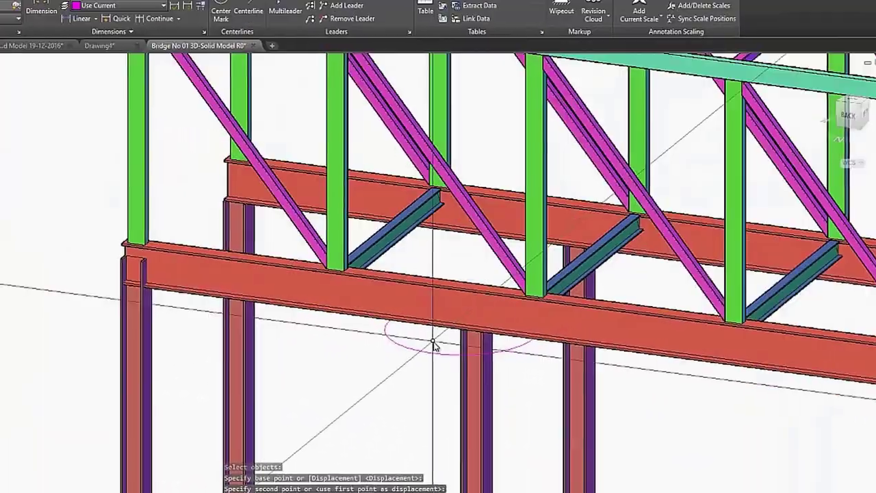
pyautogui.write('SLICE')
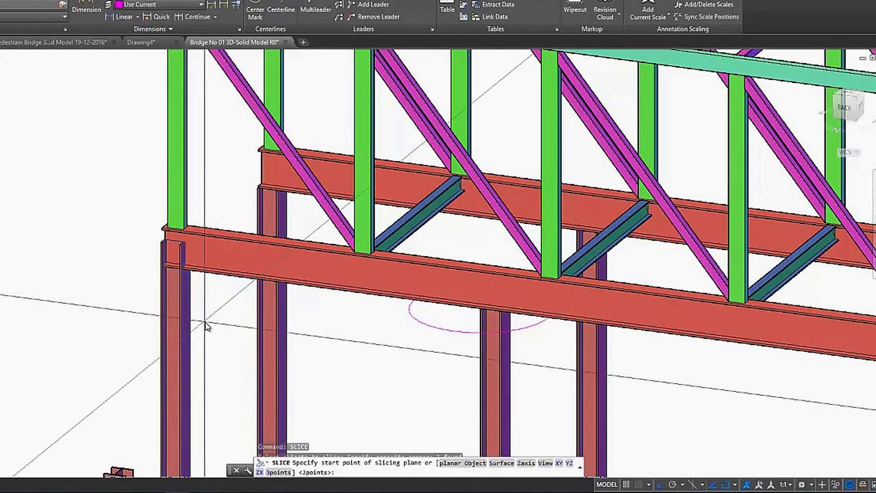
pyautogui.write('o')
pyautogui.press('Return')
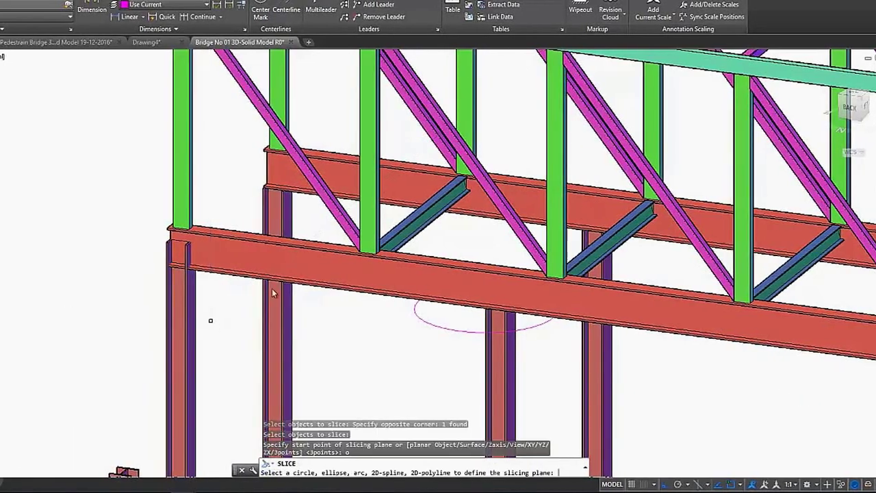
pyautogui.click(452, 331)
pyautogui.scroll(-5, 436, 325)
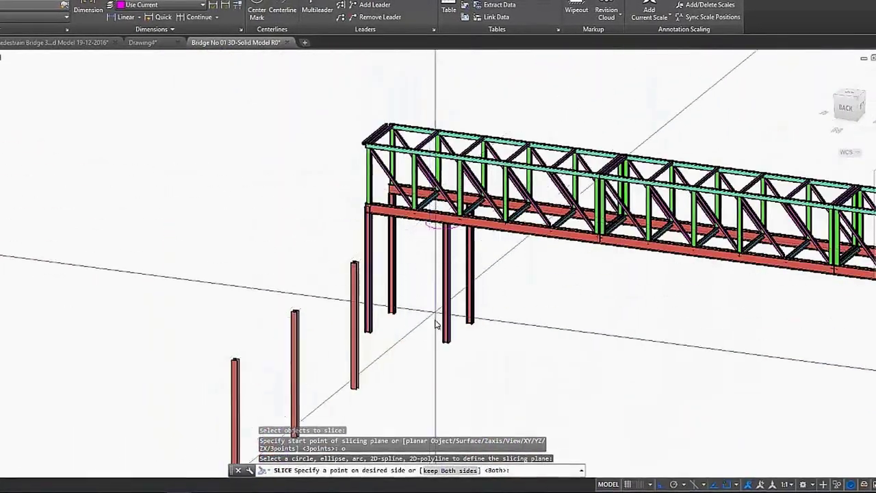
pyautogui.scroll(5, 390, 317)
pyautogui.press('Return')
pyautogui.scroll(-3, 404, 325)
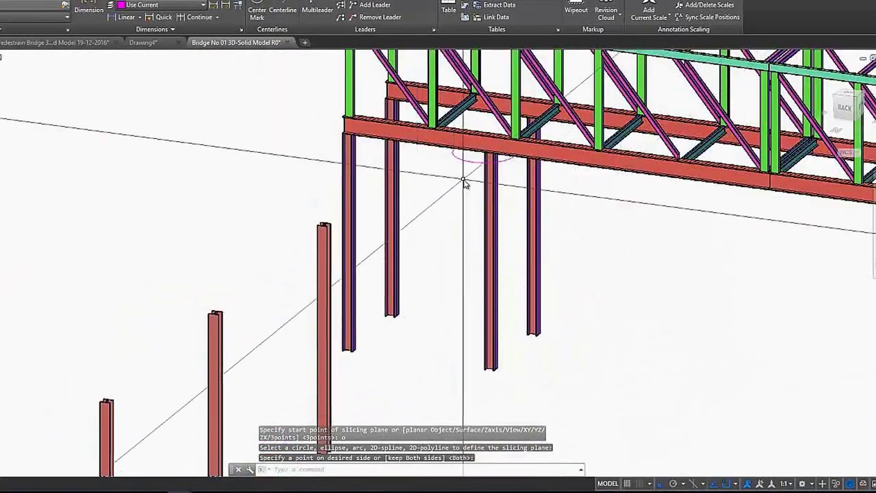
pyautogui.scroll(3, 465, 180)
pyautogui.click(470, 162)
pyautogui.click(462, 143)
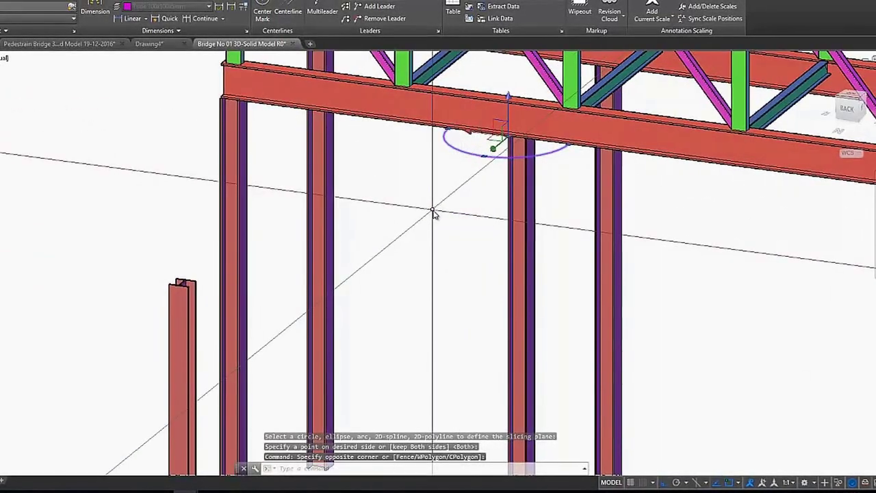
pyautogui.write('e')
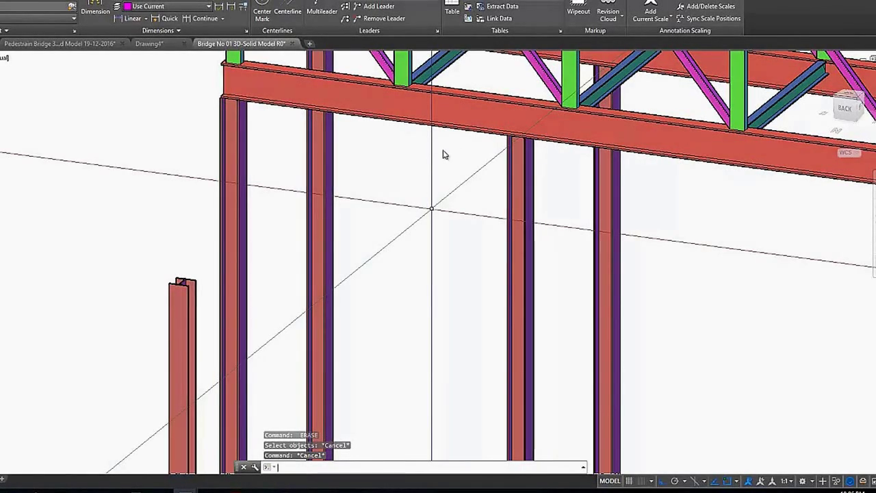
pyautogui.scroll(-3, 332, 187)
pyautogui.scroll(-1, 333, 186)
pyautogui.scroll(-2, 291, 194)
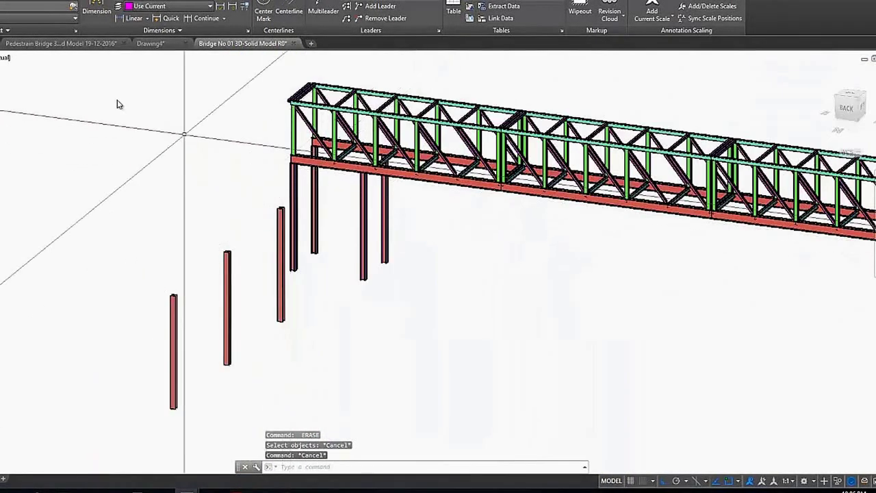
# Save the drawing and zoom in on the end truss span.
pyautogui.hotkey('ctrl', 's')
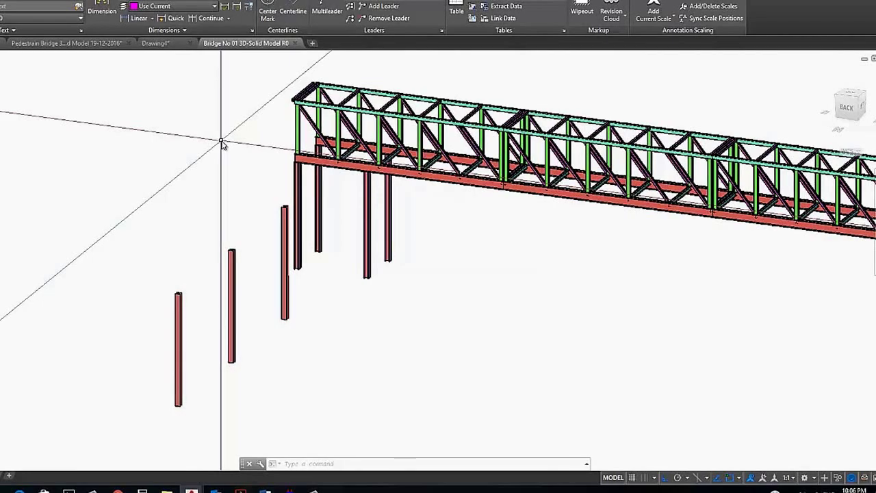
pyautogui.scroll(5, 325, 199)
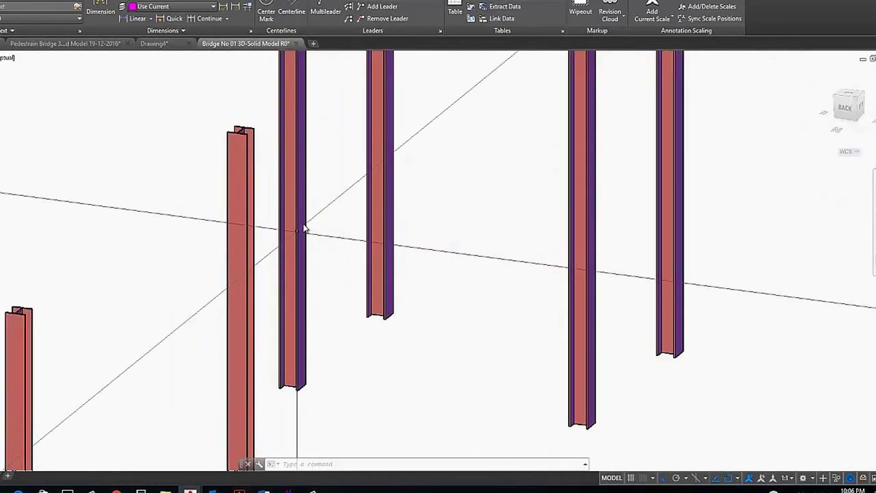
pyautogui.scroll(-6, 345, 201)
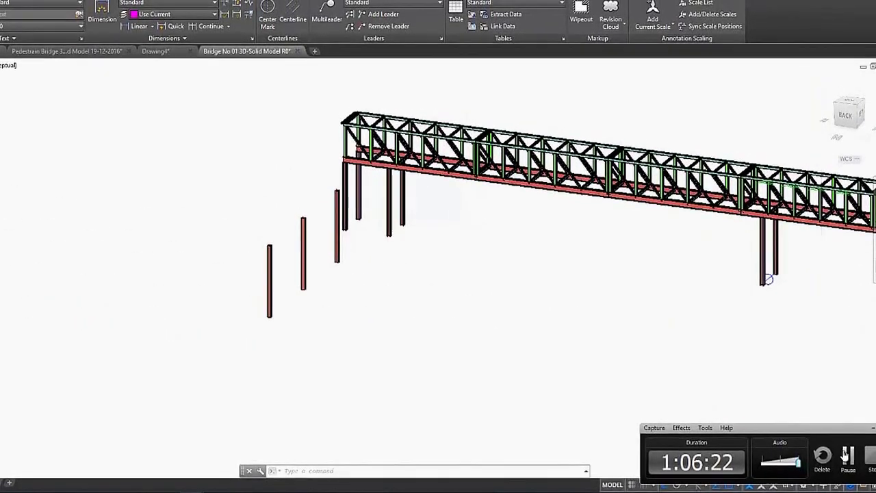
pyautogui.scroll(4, 521, 347)
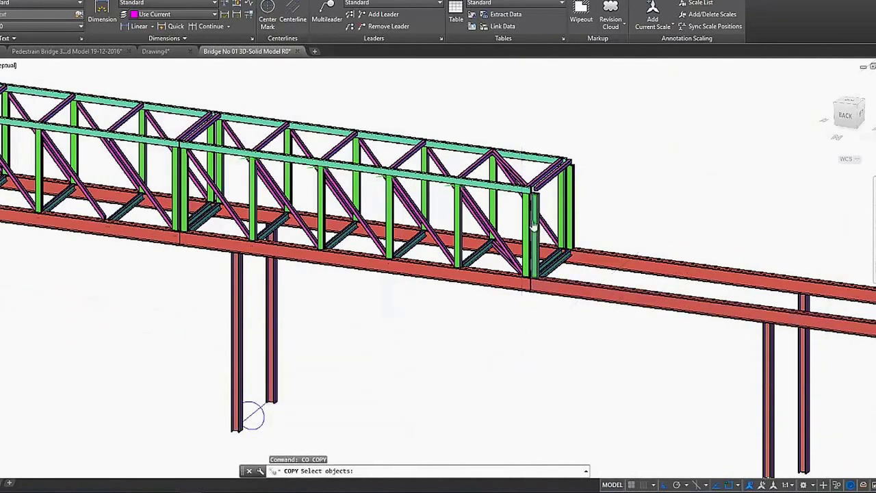
pyautogui.scroll(4, 533, 226)
pyautogui.scroll(-5, 537, 209)
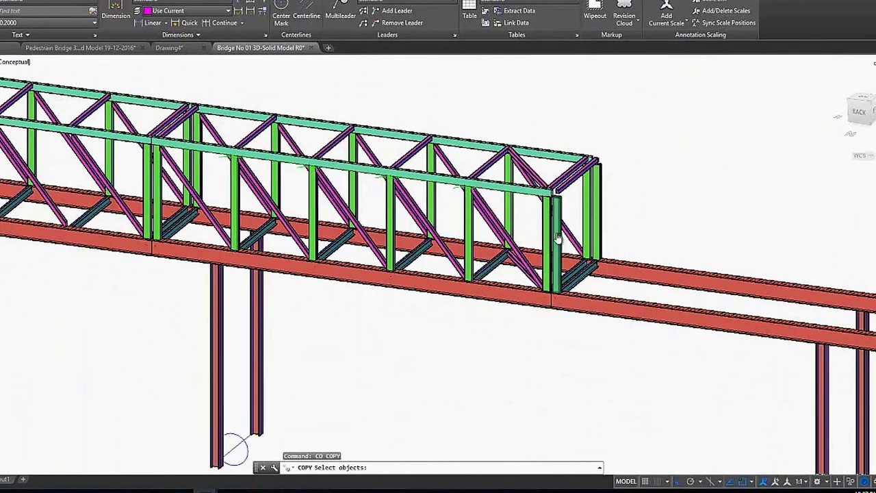
pyautogui.scroll(4, 547, 209)
pyautogui.scroll(1, 575, 215)
# Select the end post, top diagonal brace and further members of the end truss span.
pyautogui.click(583, 206)
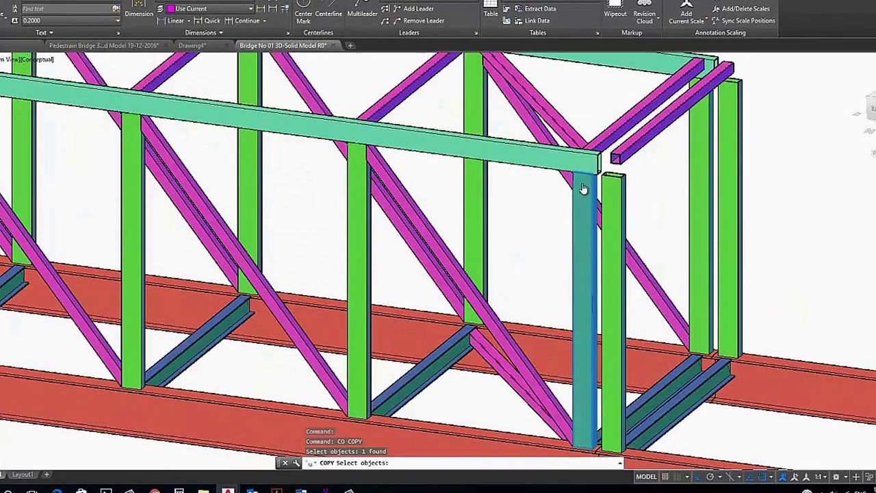
pyautogui.click(583, 142)
pyautogui.scroll(-2, 571, 132)
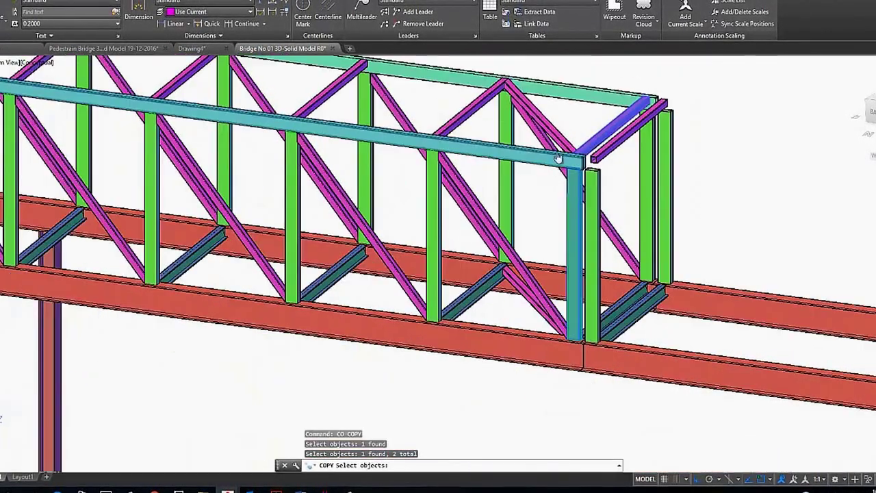
pyautogui.moveTo(582, 195)
pyautogui.keyDown('shift'); pyautogui.mouseDown(button='middle')
pyautogui.moveTo(638, 248)
pyautogui.moveTo(551, 174)
pyautogui.mouseUp(button='middle'); pyautogui.keyUp('shift')
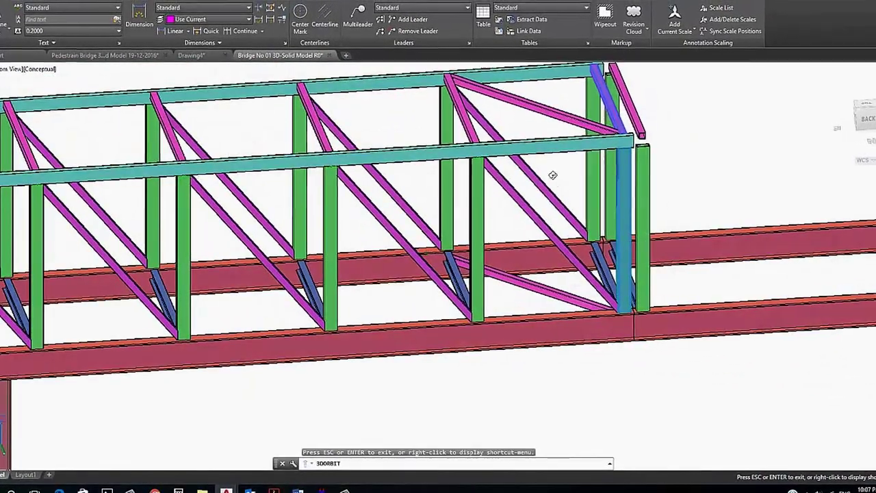
pyautogui.rightClick(553, 175)
pyautogui.click(555, 181)
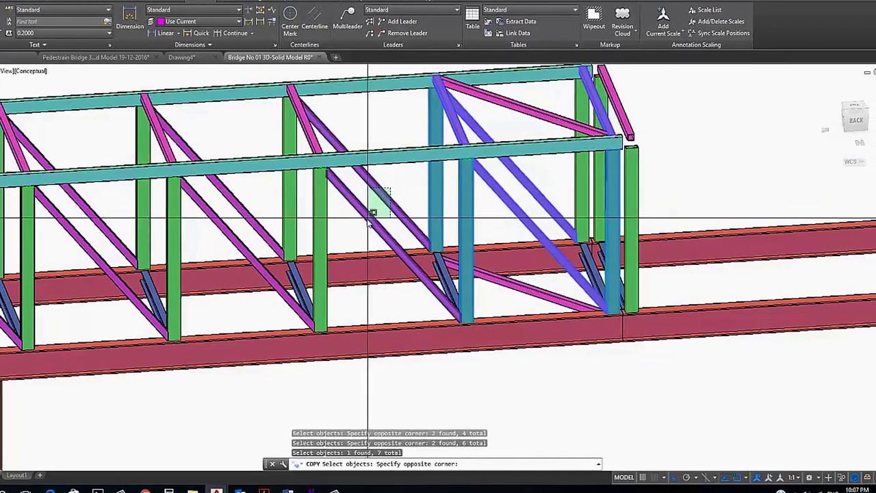
pyautogui.click(281, 190)
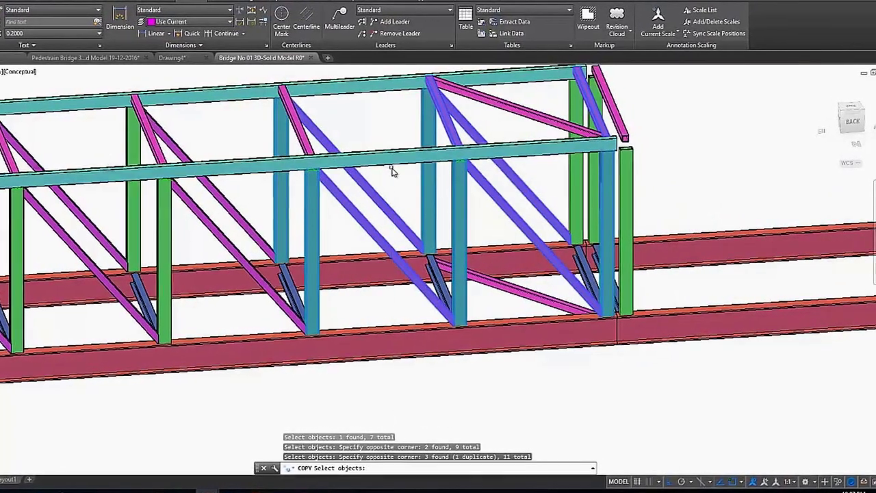
pyautogui.scroll(-5, 303, 376)
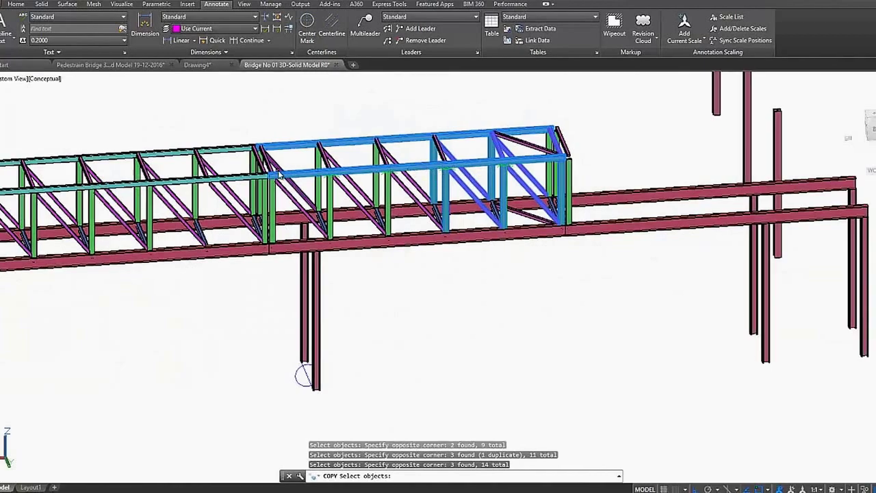
pyautogui.scroll(5, 303, 376)
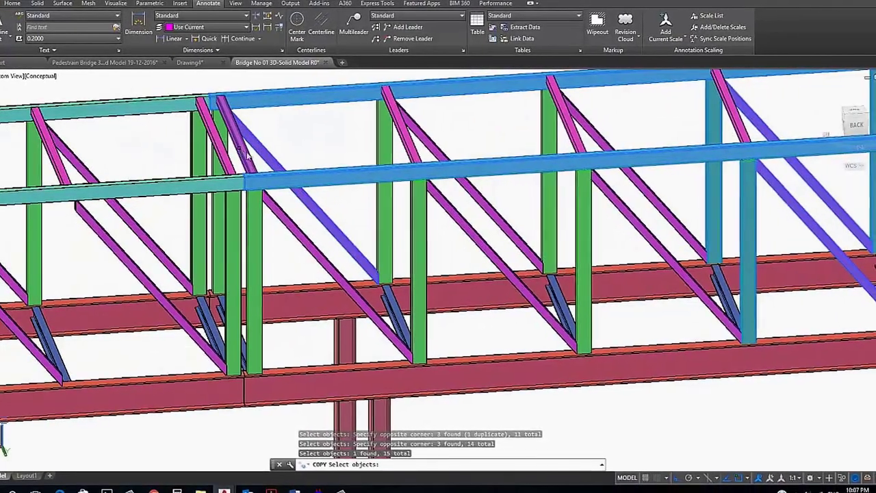
pyautogui.click(286, 191)
pyautogui.click(286, 217)
pyautogui.scroll(-2, 295, 191)
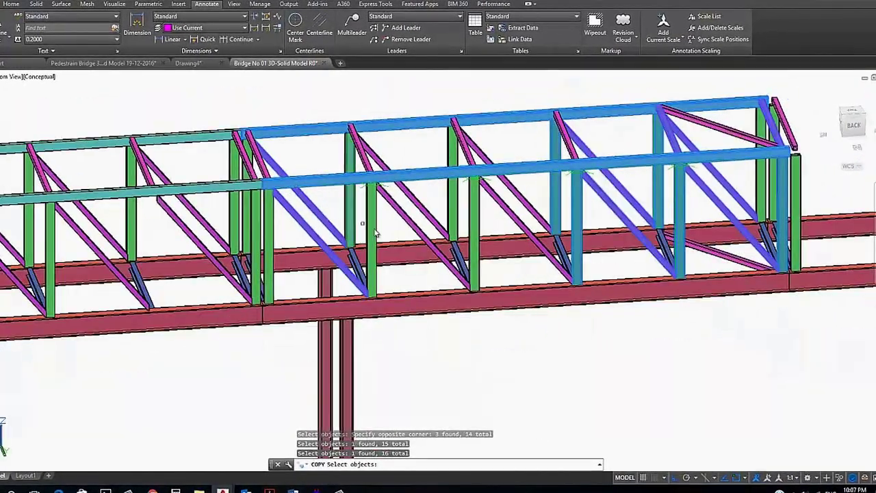
pyautogui.click(363, 273)
pyautogui.scroll(2, 362, 273)
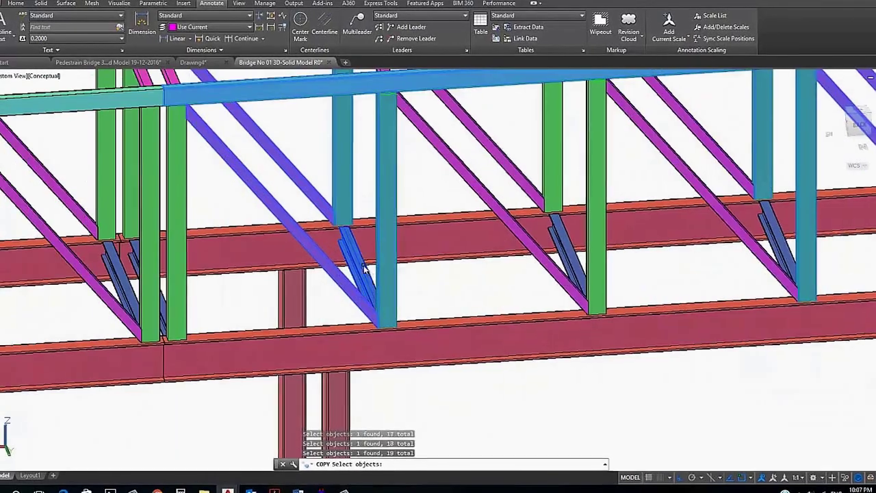
pyautogui.click(514, 199)
pyautogui.click(513, 183)
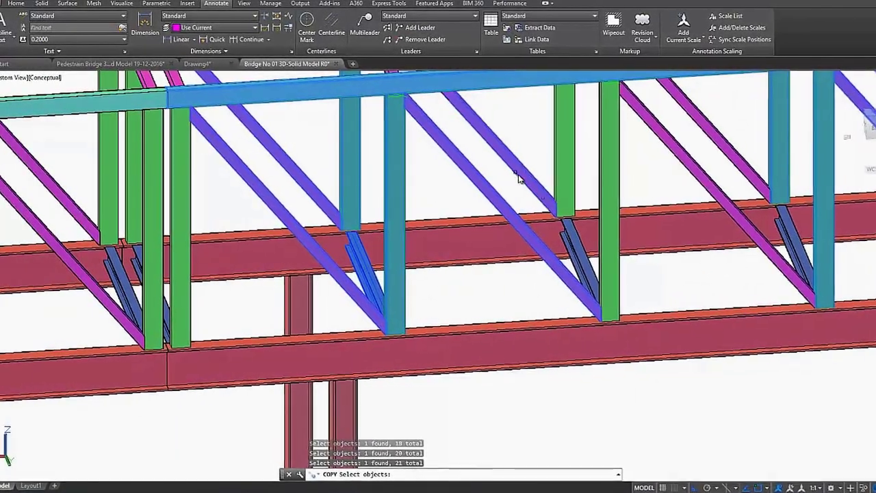
pyautogui.click(518, 176)
pyautogui.scroll(-1, 518, 176)
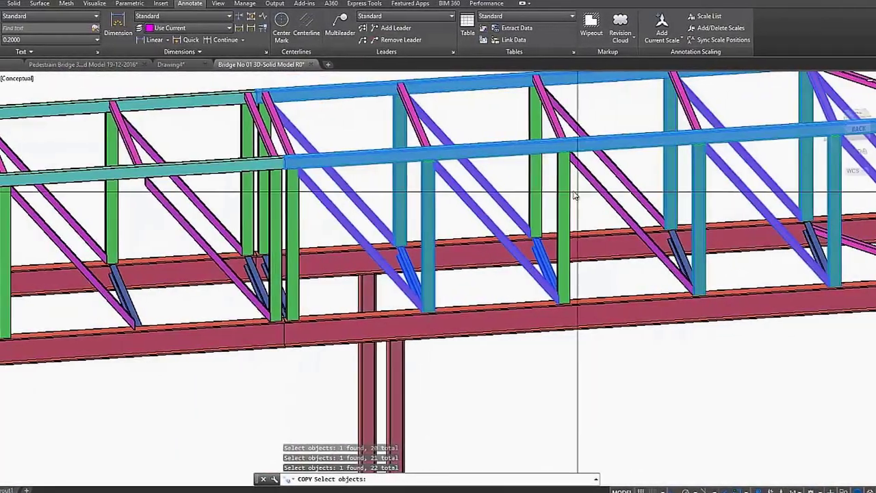
pyautogui.click(568, 185)
# Window-select the remaining span members to complete the 32-member copy set.
pyautogui.click(619, 177)
pyautogui.click(609, 180)
pyautogui.scroll(-1, 620, 185)
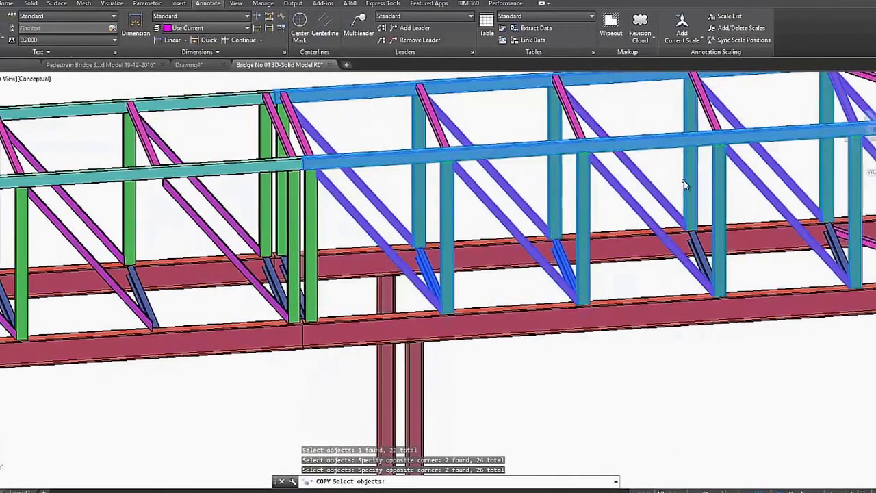
pyautogui.click(683, 180)
pyautogui.click(674, 171)
pyautogui.click(757, 328)
pyautogui.scroll(-2, 582, 282)
pyautogui.scroll(5, 582, 283)
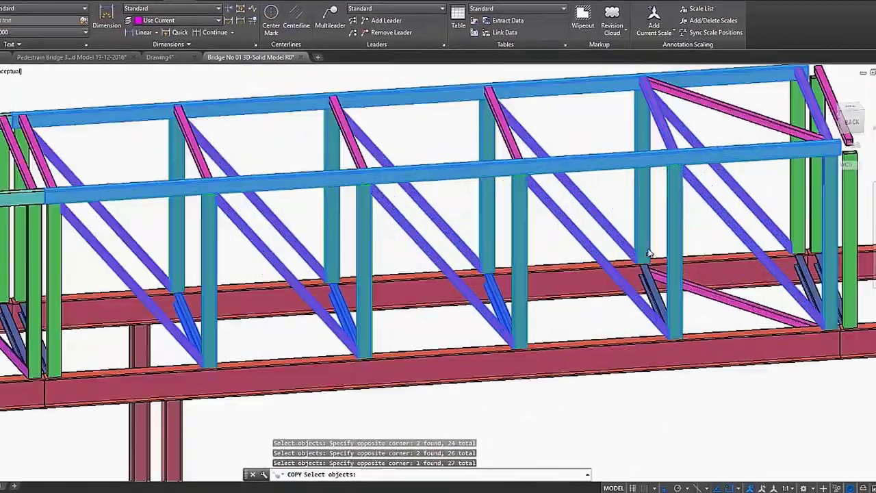
pyautogui.scroll(-4, 697, 366)
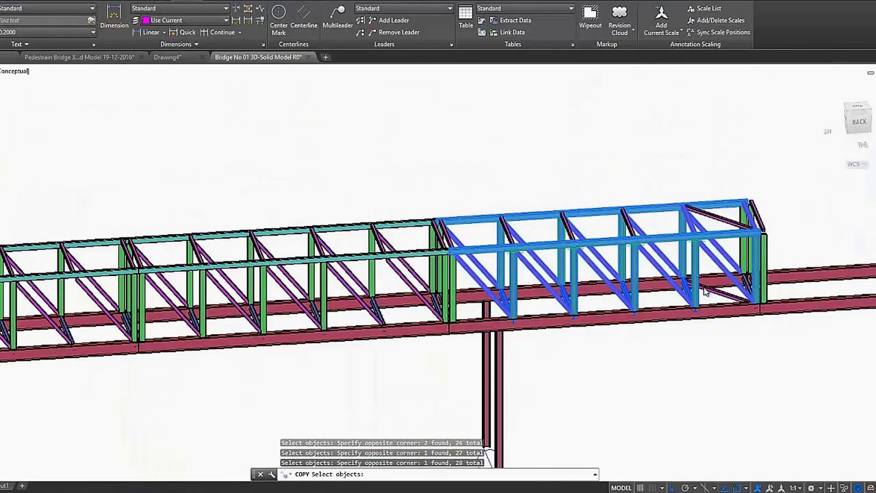
pyautogui.scroll(2, 653, 258)
pyautogui.scroll(-2, 479, 195)
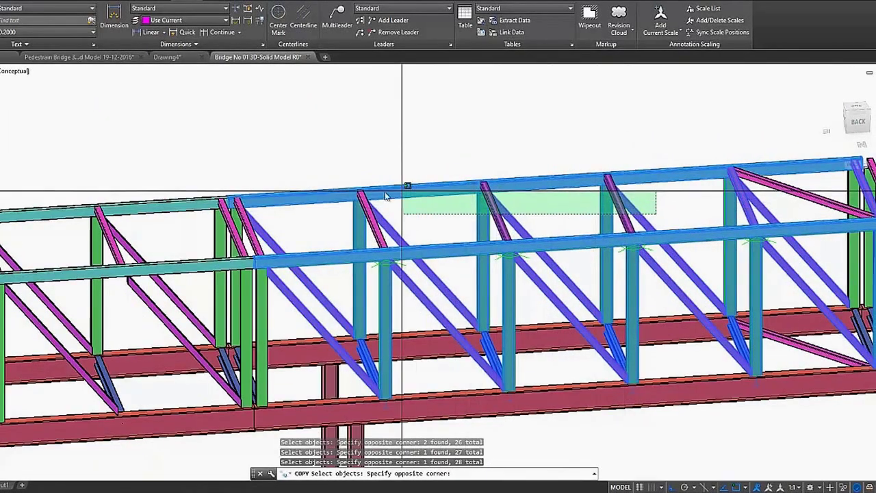
pyautogui.click(363, 187)
pyautogui.scroll(-2, 611, 190)
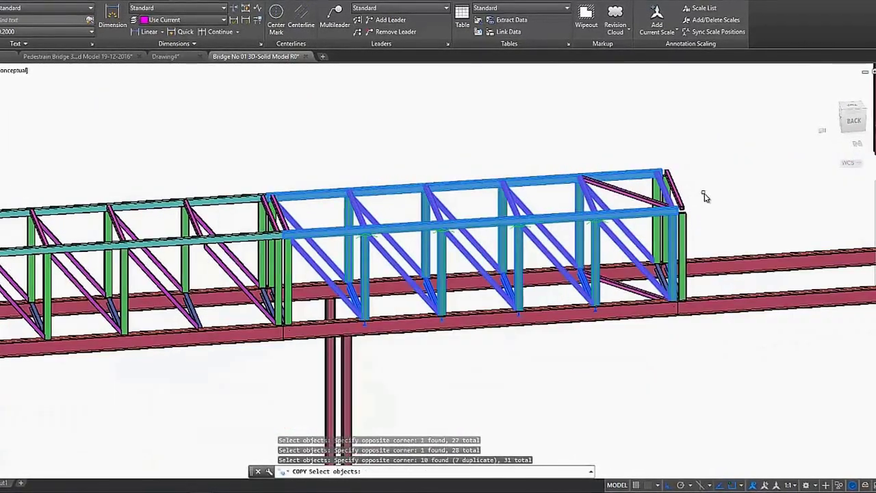
pyautogui.scroll(3, 680, 197)
pyautogui.click(547, 200)
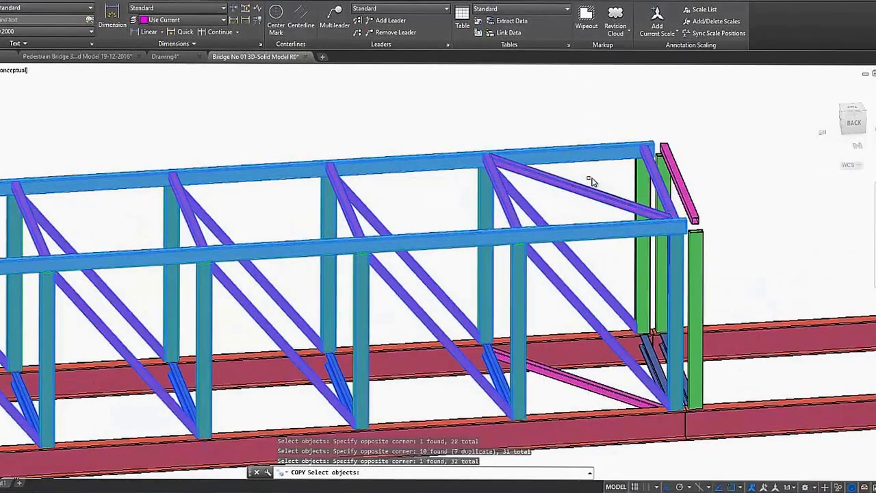
pyautogui.scroll(-4, 590, 180)
pyautogui.scroll(4, 318, 288)
pyautogui.scroll(3, 318, 287)
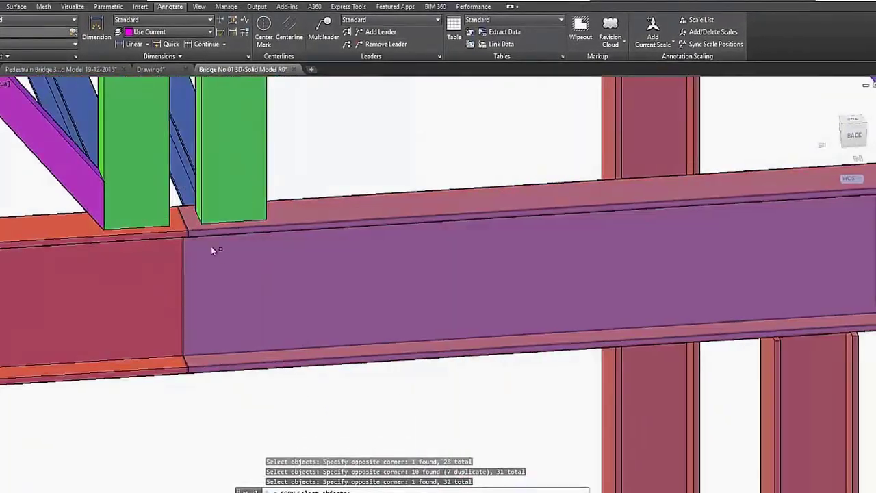
# Use the deck beam corner as base point and place the copy further along the deck.
pyautogui.click(190, 233)
pyautogui.scroll(-3, 189, 233)
pyautogui.scroll(-2, 205, 240)
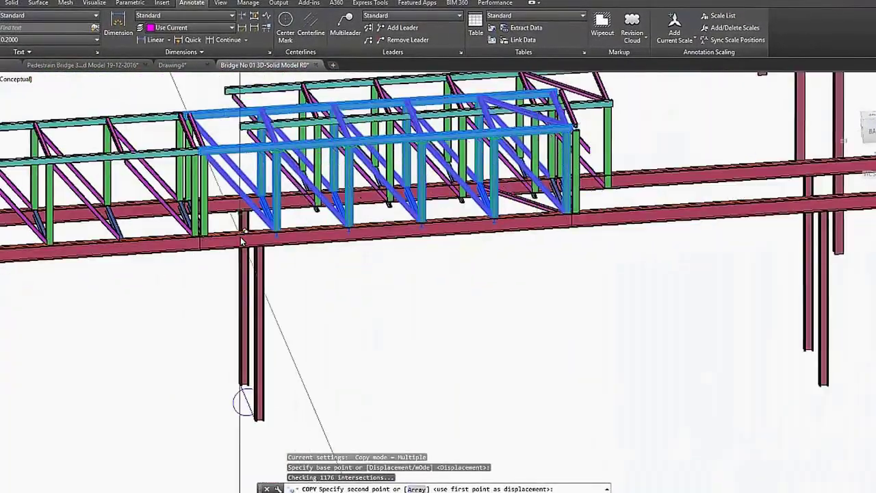
pyautogui.scroll(3, 593, 228)
pyautogui.scroll(3, 567, 236)
pyautogui.scroll(2, 540, 239)
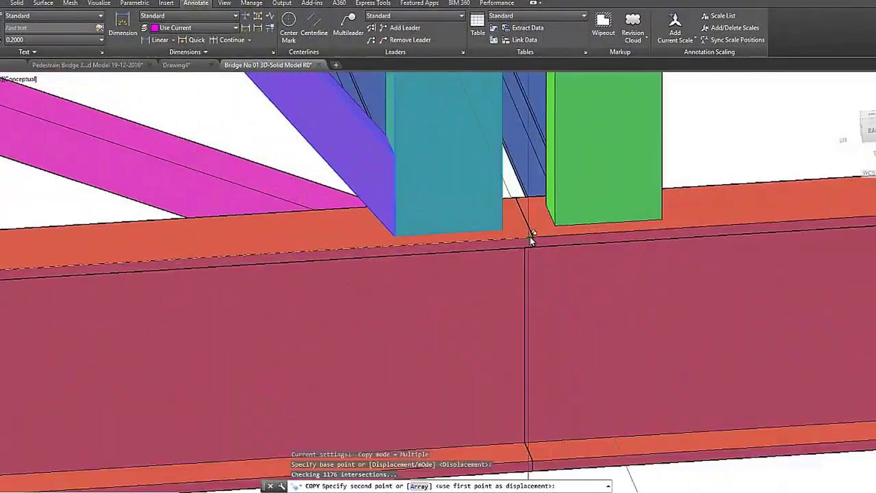
pyautogui.scroll(-4, 538, 241)
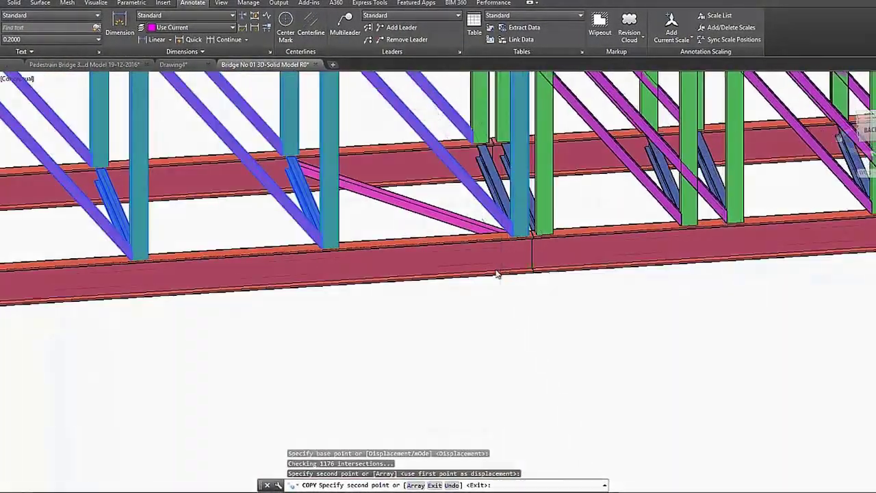
pyautogui.scroll(-3, 497, 274)
# End the copy and orbit around the lengthened bridge before leaving orbit mode.
pyautogui.press('Escape')
pyautogui.scroll(-2, 504, 278)
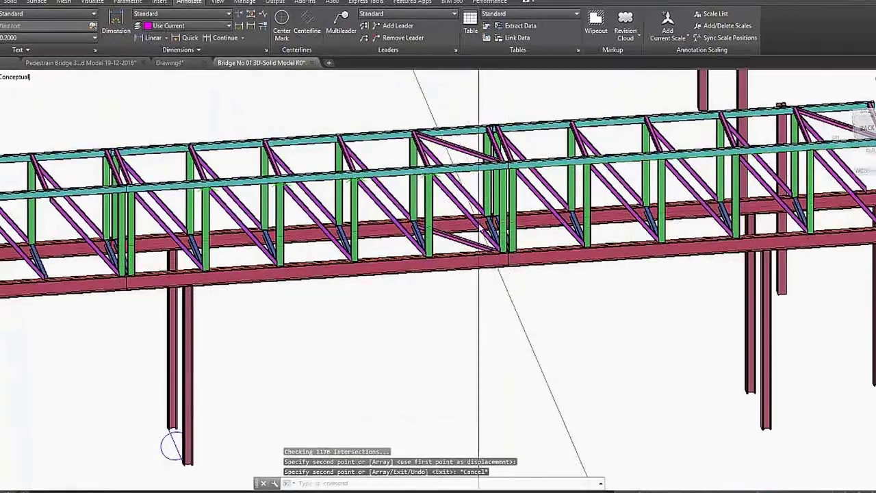
pyautogui.scroll(-3, 504, 278)
pyautogui.keyDown('shift'); pyautogui.moveTo(302, 366); pyautogui.dragTo(346, 410, button='middle'); pyautogui.keyUp('shift')
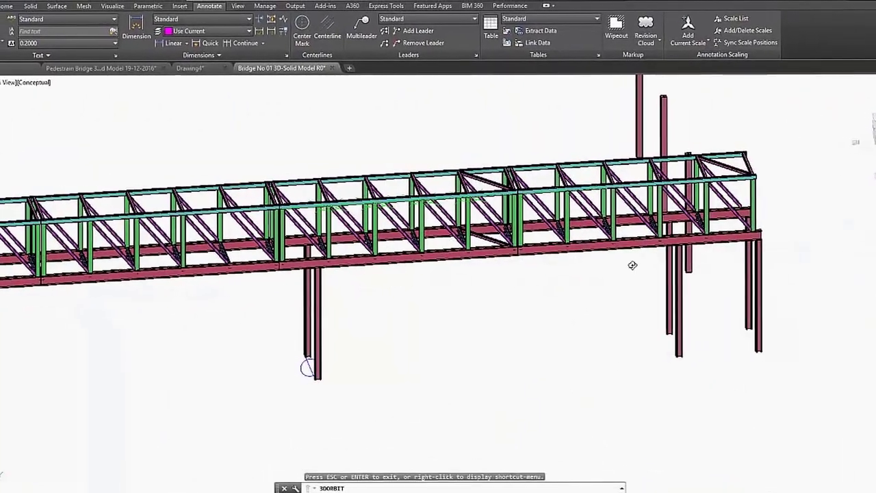
pyautogui.scroll(3, 537, 179)
pyautogui.scroll(2, 538, 180)
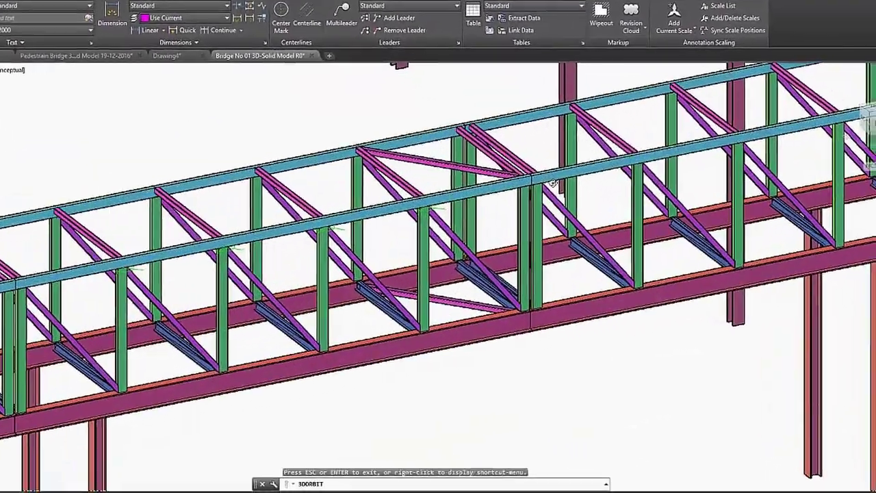
pyautogui.scroll(1, 538, 179)
pyautogui.scroll(2, 522, 219)
pyautogui.scroll(2, 344, 234)
pyautogui.moveTo(345, 234)
pyautogui.mouseDown()
pyautogui.moveTo(547, 282)
pyautogui.moveTo(526, 278)
pyautogui.moveTo(558, 271)
pyautogui.moveTo(446, 266)
pyautogui.mouseUp()
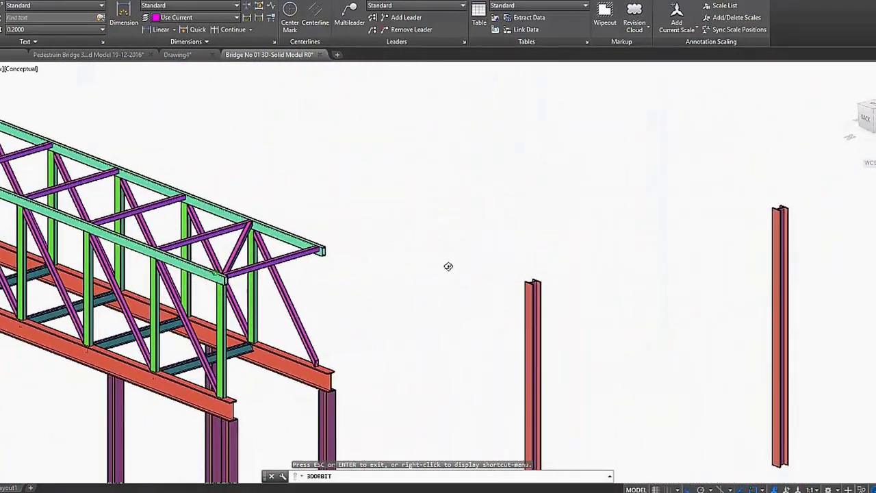
pyautogui.rightClick(449, 266)
pyautogui.click(463, 265)
# Erase the extra diagonal brace at the truss end.
pyautogui.click(321, 299)
pyautogui.click(303, 290)
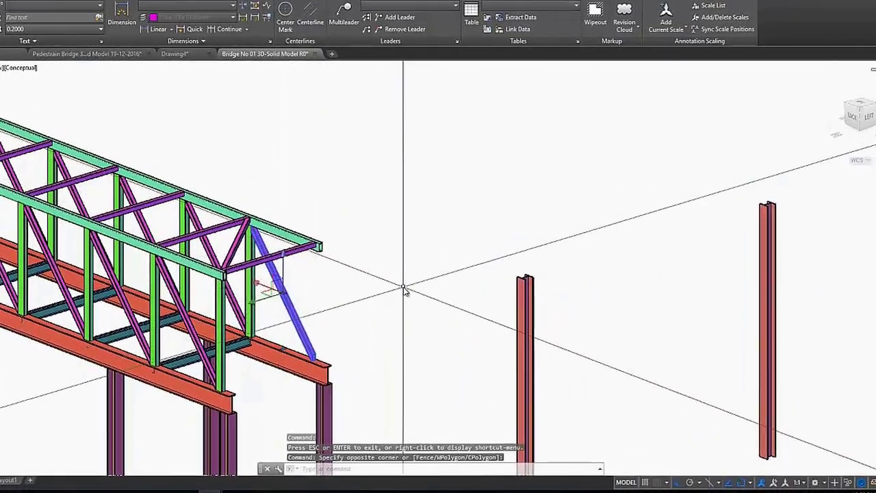
pyautogui.write('e')
pyautogui.press('Return')
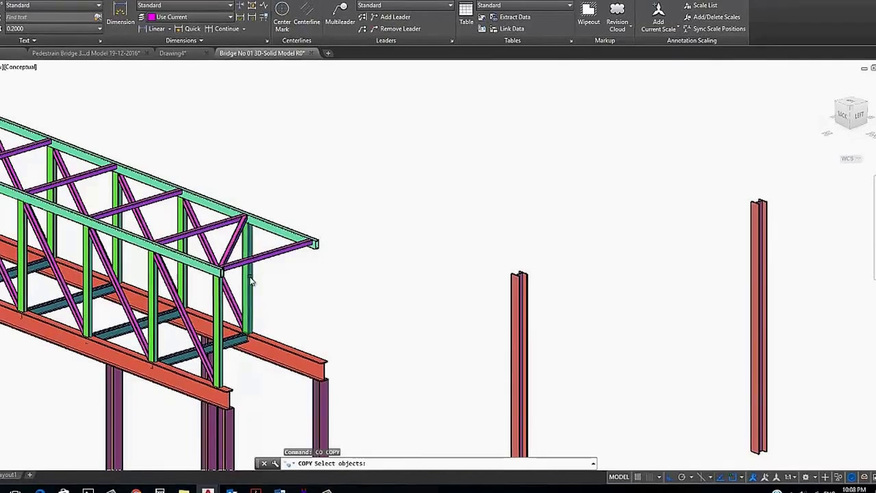
# Copy a vertical post onto the end corner of the truss.
pyautogui.click(251, 281)
pyautogui.scroll(5, 201, 196)
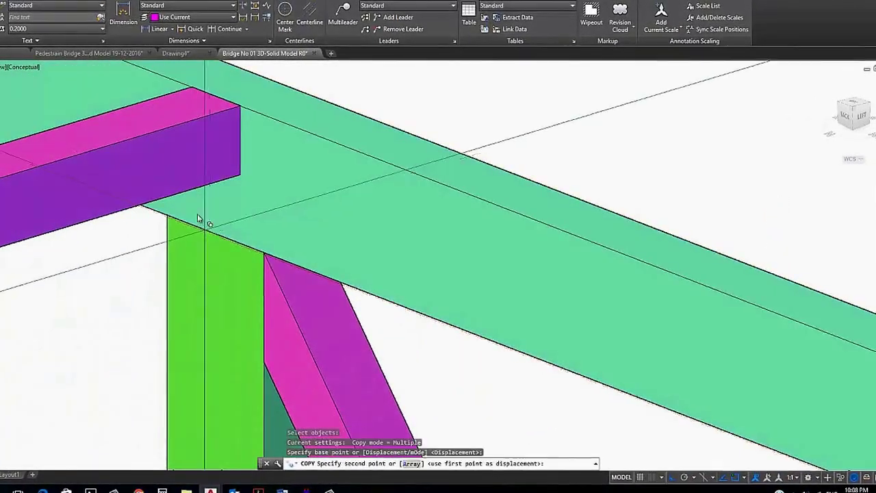
pyautogui.scroll(-3, 201, 220)
pyautogui.scroll(3, 498, 349)
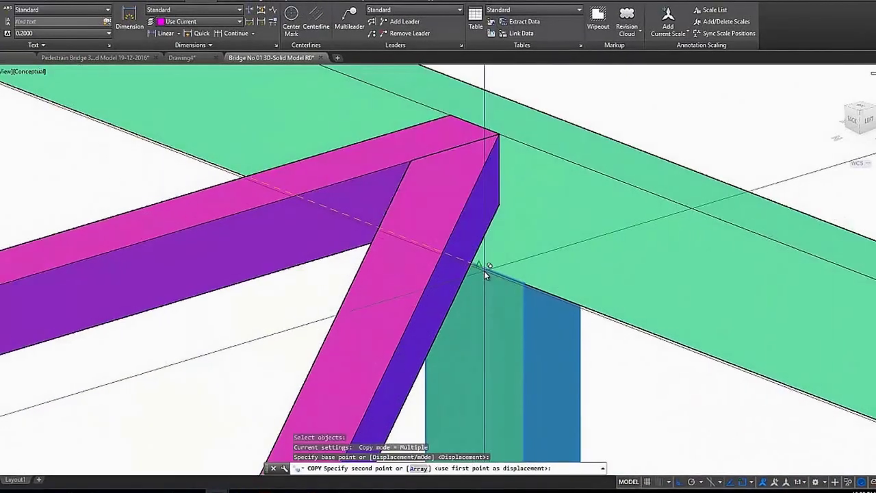
pyautogui.click(483, 272)
pyautogui.scroll(2, 482, 273)
pyautogui.scroll(2, 479, 273)
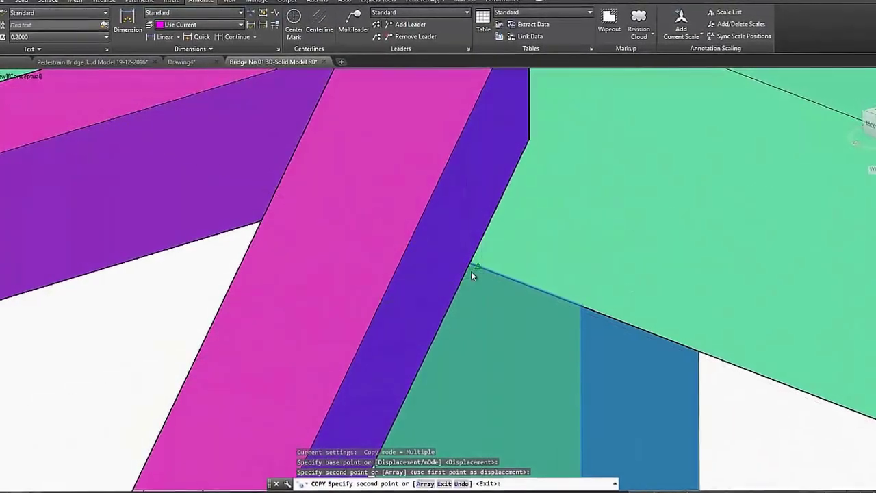
pyautogui.scroll(-5, 471, 274)
pyautogui.scroll(-3, 431, 249)
pyautogui.press('Escape')
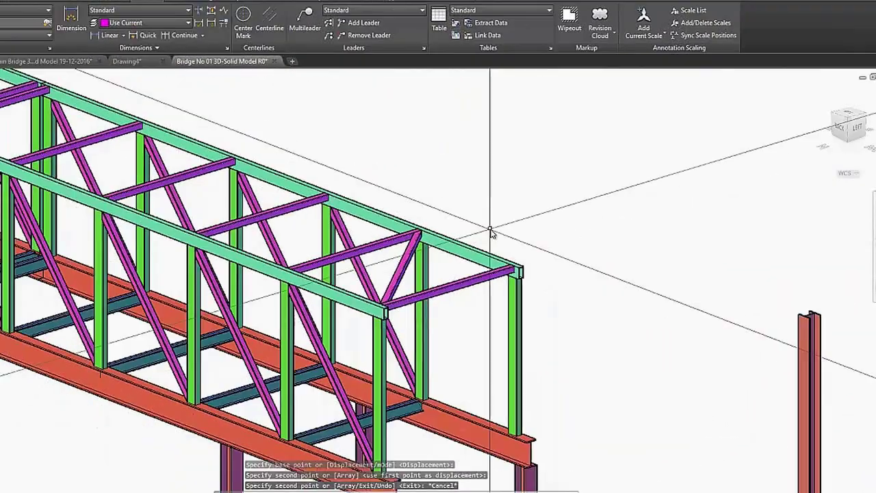
pyautogui.click(346, 235)
# Define a new UCS by Z axis with its origin at a column base.
pyautogui.press('Escape')
pyautogui.scroll(-4, 470, 206)
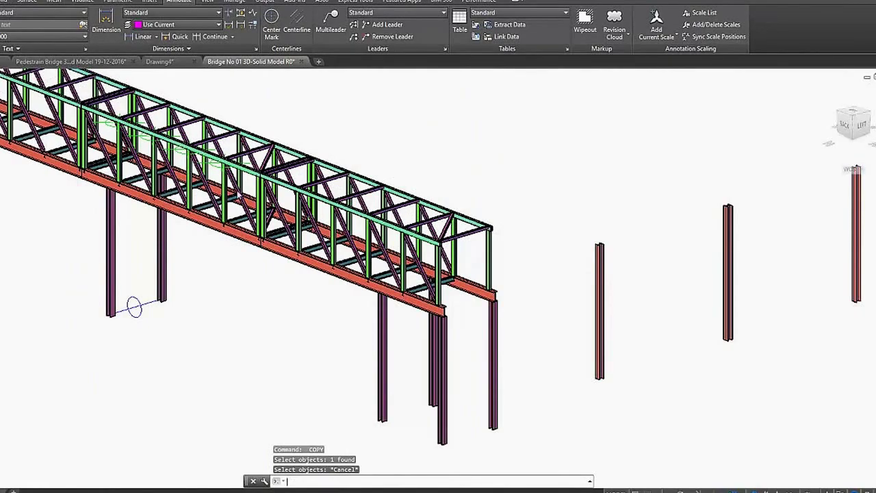
pyautogui.scroll(-3, 448, 319)
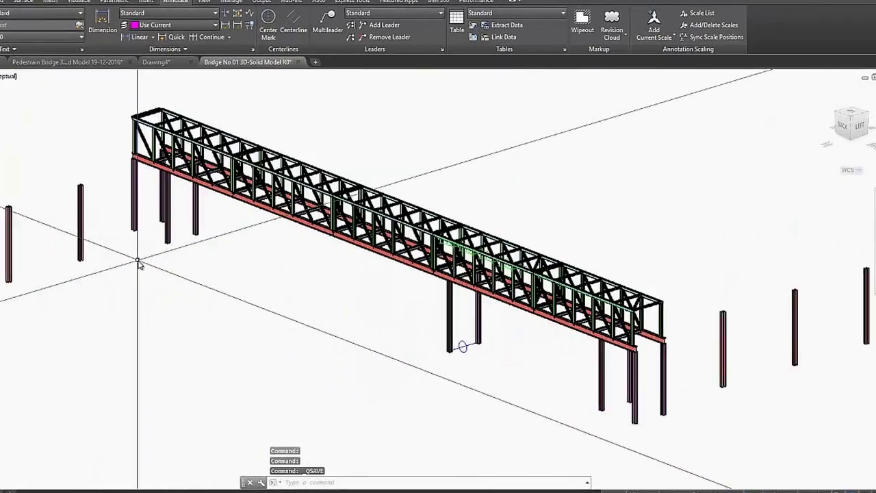
pyautogui.write('ucs')
pyautogui.press('Return')
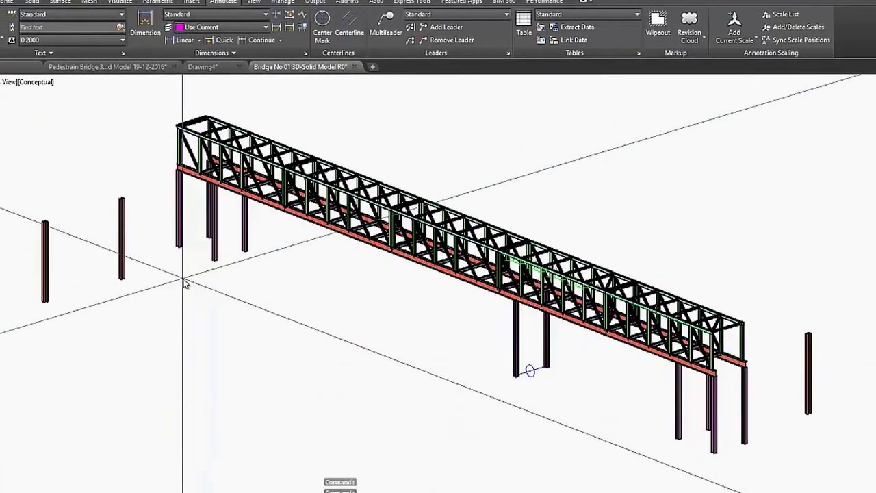
pyautogui.scroll(3, 196, 287)
pyautogui.scroll(4, 215, 236)
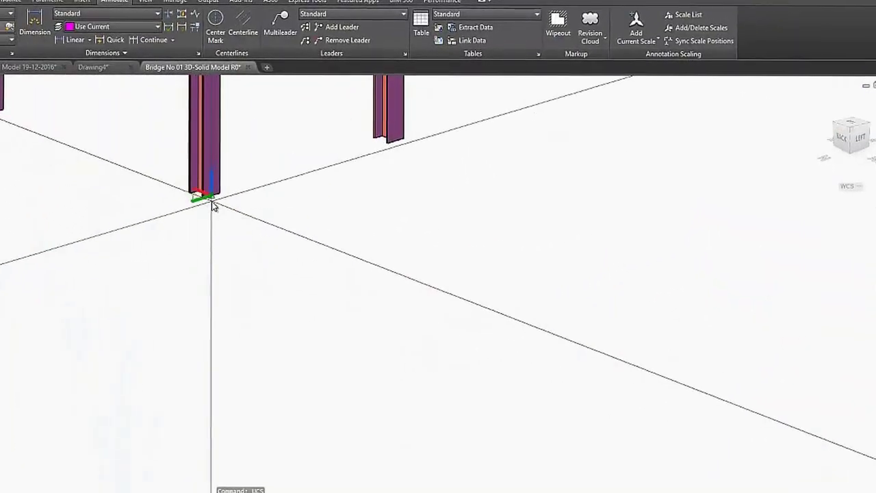
pyautogui.scroll(-5, 421, 297)
pyautogui.write('za')
pyautogui.press('Return')
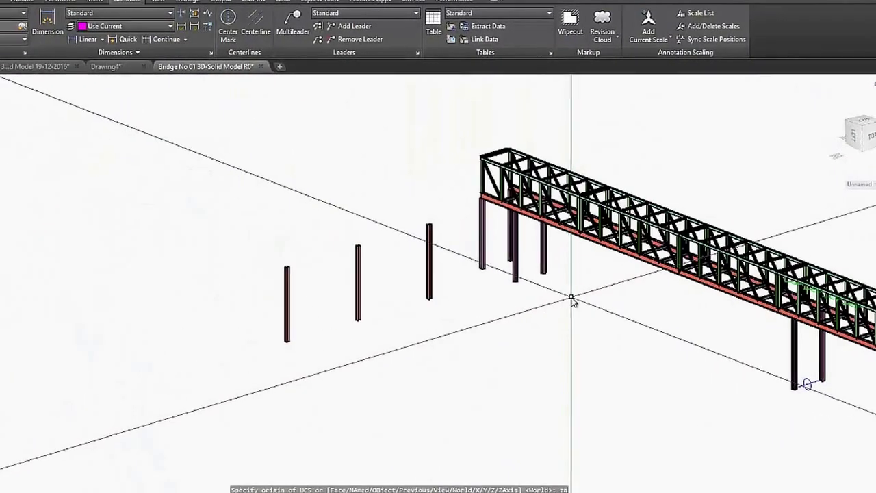
pyautogui.click(568, 286)
pyautogui.press('Return')
# Show the plan view of the current UCS and pan across the columns and bent.
pyautogui.write('plan')
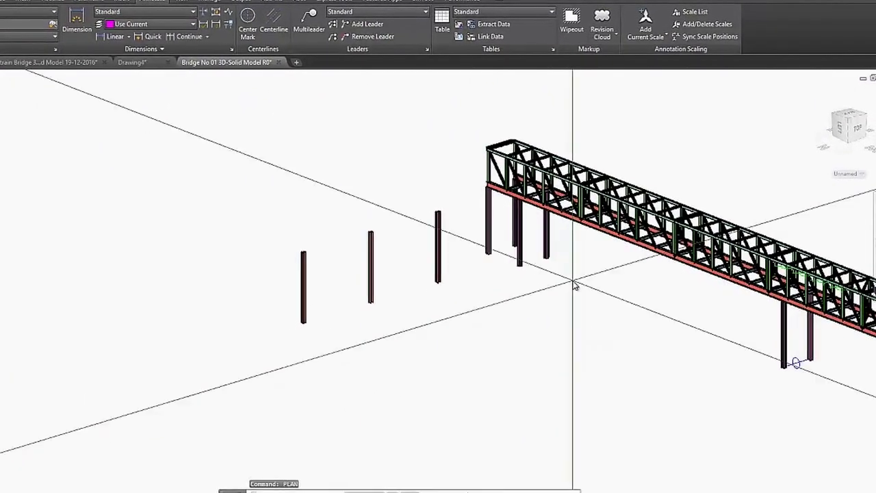
pyautogui.press('Return')
pyautogui.press('Return')
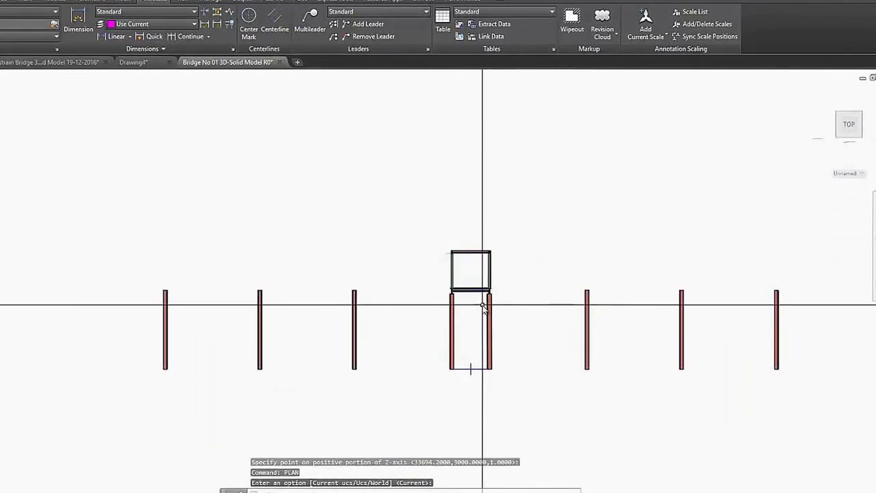
pyautogui.scroll(8, 483, 308)
pyautogui.scroll(-2, 469, 287)
pyautogui.scroll(-4, 527, 223)
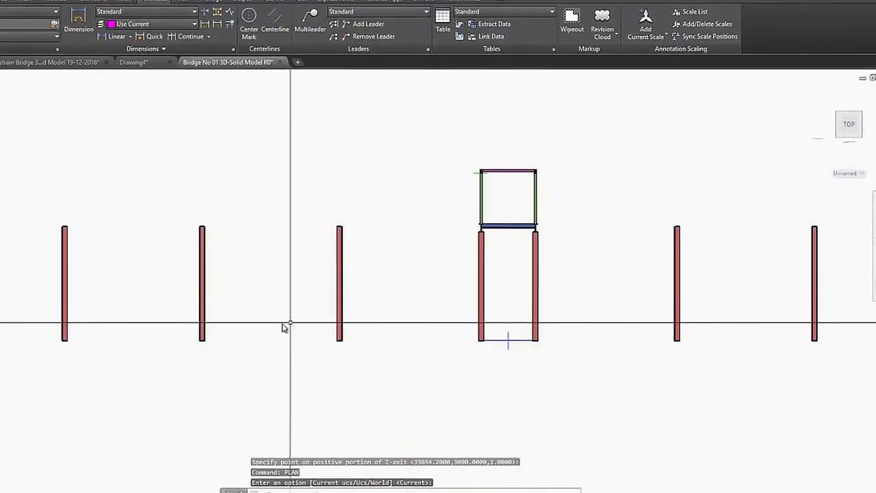
pyautogui.moveTo(285, 327); pyautogui.dragTo(328, 333, button='middle')
pyautogui.scroll(2, 329, 333)
pyautogui.scroll(2, 352, 305)
pyautogui.moveTo(362, 303); pyautogui.dragTo(428, 283, button='middle')
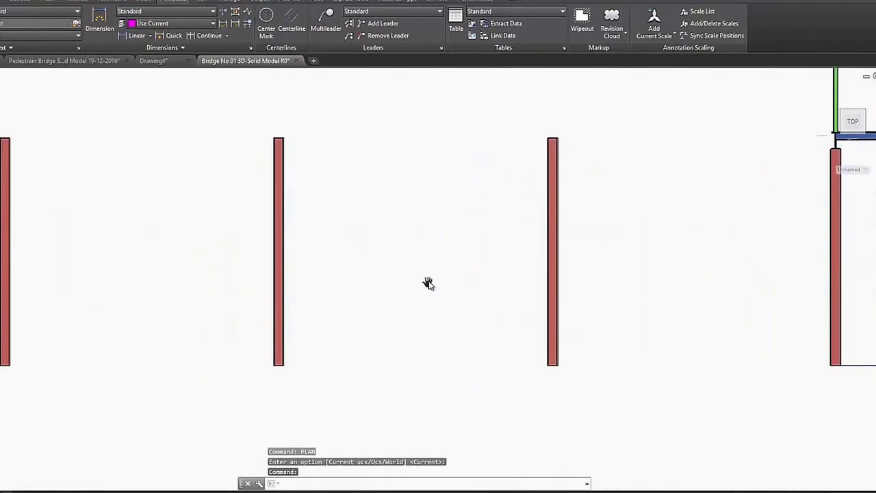
pyautogui.scroll(-2, 431, 284)
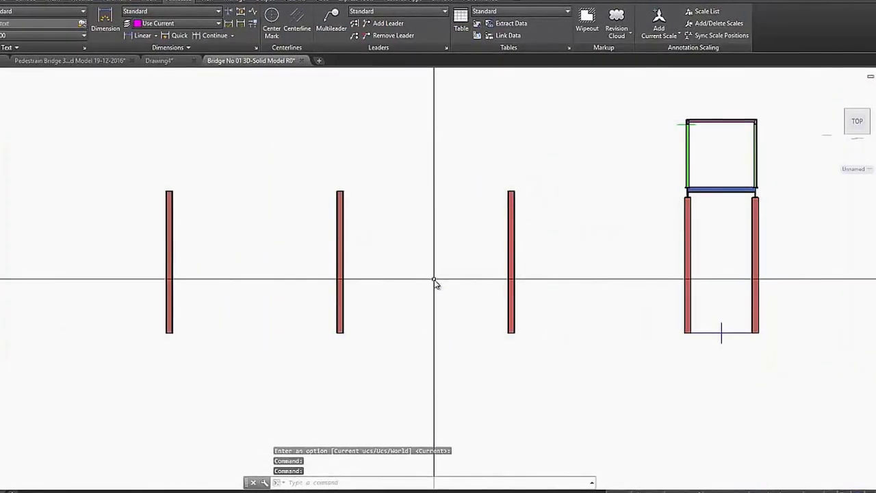
pyautogui.write('la')
# Thaw the BEAM layer in Layer Properties so beams show with the columns in plan.
pyautogui.press('Return')
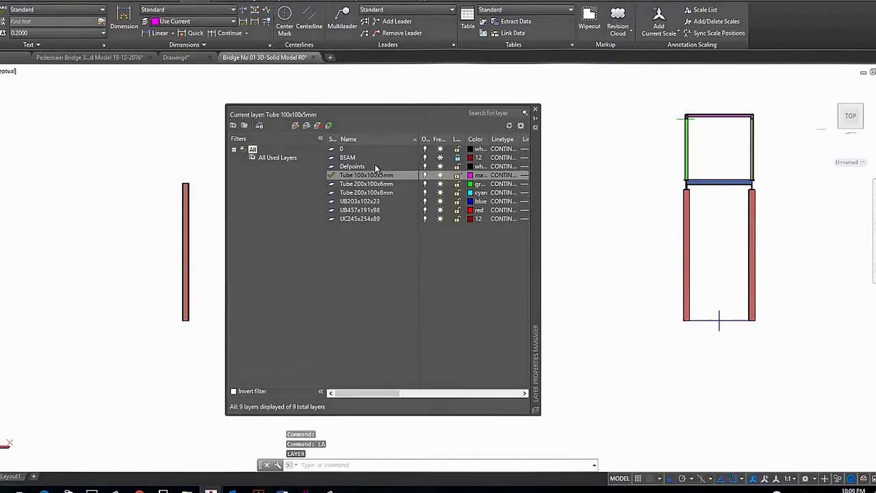
pyautogui.click(441, 157)
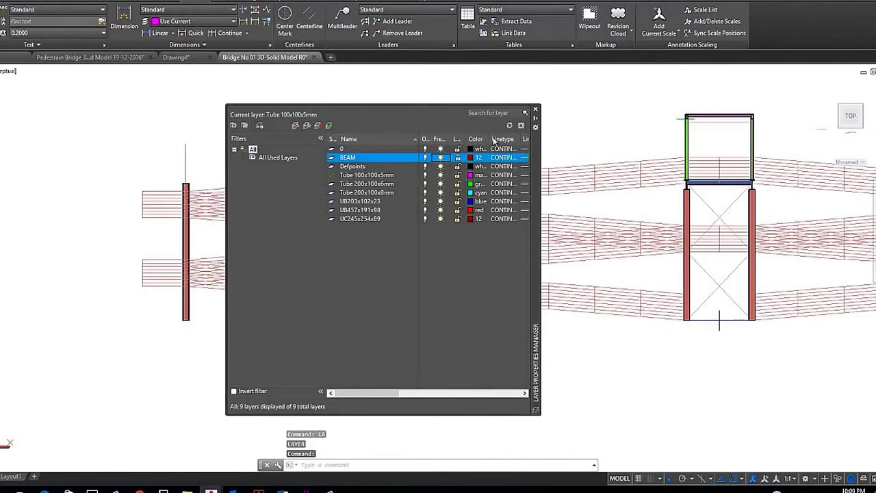
pyautogui.click(536, 112)
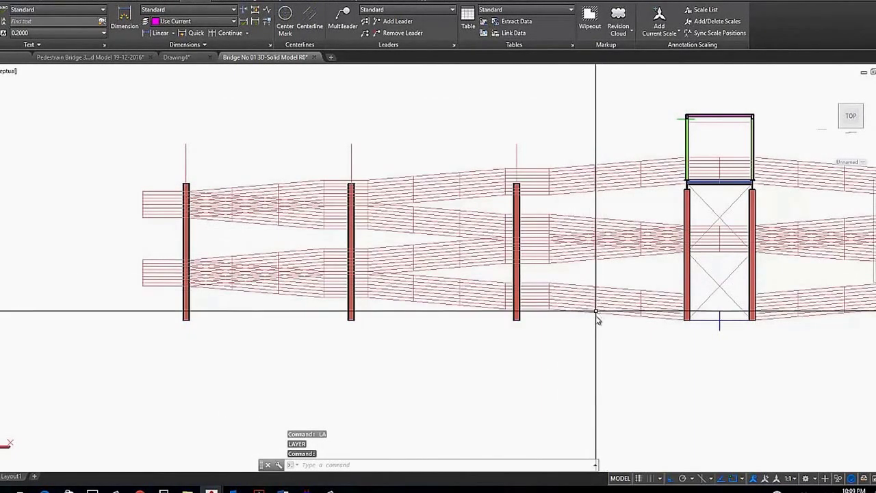
pyautogui.scroll(2, 669, 333)
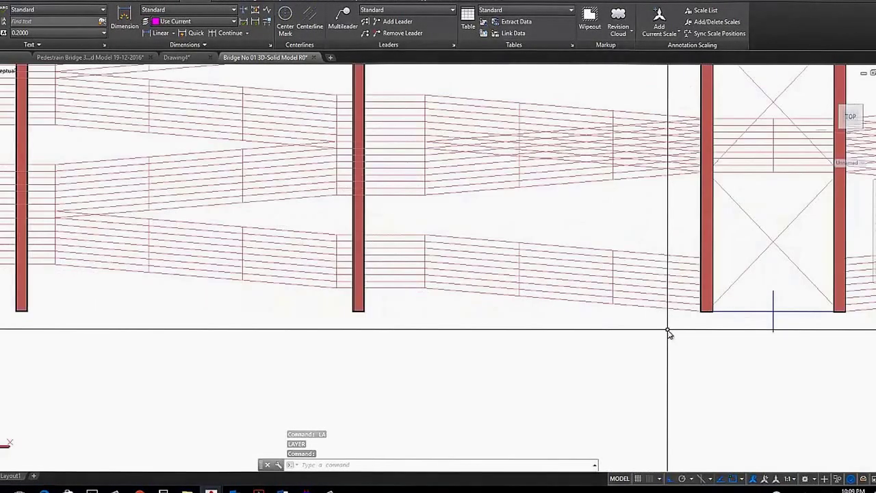
pyautogui.scroll(2, 669, 333)
pyautogui.scroll(2, 670, 333)
# Start a polyline with the PL command, then cancel it.
pyautogui.write('pl')
pyautogui.press('Return')
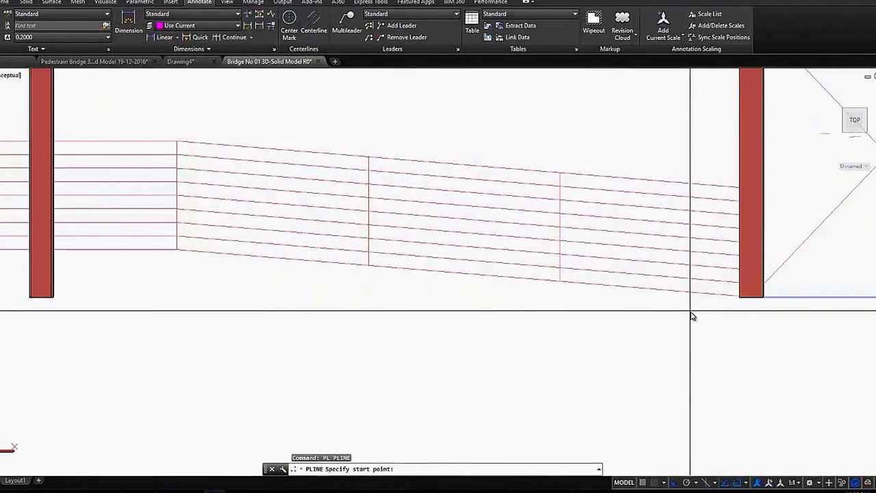
pyautogui.press('Escape')
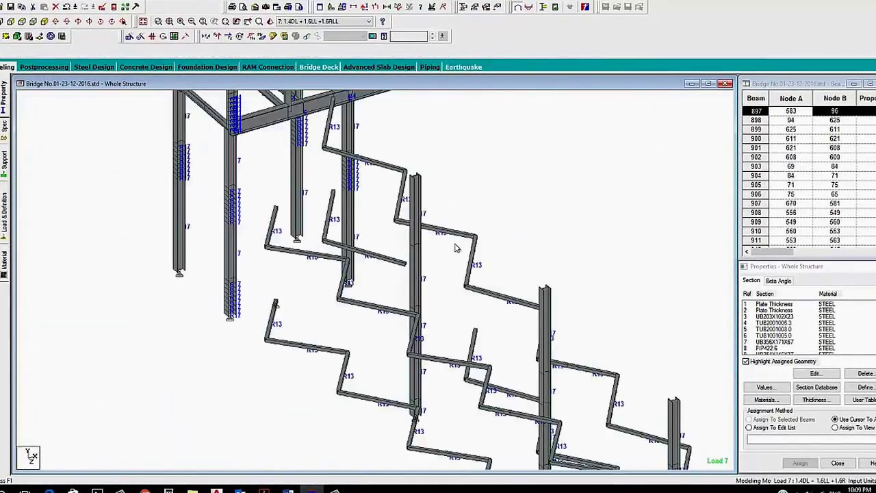
# Zoom out in STAAD.Pro to show the full truss deck, columns and ramp members.
pyautogui.click(143, 22)
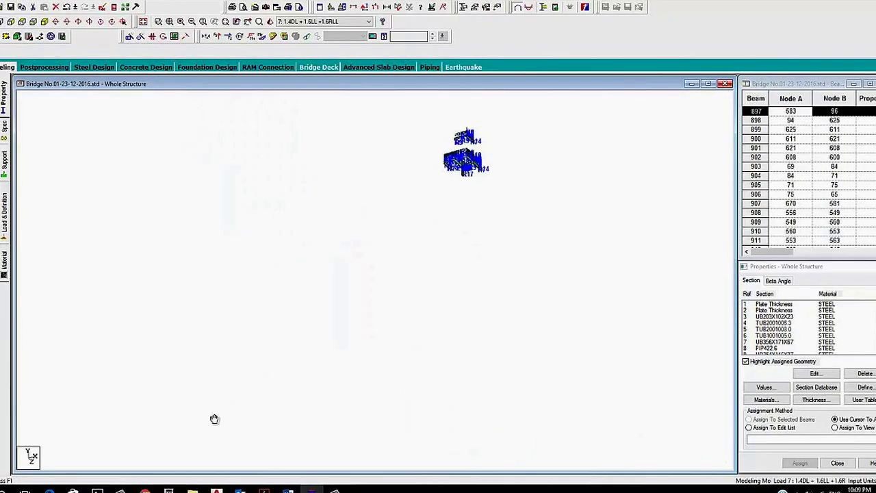
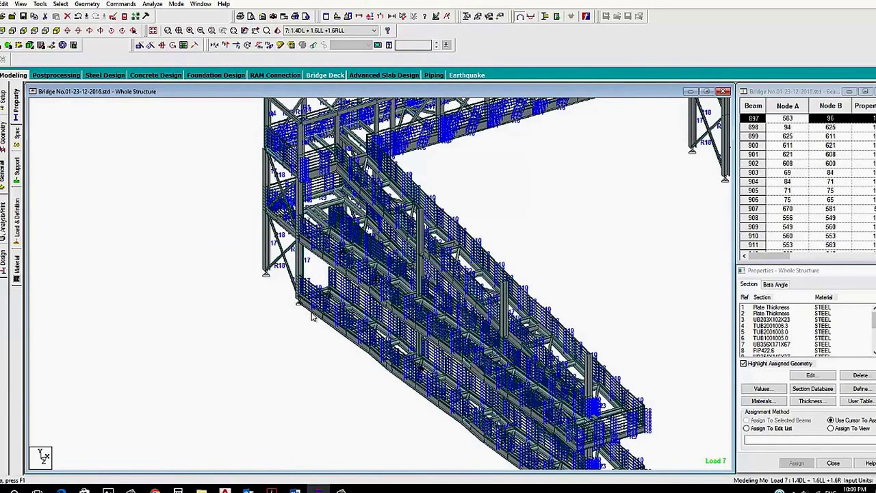
# Inspect the properties of ramp beam 2697.
pyautogui.click(316, 316)
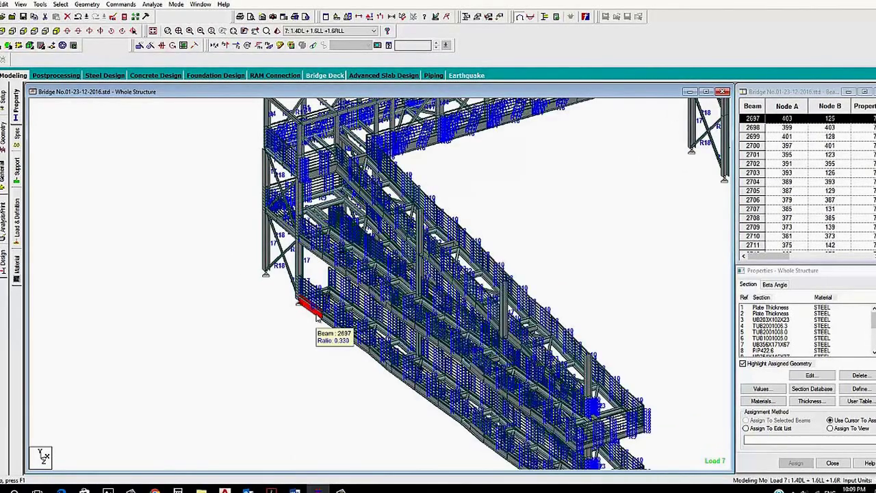
pyautogui.doubleClick(316, 316)
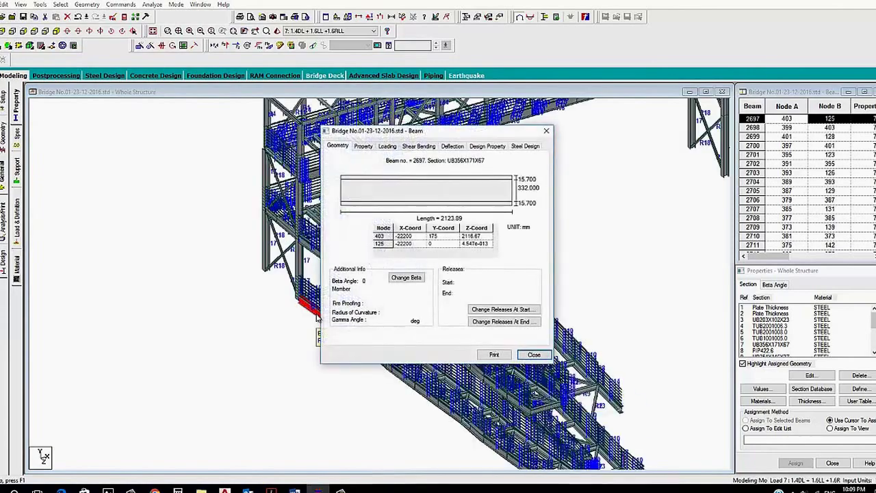
pyautogui.click(528, 354)
pyautogui.moveTo(223, 489)
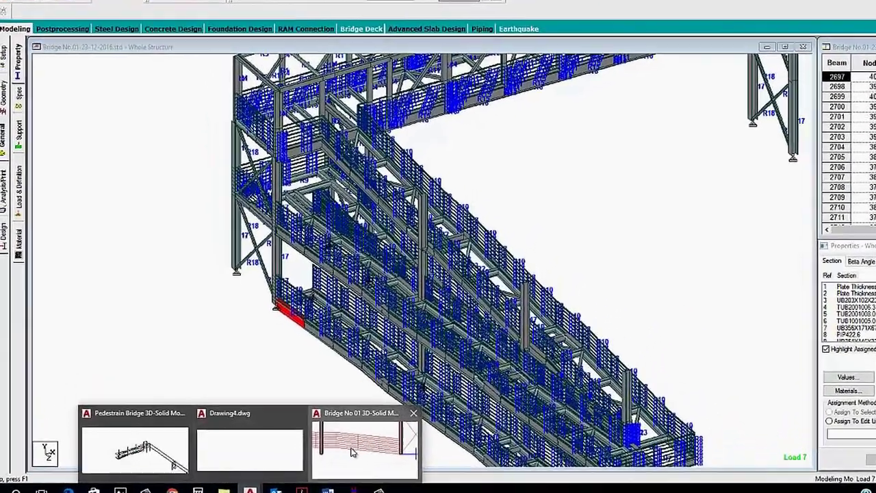
# In the bridge drawing, create current layer UB356x171x67 with colour 34.
pyautogui.click(327, 448)
pyautogui.scroll(-3, 447, 304)
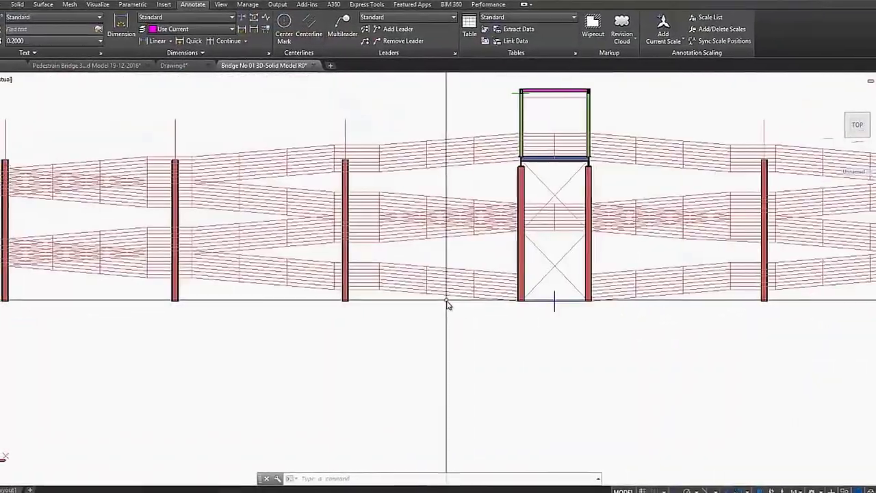
pyautogui.write('la')
pyautogui.press('Return')
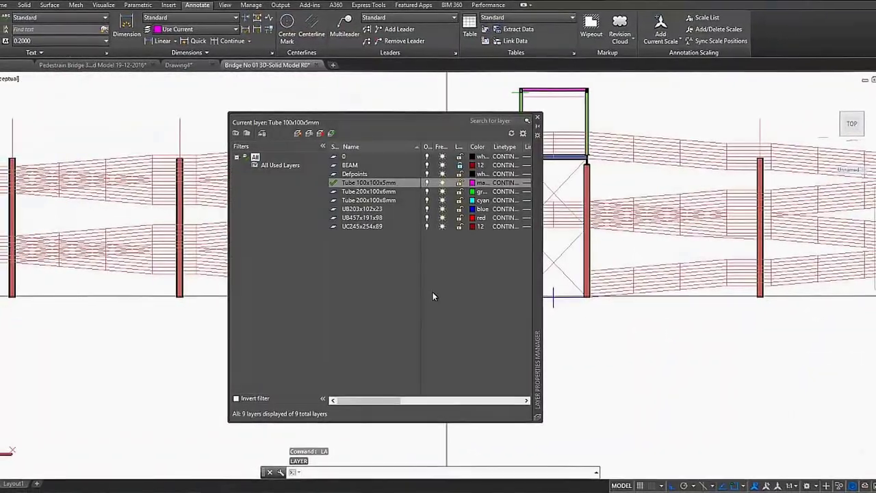
pyautogui.rightClick(389, 275)
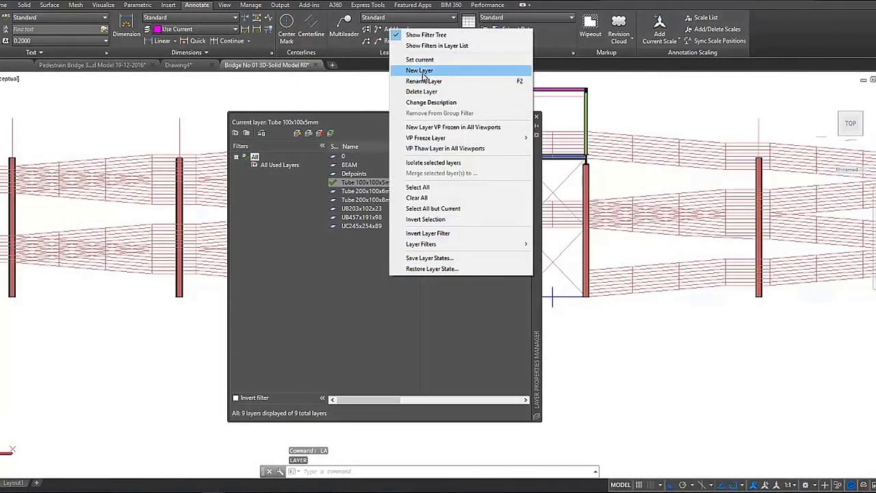
pyautogui.press('Escape')
pyautogui.write('UB356x171x67')
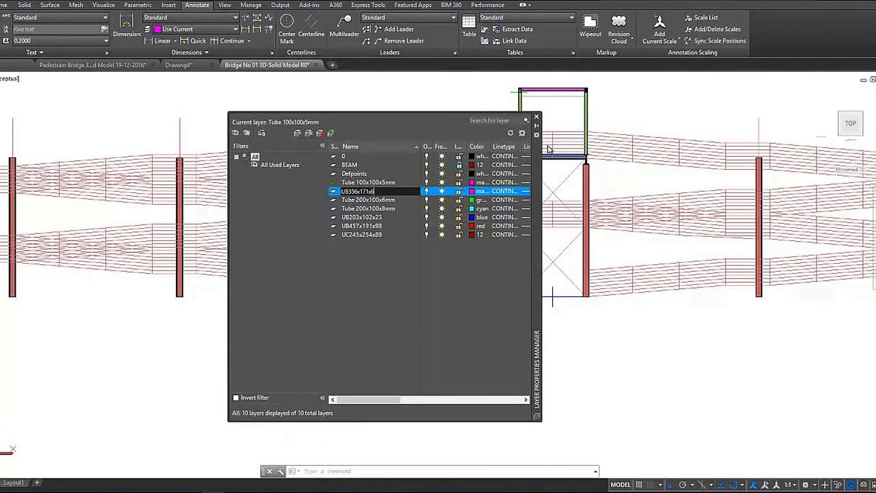
pyautogui.press('Return')
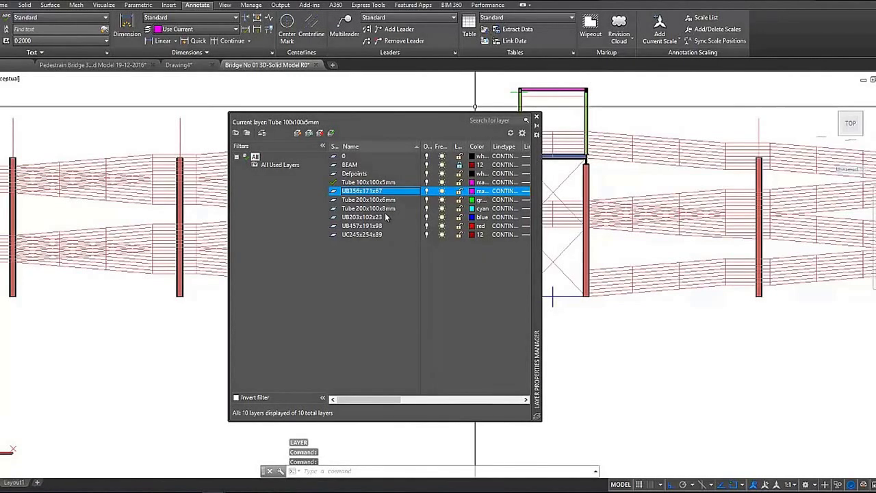
pyautogui.click(472, 192)
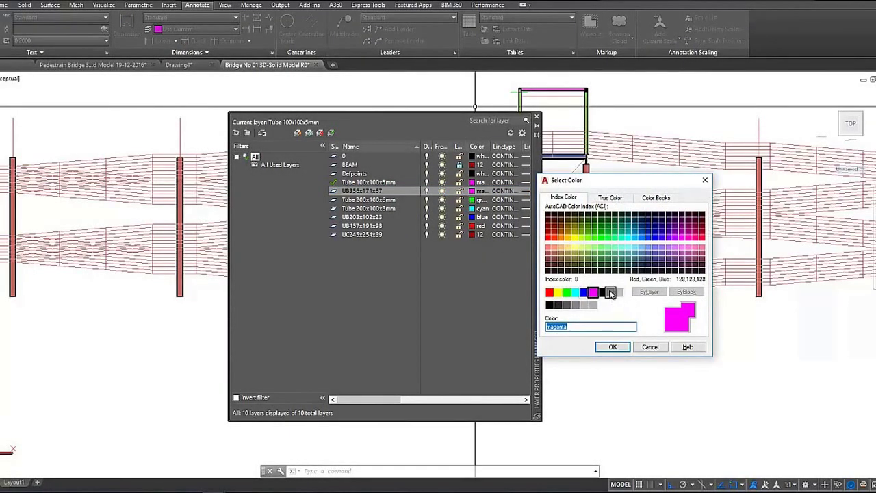
pyautogui.click(608, 346)
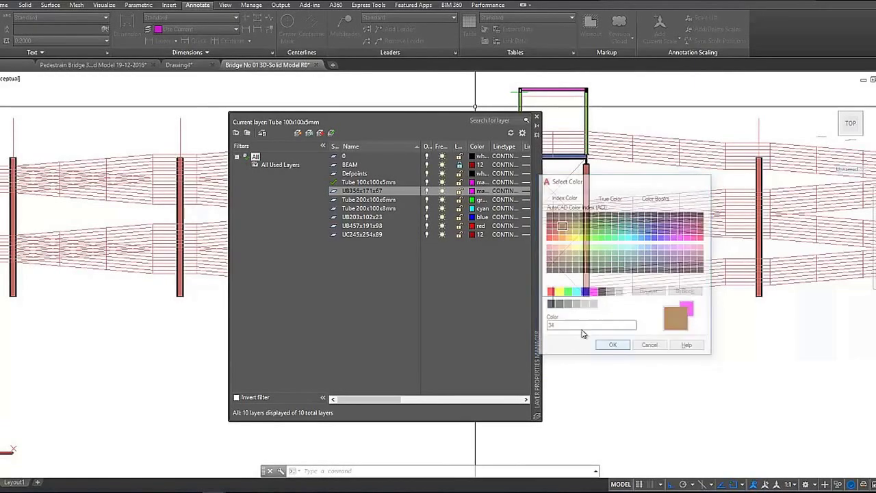
pyautogui.click(537, 117)
pyautogui.scroll(3, 499, 301)
# Trace a polyline along the ramp edge through the column points.
pyautogui.scroll(2, 501, 303)
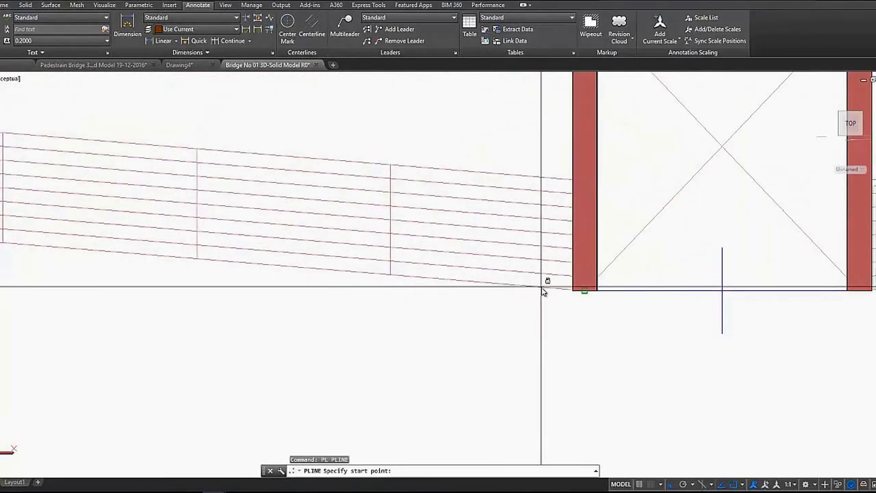
pyautogui.scroll(2, 567, 292)
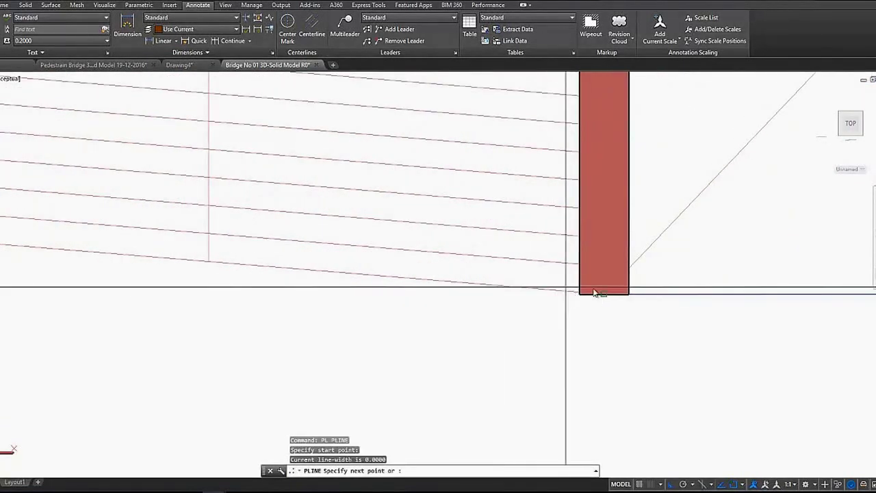
pyautogui.scroll(-5, 743, 293)
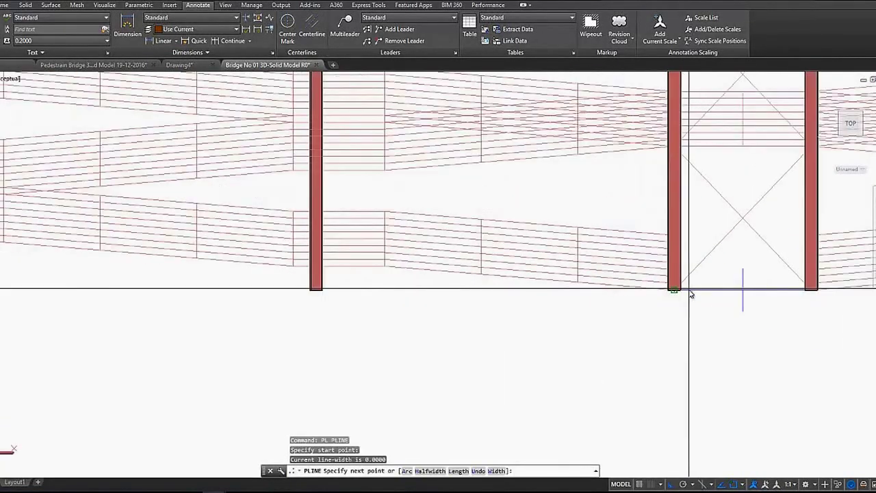
pyautogui.click(395, 273)
pyautogui.scroll(-2, 465, 294)
pyautogui.scroll(-2, 465, 294)
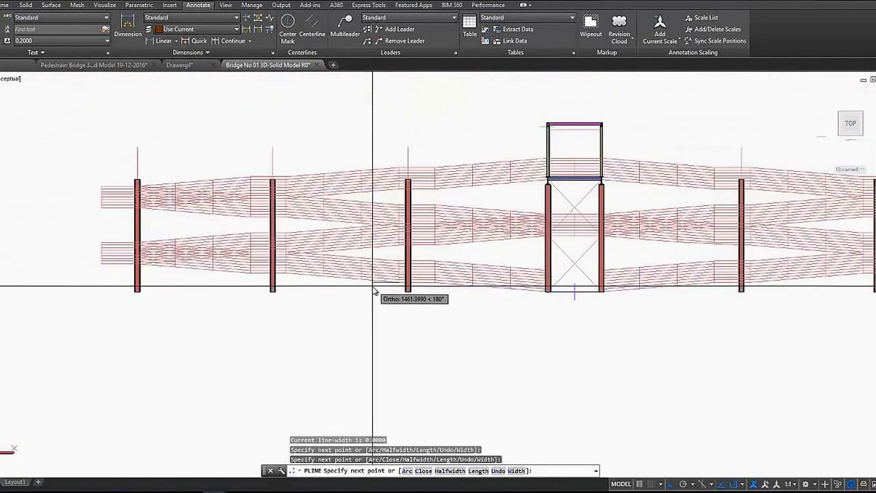
pyautogui.scroll(4, 373, 291)
pyautogui.click(260, 245)
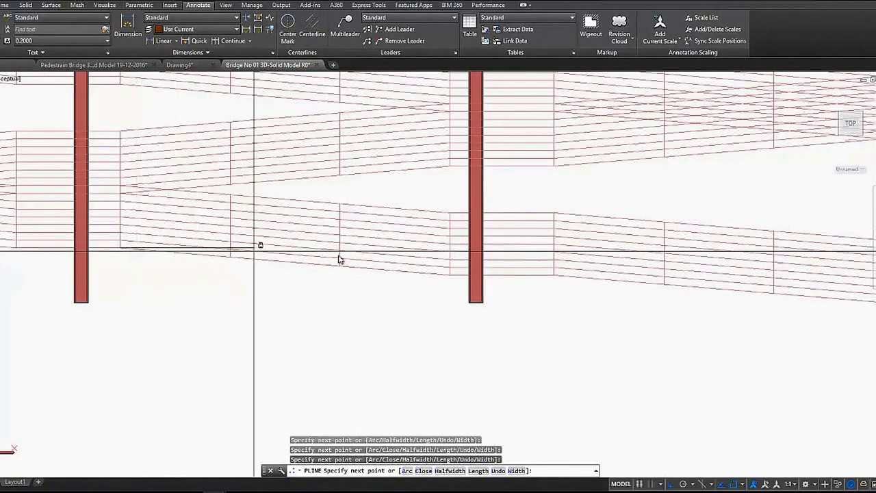
pyautogui.scroll(-4, 301, 267)
pyautogui.scroll(5, 257, 270)
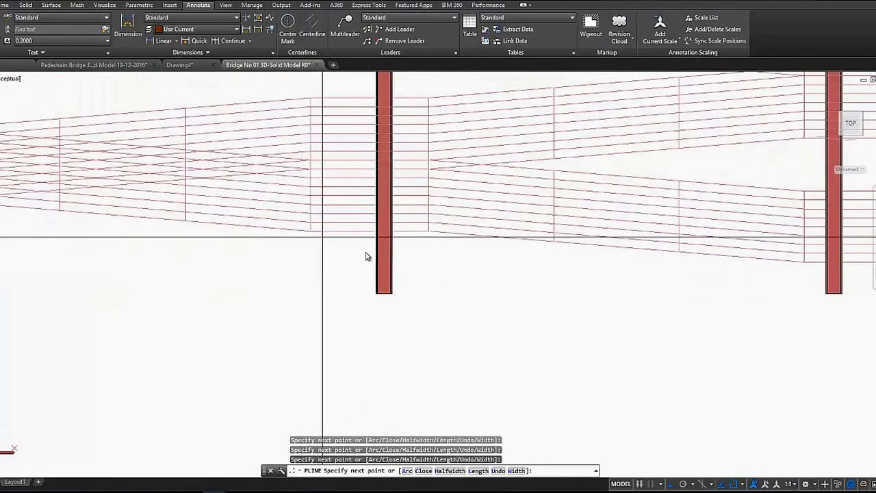
pyautogui.scroll(-4, 366, 256)
pyautogui.scroll(4, 333, 260)
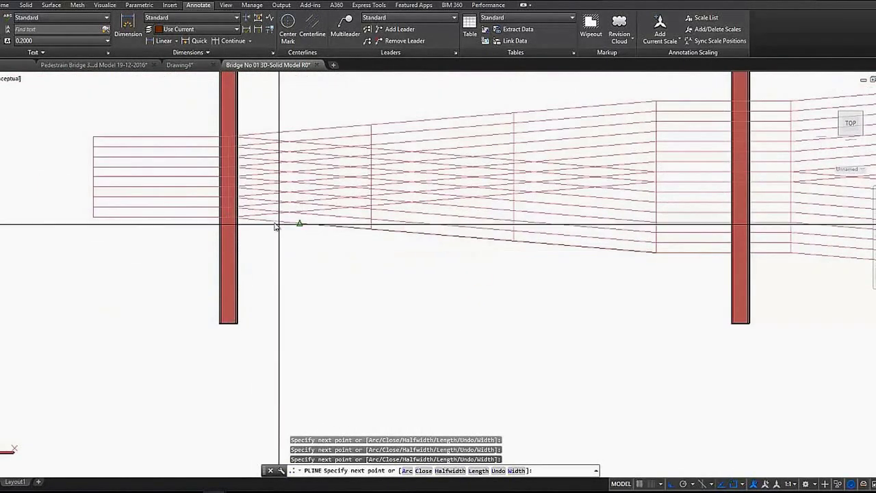
pyautogui.click(108, 224)
pyautogui.press('Return')
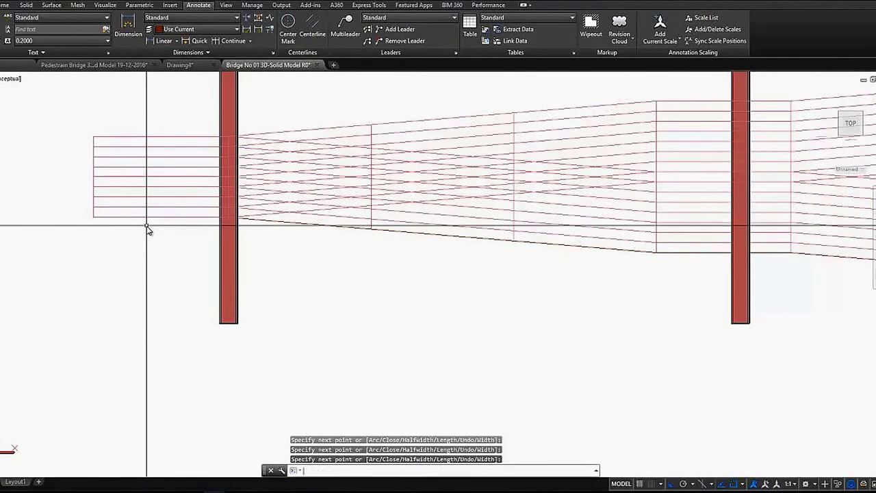
pyautogui.write('le')
# Freeze the BEAM layer and orbit into a 3D perspective of the bridge.
pyautogui.press('Return')
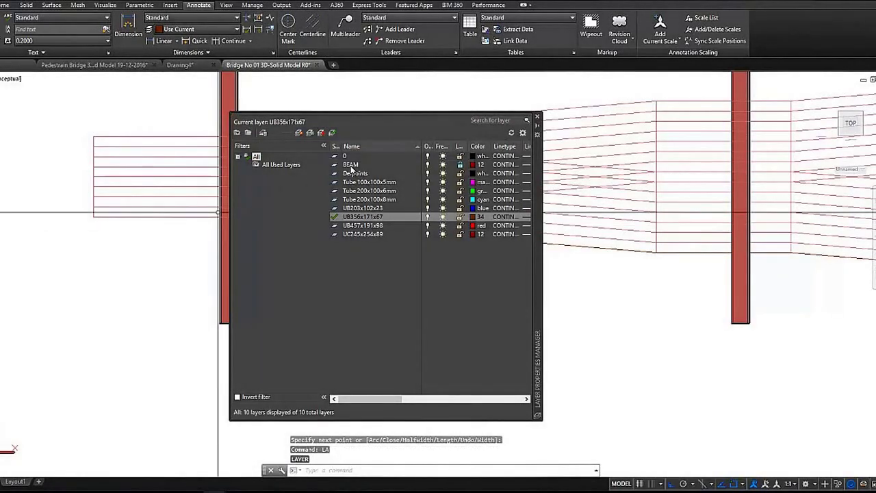
pyautogui.click(351, 166)
pyautogui.click(443, 165)
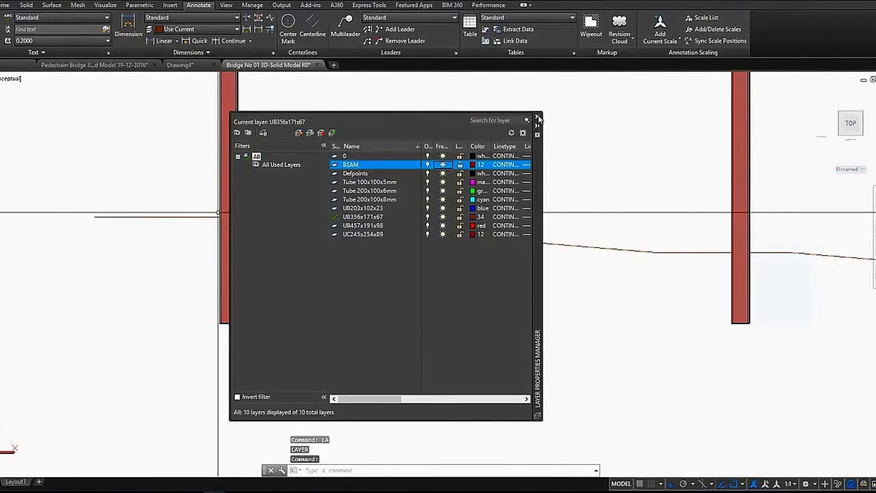
pyautogui.click(538, 118)
pyautogui.scroll(-4, 348, 215)
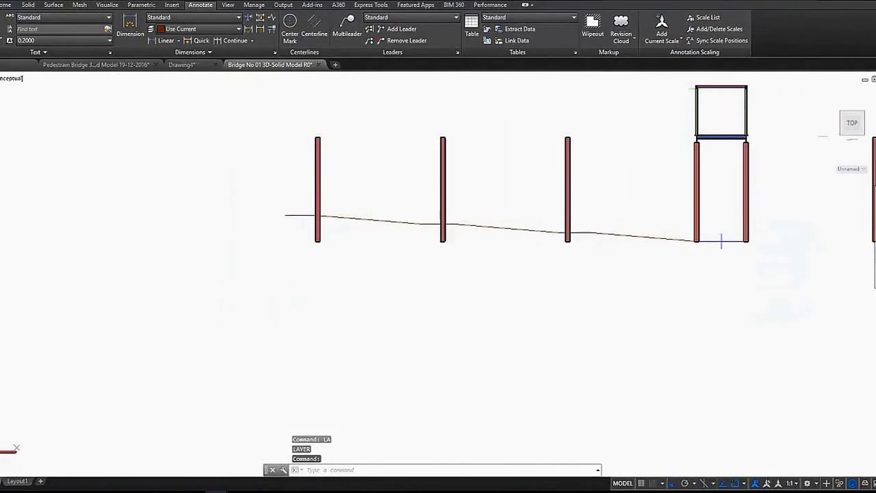
pyautogui.moveTo(721, 240)
pyautogui.keyDown('shift'); pyautogui.mouseDown(button='middle')
pyautogui.moveTo(509, 213)
pyautogui.moveTo(535, 223)
pyautogui.moveTo(506, 191)
pyautogui.mouseUp(button='middle'); pyautogui.keyUp('shift')
# Leave orbit and align the UCS Z-axis at the ramp polyline's end point.
pyautogui.rightClick(469, 152)
pyautogui.click(485, 157)
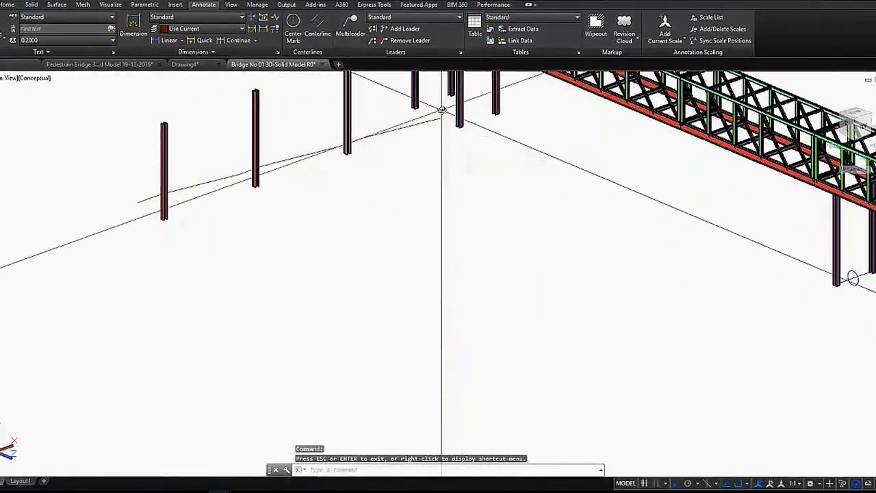
pyautogui.scroll(4, 442, 109)
pyautogui.write('uc')
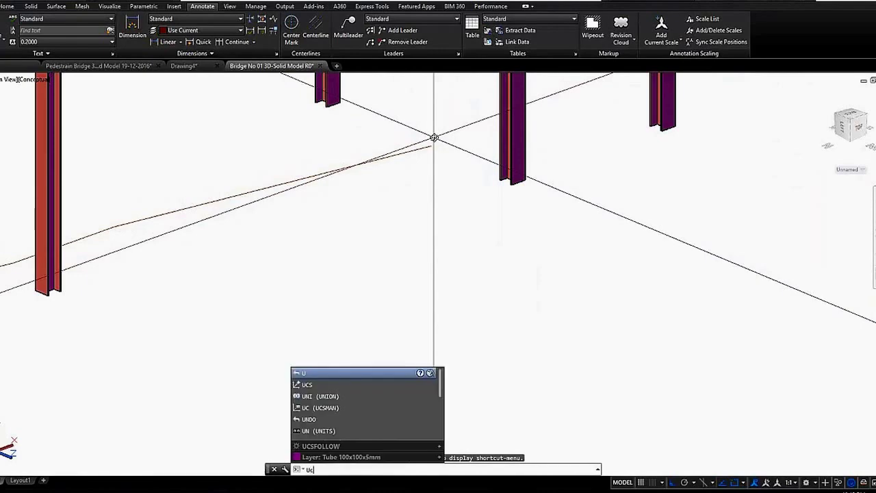
pyautogui.write('s')
pyautogui.press('Return')
pyautogui.write('za')
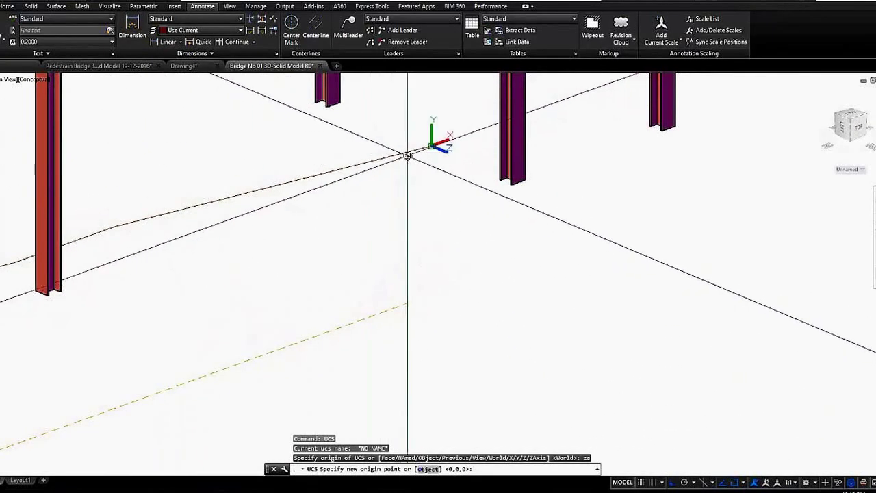
pyautogui.click(407, 156)
pyautogui.press('Return')
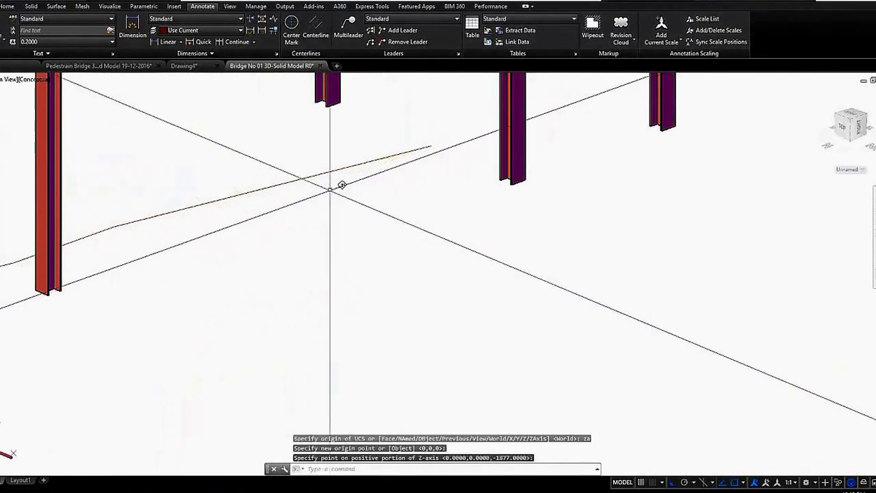
# Draw a 173 × 363 rectangle at the new origin with a vertical line through it.
pyautogui.scroll(3, 406, 147)
pyautogui.write('c')
pyautogui.press('Return')
pyautogui.click(464, 150)
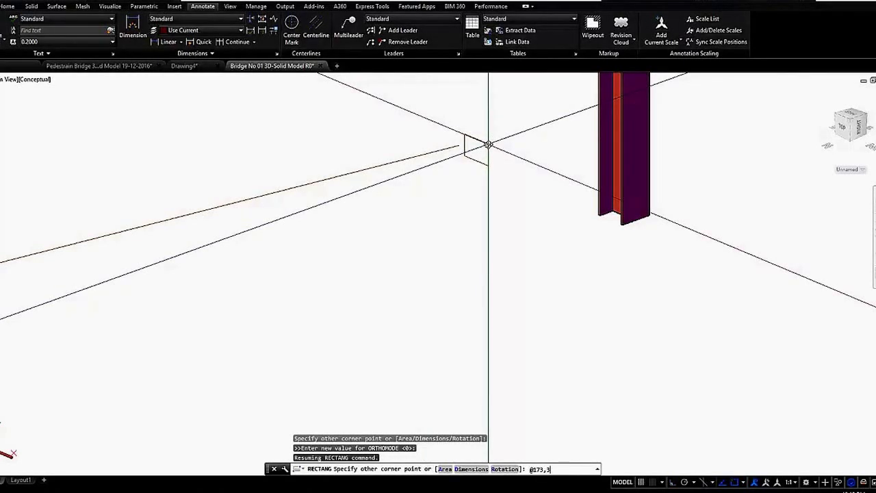
pyautogui.press('Return')
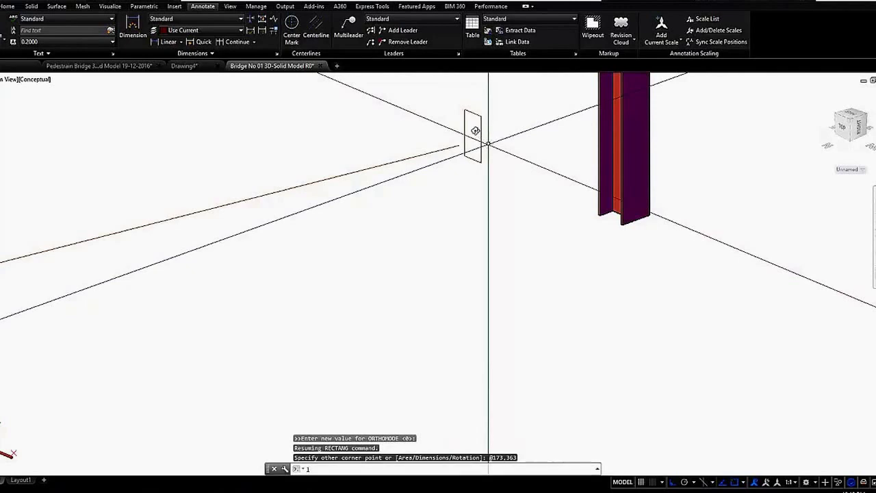
pyautogui.press('Return')
pyautogui.click(470, 137)
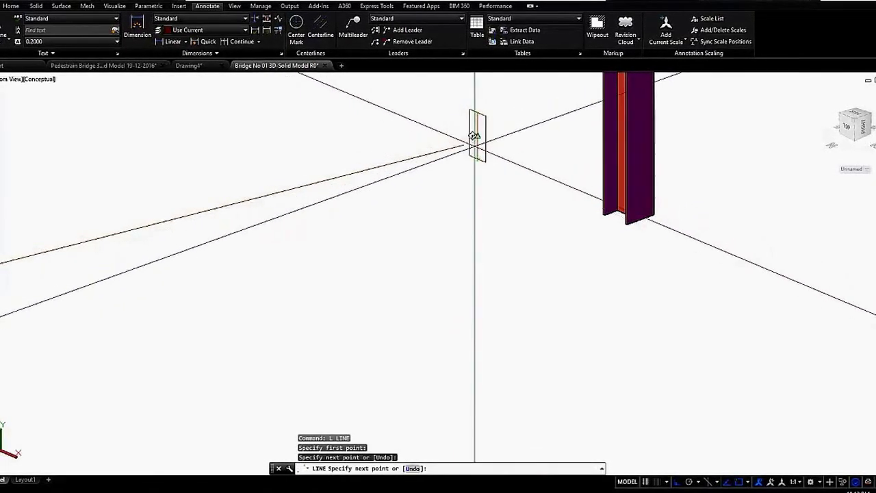
pyautogui.scroll(2, 472, 130)
pyautogui.press('Return')
pyautogui.write('x')
pyautogui.press('Return')
# Explode the rectangle and offset the vertical line to both sides to form the web.
pyautogui.click(470, 131)
pyautogui.click(455, 122)
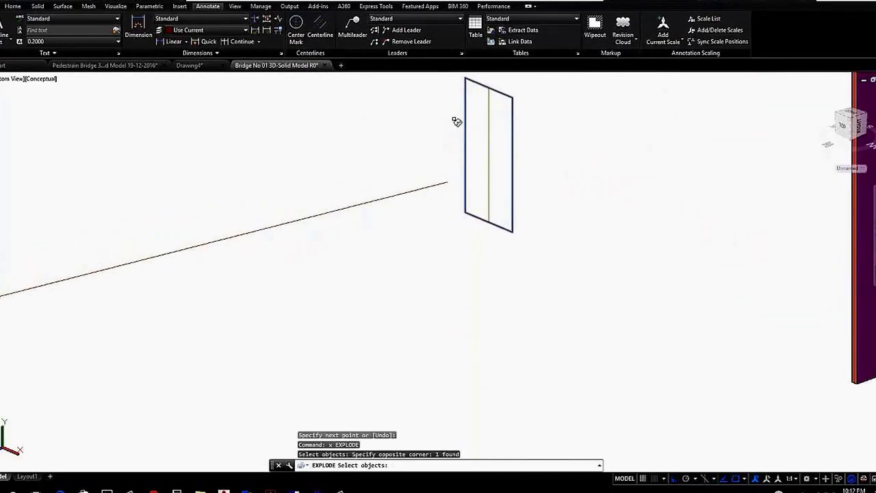
pyautogui.press('Return')
pyautogui.write('o')
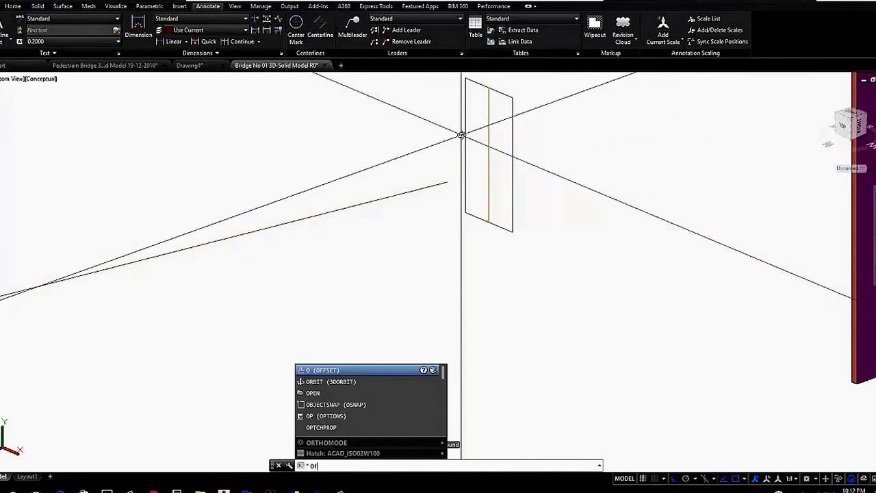
pyautogui.write('fset')
pyautogui.press('Return')
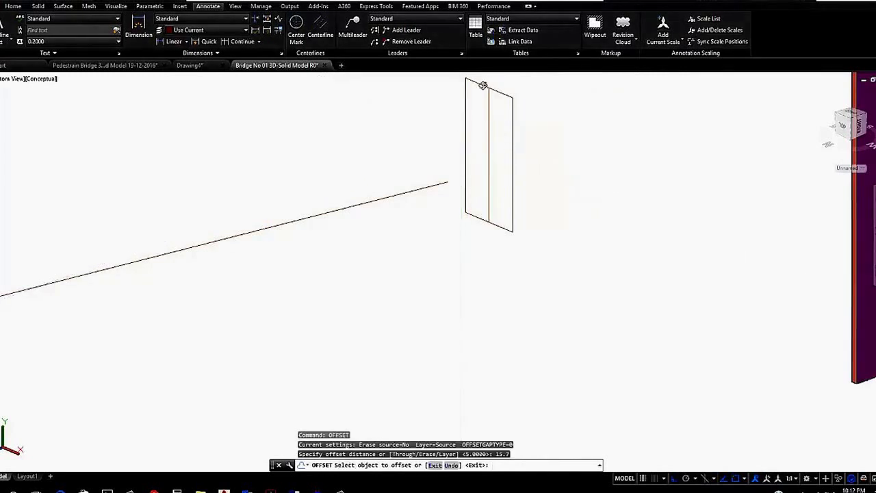
pyautogui.click(483, 84)
pyautogui.click(474, 216)
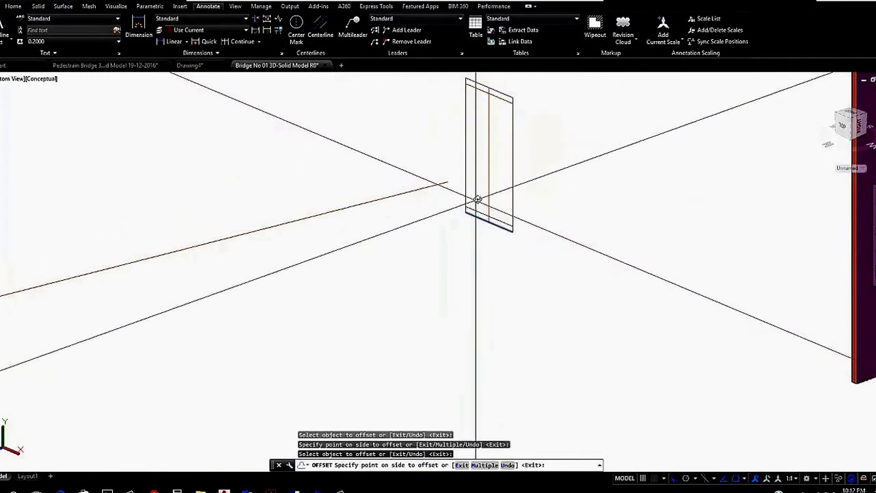
pyautogui.press('Escape')
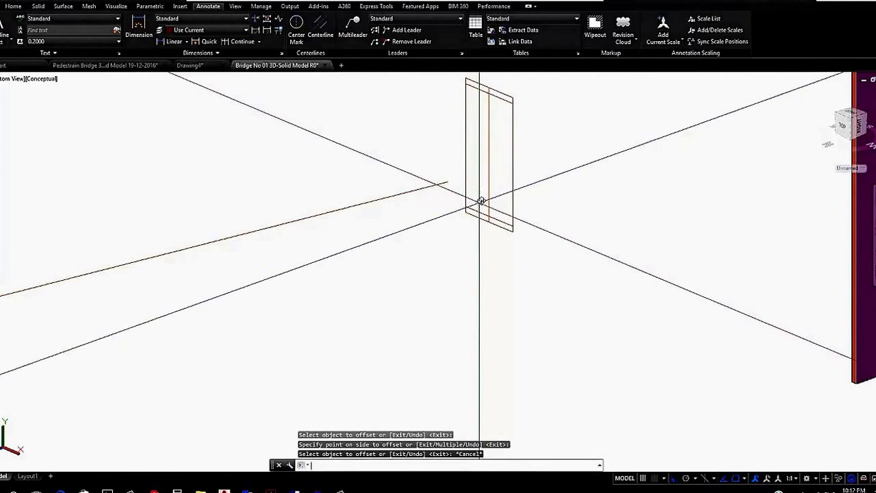
pyautogui.press('Return')
pyautogui.press('Return')
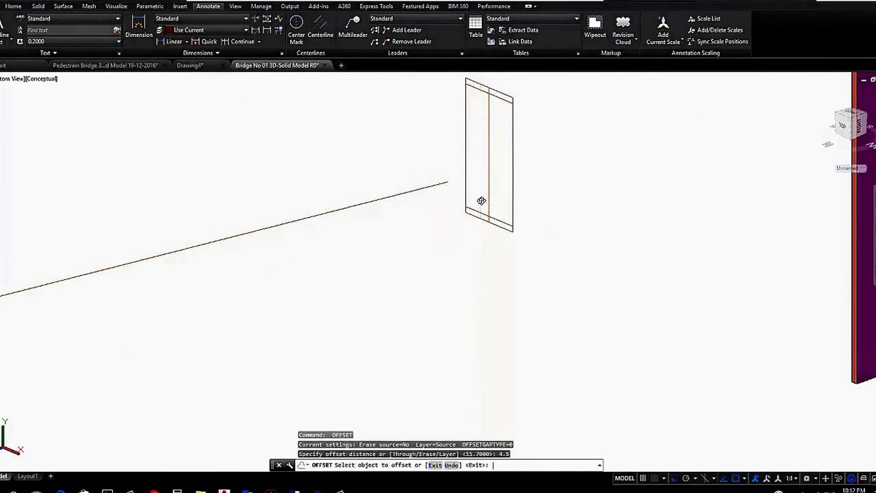
pyautogui.scroll(3, 513, 174)
pyautogui.click(444, 155)
pyautogui.click(459, 161)
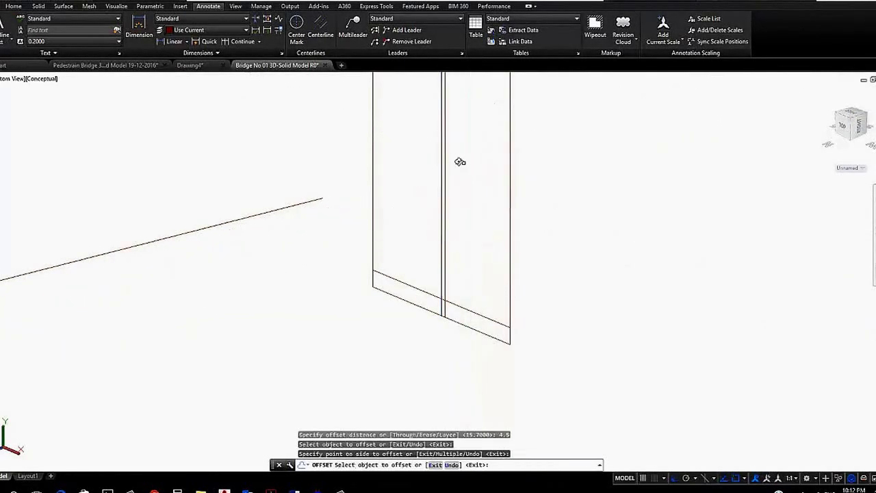
pyautogui.click(443, 149)
pyautogui.click(420, 141)
pyautogui.scroll(-4, 445, 191)
pyautogui.press('Escape')
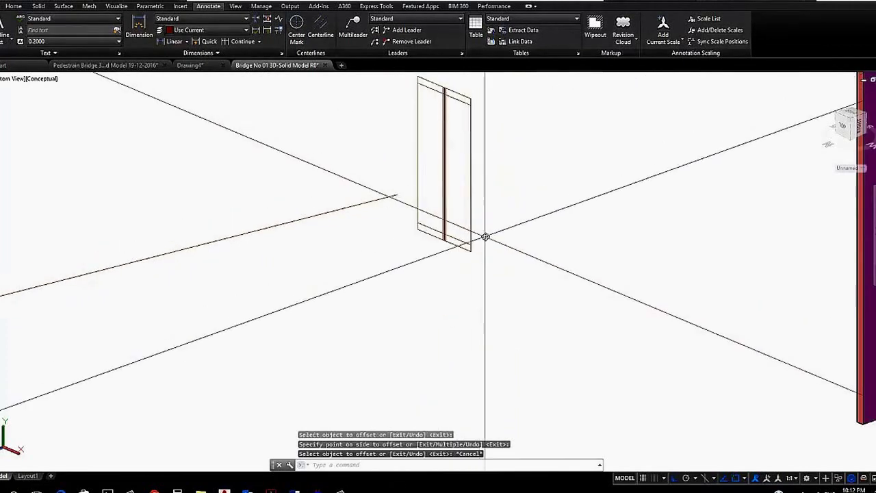
# Trim the excess lines beside the web and near the top flange.
pyautogui.write('tr')
pyautogui.press('Return')
pyautogui.scroll(-2, 507, 264)
pyautogui.click(417, 113)
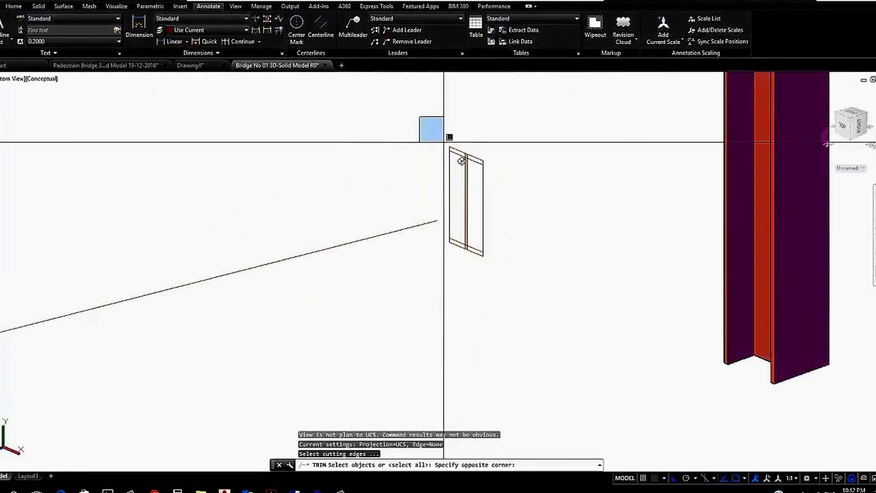
pyautogui.click(527, 273)
pyautogui.scroll(2, 526, 273)
pyautogui.press('Return')
pyautogui.click(511, 205)
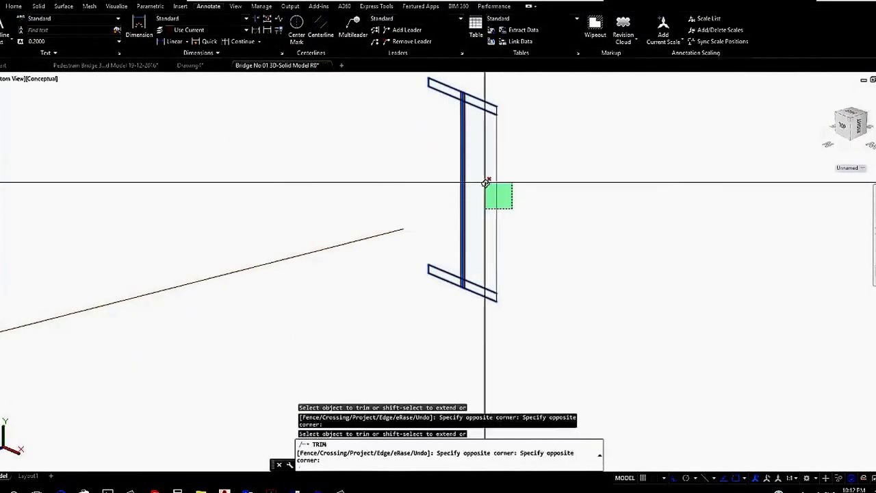
pyautogui.click(487, 182)
pyautogui.scroll(3, 447, 101)
pyautogui.click(510, 94)
pyautogui.click(452, 88)
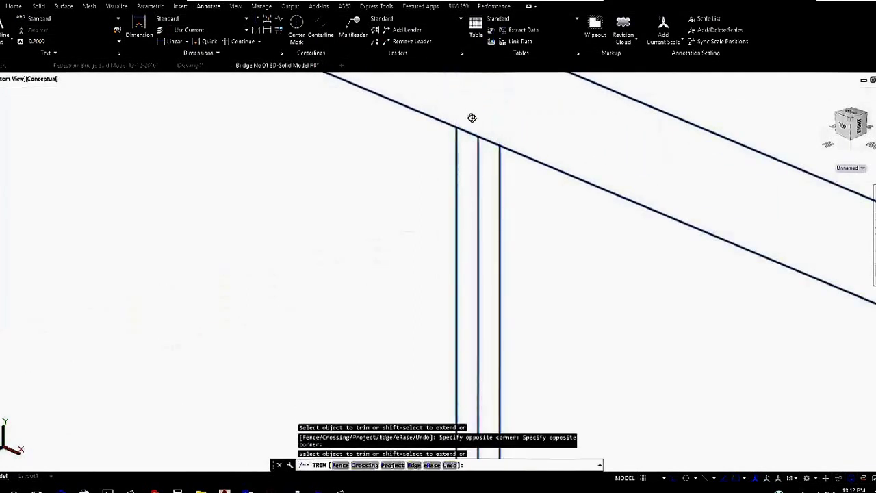
# Trim the lines between the flanges and near the lower flange into an I-section.
pyautogui.click(470, 118)
pyautogui.click(467, 136)
pyautogui.scroll(-3, 499, 213)
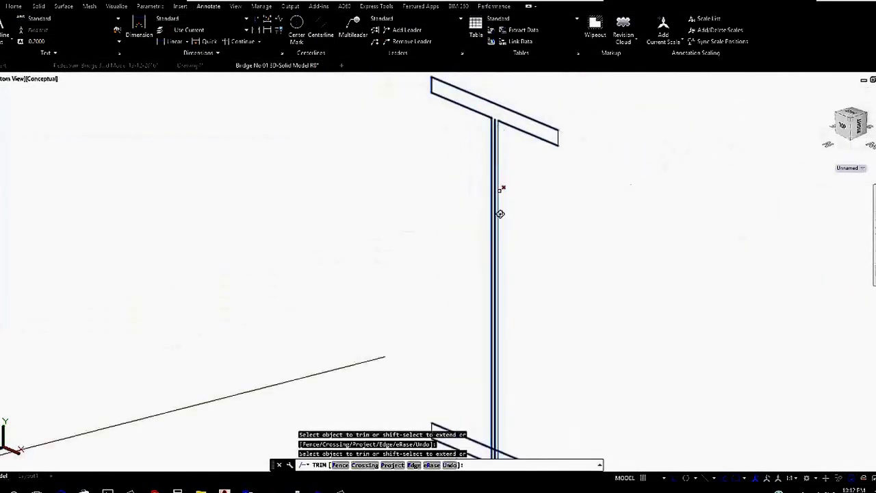
pyautogui.scroll(3, 488, 361)
pyautogui.scroll(3, 518, 362)
pyautogui.click(518, 362)
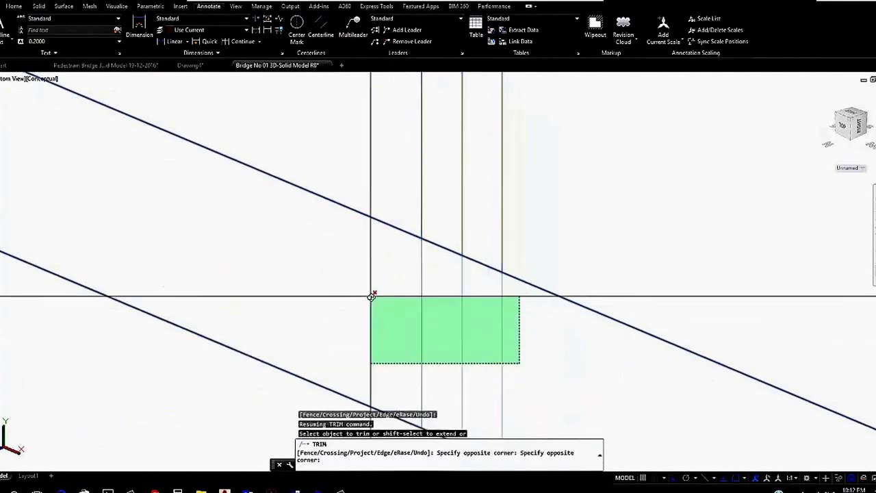
pyautogui.click(371, 297)
pyautogui.press('Escape')
pyautogui.scroll(-3, 485, 260)
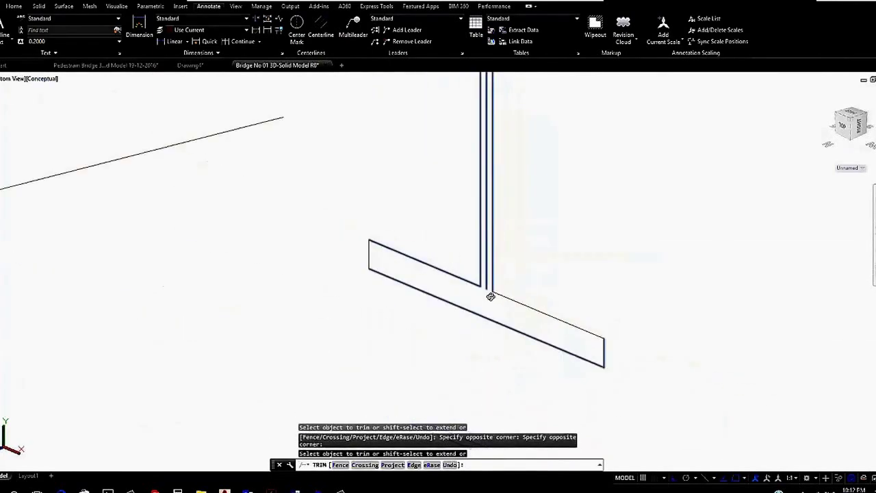
pyautogui.scroll(-2, 506, 280)
pyautogui.scroll(-3, 518, 278)
# Join all I-beam outline lines into a single polyline with PEDIT.
pyautogui.write('pe')
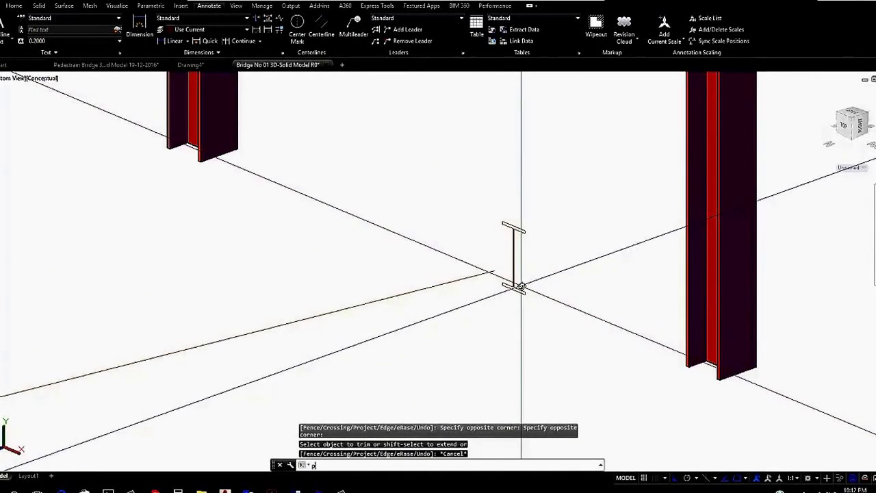
pyautogui.press('Return')
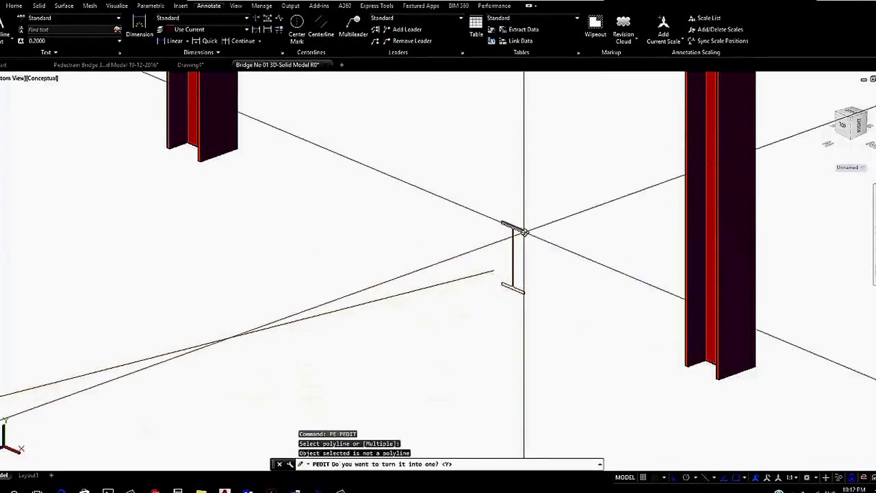
pyautogui.click(523, 232)
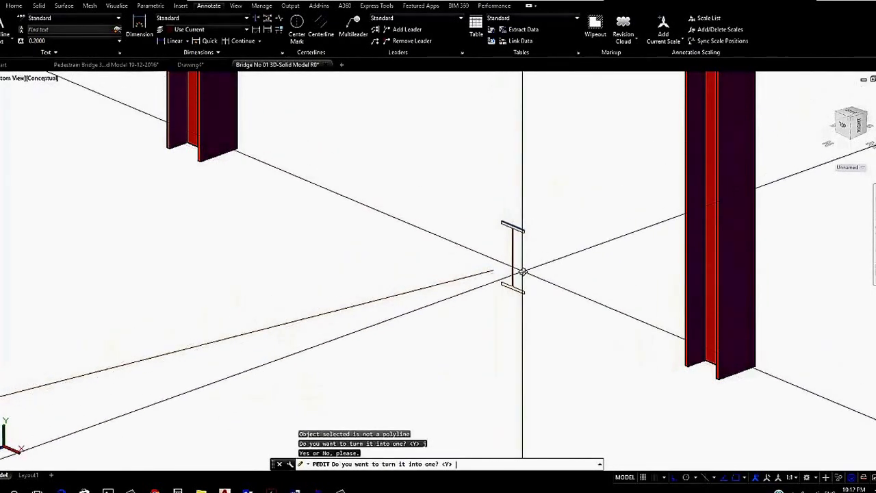
pyautogui.write('j')
pyautogui.press('Return')
pyautogui.click(484, 205)
pyautogui.click(563, 322)
pyautogui.press('Return')
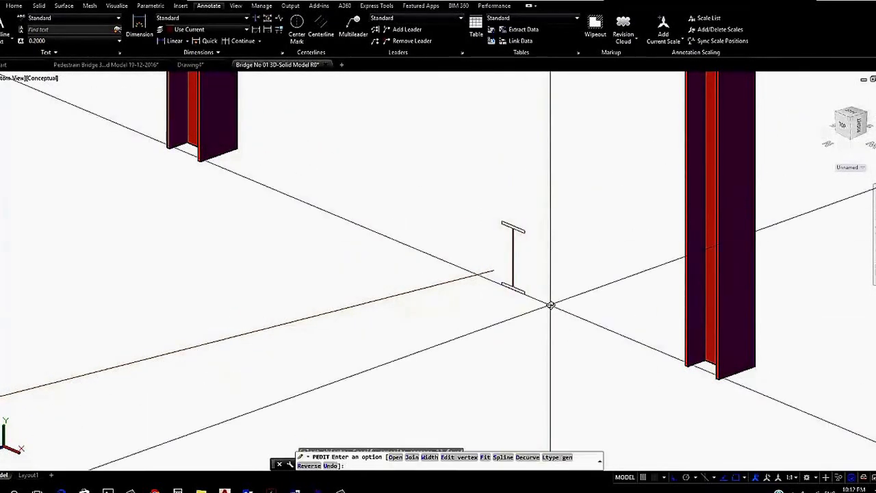
pyautogui.press('Return')
pyautogui.scroll(5, 517, 291)
# Select the I-beam profile for moving and pick its base point.
pyautogui.write('m')
pyautogui.press('Return')
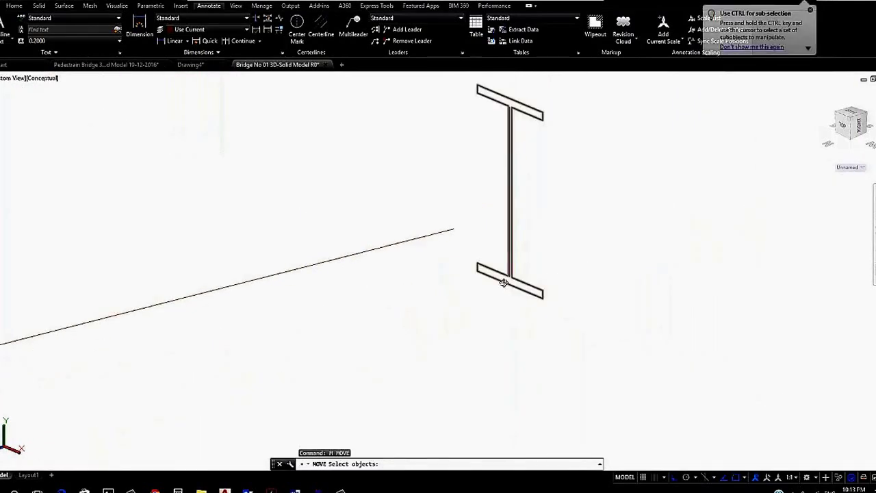
pyautogui.click(521, 295)
pyautogui.press('Return')
pyautogui.click(507, 282)
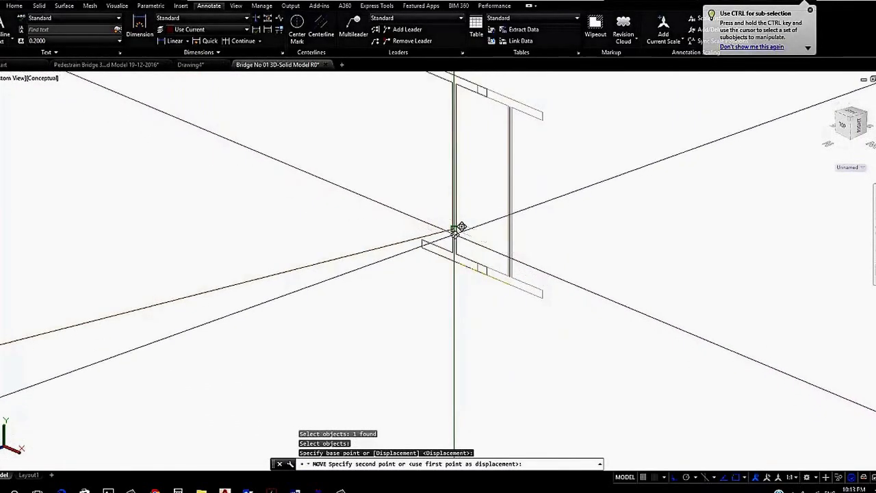
# Place the profile at the ramp line's end and erase the leftover vertical line.
pyautogui.click(456, 234)
pyautogui.scroll(-3, 456, 234)
pyautogui.click(510, 180)
pyautogui.click(541, 277)
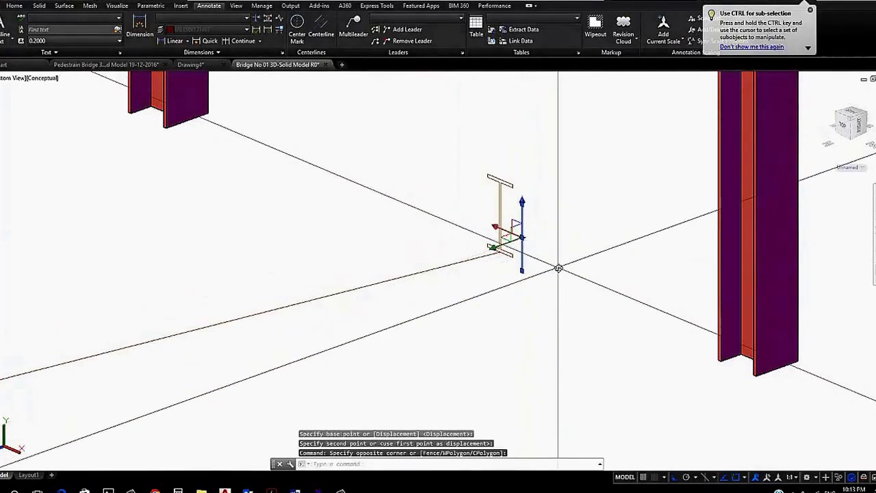
pyautogui.write('e')
pyautogui.press('Return')
pyautogui.scroll(-3, 580, 278)
# Copy the I-beam profile to a spot beside the original.
pyautogui.write('co')
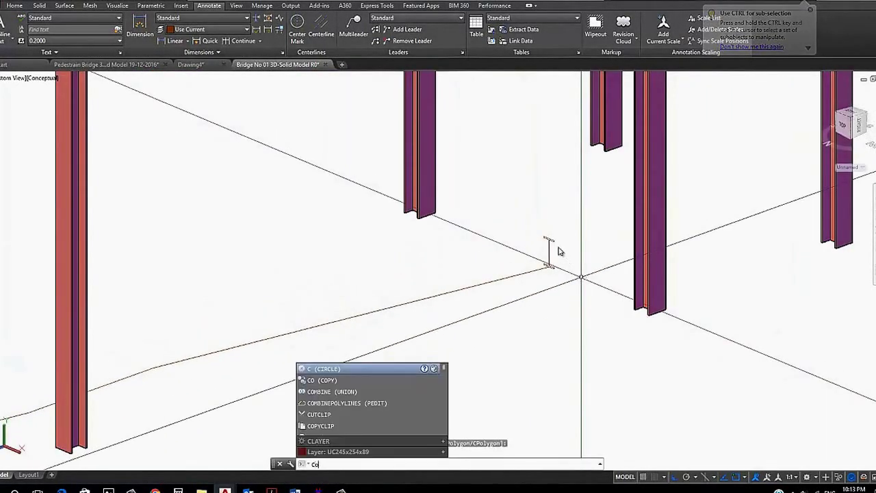
pyautogui.press('Return')
pyautogui.click(561, 224)
pyautogui.click(590, 234)
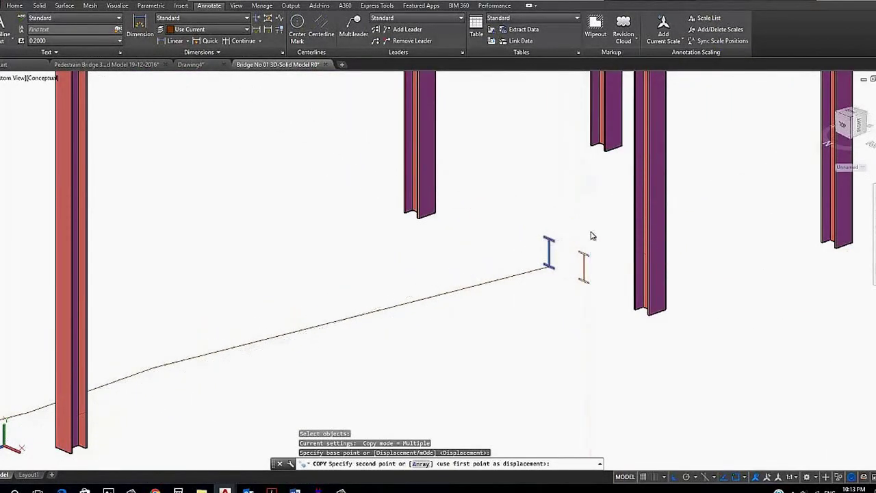
pyautogui.press('Escape')
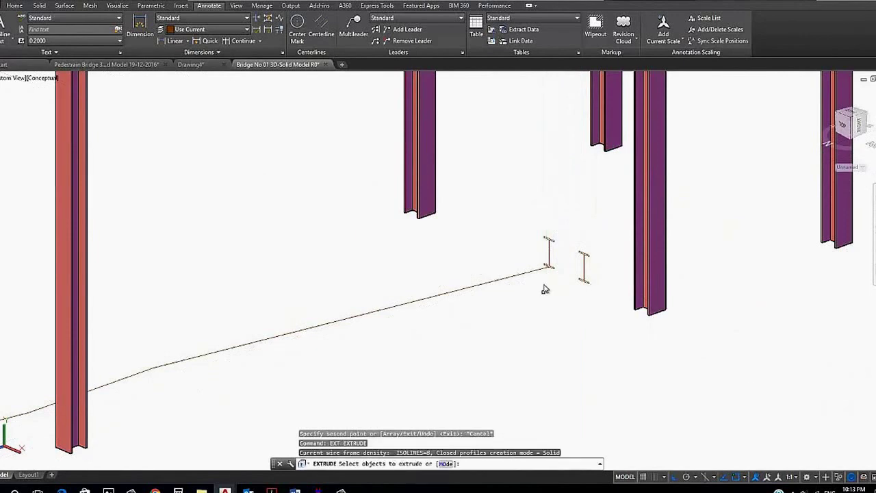
# Extrude the I-beam profile along the ramp polyline path.
pyautogui.click(550, 257)
pyautogui.press('Return')
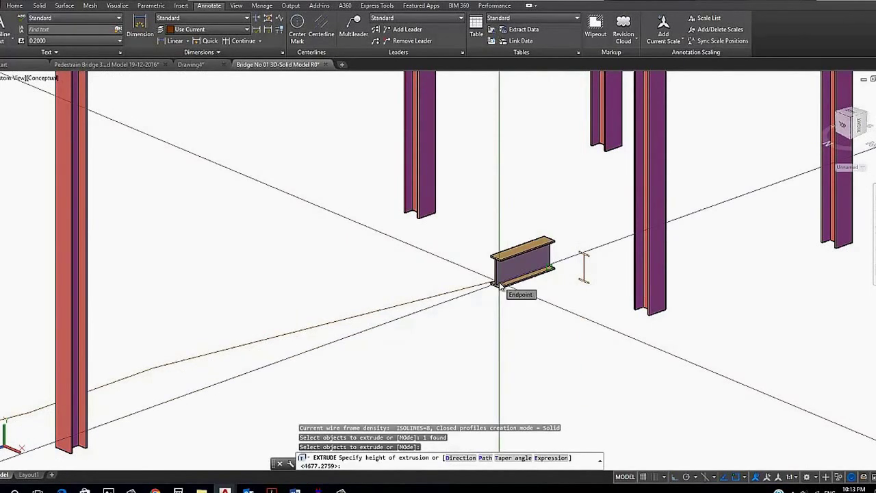
pyautogui.write('p')
pyautogui.press('Return')
pyautogui.click(480, 288)
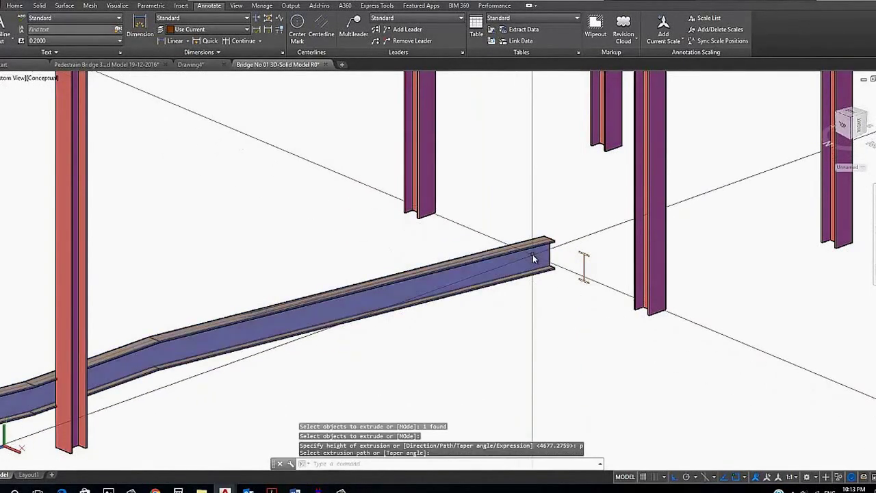
pyautogui.scroll(-3, 532, 254)
pyautogui.scroll(-3, 534, 255)
pyautogui.scroll(-3, 536, 255)
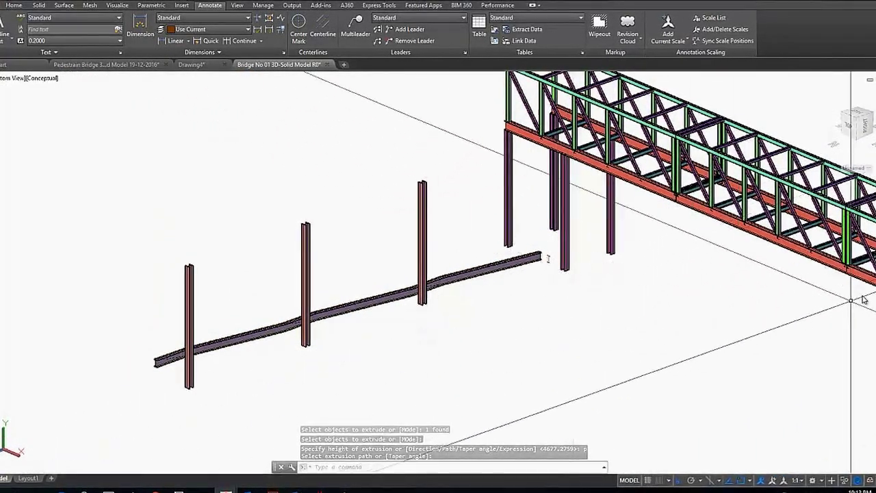
# Orbit the model to inspect the new ramp stringer.
pyautogui.keyDown('shift'); pyautogui.moveTo(582, 309); pyautogui.dragTo(693, 313, button='middle'); pyautogui.keyUp('shift')
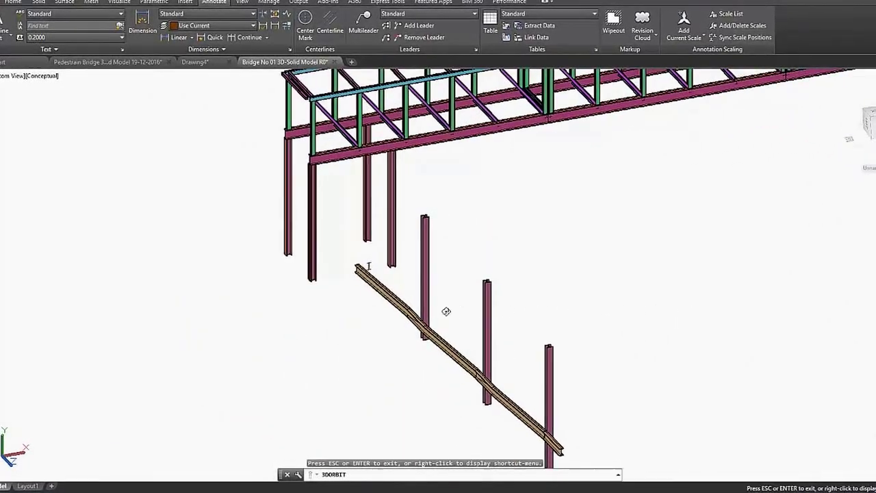
pyautogui.scroll(2, 444, 295)
pyautogui.rightClick(443, 274)
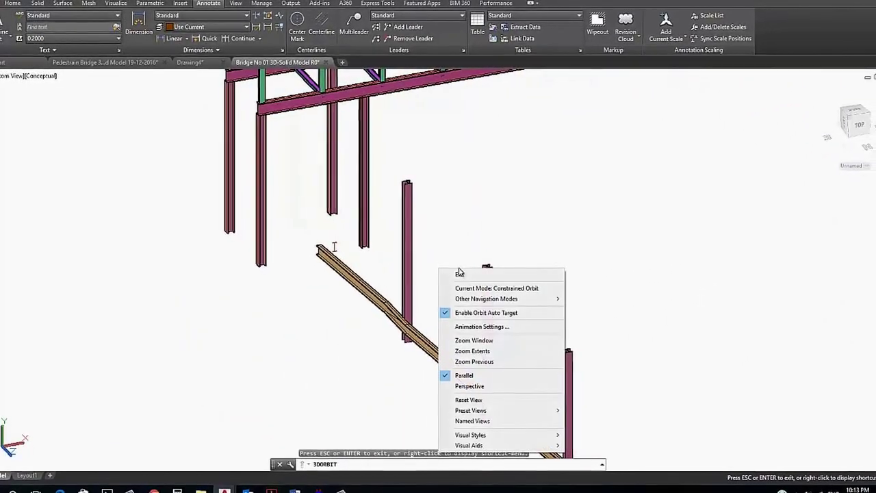
pyautogui.click(453, 272)
pyautogui.scroll(2, 394, 281)
pyautogui.write('c')
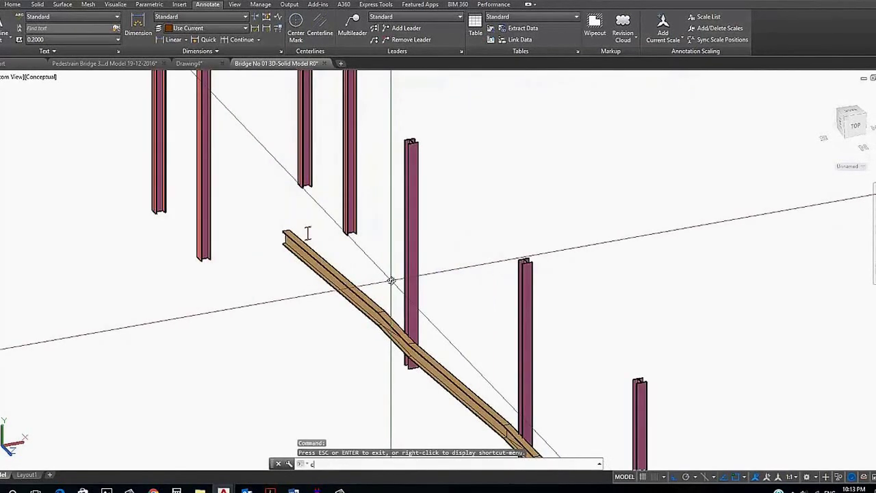
# Copy the stringer beam 1500 units over to create a second parallel stringer.
pyautogui.write('o')
pyautogui.press('Return')
pyautogui.click(337, 273)
pyautogui.press('Return')
pyautogui.click(293, 296)
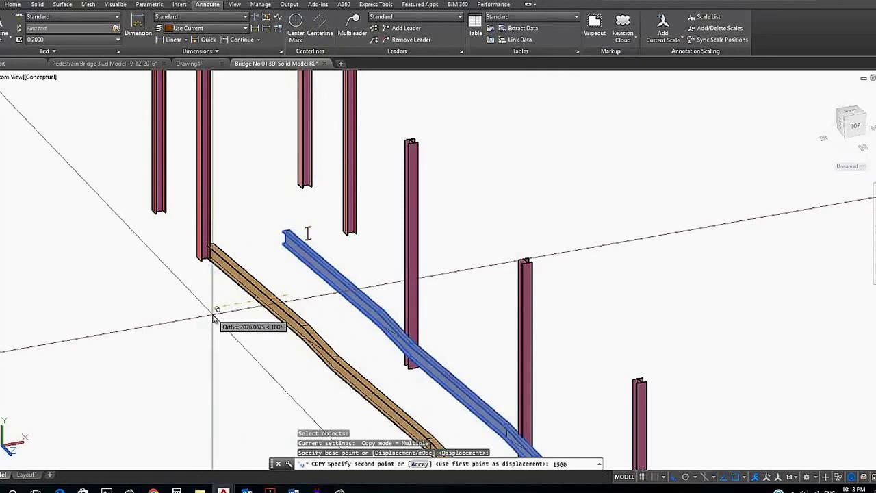
pyautogui.press('Return')
pyautogui.press('Return')
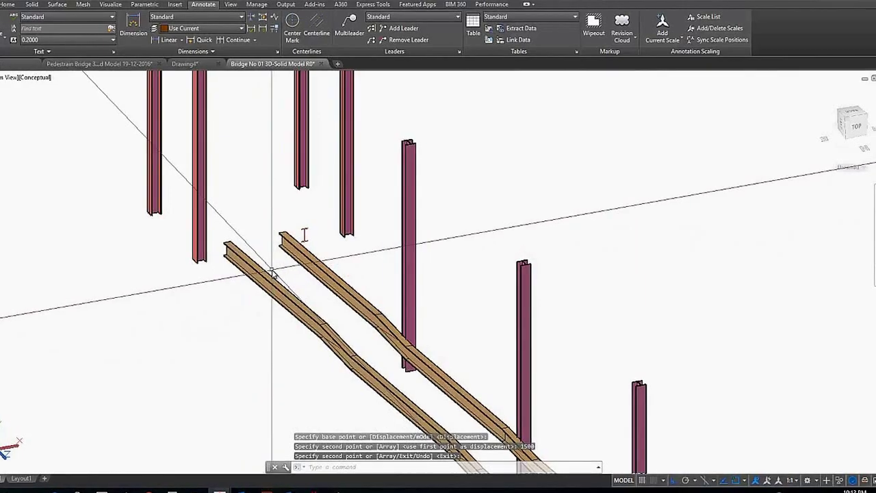
# Zoom out and orbit the view onto the two ramp stringers and the columns beside them.
pyautogui.scroll(3, 274, 273)
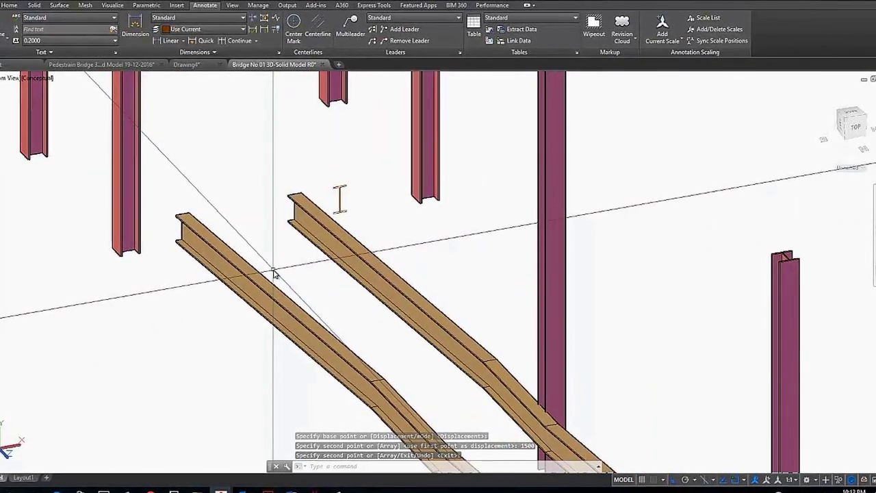
pyautogui.scroll(-2, 274, 272)
pyautogui.scroll(2, 256, 247)
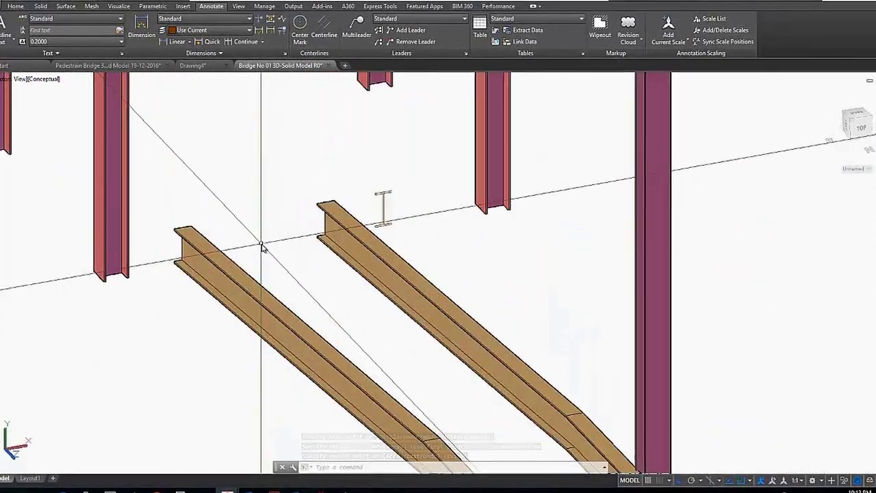
pyautogui.scroll(-1, 263, 244)
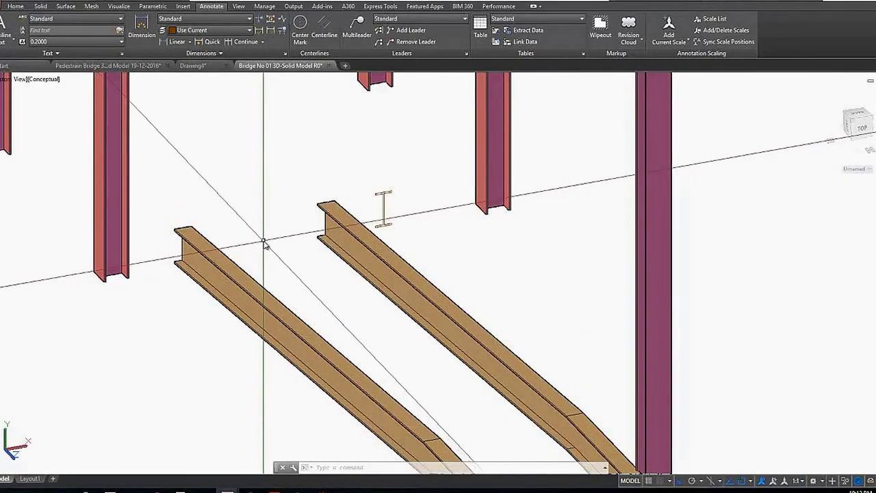
pyautogui.scroll(-2, 263, 244)
pyautogui.scroll(-2, 264, 244)
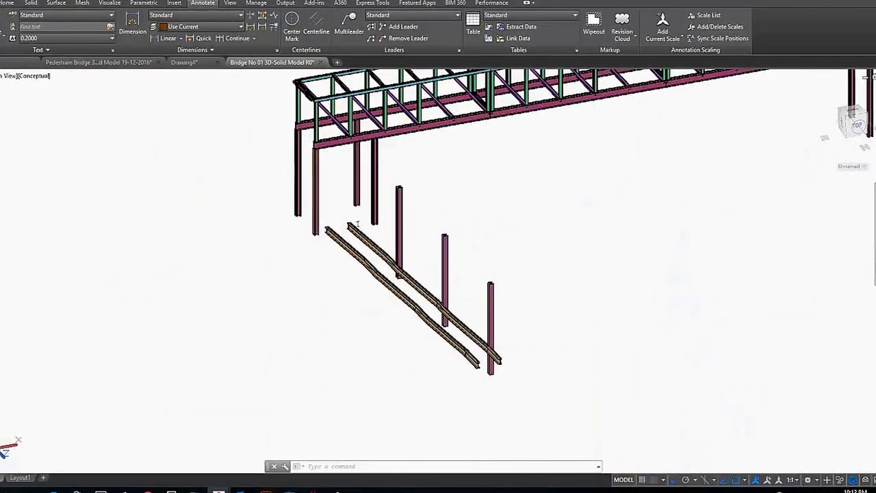
pyautogui.moveTo(541, 302)
pyautogui.keyDown('shift'); pyautogui.mouseDown(button='middle')
pyautogui.moveTo(434, 303)
pyautogui.moveTo(406, 289)
pyautogui.moveTo(466, 231)
pyautogui.moveTo(492, 238)
pyautogui.moveTo(494, 250)
pyautogui.moveTo(548, 262)
pyautogui.moveTo(522, 260)
pyautogui.moveTo(511, 256)
pyautogui.moveTo(565, 249)
pyautogui.moveTo(579, 268)
pyautogui.moveTo(488, 277)
pyautogui.moveTo(590, 350)
pyautogui.moveTo(577, 335)
pyautogui.mouseUp(button='middle'); pyautogui.keyUp('shift')
pyautogui.rightClick(576, 334)
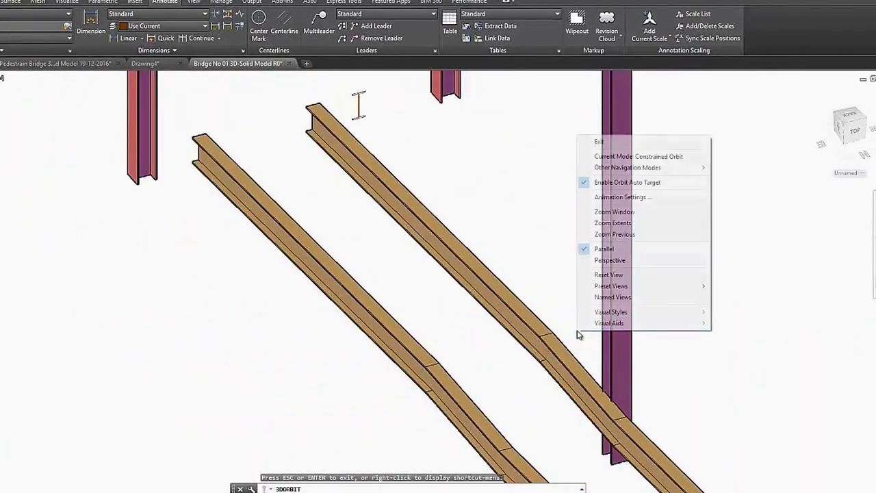
# Exit orbit and reset to the World UCS, viewing the ramp from above.
pyautogui.click(598, 141)
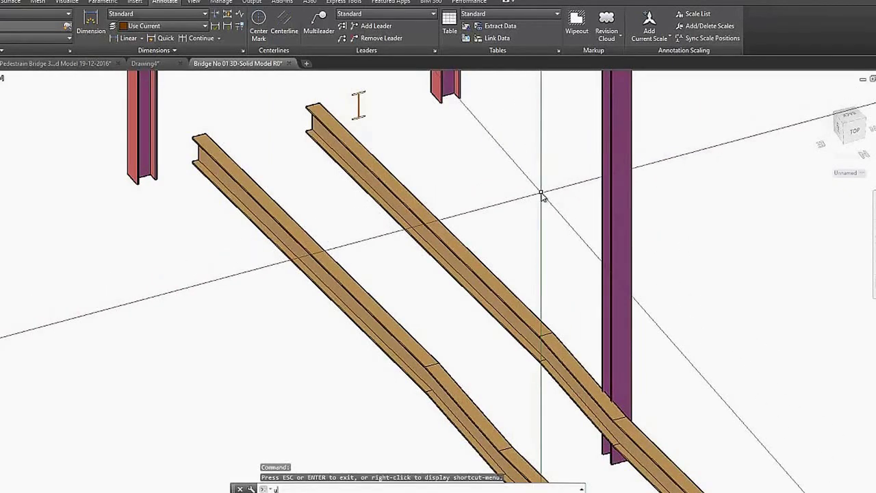
pyautogui.write('ucs')
pyautogui.press('Return')
pyautogui.write('w')
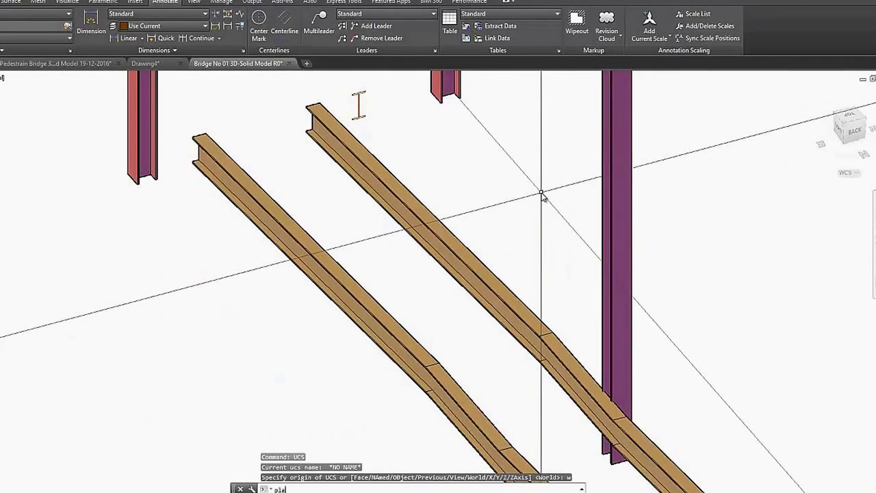
pyautogui.press('Return')
pyautogui.press('Return')
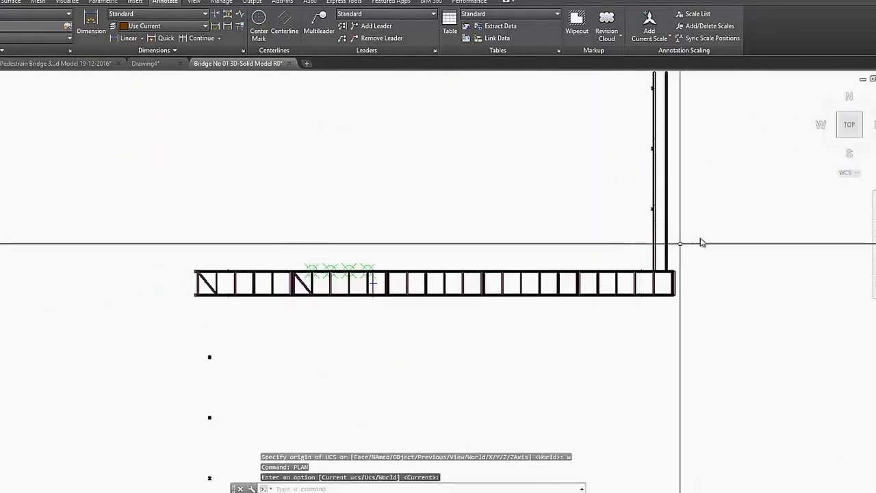
pyautogui.scroll(3, 659, 143)
pyautogui.scroll(3, 641, 146)
pyautogui.scroll(3, 602, 170)
pyautogui.scroll(3, 602, 170)
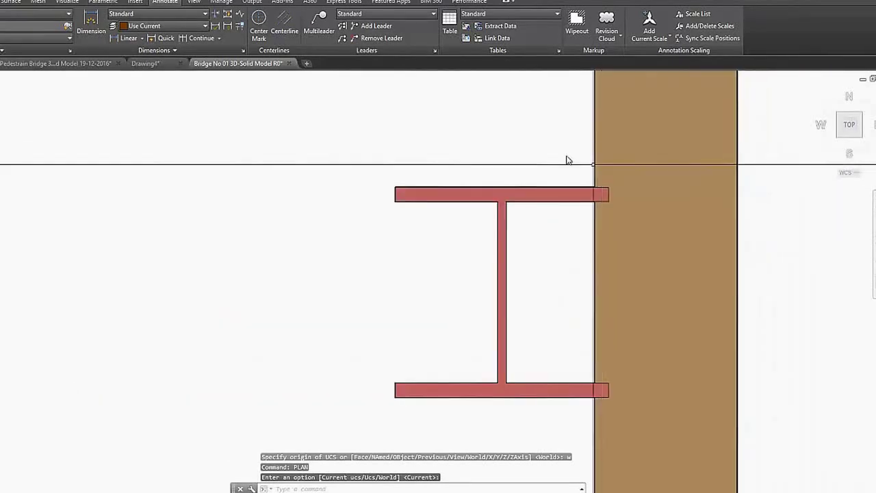
# Measure the 16.5 perpendicular gap from the column flange corner to the stringer edge.
pyautogui.click(137, 39)
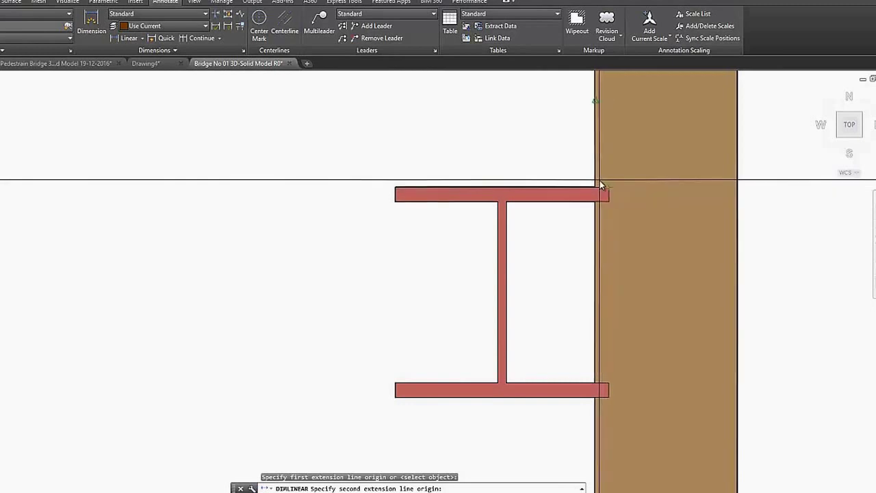
pyautogui.write('per')
pyautogui.press('Return')
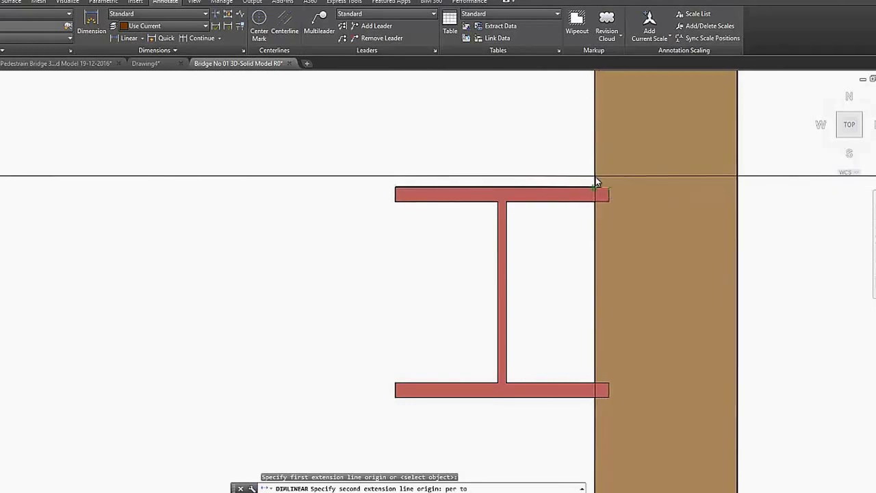
pyautogui.click(596, 179)
pyautogui.scroll(-4, 584, 168)
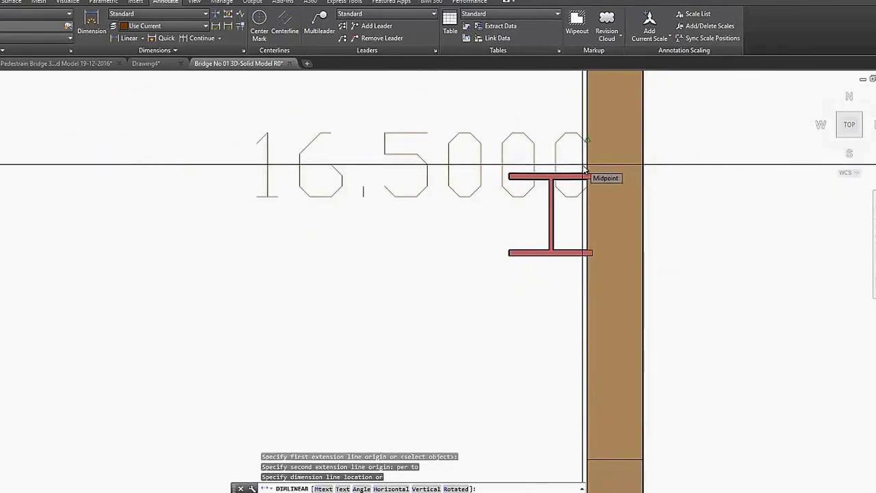
pyautogui.press('Escape')
# Move the stringer 16.5 so it sits at the column flange tip.
pyautogui.write('m')
pyautogui.press('Return')
pyautogui.click(625, 213)
pyautogui.press('Return')
pyautogui.click(713, 236)
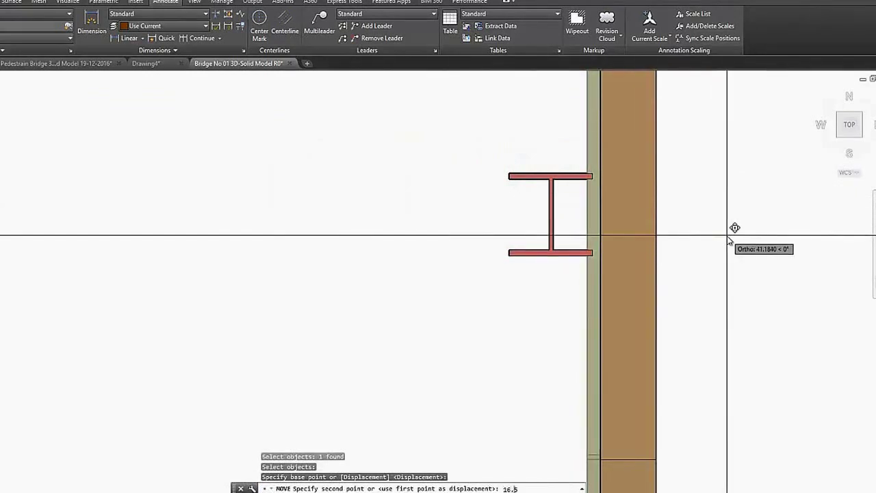
pyautogui.press('Return')
# Erase the second stringer.
pyautogui.scroll(-3, 456, 258)
pyautogui.scroll(-5, 465, 257)
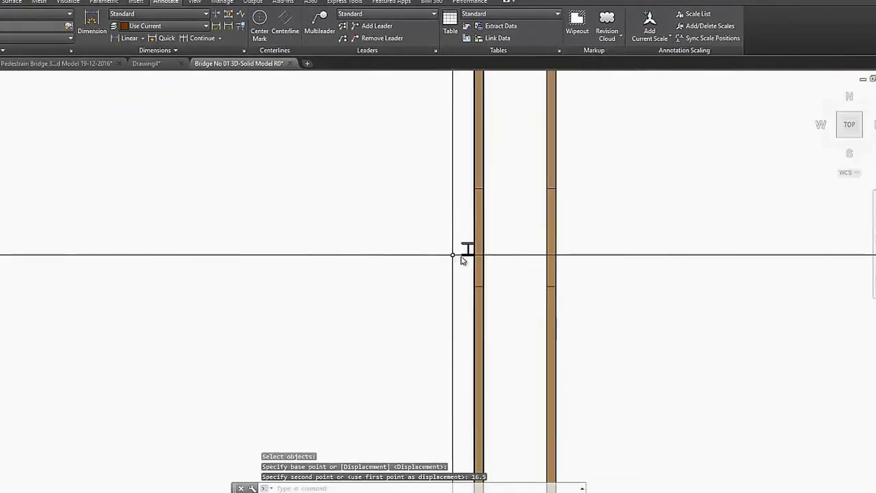
pyautogui.click(540, 260)
pyautogui.click(545, 264)
pyautogui.write('e')
pyautogui.press('Return')
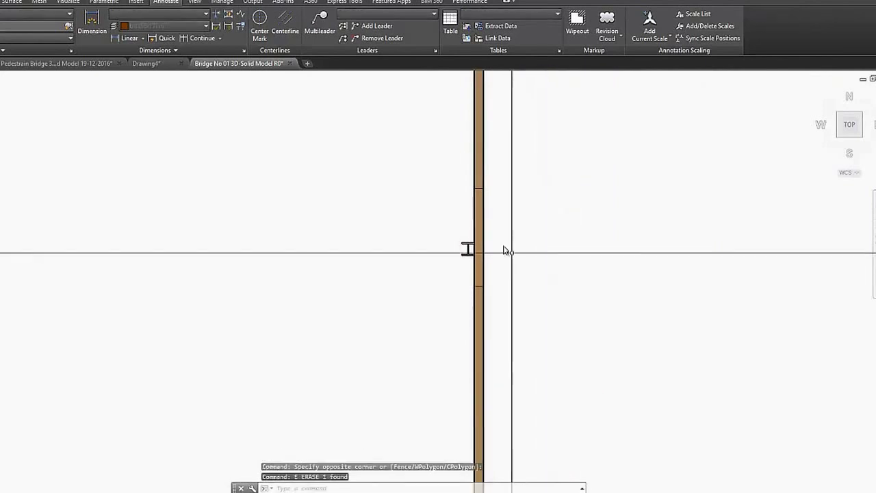
# Dimension the 260 distance from the stringer edge to the flange's far tip.
pyautogui.scroll(-2, 499, 246)
pyautogui.scroll(-2, 493, 240)
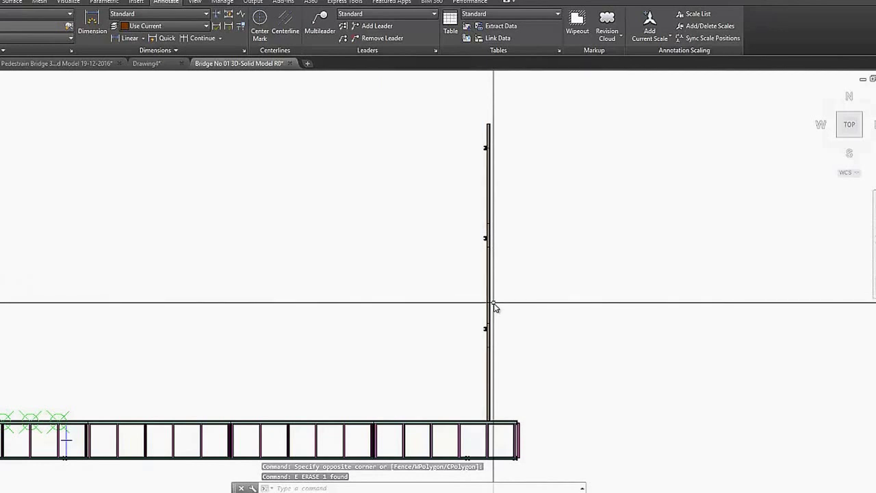
pyautogui.scroll(3, 492, 239)
pyautogui.scroll(3, 476, 239)
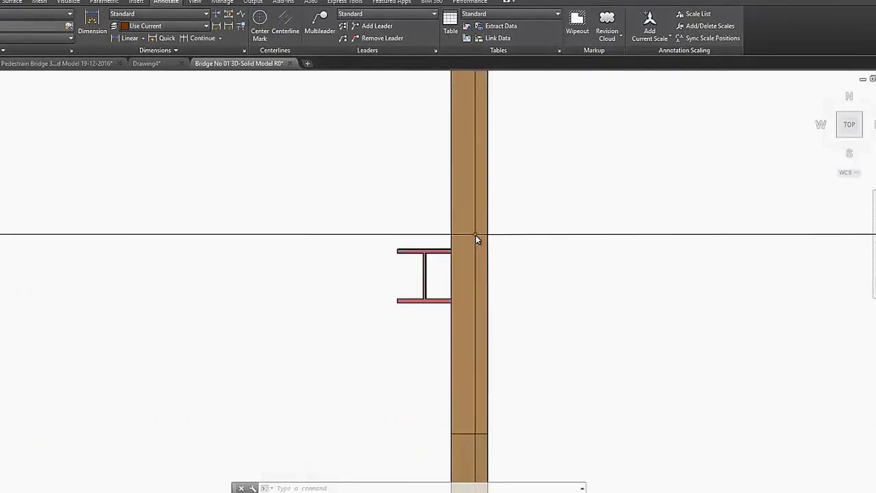
pyautogui.click(130, 39)
pyautogui.scroll(3, 413, 202)
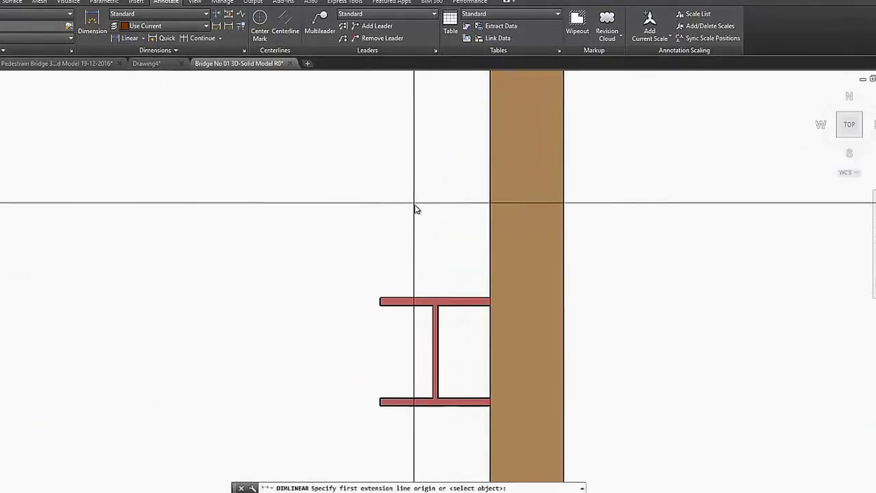
pyautogui.click(484, 297)
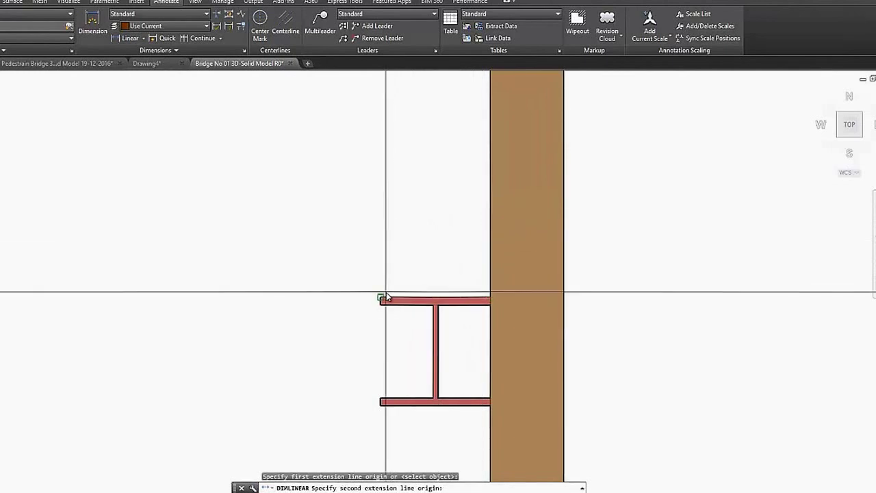
pyautogui.click(385, 297)
pyautogui.scroll(-2, 382, 277)
pyautogui.click(383, 245)
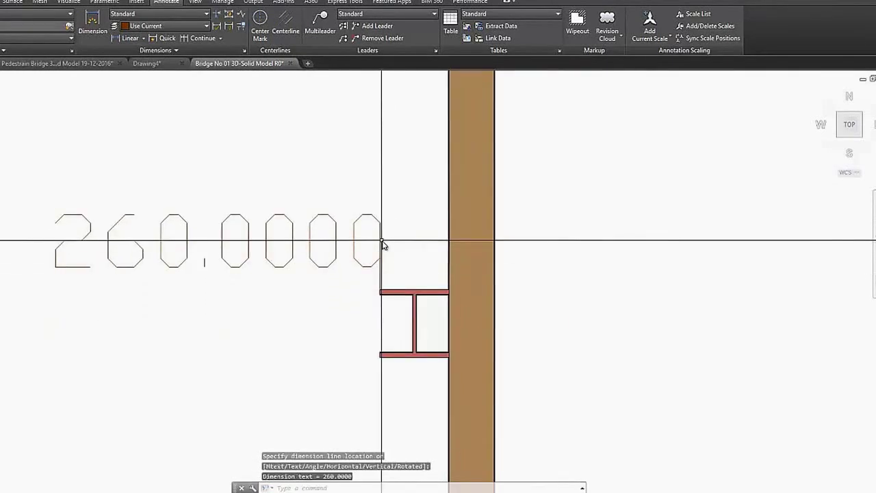
# Work out the spacing and copy the stringer 1370 to the right.
pyautogui.hotkey('alt', 'Tab')
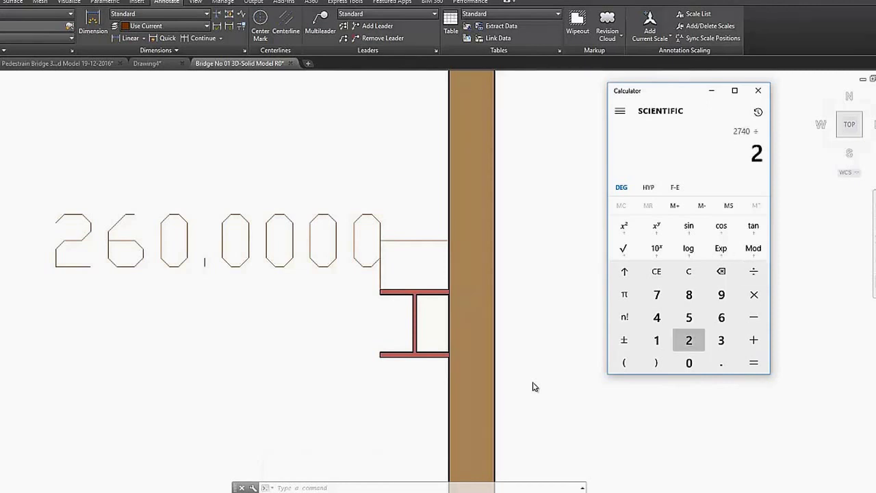
pyautogui.hotkey('alt', 'Tab')
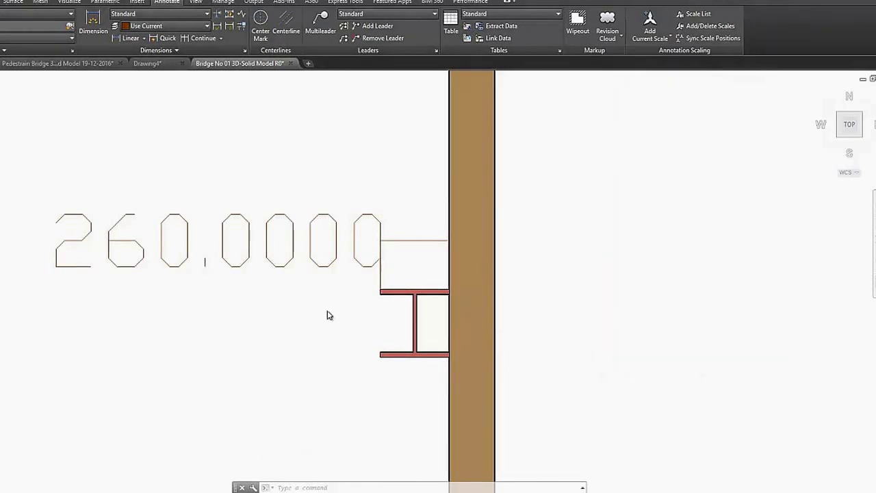
pyautogui.scroll(-2, 327, 308)
pyautogui.scroll(-2, 330, 295)
pyautogui.scroll(-3, 339, 274)
pyautogui.write('c')
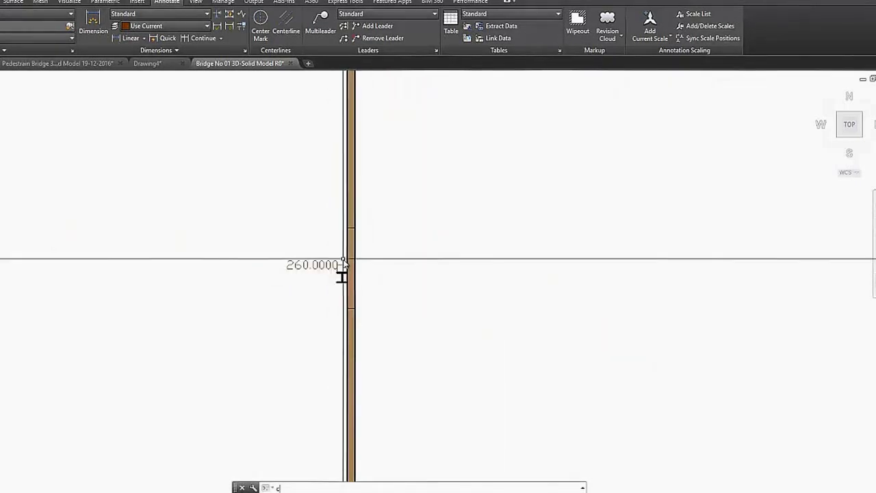
pyautogui.click(357, 280)
pyautogui.press('Return')
pyautogui.click(436, 268)
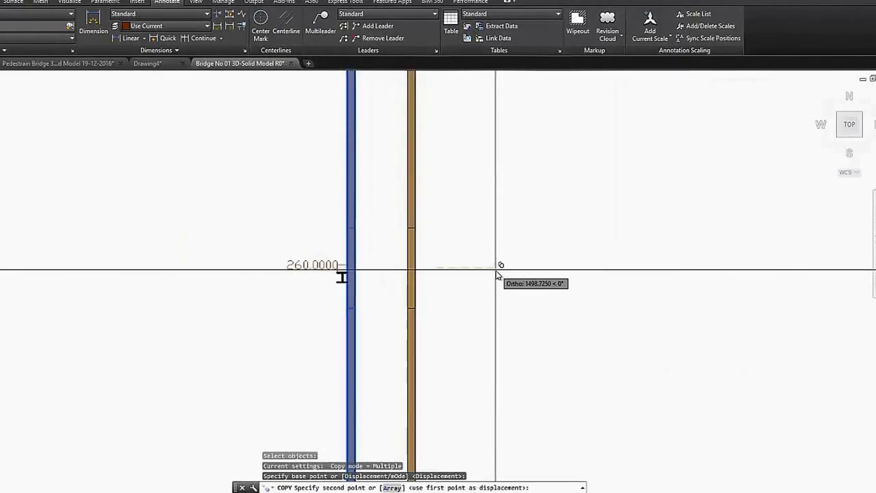
pyautogui.write('1370')
pyautogui.press('Return')
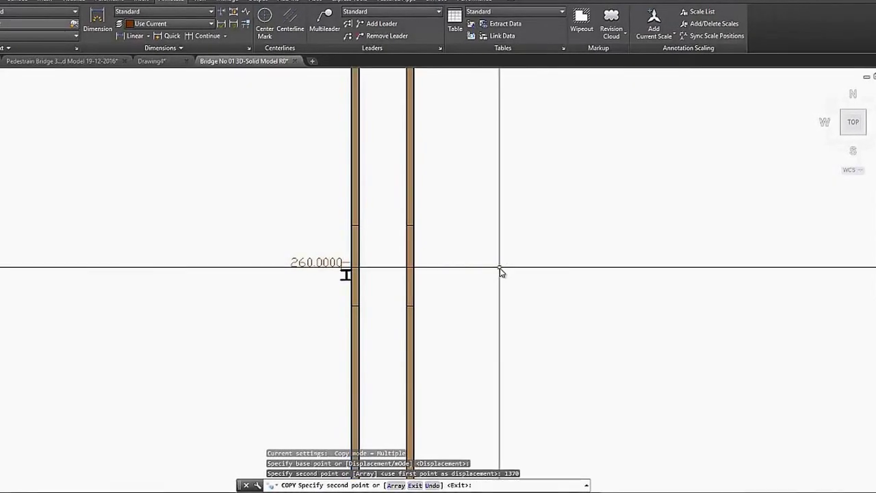
pyautogui.press('Return')
# Orbit back into an isometric 3D view of the bridge.
pyautogui.scroll(-5, 467, 251)
pyautogui.scroll(-3, 459, 240)
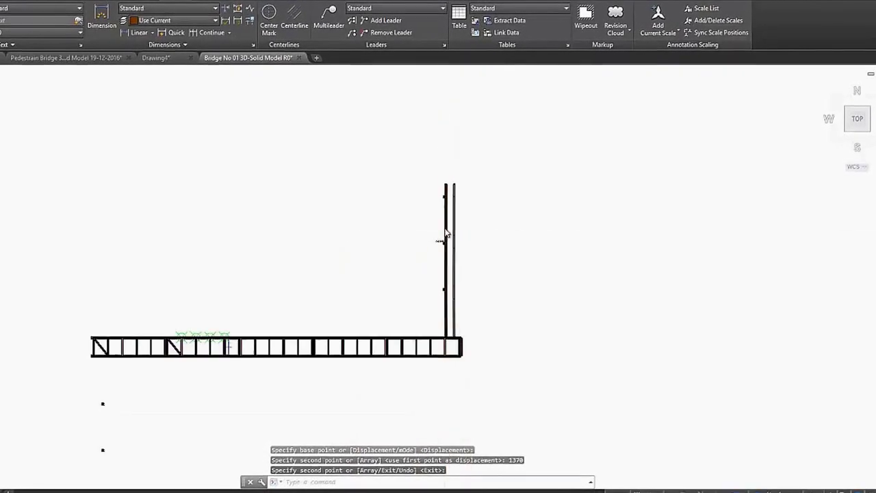
pyautogui.scroll(3, 459, 327)
pyautogui.scroll(2, 456, 348)
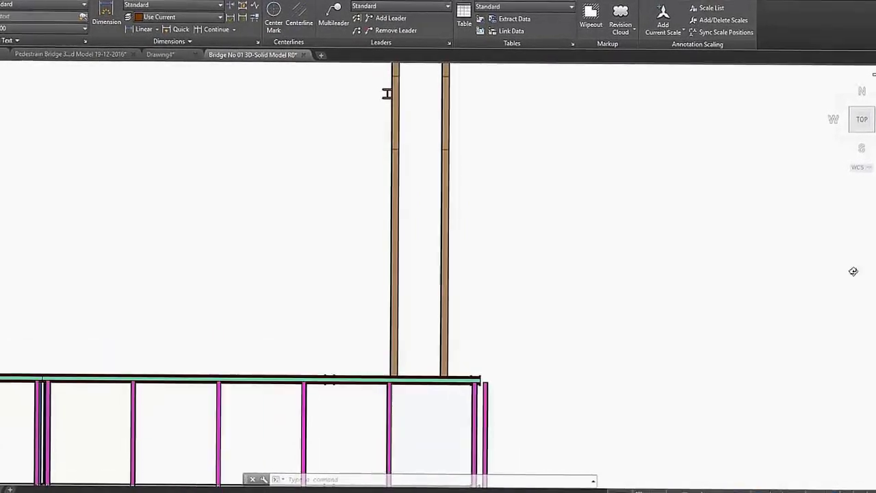
pyautogui.keyDown('shift'); pyautogui.moveTo(456, 348); pyautogui.dragTo(433, 327, button='middle'); pyautogui.keyUp('shift')
pyautogui.moveTo(433, 327); pyautogui.dragTo(488, 280)
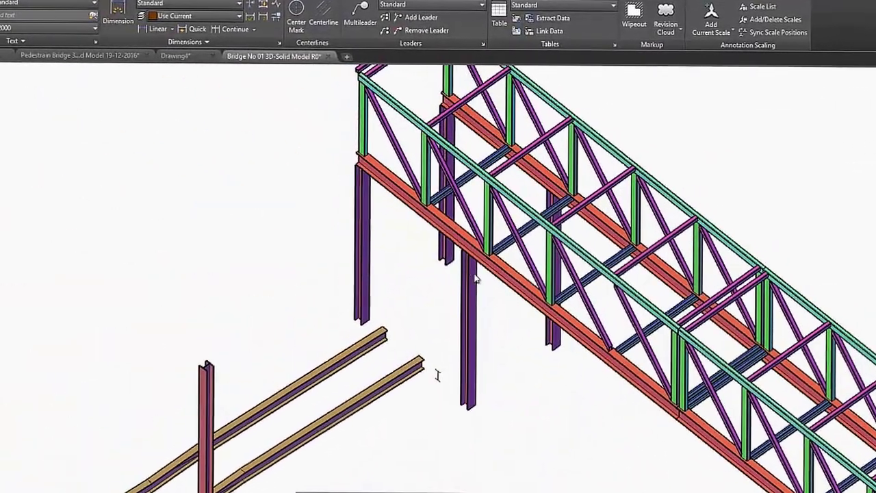
# Start a polyline at the column's lower end, orbiting the view mid-command.
pyautogui.rightClick(487, 281)
pyautogui.click(504, 286)
pyautogui.scroll(5, 453, 323)
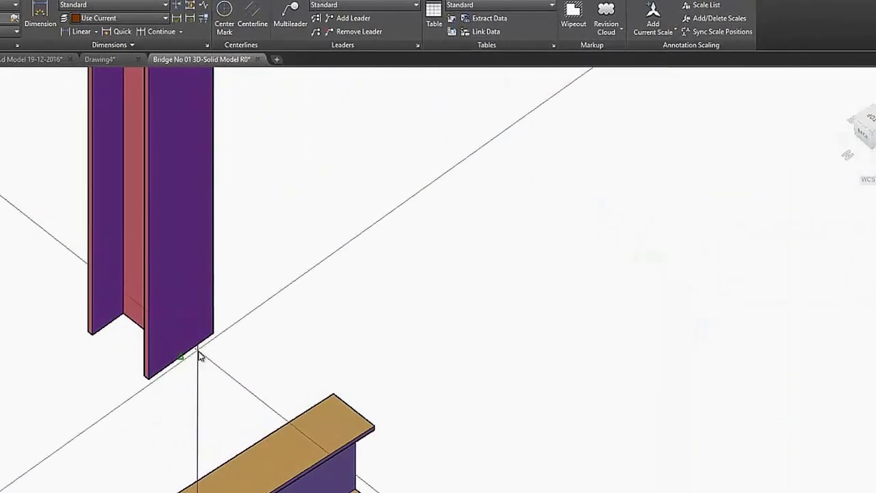
pyautogui.write('pl')
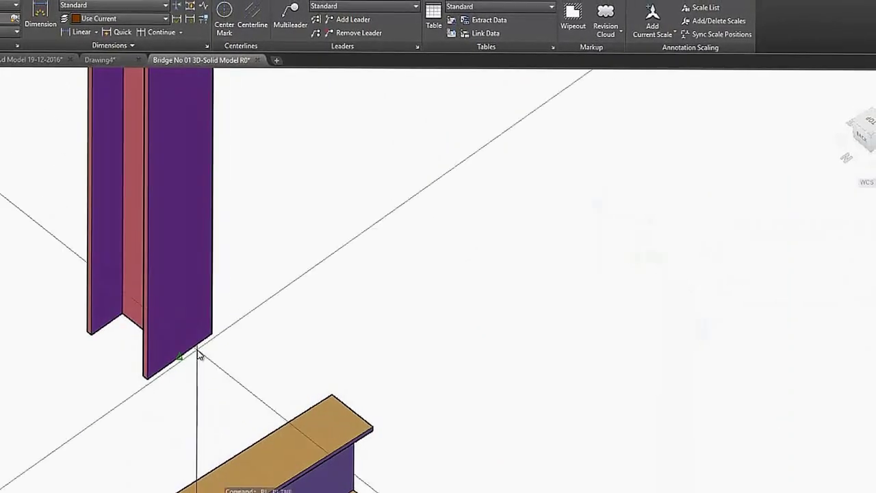
pyautogui.press('Return')
pyautogui.click(299, 272)
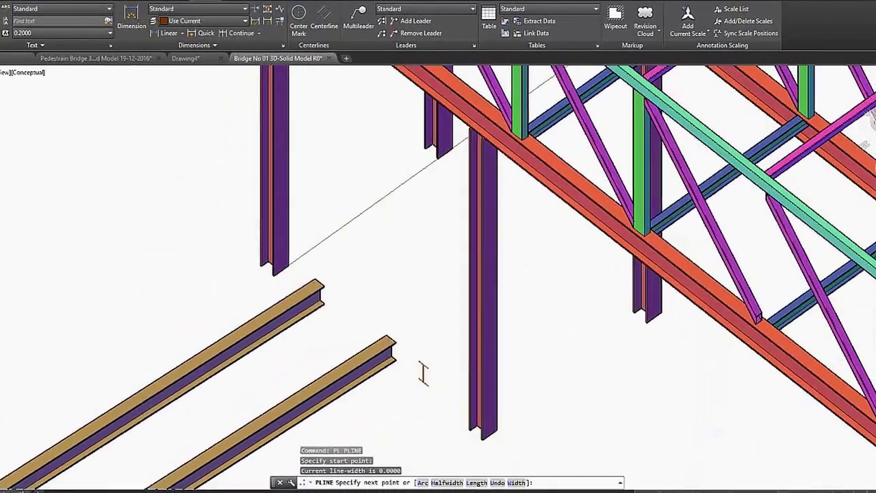
pyautogui.moveTo(419, 368)
pyautogui.keyDown('shift'); pyautogui.mouseDown(button='middle')
pyautogui.moveTo(420, 310)
pyautogui.moveTo(513, 323)
pyautogui.moveTo(590, 312)
pyautogui.moveTo(524, 284)
pyautogui.mouseUp(button='middle'); pyautogui.keyUp('shift')
pyautogui.rightClick(456, 268)
pyautogui.click(477, 274)
pyautogui.scroll(6, 282, 443)
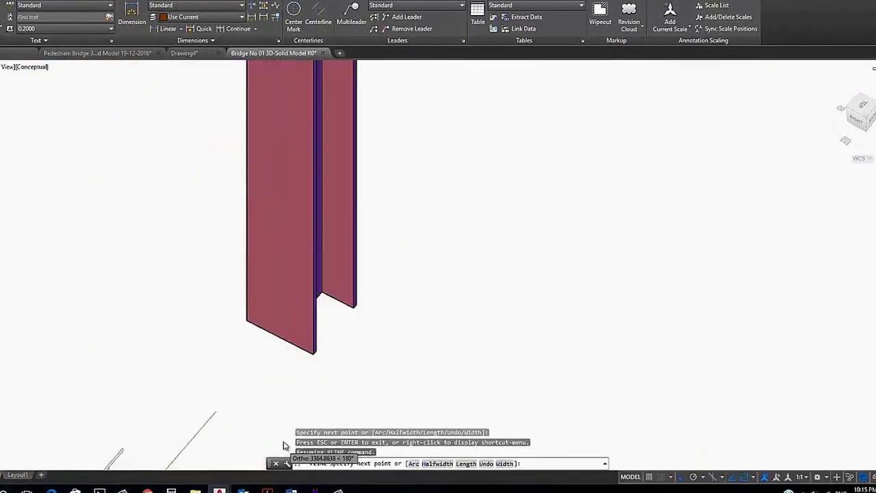
pyautogui.scroll(-5, 253, 256)
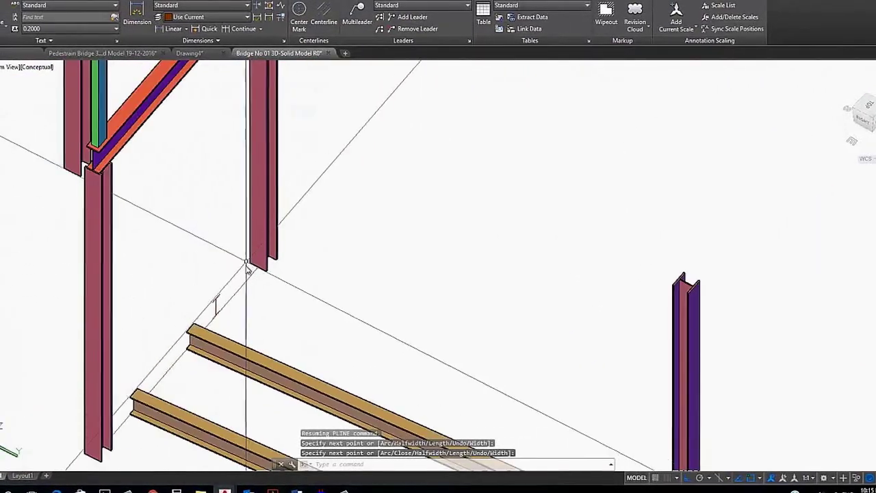
# Restart the polyline from the ramp stringer's end, leaving the next point unplaced.
pyautogui.press('Escape')
pyautogui.press('Return')
pyautogui.scroll(3, 185, 372)
pyautogui.click(165, 346)
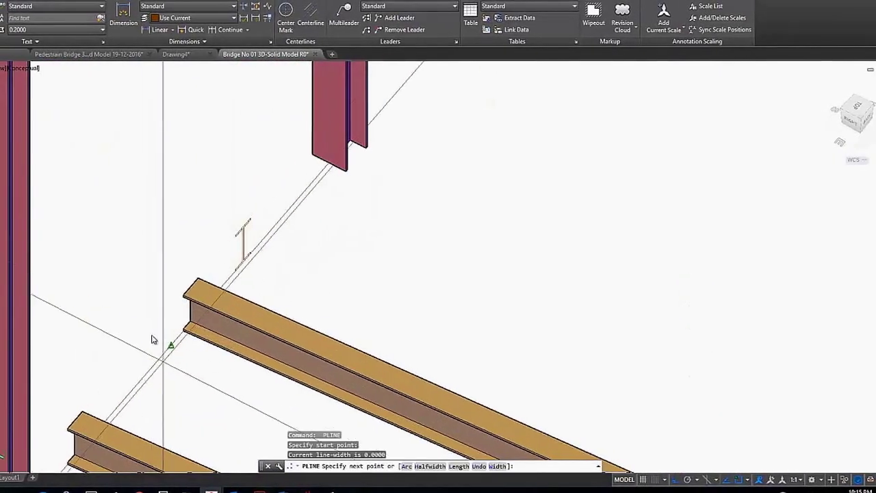
pyautogui.scroll(-5, 165, 346)
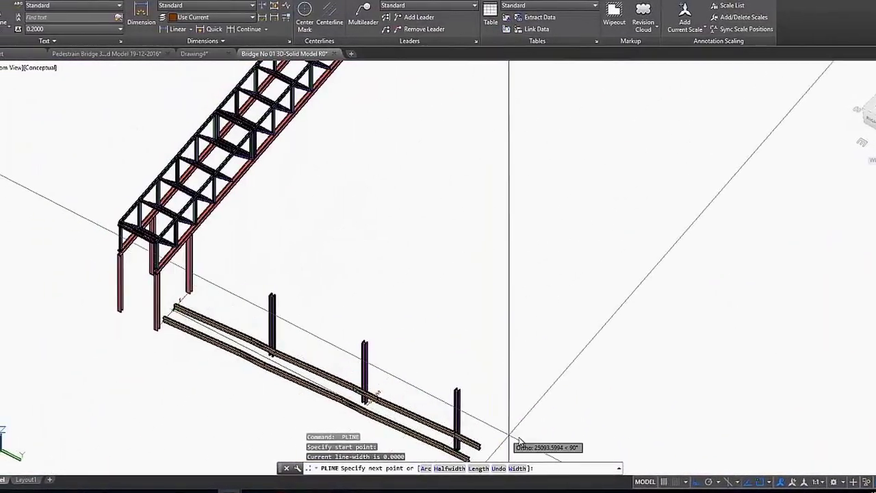
pyautogui.scroll(-3, 538, 407)
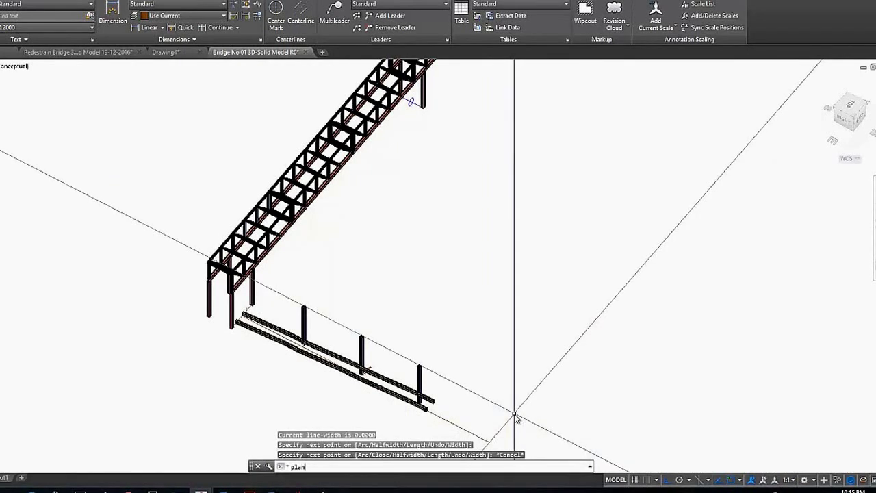
# Switch the ramp to a top plan view.
pyautogui.press('Return')
pyautogui.press('Return')
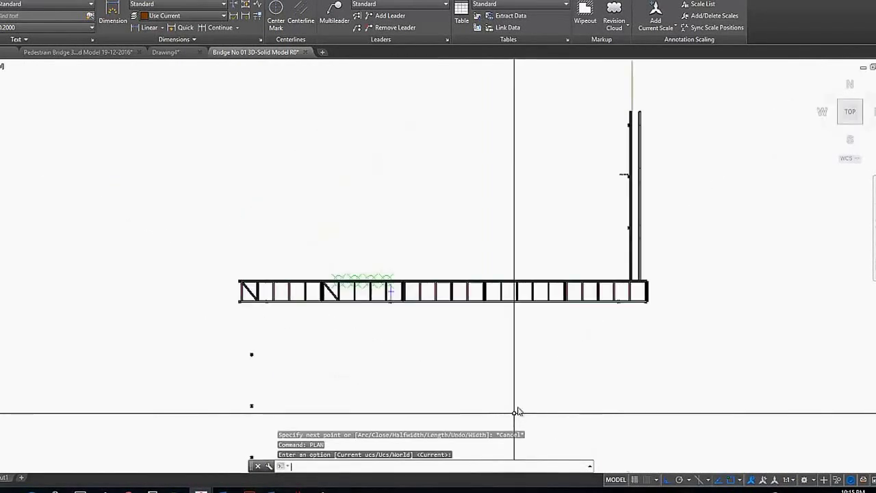
pyautogui.scroll(4, 674, 137)
pyautogui.scroll(-3, 425, 203)
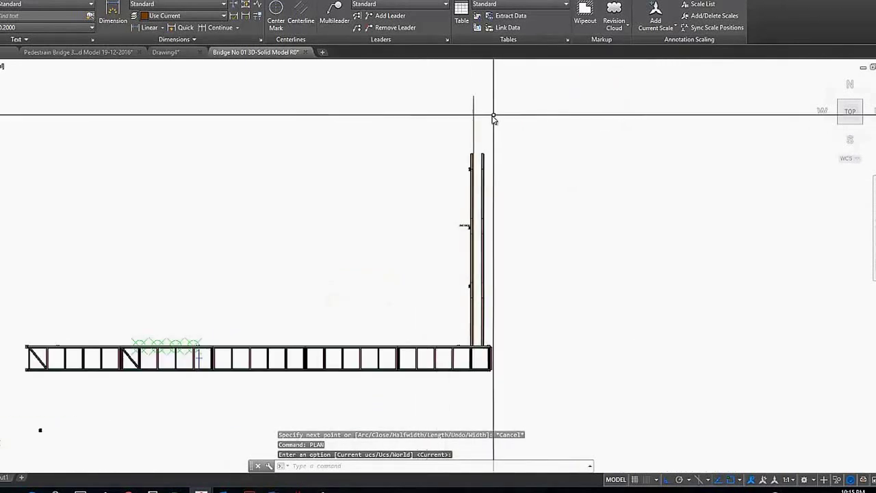
pyautogui.scroll(4, 472, 157)
pyautogui.scroll(-2, 365, 267)
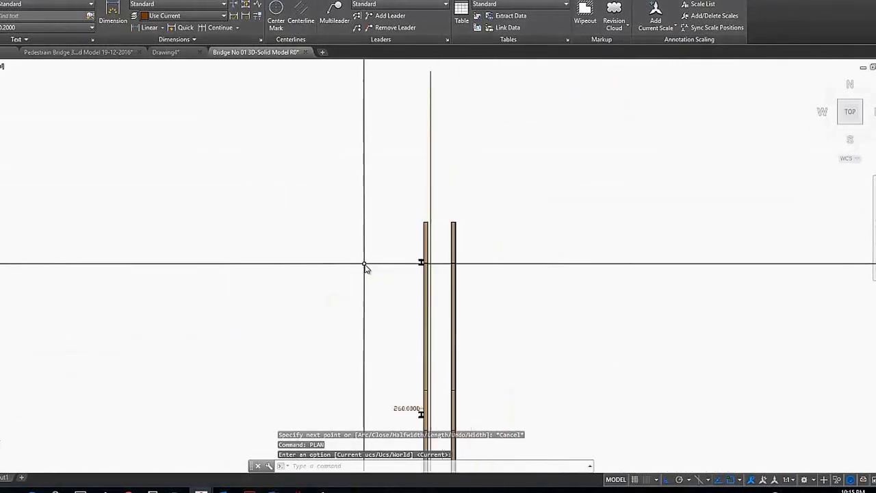
# Add a 450 linear dimension at the top end of a ramp stringer.
pyautogui.click(151, 32)
pyautogui.scroll(5, 411, 260)
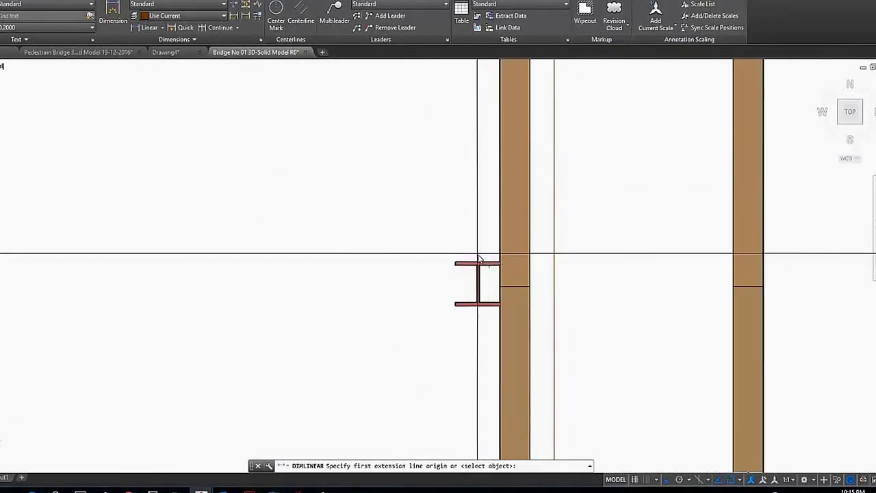
pyautogui.scroll(-2, 438, 207)
pyautogui.scroll(-2, 463, 215)
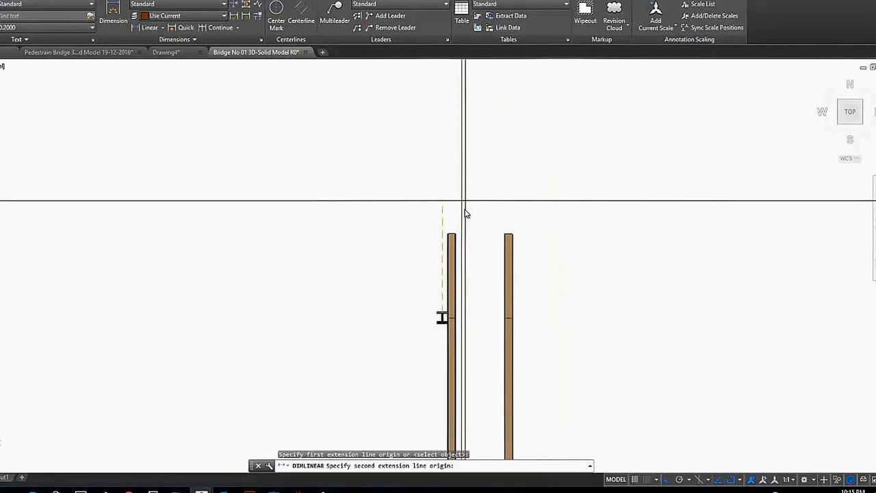
pyautogui.scroll(-2, 463, 185)
pyautogui.click(463, 186)
pyautogui.scroll(3, 457, 172)
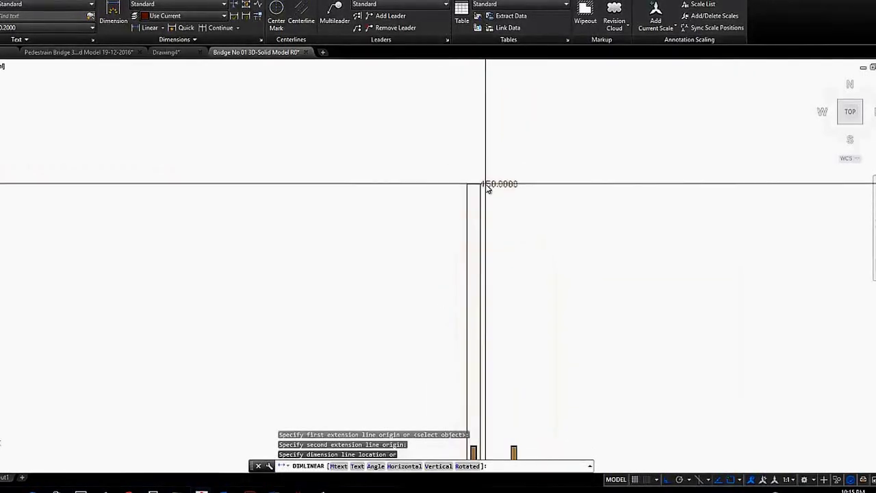
pyautogui.click(488, 192)
pyautogui.scroll(-3, 366, 143)
pyautogui.scroll(2, 399, 231)
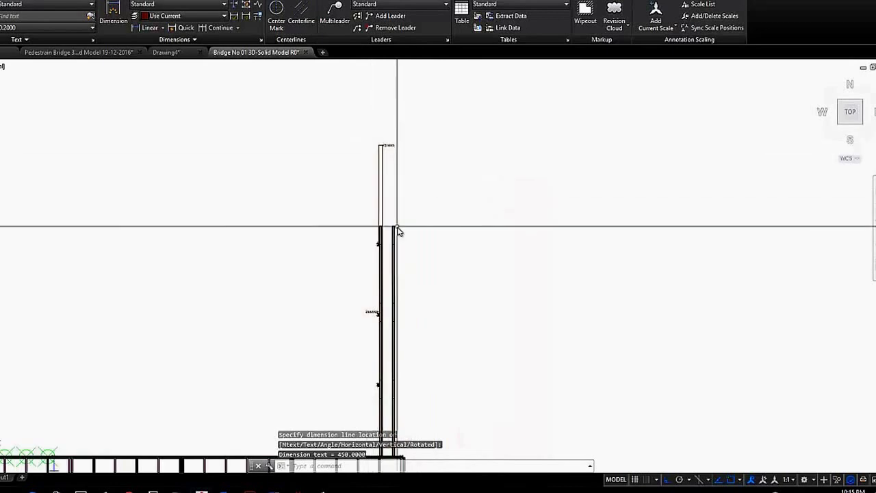
pyautogui.scroll(3, 395, 257)
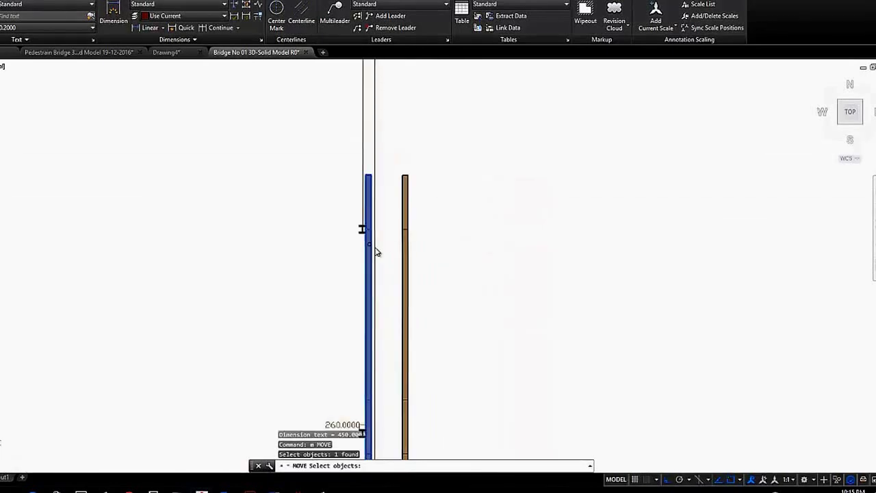
# Move both stringers, their end pieces and the dimension 450 sideways.
pyautogui.click(336, 205)
pyautogui.click(372, 239)
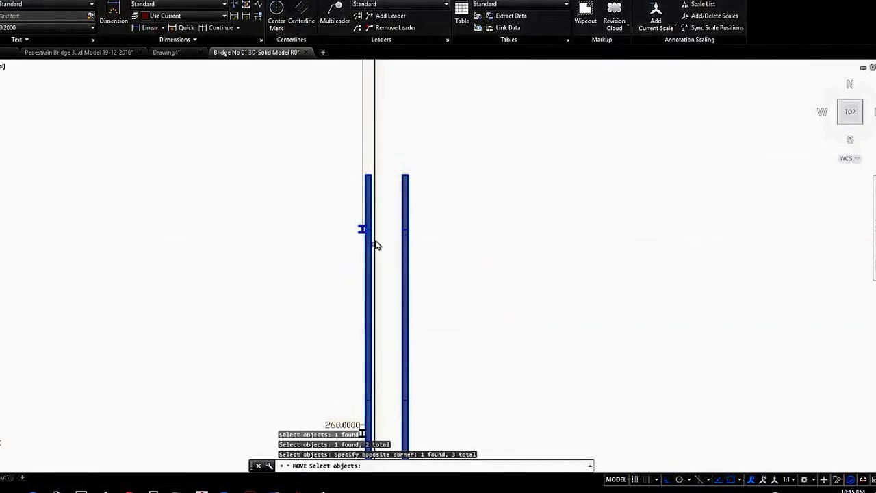
pyautogui.scroll(-1, 377, 244)
pyautogui.moveTo(362, 266); pyautogui.dragTo(337, 236, button='middle')
pyautogui.click(357, 251)
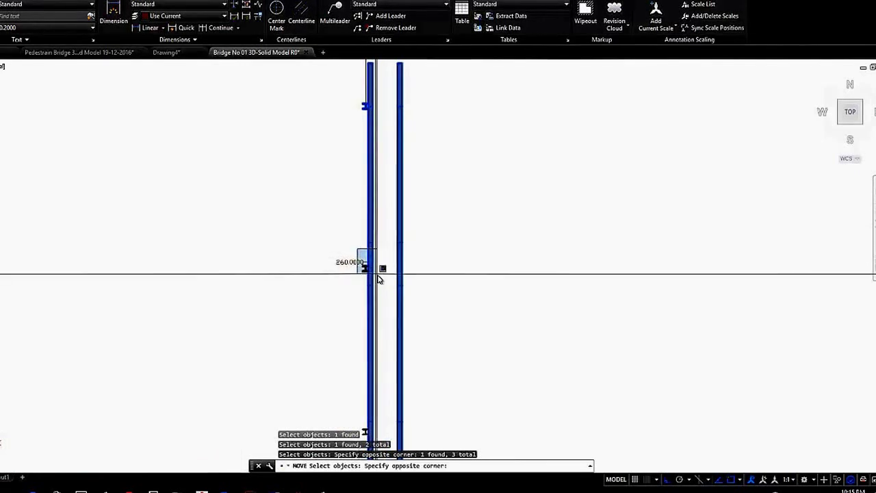
pyautogui.scroll(-2, 375, 254)
pyautogui.scroll(2, 358, 294)
pyautogui.click(349, 266)
pyautogui.click(403, 333)
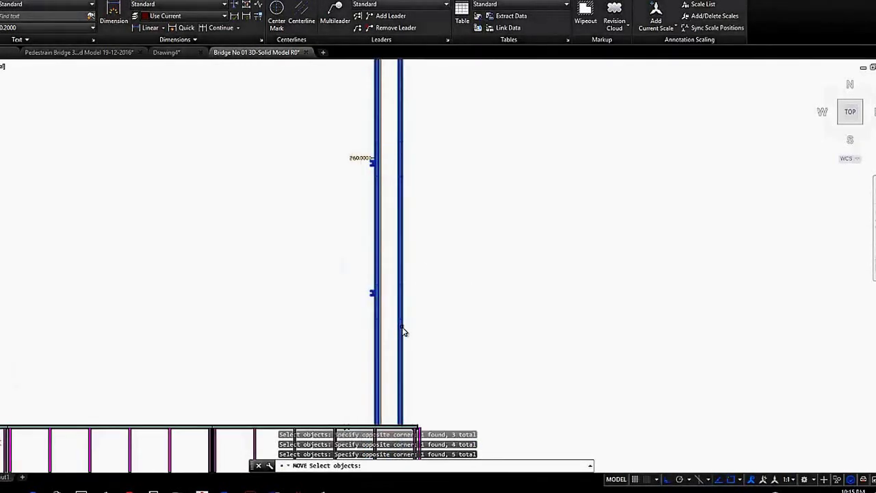
pyautogui.press('Return')
pyautogui.click(467, 313)
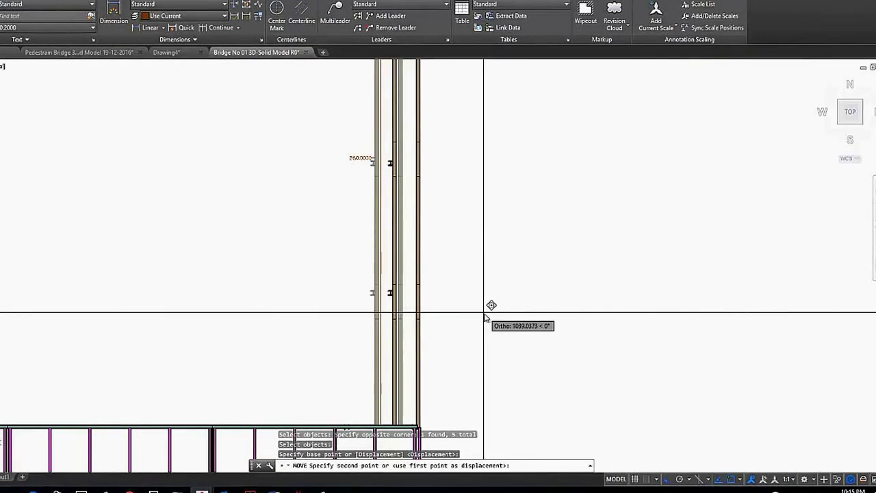
pyautogui.write('450')
pyautogui.press('Return')
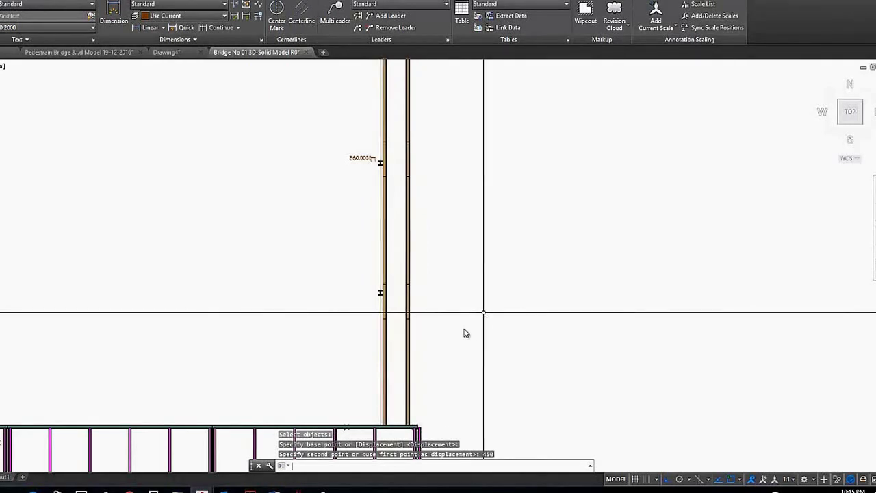
# Place a copy of the stringer pair to the right, mirrored end-for-end without the source.
pyautogui.scroll(-1, 440, 348)
pyautogui.scroll(3, 399, 144)
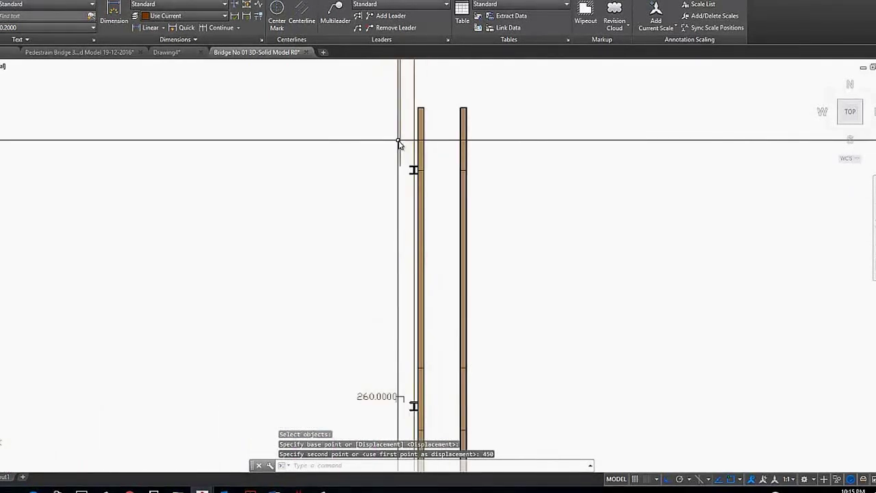
pyautogui.scroll(-1, 399, 144)
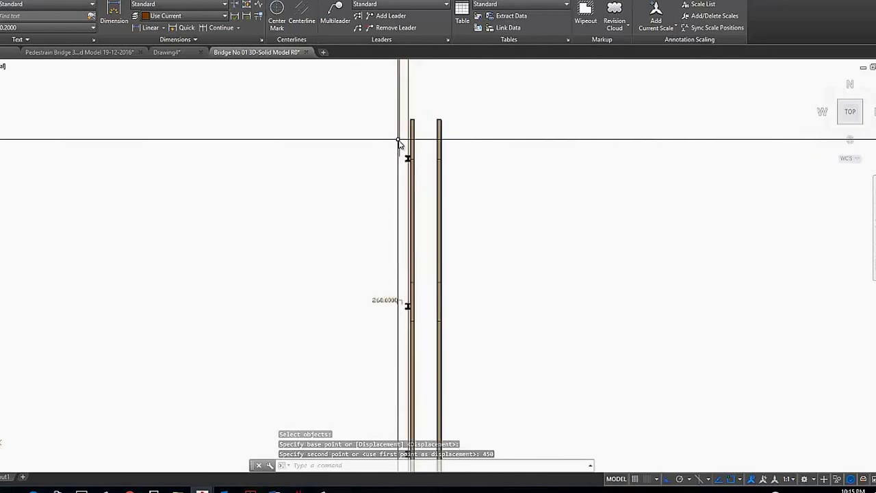
pyautogui.scroll(-2, 400, 145)
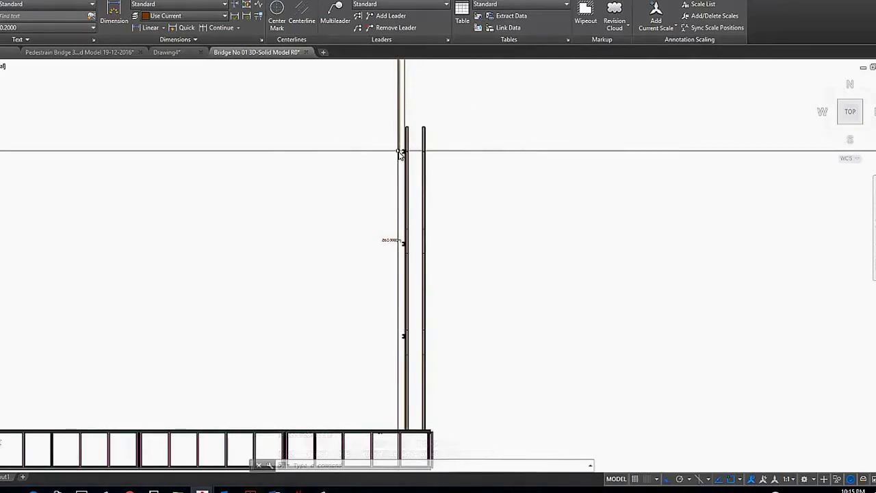
pyautogui.write('co')
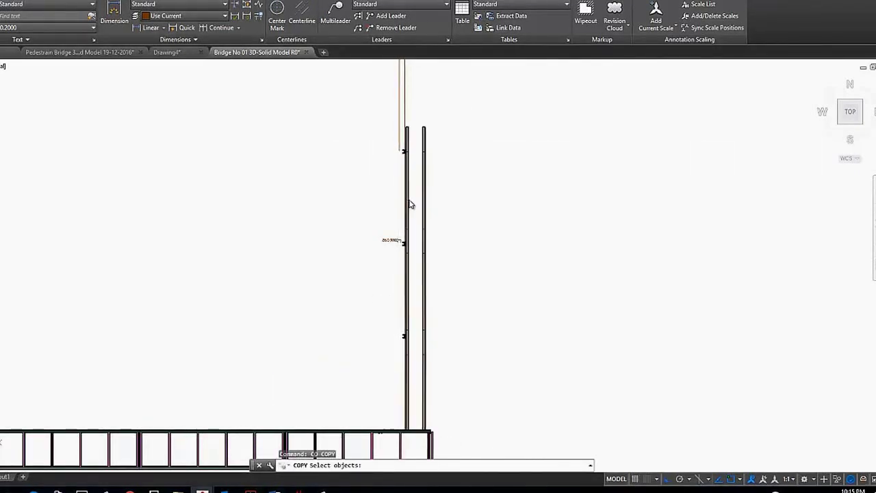
pyautogui.press('Return')
pyautogui.click(479, 198)
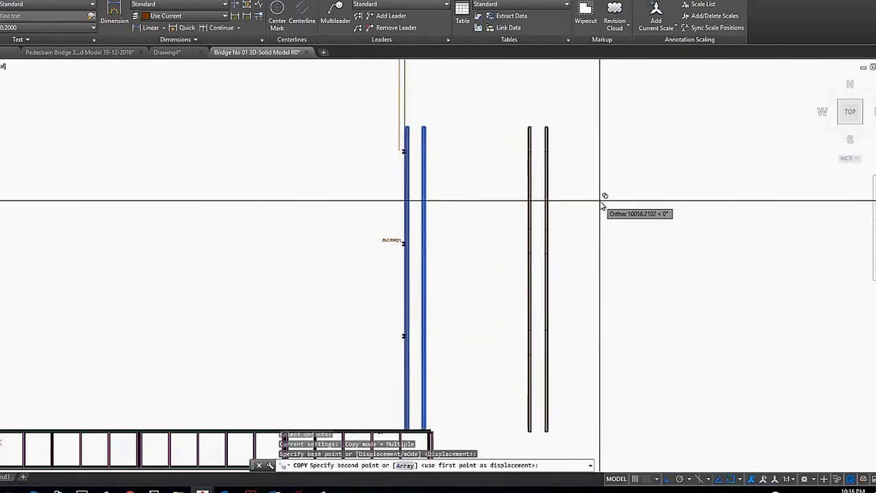
pyautogui.press('Escape')
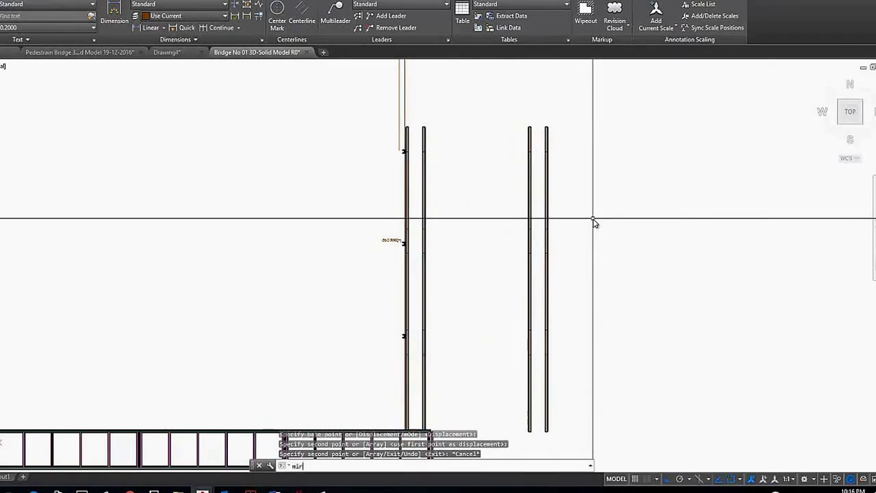
pyautogui.moveTo(602, 240); pyautogui.dragTo(496, 227)
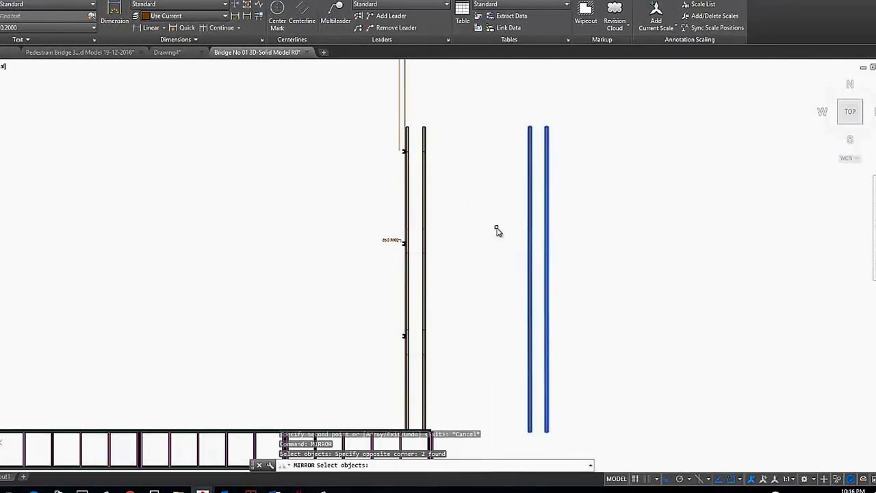
pyautogui.click(552, 287)
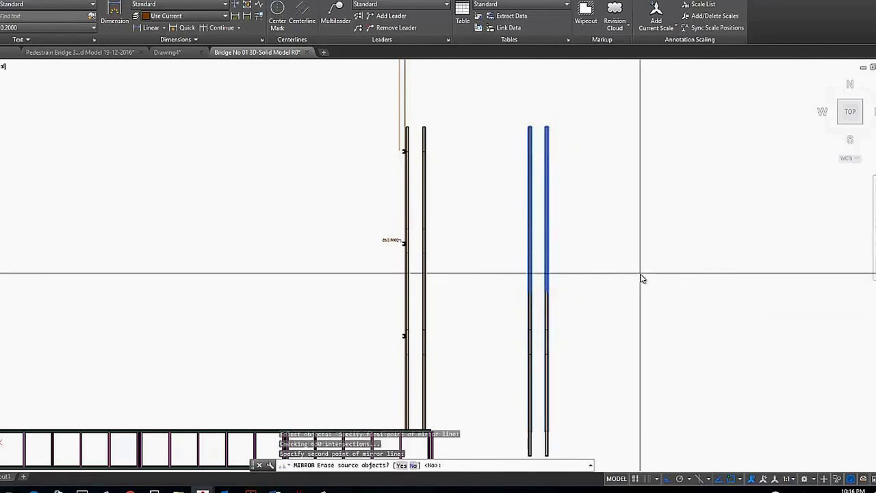
pyautogui.write('y')
pyautogui.press('Return')
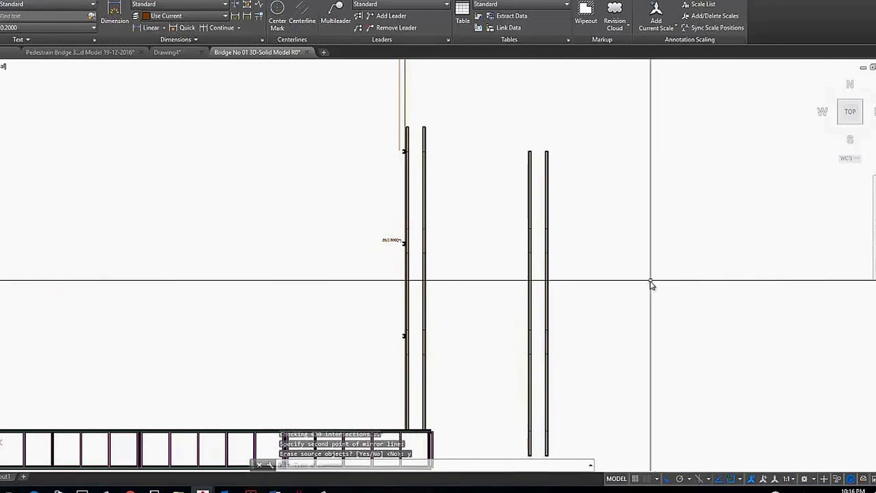
# Select the mirrored stringer pair for moving and orbit into a 3D view.
pyautogui.write('m')
pyautogui.press('Return')
pyautogui.click(596, 270)
pyautogui.click(510, 236)
pyautogui.press('Return')
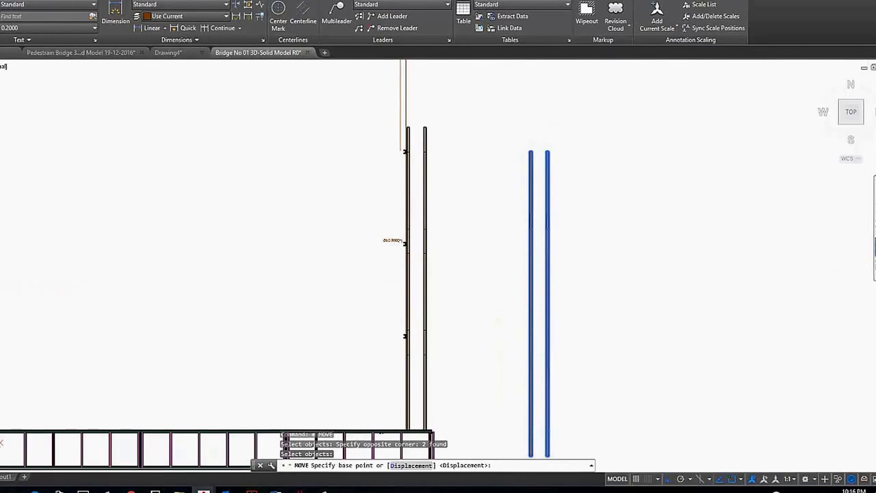
pyautogui.moveTo(569, 276)
pyautogui.keyDown('shift'); pyautogui.mouseDown(button='middle')
pyautogui.moveTo(627, 211)
pyautogui.moveTo(352, 193)
pyautogui.moveTo(348, 171)
pyautogui.mouseUp(button='middle'); pyautogui.keyUp('shift')
# Exit the orbit and move the beam from its end point to the new position.
pyautogui.rightClick(348, 172)
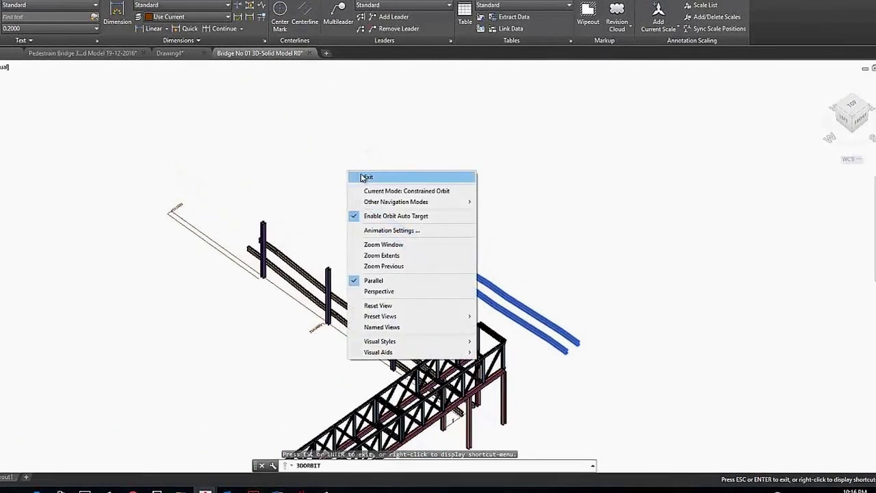
pyautogui.click(357, 176)
pyautogui.scroll(3, 355, 224)
pyautogui.scroll(3, 355, 224)
pyautogui.scroll(2, 352, 208)
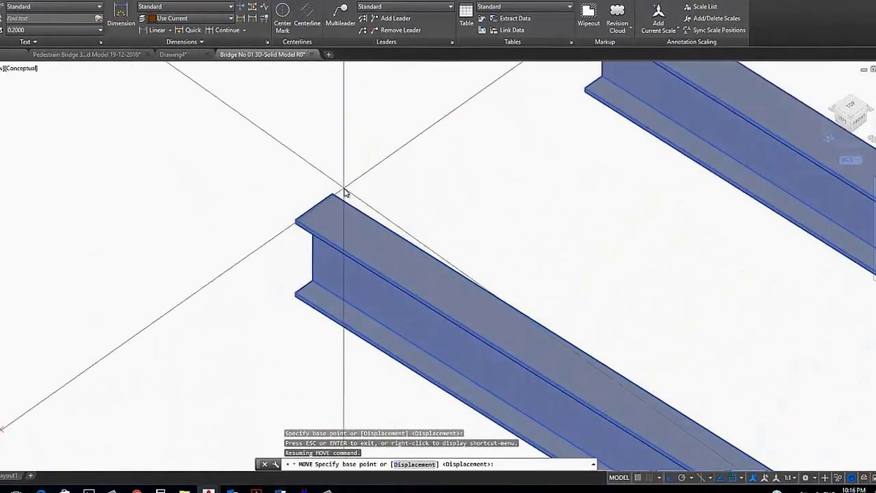
pyautogui.click(334, 192)
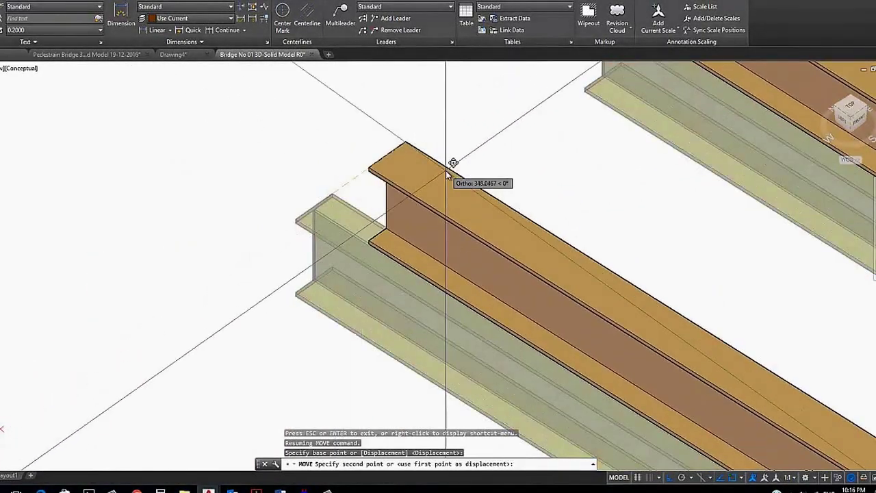
pyautogui.scroll(-3, 433, 176)
pyautogui.click(438, 193)
# Move both beams so their end aligns with the other beam's end.
pyautogui.press('Return')
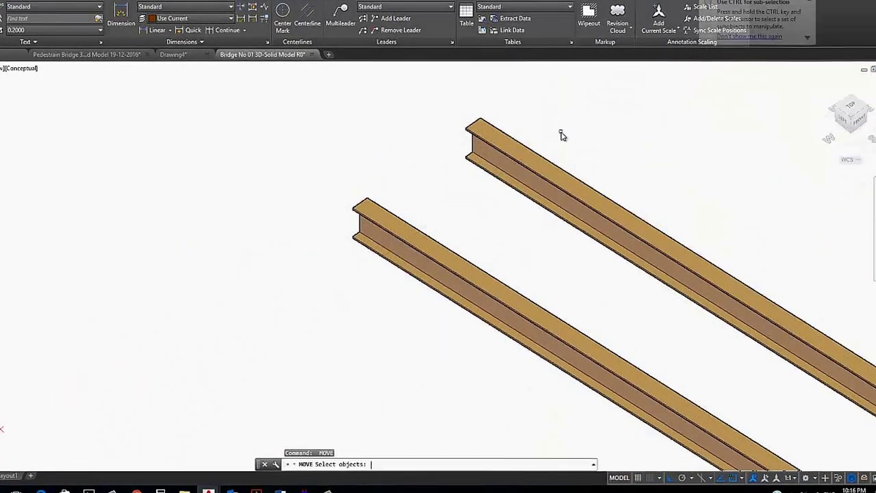
pyautogui.click(557, 141)
pyautogui.click(377, 258)
pyautogui.scroll(5, 492, 121)
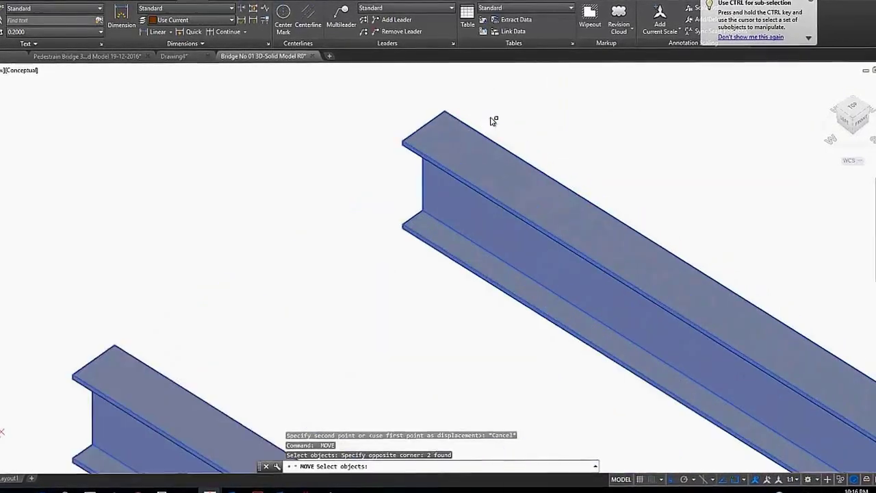
pyautogui.press('Return')
pyautogui.scroll(-2, 451, 117)
pyautogui.click(449, 114)
pyautogui.scroll(-3, 553, 125)
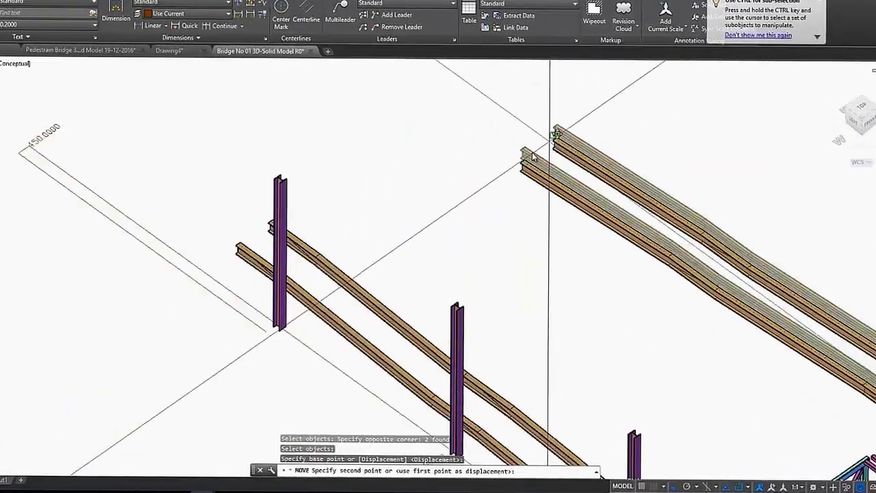
pyautogui.scroll(4, 248, 263)
pyautogui.scroll(3, 240, 249)
pyautogui.scroll(3, 261, 243)
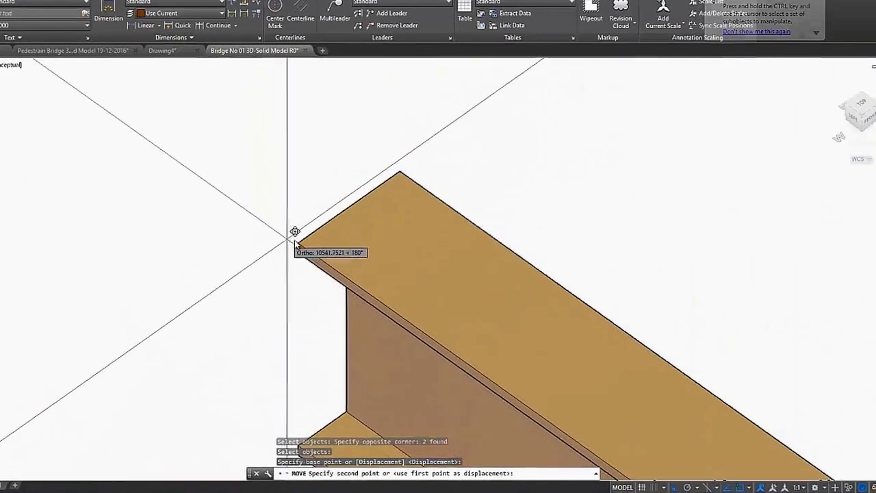
pyautogui.click(305, 245)
pyautogui.scroll(-5, 383, 219)
pyautogui.scroll(-3, 409, 230)
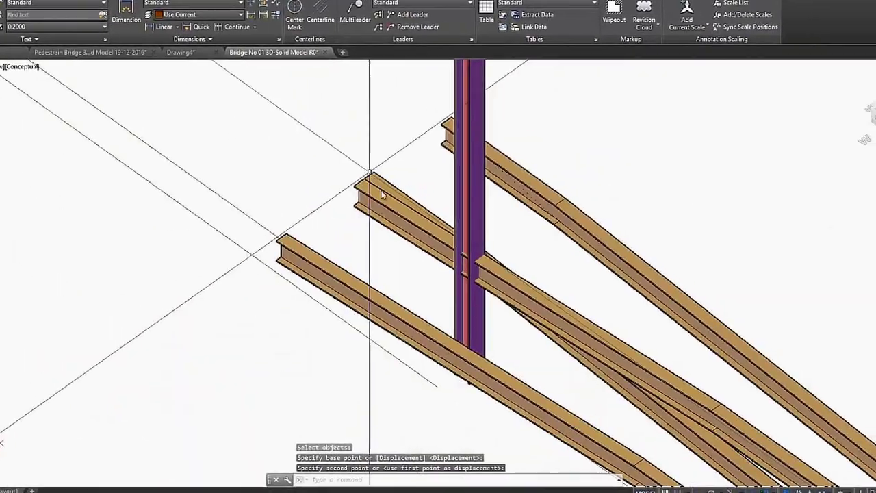
# Move the two stringers into place using the column's top corner as base point.
pyautogui.write('m')
pyautogui.press('Return')
pyautogui.click(371, 221)
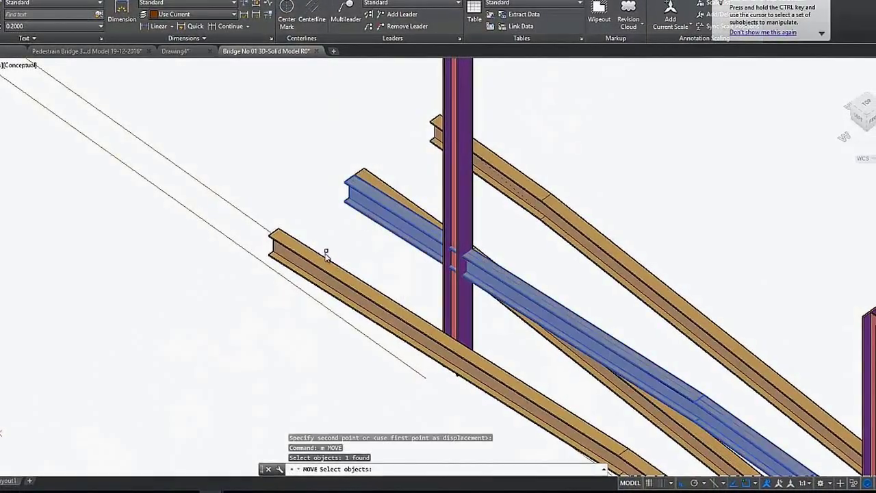
pyautogui.click(320, 256)
pyautogui.scroll(-3, 335, 270)
pyautogui.scroll(4, 377, 185)
pyautogui.scroll(3, 383, 185)
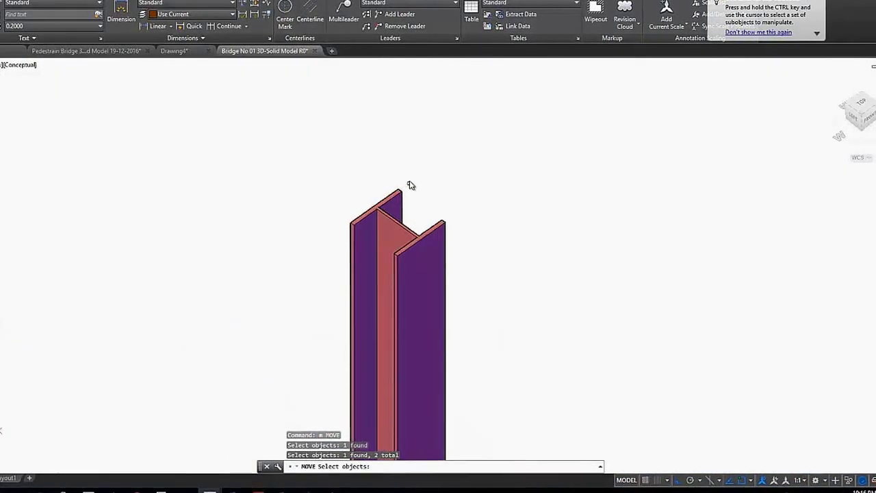
pyautogui.scroll(2, 398, 186)
pyautogui.press('Return')
pyautogui.click(396, 188)
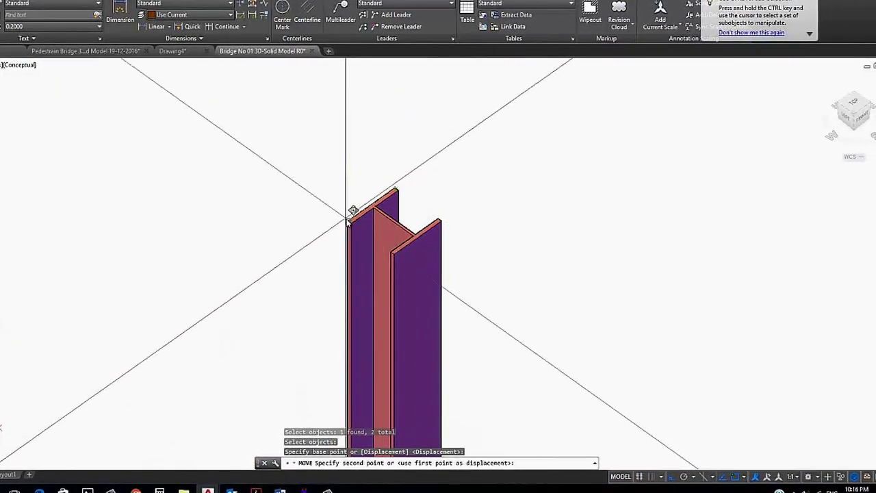
pyautogui.click(347, 221)
pyautogui.scroll(-3, 291, 212)
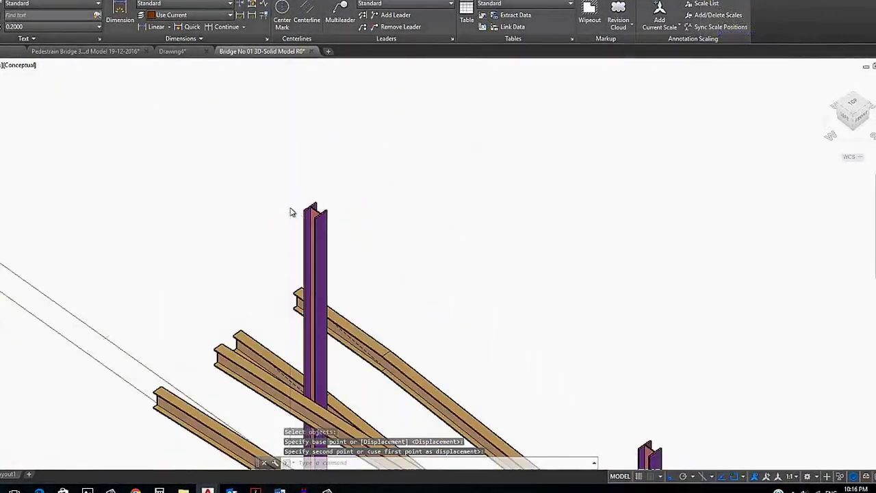
pyautogui.scroll(-2, 291, 213)
pyautogui.scroll(-2, 293, 209)
pyautogui.scroll(-3, 294, 211)
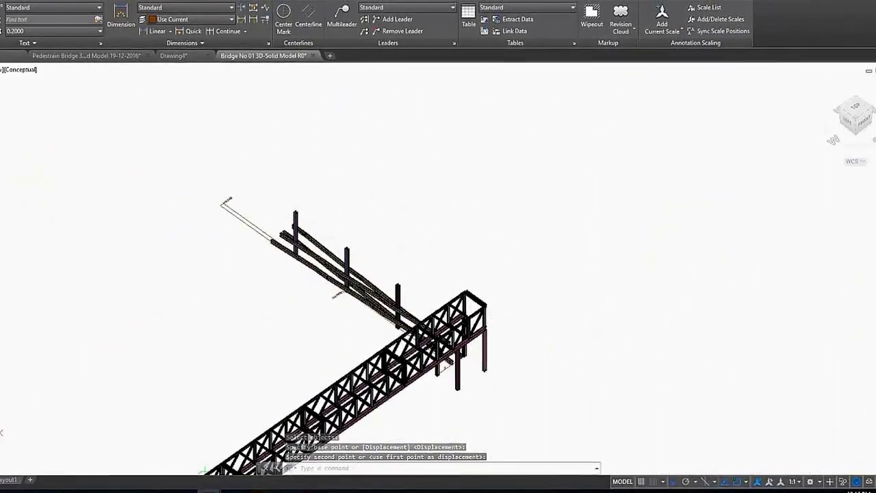
pyautogui.keyDown('shift'); pyautogui.moveTo(495, 293); pyautogui.dragTo(404, 313, button='middle'); pyautogui.keyUp('shift')
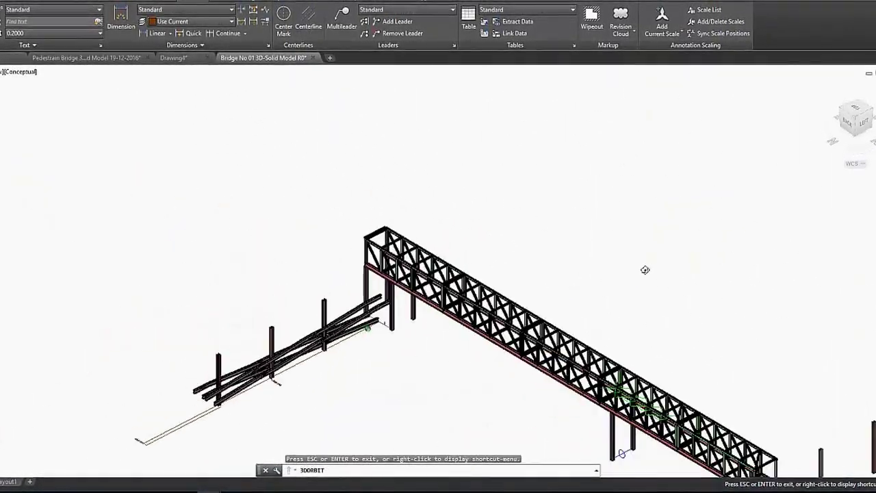
pyautogui.scroll(2, 404, 312)
pyautogui.scroll(2, 390, 316)
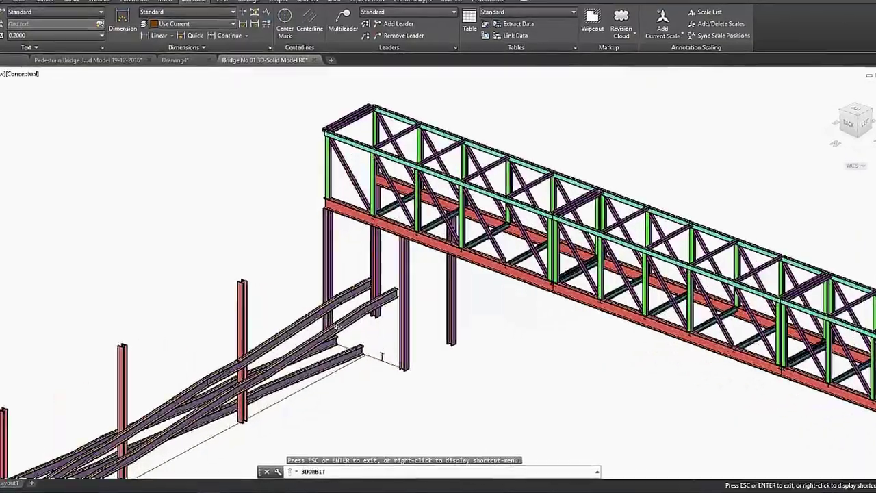
pyautogui.scroll(2, 363, 325)
pyautogui.scroll(2, 334, 334)
pyautogui.scroll(-2, 334, 334)
pyautogui.scroll(-2, 337, 321)
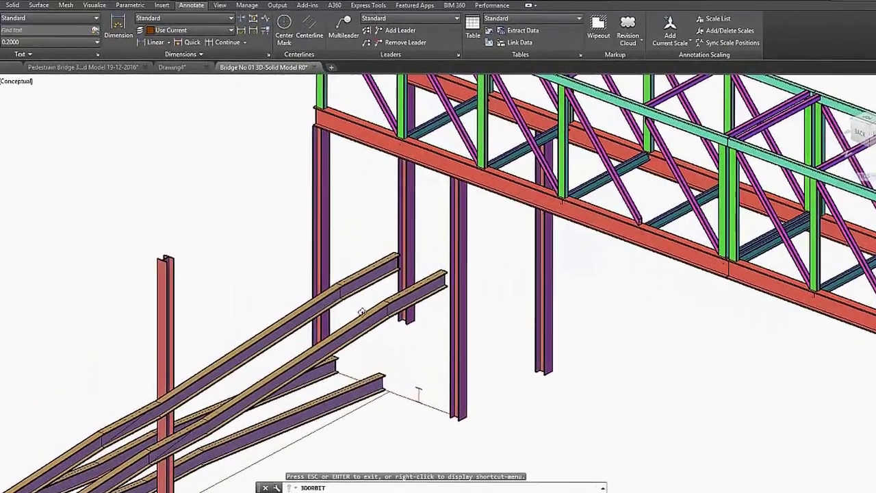
pyautogui.scroll(-2, 340, 287)
pyautogui.scroll(-2, 370, 257)
pyautogui.moveTo(384, 247)
pyautogui.keyDown('shift'); pyautogui.mouseDown(button='middle')
pyautogui.moveTo(397, 316)
pyautogui.moveTo(361, 320)
pyautogui.moveTo(390, 299)
pyautogui.moveTo(287, 226)
pyautogui.mouseUp(button='middle'); pyautogui.keyUp('shift')
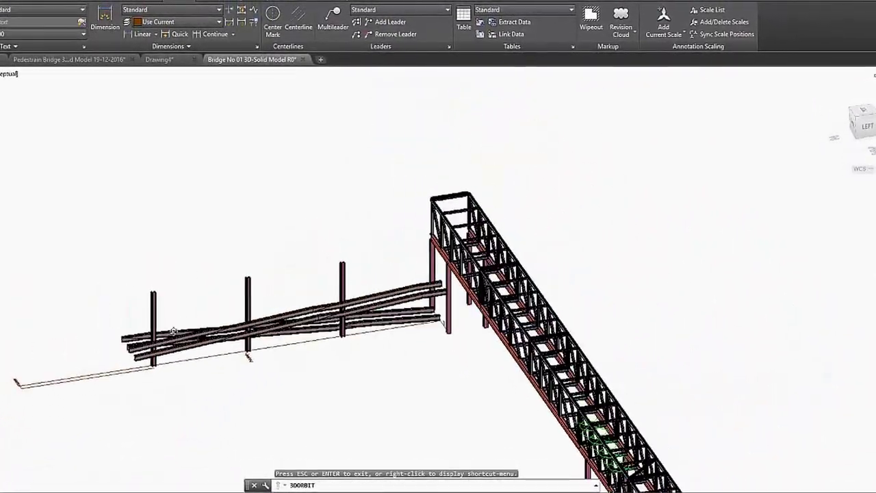
pyautogui.rightClick(172, 136)
pyautogui.click(193, 142)
# Erase the stray thin line near the ramp and switch to plan view.
pyautogui.click(27, 374)
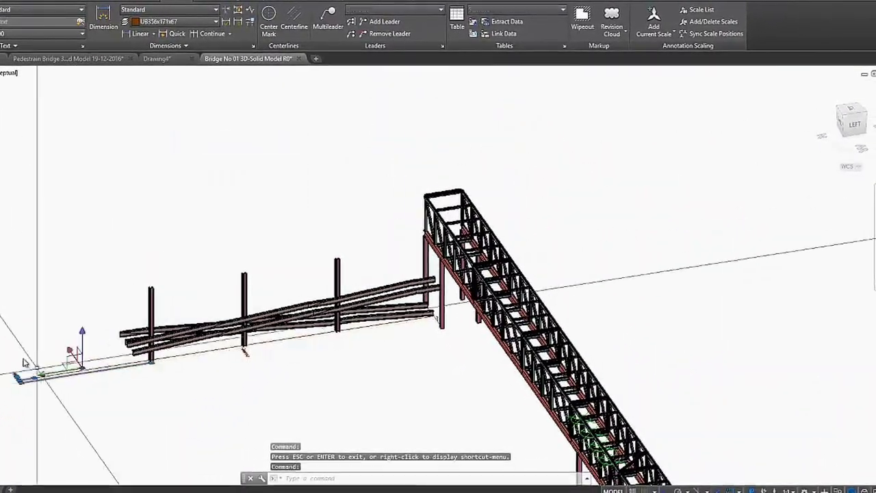
pyautogui.write('e')
pyautogui.press('Return')
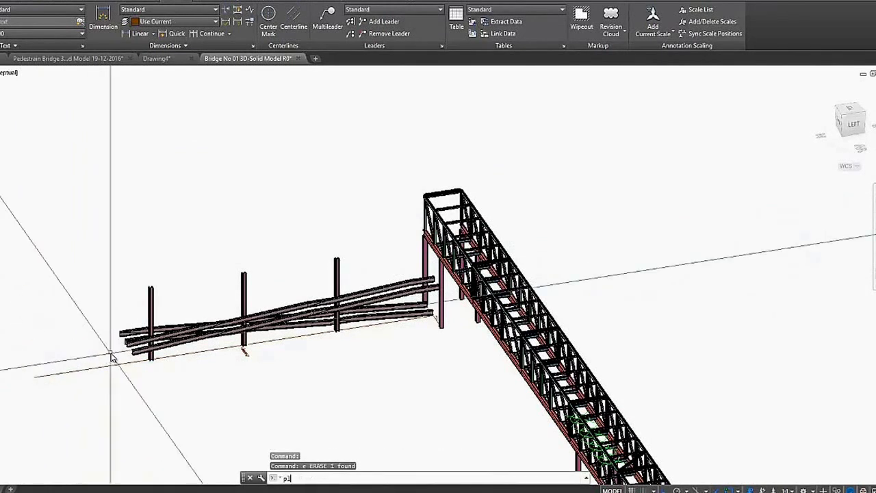
pyautogui.press('Return')
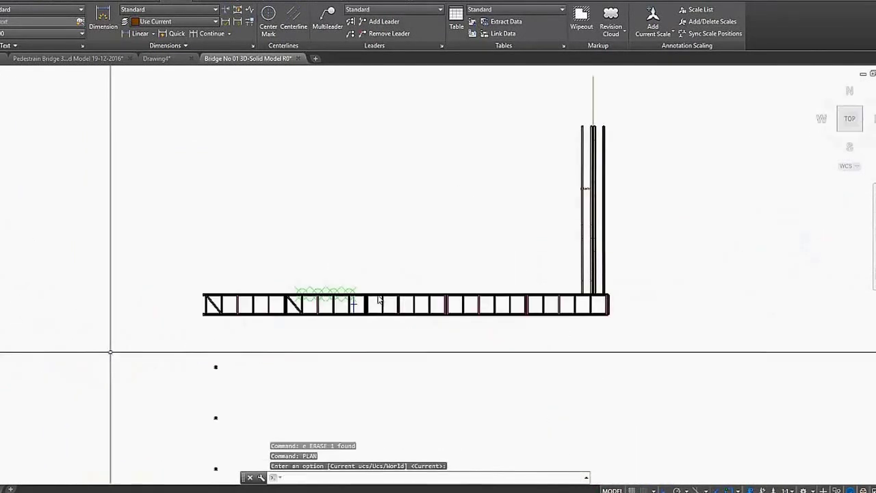
# Dimension between the outer stringers' top corners, placing the 3346.0000 dimension above them.
pyautogui.click(140, 34)
pyautogui.click(544, 170)
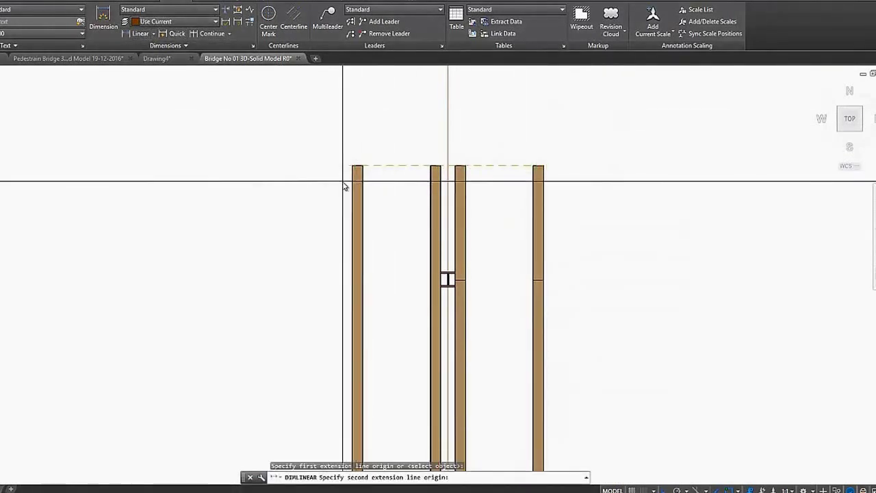
pyautogui.click(352, 166)
pyautogui.scroll(-2, 353, 166)
pyautogui.scroll(3, 354, 140)
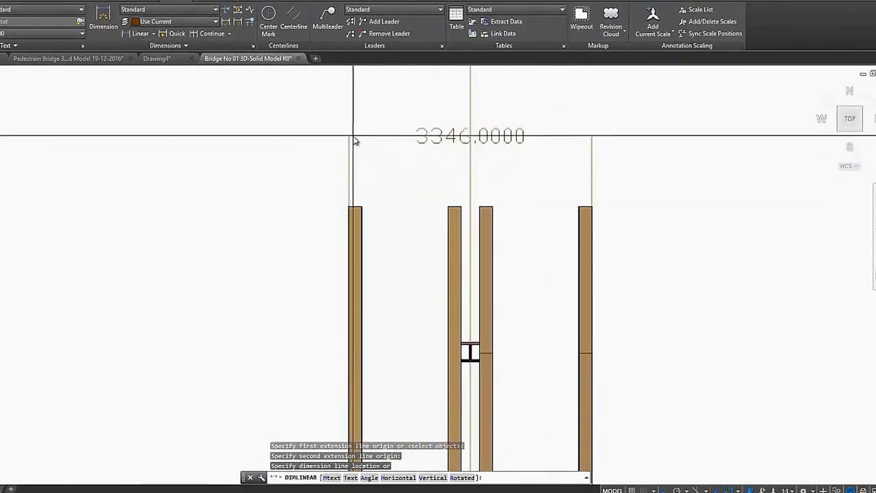
pyautogui.scroll(2, 355, 140)
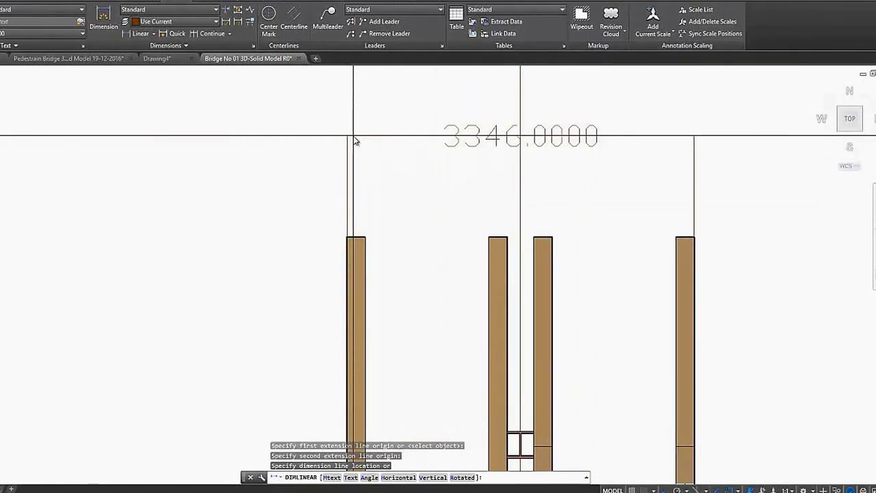
pyautogui.click(354, 140)
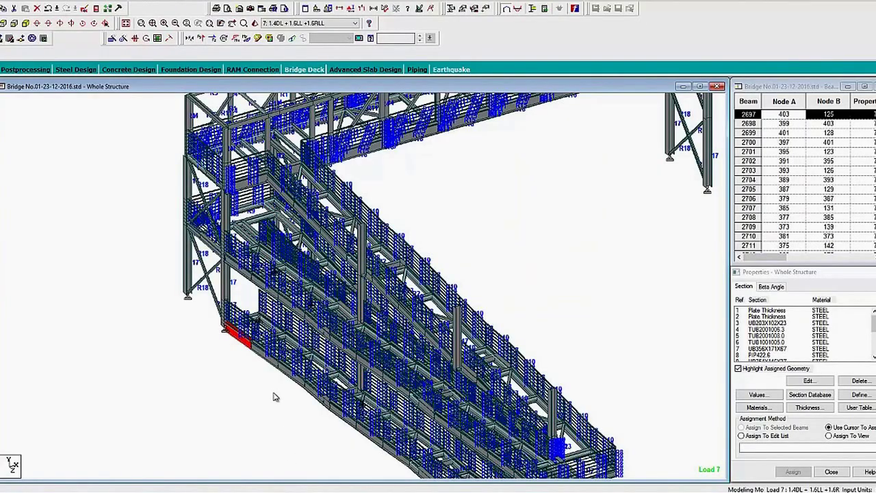
pyautogui.moveTo(273, 397); pyautogui.dragTo(210, 141, button='middle')
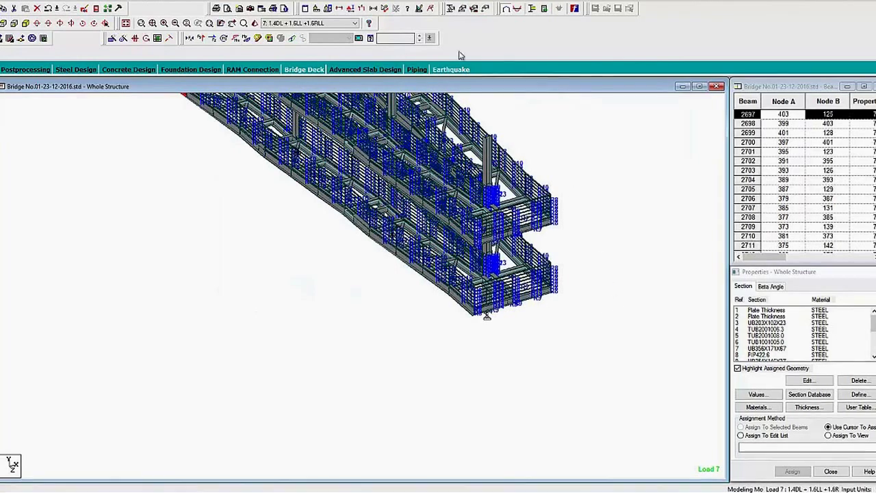
pyautogui.click(382, 11)
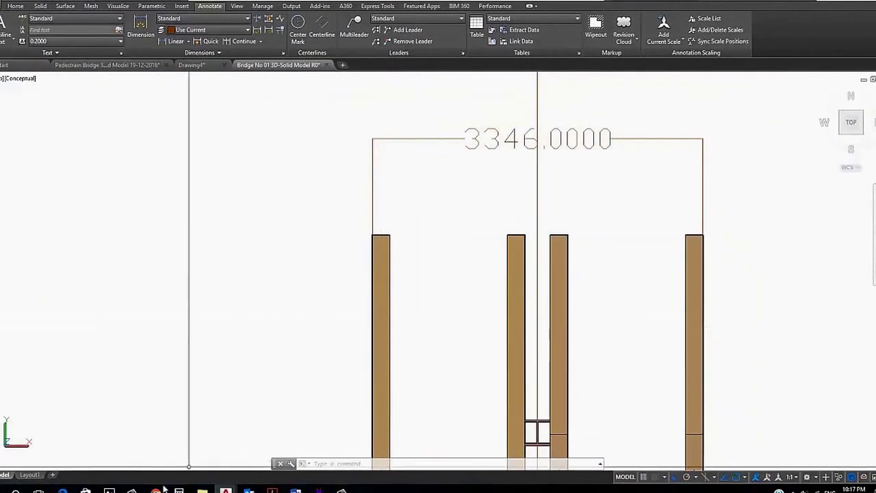
# Work out the shift in the calculator and move the right stringer by 154.
pyautogui.click(178, 491)
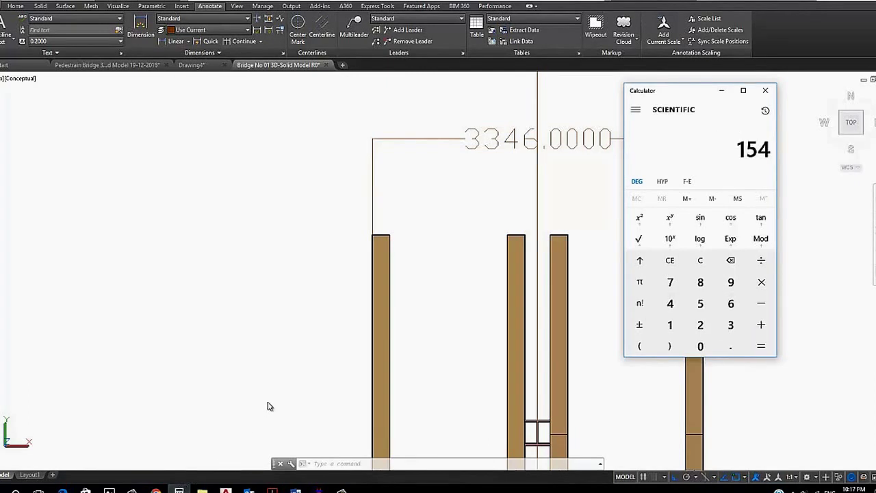
pyautogui.click(299, 348)
pyautogui.scroll(-4, 372, 254)
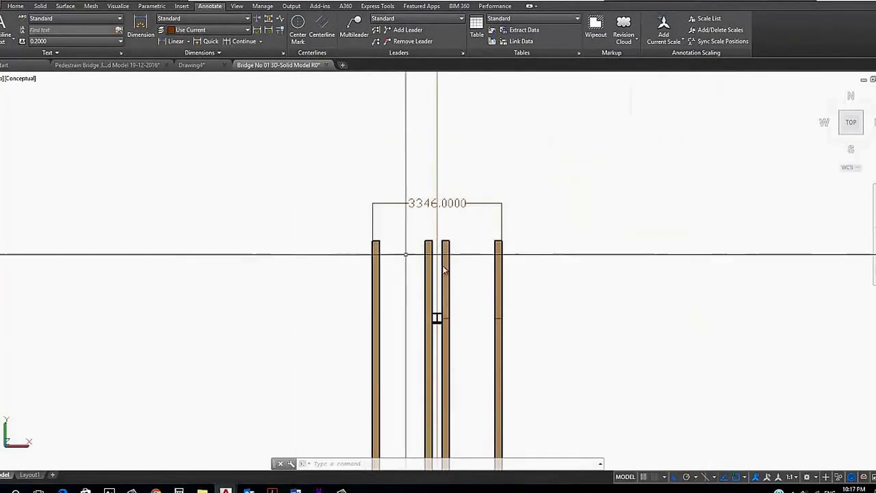
pyautogui.scroll(2, 479, 275)
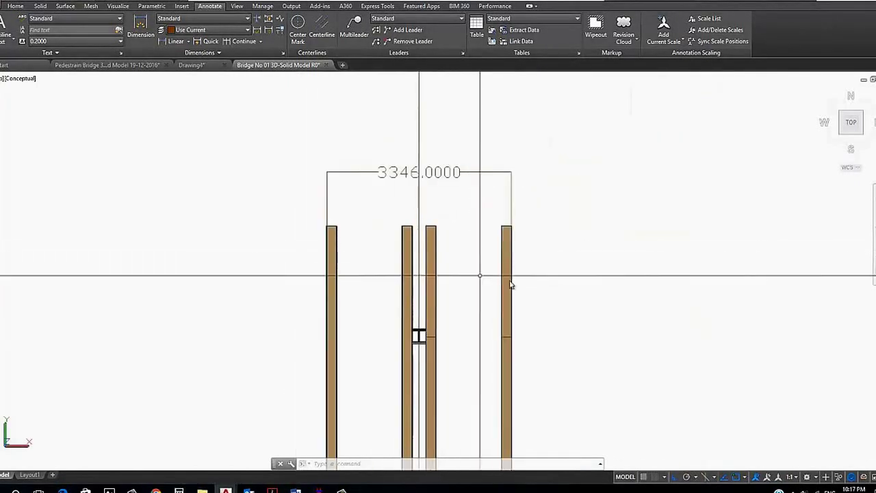
pyautogui.click(570, 300)
pyautogui.write('154')
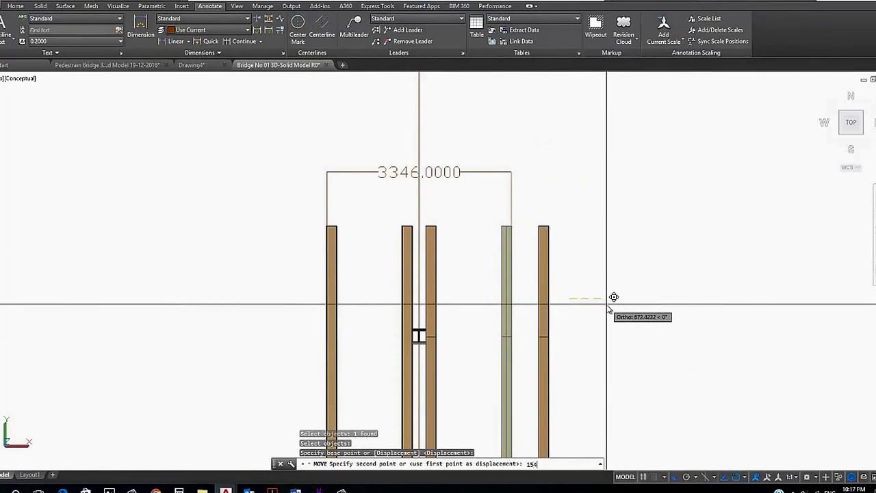
pyautogui.press('Return')
# Move the left stringer from its reference point as well.
pyautogui.press('Return')
pyautogui.click(333, 310)
pyautogui.press('Return')
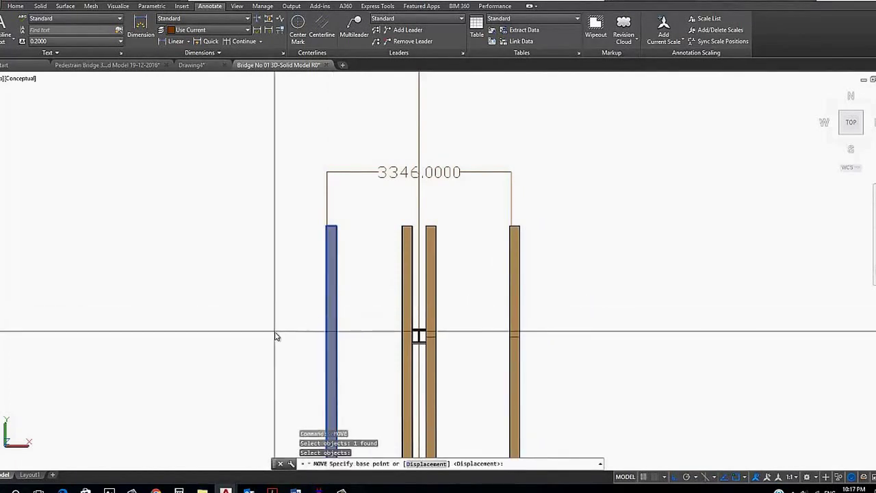
pyautogui.click(276, 336)
pyautogui.press('Return')
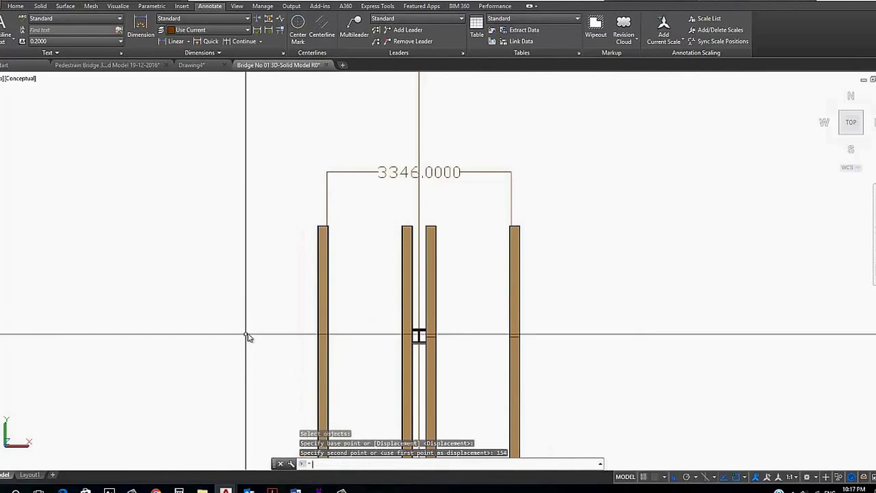
# Stretch the dimension's ends to the moved stringers so it reads 3654.0000.
pyautogui.moveTo(355, 178); pyautogui.dragTo(330, 188)
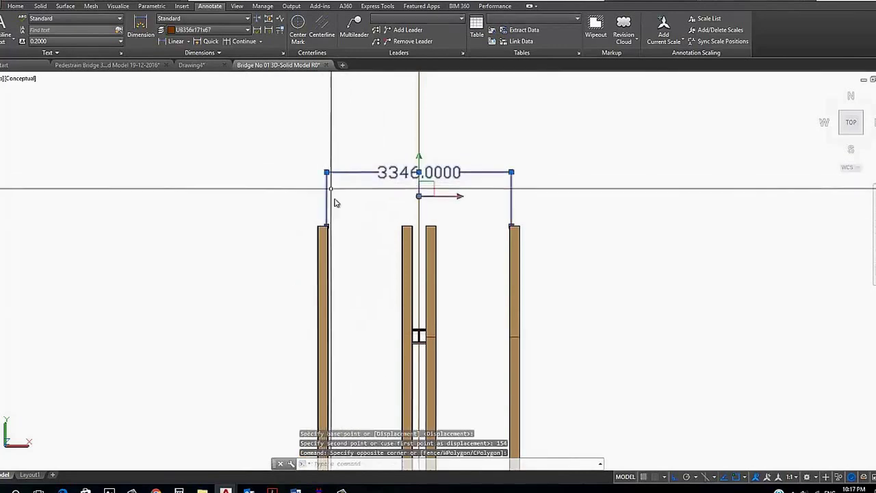
pyautogui.click(326, 226)
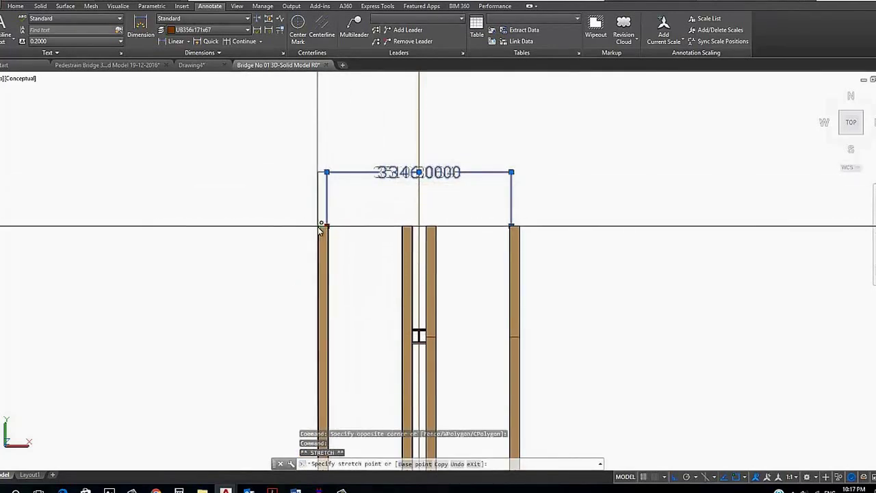
pyautogui.click(318, 225)
pyautogui.click(512, 226)
pyautogui.scroll(3, 518, 227)
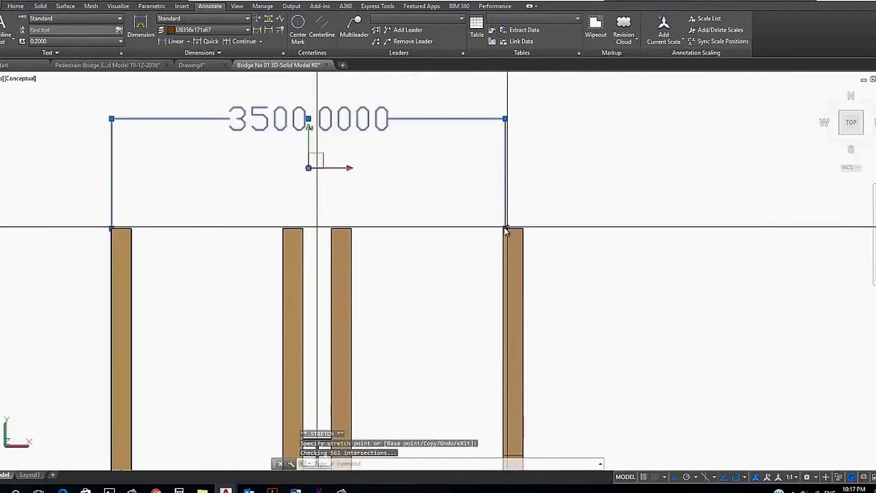
pyautogui.click(523, 230)
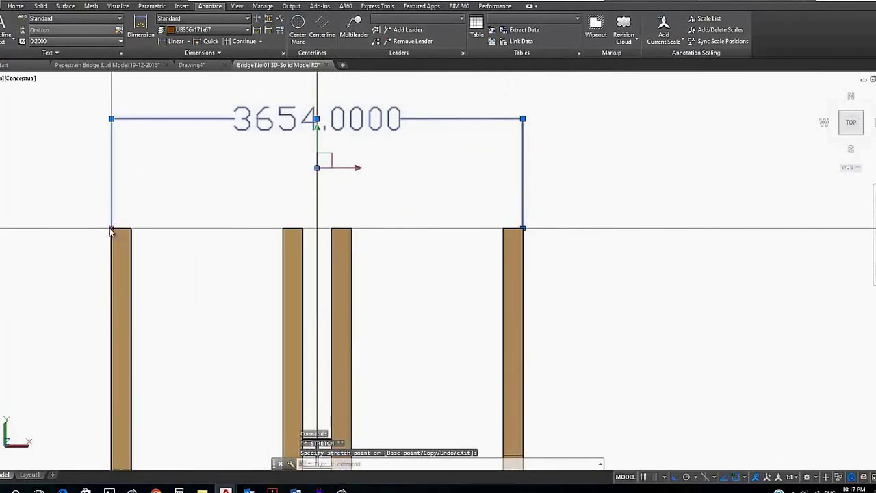
pyautogui.scroll(3, 112, 230)
pyautogui.scroll(-4, 226, 241)
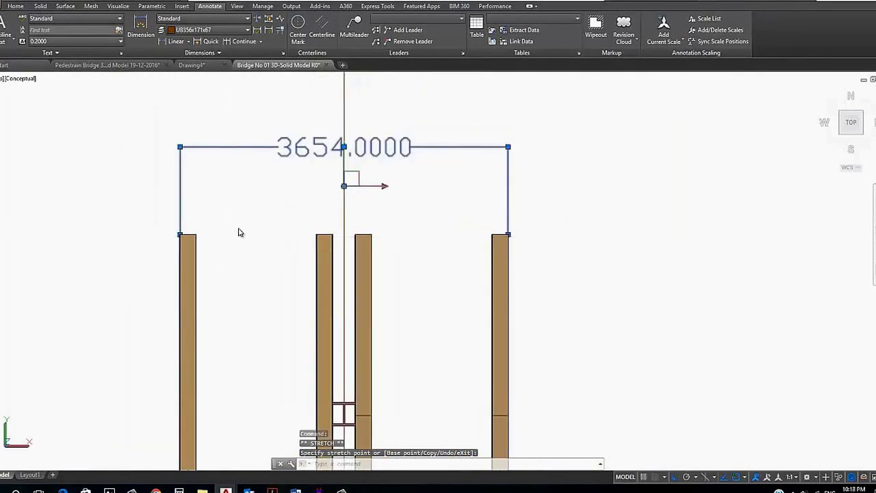
pyautogui.press('Escape')
# Erase the 3654.0000 dimension, then undo that change.
pyautogui.click(239, 143)
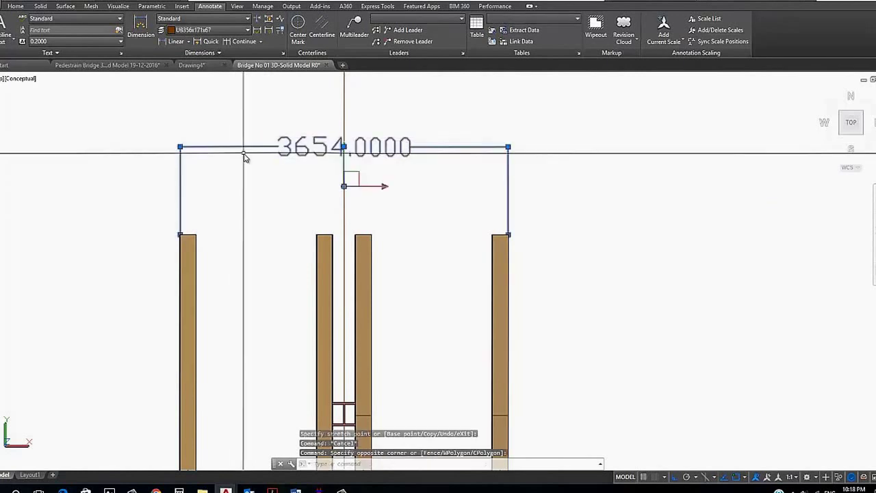
pyautogui.write('e')
pyautogui.press('Return')
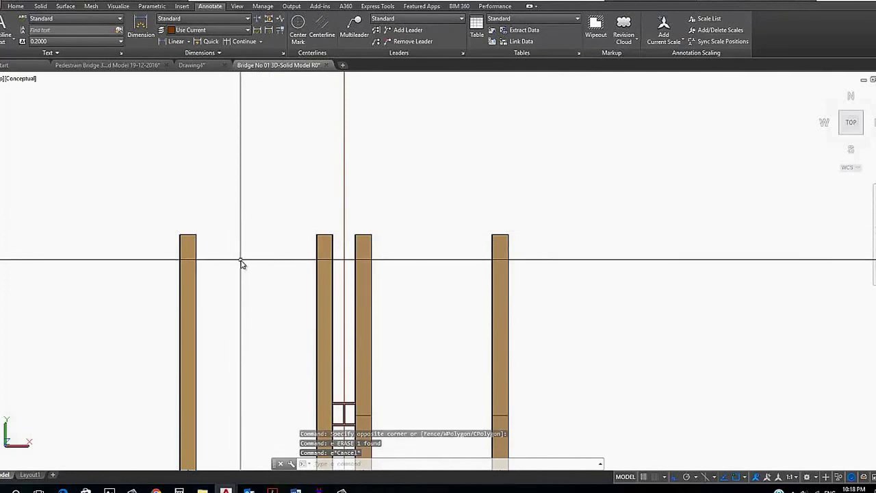
pyautogui.press('Return')
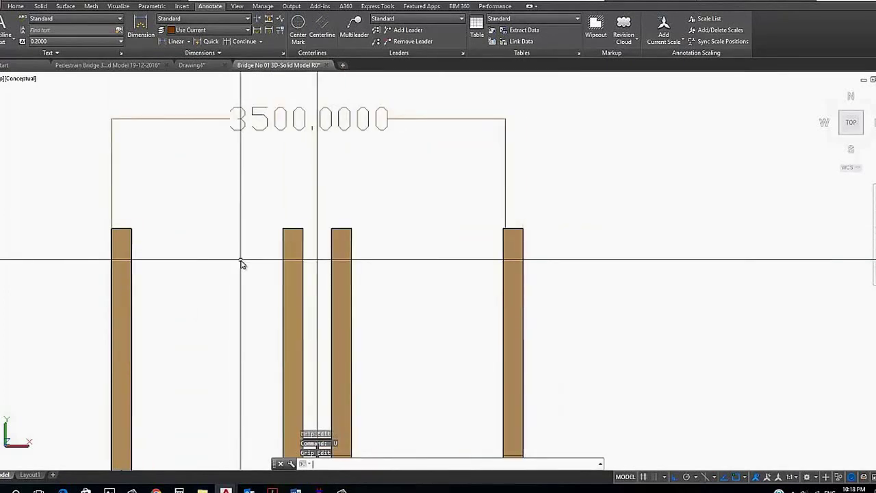
pyautogui.scroll(-3, 241, 265)
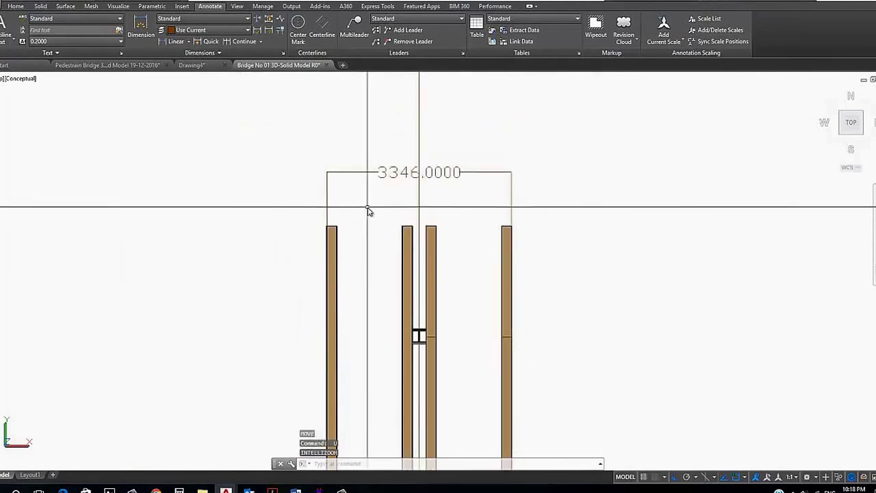
pyautogui.scroll(3, 367, 210)
# Calculate the 77 shift and move the left outer stringer 77 outward.
pyautogui.click(178, 490)
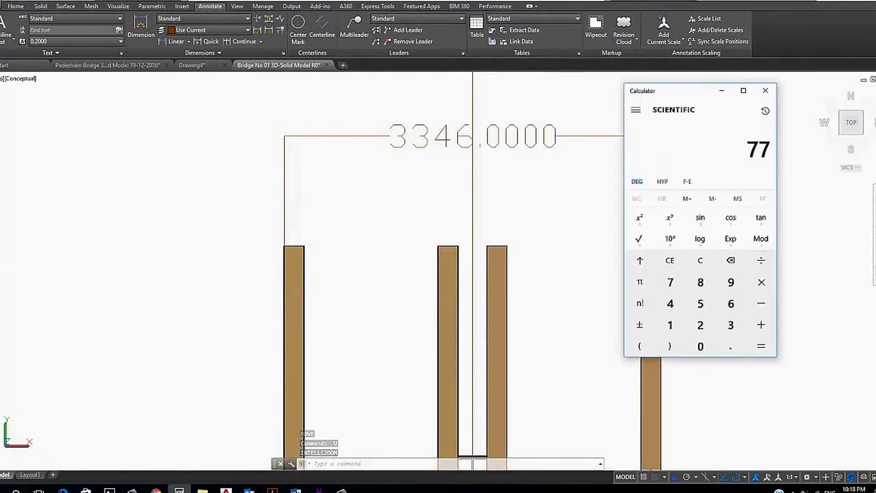
pyautogui.click(336, 327)
pyautogui.write('m')
pyautogui.press('Return')
pyautogui.click(293, 305)
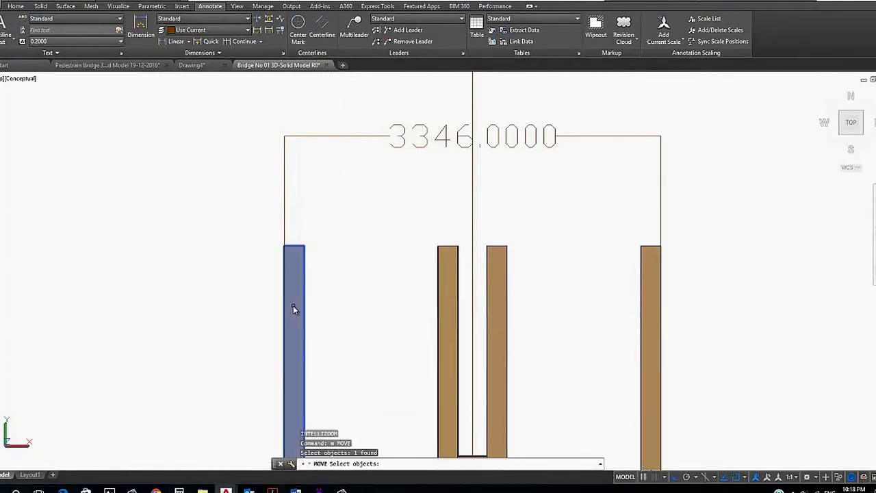
pyautogui.press('Return')
pyautogui.click(390, 314)
pyautogui.press('Return')
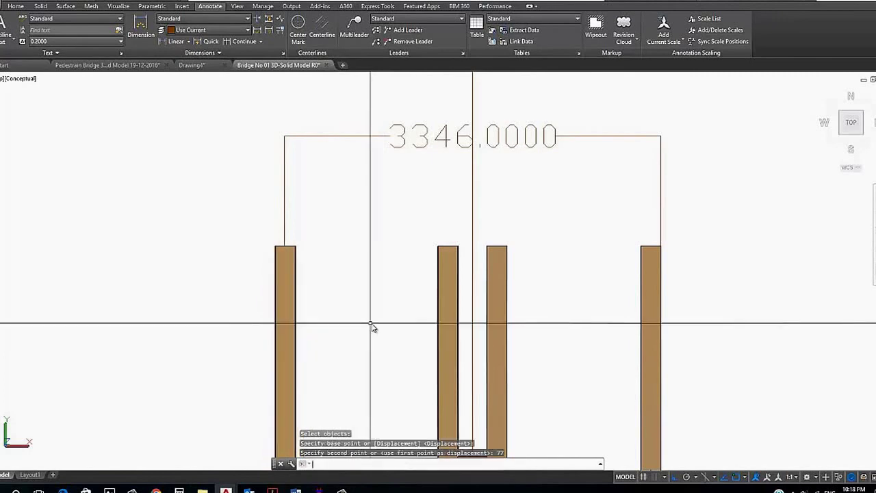
# Move the right outer stringer 77 outward as well.
pyautogui.press('Return')
pyautogui.click(654, 301)
pyautogui.press('Return')
pyautogui.click(722, 311)
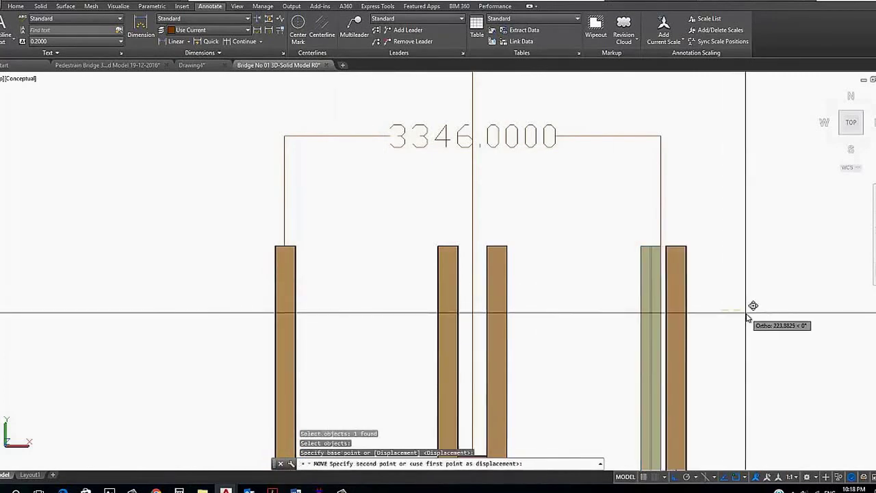
pyautogui.write('77')
pyautogui.press('Return')
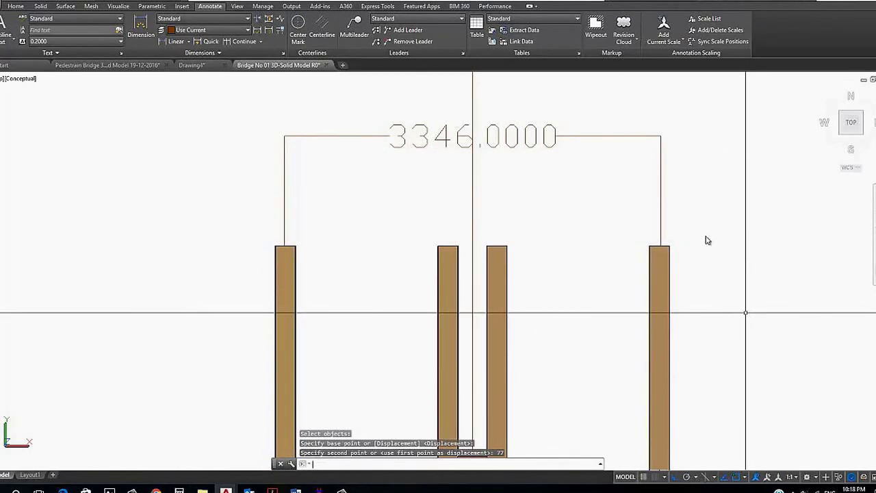
# Erase the old 3346 dimension and dimension the outer stringers to confirm 3500.
pyautogui.moveTo(675, 185); pyautogui.dragTo(658, 207)
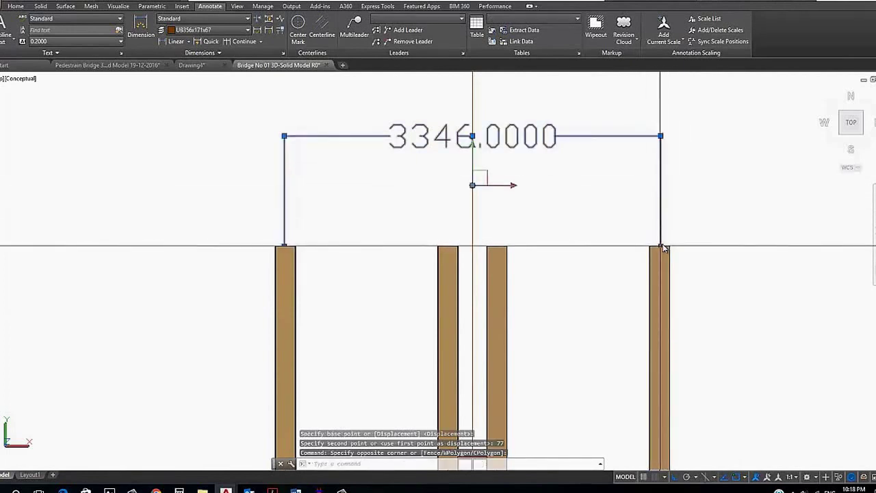
pyautogui.write('e')
pyautogui.press('Return')
pyautogui.click(171, 41)
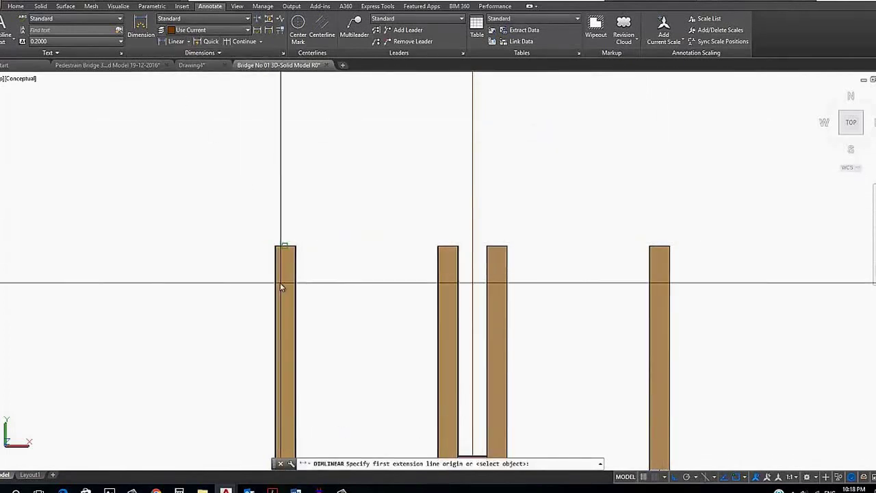
pyautogui.click(275, 245)
pyautogui.click(674, 277)
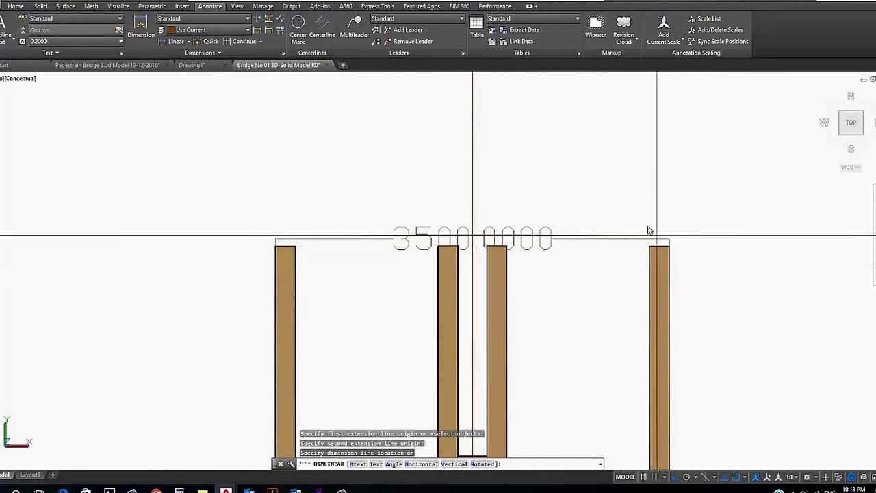
pyautogui.click(598, 149)
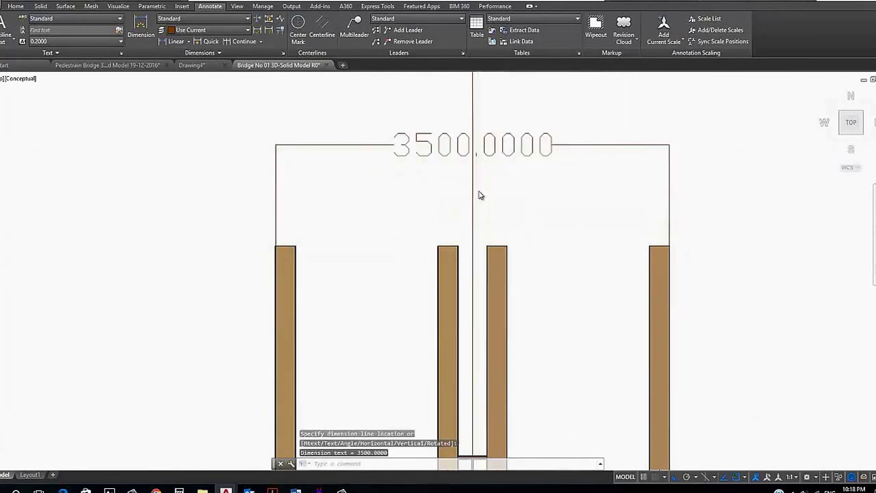
# Erase the 3500 check dimension and orbit the model into a tilted 3D view.
pyautogui.scroll(-2, 479, 195)
pyautogui.click(531, 168)
pyautogui.write('e')
pyautogui.press('Return')
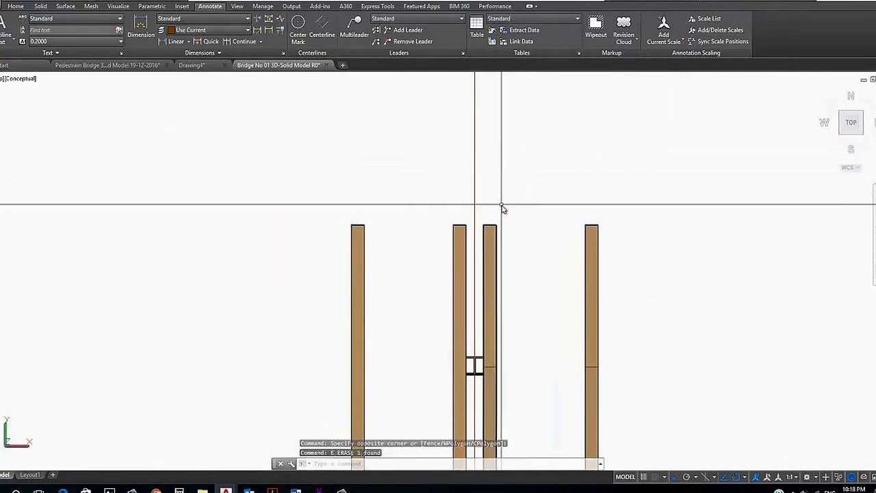
pyautogui.scroll(3, 499, 205)
pyautogui.scroll(-2, 497, 205)
pyautogui.scroll(-2, 471, 197)
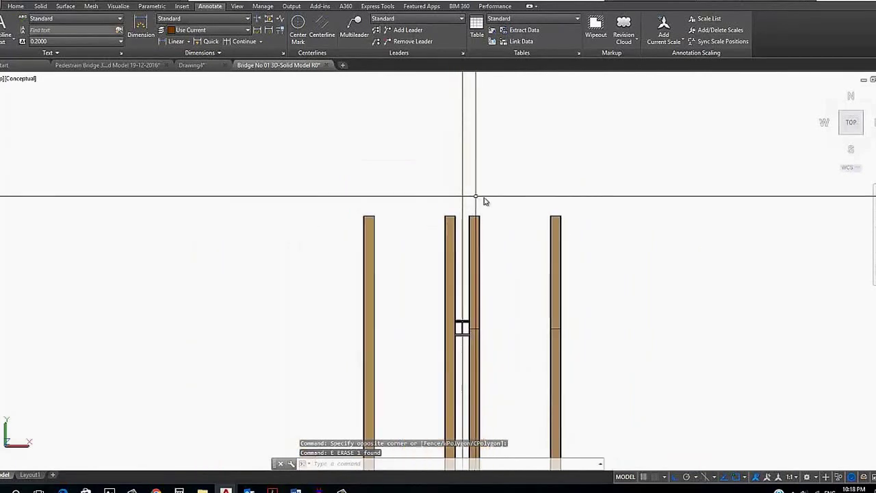
pyautogui.moveTo(639, 266)
pyautogui.keyDown('shift'); pyautogui.mouseDown(button='middle')
pyautogui.moveTo(636, 185)
pyautogui.moveTo(555, 231)
pyautogui.moveTo(536, 214)
pyautogui.moveTo(541, 201)
pyautogui.moveTo(635, 199)
pyautogui.moveTo(481, 201)
pyautogui.moveTo(474, 237)
pyautogui.moveTo(554, 279)
pyautogui.moveTo(680, 287)
pyautogui.moveTo(820, 275)
pyautogui.moveTo(721, 272)
pyautogui.moveTo(739, 217)
pyautogui.moveTo(794, 274)
pyautogui.moveTo(541, 300)
pyautogui.moveTo(580, 291)
pyautogui.moveTo(572, 279)
pyautogui.moveTo(474, 250)
pyautogui.moveTo(494, 239)
pyautogui.mouseUp(button='middle'); pyautogui.keyUp('shift')
# Zoom and orbit toward a side elevation to inspect the four stringers passing the columns.
pyautogui.rightClick(494, 239)
pyautogui.click(517, 246)
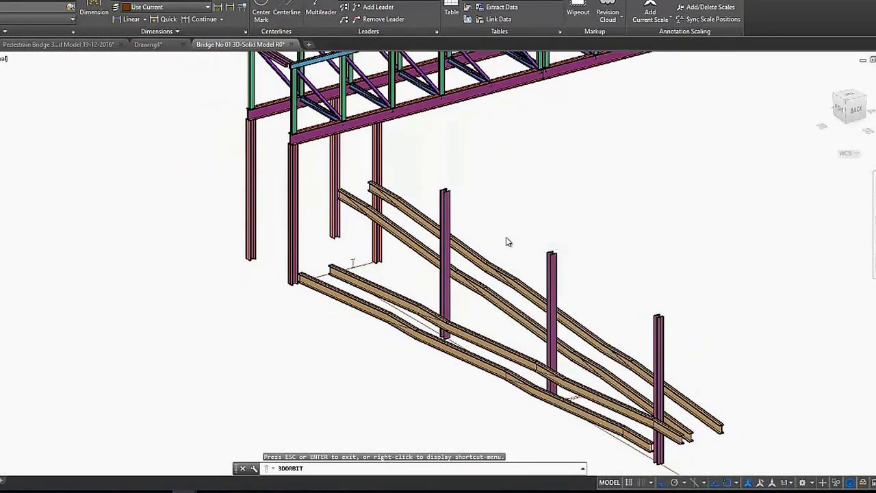
pyautogui.scroll(4, 682, 456)
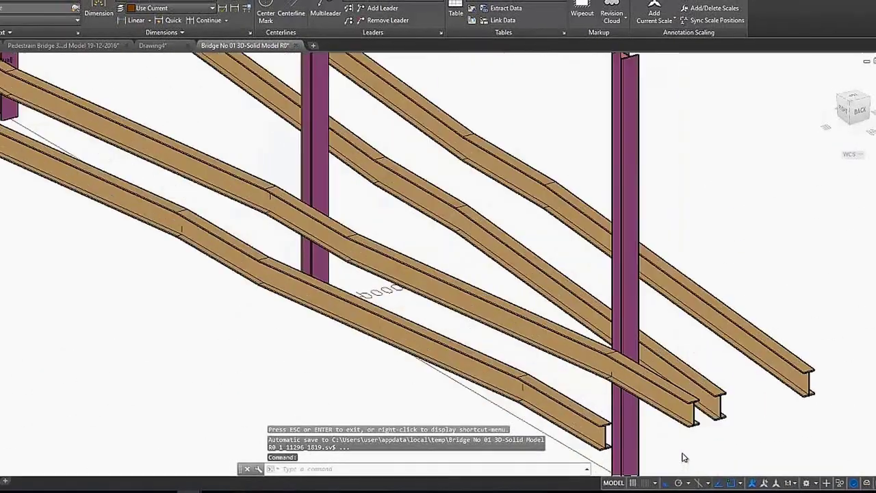
pyautogui.scroll(3, 682, 453)
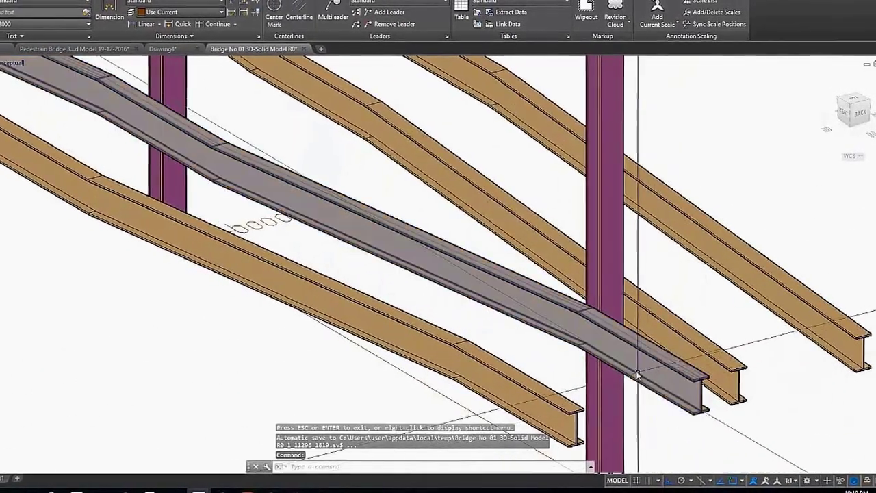
pyautogui.scroll(3, 624, 323)
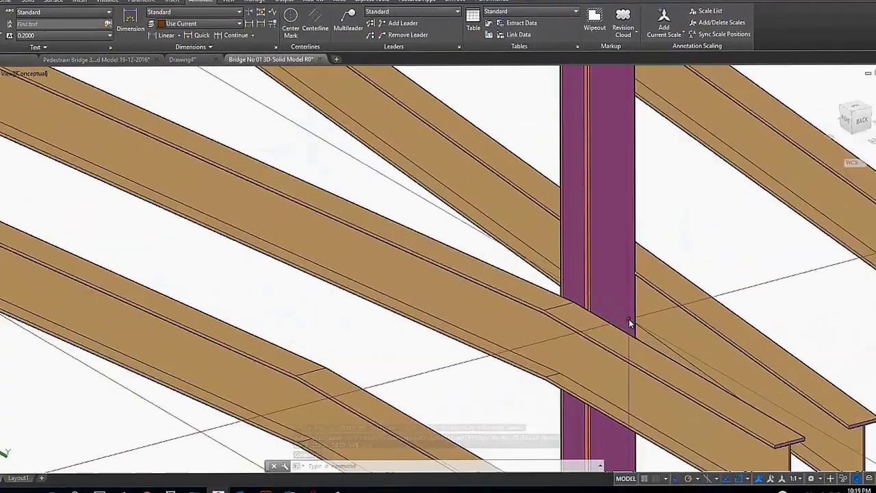
pyautogui.scroll(-5, 574, 301)
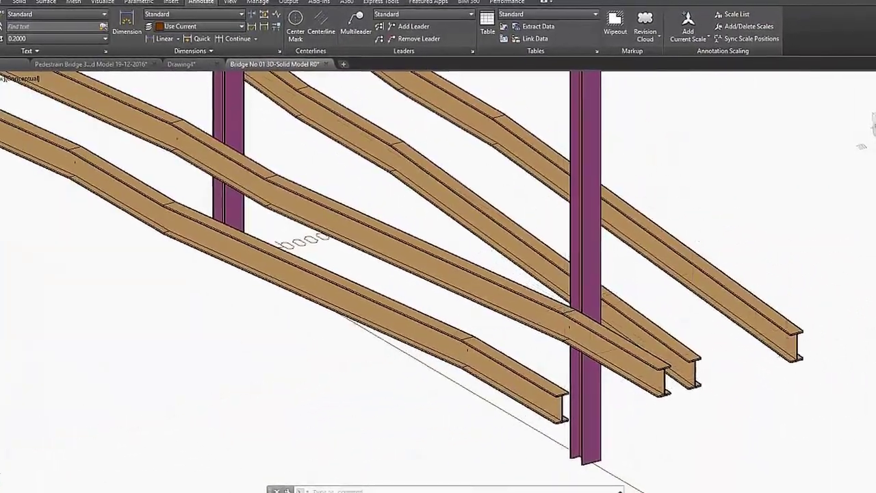
pyautogui.keyDown('shift'); pyautogui.moveTo(574, 301); pyautogui.dragTo(691, 343, button='middle'); pyautogui.keyUp('shift')
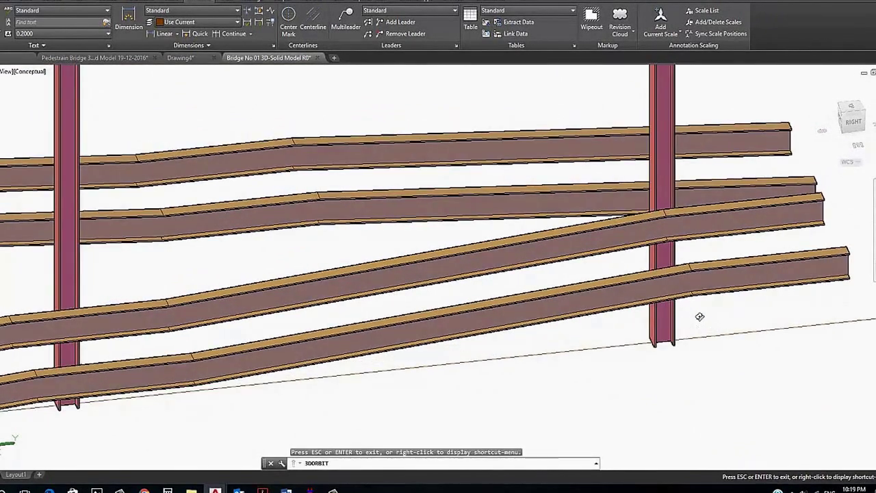
pyautogui.keyDown('shift'); pyautogui.moveTo(691, 343); pyautogui.dragTo(671, 286, button='middle'); pyautogui.keyUp('shift')
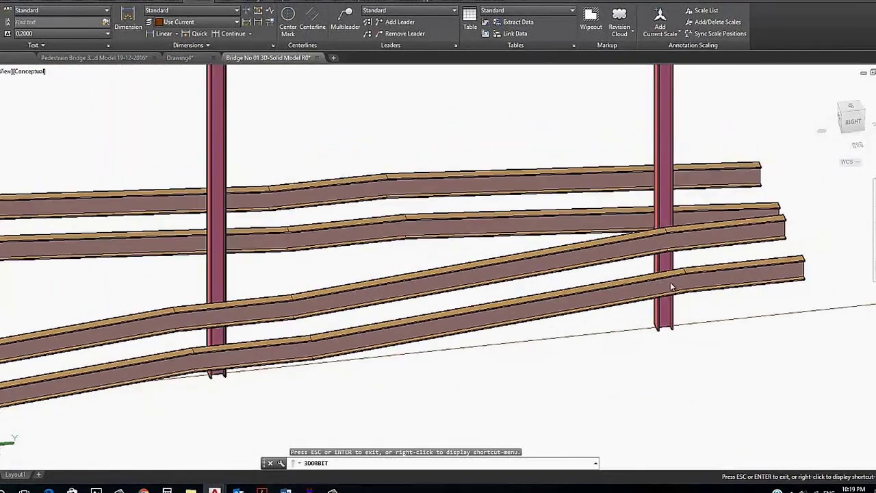
pyautogui.rightClick(670, 286)
pyautogui.click(696, 290)
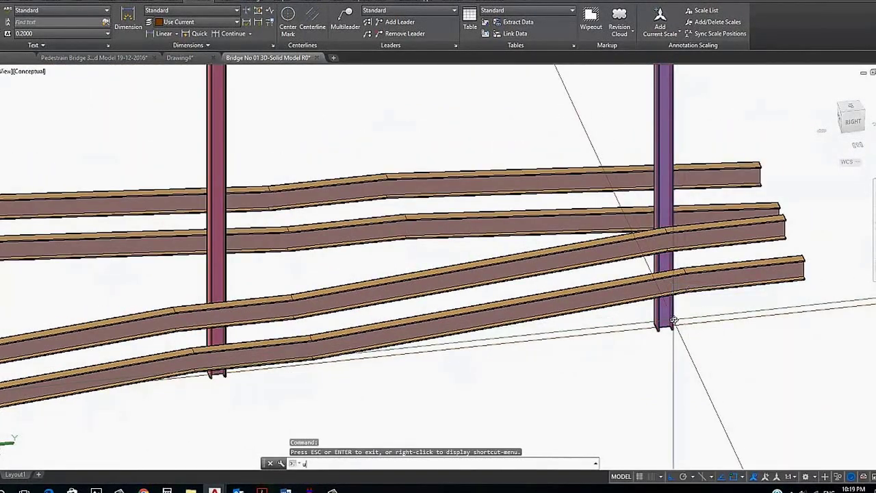
# Undo the earlier view changes, set the UCS Z axis at the column base, and show its plan view.
pyautogui.write('c')
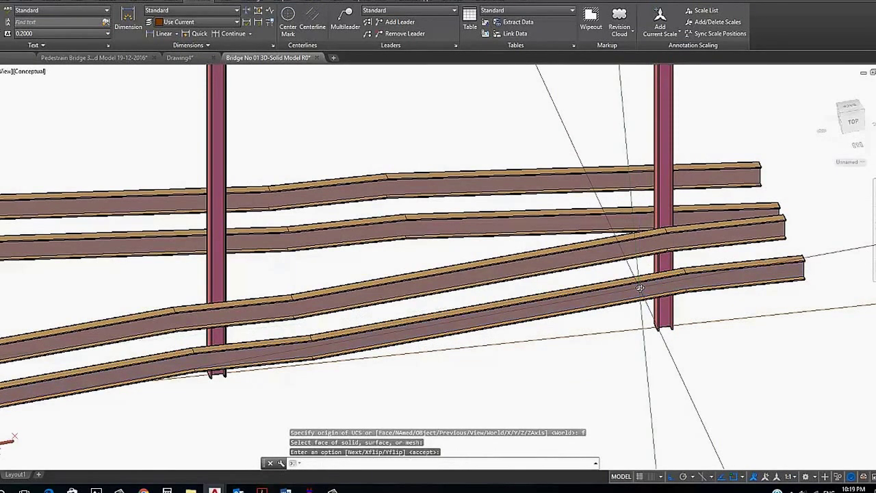
pyautogui.press('Return')
pyautogui.press('Return')
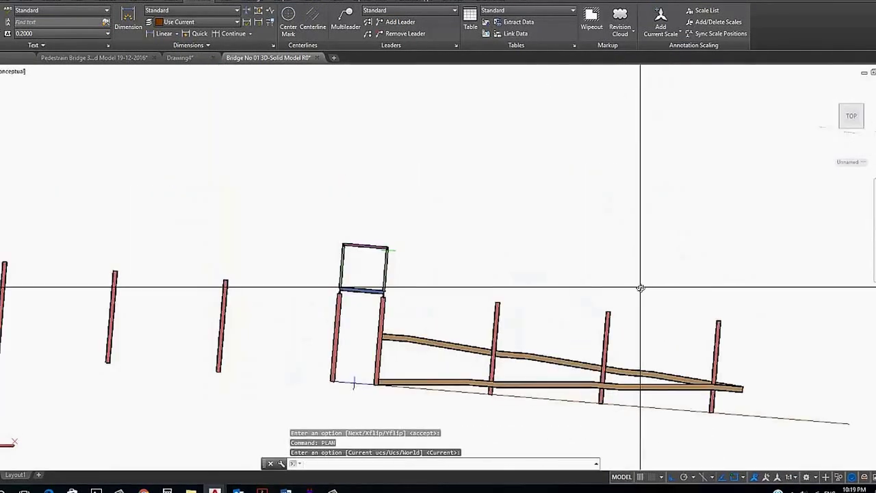
pyautogui.write('u')
pyautogui.press('Return')
pyautogui.write('u')
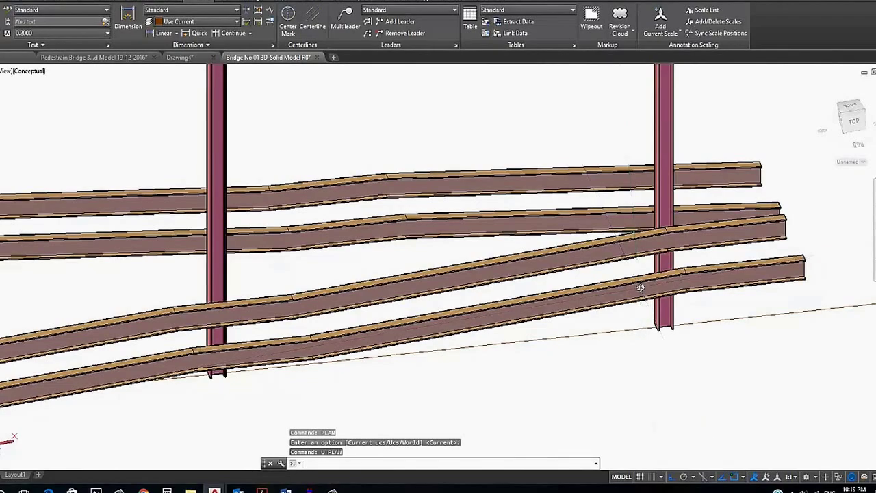
pyautogui.press('Return')
pyautogui.write('cs')
pyautogui.press('Return')
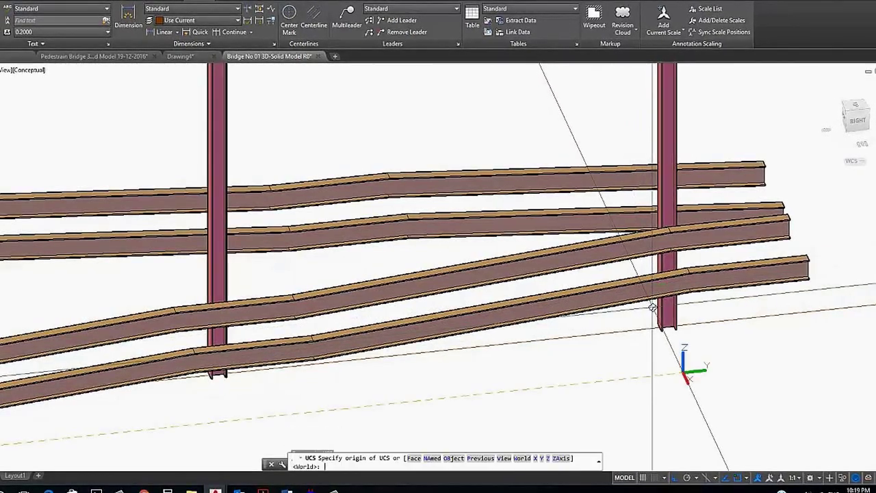
pyautogui.write('za')
pyautogui.press('Return')
pyautogui.scroll(3, 681, 327)
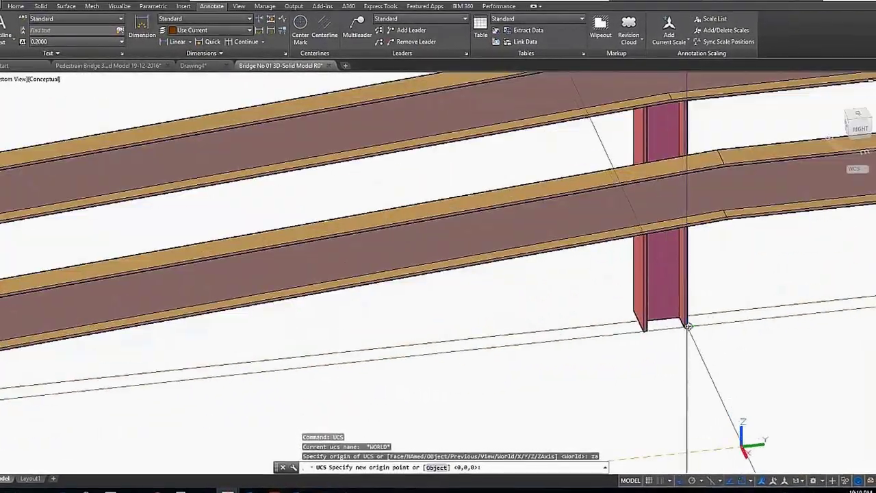
pyautogui.click(684, 322)
pyautogui.write('pl')
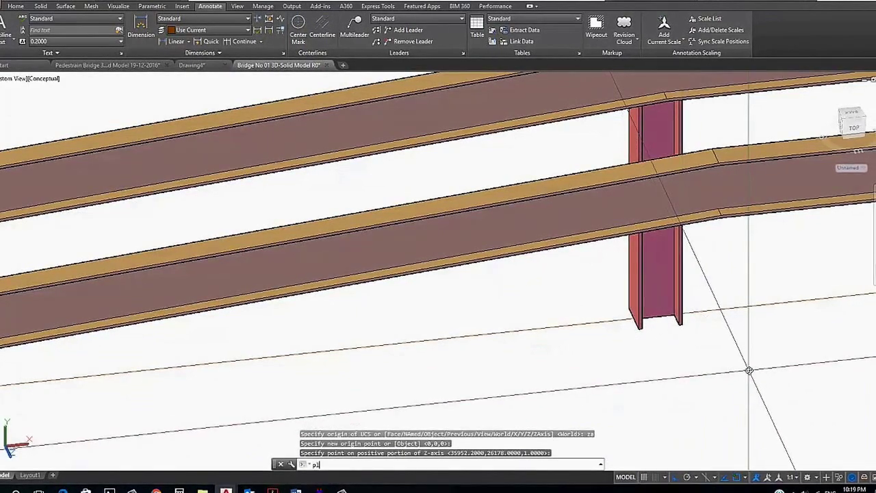
pyautogui.press('Return')
pyautogui.press('Return')
# Dimension from the beam–column junction to the column top, measuring 142.9294.
pyautogui.scroll(5, 760, 363)
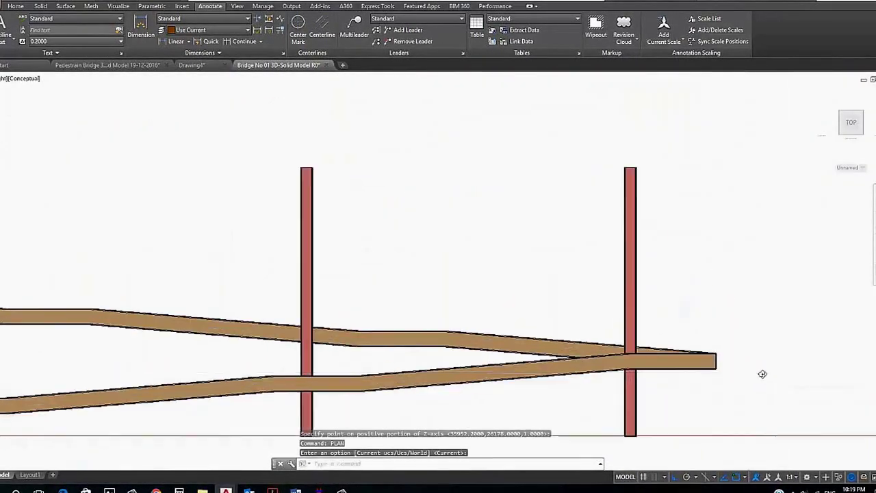
pyautogui.scroll(4, 573, 351)
pyautogui.scroll(4, 524, 335)
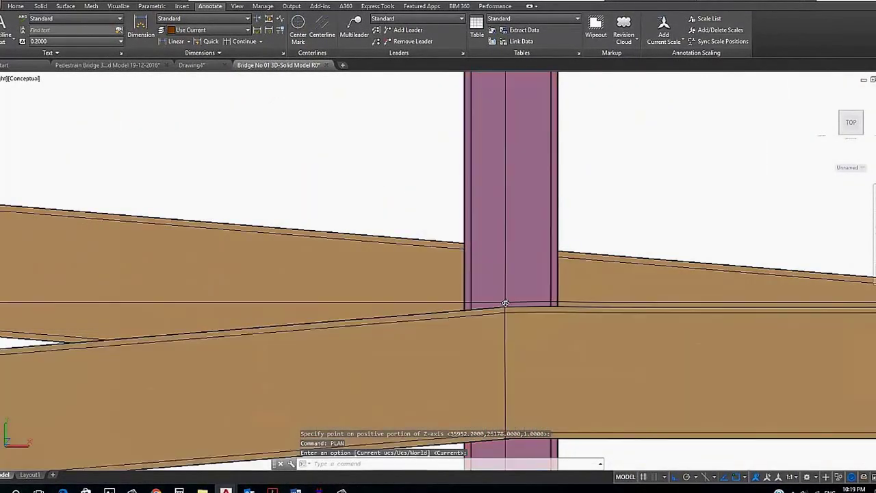
pyautogui.scroll(-2, 505, 302)
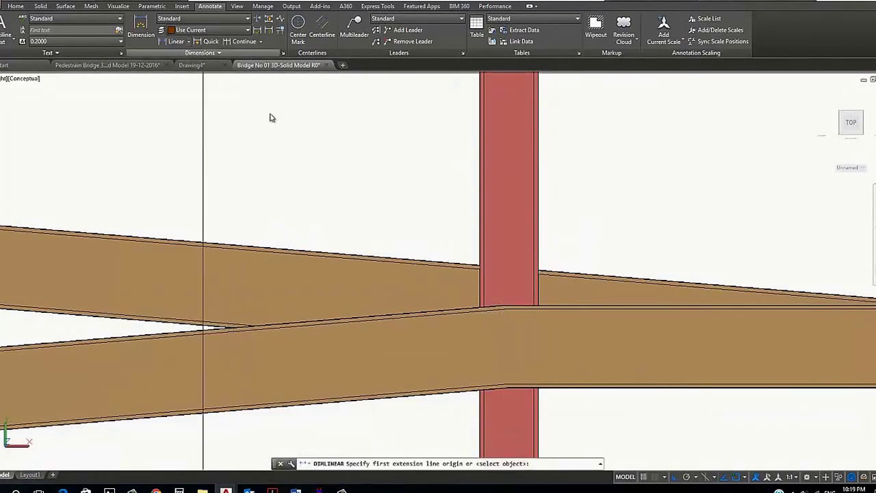
pyautogui.scroll(1, 520, 290)
pyautogui.scroll(3, 499, 316)
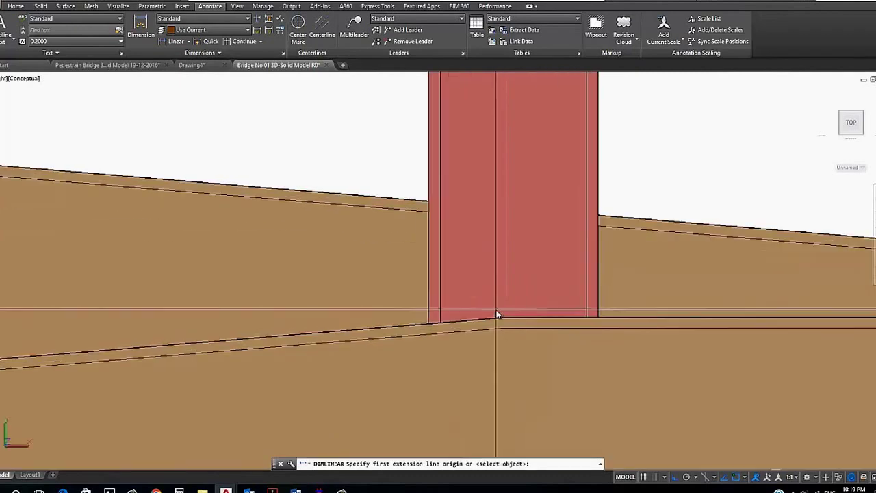
pyautogui.click(498, 315)
pyautogui.scroll(-5, 507, 330)
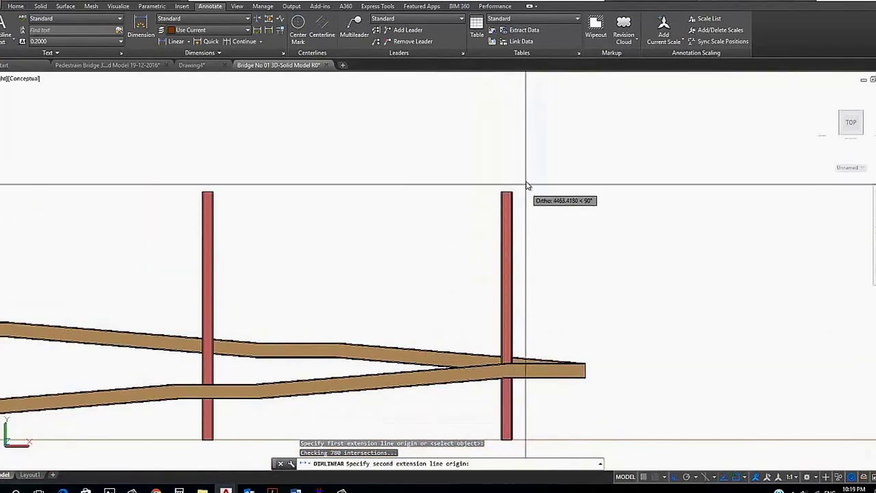
pyautogui.scroll(4, 527, 185)
pyautogui.scroll(4, 489, 216)
pyautogui.click(491, 230)
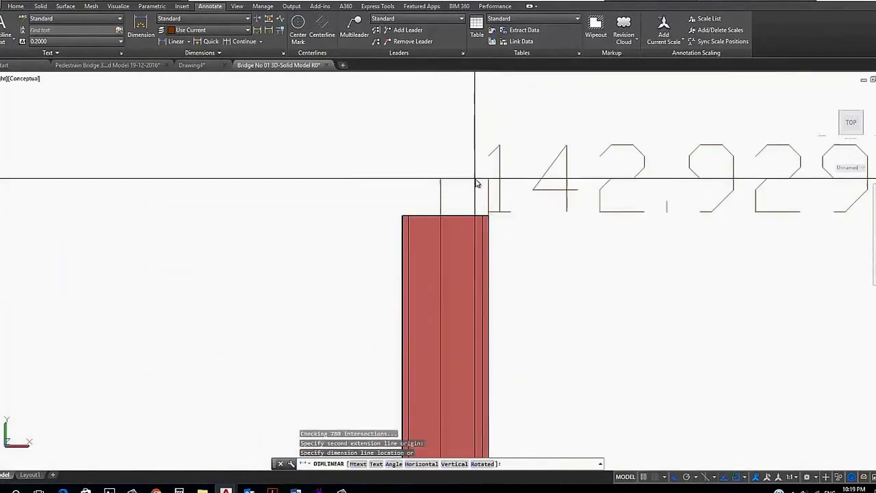
pyautogui.scroll(-2, 490, 167)
pyautogui.click(490, 164)
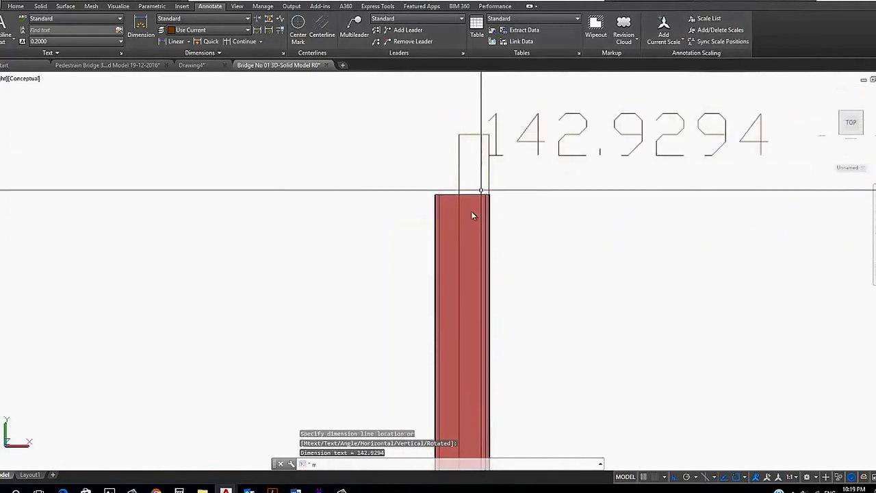
# Move the red column 142.9294 with the MOVE command.
pyautogui.write('m')
pyautogui.press('Return')
pyautogui.click(467, 225)
pyautogui.press('Return')
pyautogui.click(669, 228)
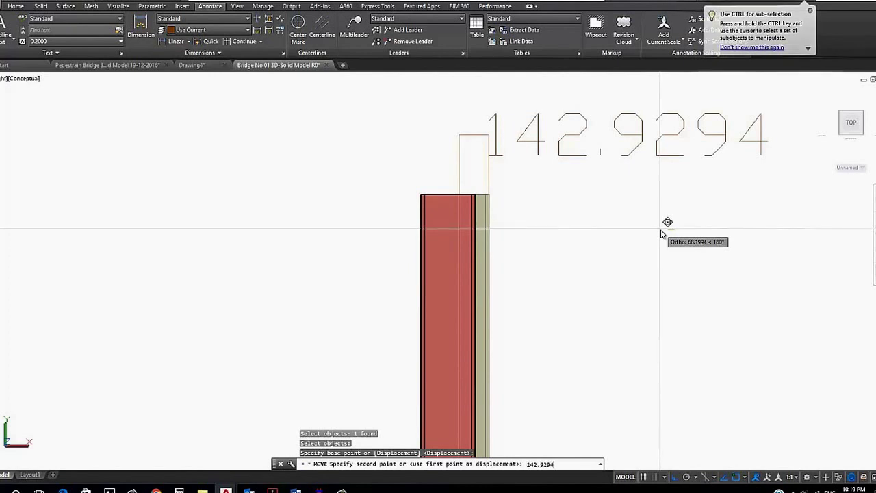
pyautogui.press('Return')
# Erase the temporary 142.9294 dimension and zoom to check the result.
pyautogui.click(606, 187)
pyautogui.click(546, 163)
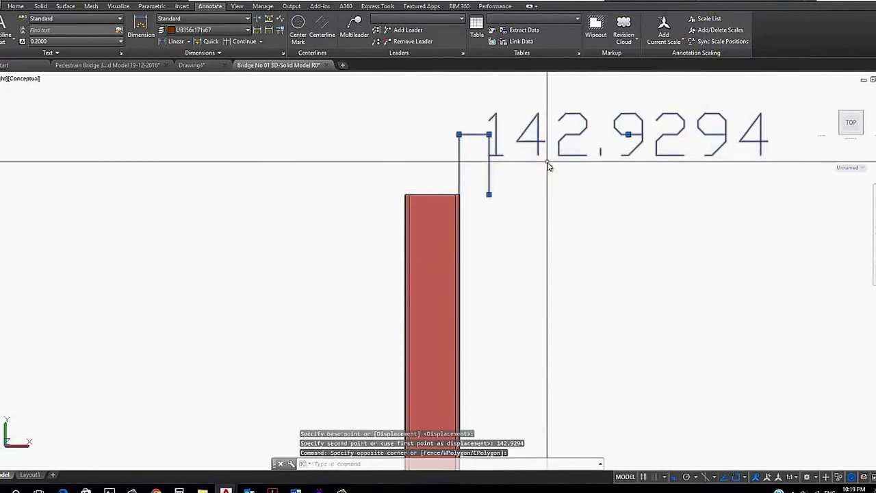
pyautogui.write('e')
pyautogui.press('Return')
pyautogui.scroll(-3, 453, 144)
pyautogui.scroll(3, 448, 380)
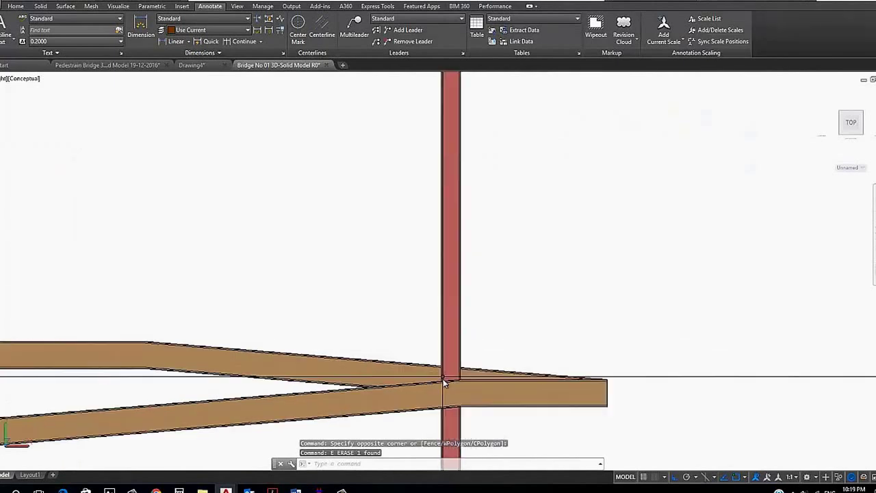
pyautogui.scroll(3, 477, 390)
pyautogui.scroll(2, 479, 377)
pyautogui.scroll(-5, 482, 258)
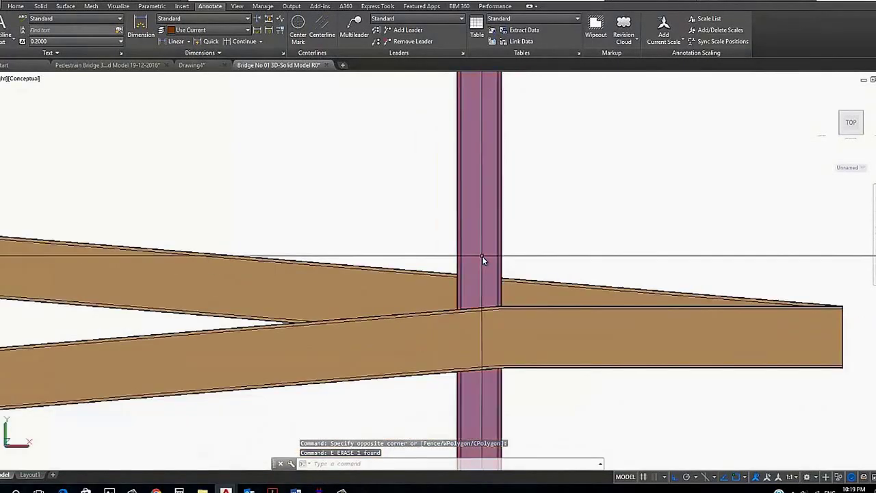
pyautogui.scroll(-2, 584, 273)
pyautogui.scroll(-1, 585, 273)
pyautogui.scroll(-2, 586, 274)
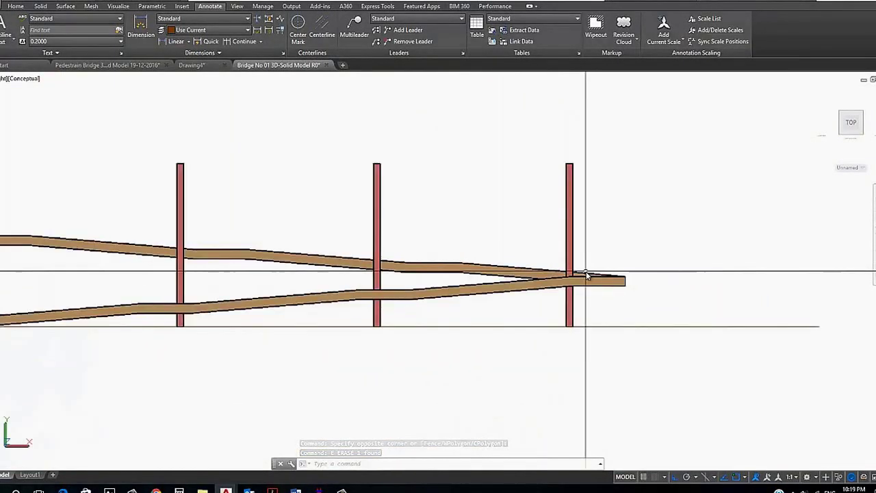
pyautogui.scroll(3, 587, 275)
pyautogui.scroll(3, 587, 274)
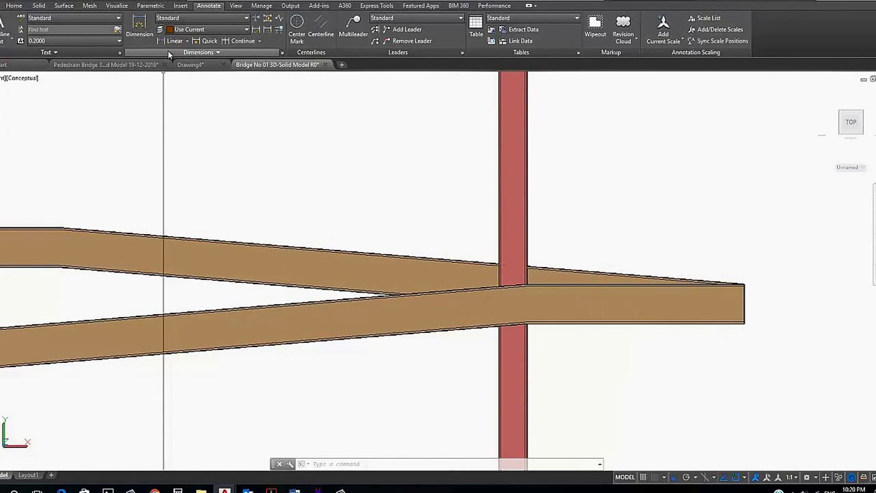
pyautogui.click(186, 40)
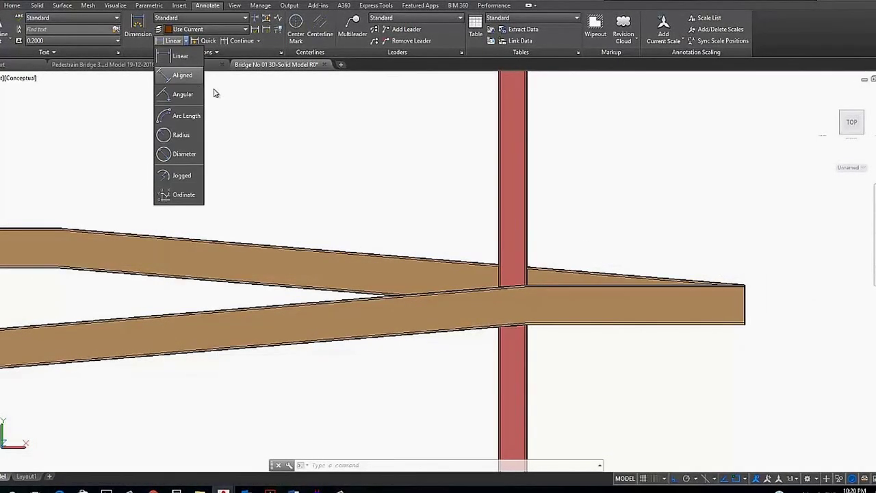
pyautogui.click(182, 75)
pyautogui.scroll(3, 713, 291)
pyautogui.click(709, 282)
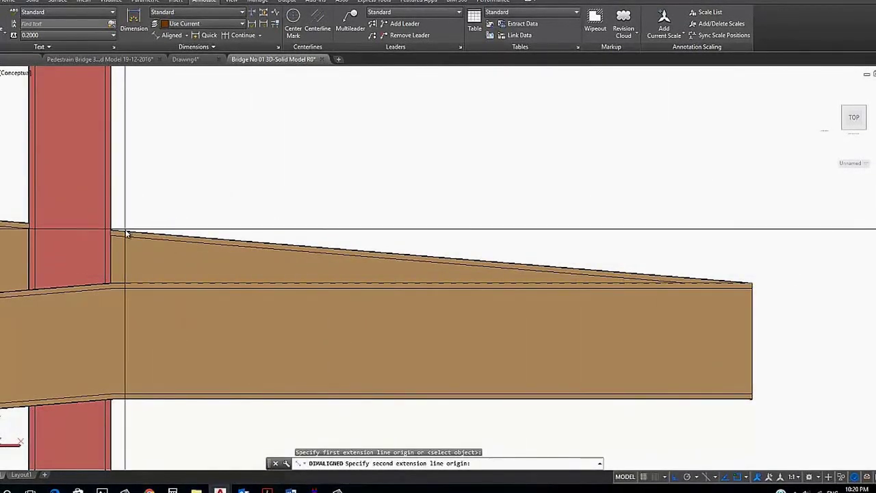
pyautogui.scroll(2, 126, 237)
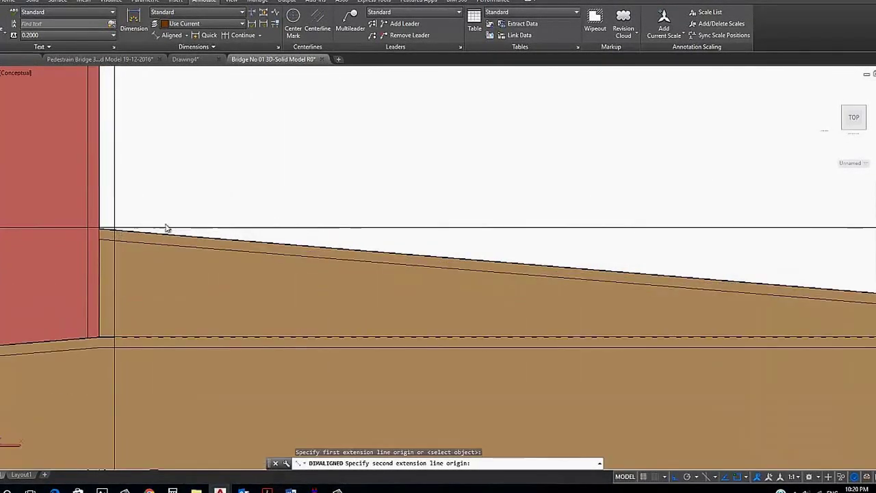
pyautogui.scroll(-3, 166, 227)
pyautogui.scroll(-2, 277, 229)
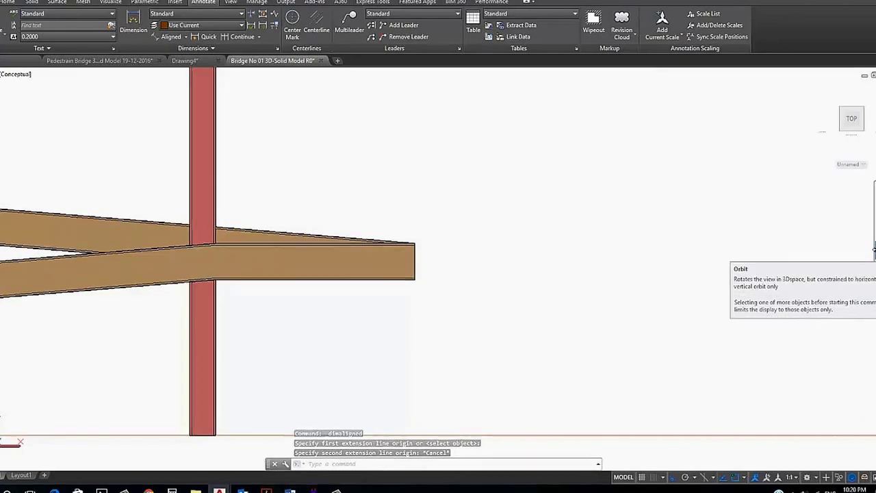
# Orbit the model into a 3D view of the stringers.
pyautogui.click(873, 249)
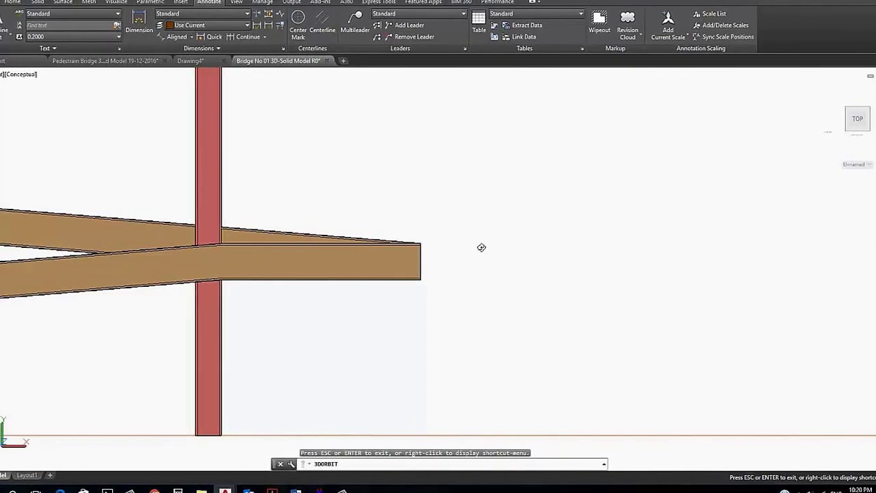
pyautogui.moveTo(481, 247)
pyautogui.mouseDown()
pyautogui.moveTo(434, 278)
pyautogui.moveTo(472, 274)
pyautogui.moveTo(387, 290)
pyautogui.moveTo(397, 291)
pyautogui.mouseUp()
pyautogui.rightClick(397, 292)
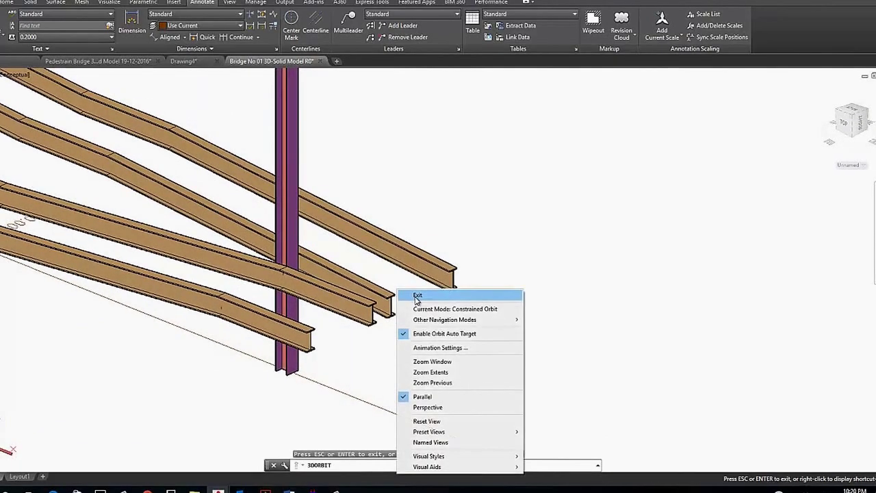
pyautogui.click(416, 296)
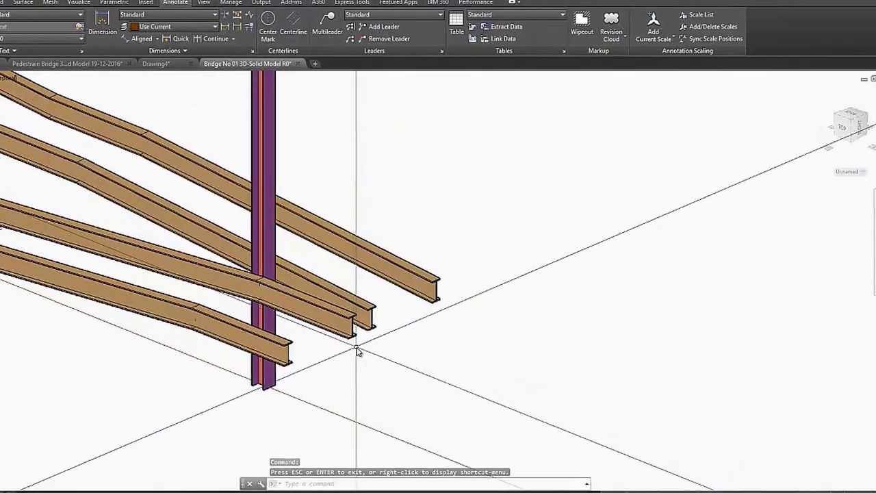
# Draw a circle centred on the beam flange.
pyautogui.write('c')
pyautogui.press('Return')
pyautogui.scroll(5, 356, 350)
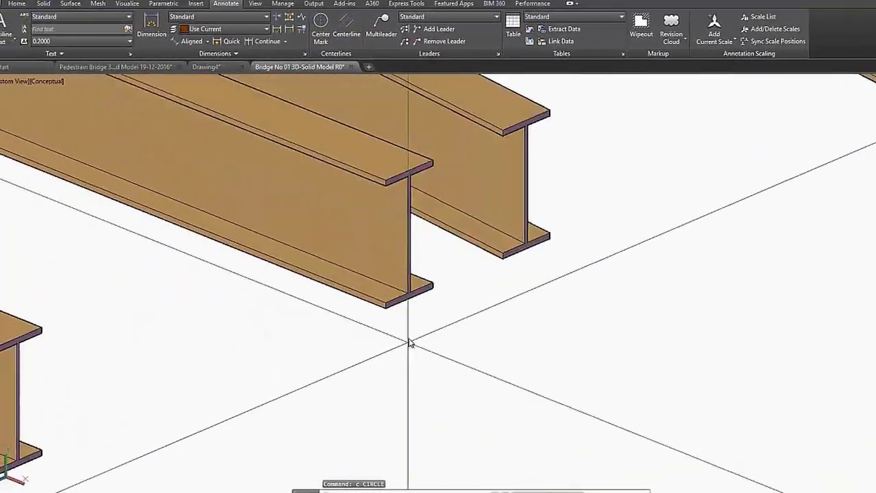
pyautogui.scroll(3, 408, 342)
pyautogui.scroll(3, 360, 234)
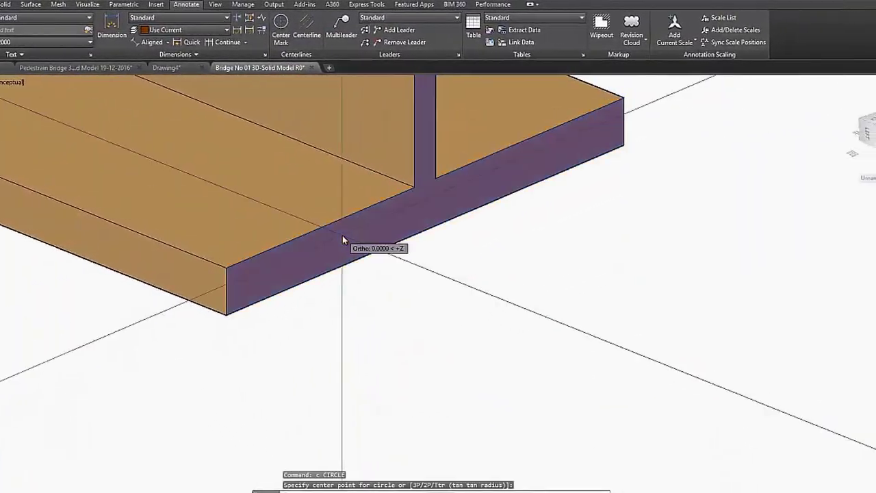
pyautogui.click(342, 240)
pyautogui.scroll(-3, 401, 358)
pyautogui.scroll(-3, 506, 418)
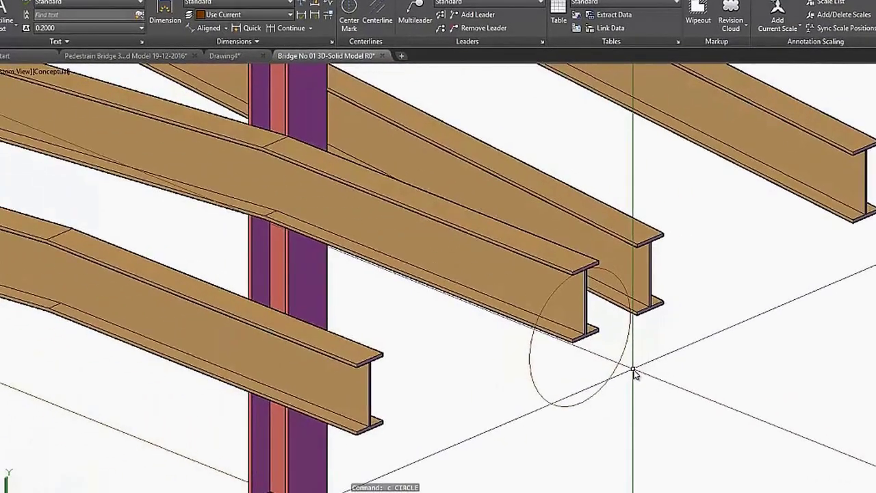
pyautogui.click(633, 371)
# Move the circle onto the beam–column joint.
pyautogui.click(613, 369)
pyautogui.write('m')
pyautogui.press('Return')
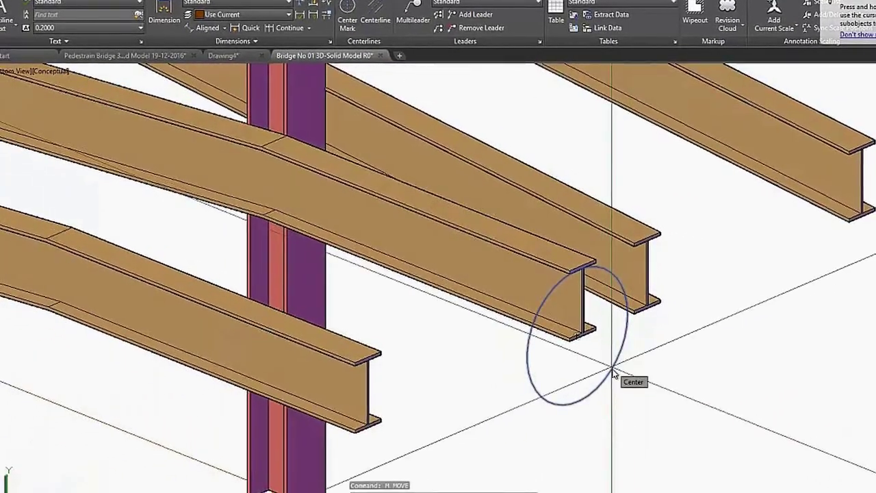
pyautogui.moveTo(636, 410); pyautogui.dragTo(514, 273)
pyautogui.scroll(-3, 575, 342)
pyautogui.press('Return')
pyautogui.scroll(5, 376, 262)
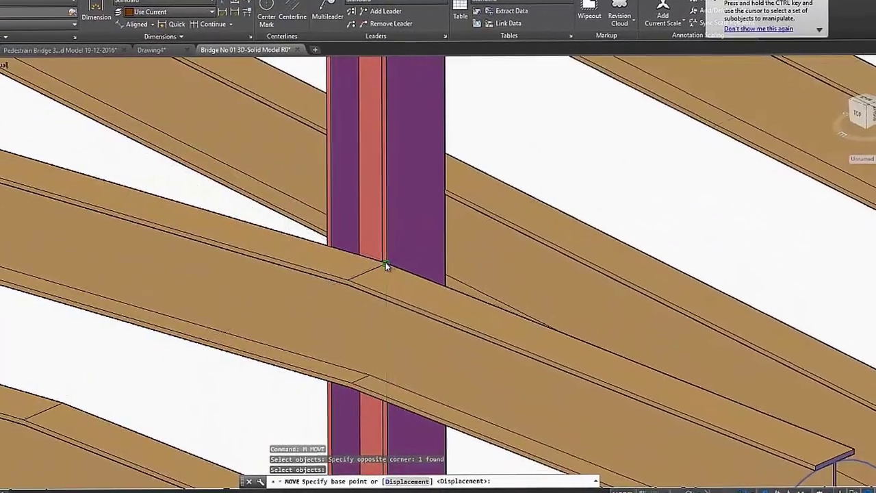
pyautogui.click(385, 263)
pyautogui.scroll(-5, 411, 287)
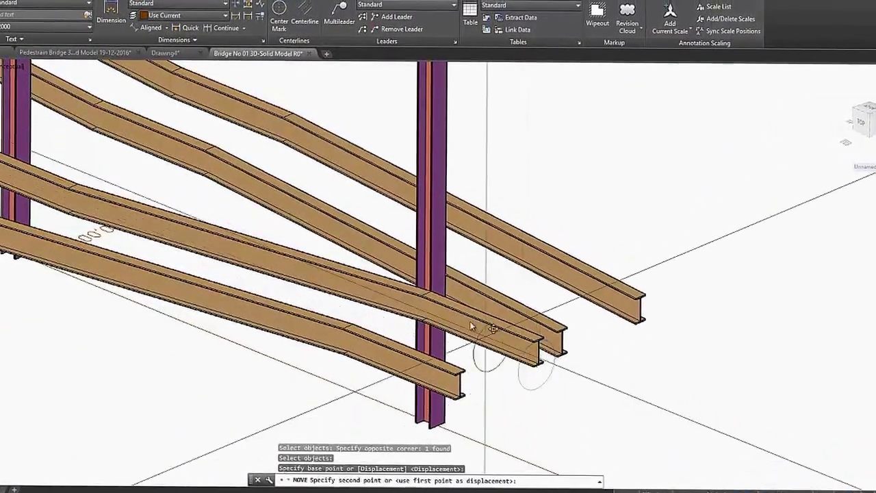
pyautogui.scroll(5, 402, 265)
pyautogui.click(387, 247)
pyautogui.scroll(-4, 485, 318)
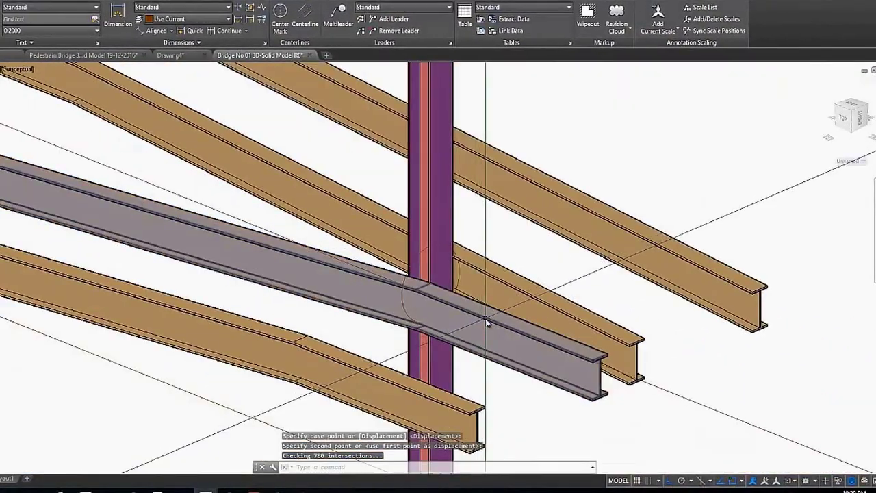
# Begin a SLICE on four stringers, then cancel it.
pyautogui.write('slice')
pyautogui.press('Return')
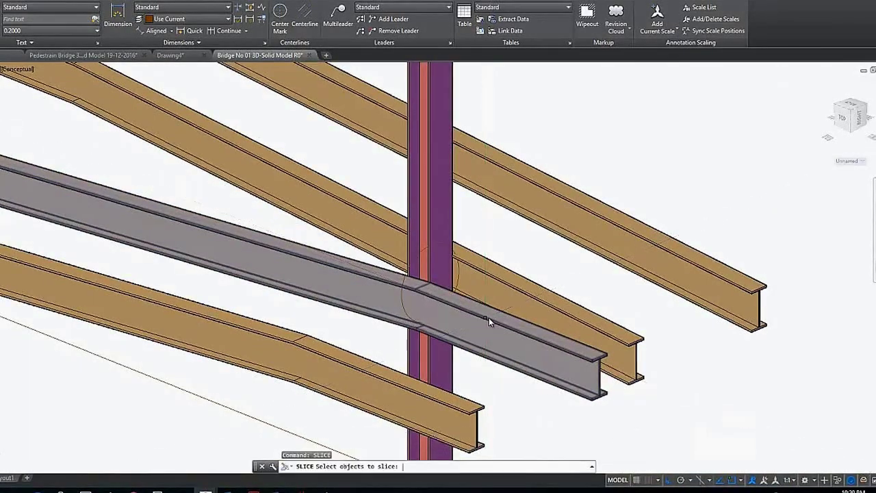
pyautogui.click(489, 318)
pyautogui.click(438, 381)
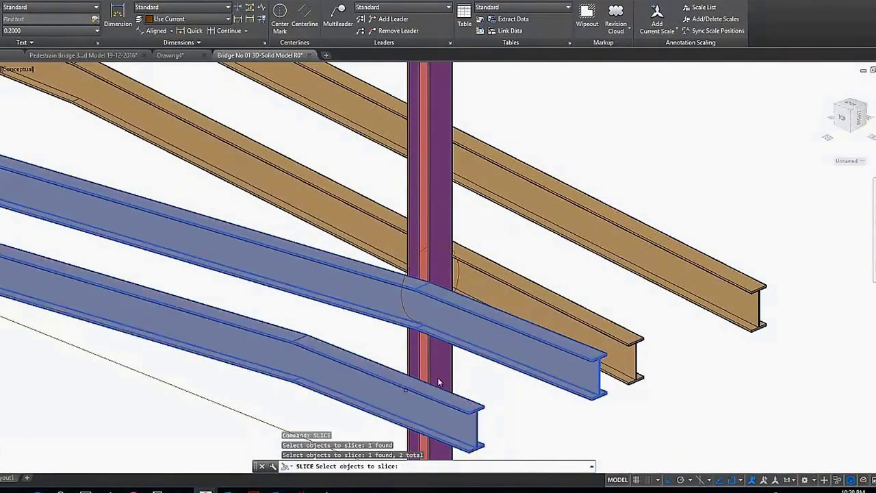
pyautogui.click(549, 312)
pyautogui.click(635, 248)
pyautogui.press('Return')
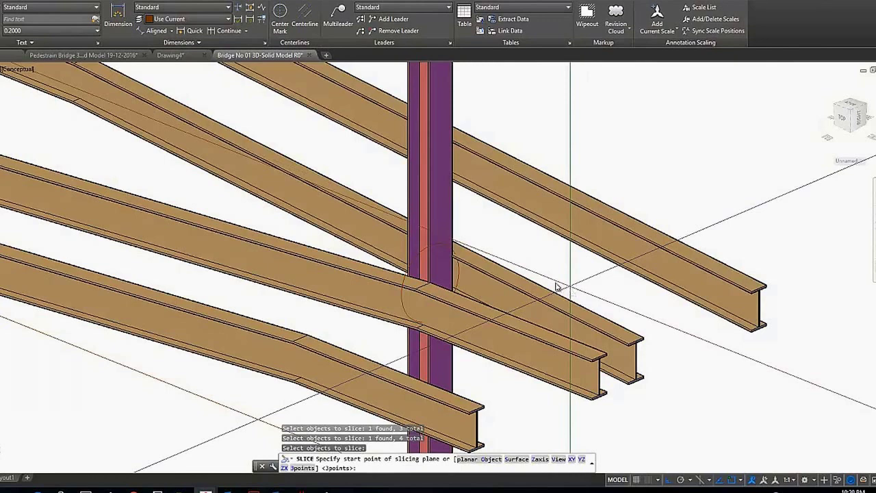
pyautogui.press('Return')
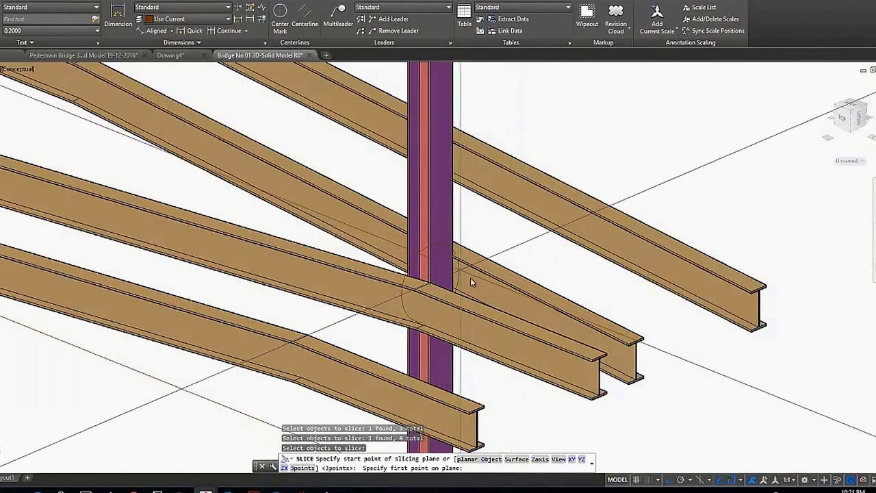
pyautogui.press('Escape')
# Slice two stringers using the circle as the cutting plane, keeping both halves.
pyautogui.write('slcie')
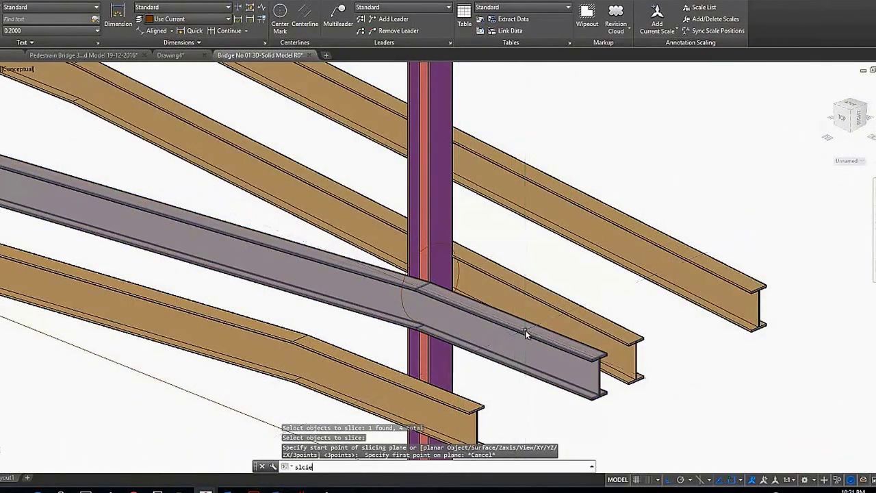
pyautogui.press('Return')
pyautogui.click(531, 302)
pyautogui.click(574, 267)
pyautogui.press('Return')
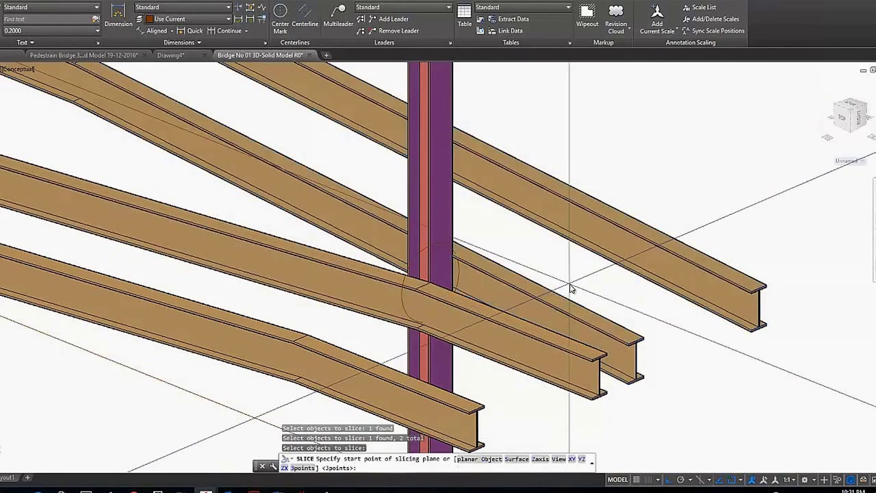
pyautogui.write('o')
pyautogui.press('Return')
pyautogui.click(459, 273)
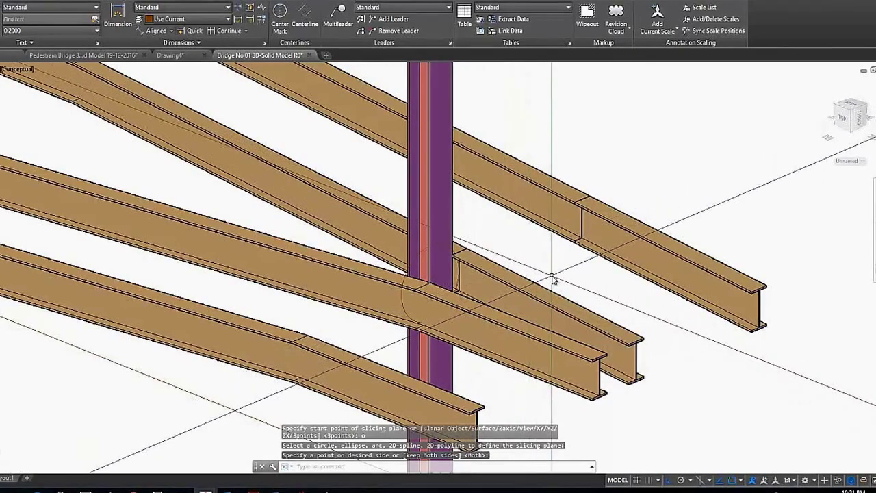
pyautogui.press('Return')
# Move the four cut stringer pieces from the beam end to their new position.
pyautogui.write('m')
pyautogui.press('Return')
pyautogui.click(566, 238)
pyautogui.click(518, 171)
pyautogui.click(434, 251)
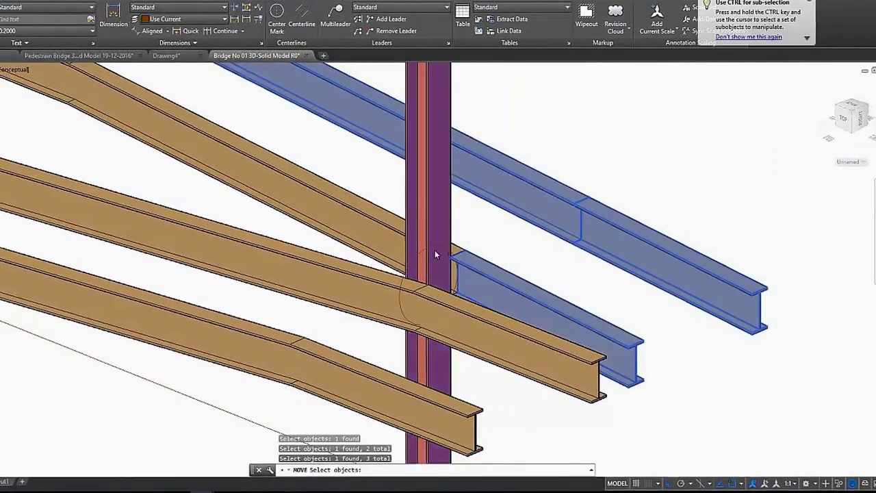
pyautogui.click(397, 231)
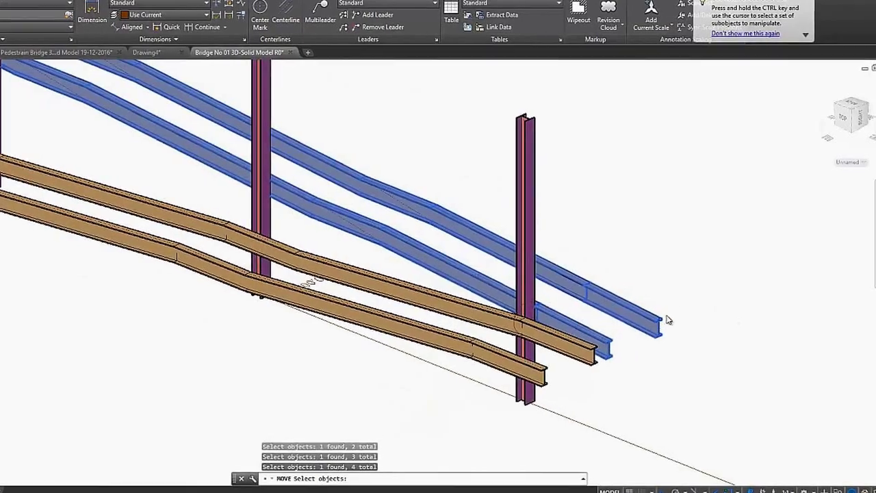
pyautogui.scroll(5, 665, 317)
pyautogui.scroll(4, 693, 321)
pyautogui.press('Return')
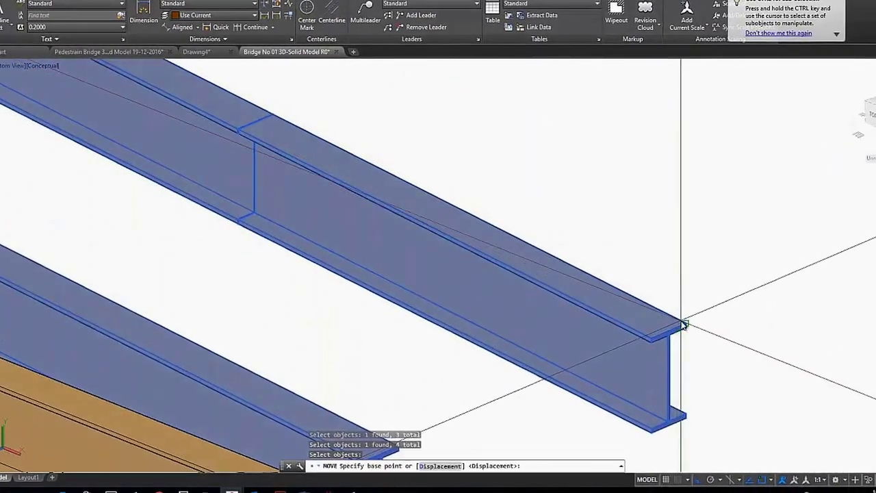
pyautogui.click(683, 318)
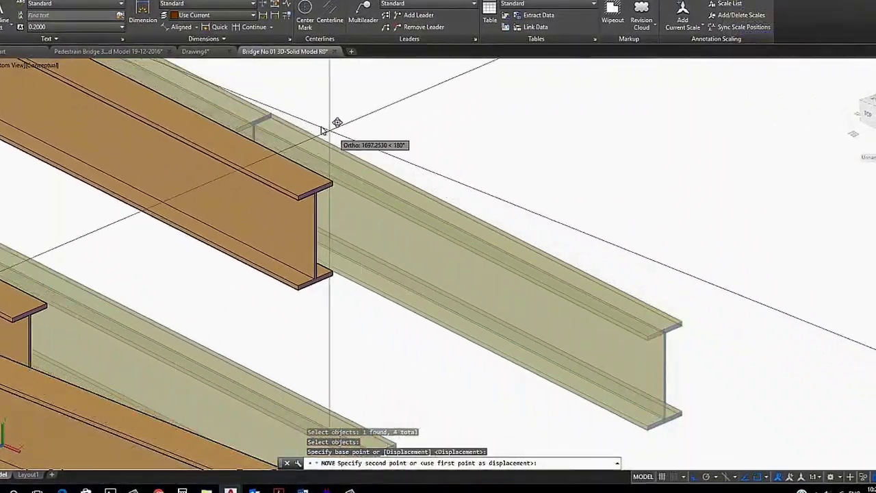
pyautogui.click(285, 119)
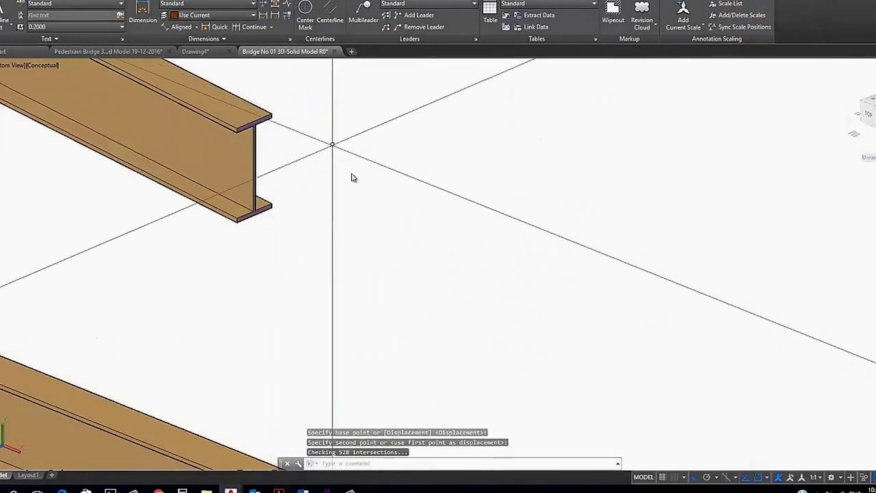
# Zoom and pan to inspect the lower beam end at the column.
pyautogui.scroll(-3, 415, 244)
pyautogui.scroll(2, 460, 329)
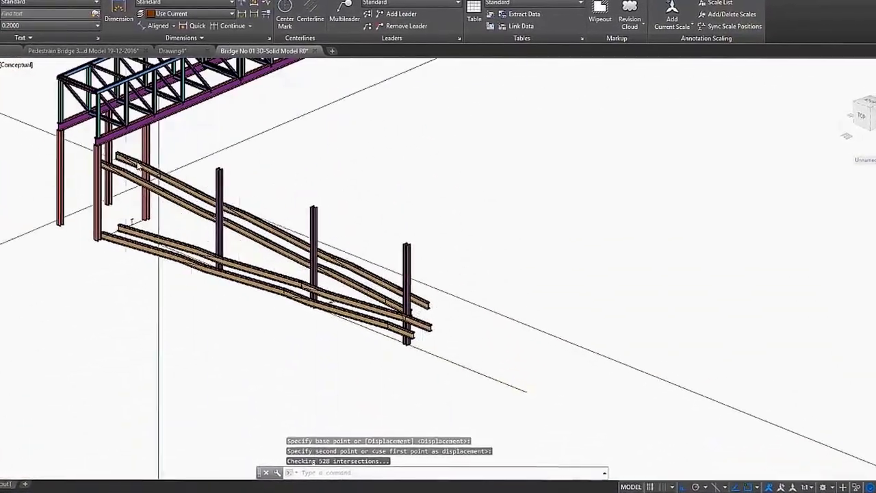
pyautogui.scroll(5, 370, 260)
pyautogui.scroll(2, 123, 175)
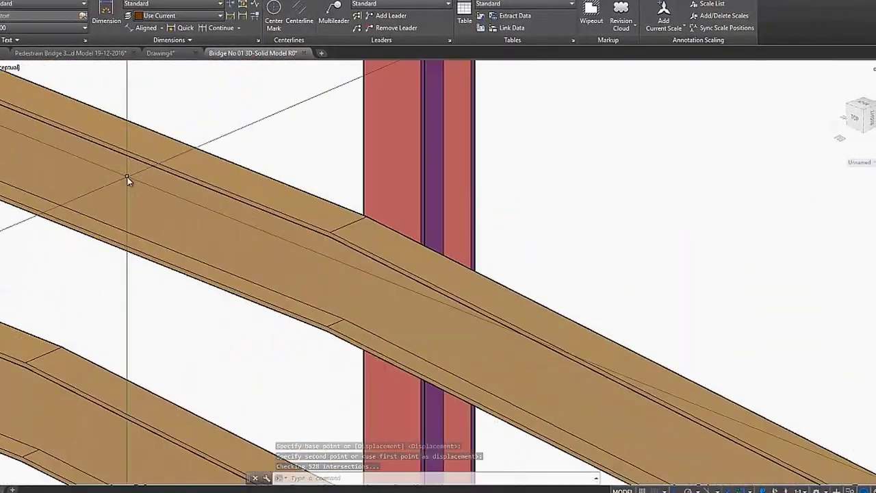
pyautogui.scroll(-4, 132, 184)
pyautogui.scroll(-2, 137, 188)
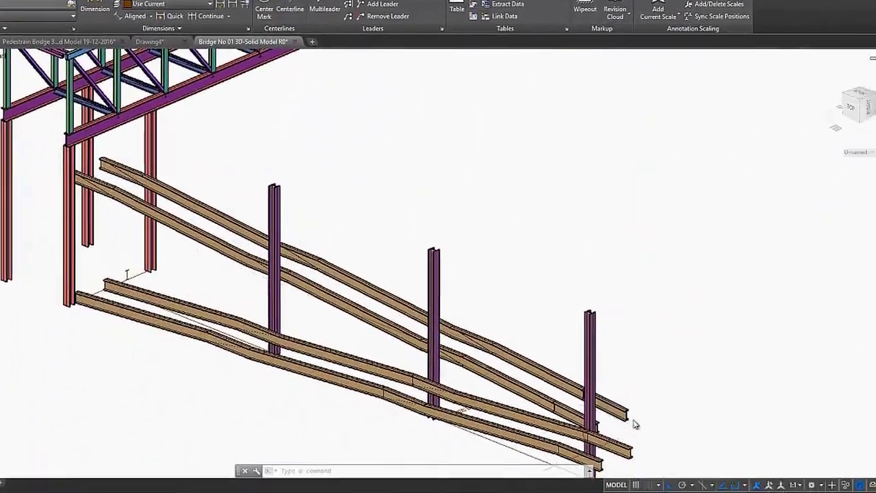
pyautogui.moveTo(629, 420); pyautogui.dragTo(532, 342, button='middle')
pyautogui.scroll(5, 477, 344)
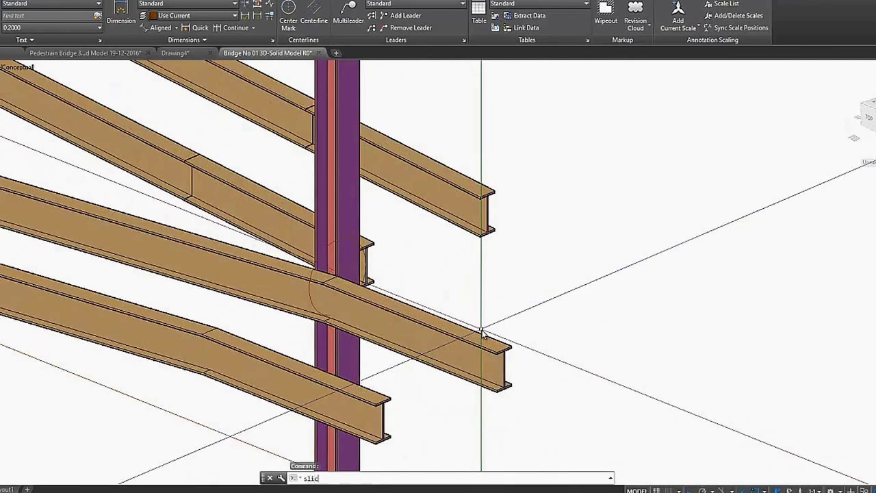
# Slice the lower stringers using the circle object as the cutting plane.
pyautogui.click(414, 327)
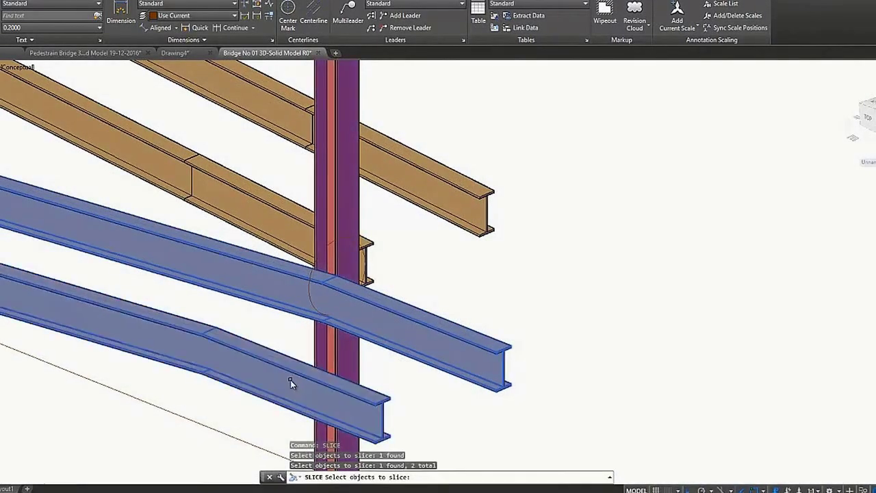
pyautogui.press('Return')
pyautogui.write('o')
pyautogui.press('Return')
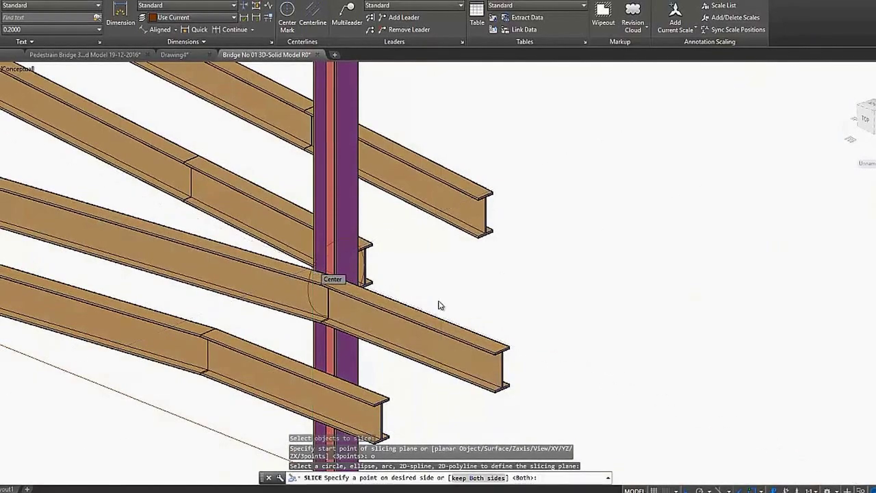
pyautogui.write('CO')
# Copy the lower right end piece onto two other stringer ends.
pyautogui.press('Return')
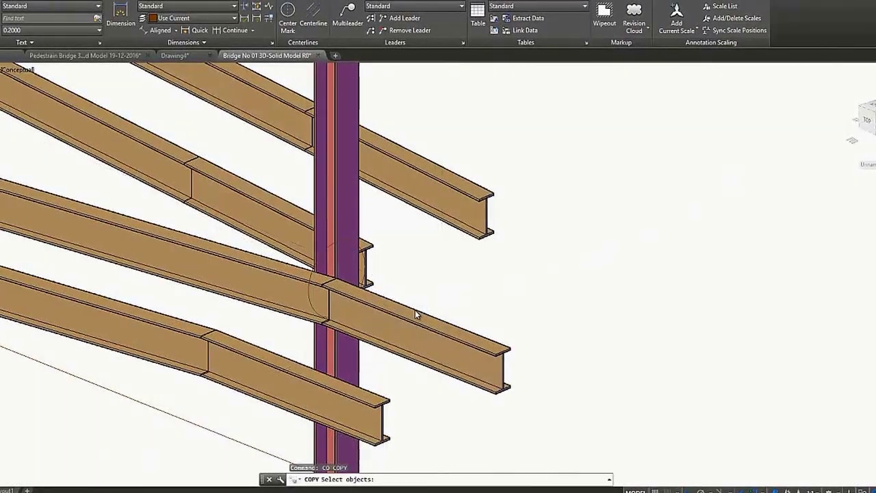
pyautogui.click(415, 310)
pyautogui.press('Return')
pyautogui.scroll(5, 293, 279)
pyautogui.click(270, 288)
pyautogui.scroll(-5, 270, 288)
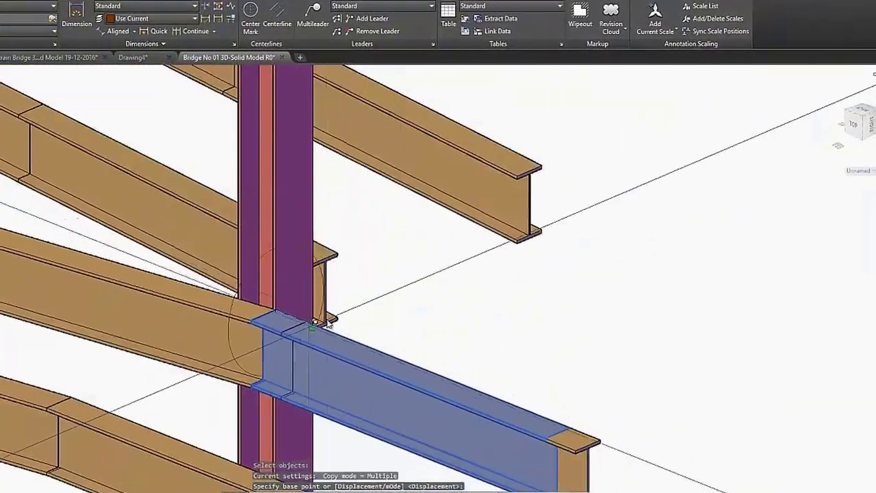
pyautogui.scroll(6, 531, 149)
pyautogui.click(587, 187)
pyautogui.scroll(-2, 582, 172)
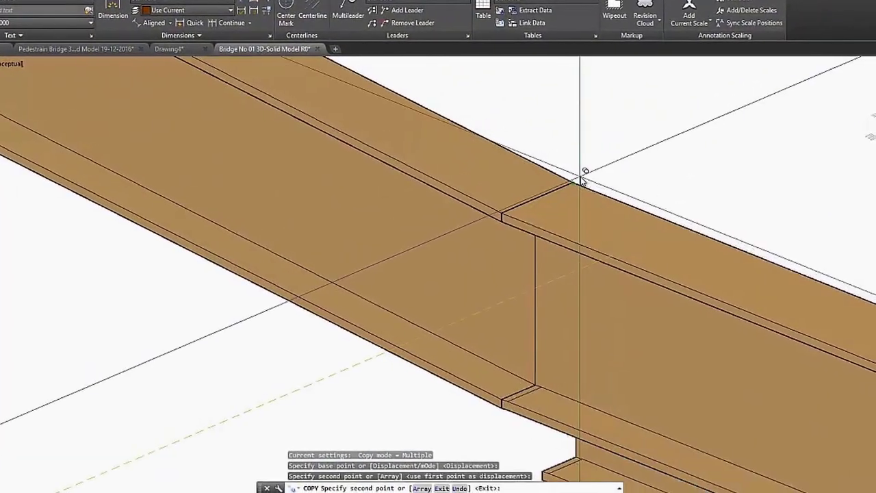
pyautogui.scroll(-3, 576, 176)
pyautogui.scroll(5, 309, 293)
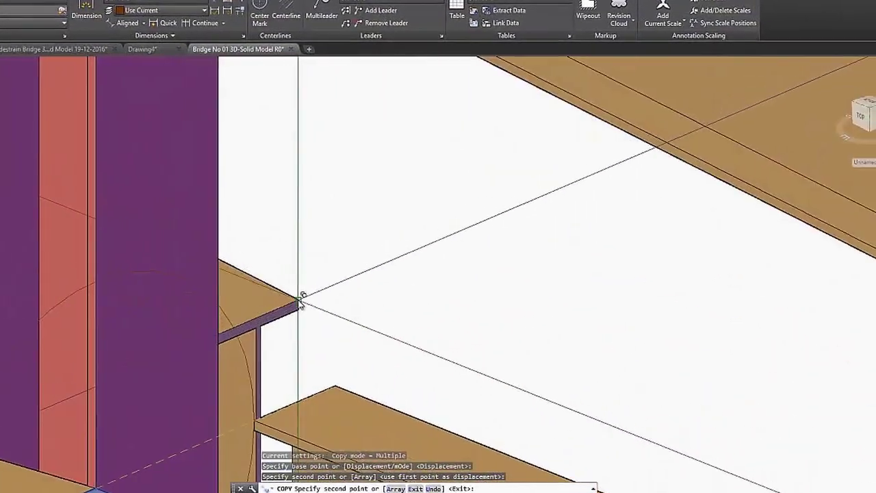
pyautogui.click(305, 296)
pyautogui.scroll(-2, 319, 297)
pyautogui.scroll(-3, 401, 256)
pyautogui.press('Escape')
# Check the copied beam piece and orbit to view the stringers from another angle.
pyautogui.scroll(-3, 401, 256)
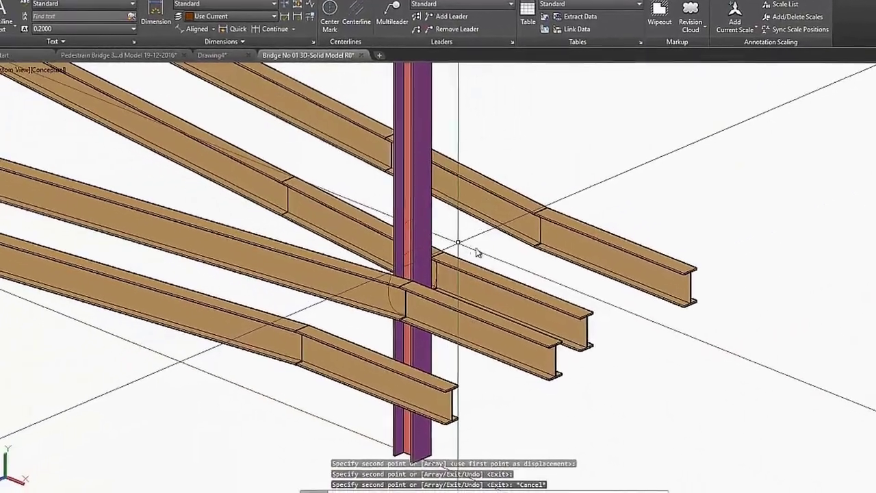
pyautogui.scroll(1, 479, 287)
pyautogui.scroll(2, 505, 302)
pyautogui.click(504, 302)
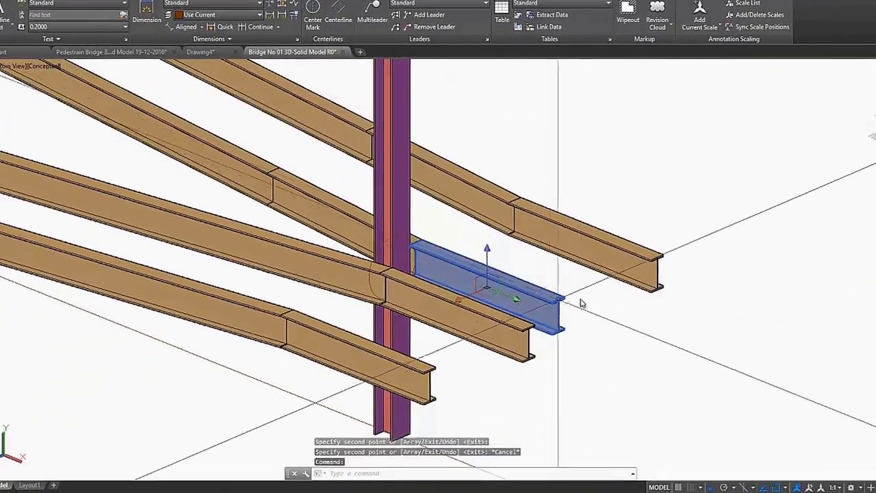
pyautogui.press('Escape')
pyautogui.press('Escape')
pyautogui.moveTo(505, 302)
pyautogui.keyDown('shift'); pyautogui.mouseDown(button='middle')
pyautogui.moveTo(655, 304)
pyautogui.moveTo(647, 288)
pyautogui.moveTo(619, 300)
pyautogui.moveTo(450, 296)
pyautogui.mouseUp(button='middle'); pyautogui.keyUp('shift')
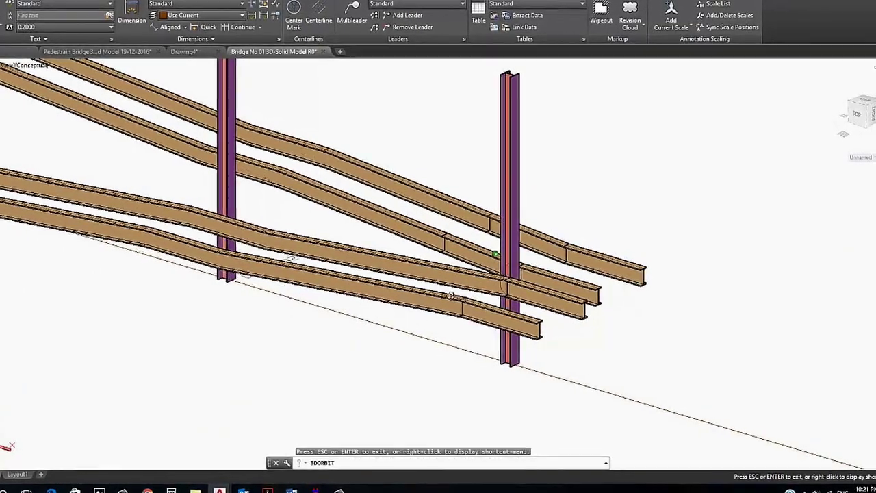
pyautogui.rightClick(451, 267)
pyautogui.click(472, 274)
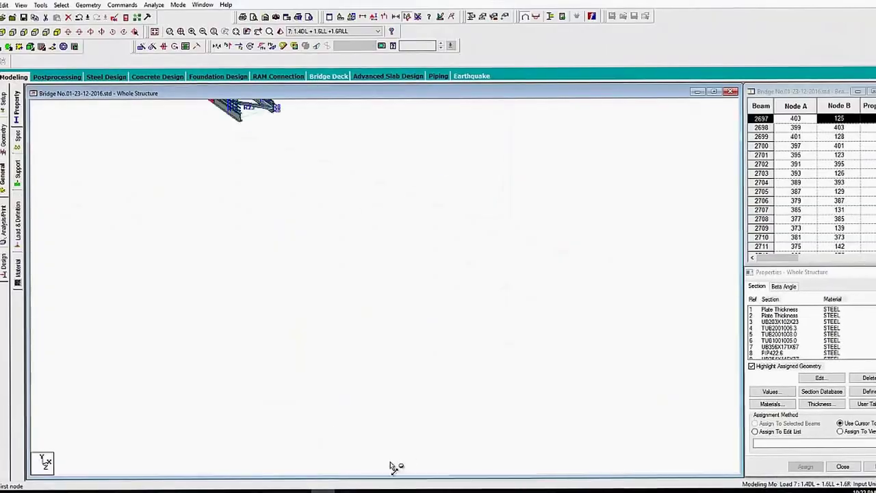
# Check beam 583's properties (UB254X146X37, 1550 mm) in STAAD.Pro and return to AutoCAD.
pyautogui.scroll(2, 520, 315)
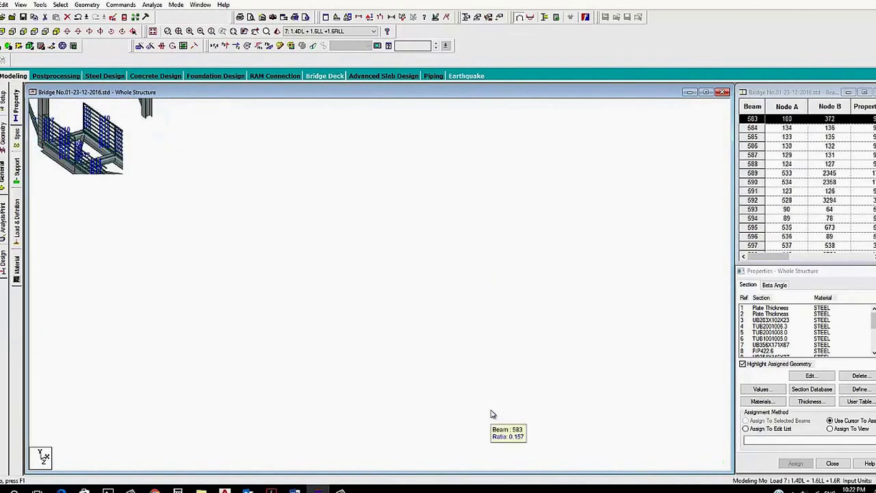
pyautogui.doubleClick(491, 413)
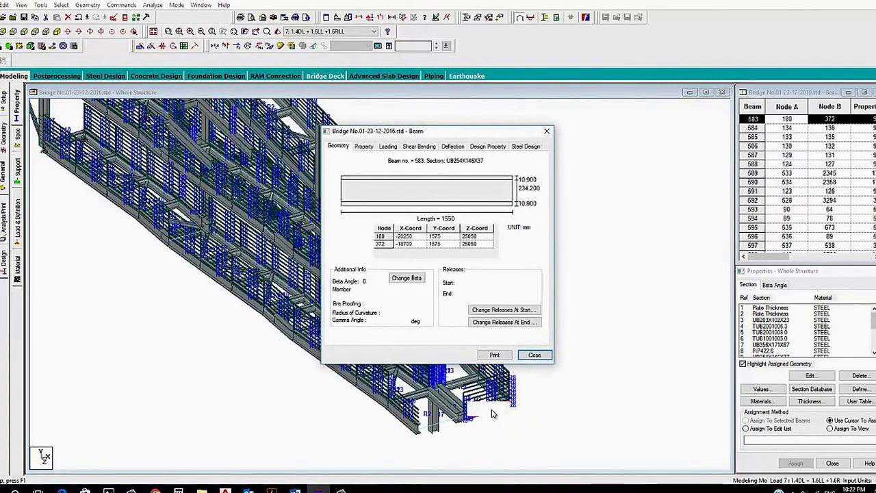
pyautogui.click(534, 354)
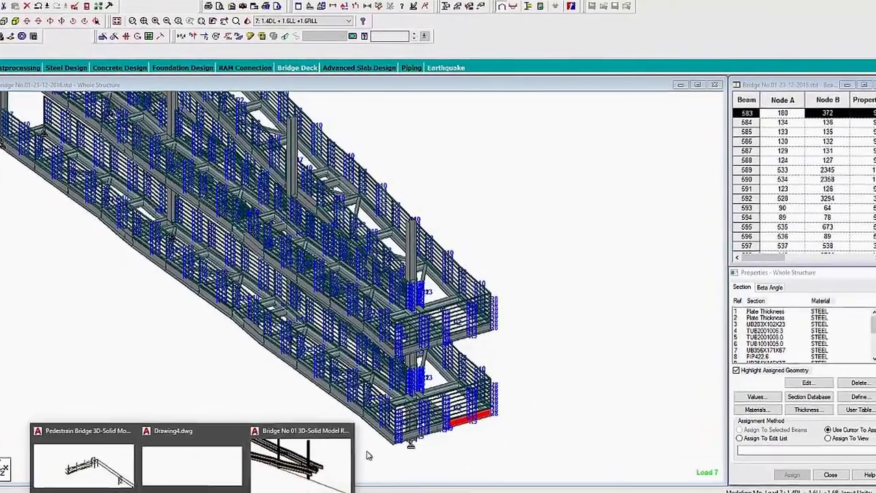
pyautogui.moveTo(223, 491)
pyautogui.click(355, 455)
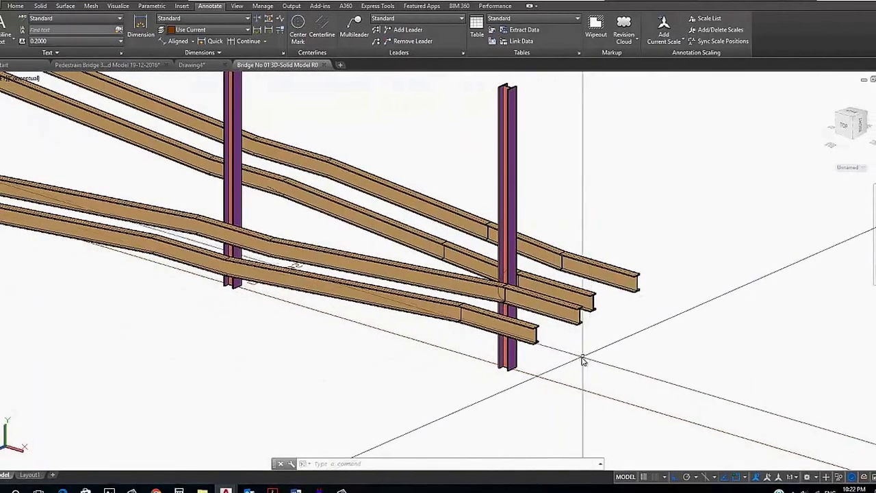
# Set UB203x102x23 as the current layer in the LA layer list and return to the walkway view.
pyautogui.write('la')
pyautogui.press('Return')
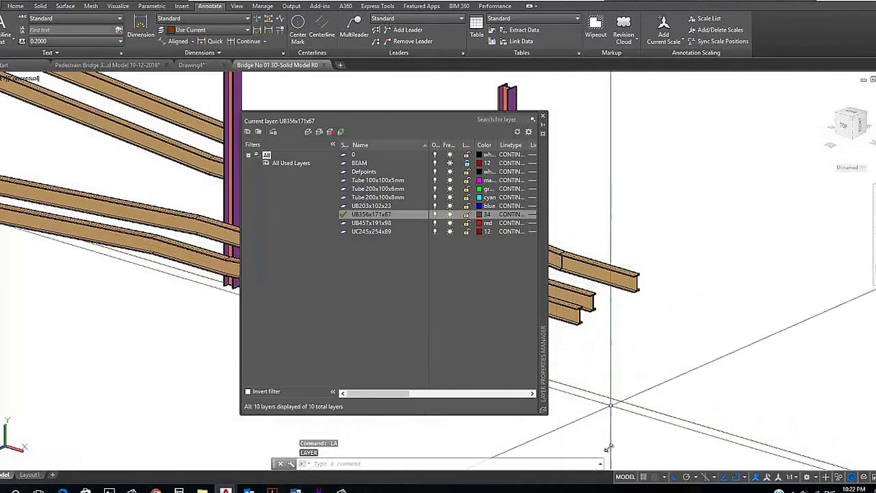
pyautogui.click(852, 490)
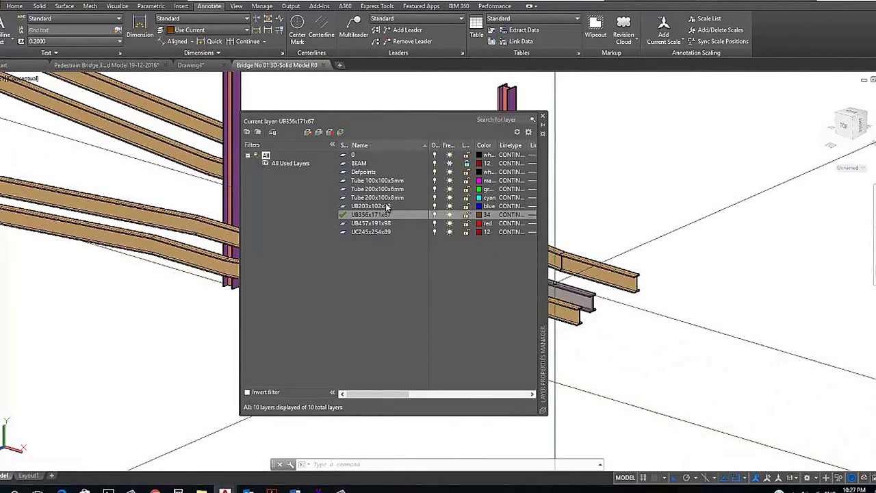
pyautogui.doubleClick(386, 206)
pyautogui.click(542, 116)
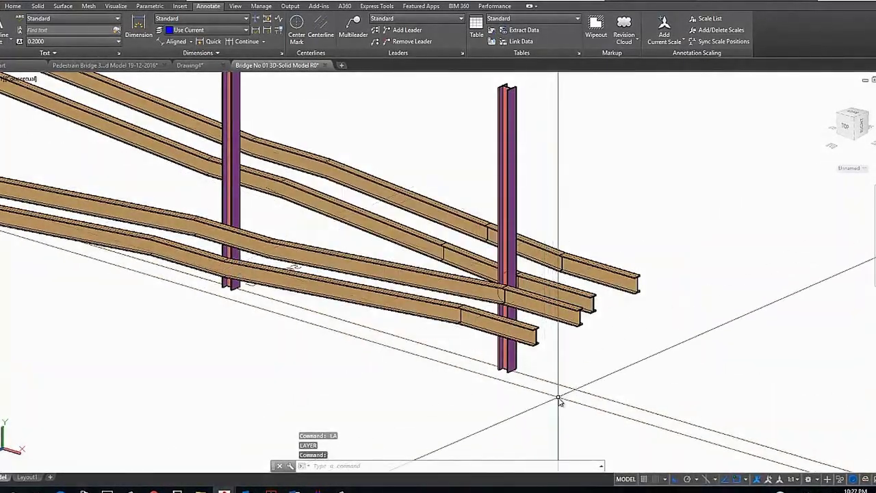
pyautogui.scroll(-5, 559, 400)
pyautogui.scroll(3, 328, 256)
pyautogui.scroll(3, 335, 254)
pyautogui.scroll(2, 341, 253)
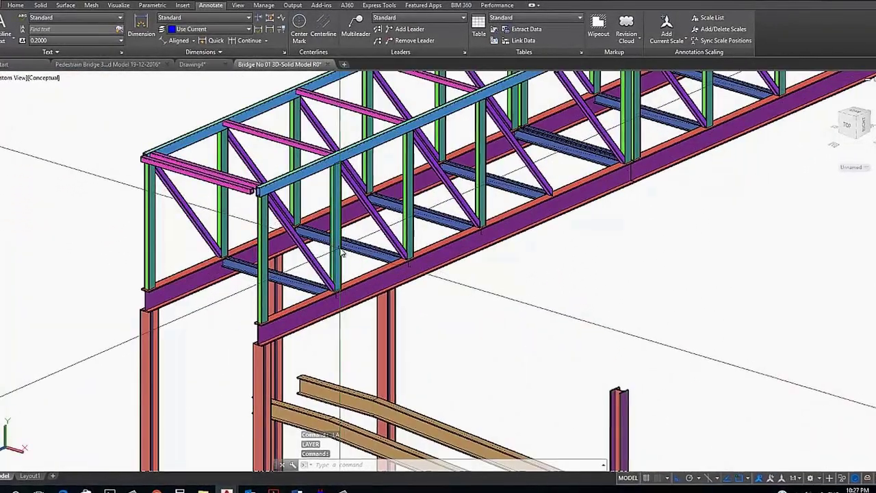
# Copy a truss cross beam with CO, picking a base point on the beam.
pyautogui.write('co')
pyautogui.press('Return')
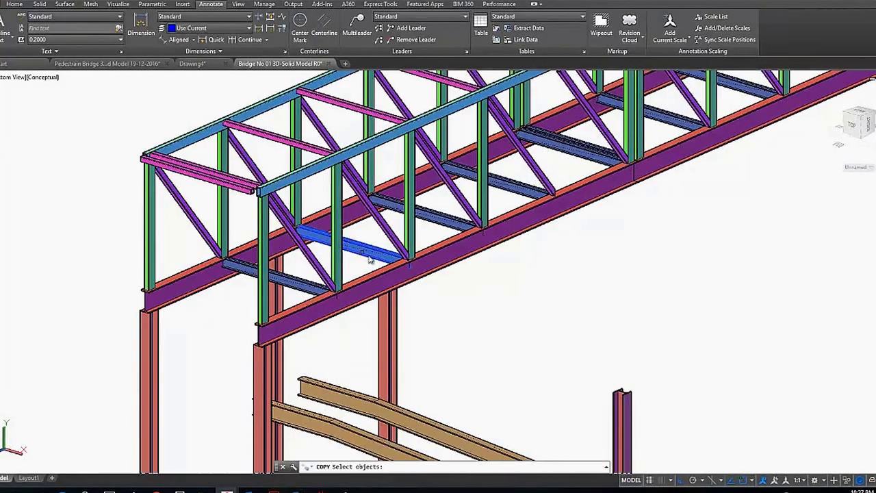
pyautogui.click(369, 258)
pyautogui.press('Return')
pyautogui.scroll(-2, 369, 258)
pyautogui.click(332, 239)
pyautogui.scroll(-2, 362, 252)
pyautogui.scroll(-2, 445, 288)
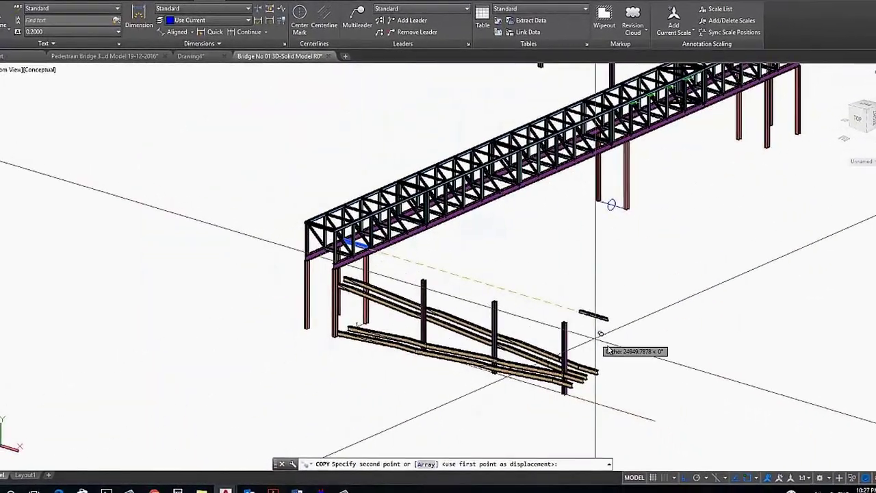
pyautogui.scroll(3, 606, 346)
pyautogui.scroll(2, 612, 369)
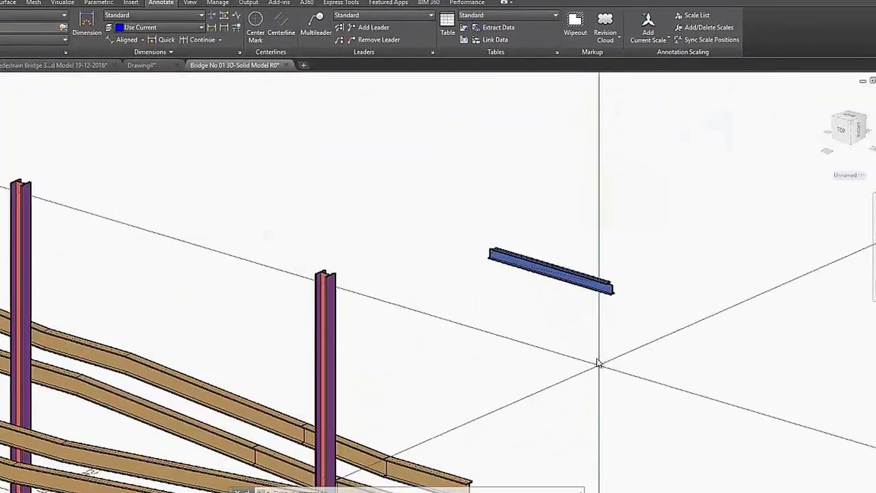
pyautogui.scroll(2, 590, 344)
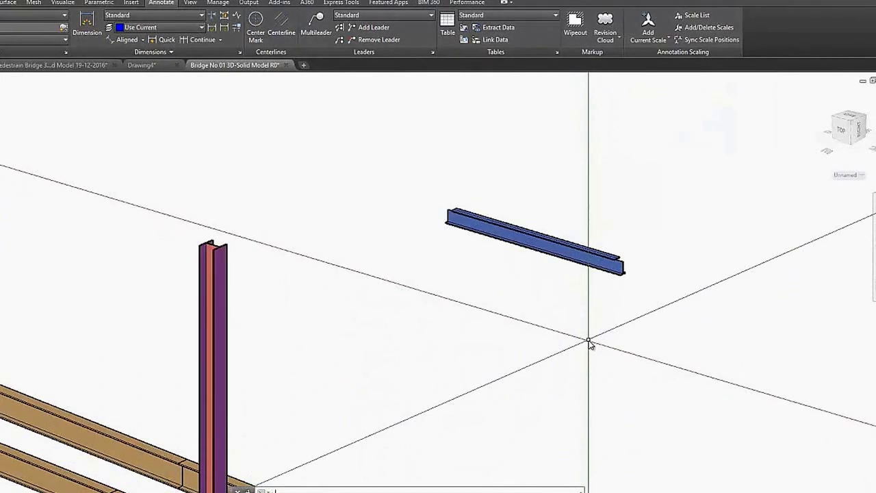
# Define a new UCS from a pivot point and a rotated orientation at the beam.
pyautogui.write('Ucs')
pyautogui.press('Return')
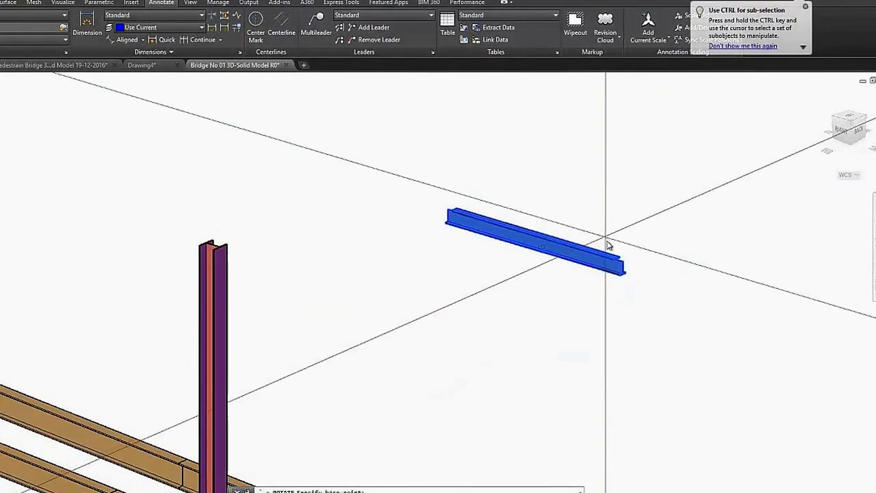
pyautogui.click(613, 249)
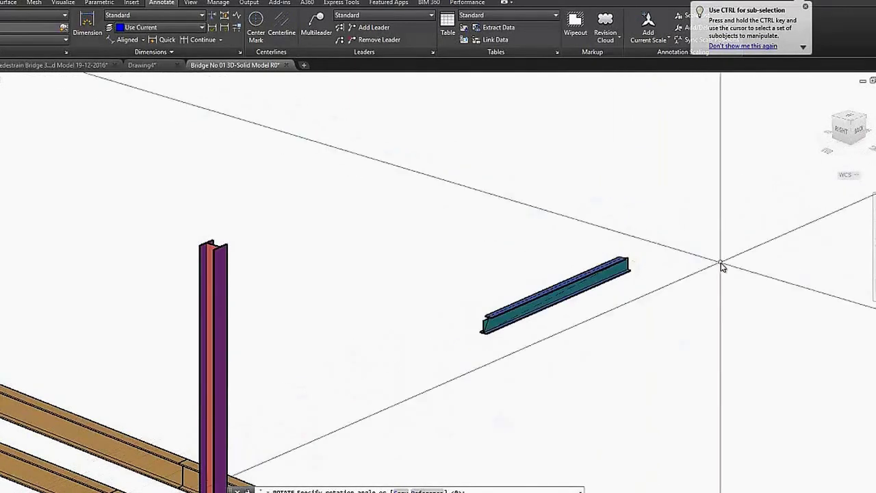
pyautogui.click(688, 265)
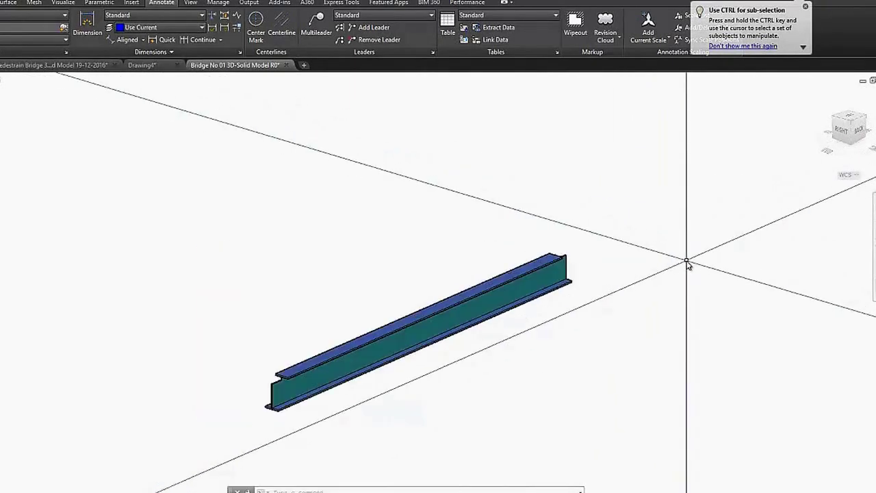
# Move the copied beam from its end point to a new position.
pyautogui.click(567, 260)
pyautogui.press('Return')
pyautogui.scroll(3, 557, 253)
pyautogui.scroll(2, 554, 287)
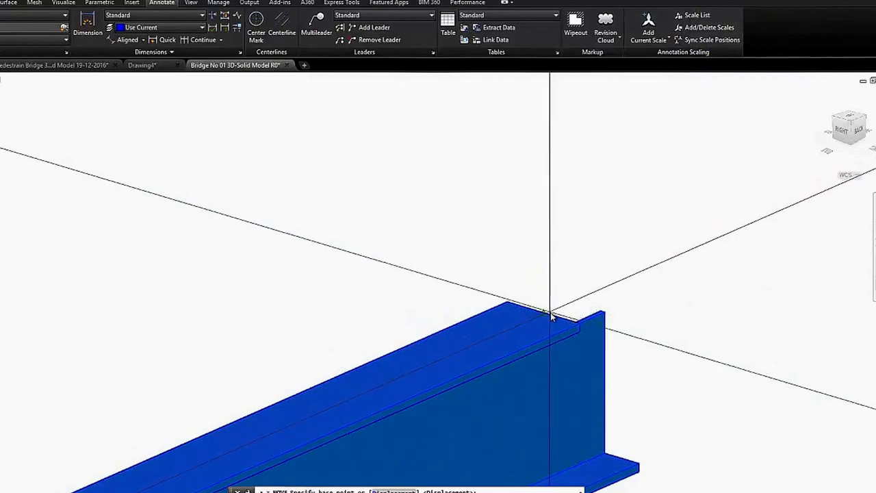
pyautogui.click(550, 312)
pyautogui.click(551, 310)
# Move the cross beam again so it sits at the stringer corner.
pyautogui.press('Return')
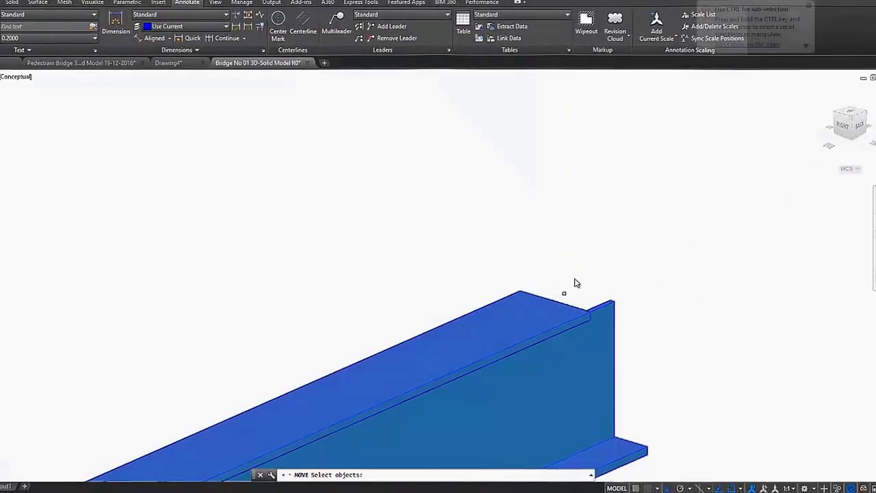
pyautogui.click(564, 293)
pyautogui.press('Return')
pyautogui.click(561, 297)
pyautogui.scroll(-5, 576, 205)
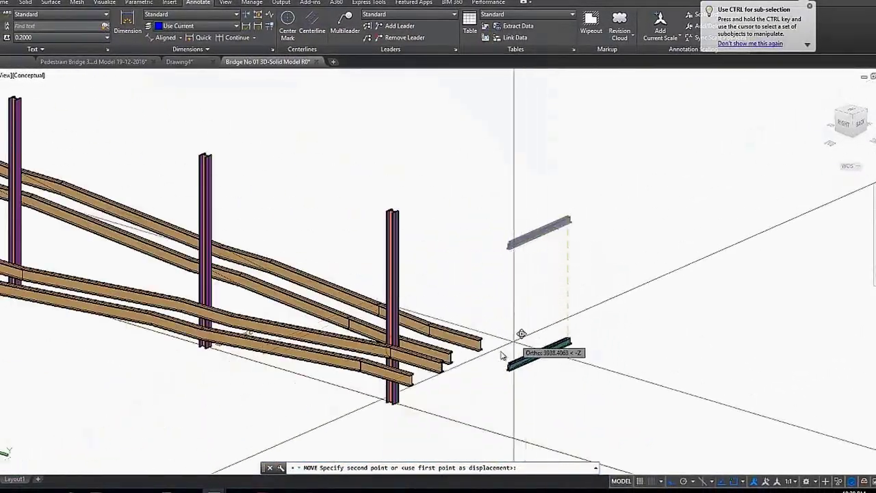
pyautogui.scroll(3, 502, 355)
pyautogui.scroll(3, 455, 336)
pyautogui.scroll(3, 442, 308)
pyautogui.scroll(1, 442, 250)
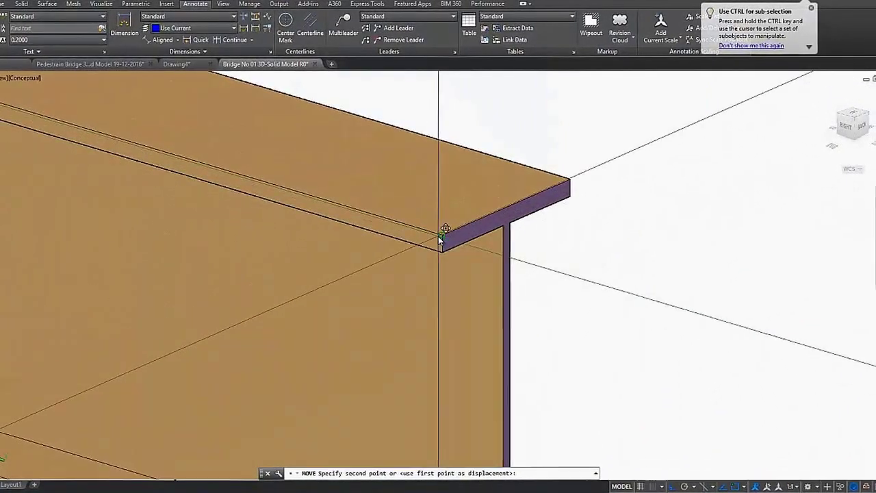
pyautogui.click(441, 238)
# Move the cross beam from its flange corner onto the stringer flange edge.
pyautogui.press('Return')
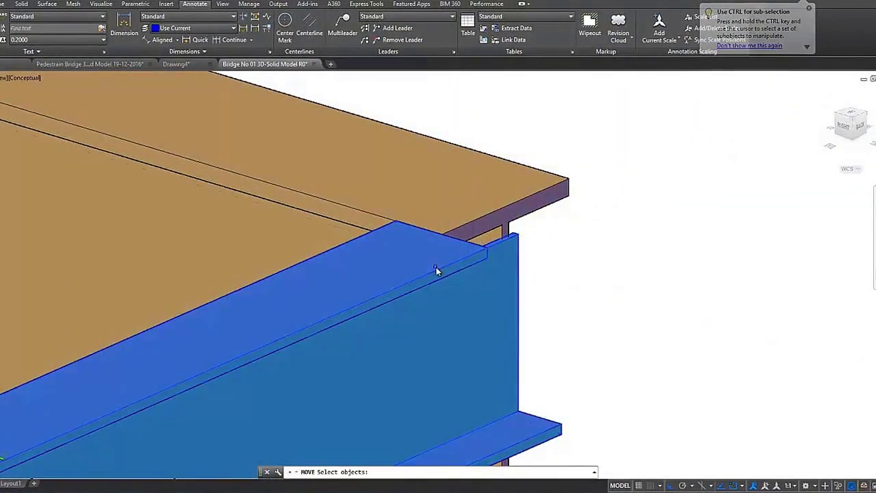
pyautogui.click(436, 266)
pyautogui.press('Return')
pyautogui.click(486, 250)
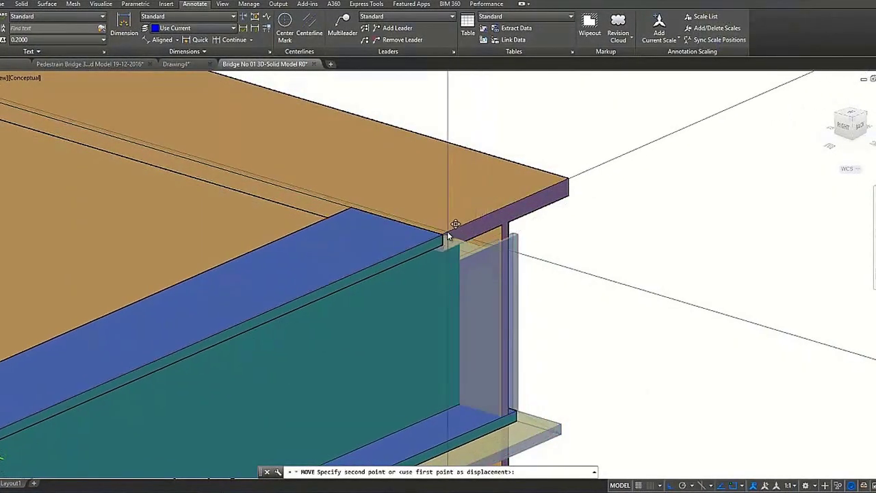
pyautogui.scroll(2, 445, 236)
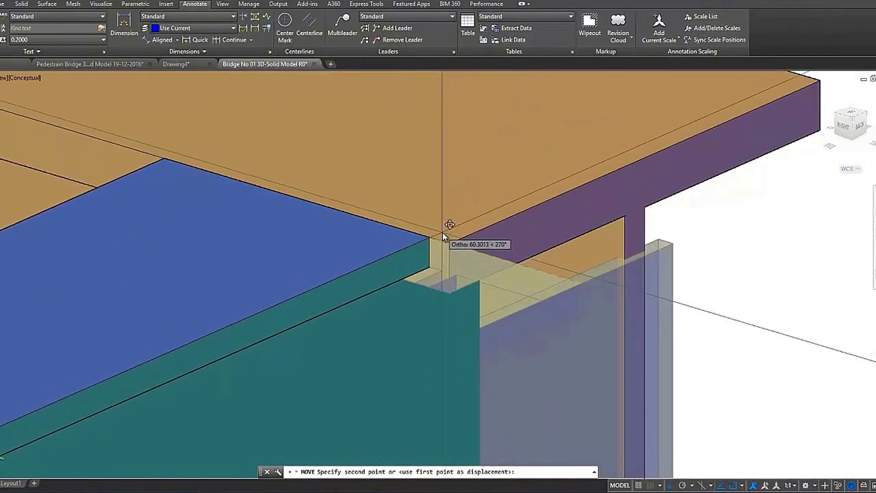
pyautogui.click(472, 231)
pyautogui.scroll(-2, 490, 227)
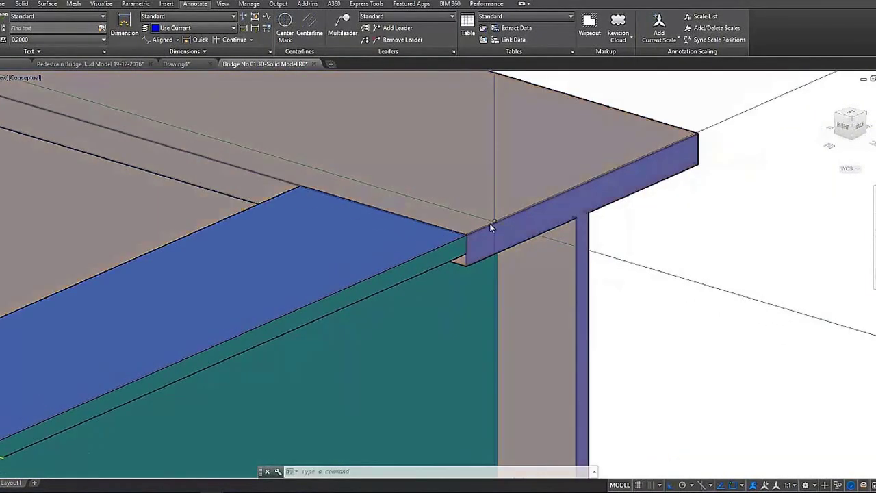
# Move the cross beam from a picked base point into place against the stringer.
pyautogui.write('m')
pyautogui.press('Return')
pyautogui.click(650, 270)
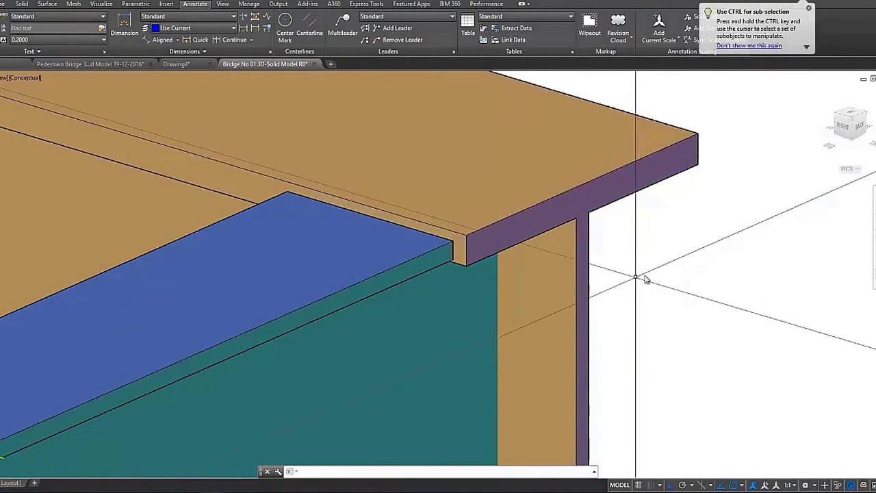
pyautogui.scroll(-2, 673, 235)
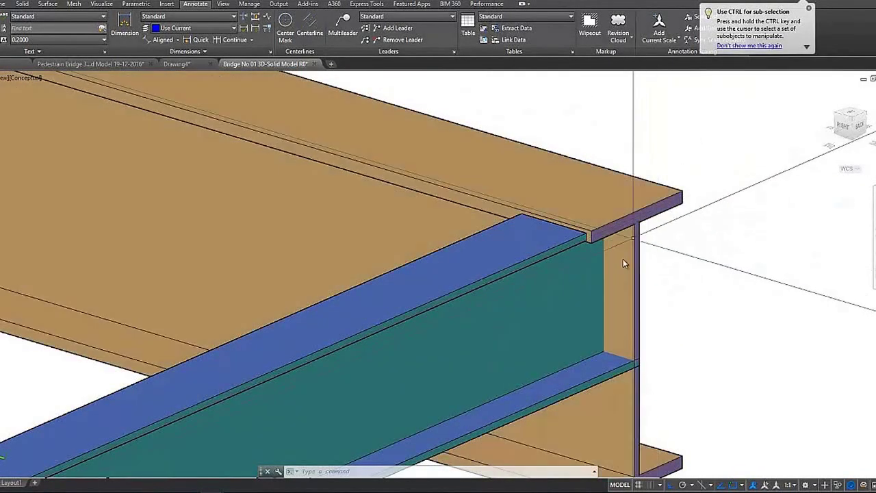
pyautogui.scroll(2, 621, 265)
pyautogui.scroll(-3, 636, 236)
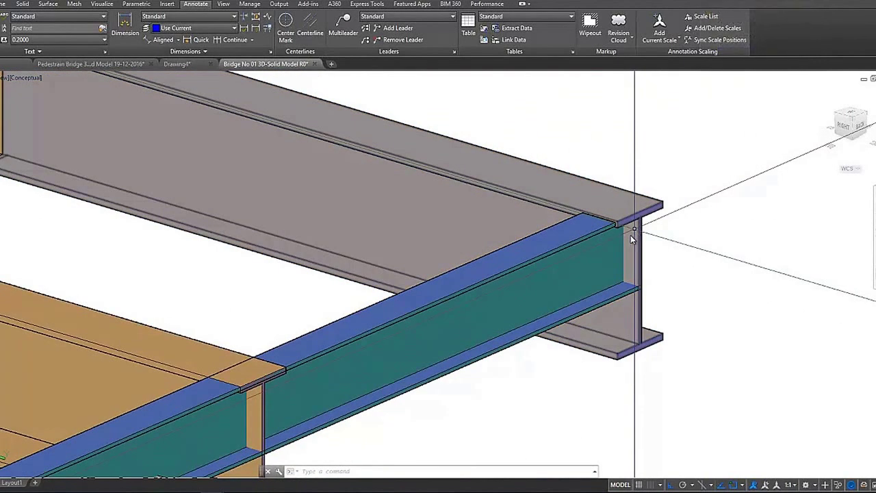
pyautogui.scroll(1, 631, 236)
# Draw a marker circle centred on the cross beam joint.
pyautogui.press('Return')
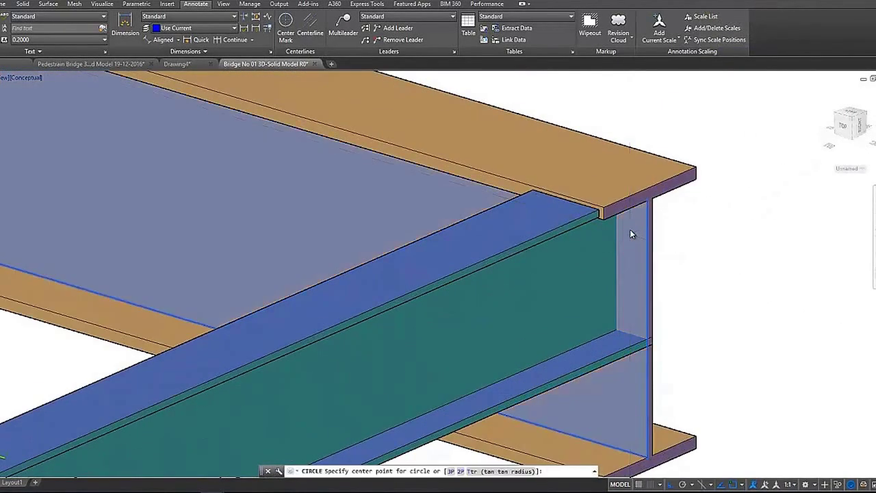
pyautogui.click(630, 229)
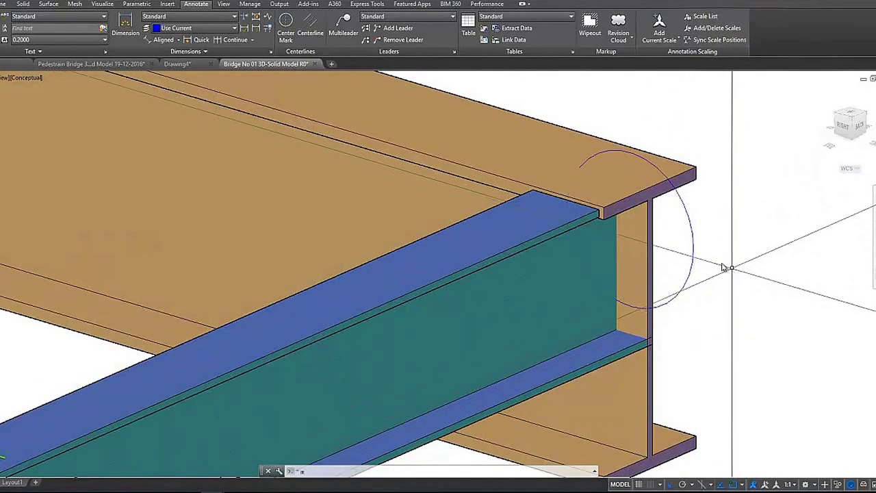
pyautogui.press('m')
pyautogui.press('space')
pyautogui.click(720, 262)
pyautogui.write('slice')
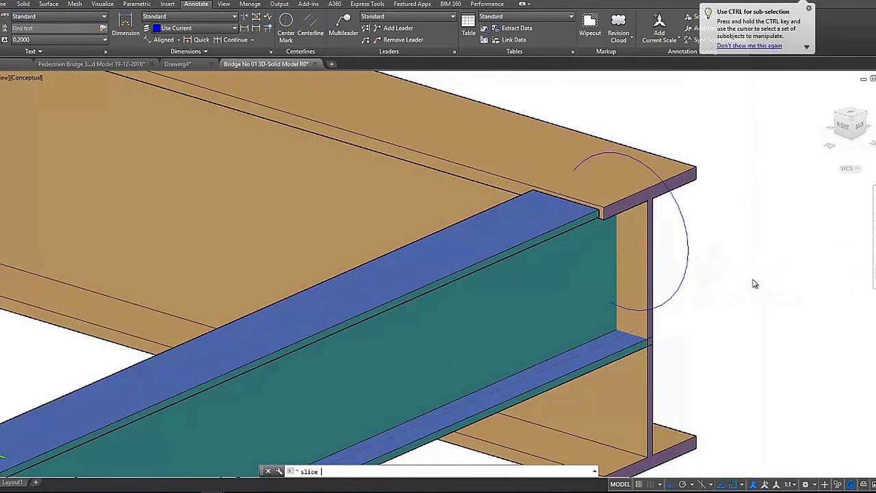
# Slice the stringer at the circle, keeping both halves, then orbit to the column.
pyautogui.press('Return')
pyautogui.click(570, 306)
pyautogui.press('Return')
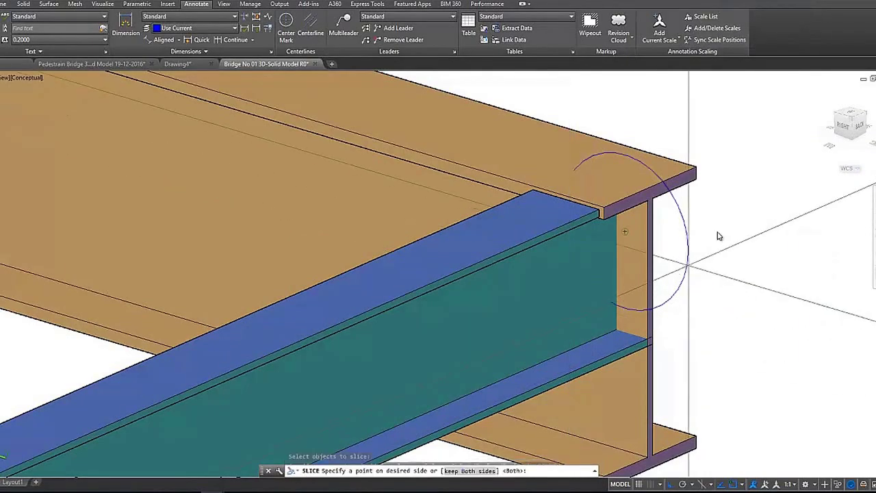
pyautogui.scroll(-3, 717, 236)
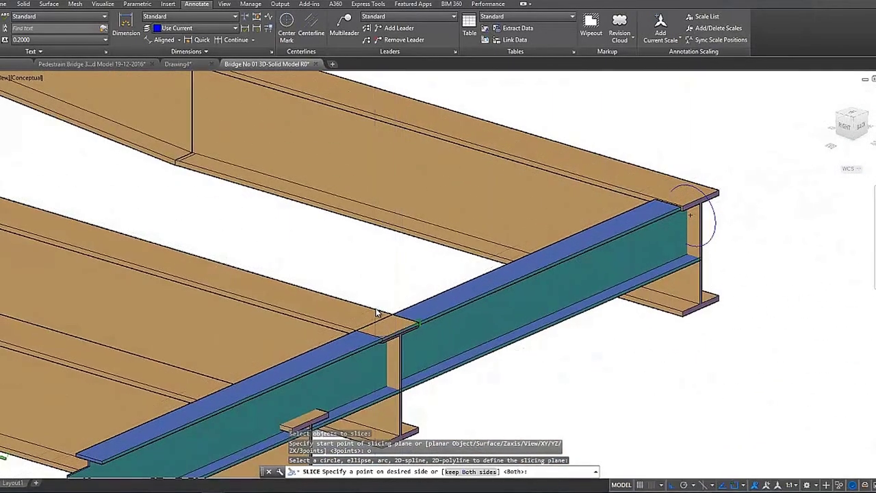
pyautogui.press('Return')
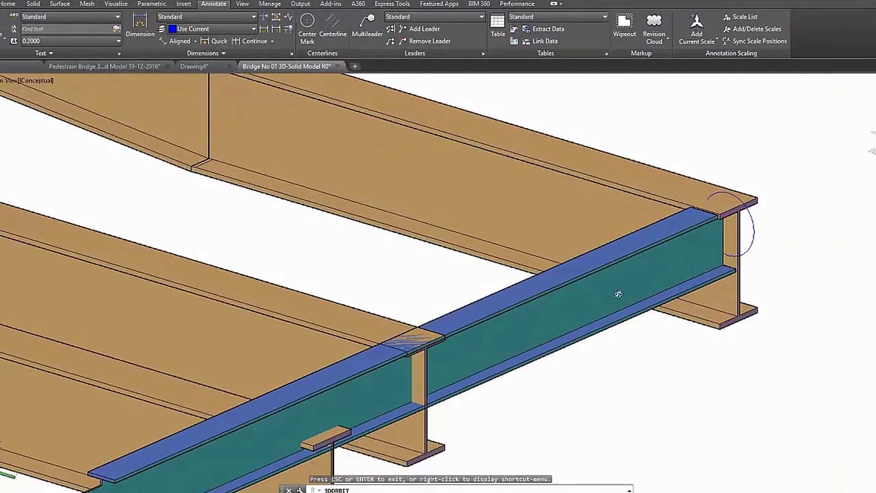
pyautogui.moveTo(617, 293)
pyautogui.keyDown('shift'); pyautogui.mouseDown(button='middle')
pyautogui.moveTo(475, 326)
pyautogui.moveTo(445, 293)
pyautogui.moveTo(297, 308)
pyautogui.mouseUp(button='middle'); pyautogui.keyUp('shift')
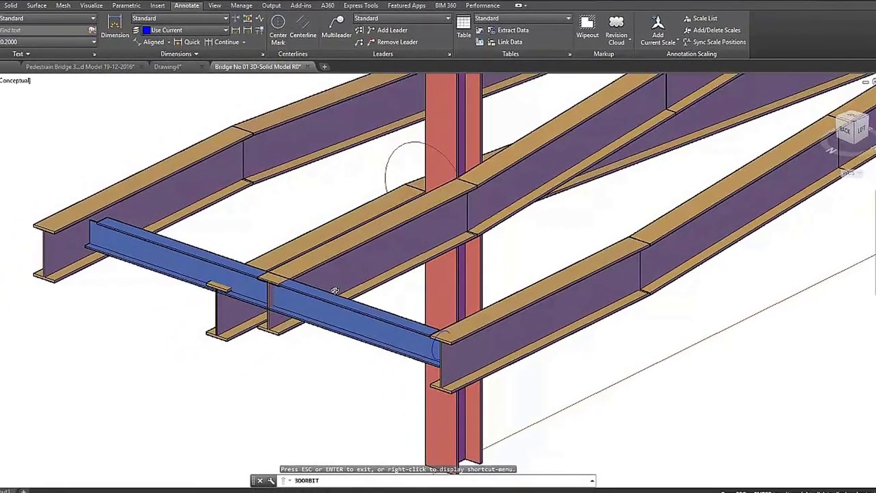
# Draw a cutting circle on the middle stringer face where the cross beam crosses.
pyautogui.scroll(3, 330, 293)
pyautogui.scroll(2, 319, 282)
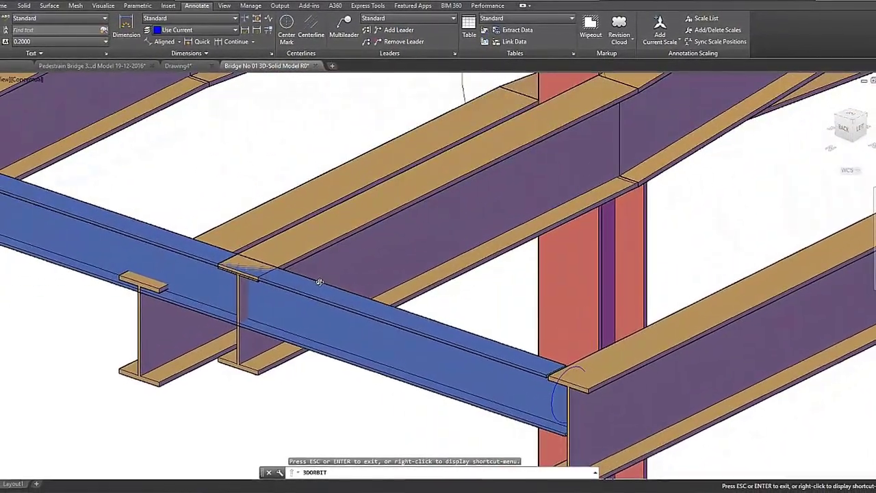
pyautogui.scroll(-2, 319, 282)
pyautogui.scroll(-1, 318, 284)
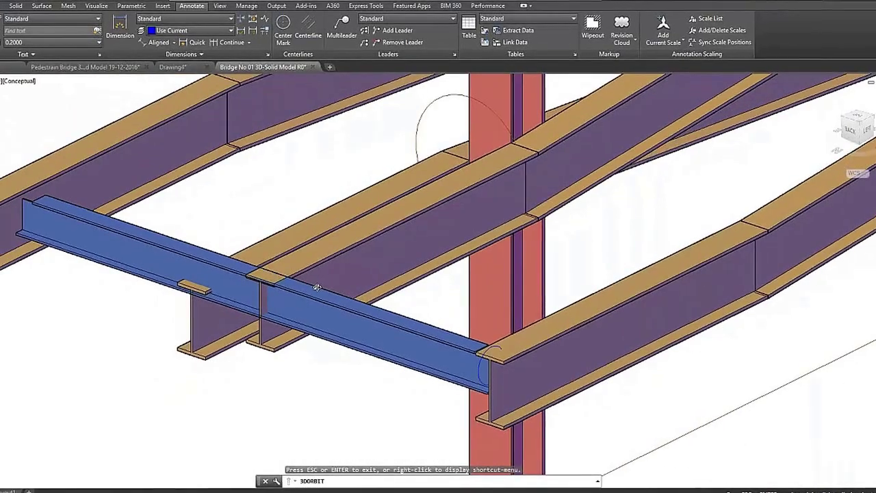
pyautogui.rightClick(313, 288)
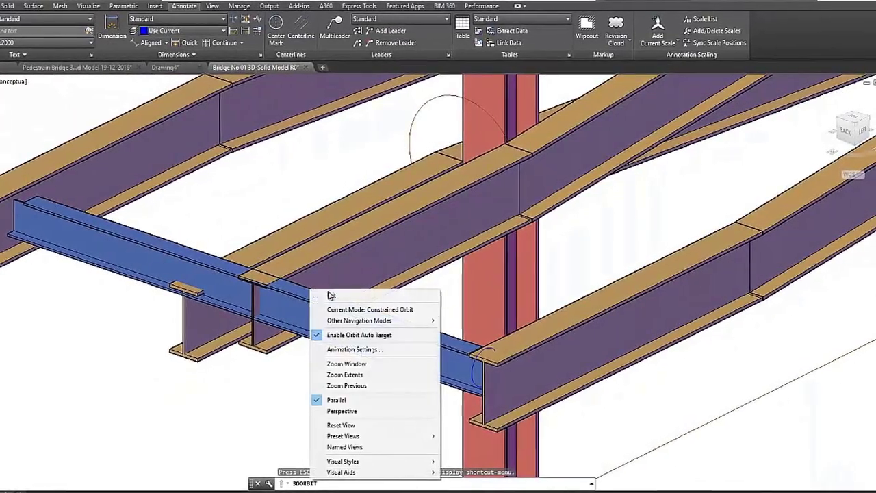
pyautogui.click(325, 296)
pyautogui.scroll(3, 335, 301)
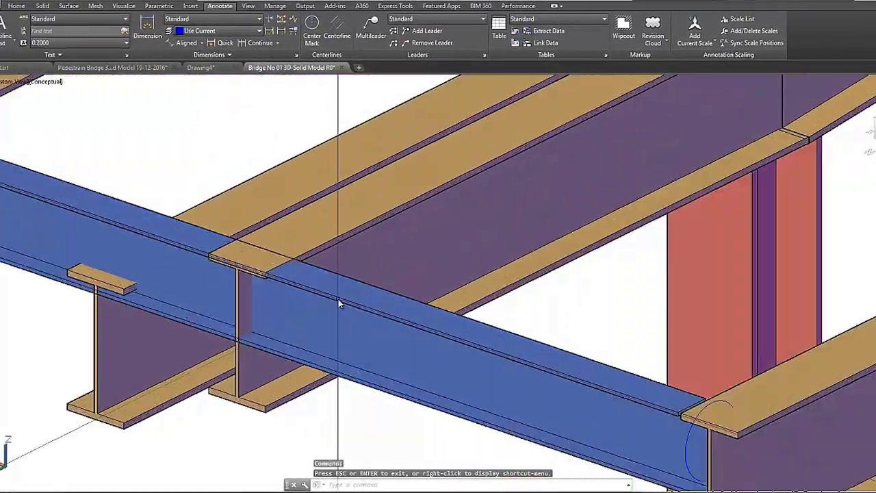
pyautogui.press('Return')
pyautogui.click(360, 260)
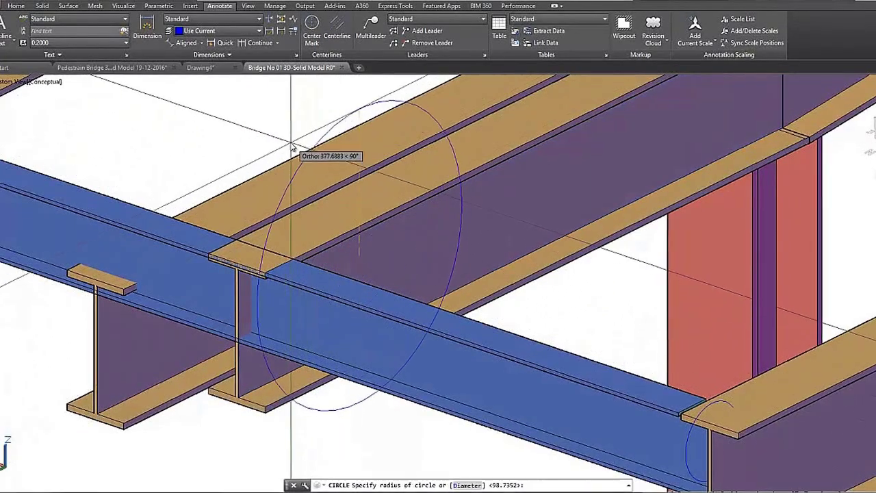
pyautogui.click(298, 149)
# Start SLICE and select the middle stringer.
pyautogui.write('slice')
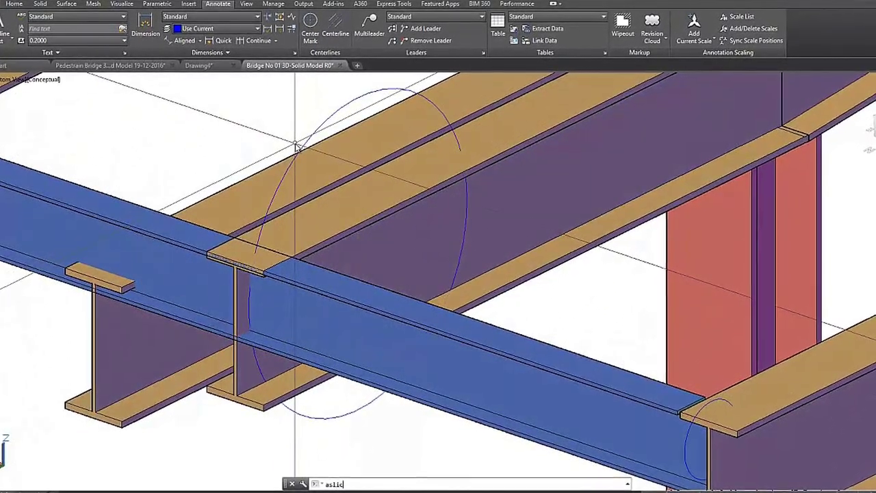
pyautogui.press('Return')
pyautogui.click(371, 296)
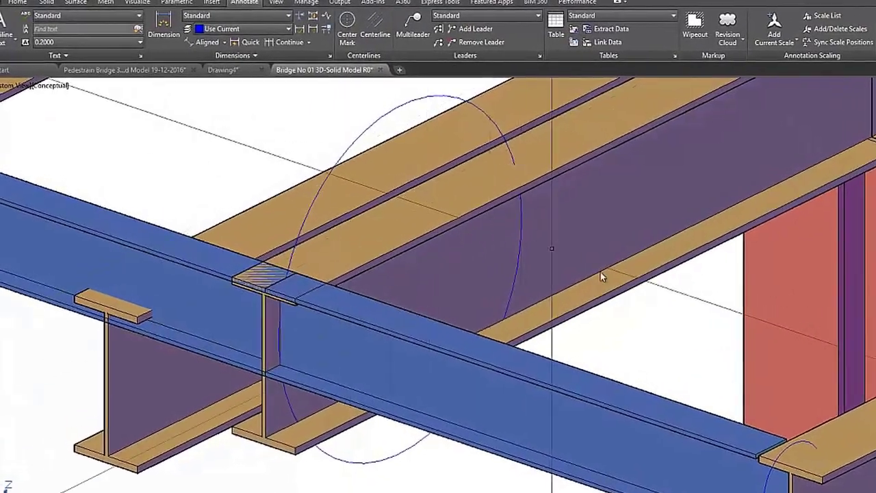
# Move the cross beam end toward the outer stringer flange.
pyautogui.scroll(-5, 342, 149)
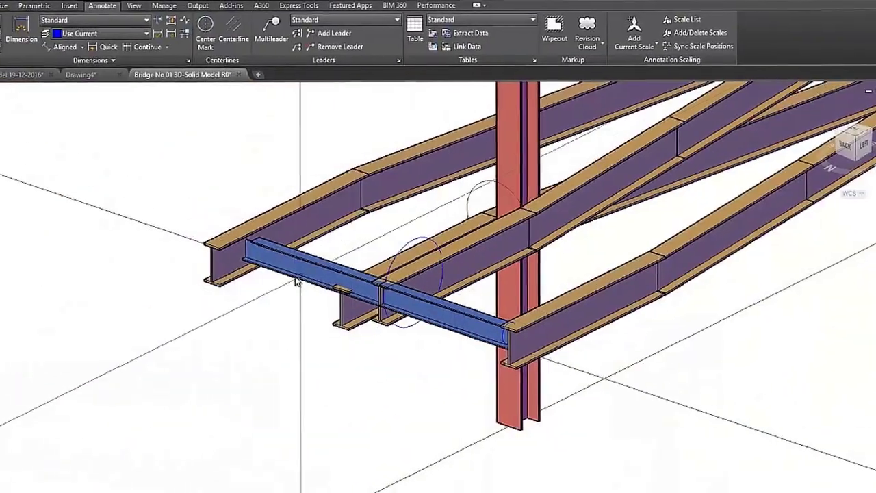
pyautogui.scroll(4, 319, 270)
pyautogui.scroll(5, 327, 245)
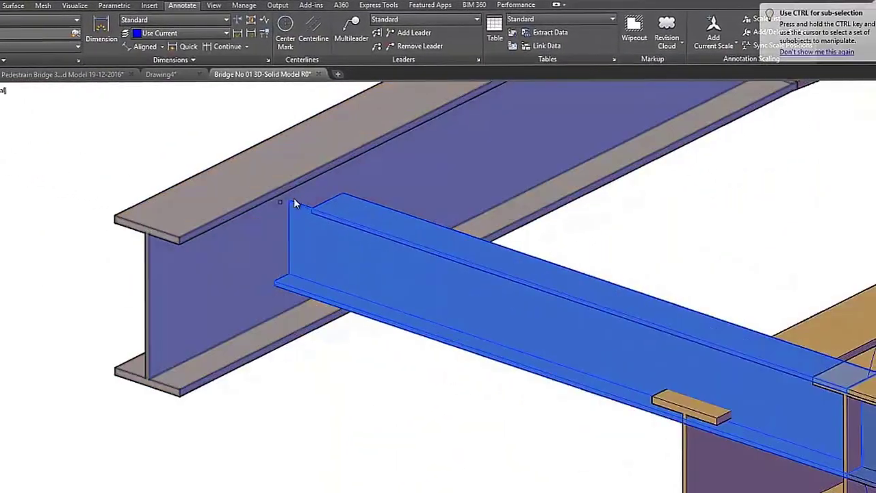
pyautogui.scroll(5, 293, 197)
pyautogui.scroll(-4, 361, 237)
pyautogui.scroll(3, 81, 284)
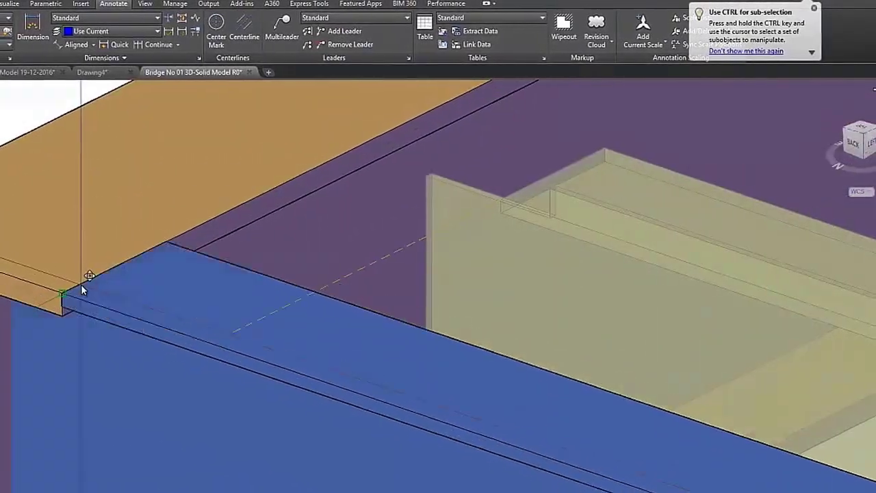
pyautogui.scroll(3, 87, 283)
pyautogui.scroll(-3, 197, 236)
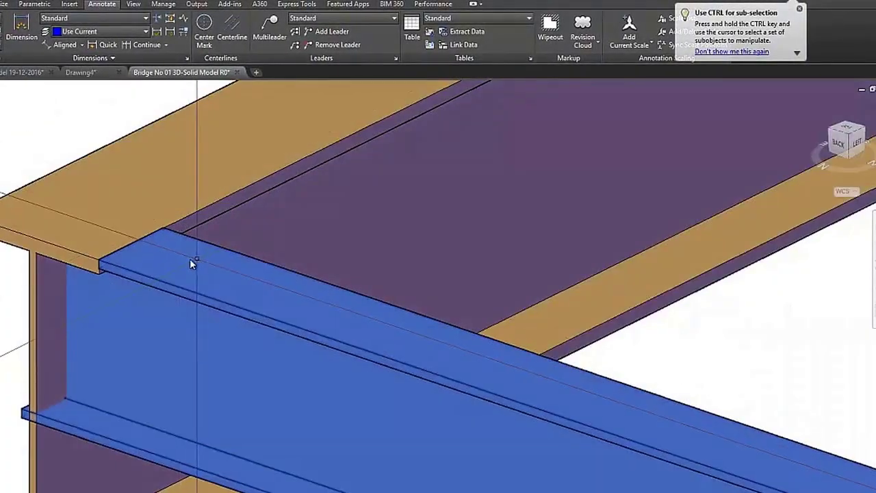
pyautogui.scroll(1, 188, 263)
pyautogui.write('m')
pyautogui.press('Return')
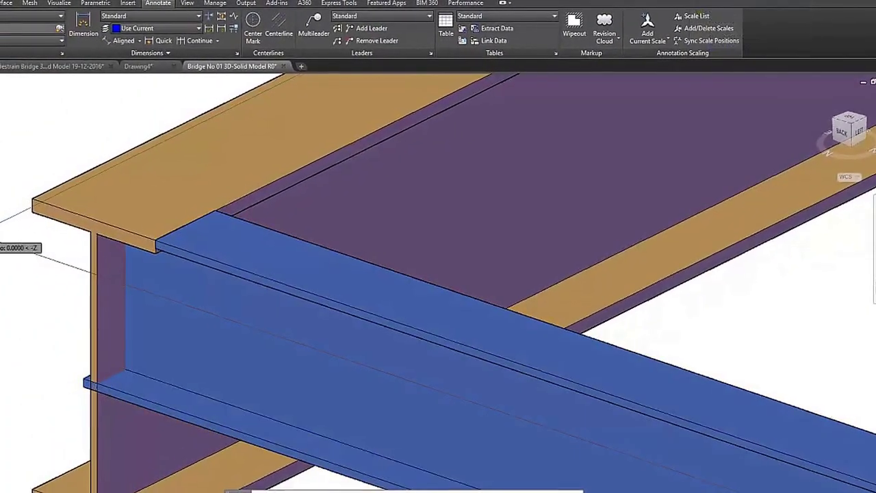
pyautogui.click(41, 236)
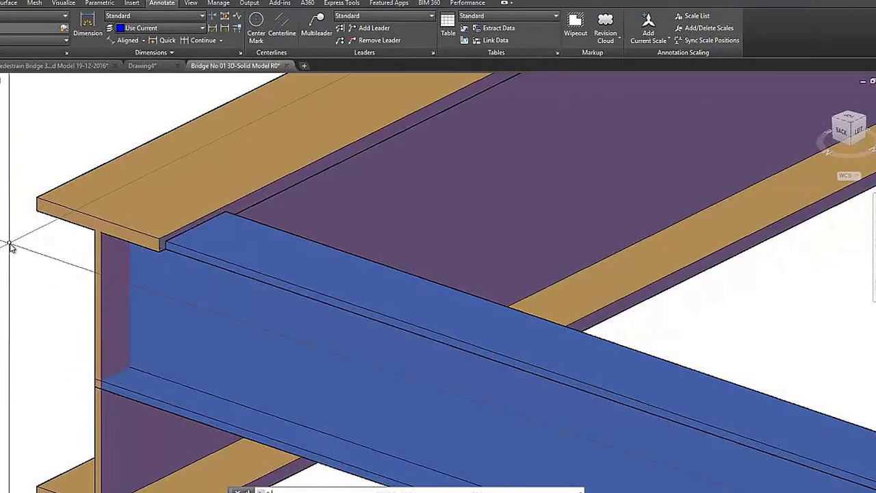
# Draw a marker circle at the cross beam end and choose the Object slicing-plane option.
pyautogui.write('c')
pyautogui.press('Return')
pyautogui.click(127, 407)
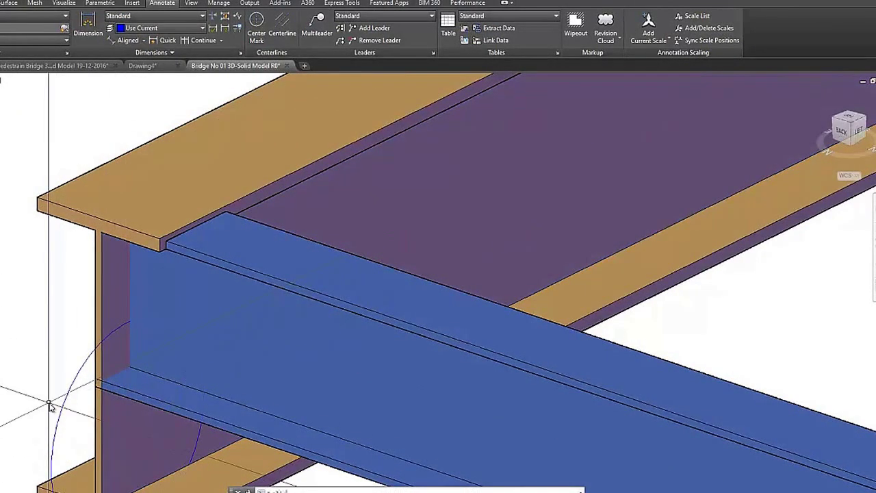
pyautogui.write('o')
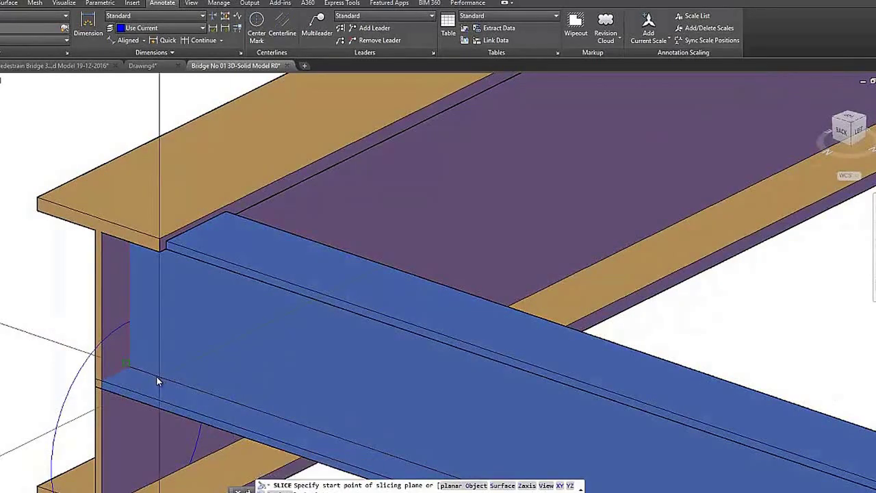
pyautogui.press('Return')
pyautogui.scroll(-4, 84, 366)
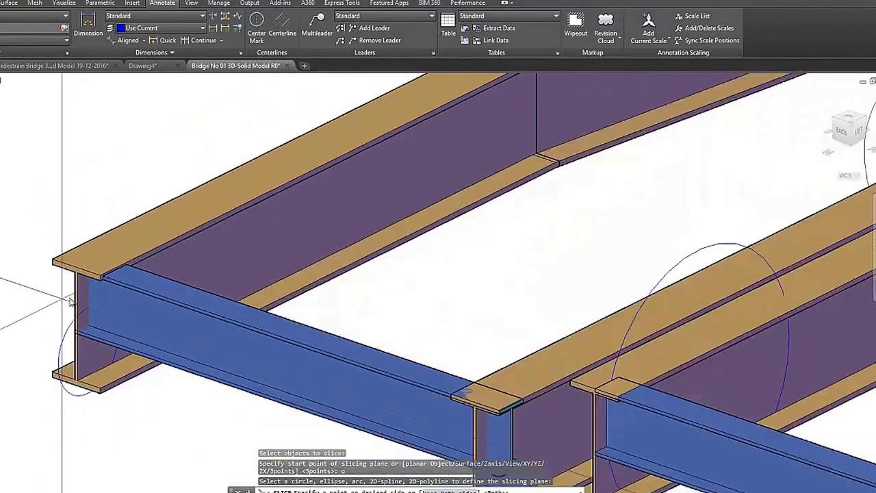
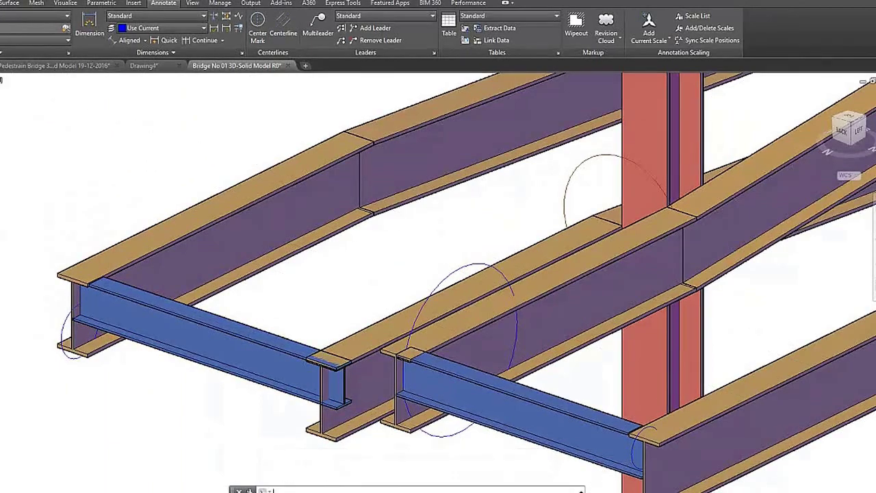
# Save the bridge drawing and orbit the model toward the ramp girder ends.
pyautogui.hotkey('ctrl', 's')
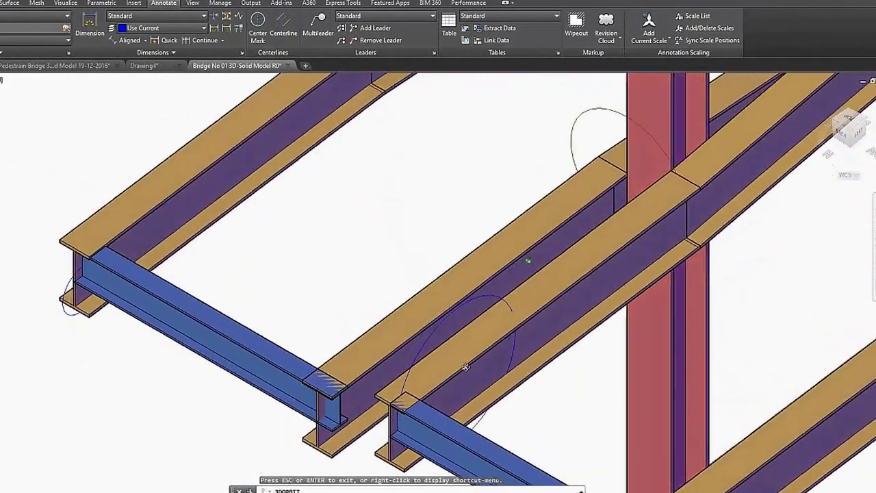
pyautogui.moveTo(678, 309)
pyautogui.mouseDown()
pyautogui.moveTo(579, 304)
pyautogui.moveTo(464, 241)
pyautogui.moveTo(486, 290)
pyautogui.moveTo(472, 314)
pyautogui.moveTo(473, 290)
pyautogui.mouseUp()
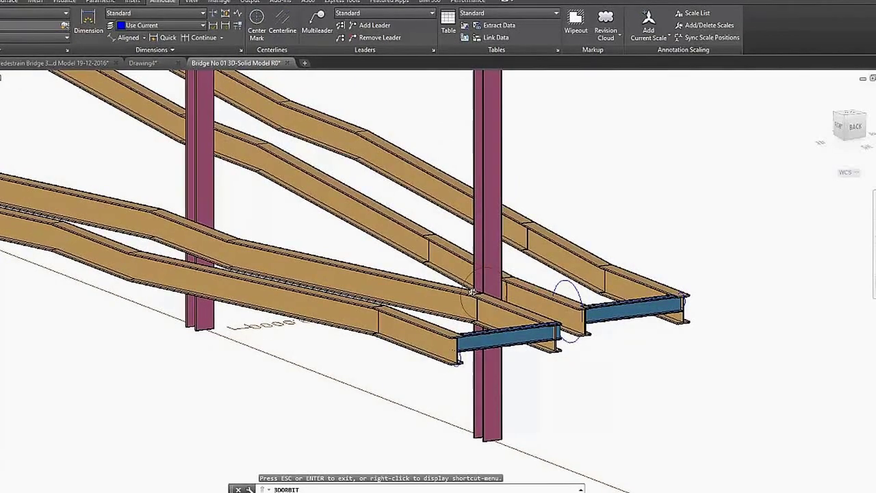
pyautogui.moveTo(481, 307); pyautogui.dragTo(476, 307)
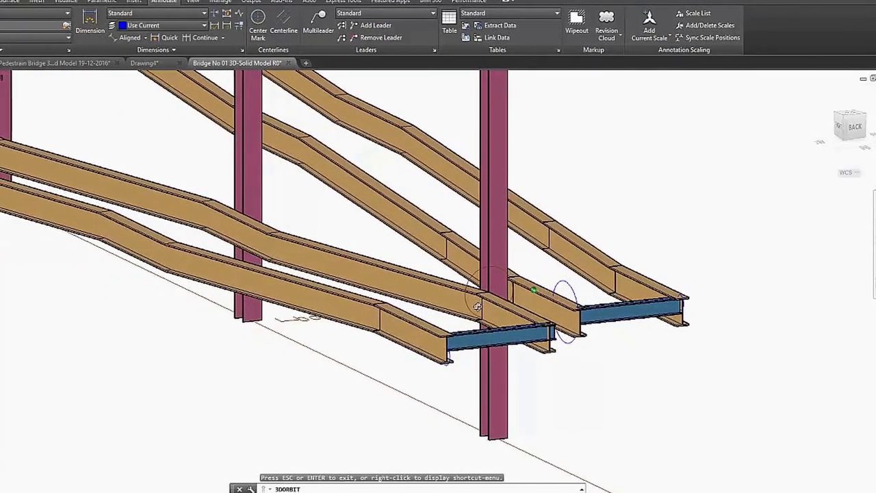
# Zoom and orbit further around the girder ends and their blue end beams, then exit orbit.
pyautogui.scroll(-3, 477, 306)
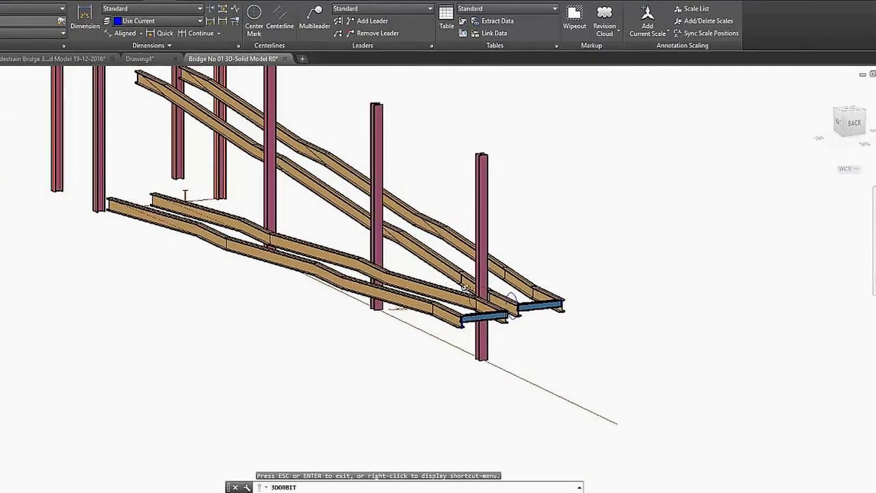
pyautogui.scroll(2, 489, 286)
pyautogui.scroll(2, 489, 287)
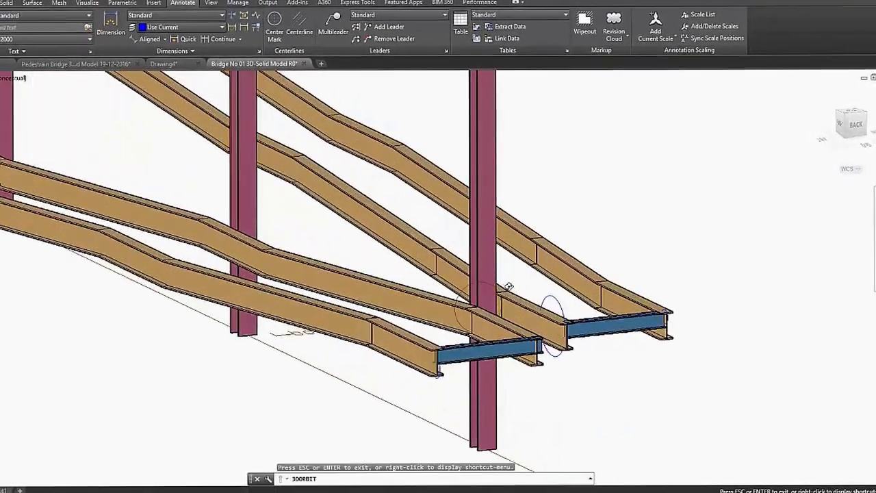
pyautogui.scroll(1, 506, 291)
pyautogui.moveTo(520, 295)
pyautogui.mouseDown()
pyautogui.moveTo(570, 303)
pyautogui.moveTo(548, 272)
pyautogui.moveTo(548, 288)
pyautogui.mouseUp()
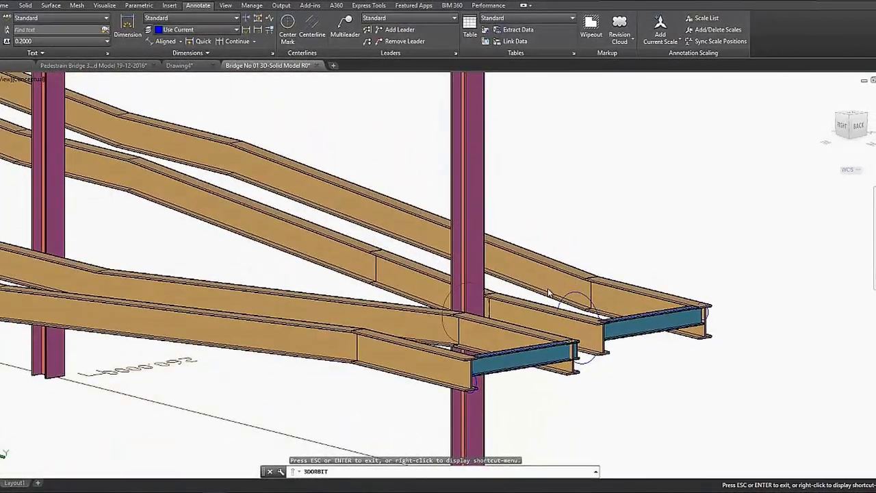
pyautogui.click(561, 296)
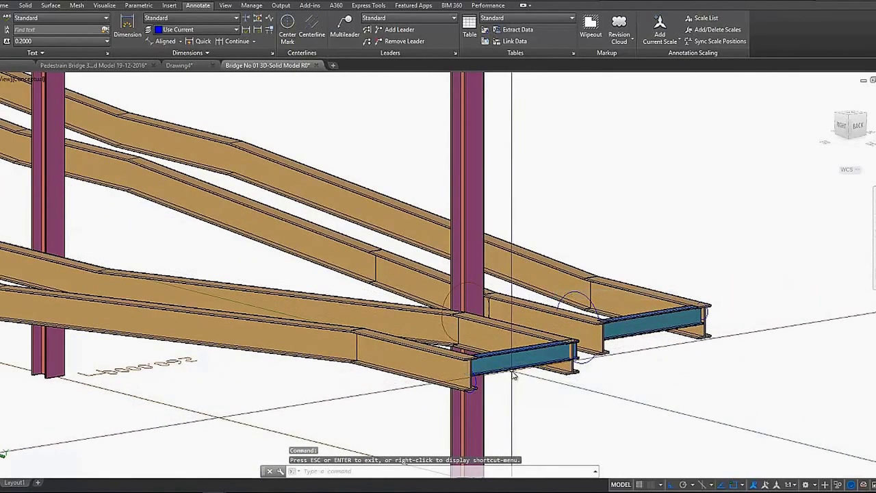
# Set the UCS origin at the column base with the default Z axis and switch to plan view.
pyautogui.write('u')
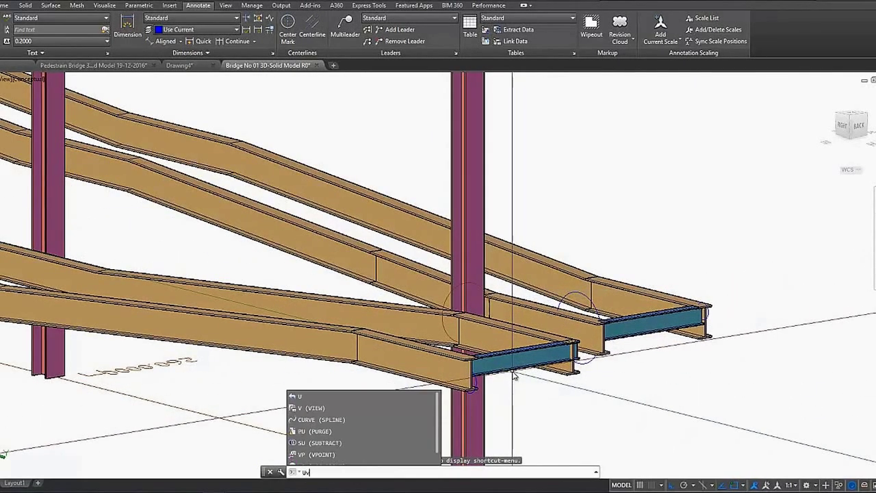
pyautogui.write('cs')
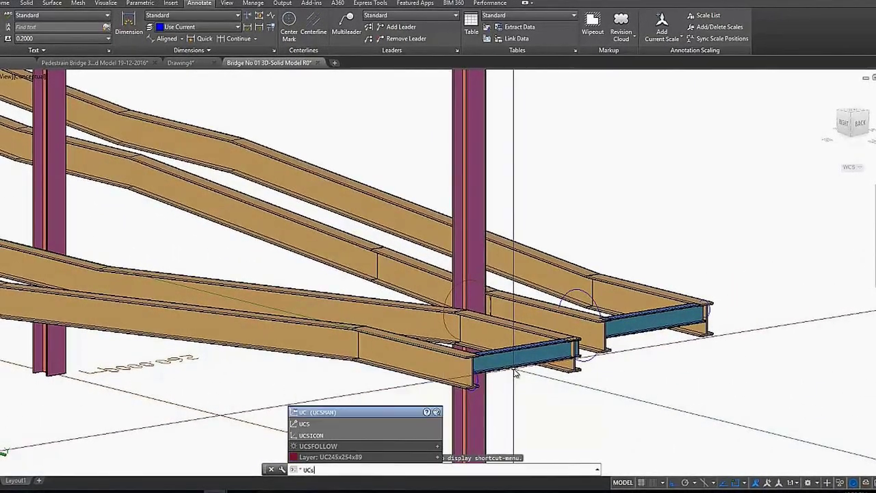
pyautogui.press('Return')
pyautogui.write('o')
pyautogui.press('Return')
pyautogui.scroll(-5, 527, 373)
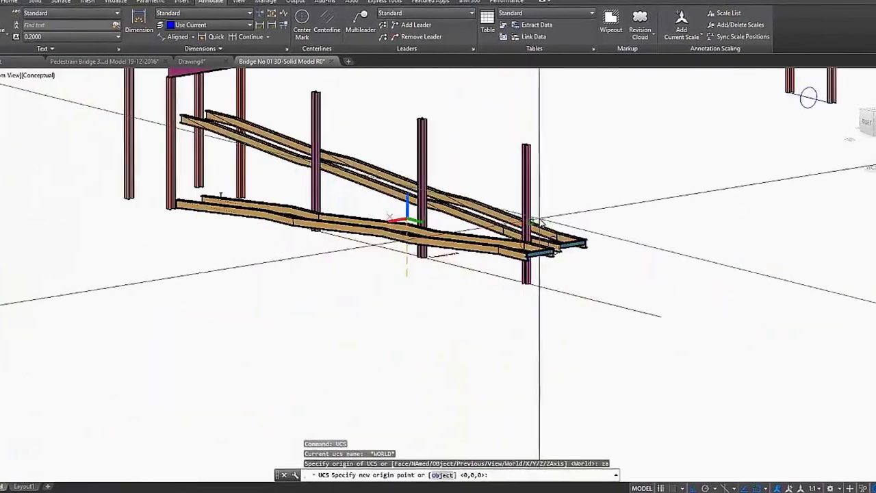
pyautogui.scroll(4, 486, 289)
pyautogui.click(521, 306)
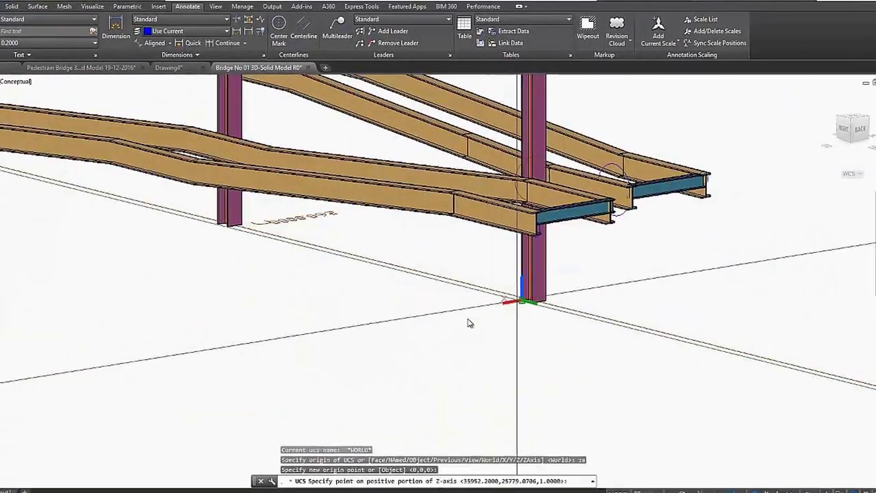
pyautogui.press('Return')
pyautogui.write('plan')
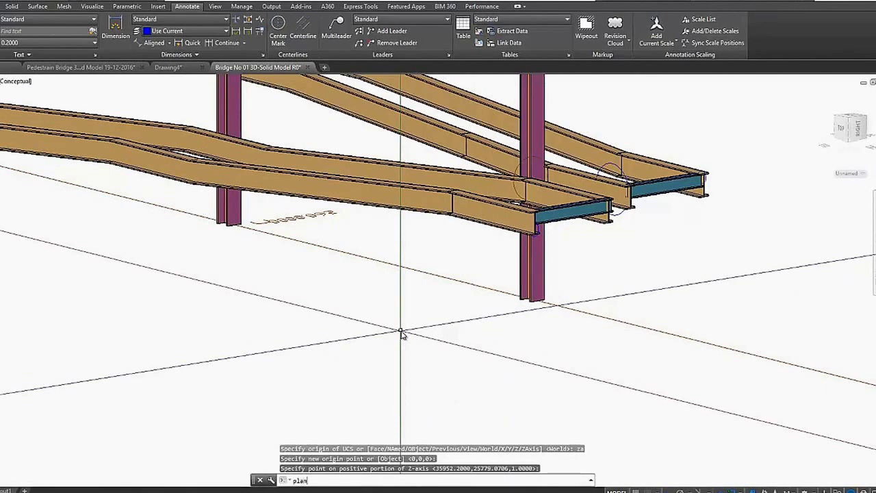
pyautogui.press('Return')
pyautogui.press('Return')
# Measure the offset between the girders with a linear dimension (166.5887).
pyautogui.scroll(6, 766, 414)
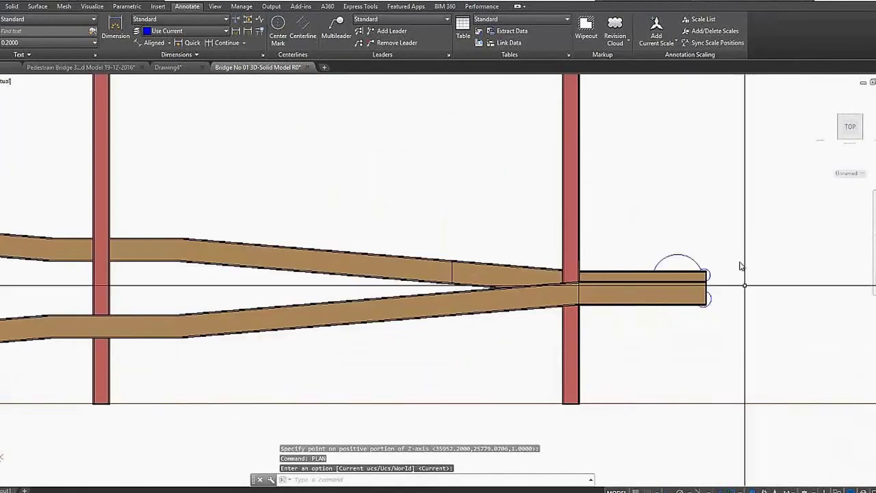
pyautogui.scroll(3, 739, 264)
pyautogui.click(190, 42)
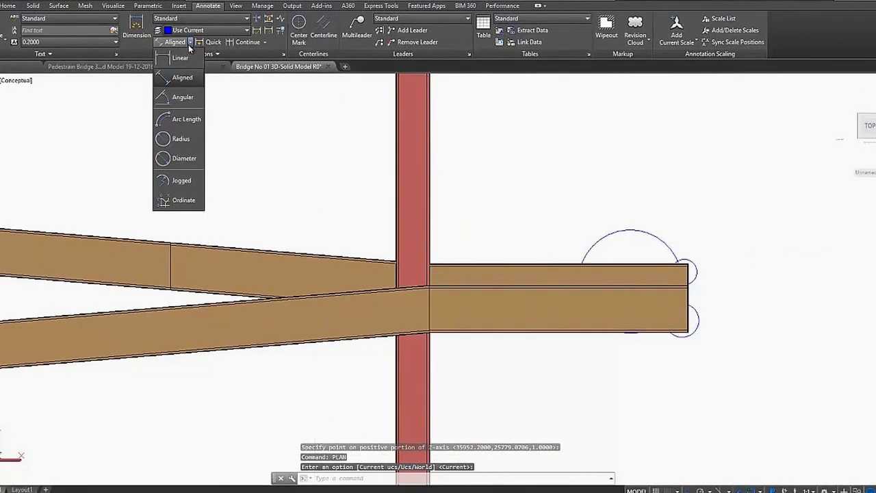
pyautogui.click(174, 56)
pyautogui.scroll(2, 675, 251)
pyautogui.scroll(4, 687, 288)
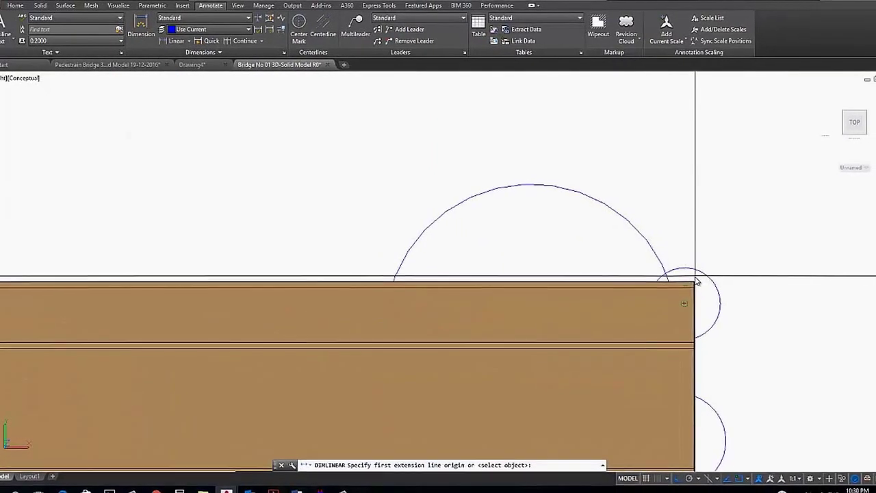
pyautogui.scroll(3, 684, 284)
pyautogui.click(677, 280)
pyautogui.scroll(-4, 654, 269)
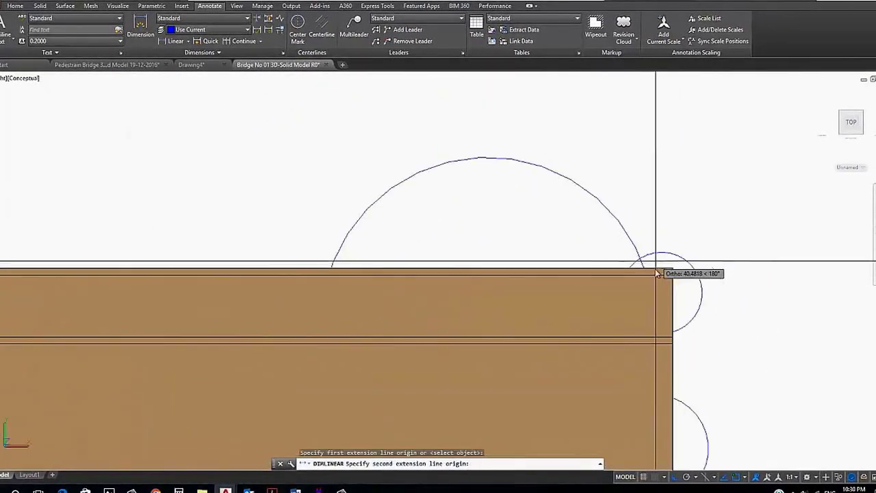
pyautogui.scroll(2, 663, 339)
pyautogui.click(664, 337)
pyautogui.scroll(-3, 662, 322)
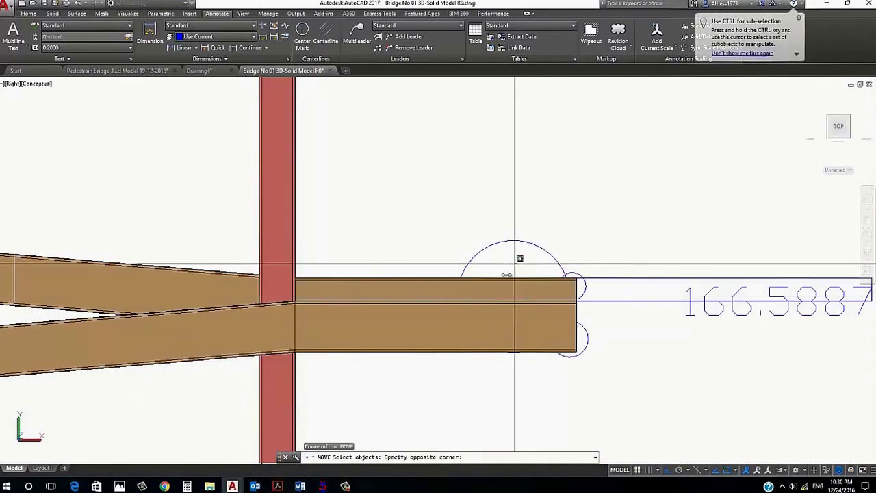
pyautogui.scroll(-2, 462, 220)
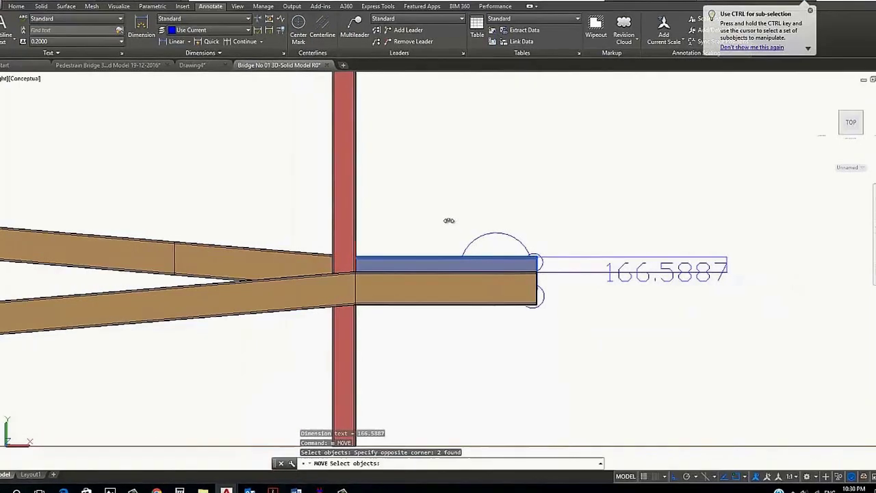
# Move the upper girder pieces 166.5887 units at 270° to line up with the lower girder.
pyautogui.click(450, 220)
pyautogui.click(578, 341)
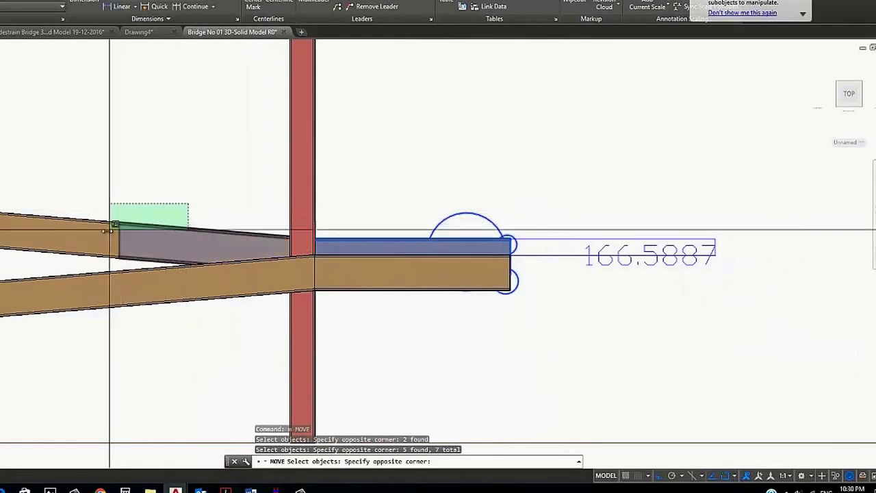
pyautogui.click(115, 226)
pyautogui.scroll(4, 604, 300)
pyautogui.scroll(-2, 560, 281)
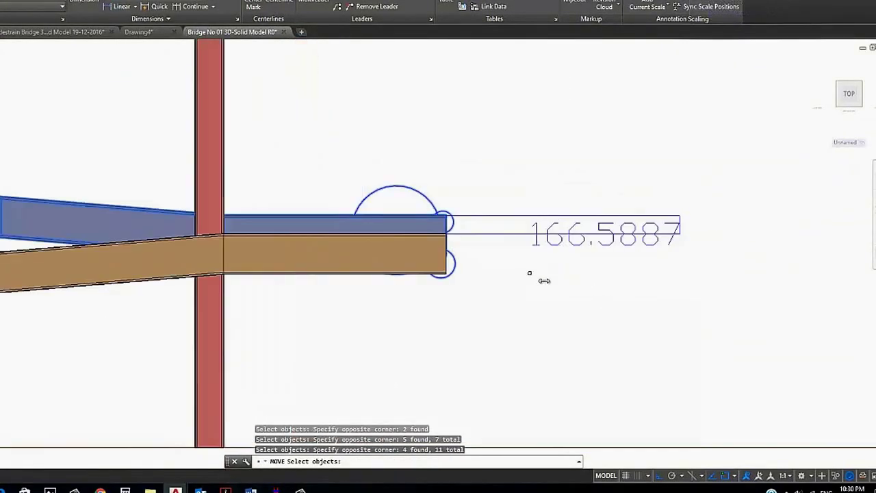
pyautogui.press('Return')
pyautogui.click(557, 292)
pyautogui.write('166.')
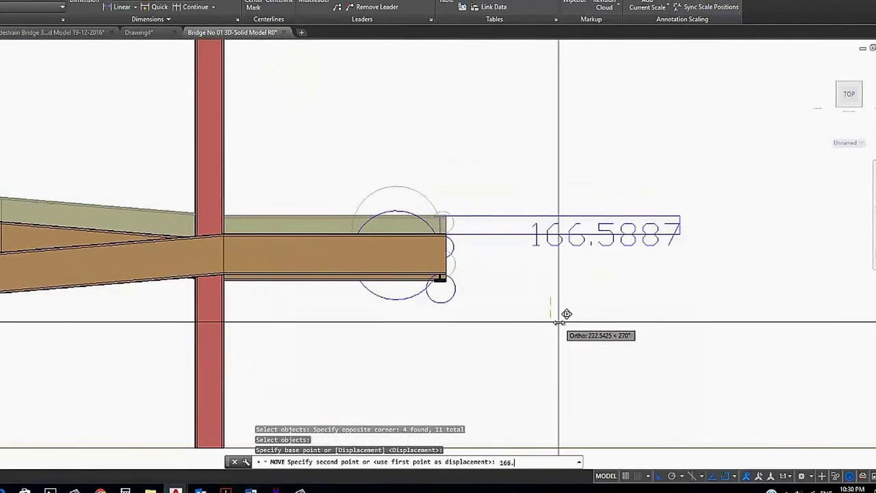
pyautogui.write('5887')
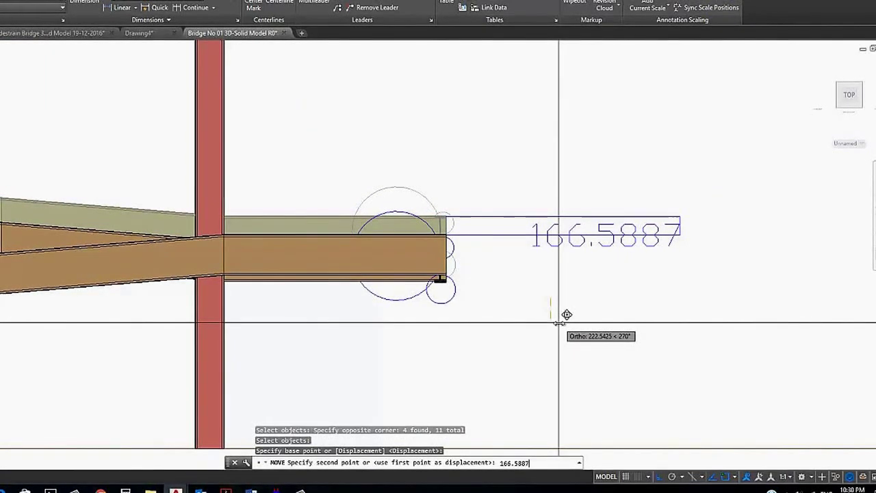
pyautogui.press('Return')
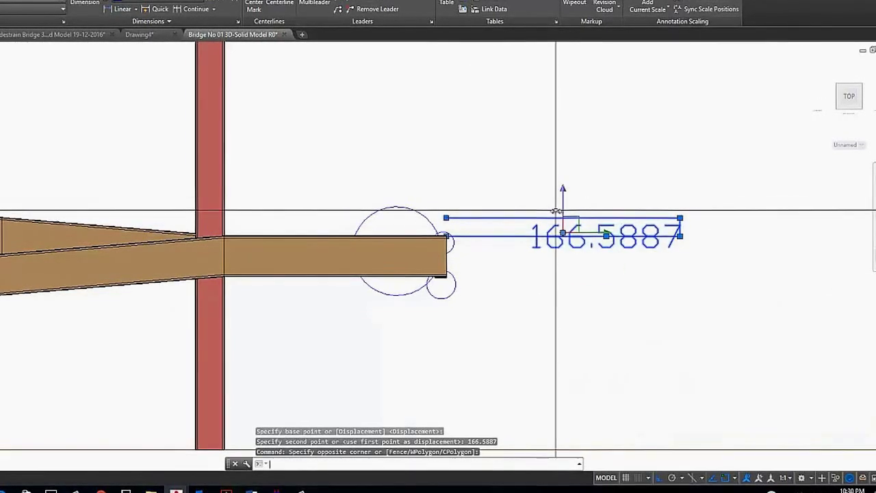
# Erase the temporary 166.5887 dimension.
pyautogui.write('e')
pyautogui.press('Return')
pyautogui.scroll(3, 442, 286)
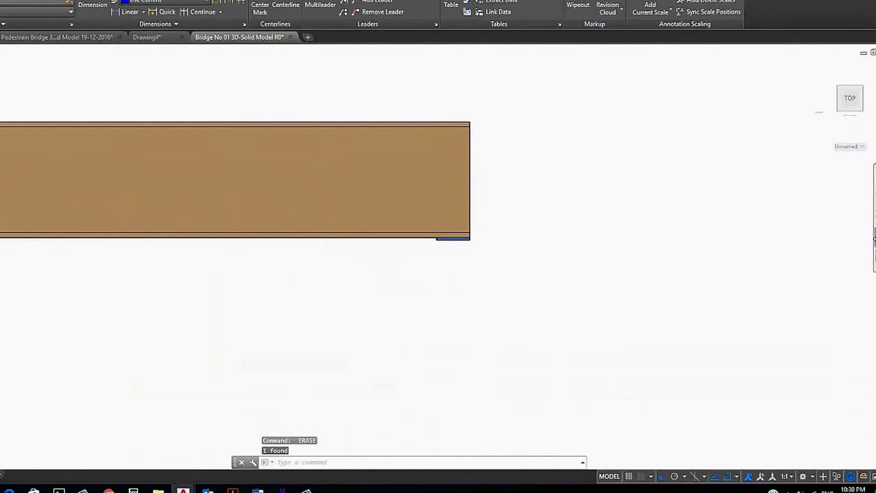
# Orbit from the top view into a 3D view of the end beams.
pyautogui.moveTo(447, 256)
pyautogui.mouseDown()
pyautogui.moveTo(422, 272)
pyautogui.moveTo(454, 270)
pyautogui.moveTo(416, 258)
pyautogui.moveTo(346, 284)
pyautogui.moveTo(360, 294)
pyautogui.mouseUp()
pyautogui.rightClick(290, 260)
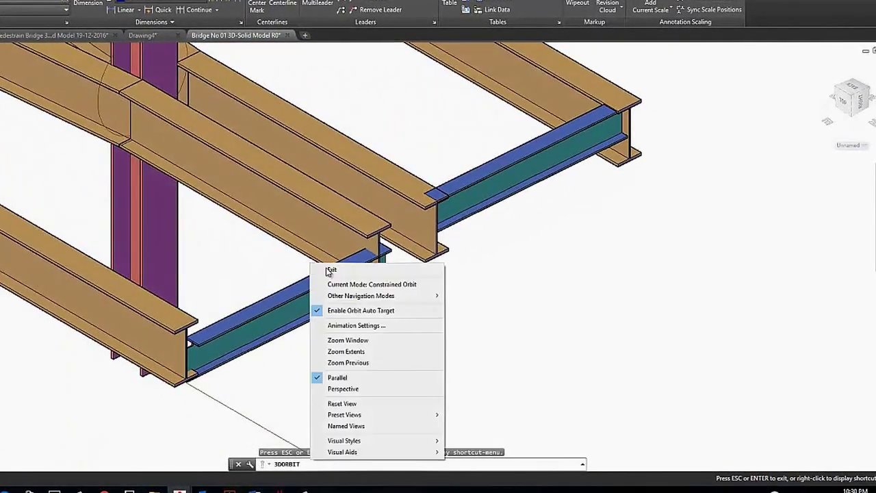
pyautogui.click(329, 271)
pyautogui.scroll(3, 233, 328)
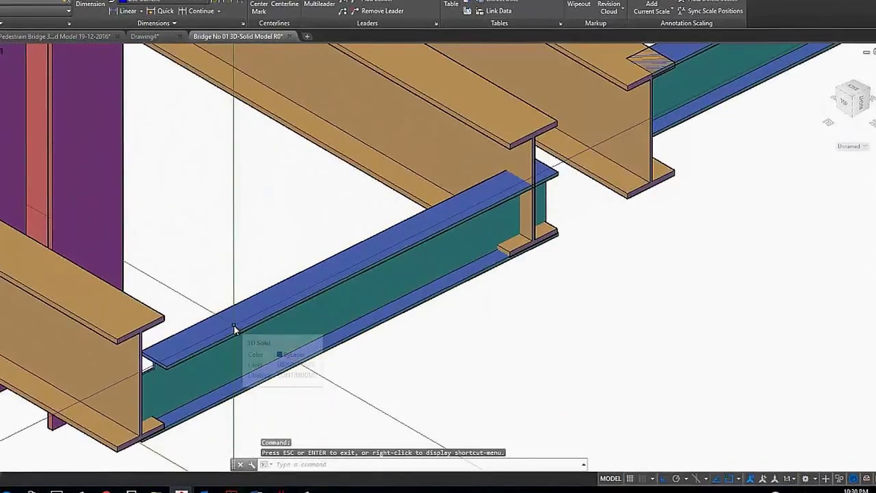
# Begin moving the blue end beam from its flange corner, then abandon the attempt.
pyautogui.write('m')
pyautogui.press('Return')
pyautogui.click(219, 333)
pyautogui.scroll(4, 219, 332)
pyautogui.click(192, 361)
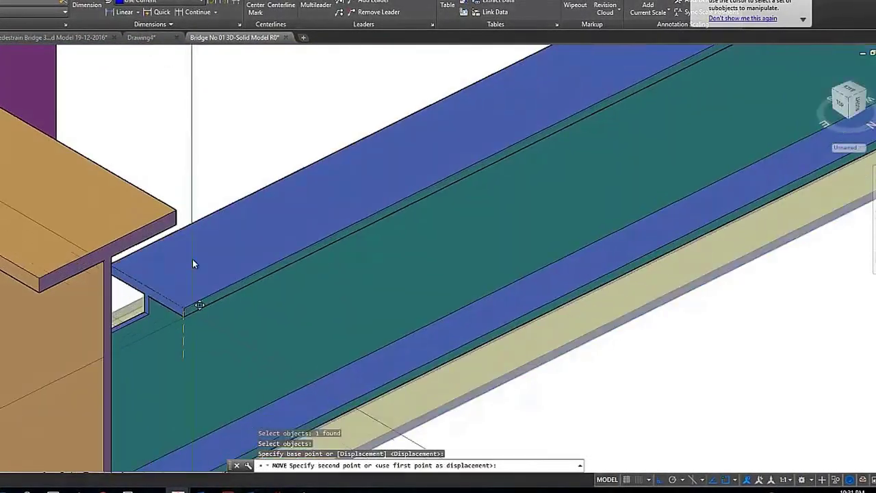
pyautogui.scroll(-2, 312, 310)
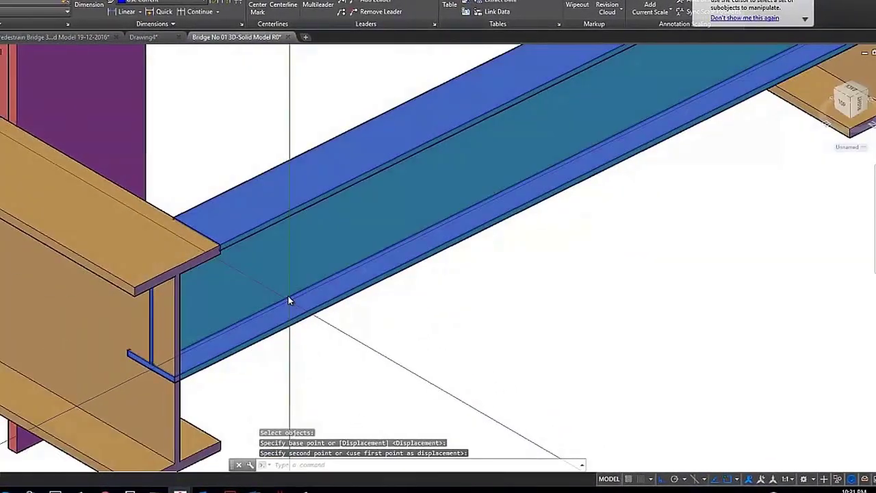
pyautogui.press('Return')
pyautogui.click(374, 361)
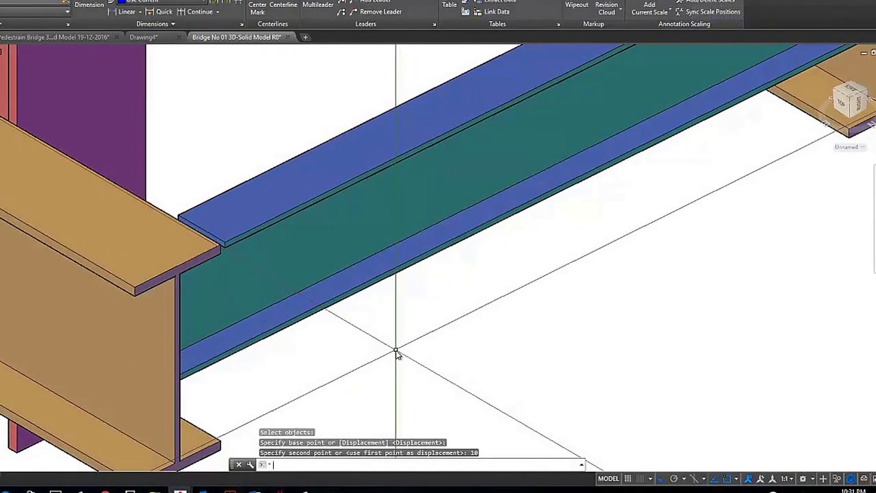
# Move the blue cross beam from its end to the far girder's flange end.
pyautogui.write('m')
pyautogui.press('Return')
pyautogui.click(292, 303)
pyautogui.scroll(3, 292, 303)
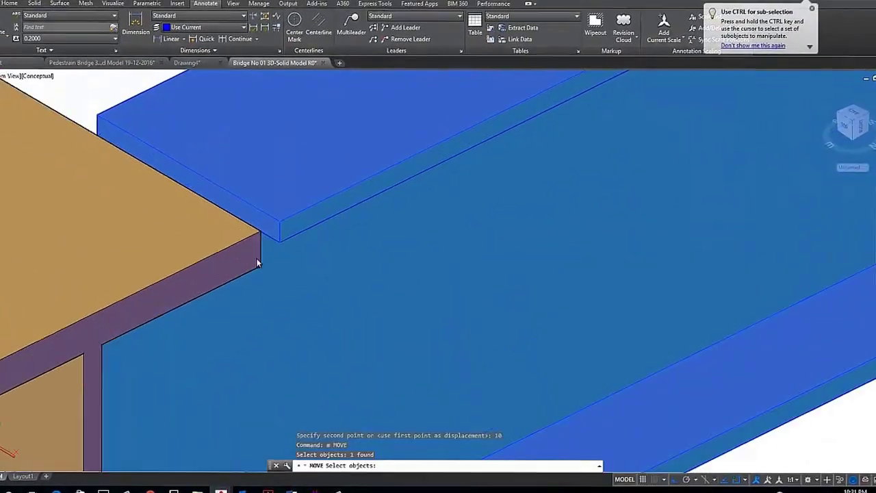
pyautogui.press('Return')
pyautogui.scroll(-5, 251, 235)
pyautogui.click(231, 290)
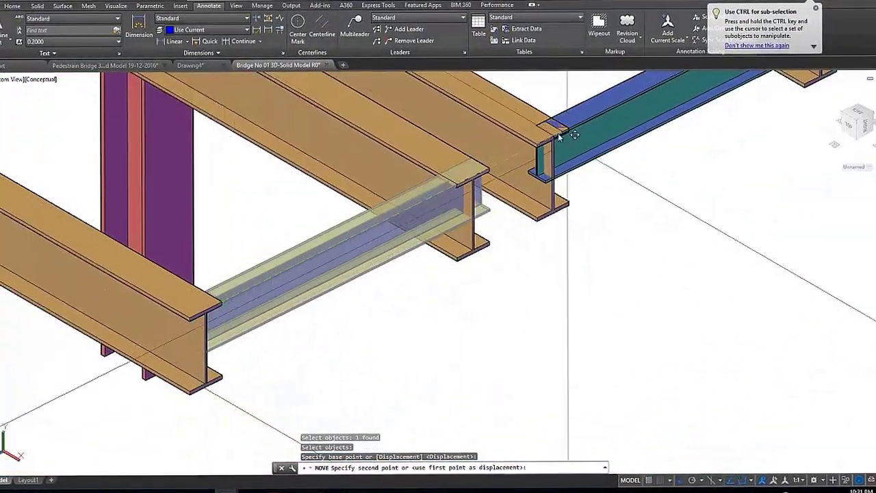
pyautogui.scroll(3, 558, 133)
pyautogui.scroll(3, 595, 123)
pyautogui.scroll(2, 615, 164)
pyautogui.click(614, 165)
pyautogui.scroll(-2, 581, 176)
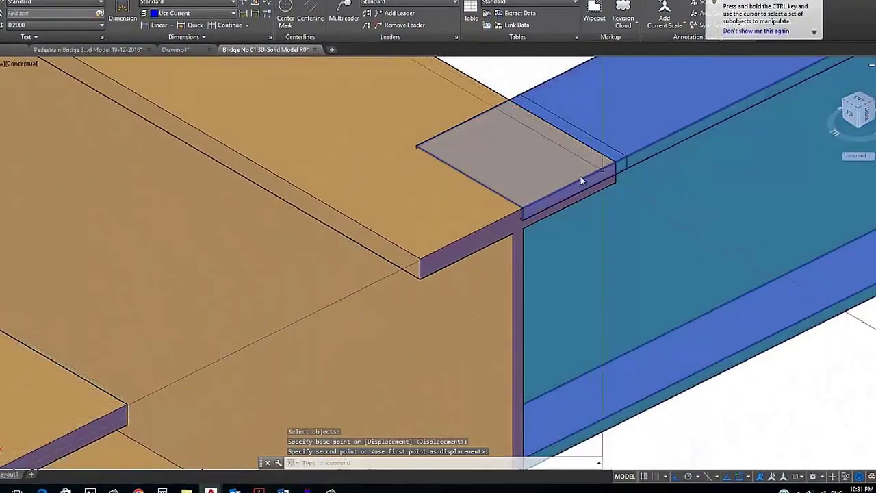
pyautogui.scroll(-3, 582, 176)
pyautogui.scroll(-3, 479, 205)
pyautogui.scroll(3, 595, 177)
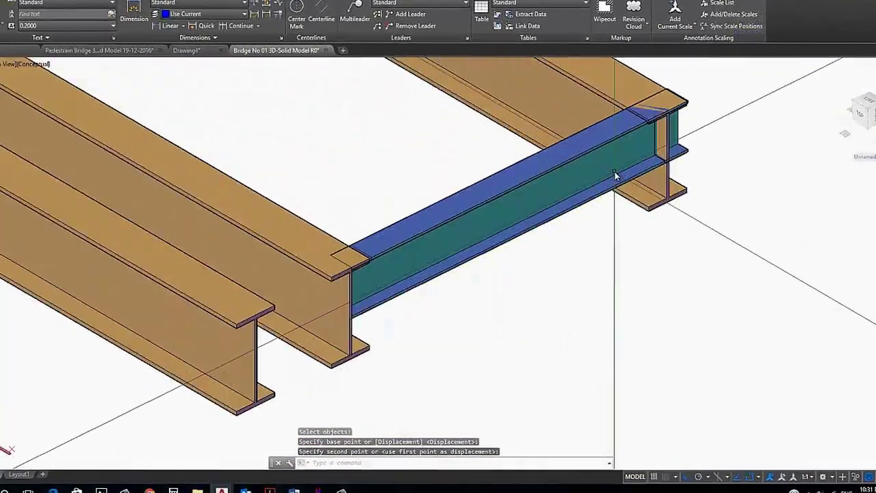
# Undo the trial move so the blue beam stays between the girders, then pan the view.
pyautogui.hotkey('ctrl', 'z')
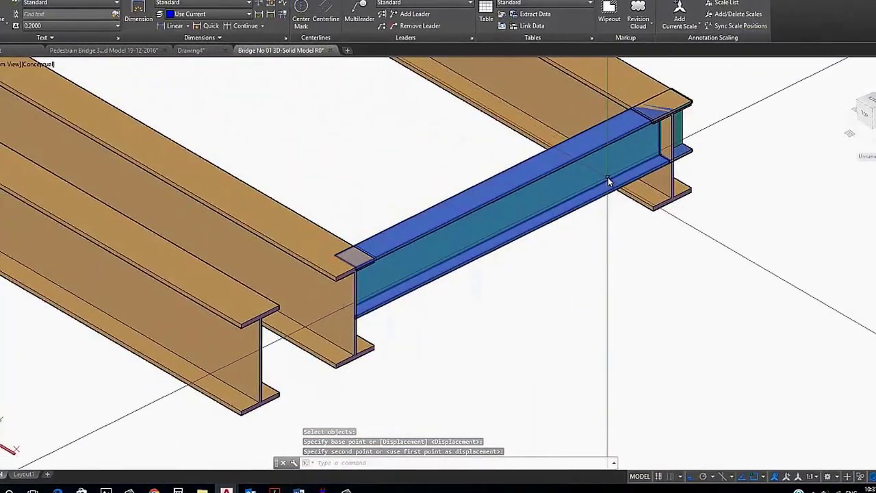
pyautogui.hotkey('ctrl', 'z')
pyautogui.scroll(-2, 554, 199)
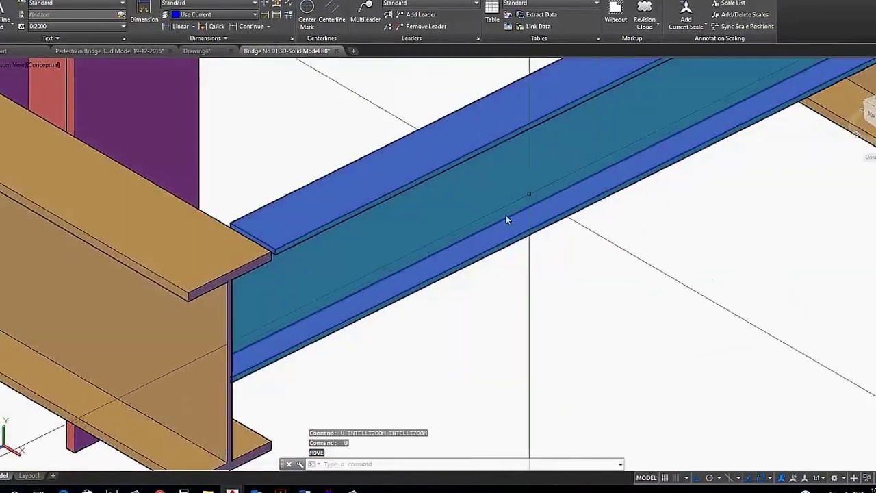
pyautogui.scroll(-2, 479, 236)
pyautogui.moveTo(447, 254); pyautogui.dragTo(476, 252, button='middle')
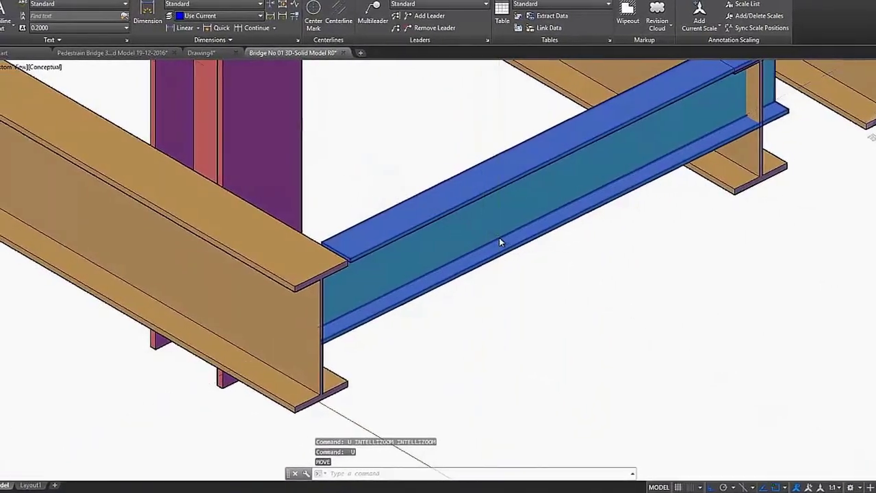
pyautogui.scroll(-2, 456, 245)
pyautogui.scroll(2, 457, 284)
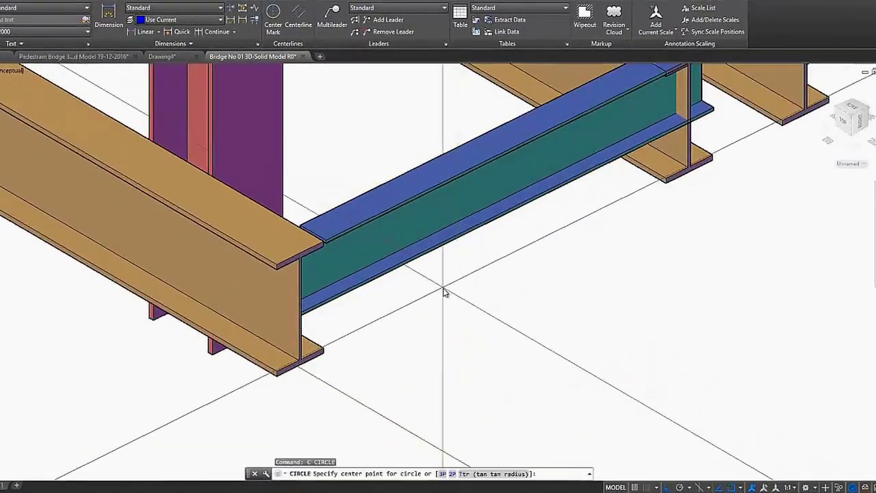
# Move the new circle onto the blue beam's flange corner.
pyautogui.write('m')
pyautogui.press('Return')
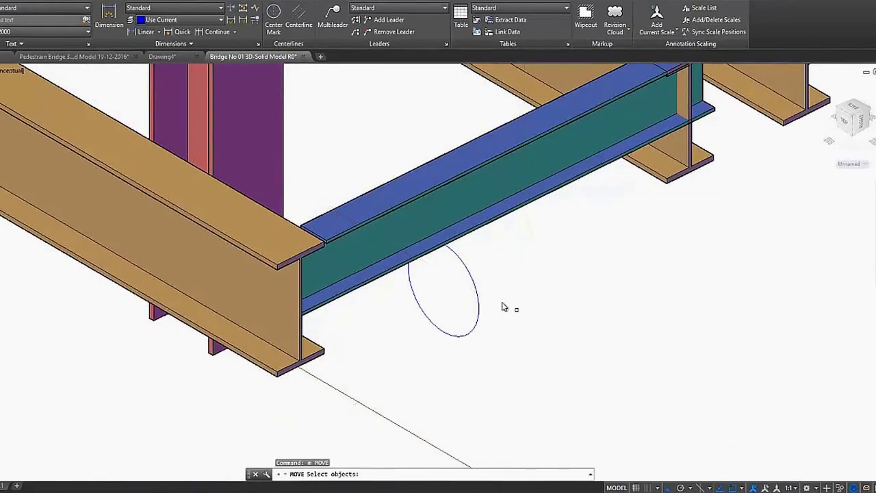
pyautogui.moveTo(400, 240); pyautogui.dragTo(483, 339)
pyautogui.press('Return')
pyautogui.click(463, 335)
pyautogui.scroll(3, 410, 274)
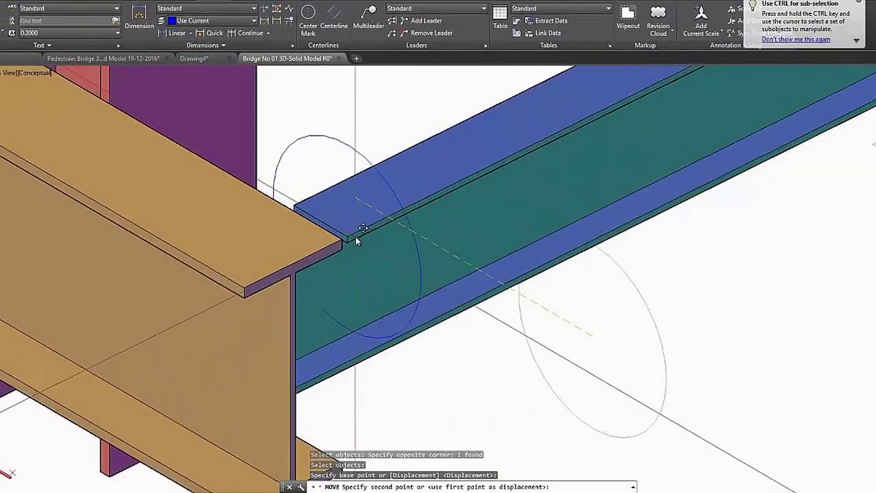
pyautogui.click(364, 237)
# Shift the circle 100 units along the cross beam.
pyautogui.write('m')
pyautogui.press('Return')
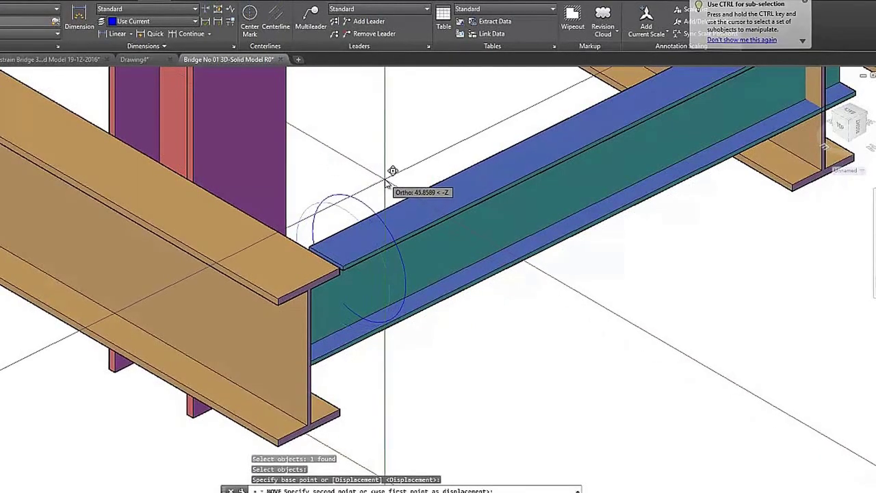
pyautogui.write('100')
pyautogui.press('Return')
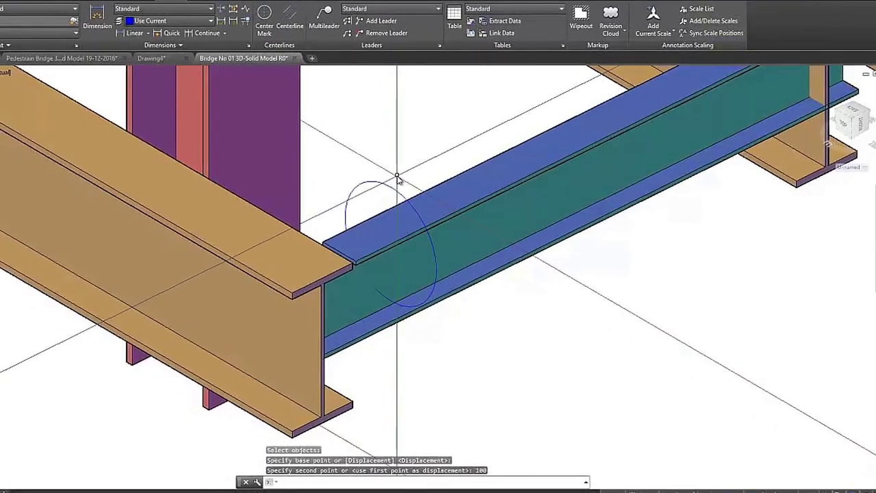
# Copy the circle onto the end of the other cross beam.
pyautogui.write('CP')
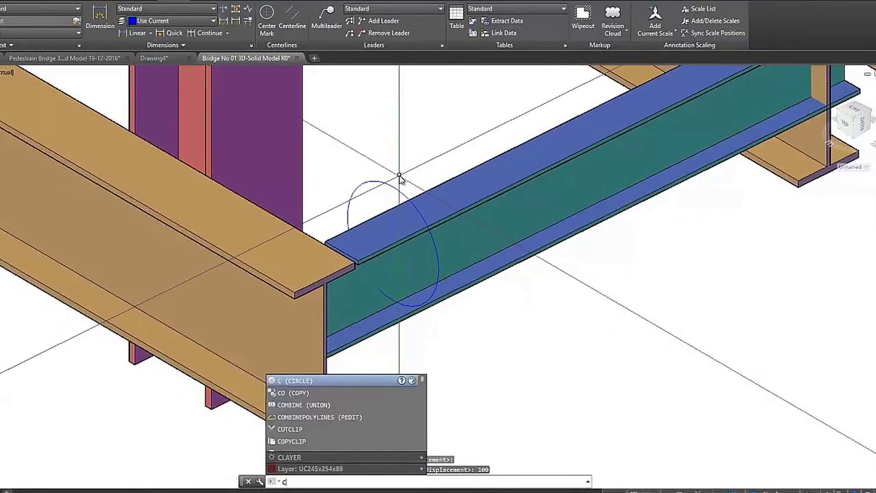
pyautogui.press('Return')
pyautogui.click(391, 189)
pyautogui.scroll(3, 383, 218)
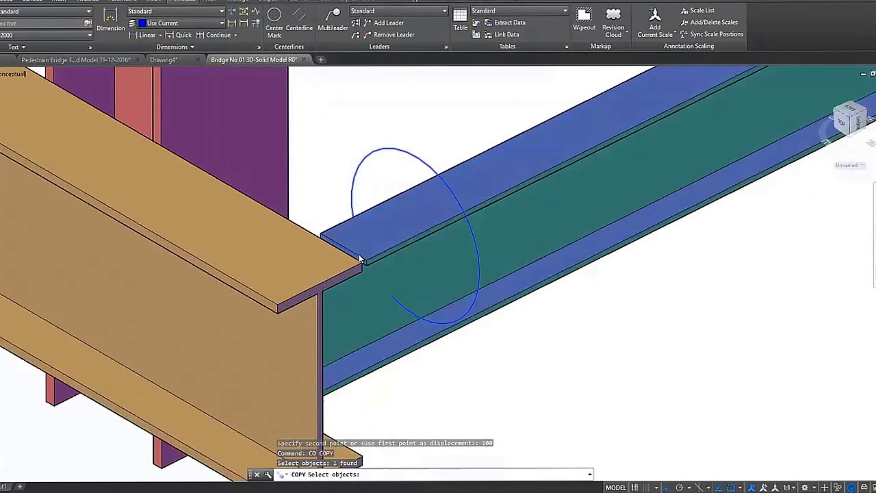
pyautogui.scroll(3, 355, 270)
pyautogui.press('Return')
pyautogui.scroll(3, 363, 276)
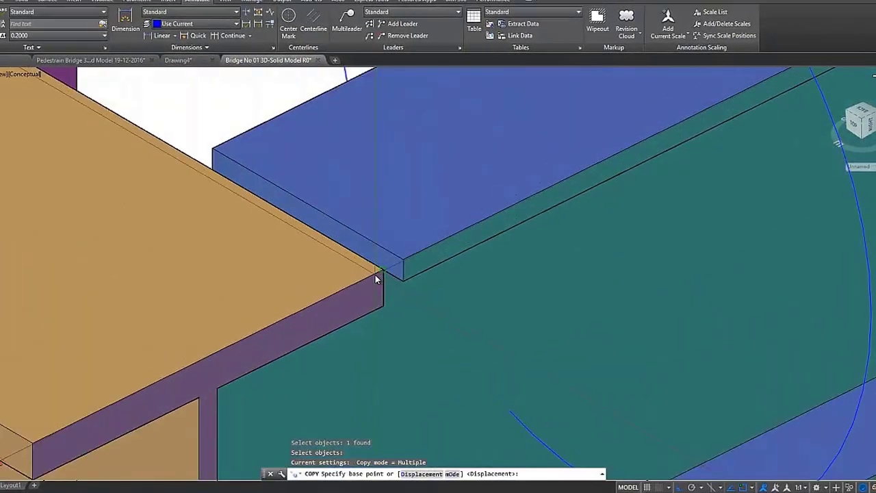
pyautogui.scroll(-5, 317, 299)
pyautogui.scroll(3, 567, 185)
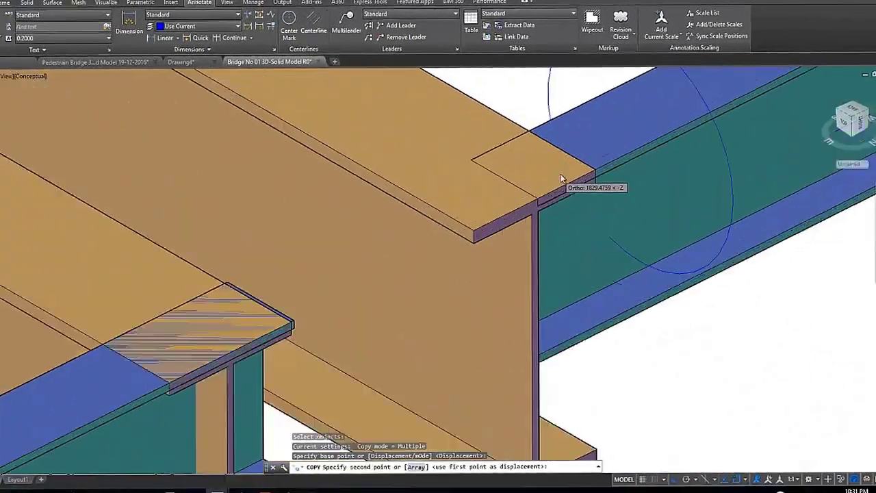
pyautogui.scroll(2, 638, 168)
pyautogui.scroll(-2, 634, 168)
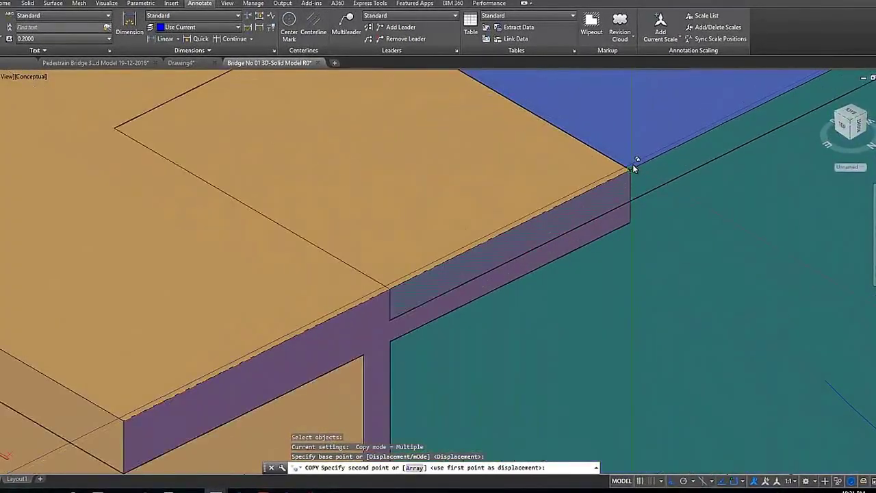
pyautogui.click(633, 168)
pyautogui.scroll(-3, 632, 164)
pyautogui.scroll(-2, 524, 214)
pyautogui.press('Return')
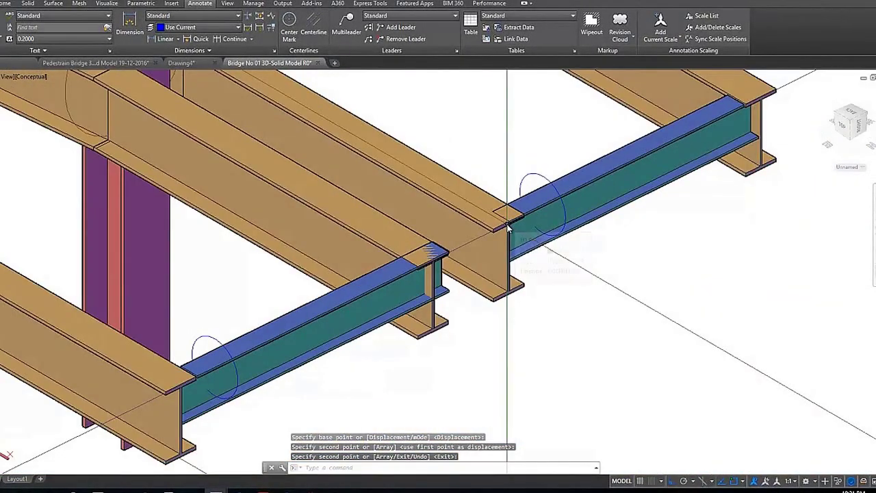
pyautogui.write('slic')
pyautogui.press('Return')
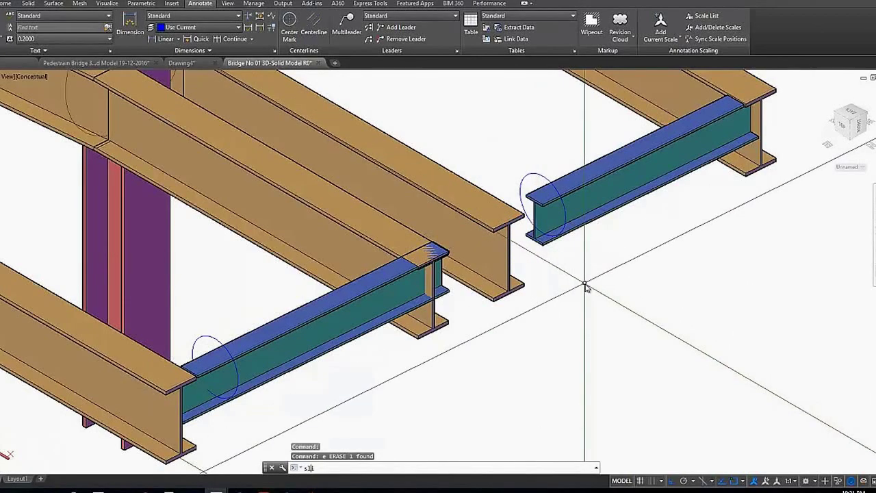
# Select the near blue cross beam for slicing.
pyautogui.press('Return')
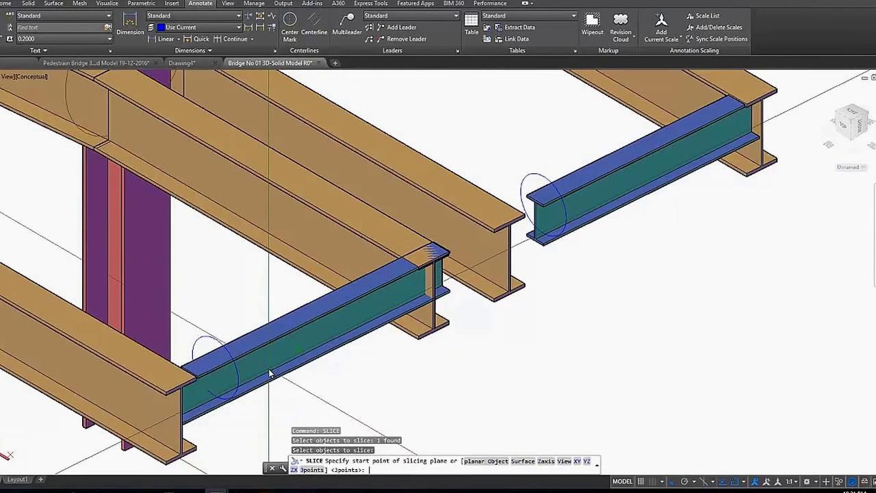
pyautogui.press('Escape')
pyautogui.press('Return')
pyautogui.click(270, 353)
pyautogui.scroll(-2, 272, 366)
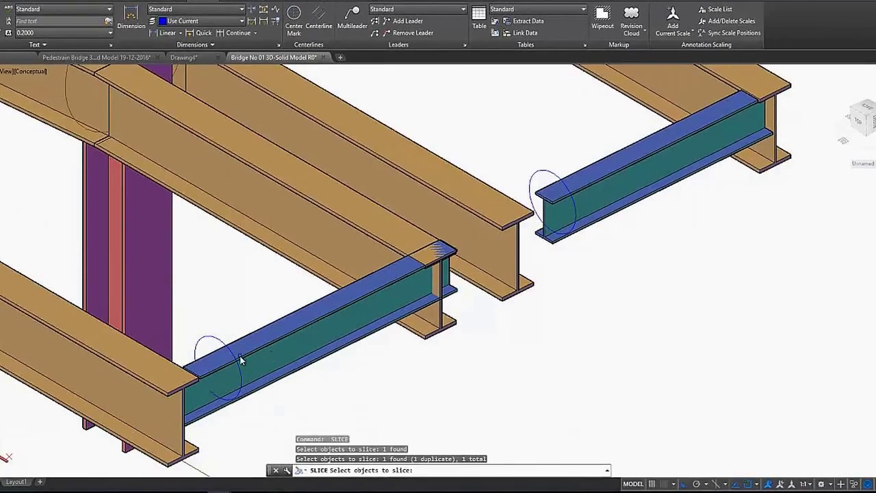
pyautogui.scroll(5, 301, 332)
pyautogui.click(367, 312)
pyautogui.scroll(-5, 366, 312)
pyautogui.press('Return')
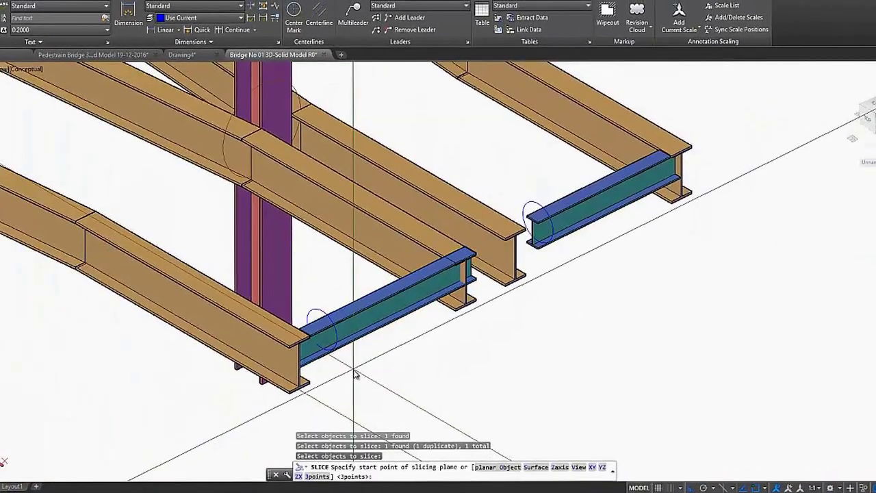
# Slice the beam using the circle as the cutting plane, keeping the stub side.
pyautogui.write('o')
pyautogui.press('Return')
pyautogui.scroll(-2, 312, 317)
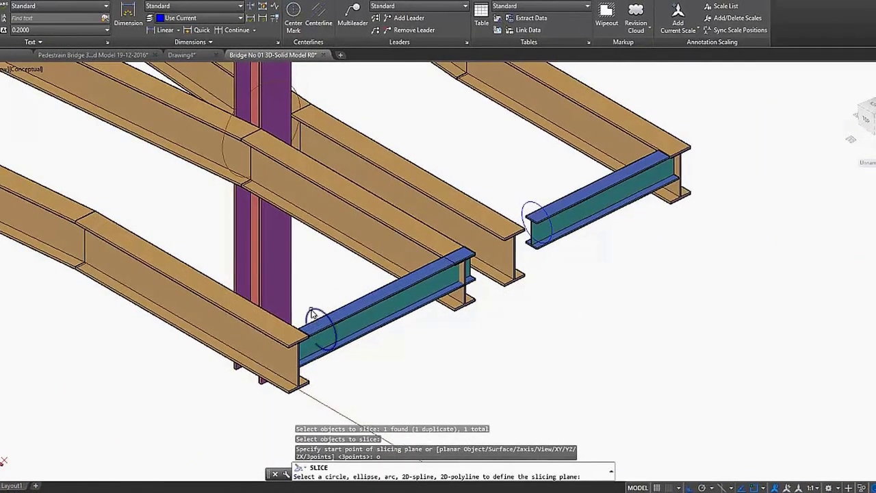
pyautogui.click(308, 320)
pyautogui.scroll(3, 295, 339)
pyautogui.click(322, 343)
# Copy the cut stub from its corner to the right cross beam's end.
pyautogui.scroll(3, 322, 342)
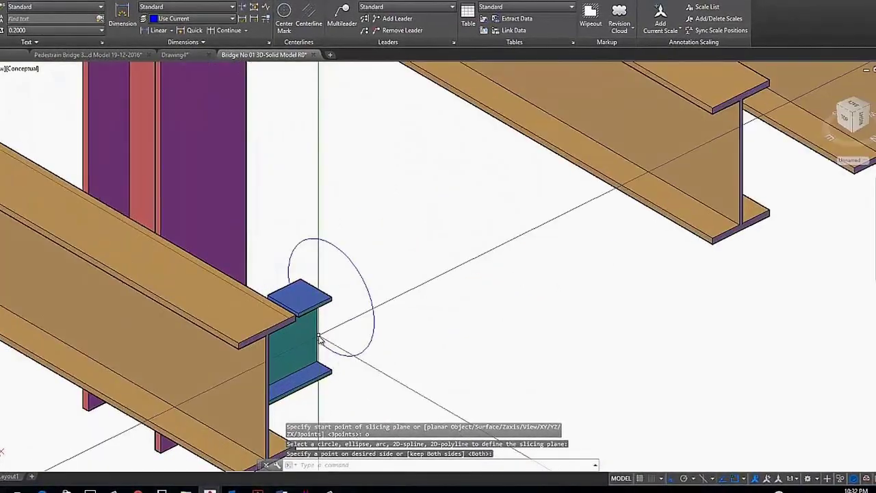
pyautogui.scroll(3, 312, 311)
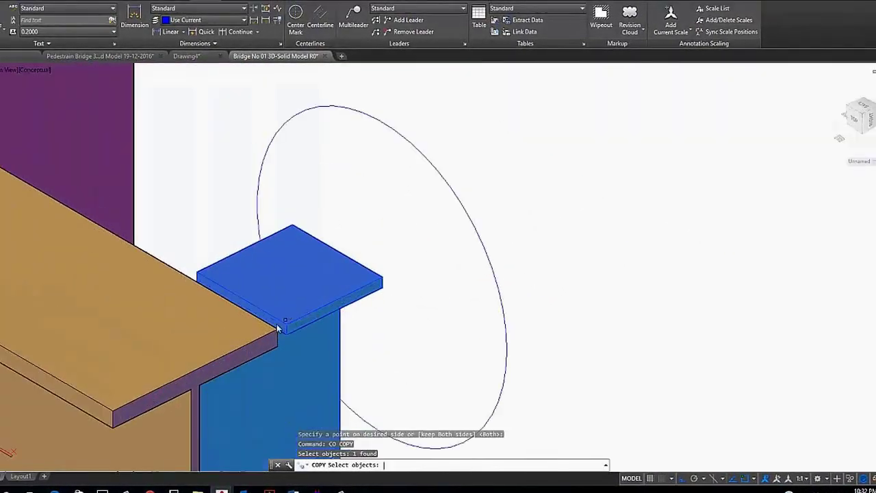
pyautogui.click(281, 320)
pyautogui.scroll(-3, 281, 320)
pyautogui.scroll(2, 616, 186)
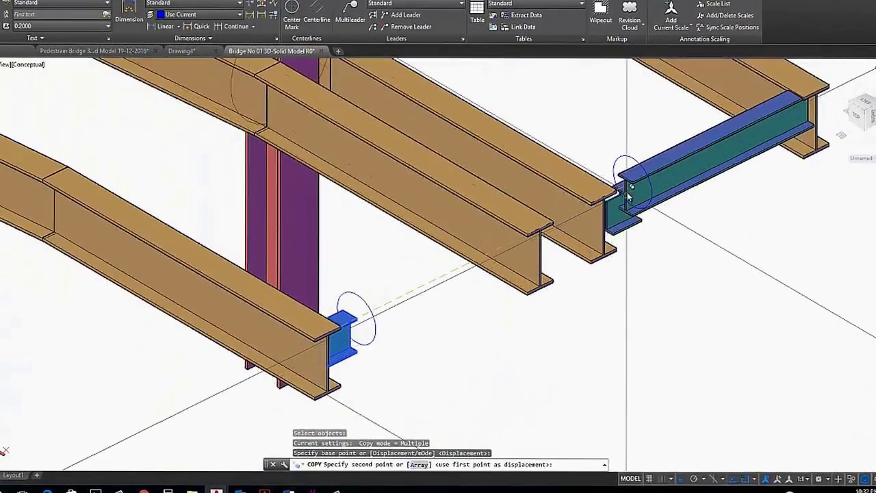
pyautogui.scroll(2, 604, 188)
pyautogui.click(589, 186)
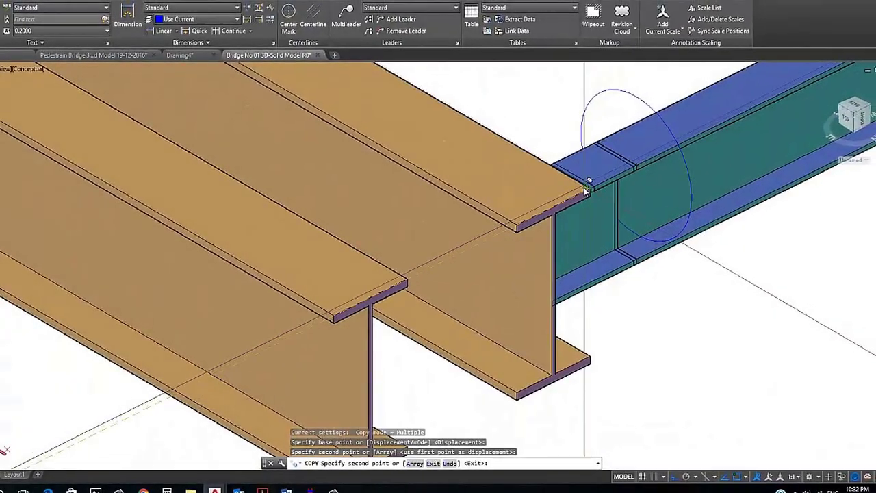
pyautogui.press('Escape')
pyautogui.scroll(-2, 524, 213)
pyautogui.scroll(-2, 547, 190)
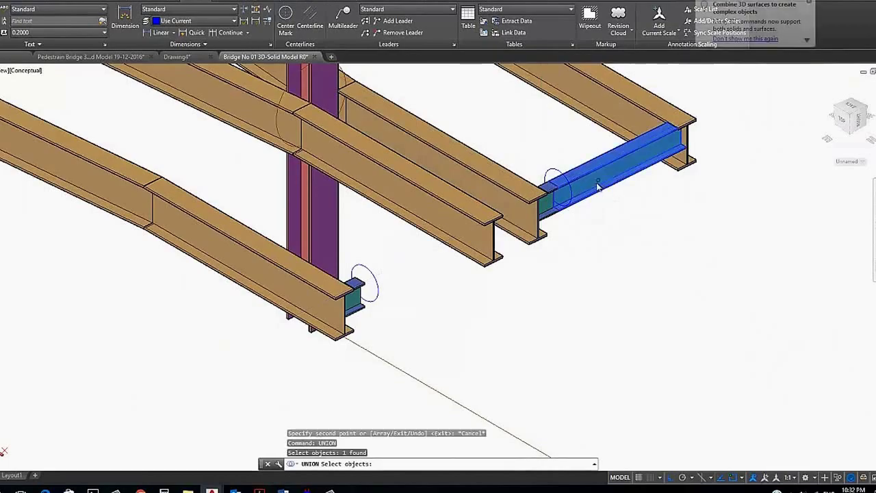
# Select the right blue beam together with the short stub at the girder end.
pyautogui.scroll(3, 597, 186)
pyautogui.click(550, 202)
pyautogui.scroll(-3, 567, 273)
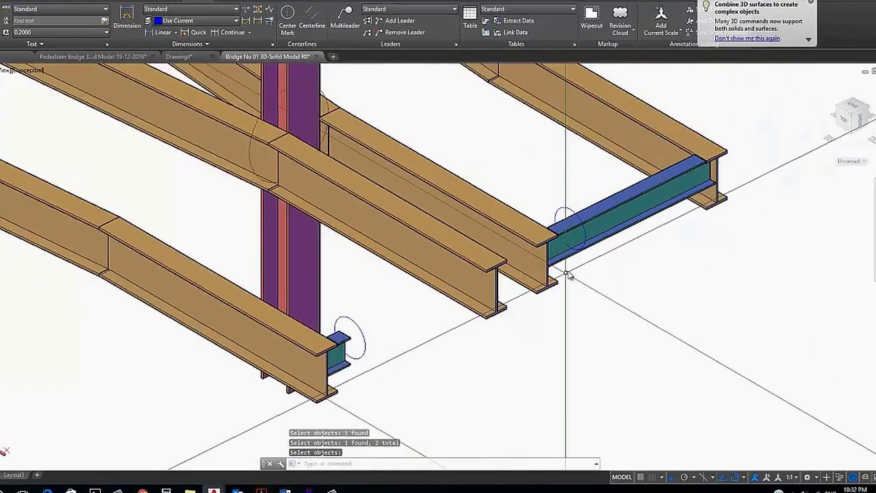
pyautogui.scroll(2, 349, 332)
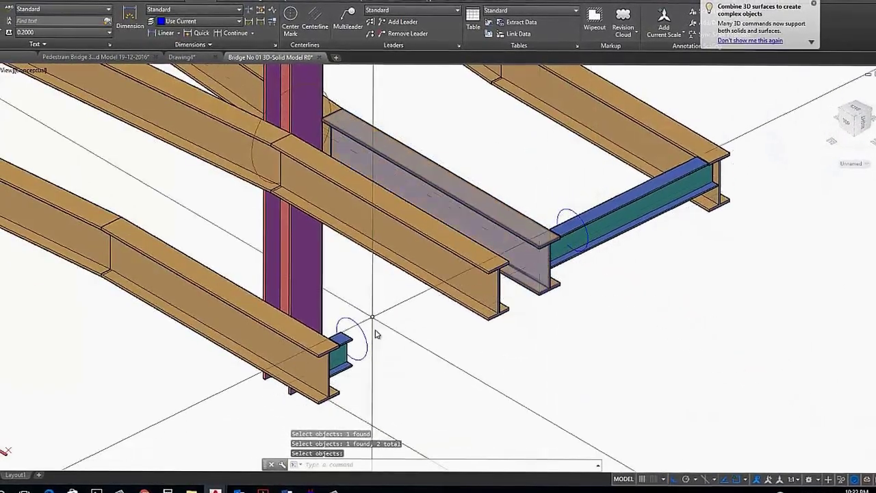
pyautogui.scroll(2, 370, 356)
pyautogui.click(343, 321)
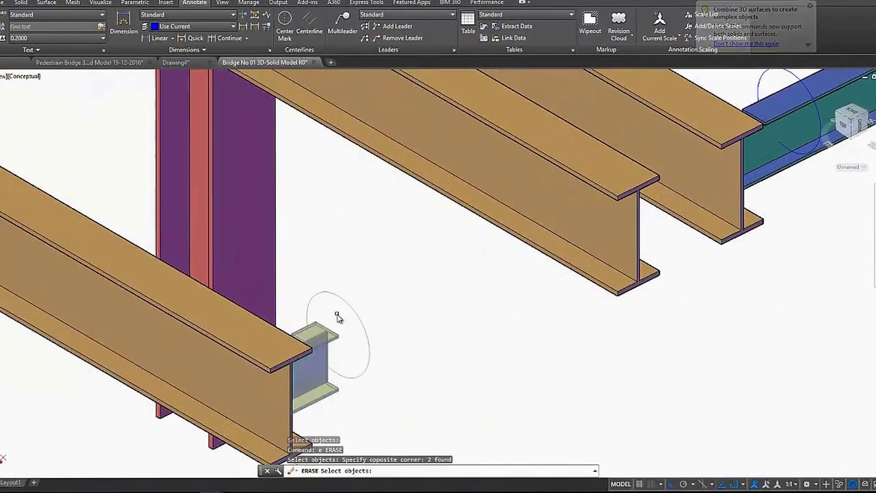
pyautogui.scroll(-4, 362, 342)
# Delete the stub and copy the blue cross beam to the left girder junction.
pyautogui.press('Return')
pyautogui.scroll(3, 462, 320)
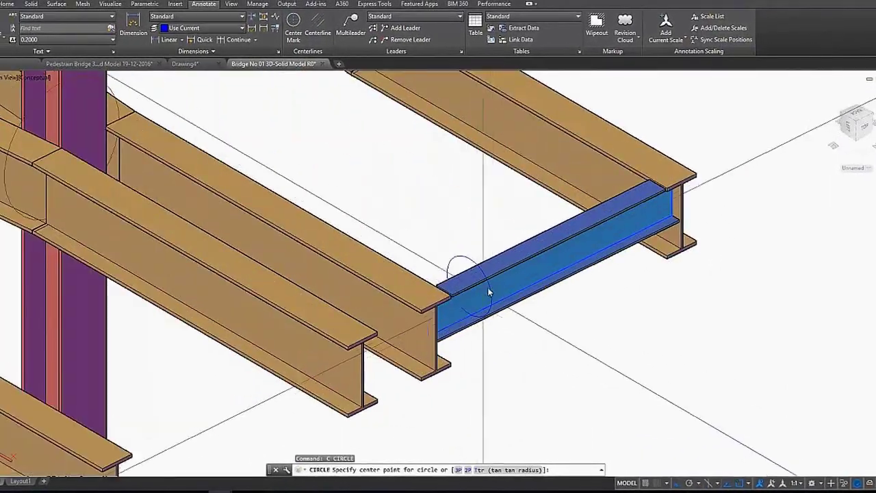
pyautogui.press('Escape')
pyautogui.write('co')
pyautogui.press('Return')
pyautogui.click(496, 281)
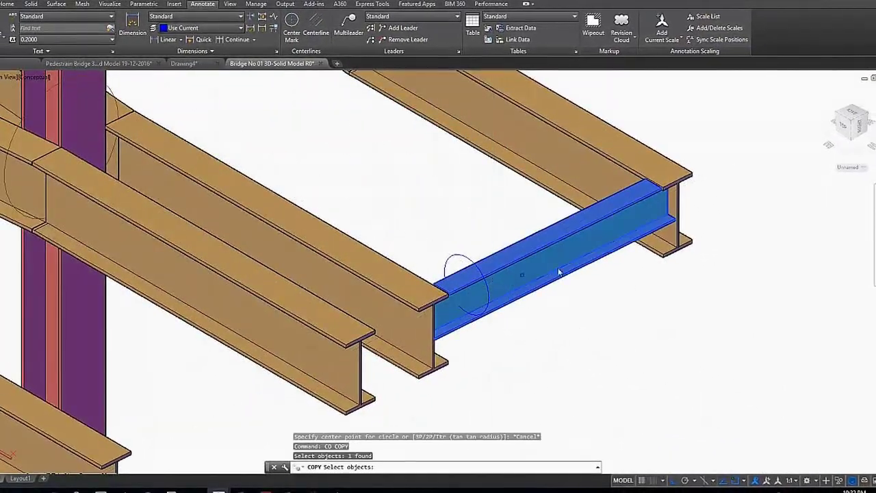
pyautogui.scroll(3, 687, 184)
pyautogui.click(619, 198)
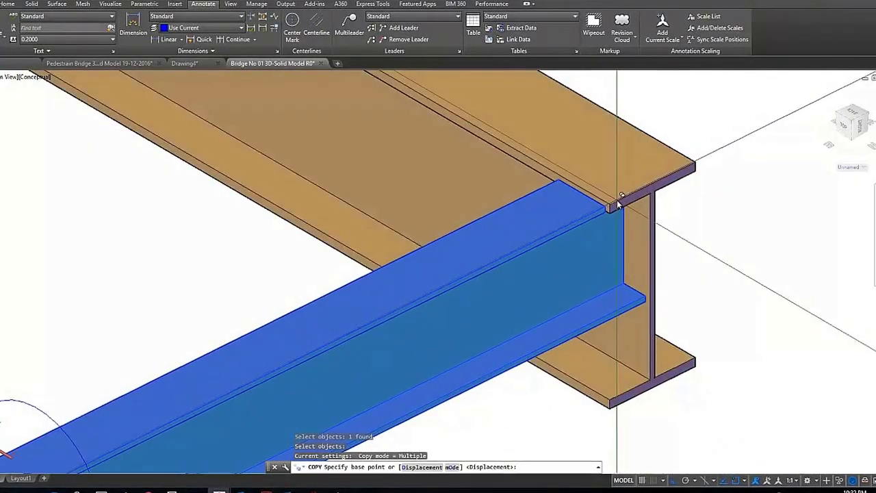
pyautogui.scroll(-3, 619, 198)
pyautogui.scroll(3, 419, 307)
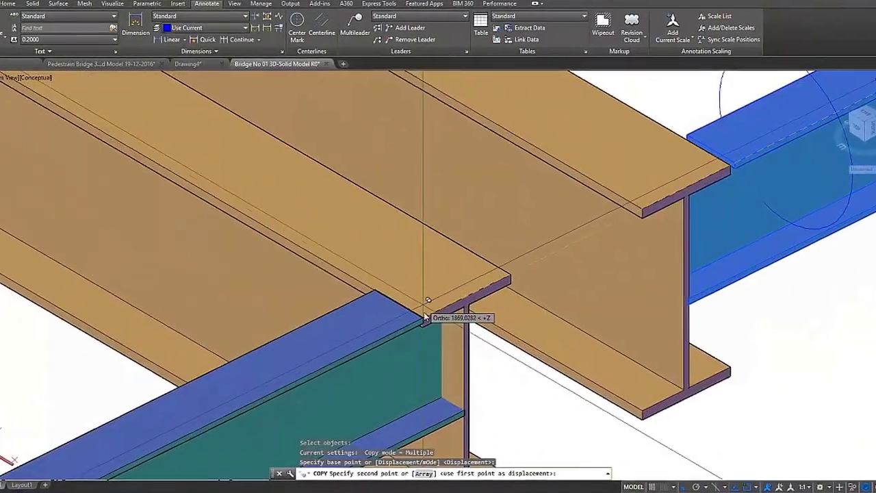
pyautogui.click(424, 320)
pyautogui.scroll(-3, 423, 316)
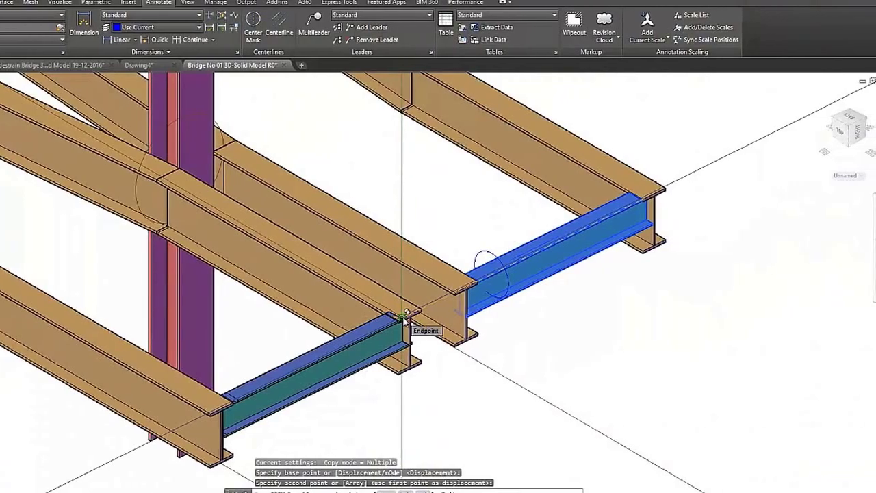
pyautogui.scroll(2, 226, 182)
pyautogui.scroll(2, 225, 180)
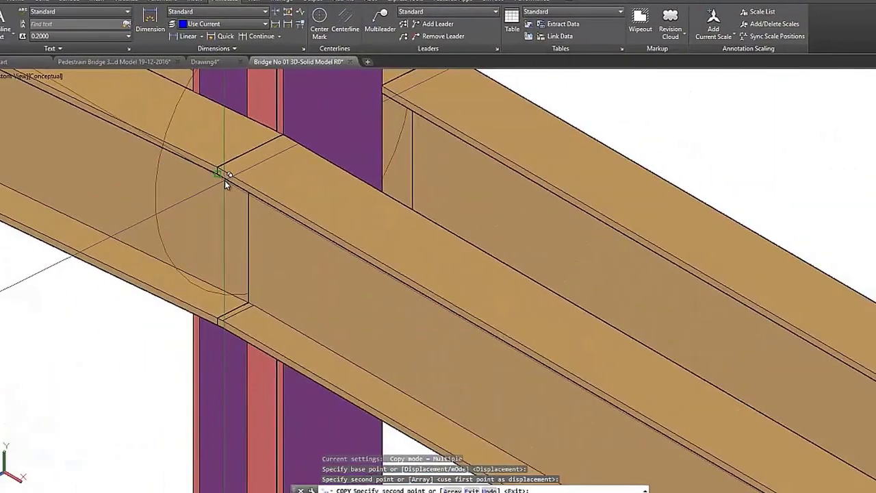
pyautogui.press('Escape')
# Copy a second blue cross beam from its flange corner to the next girder junction.
pyautogui.scroll(-4, 375, 237)
pyautogui.scroll(3, 445, 304)
pyautogui.press('Return')
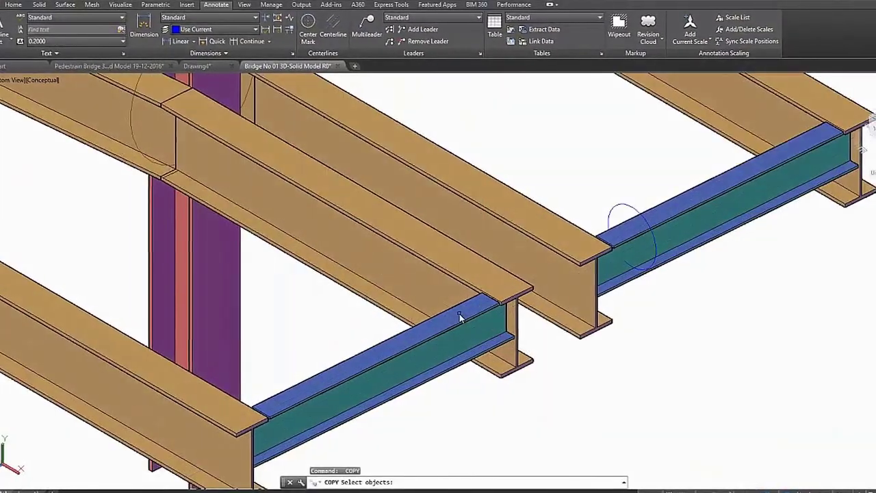
pyautogui.click(622, 272)
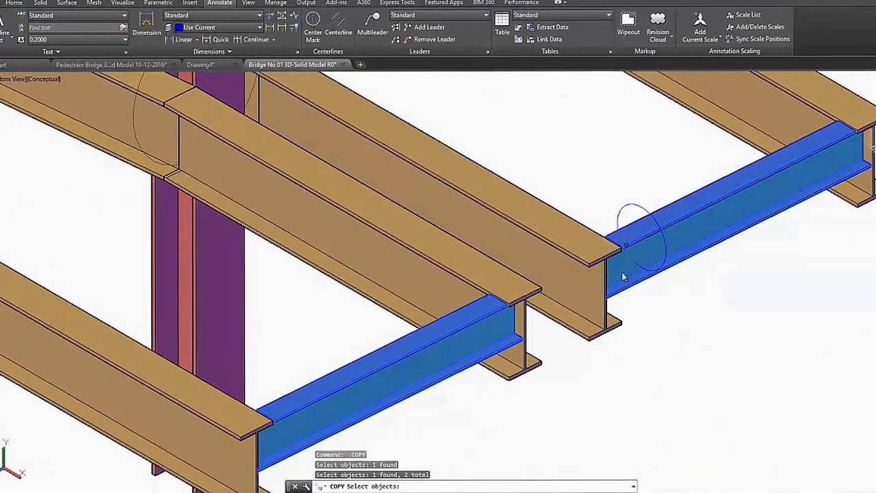
pyautogui.scroll(-4, 621, 272)
pyautogui.scroll(3, 712, 247)
pyautogui.scroll(3, 664, 248)
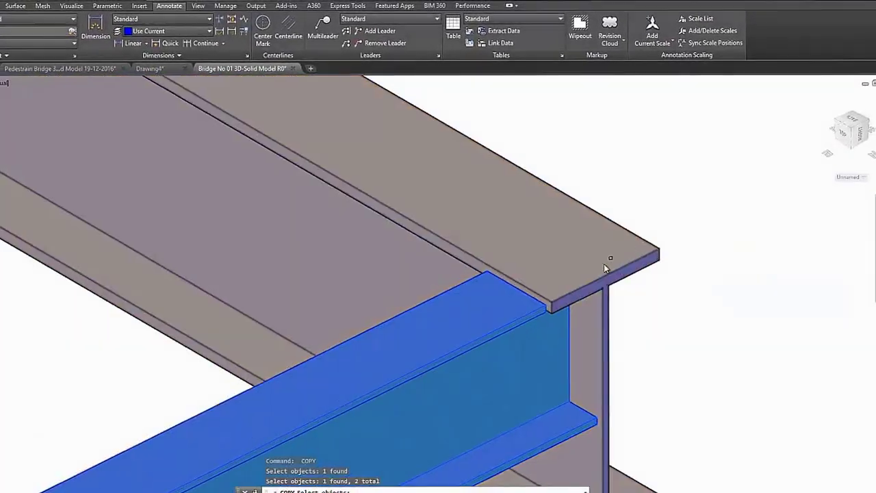
pyautogui.click(552, 304)
pyautogui.scroll(-5, 552, 303)
pyautogui.scroll(5, 464, 228)
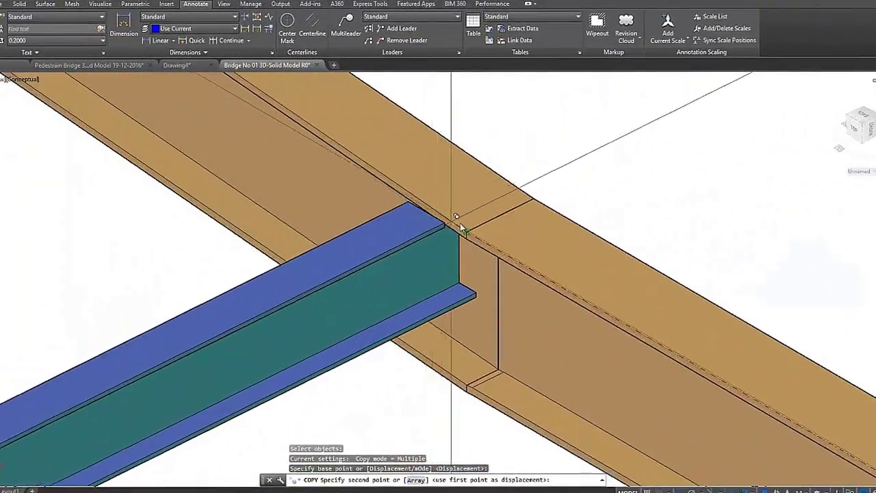
pyautogui.click(468, 233)
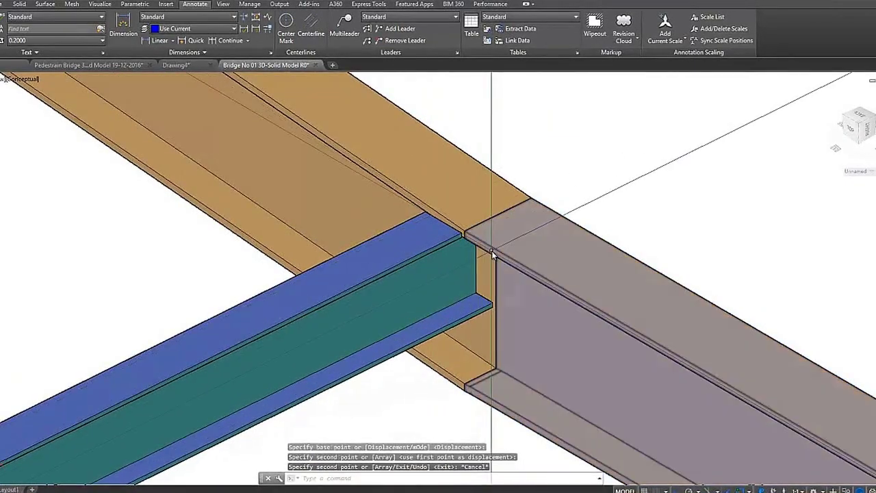
pyautogui.press('Escape')
# Move both copied cross beams so their flange corners snap onto the girder flange edge.
pyautogui.scroll(-5, 492, 250)
pyautogui.write('m')
pyautogui.press('Return')
pyautogui.click(411, 280)
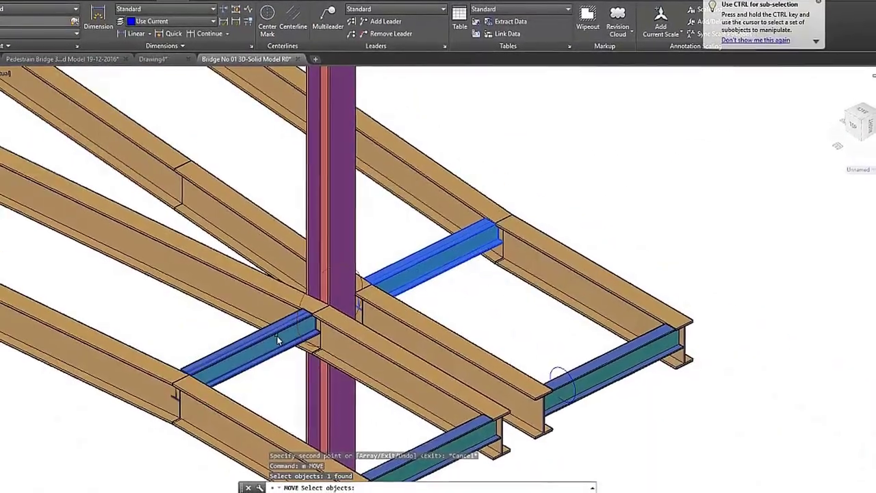
pyautogui.click(280, 342)
pyautogui.scroll(5, 483, 234)
pyautogui.press('Return')
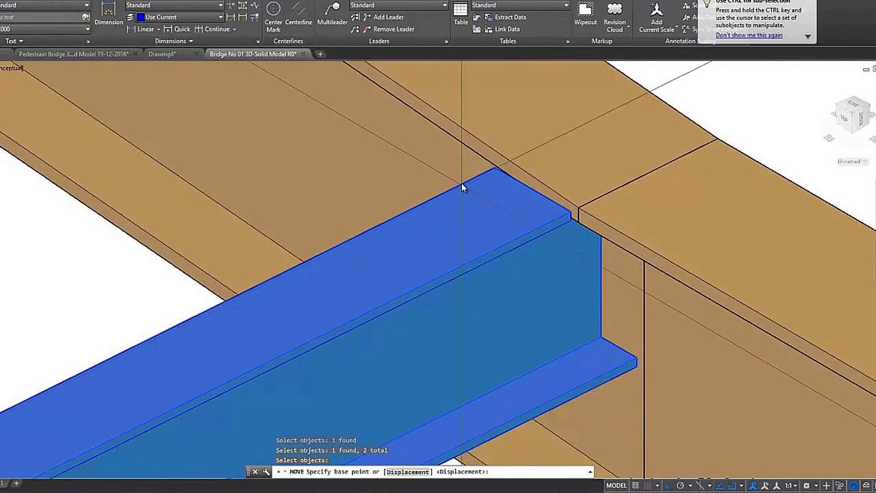
pyautogui.scroll(3, 472, 176)
pyautogui.click(491, 178)
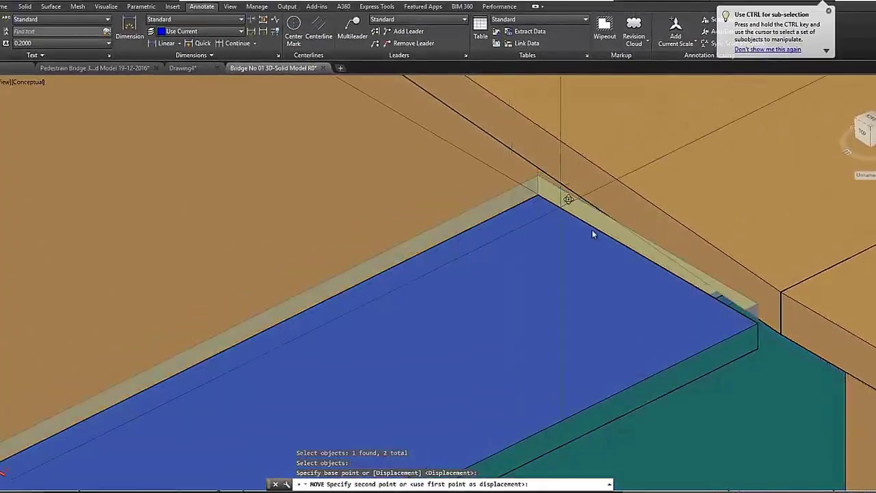
pyautogui.click(757, 309)
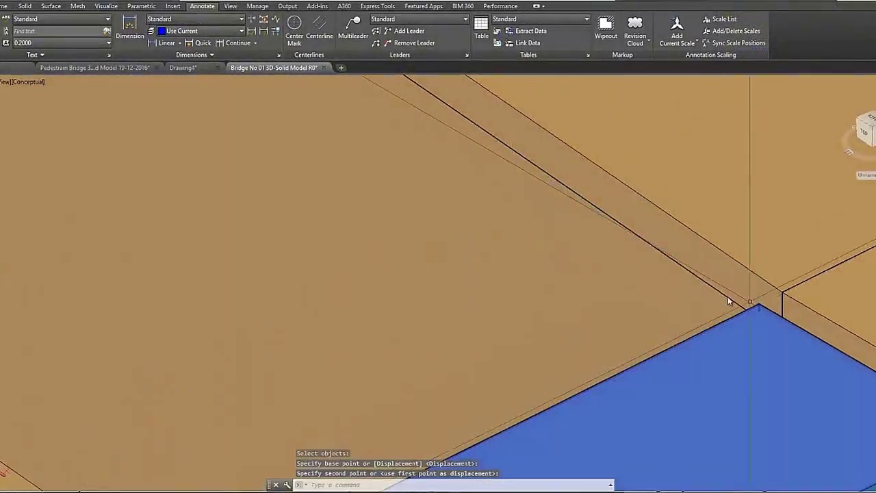
pyautogui.scroll(-4, 535, 245)
pyautogui.scroll(-2, 590, 253)
pyautogui.scroll(-3, 602, 259)
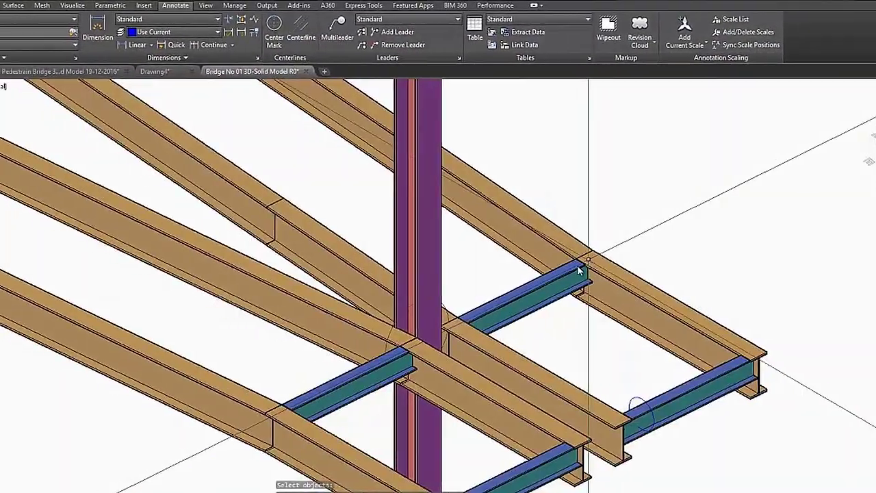
pyautogui.scroll(-2, 418, 230)
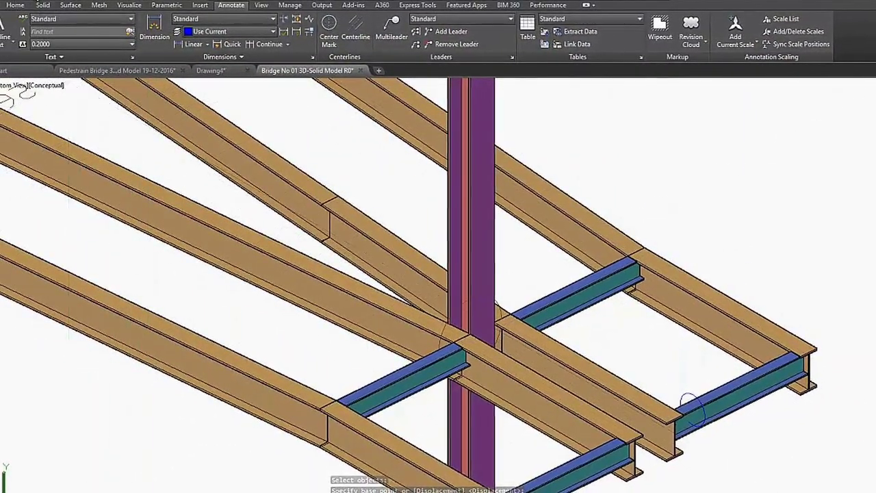
pyautogui.scroll(-2, 498, 293)
pyautogui.press('Escape')
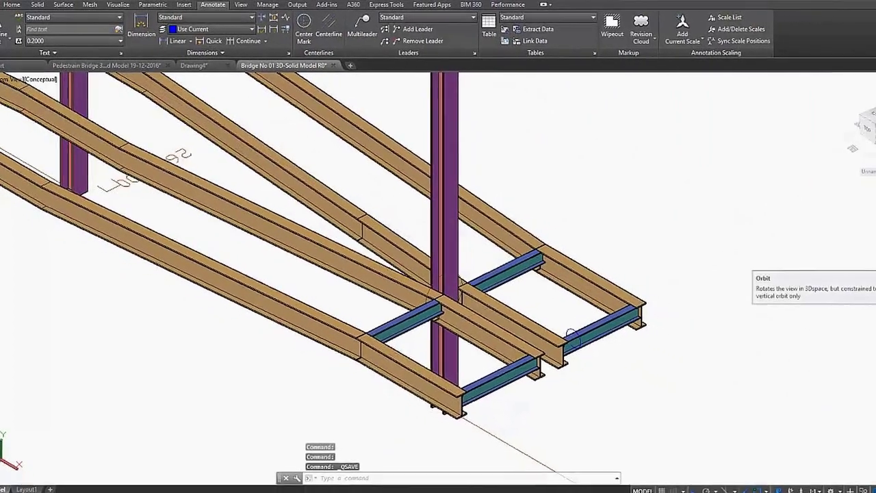
pyautogui.moveTo(570, 334)
pyautogui.keyDown('shift'); pyautogui.mouseDown(button='middle')
pyautogui.moveTo(549, 313)
pyautogui.moveTo(494, 301)
pyautogui.moveTo(549, 312)
pyautogui.mouseUp(button='middle'); pyautogui.keyUp('shift')
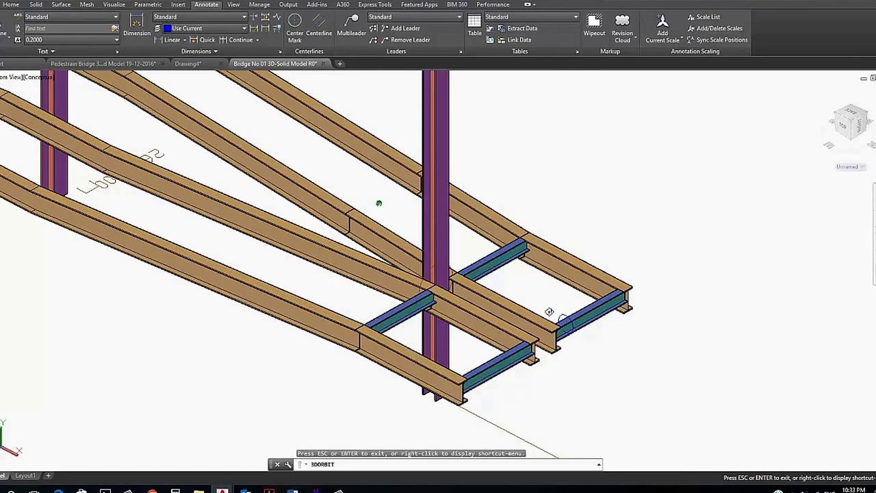
pyautogui.moveTo(549, 312)
pyautogui.keyDown('shift'); pyautogui.mouseDown(button='middle')
pyautogui.moveTo(407, 307)
pyautogui.moveTo(544, 307)
pyautogui.moveTo(534, 303)
pyautogui.moveTo(552, 314)
pyautogui.moveTo(557, 333)
pyautogui.mouseUp(button='middle'); pyautogui.keyUp('shift')
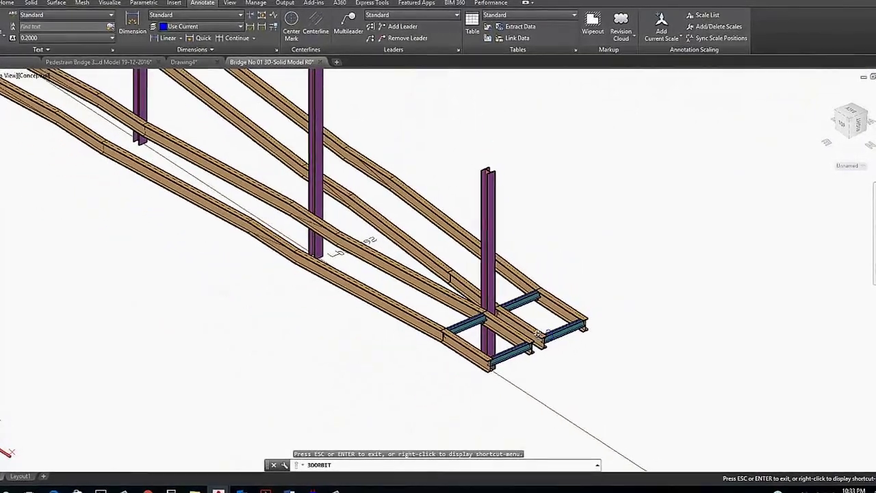
pyautogui.scroll(2, 551, 328)
pyautogui.scroll(3, 543, 323)
pyautogui.rightClick(543, 323)
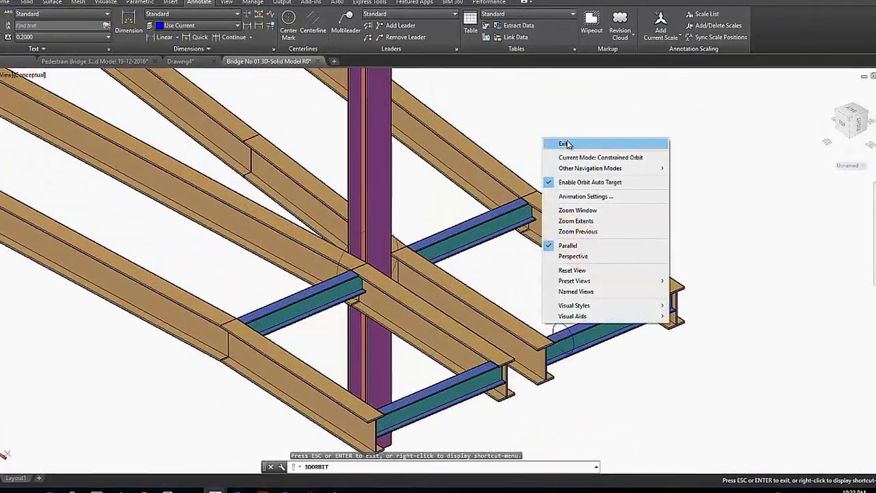
pyautogui.click(563, 143)
pyautogui.scroll(3, 577, 412)
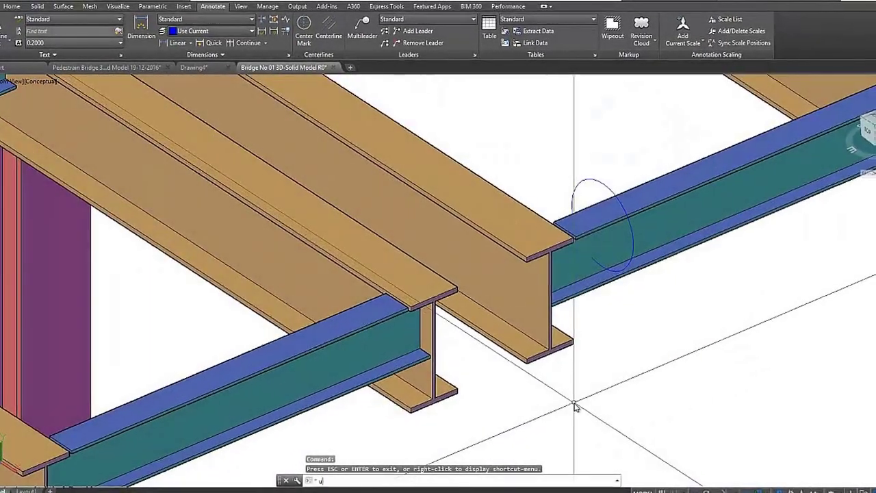
pyautogui.write('ucs')
pyautogui.press('Return')
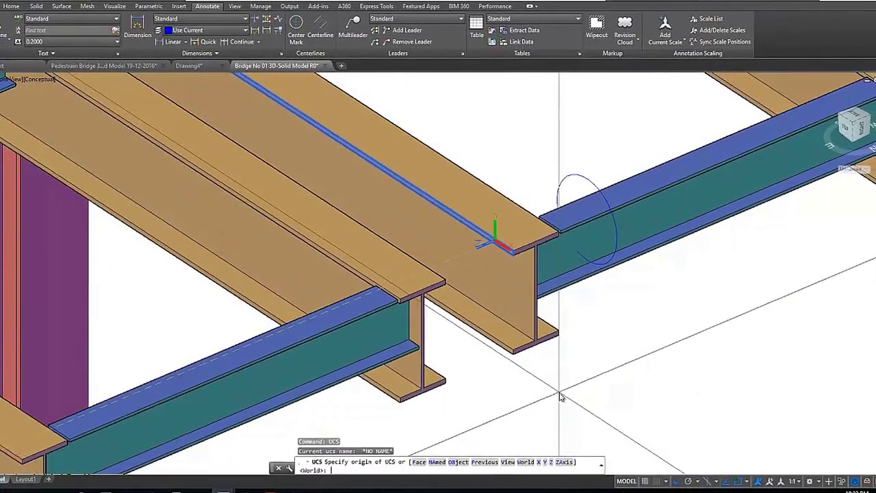
pyautogui.press('Escape')
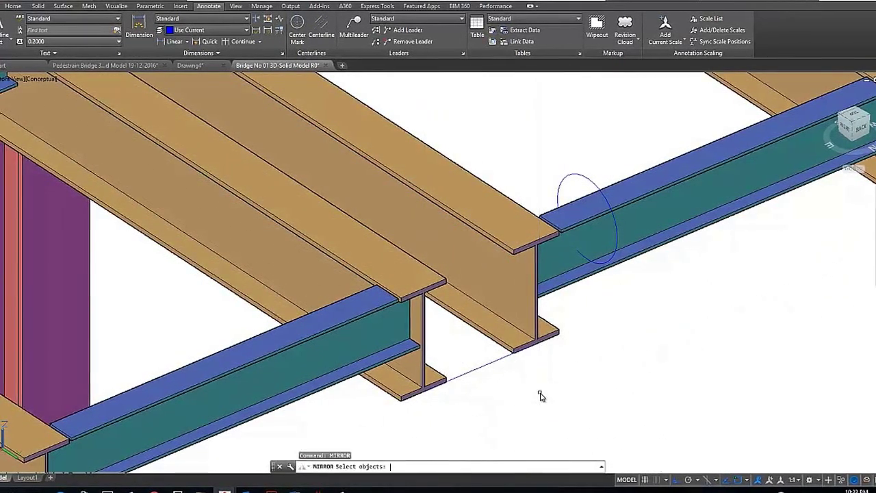
pyautogui.click(491, 372)
pyautogui.scroll(-3, 491, 371)
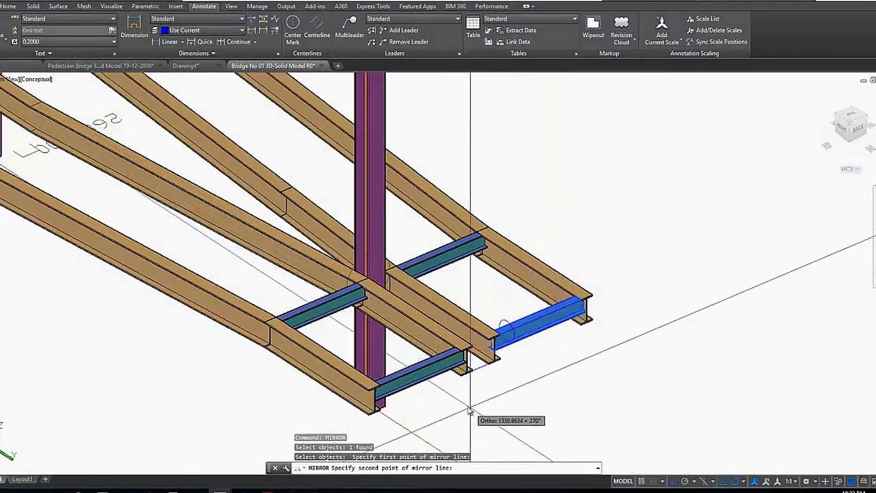
pyautogui.scroll(-2, 455, 375)
pyautogui.scroll(-2, 505, 400)
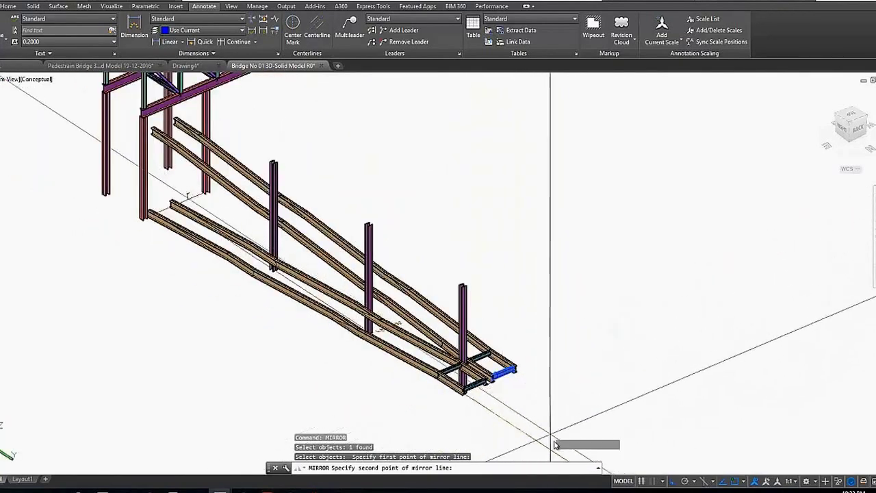
pyautogui.scroll(3, 534, 449)
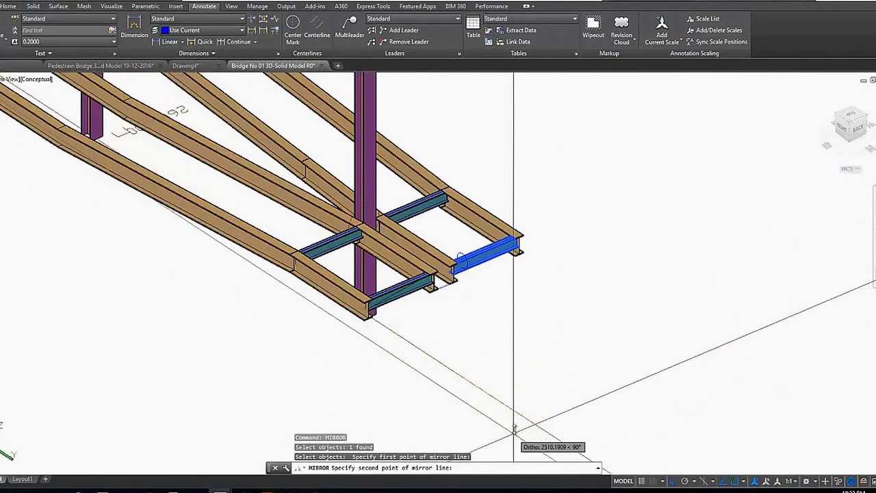
pyautogui.scroll(3, 505, 384)
pyautogui.press('Escape')
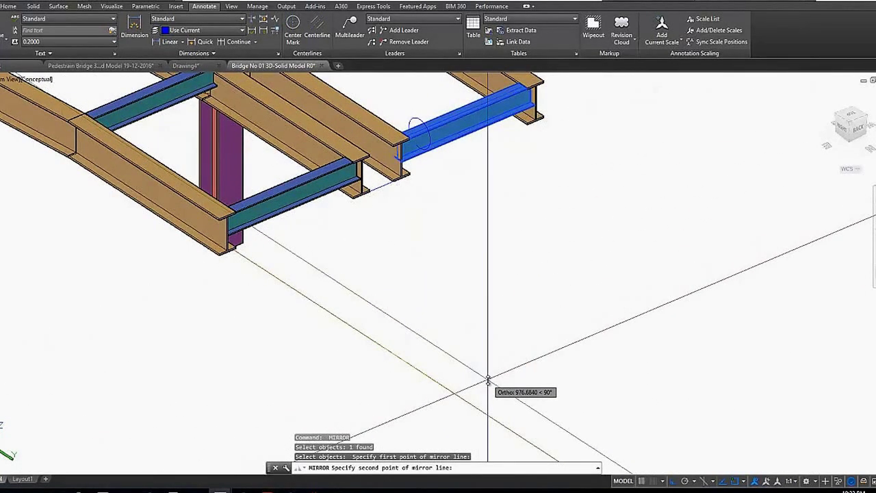
pyautogui.scroll(-2, 489, 377)
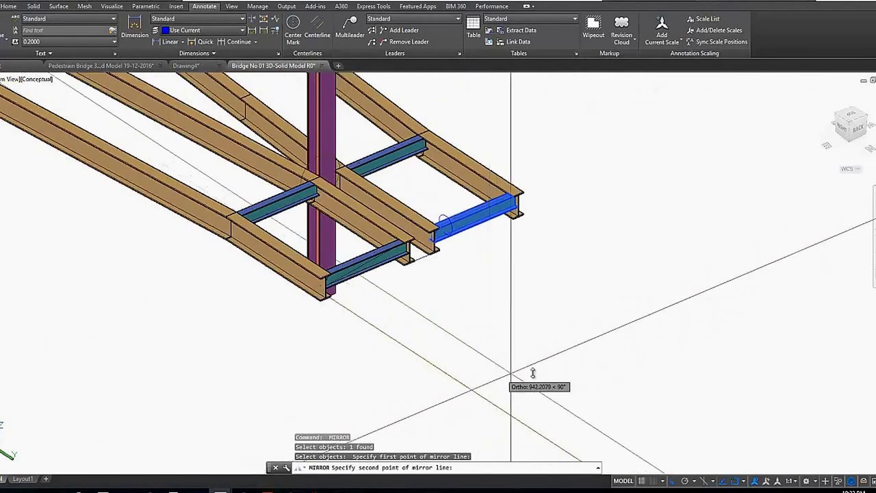
pyautogui.press('Escape')
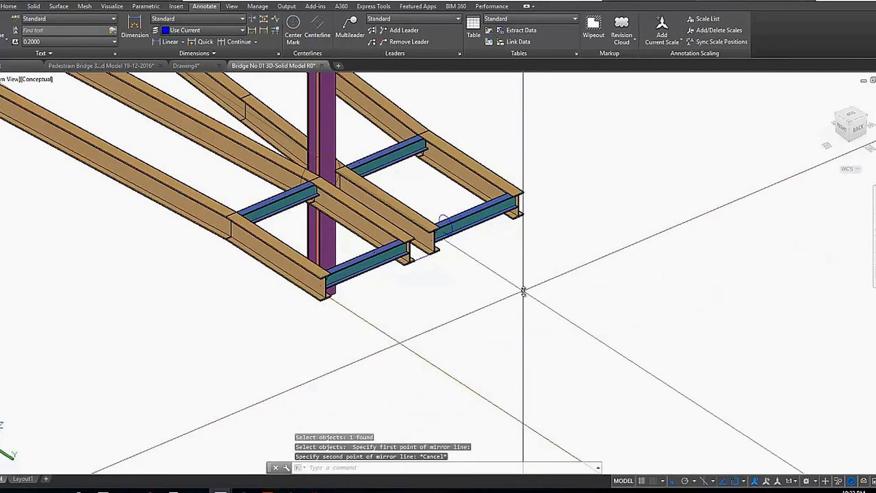
pyautogui.scroll(5, 510, 205)
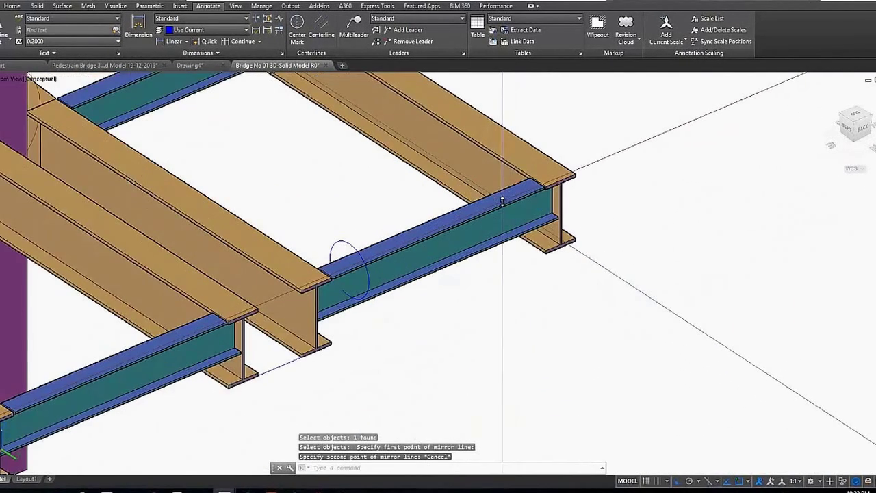
pyautogui.write('co')
# Begin copying the blue end beam from its end point, then cancel the copy.
pyautogui.press('Return')
pyautogui.scroll(-2, 499, 180)
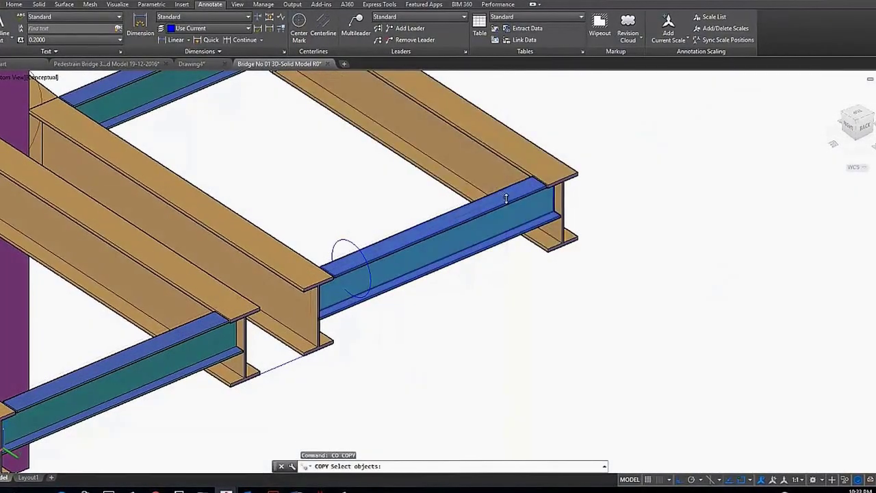
pyautogui.scroll(4, 541, 181)
pyautogui.click(544, 182)
pyautogui.press('Return')
pyautogui.click(561, 177)
pyautogui.scroll(-3, 564, 181)
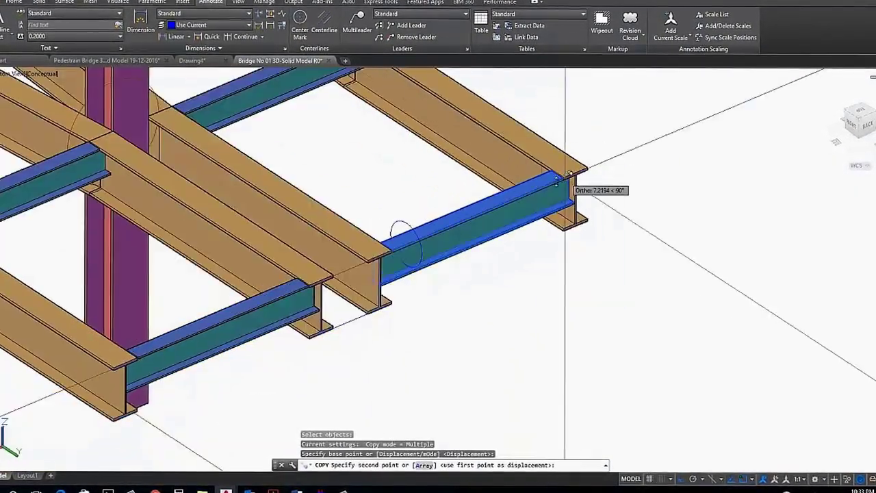
pyautogui.scroll(3, 383, 219)
pyautogui.scroll(2, 370, 225)
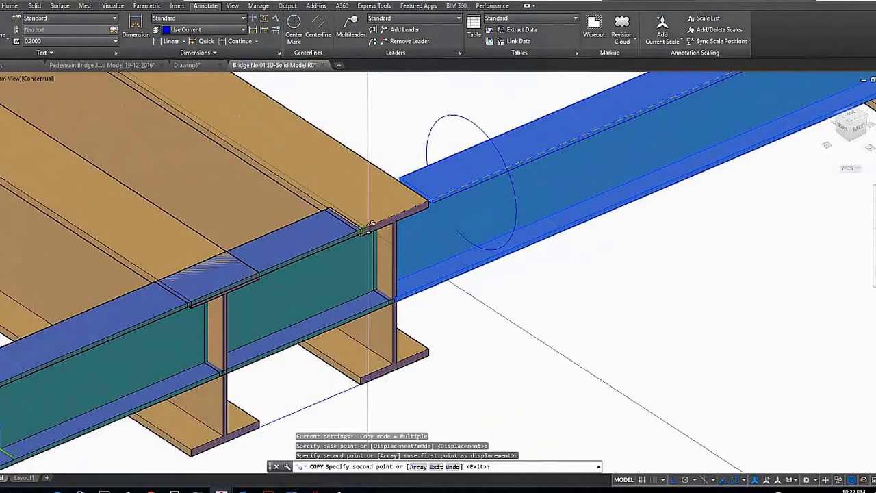
pyautogui.press('Escape')
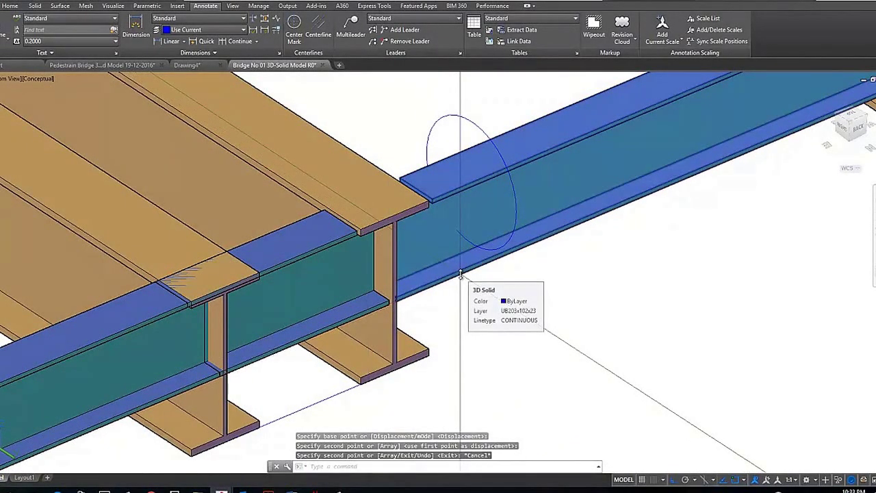
pyautogui.scroll(-2, 460, 274)
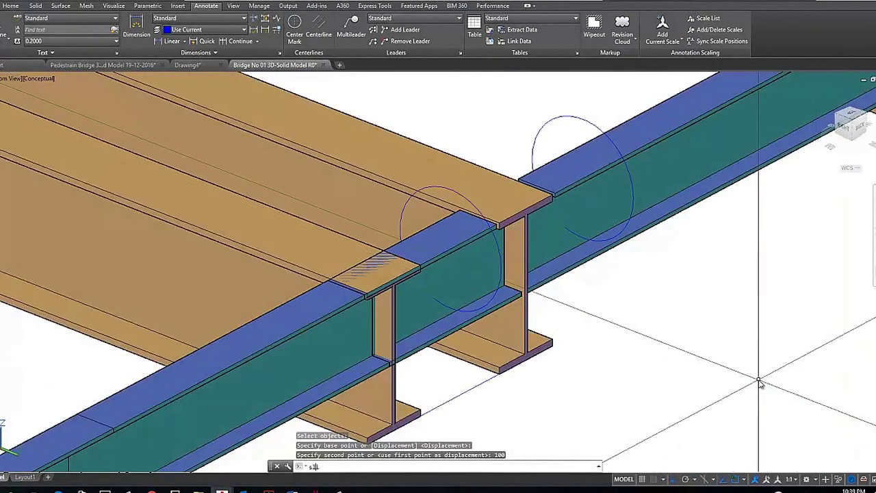
# Slice the girder at both circles using the Object option, keeping both sides.
pyautogui.click(431, 336)
pyautogui.press('Return')
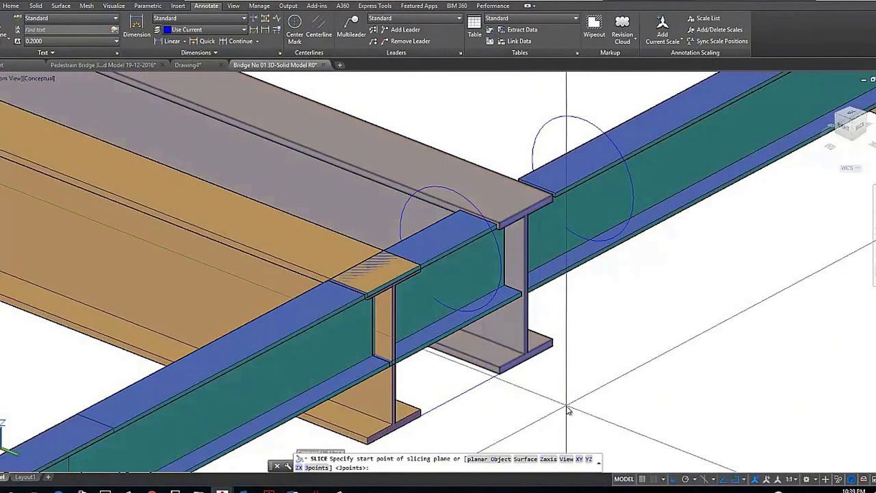
pyautogui.write('o')
pyautogui.press('Return')
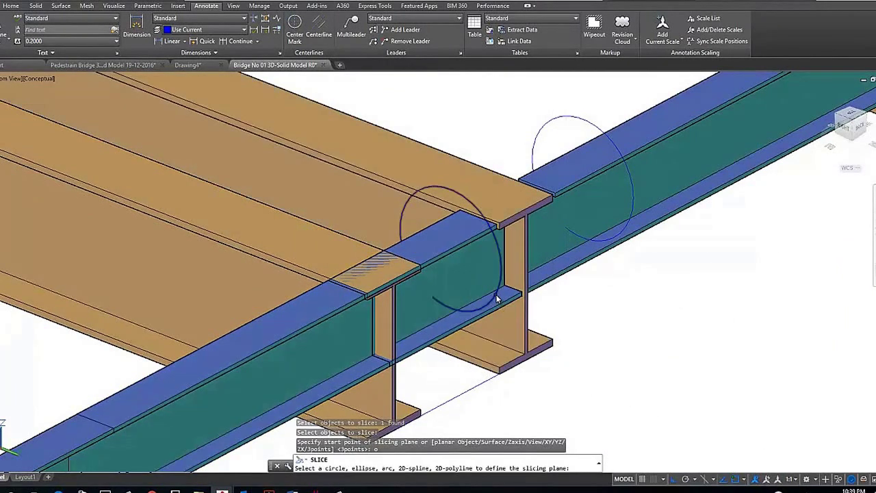
pyautogui.click(510, 294)
pyautogui.press('Return')
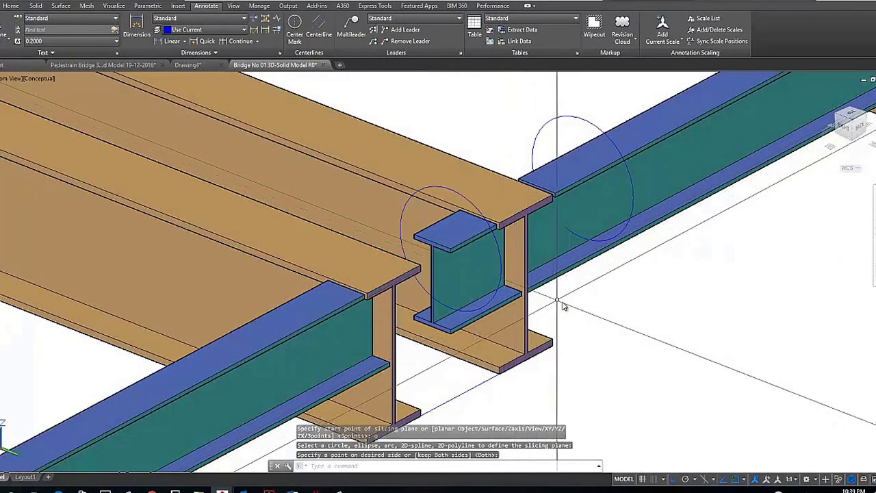
pyautogui.press('Return')
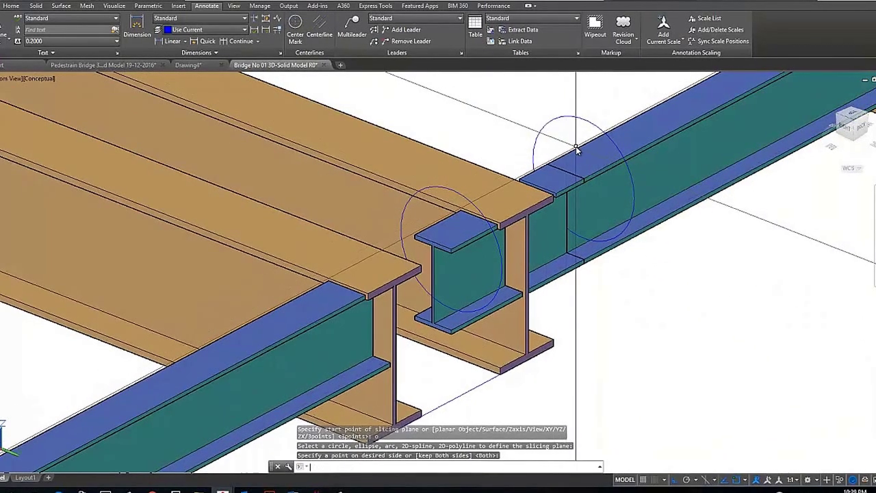
pyautogui.press('Return')
# Copy the cut flange piece onto the short beam segment.
pyautogui.write('co')
pyautogui.press('Return')
pyautogui.click(552, 175)
pyautogui.press('Return')
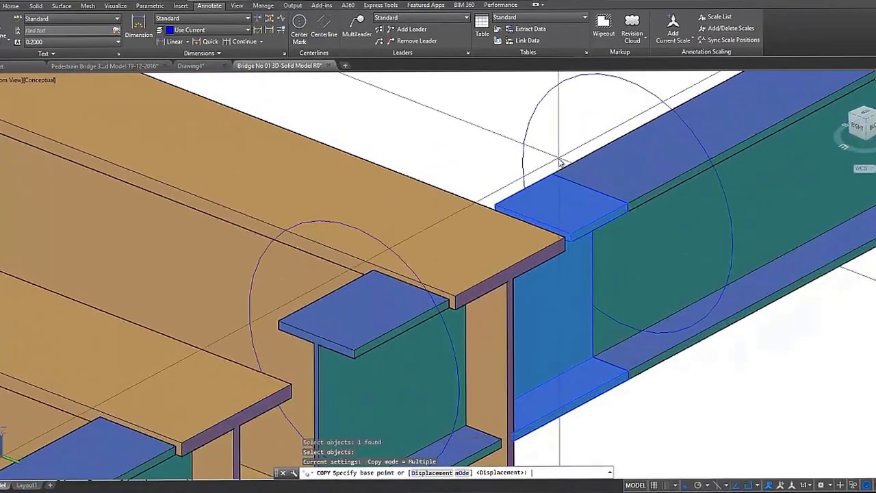
pyautogui.click(555, 175)
pyautogui.scroll(3, 398, 258)
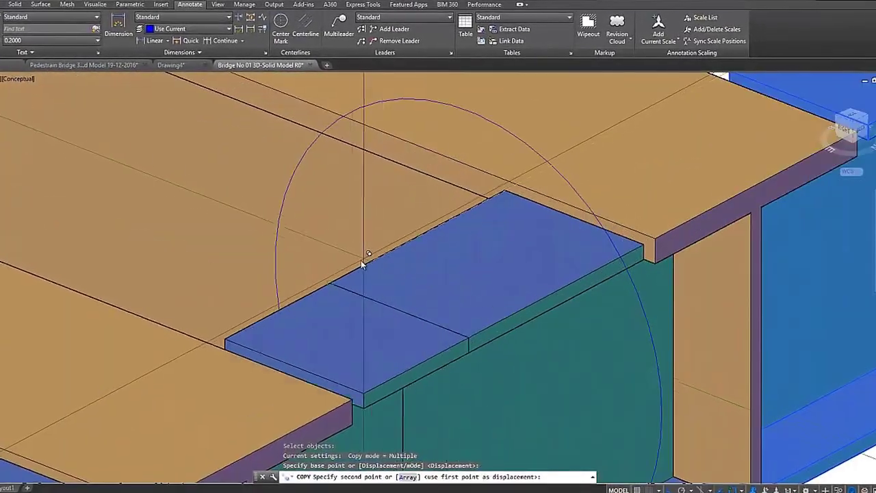
pyautogui.scroll(-3, 348, 271)
pyautogui.click(462, 252)
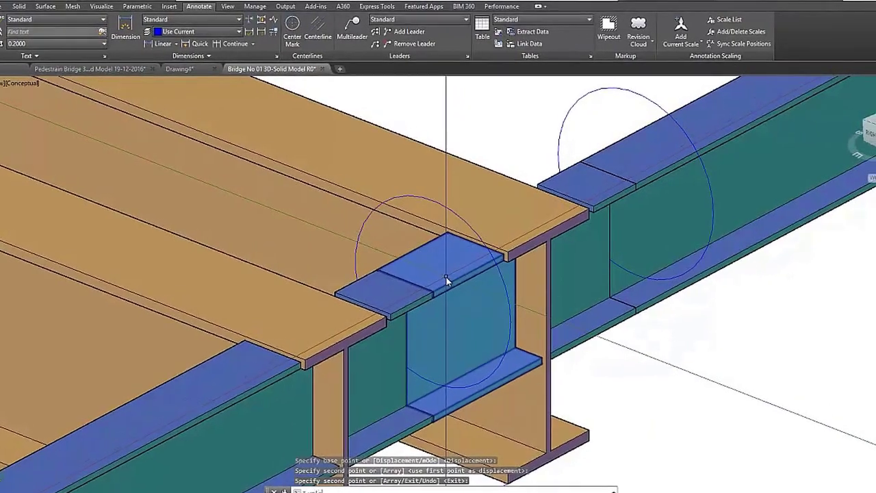
pyautogui.press('Return')
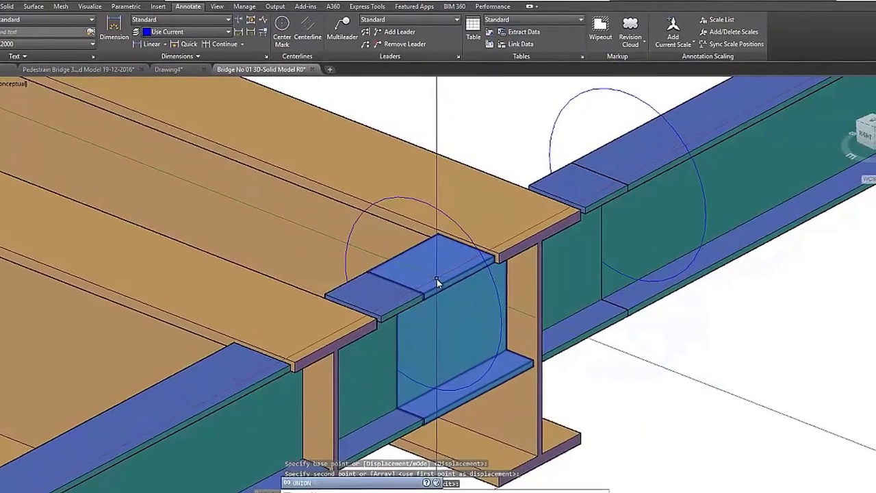
# Union the copied plate with the adjacent solid.
pyautogui.write('union')
pyautogui.press('Return')
pyautogui.click(365, 348)
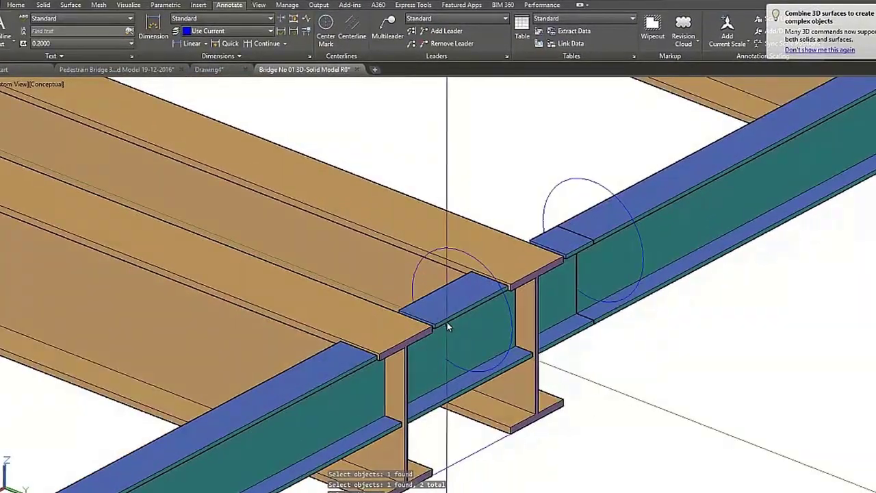
pyautogui.click(446, 322)
pyautogui.press('Return')
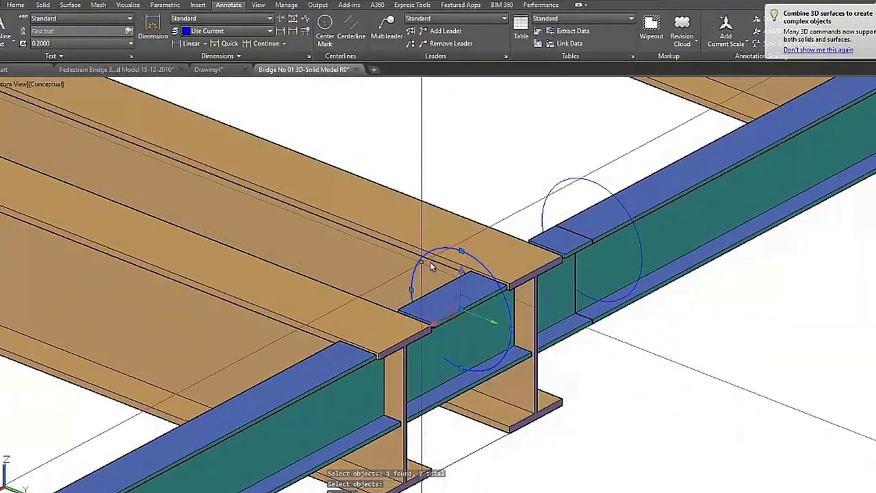
# Erase the leftover duplicate piece and select the small blue plate for another union.
pyautogui.click(430, 262)
pyautogui.write('e')
pyautogui.press('Return')
pyautogui.click(506, 176)
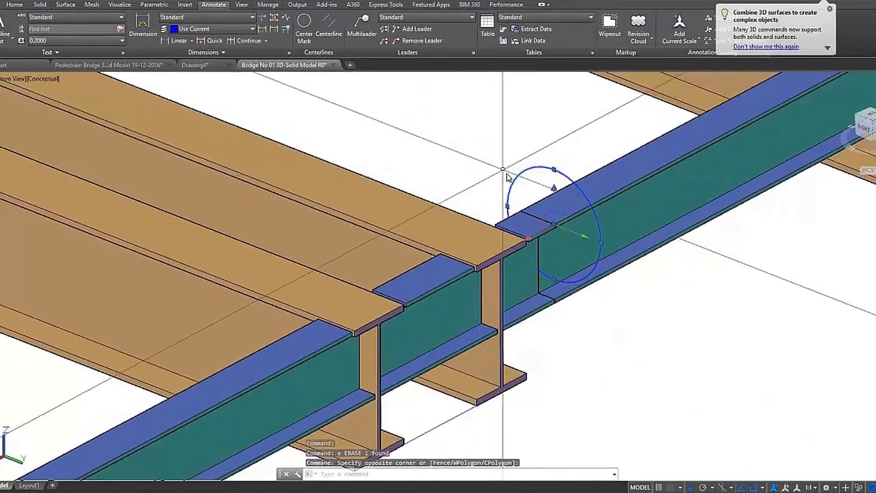
pyautogui.click(512, 211)
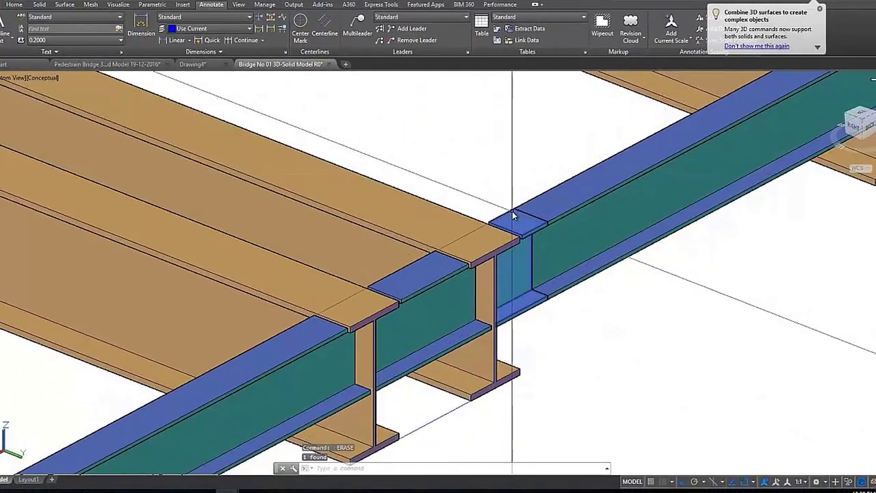
pyautogui.write('unio')
pyautogui.press('Return')
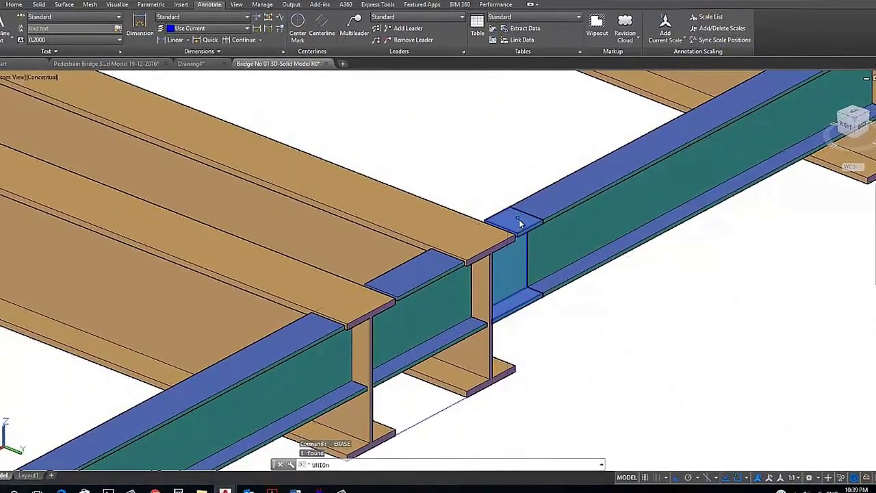
pyautogui.click(525, 225)
# Merge the small blue plate into the cross beam.
pyautogui.press('Return')
pyautogui.scroll(-3, 541, 253)
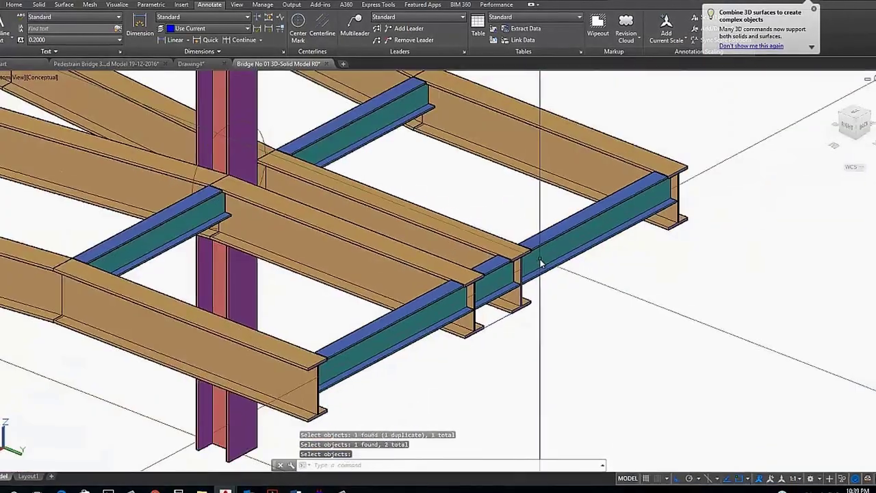
pyautogui.scroll(3, 516, 259)
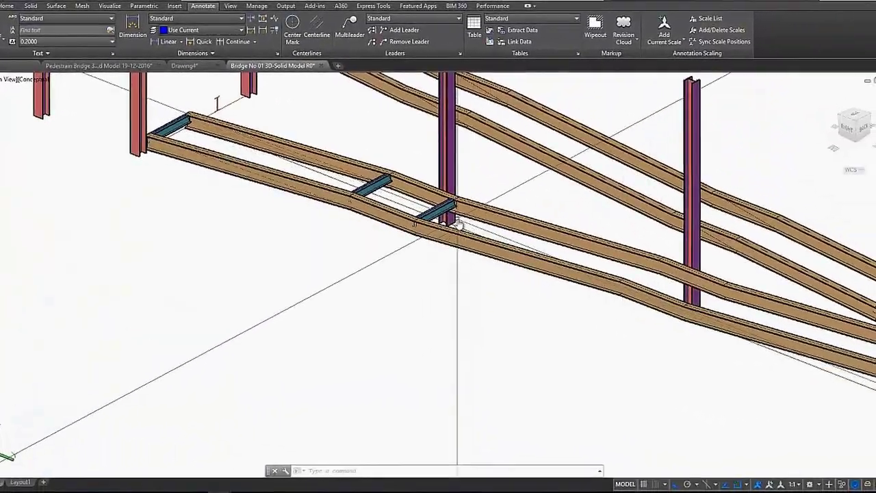
pyautogui.scroll(3, 451, 219)
# Copy the blue cross beam from its corner to the girder joint.
pyautogui.write('co')
pyautogui.press('Return')
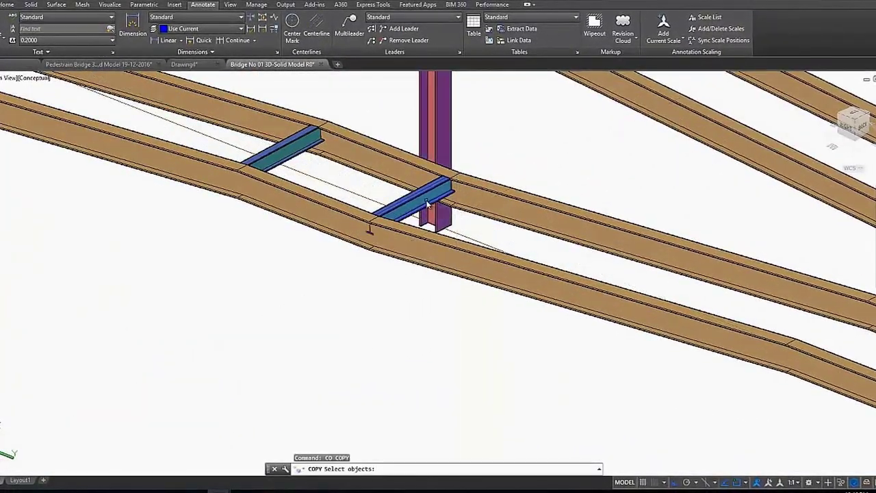
pyautogui.click(427, 203)
pyautogui.scroll(5, 445, 188)
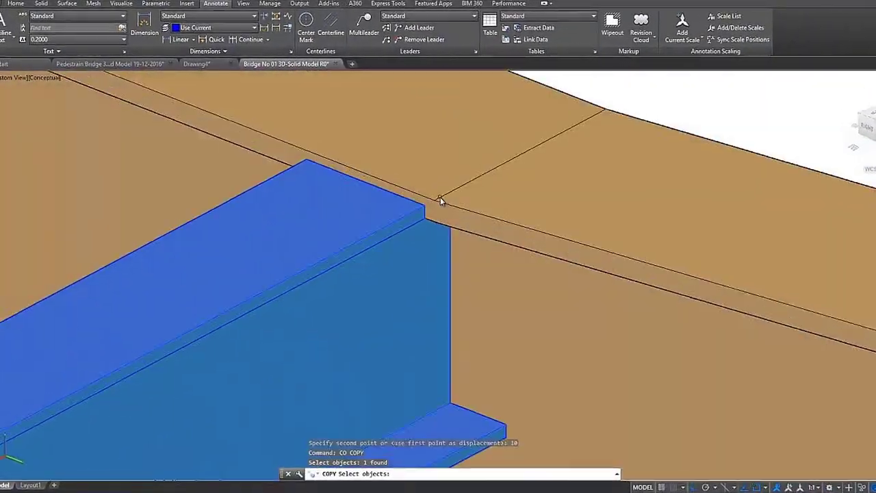
pyautogui.press('Return')
pyautogui.click(450, 198)
pyautogui.scroll(-5, 351, 190)
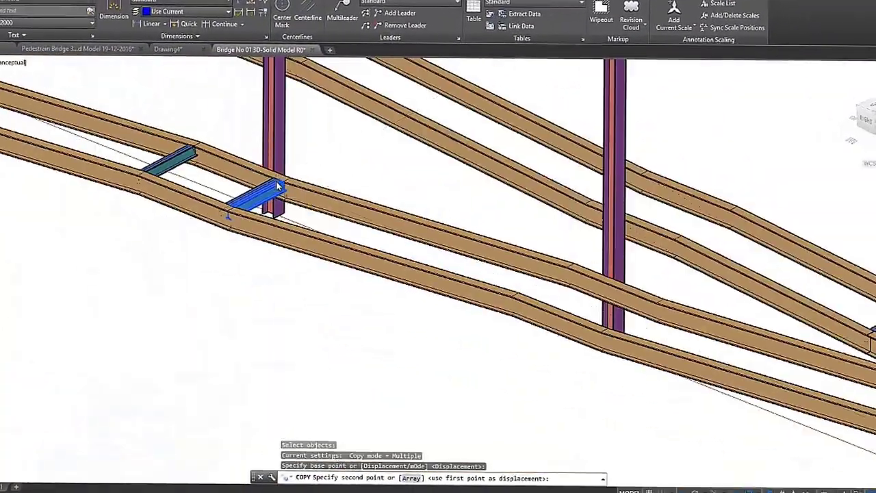
pyautogui.scroll(5, 560, 259)
pyautogui.scroll(3, 559, 262)
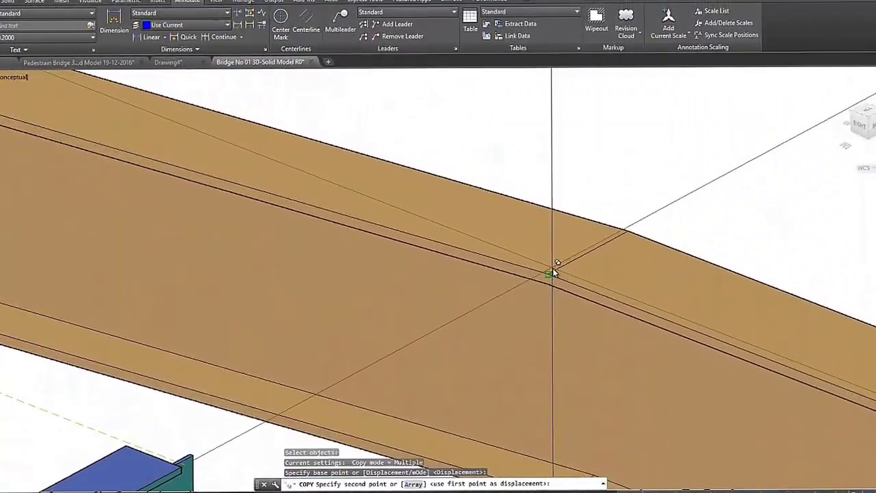
pyautogui.click(552, 271)
pyautogui.scroll(3, 530, 268)
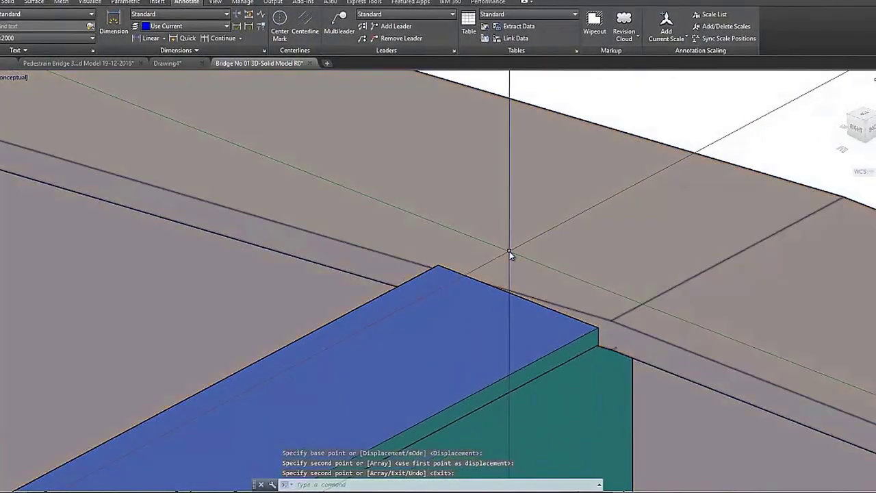
# Align the cross beam between the ramp girders using two source/destination point pairs.
pyautogui.write('align')
pyautogui.press('Return')
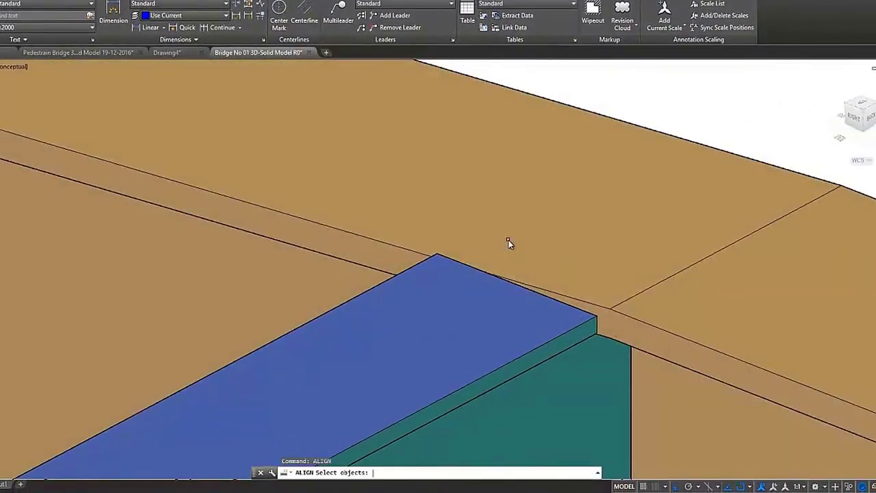
pyautogui.click(494, 285)
pyautogui.press('Return')
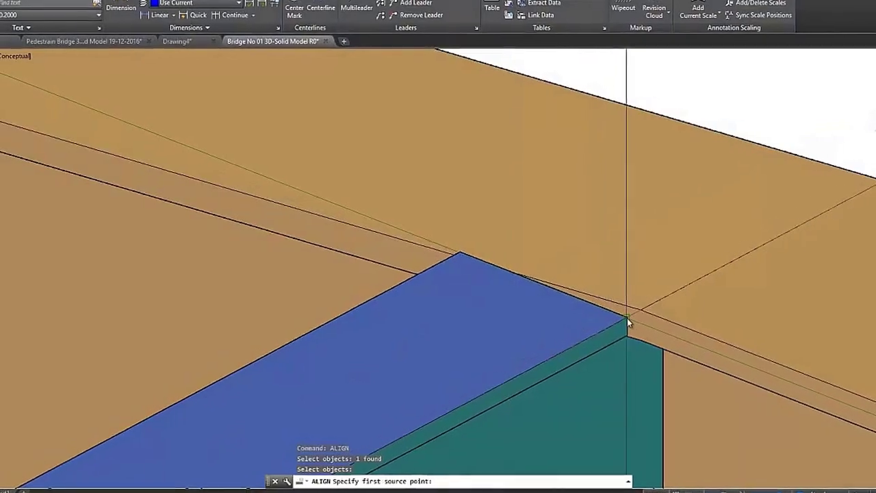
pyautogui.click(628, 319)
pyautogui.click(491, 260)
pyautogui.scroll(-5, 491, 260)
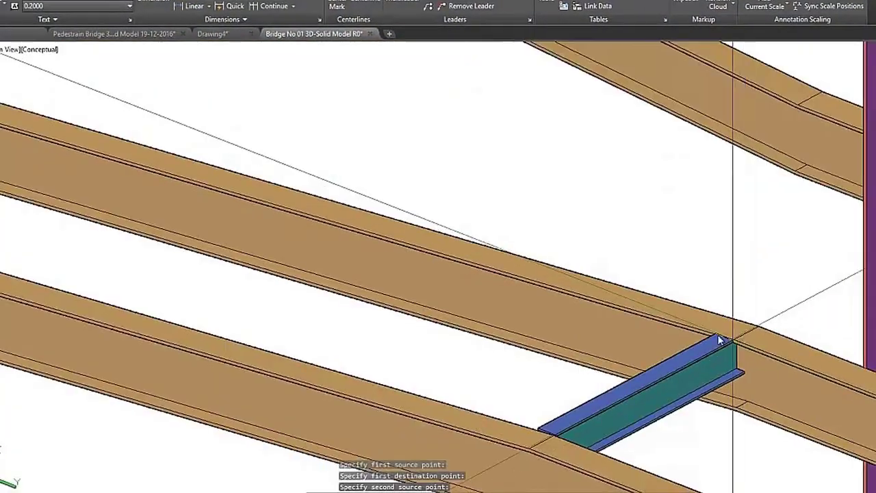
pyautogui.click(596, 302)
pyautogui.scroll(5, 194, 199)
pyautogui.scroll(4, 194, 199)
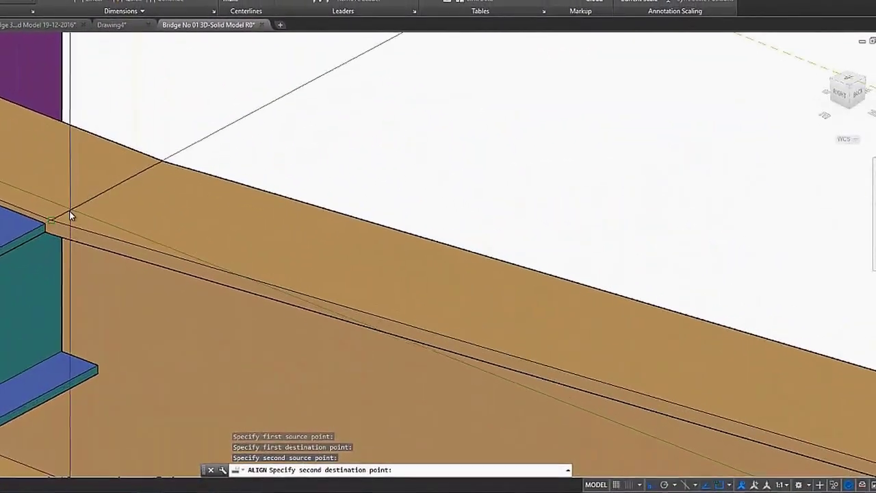
pyautogui.click(73, 217)
pyautogui.press('Return')
pyautogui.press('Return')
pyautogui.scroll(-5, 72, 223)
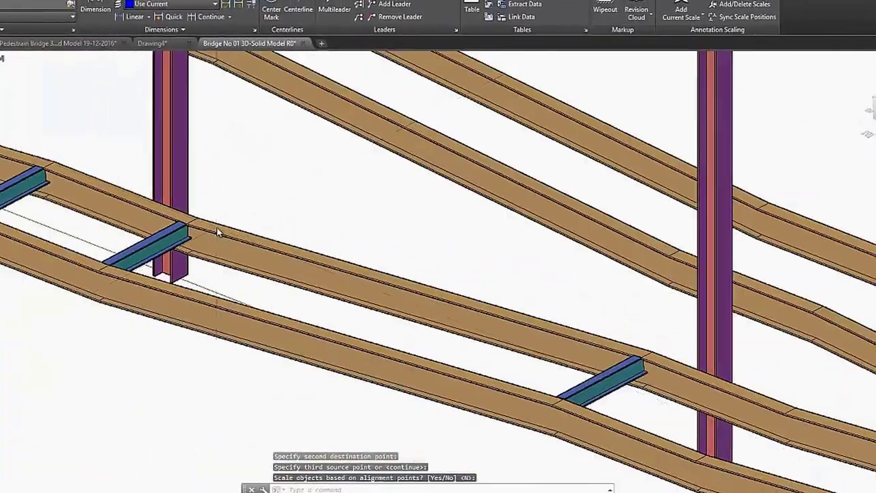
pyautogui.scroll(6, 641, 380)
pyautogui.scroll(-5, 640, 376)
pyautogui.scroll(5, 630, 360)
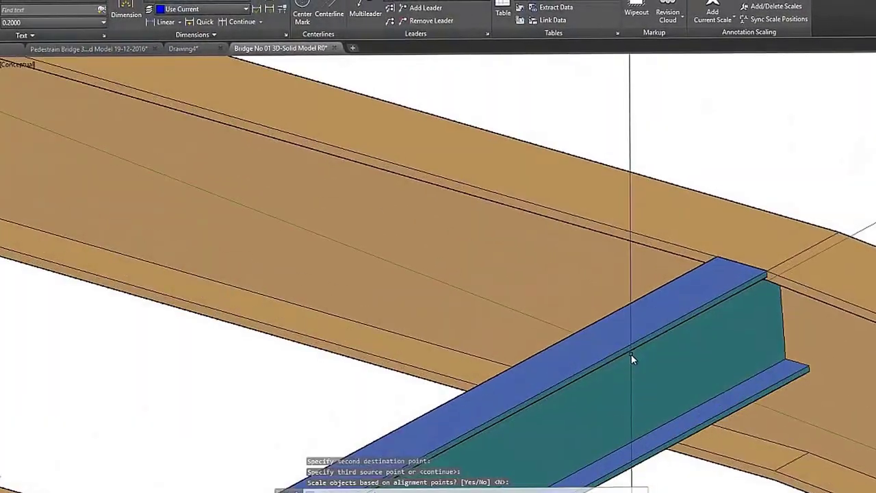
# Move the aligned cross beam 10 units along the girders.
pyautogui.write('m')
pyautogui.press('Return')
pyautogui.click(618, 356)
pyautogui.press('Return')
pyautogui.click(765, 167)
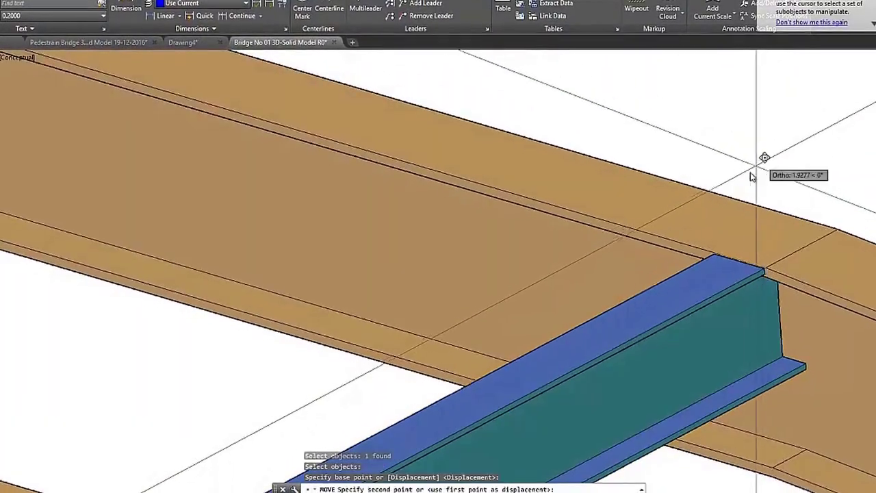
pyautogui.press('Return')
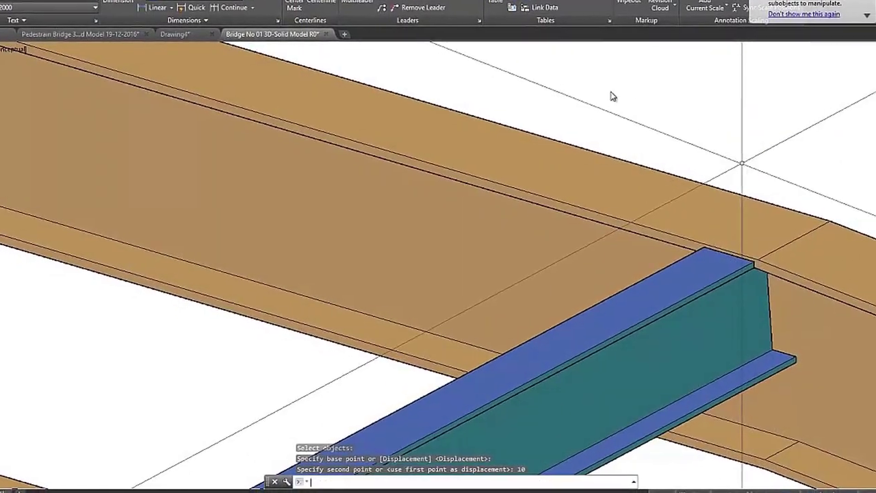
pyautogui.press('Return')
pyautogui.scroll(-5, 612, 94)
pyautogui.scroll(4, 290, 228)
pyautogui.scroll(-3, 291, 228)
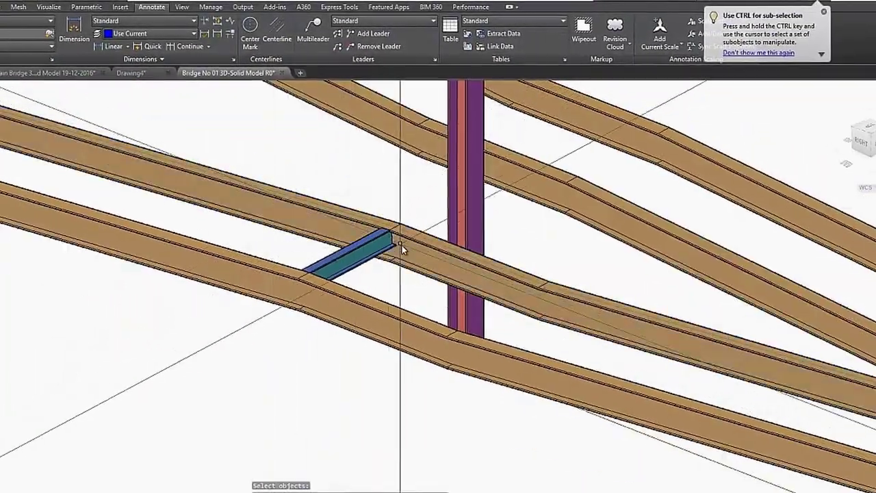
# Shift the second cross beam 10 units.
pyautogui.click(401, 245)
pyautogui.press('Return')
pyautogui.click(408, 251)
pyautogui.write('10')
pyautogui.scroll(3, 139, 145)
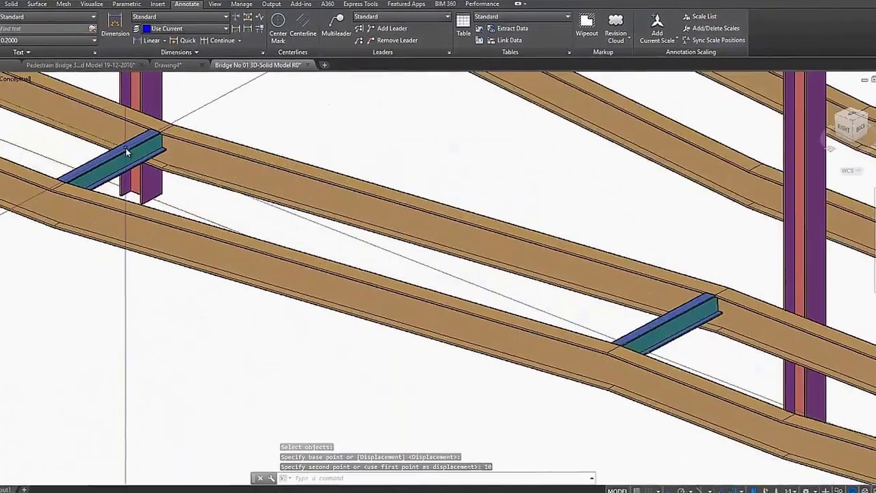
# Start copying a cross beam, with its base point at the beam end.
pyautogui.write('co')
pyautogui.press('Return')
pyautogui.scroll(3, 196, 128)
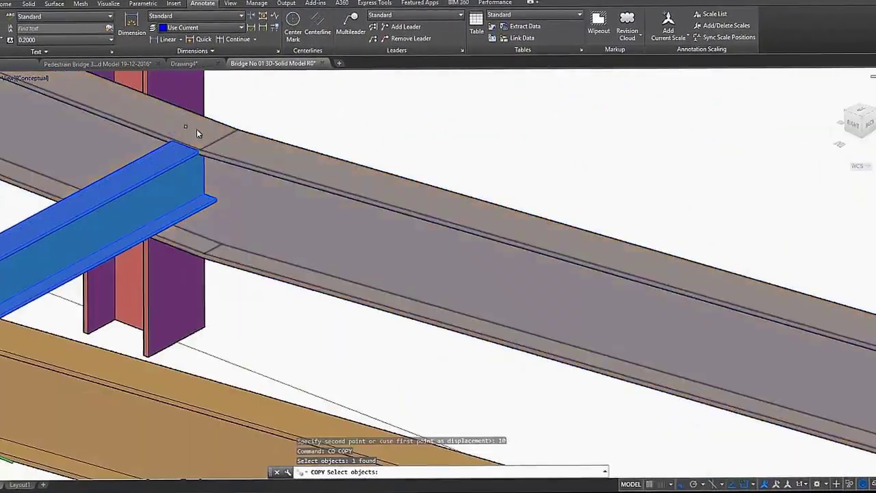
pyautogui.scroll(1, 215, 151)
pyautogui.click(211, 175)
pyautogui.press('Return')
pyautogui.scroll(2, 209, 173)
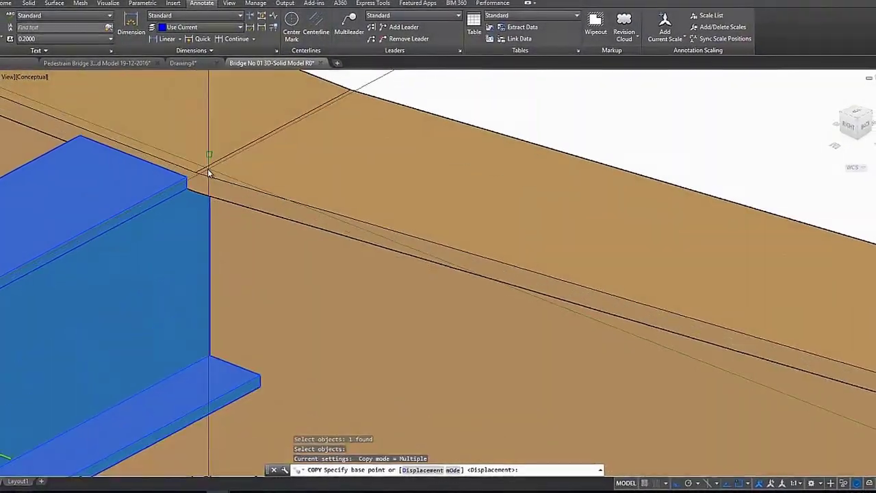
pyautogui.click(202, 173)
# Place cross-beam copies at further joints along the lower ramp girder pair.
pyautogui.scroll(-3, 201, 173)
pyautogui.scroll(-3, 121, 134)
pyautogui.scroll(3, 428, 246)
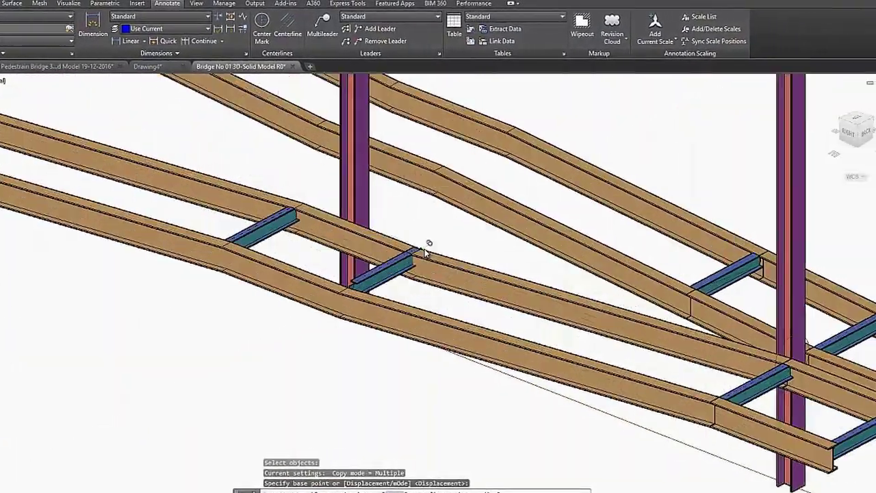
pyautogui.scroll(3, 440, 264)
pyautogui.scroll(-2, 411, 260)
pyautogui.scroll(-1, 411, 254)
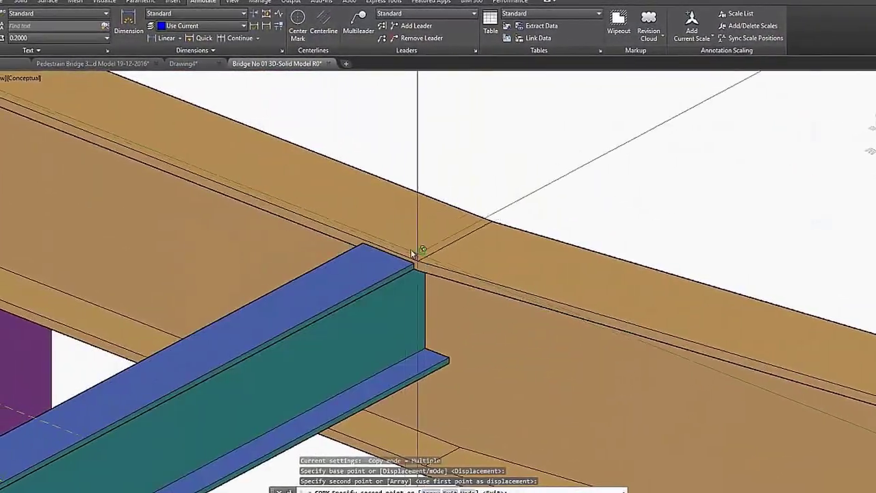
pyautogui.scroll(-3, 416, 250)
pyautogui.click(291, 228)
pyautogui.scroll(-2, 288, 223)
pyautogui.scroll(-3, 288, 224)
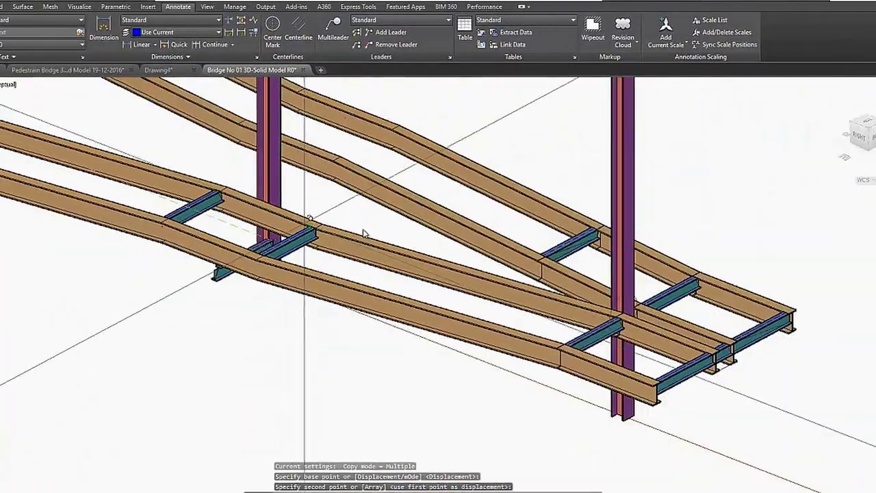
pyautogui.scroll(-2, 414, 255)
pyautogui.scroll(1, 251, 225)
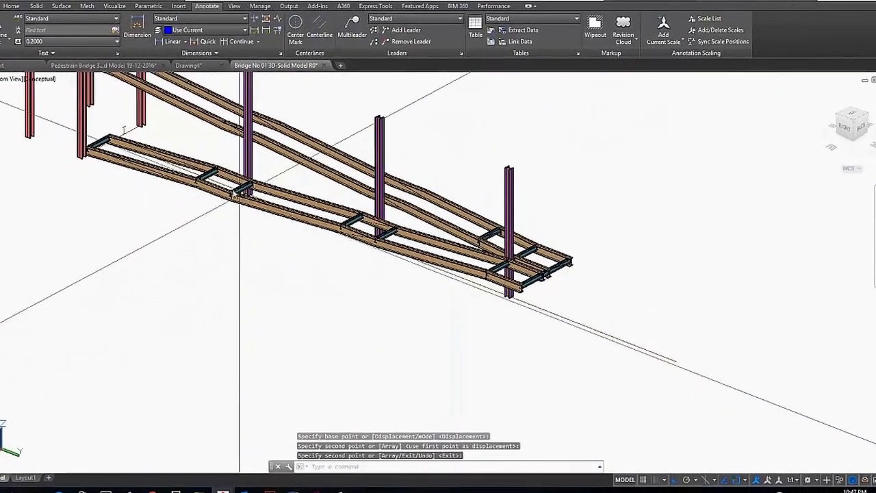
pyautogui.scroll(3, 232, 186)
pyautogui.press('Return')
pyautogui.scroll(-2, 231, 185)
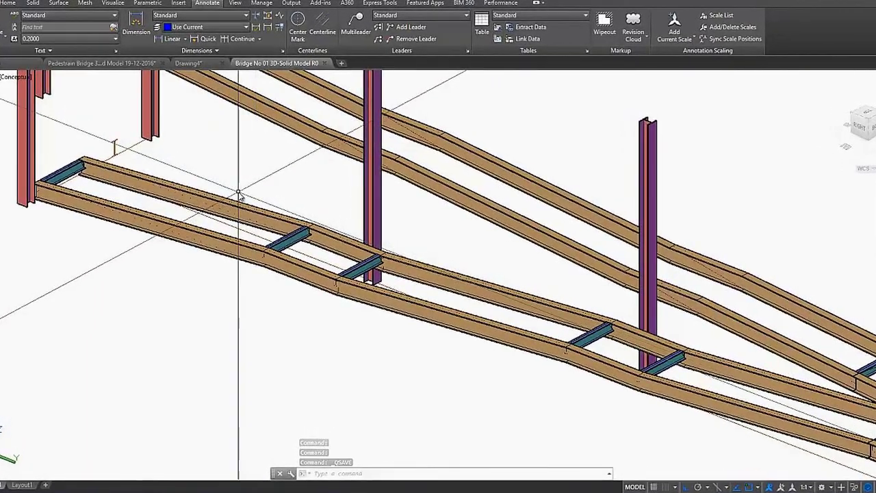
pyautogui.scroll(3, 75, 156)
pyautogui.scroll(2, 91, 152)
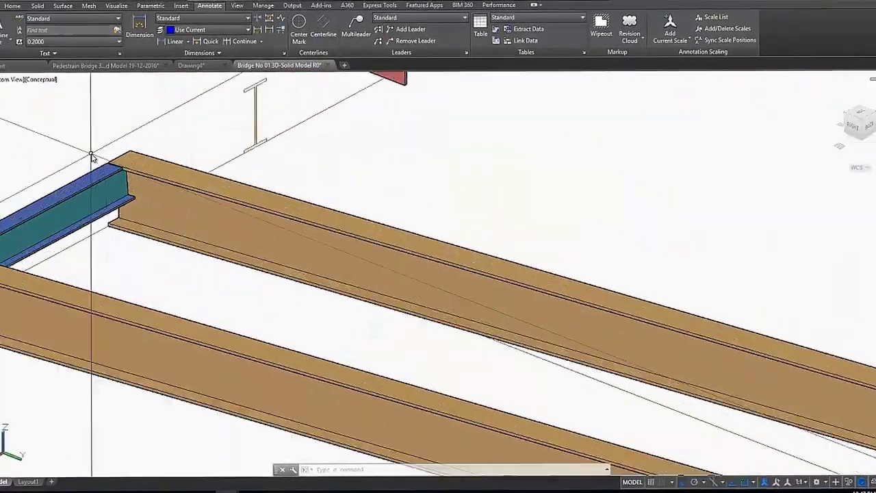
pyautogui.scroll(2, 90, 156)
# Draw a polyline along the near ramp girder from its end to the next cross-beam joint.
pyautogui.write('pl')
pyautogui.press('Return')
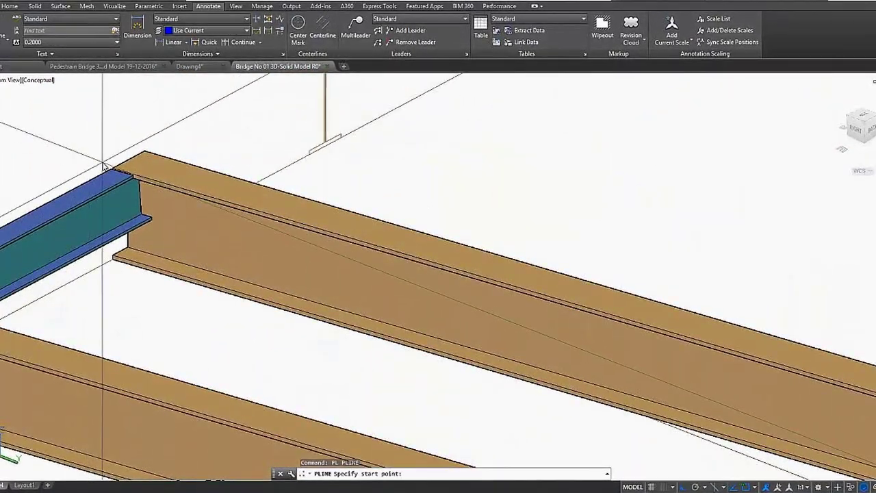
pyautogui.click(116, 168)
pyautogui.scroll(-4, 147, 176)
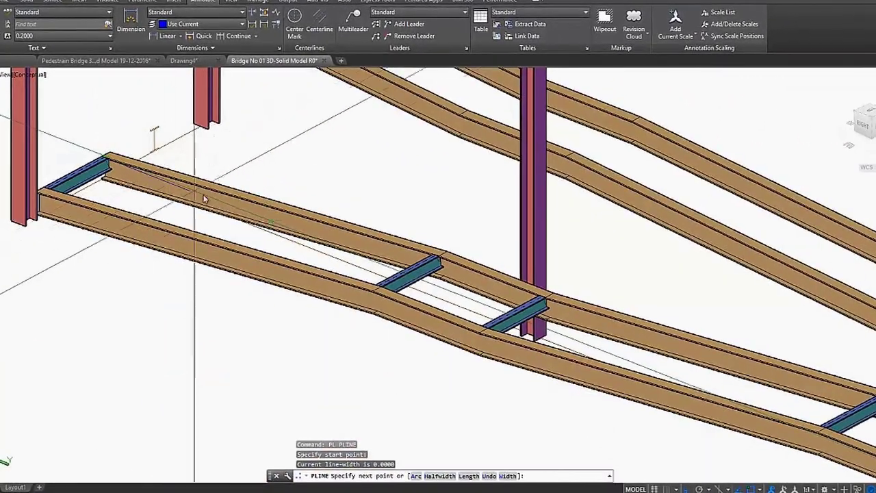
pyautogui.scroll(3, 239, 197)
pyautogui.press('Return')
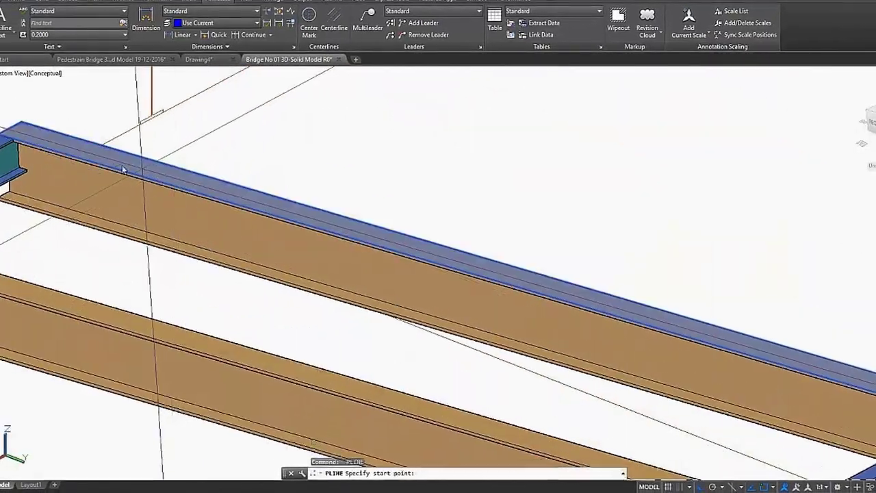
pyautogui.click(173, 170)
pyautogui.scroll(-3, 163, 197)
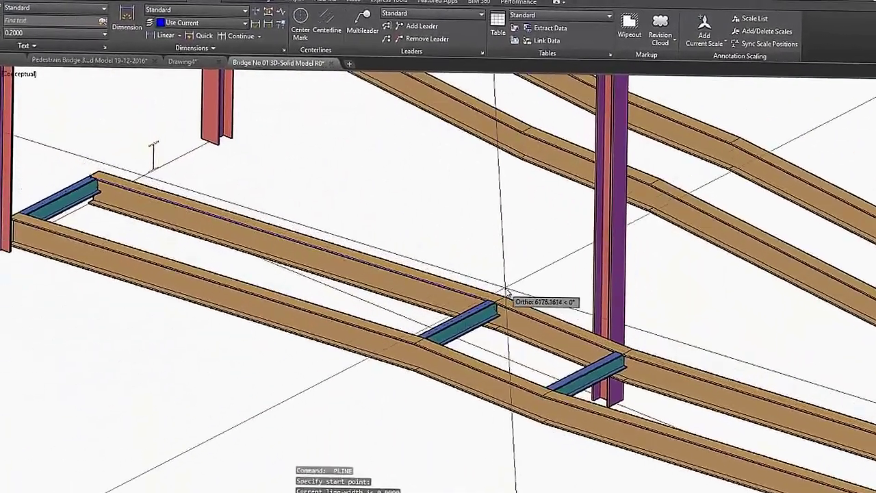
pyautogui.scroll(3, 504, 297)
pyautogui.scroll(2, 505, 312)
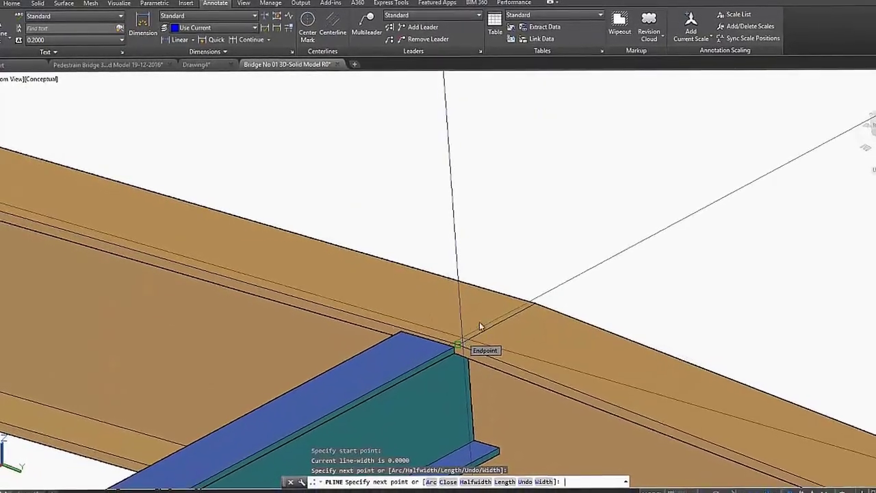
pyautogui.press('Return')
pyautogui.scroll(-3, 573, 272)
pyautogui.scroll(-1, 567, 273)
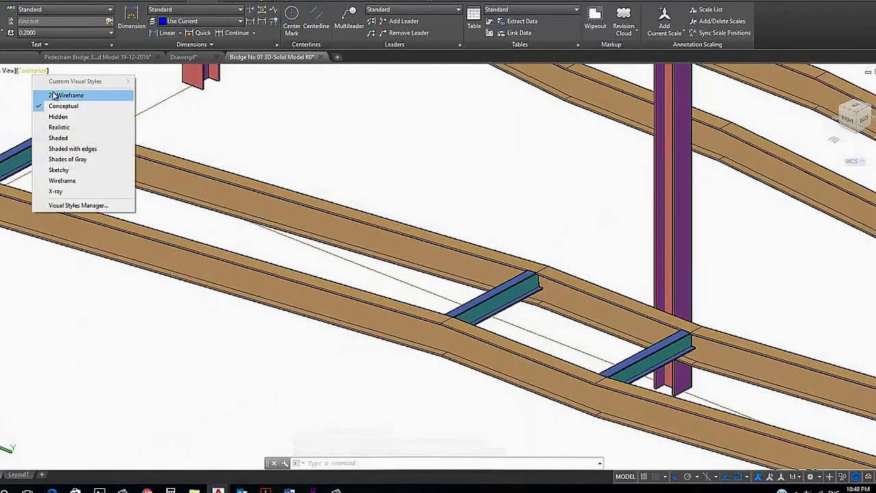
# Switch to 2D Wireframe, check the guide polyline's length, and divide it into 5 parts.
pyautogui.click(54, 96)
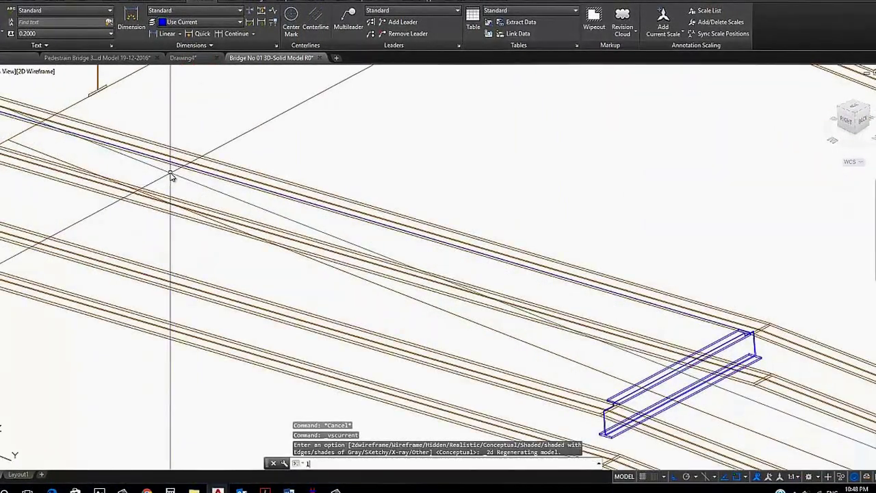
pyautogui.write('len')
pyautogui.press('Return')
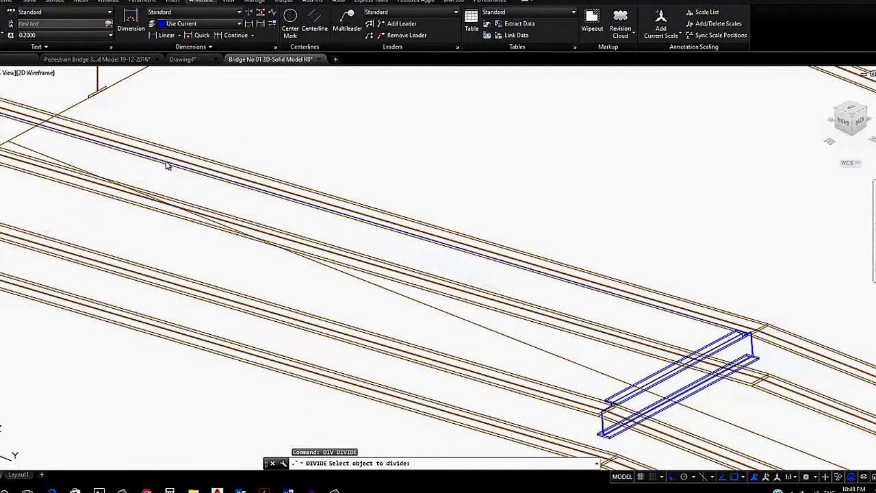
pyautogui.write('5')
pyautogui.press('Return')
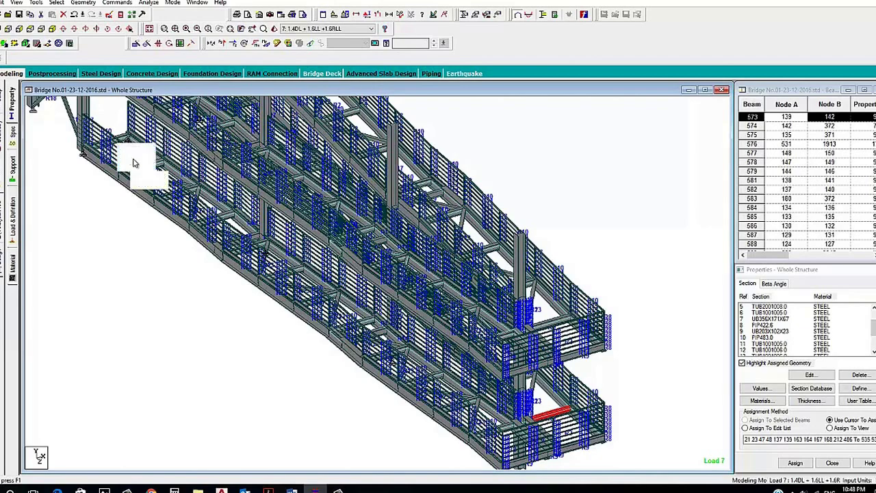
# Measure a node-to-node distance of 2123.9mm on the STAAD.Pro bridge model.
pyautogui.click(402, 14)
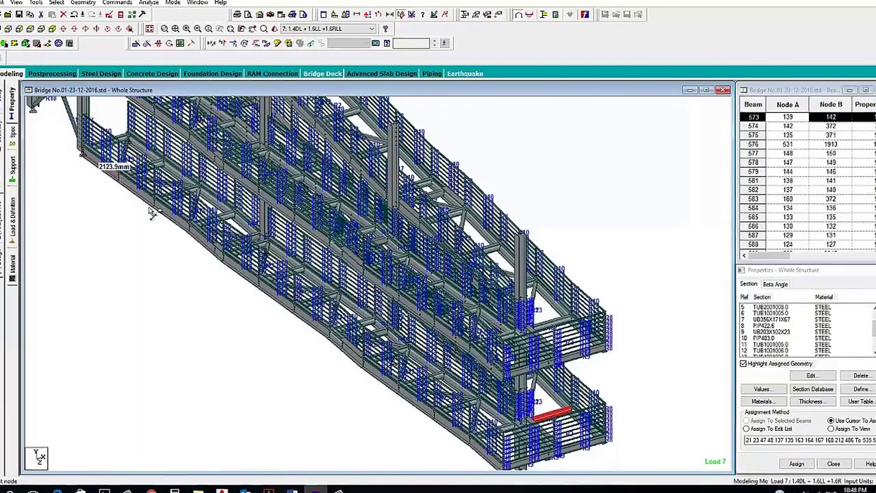
pyautogui.moveTo(222, 492)
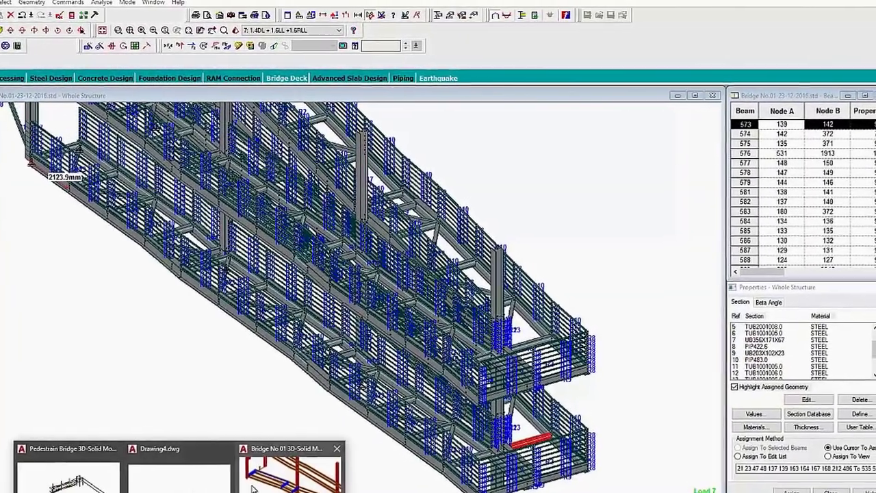
# Return to the AutoCAD bridge drawing, undo the last action and clear the selection.
pyautogui.click(313, 465)
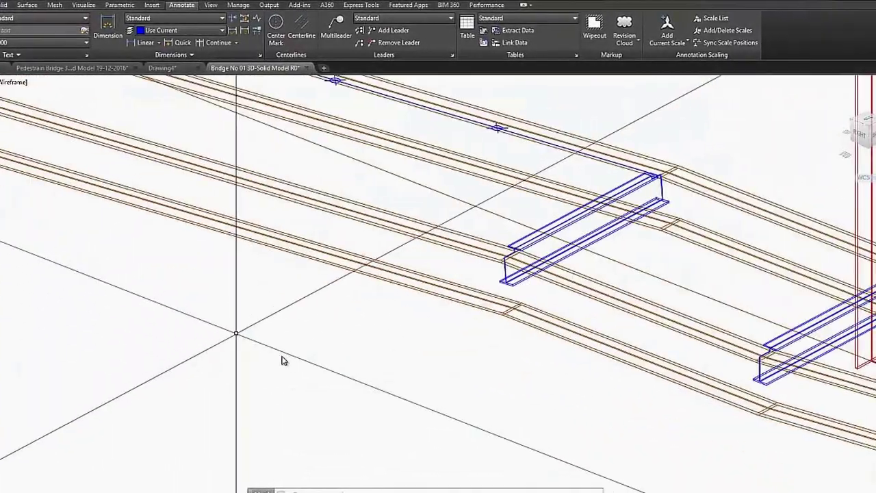
pyautogui.scroll(-3, 288, 342)
pyautogui.scroll(5, 205, 197)
pyautogui.hotkey('ctrl', 'z')
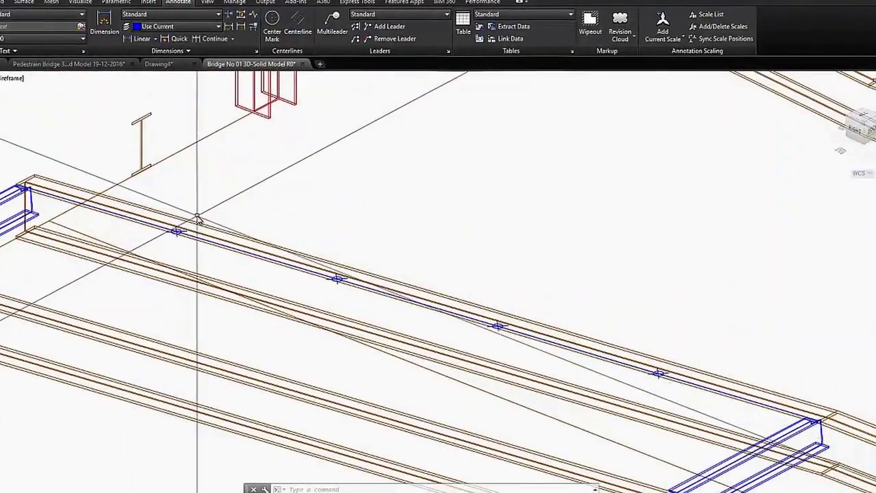
pyautogui.press('Escape')
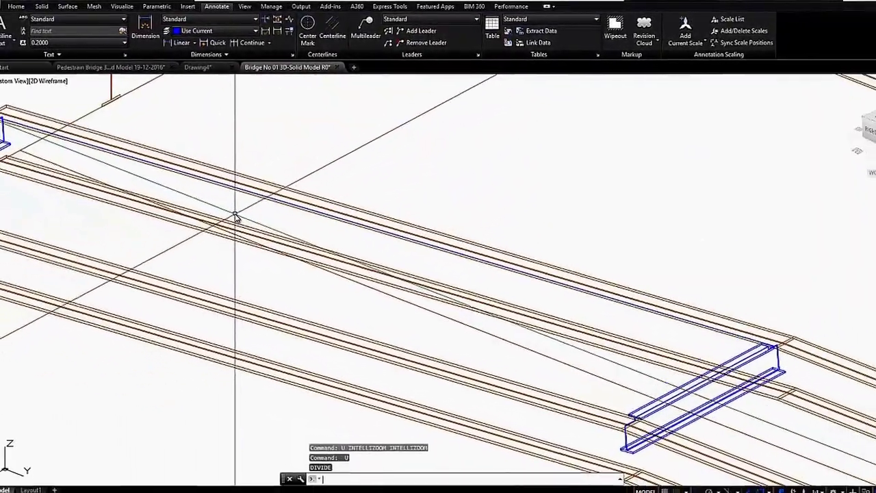
# Divide the blue guide line into 3 equal segments.
pyautogui.write('div')
pyautogui.press('Return')
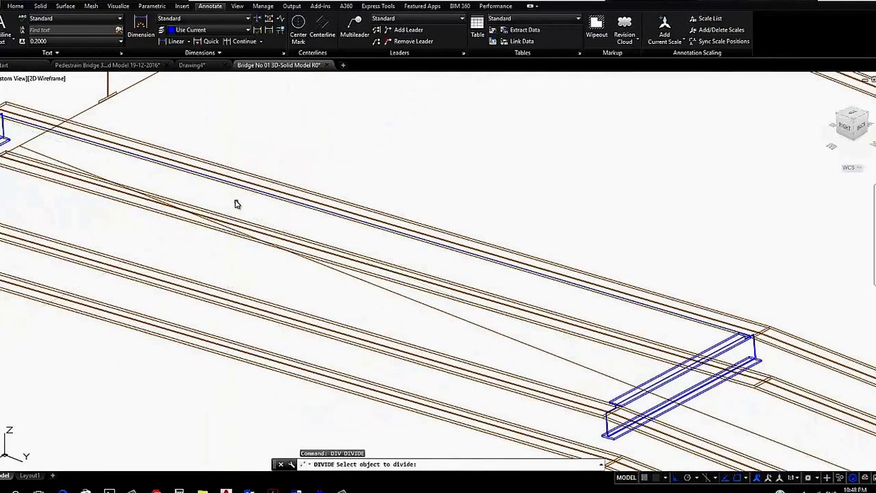
pyautogui.write('3')
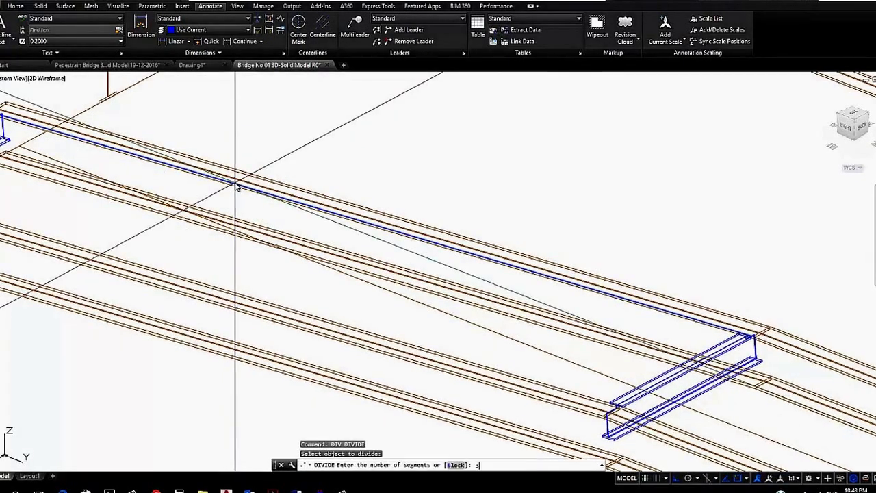
pyautogui.press('Return')
pyautogui.scroll(-2, 372, 289)
pyautogui.scroll(-2, 205, 174)
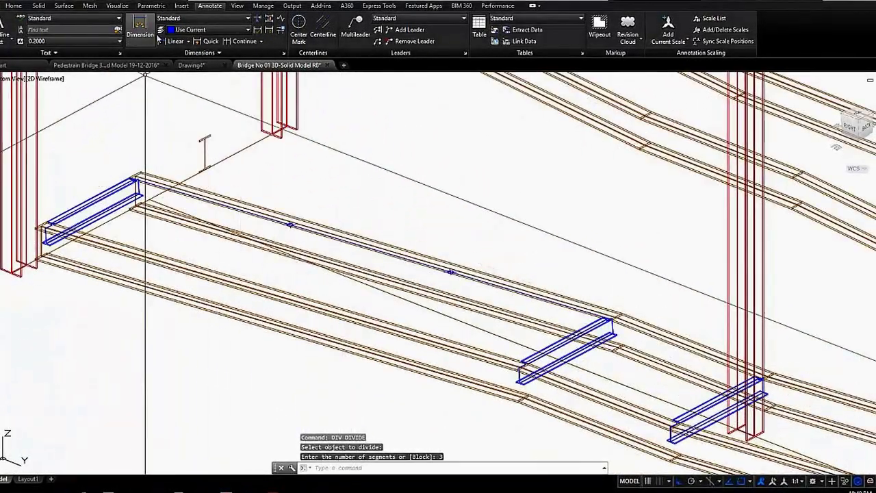
# Start a linear dimension, then cancel it.
pyautogui.click(175, 41)
pyautogui.scroll(3, 144, 169)
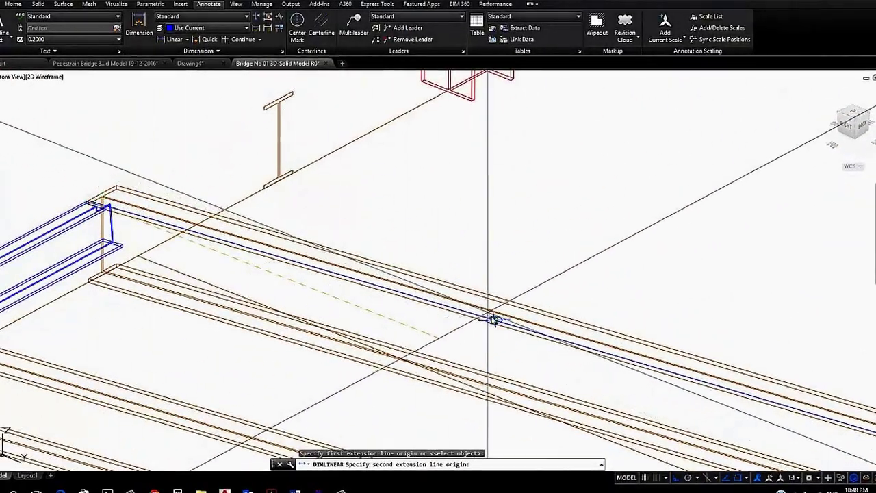
pyautogui.scroll(-2, 489, 319)
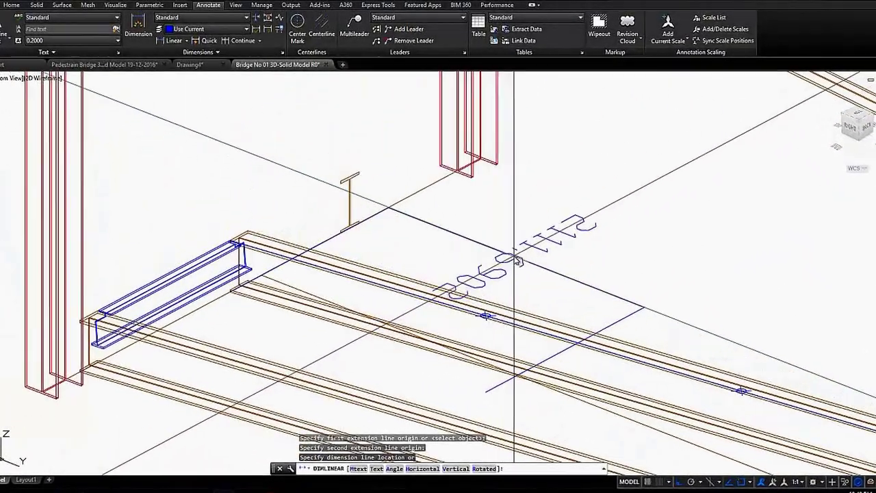
pyautogui.press('Escape')
pyautogui.scroll(-3, 470, 269)
pyautogui.scroll(1, 371, 231)
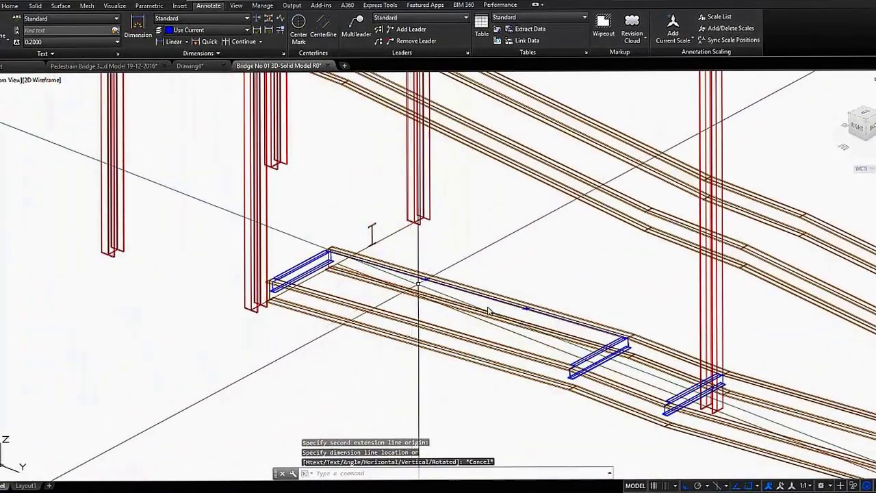
pyautogui.scroll(3, 589, 330)
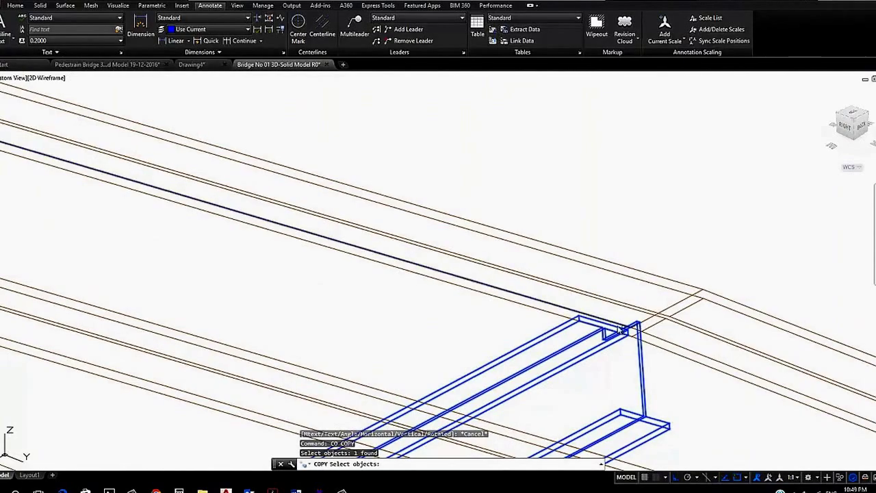
# Copy the I-section cross beam onto the division point along the ramp girders.
pyautogui.scroll(2, 602, 327)
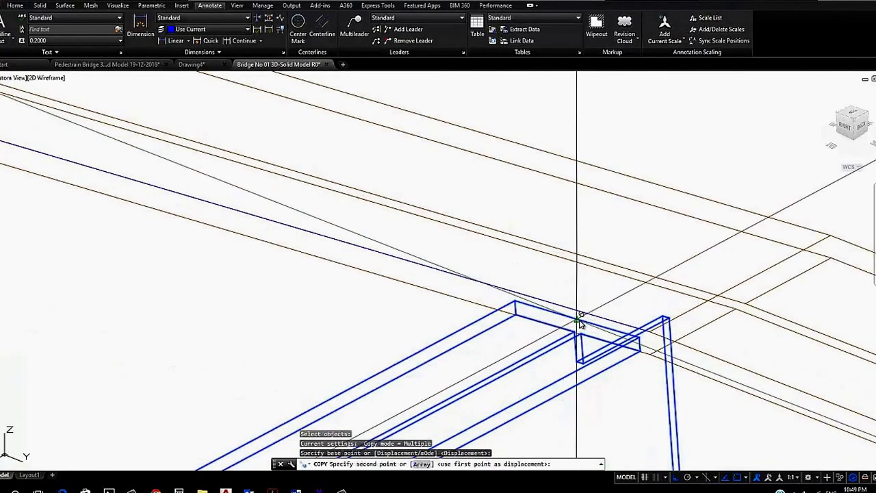
pyautogui.scroll(-3, 578, 321)
pyautogui.scroll(1, 445, 304)
pyautogui.scroll(2, 409, 256)
pyautogui.scroll(1, 407, 271)
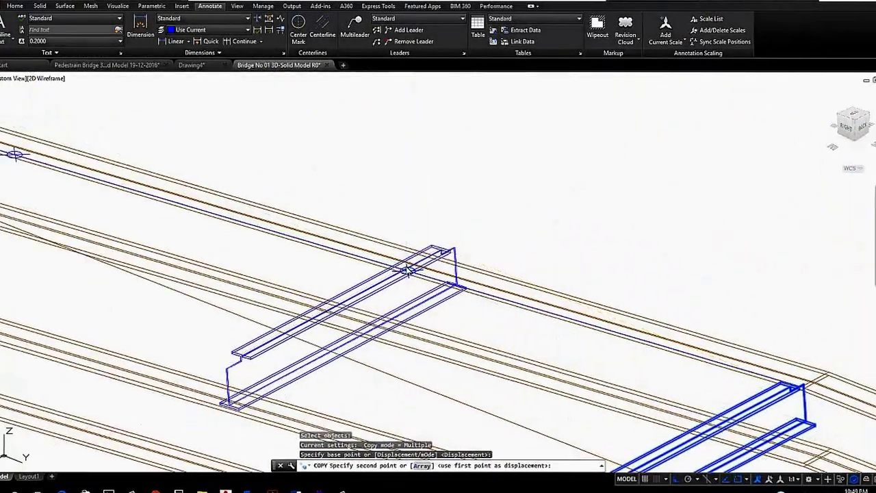
pyautogui.click(407, 270)
pyautogui.scroll(-3, 407, 270)
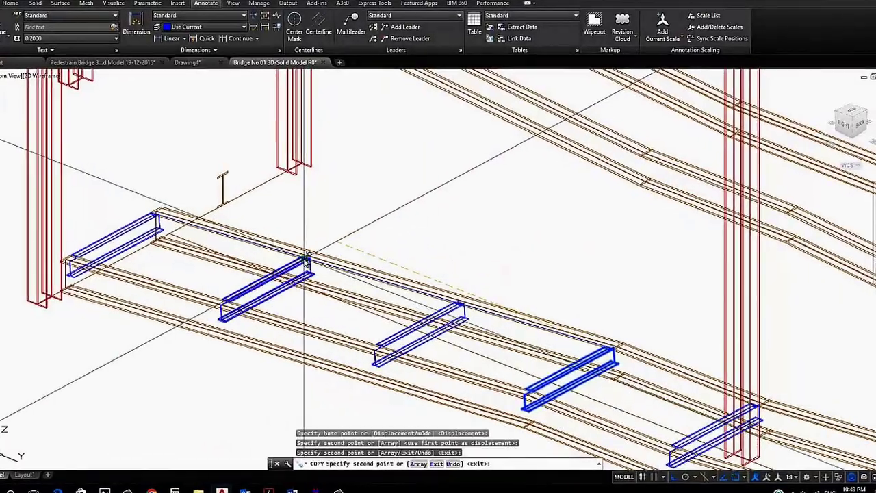
pyautogui.scroll(-2, 306, 259)
pyautogui.scroll(-2, 308, 247)
pyautogui.press('Return')
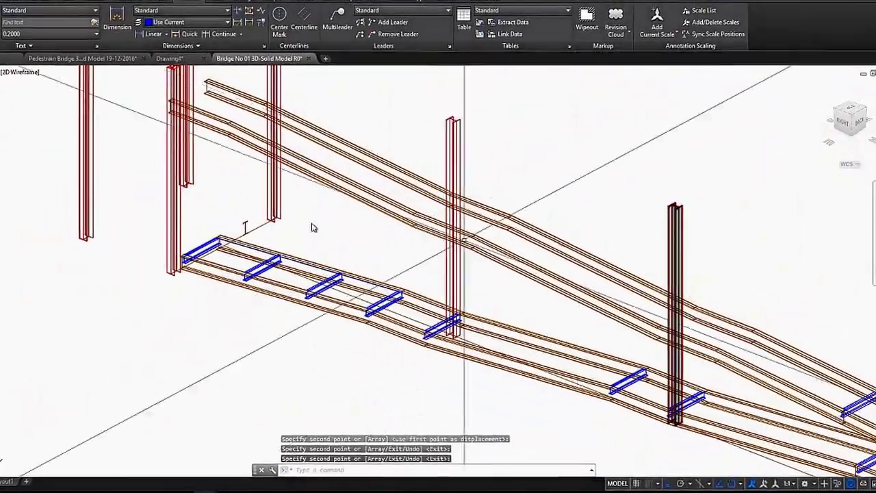
# Switch the viewport to the Conceptual visual style.
pyautogui.click(21, 72)
pyautogui.click(40, 108)
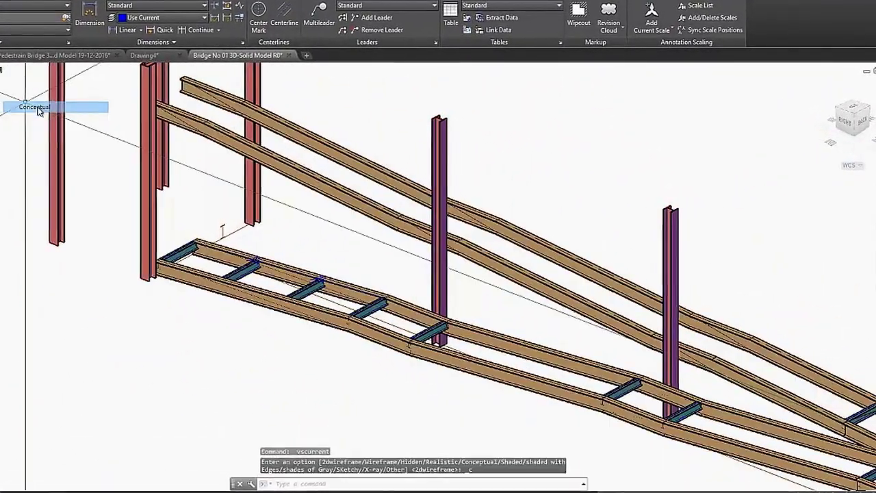
pyautogui.scroll(5, 410, 292)
pyautogui.scroll(3, 393, 301)
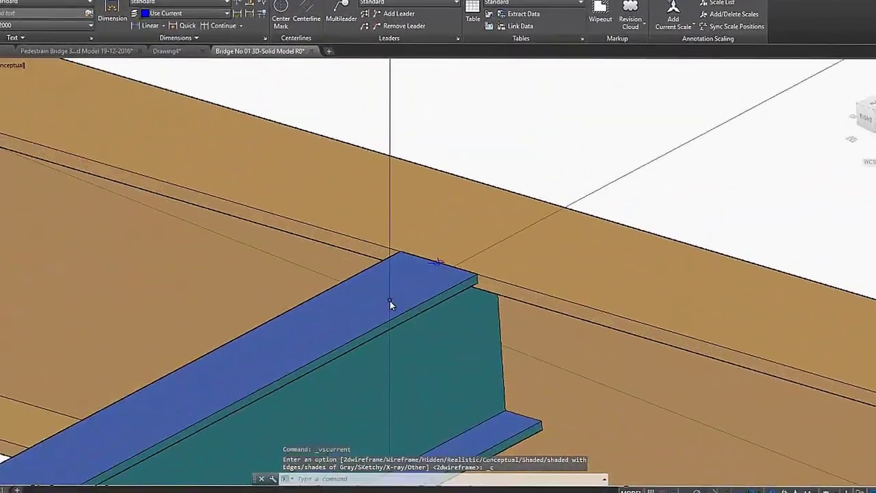
pyautogui.scroll(-2, 389, 305)
pyautogui.scroll(-3, 503, 263)
pyautogui.scroll(-2, 498, 267)
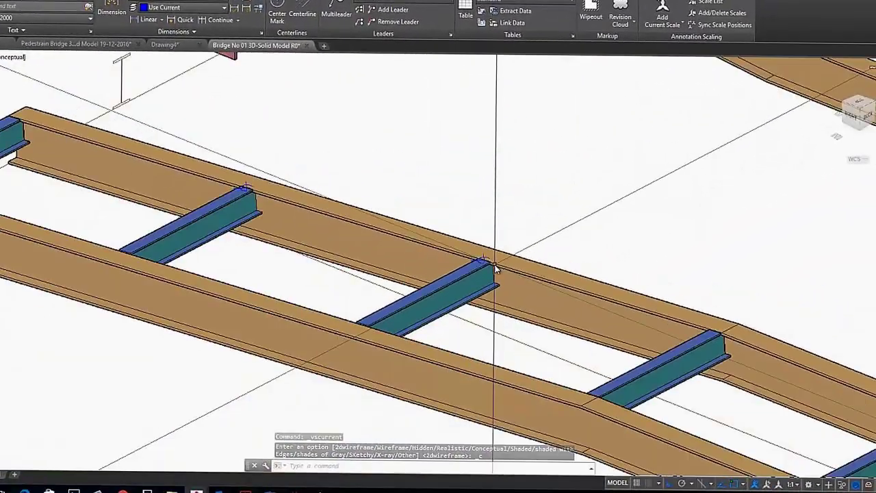
pyautogui.scroll(2, 497, 267)
pyautogui.scroll(2, 498, 264)
# Move the two newest ramp cross beams by 10 units.
pyautogui.write('m')
pyautogui.press('Return')
pyautogui.click(442, 271)
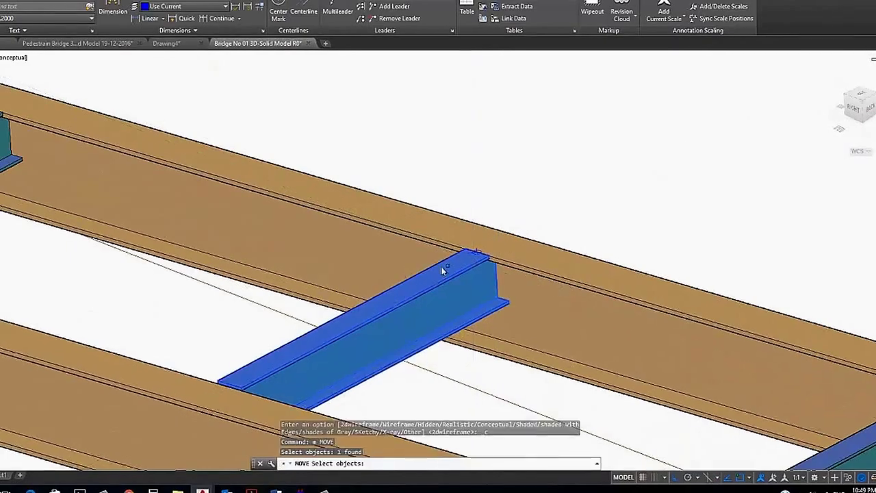
pyautogui.click(92, 157)
pyautogui.press('Return')
pyautogui.click(377, 112)
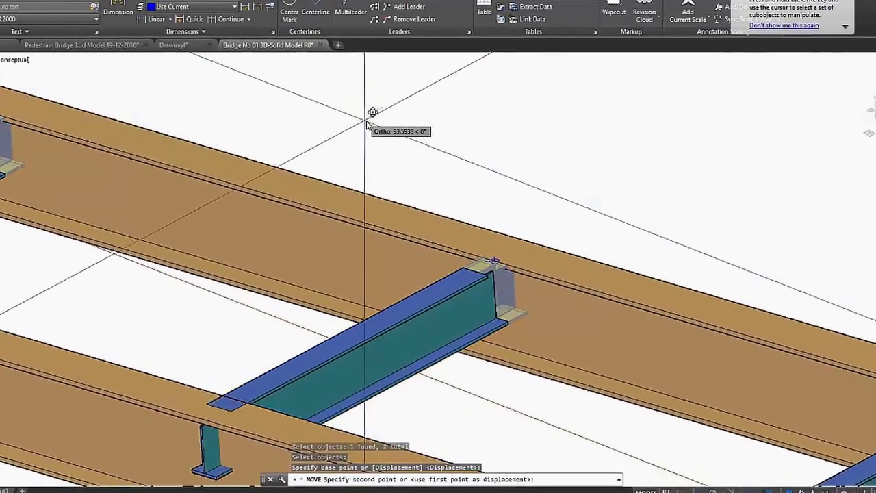
pyautogui.write('10')
pyautogui.press('Return')
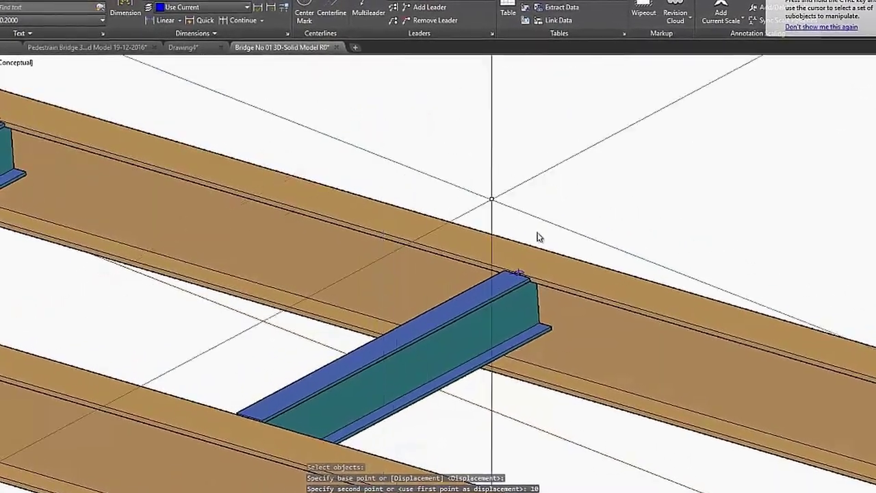
pyautogui.scroll(-5, 537, 237)
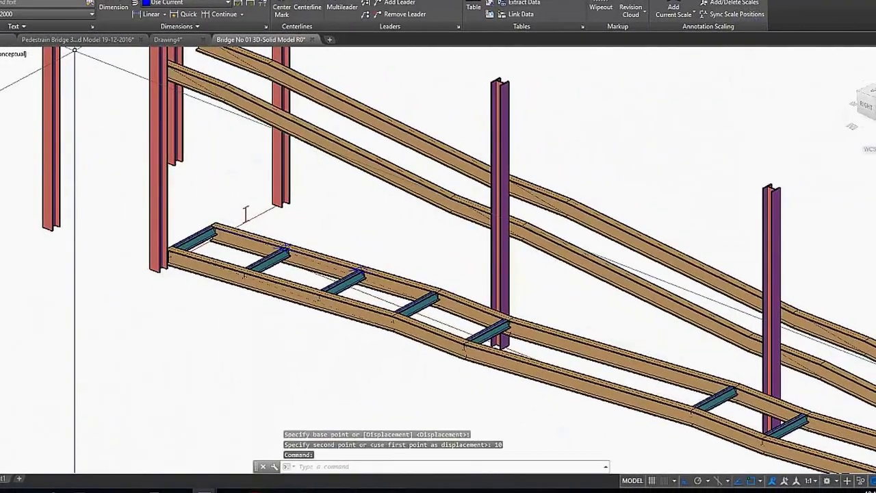
# Save the drawing.
pyautogui.press('Escape')
pyautogui.hotkey('ctrl', 's')
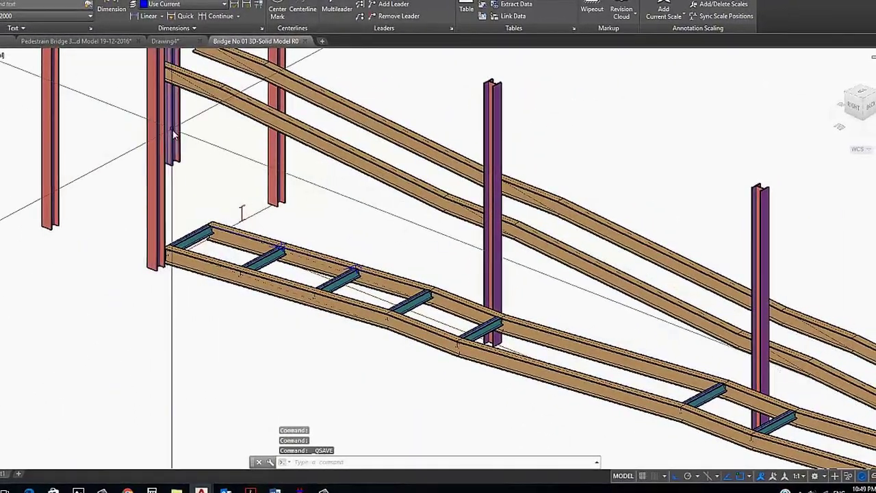
pyautogui.scroll(-2, 181, 168)
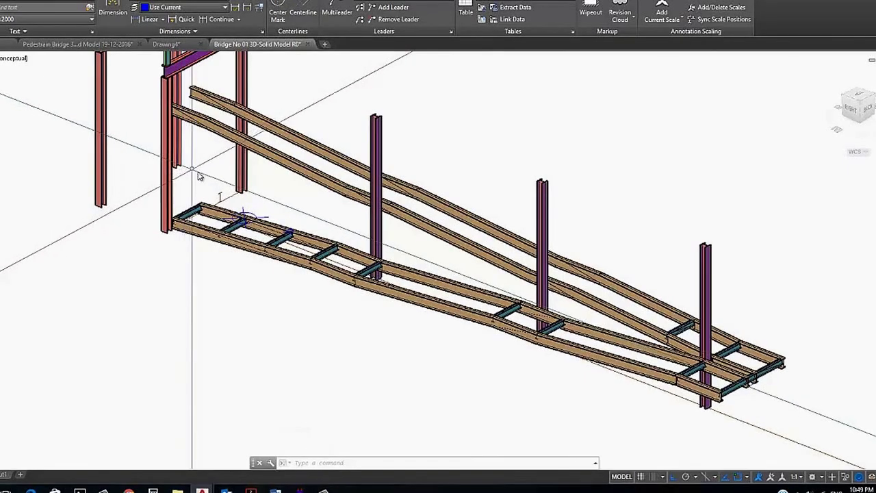
# Zoom around the deck to inspect the cross beams, then save the drawing.
pyautogui.scroll(4, 380, 284)
pyautogui.scroll(2, 380, 282)
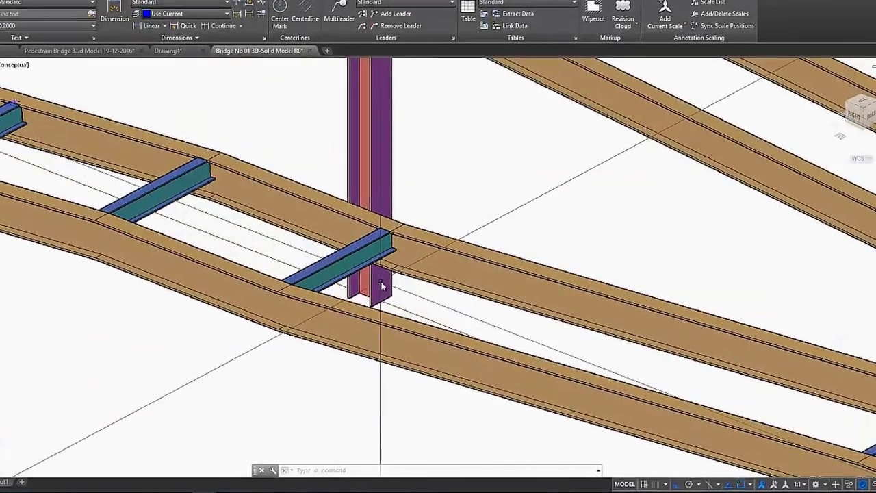
pyautogui.scroll(4, 384, 284)
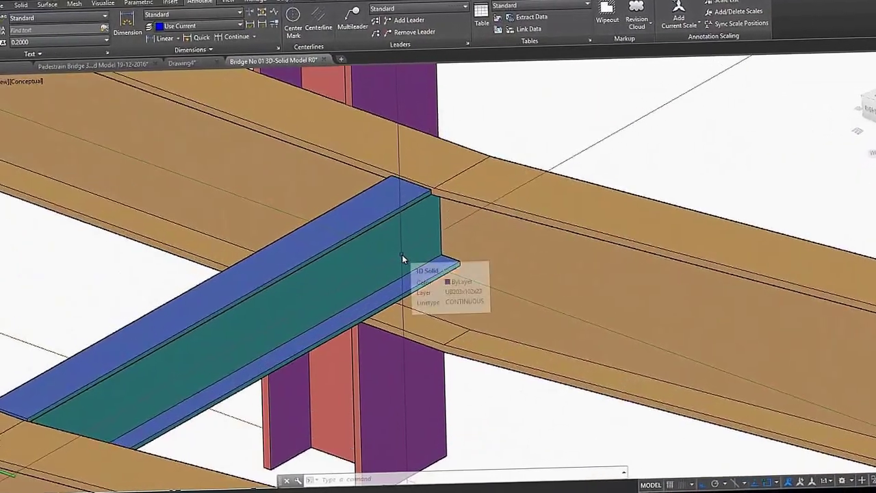
pyautogui.scroll(-3, 400, 254)
pyautogui.scroll(-3, 390, 252)
pyautogui.scroll(-1, 388, 252)
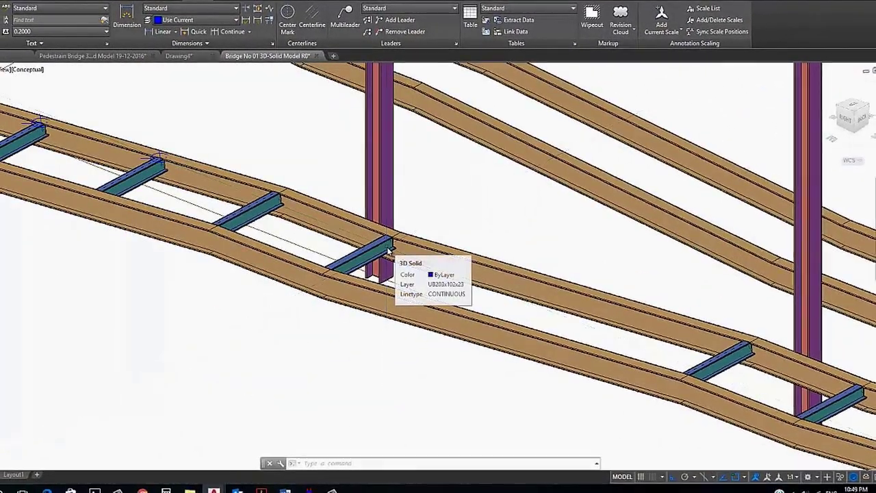
pyautogui.scroll(-3, 388, 253)
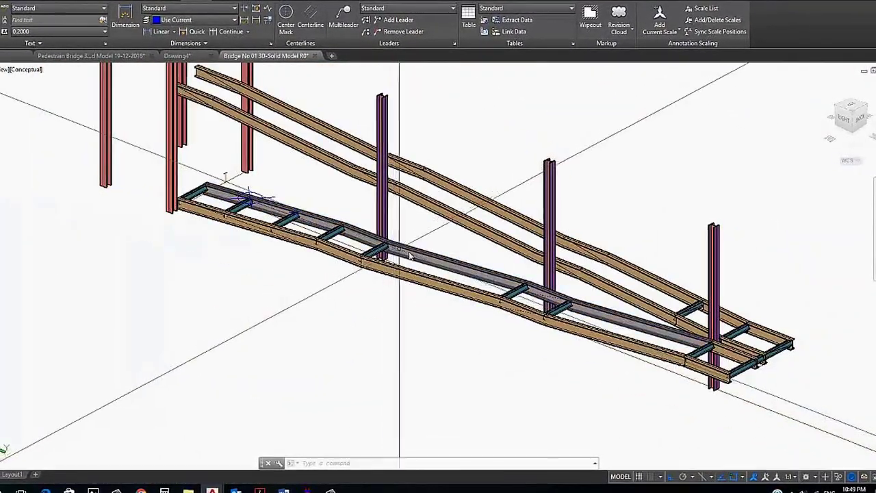
pyautogui.scroll(2, 411, 253)
pyautogui.scroll(3, 432, 255)
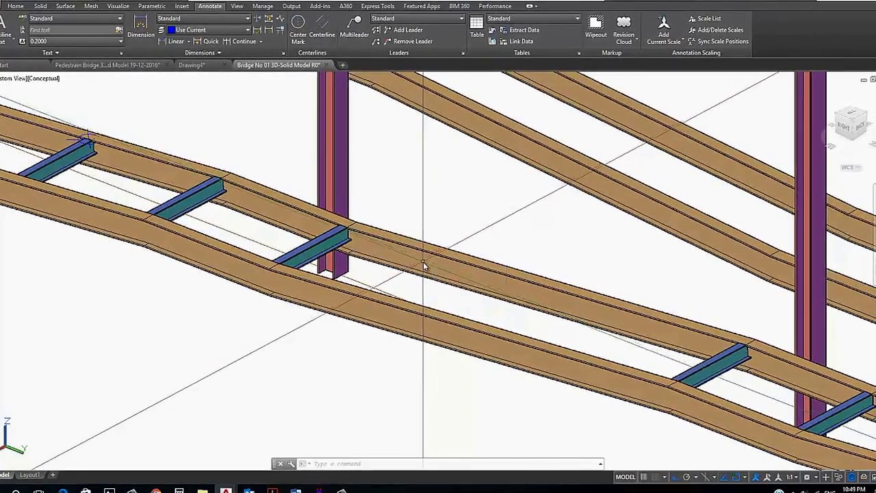
pyautogui.hotkey('ctrl', 's')
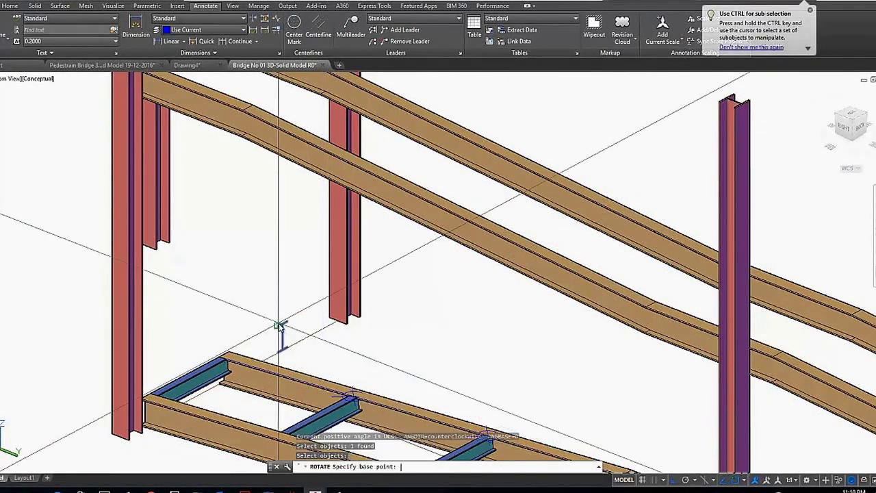
# Rotate the I-section profile upright into place at the base of the red column.
pyautogui.scroll(5, 287, 336)
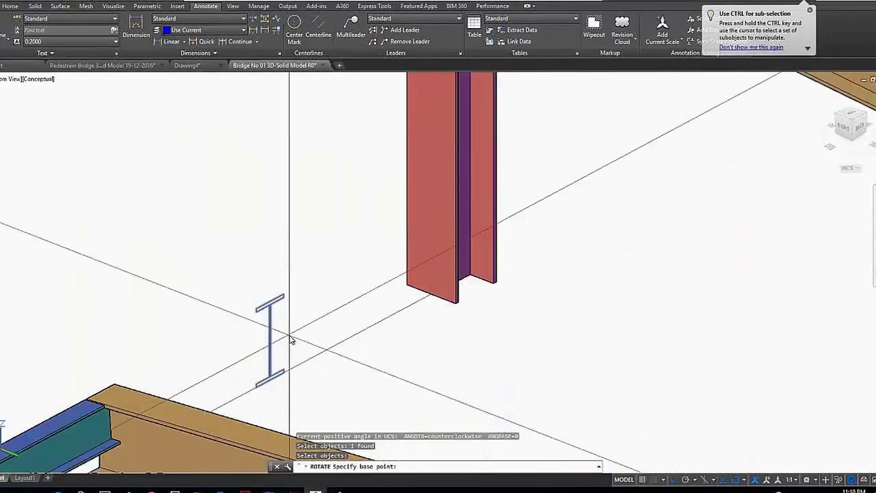
pyautogui.write('RO')
pyautogui.press('Return')
pyautogui.click(296, 316)
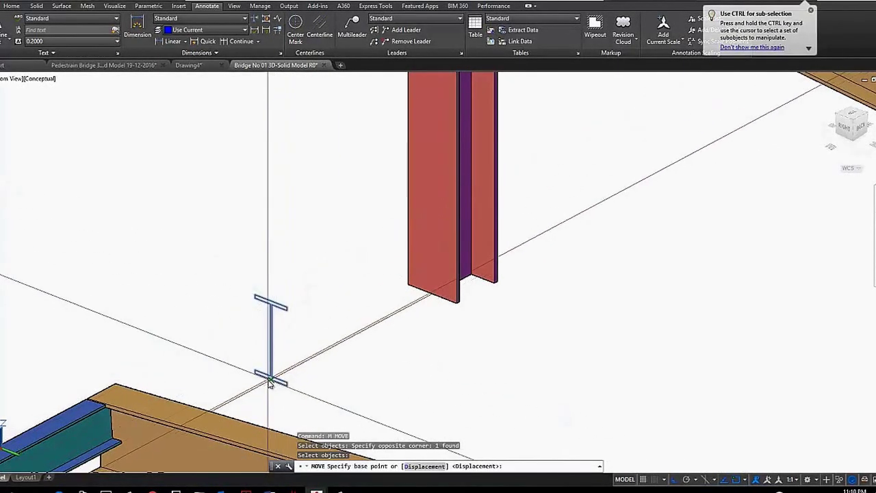
pyautogui.scroll(2, 273, 387)
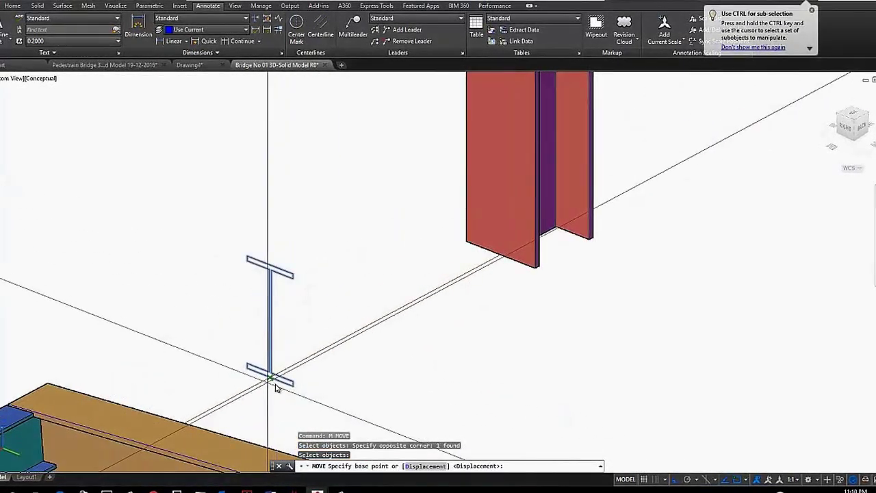
pyautogui.scroll(2, 277, 387)
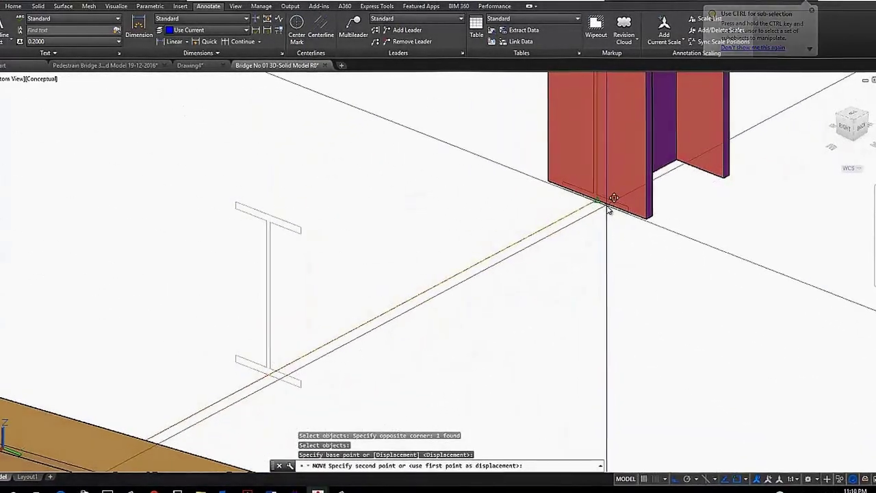
pyautogui.click(606, 206)
pyautogui.scroll(-2, 600, 303)
pyautogui.write('ext')
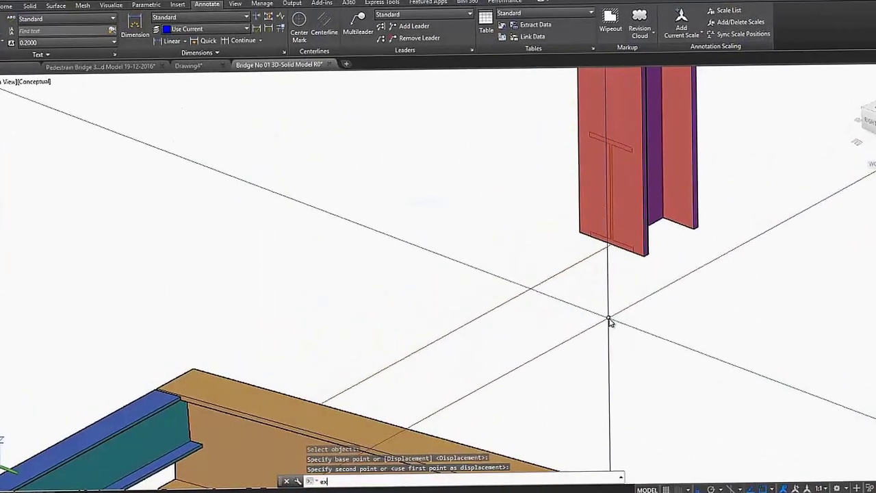
pyautogui.press('Return')
# Extrude the I-profile 3744 across to the opposite column base.
pyautogui.scroll(-5, 625, 307)
pyautogui.click(573, 201)
pyautogui.click(639, 295)
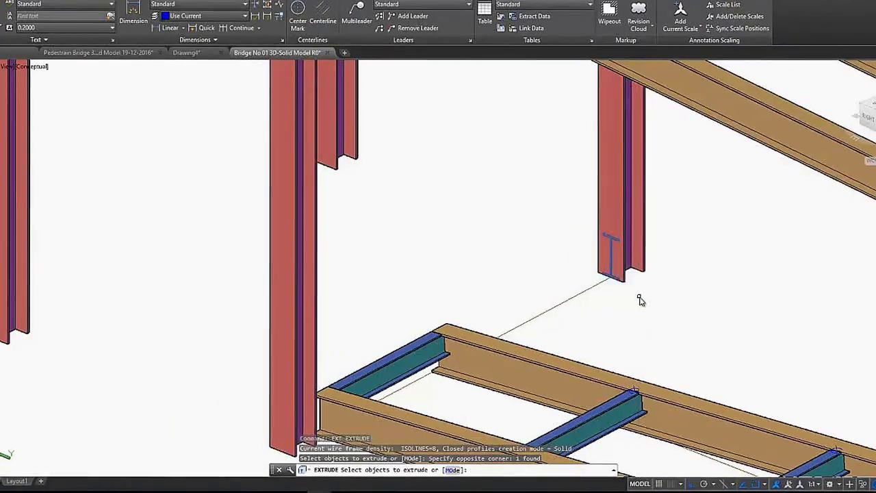
pyautogui.scroll(-2, 637, 299)
pyautogui.press('Return')
pyautogui.scroll(2, 440, 422)
pyautogui.scroll(3, 440, 422)
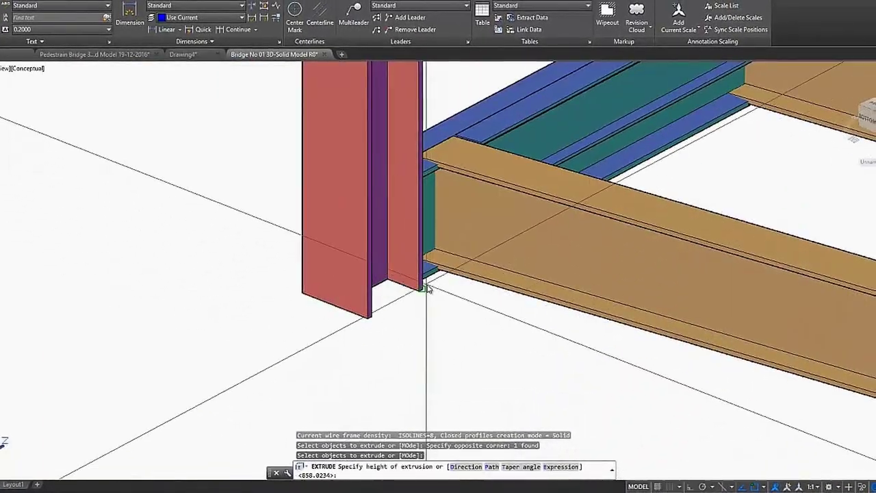
pyautogui.click(446, 380)
pyautogui.scroll(-3, 446, 380)
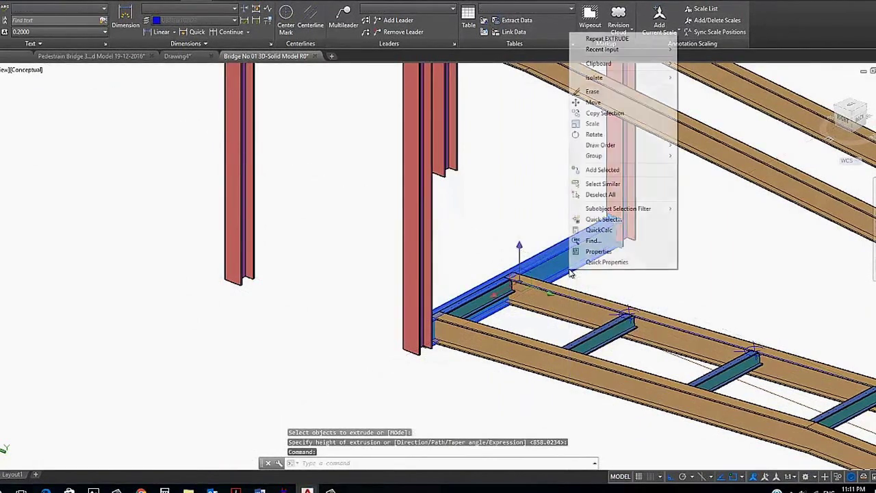
# Put the new end beam on layer UB356x171x67.
pyautogui.click(617, 262)
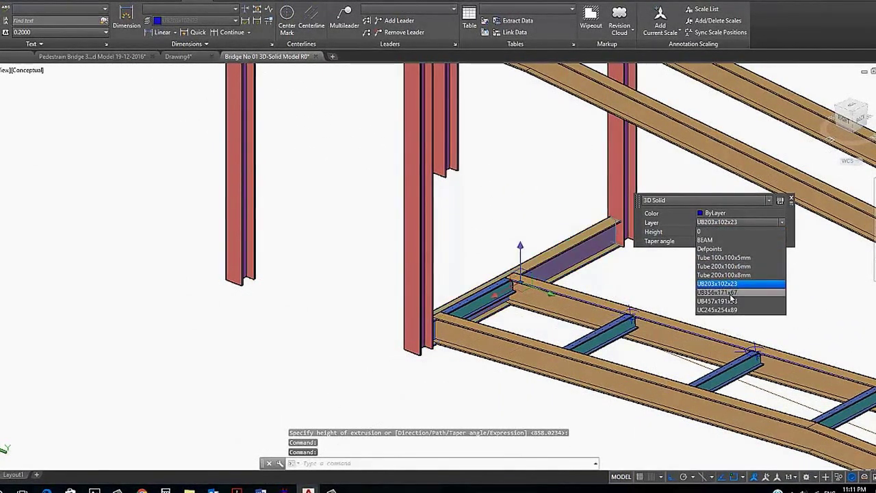
pyautogui.press('Escape')
pyautogui.scroll(-3, 627, 293)
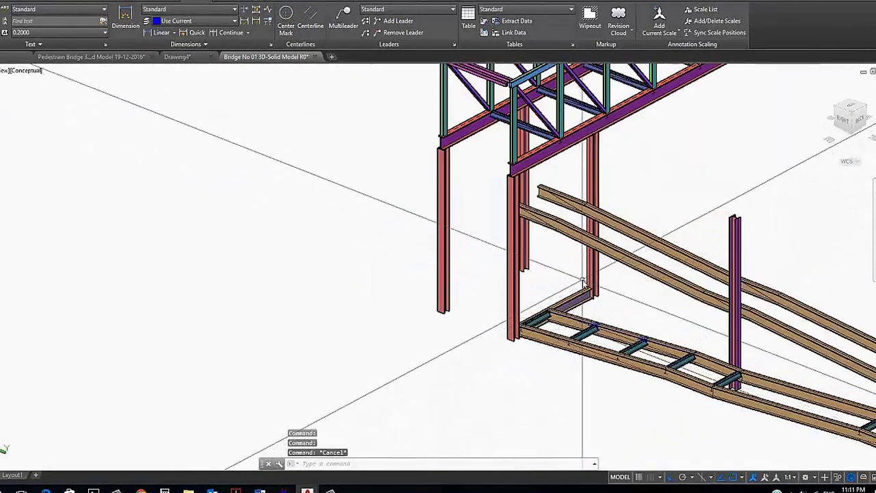
pyautogui.scroll(2, 583, 282)
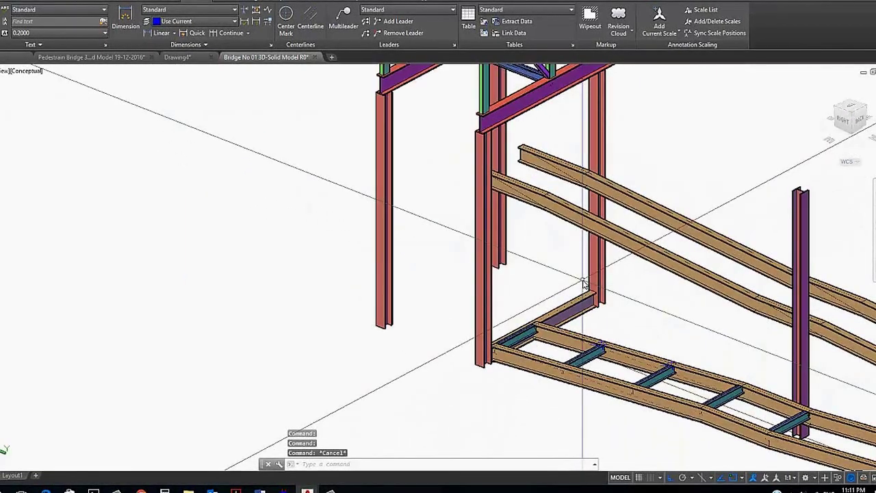
pyautogui.scroll(2, 583, 282)
# Move the end beam 3000 upward.
pyautogui.write('m')
pyautogui.press('Return')
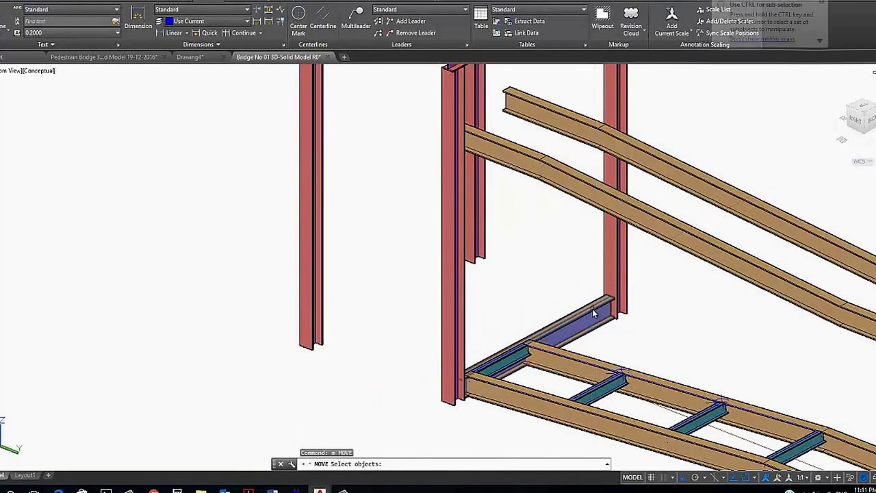
pyautogui.click(586, 312)
pyautogui.press('Return')
pyautogui.click(695, 322)
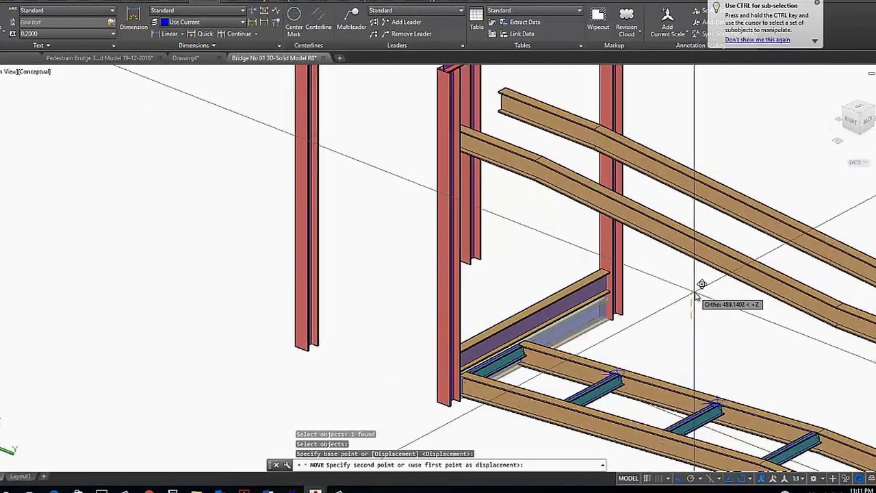
pyautogui.write('3000')
pyautogui.press('Return')
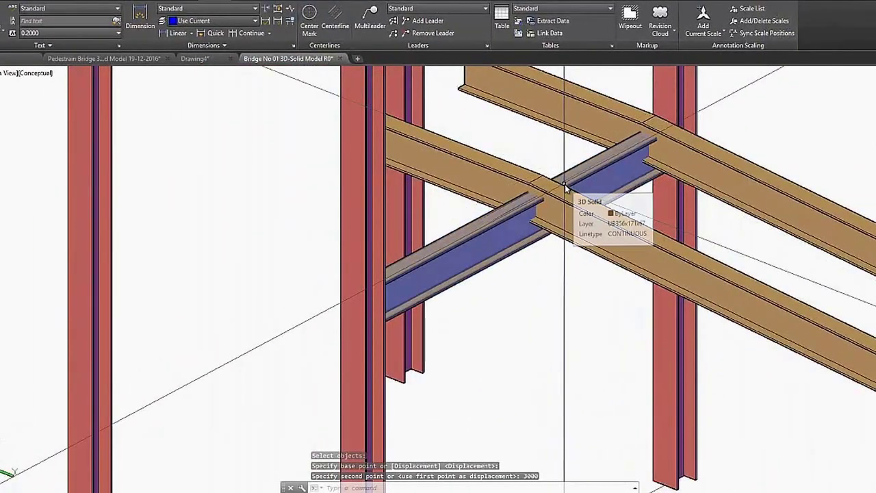
# Set a new UCS origin at the beam junction with the ZA option and a Z-axis point.
pyautogui.write('ucs')
pyautogui.press('Return')
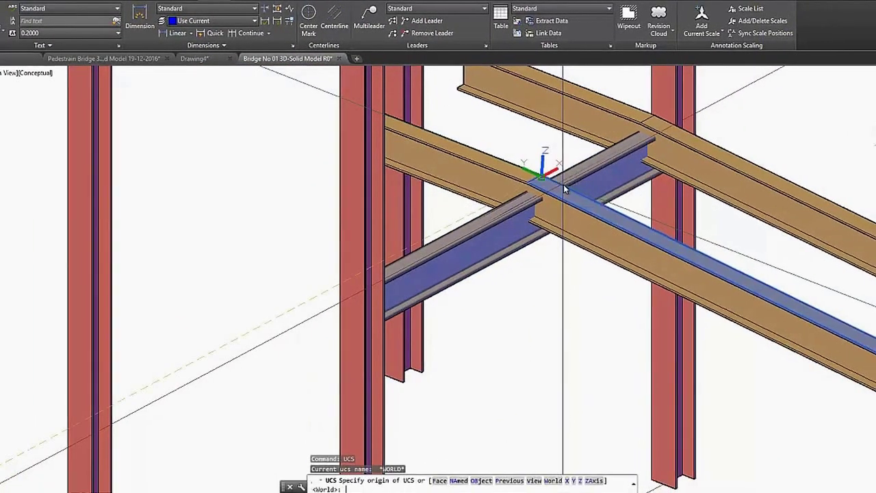
pyautogui.write('za')
pyautogui.press('Return')
pyautogui.click(520, 171)
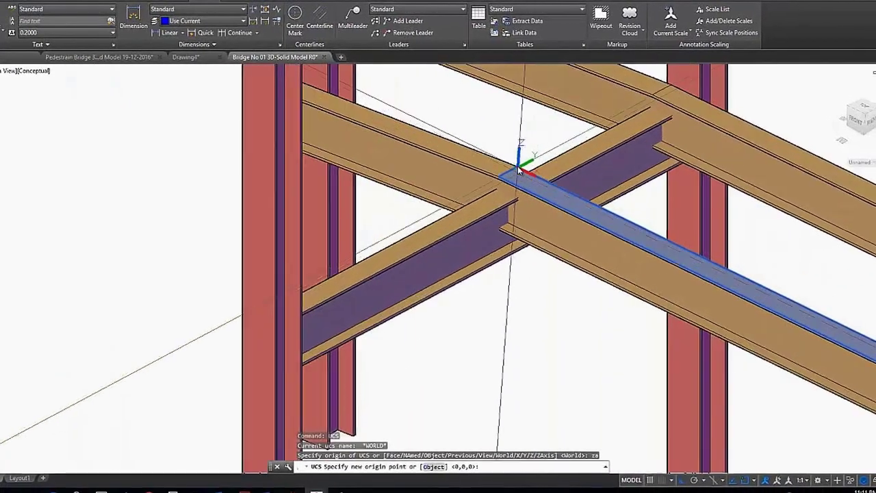
pyautogui.click(99, 259)
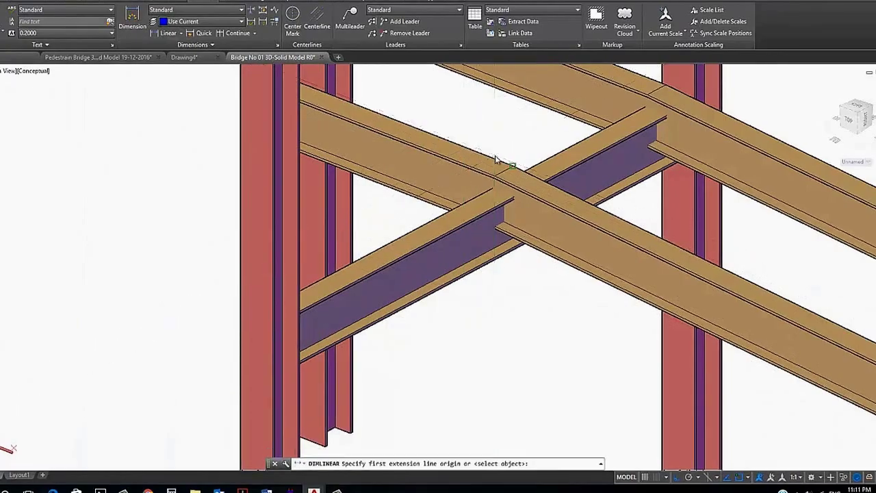
# Measure the 147.5313 gap between the end beam and ramp girder with a linear dimension.
pyautogui.click(554, 183)
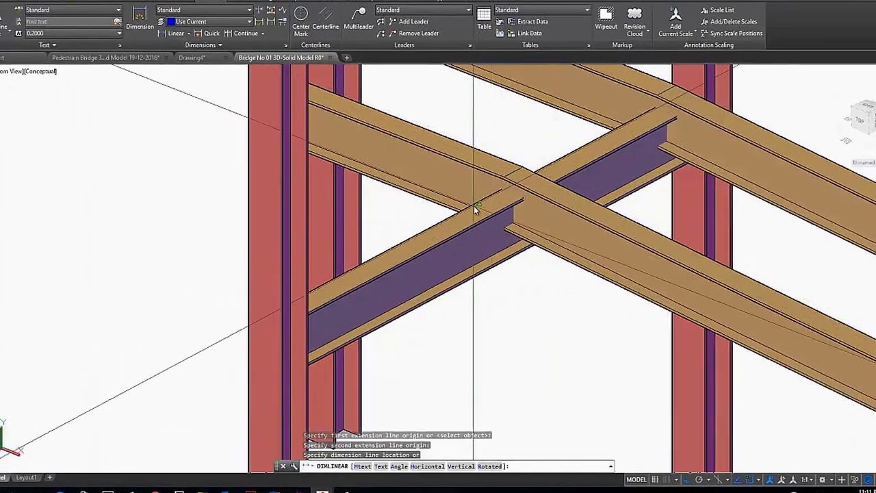
pyautogui.scroll(-3, 479, 209)
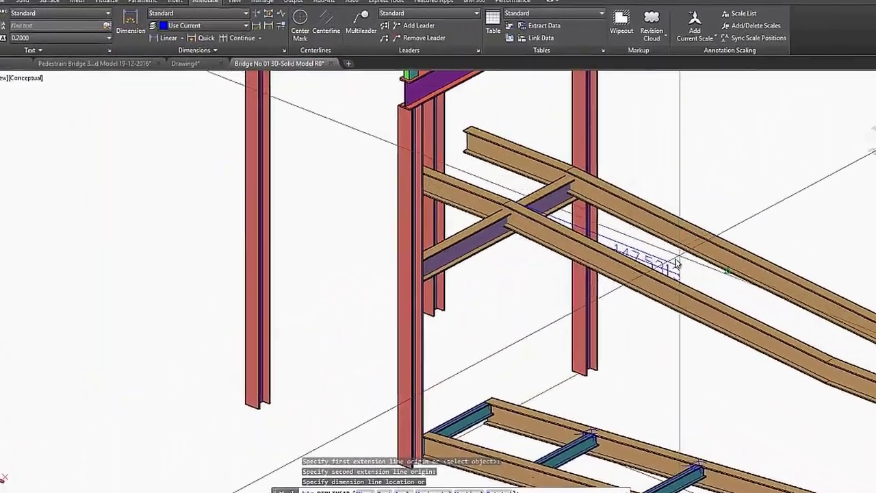
pyautogui.scroll(4, 628, 254)
pyautogui.scroll(-3, 643, 255)
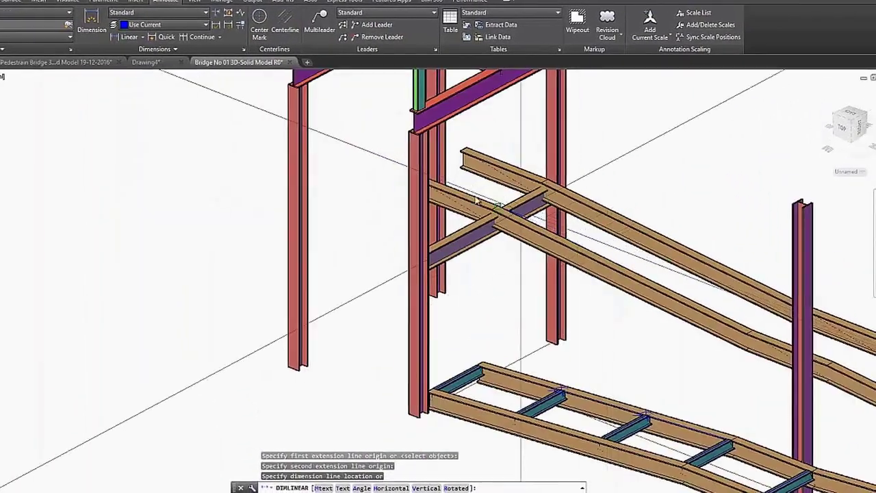
pyautogui.click(385, 148)
pyautogui.scroll(3, 492, 219)
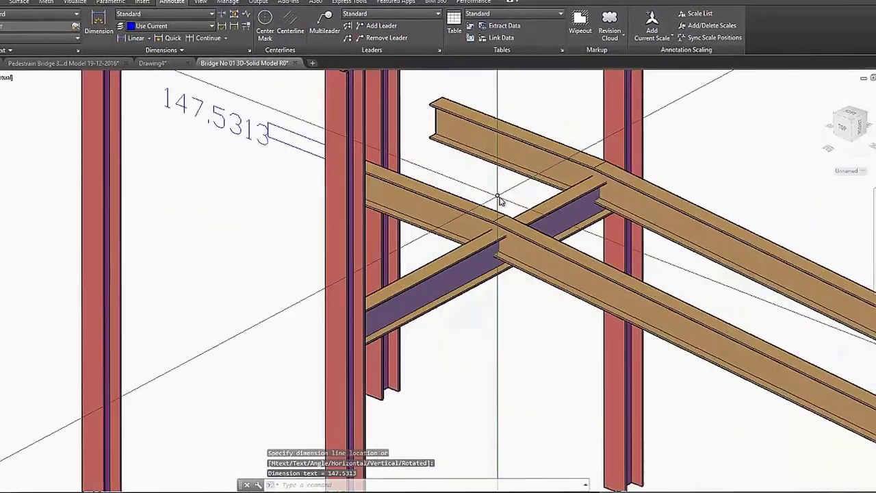
# Move the end beam up 147.5313 and erase the temporary dimension.
pyautogui.write('m')
pyautogui.press('Return')
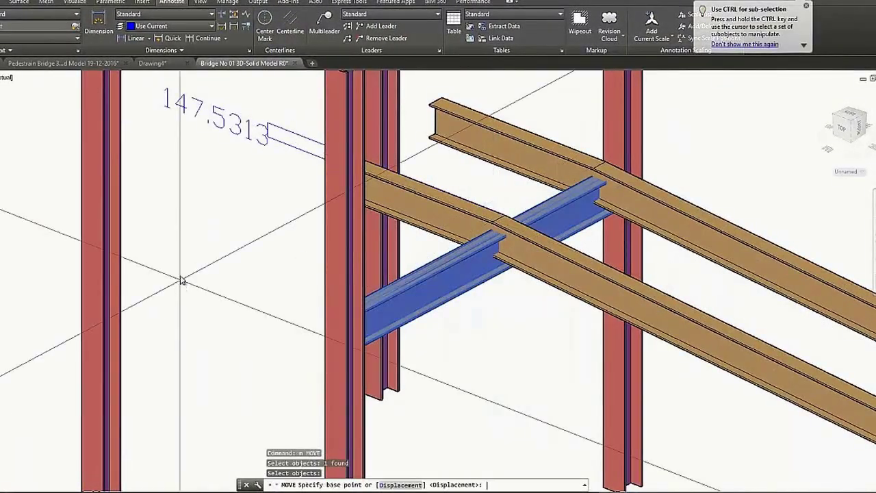
pyautogui.click(221, 287)
pyautogui.write('147.5313')
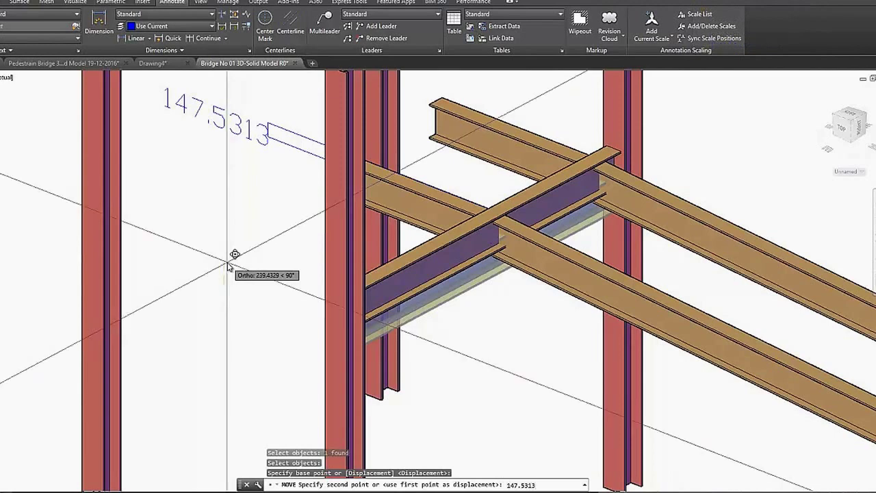
pyautogui.press('Return')
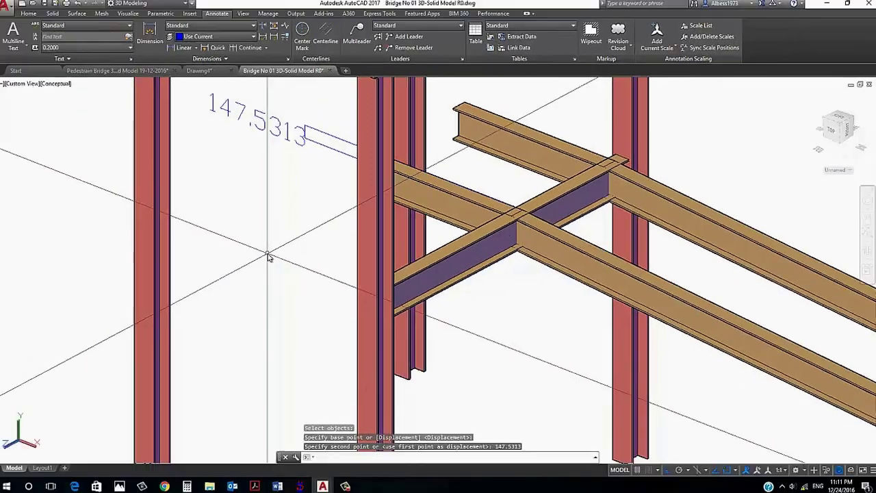
pyautogui.click(336, 147)
pyautogui.write('E')
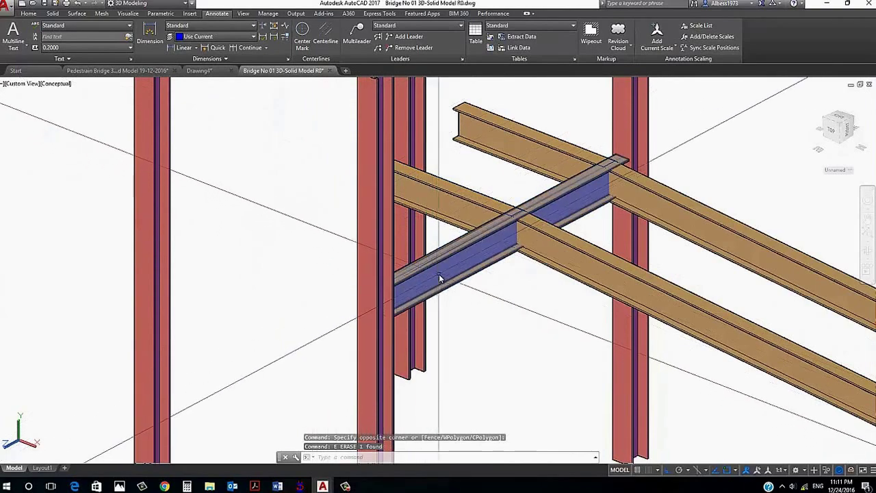
pyautogui.scroll(2, 507, 253)
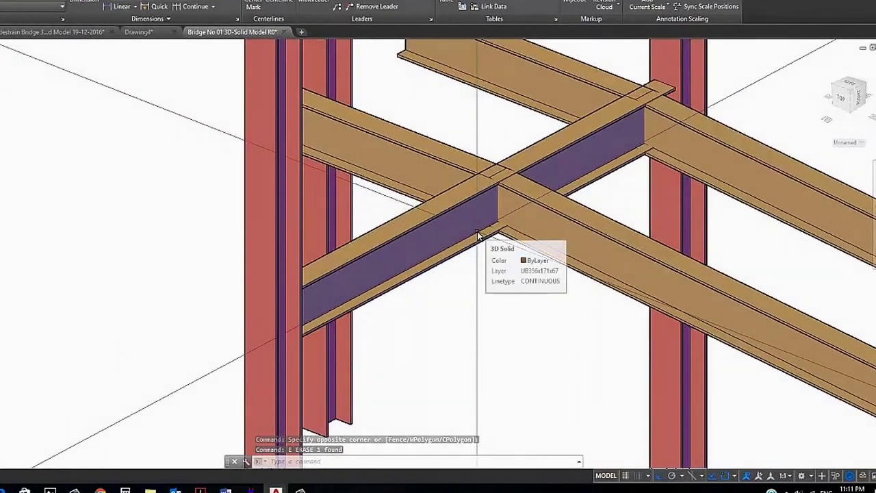
# Draw a circle centred on the beam junction.
pyautogui.scroll(3, 477, 232)
pyautogui.write('c')
pyautogui.press('Return')
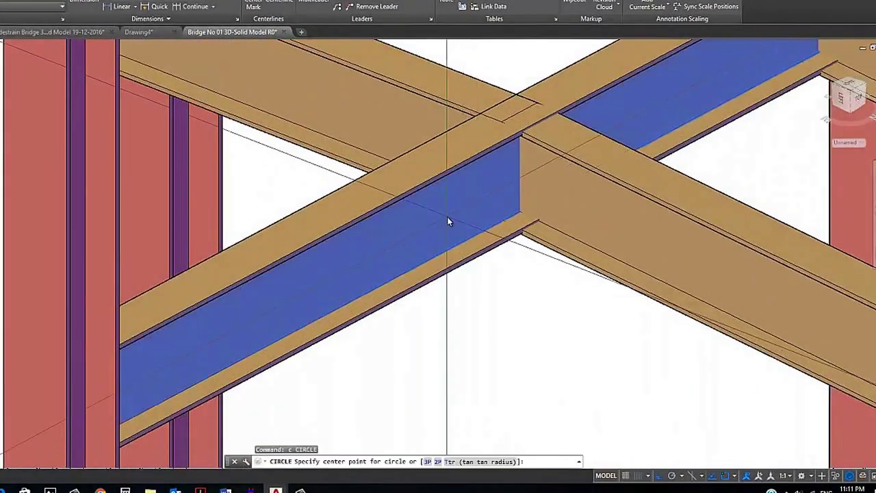
pyautogui.click(447, 219)
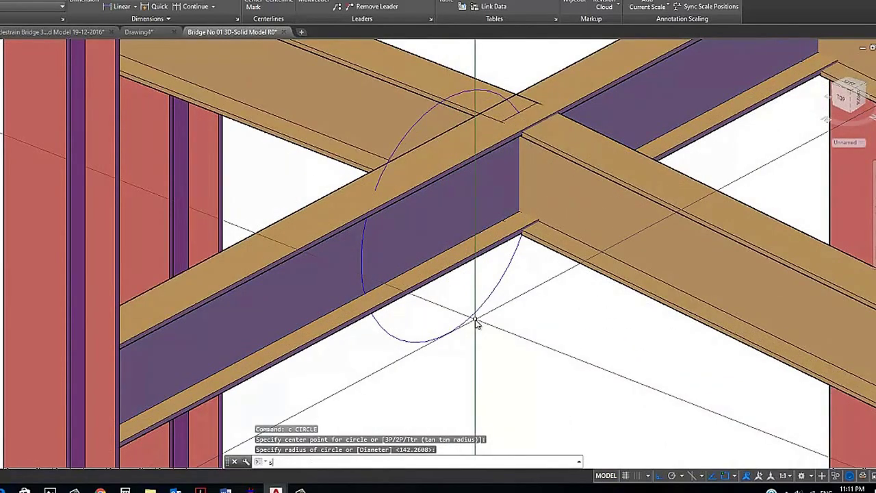
# Slice both ramp girders at the ellipse, keeping both sides.
pyautogui.scroll(-3, 476, 321)
pyautogui.scroll(-2, 463, 289)
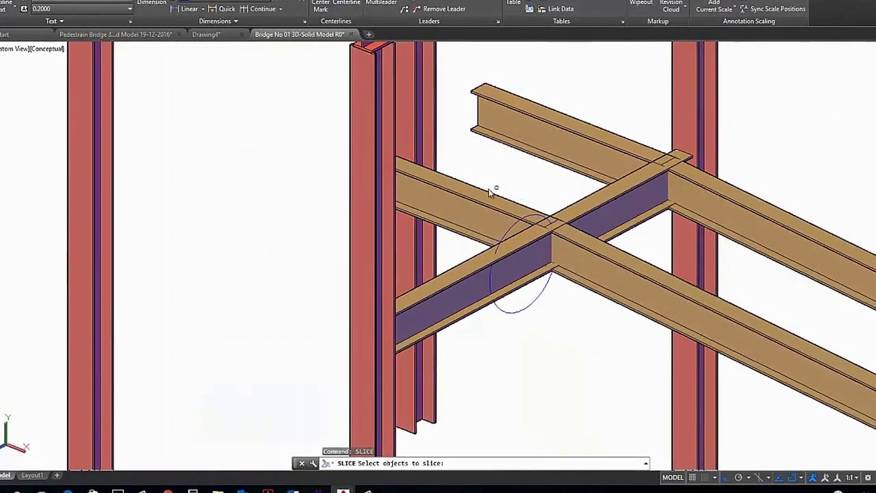
pyautogui.click(483, 195)
pyautogui.click(553, 168)
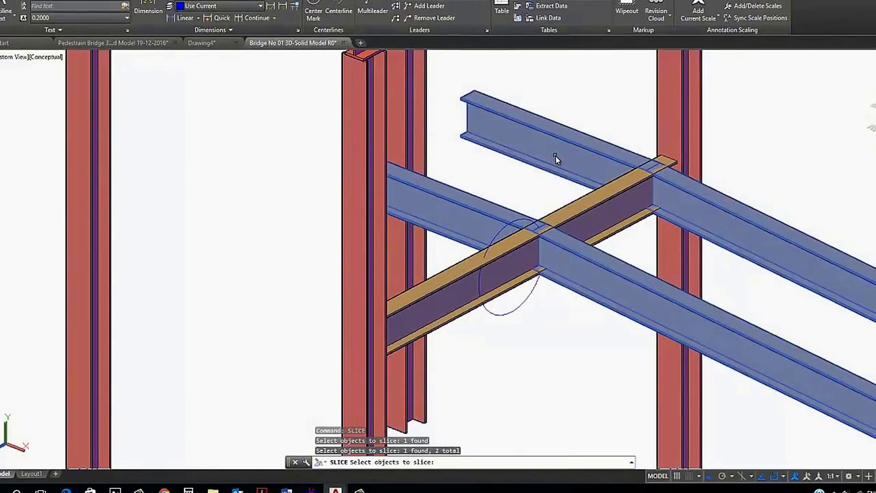
pyautogui.press('Return')
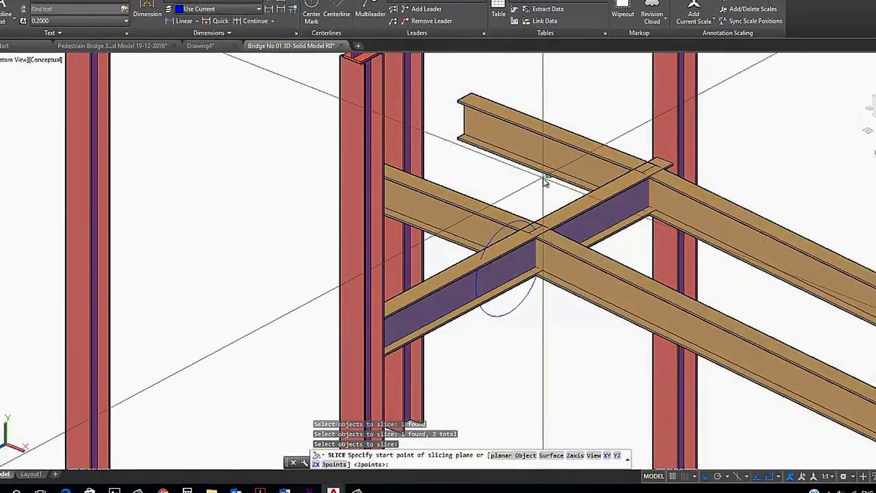
pyautogui.write('o')
pyautogui.press('Return')
pyautogui.click(488, 245)
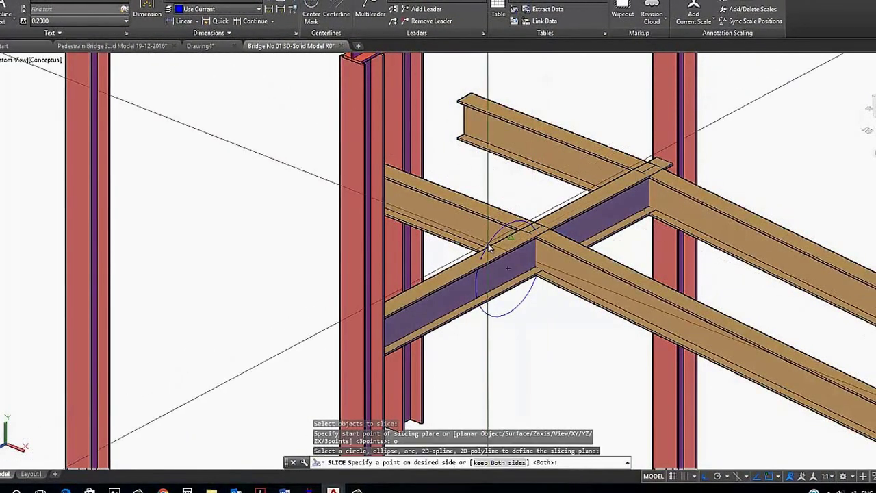
pyautogui.press('Return')
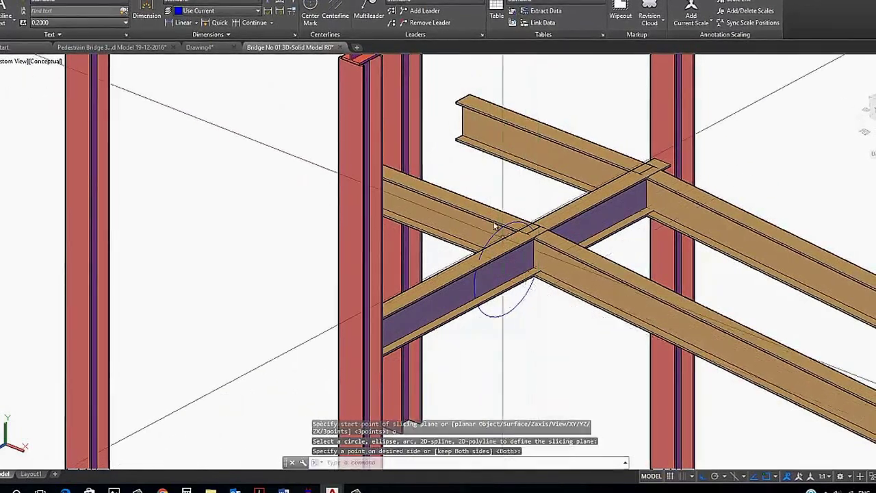
# Erase the two cut-off ramp girder pieces beyond the cut.
pyautogui.click(492, 208)
pyautogui.click(563, 163)
pyautogui.write('e')
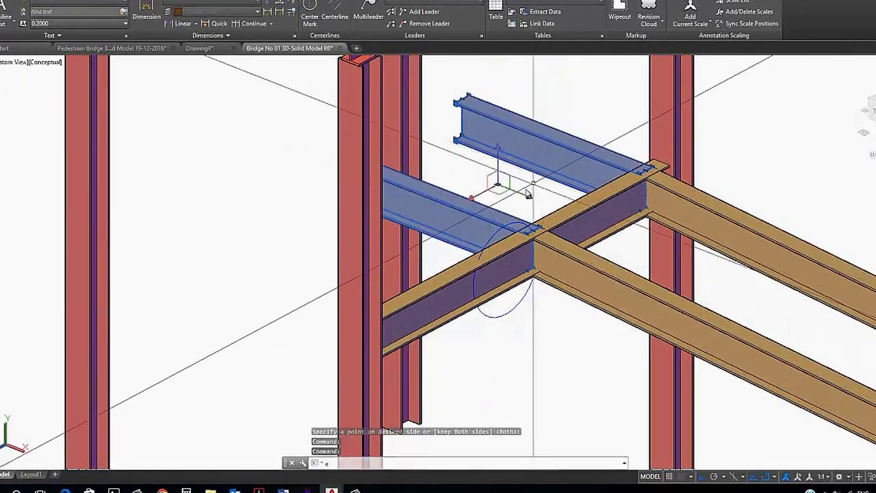
pyautogui.press('Return')
pyautogui.scroll(-2, 485, 178)
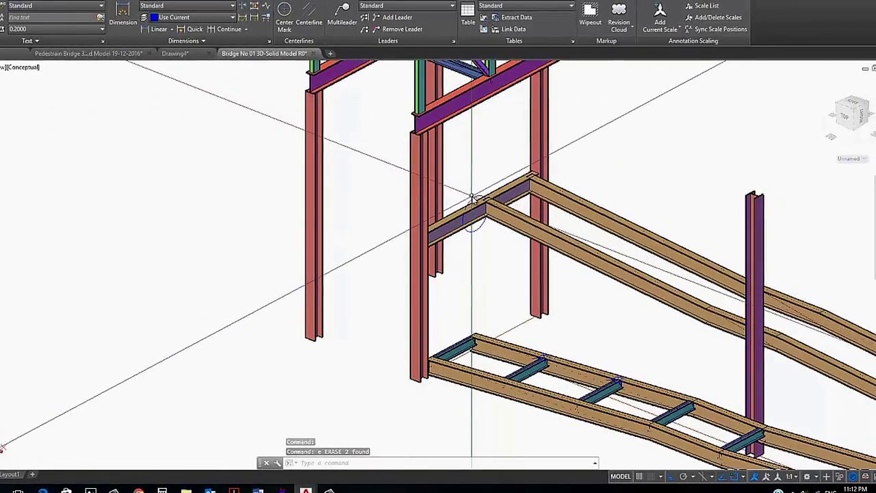
pyautogui.scroll(2, 410, 266)
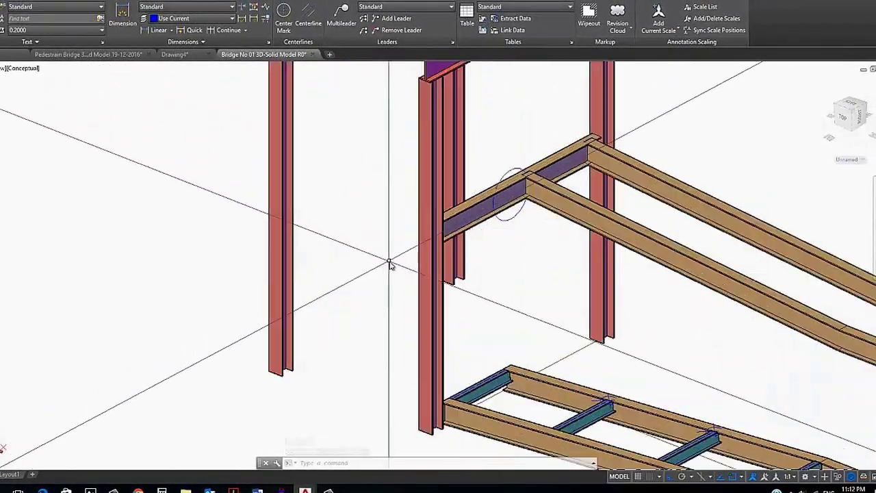
pyautogui.scroll(1, 390, 263)
pyautogui.scroll(-2, 375, 257)
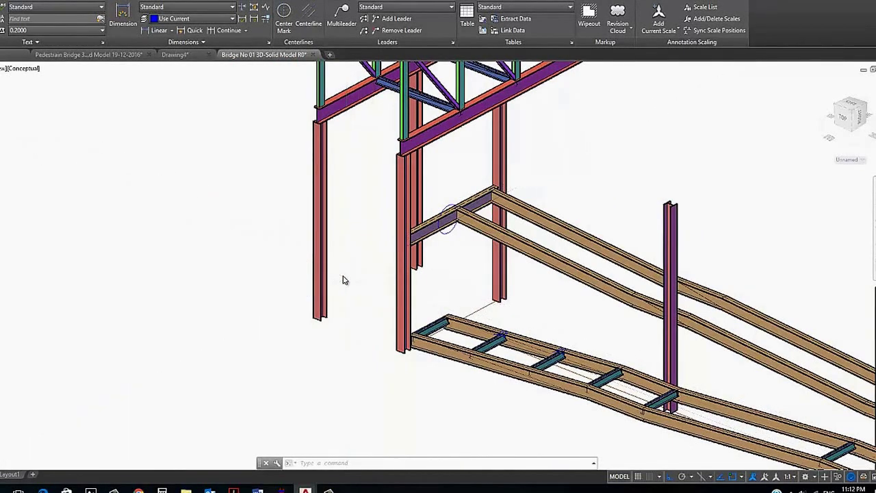
pyautogui.scroll(2, 344, 280)
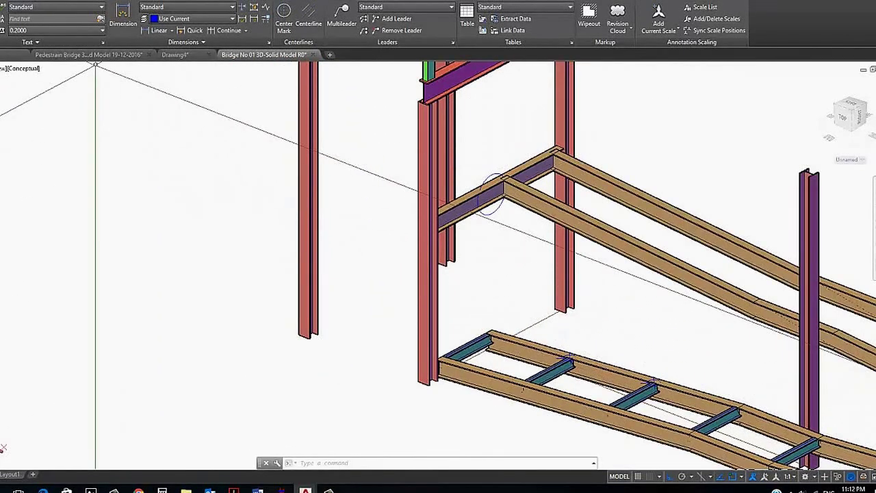
# Save the bridge drawing.
pyautogui.hotkey('ctrl', 's')
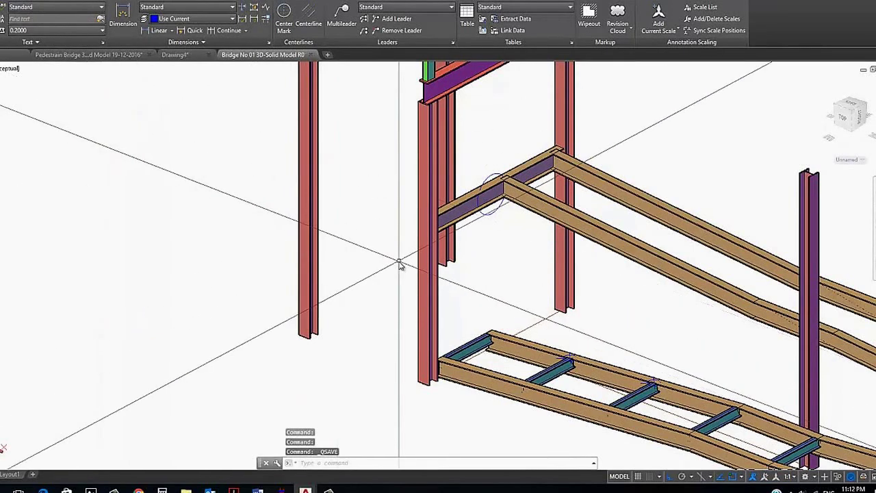
pyautogui.click(328, 491)
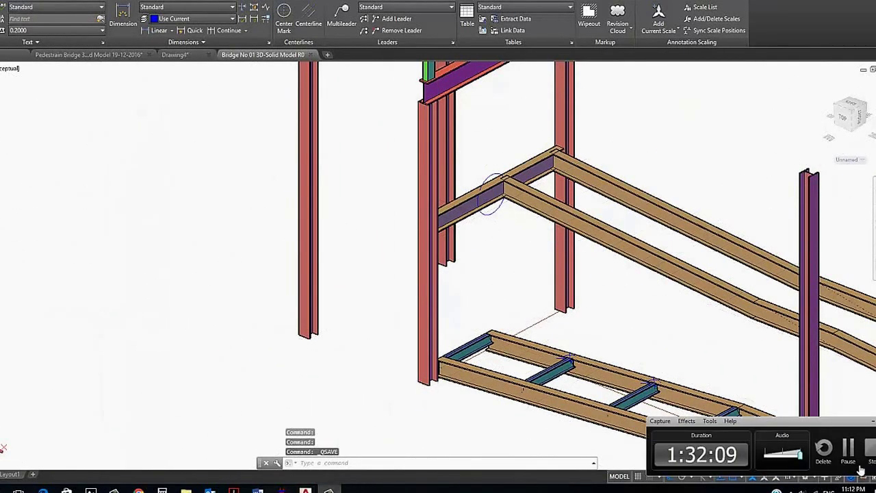
pyautogui.click(841, 450)
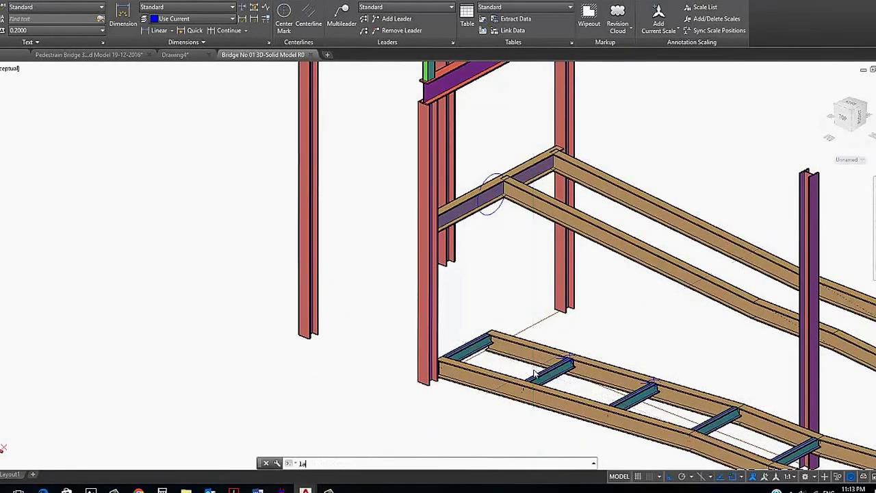
# Create layer UB203x133x30 and assign it colour 60.
pyautogui.press('Return')
pyautogui.rightClick(382, 264)
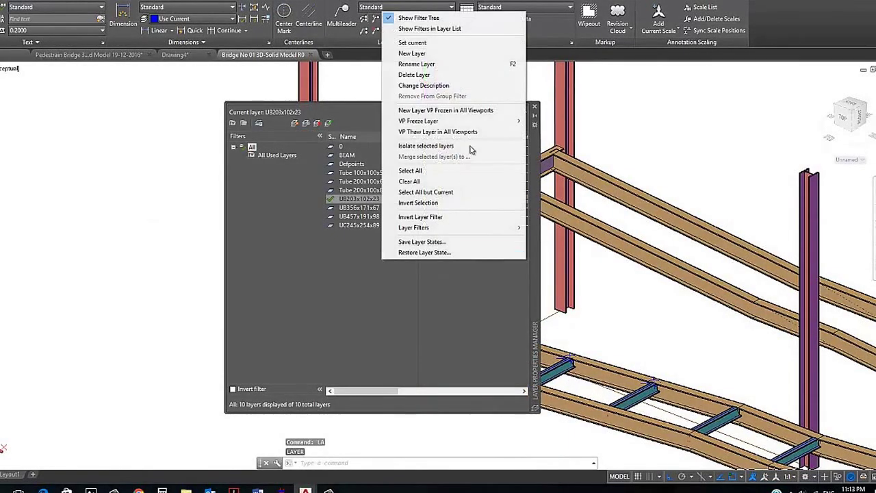
pyautogui.click(412, 53)
pyautogui.write('UB2')
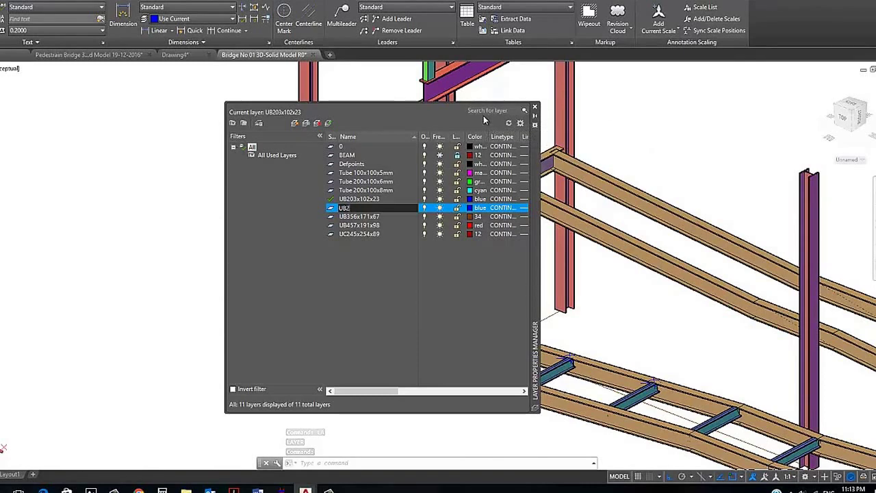
pyautogui.write('03x')
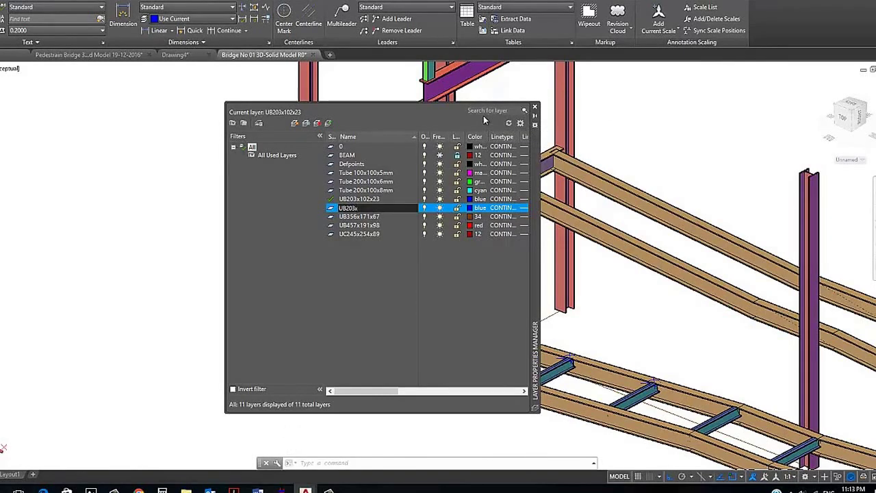
pyautogui.write('133x30')
pyautogui.click(466, 208)
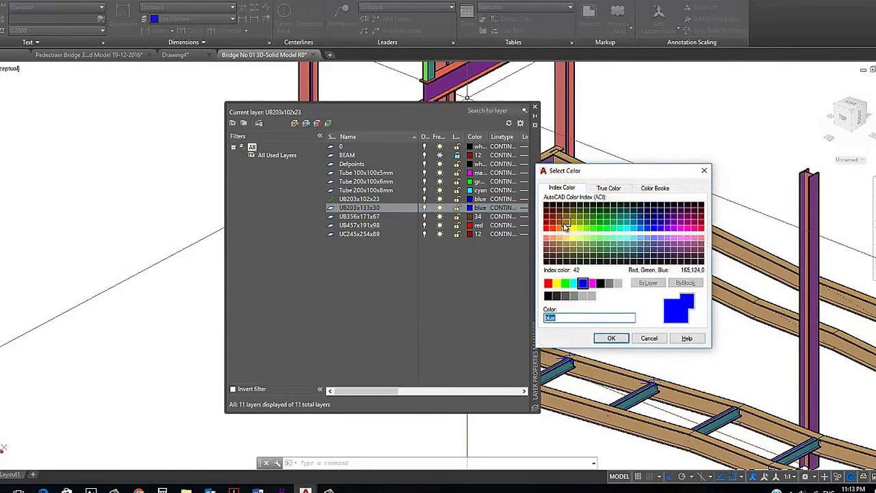
pyautogui.click(611, 338)
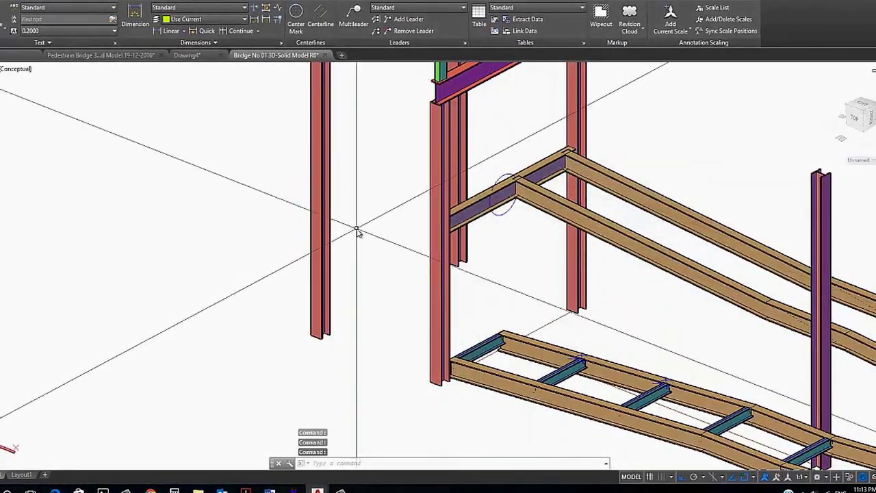
pyautogui.scroll(3, 356, 233)
# Draw a 134 x 207 rectangle as the I-profile outline.
pyautogui.write('c')
pyautogui.press('Return')
pyautogui.click(373, 312)
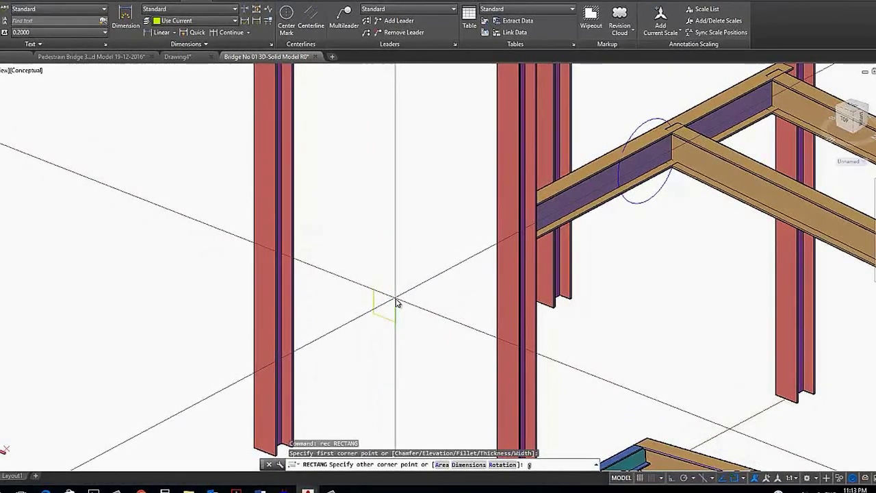
pyautogui.write('@134')
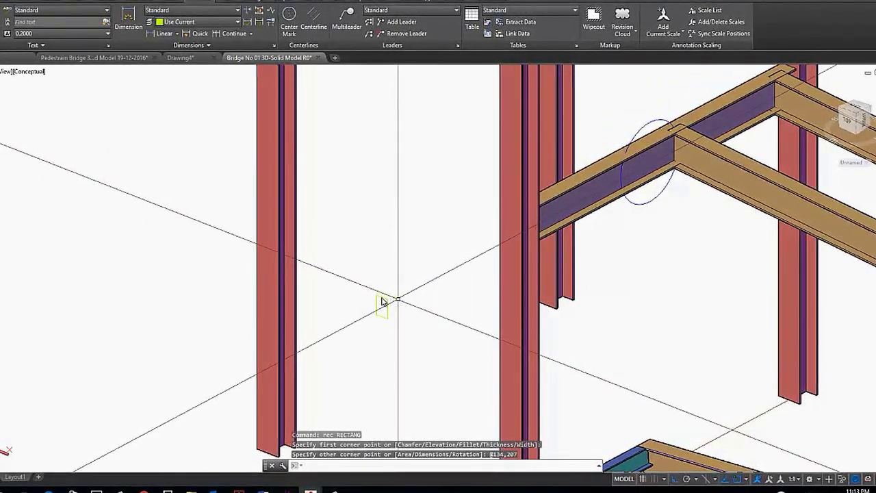
pyautogui.scroll(4, 384, 303)
pyautogui.scroll(3, 397, 318)
# Draw a centre line between edge midpoints and offset it 9.6 for the web and flanges.
pyautogui.write('l')
pyautogui.press('Return')
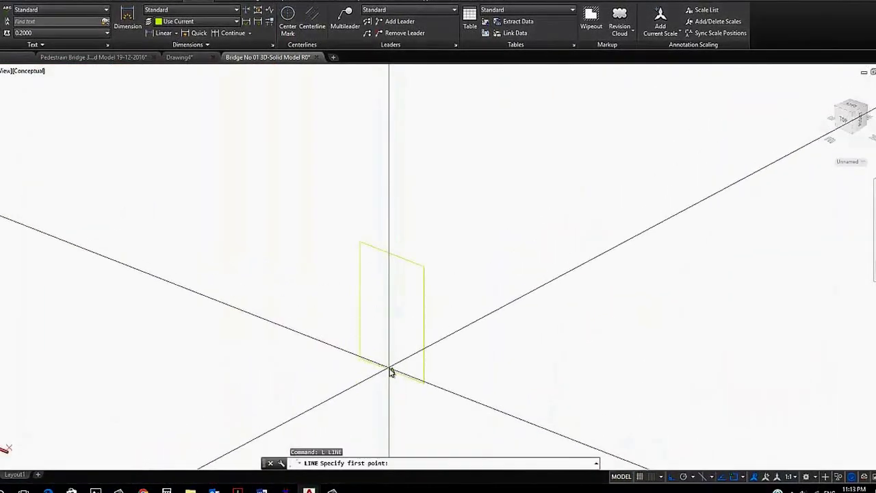
pyautogui.click(392, 370)
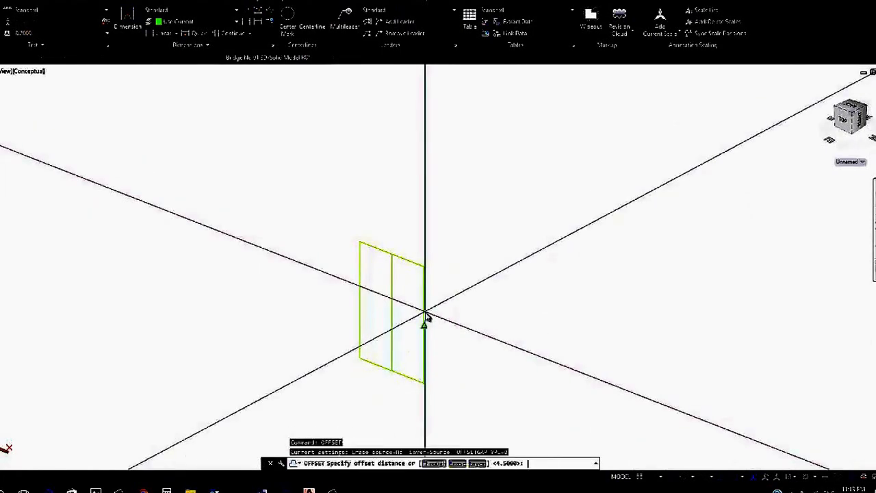
pyautogui.write('9.6')
pyautogui.press('Return')
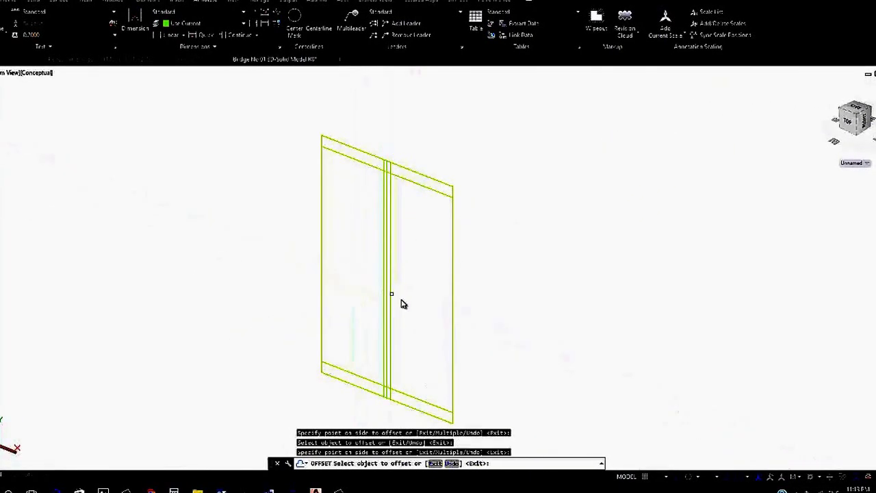
# Trim the overlapping web and flange lines to form the I-section.
pyautogui.click(509, 400)
pyautogui.click(356, 205)
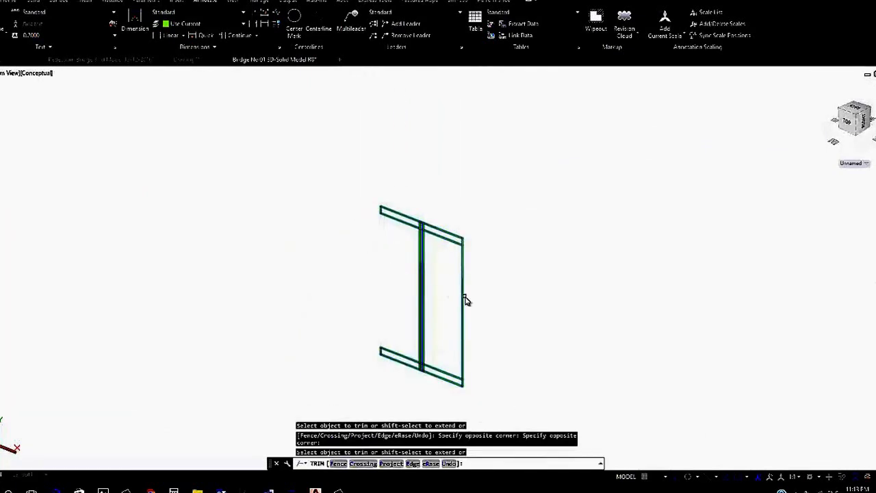
pyautogui.scroll(5, 415, 218)
pyautogui.scroll(3, 412, 221)
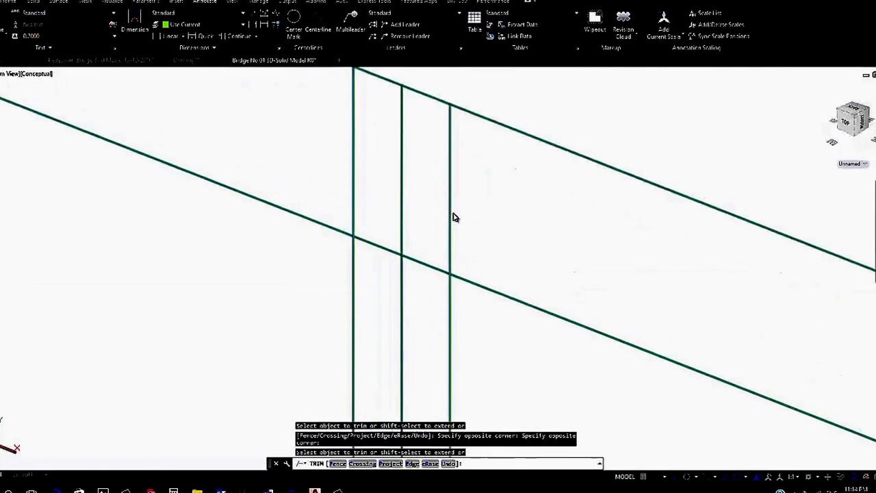
pyautogui.click(349, 156)
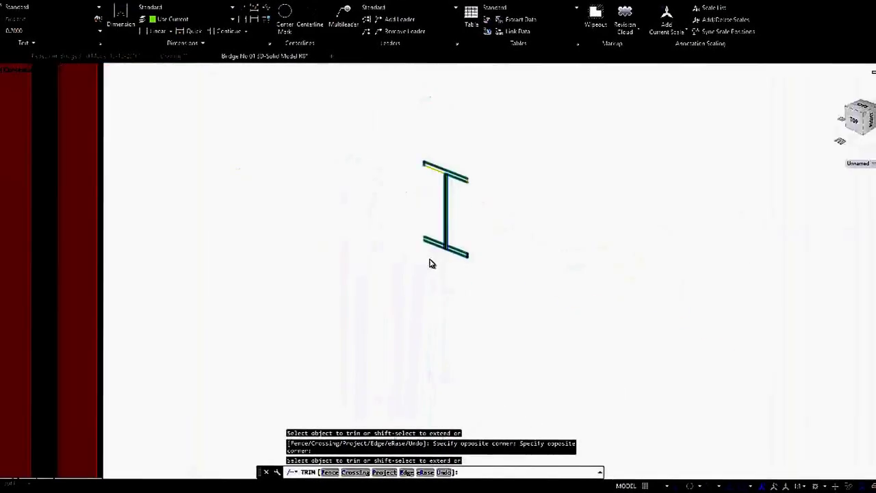
pyautogui.scroll(3, 451, 239)
pyautogui.scroll(3, 478, 219)
pyautogui.click(602, 231)
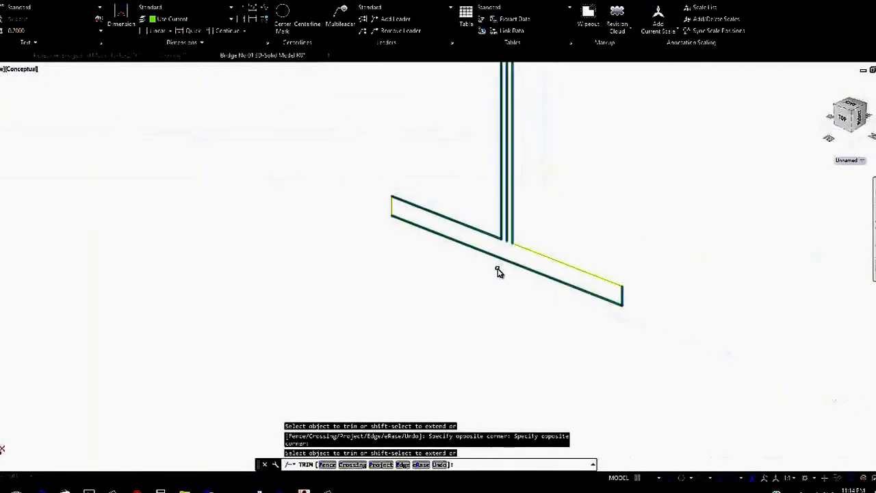
pyautogui.scroll(-5, 488, 320)
pyautogui.scroll(3, 506, 274)
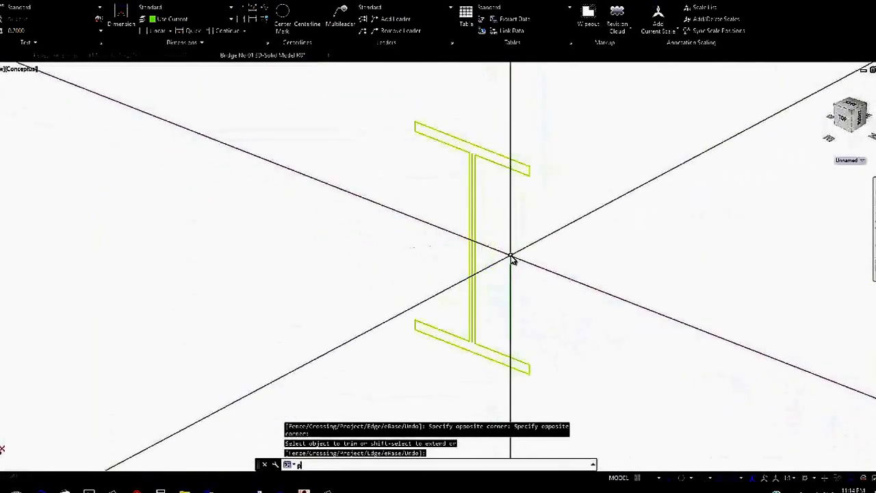
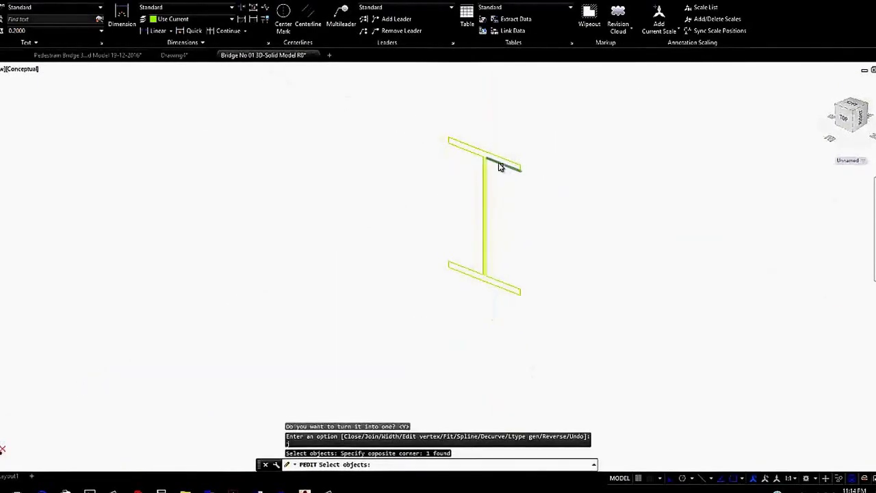
# Join the I-beam outline into a single polyline with PEDIT.
pyautogui.click(568, 327)
pyautogui.press('Return')
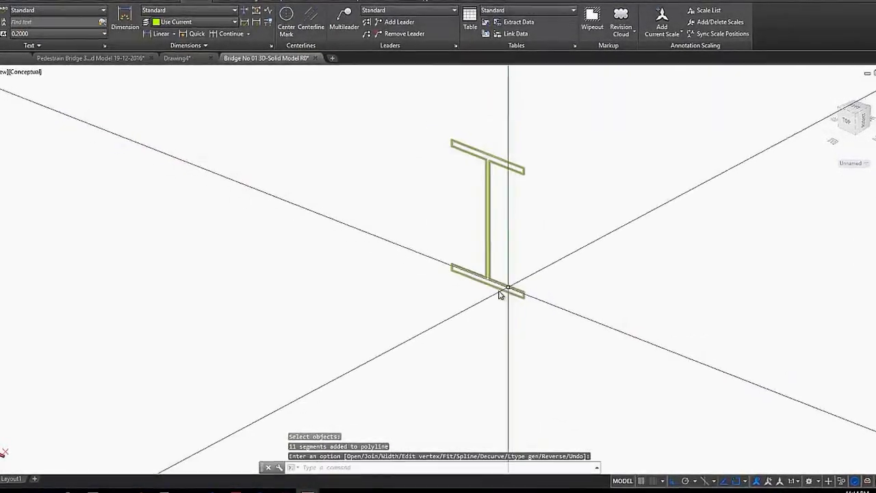
pyautogui.scroll(-3, 501, 294)
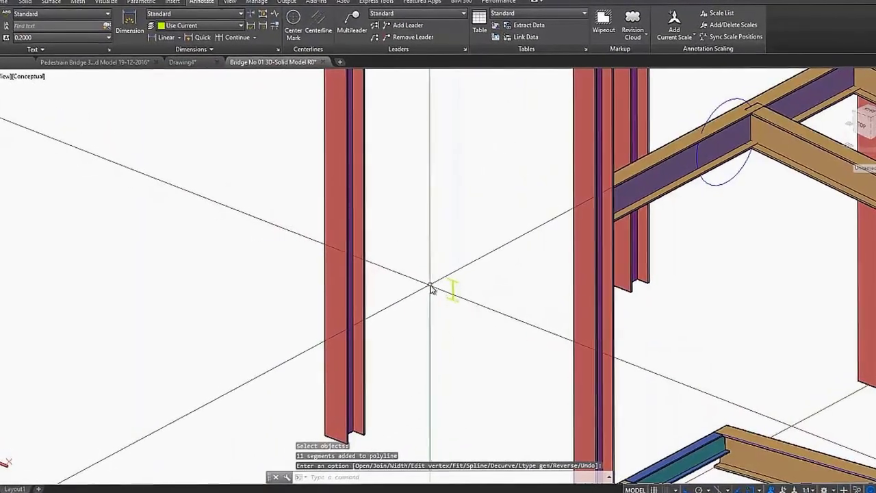
# Move the I-beam profile onto the end of the brown beam against the column.
pyautogui.write('m')
pyautogui.press('Return')
pyautogui.scroll(3, 441, 292)
pyautogui.click(457, 296)
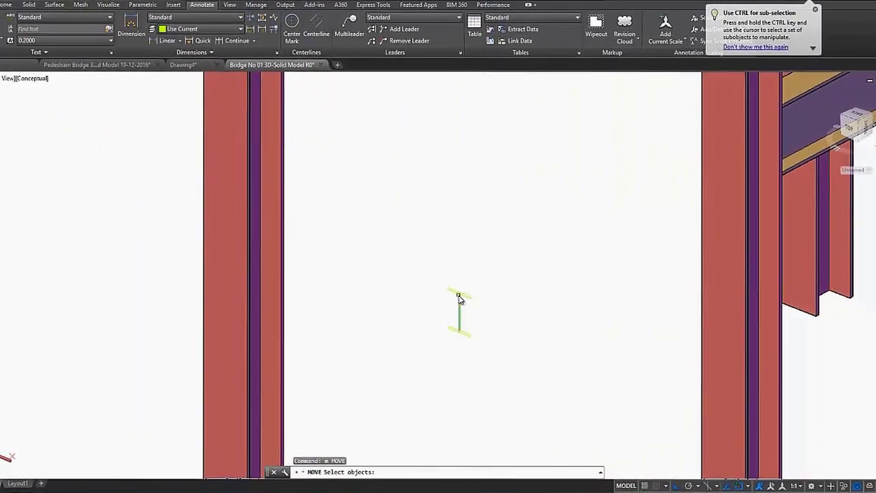
pyautogui.scroll(2, 466, 294)
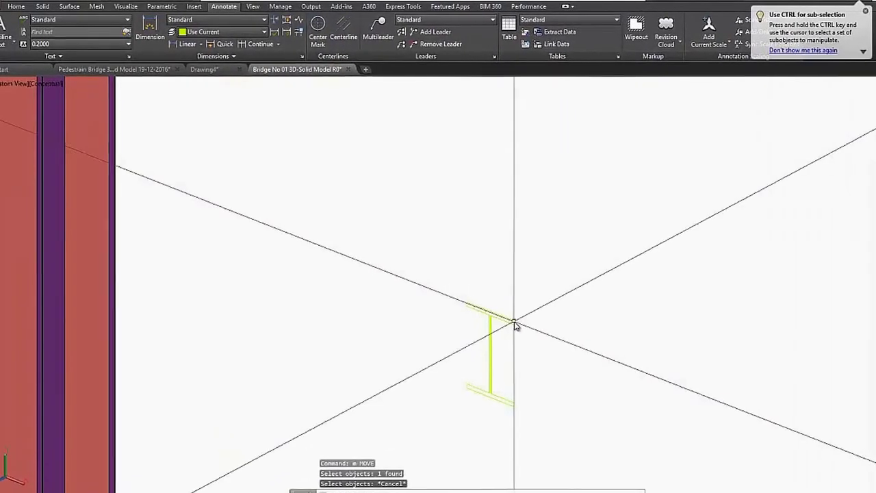
pyautogui.scroll(-1, 514, 318)
pyautogui.scroll(-3, 376, 328)
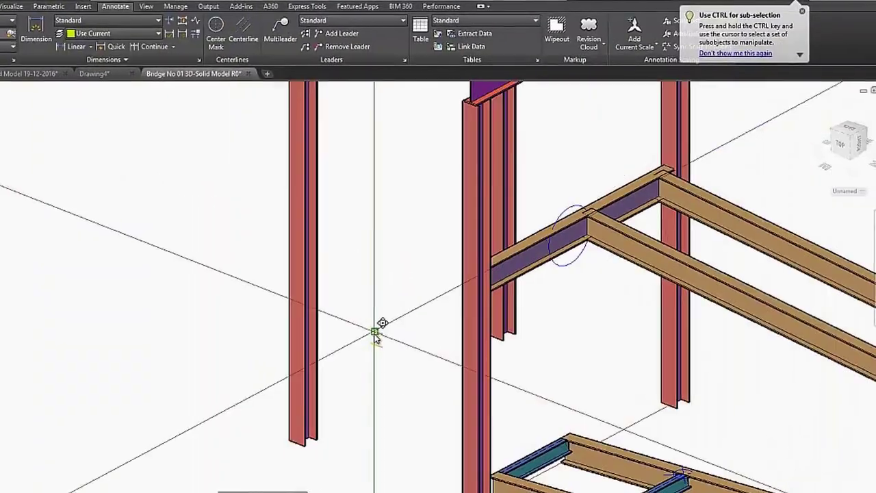
pyautogui.scroll(4, 695, 233)
pyautogui.scroll(3, 695, 229)
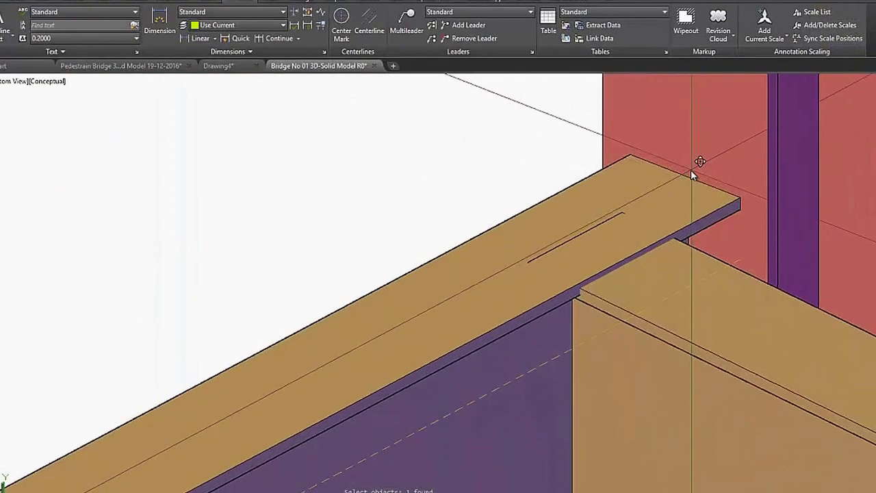
pyautogui.press('Return')
pyautogui.click(653, 168)
# Extrude the I-section profile along the full length of the bridge beam.
pyautogui.scroll(-3, 630, 160)
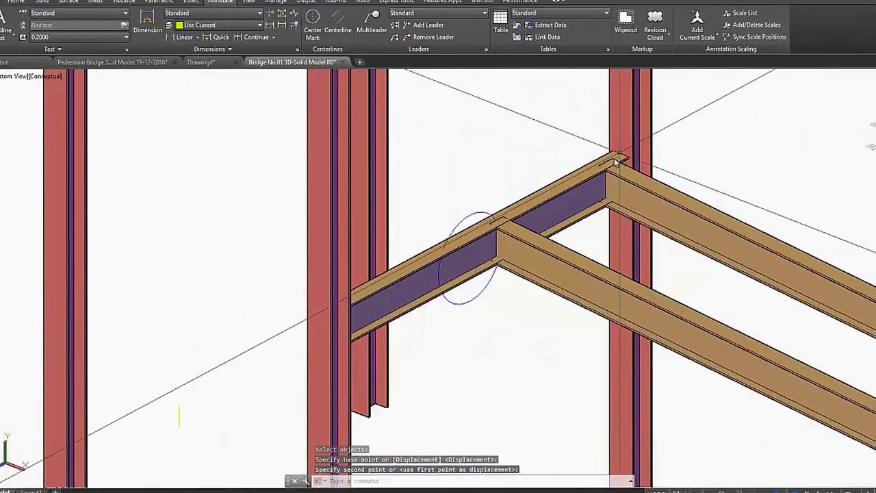
pyautogui.scroll(2, 588, 164)
pyautogui.write('t')
pyautogui.press('Return')
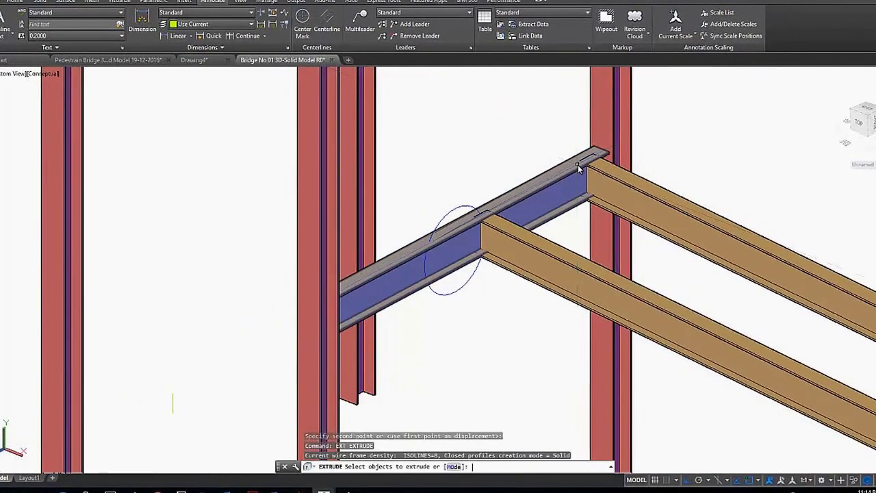
pyautogui.press('Return')
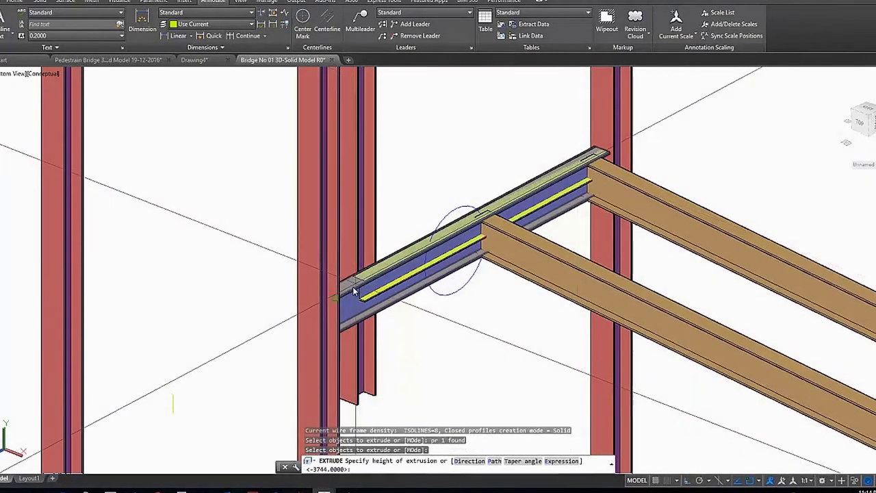
pyautogui.scroll(3, 345, 286)
pyautogui.scroll(2, 351, 304)
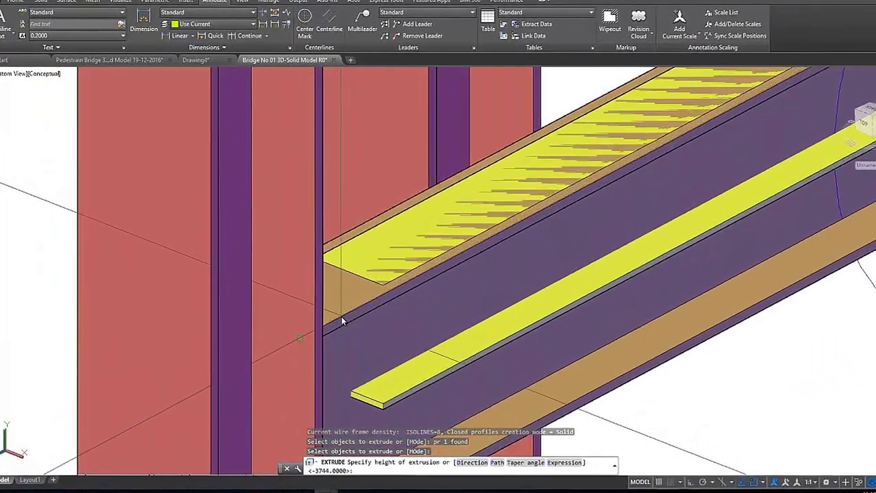
pyautogui.scroll(-1, 341, 315)
pyautogui.scroll(-3, 341, 315)
pyautogui.scroll(-2, 480, 347)
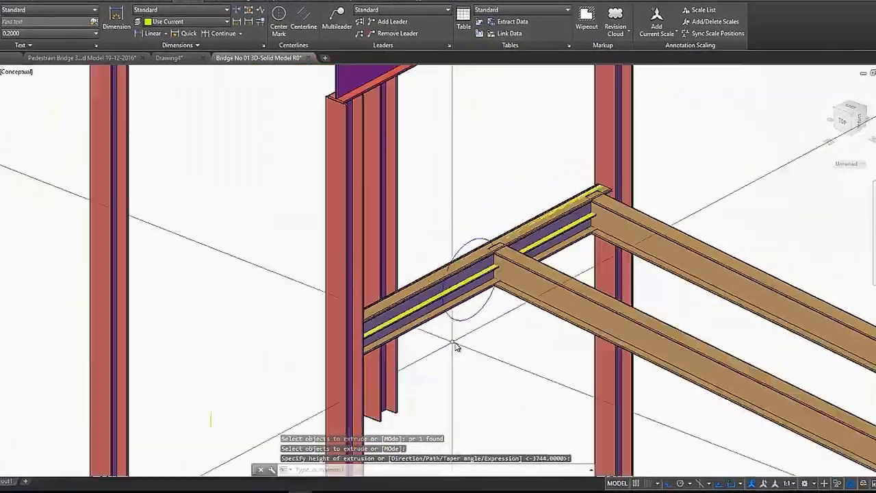
pyautogui.click(504, 294)
pyautogui.write('m')
pyautogui.press('Return')
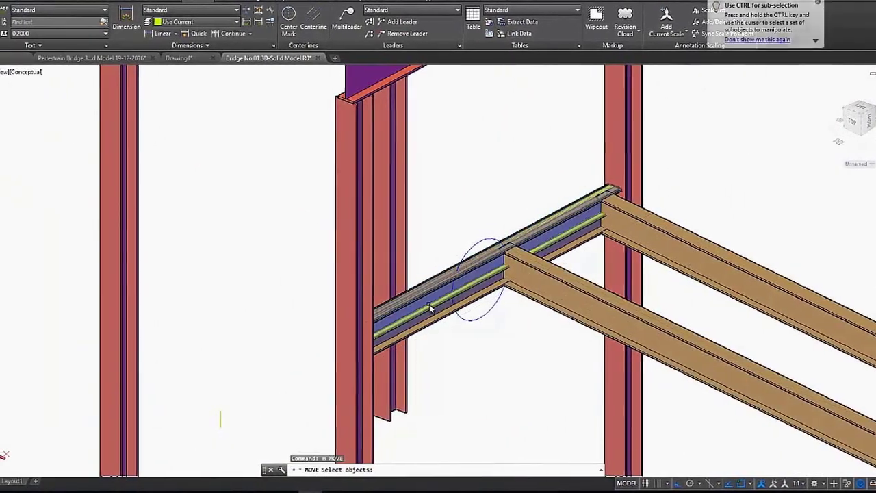
# Move the new yellow I-beam 2302.5718 at 180° to sit between the columns.
pyautogui.click(430, 307)
pyautogui.scroll(-3, 479, 280)
pyautogui.scroll(4, 462, 354)
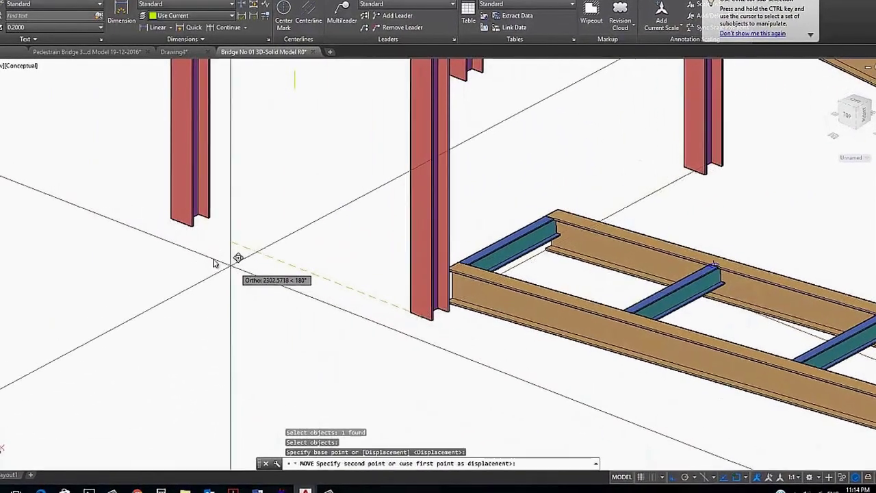
pyautogui.scroll(-5, 256, 307)
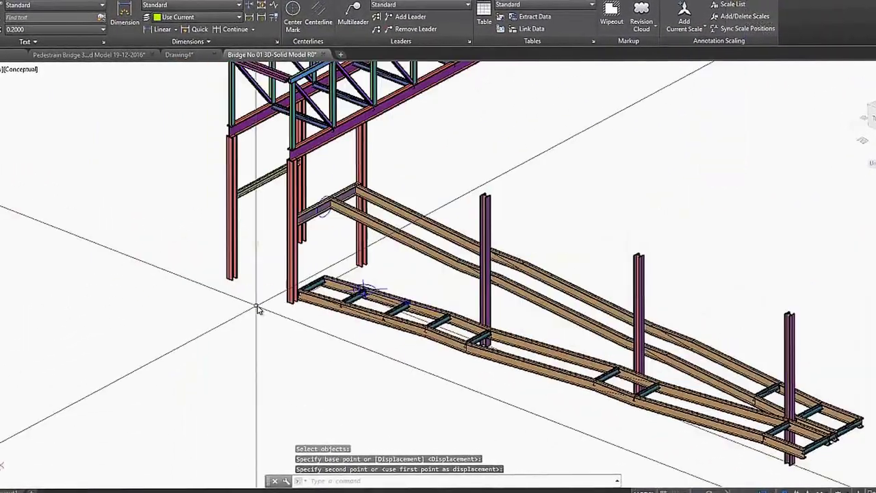
pyautogui.scroll(6, 232, 226)
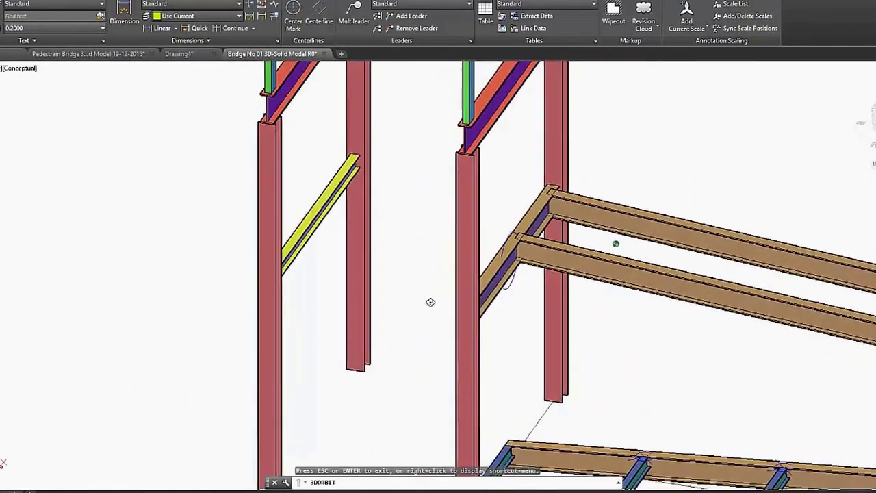
# Orbit the model to check the beam's position, then exit 3D orbit.
pyautogui.moveTo(430, 301)
pyautogui.mouseDown()
pyautogui.moveTo(577, 317)
pyautogui.moveTo(602, 244)
pyautogui.mouseUp()
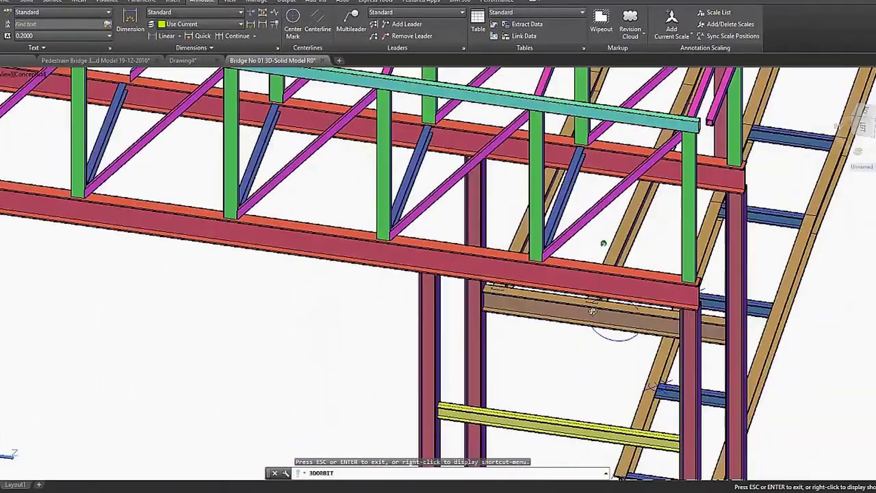
pyautogui.scroll(4, 489, 345)
pyautogui.scroll(-3, 446, 310)
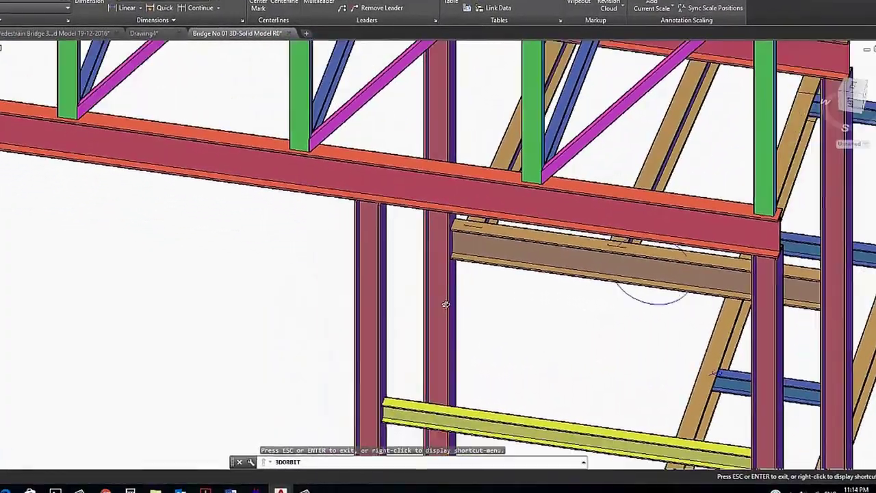
pyautogui.moveTo(446, 303)
pyautogui.mouseDown()
pyautogui.moveTo(502, 354)
pyautogui.moveTo(451, 346)
pyautogui.moveTo(407, 297)
pyautogui.mouseUp()
pyautogui.scroll(-3, 407, 297)
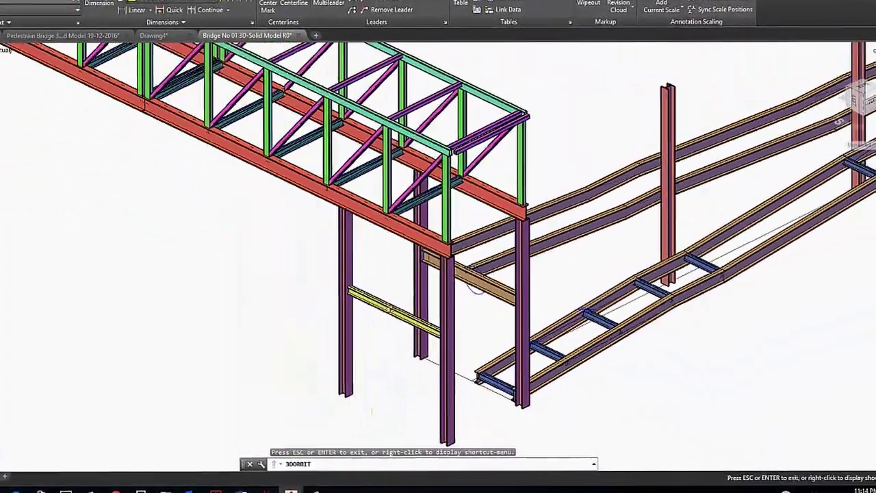
pyautogui.rightClick(377, 294)
pyautogui.click(370, 290)
pyautogui.scroll(5, 371, 290)
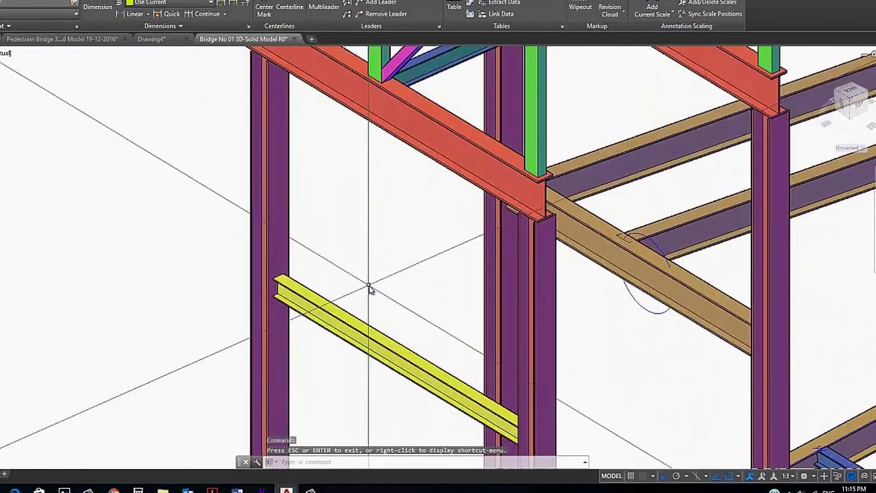
# Make a copy of the yellow I-beam.
pyautogui.write('o')
pyautogui.press('Return')
pyautogui.click(344, 313)
pyautogui.scroll(-2, 370, 311)
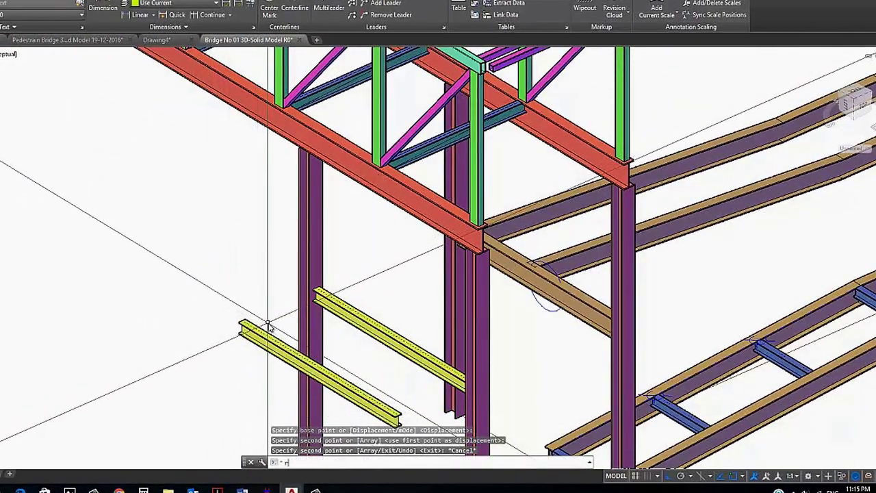
pyautogui.press('BackSpace')
# Set the UCS and rotate the copied beam 90° about its end.
pyautogui.write('cs')
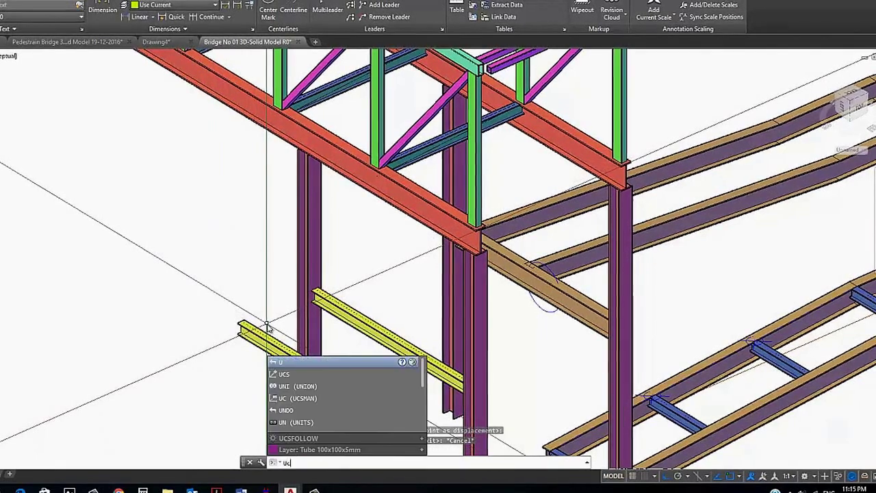
pyautogui.press('Return')
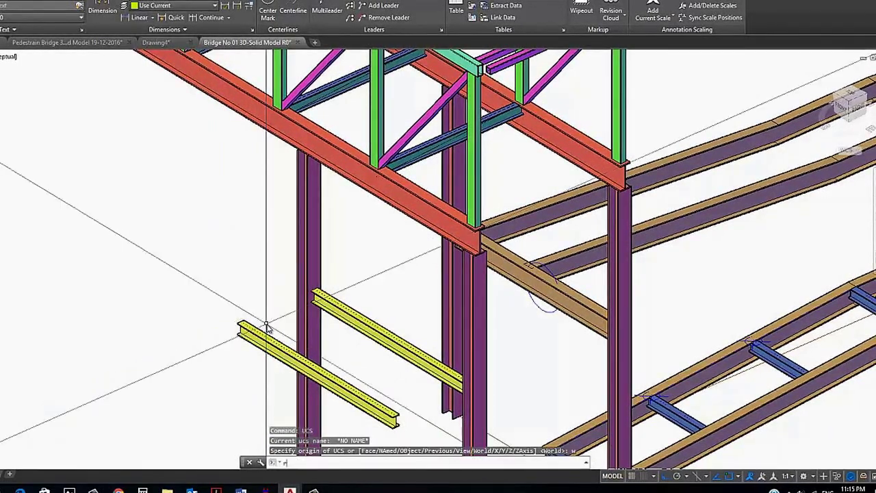
pyautogui.press('Return')
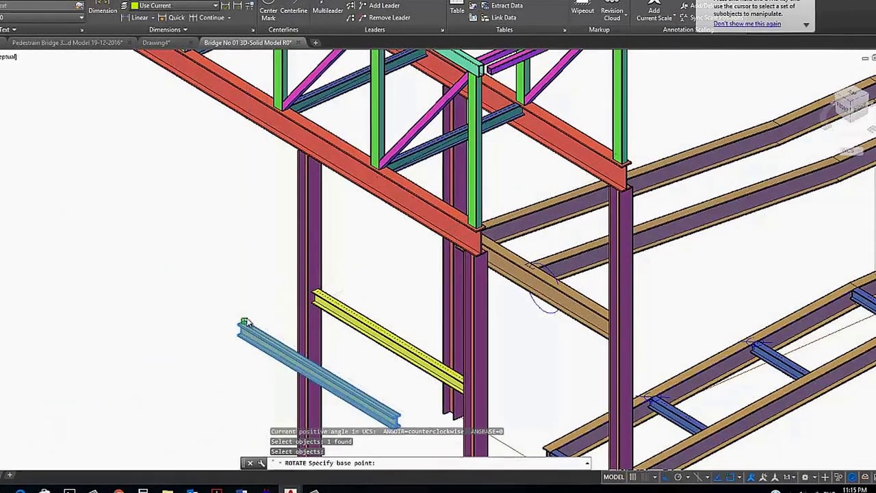
pyautogui.click(245, 322)
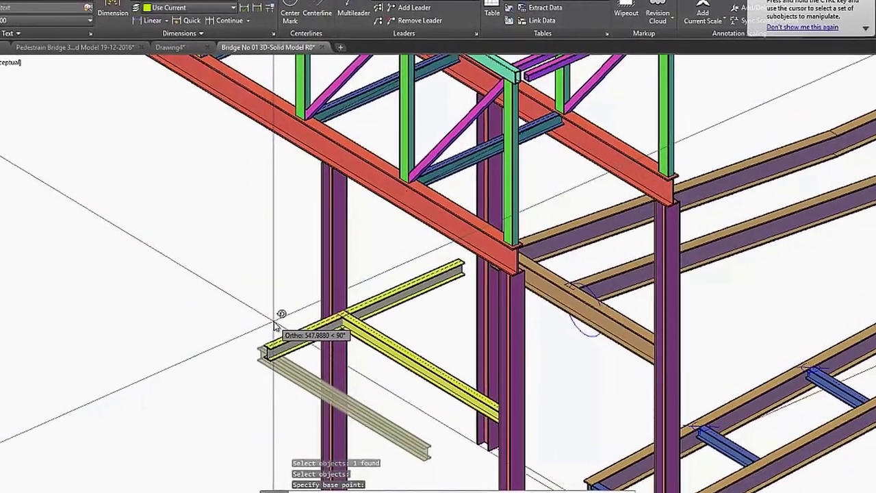
pyautogui.click(277, 316)
pyautogui.scroll(5, 194, 331)
# Move the rotated beam end-to-end with the first beam at the column.
pyautogui.click(201, 413)
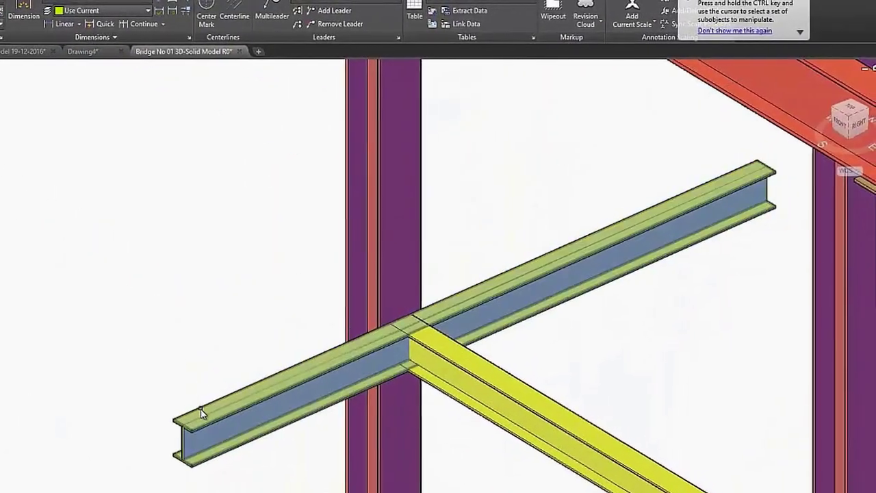
pyautogui.scroll(5, 230, 433)
pyautogui.scroll(-5, 301, 431)
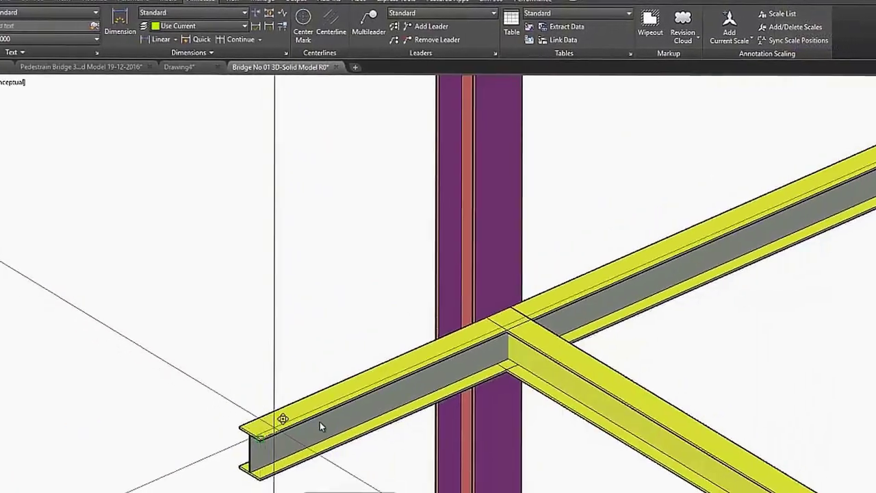
pyautogui.scroll(6, 466, 301)
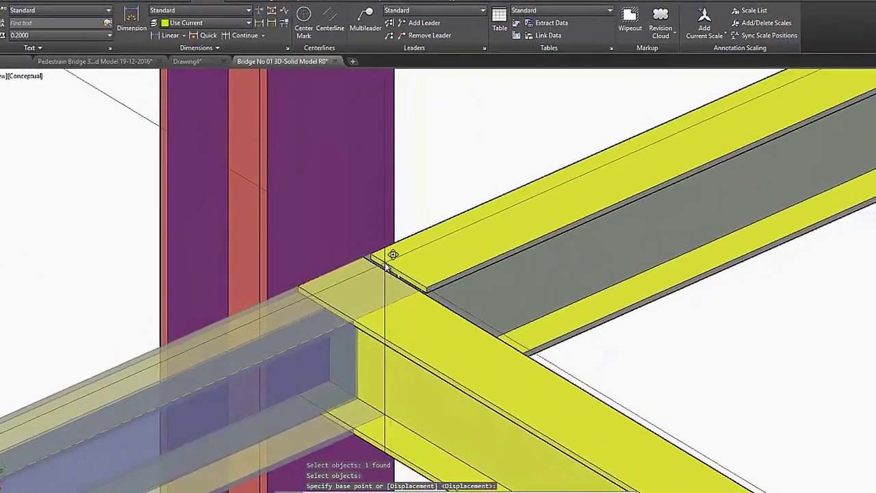
pyautogui.click(387, 250)
pyautogui.scroll(-1, 433, 270)
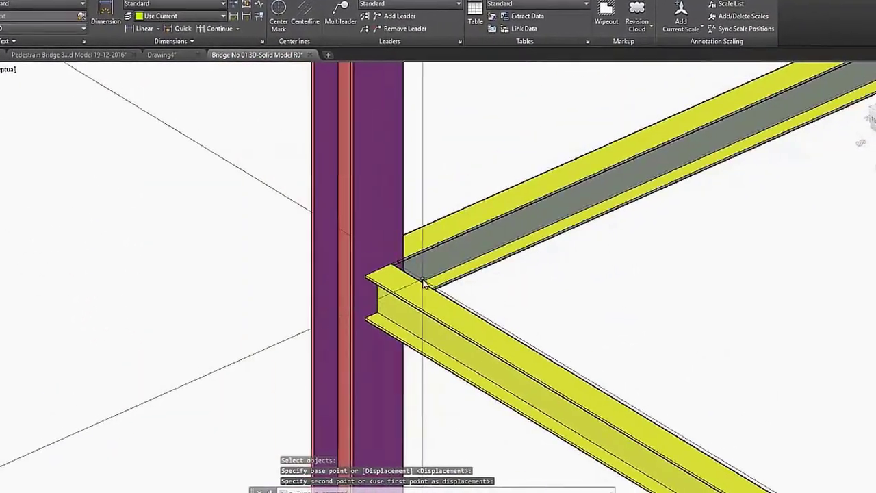
pyautogui.scroll(-2, 433, 270)
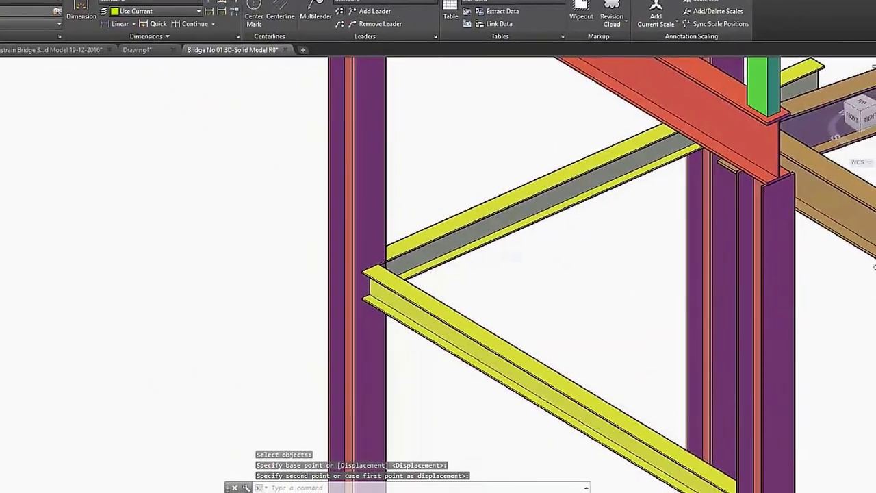
pyautogui.moveTo(470, 329)
pyautogui.keyDown('shift'); pyautogui.mouseDown(button='middle')
pyautogui.moveTo(628, 266)
pyautogui.moveTo(718, 325)
pyautogui.mouseUp(button='middle'); pyautogui.keyUp('shift')
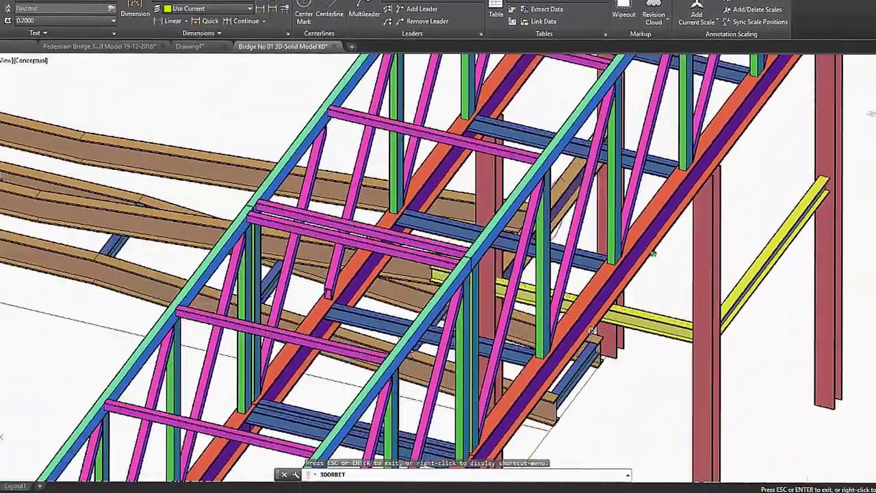
# Zoom in and exit 3D orbit to return to normal editing.
pyautogui.scroll(3, 719, 325)
pyautogui.scroll(1, 725, 321)
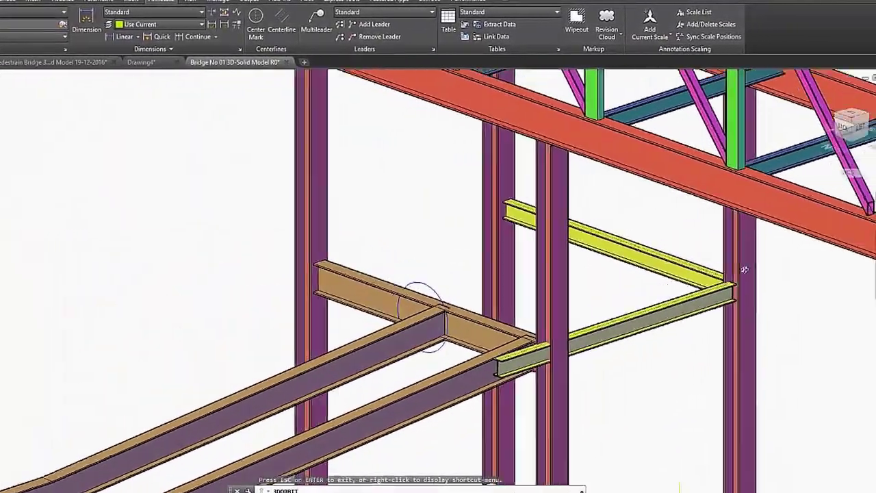
pyautogui.scroll(2, 739, 315)
pyautogui.scroll(1, 760, 308)
pyautogui.scroll(1, 776, 301)
pyautogui.scroll(-2, 776, 298)
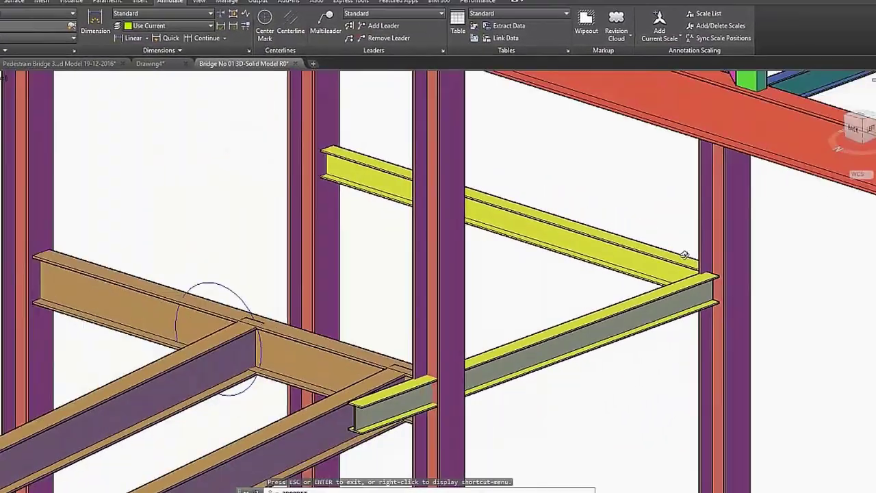
pyautogui.scroll(1, 766, 294)
pyautogui.scroll(1, 759, 291)
pyautogui.rightClick(755, 290)
pyautogui.click(756, 290)
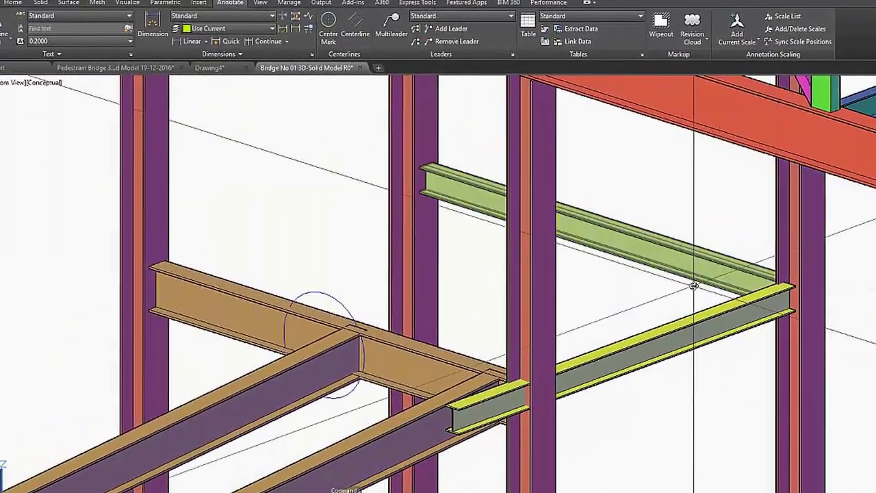
# Start UCS with the Face option and zoom out to the beams, columns and ramp.
pyautogui.scroll(-3, 650, 308)
pyautogui.scroll(3, 631, 320)
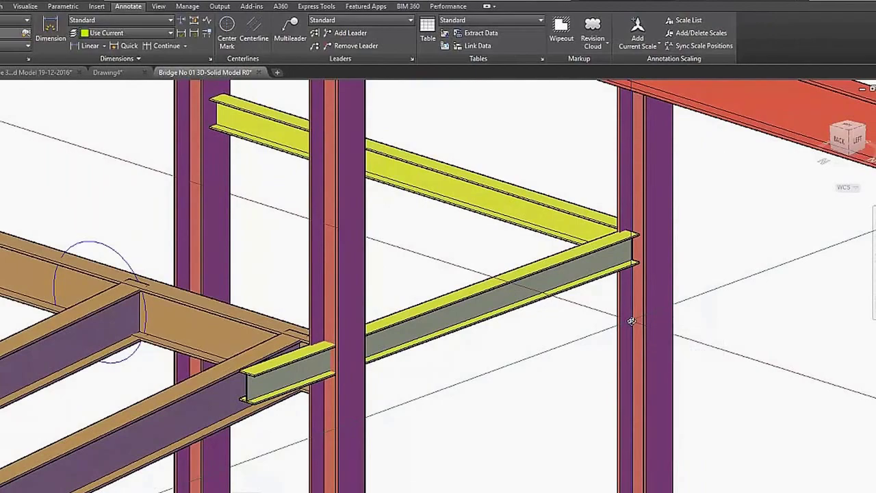
pyautogui.scroll(2, 636, 316)
pyautogui.write('UCS')
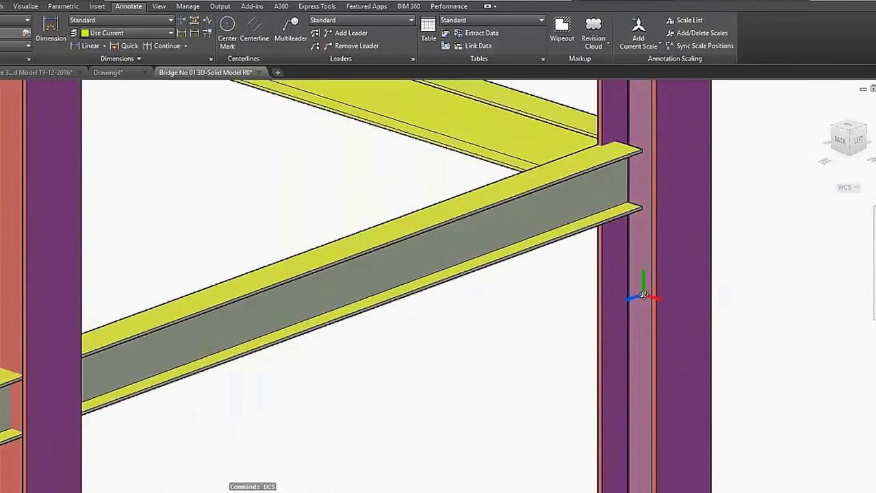
pyautogui.press('Return')
pyautogui.write('f')
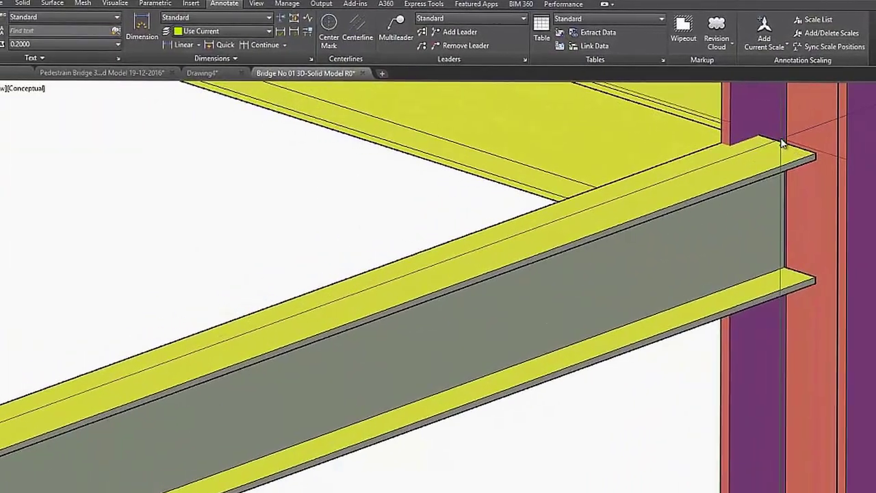
pyautogui.scroll(-5, 748, 149)
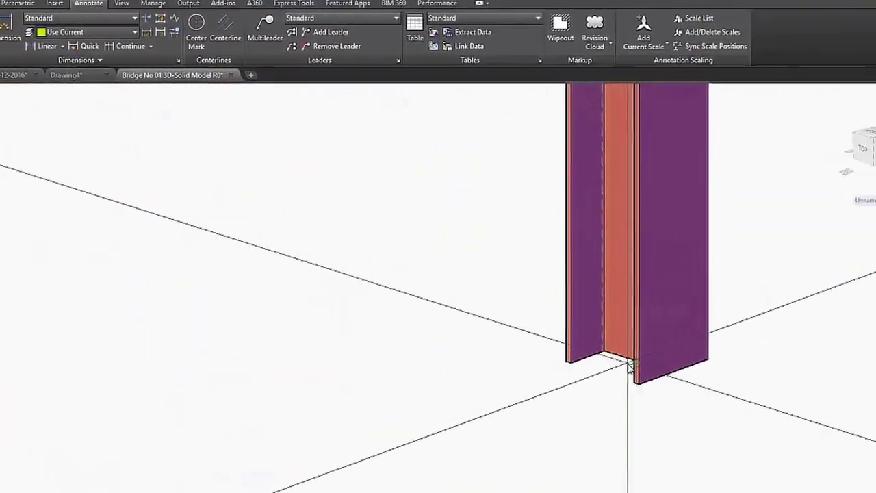
pyautogui.scroll(-1, 621, 373)
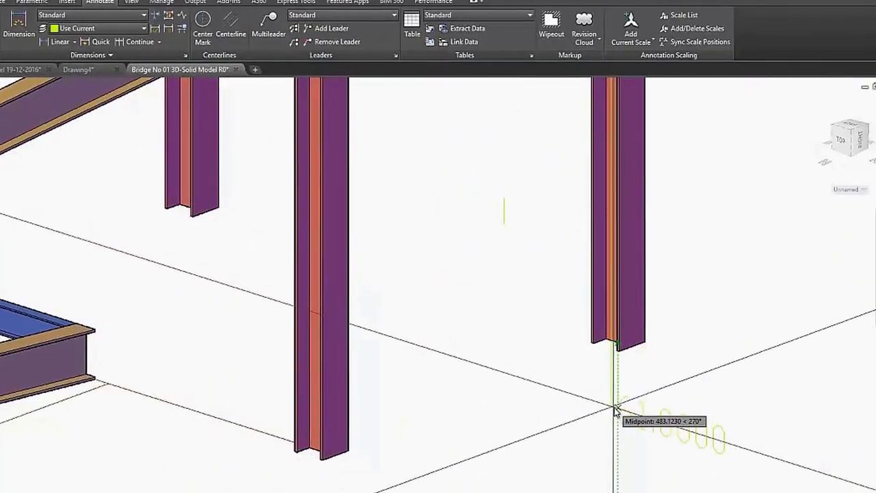
pyautogui.scroll(-3, 553, 366)
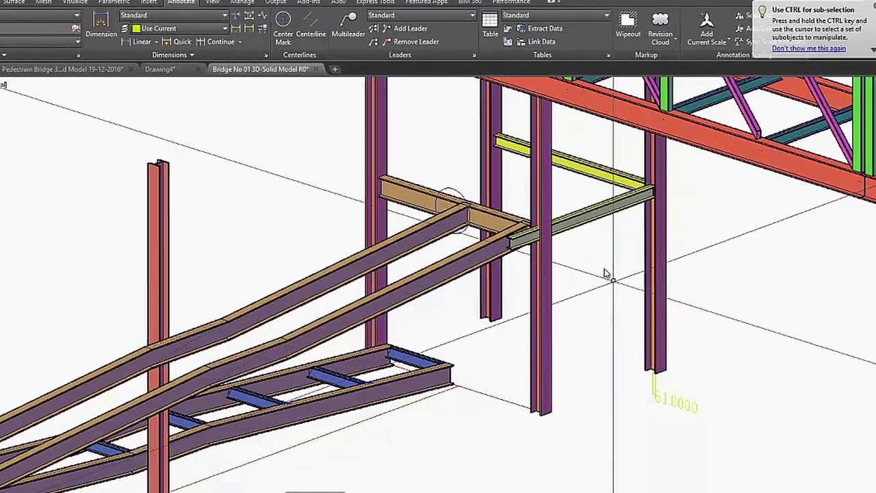
# Select the green-grey column beside the new yellow beams.
pyautogui.scroll(3, 602, 206)
pyautogui.click(663, 203)
pyautogui.press('Return')
pyautogui.click(661, 248)
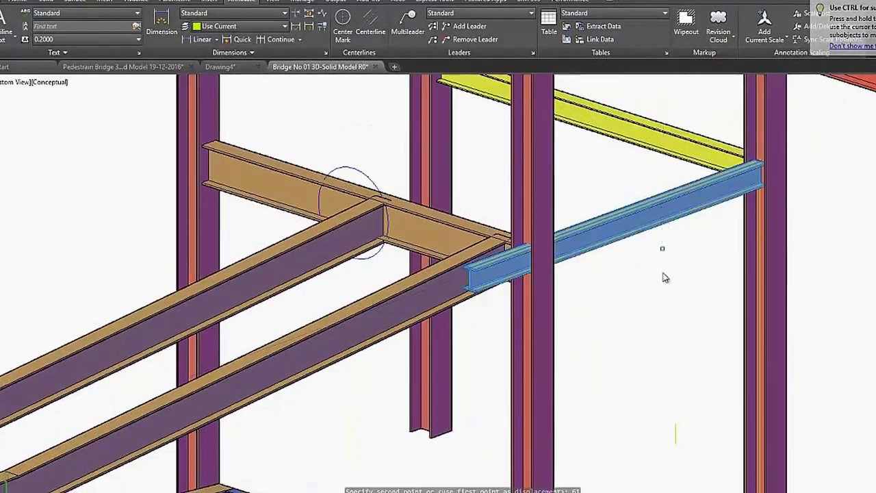
pyautogui.scroll(-1, 661, 316)
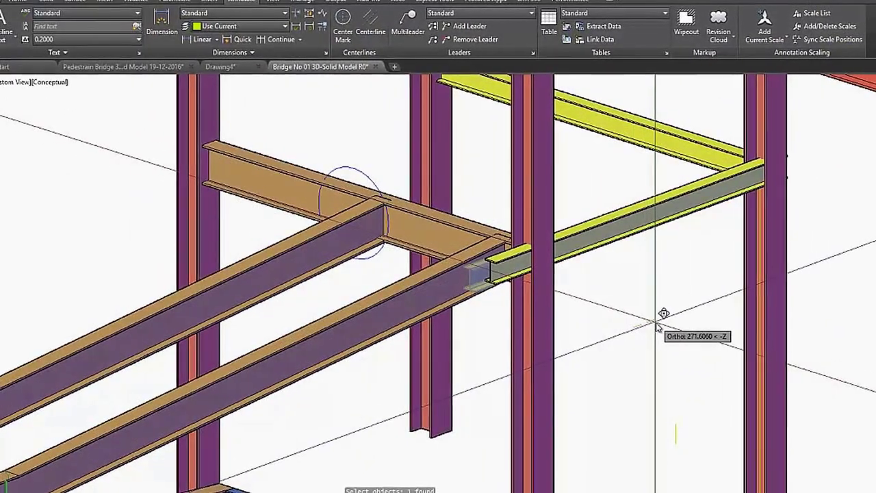
pyautogui.scroll(-1, 661, 312)
pyautogui.scroll(-1, 645, 322)
pyautogui.scroll(-2, 625, 316)
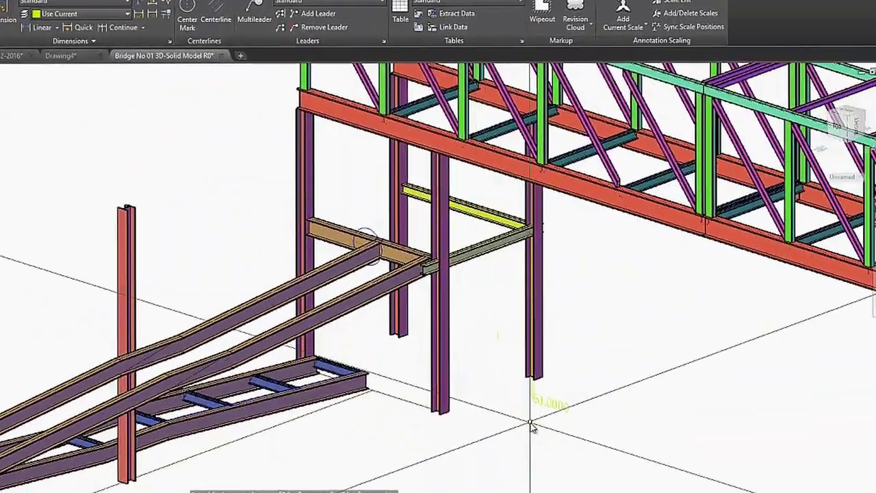
pyautogui.scroll(3, 606, 382)
pyautogui.scroll(2, 618, 367)
pyautogui.scroll(2, 662, 375)
pyautogui.scroll(-3, 662, 375)
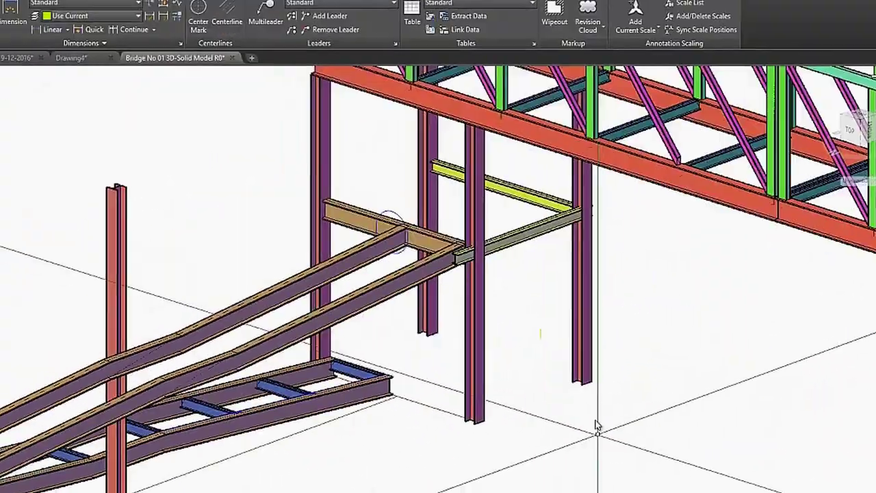
pyautogui.scroll(1, 596, 420)
pyautogui.scroll(3, 651, 331)
pyautogui.scroll(2, 641, 330)
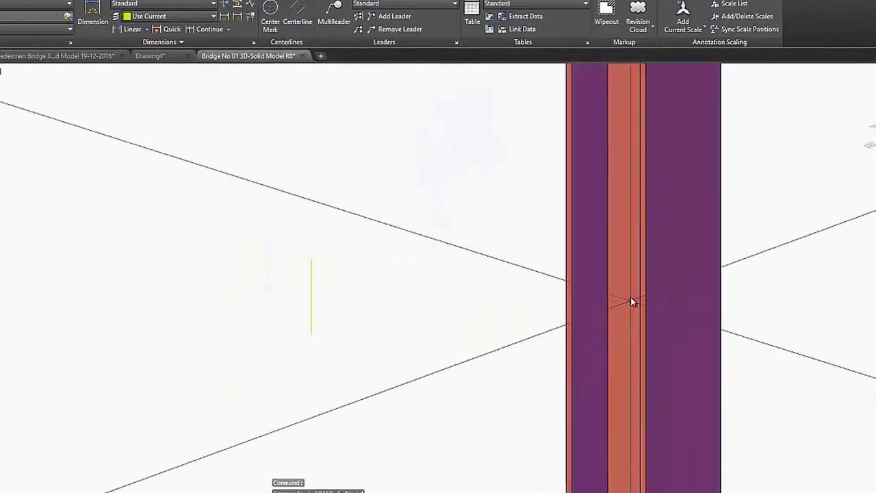
# Draw a helper circle centred at the line intersection at the column base.
pyautogui.write('c')
pyautogui.press('Return')
pyautogui.click(638, 289)
pyautogui.scroll(-3, 572, 270)
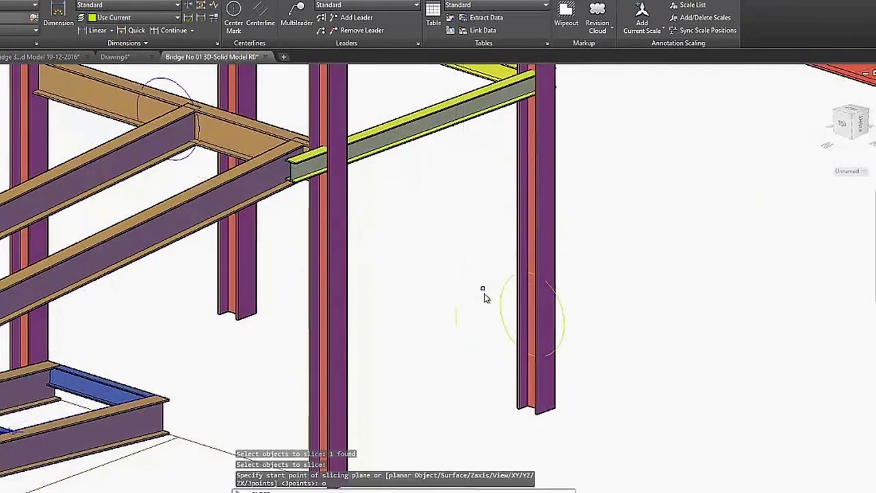
# Slice the column using the circle as cutting object, keep both sides, and erase the circle.
pyautogui.press('Return')
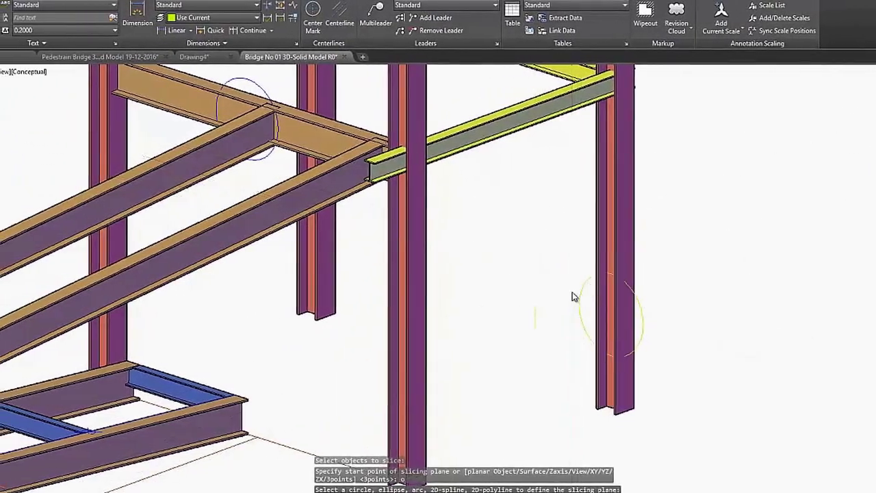
pyautogui.scroll(-3, 574, 296)
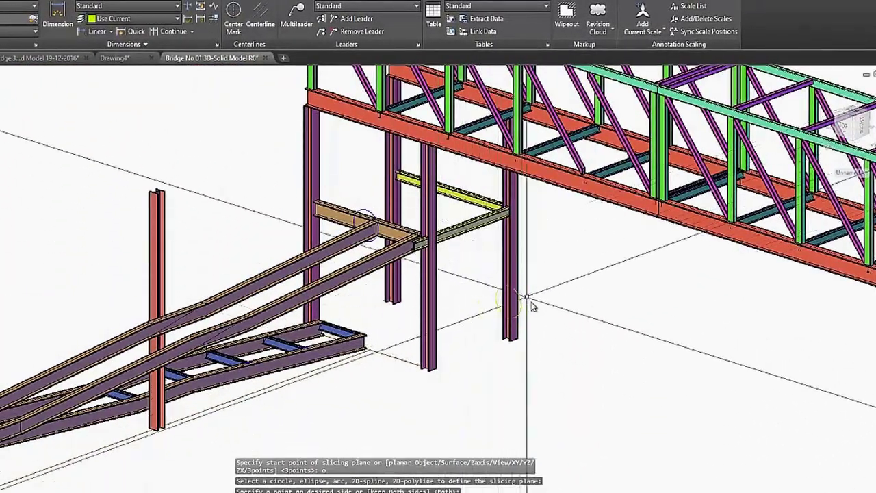
pyautogui.scroll(3, 532, 305)
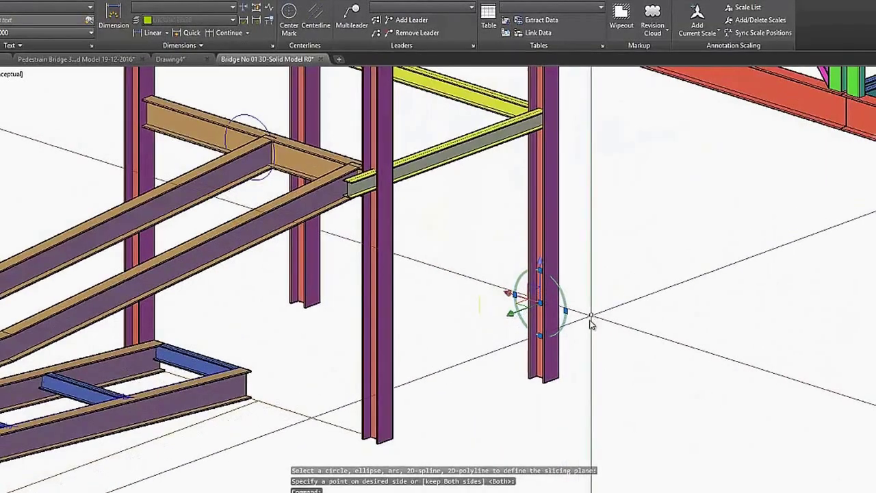
pyautogui.press('Return')
pyautogui.click(485, 308)
pyautogui.press('Delete')
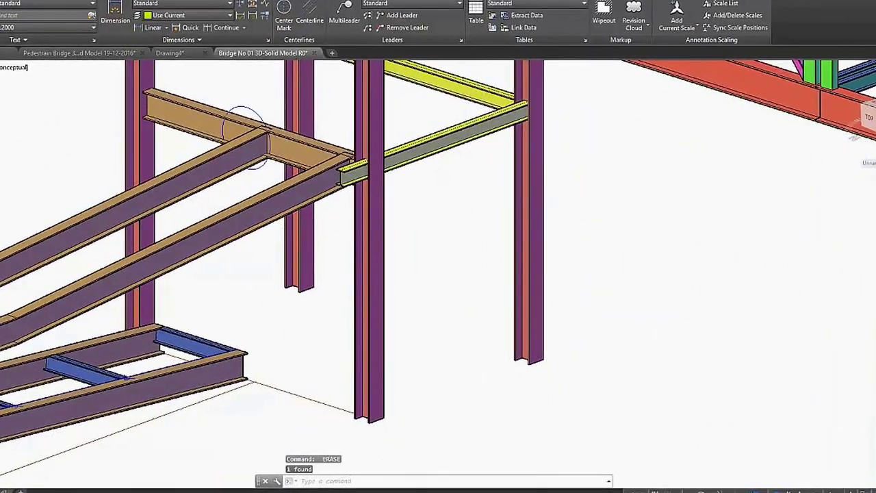
pyautogui.moveTo(723, 280)
pyautogui.keyDown('shift'); pyautogui.mouseDown(button='middle')
pyautogui.moveTo(374, 279)
pyautogui.moveTo(312, 250)
pyautogui.moveTo(296, 205)
pyautogui.moveTo(254, 254)
pyautogui.moveTo(238, 193)
pyautogui.mouseUp(button='middle'); pyautogui.keyUp('shift')
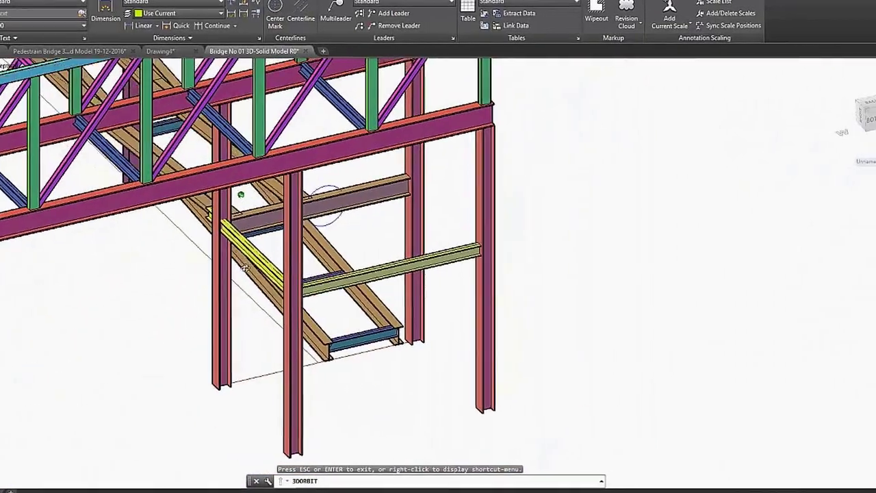
# Exit 3D orbit and zoom in on the column beneath the stair framing.
pyautogui.rightClick(264, 277)
pyautogui.click(273, 403)
pyautogui.scroll(3, 215, 412)
pyautogui.press('Escape')
pyautogui.scroll(3, 215, 411)
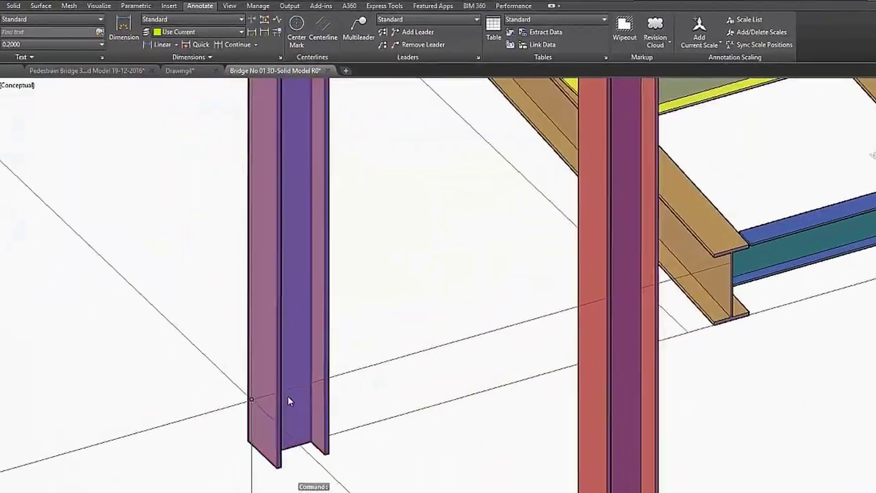
pyautogui.scroll(1, 288, 394)
# Draw a helper circle around the base of that column.
pyautogui.write('c CIRCLE')
pyautogui.press('Return')
pyautogui.click(308, 372)
pyautogui.click(198, 381)
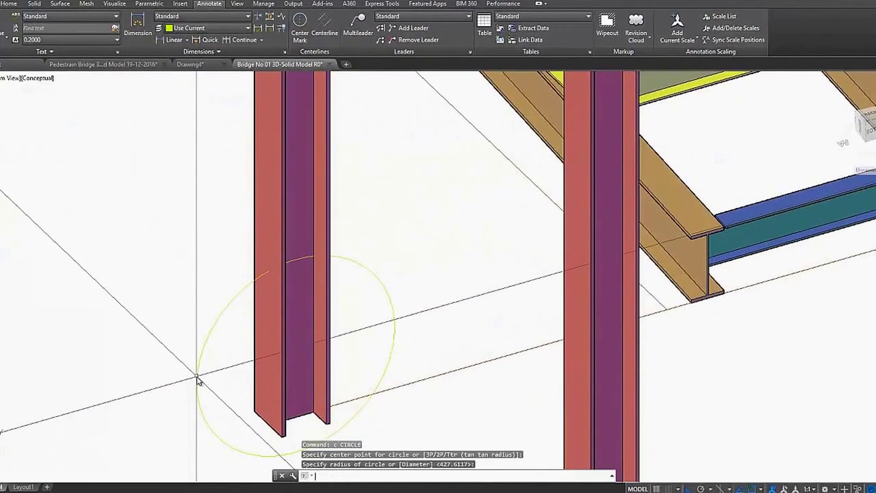
# Slice the column along the circle's plane and keep the chosen side.
pyautogui.write('slice')
pyautogui.press('Return')
pyautogui.scroll(-4, 313, 376)
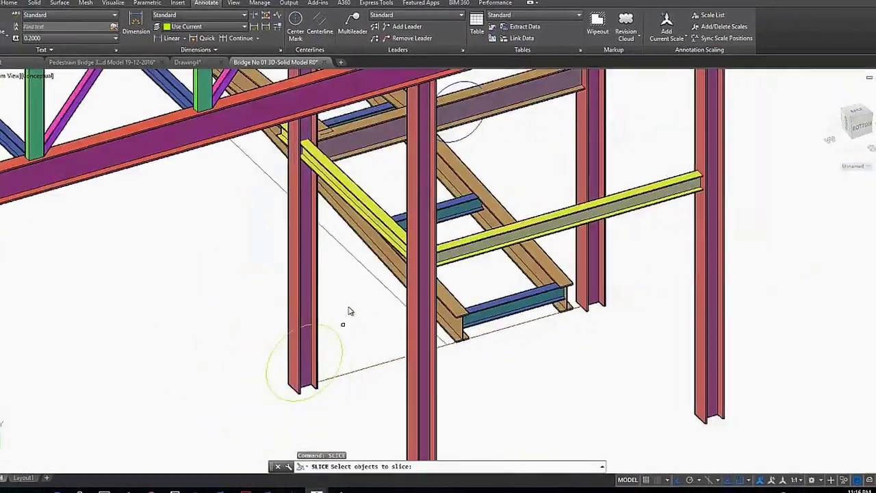
pyautogui.click(351, 336)
pyautogui.press('Return')
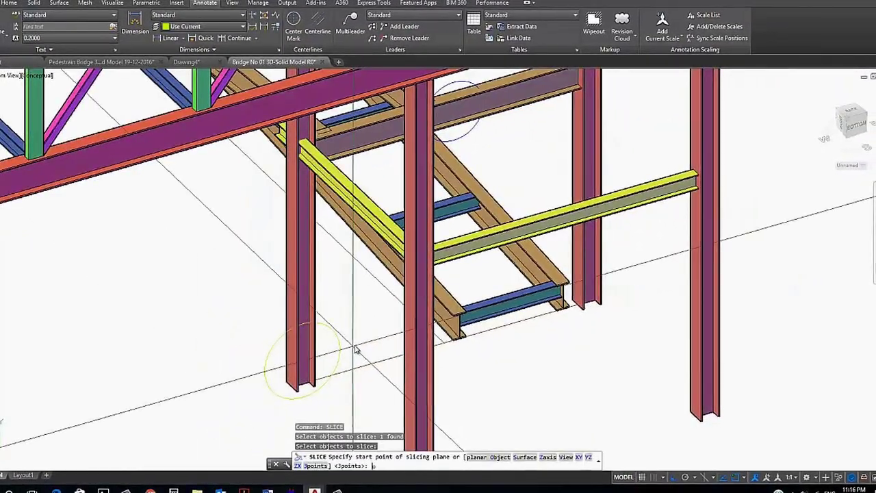
pyautogui.scroll(-3, 340, 342)
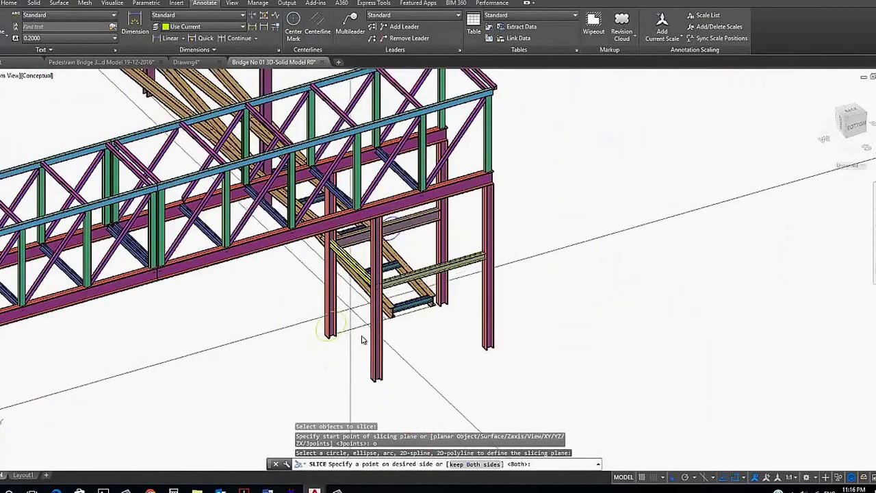
pyautogui.scroll(3, 378, 389)
pyautogui.scroll(2, 380, 392)
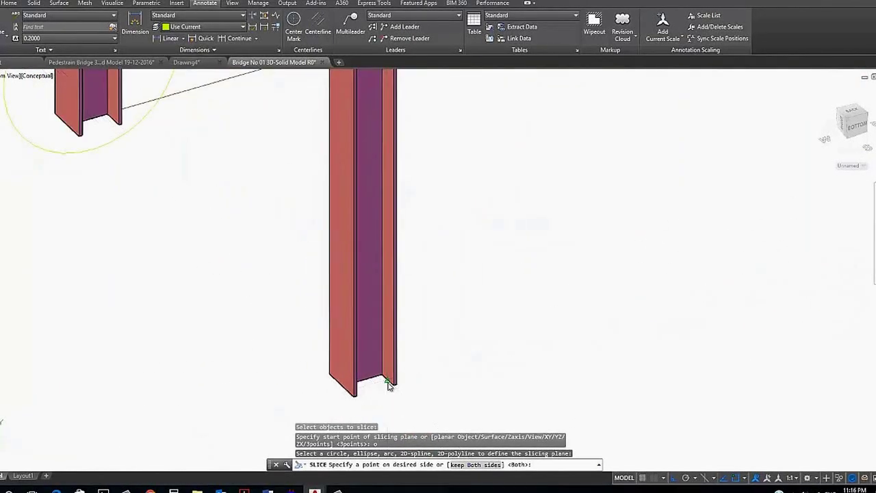
pyautogui.click(387, 385)
pyautogui.scroll(-5, 384, 390)
pyautogui.write('c')
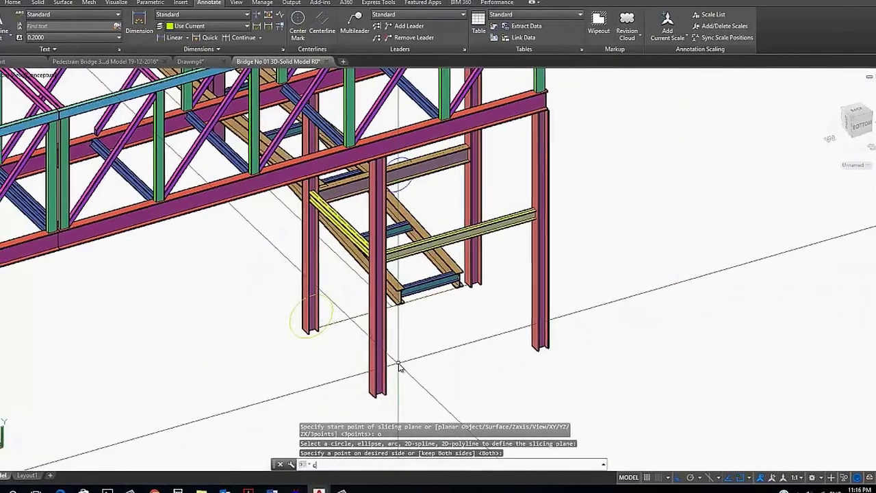
# Start a COPY, look around the model, then cancel it.
pyautogui.write('o')
pyautogui.press('Return')
pyautogui.scroll(3, 388, 408)
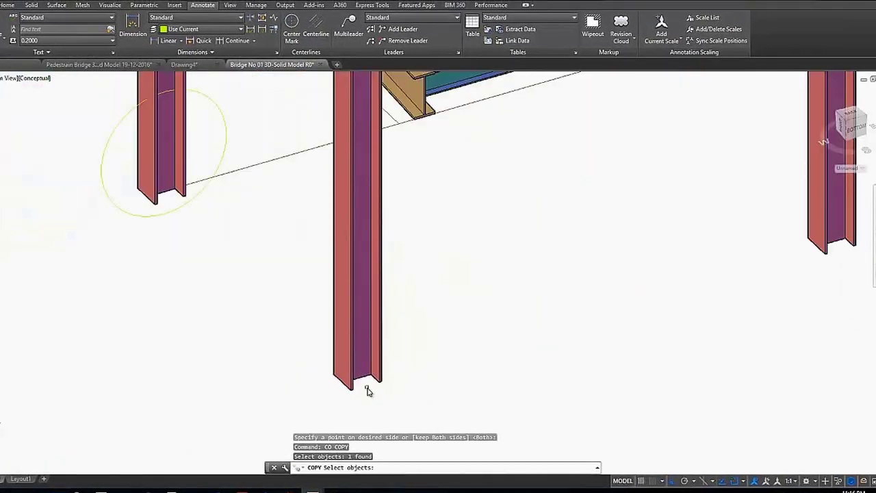
pyautogui.scroll(-3, 366, 385)
pyautogui.scroll(5, 643, 315)
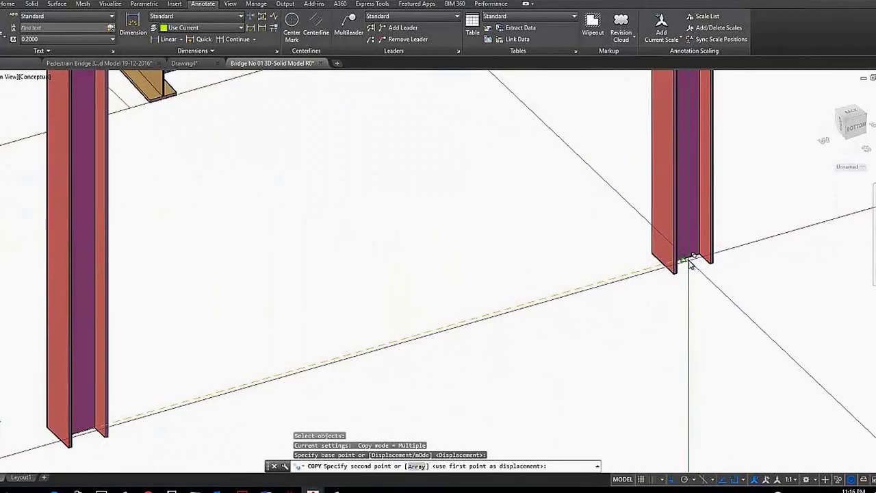
pyautogui.scroll(2, 691, 264)
pyautogui.scroll(-3, 698, 269)
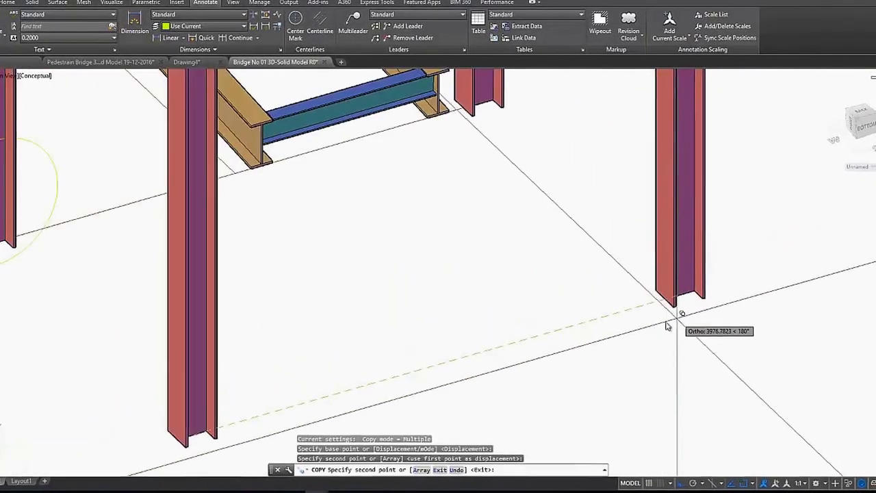
pyautogui.scroll(-2, 664, 319)
pyautogui.scroll(2, 581, 332)
pyautogui.press('Escape')
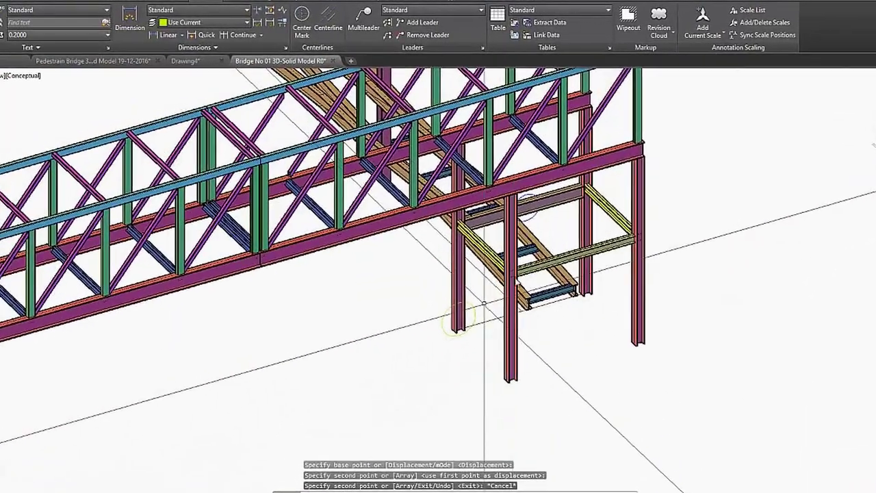
# Copy the right-hand yellow beam to a new position further right.
pyautogui.scroll(2, 529, 238)
pyautogui.scroll(2, 559, 256)
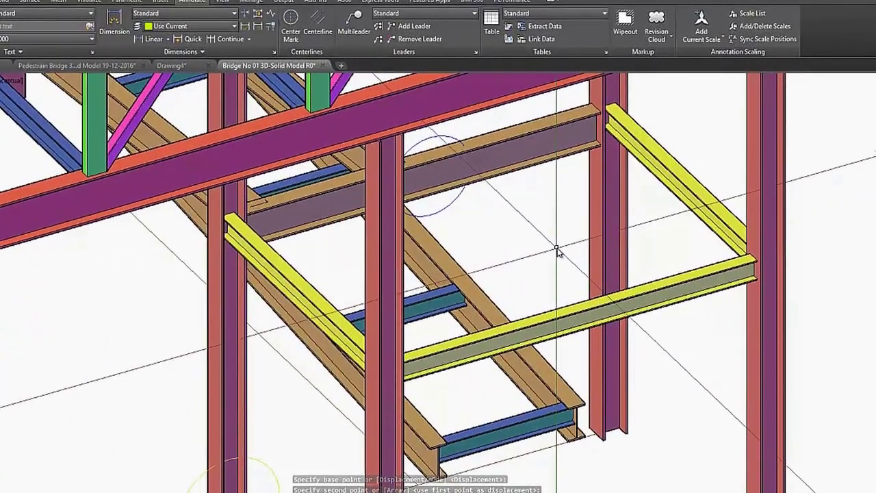
pyautogui.press('Escape')
pyautogui.write('co')
pyautogui.press('Return')
pyautogui.click(713, 206)
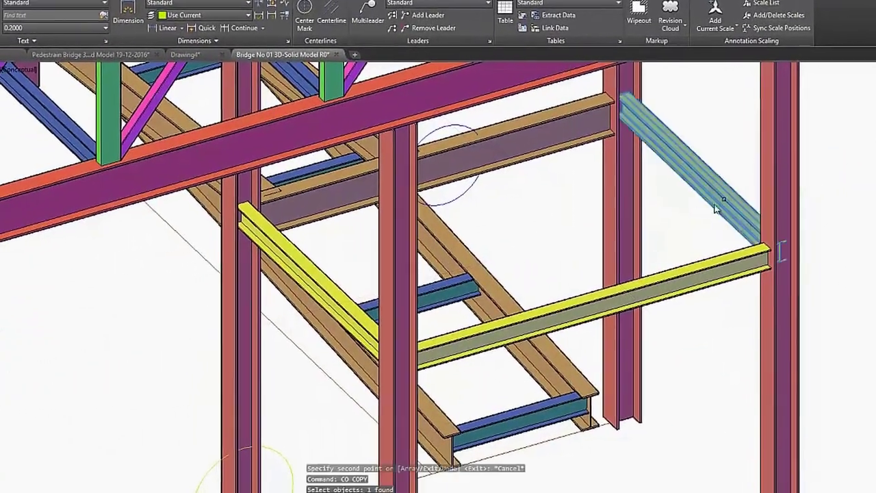
pyautogui.scroll(-2, 715, 222)
pyautogui.press('Return')
pyautogui.click(743, 232)
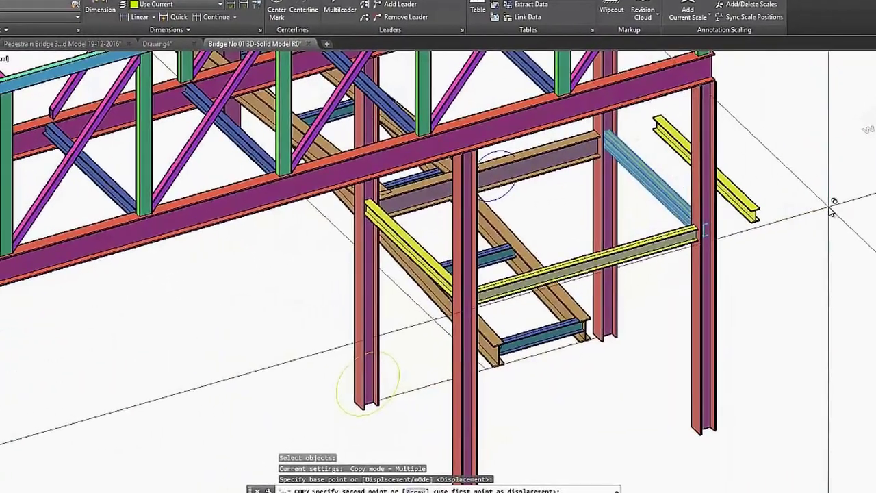
pyautogui.click(766, 205)
pyautogui.press('Escape')
# Move the diagonal yellow beam from its end point to the chosen location.
pyautogui.scroll(2, 767, 205)
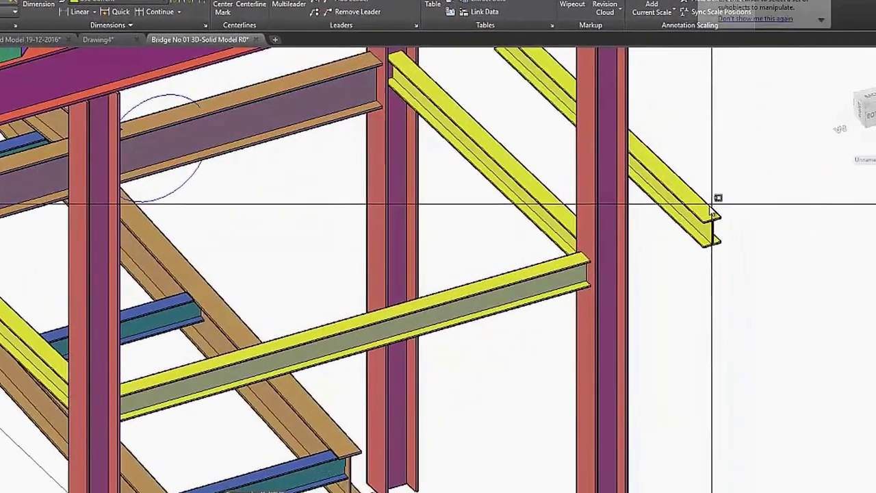
pyautogui.write('m')
pyautogui.press('Return')
pyautogui.scroll(5, 726, 219)
pyautogui.scroll(3, 854, 216)
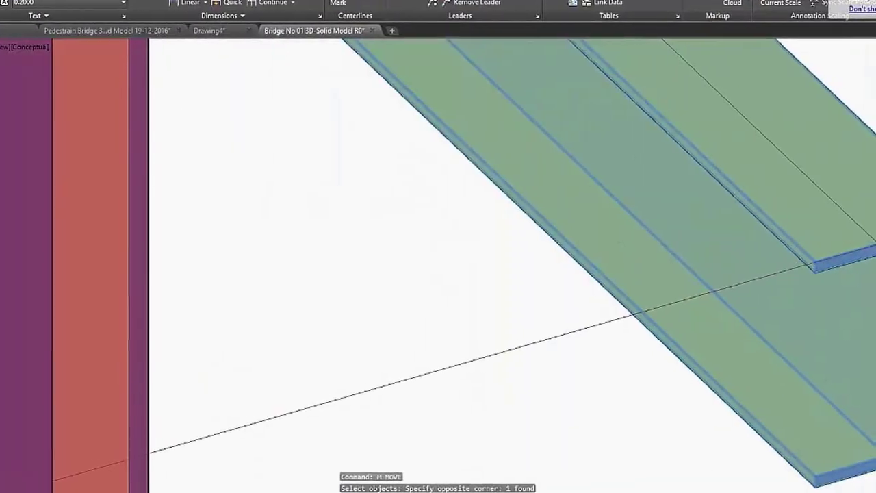
pyautogui.scroll(-6, 868, 191)
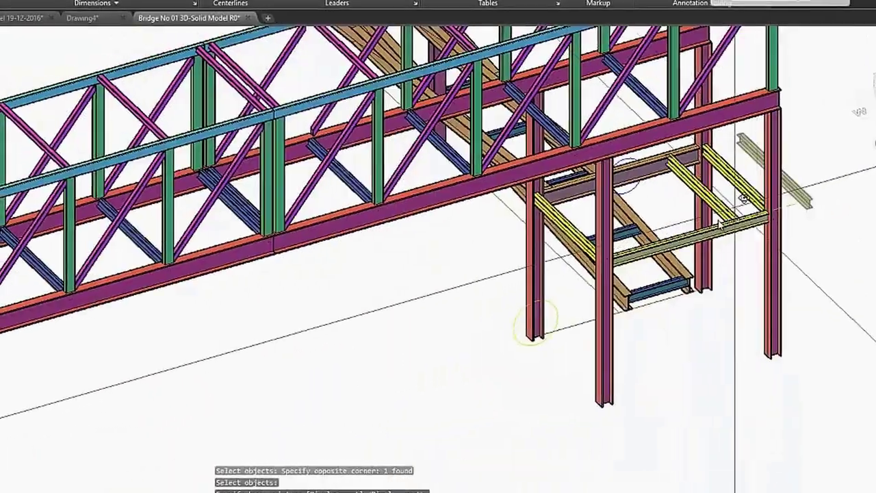
pyautogui.scroll(3, 698, 270)
pyautogui.scroll(3, 698, 270)
pyautogui.scroll(2, 698, 271)
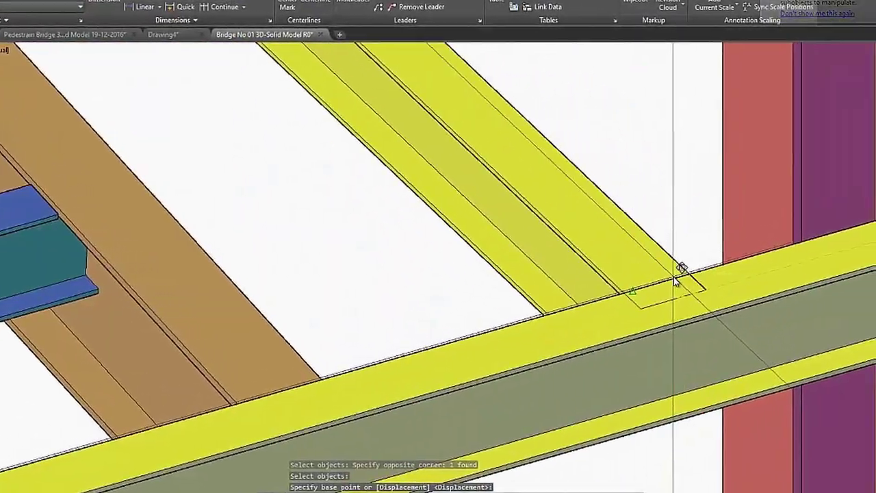
pyautogui.click(678, 274)
pyautogui.scroll(-2, 538, 333)
pyautogui.scroll(3, 497, 256)
pyautogui.scroll(-2, 492, 328)
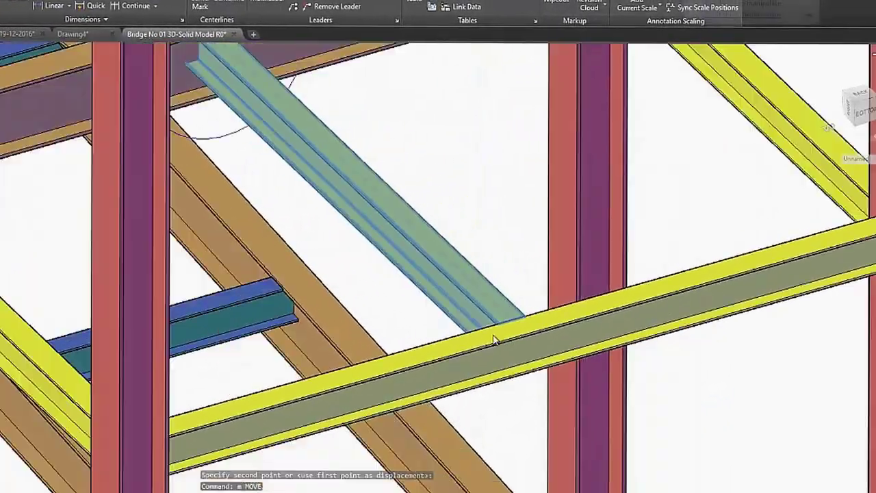
pyautogui.scroll(-2, 463, 317)
pyautogui.scroll(3, 616, 274)
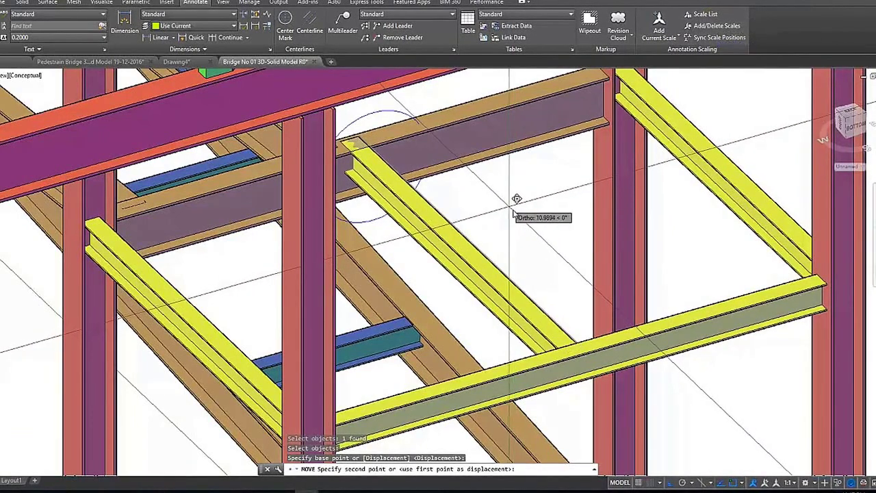
pyautogui.press('Return')
pyautogui.click(489, 256)
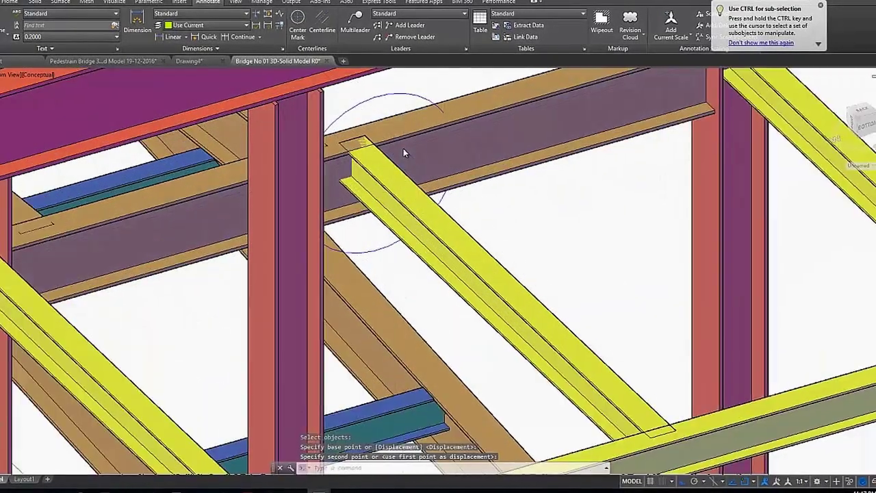
pyautogui.click(399, 147)
# Select another beam and set a base point to reposition it.
pyautogui.write('m')
pyautogui.press('Return')
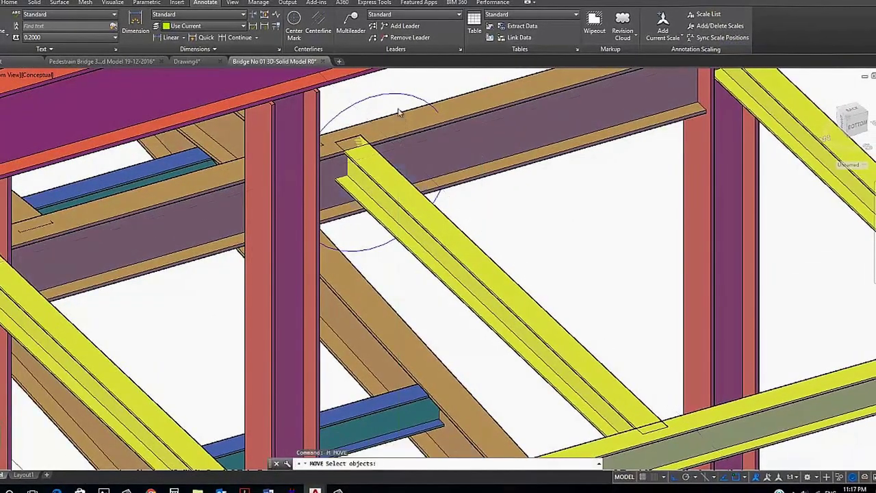
pyautogui.click(380, 100)
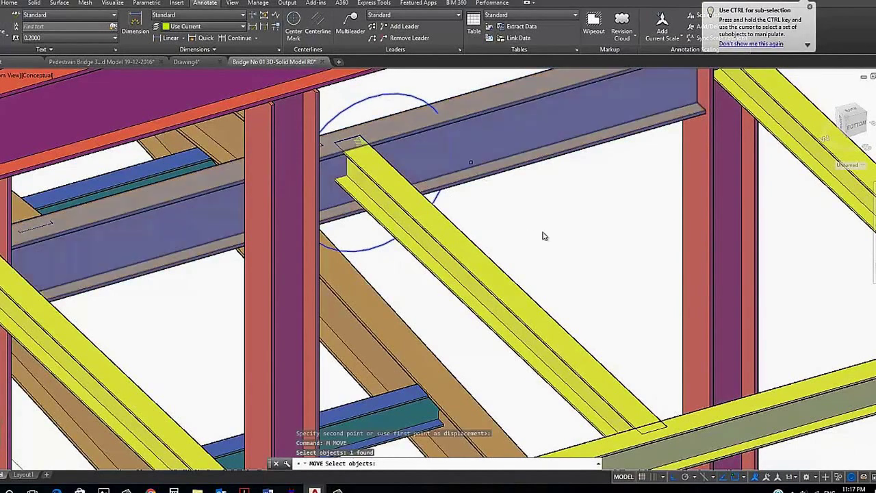
pyautogui.press('Return')
pyautogui.click(559, 171)
pyautogui.write('SLICE')
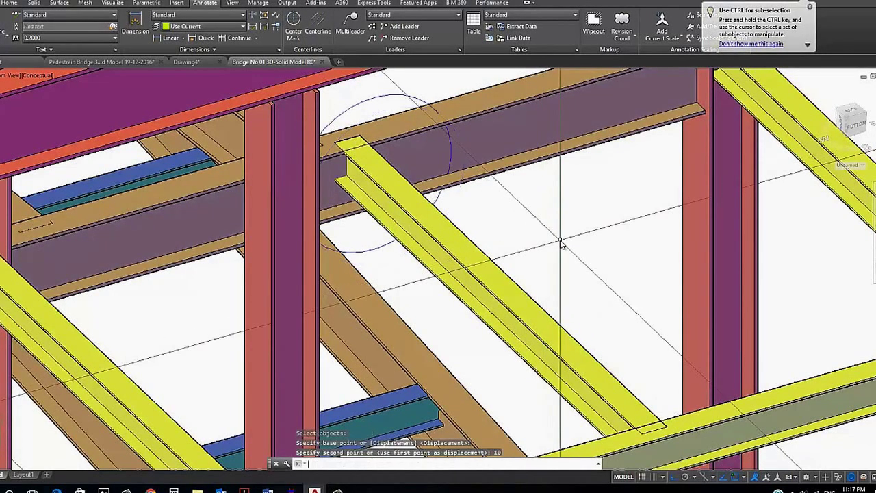
# Slice the selected yellow beam.
pyautogui.click(471, 251)
pyautogui.press('Return')
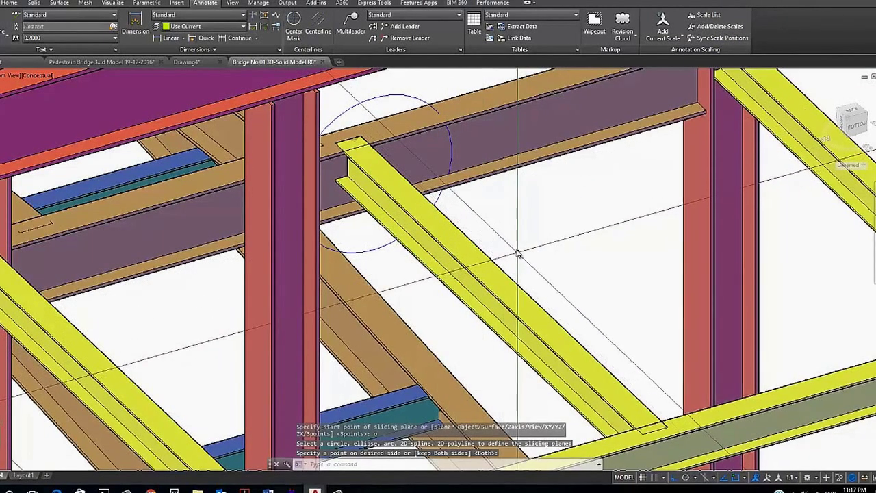
pyautogui.press('Return')
# Move the yellow beam end to a new point.
pyautogui.write('m')
pyautogui.press('Return')
pyautogui.click(437, 204)
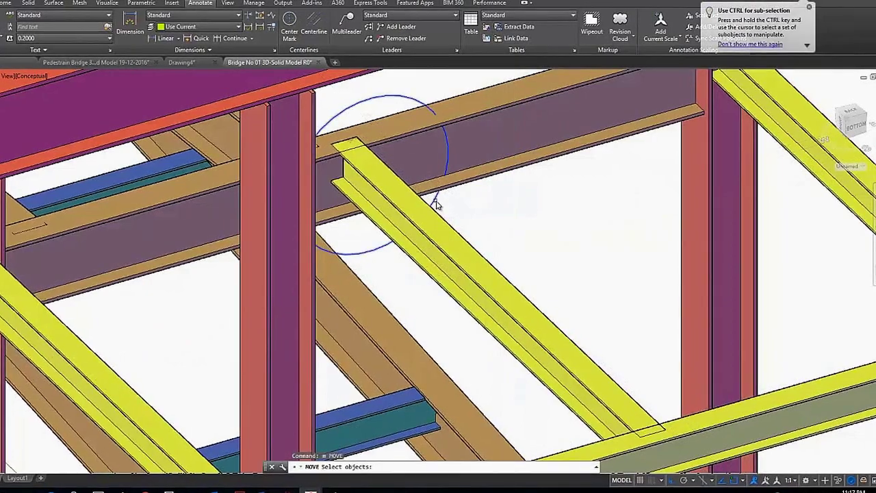
pyautogui.press('Return')
pyautogui.click(411, 175)
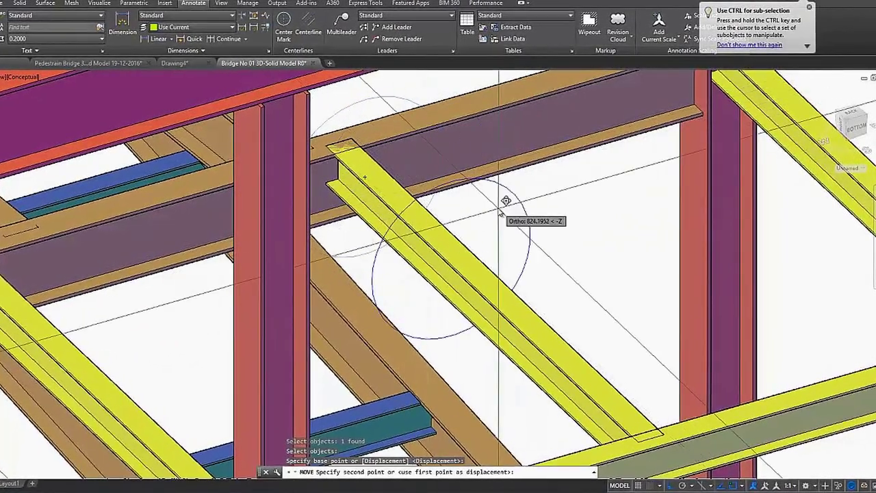
pyautogui.scroll(3, 407, 143)
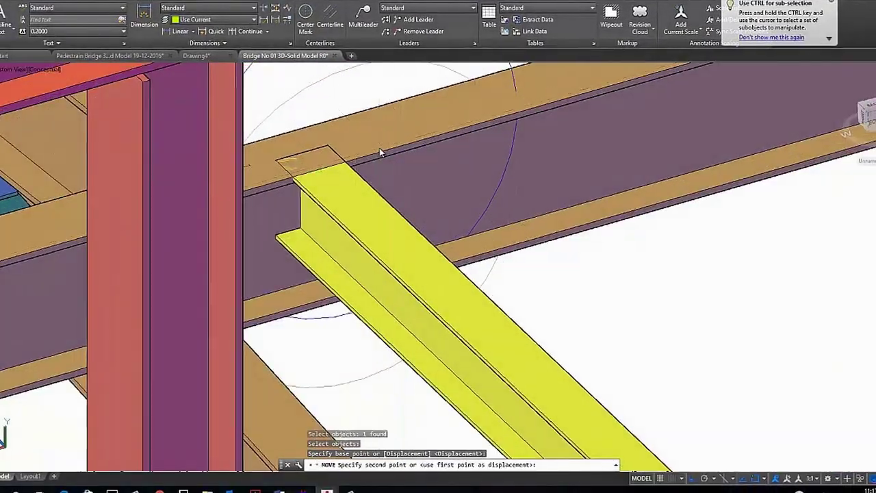
pyautogui.click(391, 149)
# Slice the yellow beam with the Object option, using the helper circle as plane.
pyautogui.write('m')
pyautogui.press('Return')
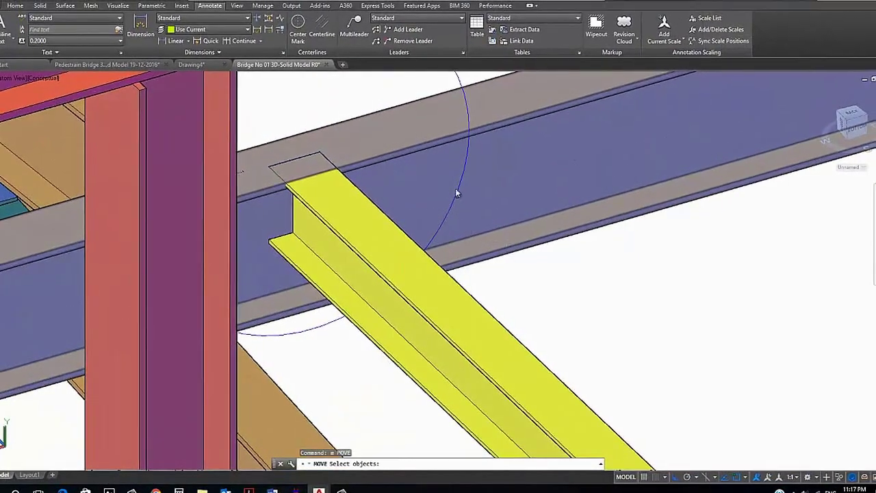
pyautogui.scroll(-3, 455, 143)
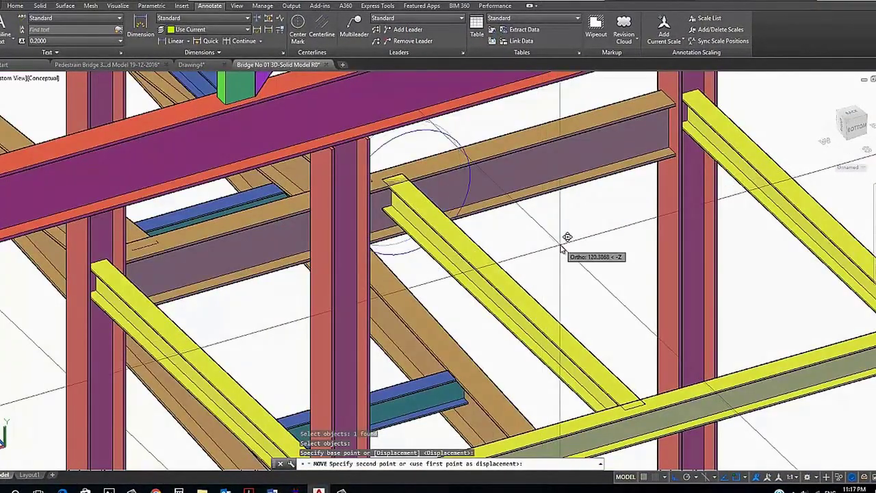
pyautogui.write('10lic')
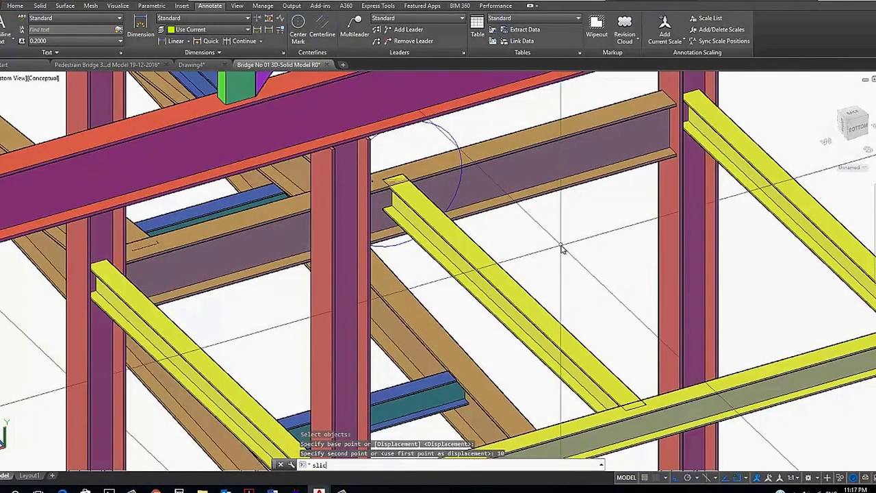
pyautogui.press('Return')
pyautogui.click(489, 273)
pyautogui.press('Return')
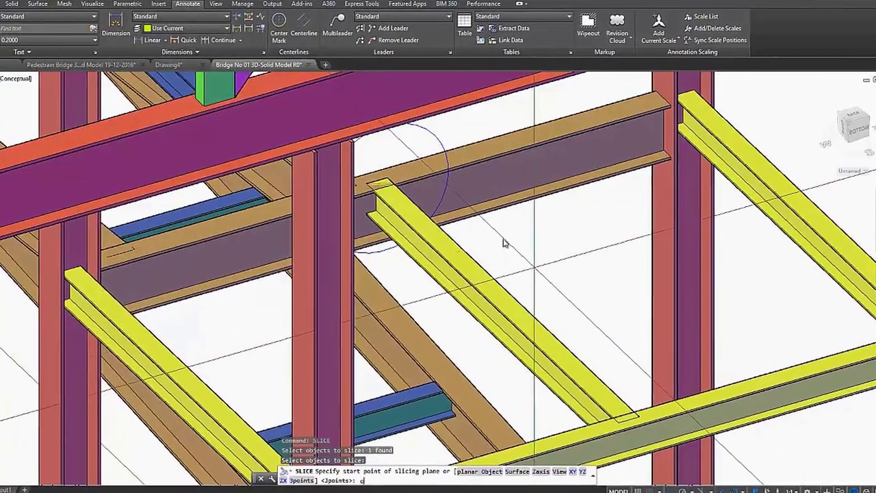
pyautogui.write('o')
pyautogui.press('Return')
pyautogui.click(439, 145)
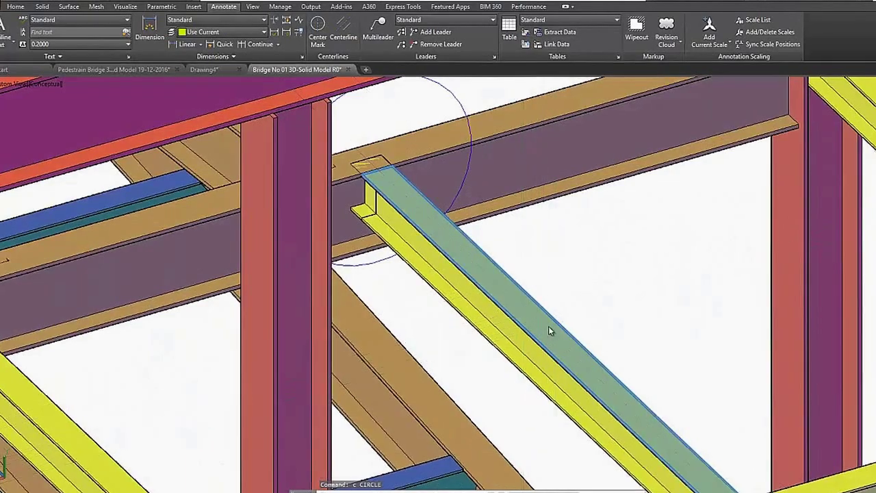
# Draw a helper circle near the beam and place the beam end on the hatched plate.
pyautogui.click(544, 325)
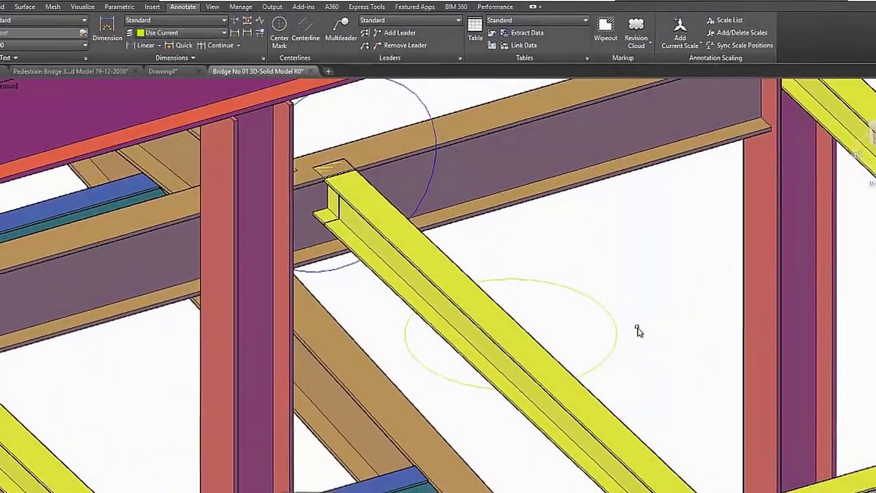
pyautogui.click(616, 322)
pyautogui.press('Return')
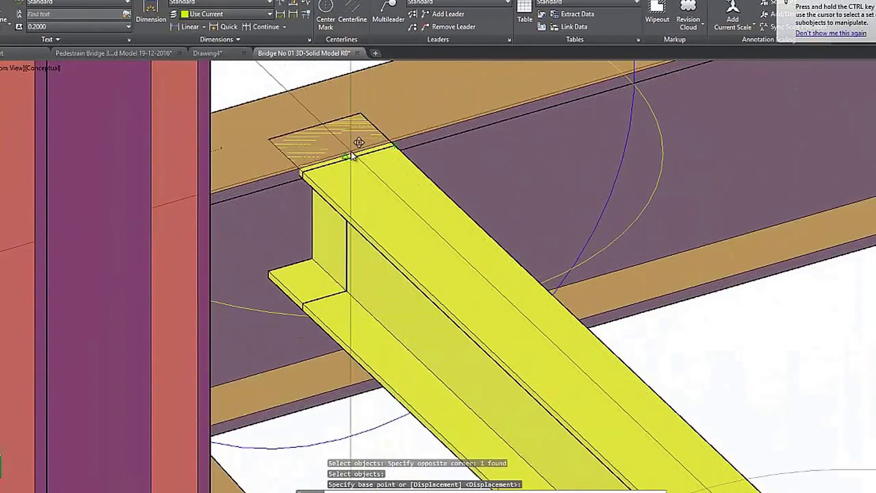
pyautogui.click(351, 156)
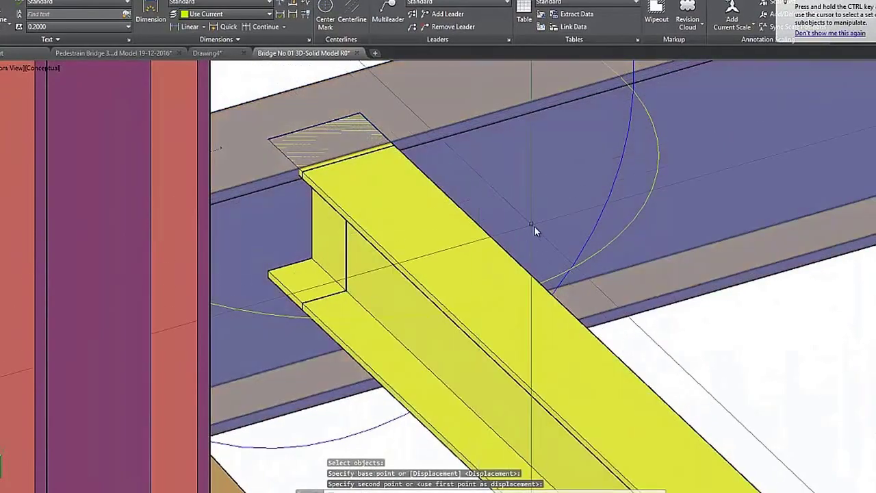
pyautogui.click(458, 227)
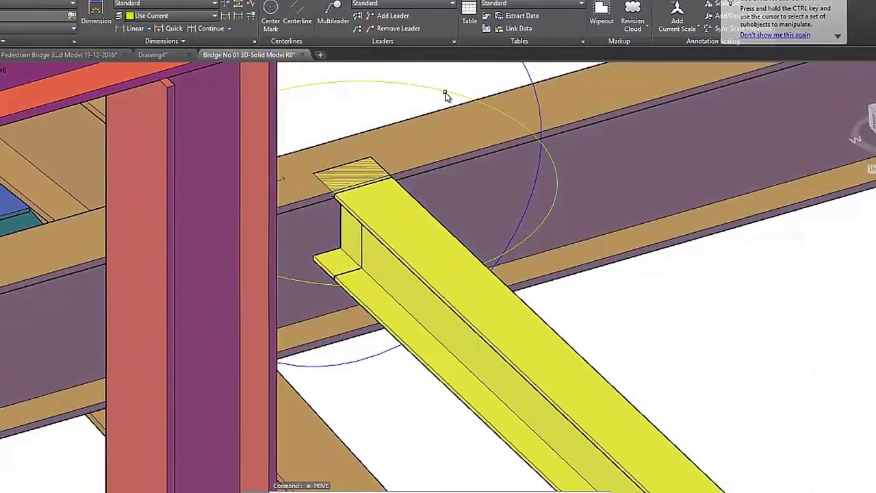
# Move the selected beam end to the second point.
pyautogui.click(442, 90)
pyautogui.press('Return')
pyautogui.scroll(5, 375, 145)
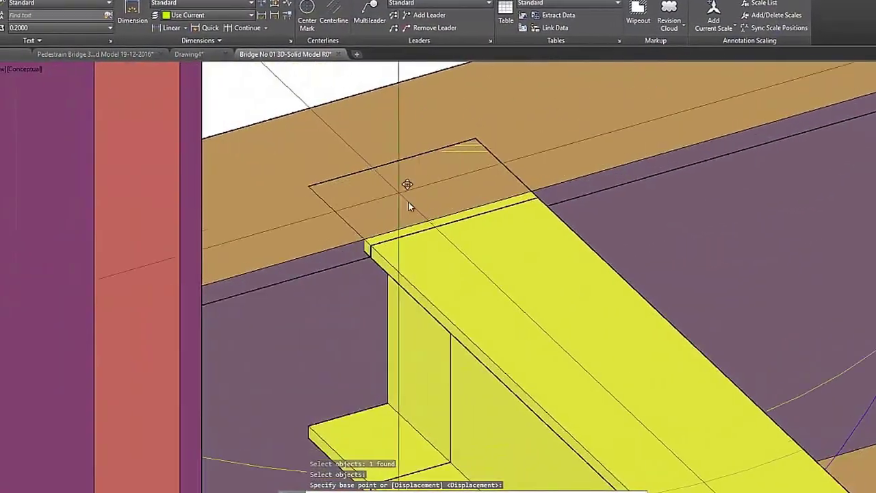
pyautogui.click(449, 234)
pyautogui.scroll(-4, 452, 242)
pyautogui.click(394, 247)
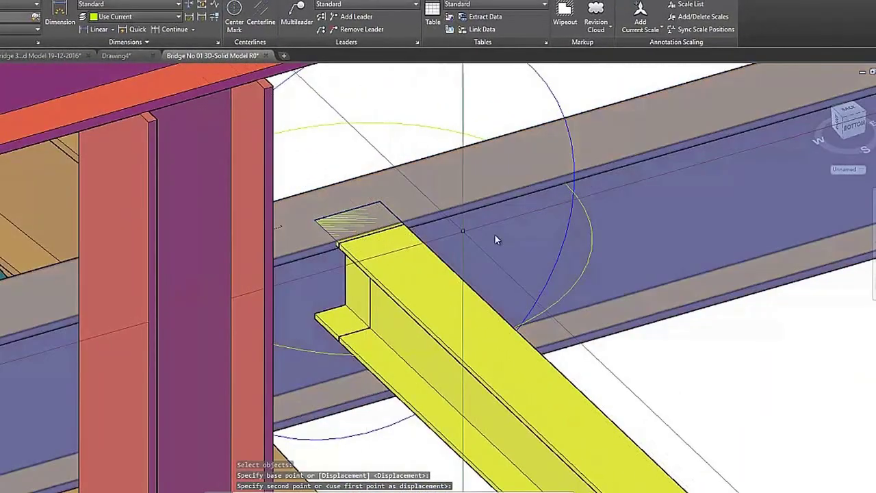
# Window-select the yellow beam and begin slicing its end at the girder.
pyautogui.write('m')
pyautogui.press('Return')
pyautogui.click(454, 139)
pyautogui.click(432, 114)
pyautogui.press('Return')
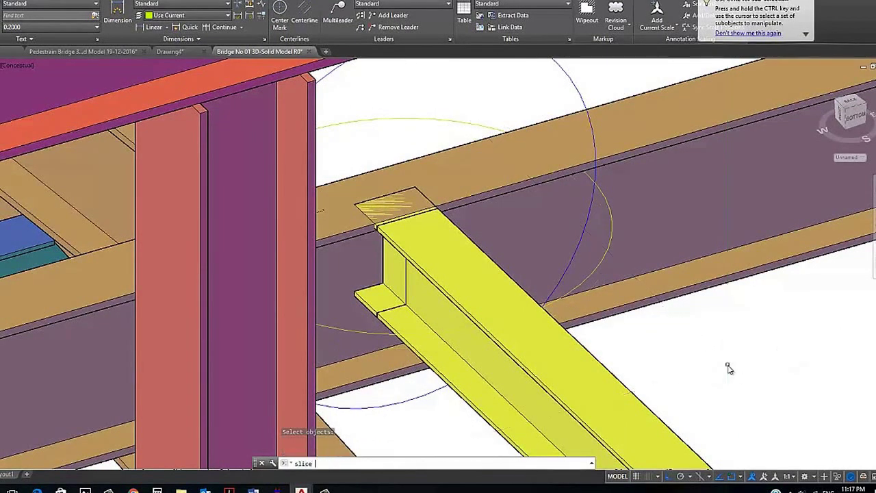
pyautogui.press('Return')
pyautogui.press('Return')
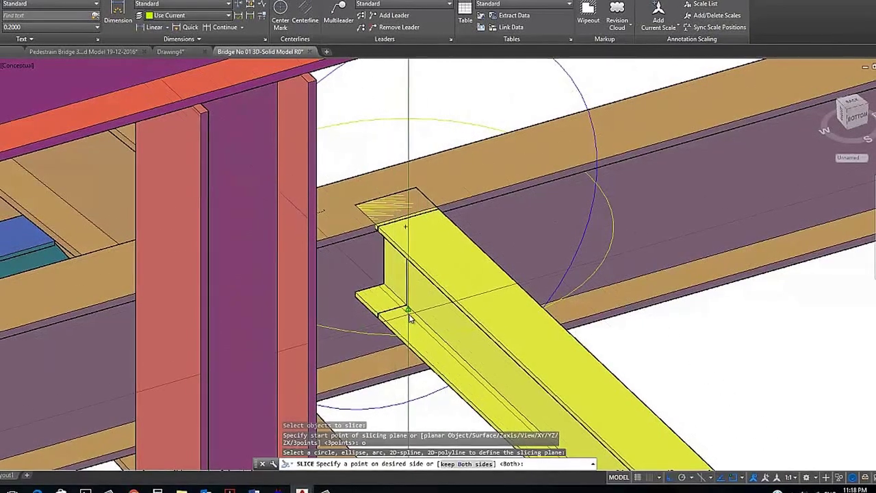
pyautogui.scroll(-3, 428, 321)
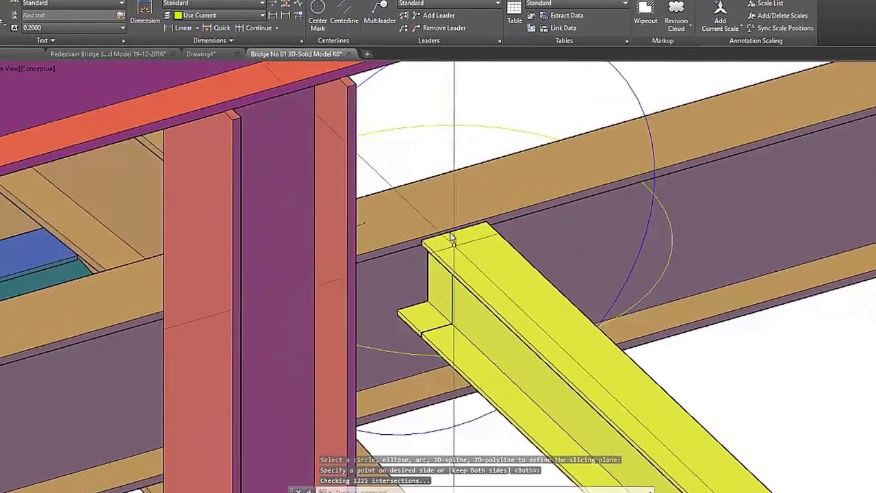
pyautogui.scroll(-3, 404, 260)
pyautogui.scroll(-2, 369, 257)
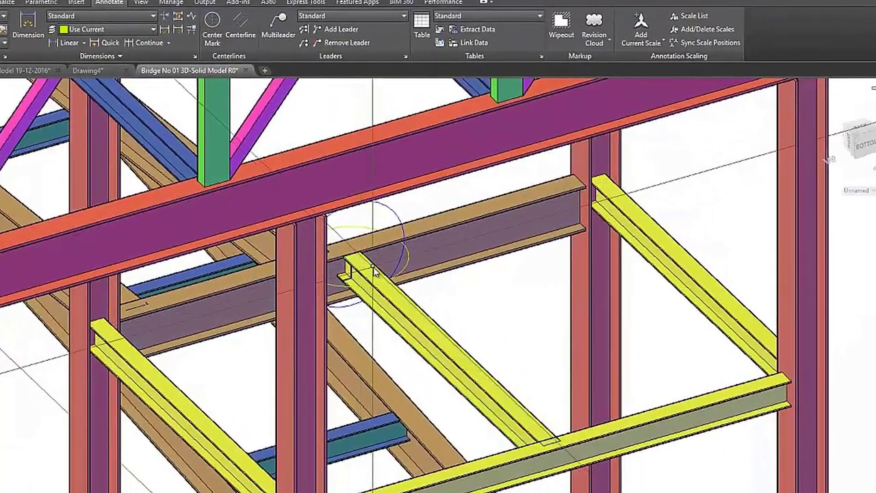
pyautogui.scroll(3, 366, 256)
pyautogui.scroll(2, 410, 240)
pyautogui.scroll(2, 445, 219)
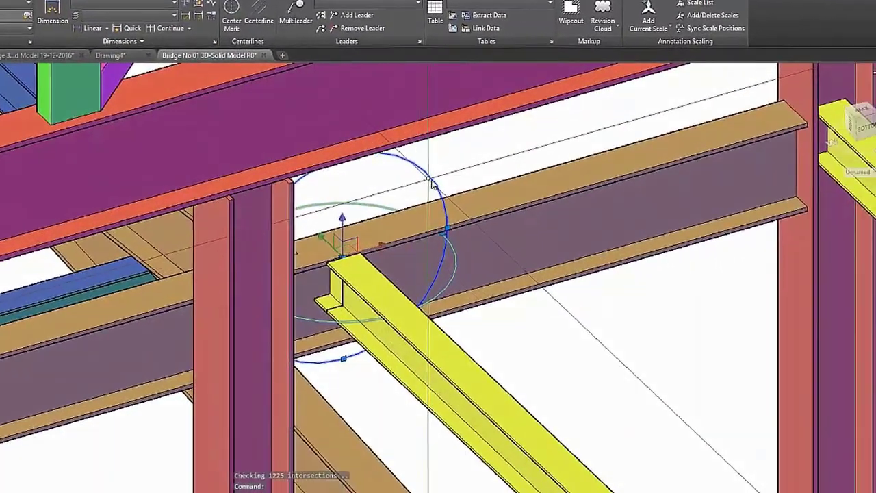
# Trim the yellow beam end at the girder.
pyautogui.click(426, 172)
pyautogui.scroll(-3, 479, 178)
pyautogui.scroll(-1, 526, 181)
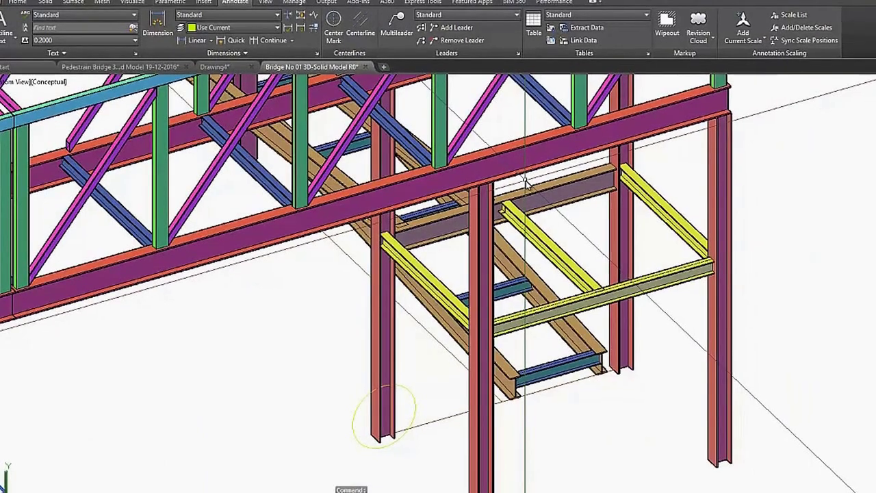
pyautogui.scroll(-2, 526, 181)
pyautogui.scroll(4, 375, 359)
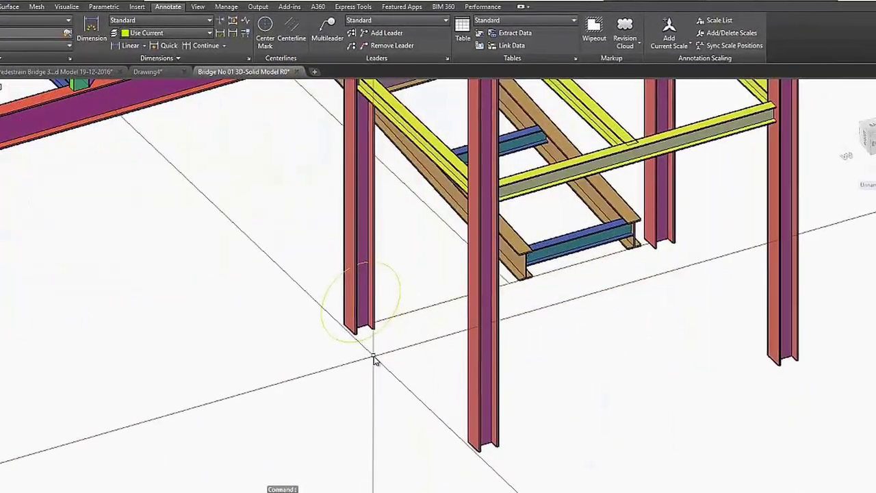
# Reset the UCS to World.
pyautogui.write('ucs')
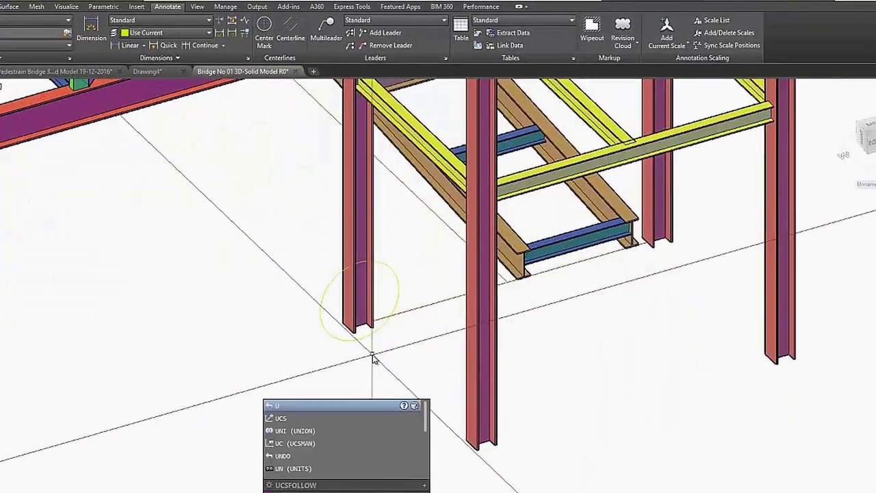
pyautogui.press('Return')
pyautogui.write('w')
pyautogui.press('Return')
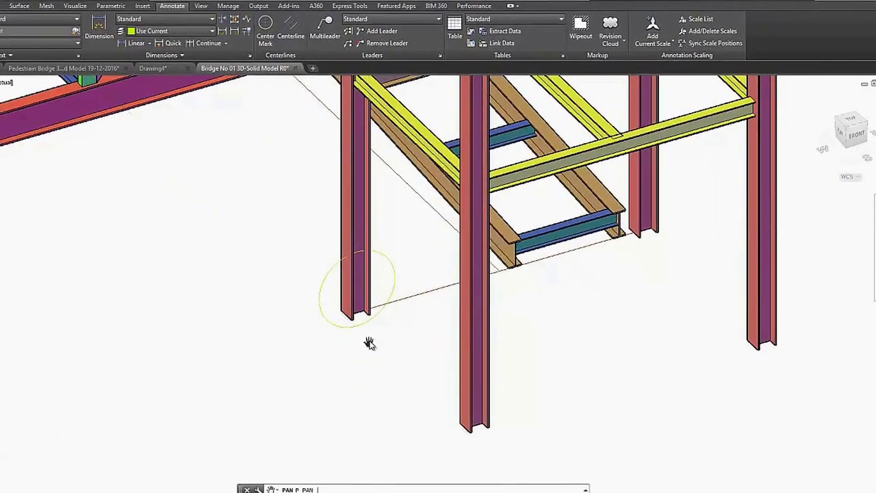
# Draw a guide polyline from one column's base corner to the next column's base.
pyautogui.write('p')
pyautogui.press('Escape')
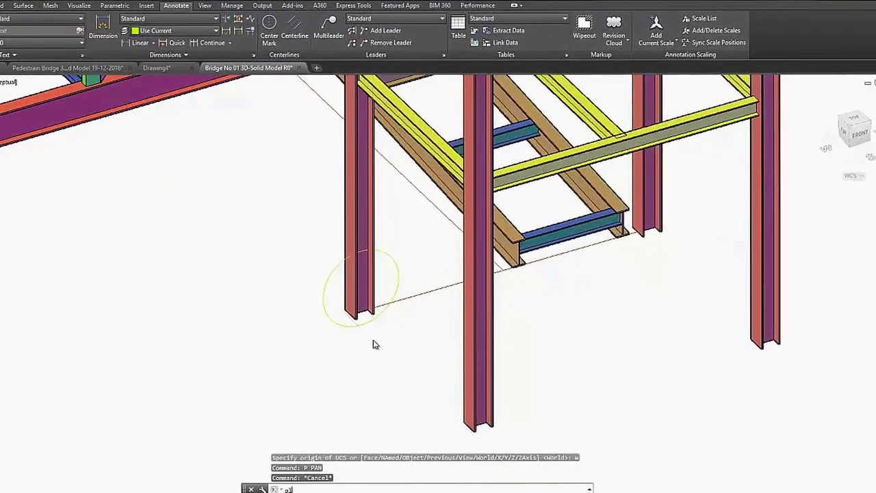
pyautogui.press('Return')
pyautogui.scroll(3, 373, 339)
pyautogui.scroll(3, 358, 336)
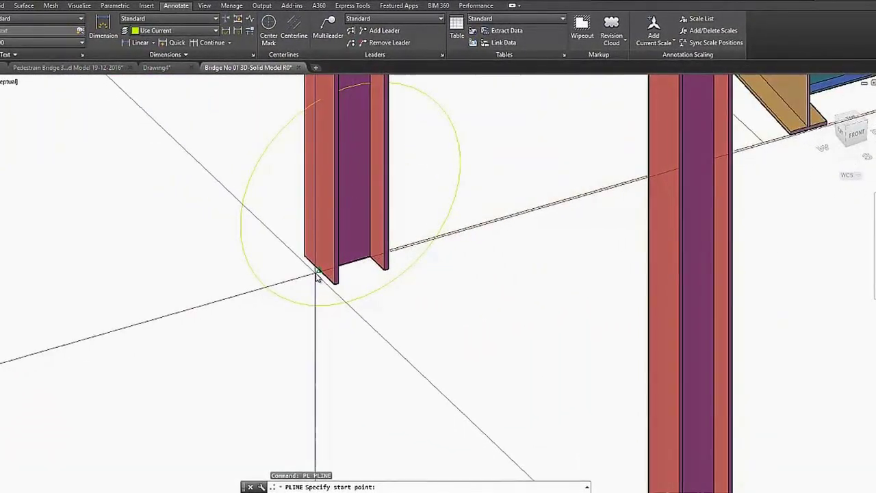
pyautogui.click(316, 274)
pyautogui.scroll(-4, 325, 274)
pyautogui.scroll(2, 485, 405)
pyautogui.scroll(2, 477, 405)
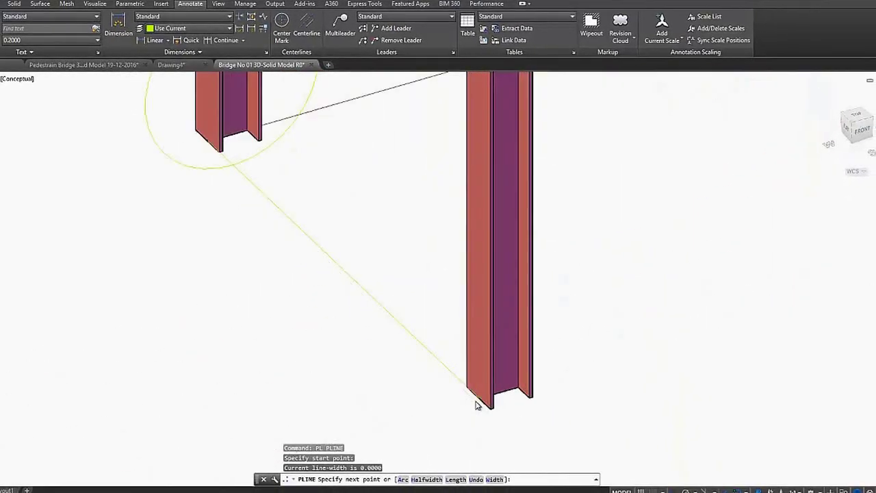
pyautogui.scroll(2, 477, 405)
pyautogui.scroll(-2, 469, 435)
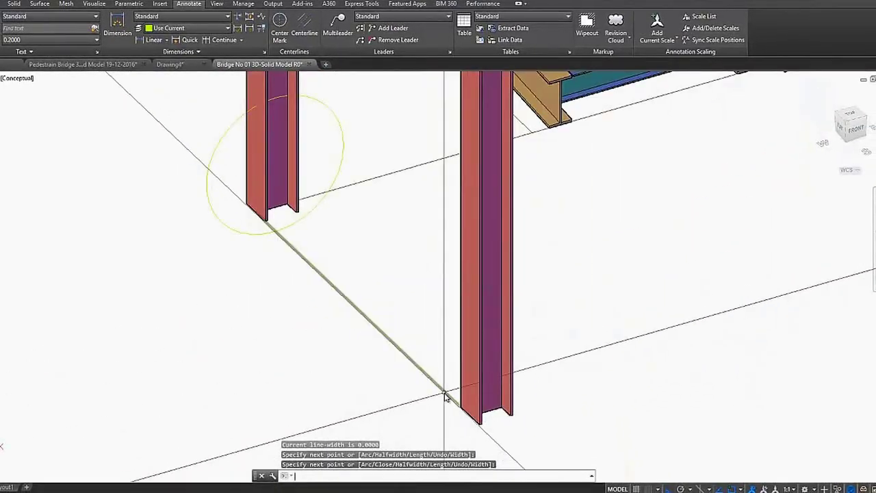
pyautogui.press('Escape')
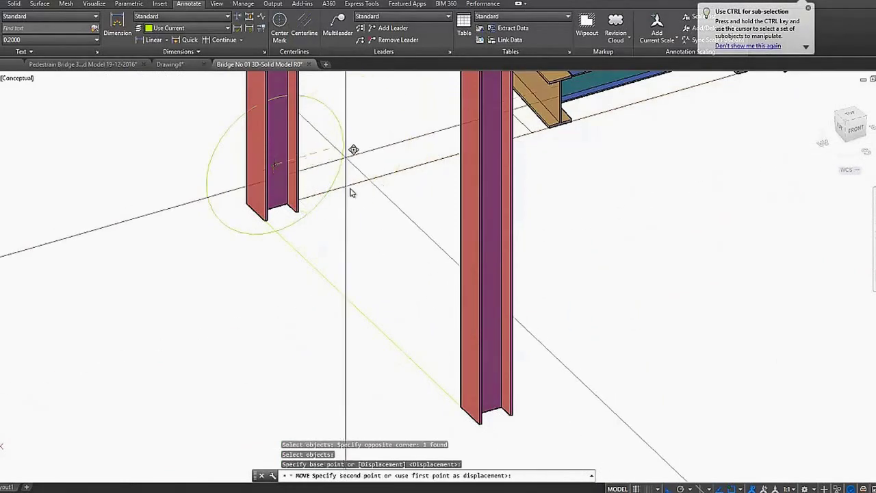
# Place the helper circle at the front column's base and start SLICE.
pyautogui.click(364, 311)
pyautogui.scroll(-3, 364, 311)
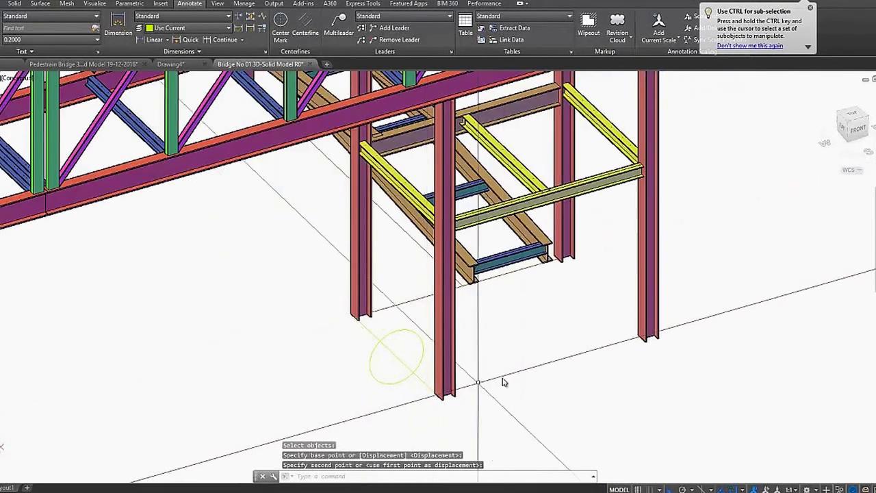
pyautogui.write('slice')
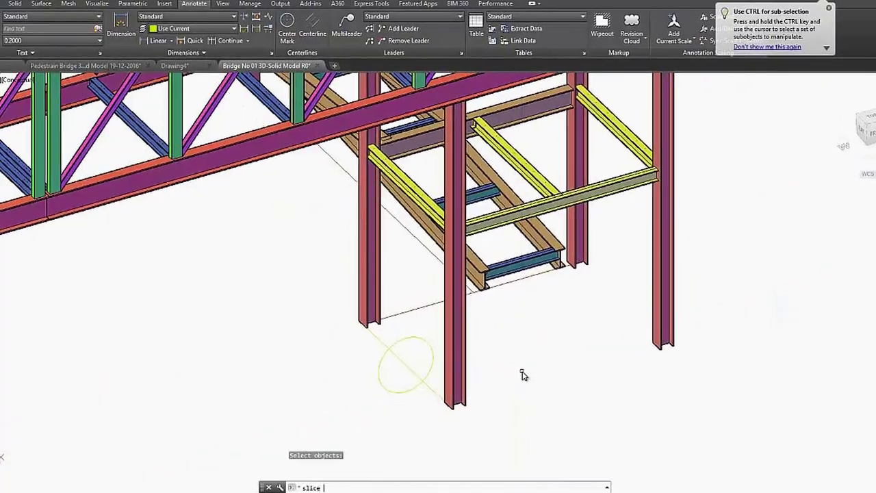
pyautogui.press('Return')
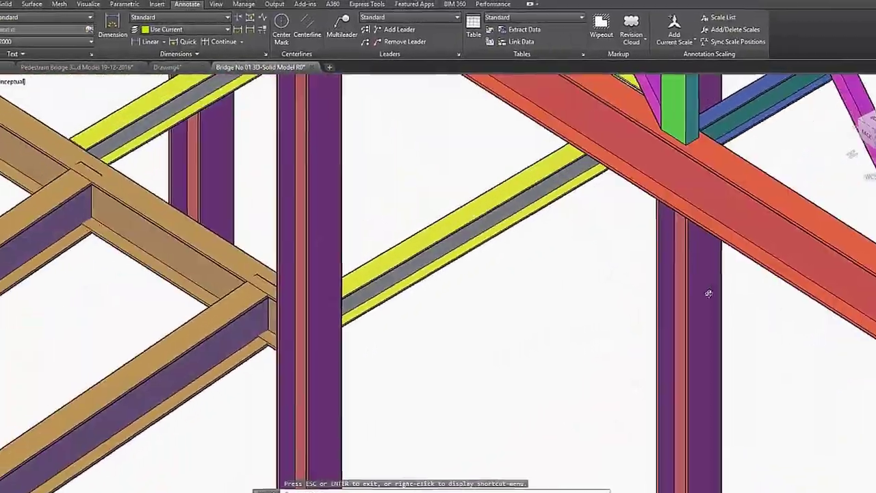
# Copy the yellow cross beam from its corner into the beam junction.
pyautogui.moveTo(628, 295)
pyautogui.keyDown('shift'); pyautogui.mouseDown(button='middle')
pyautogui.moveTo(629, 277)
pyautogui.moveTo(598, 219)
pyautogui.mouseUp(button='middle'); pyautogui.keyUp('shift')
pyautogui.moveTo(547, 168)
pyautogui.mouseDown()
pyautogui.moveTo(641, 266)
pyautogui.moveTo(627, 241)
pyautogui.mouseUp()
pyautogui.rightClick(626, 214)
pyautogui.click(635, 219)
pyautogui.scroll(5, 660, 203)
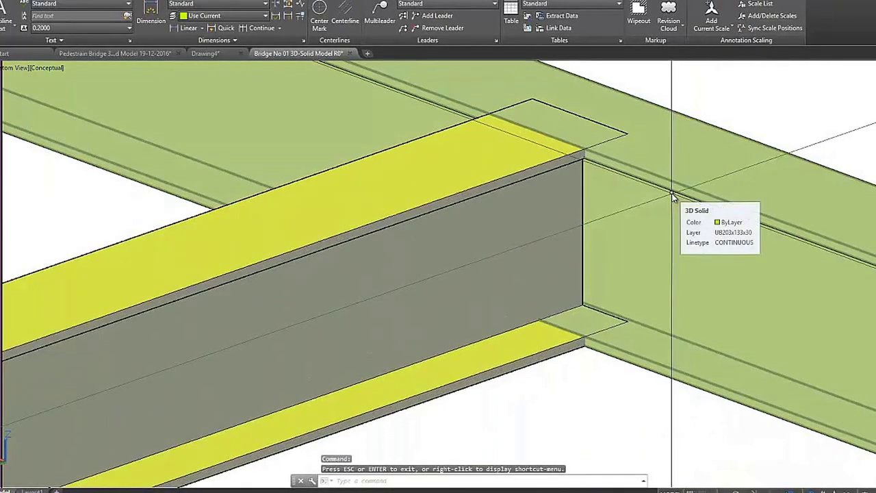
pyautogui.write('c')
pyautogui.press('Return')
pyautogui.click(558, 200)
pyautogui.press('Return')
pyautogui.scroll(-2, 489, 247)
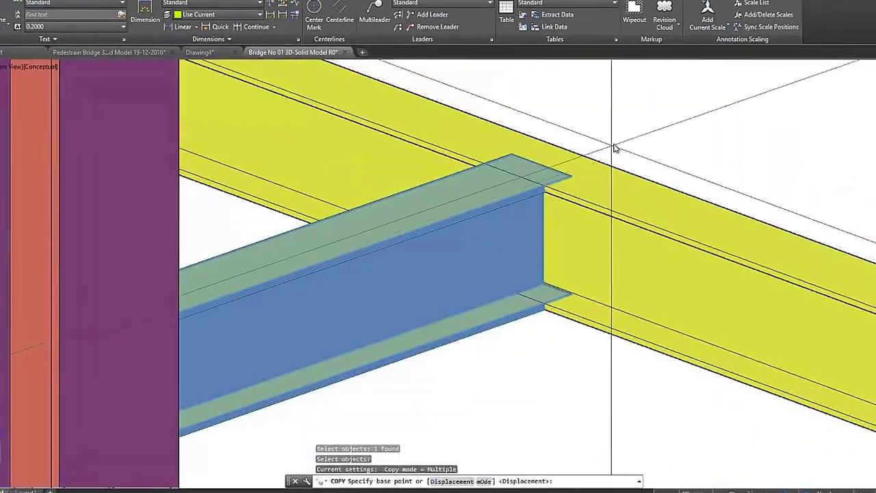
pyautogui.click(614, 146)
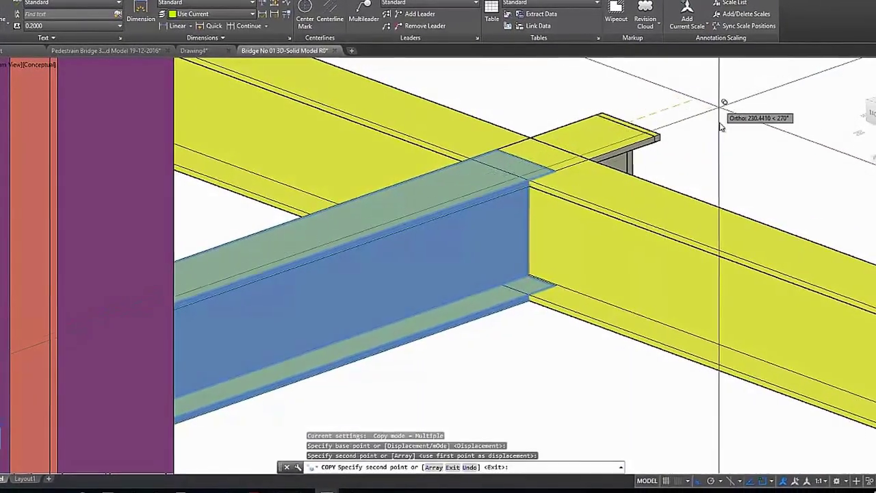
pyautogui.click(719, 174)
pyautogui.press('Escape')
pyautogui.write('unio')
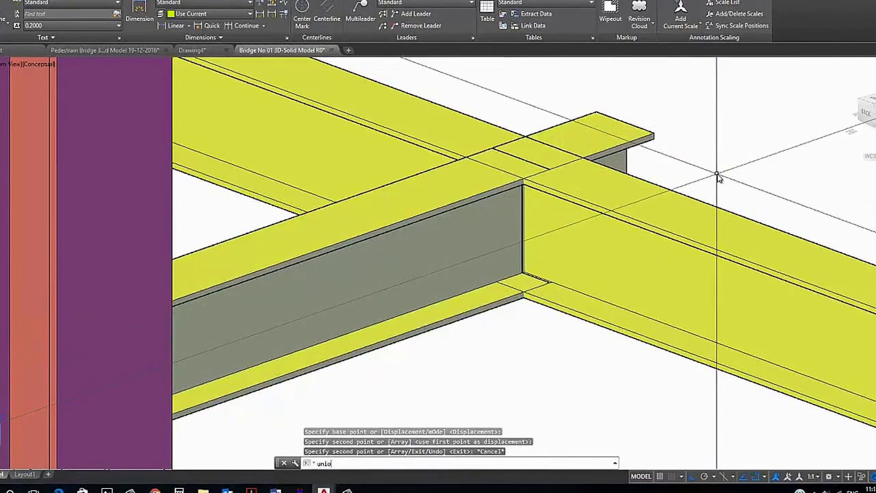
# Join the I-beam with the adjacent beam piece into one solid.
pyautogui.write('n')
pyautogui.press('Return')
pyautogui.click(409, 335)
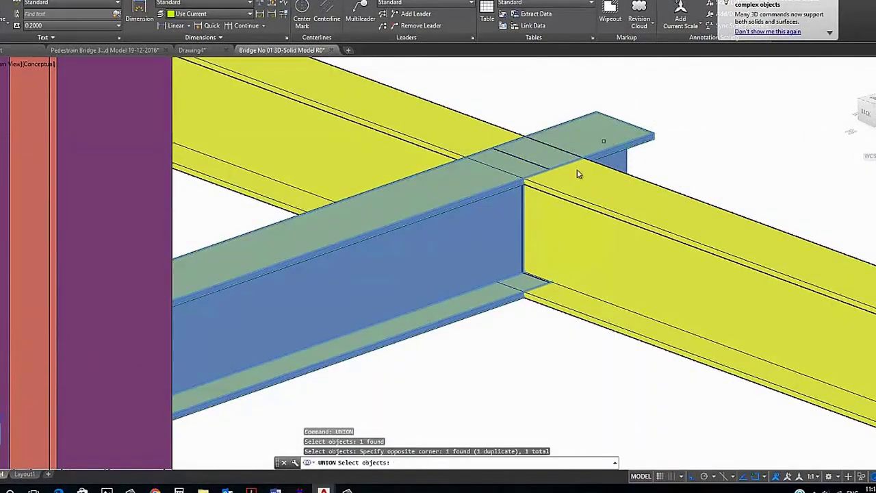
pyautogui.click(473, 351)
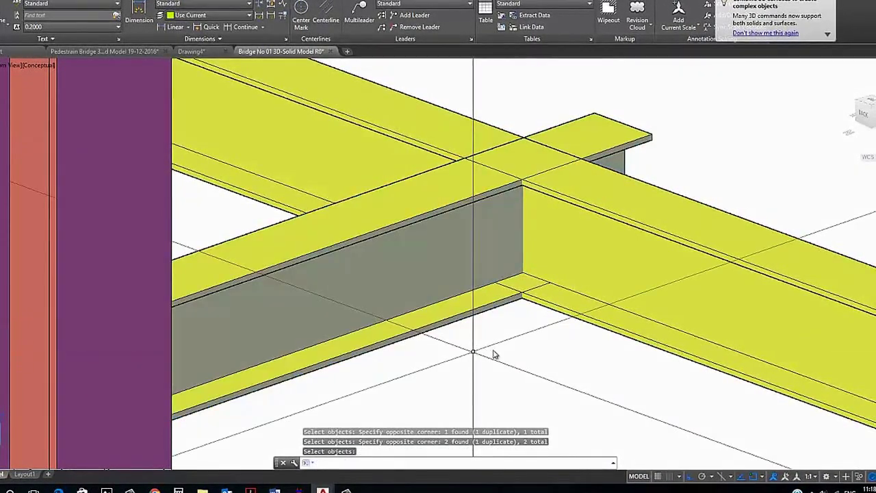
# Draw a helper circle at the junction and try slicing the beam with it, then cancel.
pyautogui.write('c')
pyautogui.press('Return')
pyautogui.click(598, 251)
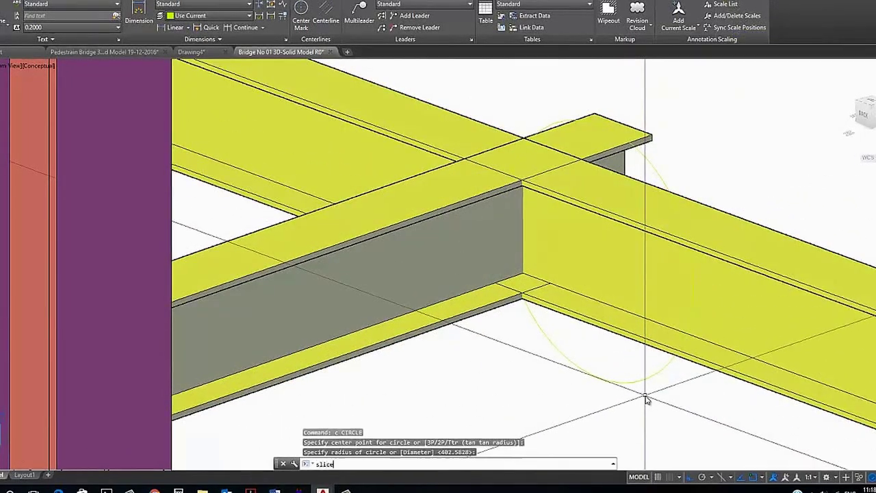
pyautogui.press('Return')
pyautogui.click(504, 357)
pyautogui.press('Return')
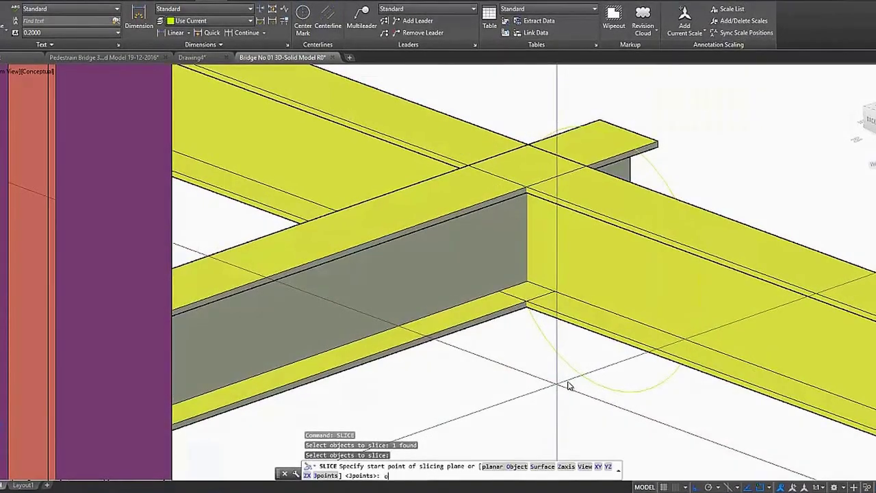
pyautogui.write('o')
pyautogui.press('Return')
pyautogui.click(560, 363)
pyautogui.scroll(-3, 566, 367)
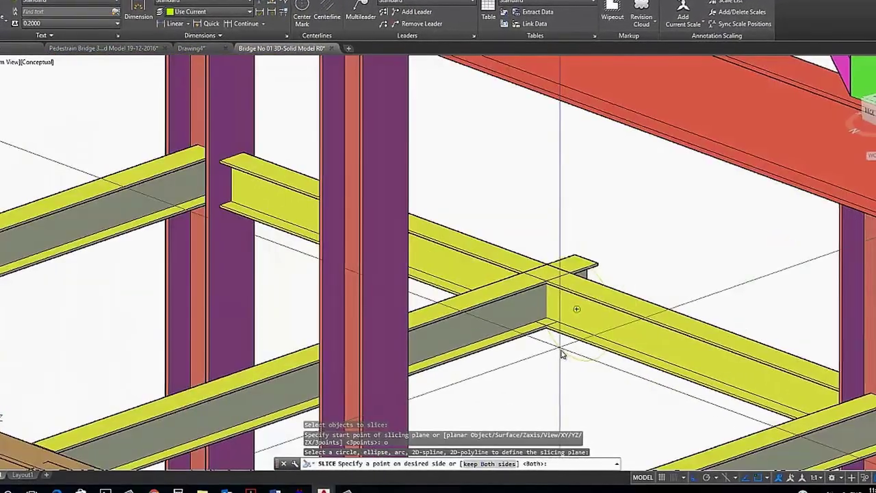
pyautogui.press('Escape')
# Reselect the beam for slicing, cancel, and reposition the helper circle.
pyautogui.scroll(2, 563, 352)
pyautogui.scroll(2, 573, 376)
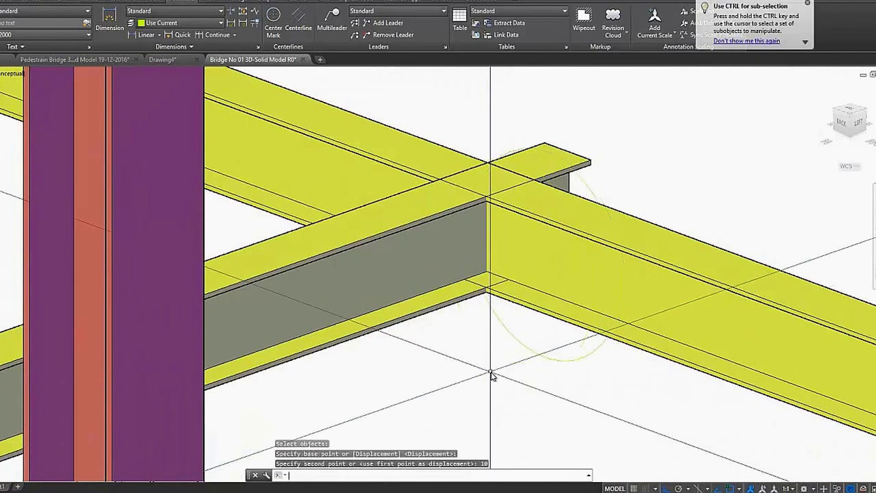
pyautogui.click(428, 309)
pyautogui.press('Return')
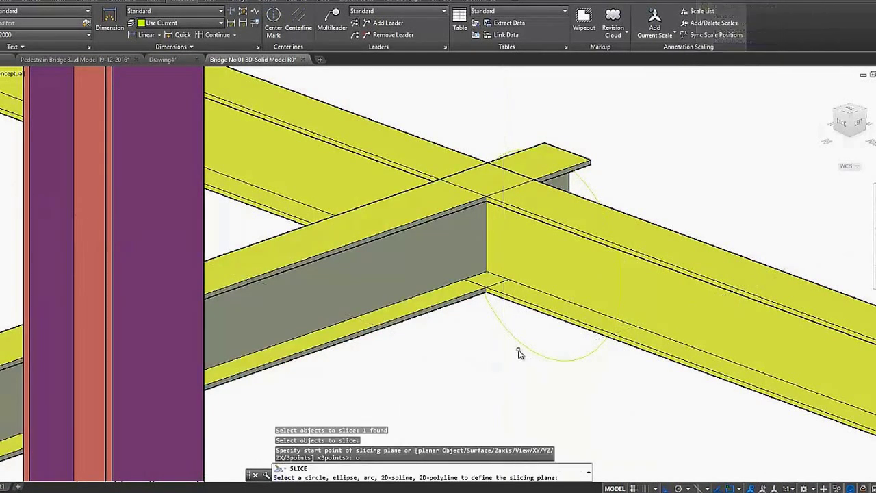
pyautogui.press('Escape')
pyautogui.write('m')
pyautogui.press('Return')
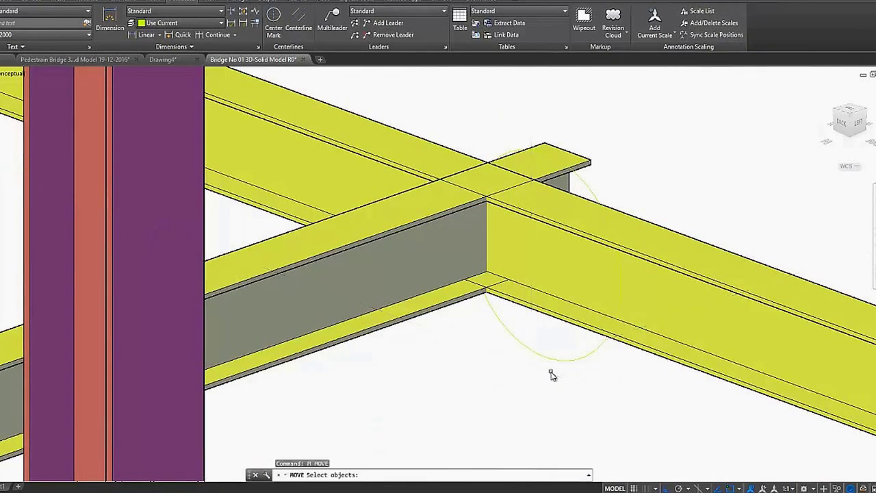
pyautogui.moveTo(552, 372); pyautogui.dragTo(471, 383)
pyautogui.press('Return')
pyautogui.click(511, 363)
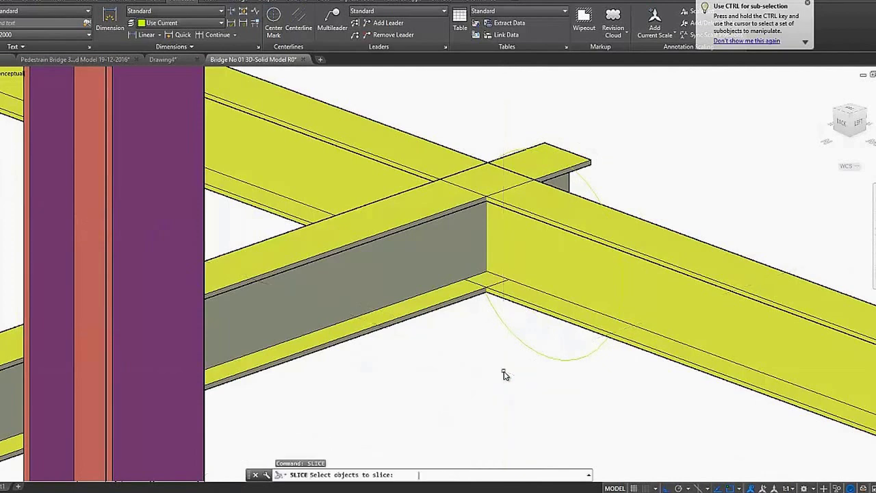
# Slice the copied beam with the circle (Object option), keeping both halves.
pyautogui.click(411, 318)
pyautogui.press('Return')
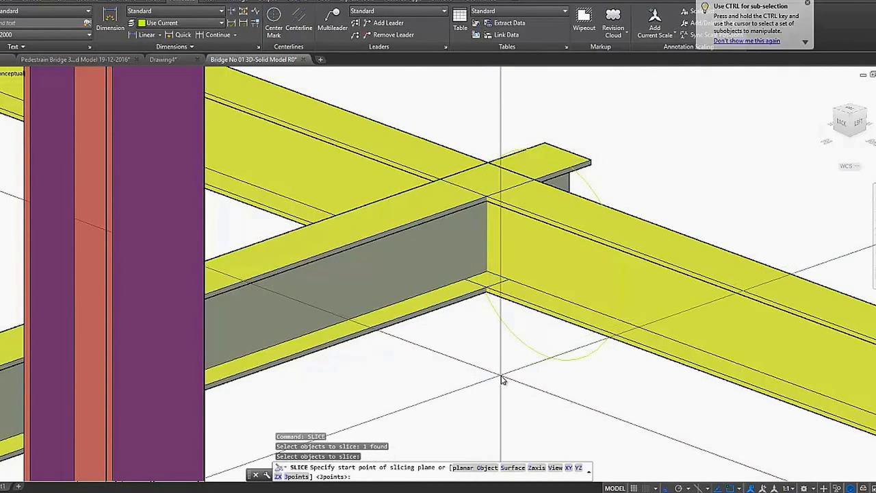
pyautogui.write('o')
pyautogui.press('Return')
pyautogui.click(507, 333)
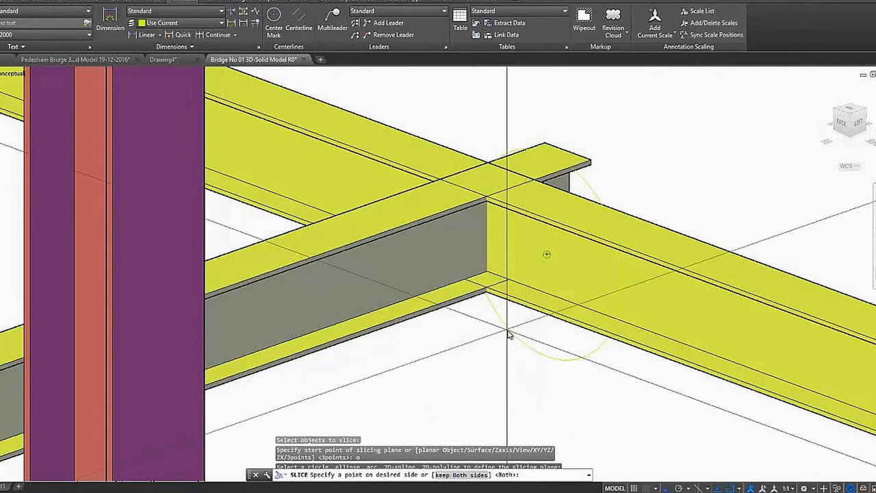
pyautogui.press('Return')
pyautogui.click(547, 171)
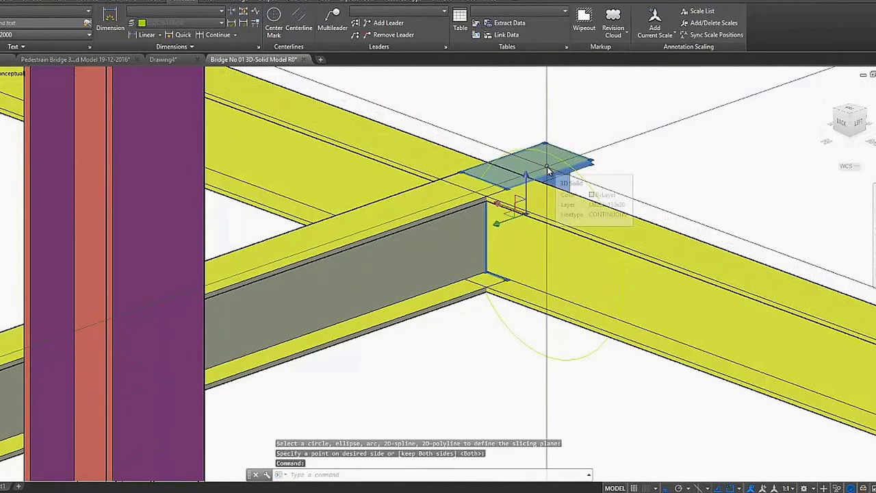
# Erase the overhanging top piece and move the helper circle to the beam corner.
pyautogui.write('e')
pyautogui.press('Return')
pyautogui.click(584, 175)
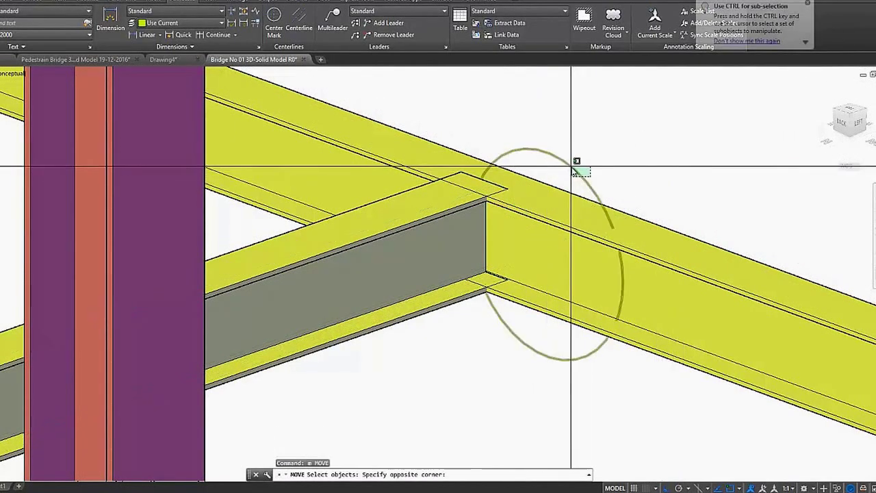
pyautogui.click(578, 171)
pyautogui.press('Return')
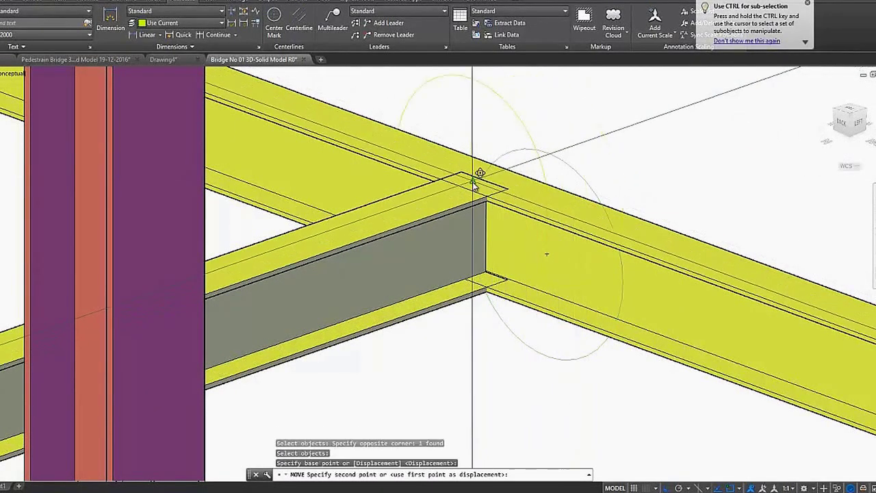
pyautogui.click(466, 189)
pyautogui.write('SLICE')
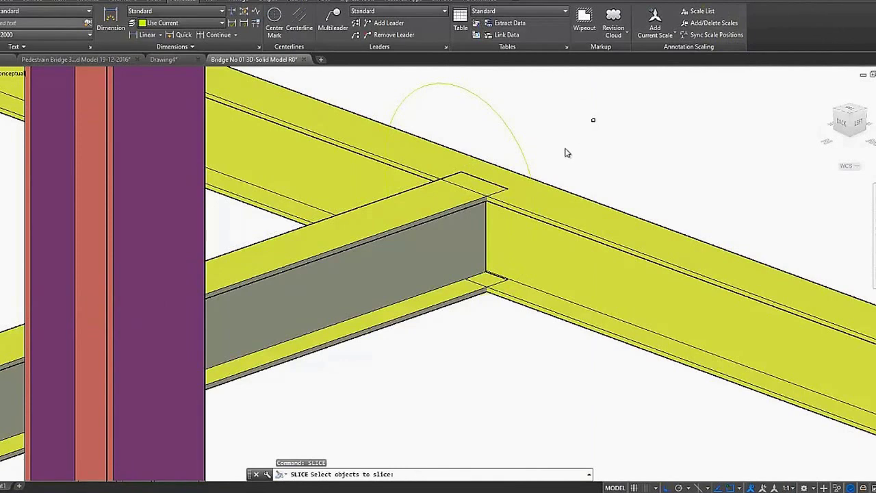
# Slice the beam with the helper circle, keeping both sides.
pyautogui.click(430, 257)
pyautogui.press('Return')
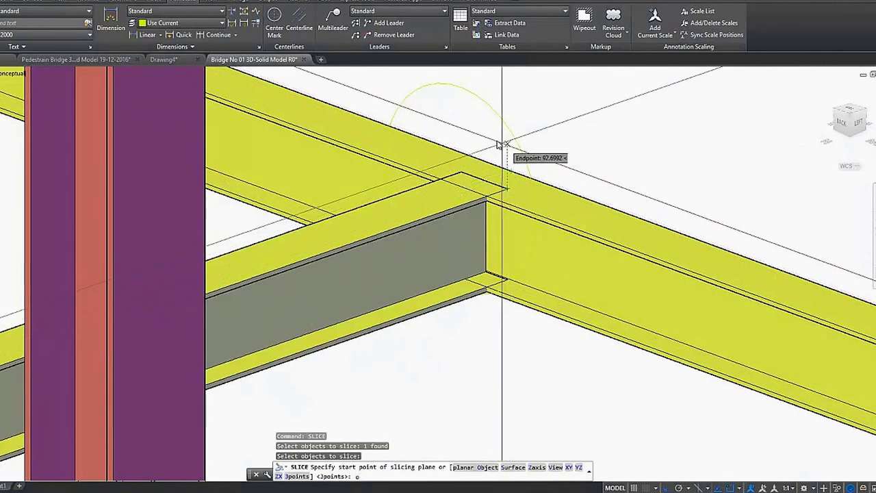
pyautogui.press('Return')
pyautogui.click(497, 117)
pyautogui.press('Return')
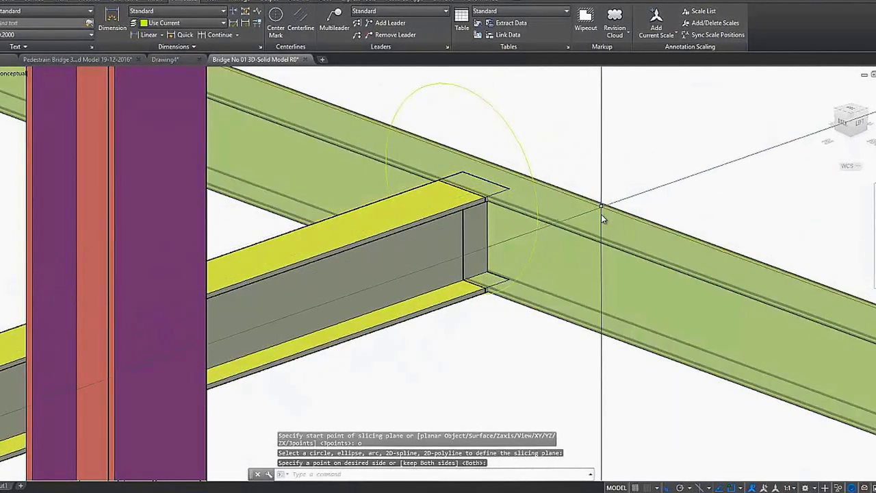
# Draw a new helper circle beside the beam.
pyautogui.write('c')
pyautogui.press('Return')
pyautogui.click(612, 205)
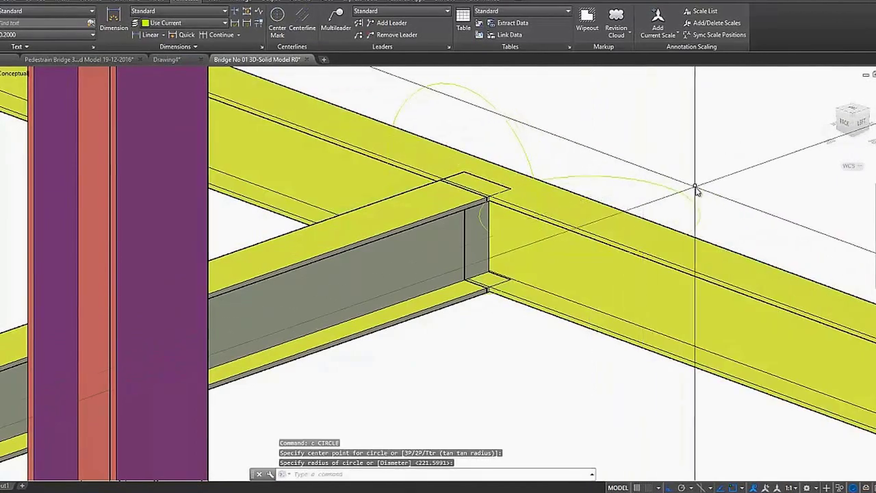
pyautogui.click(696, 190)
# Move the new circle onto the beam joint corner.
pyautogui.write('m')
pyautogui.press('Return')
pyautogui.click(688, 192)
pyautogui.click(675, 189)
pyautogui.press('Return')
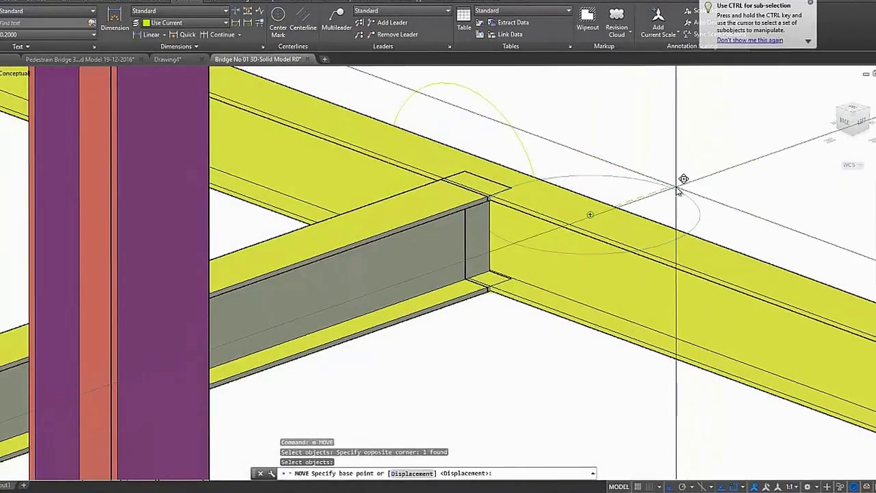
pyautogui.click(682, 179)
pyautogui.scroll(3, 482, 197)
pyautogui.scroll(2, 458, 173)
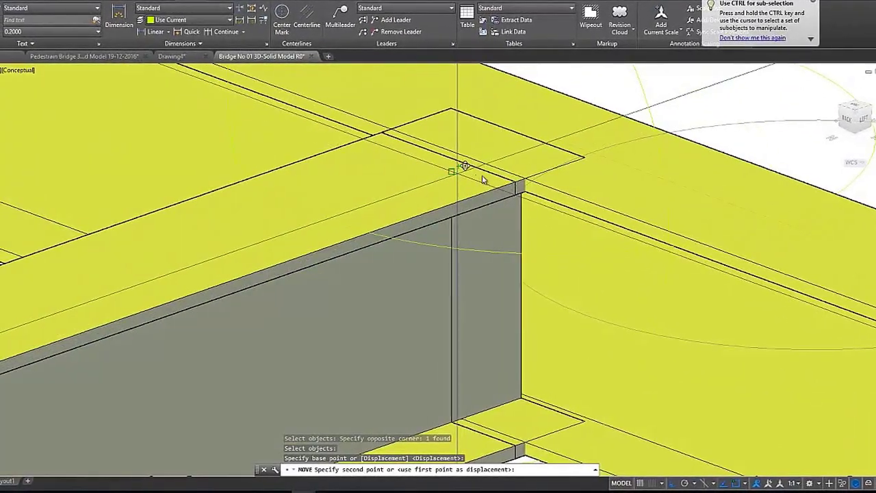
pyautogui.scroll(-2, 482, 179)
pyautogui.click(551, 194)
pyautogui.scroll(-2, 616, 198)
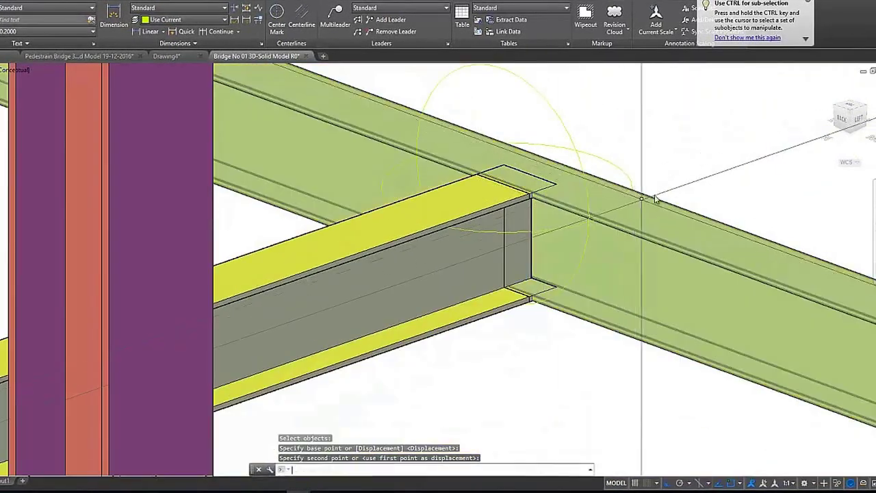
pyautogui.click(655, 198)
# Shift the circle 10 units and slice the solid with it, keeping one side.
pyautogui.write('m')
pyautogui.press('Return')
pyautogui.click(680, 147)
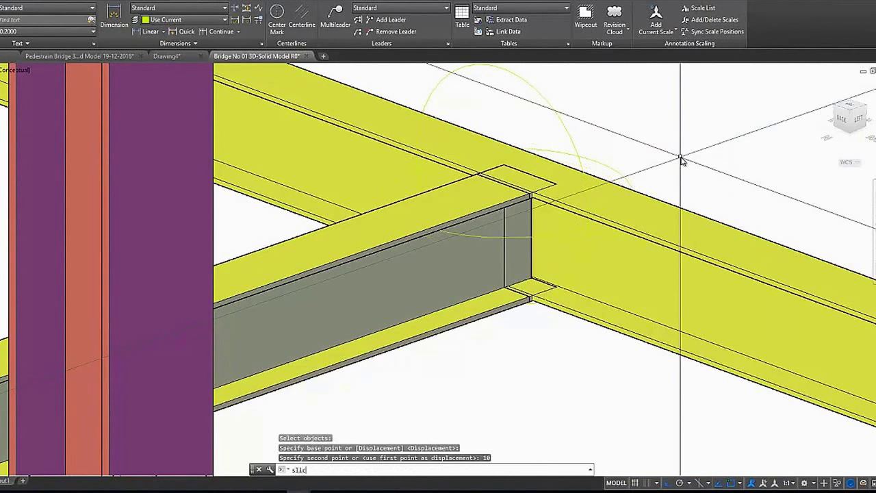
pyautogui.press('Return')
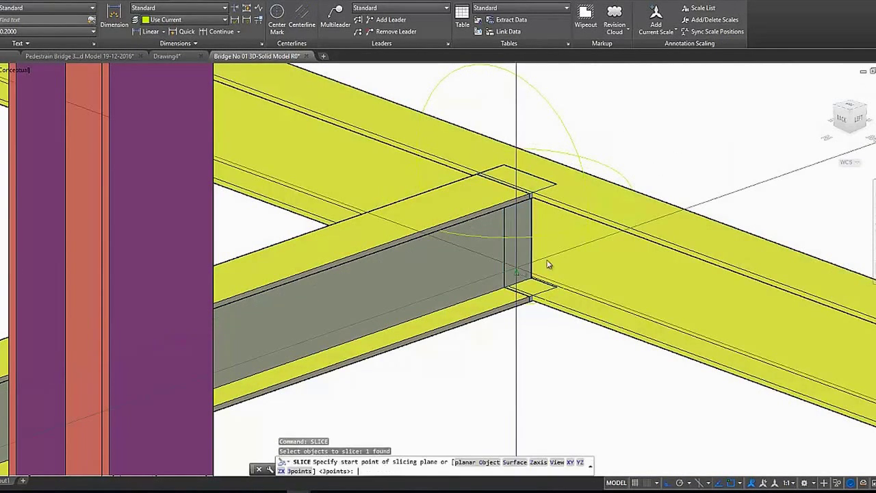
pyautogui.write('o')
pyautogui.click(615, 174)
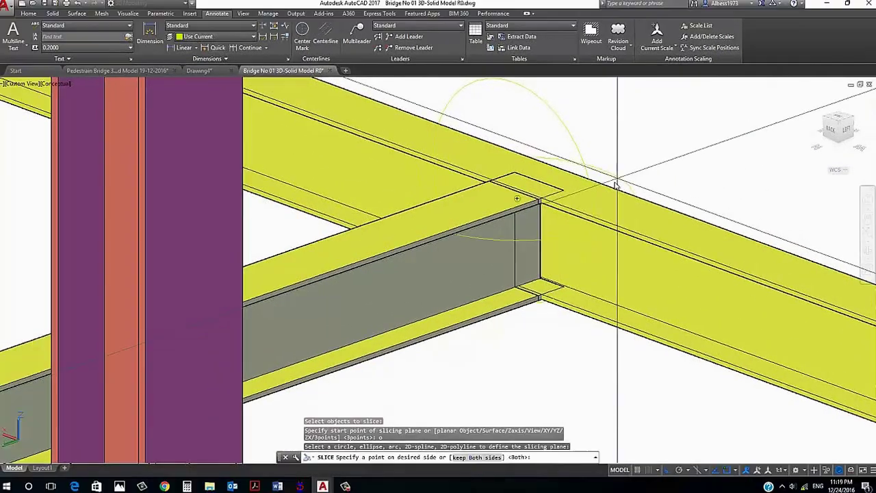
pyautogui.click(552, 289)
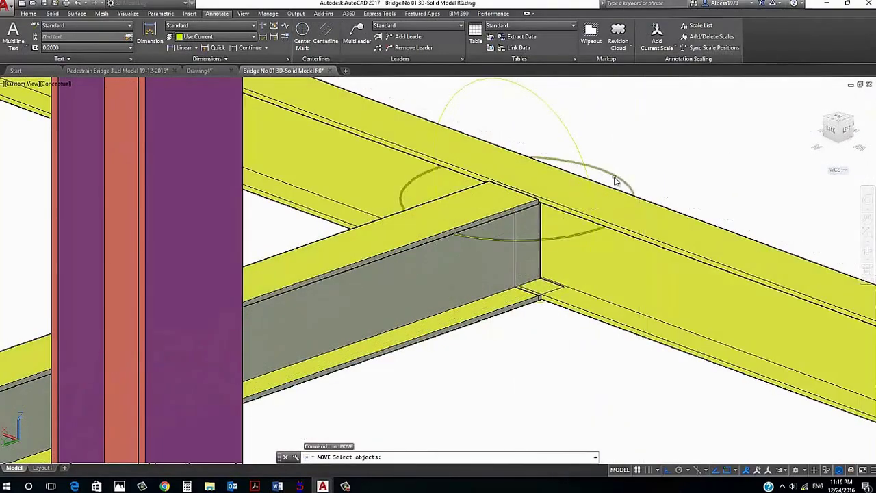
# Move the circle down to the beam's lower corner.
pyautogui.click(533, 295)
pyautogui.click(472, 244)
pyautogui.scroll(-2, 531, 248)
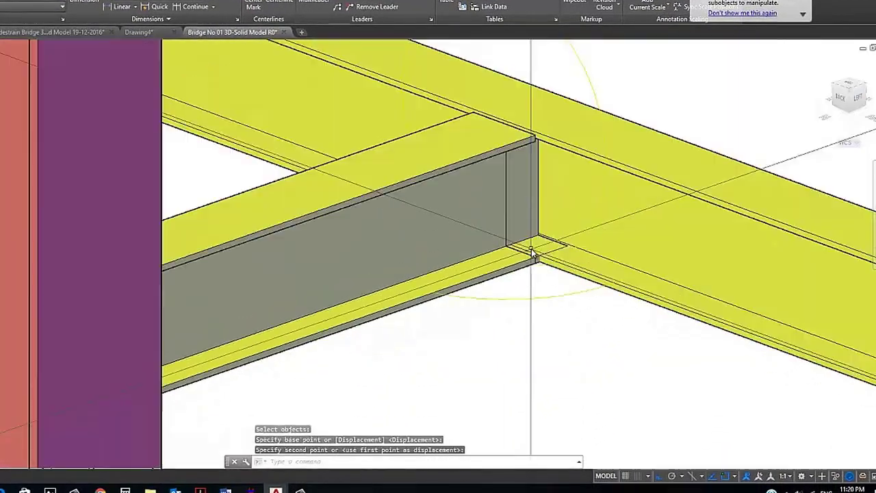
pyautogui.write('m')
pyautogui.press('Return')
pyautogui.click(552, 299)
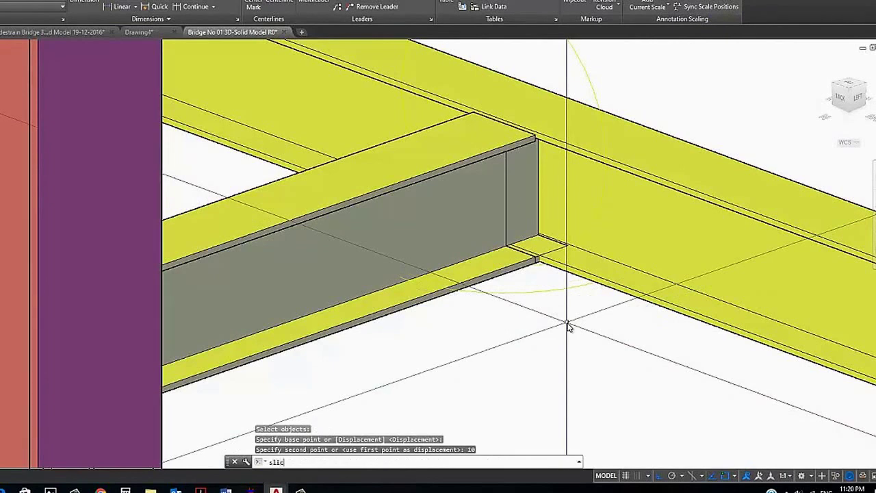
# Slice the end plate along the circle's plane, keeping both pieces.
pyautogui.press('Return')
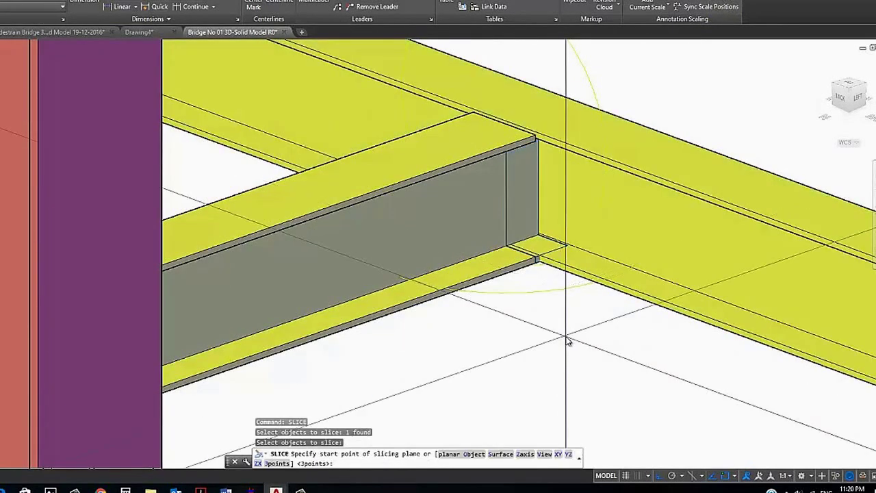
pyautogui.write('o')
pyautogui.press('Return')
pyautogui.click(534, 292)
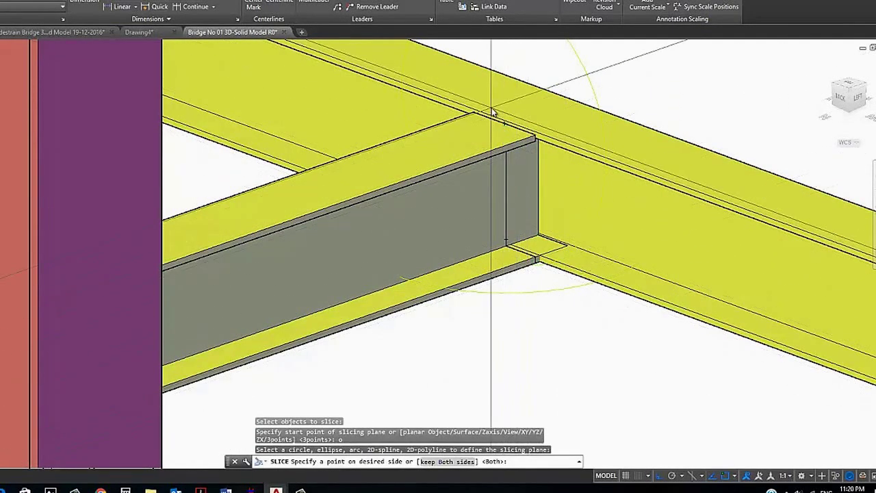
pyautogui.press('Return')
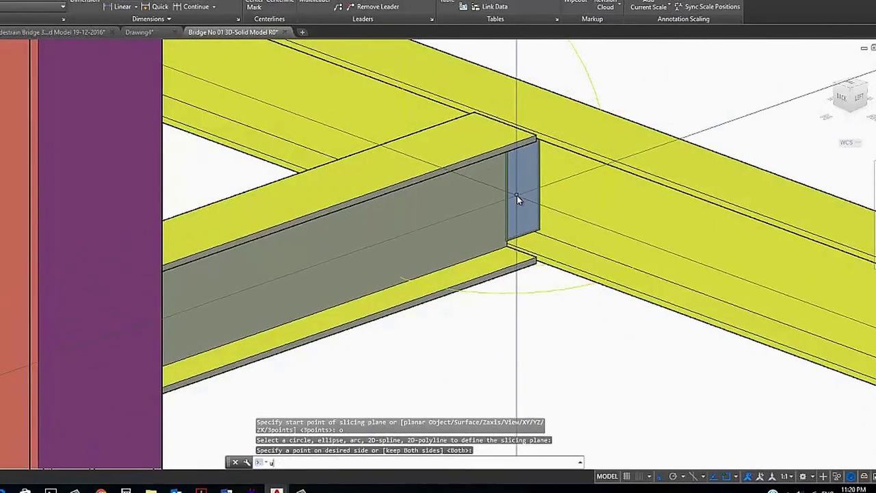
# Union the two sliced beam pieces, then begin joining the middle beam.
pyautogui.write('uni')
pyautogui.write('o')
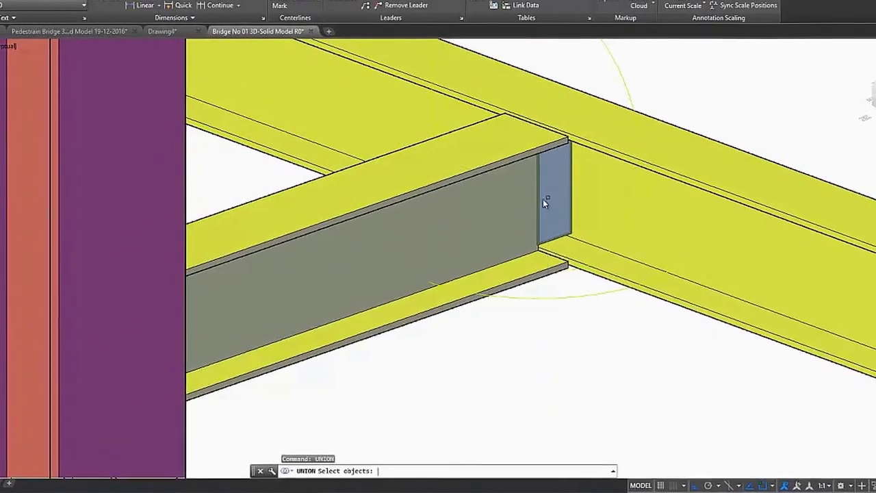
pyautogui.click(545, 201)
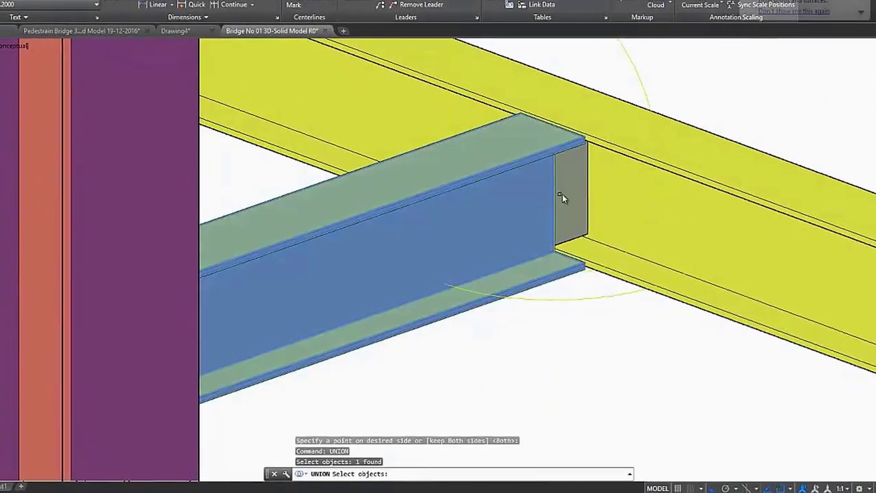
pyautogui.click(677, 160)
pyautogui.scroll(-5, 487, 233)
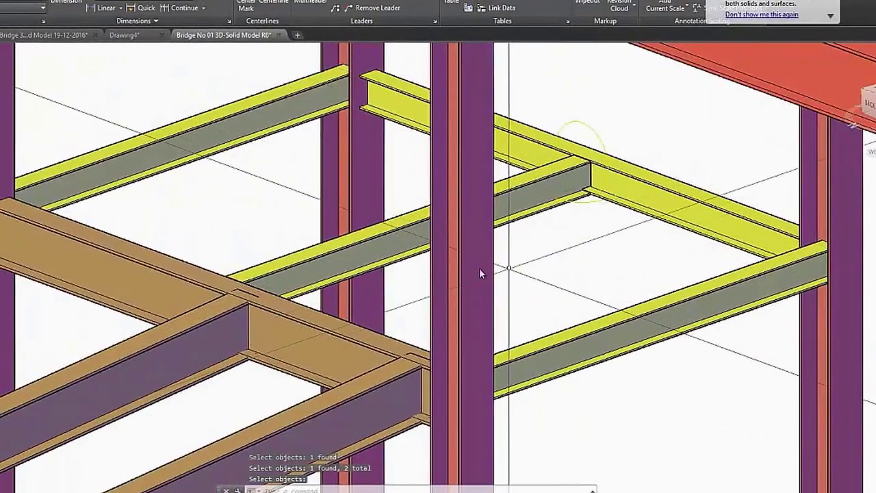
pyautogui.press('Return')
pyautogui.press('Return')
pyautogui.click(380, 266)
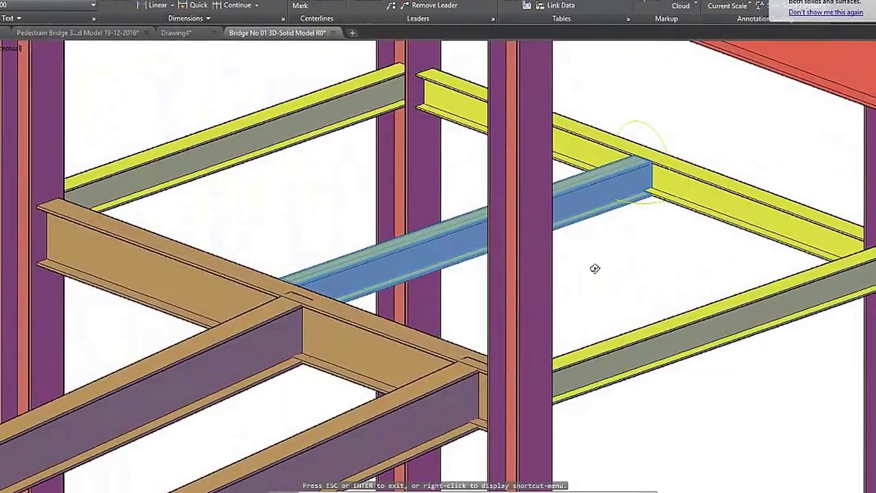
# Orbit to check the joint, finish the union, and save the drawing.
pyautogui.keyDown('shift'); pyautogui.moveTo(595, 267); pyautogui.dragTo(421, 262, button='middle'); pyautogui.keyUp('shift')
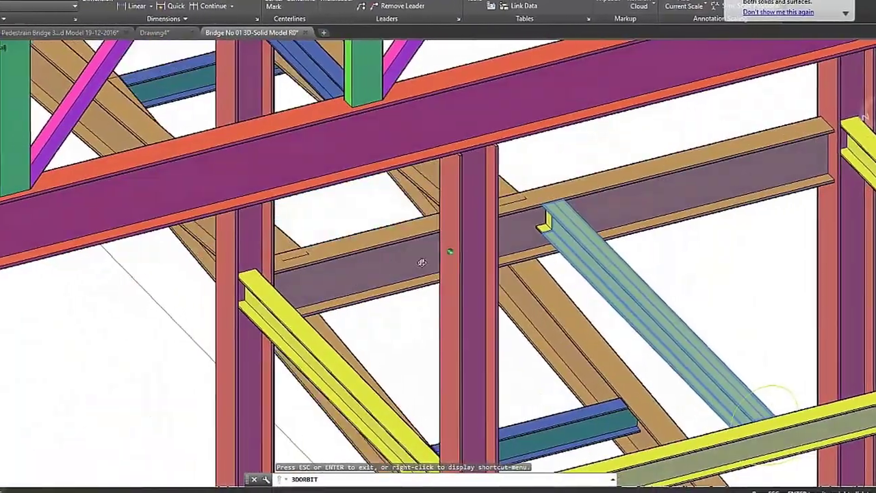
pyautogui.rightClick(577, 244)
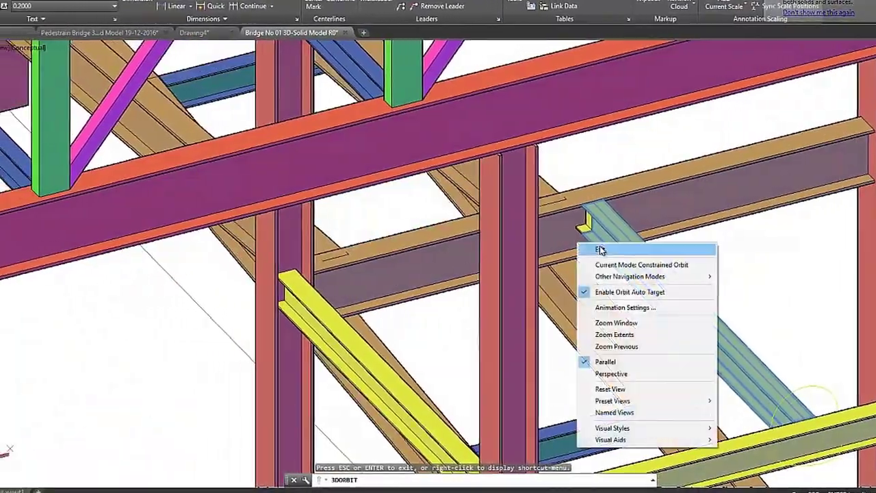
pyautogui.click(602, 251)
pyautogui.scroll(3, 555, 233)
pyautogui.scroll(2, 555, 233)
pyautogui.scroll(-2, 555, 232)
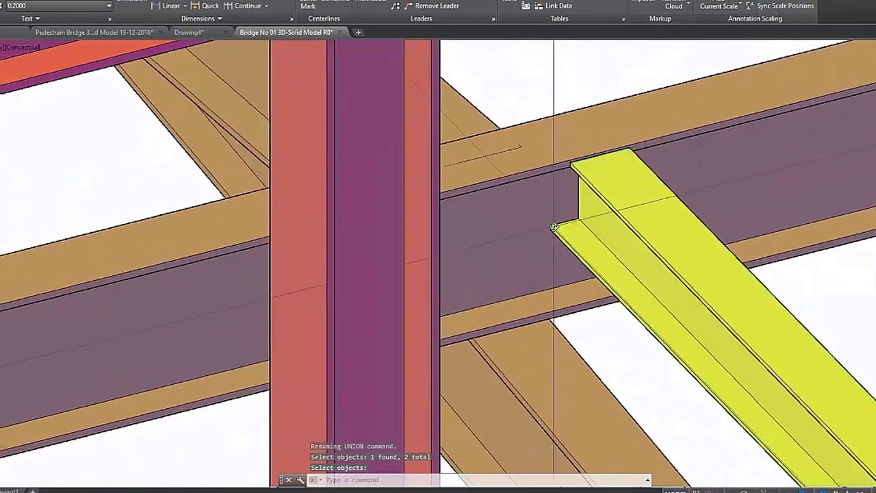
pyautogui.scroll(-4, 555, 232)
pyautogui.scroll(-3, 342, 195)
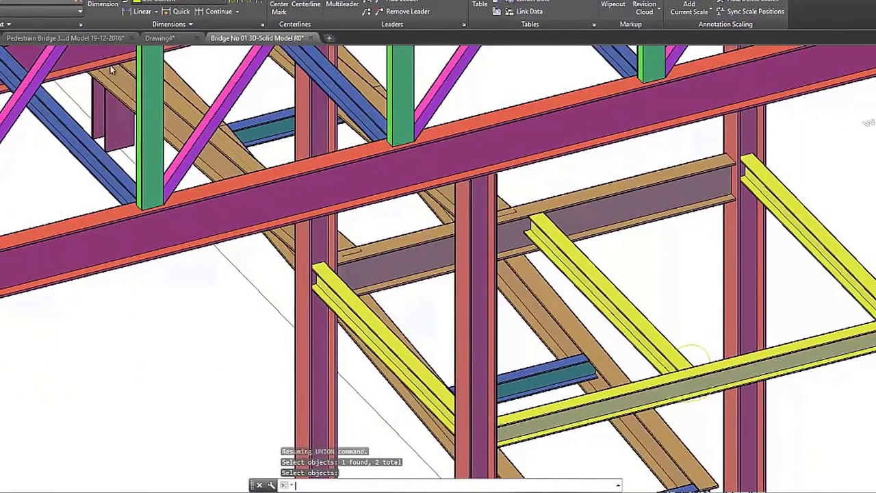
pyautogui.press('Return')
pyautogui.hotkey('ctrl', 's')
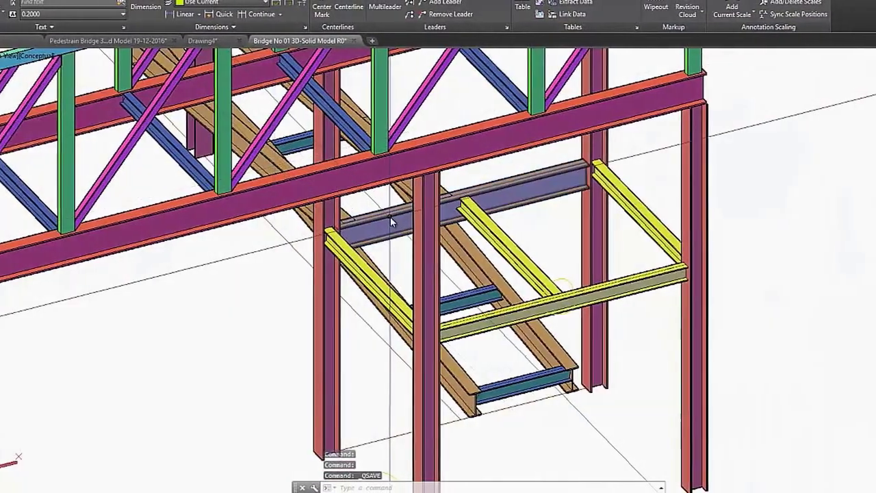
# Orbit and zoom to view the whole bridge with its yellow beam framing and ramp.
pyautogui.scroll(-2, 381, 240)
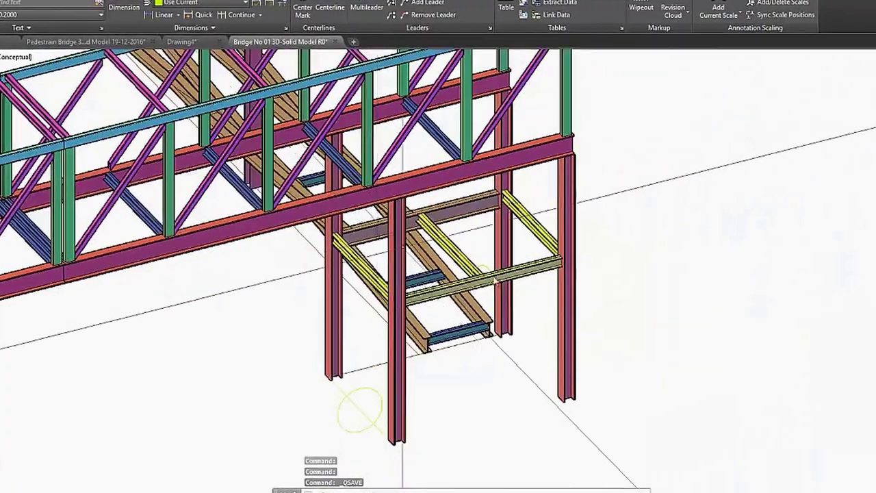
pyautogui.keyDown('shift'); pyautogui.moveTo(547, 335); pyautogui.dragTo(628, 373, button='middle'); pyautogui.keyUp('shift')
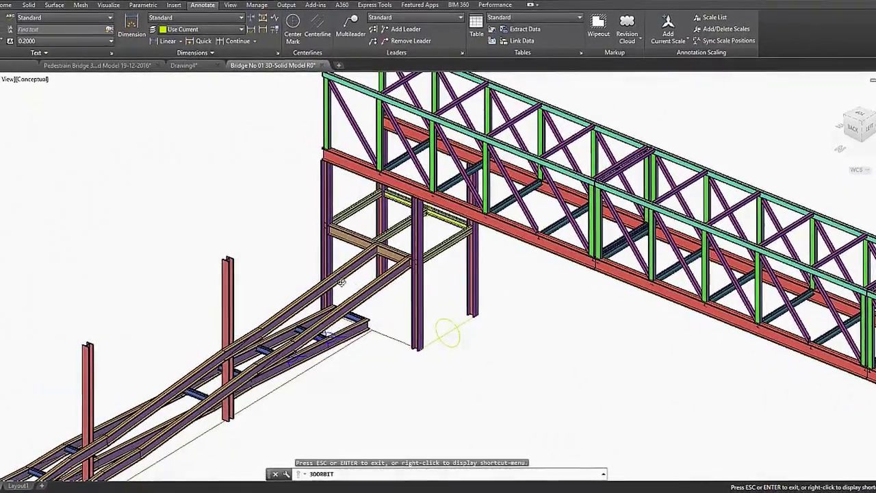
pyautogui.keyDown('shift'); pyautogui.moveTo(340, 282); pyautogui.dragTo(626, 266, button='middle'); pyautogui.keyUp('shift')
pyautogui.scroll(2, 478, 317)
pyautogui.scroll(2, 478, 318)
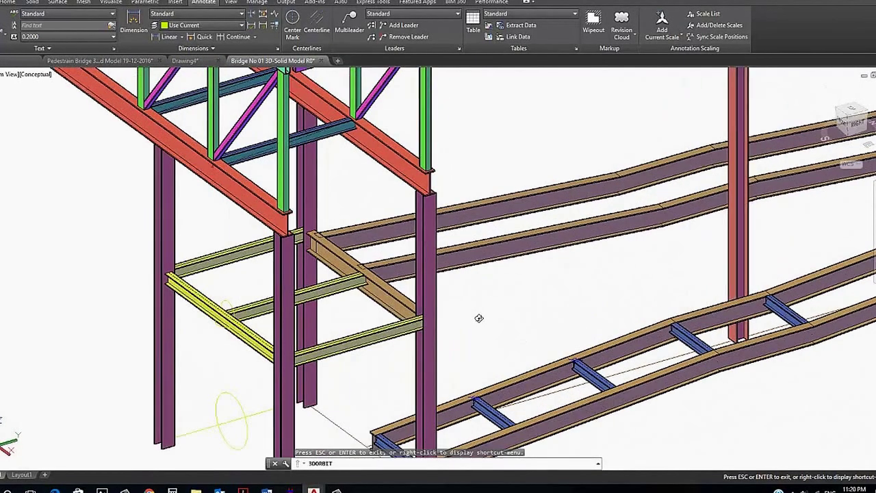
pyautogui.scroll(2, 478, 317)
pyautogui.scroll(-1, 478, 316)
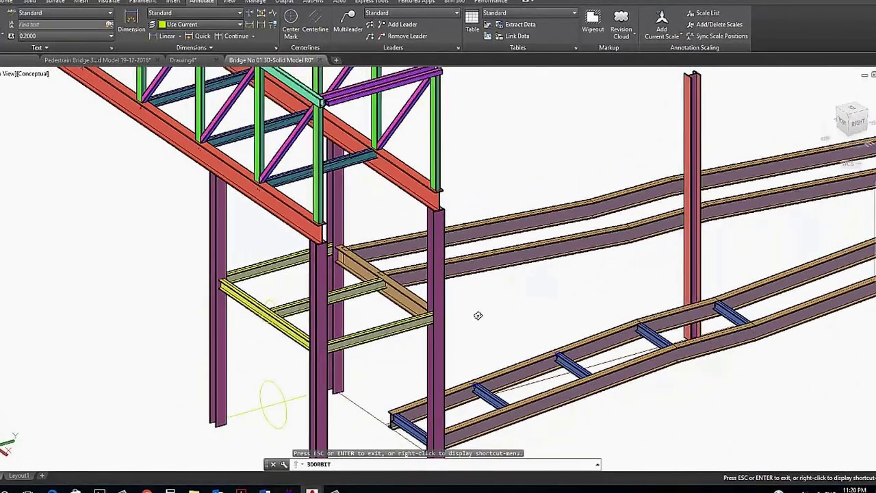
pyautogui.scroll(-1, 477, 315)
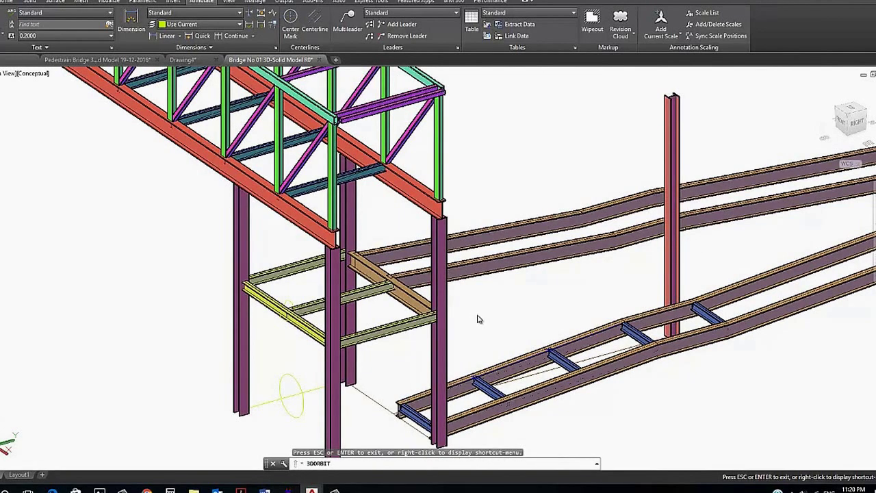
pyautogui.click(513, 136)
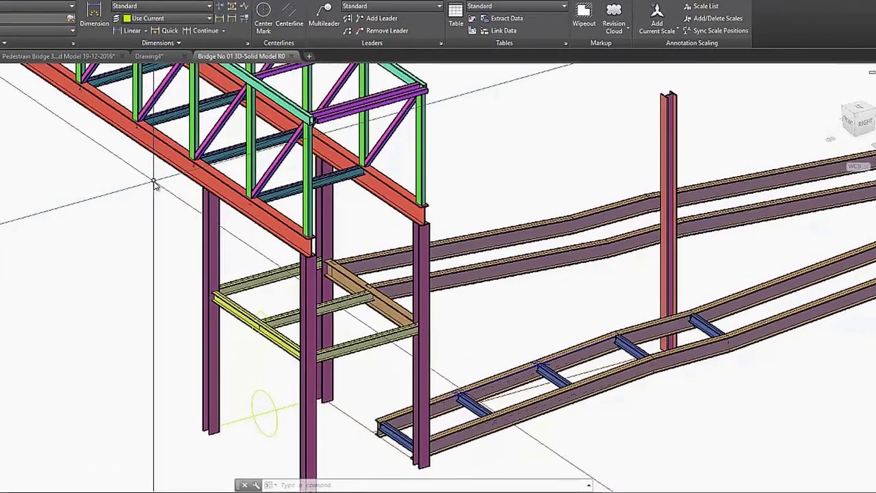
pyautogui.scroll(-3, 154, 184)
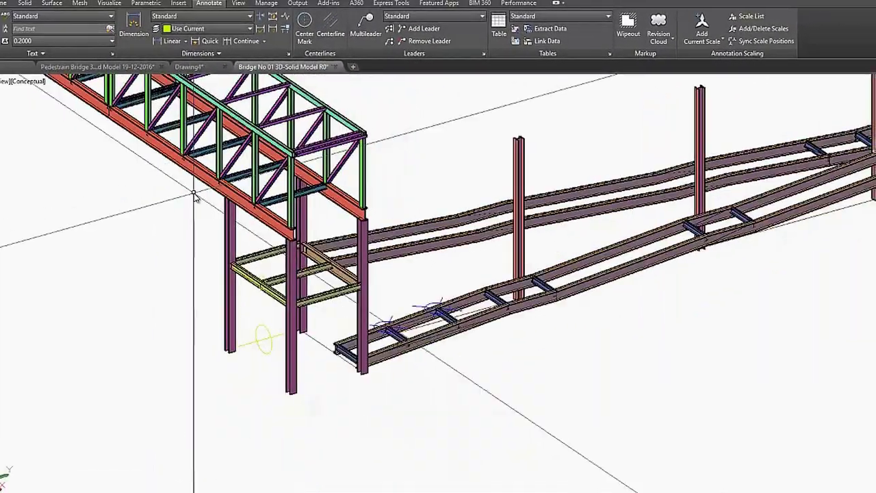
pyautogui.scroll(-2, 154, 183)
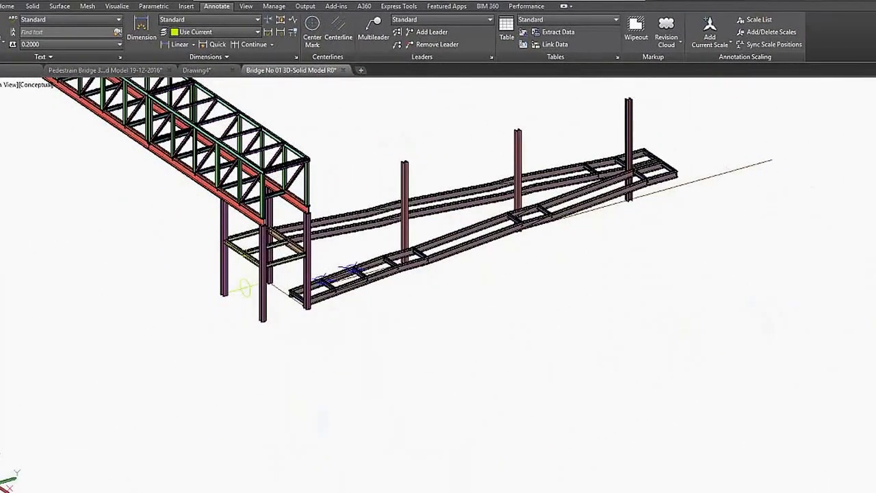